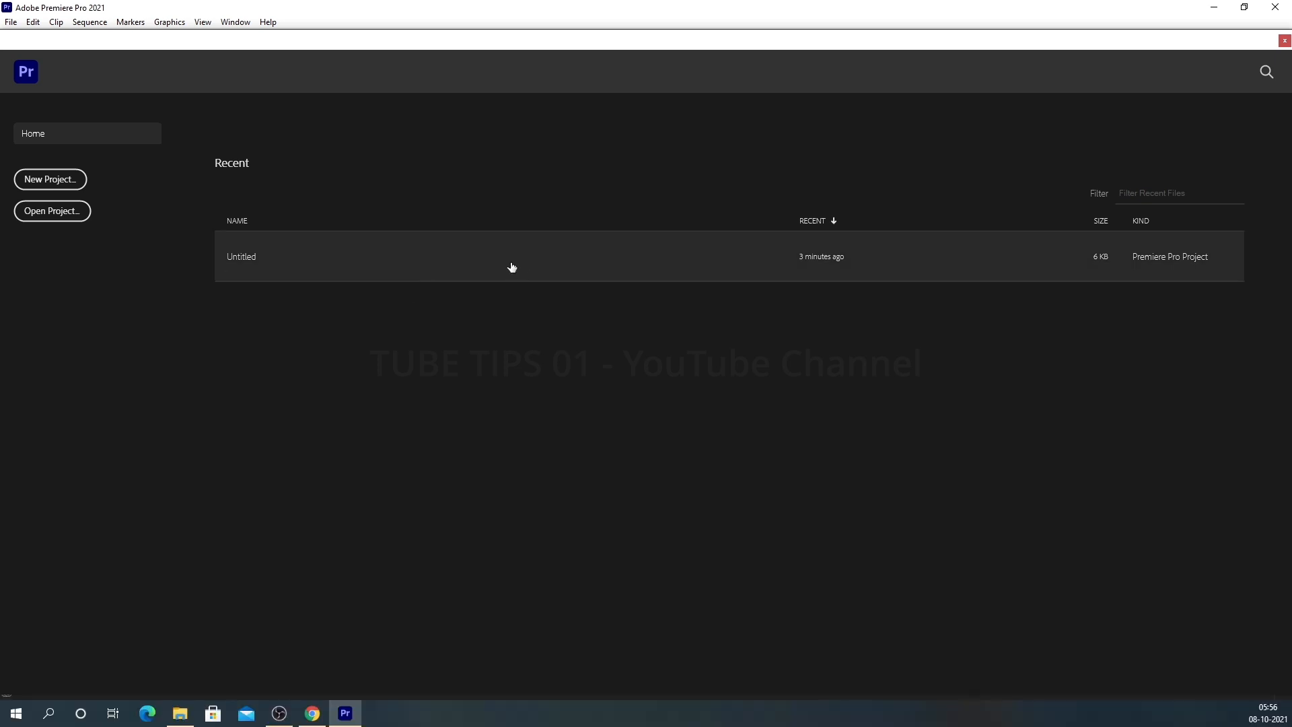
Step: Open the recent project Untitled
{"action": "left_click", "coordinate": [511, 269]}
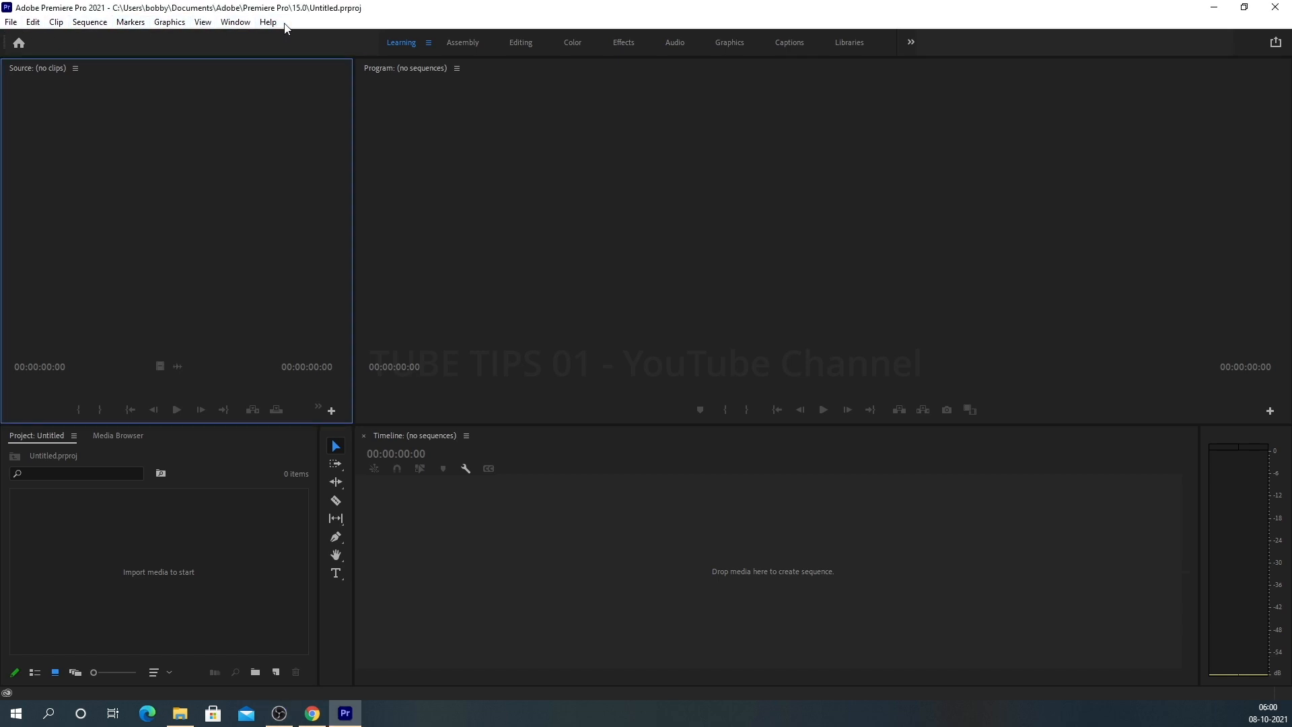
Step: Look through the available file, sequence, marker, graphics, view and window commands
{"action": "left_click", "coordinate": [15, 26]}
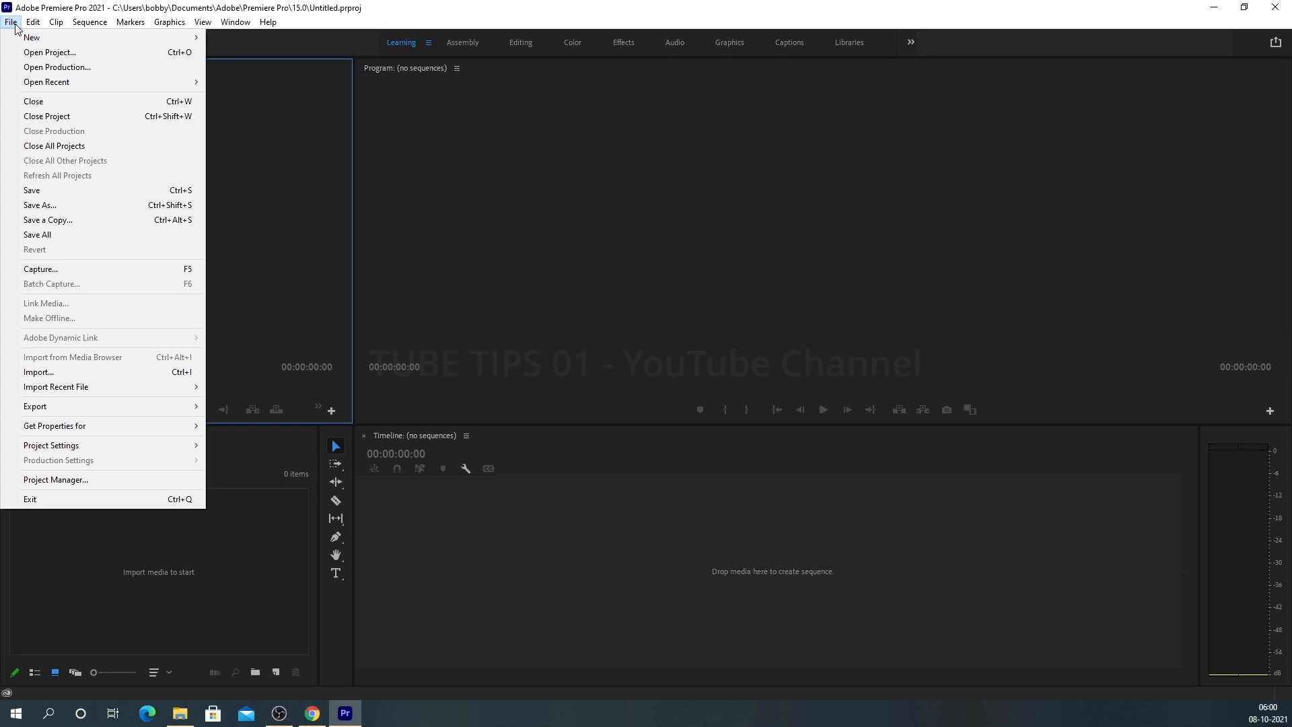
{"action": "mouse_move", "coordinate": [38, 41]}
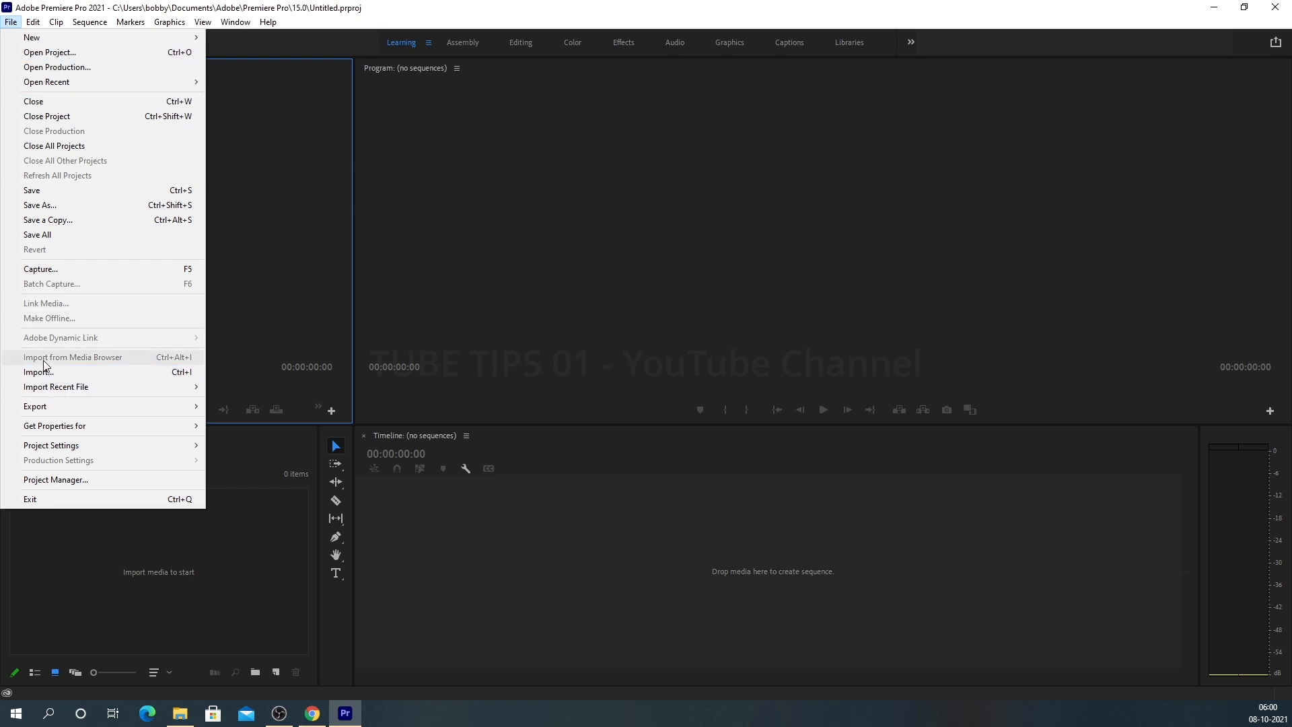
{"action": "mouse_move", "coordinate": [101, 450]}
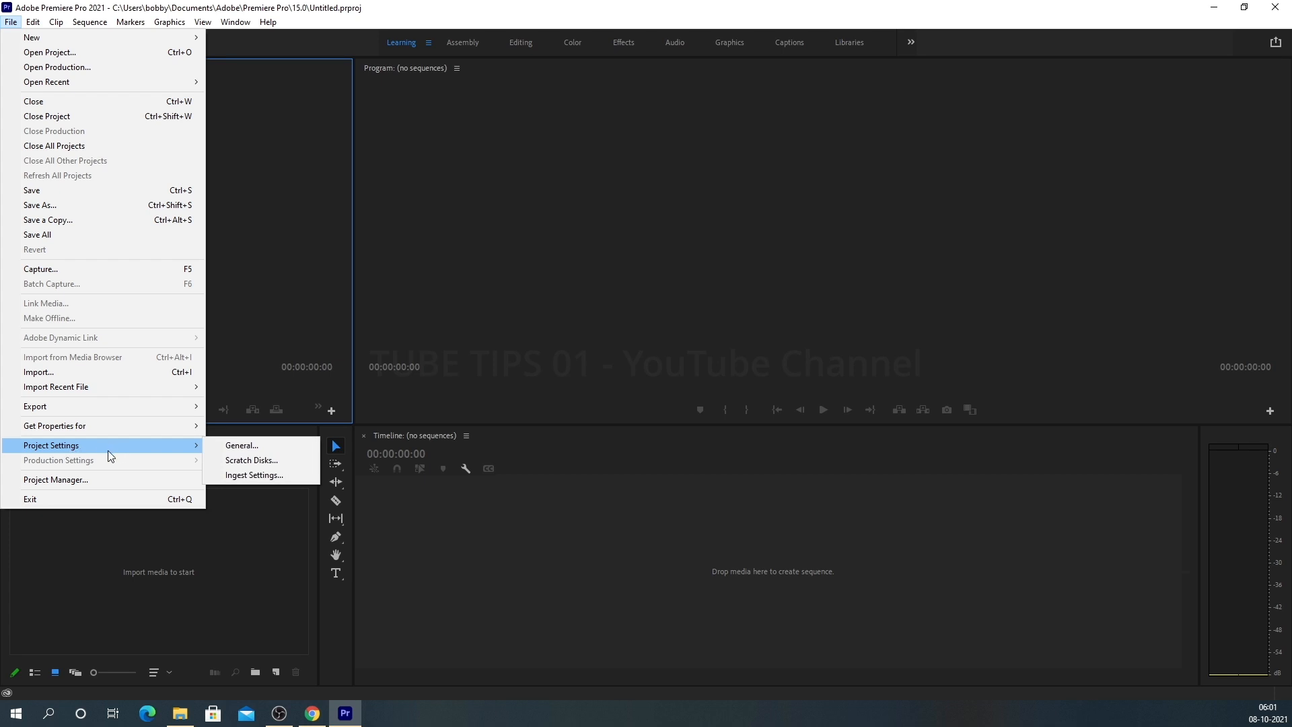
{"action": "mouse_move", "coordinate": [48, 19]}
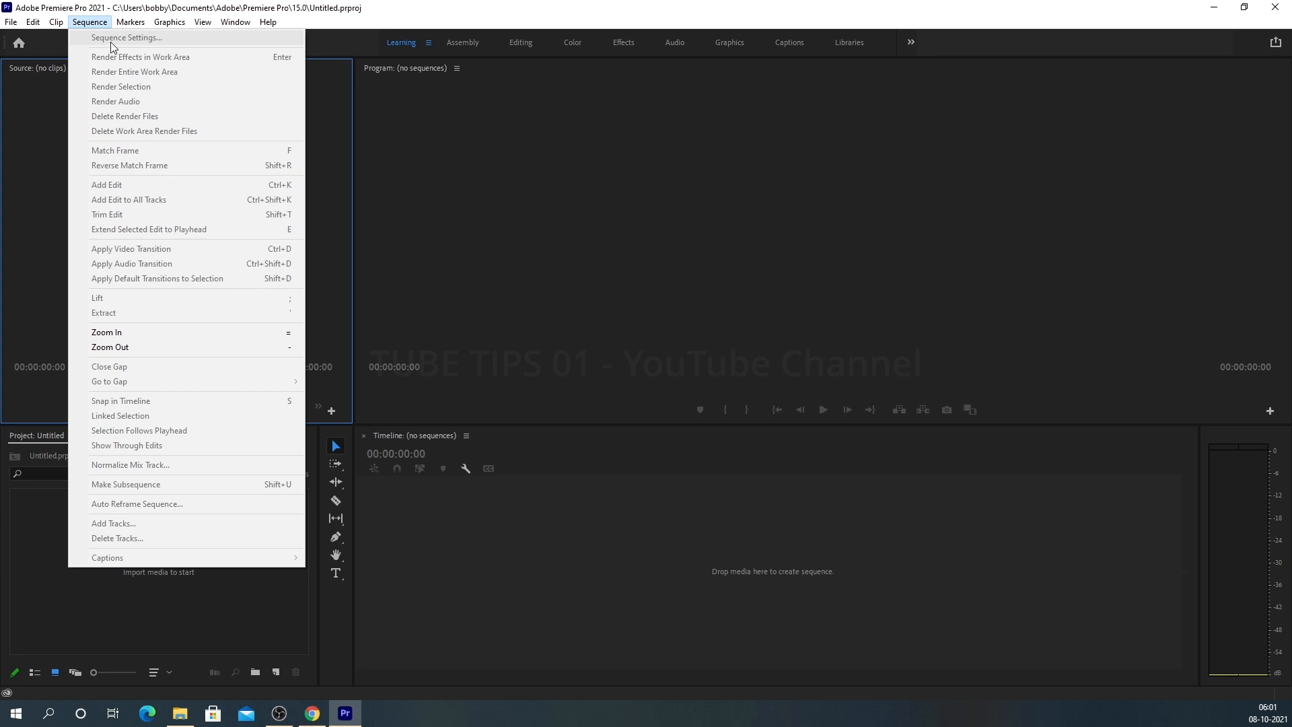
{"action": "mouse_move", "coordinate": [135, 27]}
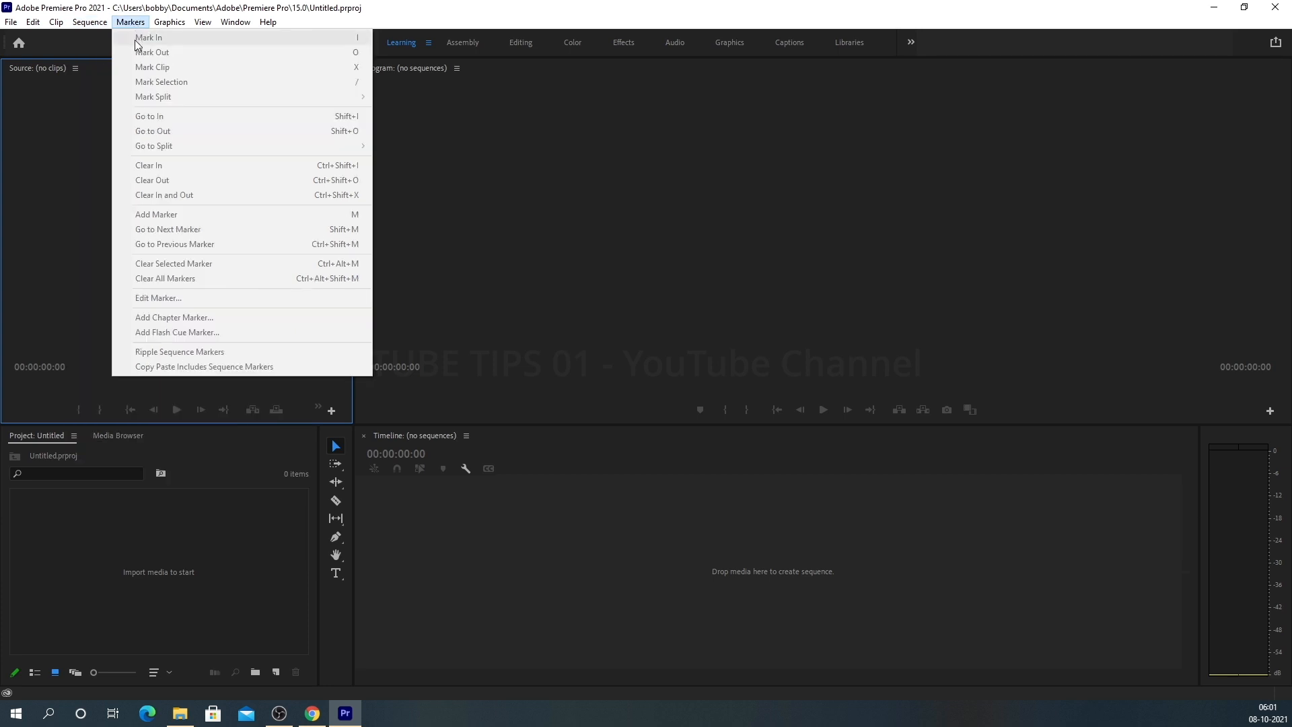
{"action": "mouse_move", "coordinate": [174, 27]}
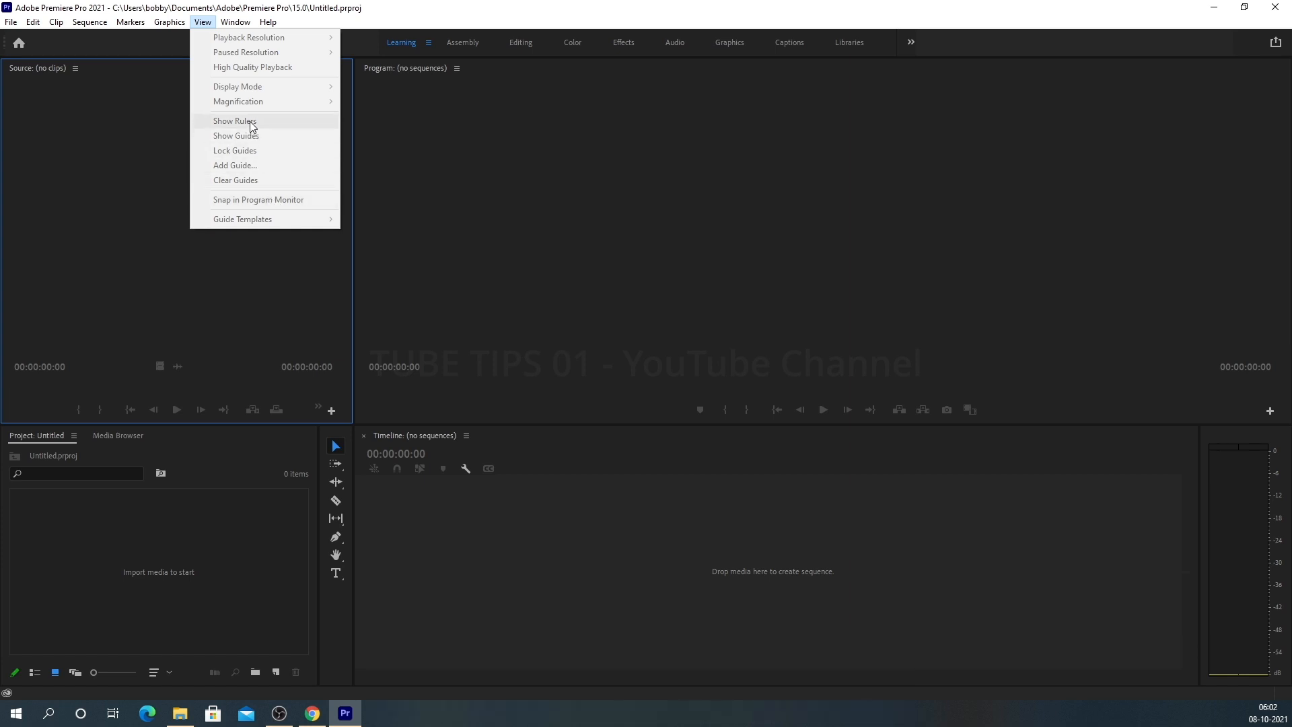
{"action": "mouse_move", "coordinate": [241, 26]}
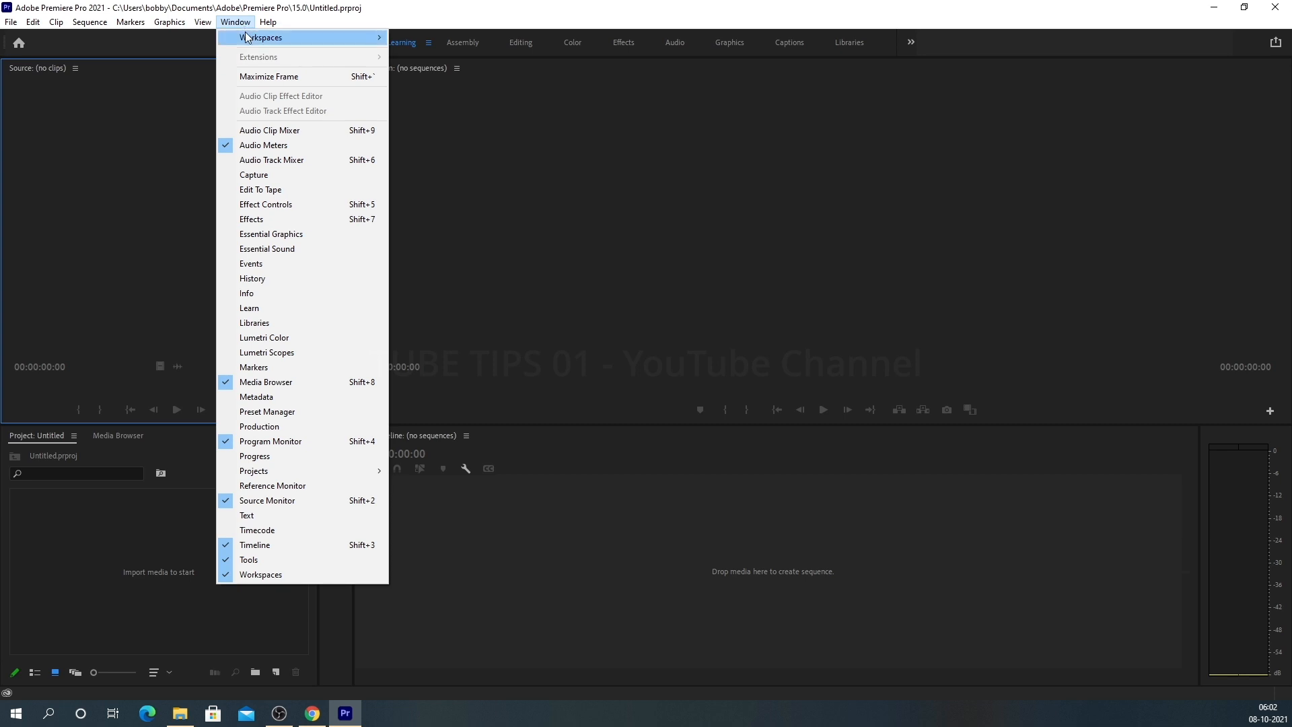
{"action": "mouse_move", "coordinate": [287, 40]}
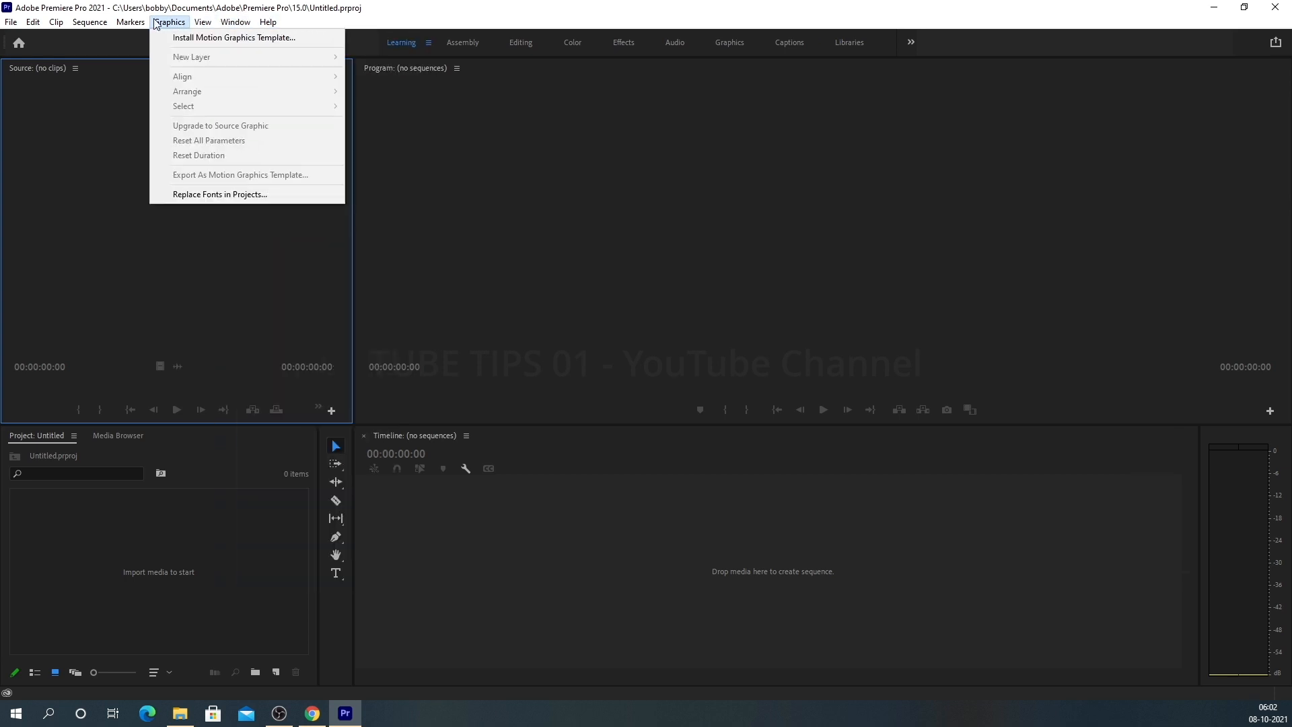
{"action": "left_click", "coordinate": [57, 57]}
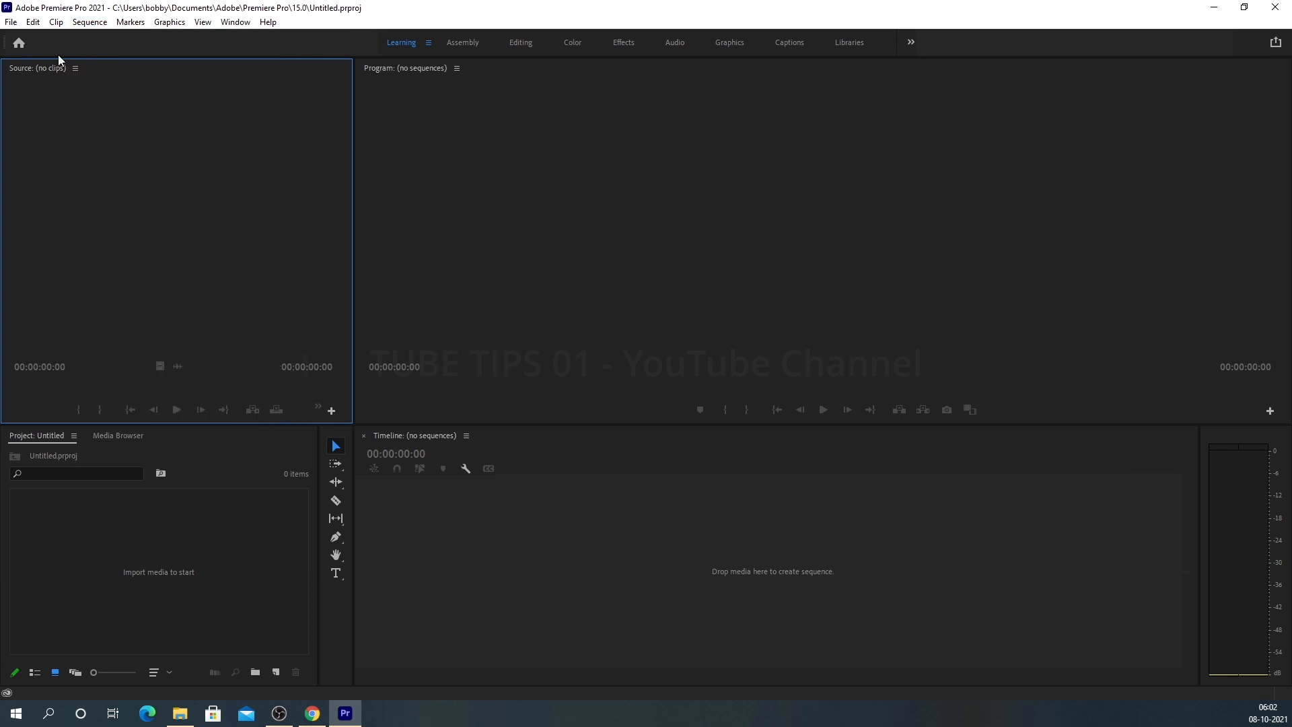
{"action": "left_click", "coordinate": [21, 43]}
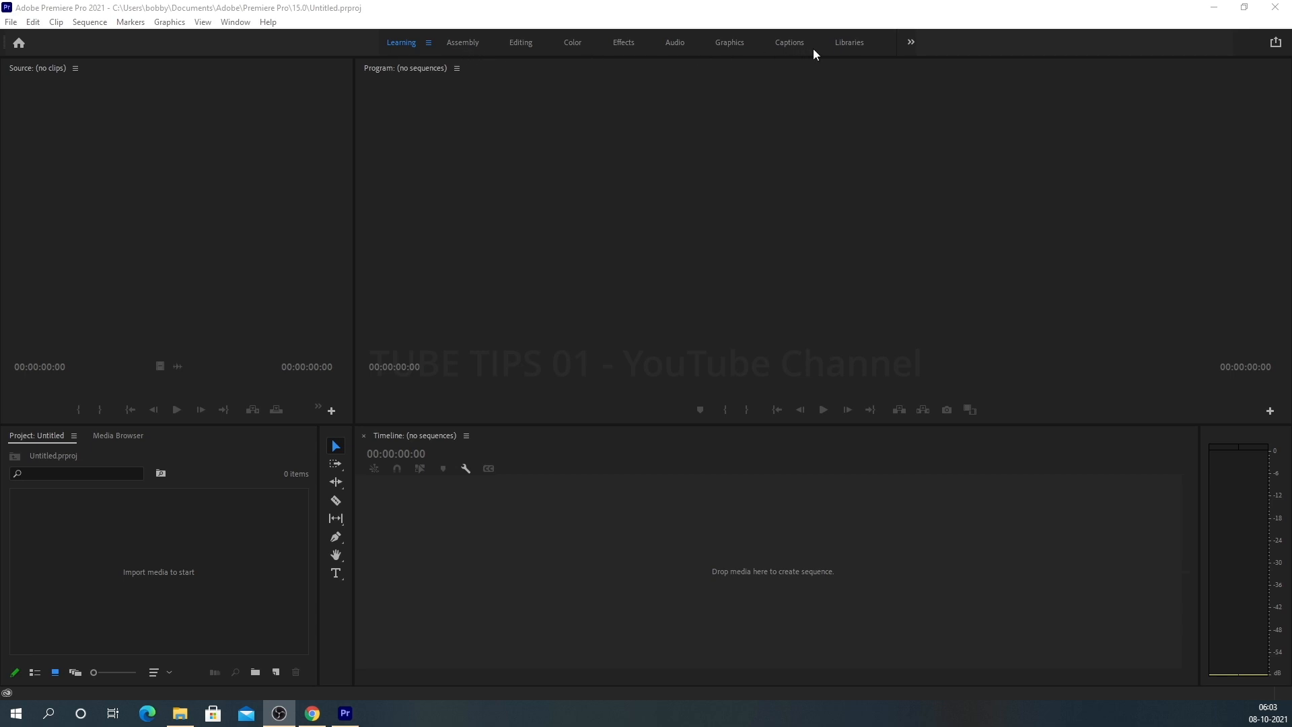
Step: Compare the panel layouts of the Editing, Color, Effects, Audio and Graphics workspaces
{"action": "left_click", "coordinate": [519, 44]}
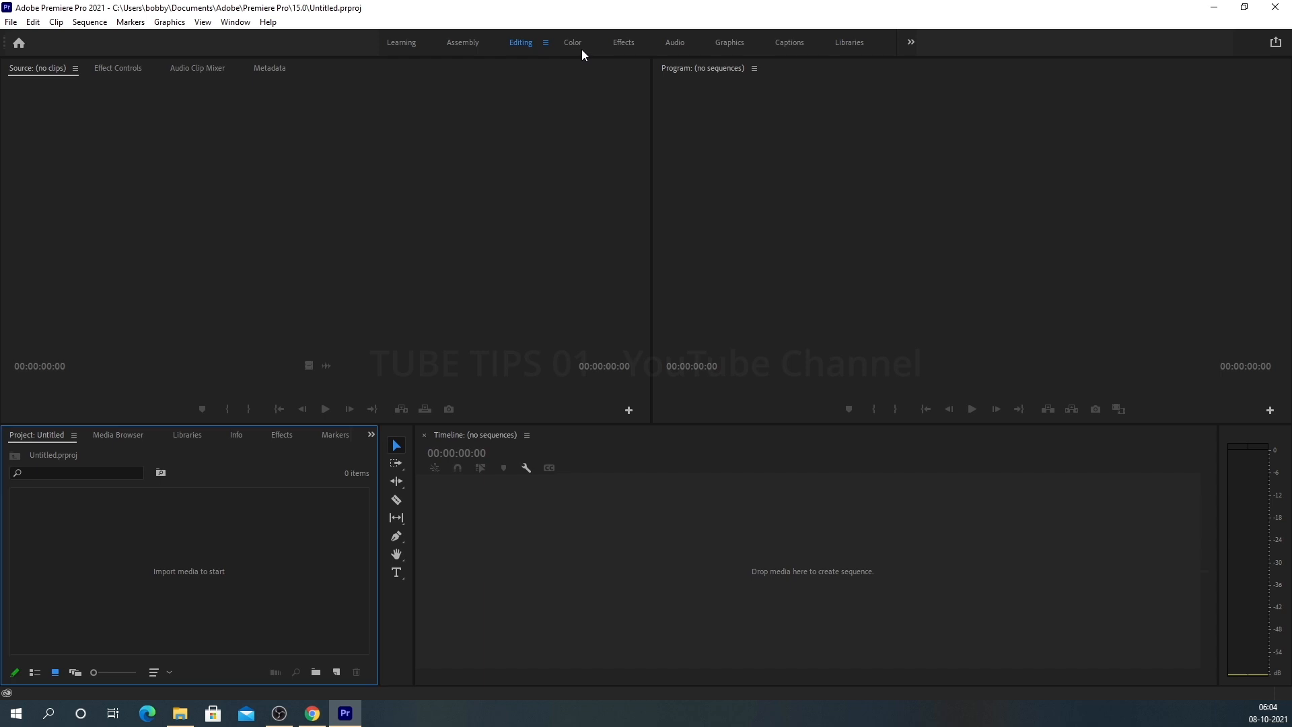
{"action": "left_click", "coordinate": [580, 48]}
{"action": "left_click", "coordinate": [622, 50]}
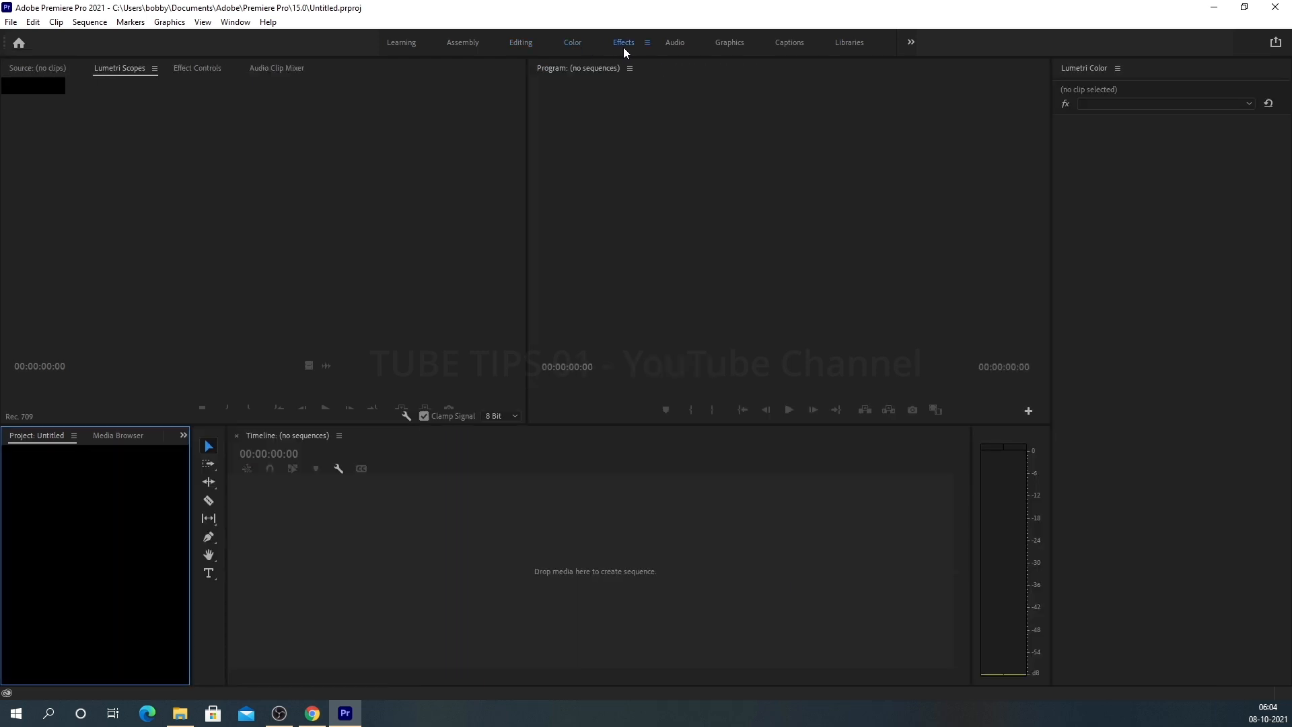
{"action": "left_click", "coordinate": [680, 46]}
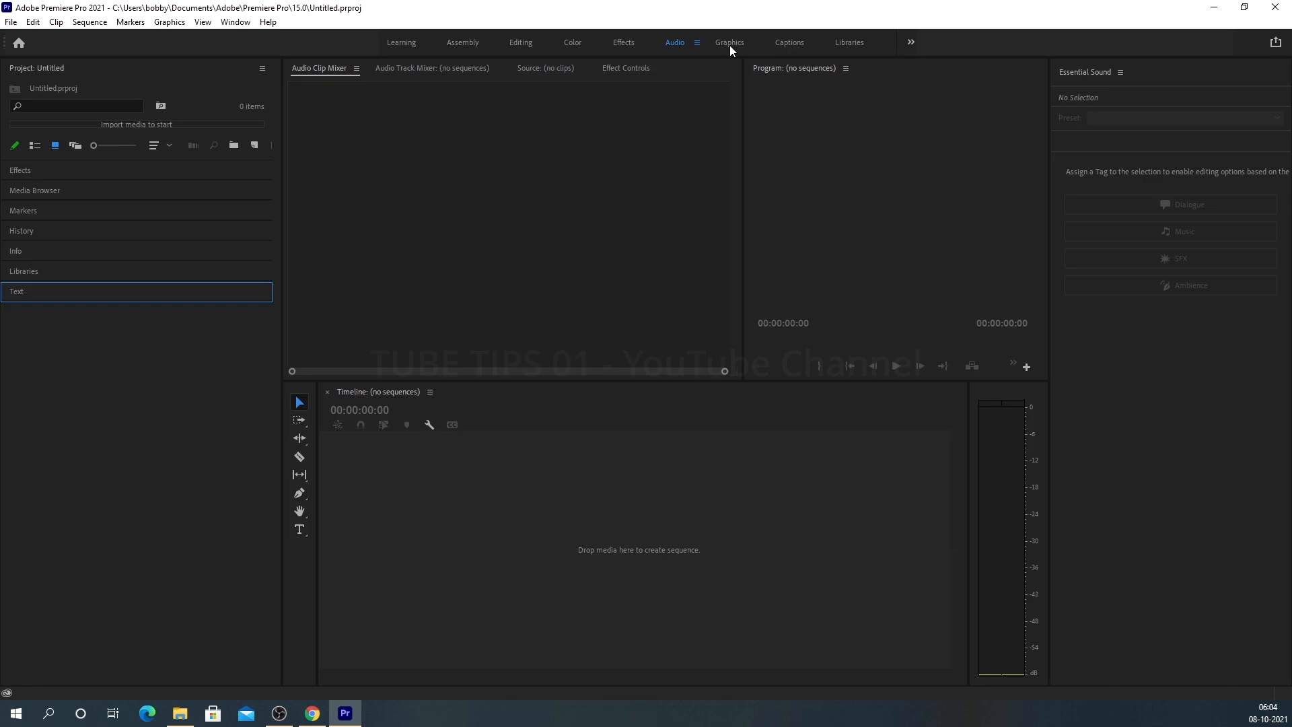
{"action": "left_click", "coordinate": [729, 48]}
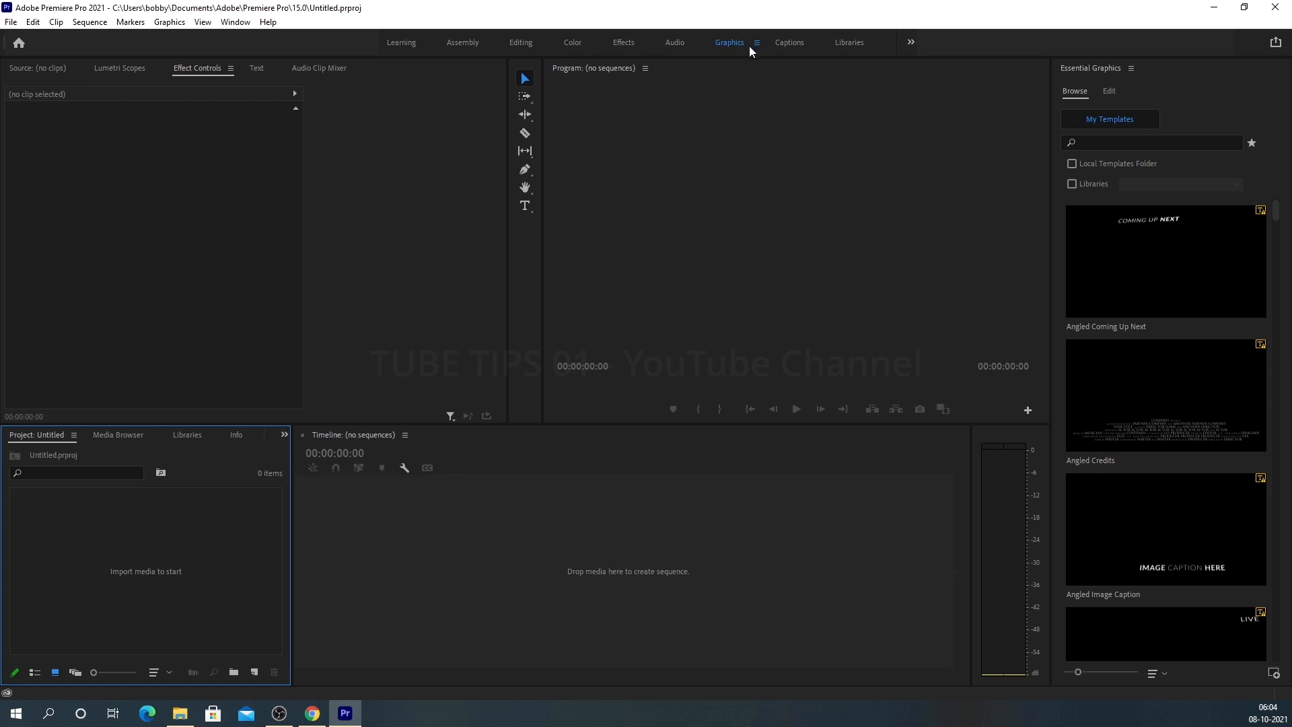
Step: Switch to the Editing workspace and narrow the Source Monitor to enlarge the Program Monitor
{"action": "left_click", "coordinate": [531, 46]}
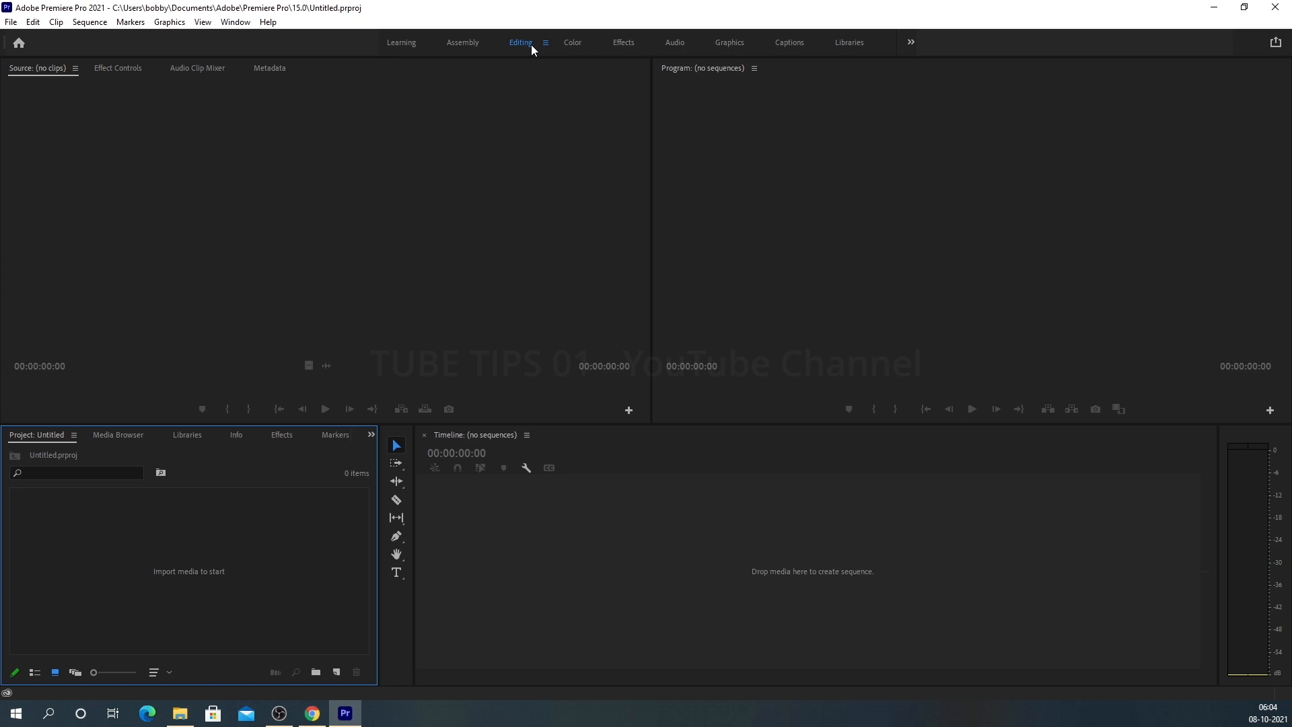
{"action": "left_click_drag", "start_coordinate": [653, 163], "coordinate": [415, 182]}
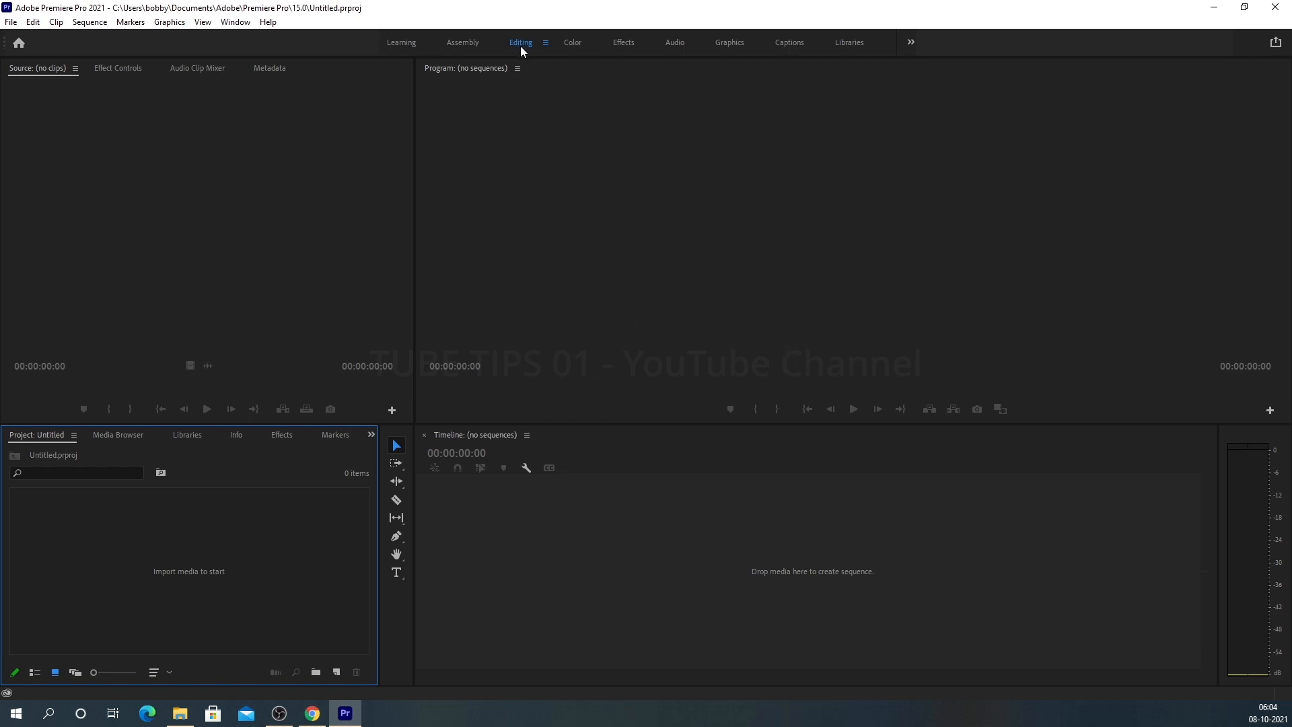
Step: Examine the layouts of the Color, Effects and Audio workspaces once more
{"action": "left_click", "coordinate": [564, 41]}
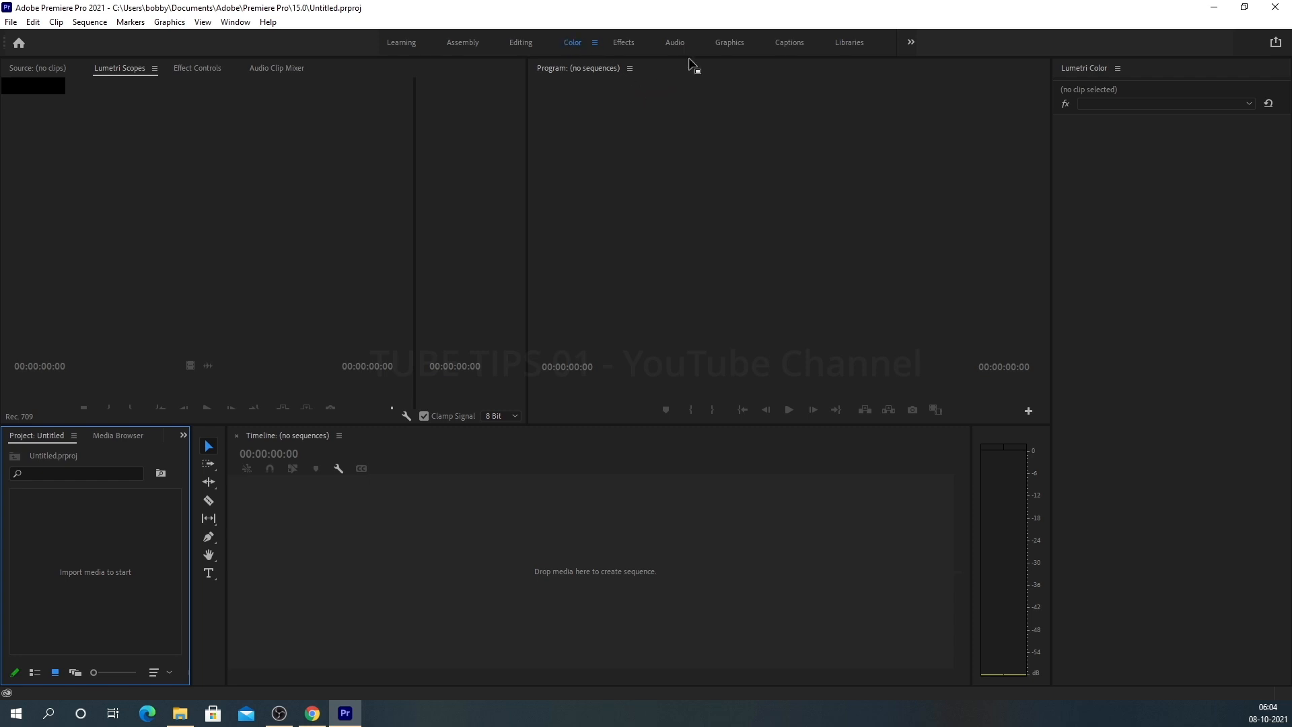
{"action": "left_click", "coordinate": [626, 42]}
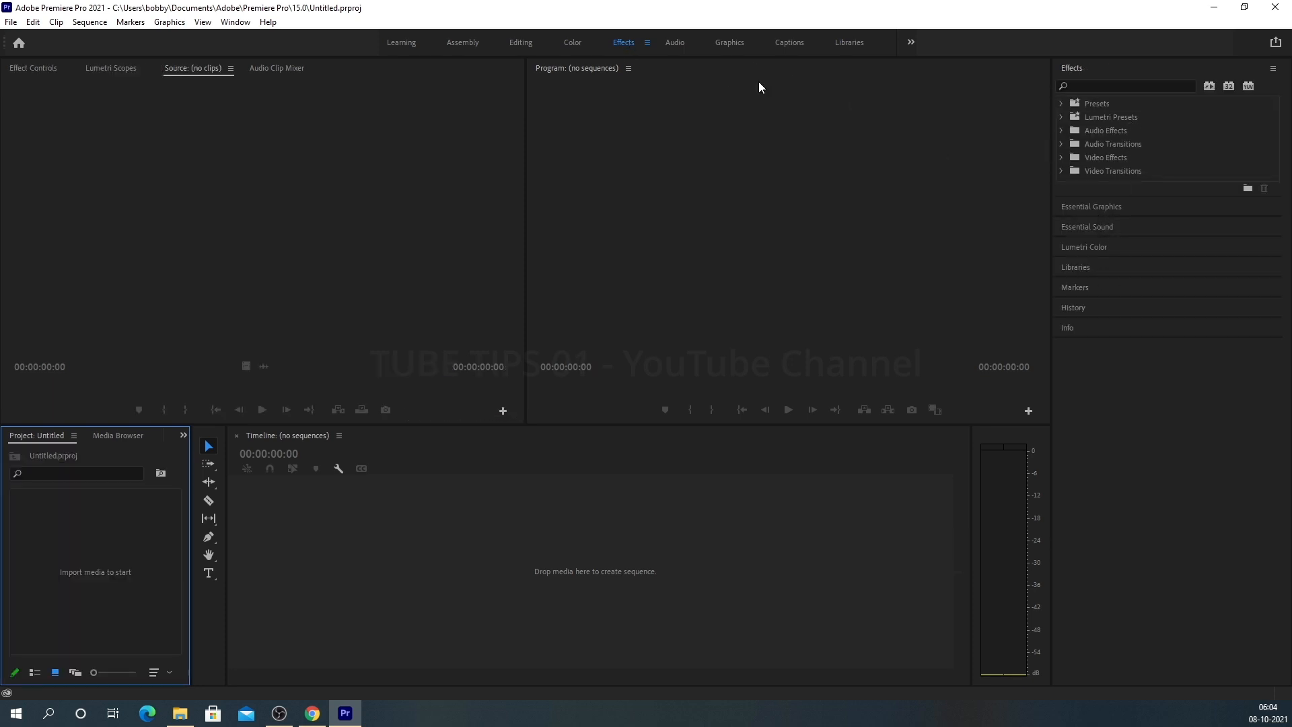
{"action": "left_click", "coordinate": [673, 43]}
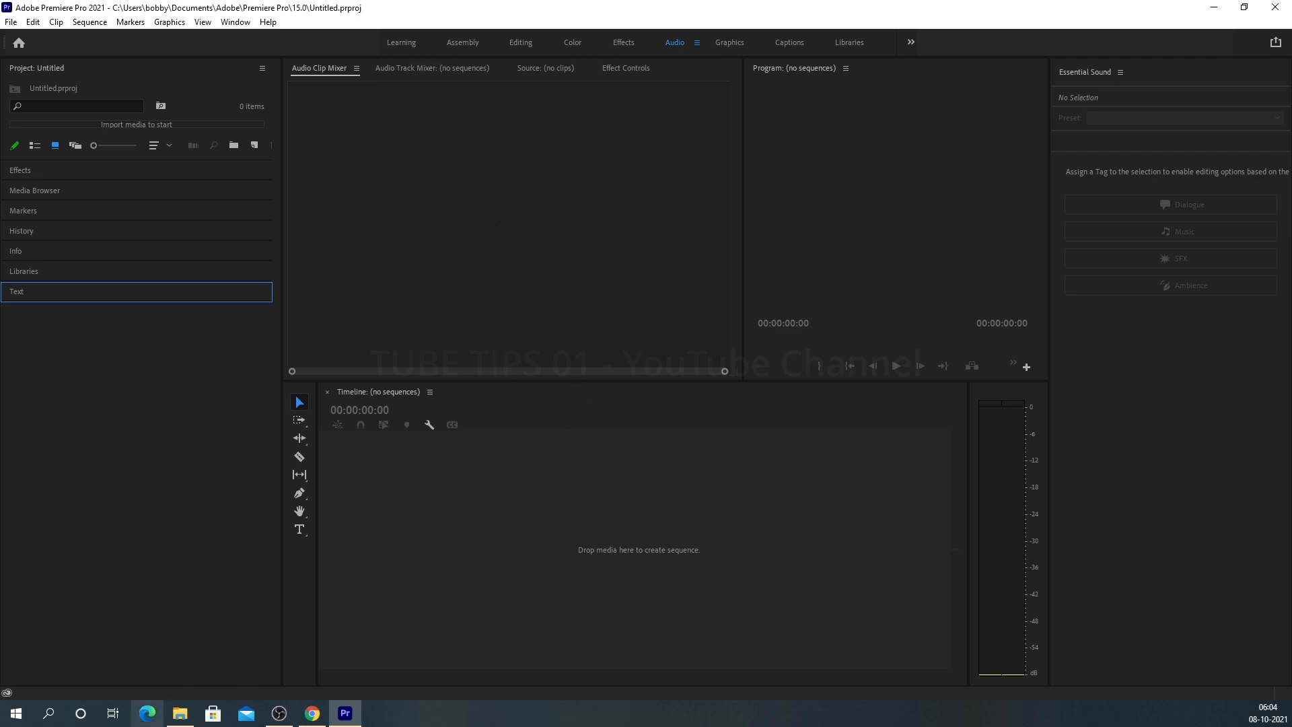
{"action": "left_click", "coordinate": [173, 718]}
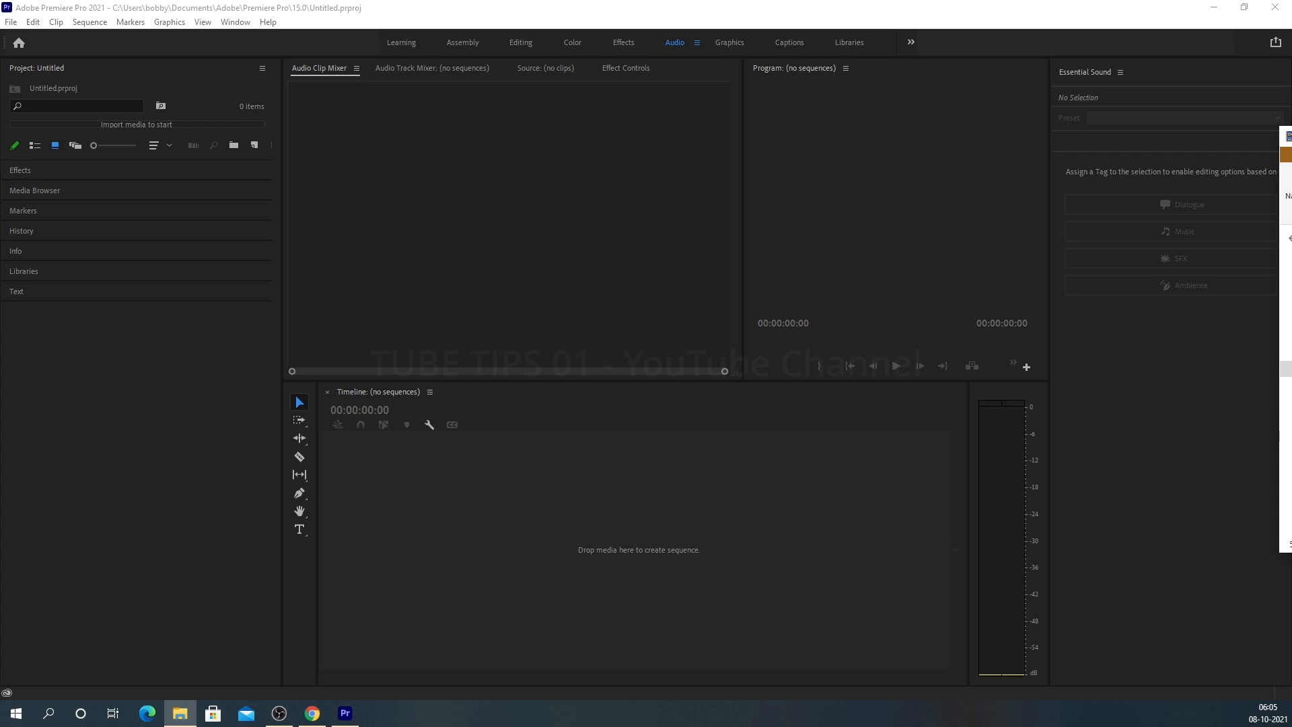
{"action": "left_click_drag", "start_coordinate": [1283, 404], "coordinate": [422, 541]}
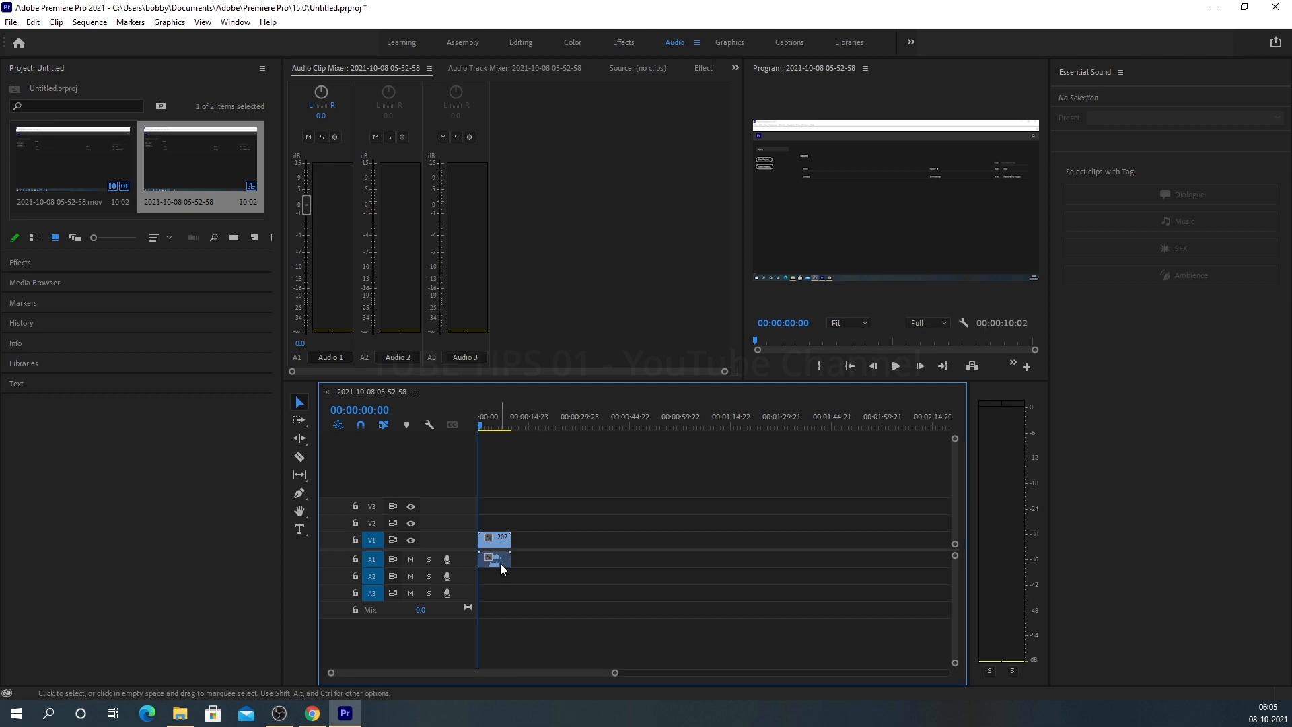
{"action": "left_click", "coordinate": [507, 536]}
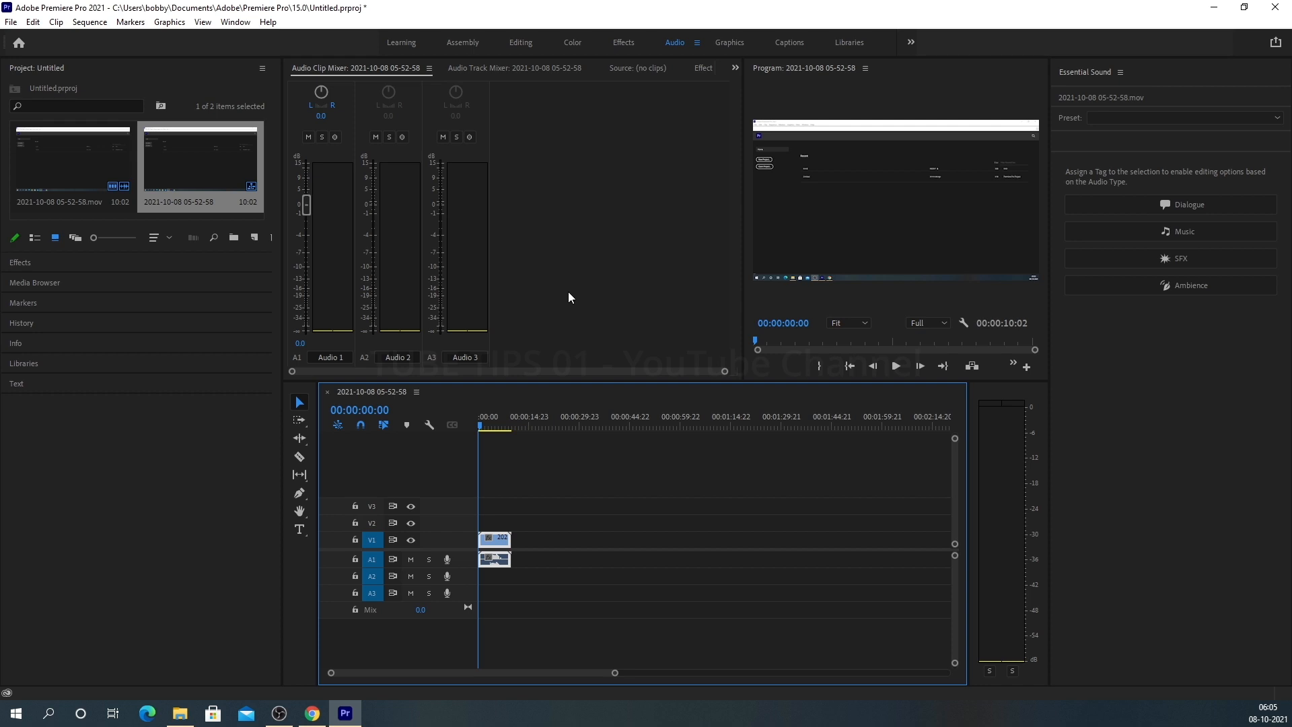
Step: Review the selected clip in the Effects, Color and Graphics workspaces and return to the Editing workspace
{"action": "left_click", "coordinate": [630, 39]}
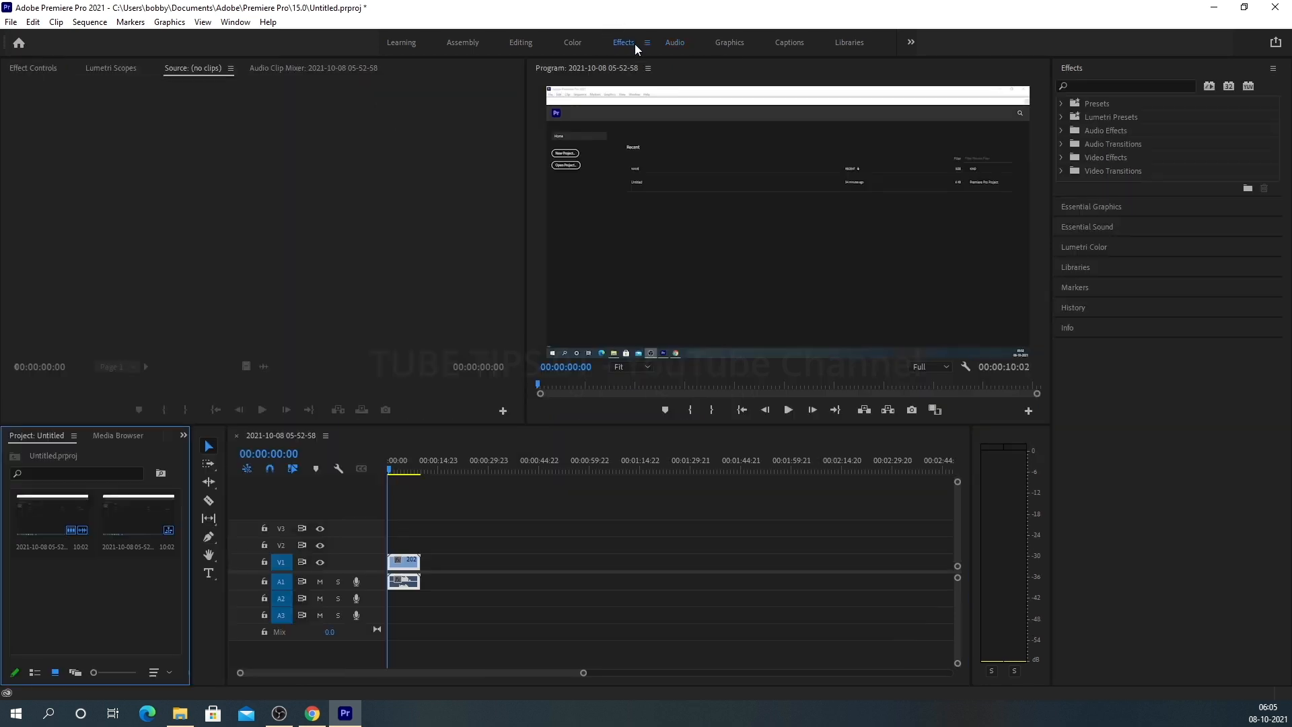
{"action": "left_click", "coordinate": [572, 40]}
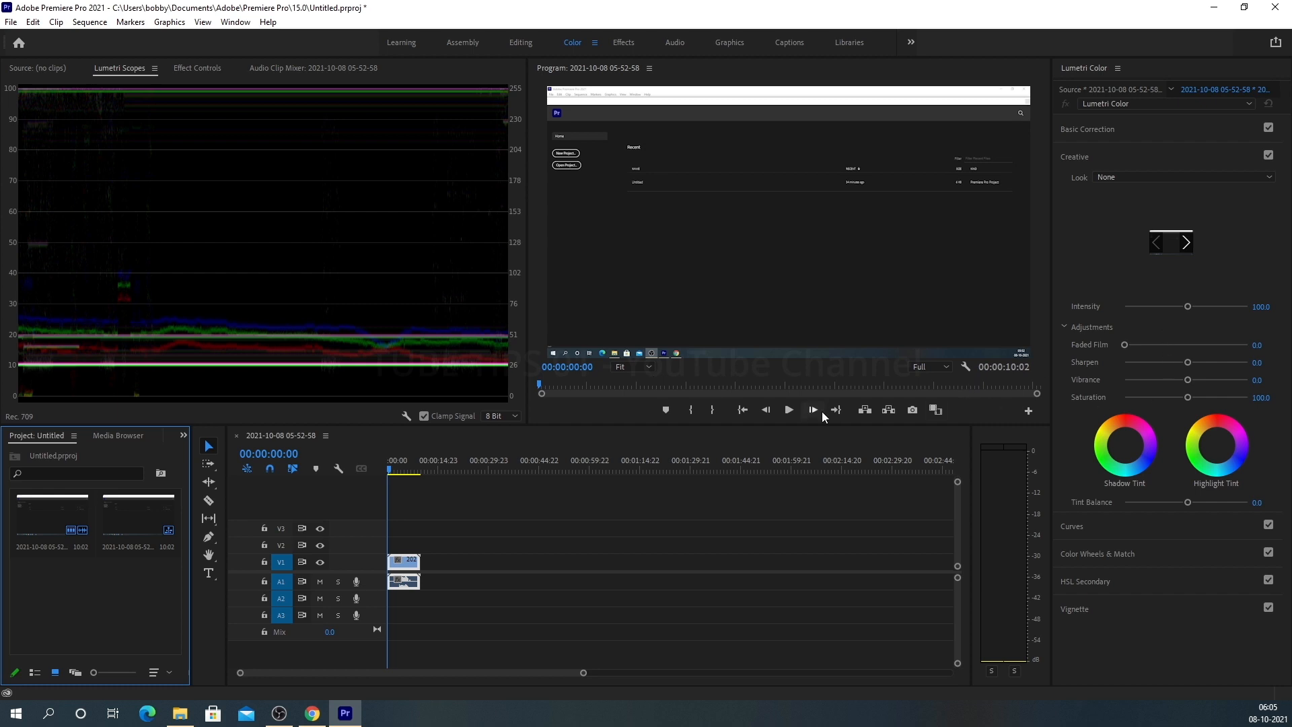
{"action": "left_click", "coordinate": [726, 43]}
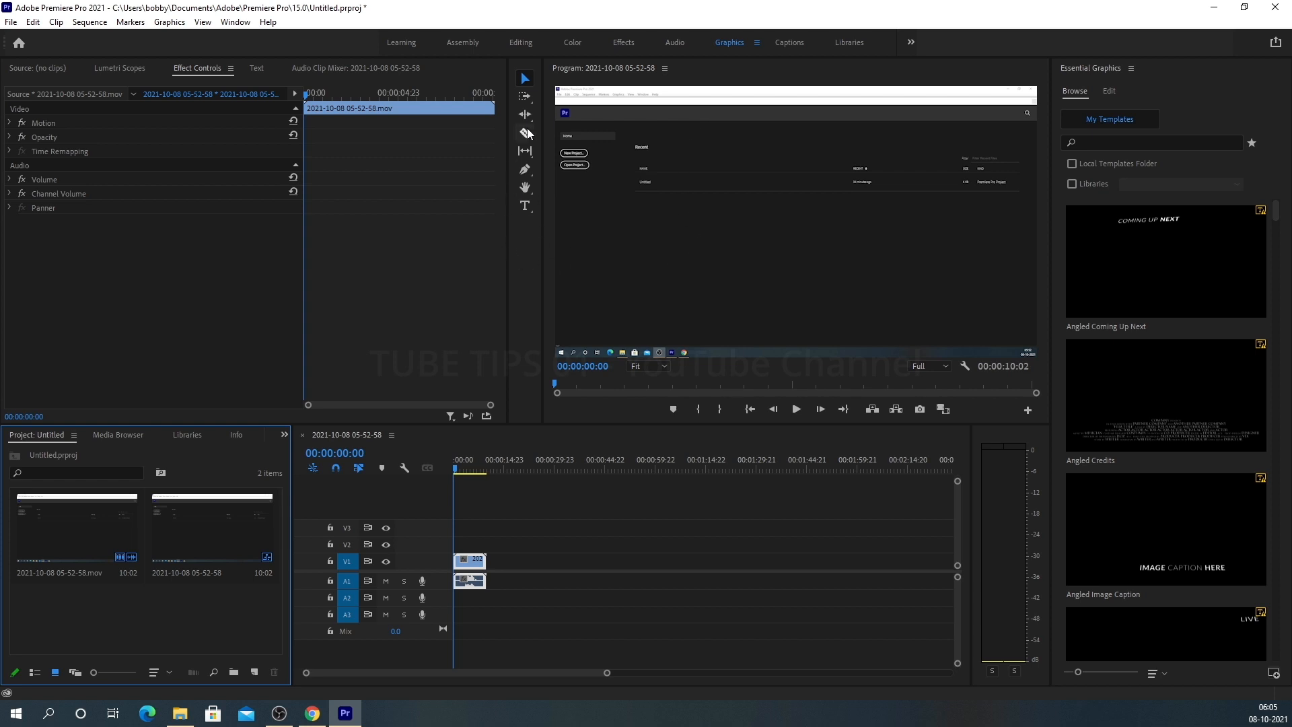
{"action": "left_click", "coordinate": [528, 45]}
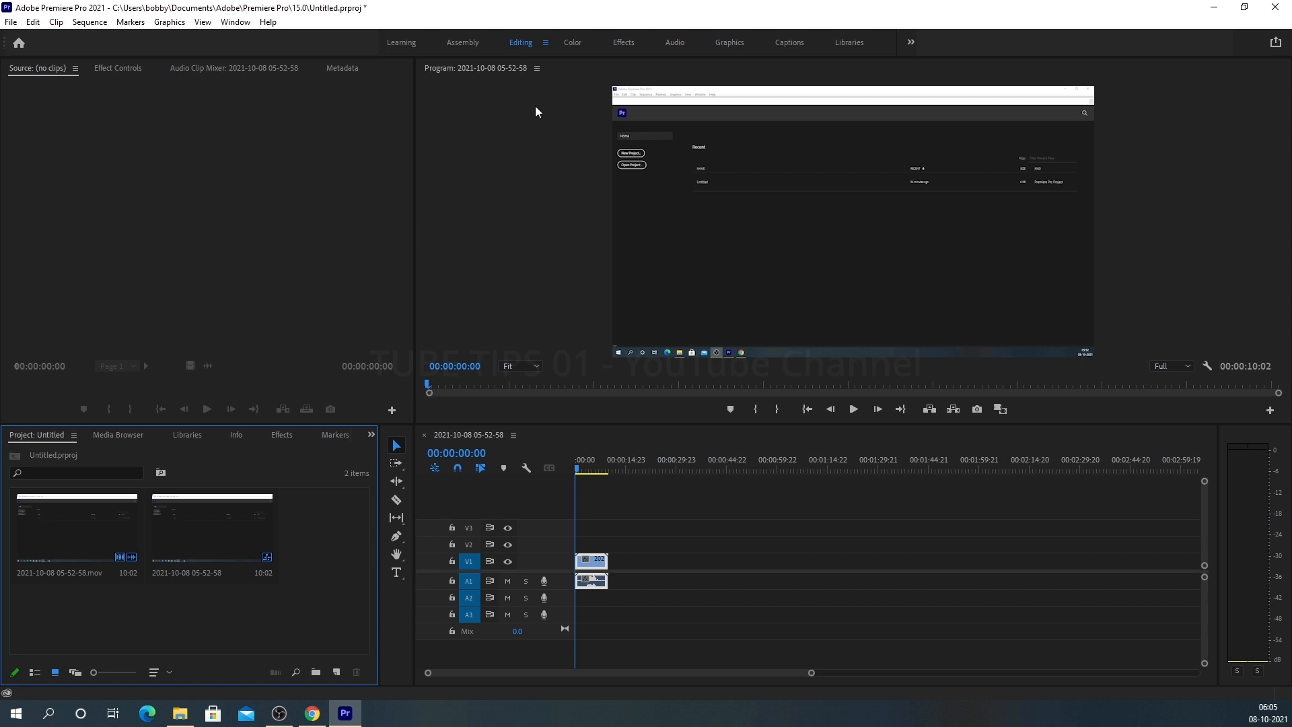
Step: Dock the Program Monitor, Libraries and Timeline panels into the Source Monitor's panel group
{"action": "left_click", "coordinate": [580, 214]}
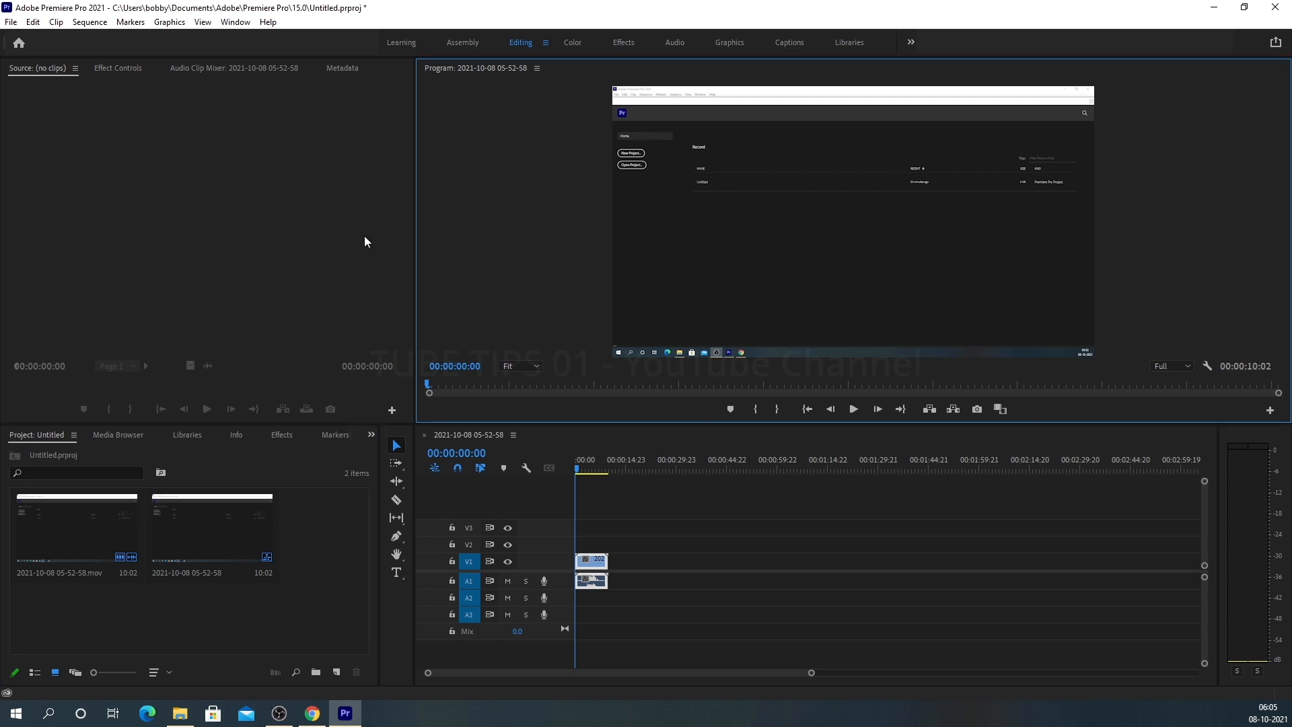
{"action": "left_click_drag", "start_coordinate": [479, 70], "coordinate": [305, 159]}
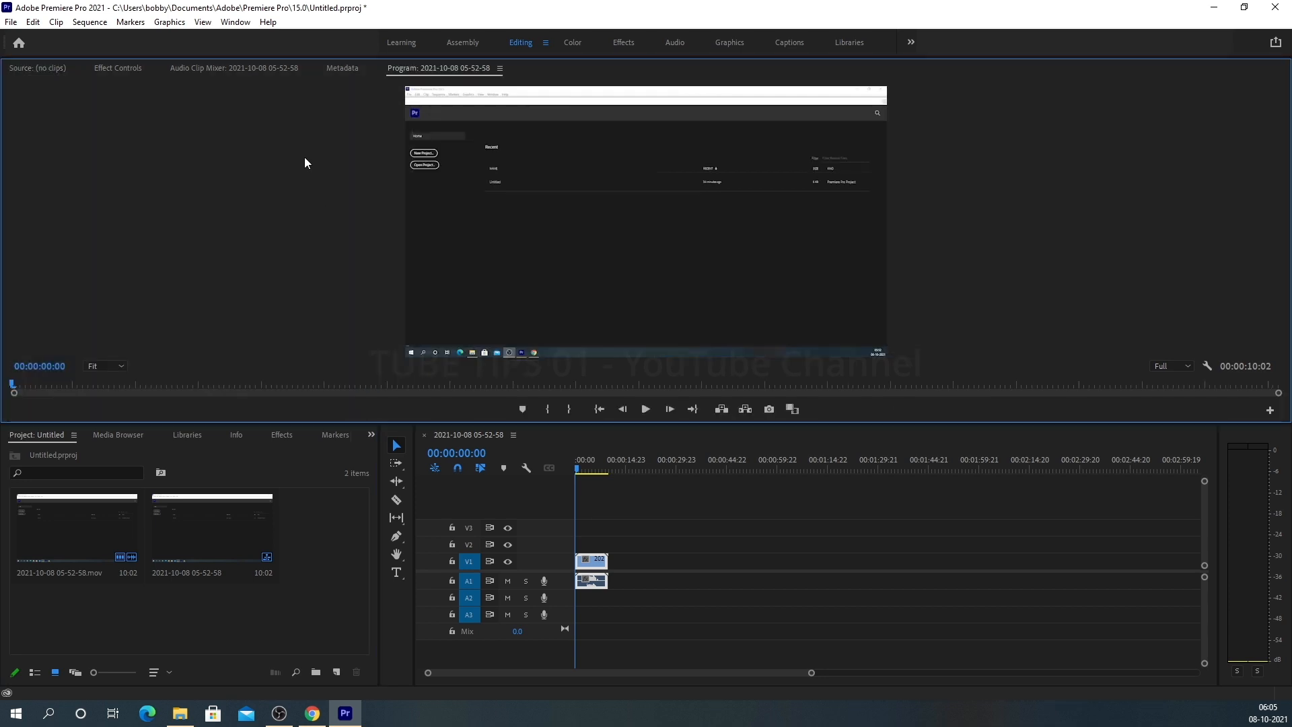
{"action": "left_click_drag", "start_coordinate": [210, 434], "coordinate": [592, 319]}
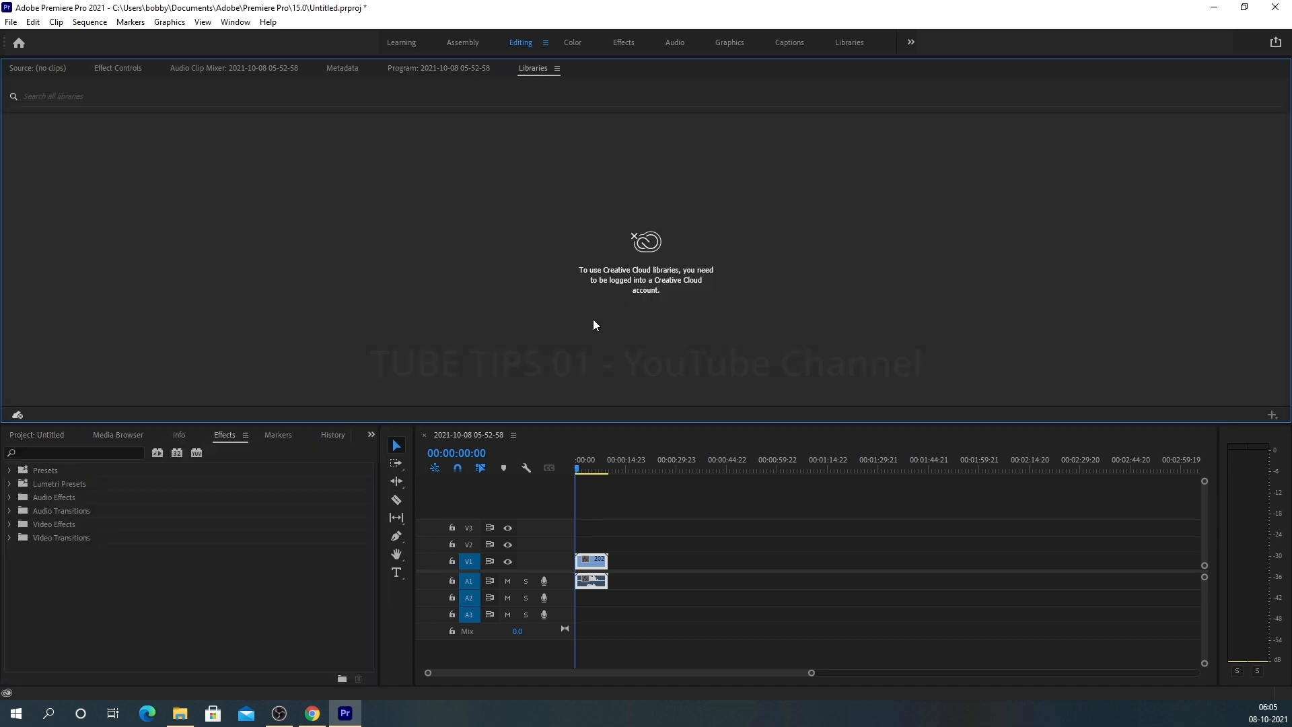
{"action": "left_click", "coordinate": [844, 464]}
{"action": "left_click_drag", "start_coordinate": [769, 413], "coordinate": [440, 298]}
{"action": "left_click_drag", "start_coordinate": [708, 464], "coordinate": [467, 381]}
{"action": "left_click_drag", "start_coordinate": [468, 435], "coordinate": [915, 292]}
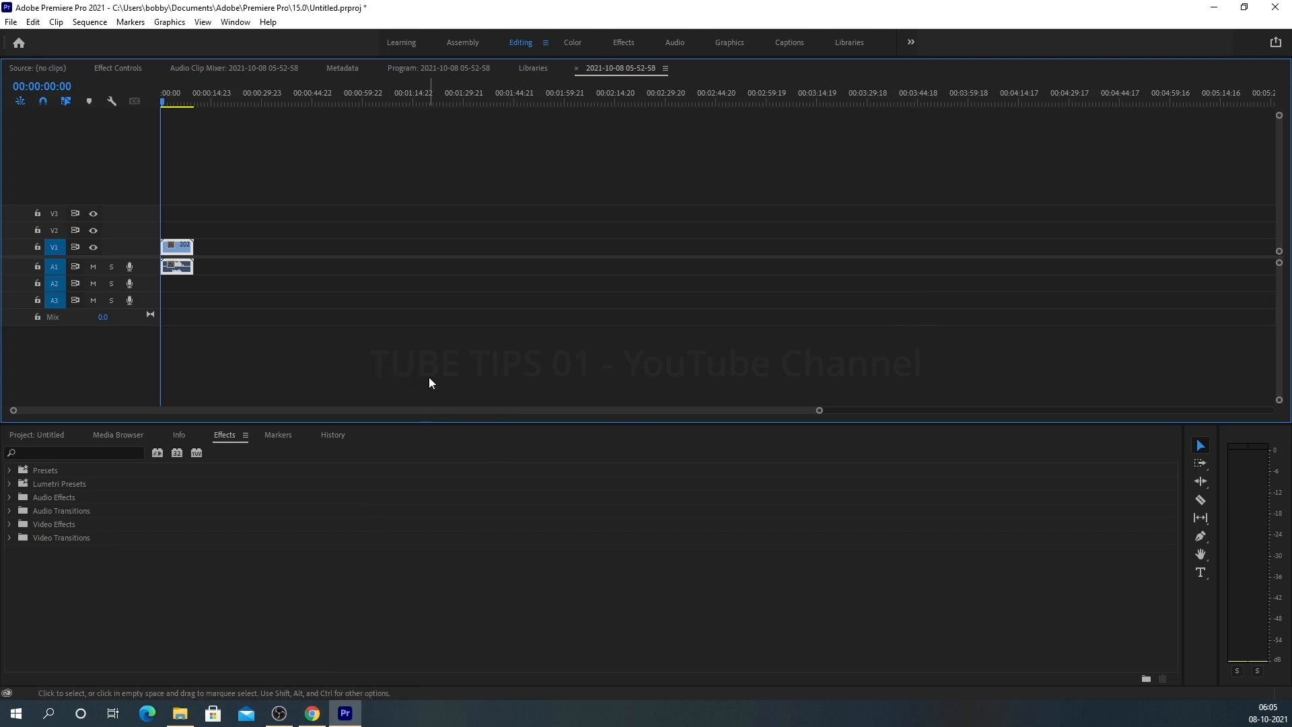
Step: Reset the Editing workspace to its saved layout and narrow the Source Monitor to widen the Program Monitor
{"action": "left_click", "coordinate": [232, 24]}
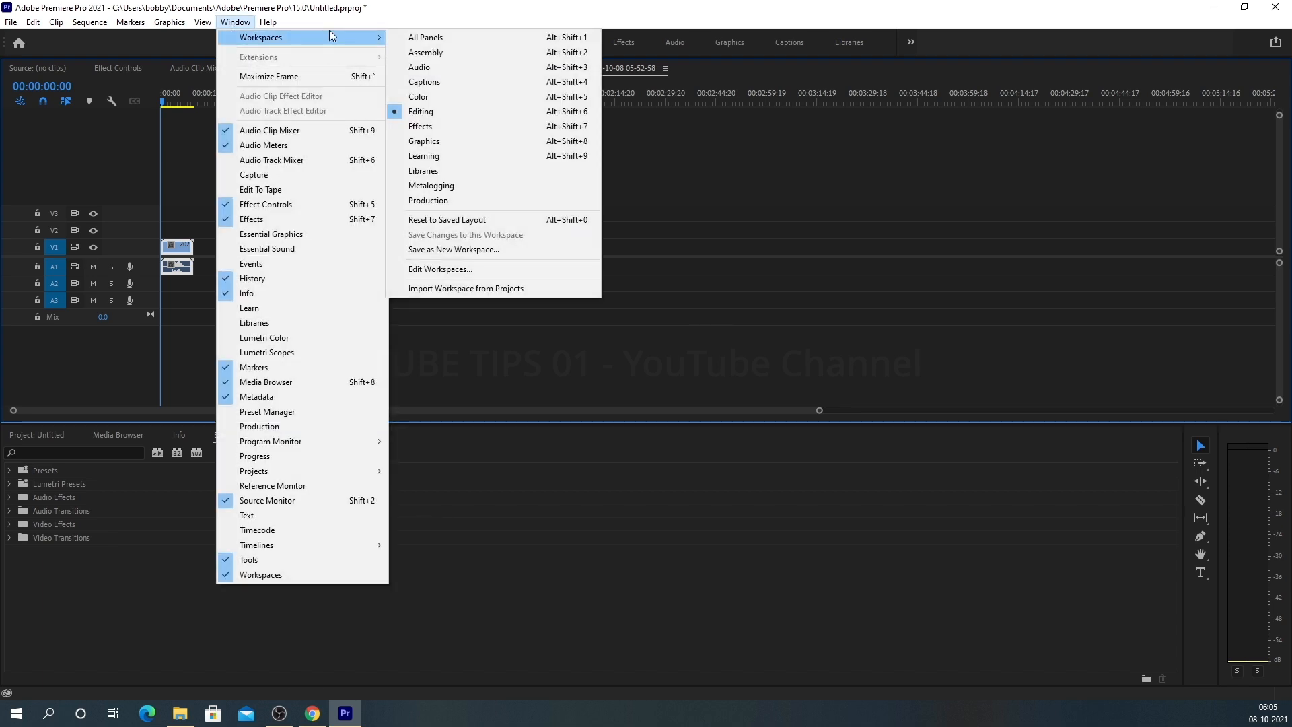
{"action": "mouse_move", "coordinate": [340, 37]}
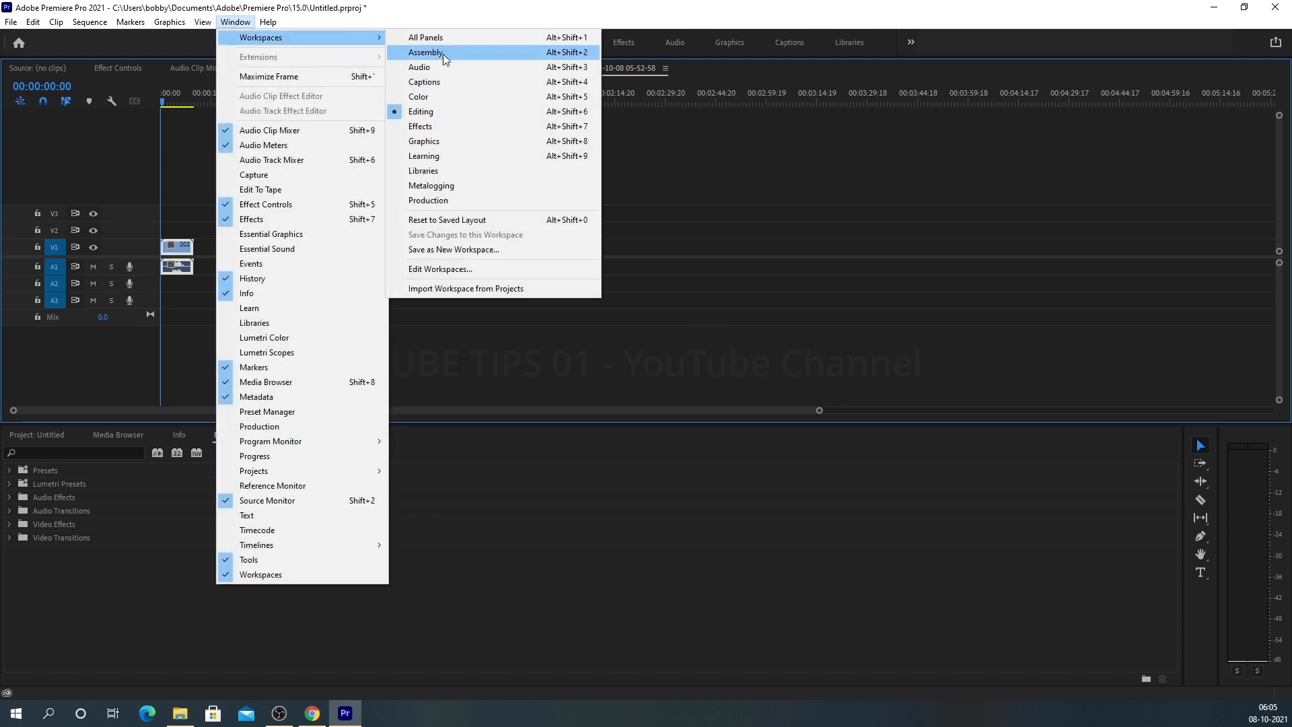
{"action": "left_click", "coordinate": [474, 224]}
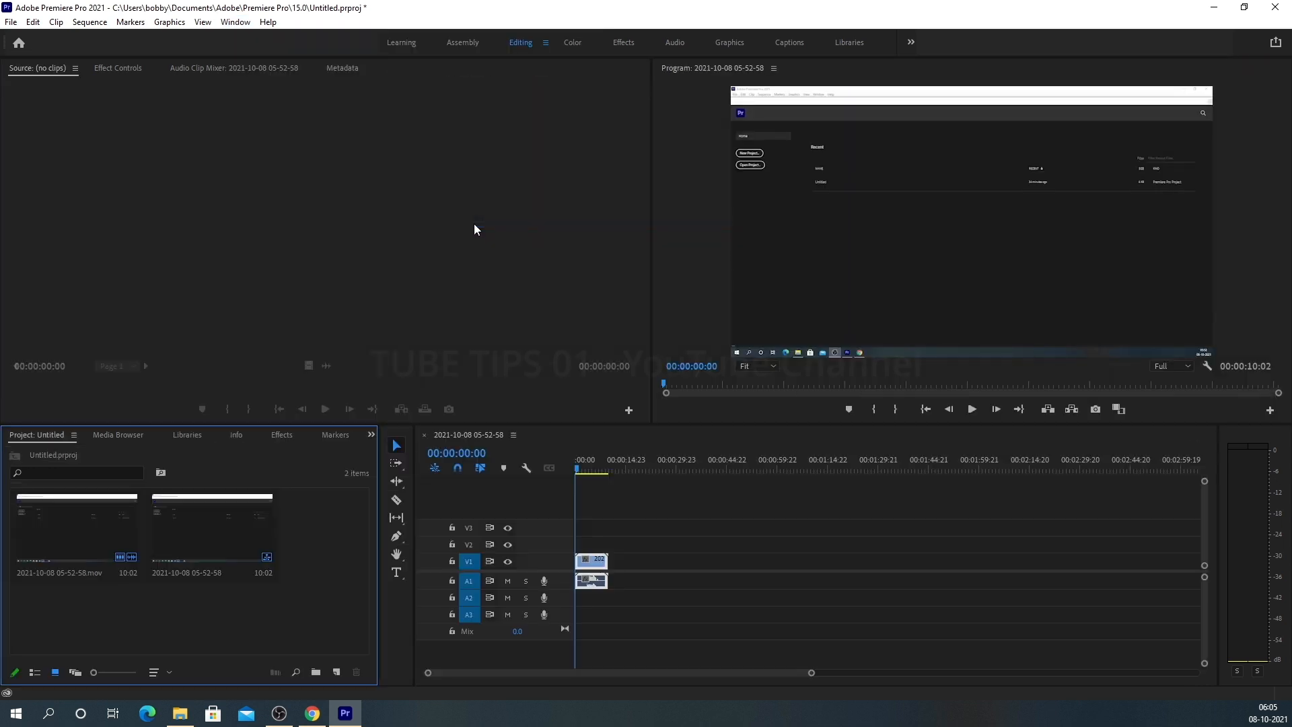
{"action": "left_click_drag", "start_coordinate": [649, 263], "coordinate": [413, 290]}
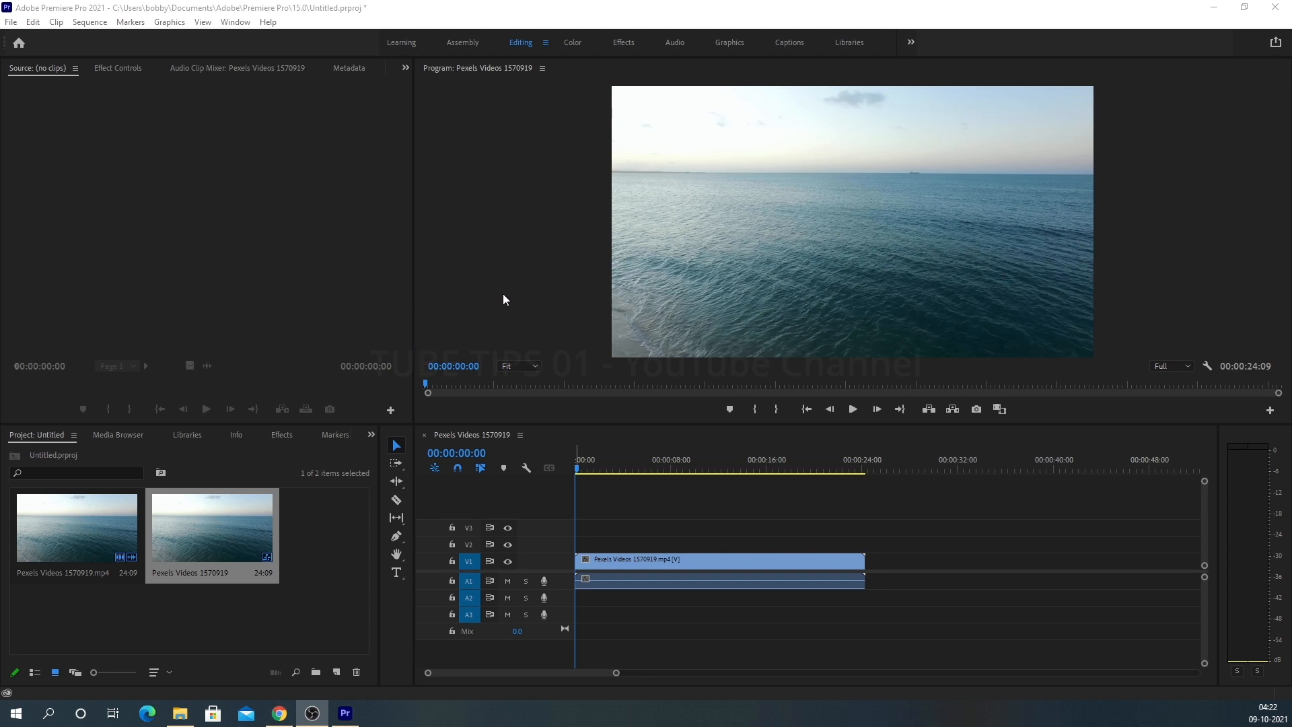
{"action": "mouse_move", "coordinate": [414, 296]}
{"action": "left_mouse_down"}
{"action": "mouse_move", "coordinate": [441, 300]}
{"action": "mouse_move", "coordinate": [416, 299]}
{"action": "left_mouse_up"}
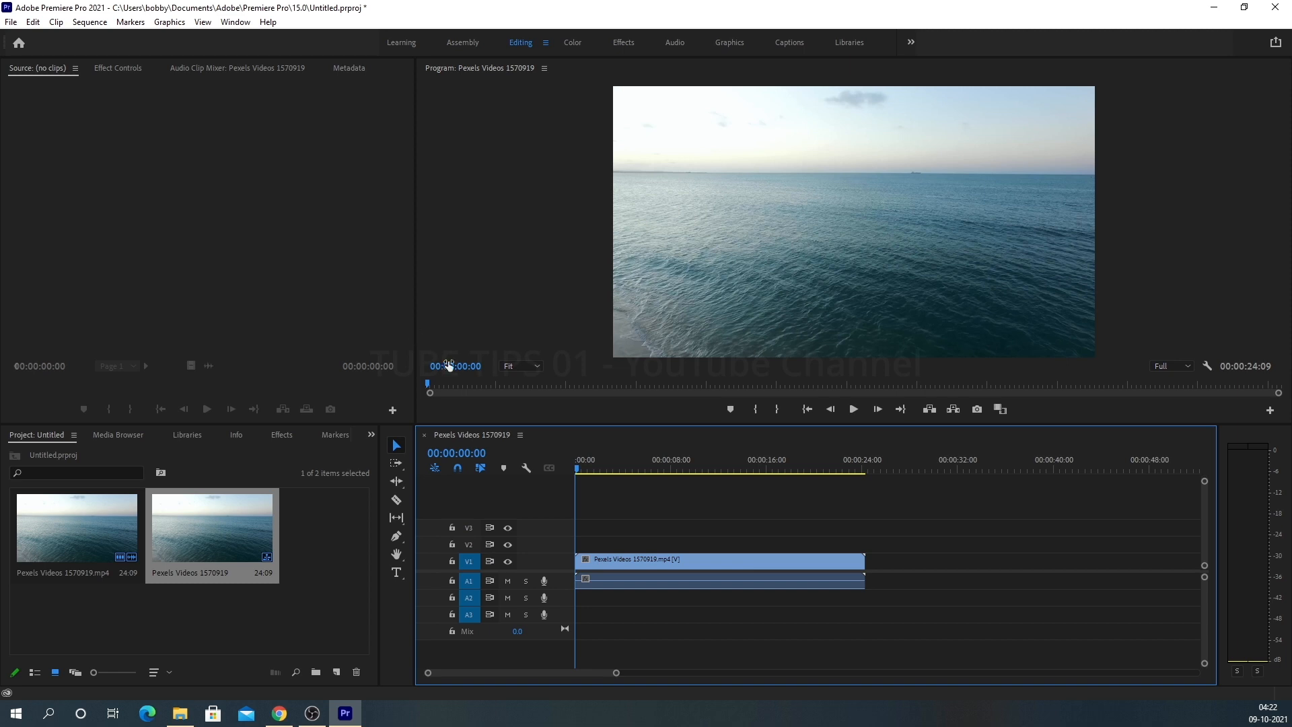
{"action": "left_click", "coordinate": [482, 303]}
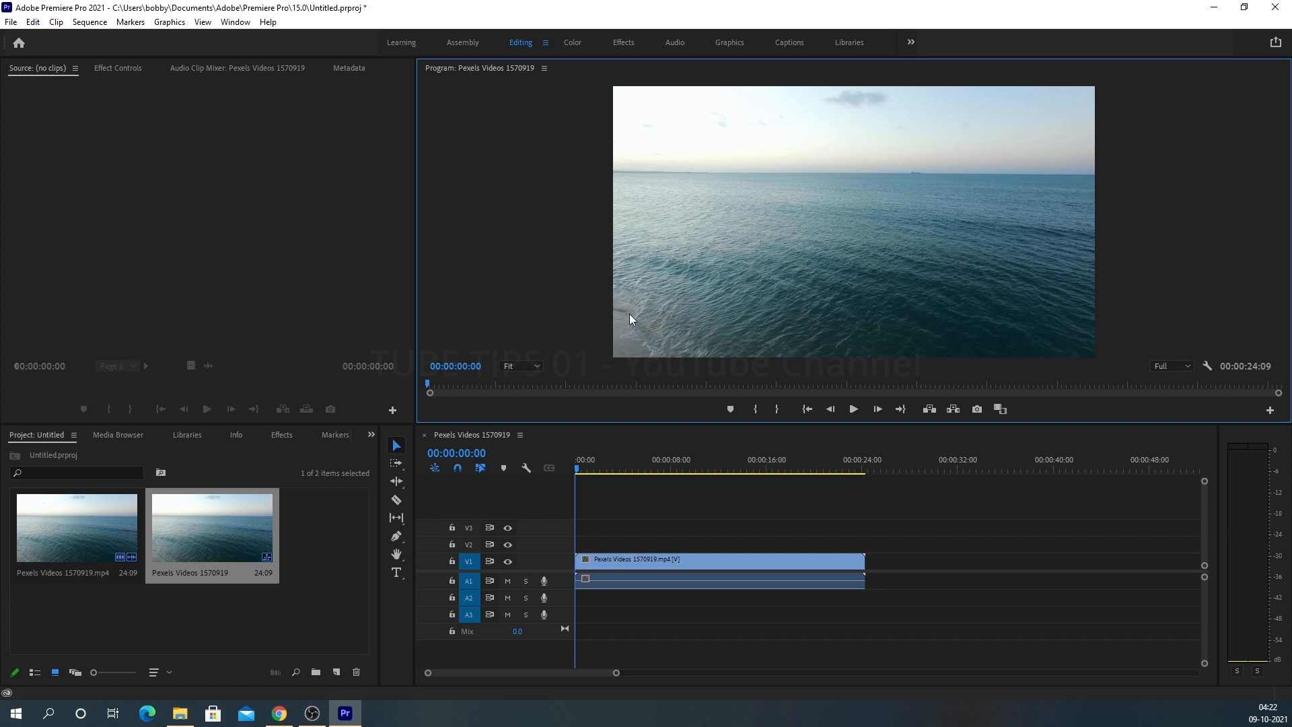
{"action": "left_click", "coordinate": [728, 519]}
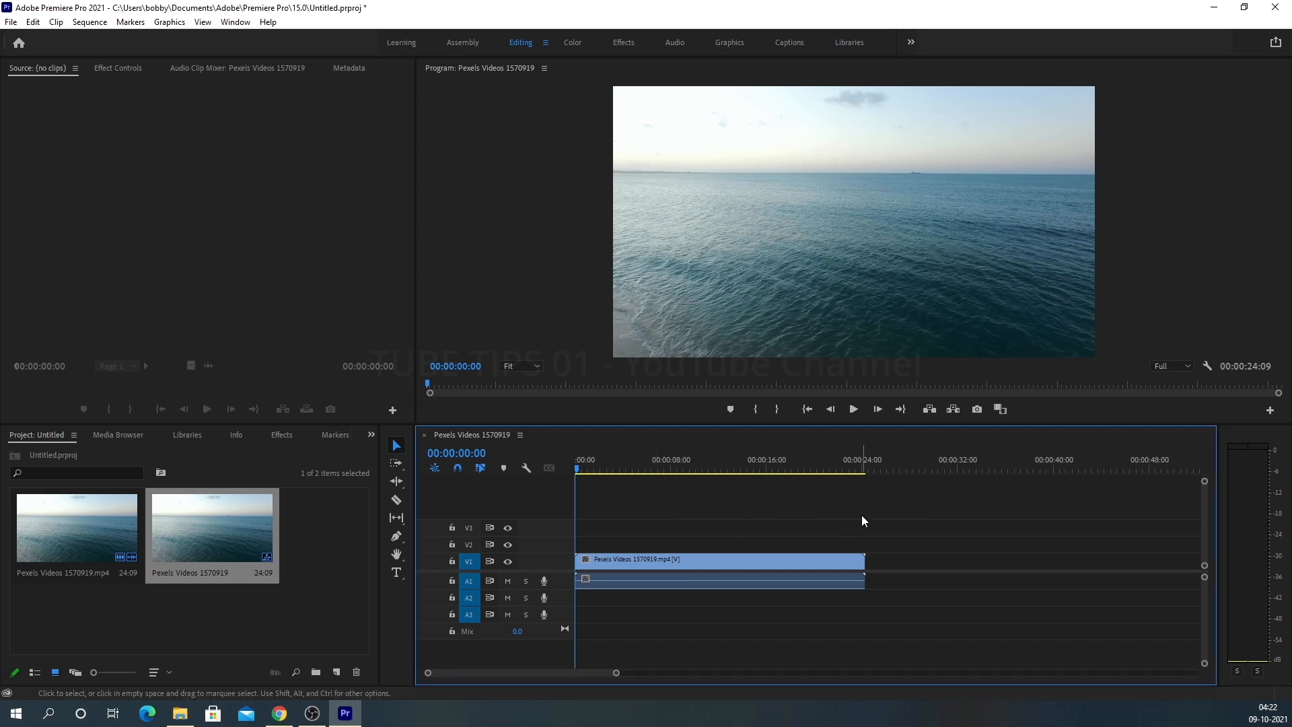
{"action": "left_click", "coordinate": [264, 455]}
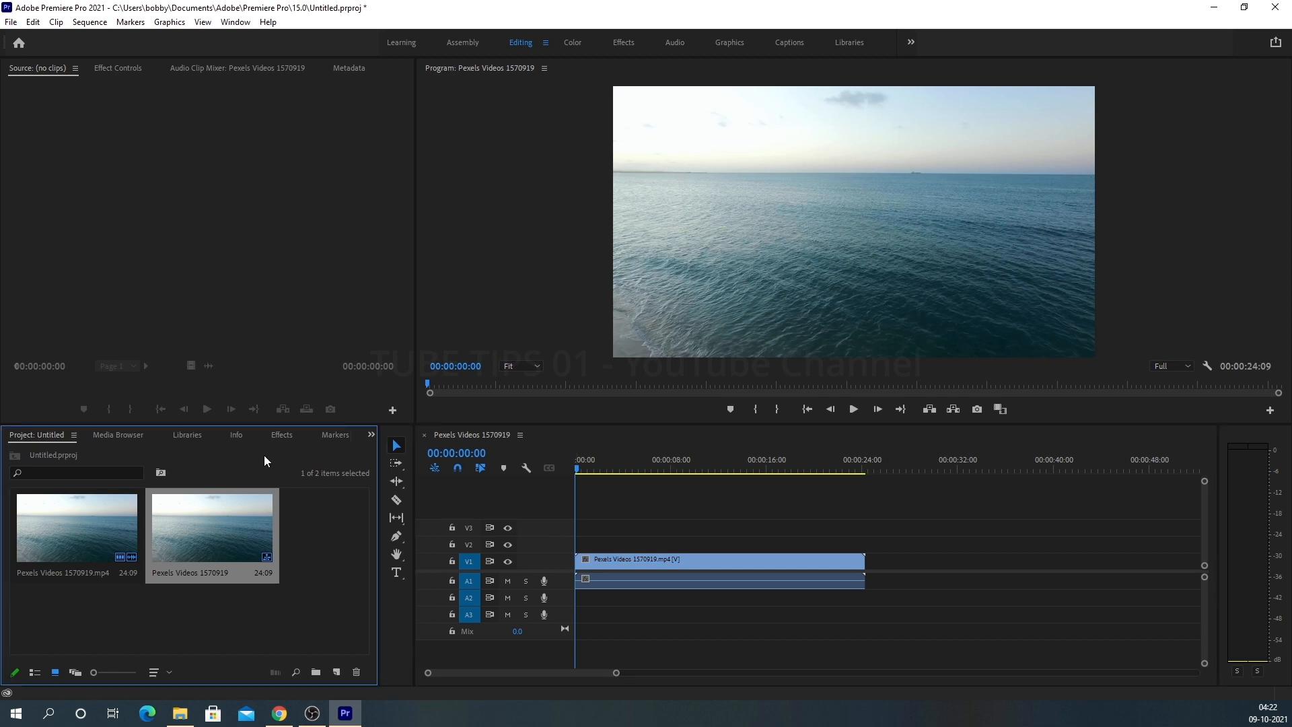
Step: Look through the Media Browser, Libraries, Info and Effects panels and return to the Project panel
{"action": "left_click", "coordinate": [143, 457]}
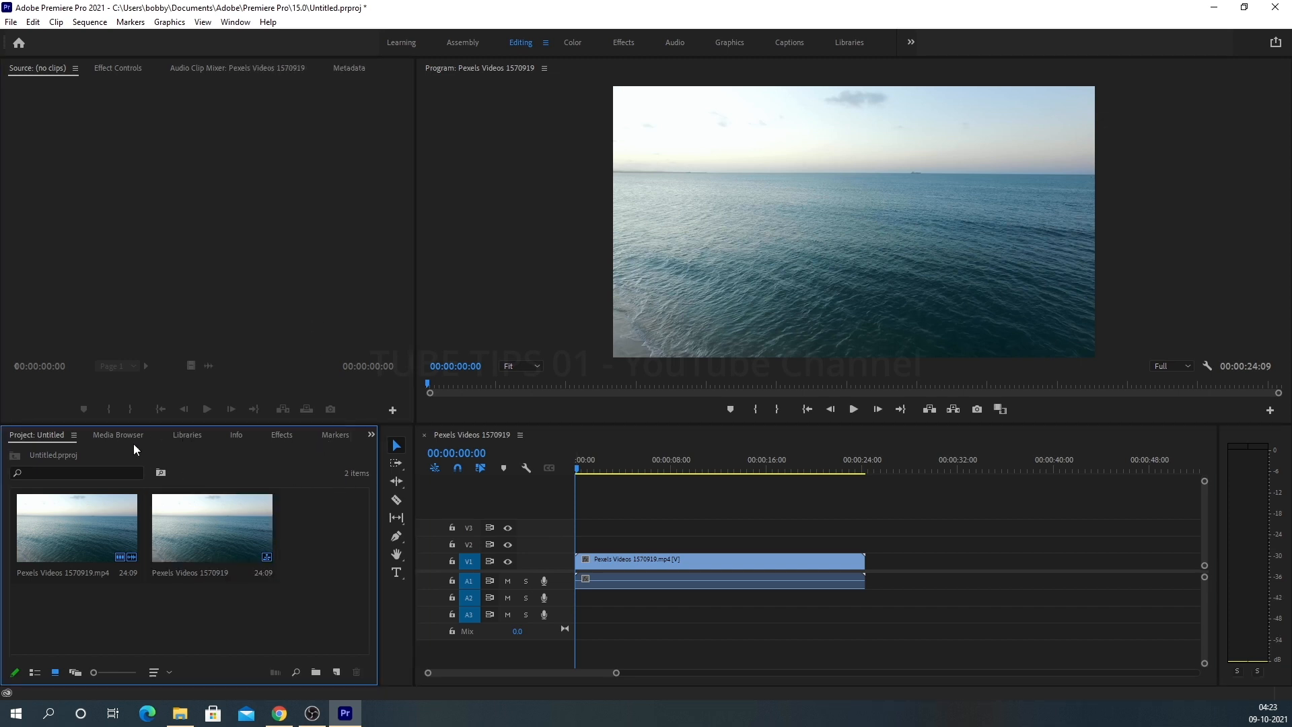
{"action": "left_click", "coordinate": [111, 438]}
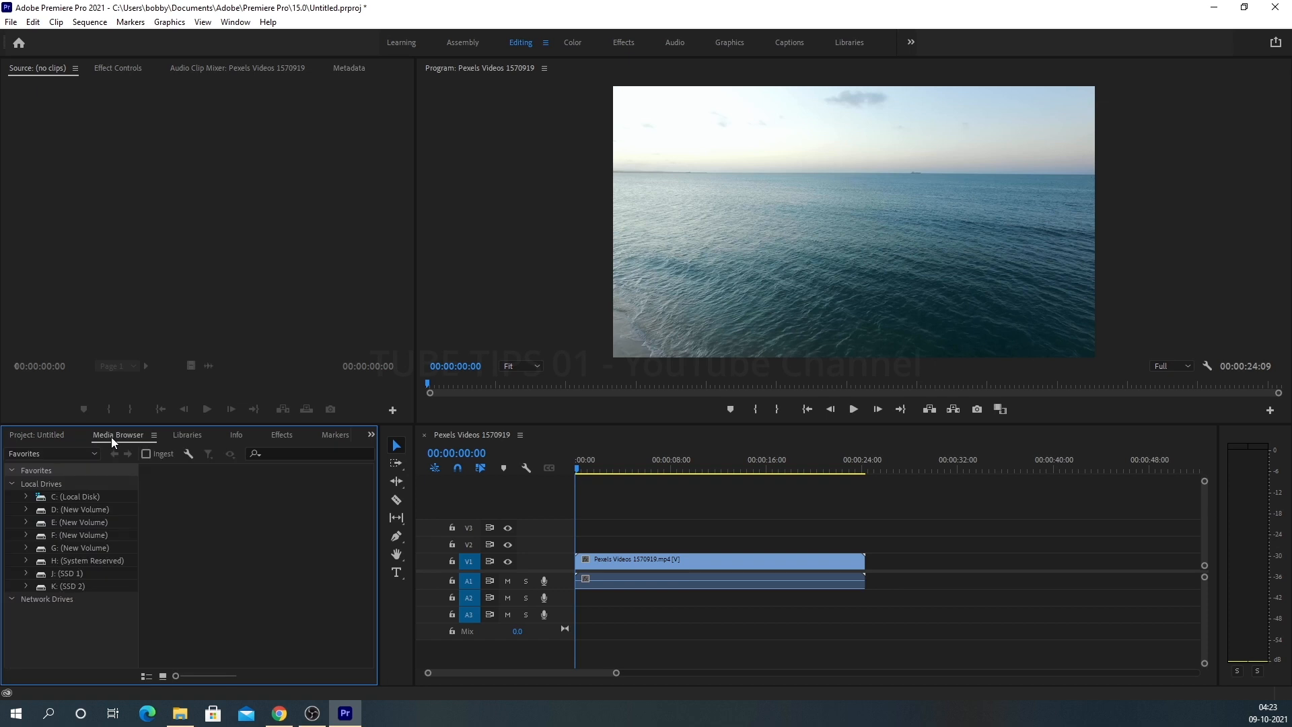
{"action": "left_click", "coordinate": [195, 437]}
{"action": "left_click", "coordinate": [234, 435]}
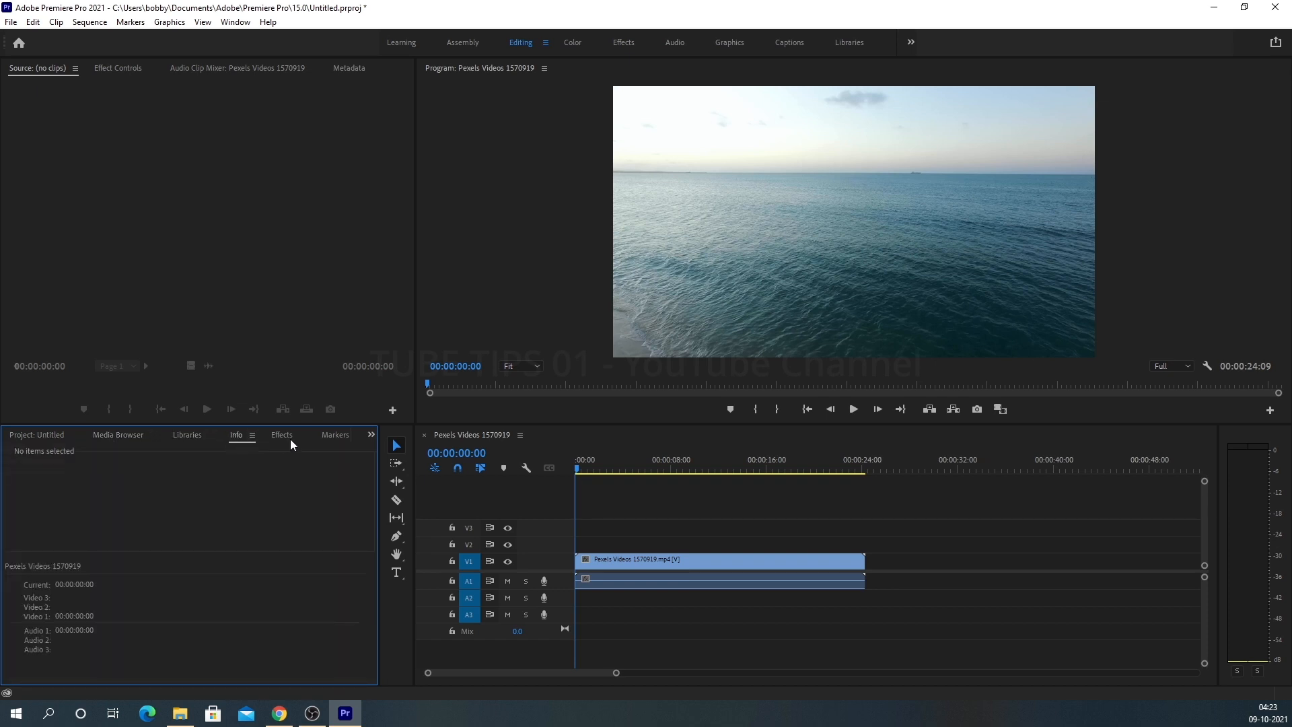
{"action": "left_click", "coordinate": [291, 444]}
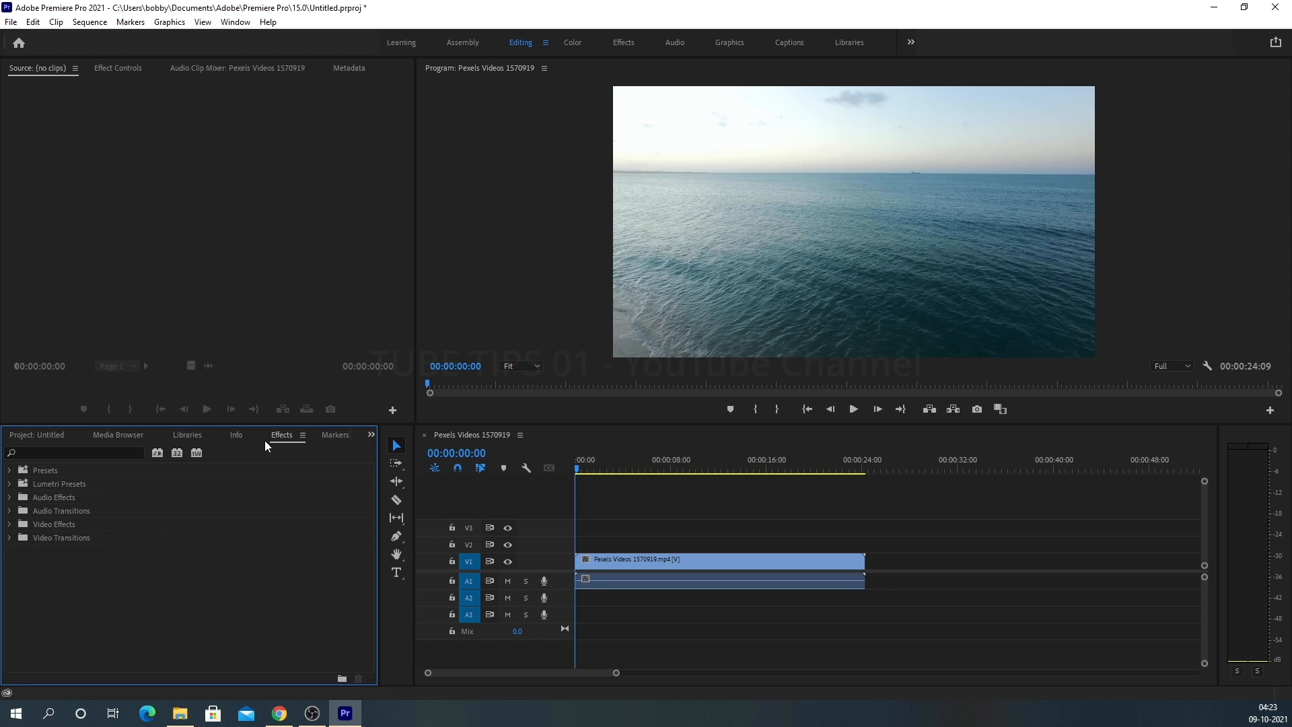
{"action": "left_click", "coordinate": [31, 437]}
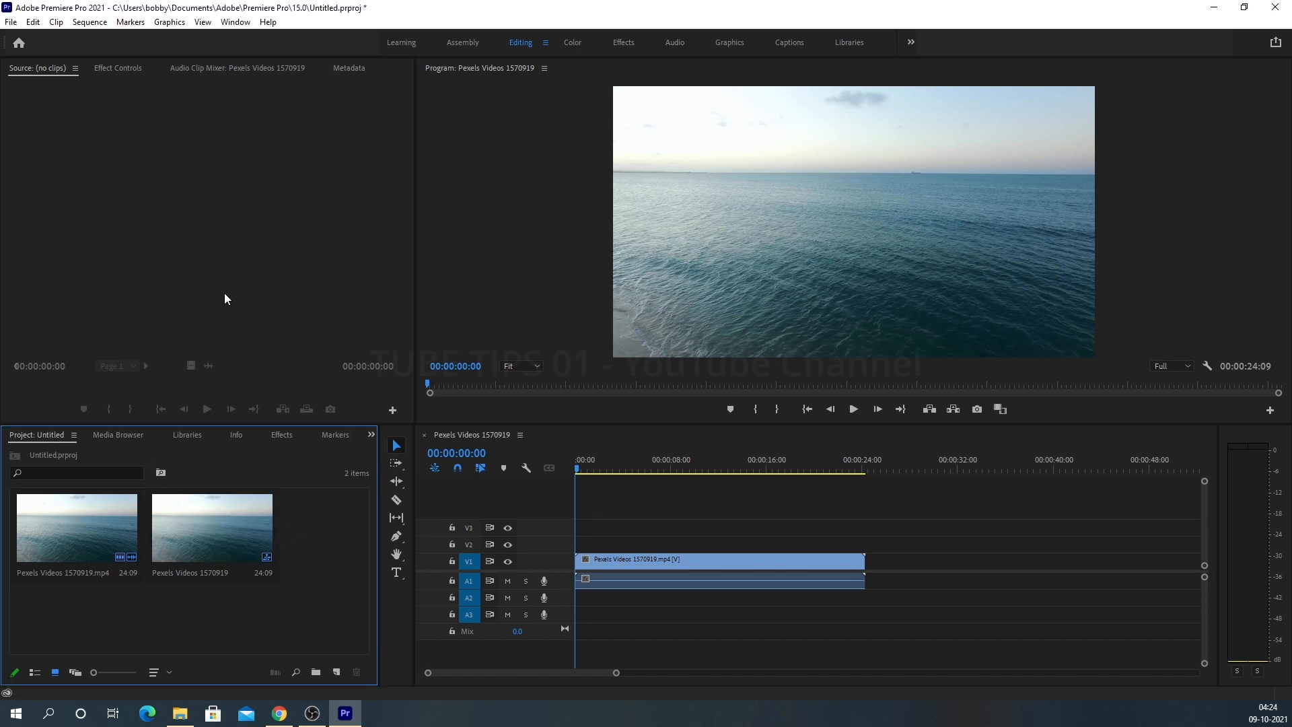
Step: Load Pexels Videos 1570919.mp4 from the Project panel into the Source Monitor
{"action": "left_click", "coordinate": [235, 308]}
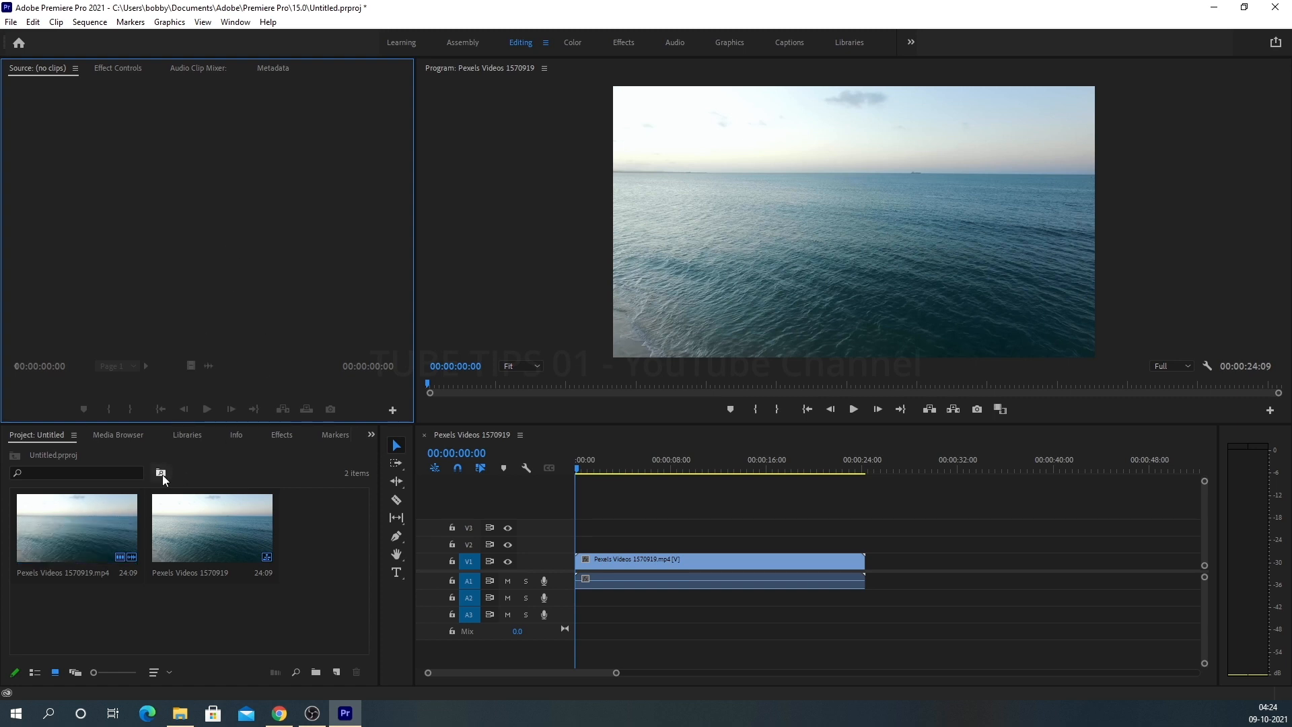
{"action": "left_click", "coordinate": [51, 531]}
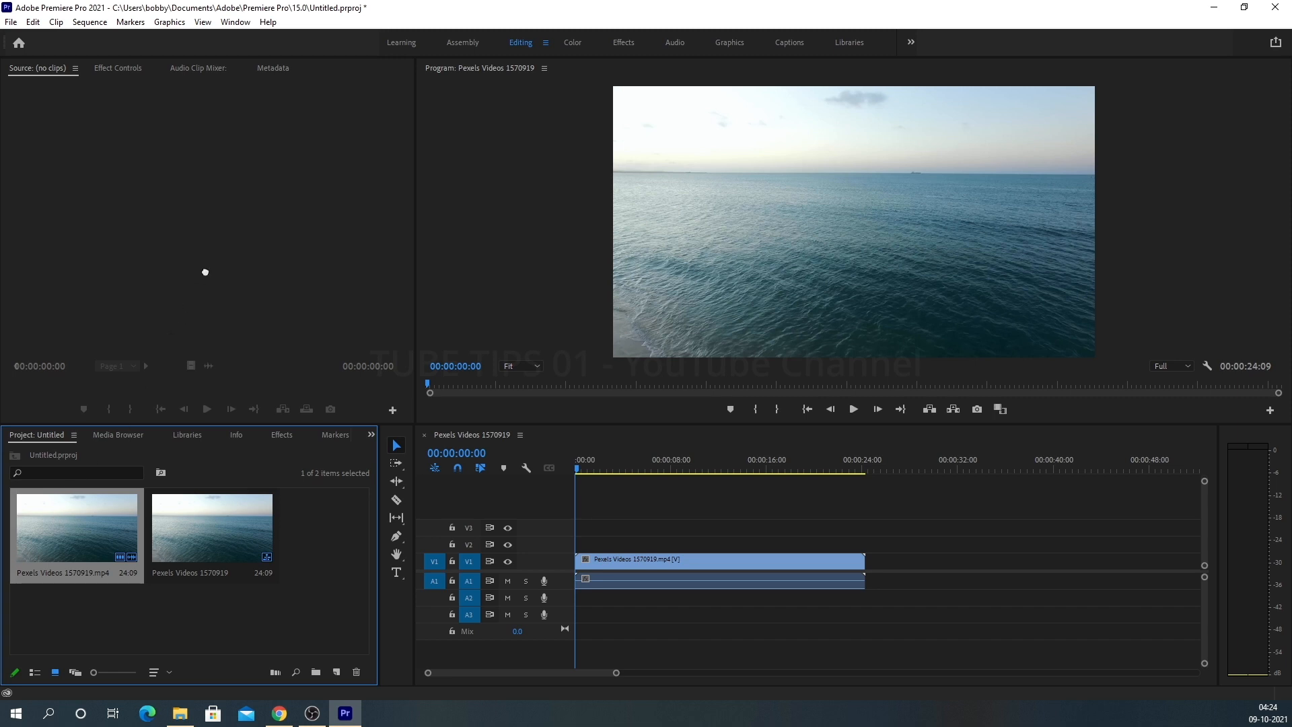
{"action": "left_click_drag", "start_coordinate": [206, 272], "coordinate": [206, 271]}
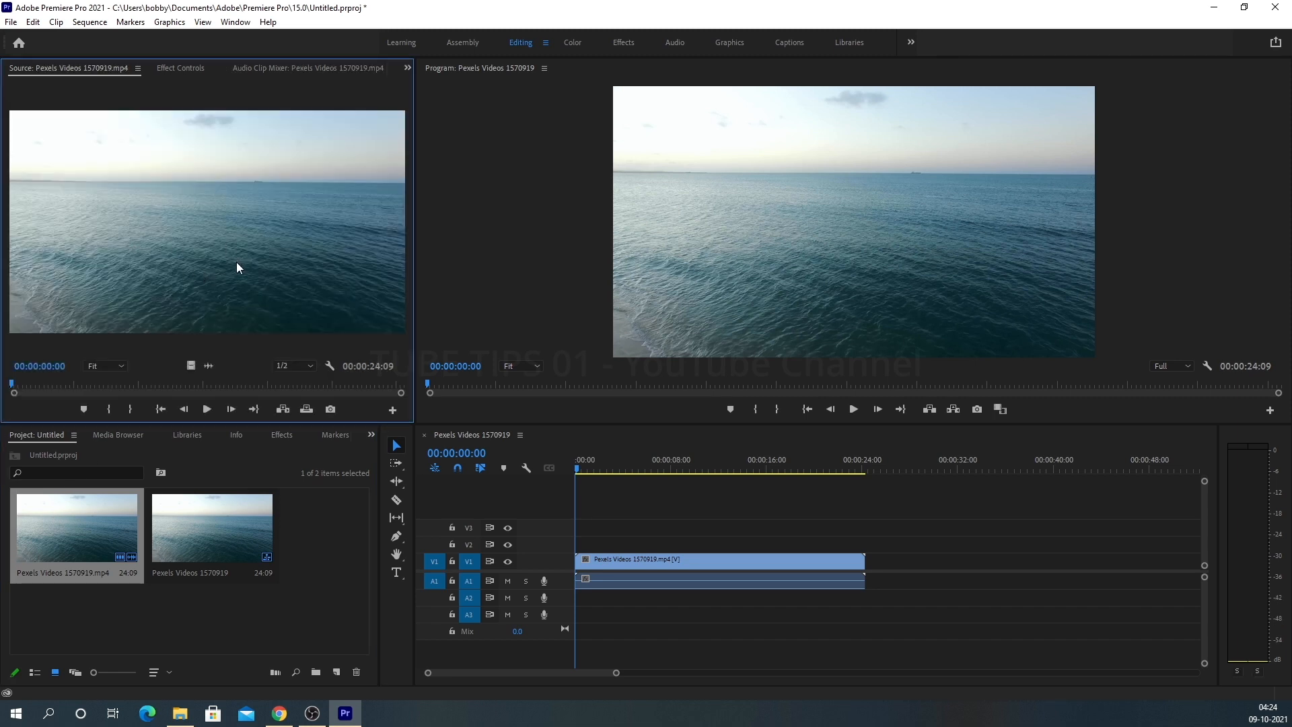
Step: Close the Source Monitor and reopen it with Pexels Videos 1570919.mp4 from the Project panel
{"action": "left_click", "coordinate": [139, 68]}
{"action": "left_click", "coordinate": [151, 72]}
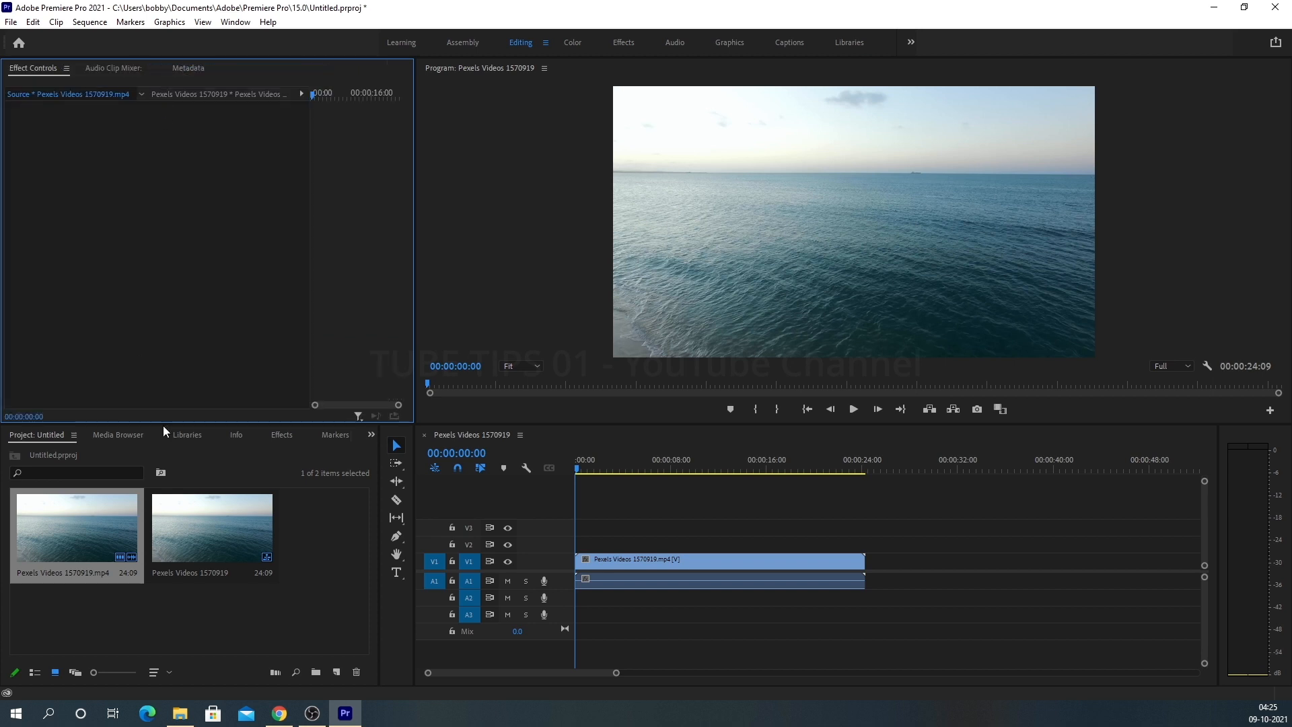
{"action": "double_click", "coordinate": [92, 527]}
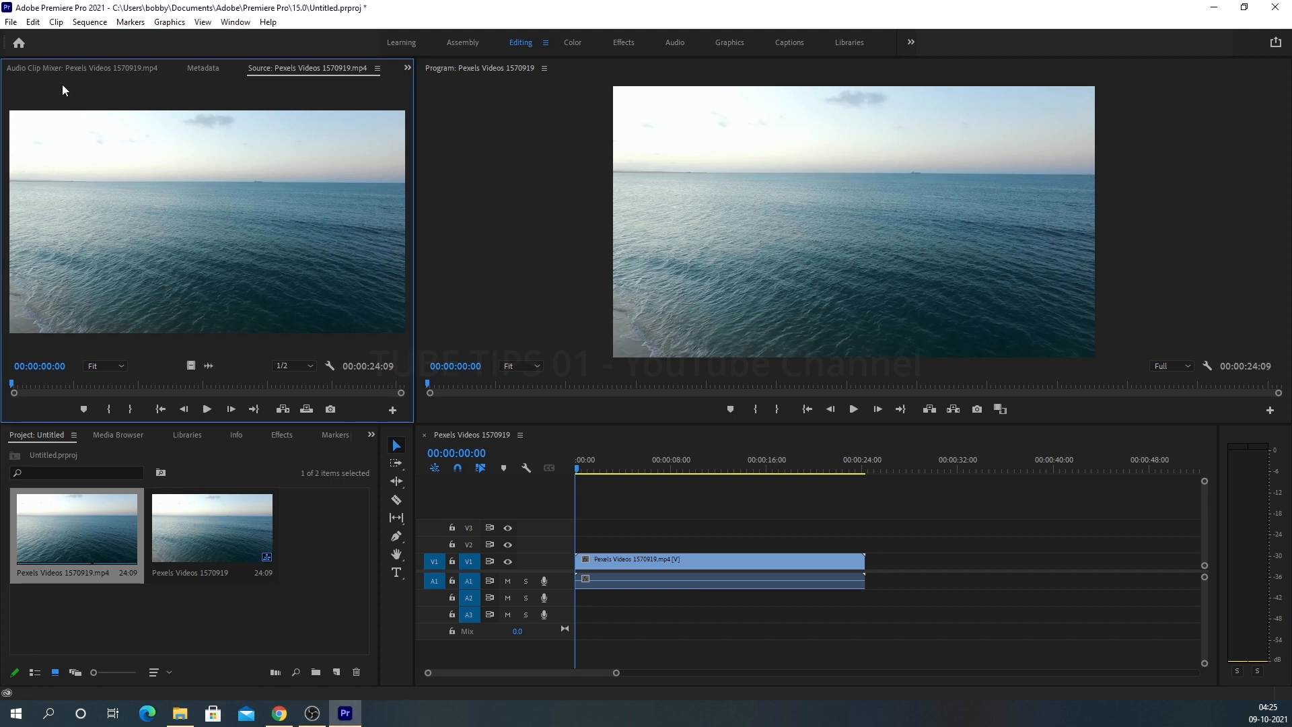
Step: Reorder the Source Monitor's panel group to Source Monitor, Effect Controls, Metadata and Audio Clip Mixer
{"action": "left_click", "coordinate": [80, 70]}
{"action": "left_click", "coordinate": [234, 68]}
{"action": "left_click", "coordinate": [293, 69]}
{"action": "left_click_drag", "start_coordinate": [291, 67], "coordinate": [54, 73]}
{"action": "left_click", "coordinate": [214, 67]}
{"action": "left_click_drag", "start_coordinate": [214, 66], "coordinate": [284, 67]}
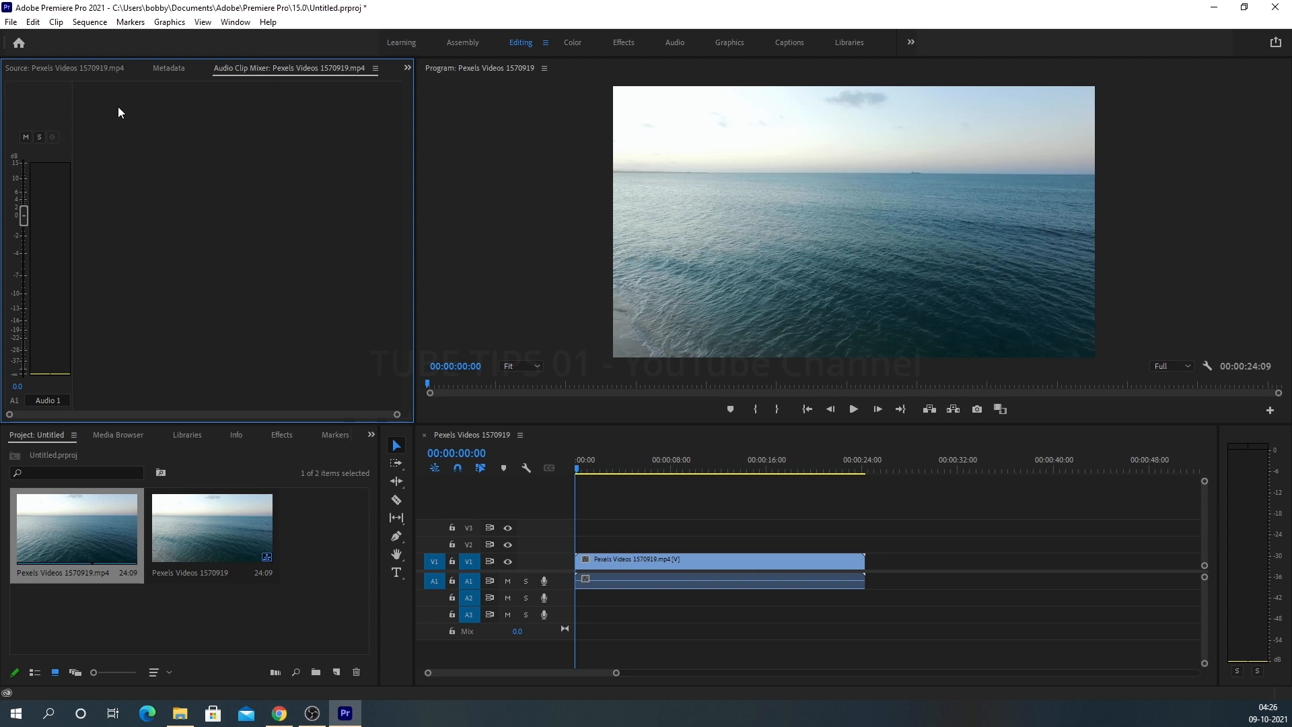
{"action": "left_click", "coordinate": [408, 66]}
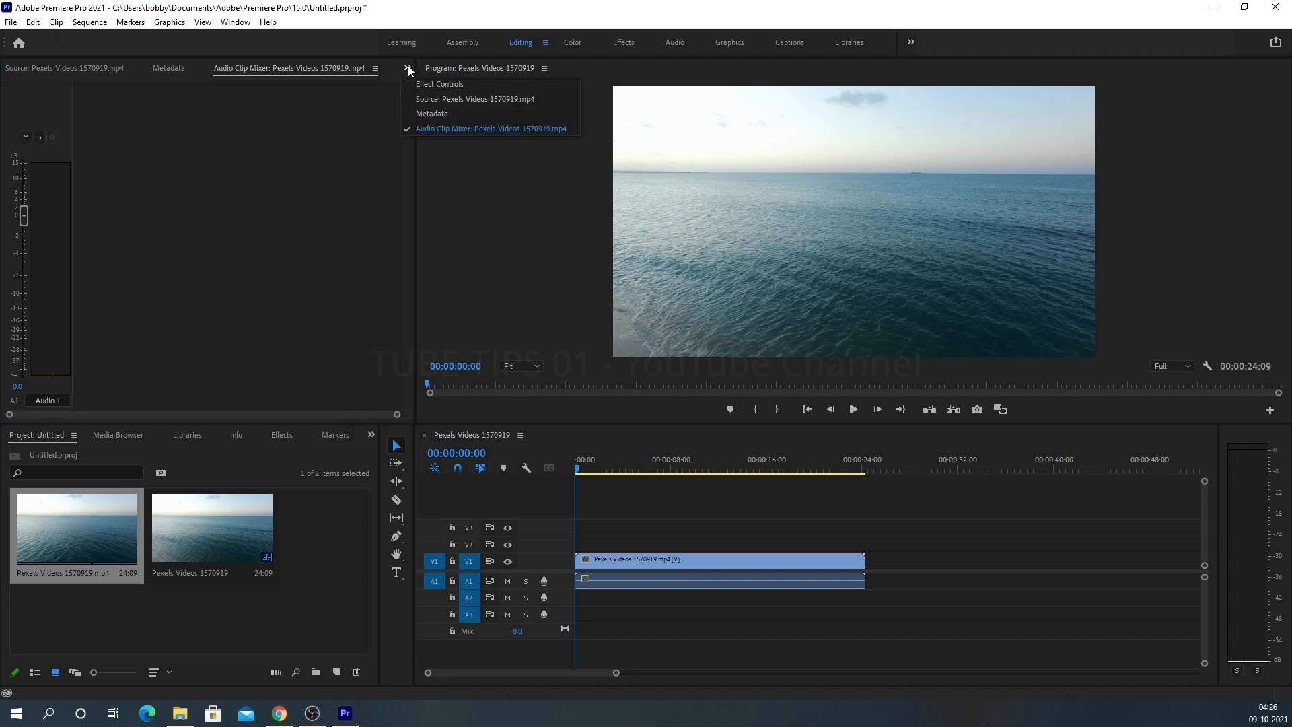
{"action": "left_click", "coordinate": [422, 86]}
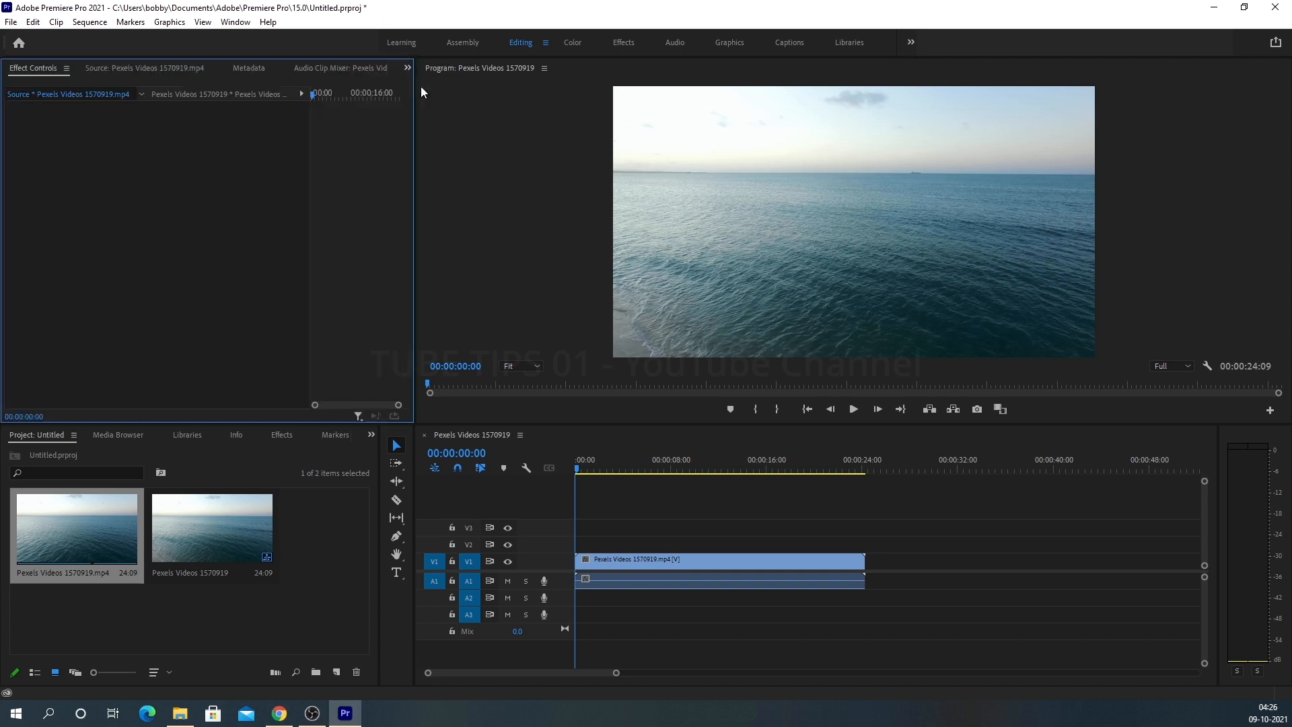
{"action": "left_click_drag", "start_coordinate": [130, 67], "coordinate": [70, 65]}
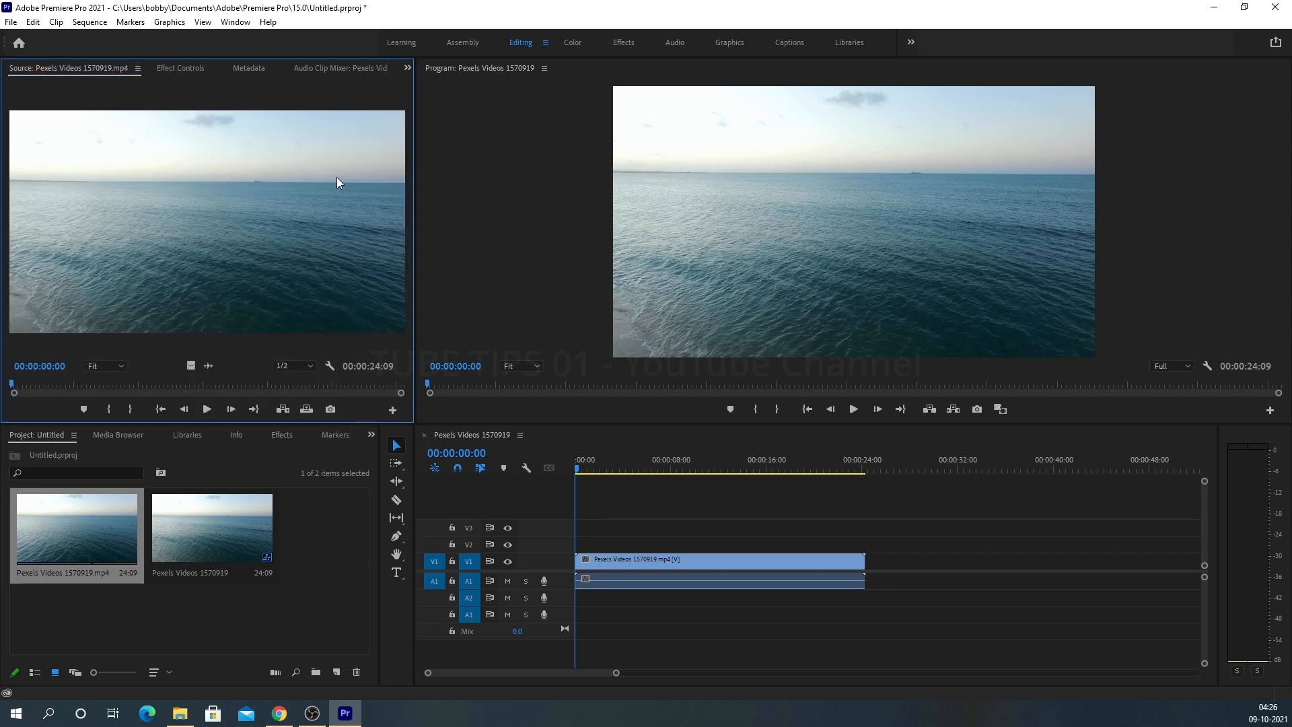
{"action": "left_click", "coordinate": [511, 188]}
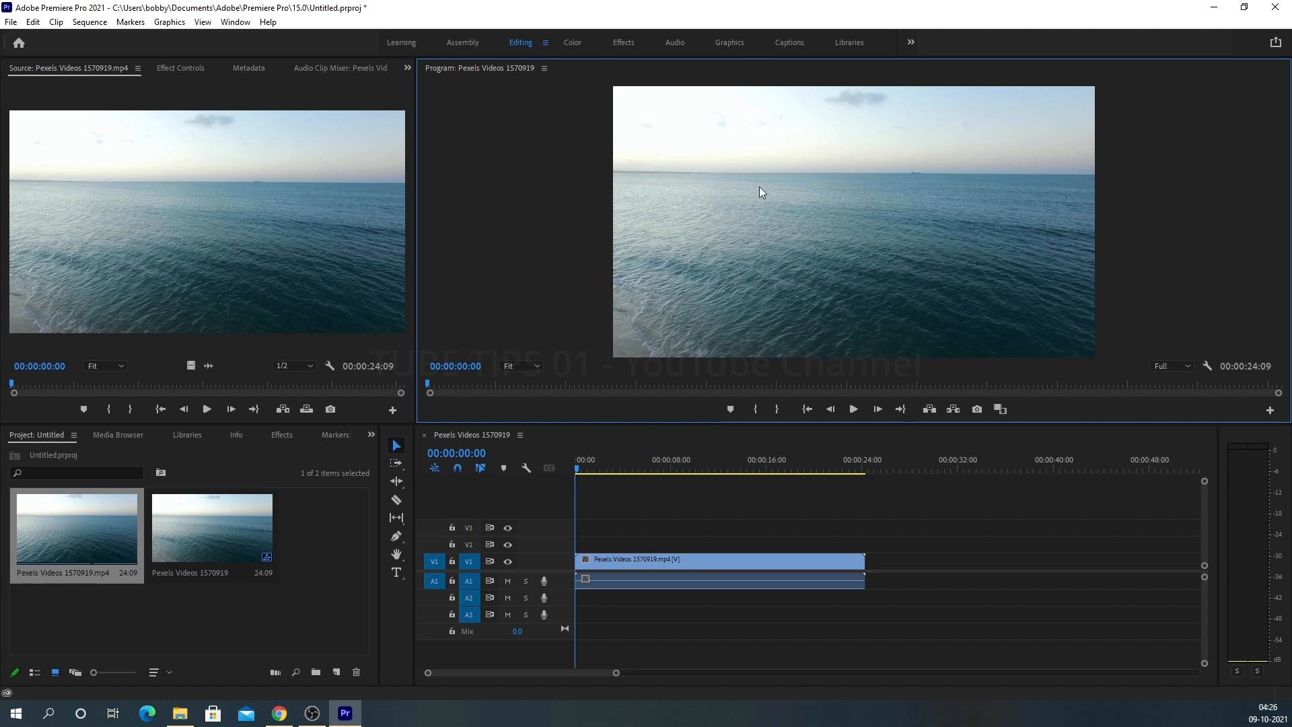
{"action": "left_click", "coordinate": [702, 520]}
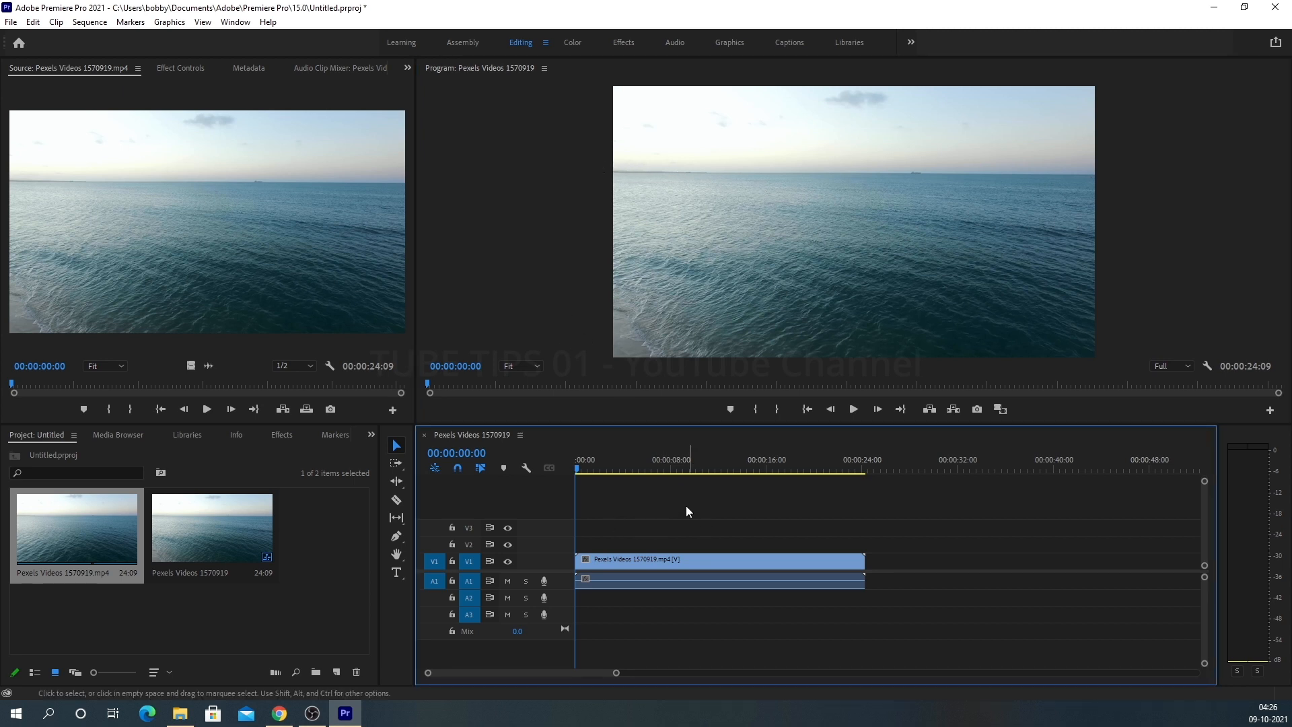
{"action": "left_click", "coordinate": [539, 313]}
{"action": "left_click", "coordinate": [619, 500]}
{"action": "left_click", "coordinate": [560, 307]}
{"action": "left_click", "coordinate": [631, 500]}
{"action": "left_click", "coordinate": [566, 362]}
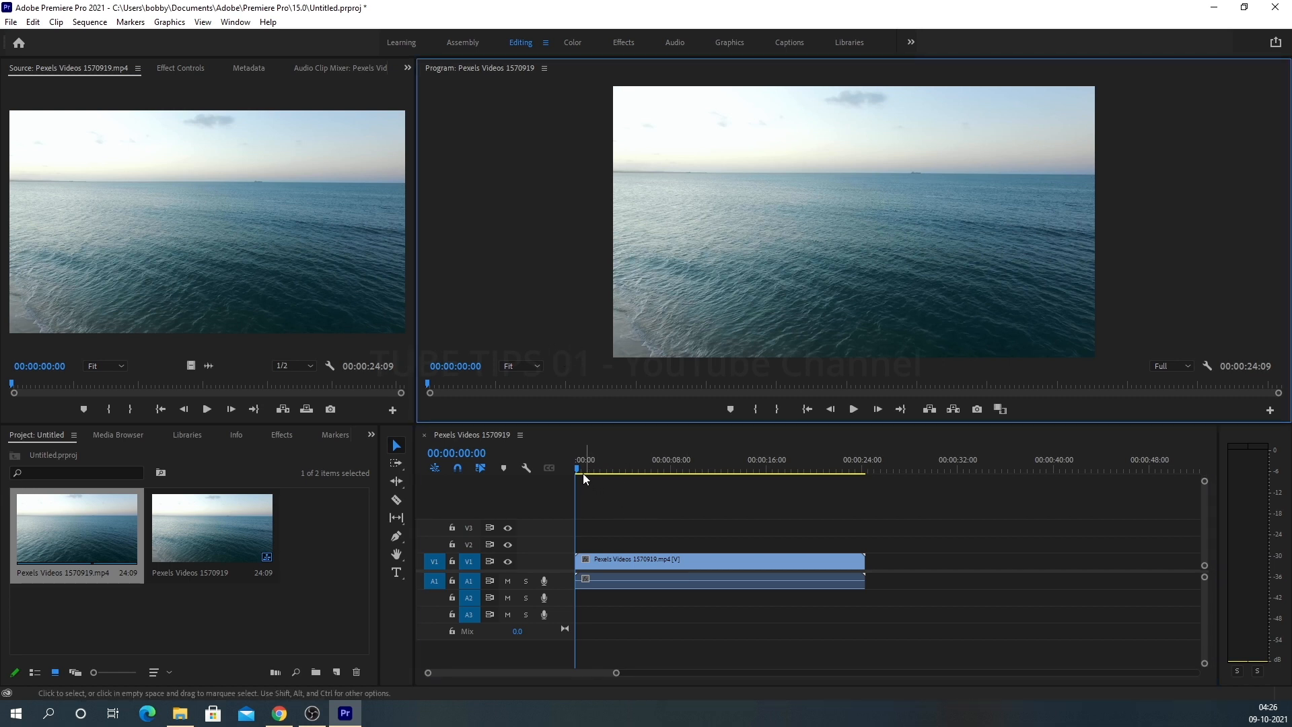
Step: Play the sequence from about 00:00:01:12 for roughly ten seconds, stop it and scrub the playhead to 00:00:17:25
{"action": "mouse_move", "coordinate": [576, 465]}
{"action": "left_mouse_down"}
{"action": "mouse_move", "coordinate": [704, 467]}
{"action": "mouse_move", "coordinate": [590, 467]}
{"action": "left_mouse_up"}
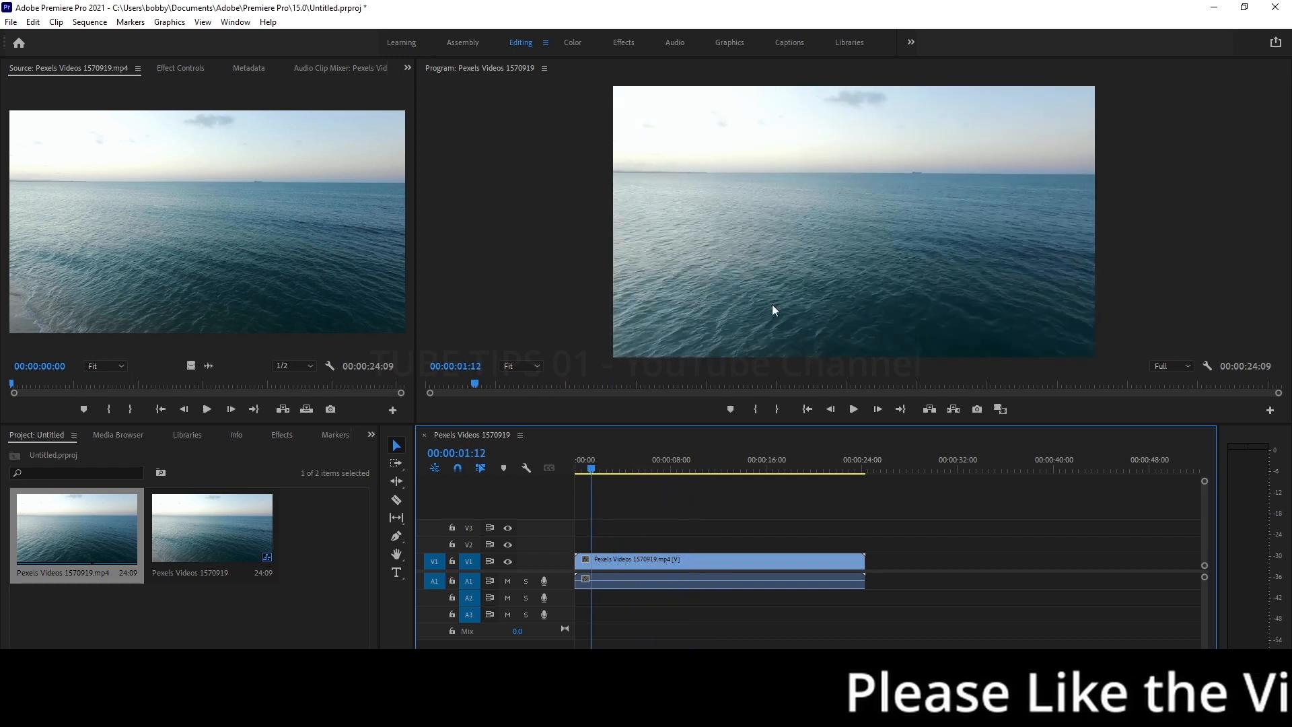
{"action": "left_click", "coordinate": [691, 309]}
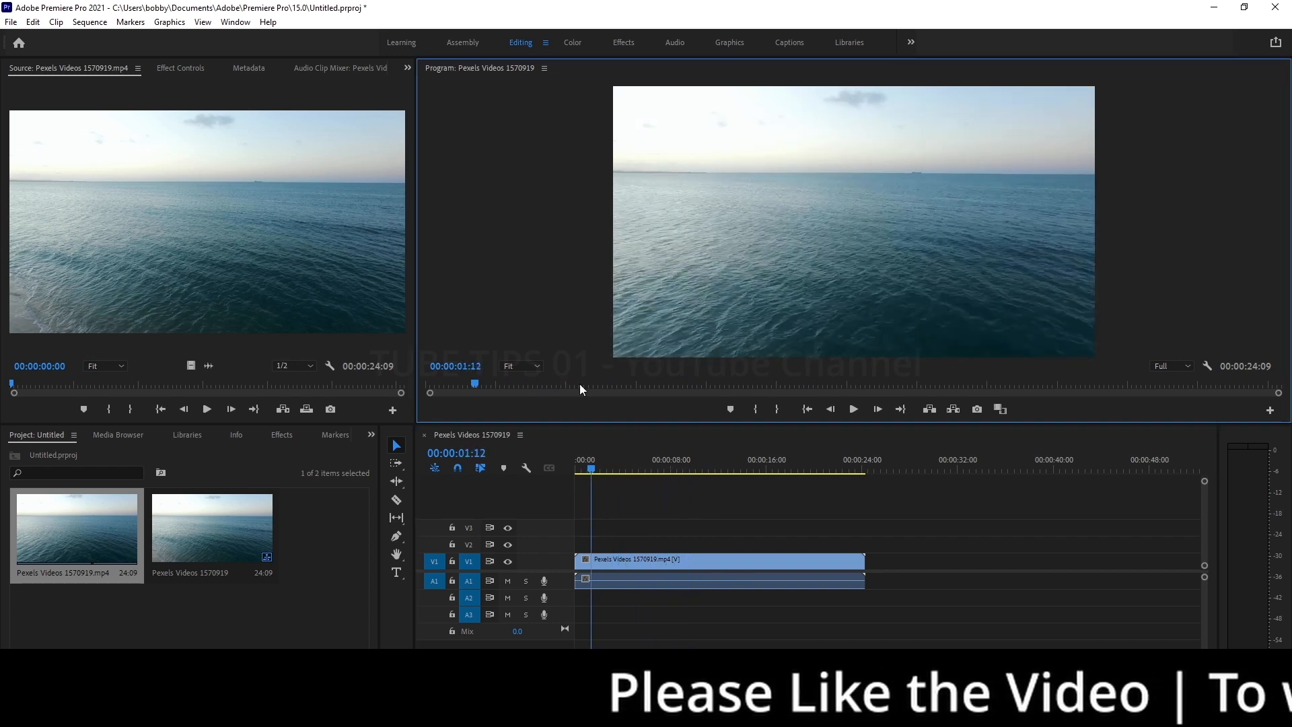
{"action": "left_click", "coordinate": [596, 470]}
{"action": "key", "text": "space"}
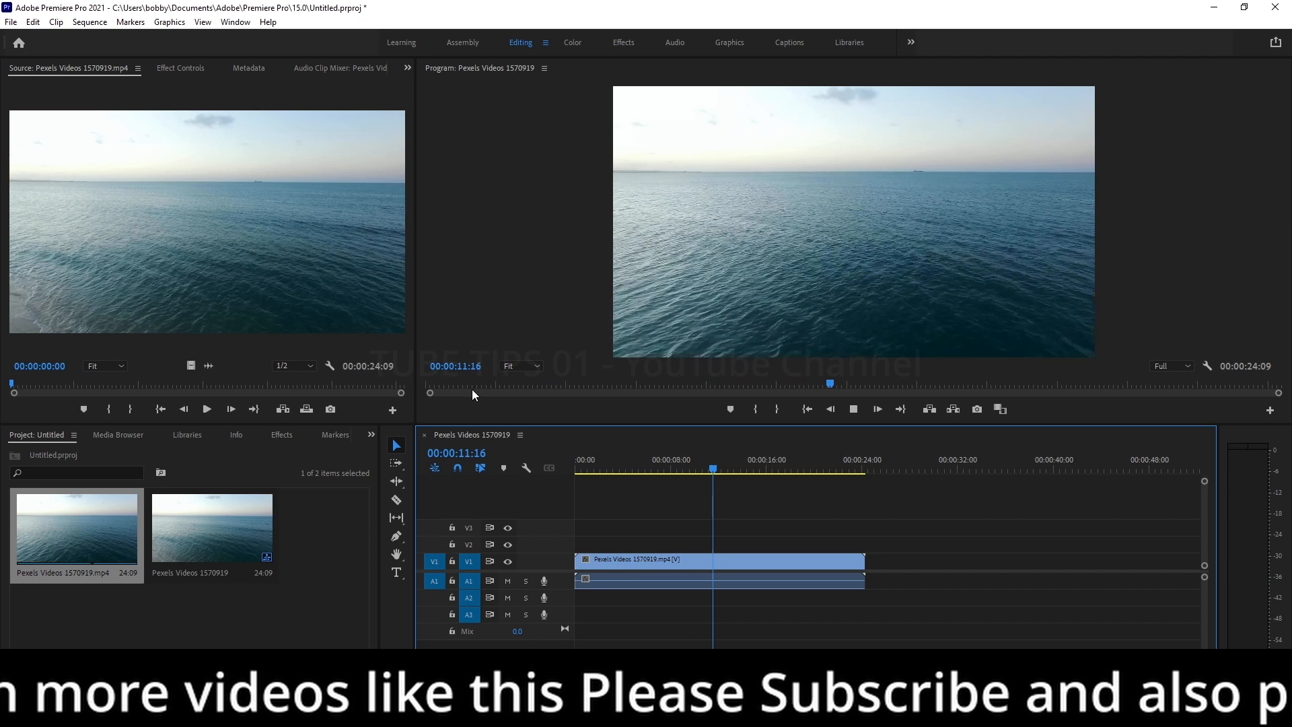
{"action": "key", "text": "space"}
{"action": "left_click_drag", "start_coordinate": [714, 471], "coordinate": [789, 475]}
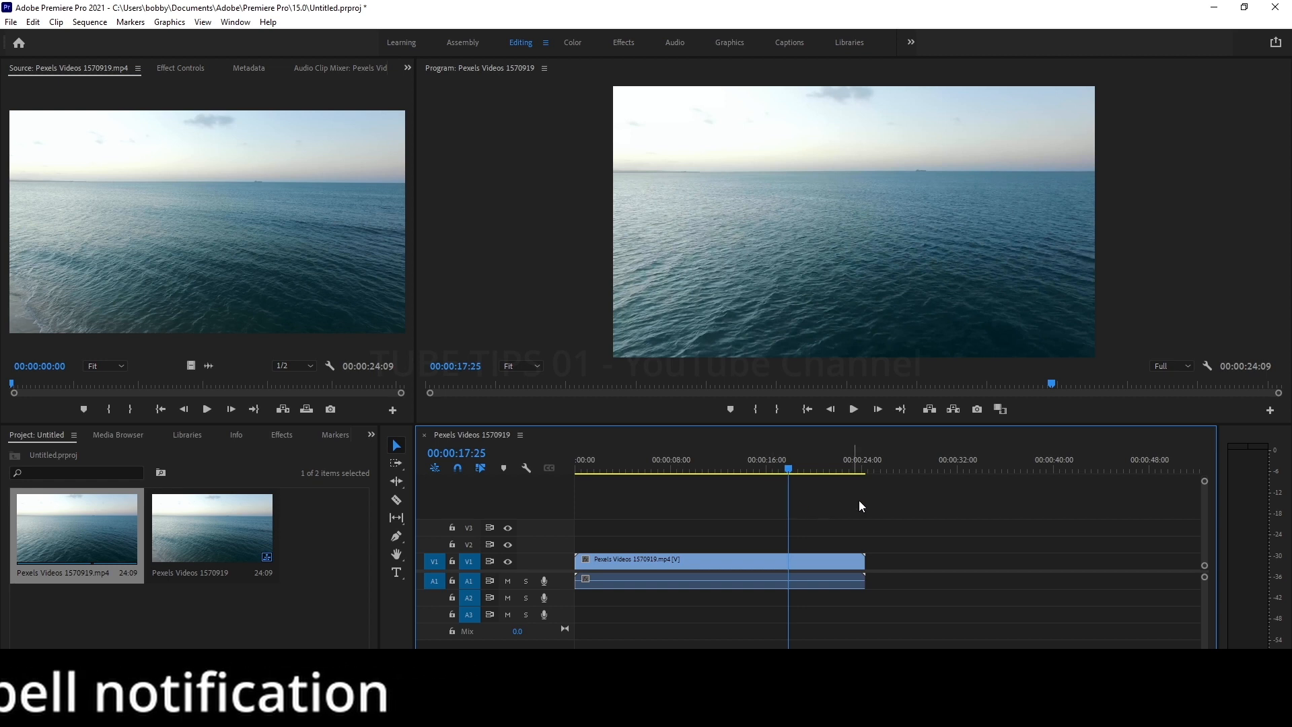
Step: Split the timeline clip at 00:00:05:20 with the Razor tool and move the playhead to 00:00:17:00
{"action": "left_click", "coordinate": [666, 464]}
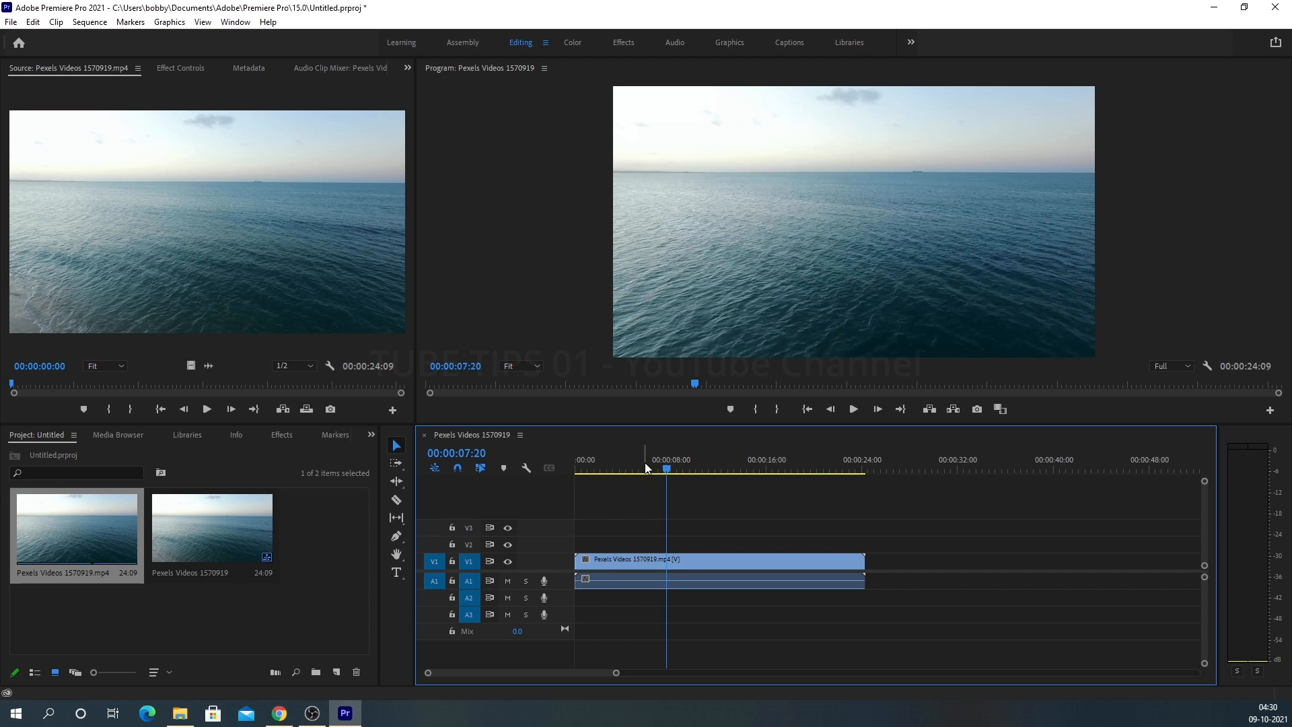
{"action": "mouse_move", "coordinate": [640, 463]}
{"action": "left_mouse_down"}
{"action": "mouse_move", "coordinate": [682, 466]}
{"action": "mouse_move", "coordinate": [643, 466]}
{"action": "left_mouse_up"}
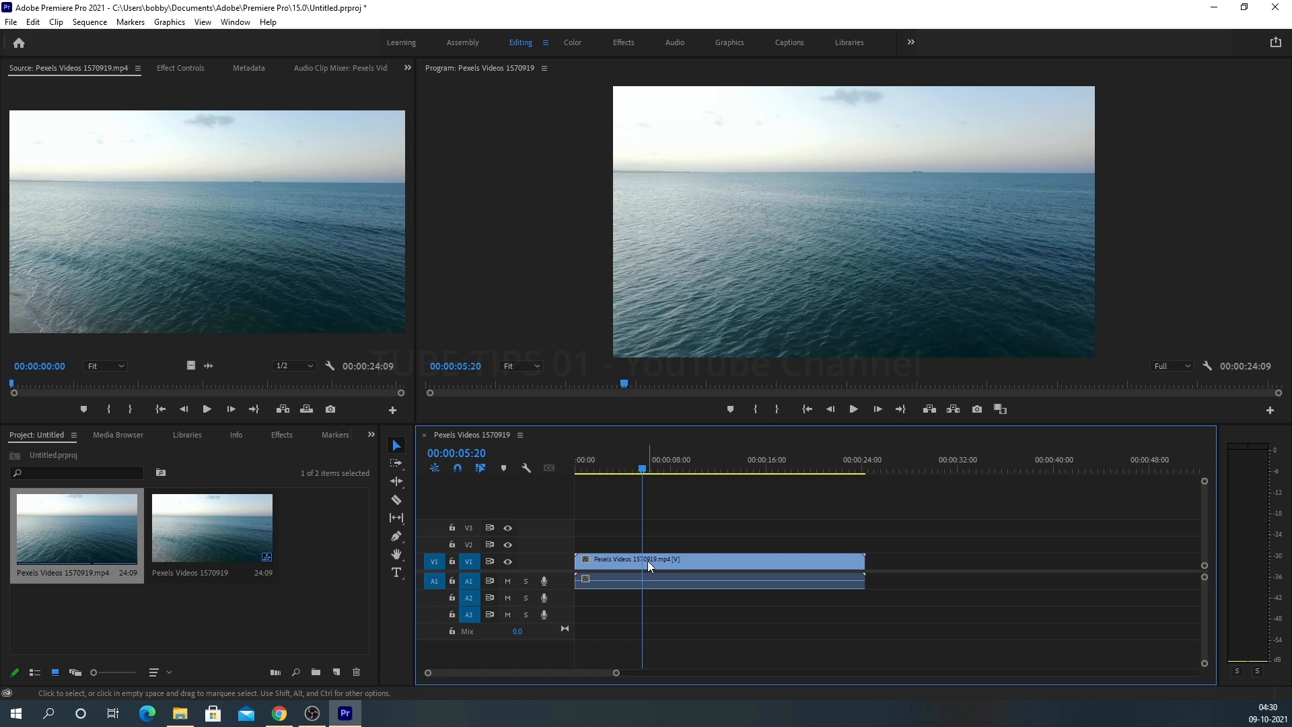
{"action": "left_click", "coordinate": [397, 499]}
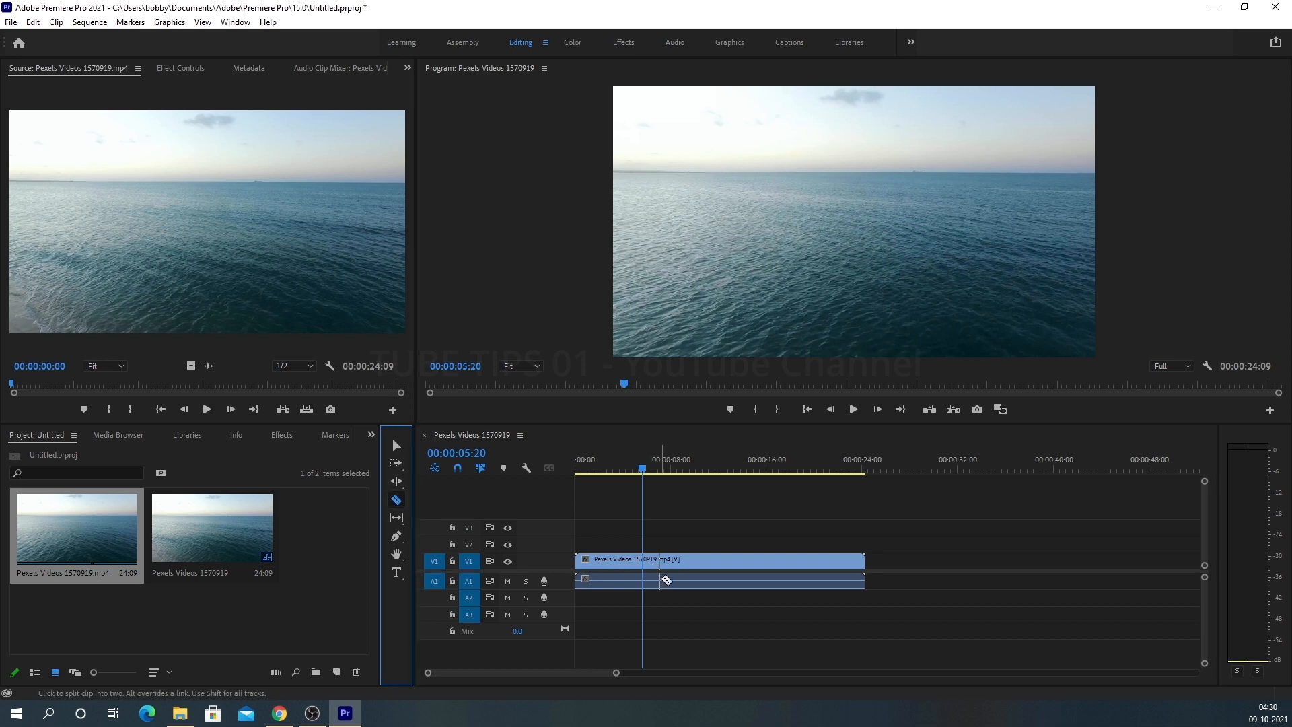
{"action": "left_click", "coordinate": [642, 567]}
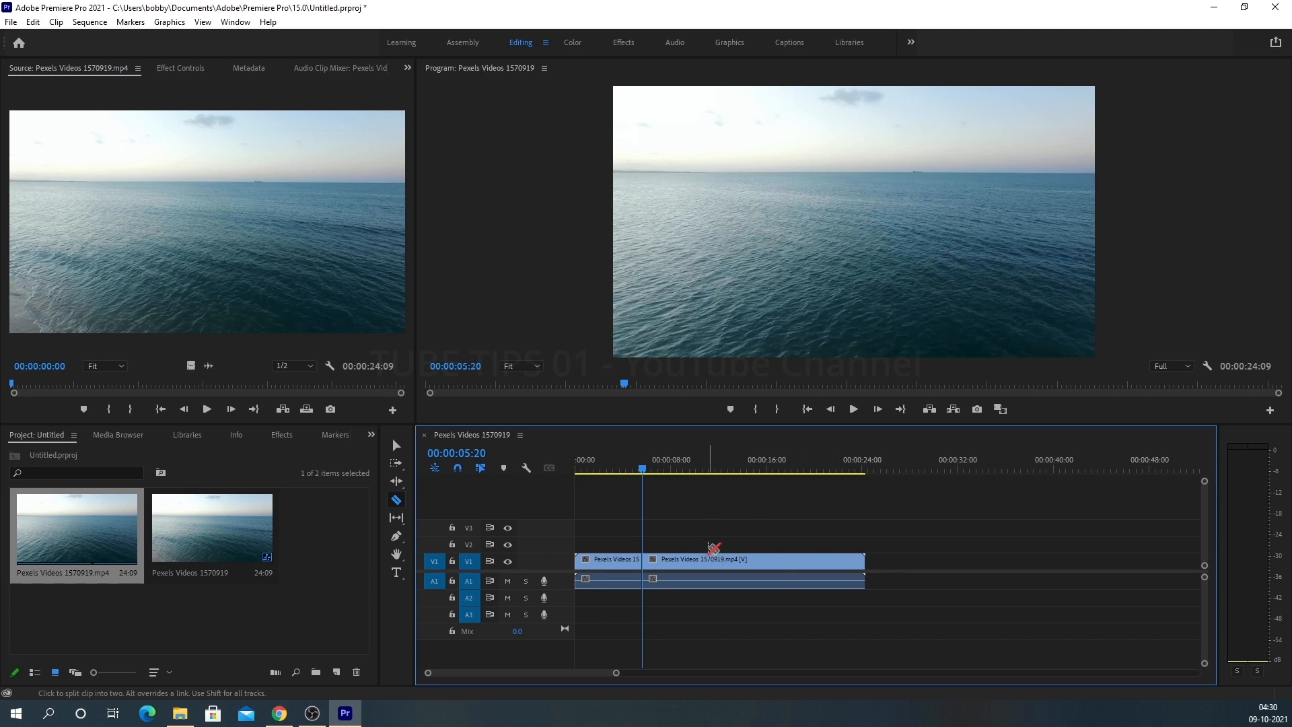
{"action": "left_click_drag", "start_coordinate": [627, 474], "coordinate": [779, 476]}
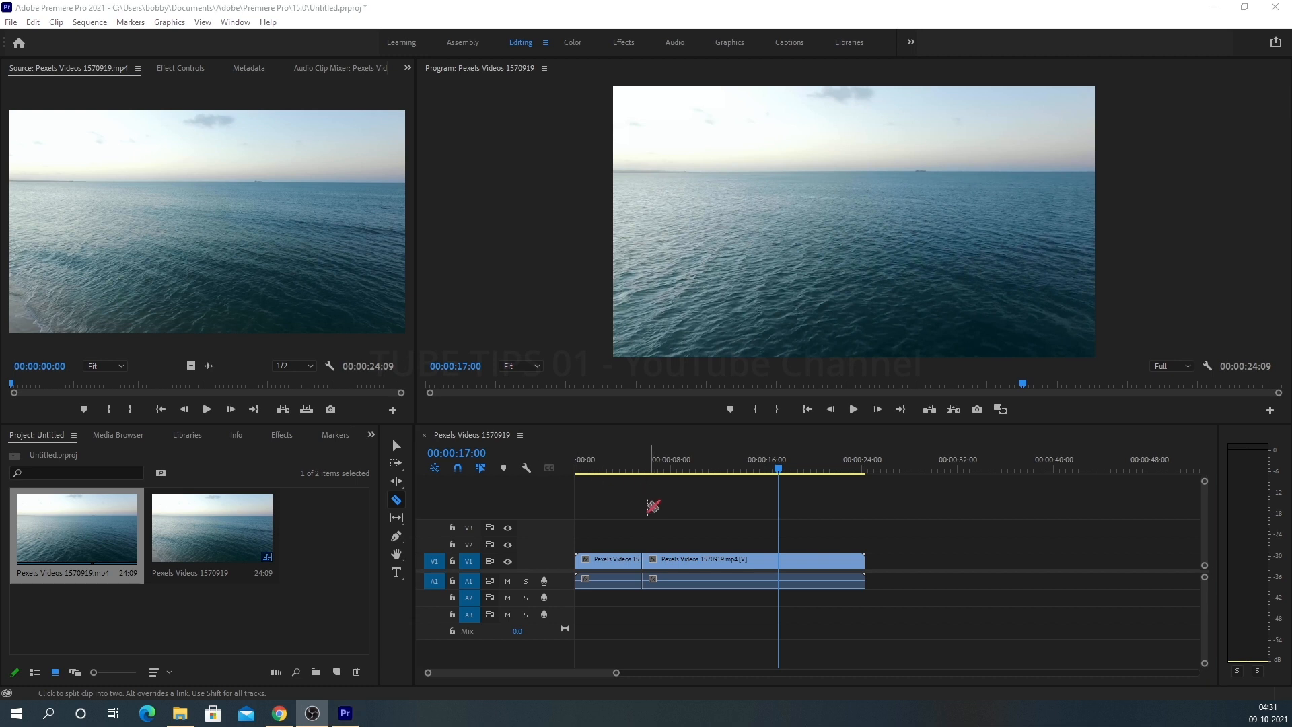
Step: Try the tools in the Tools panel, activating the Type, Pen and Track Select Forward tools in turn
{"action": "left_click", "coordinate": [407, 436]}
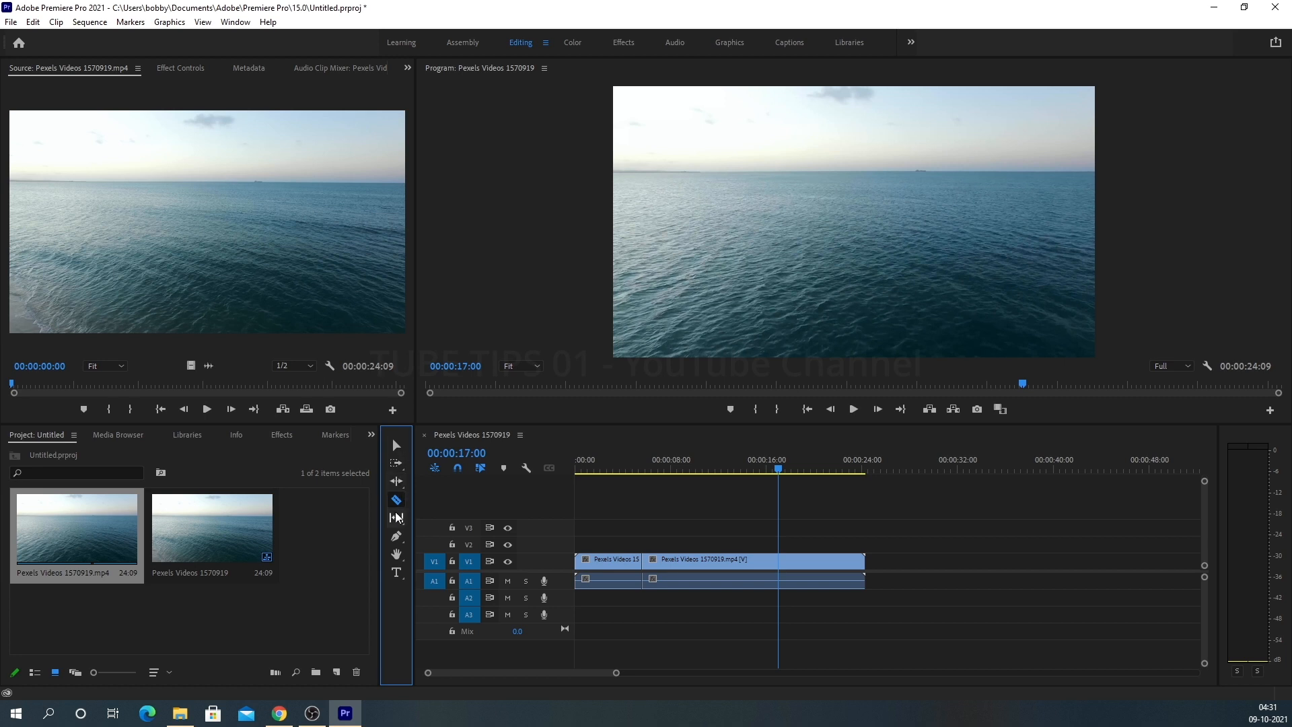
{"action": "left_click", "coordinate": [406, 447]}
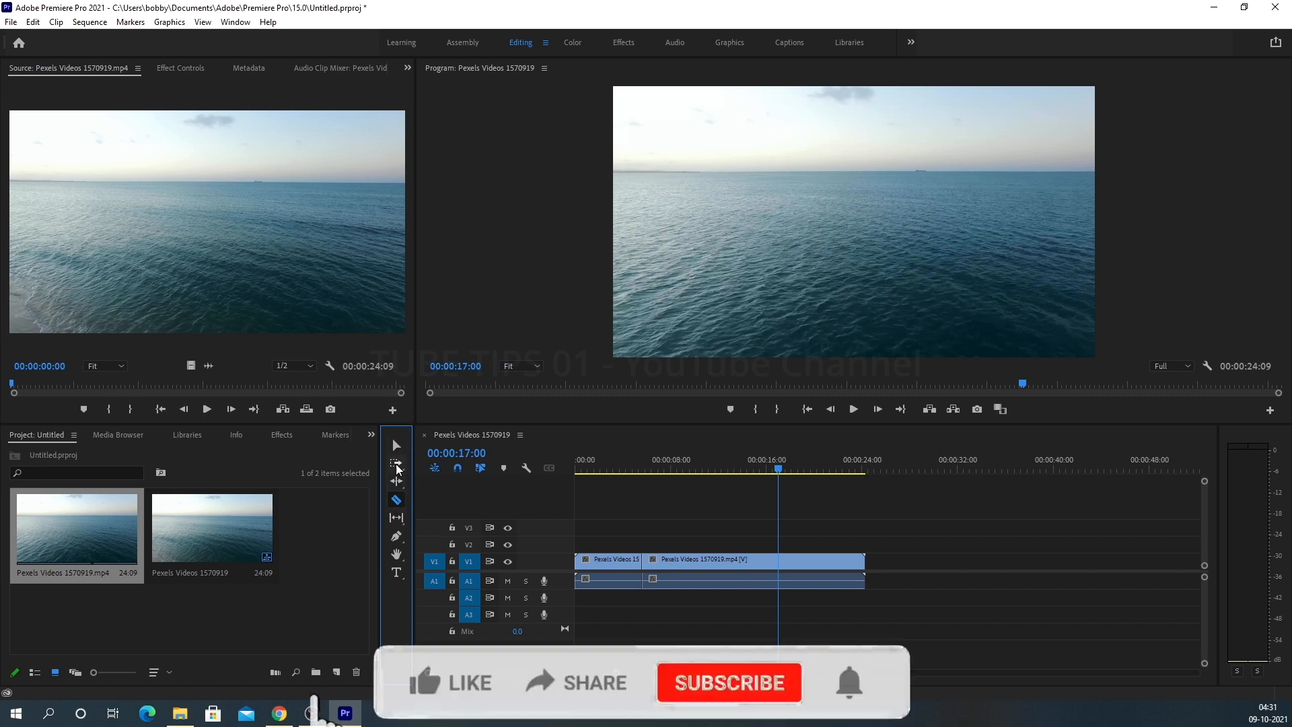
{"action": "left_click", "coordinate": [397, 501]}
{"action": "left_click", "coordinate": [396, 572]}
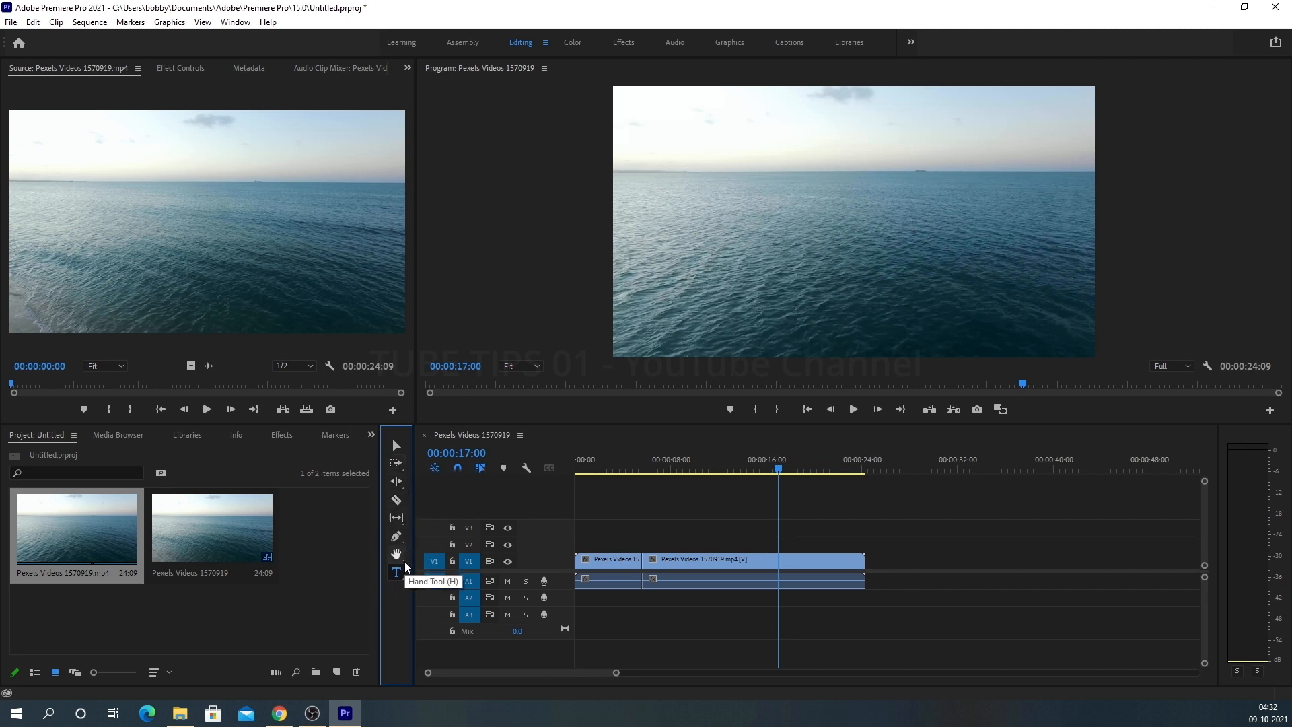
{"action": "left_click", "coordinate": [397, 537]}
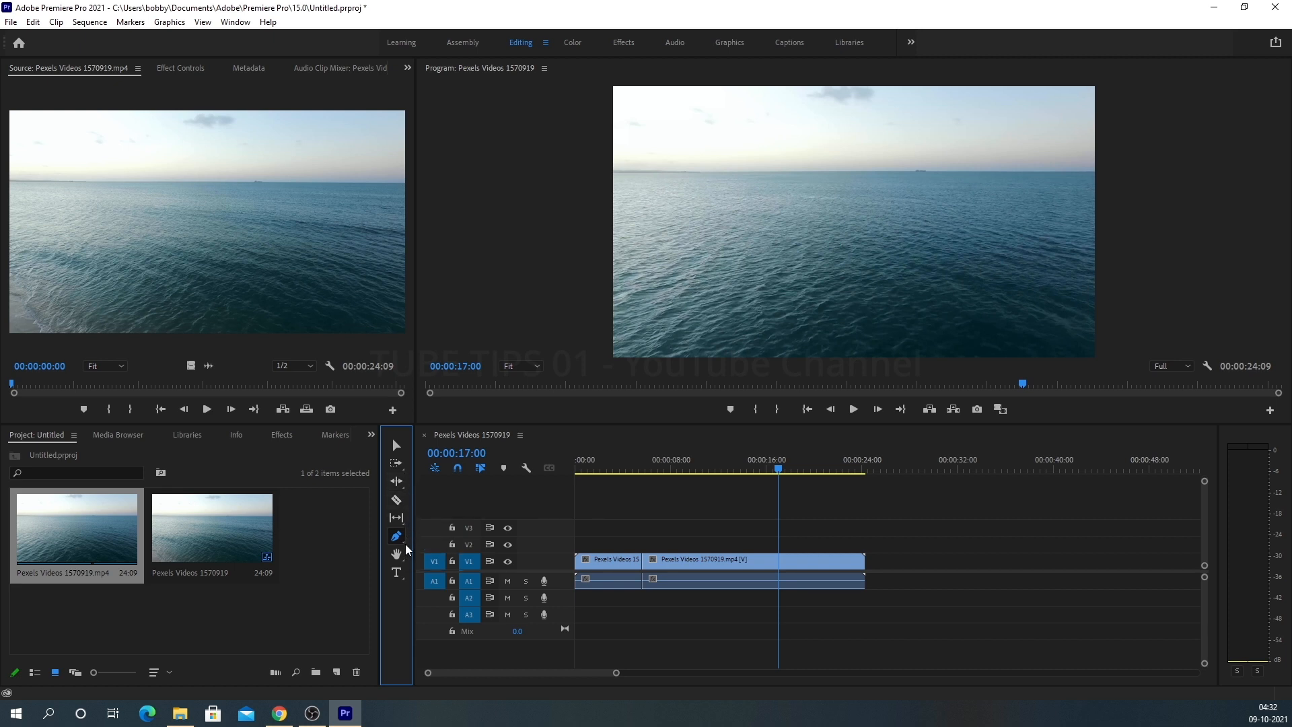
{"action": "left_click", "coordinate": [403, 470]}
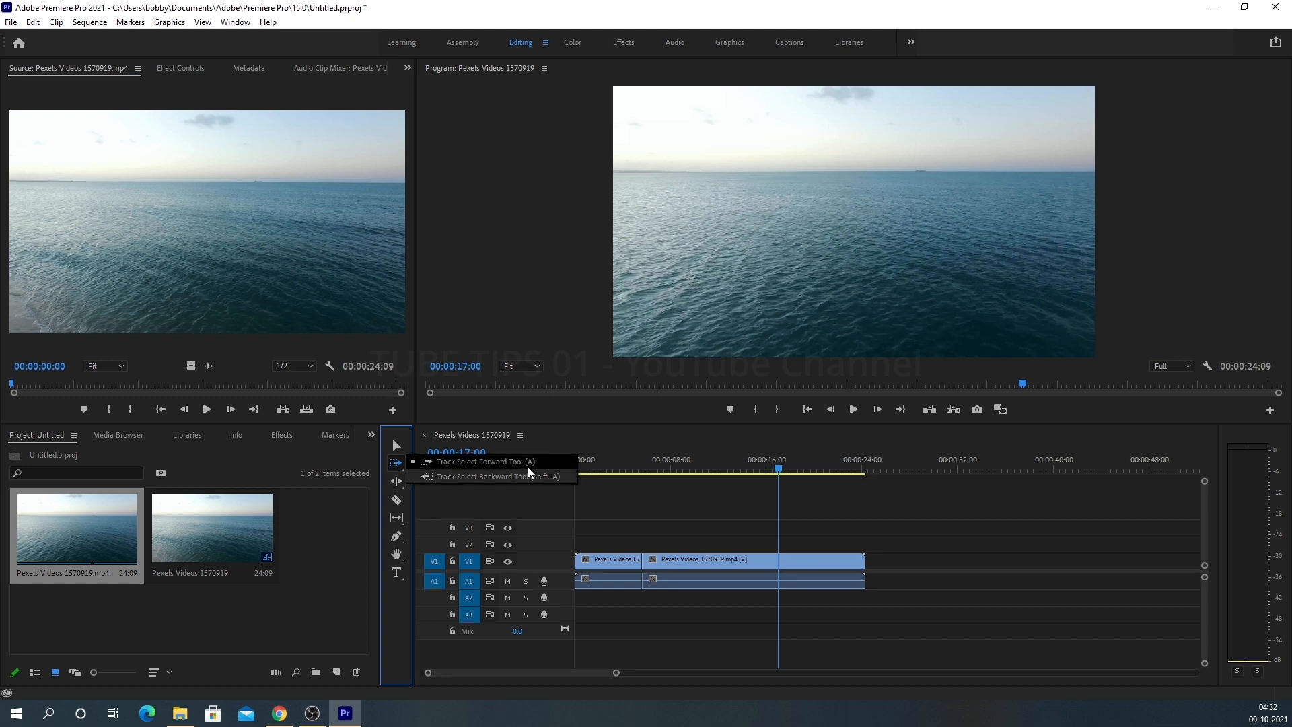
{"action": "left_click", "coordinate": [501, 464]}
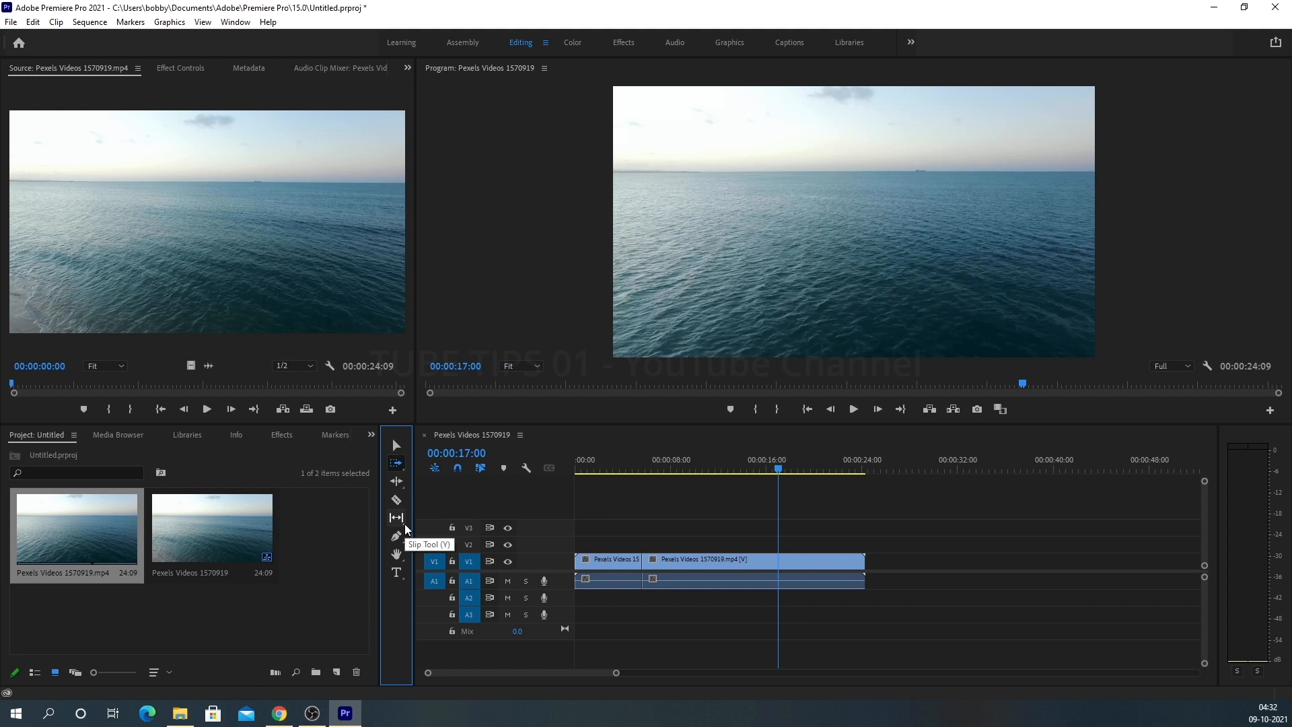
Step: Play the sequence from 00:00:17:00 for about five seconds to watch the audio meters, stop it and switch to the Selection tool
{"action": "left_click", "coordinate": [1242, 442]}
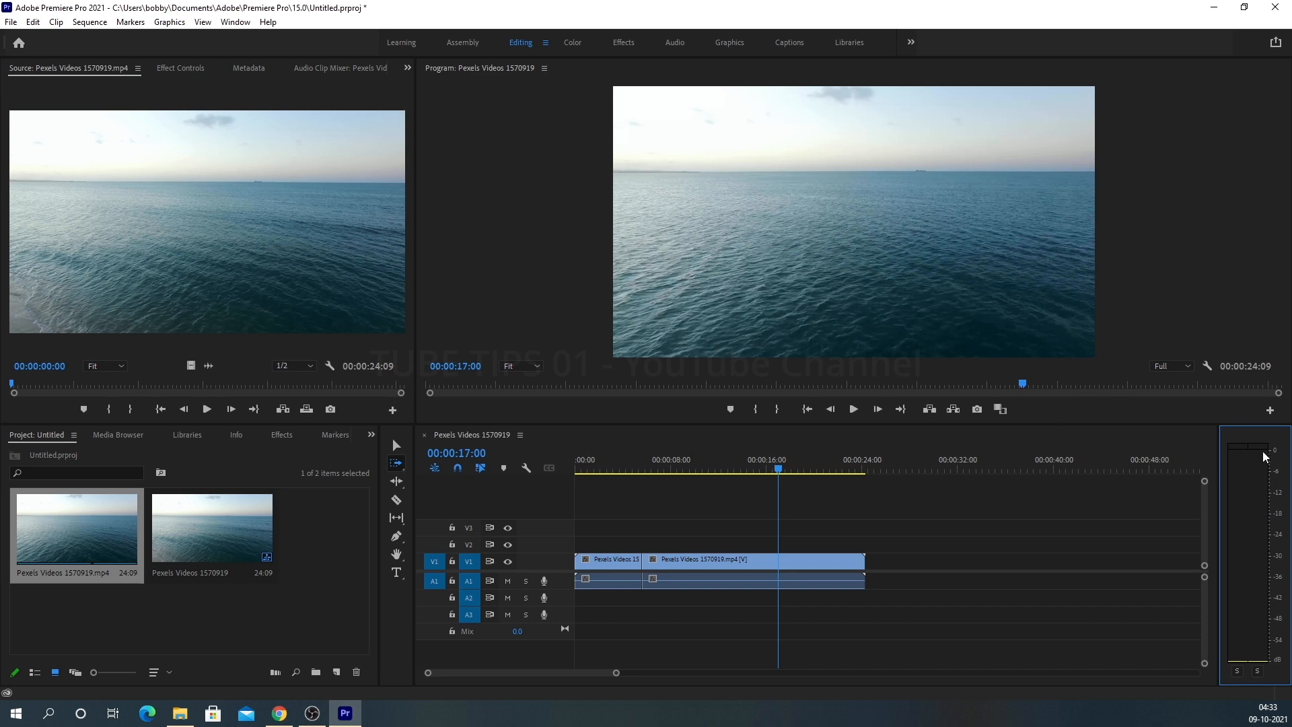
{"action": "left_click", "coordinate": [747, 464]}
{"action": "key", "text": "space"}
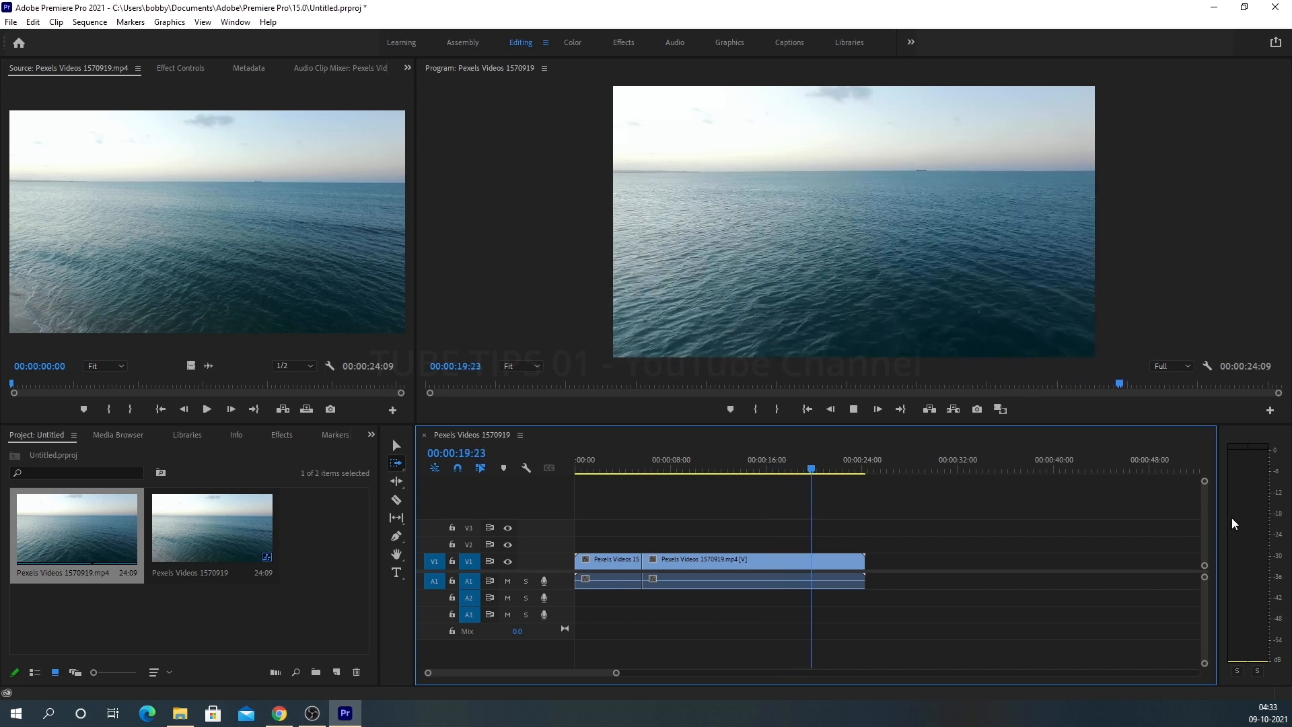
{"action": "key", "text": "space"}
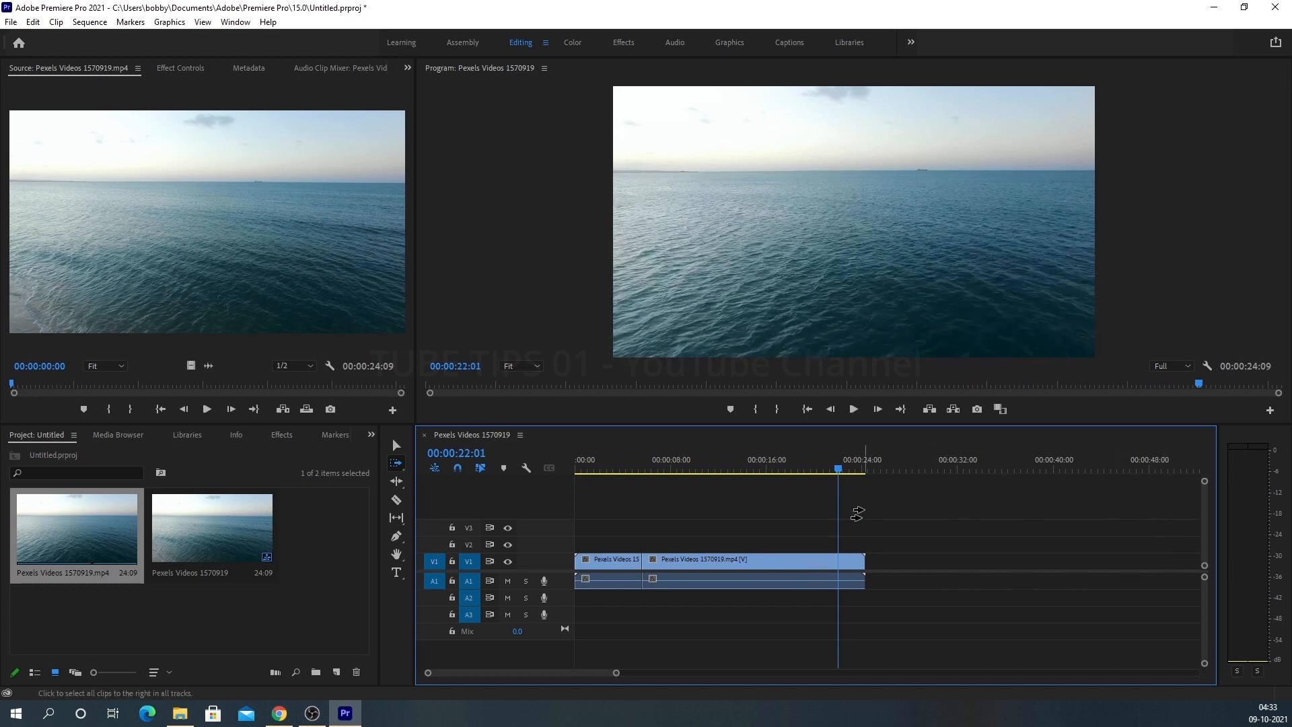
{"action": "left_click", "coordinate": [396, 445]}
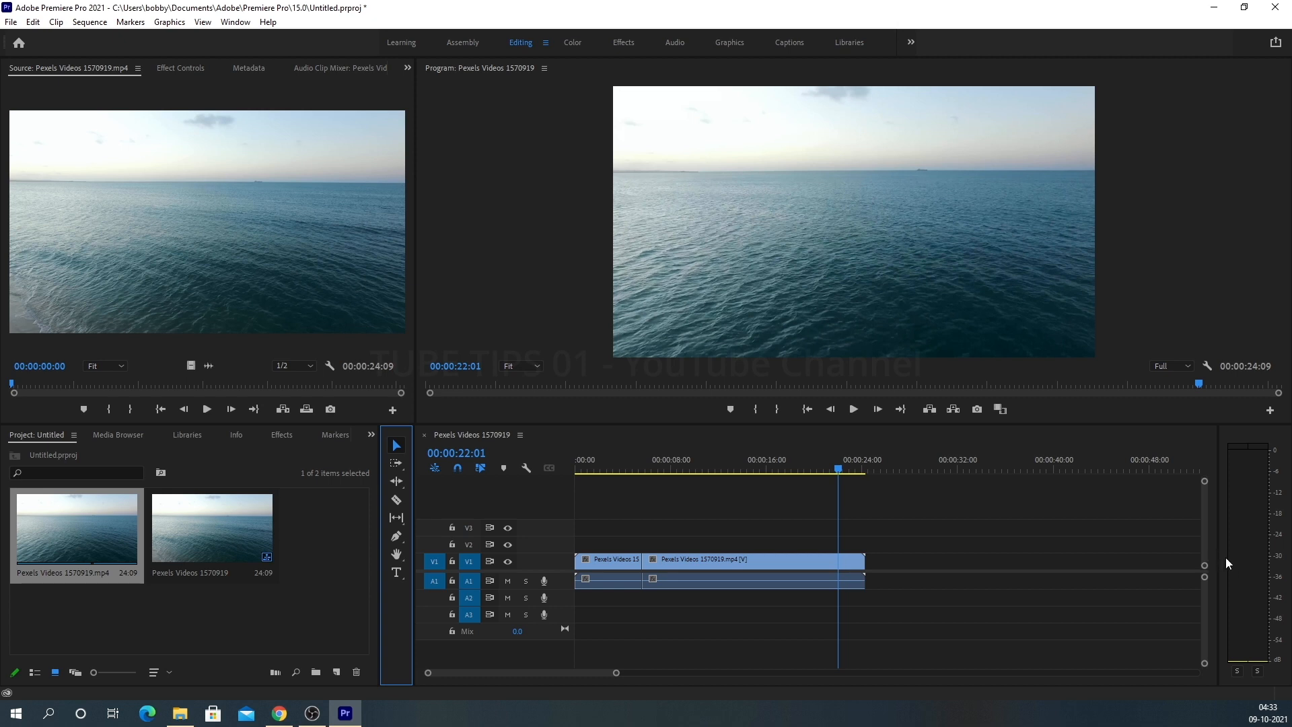
{"action": "left_click", "coordinate": [1249, 437]}
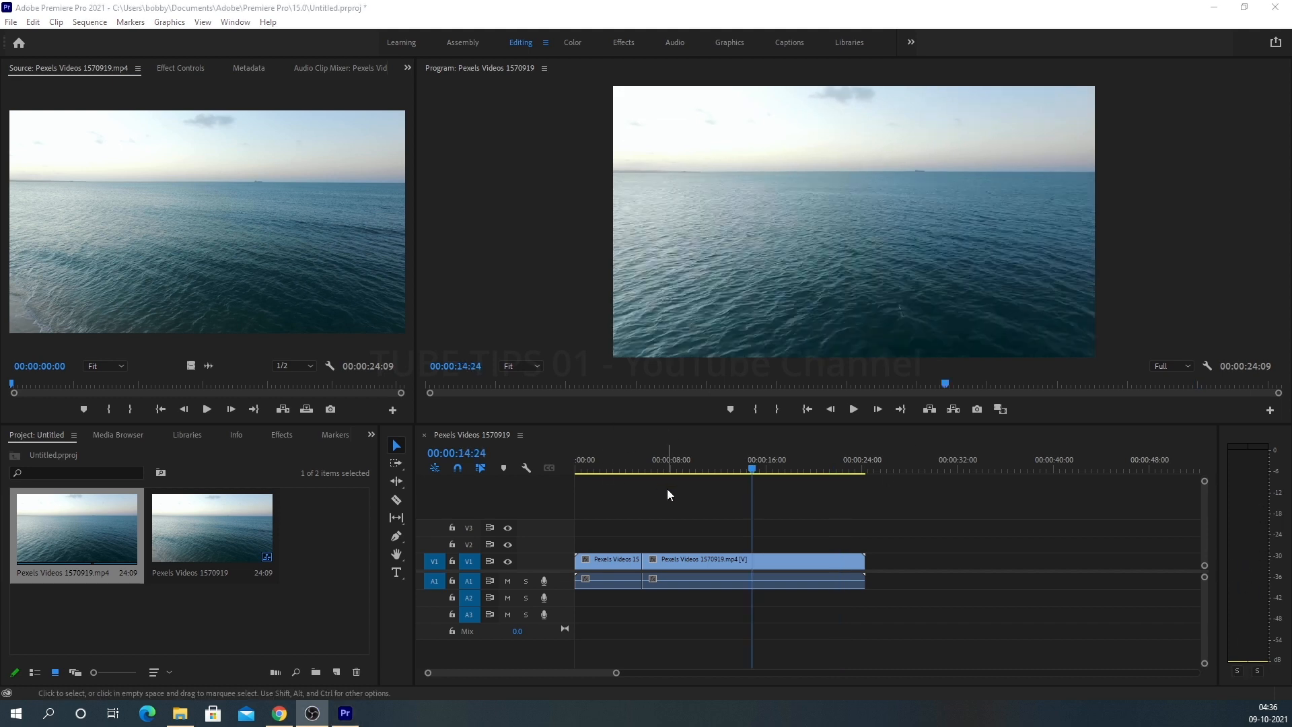
Step: Move the playhead to 00:00:04:18 and enlarge the monitor panels slightly by lowering the divider between them and the timeline
{"action": "left_click", "coordinate": [679, 447]}
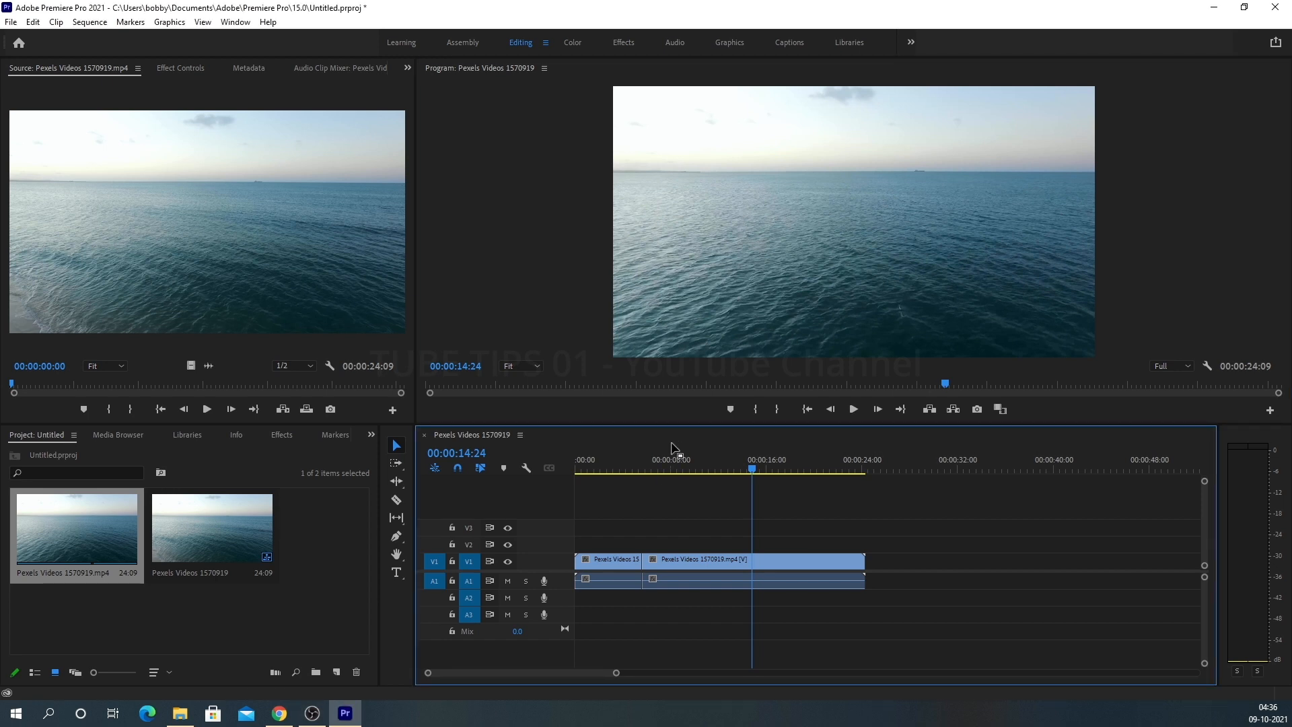
{"action": "left_click", "coordinate": [587, 325]}
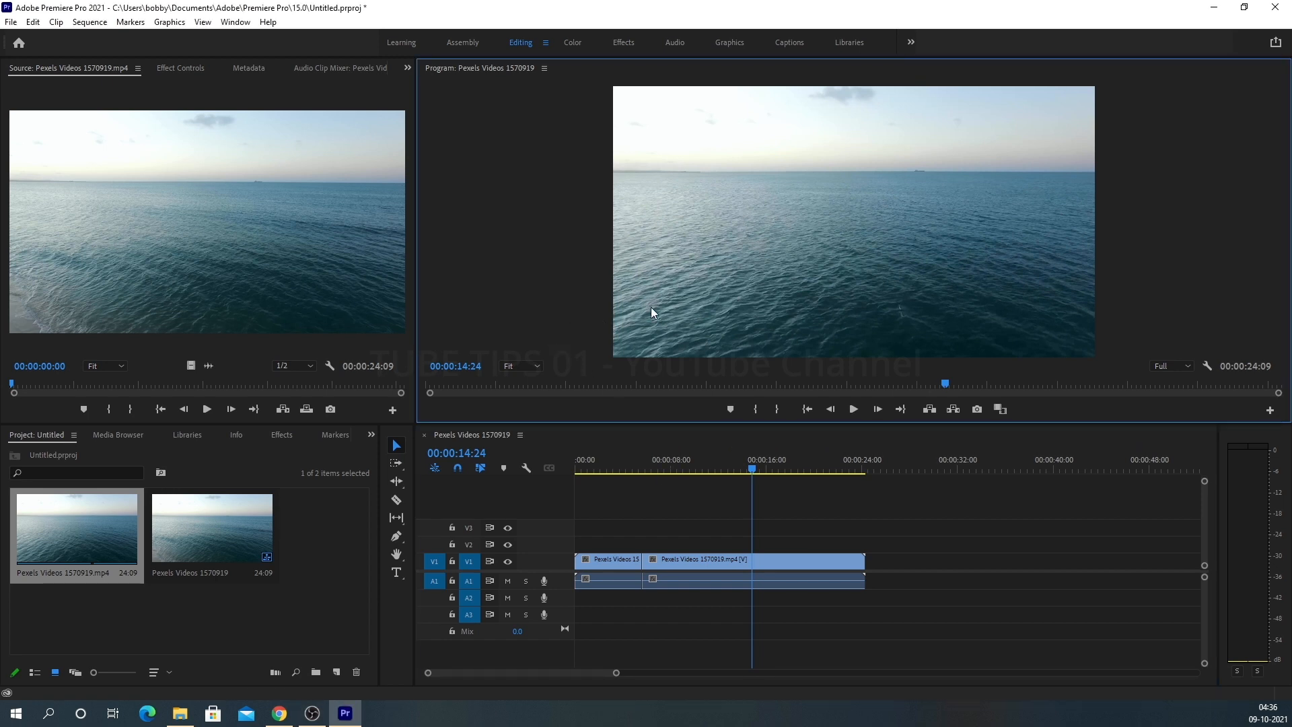
{"action": "left_click", "coordinate": [632, 455]}
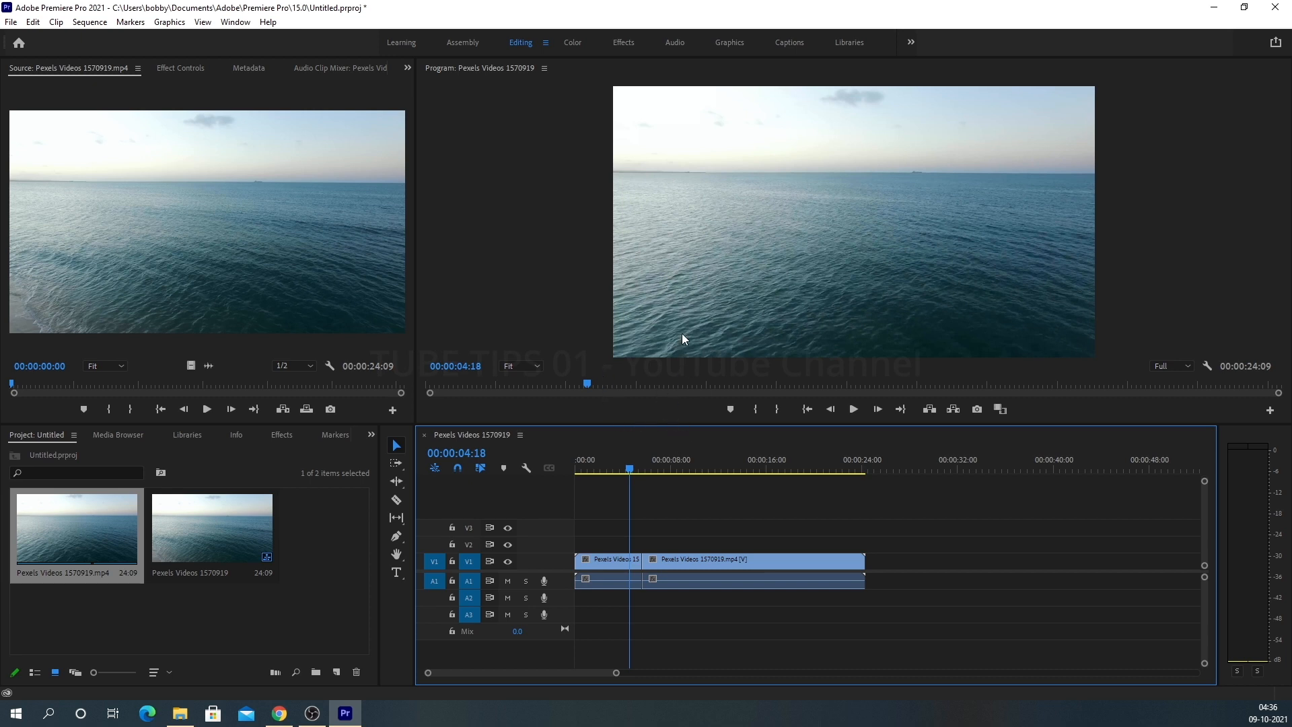
{"action": "left_click", "coordinate": [707, 288]}
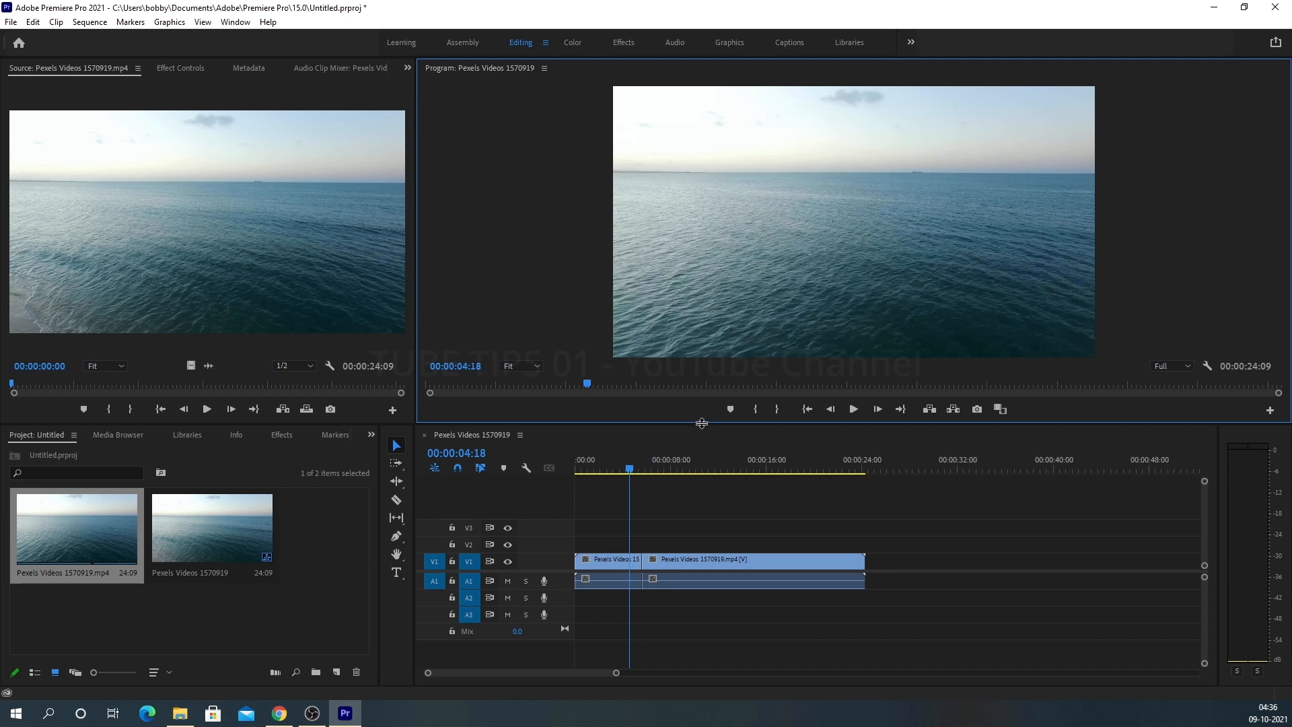
{"action": "left_click_drag", "start_coordinate": [701, 422], "coordinate": [670, 442]}
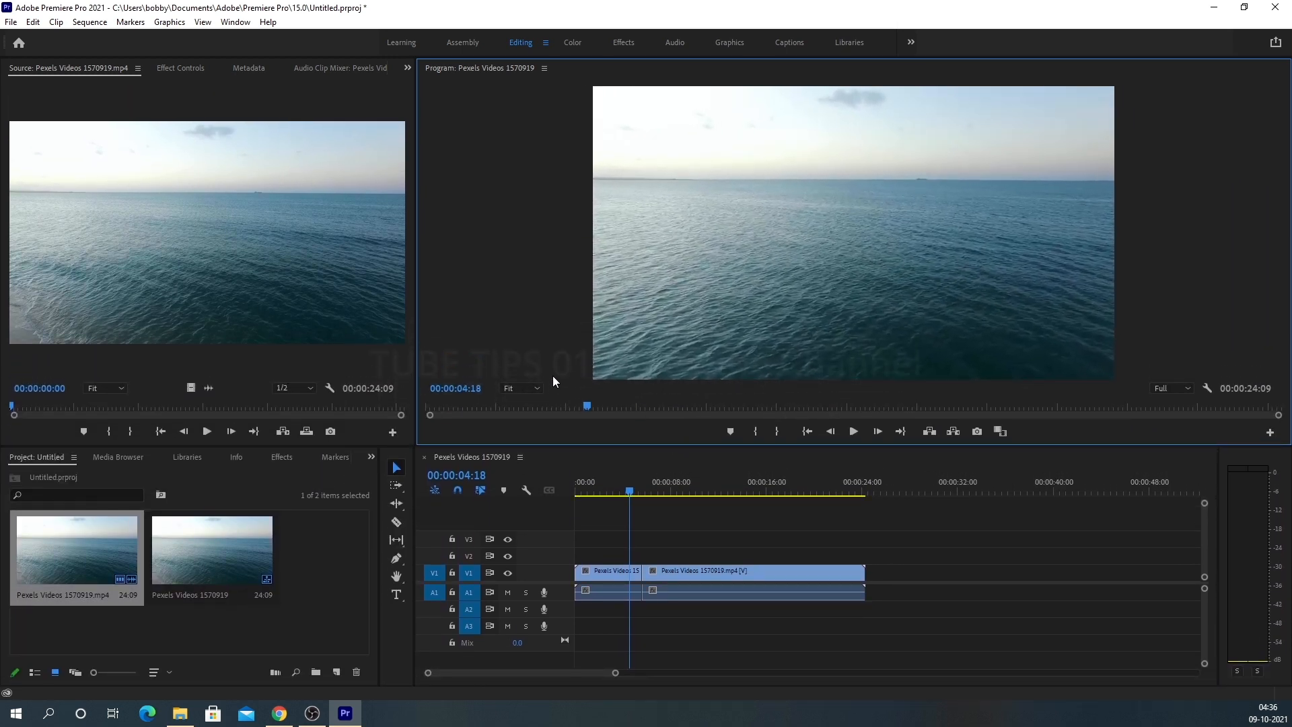
Step: Maximize the Program Monitor to fill the workspace and restore it to its docked size
{"action": "left_click", "coordinate": [641, 459]}
{"action": "left_click", "coordinate": [535, 309]}
{"action": "key", "text": "grave"}
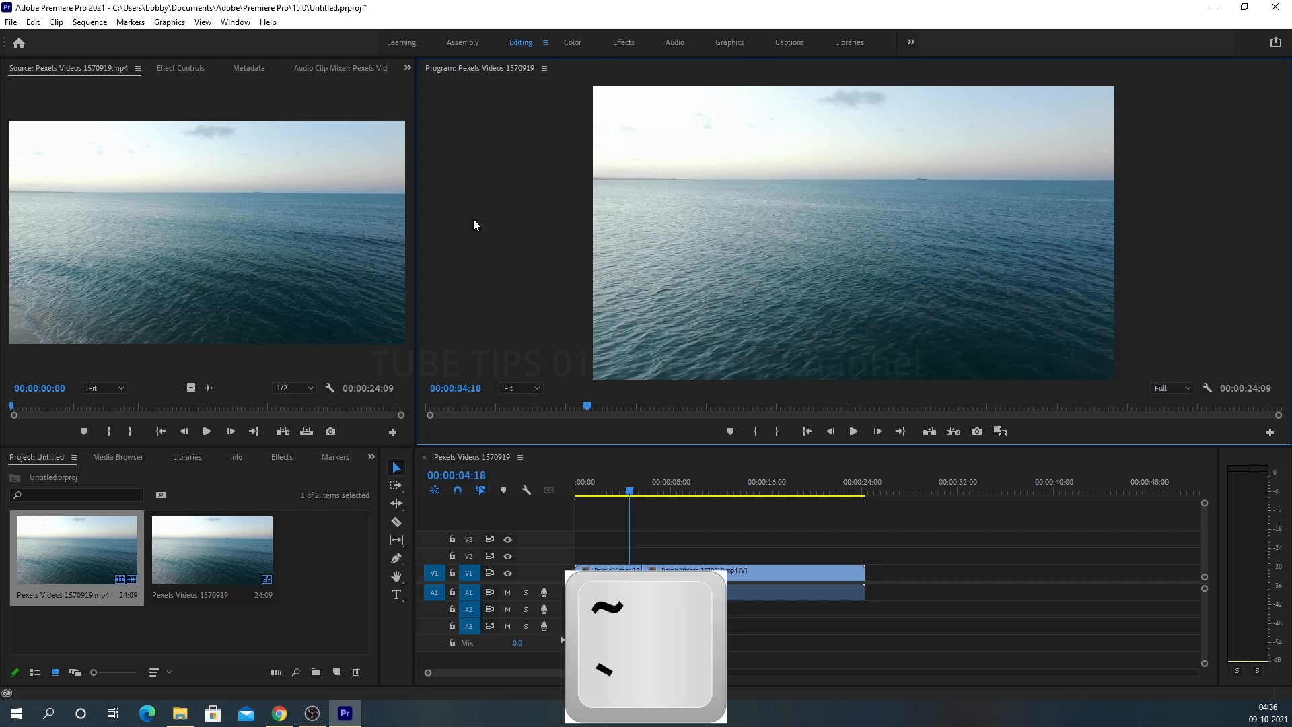
{"action": "key", "text": "grave"}
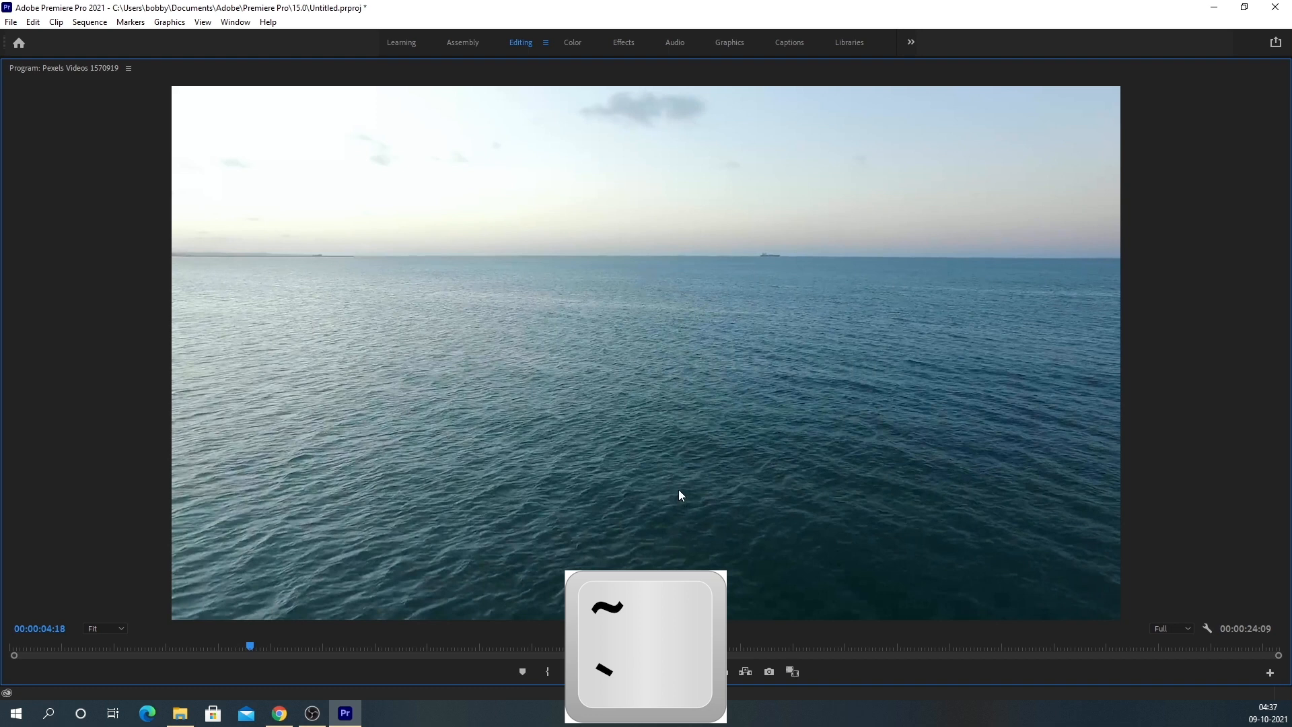
{"action": "key", "text": "grave"}
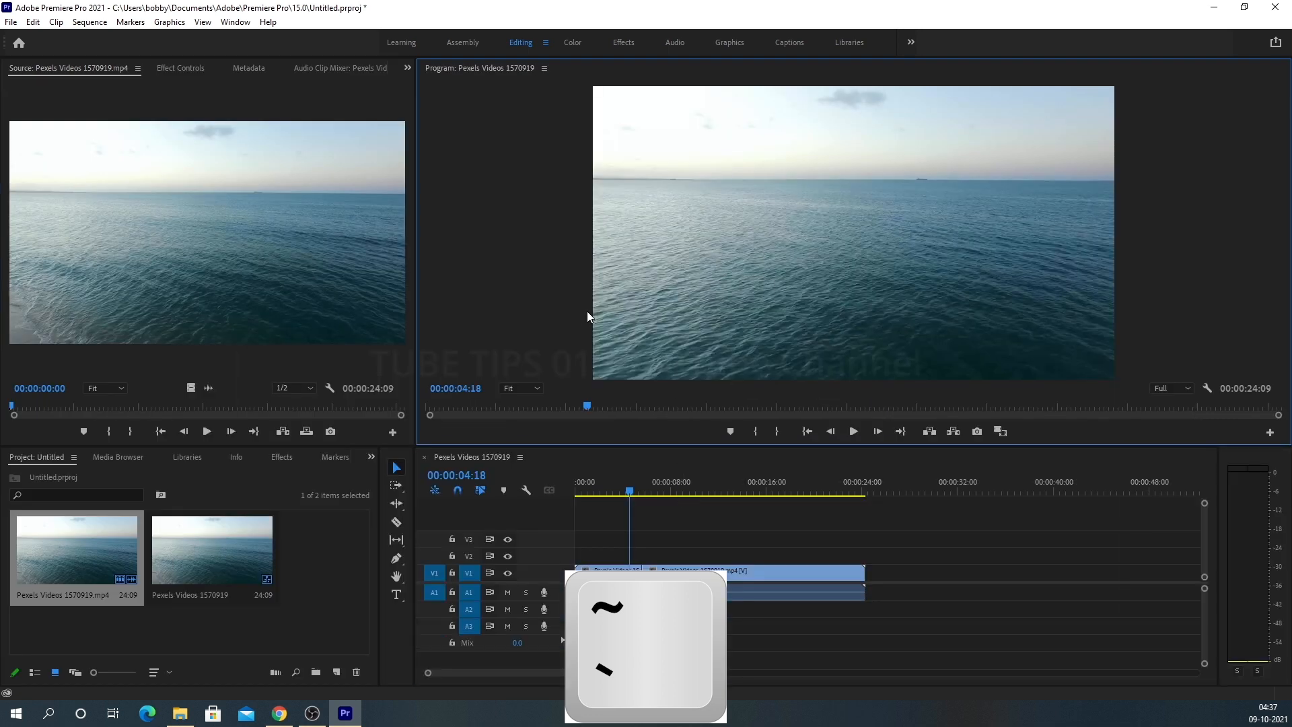
Step: Maximize and restore the Timeline panel, repeating the same for the Program Monitor
{"action": "left_click", "coordinate": [678, 462]}
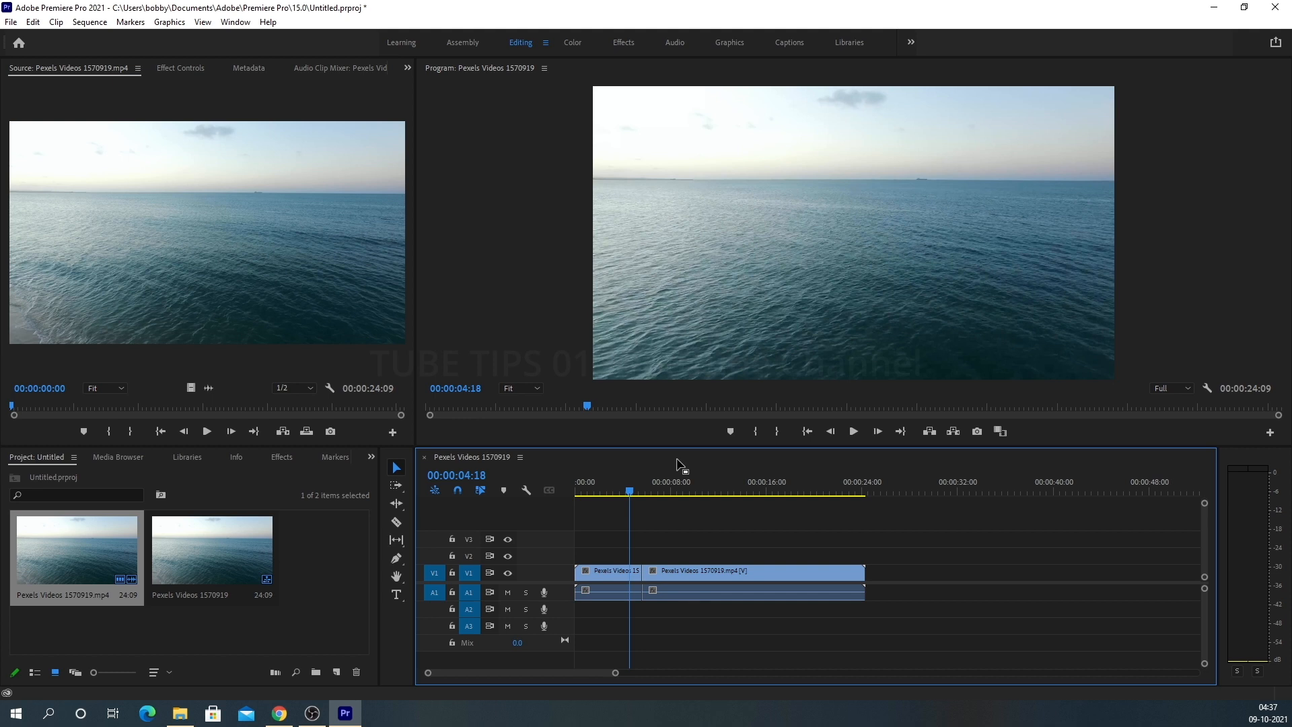
{"action": "key", "text": "grave"}
{"action": "key", "text": "grave"}
{"action": "key", "text": "grave"}
{"action": "key", "text": "grave"}
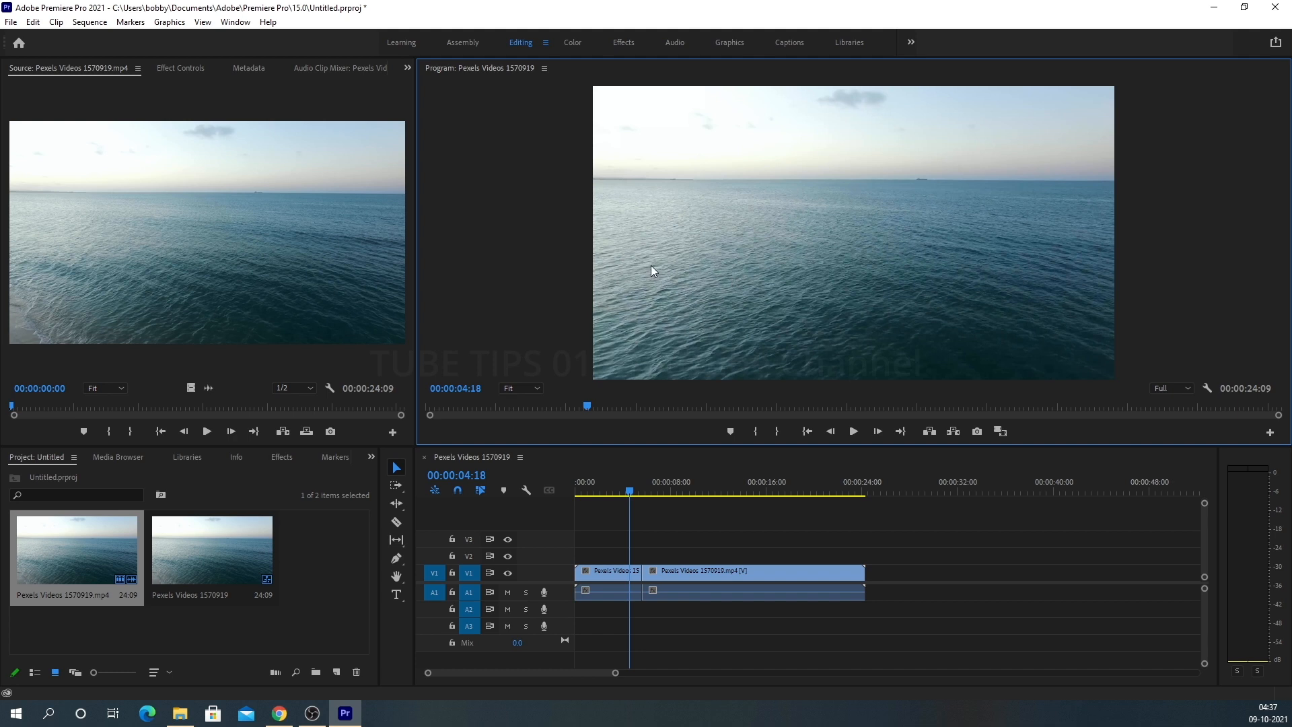
Step: Show the Program Monitor's video full screen and return to the normal interface
{"action": "key", "text": "grave"}
{"action": "key", "text": "ctrl+grave"}
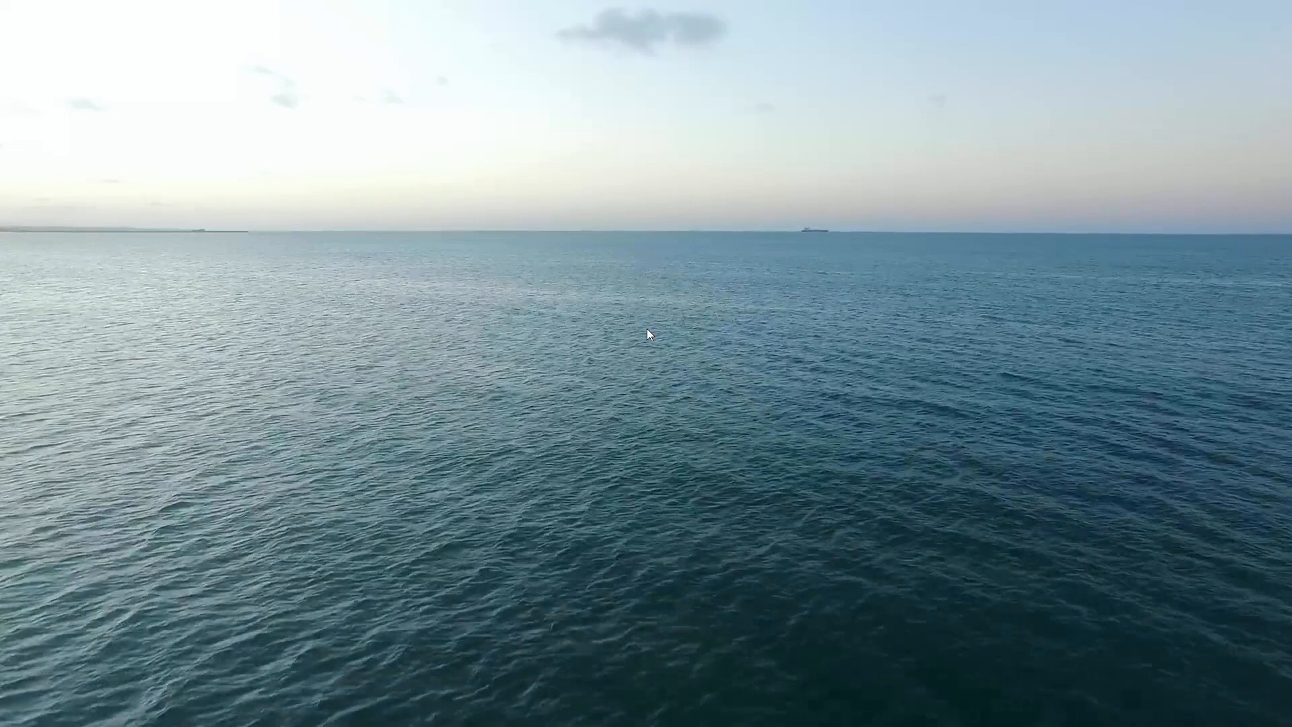
{"action": "key", "text": "ctrl+grave"}
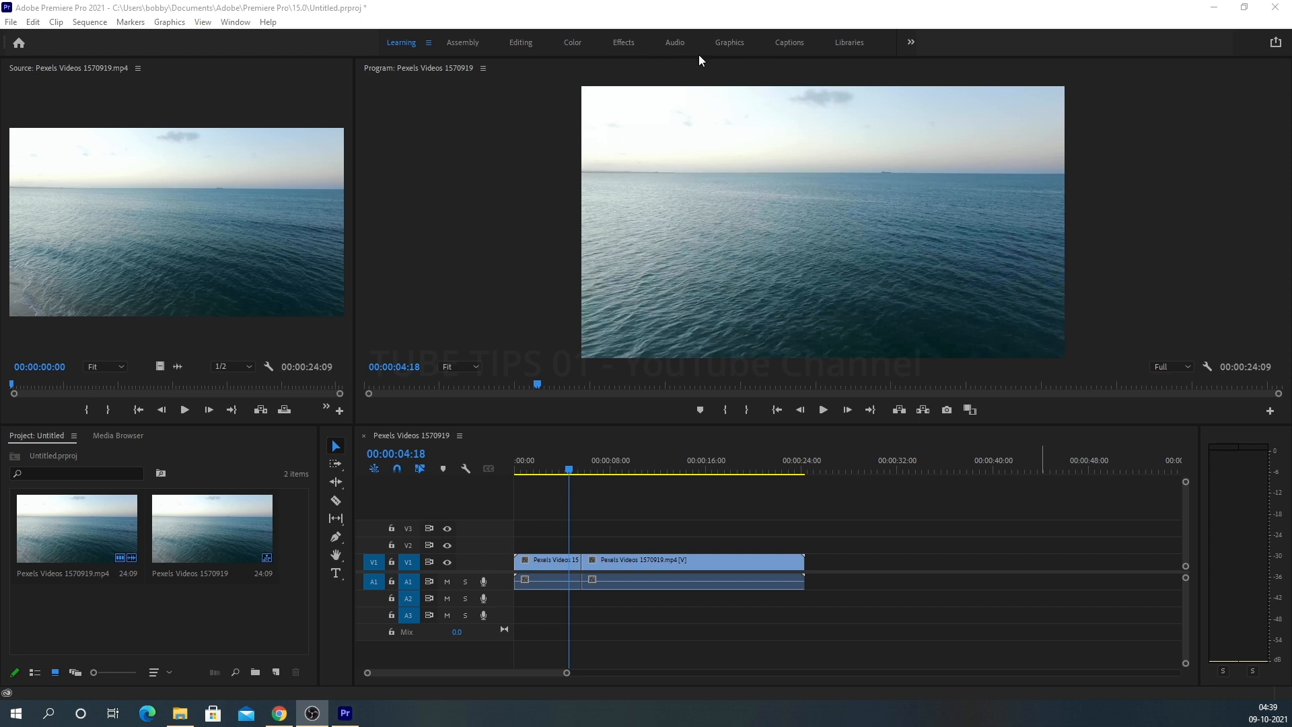
Step: Switch to the Assembly workspace, return to the Learning workspace and close its Learn panel
{"action": "left_click", "coordinate": [468, 43]}
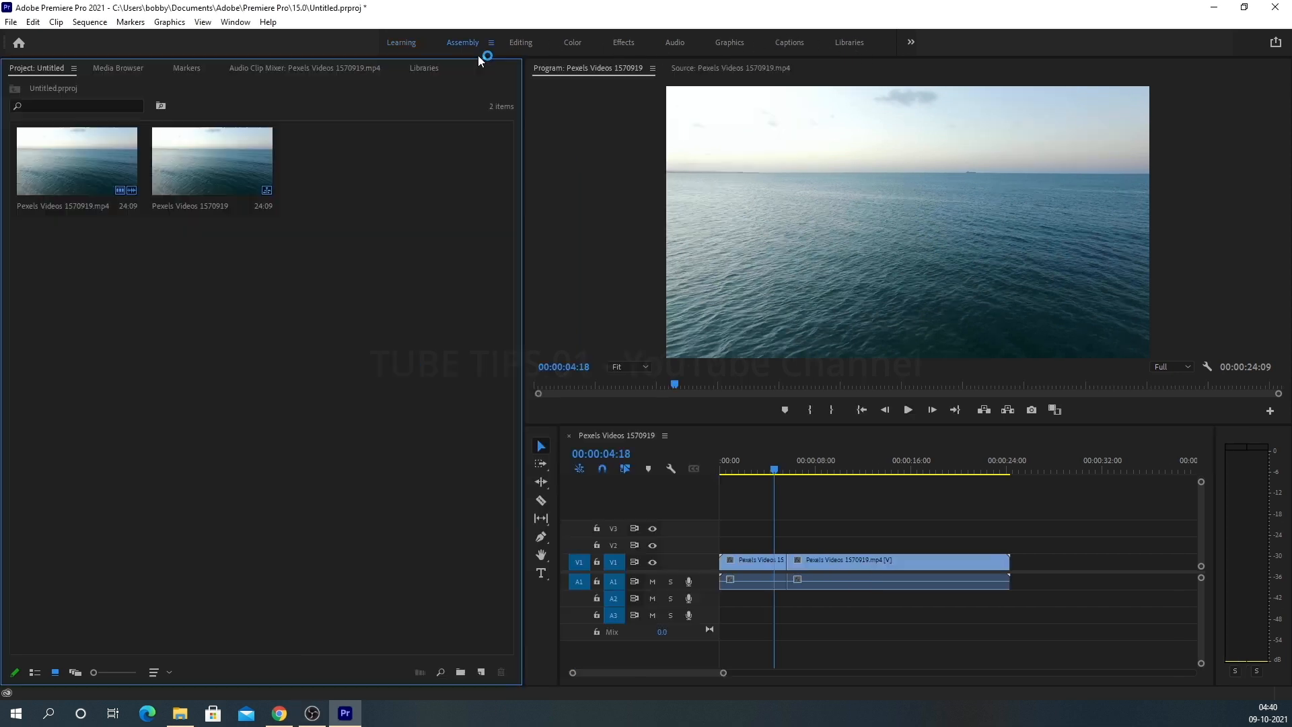
{"action": "left_click", "coordinate": [399, 43]}
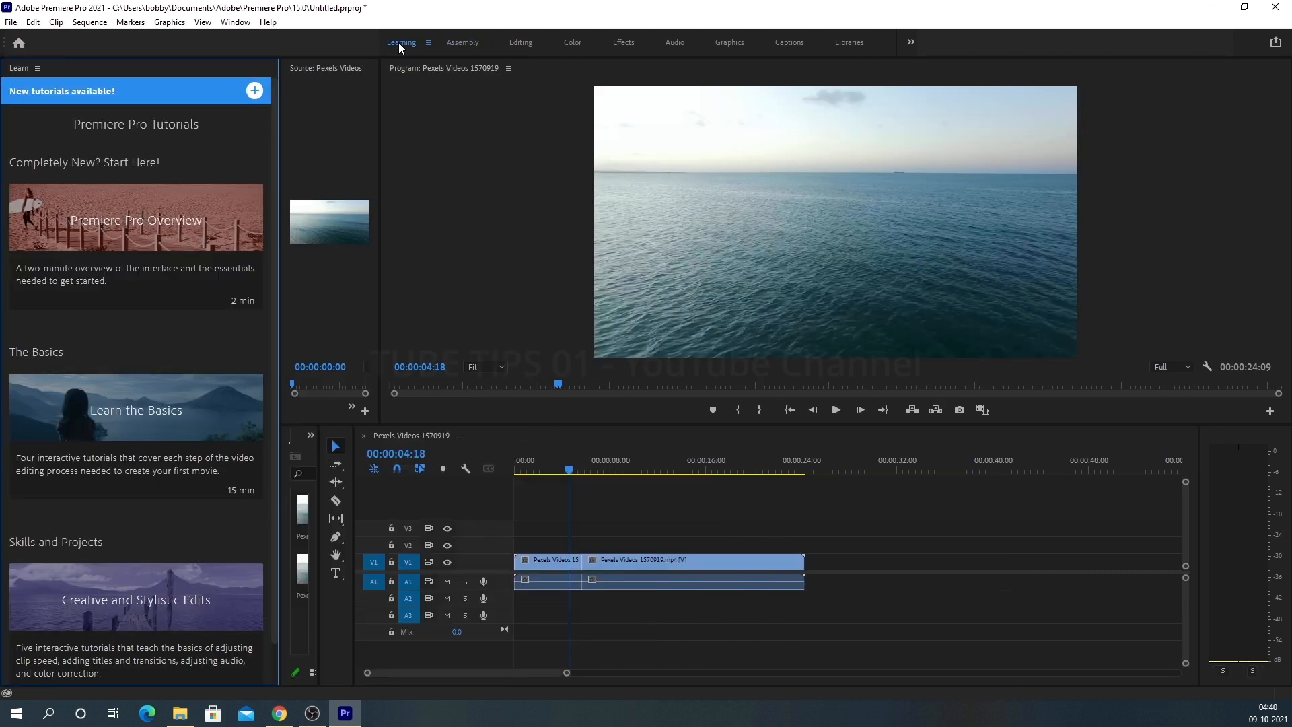
{"action": "left_click", "coordinate": [38, 68]}
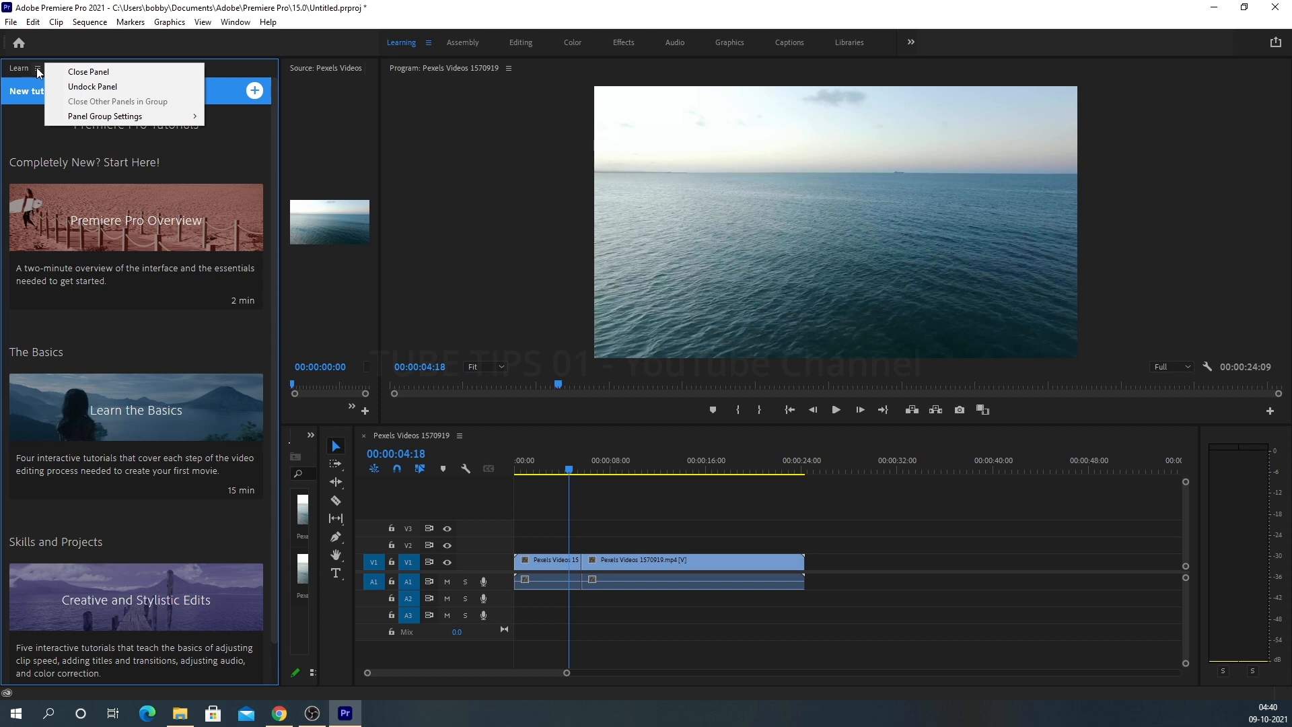
{"action": "left_click", "coordinate": [84, 73]}
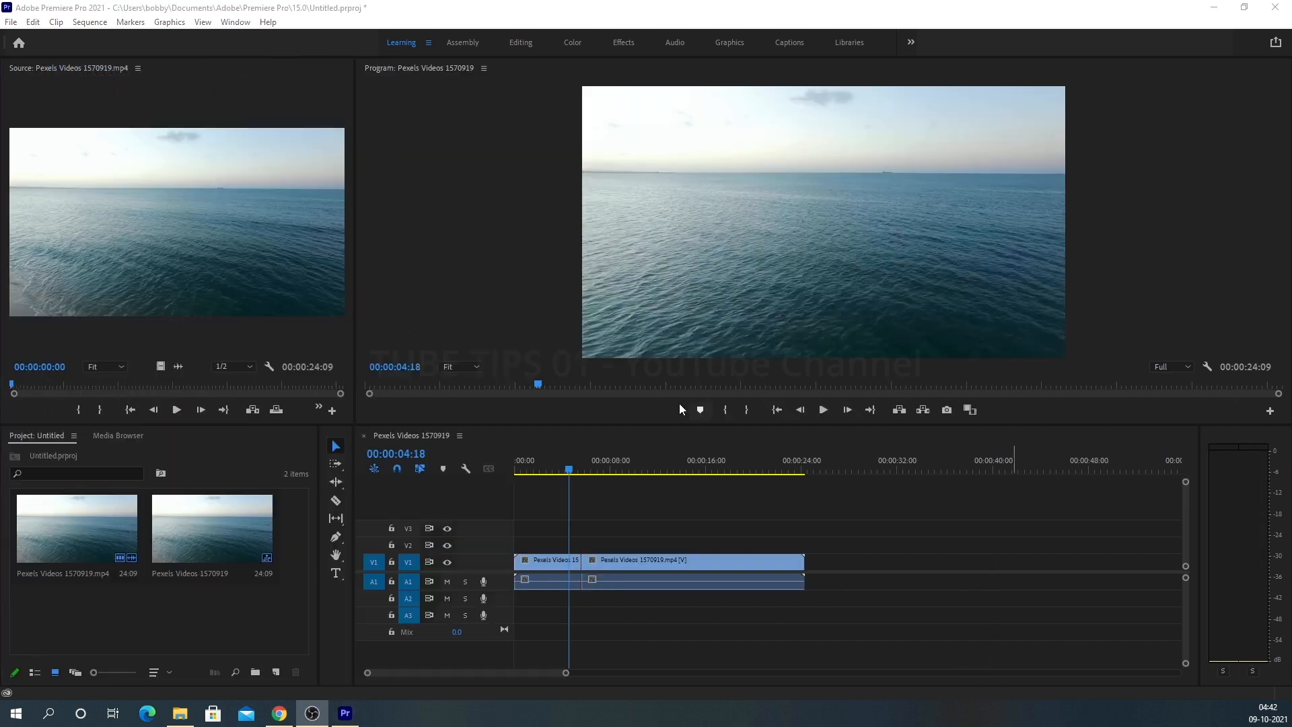
Step: Reopen the Learn panel in the Learning workspace
{"action": "left_click", "coordinate": [402, 343]}
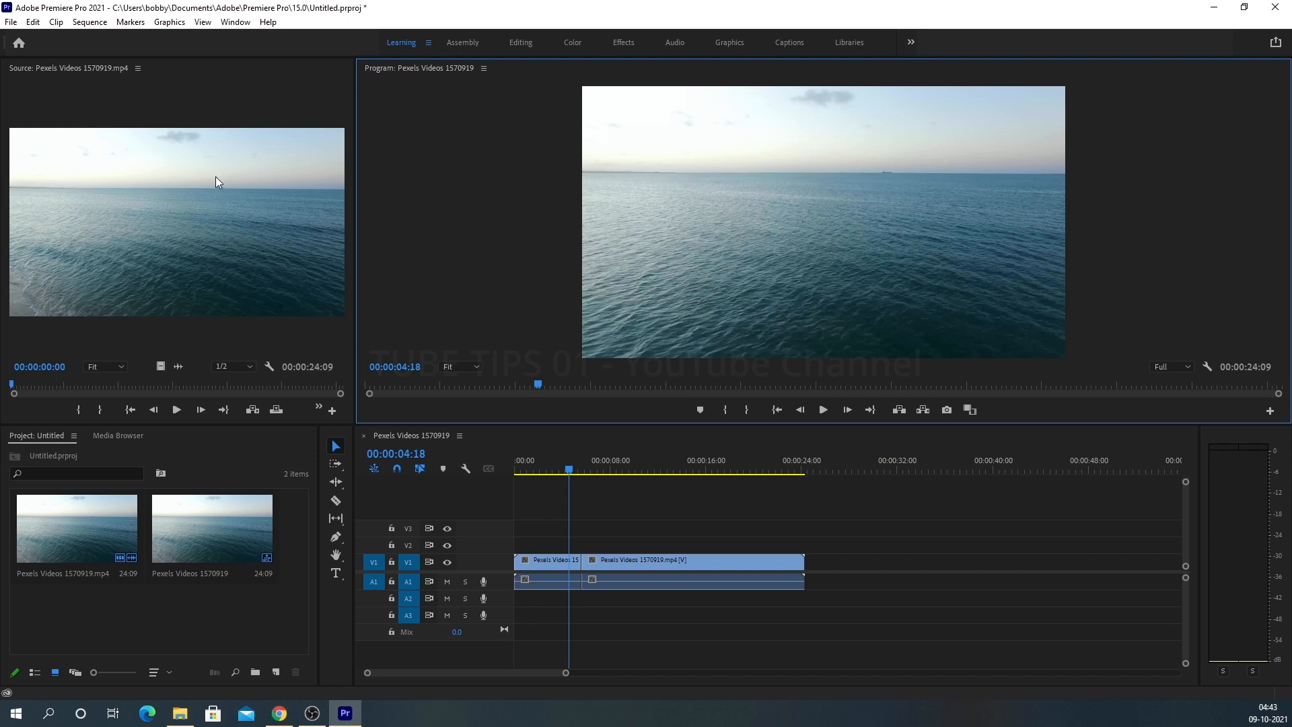
{"action": "left_click", "coordinate": [236, 22]}
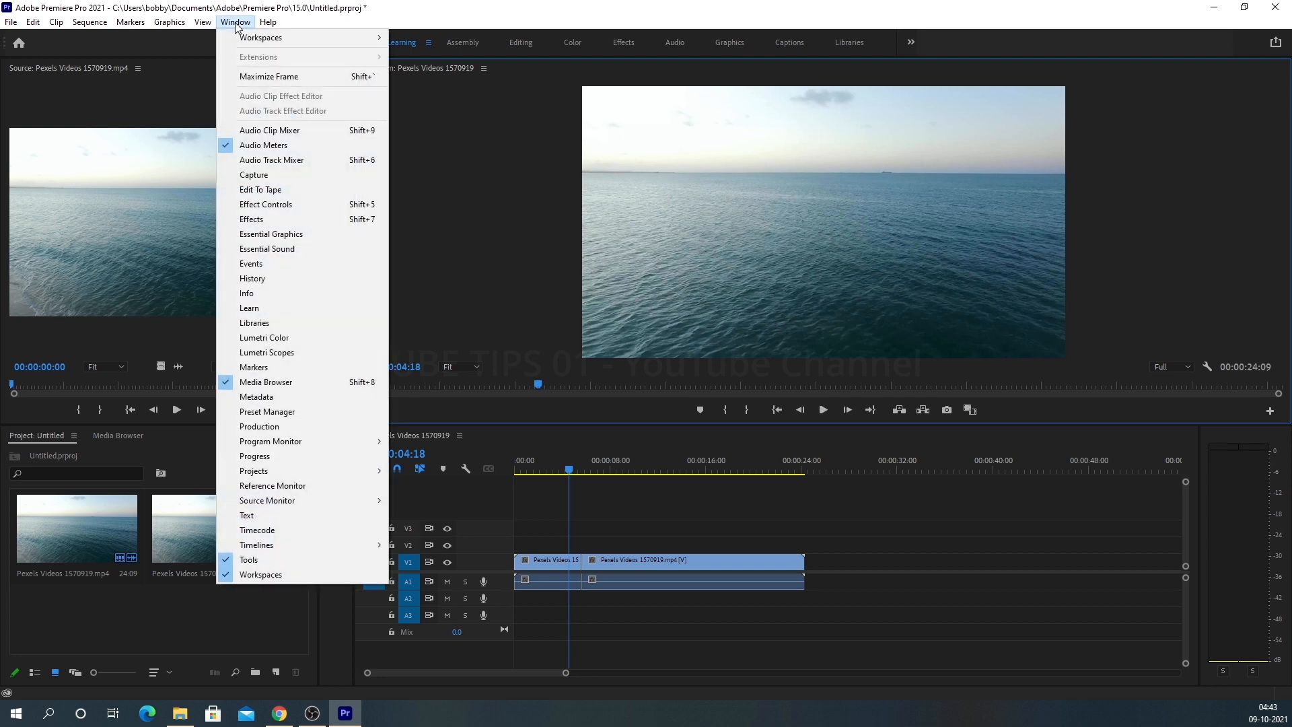
{"action": "left_click", "coordinate": [291, 311]}
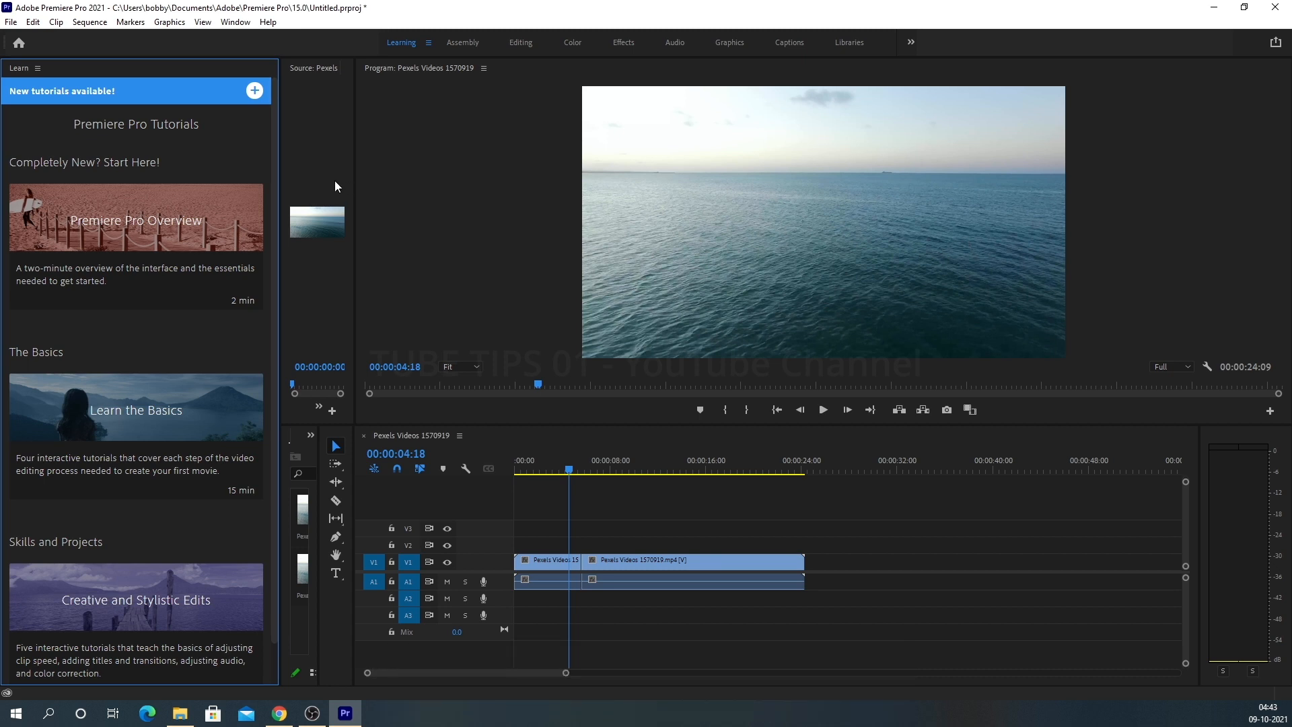
Step: Undock the Learn panel into a floating window and move it over the Program Monitor
{"action": "left_click", "coordinate": [38, 69]}
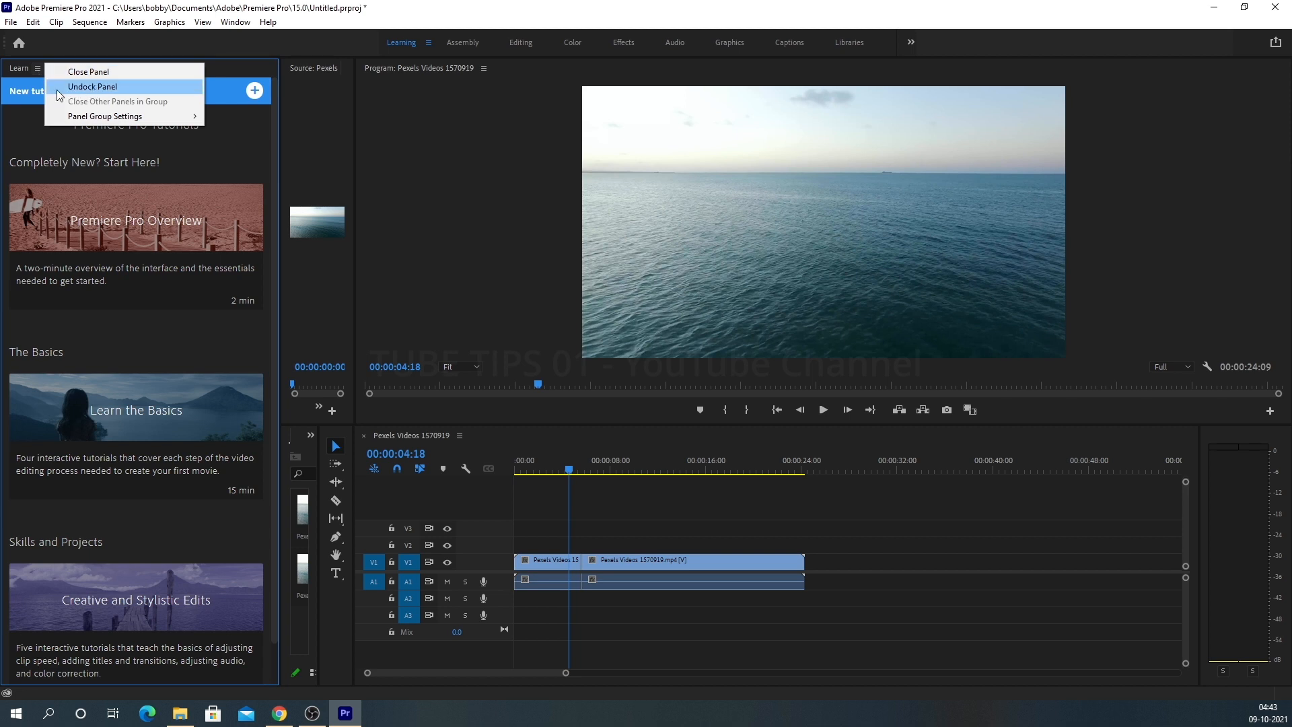
{"action": "left_click", "coordinate": [103, 87]}
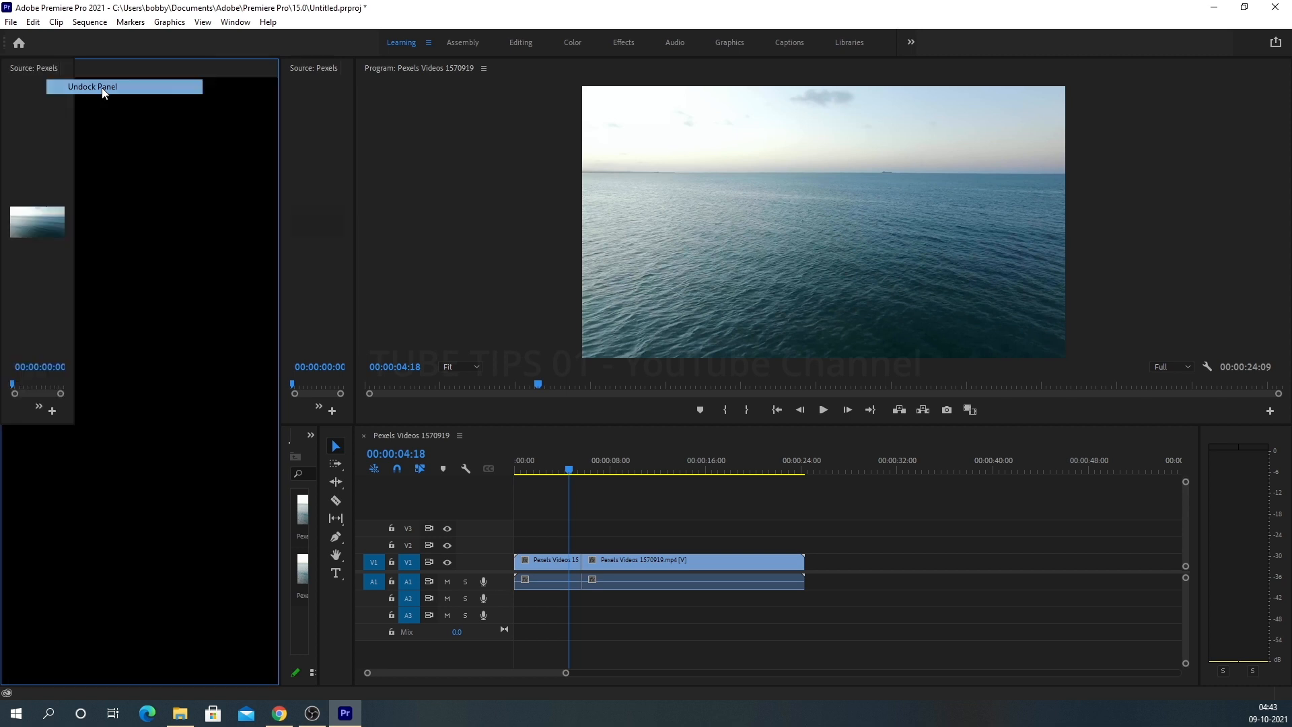
{"action": "left_click_drag", "start_coordinate": [76, 67], "coordinate": [473, 107]}
{"action": "left_click_drag", "start_coordinate": [97, 196], "coordinate": [274, 205]}
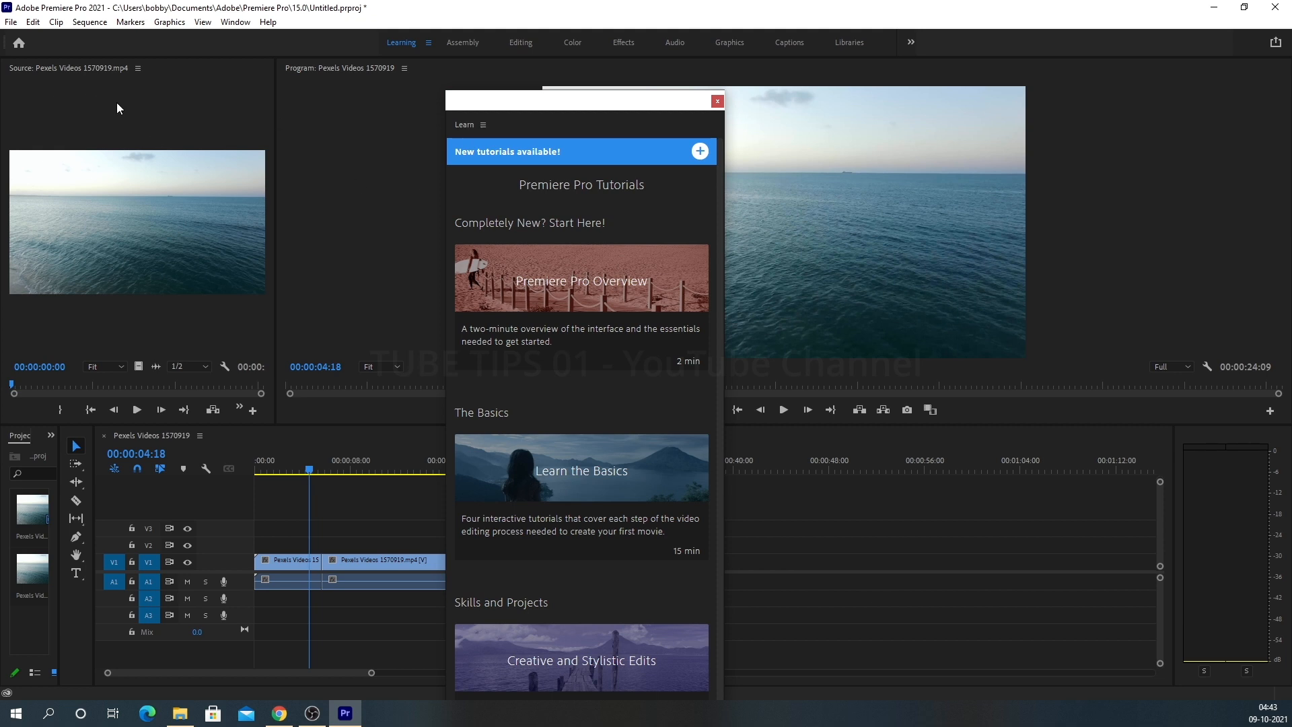
Step: Dock the floating Learn panel as its own full-height column beside the Source Monitor and close it
{"action": "left_click", "coordinate": [509, 129]}
{"action": "left_click_drag", "start_coordinate": [508, 130], "coordinate": [1, 122]}
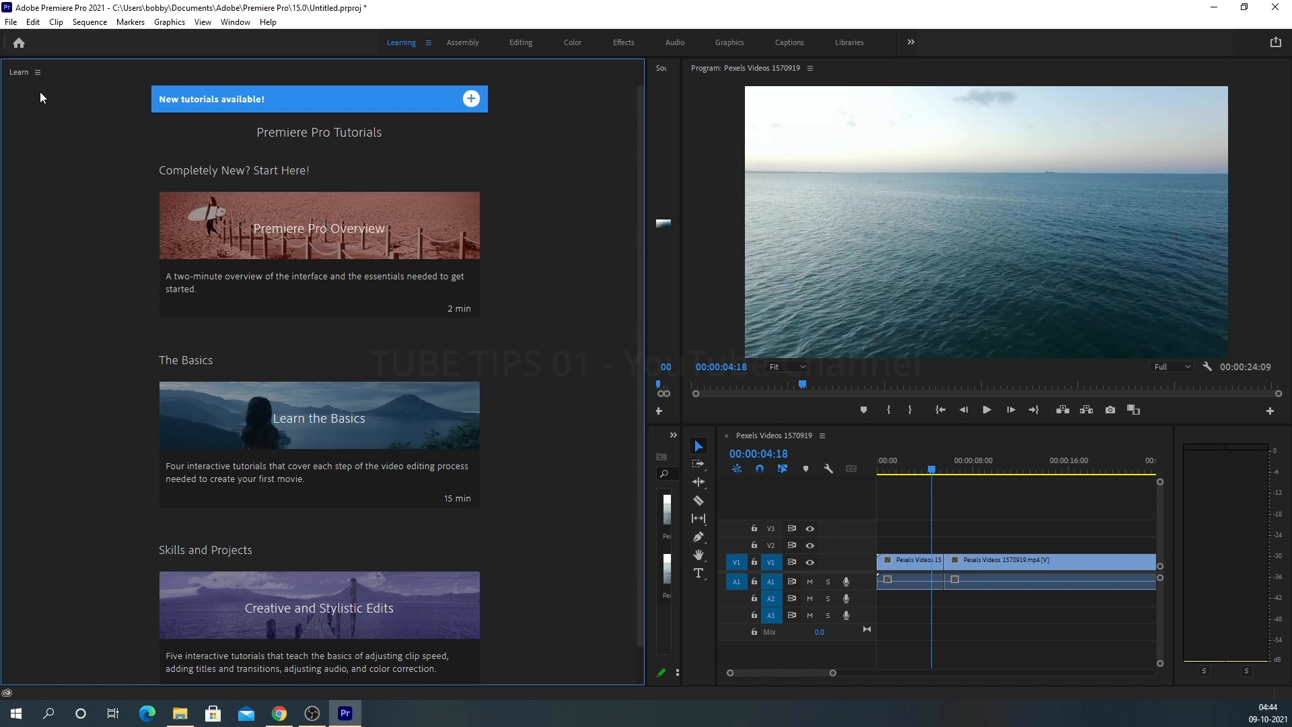
{"action": "left_click", "coordinate": [37, 74]}
{"action": "left_click", "coordinate": [72, 76]}
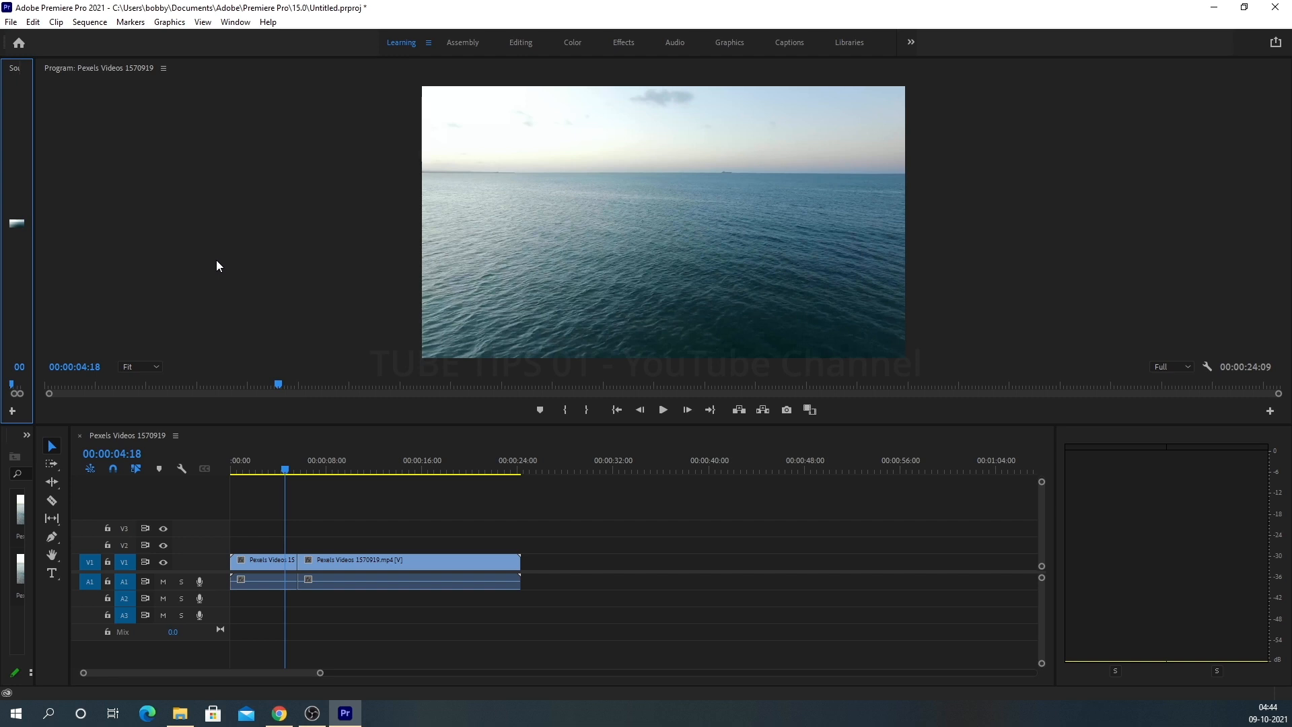
Step: Reset the Learning workspace to its saved layout
{"action": "left_click", "coordinate": [240, 23]}
{"action": "mouse_move", "coordinate": [244, 39]}
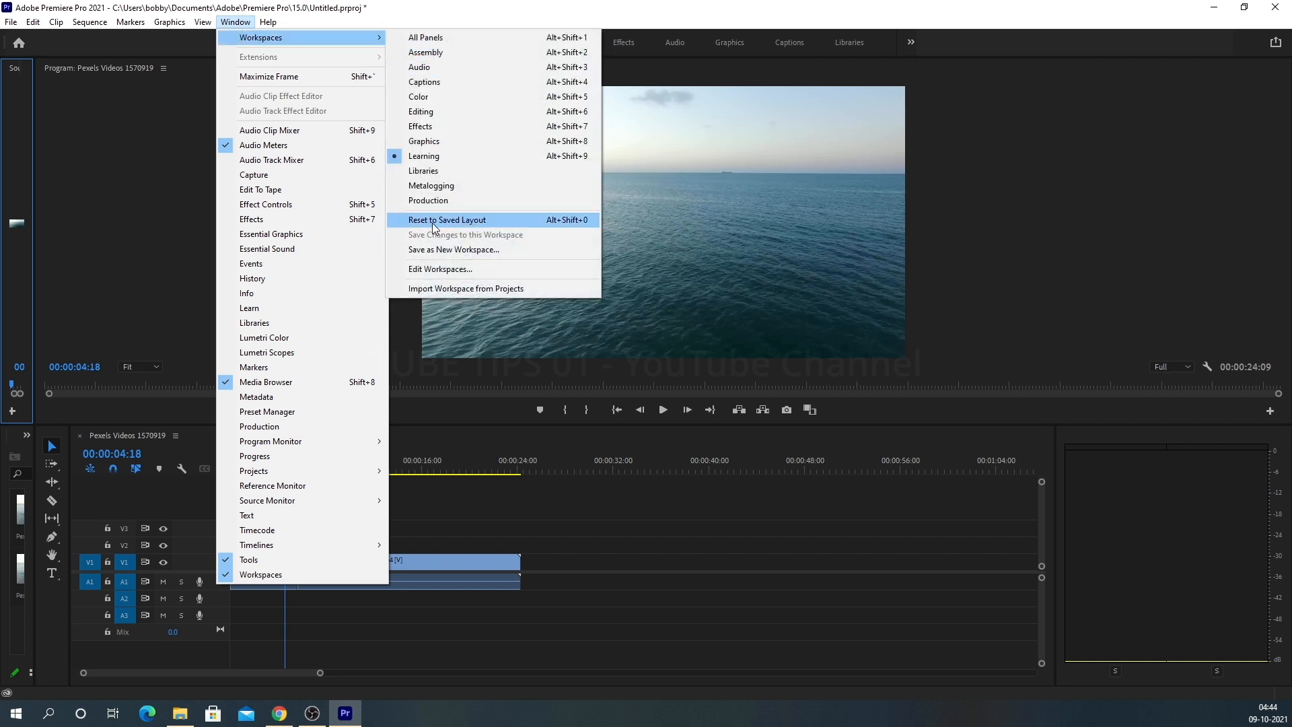
{"action": "left_click", "coordinate": [462, 223]}
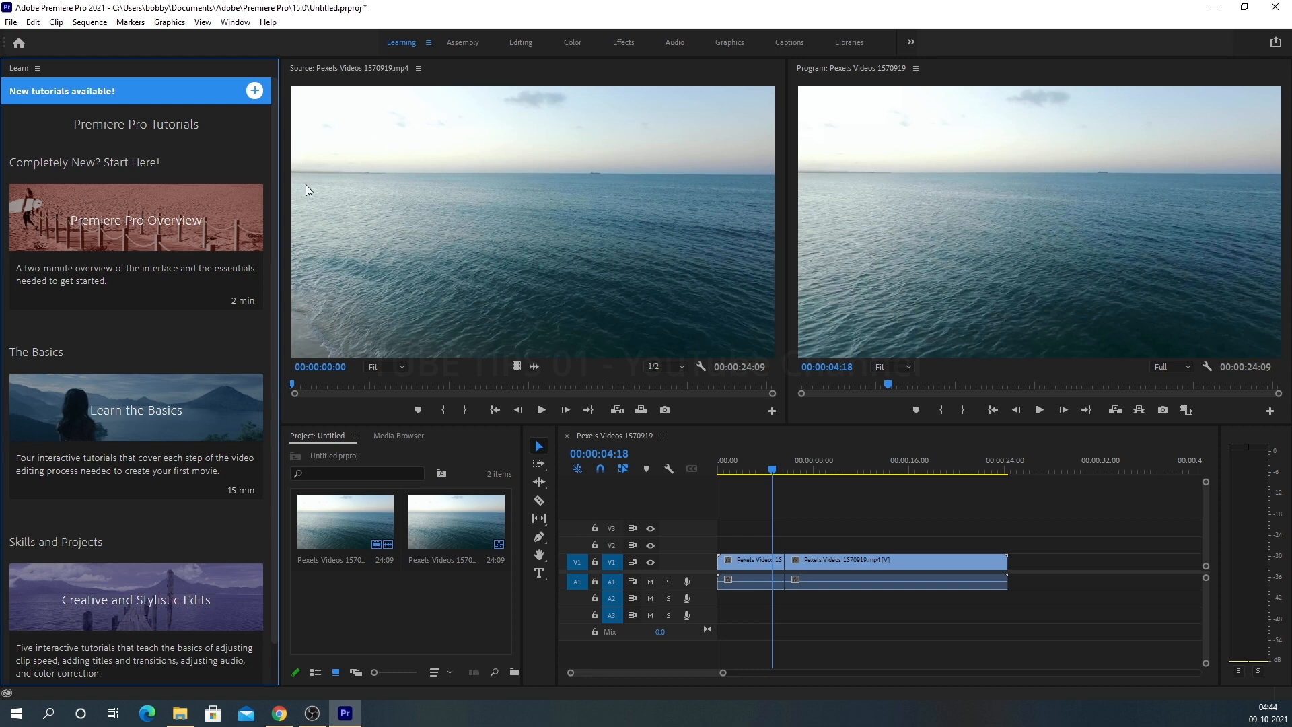
Step: Close the Learn panel and narrow the Source Monitor so the Program Monitor becomes wider
{"action": "left_click", "coordinate": [38, 69]}
{"action": "left_click", "coordinate": [88, 72]}
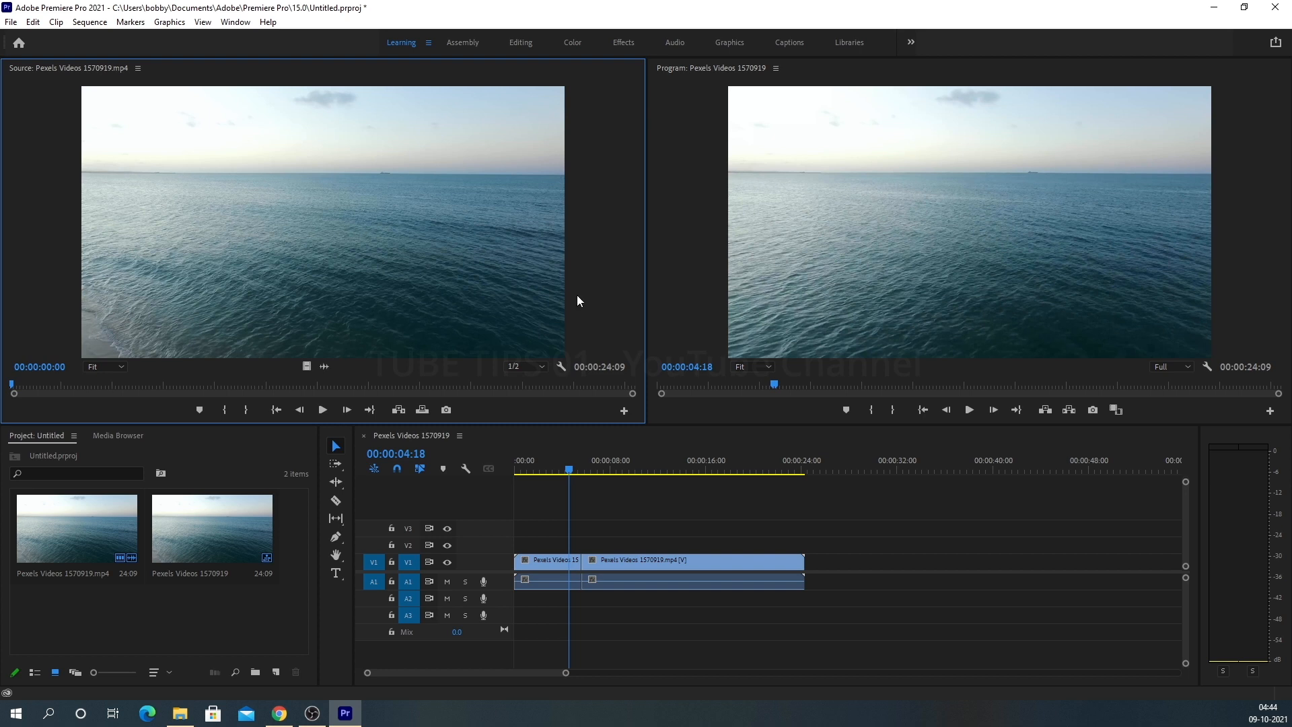
{"action": "left_click_drag", "start_coordinate": [649, 291], "coordinate": [354, 286]}
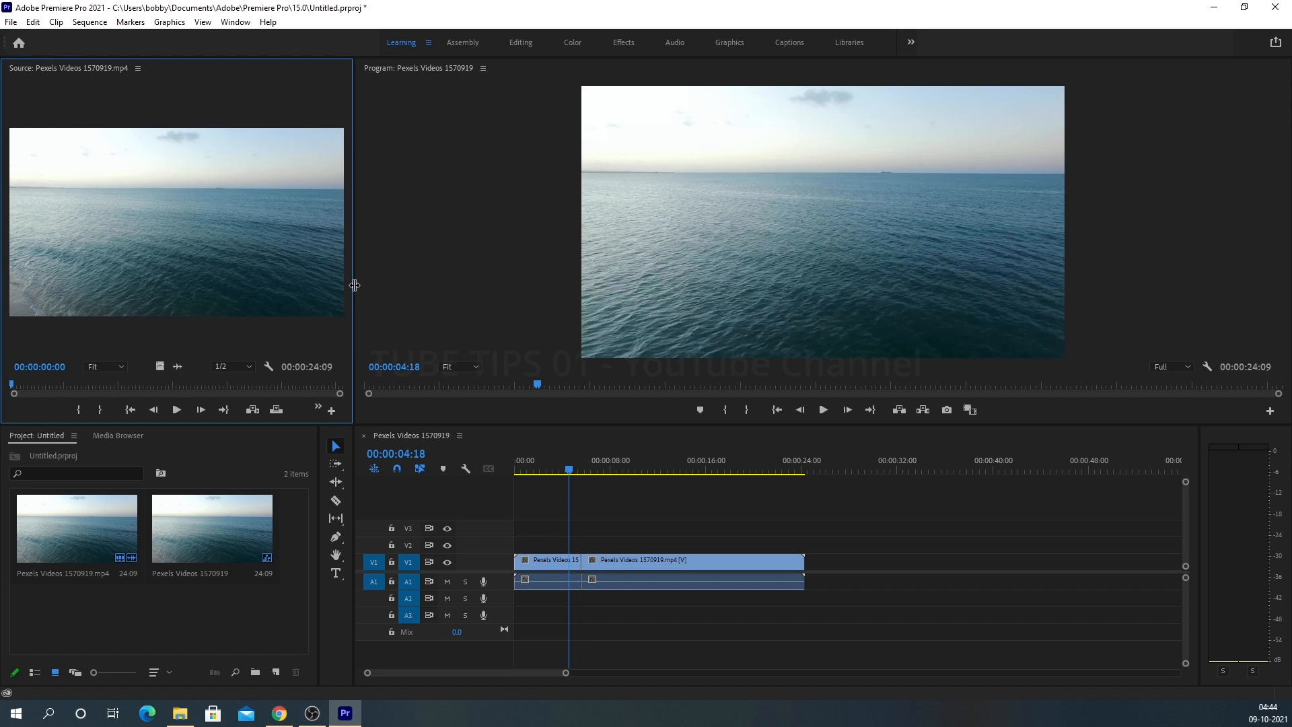
{"action": "left_click", "coordinate": [462, 313]}
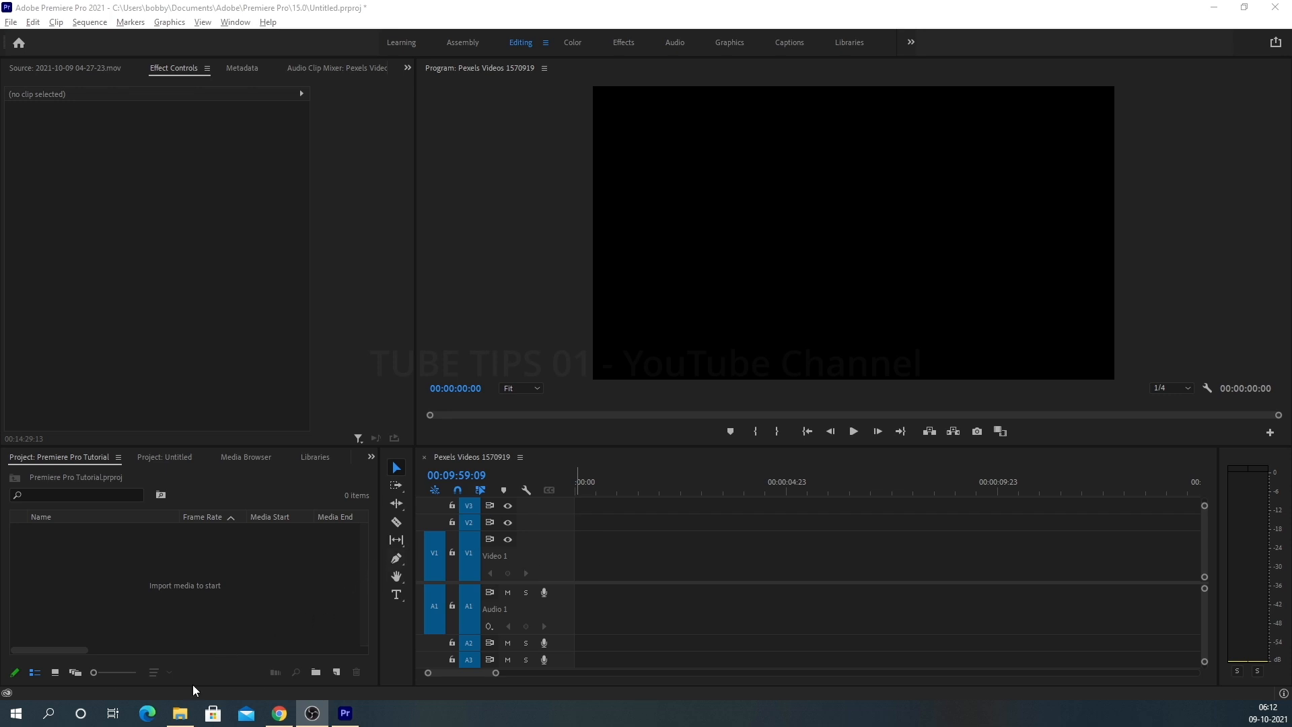
Step: Switch to the File Explorer window showing the PP Tutorial folder and move it to the middle of the screen
{"action": "left_click", "coordinate": [181, 713]}
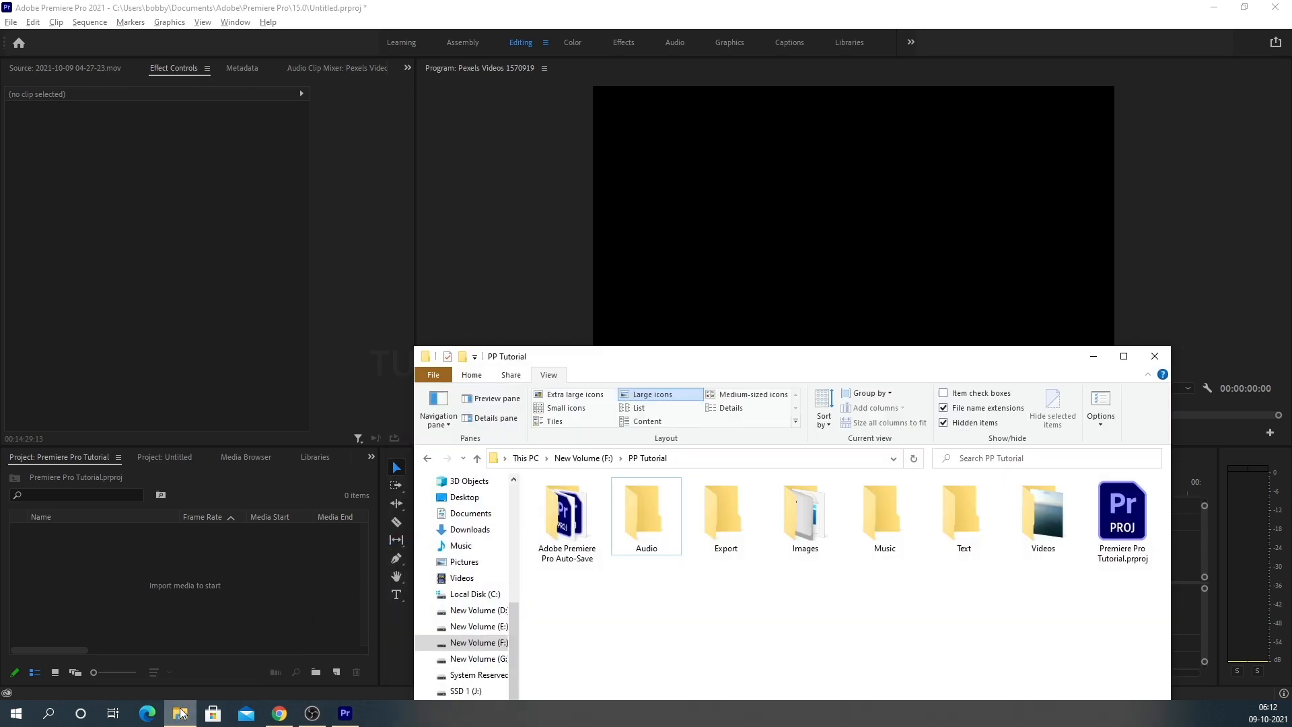
{"action": "left_click_drag", "start_coordinate": [862, 365], "coordinate": [712, 169]}
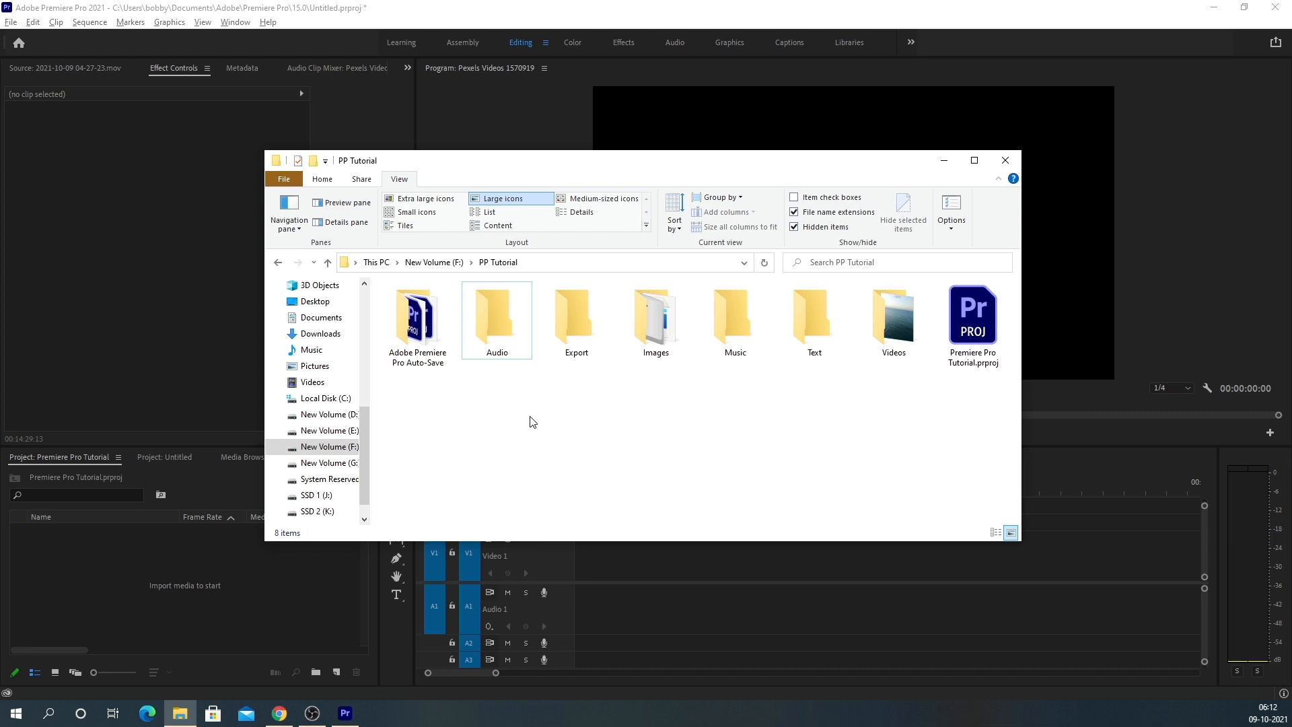
{"action": "left_click", "coordinate": [568, 317]}
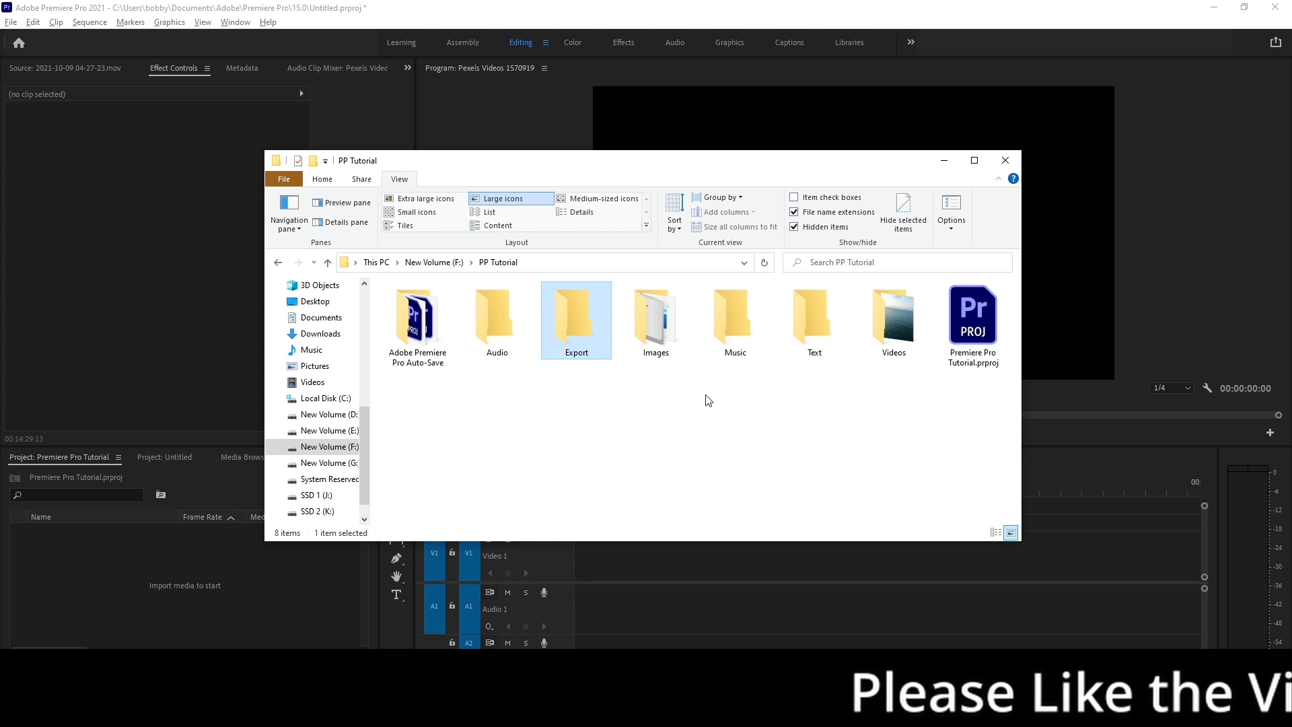
{"action": "left_click", "coordinate": [711, 417]}
Step: Move PART 1.mov from the Images folder into the Export folder and return to PP Tutorial
{"action": "double_click", "coordinate": [656, 329]}
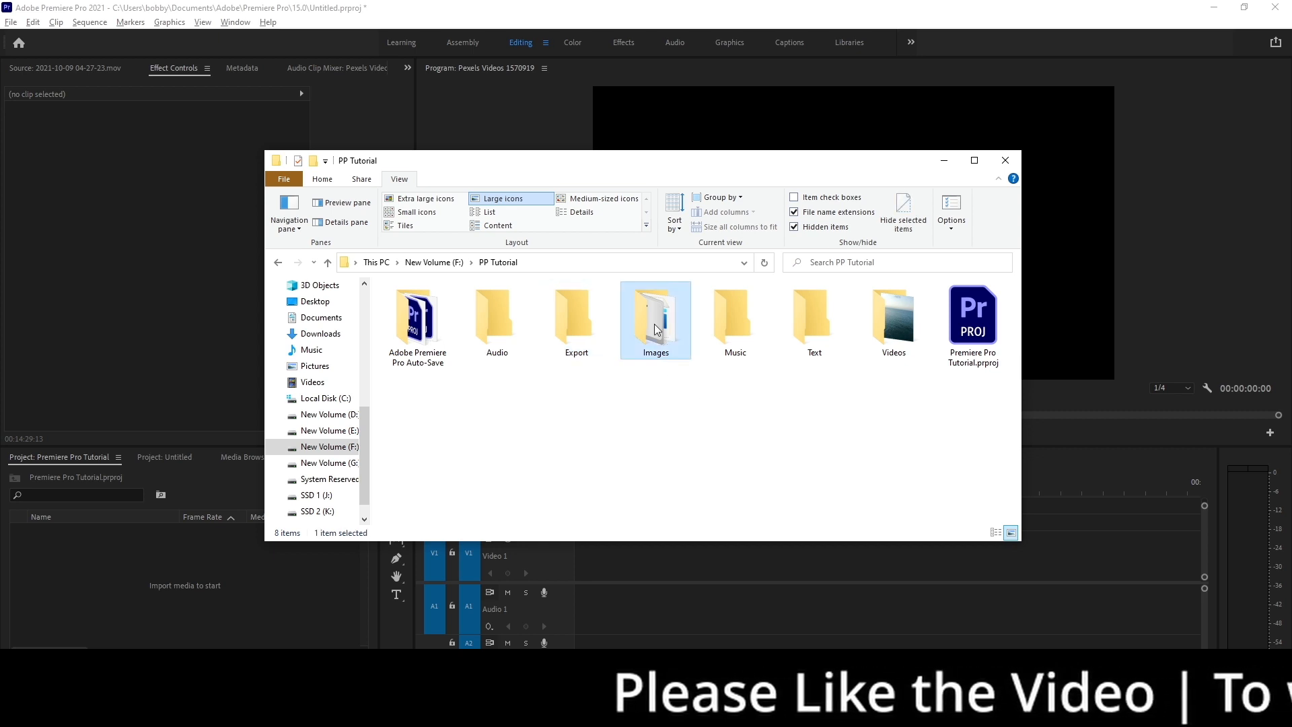
{"action": "left_click", "coordinate": [328, 263]}
{"action": "double_click", "coordinate": [634, 344]}
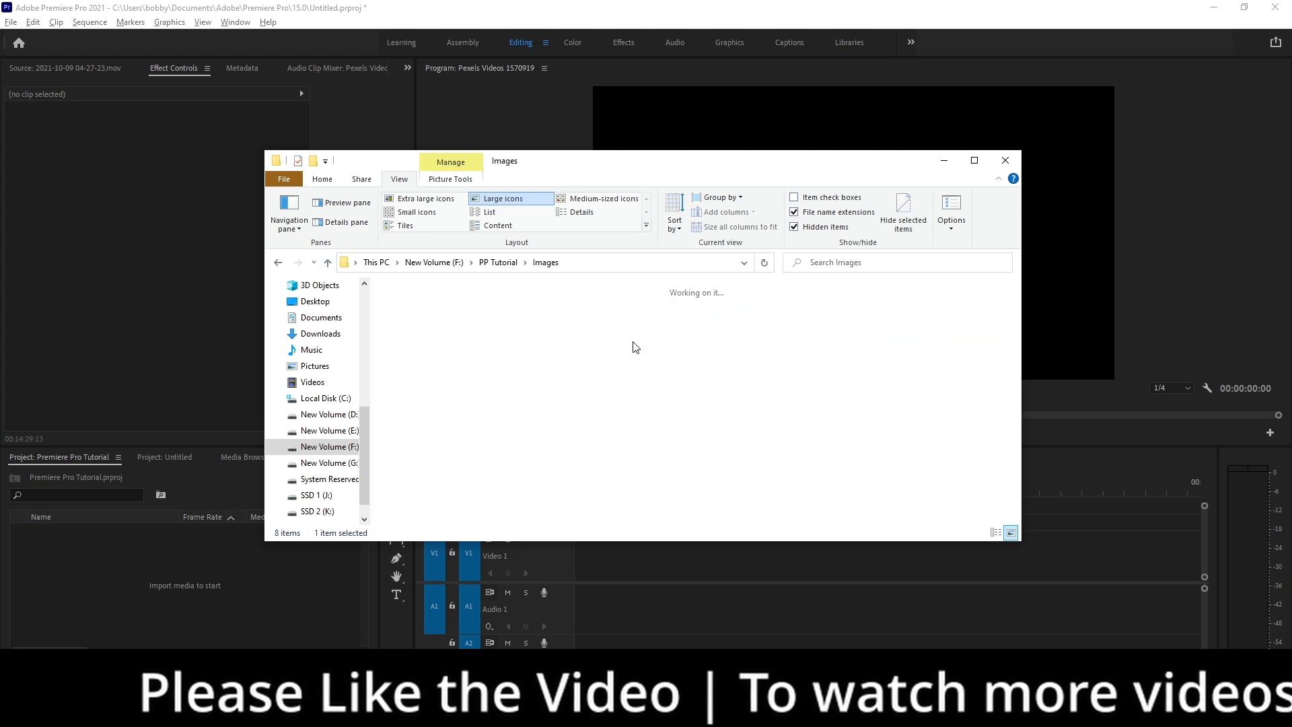
{"action": "left_click", "coordinate": [502, 337]}
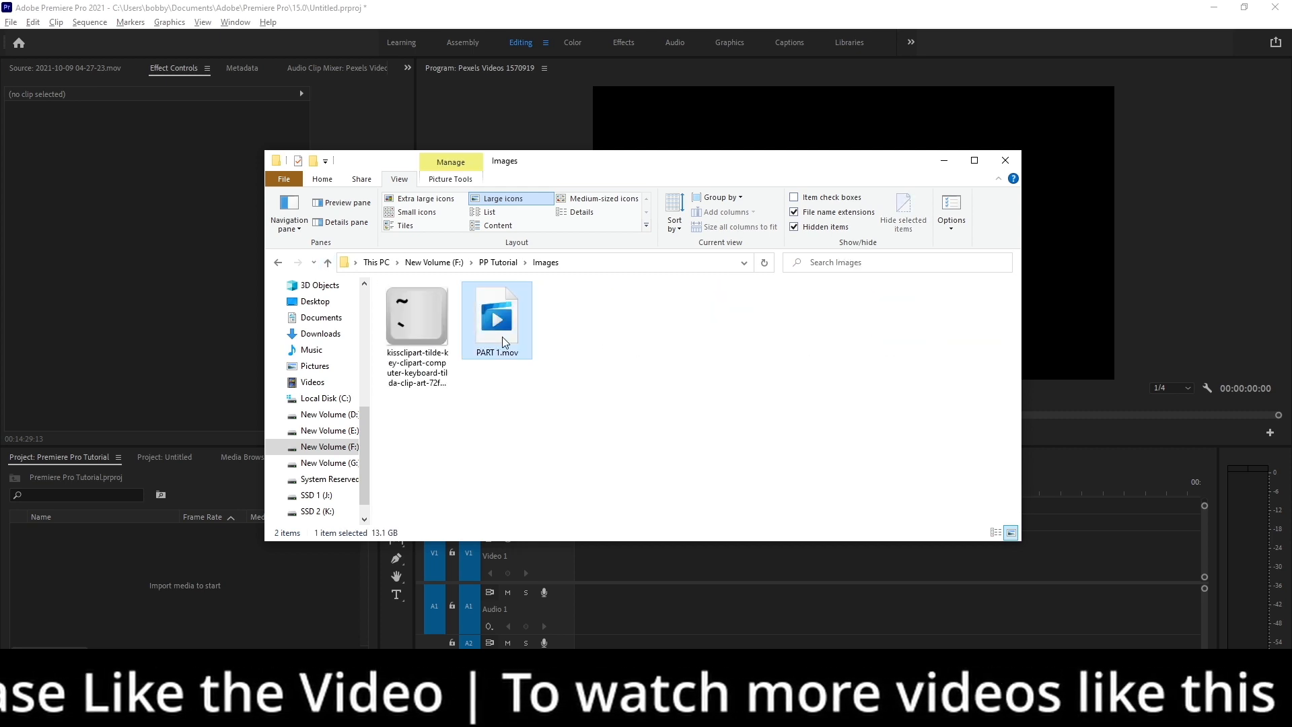
{"action": "left_click", "coordinate": [328, 262]}
{"action": "double_click", "coordinate": [555, 329]}
{"action": "key", "text": "ctrl+v"}
{"action": "left_click", "coordinate": [328, 262]}
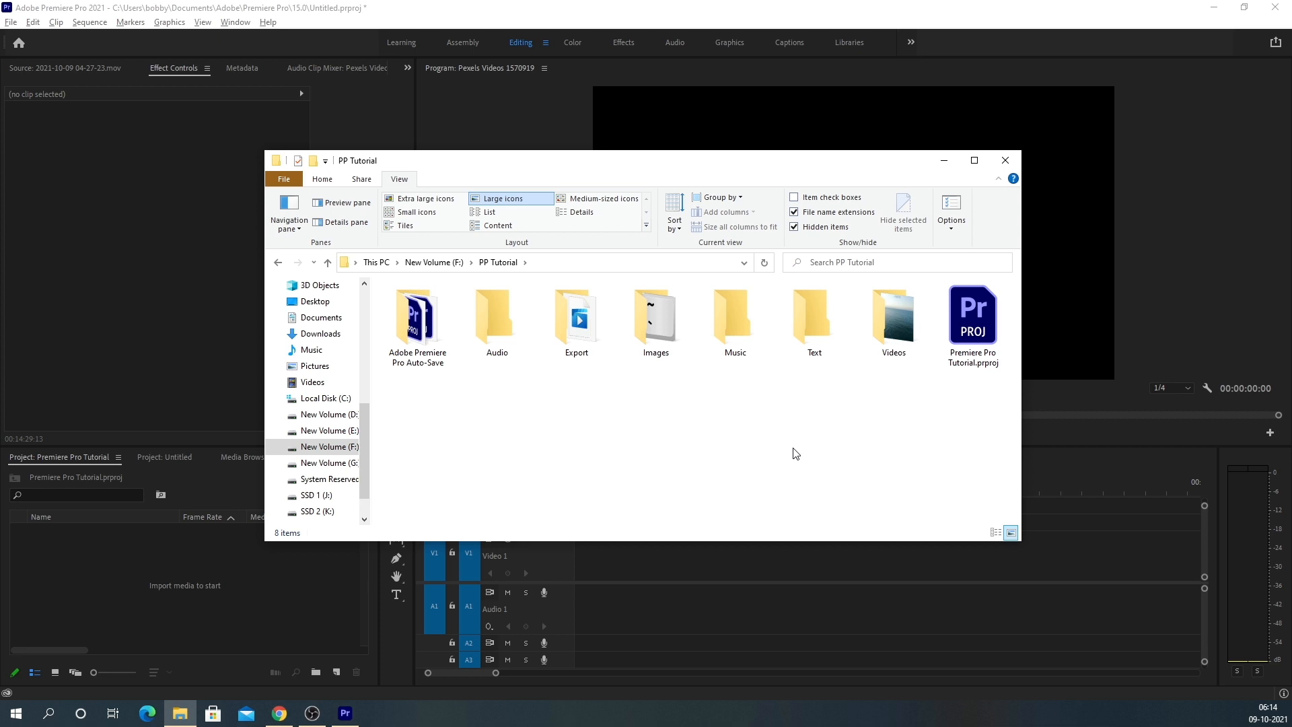
Step: Move the Pexels 5664481 dance clip from Downloads into the Dance Video folder within PP Tutorial's Videos folder
{"action": "double_click", "coordinate": [890, 326]}
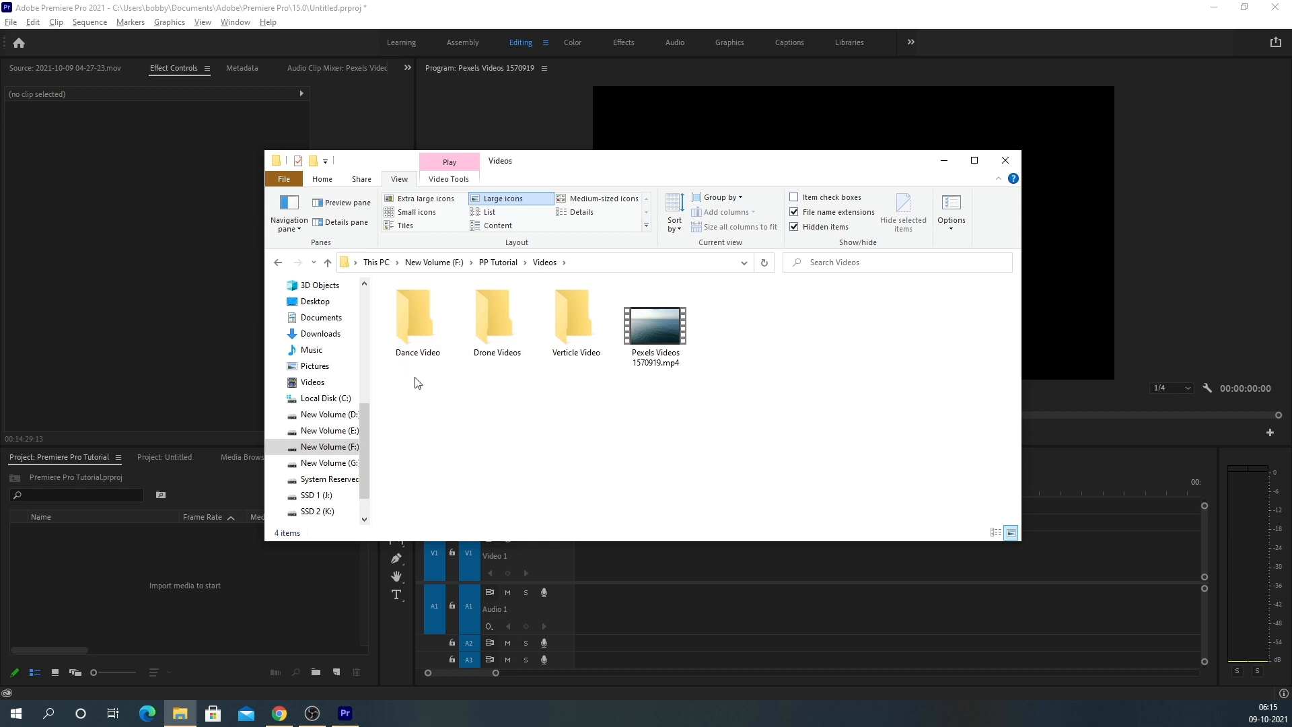
{"action": "left_click", "coordinate": [328, 334]}
{"action": "left_click", "coordinate": [470, 416]}
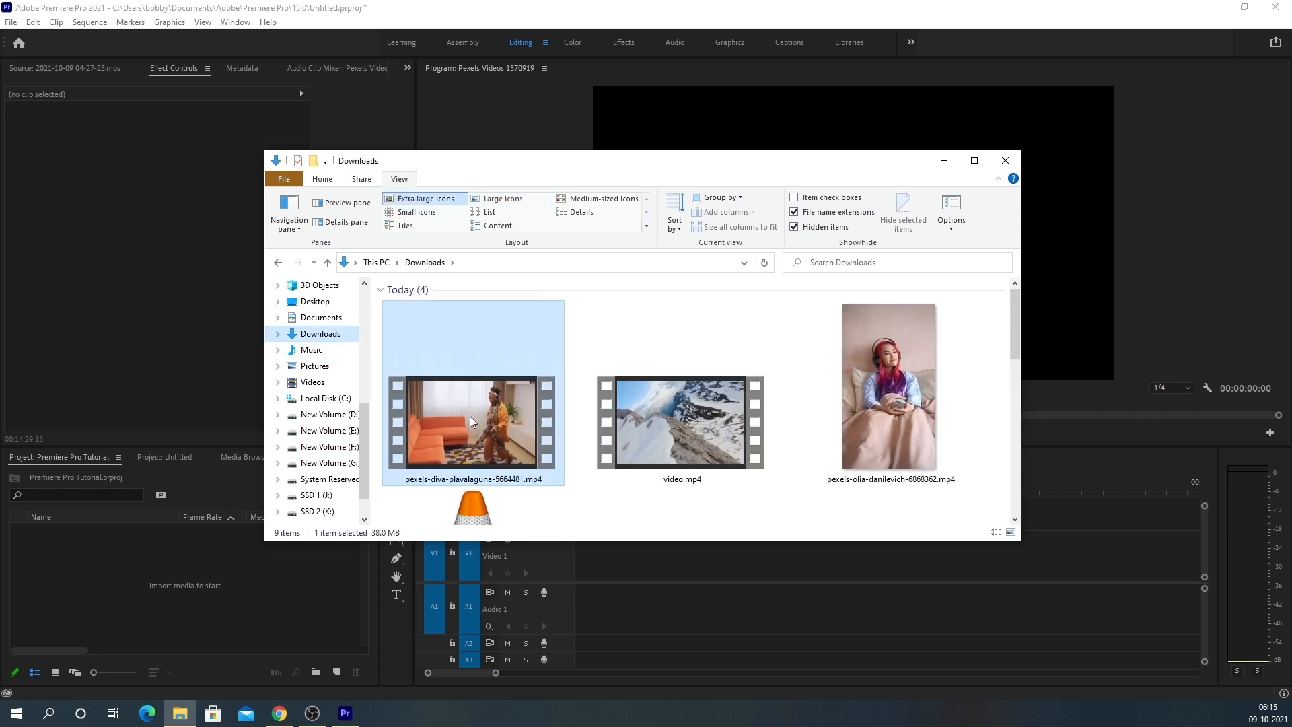
{"action": "left_click", "coordinate": [278, 262]}
{"action": "double_click", "coordinate": [441, 327]}
{"action": "key", "text": "ctrl+v"}
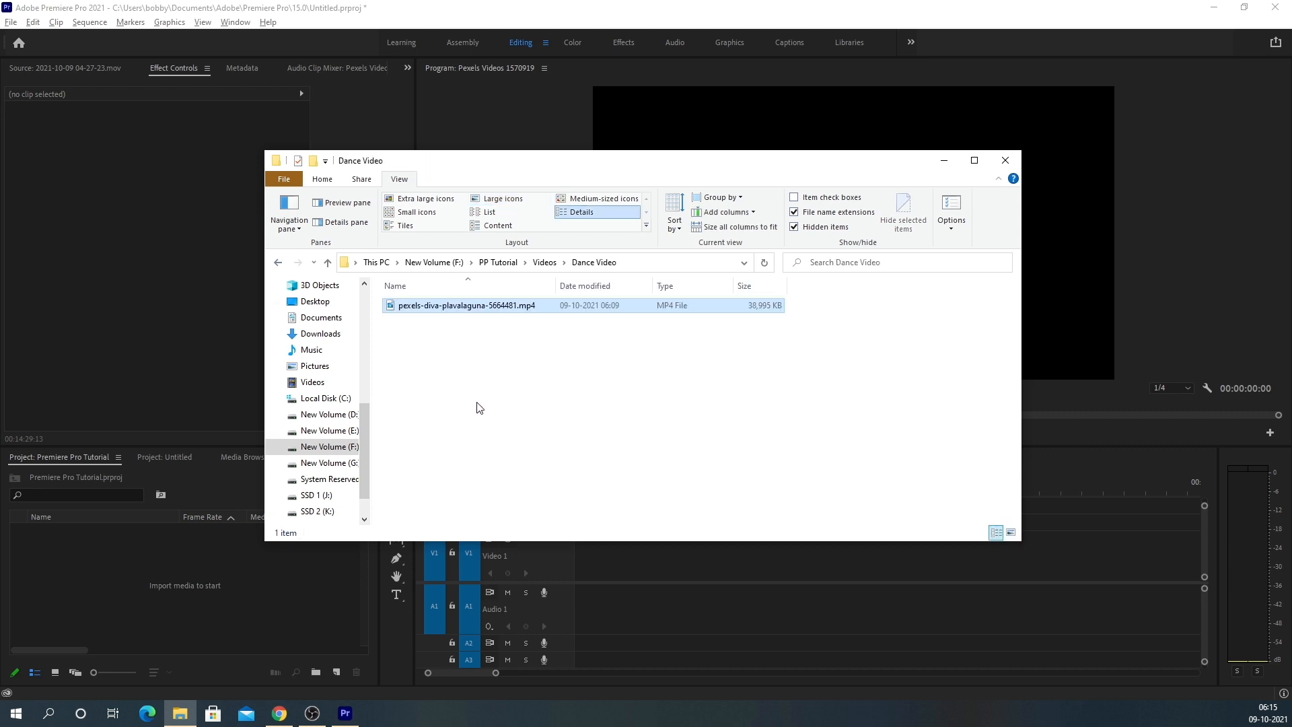
{"action": "left_click", "coordinate": [278, 263]}
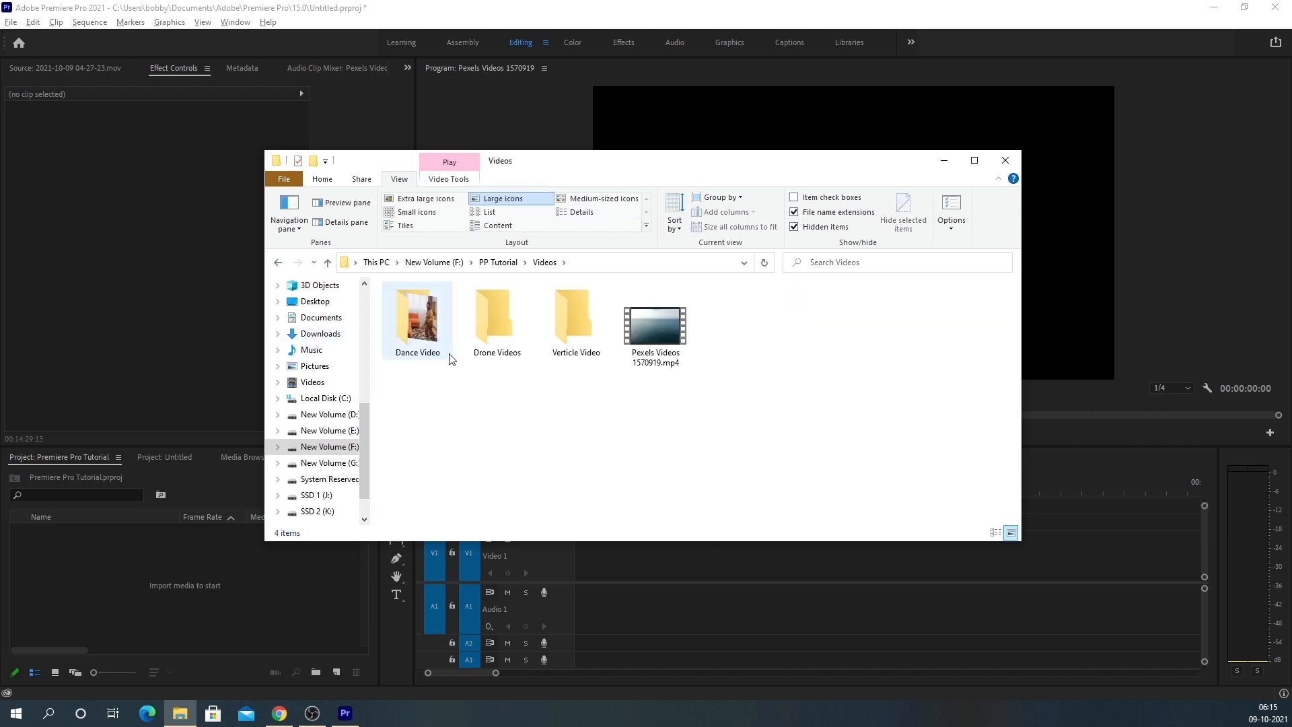
Step: Move video.mp4 from Downloads into the Drone Videos folder
{"action": "left_click", "coordinate": [321, 333]}
{"action": "left_click", "coordinate": [490, 403]}
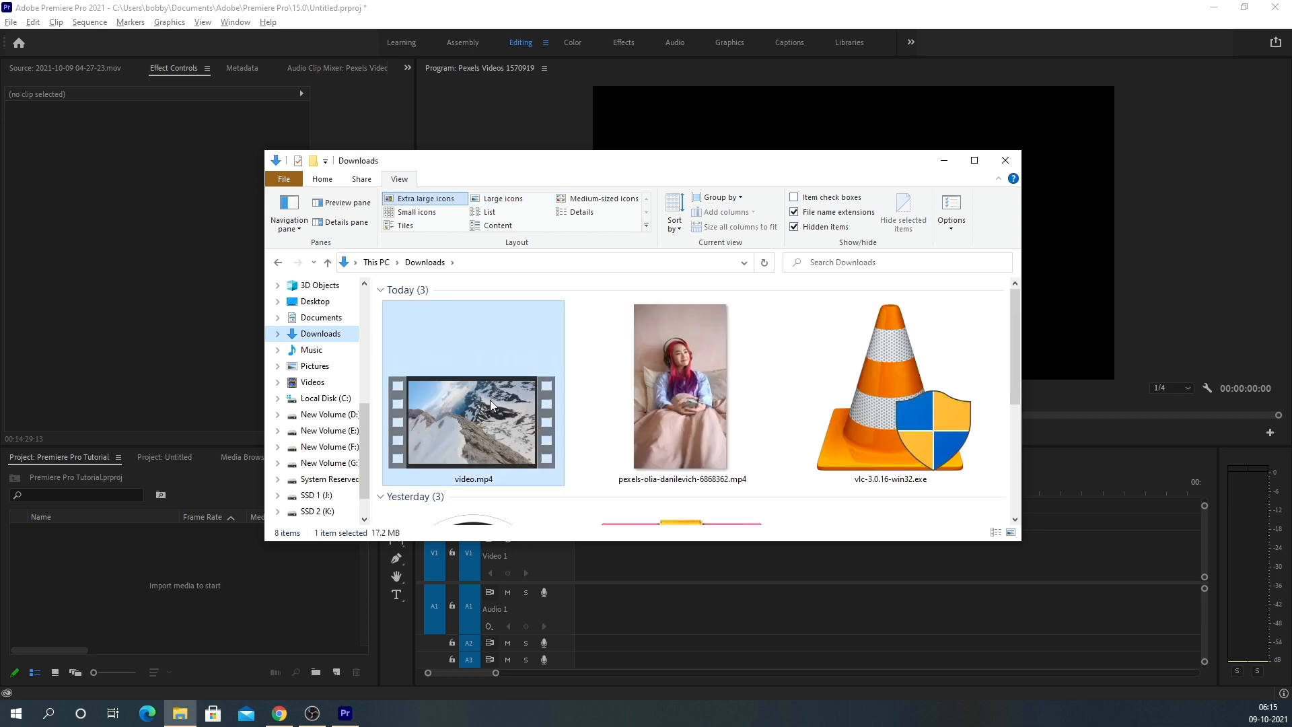
{"action": "left_click", "coordinate": [278, 264]}
{"action": "double_click", "coordinate": [512, 327]}
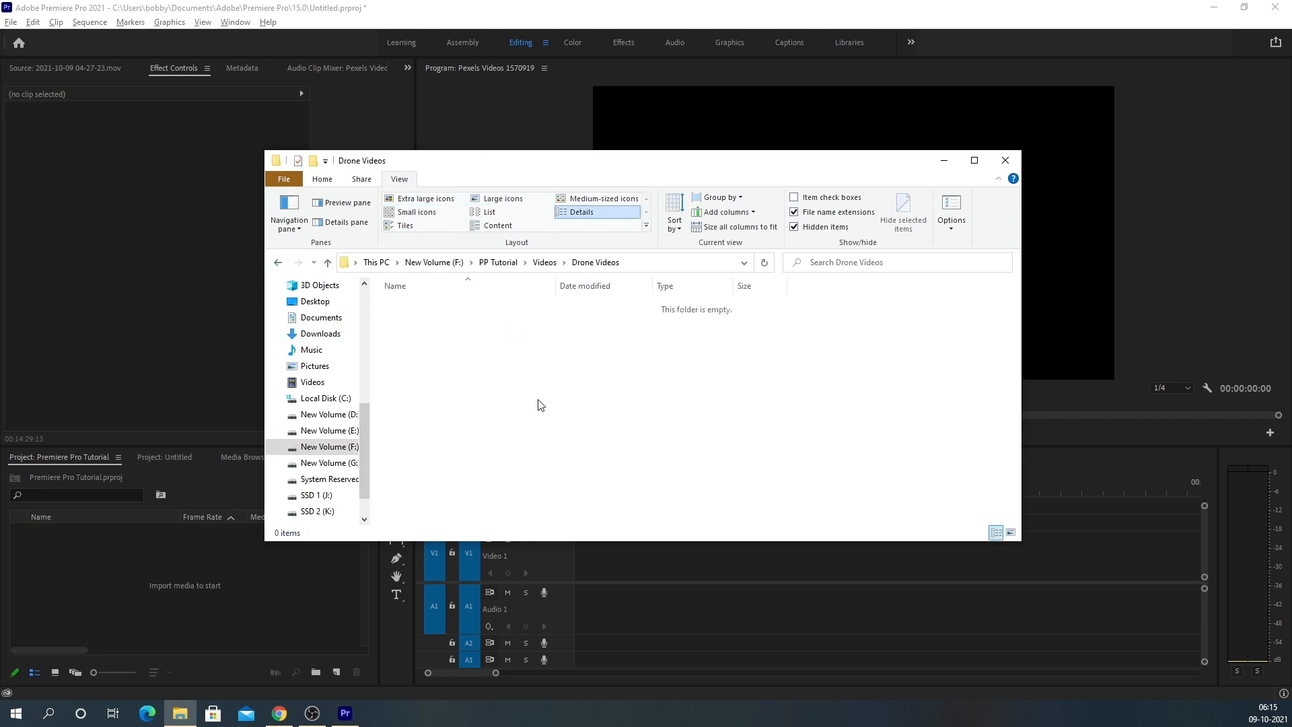
{"action": "key", "text": "ctrl+v"}
Step: Move the Pexels 6868362 portrait clip from Downloads into the Verticle Video folder and return to PP Tutorial
{"action": "left_click", "coordinate": [320, 334]}
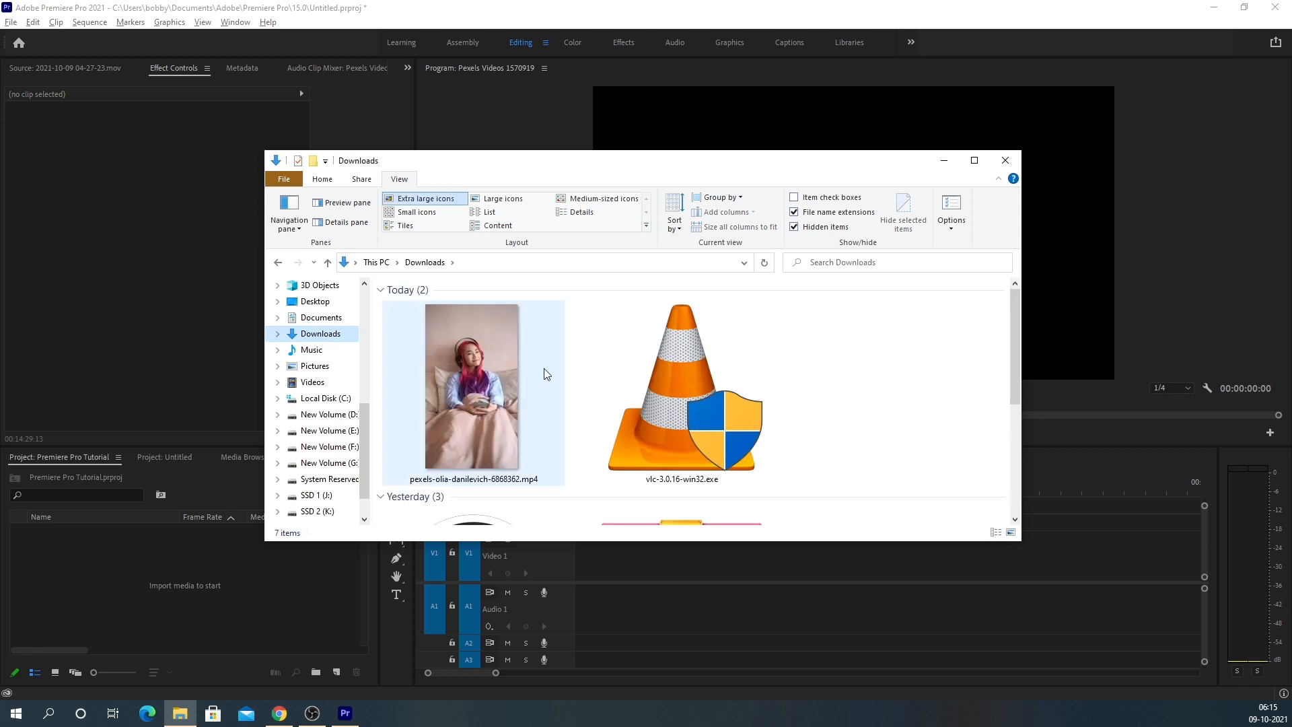
{"action": "left_click", "coordinate": [487, 396]}
{"action": "key", "text": "ctrl+x"}
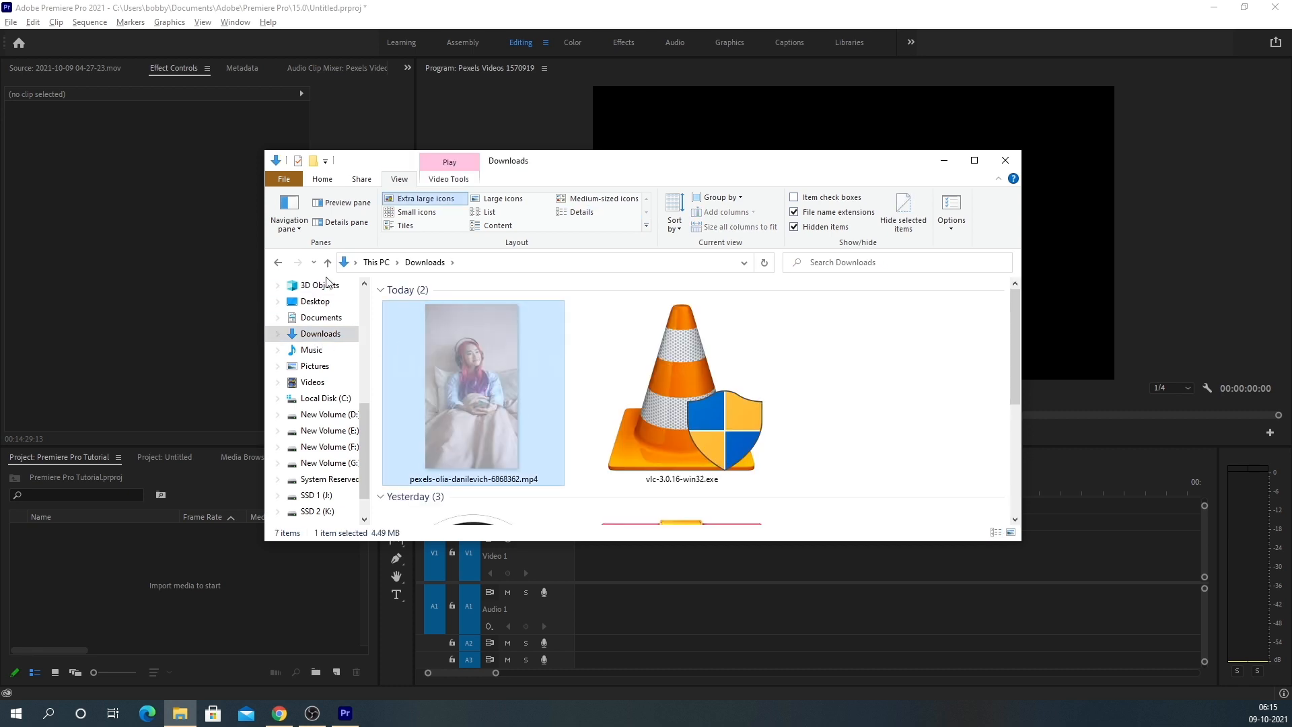
{"action": "left_click", "coordinate": [278, 263]}
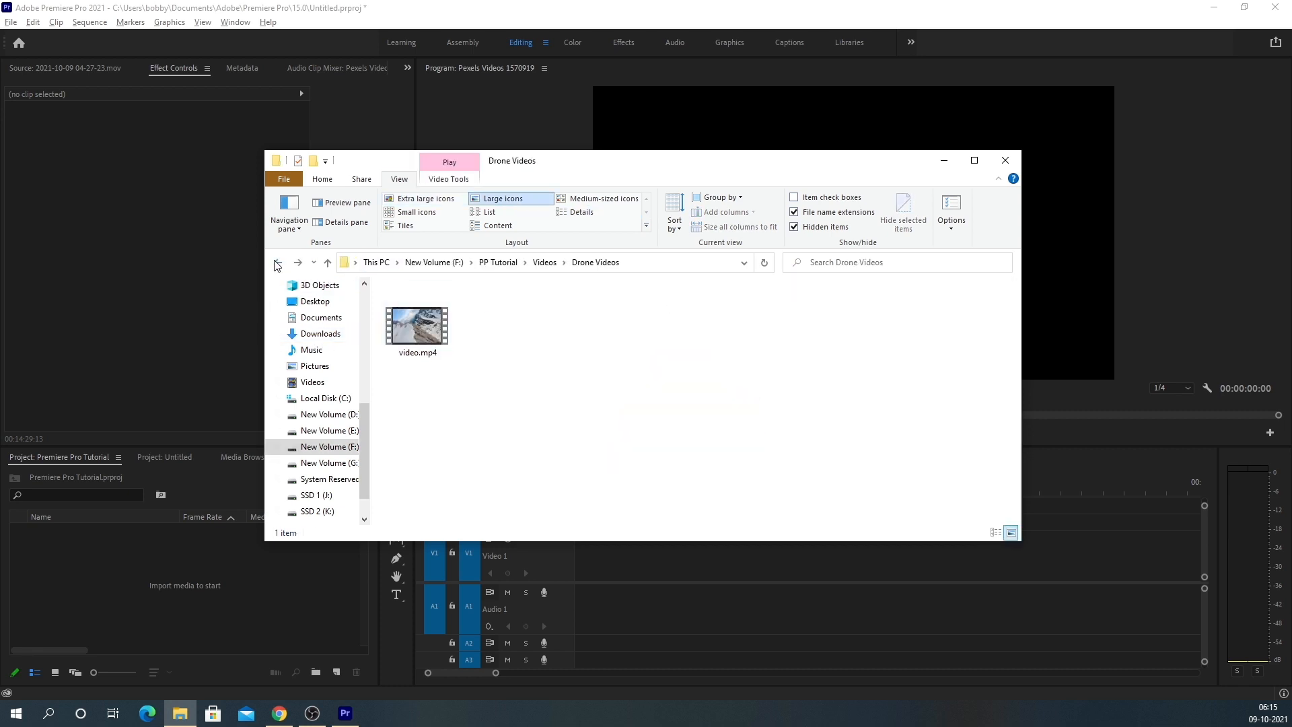
{"action": "left_click", "coordinate": [278, 263]}
{"action": "double_click", "coordinate": [593, 333]}
{"action": "key", "text": "ctrl+v"}
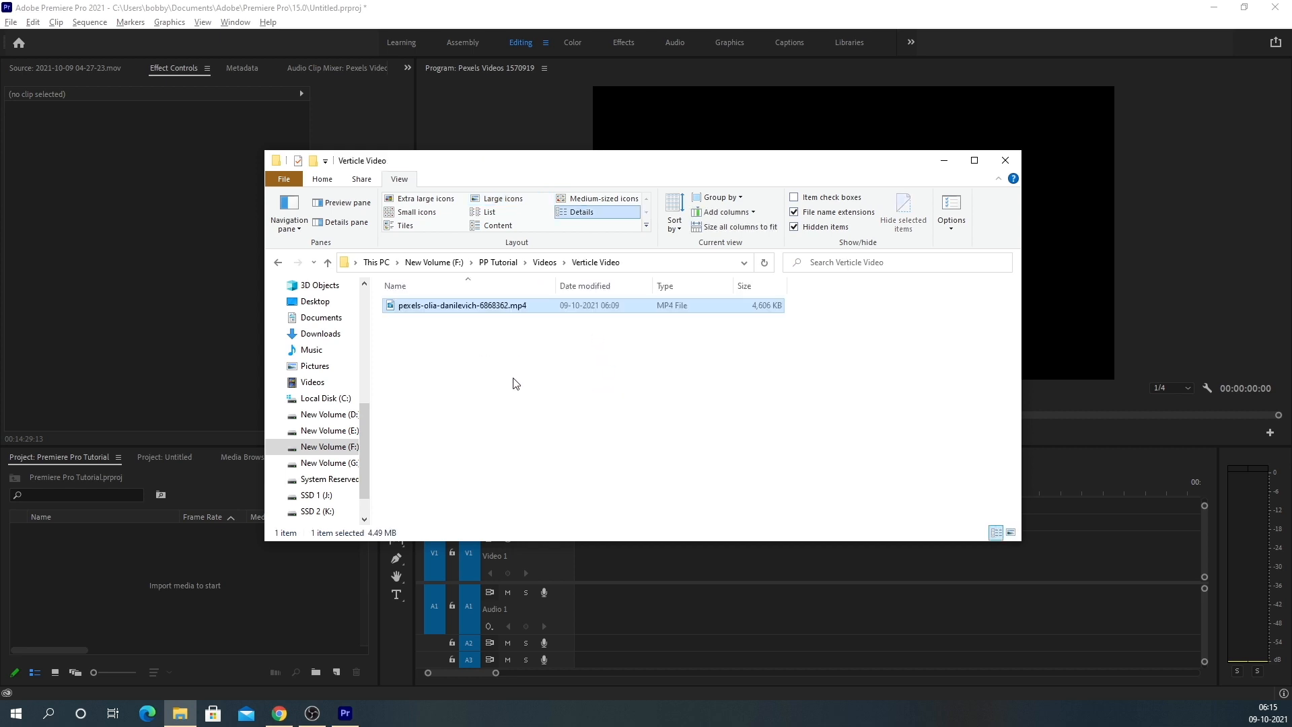
{"action": "left_click", "coordinate": [328, 263]}
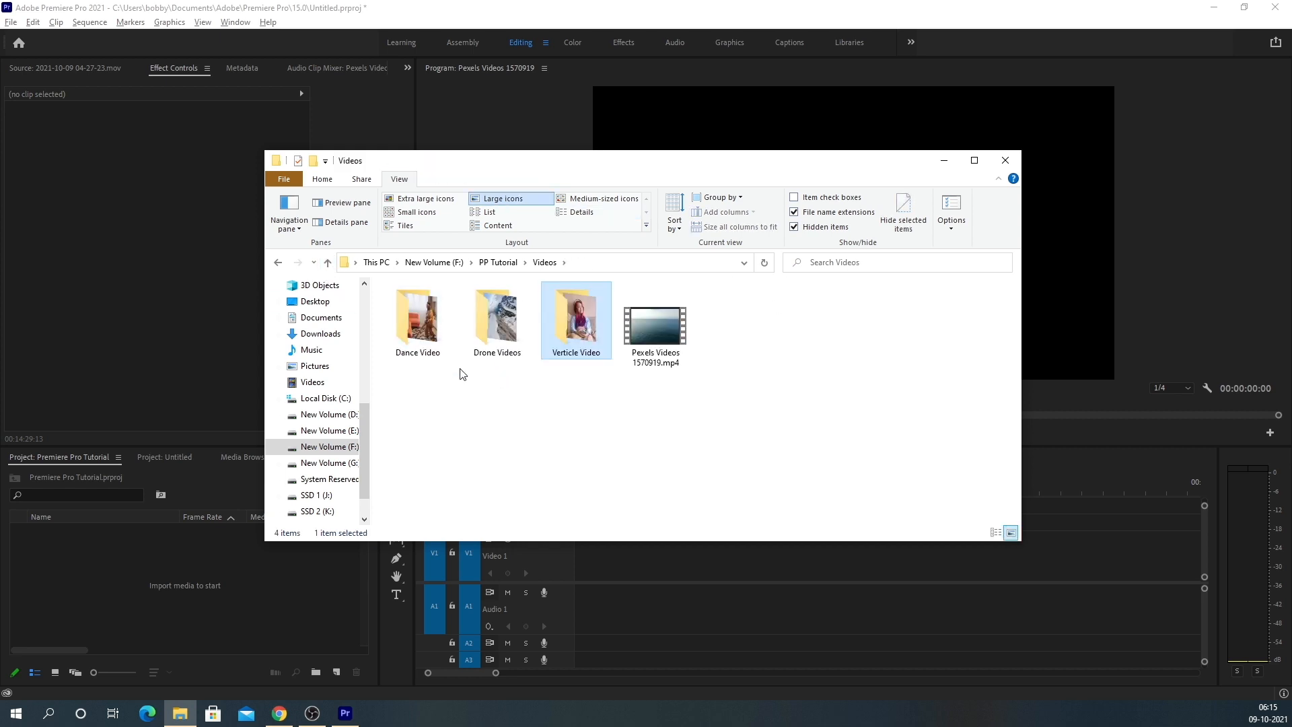
{"action": "left_click", "coordinate": [327, 263]}
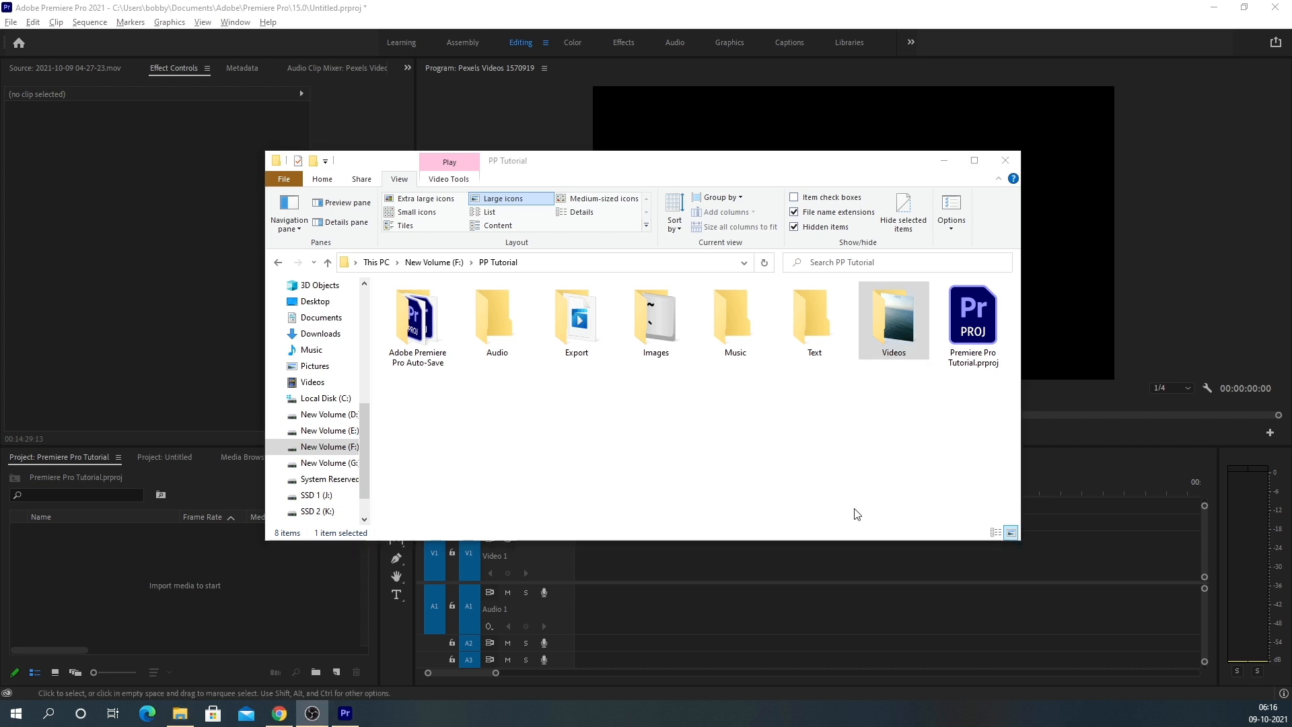
Step: Create two new folders named Sony Camera and Canon Camera inside the Videos folder
{"action": "left_click", "coordinate": [890, 341]}
{"action": "double_click", "coordinate": [889, 342]}
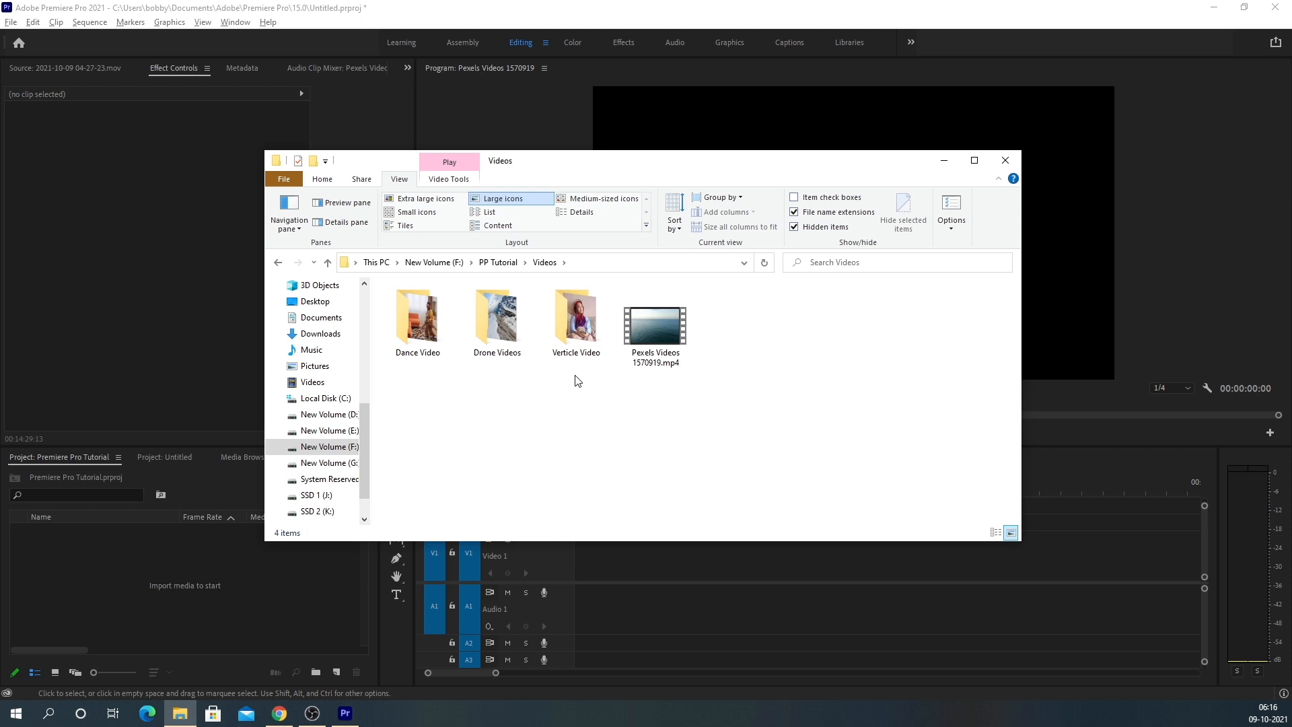
{"action": "left_click", "coordinate": [322, 179]}
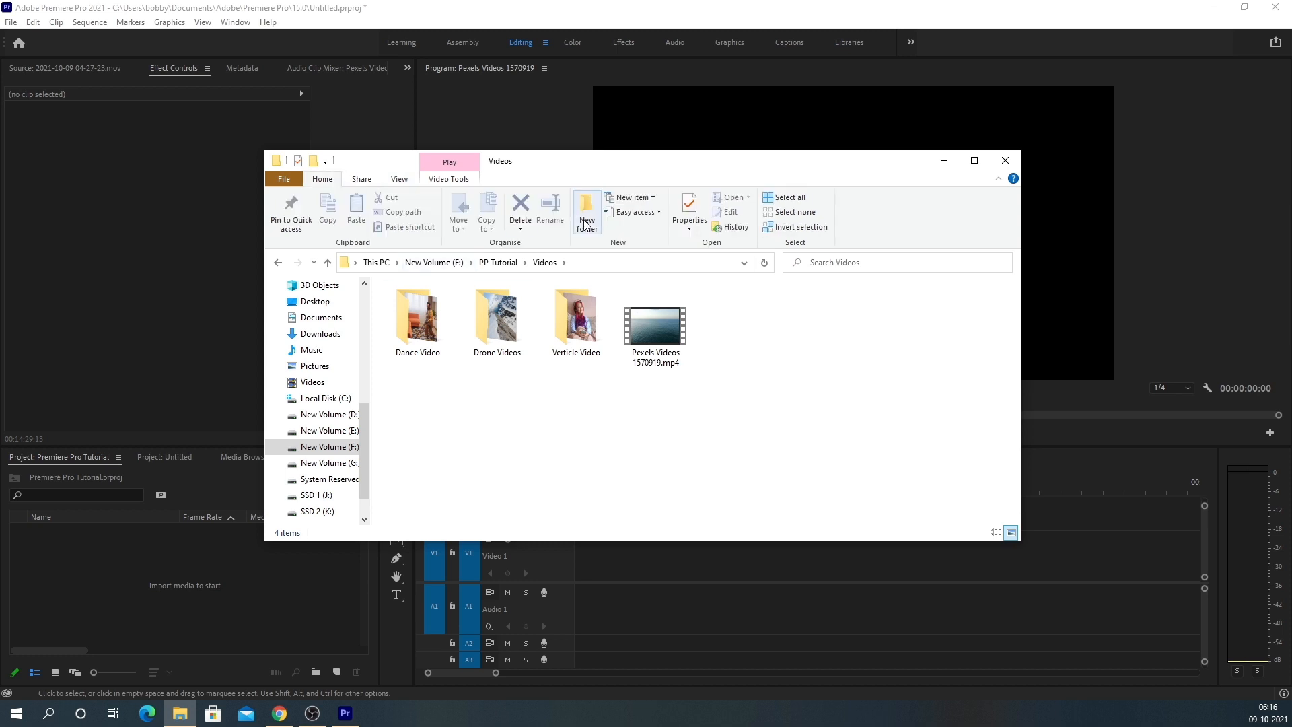
{"action": "left_click", "coordinate": [587, 210]}
{"action": "type", "text": "So"}
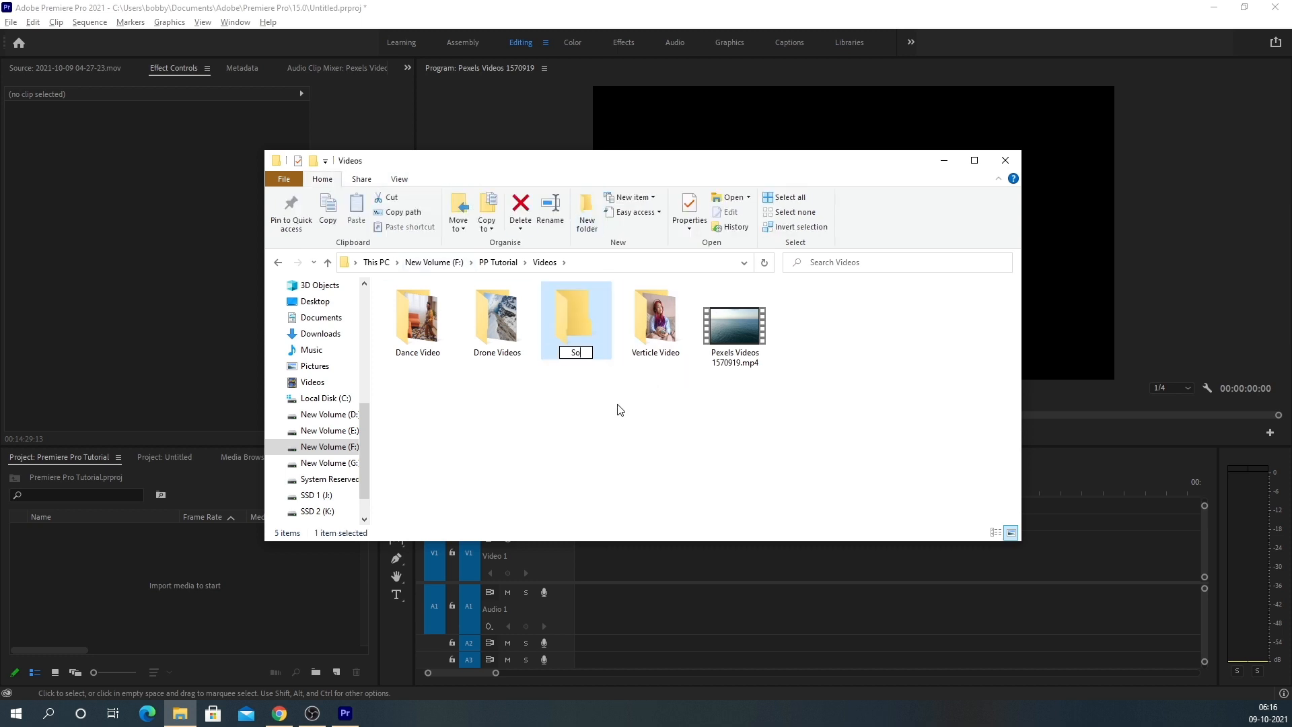
{"action": "type", "text": "ny Camera"}
{"action": "left_click", "coordinate": [614, 409]}
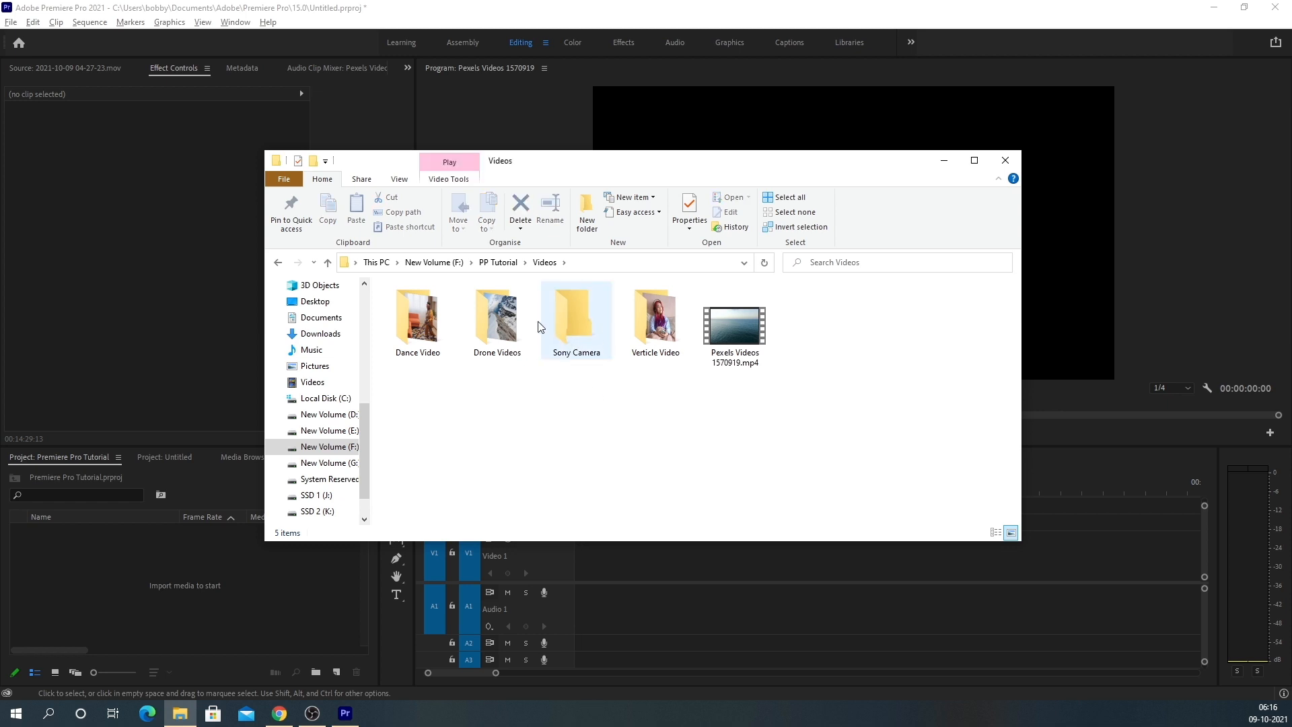
{"action": "left_click", "coordinate": [589, 214]}
{"action": "type", "text": "Canon Camera"}
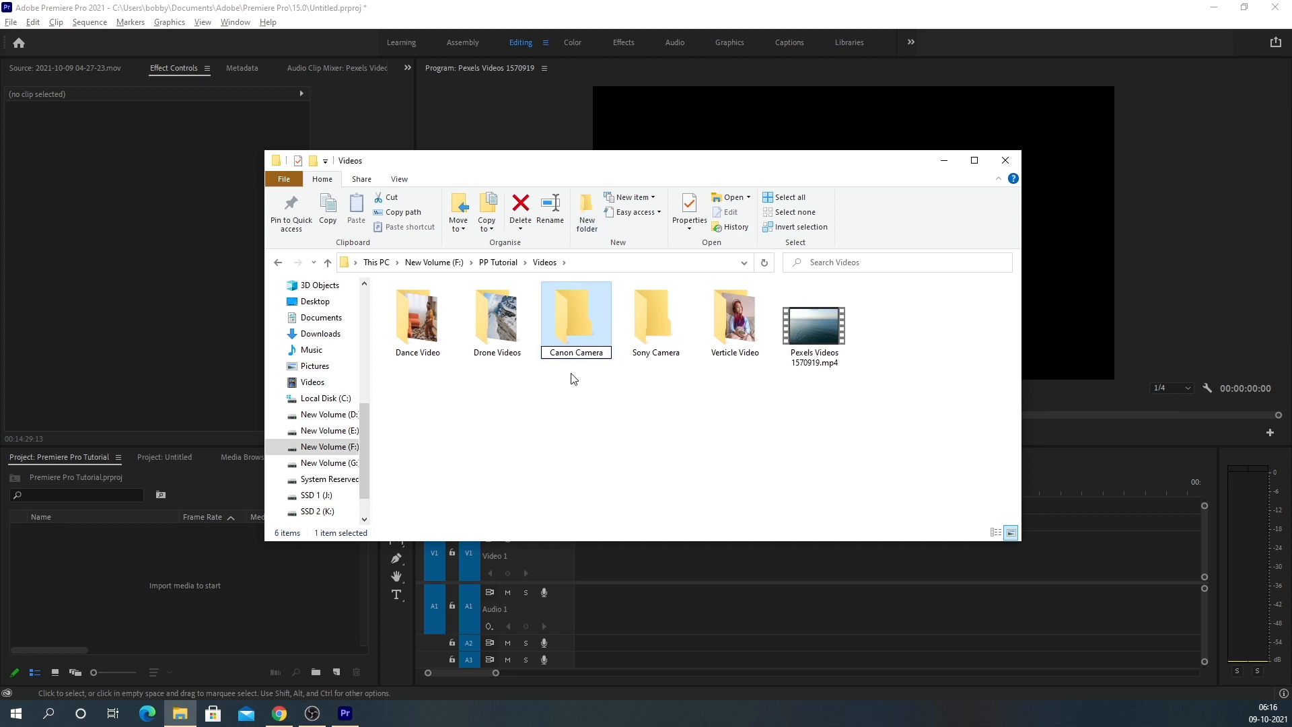
{"action": "left_click", "coordinate": [606, 379]}
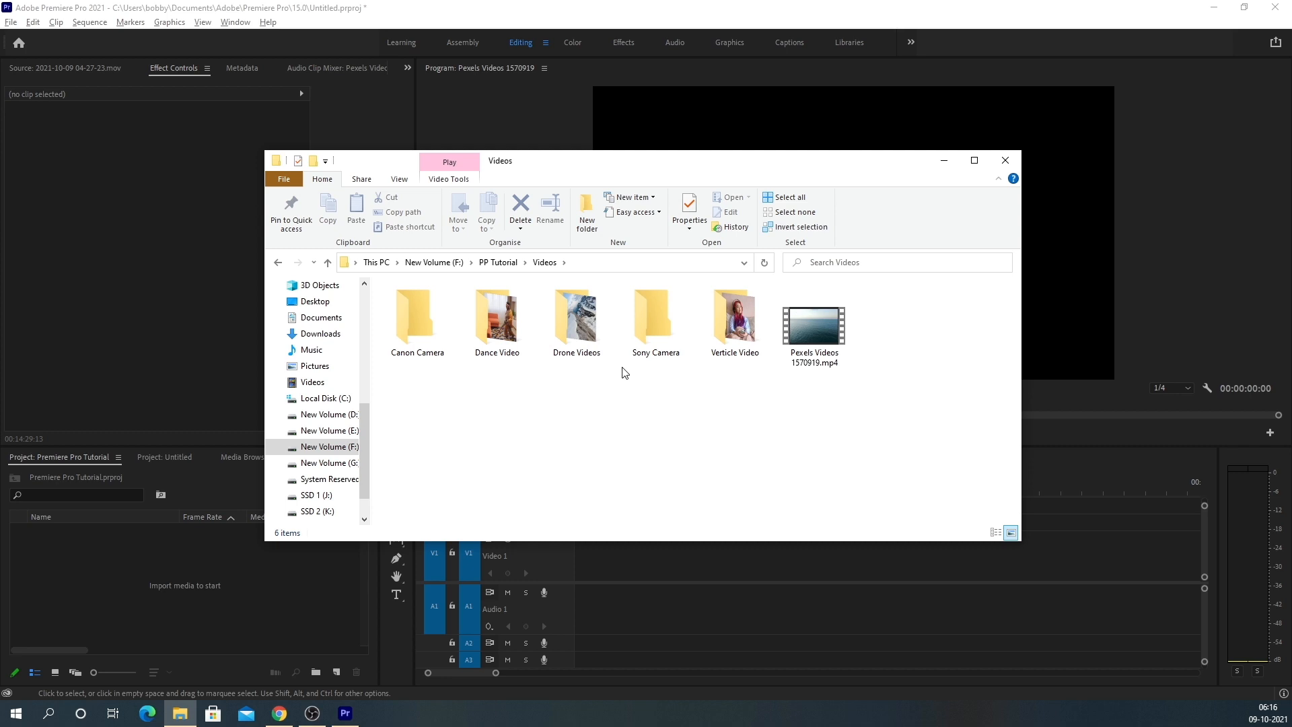
Step: Add two more folders named A Roll and B roll to the Videos folder
{"action": "left_click", "coordinate": [582, 212]}
{"action": "type", "text": "A Roll"}
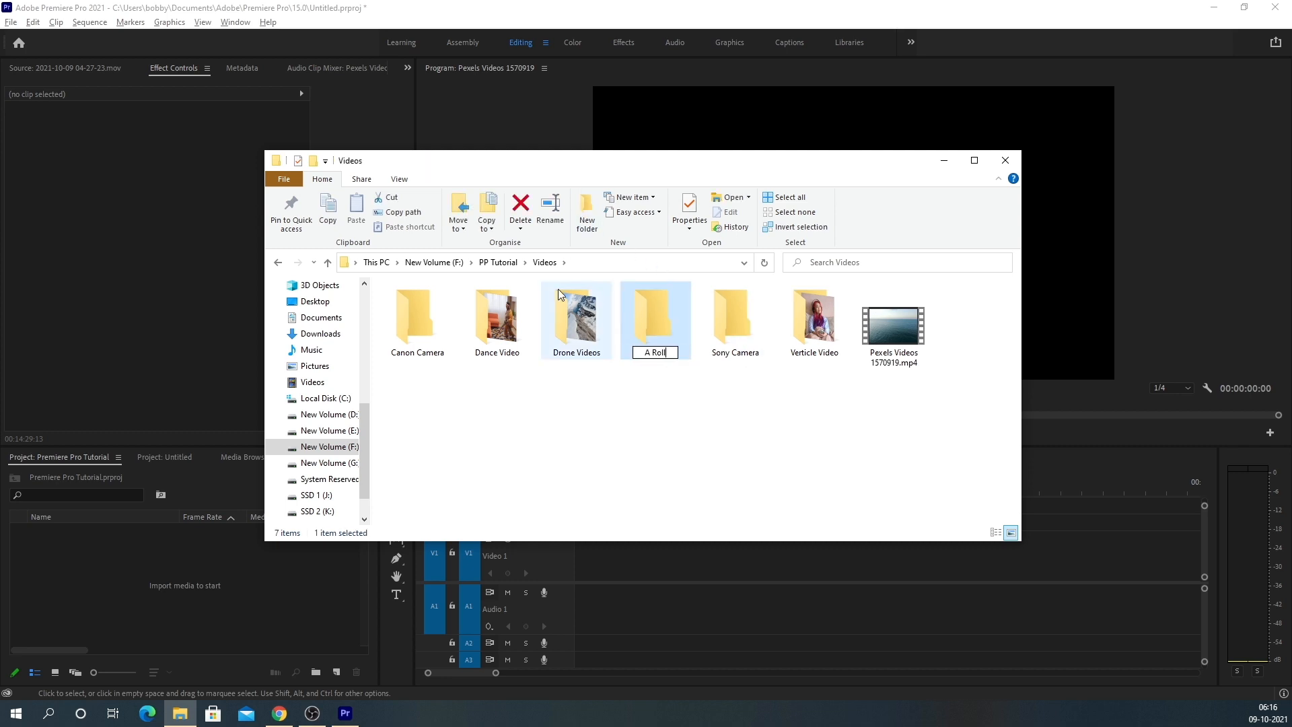
{"action": "left_click", "coordinate": [577, 413]}
{"action": "left_click", "coordinate": [595, 221]}
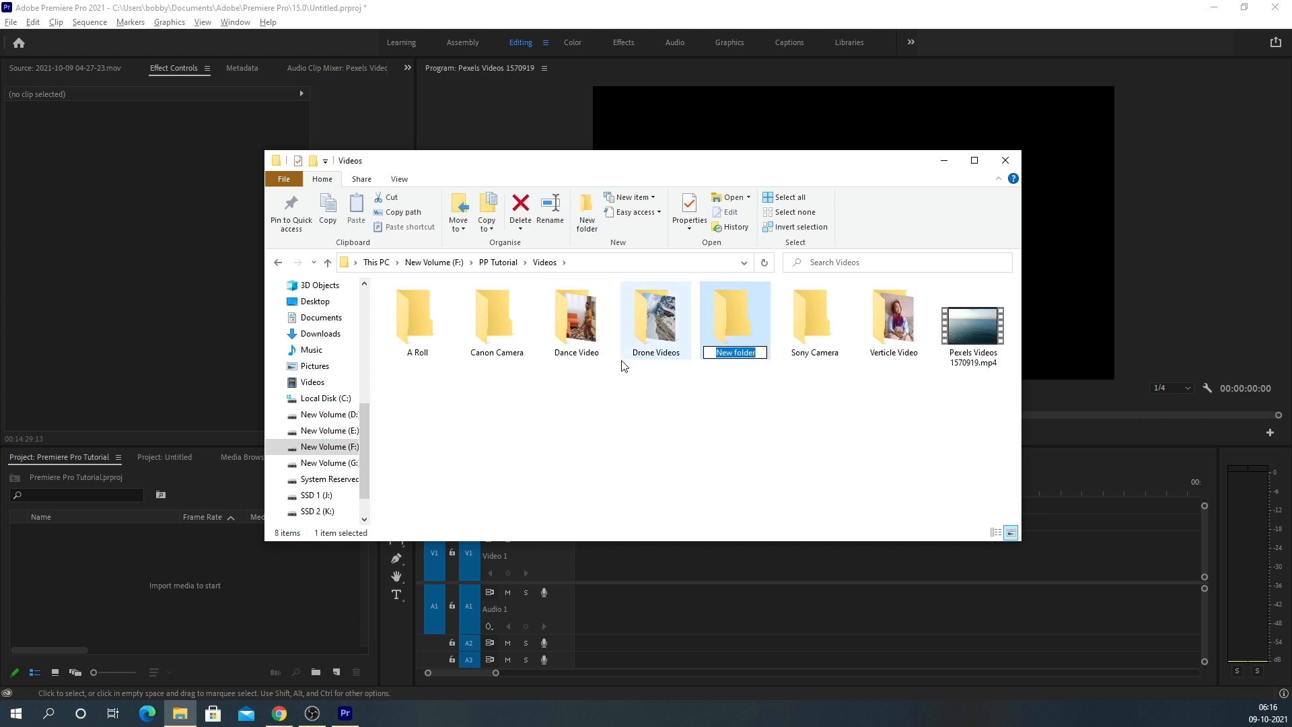
{"action": "type", "text": "B roll"}
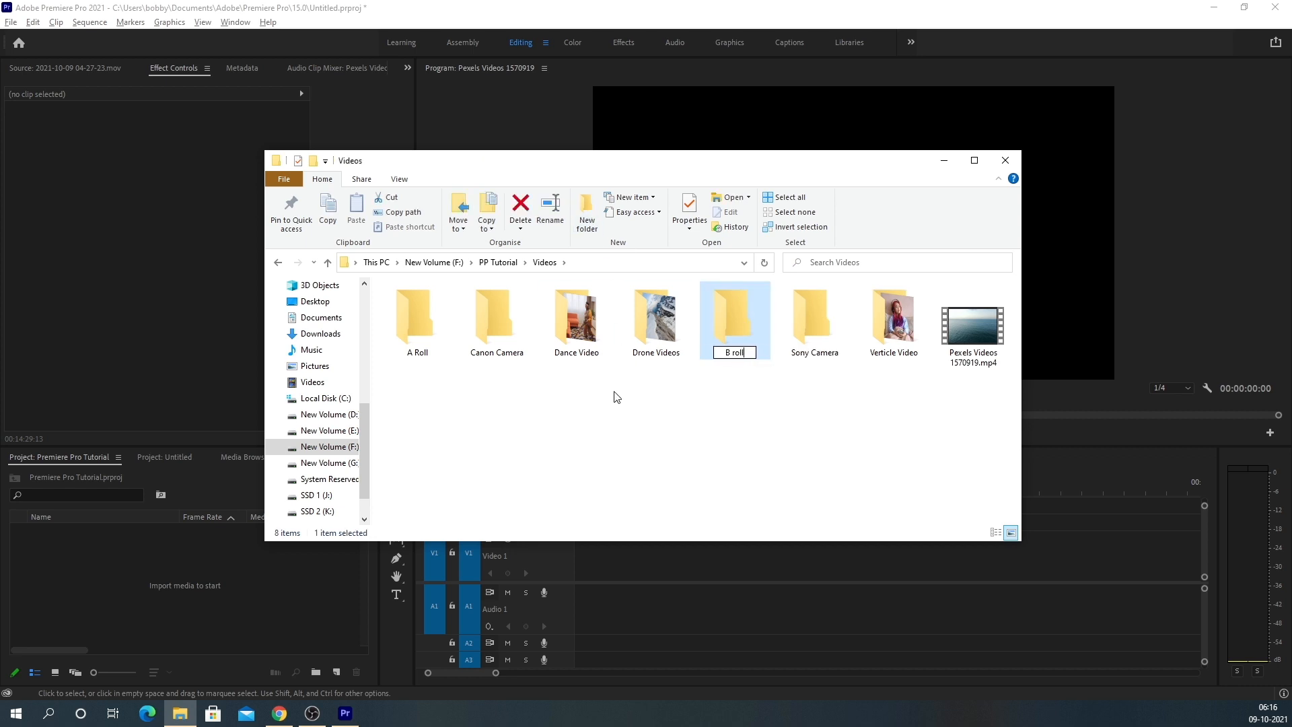
{"action": "left_click", "coordinate": [617, 397]}
Step: Add folders named 24 FPS and 60 FPS to the Videos folder
{"action": "left_click", "coordinate": [588, 214]}
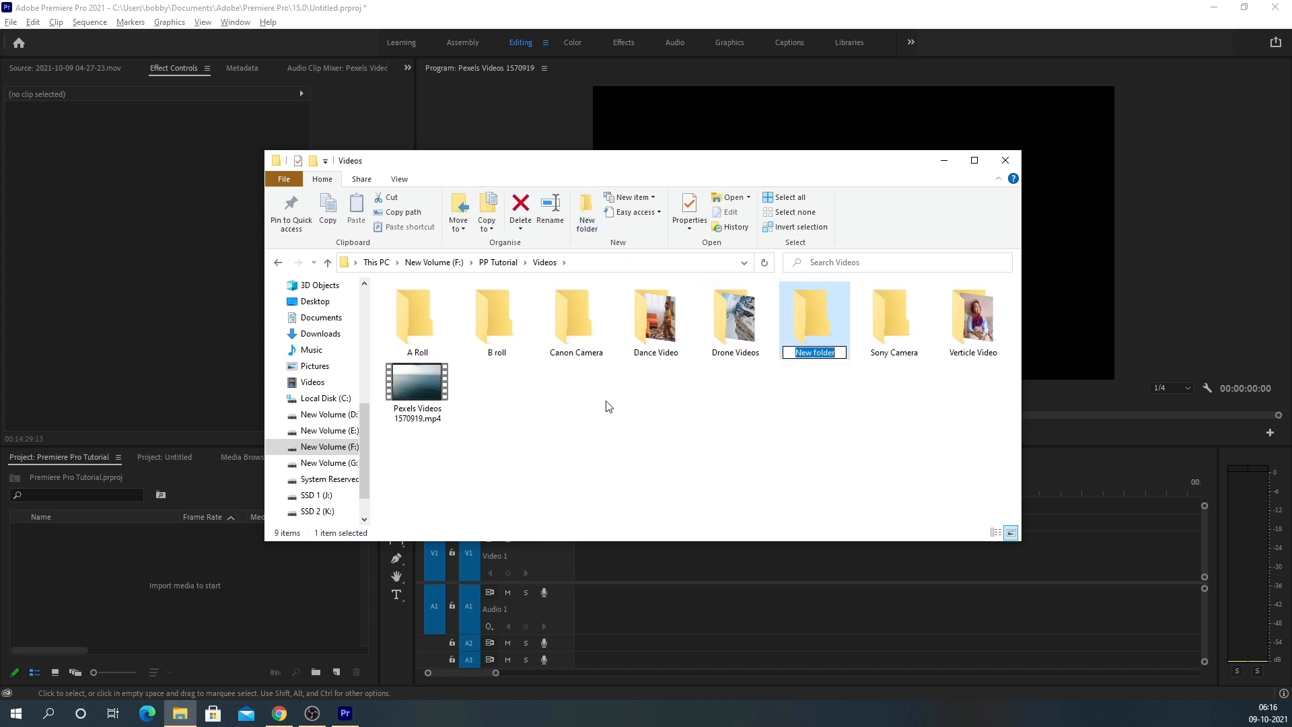
{"action": "type", "text": "24 FPS"}
{"action": "left_click", "coordinate": [611, 412]}
{"action": "left_click", "coordinate": [588, 214]}
{"action": "type", "text": "60 FPS"}
{"action": "left_click", "coordinate": [705, 445]}
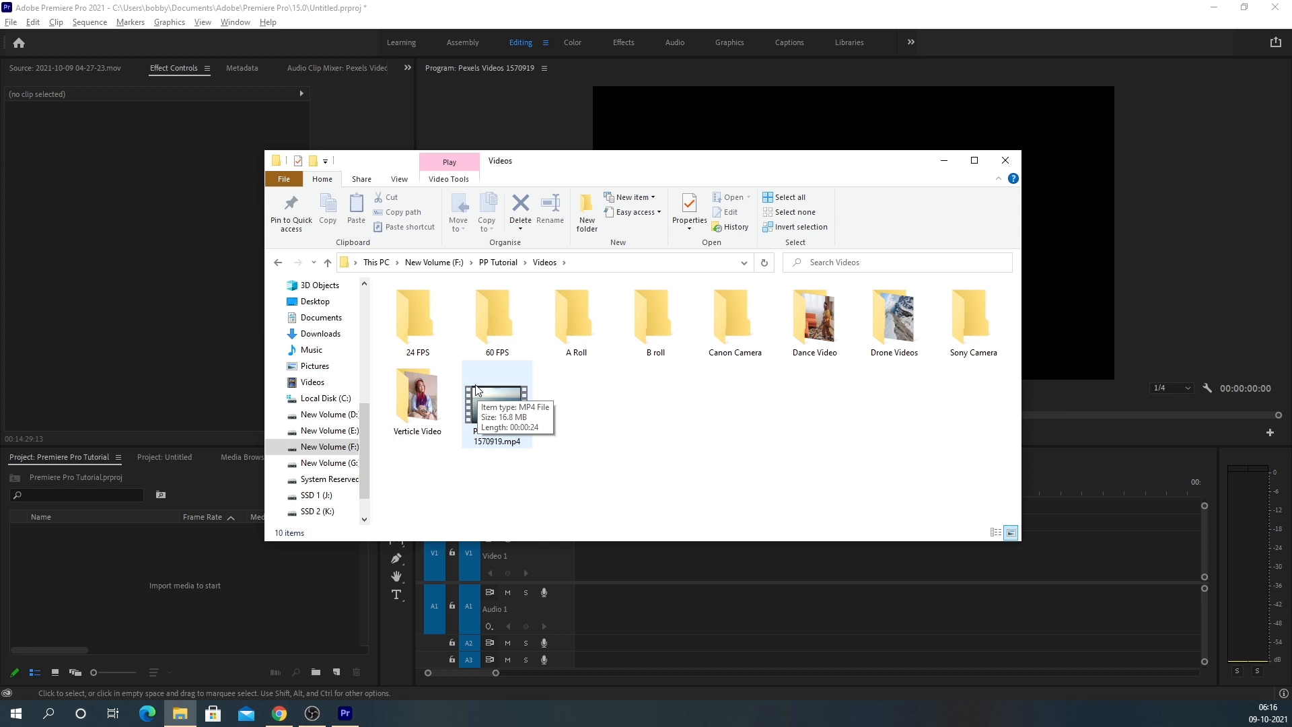
Step: Go back up to the PP Tutorial folder, put the file window away and return to Premiere Pro
{"action": "left_click", "coordinate": [329, 264]}
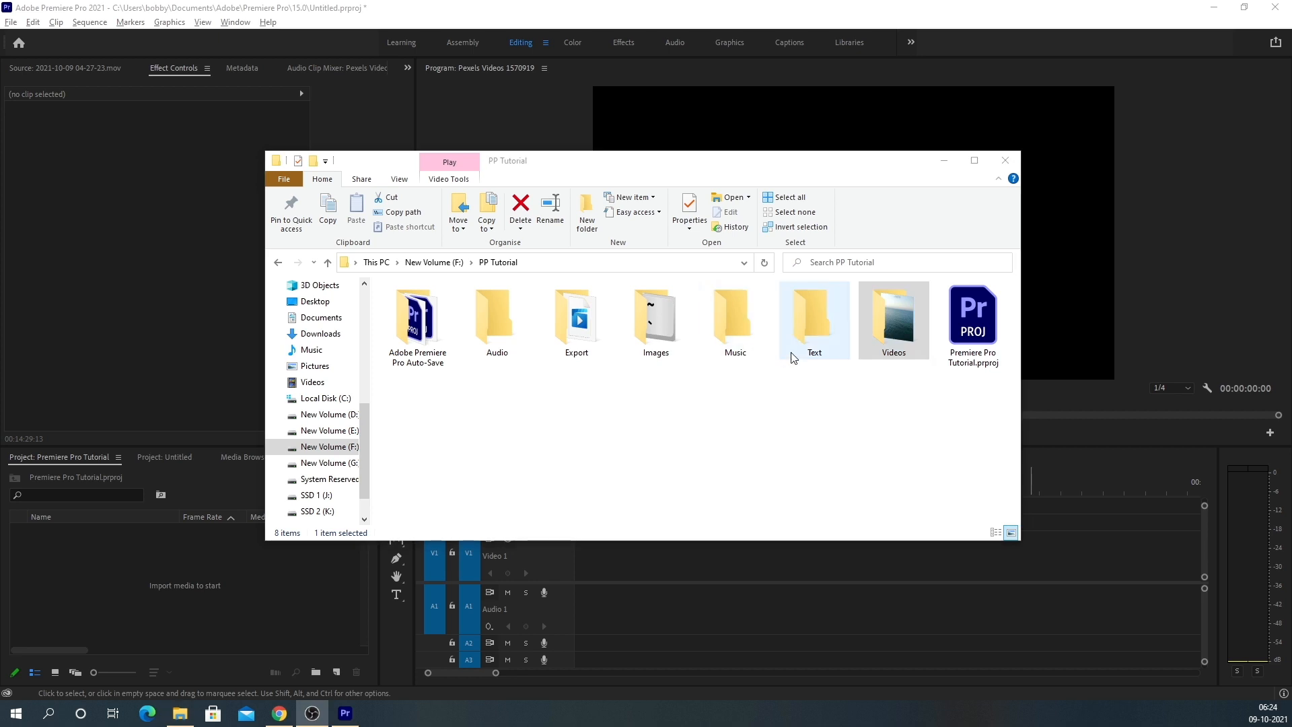
{"action": "left_click", "coordinate": [944, 160]}
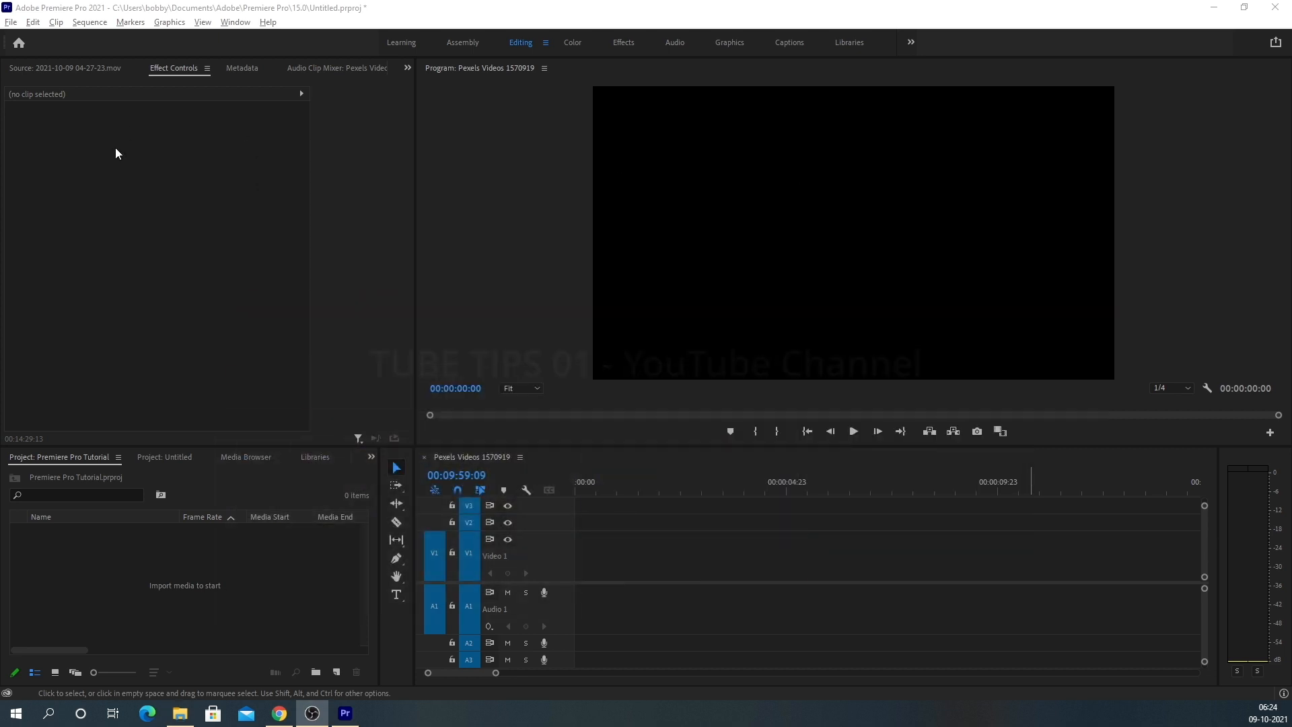
{"action": "left_click", "coordinate": [12, 25]}
{"action": "left_click", "coordinate": [264, 51]}
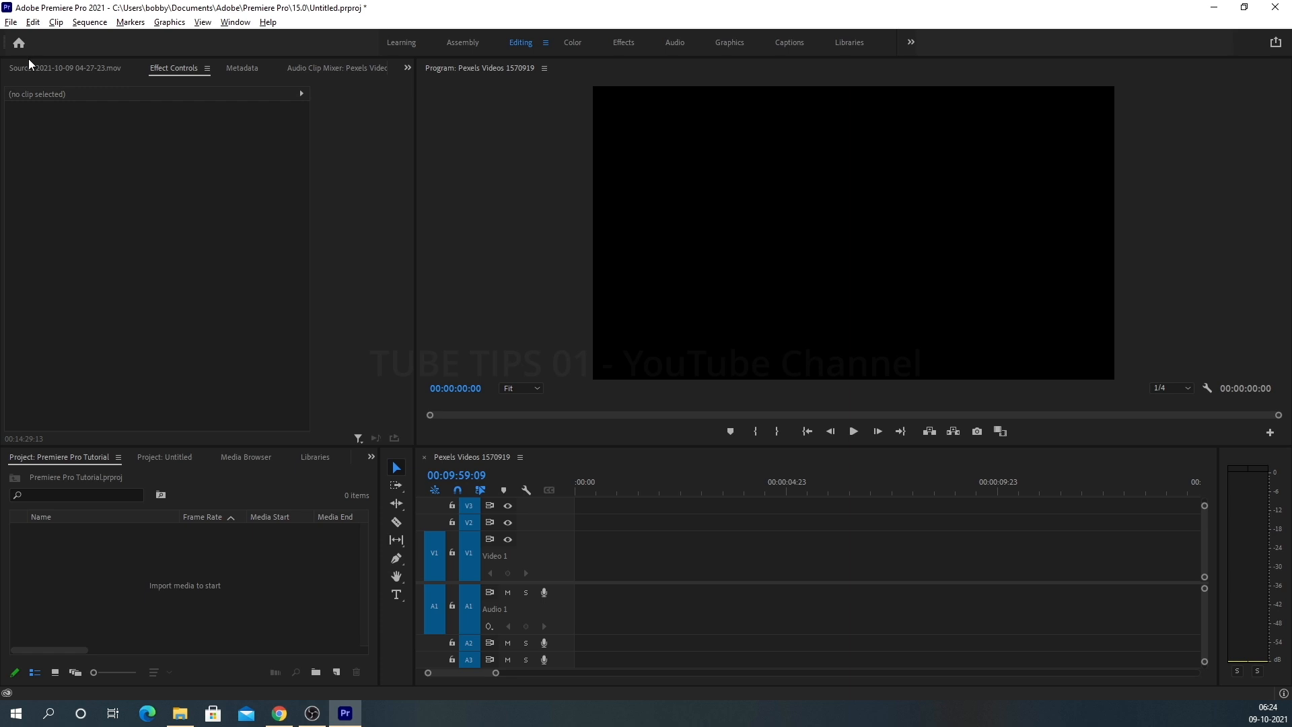
Step: Start a new project from the Home screen and name it ABC
{"action": "left_click", "coordinate": [18, 46]}
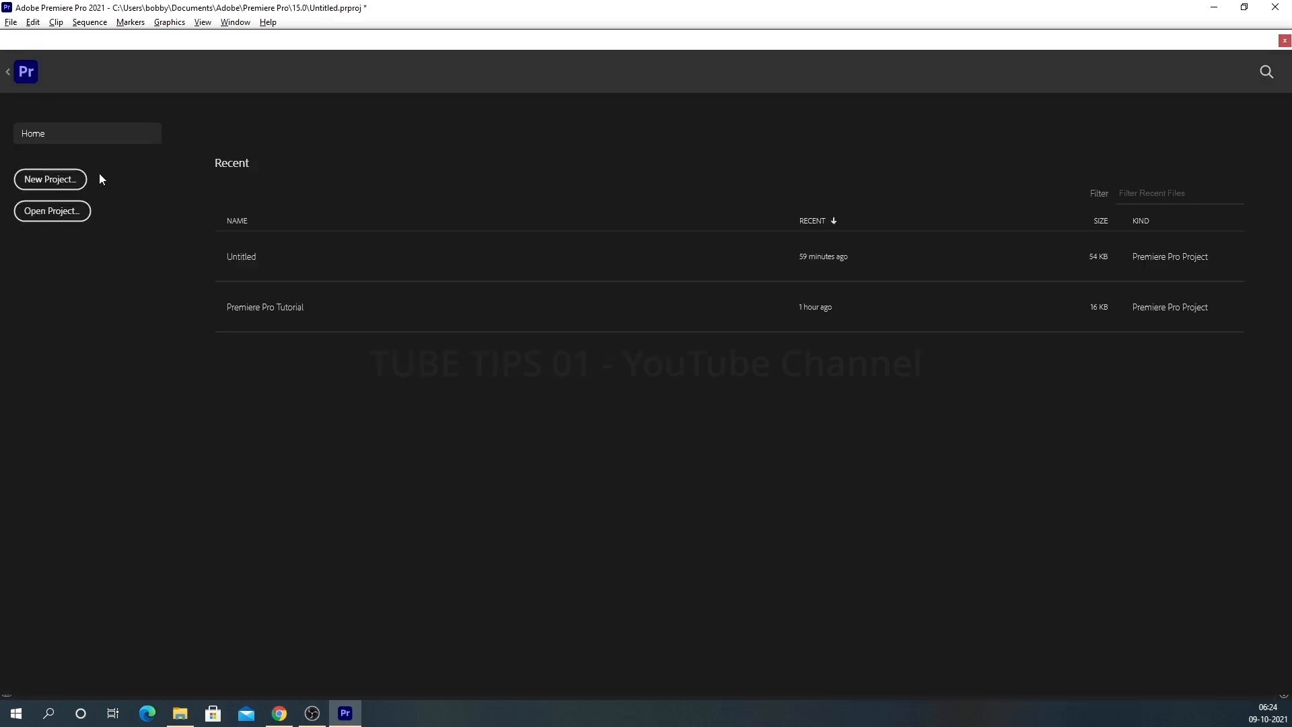
{"action": "left_click", "coordinate": [34, 180]}
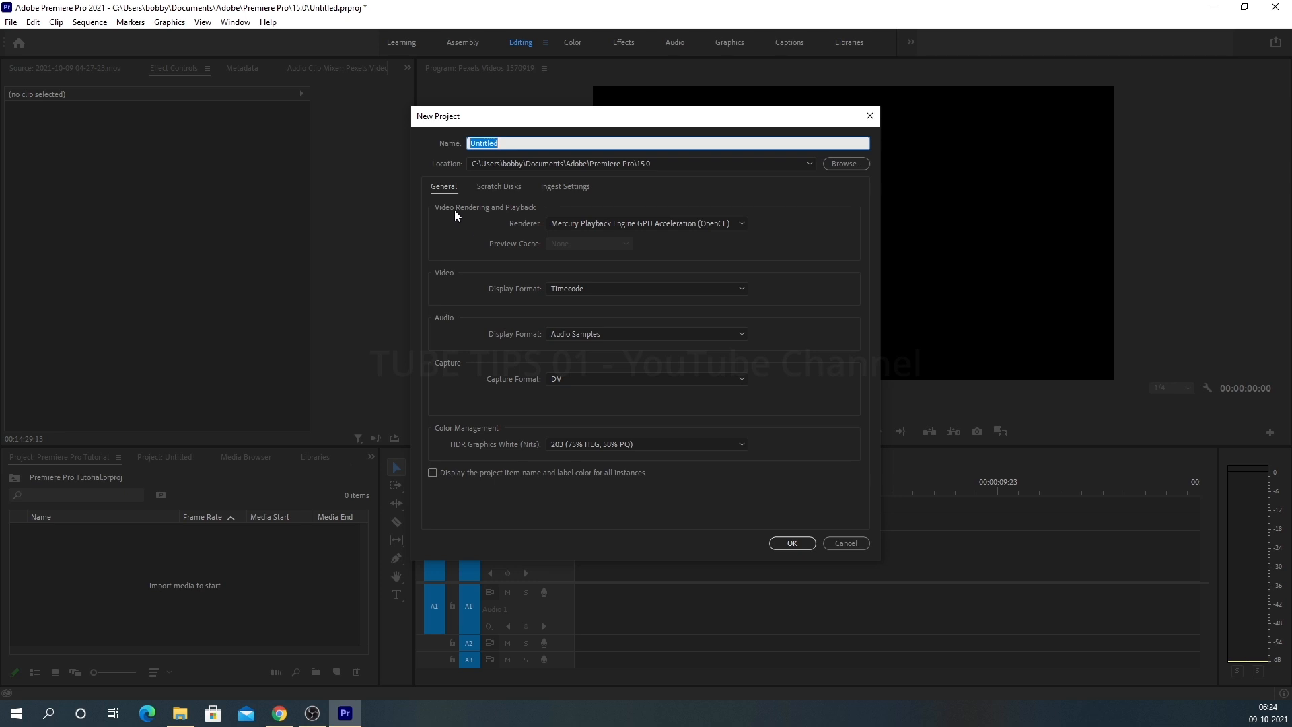
{"action": "left_click", "coordinate": [514, 142]}
{"action": "double_click", "coordinate": [512, 143]}
{"action": "type", "text": "ABC"}
{"action": "left_click", "coordinate": [435, 147]}
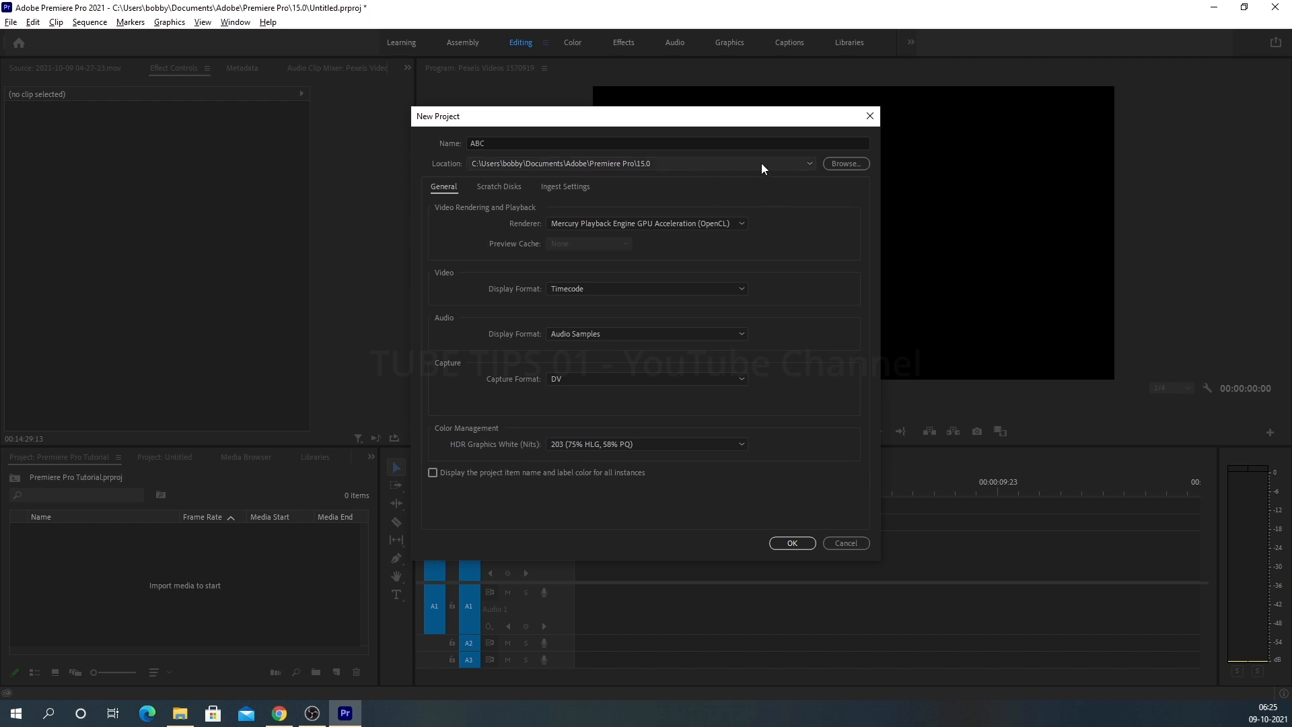
Step: Browse to the New Volume (F:) drive as a possible location for the new project, and cancel the folder selection
{"action": "left_click", "coordinate": [556, 164]}
{"action": "left_click", "coordinate": [843, 189]}
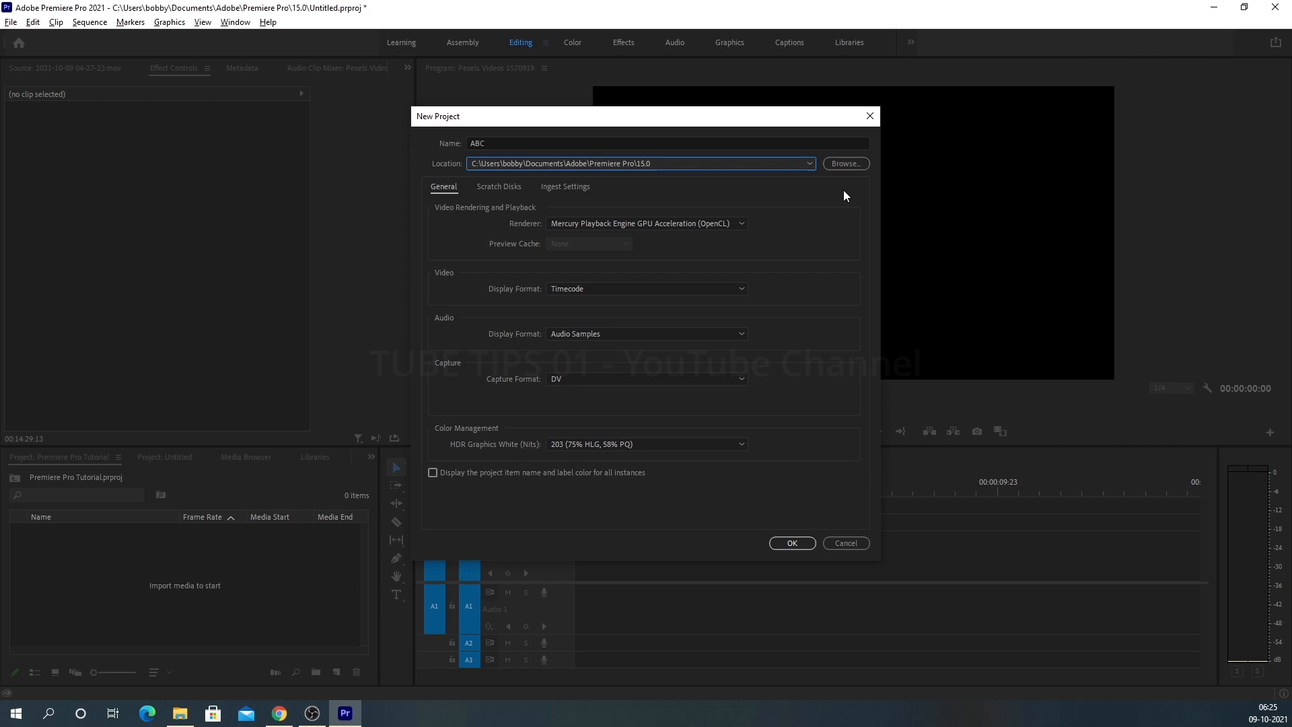
{"action": "left_click", "coordinate": [844, 165]}
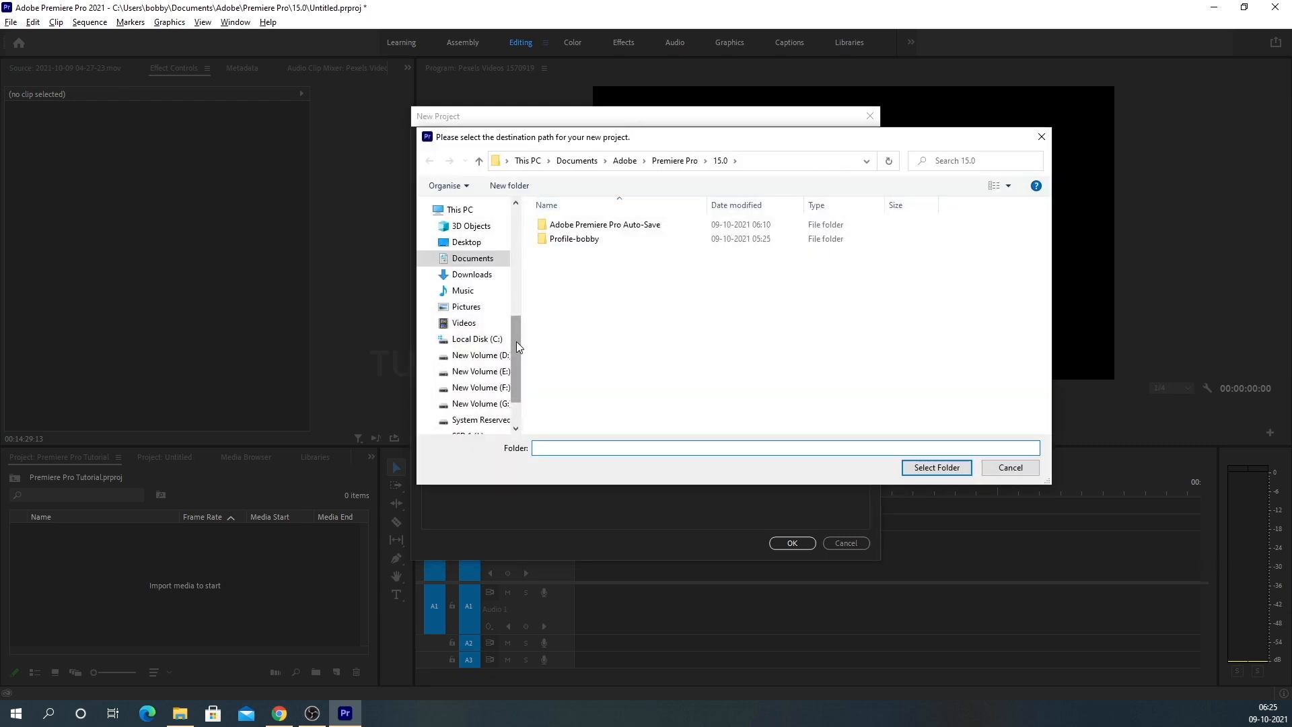
{"action": "left_click_drag", "start_coordinate": [516, 341], "coordinate": [515, 364]}
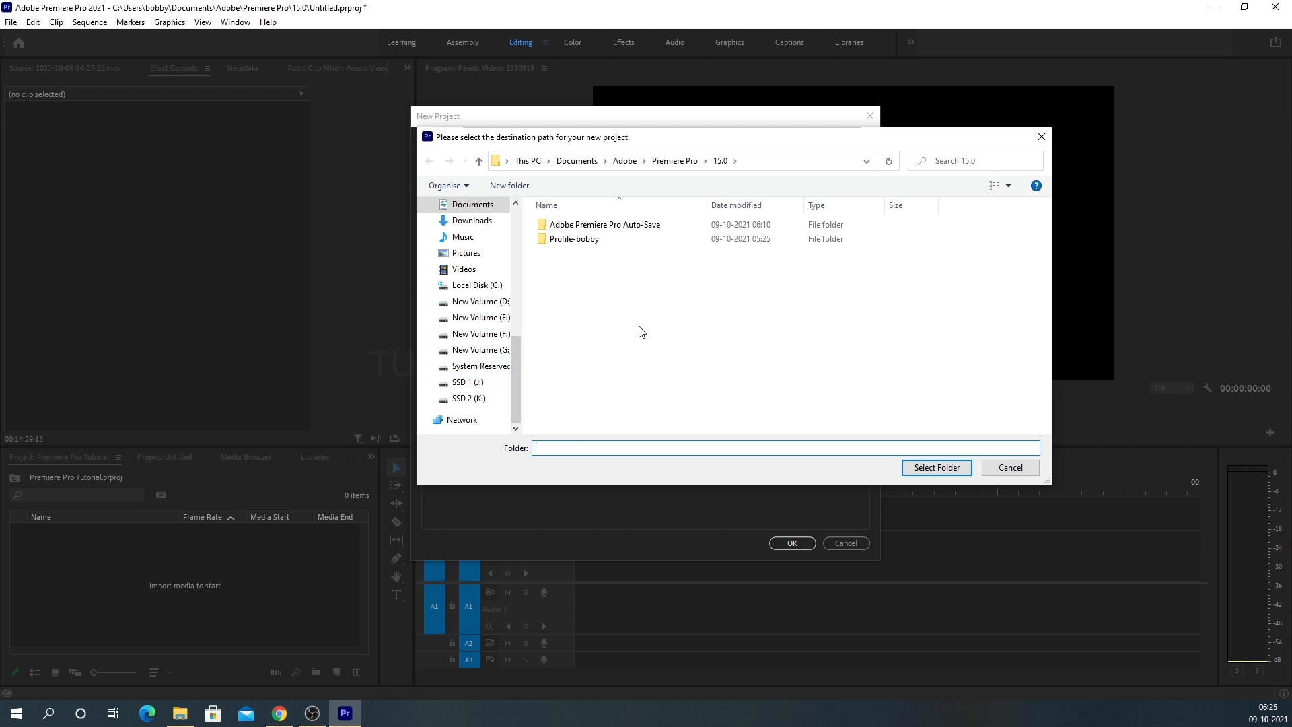
{"action": "left_click", "coordinate": [491, 334]}
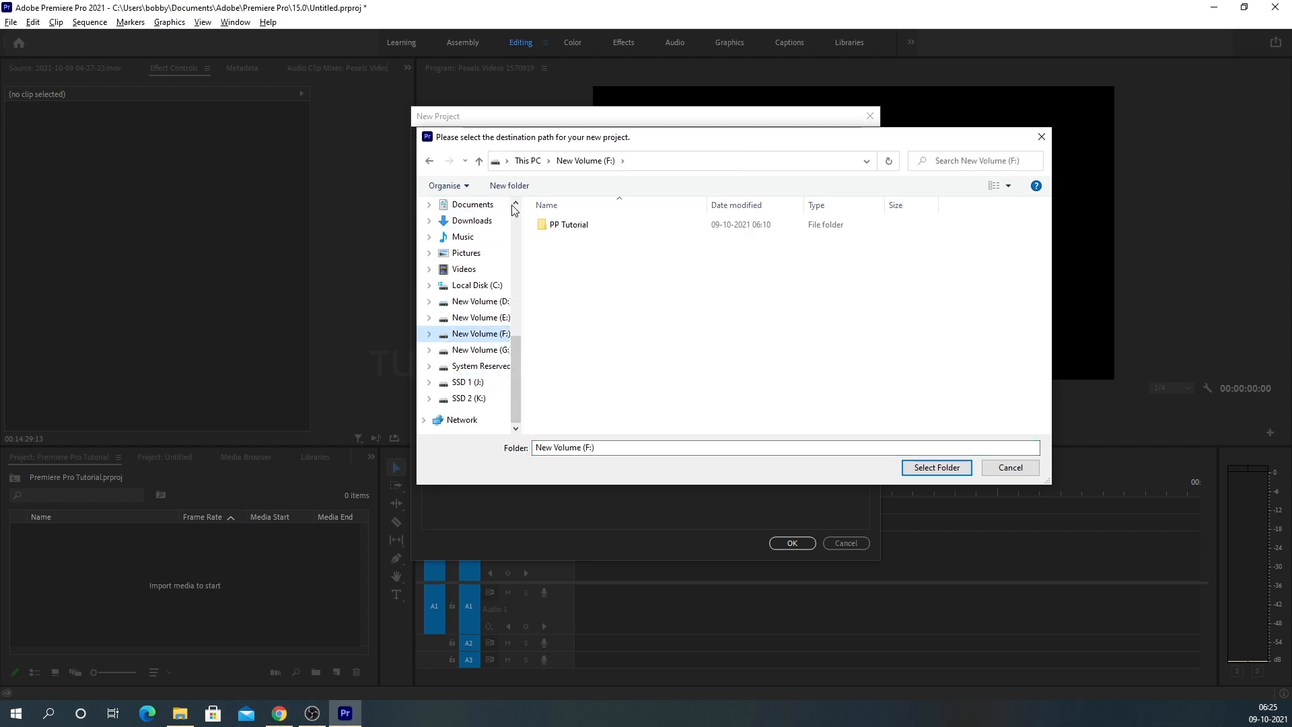
{"action": "left_click", "coordinate": [1010, 467]}
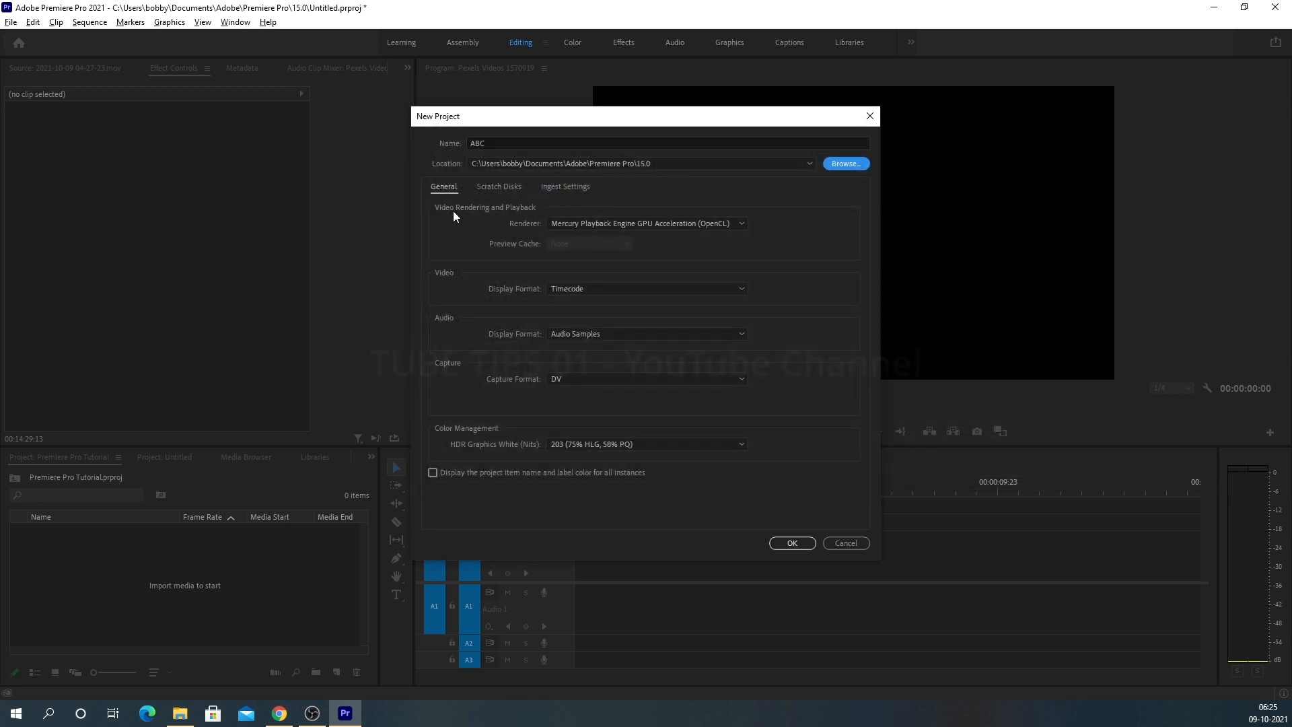
Step: Examine the available options for the renderer and for the video and audio display formats
{"action": "left_click", "coordinate": [742, 224]}
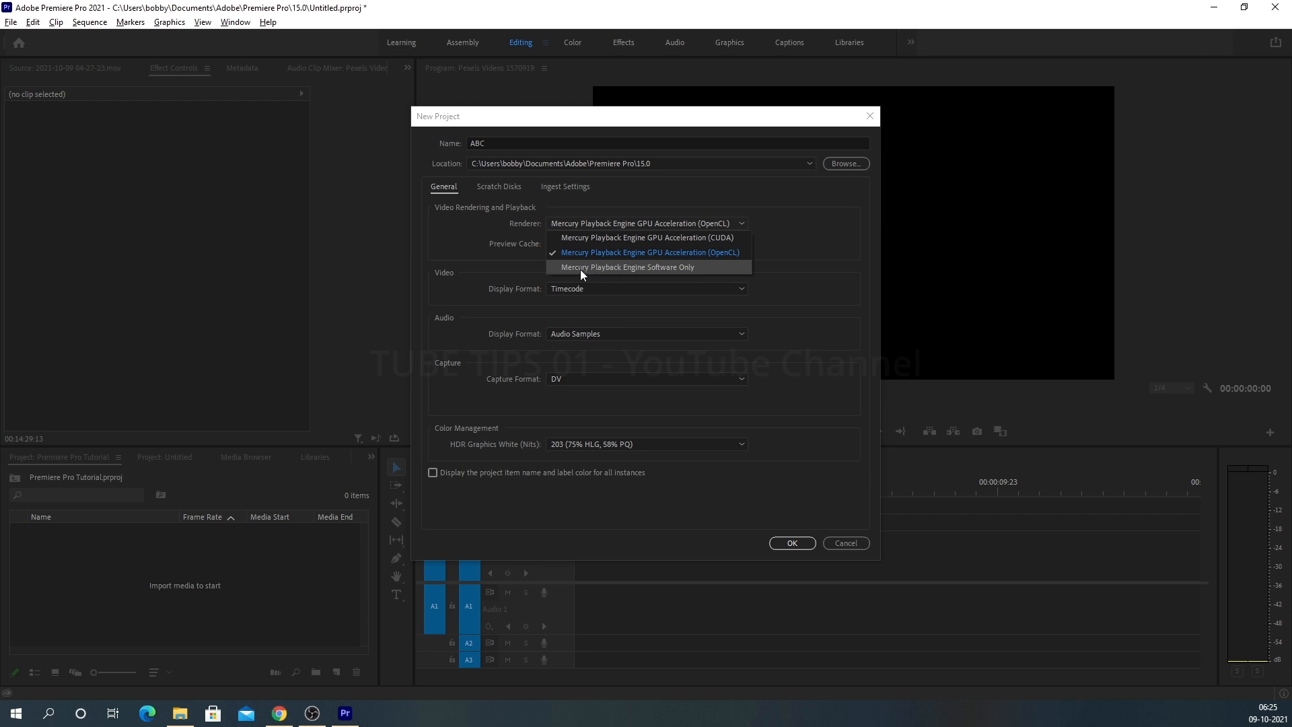
{"action": "left_click", "coordinate": [780, 254]}
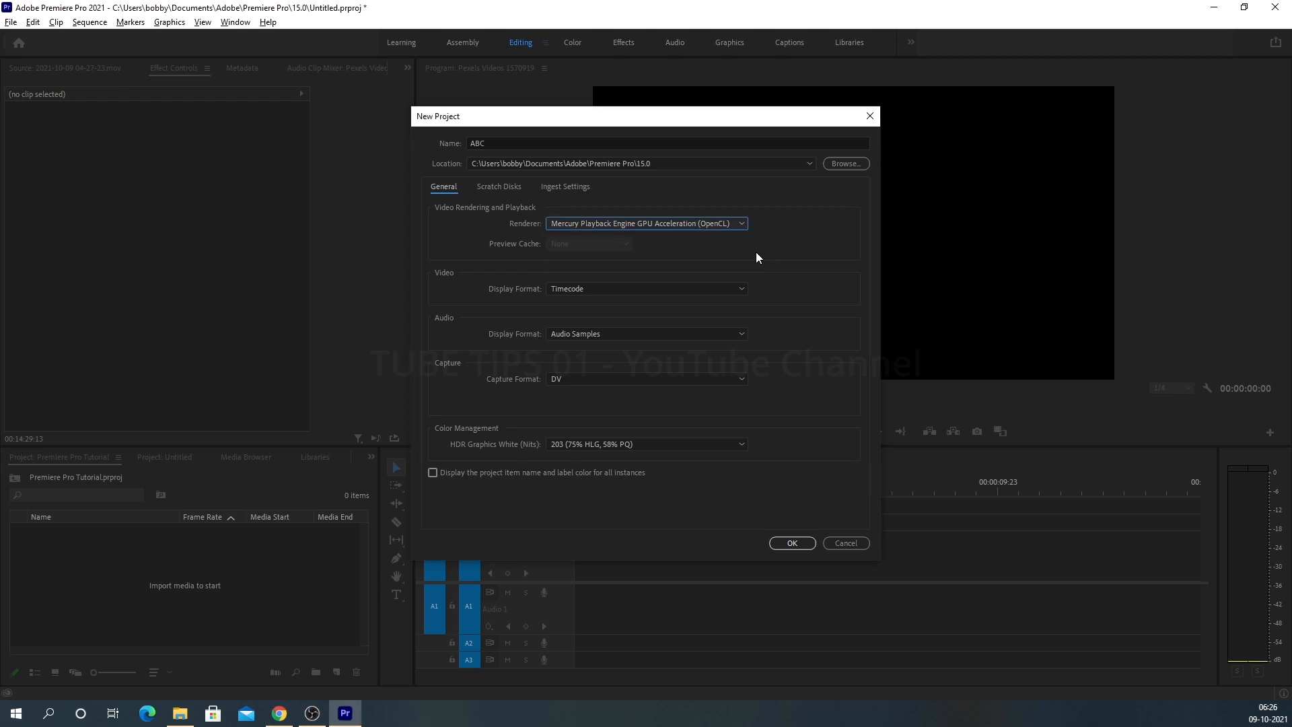
{"action": "left_click", "coordinate": [640, 289]}
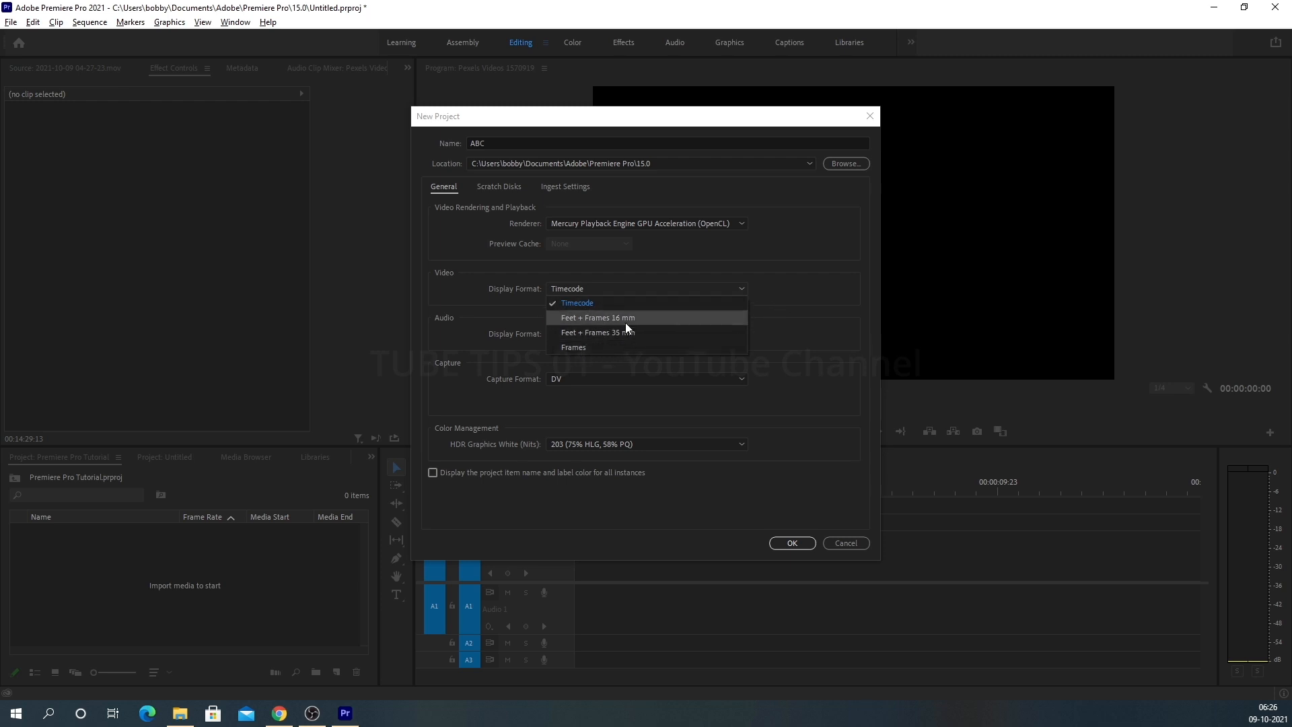
{"action": "left_click", "coordinate": [818, 288]}
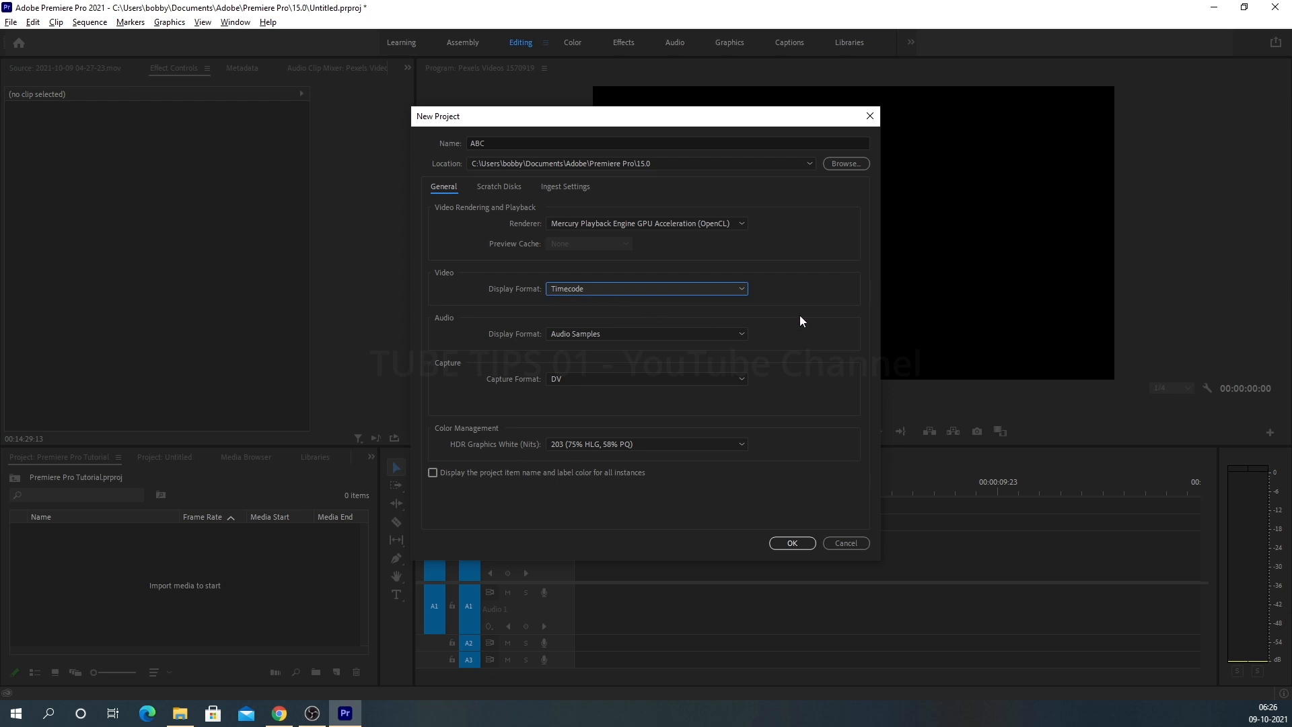
{"action": "left_click", "coordinate": [626, 334]}
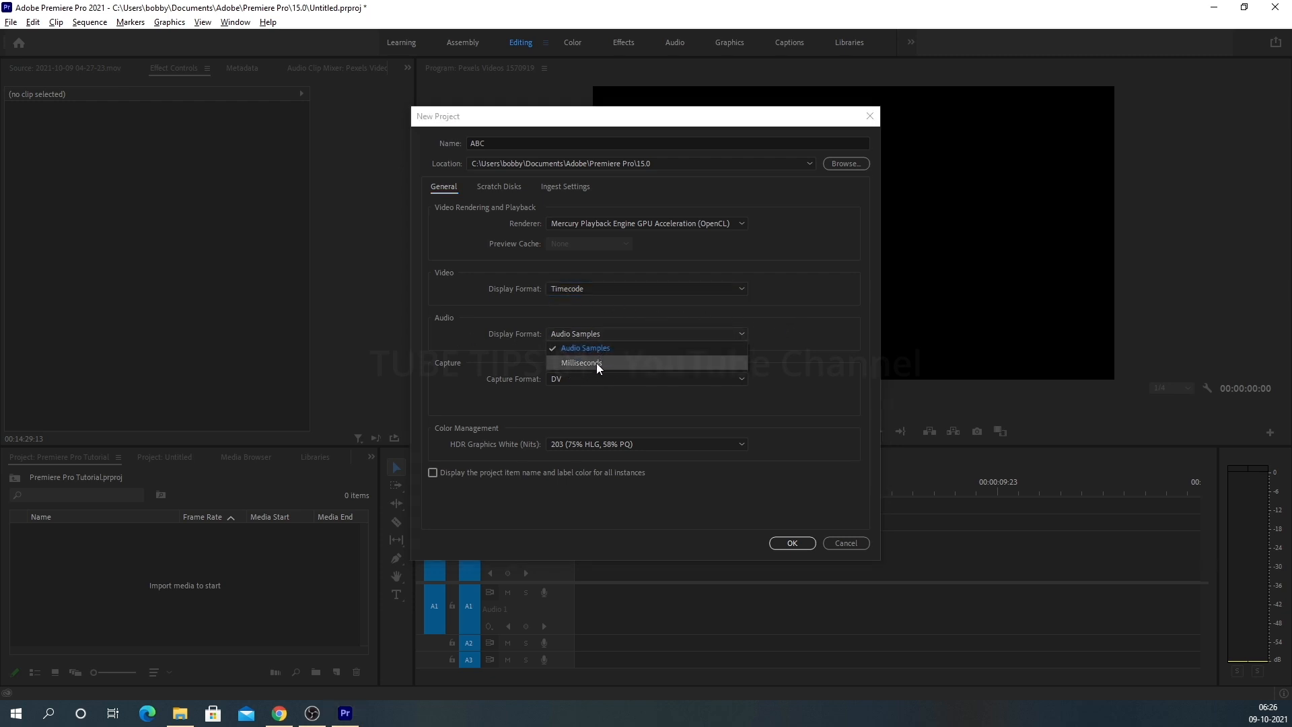
{"action": "left_click", "coordinate": [772, 347]}
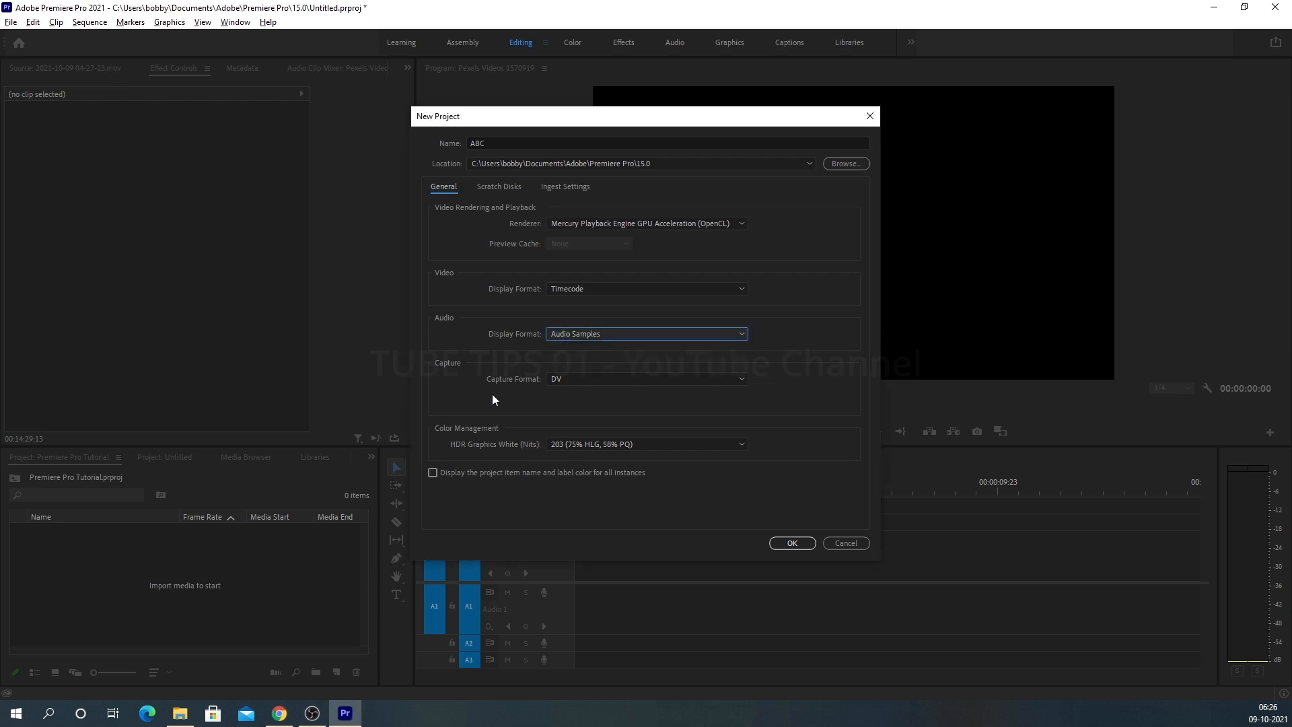
Step: Set the new project's capture format to HDV and HDR Graphics White to 300 (81% HLG, 62% PQ)
{"action": "left_click", "coordinate": [583, 379]}
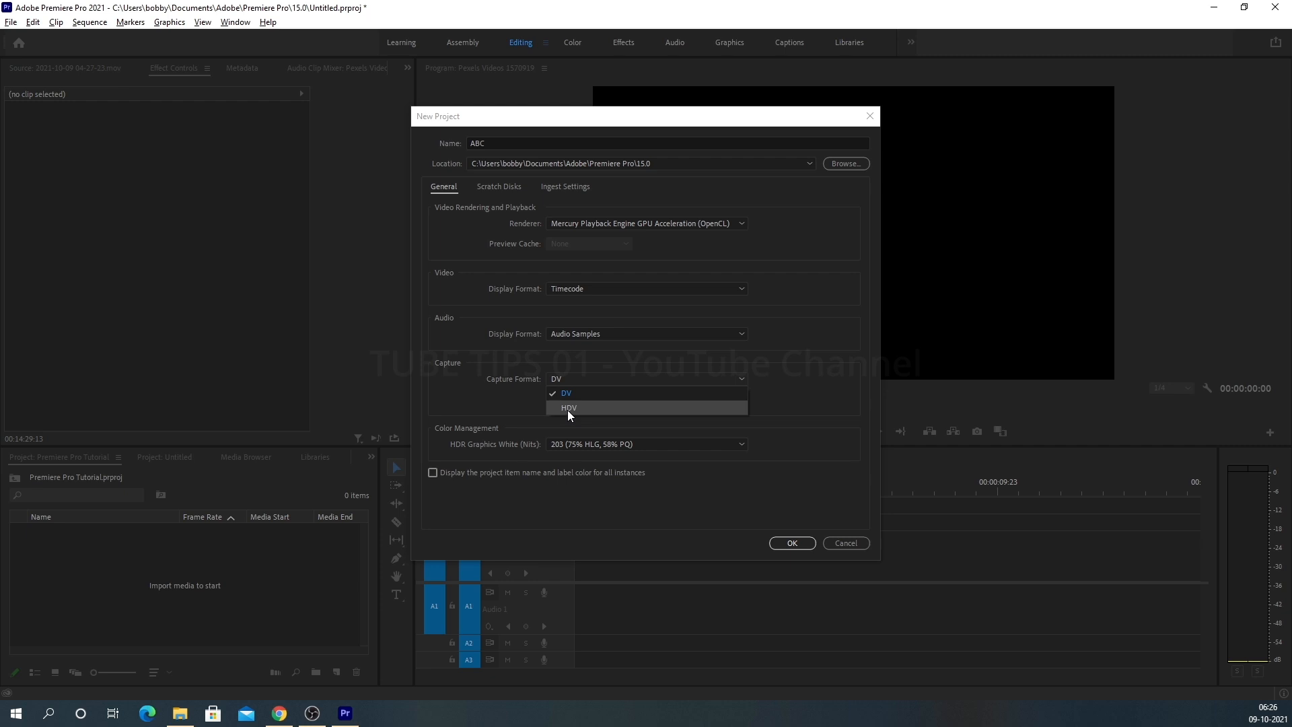
{"action": "left_click", "coordinate": [567, 409]}
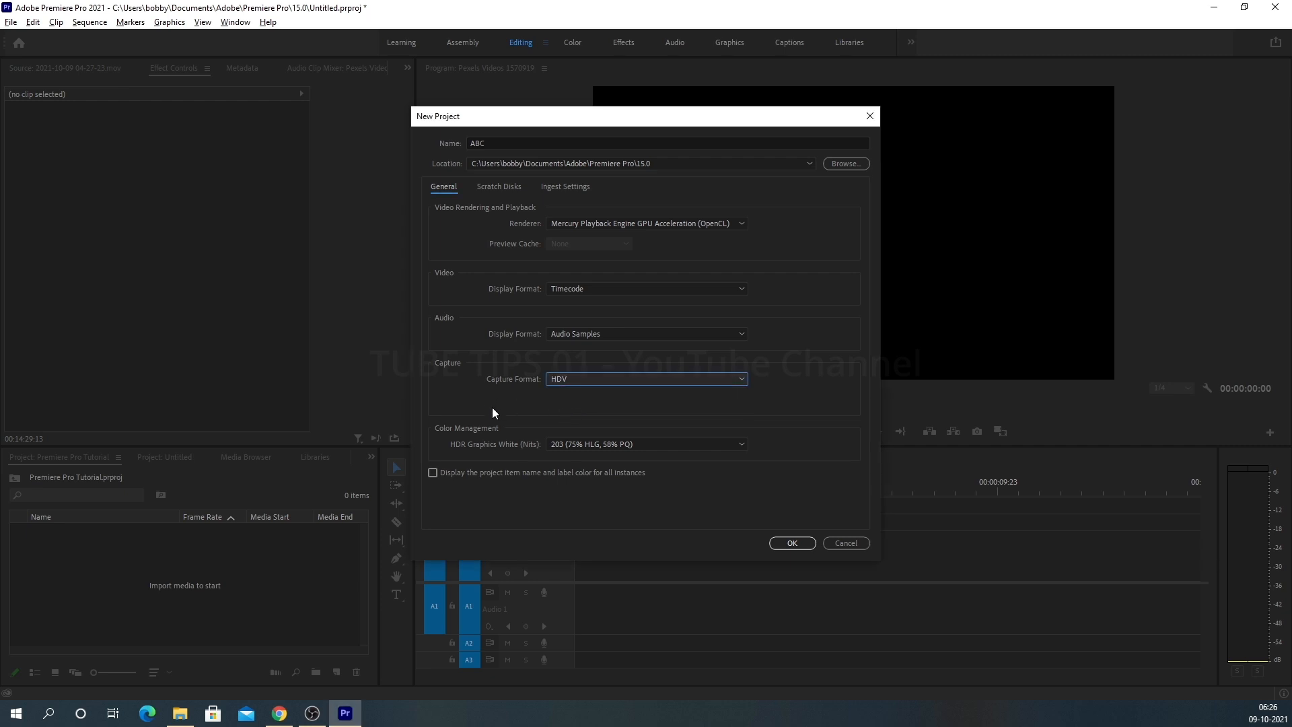
{"action": "left_click", "coordinate": [680, 443]}
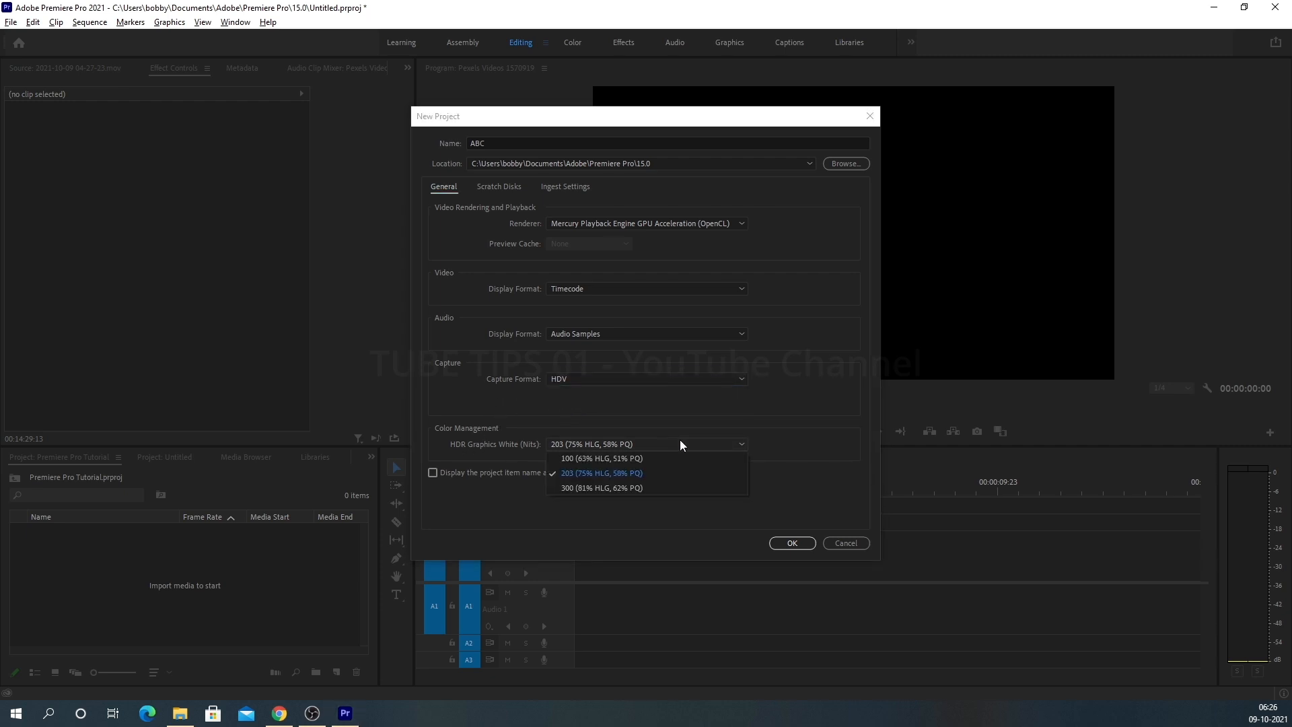
{"action": "left_click", "coordinate": [572, 486]}
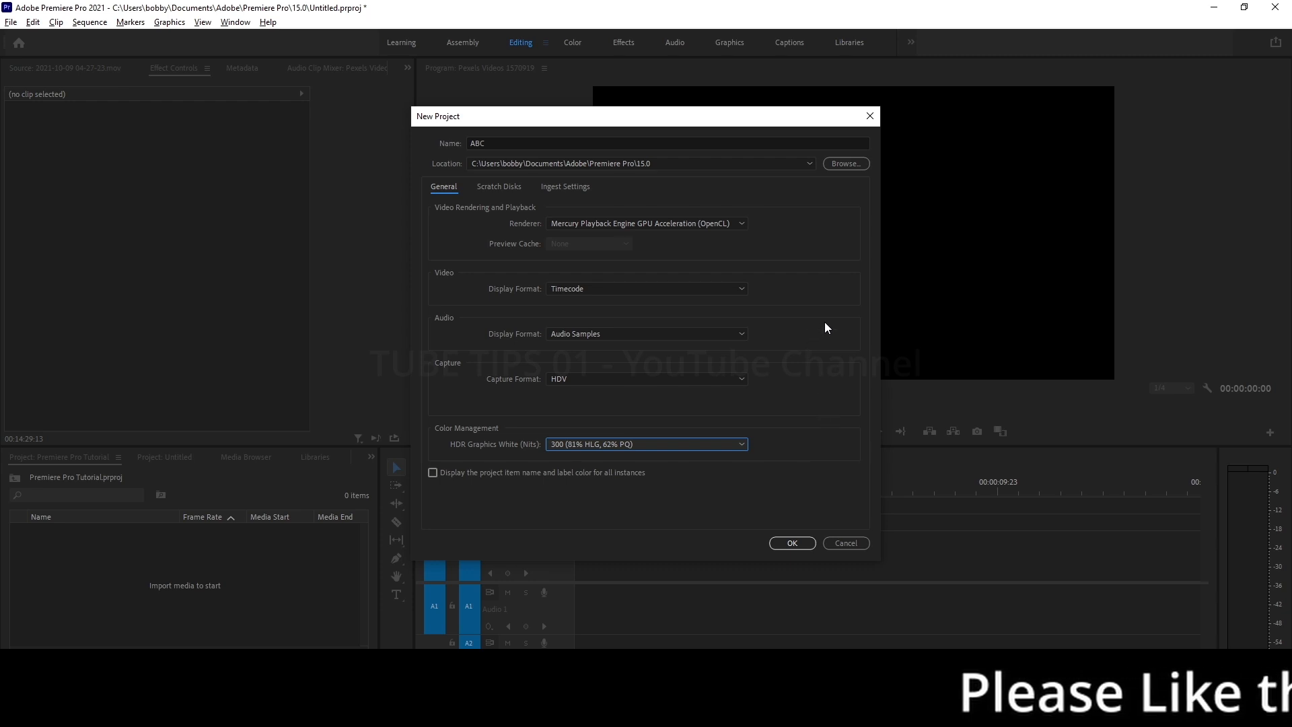
Step: Review the scratch disk locations, cancel the new project and go back to editing through the recent Premiere Pro Tutorial project
{"action": "left_click", "coordinate": [493, 188]}
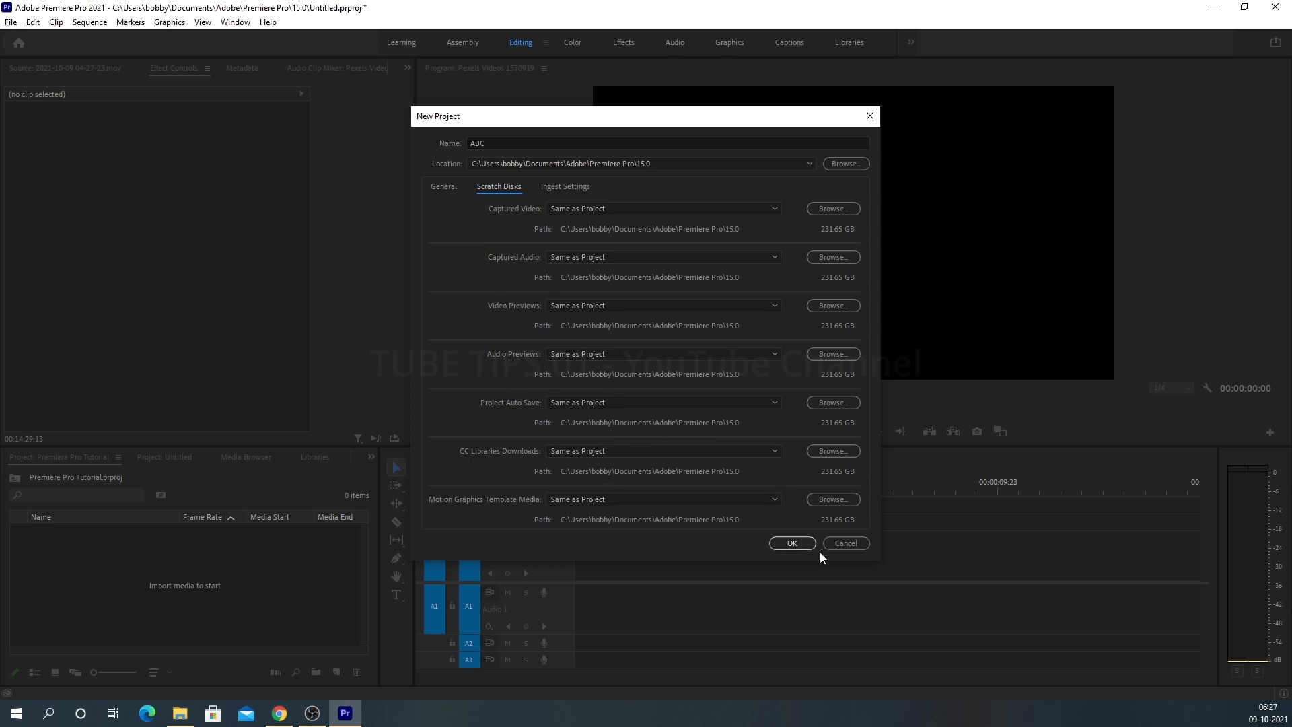
{"action": "left_click", "coordinate": [846, 543]}
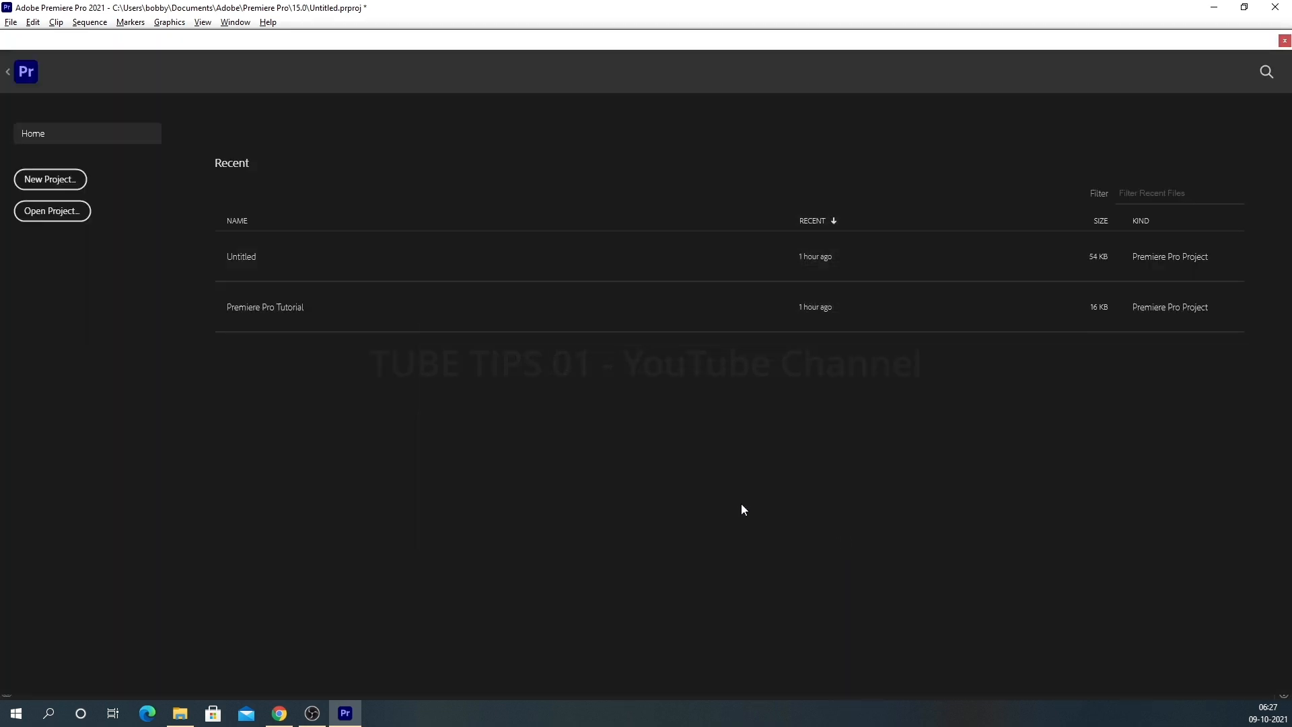
{"action": "left_click", "coordinate": [366, 305]}
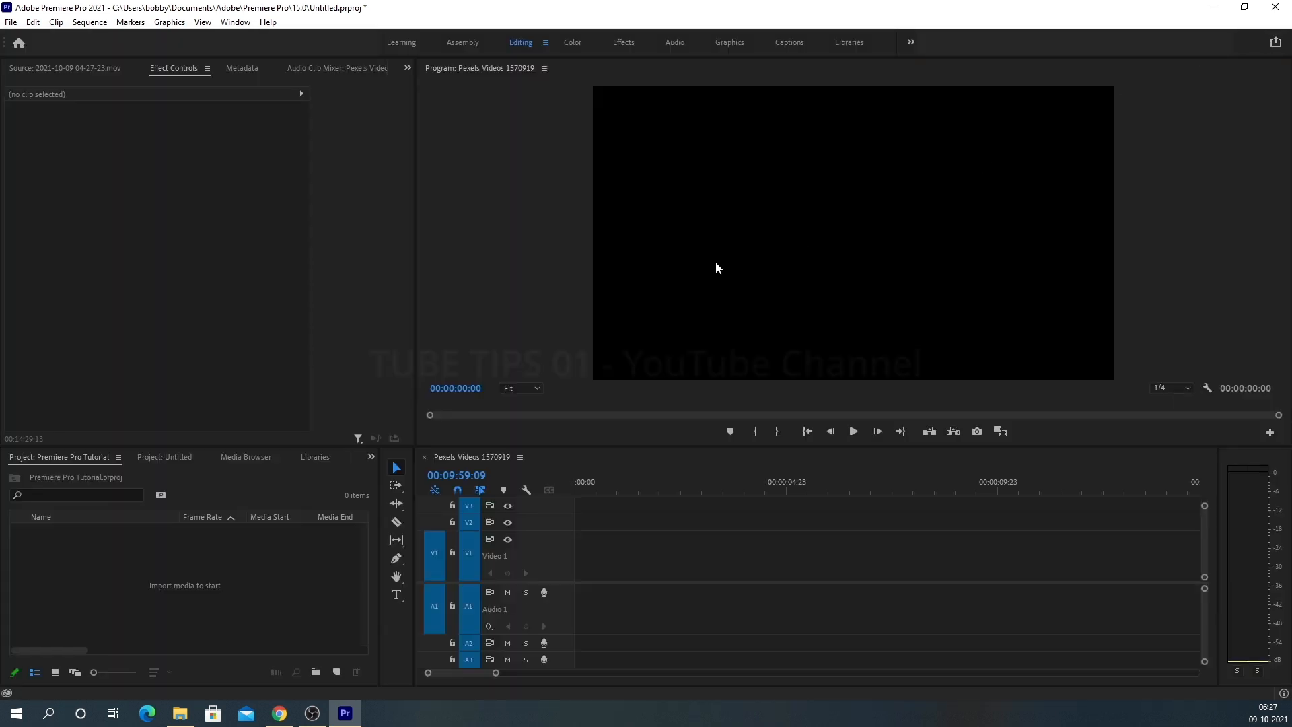
{"action": "left_click", "coordinate": [436, 317]}
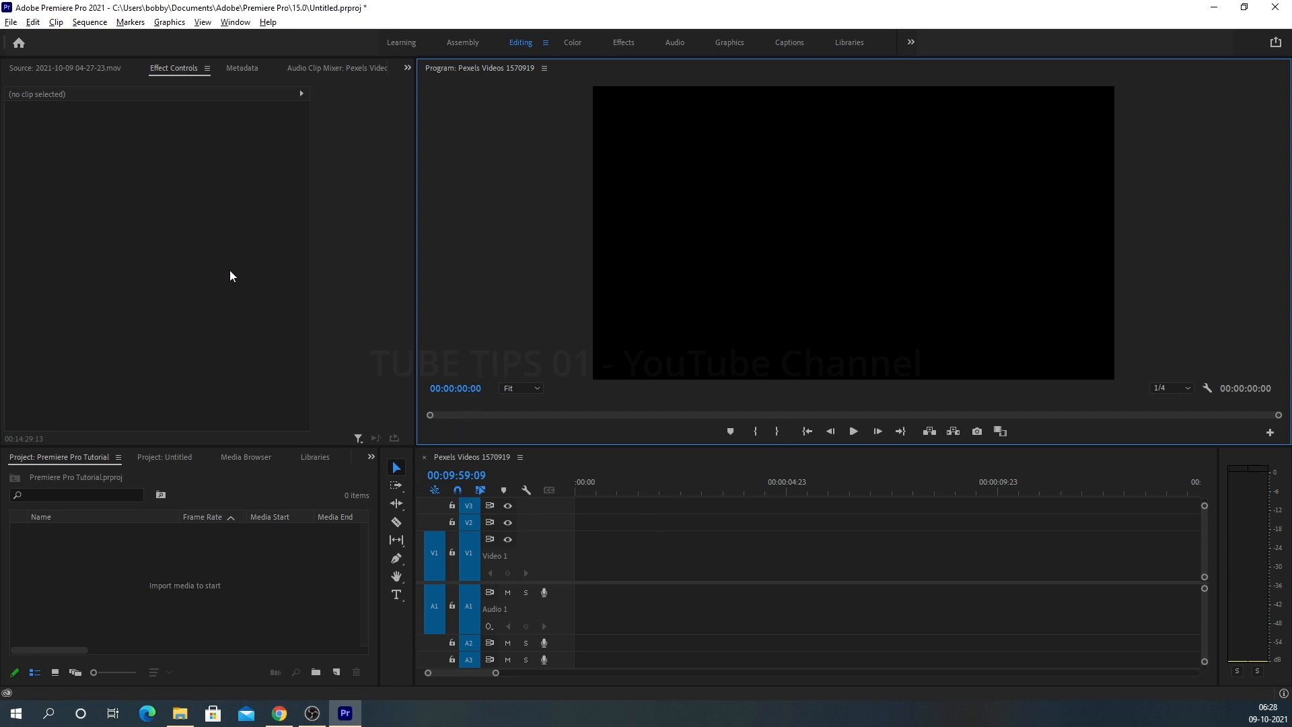
Step: In the open project's general settings, set HDR Graphics White to 300 (81% HLG, 62% PQ) and apply it
{"action": "left_click", "coordinate": [11, 22]}
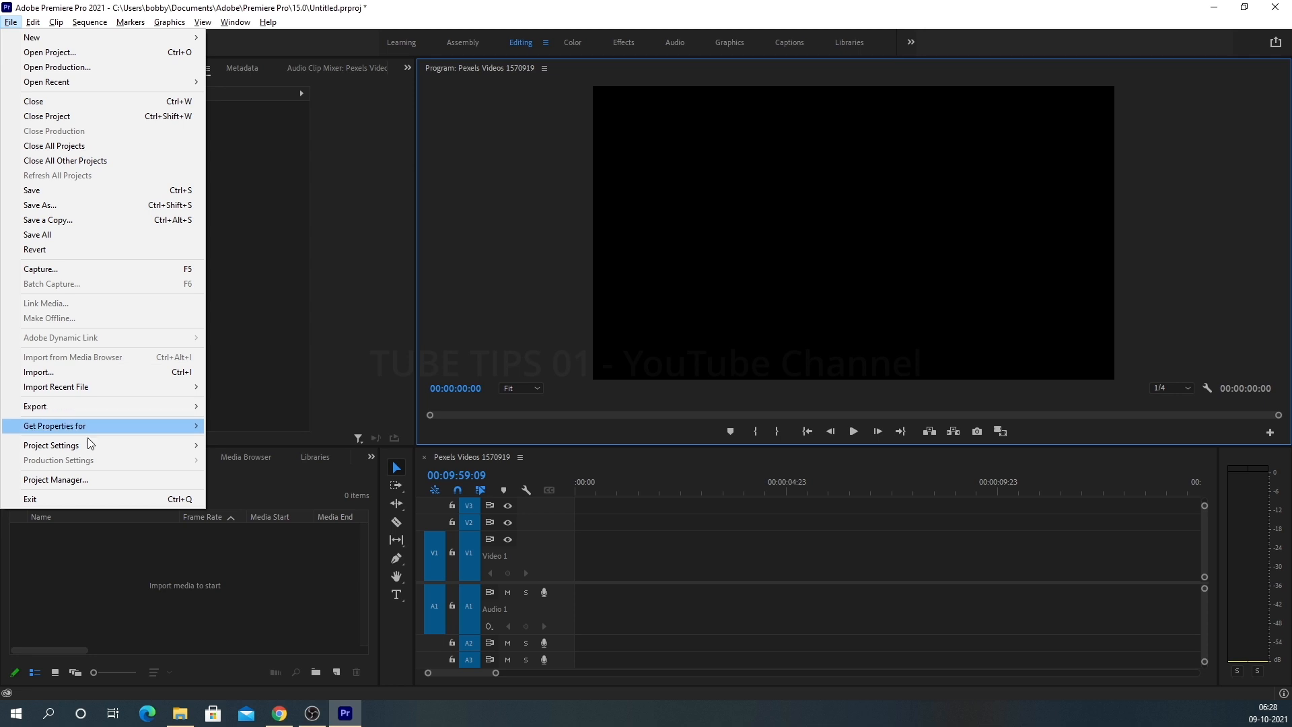
{"action": "mouse_move", "coordinate": [101, 446]}
{"action": "left_click", "coordinate": [238, 447]}
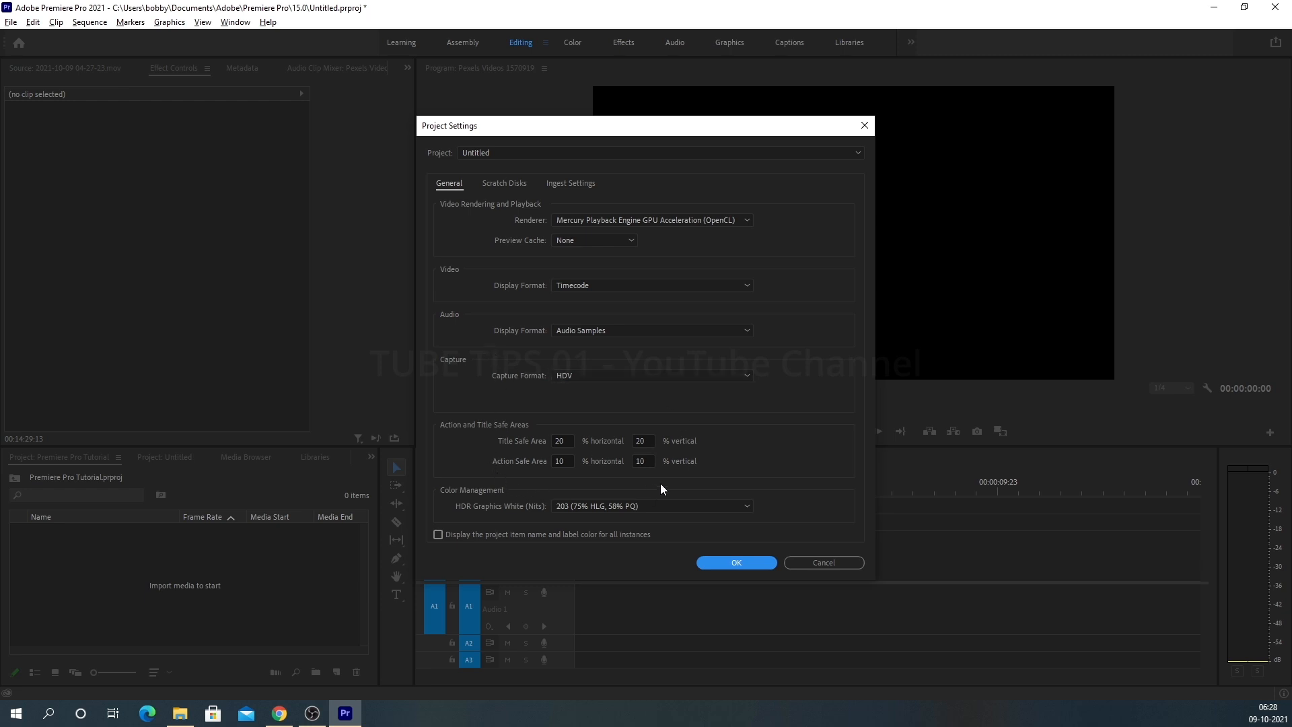
{"action": "left_click", "coordinate": [668, 506]}
{"action": "left_click", "coordinate": [627, 547]}
{"action": "left_click", "coordinate": [735, 563]}
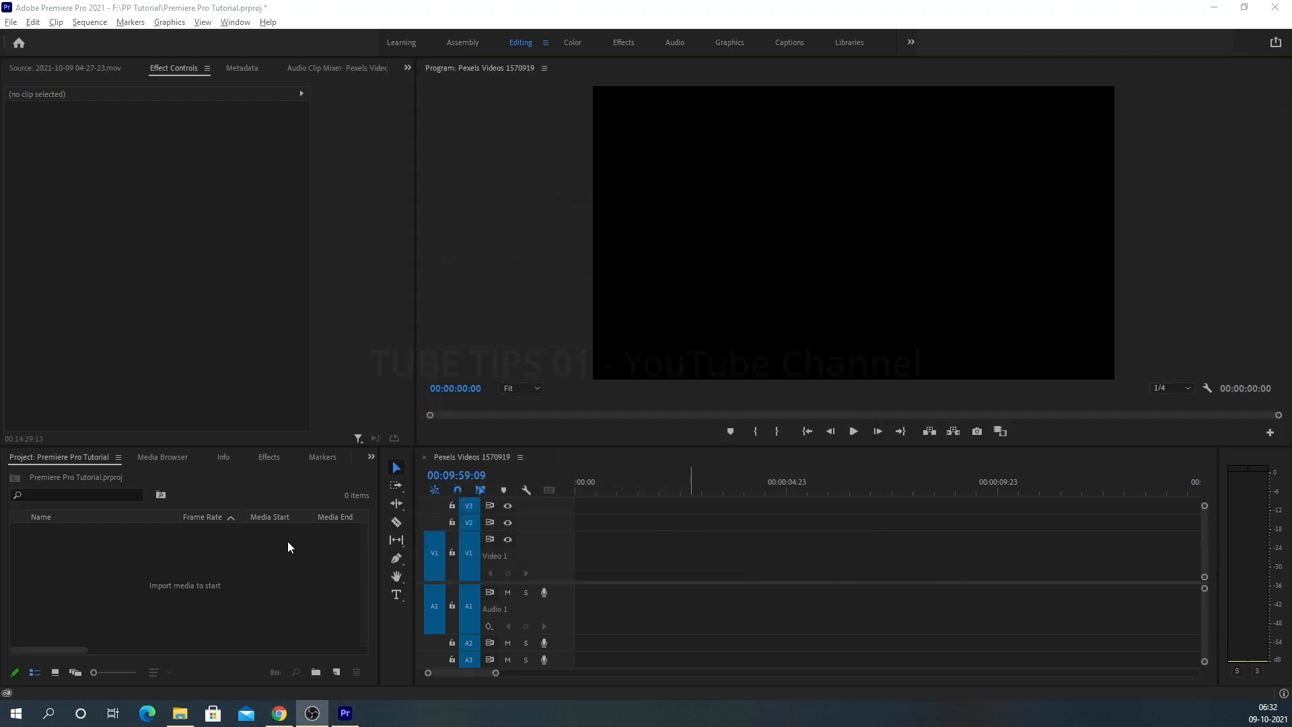
Step: Bring up the PP Tutorial folder window and move it clear of the Project panel
{"action": "left_click", "coordinate": [286, 546]}
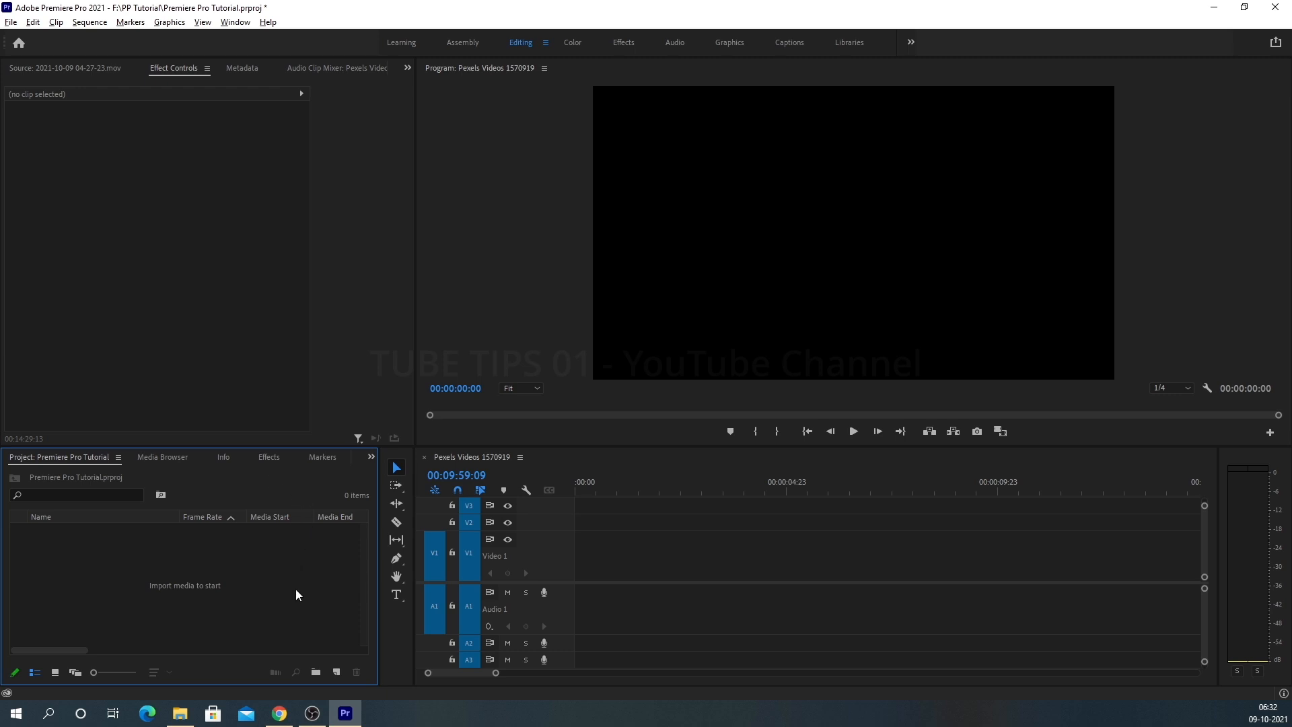
{"action": "left_click", "coordinate": [180, 713]}
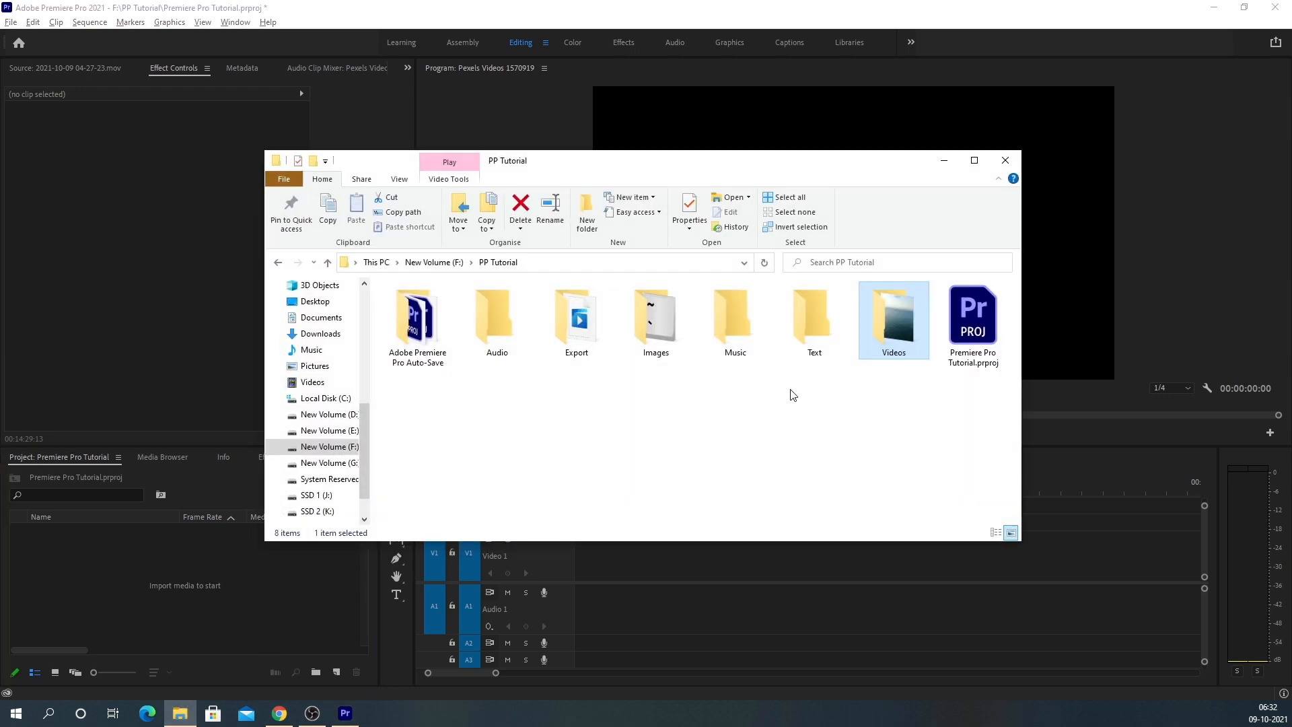
{"action": "left_click_drag", "start_coordinate": [612, 164], "coordinate": [797, 147]}
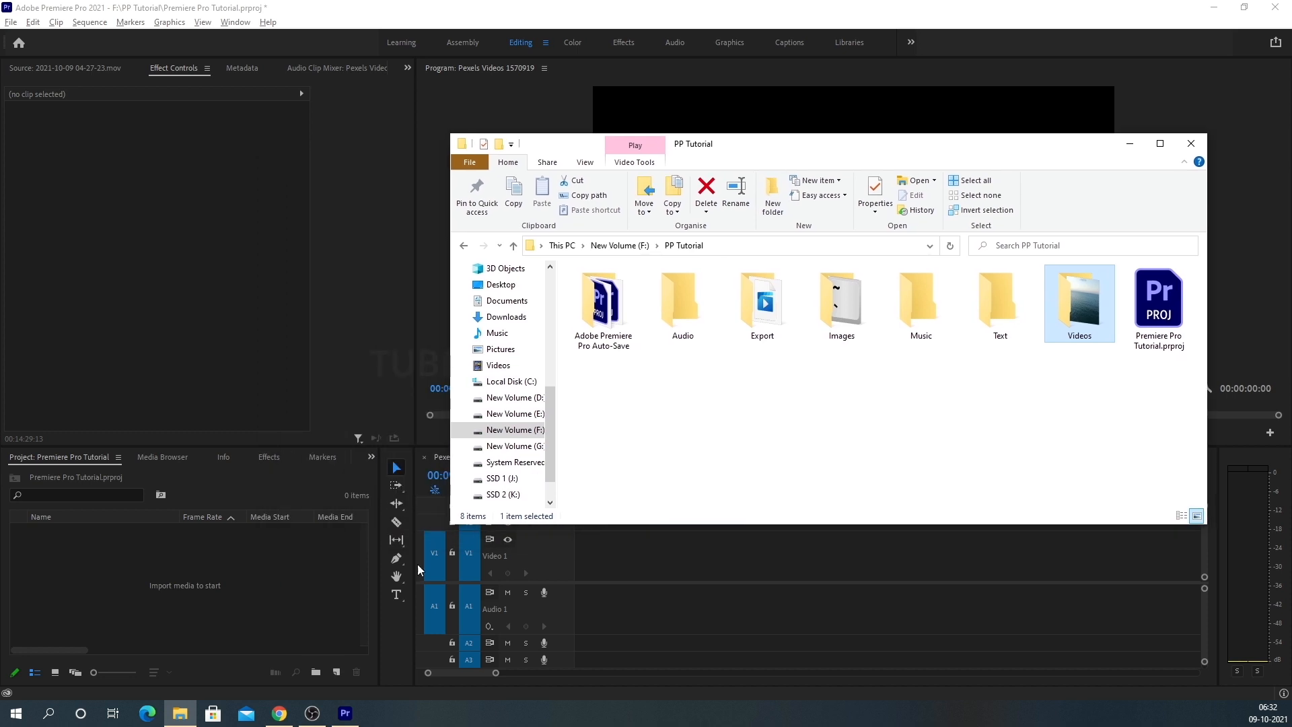
{"action": "left_click", "coordinate": [285, 588]}
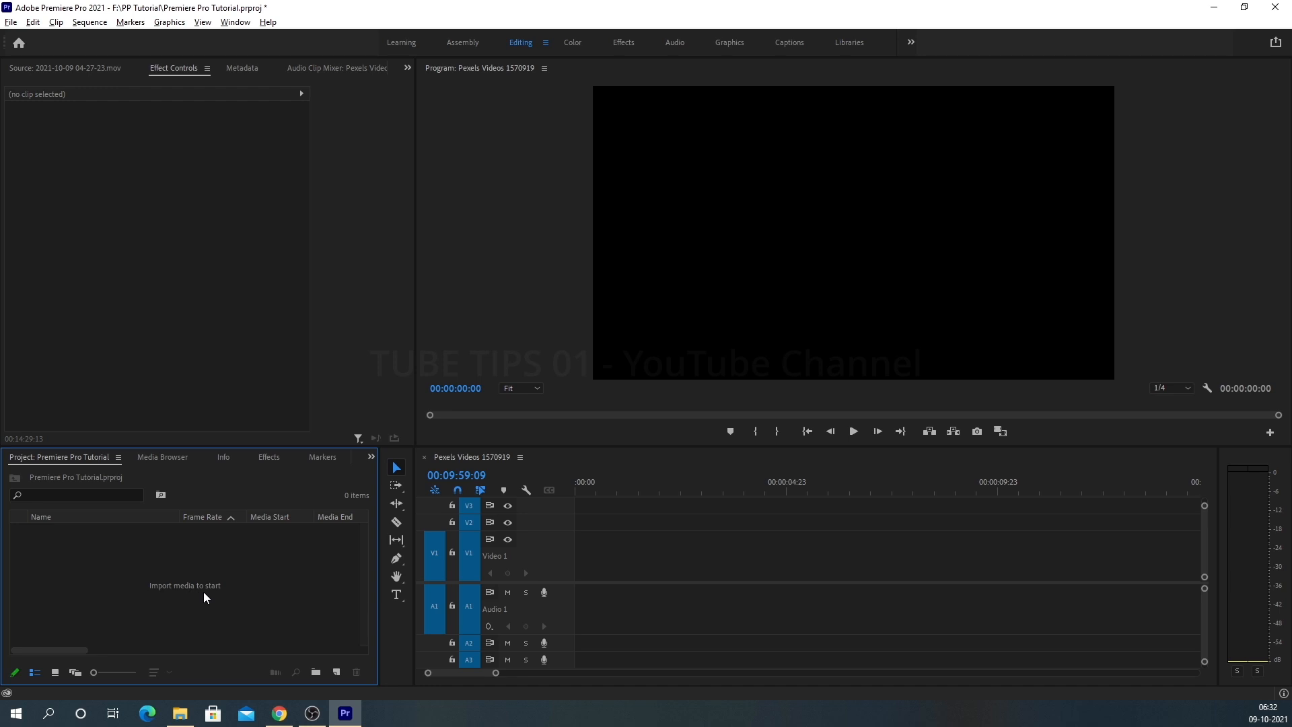
{"action": "left_click", "coordinate": [179, 712]}
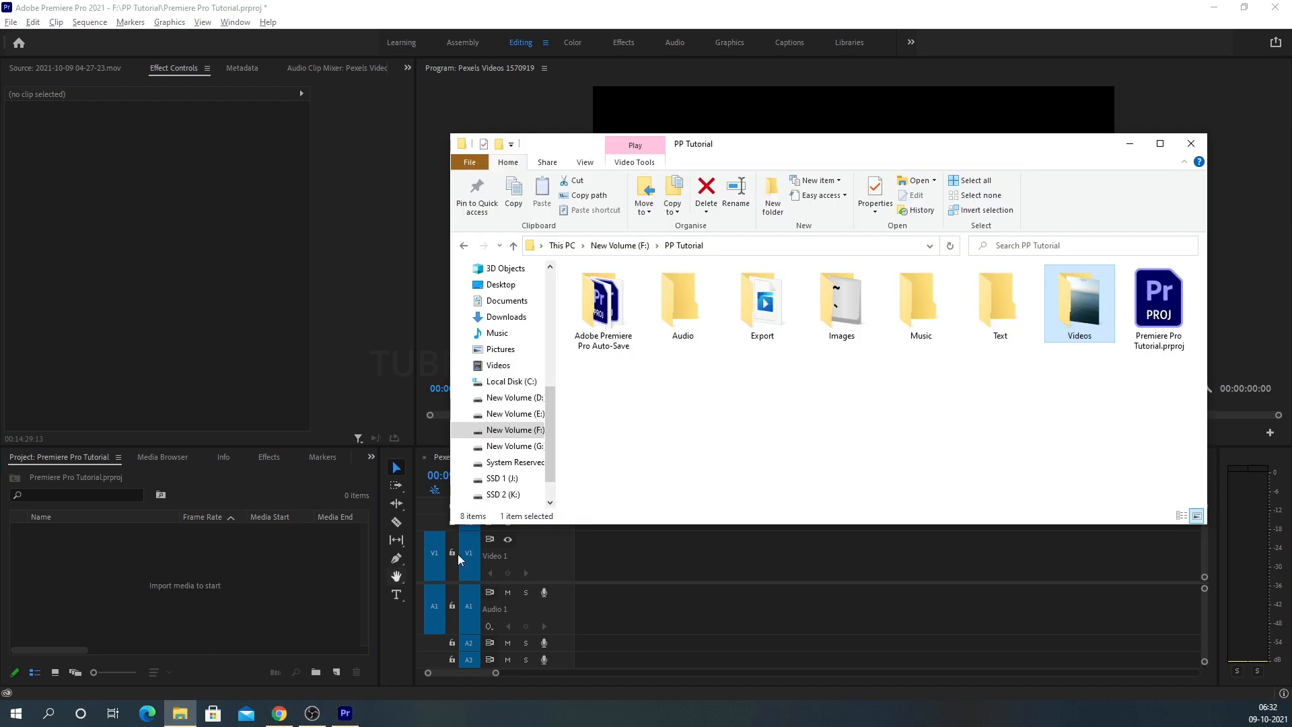
Step: Import Pexels Videos 1570919.mp4 from the Videos folder into the Premiere Pro Tutorial project
{"action": "double_click", "coordinate": [1079, 302]}
{"action": "left_click_drag", "start_coordinate": [673, 389], "coordinate": [453, 564]}
{"action": "left_click_drag", "start_coordinate": [252, 588], "coordinate": [142, 563]}
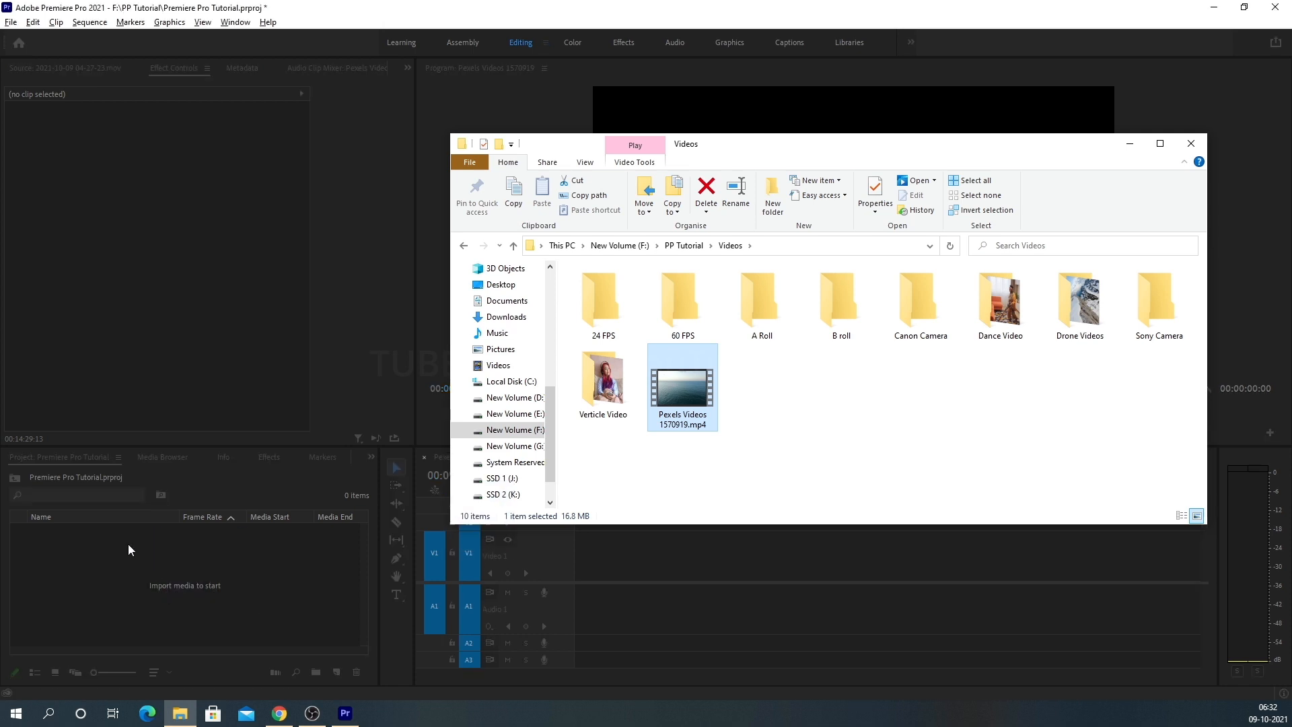
{"action": "left_click_drag", "start_coordinate": [81, 483], "coordinate": [50, 488]}
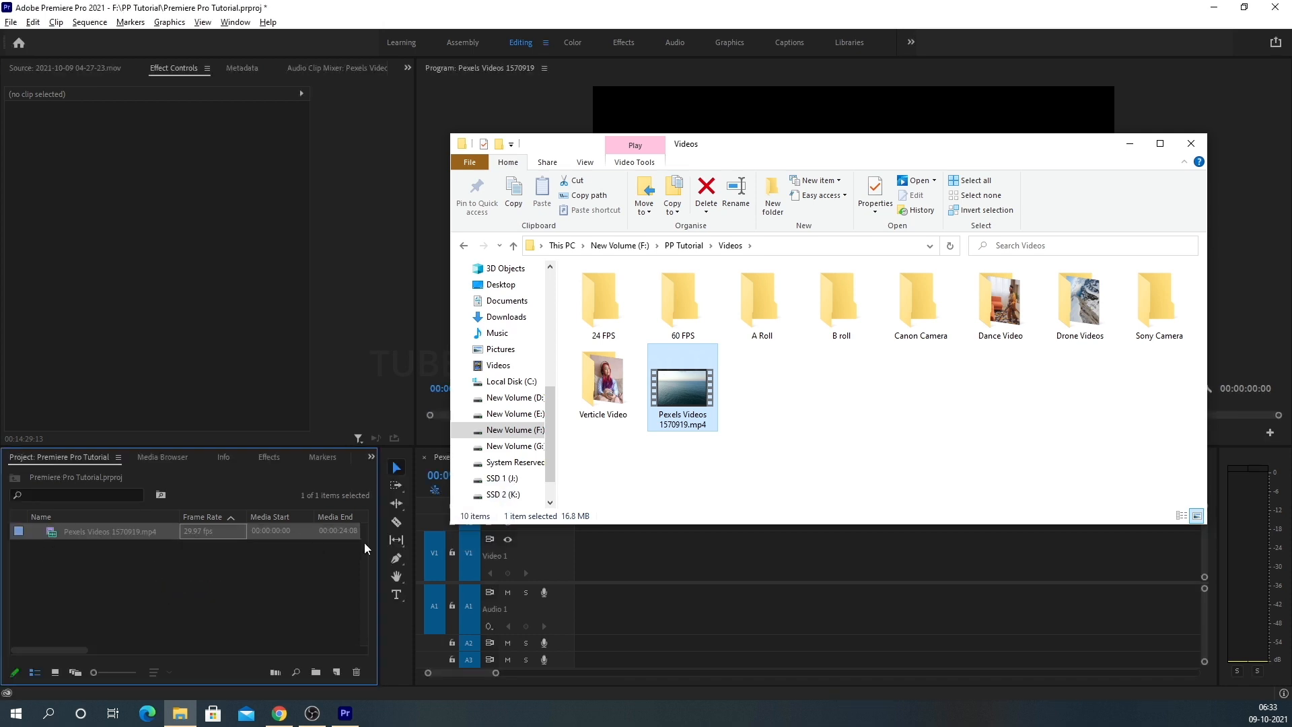
{"action": "left_click_drag", "start_coordinate": [677, 393], "coordinate": [667, 464]}
{"action": "left_click", "coordinate": [129, 571]}
{"action": "left_click", "coordinate": [98, 532]}
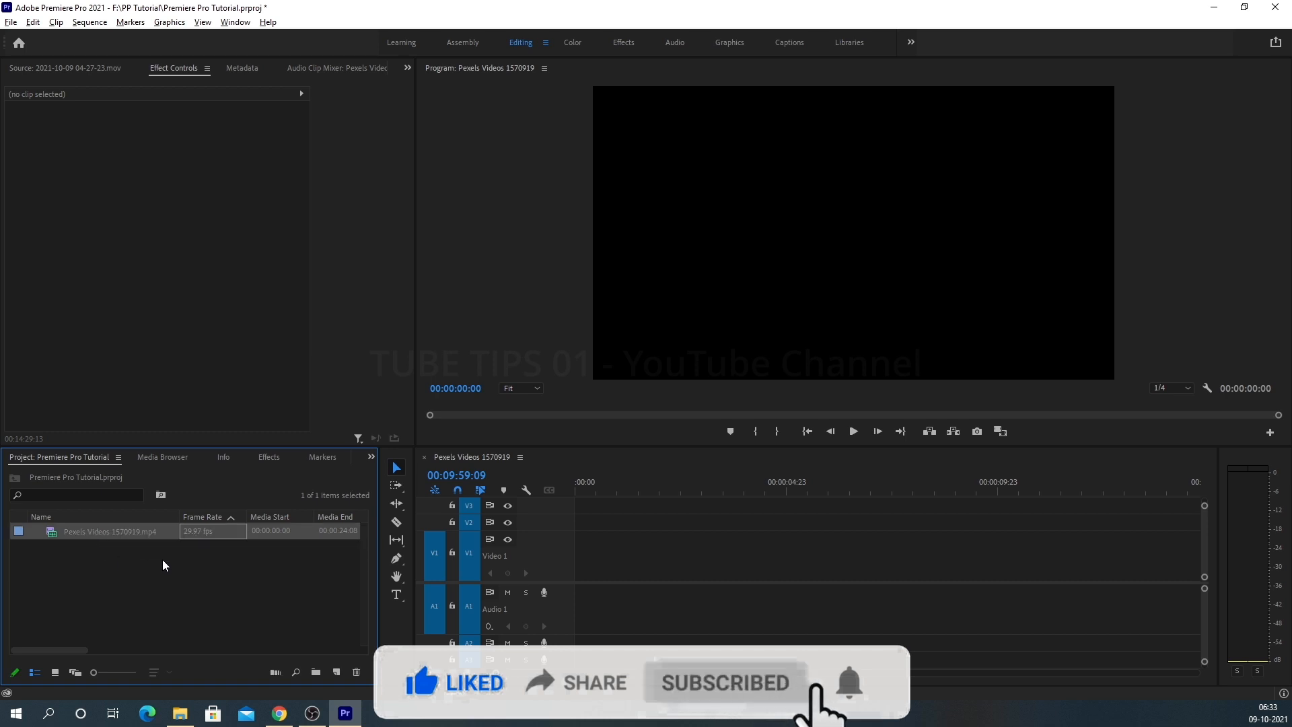
{"action": "left_click", "coordinate": [74, 559]}
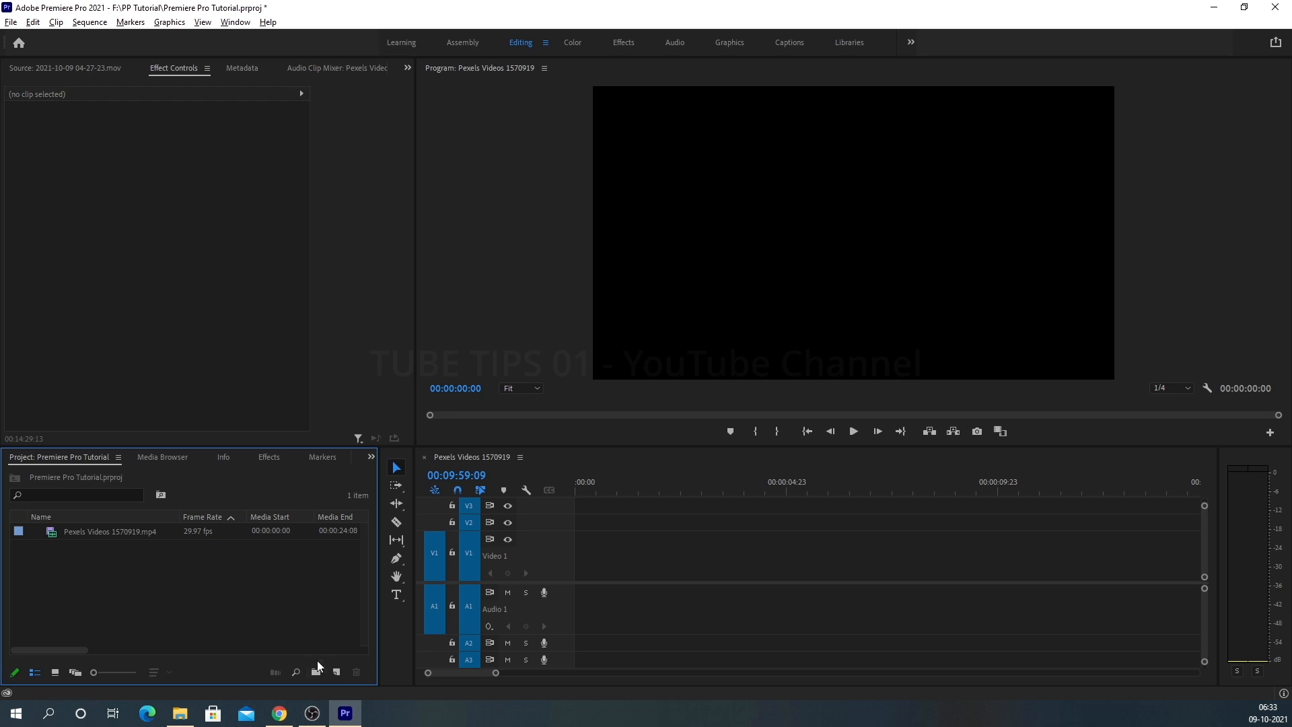
{"action": "left_click", "coordinate": [179, 713]}
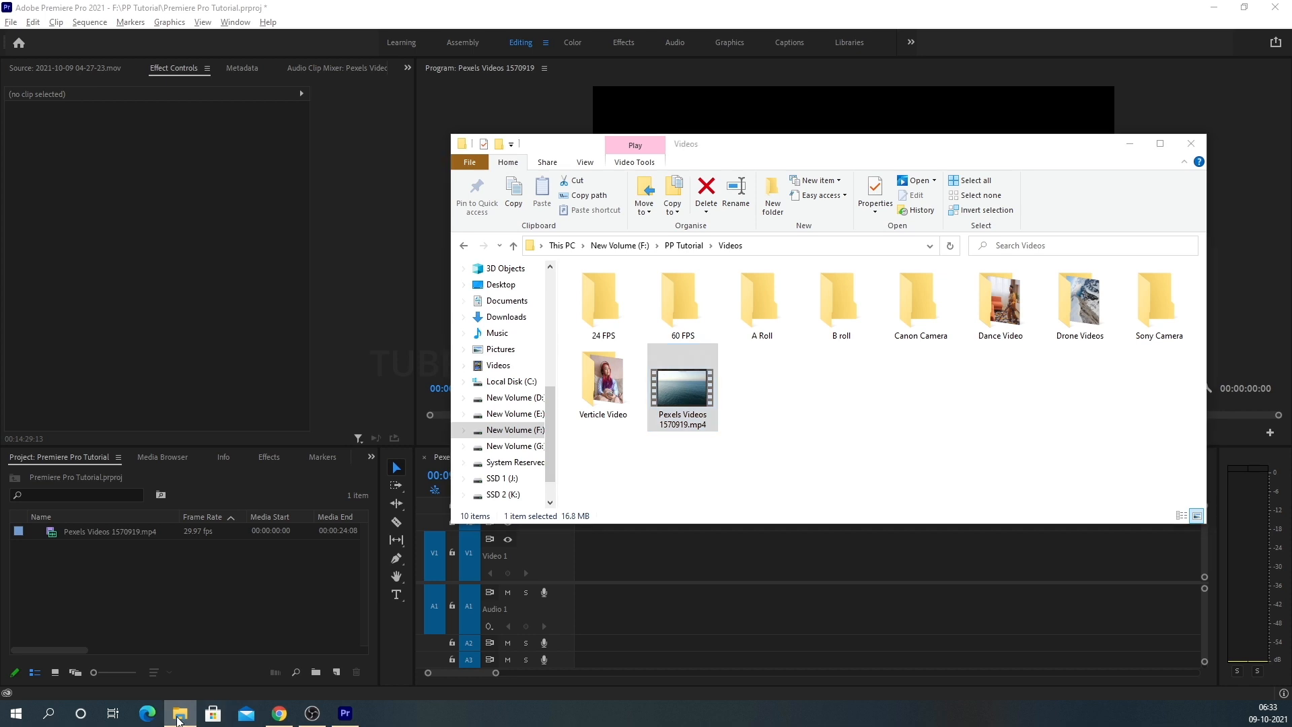
{"action": "left_click", "coordinate": [211, 579]}
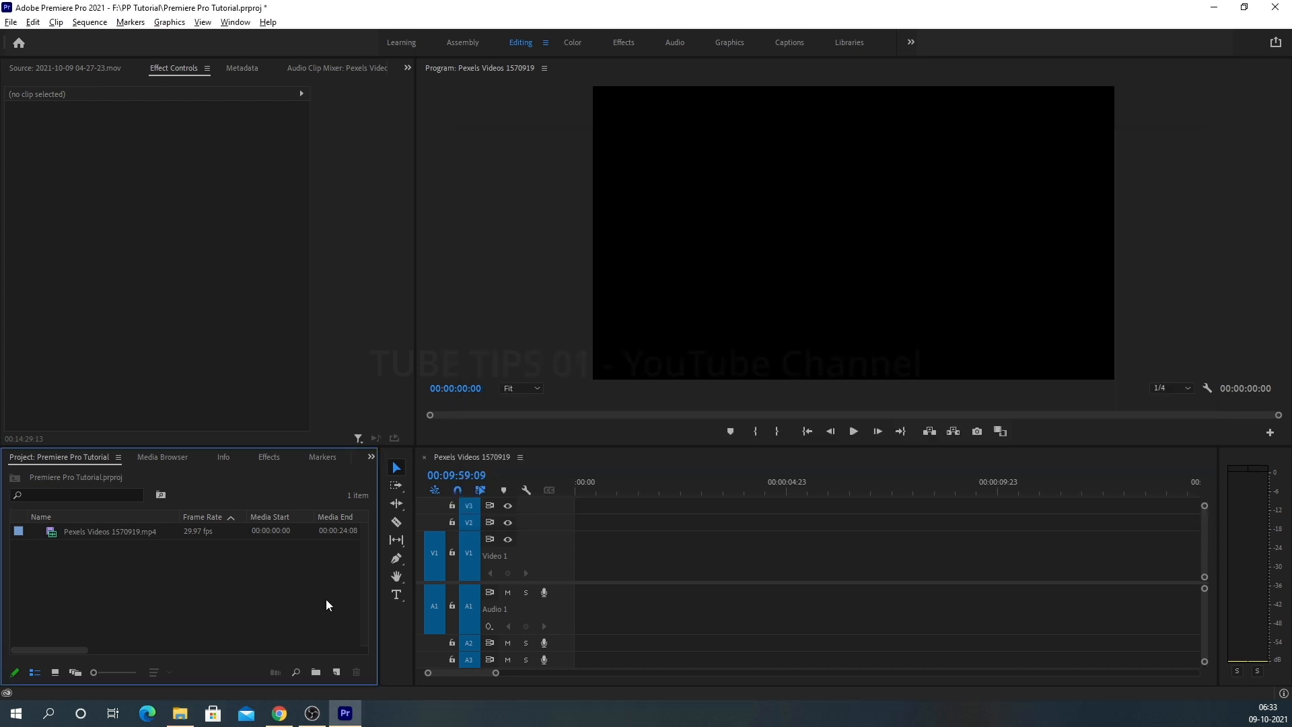
Step: Create a bin named Video, move Pexels Videos 1570919.mp4 into it, and collapse the bin
{"action": "left_click", "coordinate": [316, 673]}
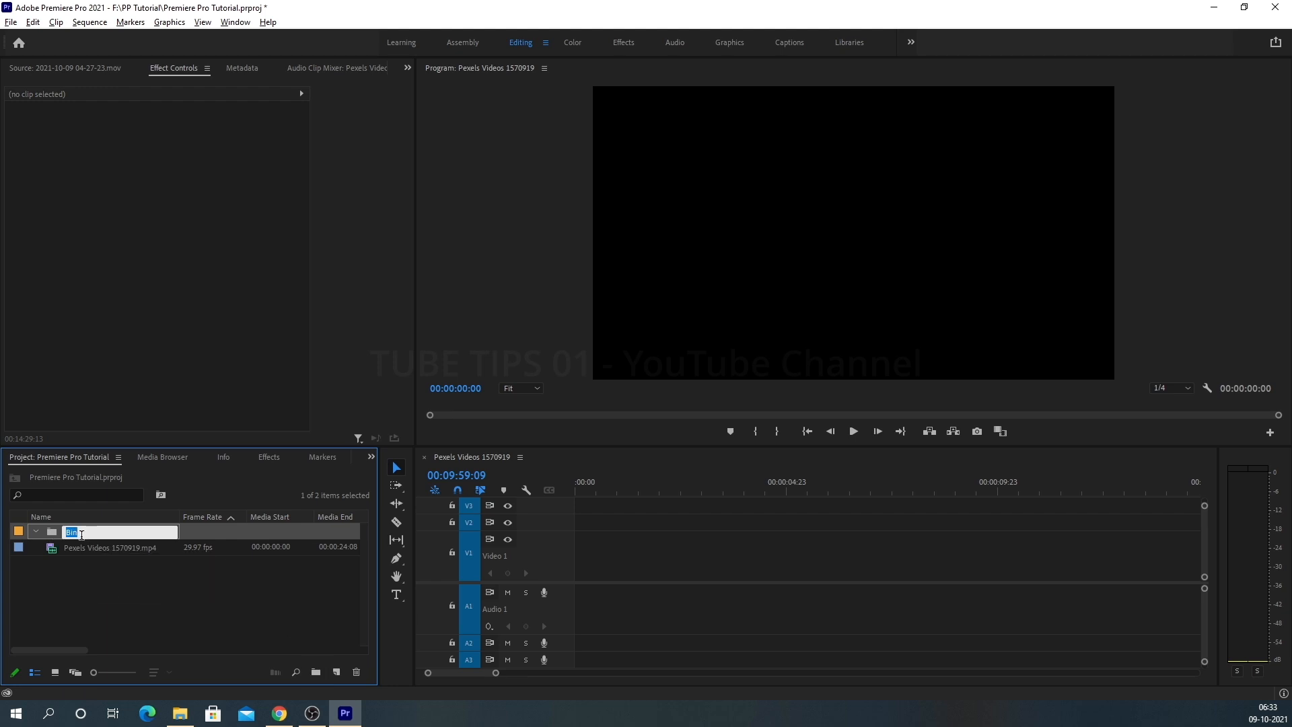
{"action": "type", "text": "Video"}
{"action": "left_click", "coordinate": [106, 579]}
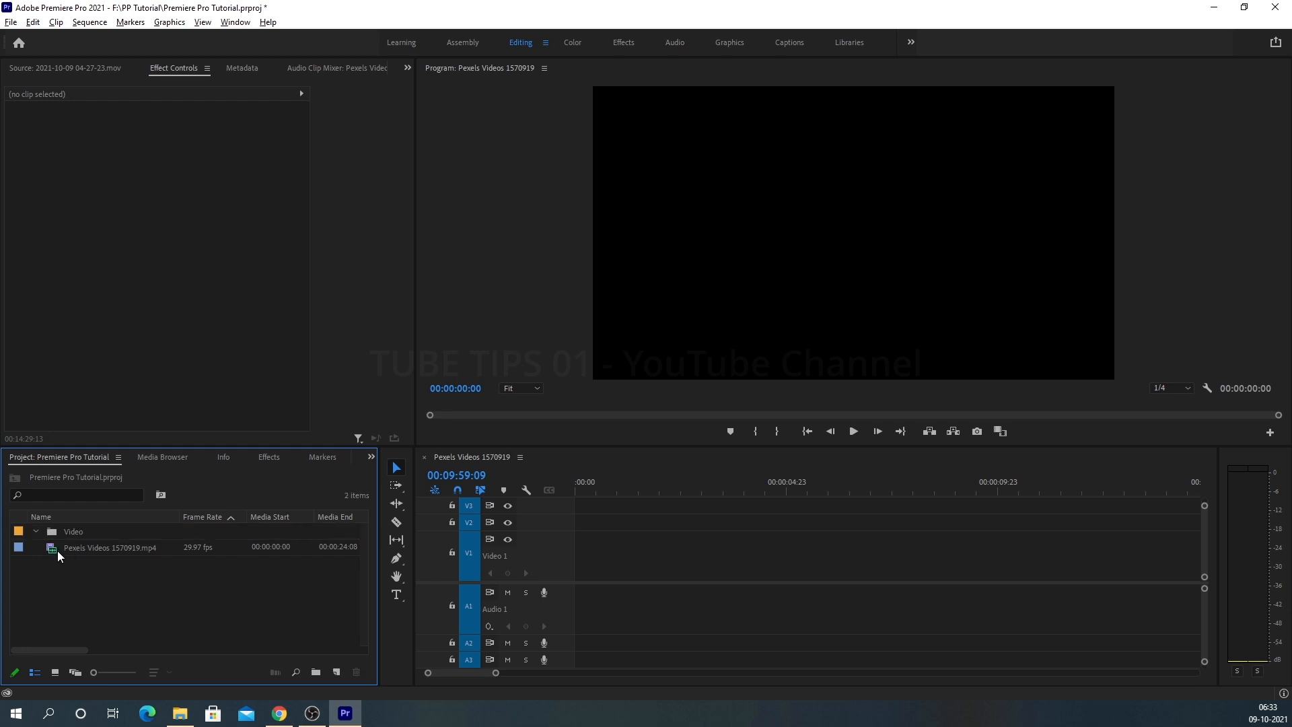
{"action": "left_click_drag", "start_coordinate": [79, 550], "coordinate": [82, 534]}
{"action": "left_click", "coordinate": [35, 531]}
{"action": "left_click", "coordinate": [35, 532]}
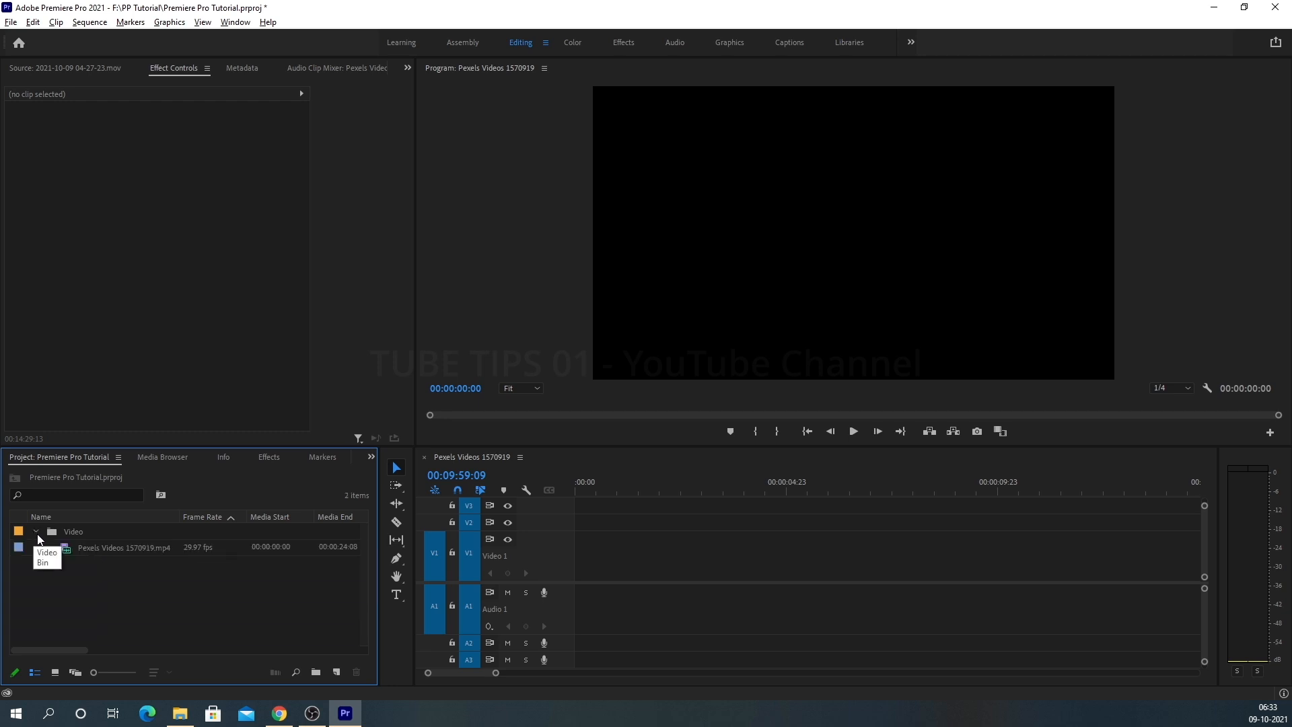
{"action": "left_click", "coordinate": [36, 532]}
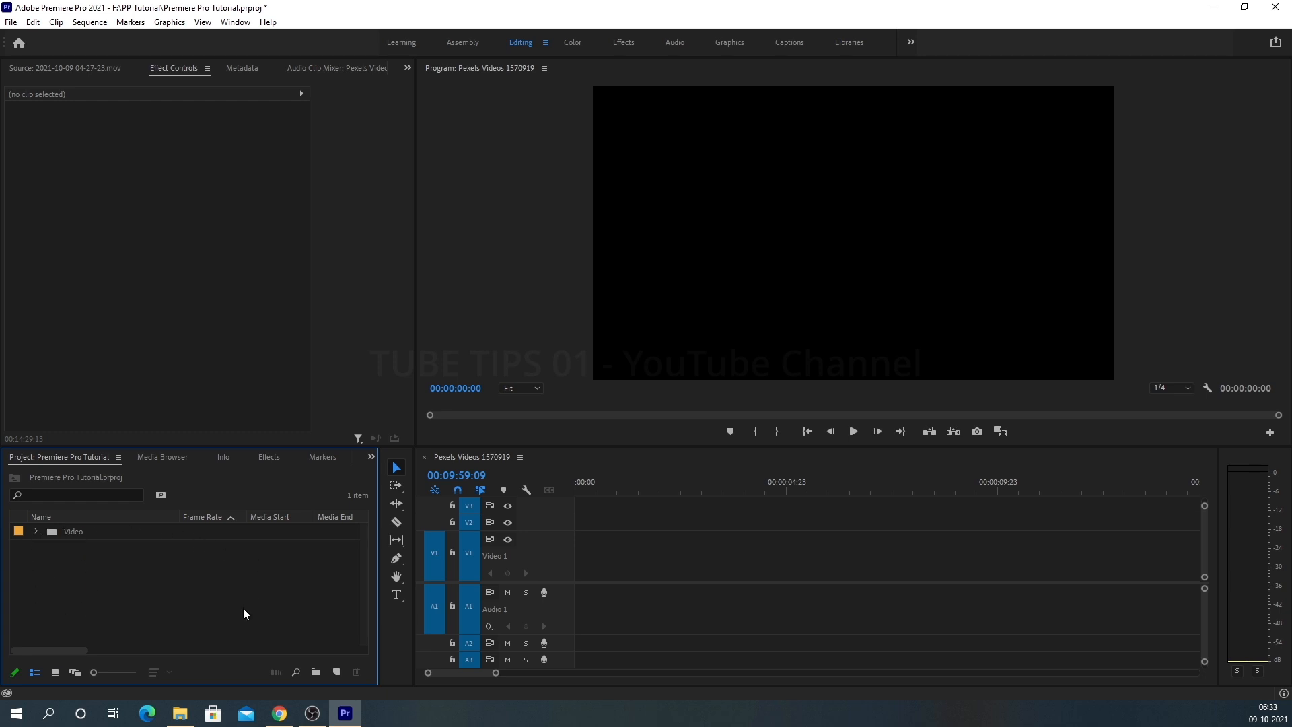
Step: View the project items as icons, open the Video bin to check its clip, and return to the project's root level
{"action": "left_click", "coordinate": [55, 673]}
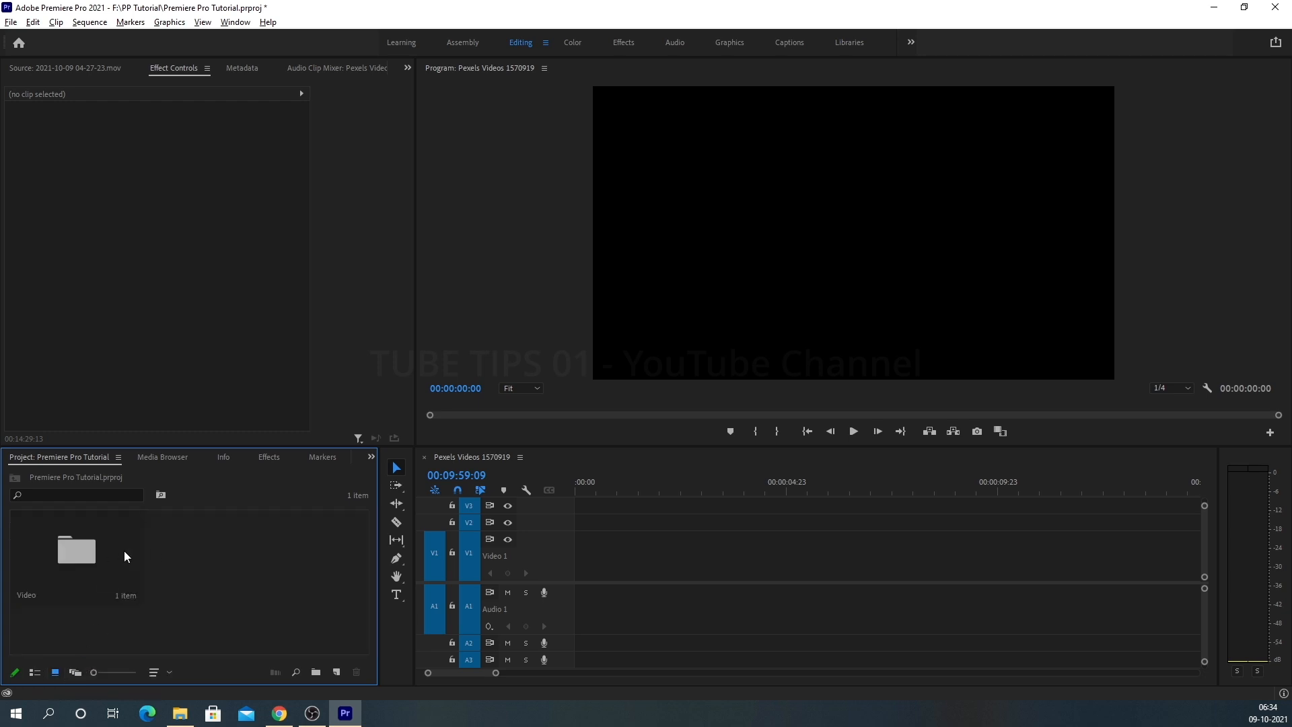
{"action": "double_click", "coordinate": [74, 554]}
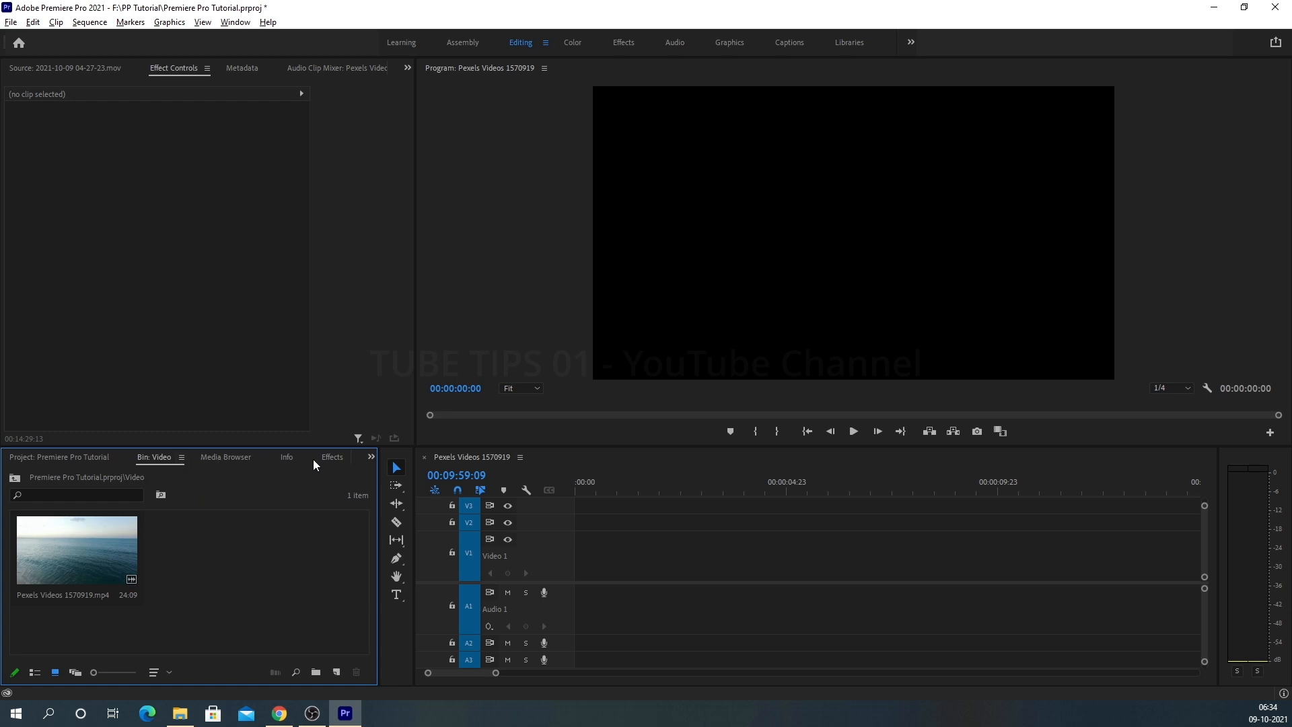
{"action": "left_click", "coordinate": [184, 458]}
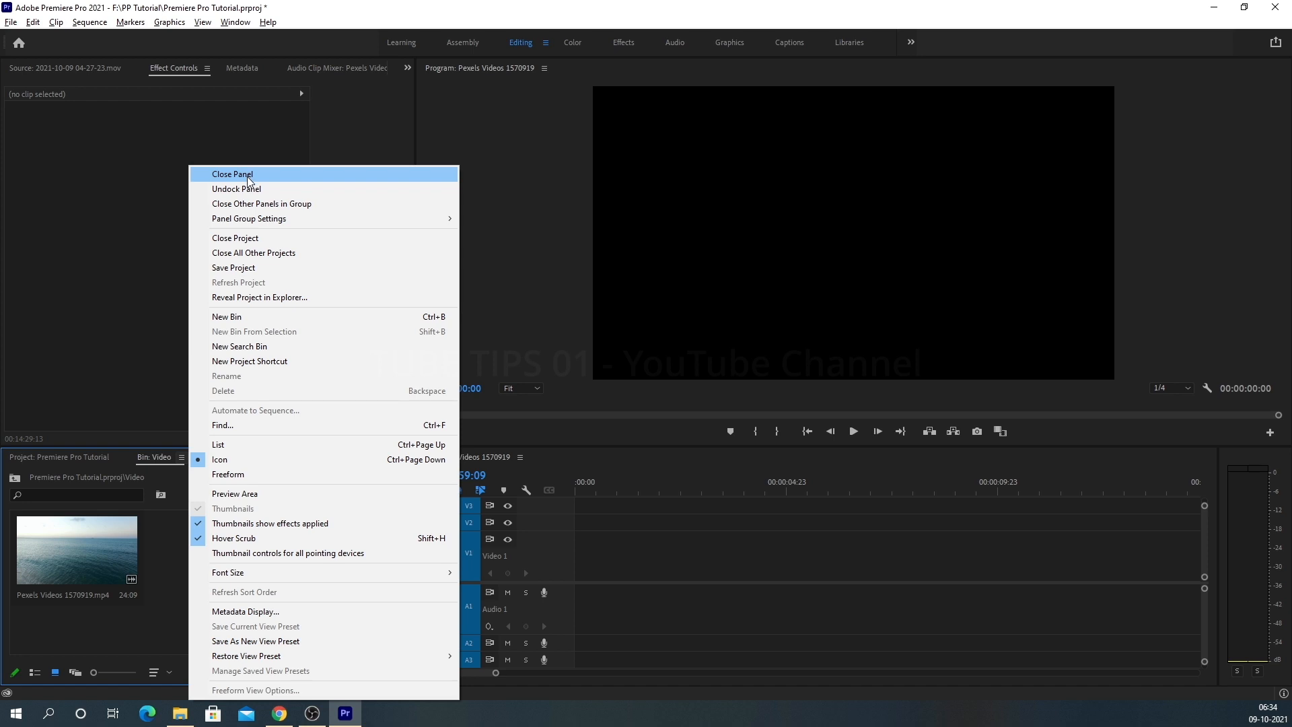
{"action": "left_click", "coordinate": [155, 591]}
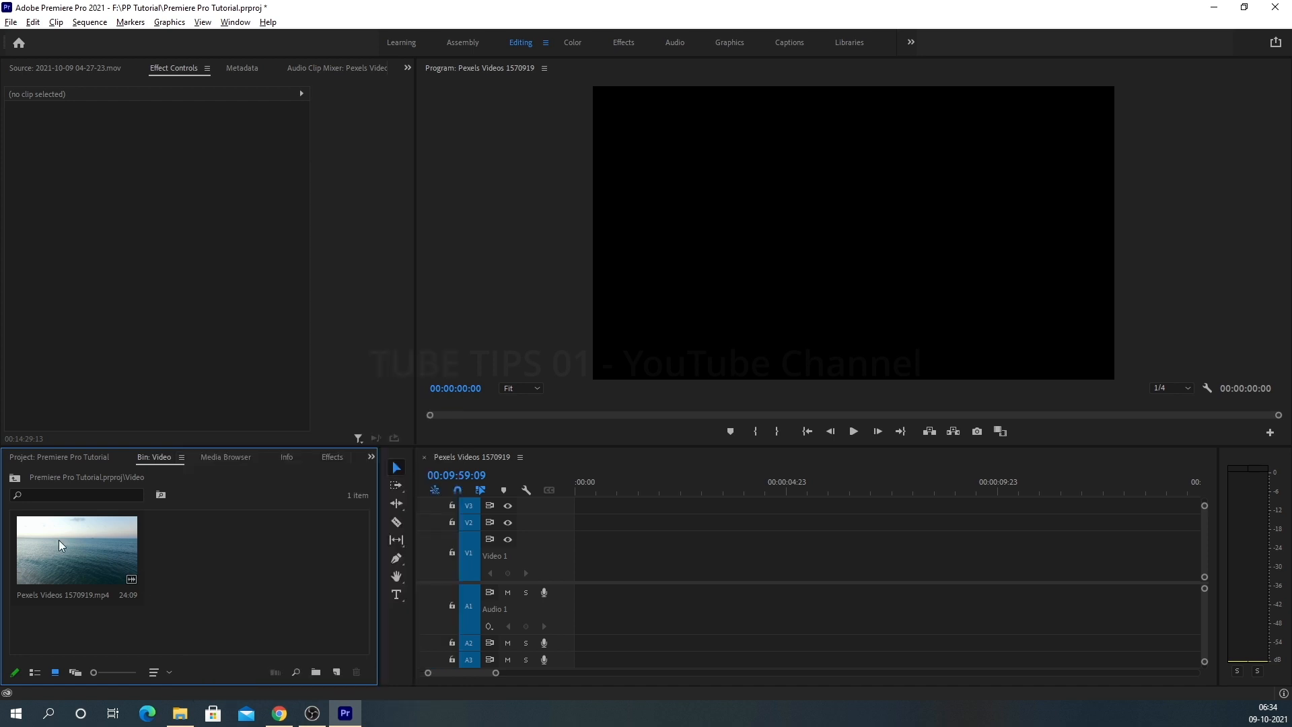
{"action": "left_click", "coordinate": [14, 481]}
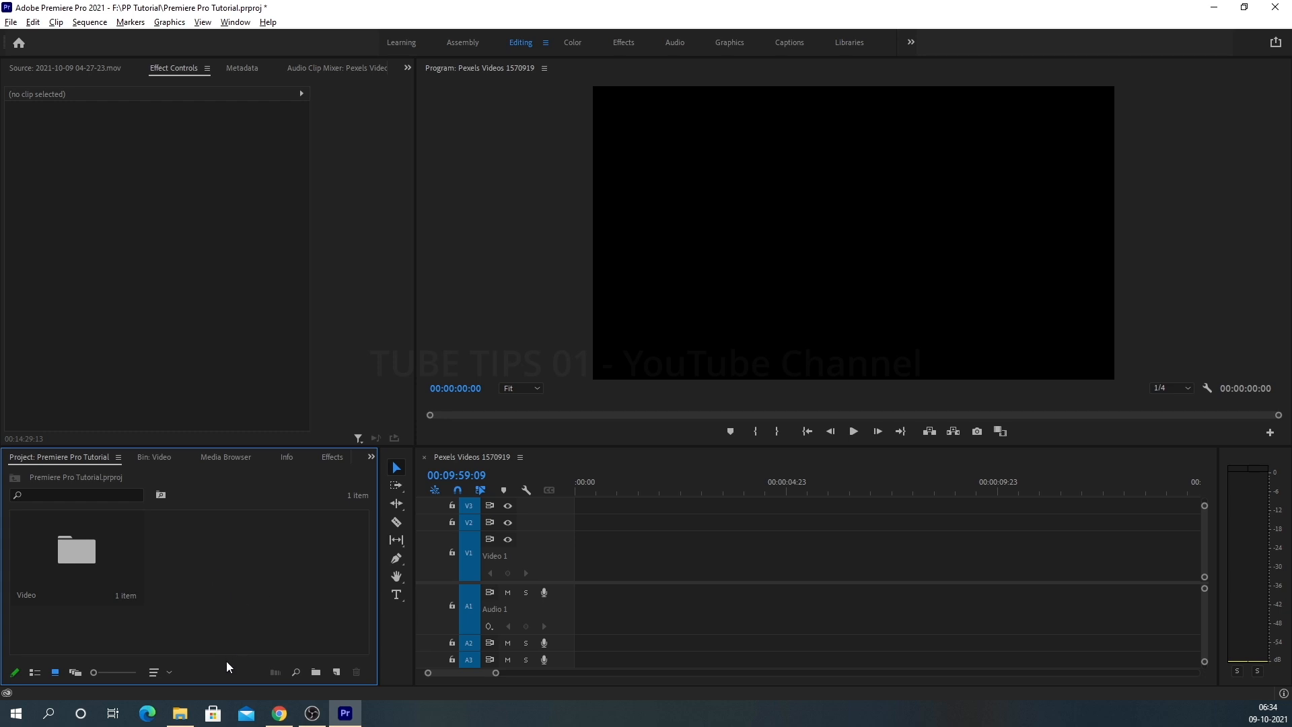
Step: Import the Dance Video, Drone Videos and Verticle Video folders from the Videos folder into the project as bins
{"action": "left_click", "coordinate": [189, 711]}
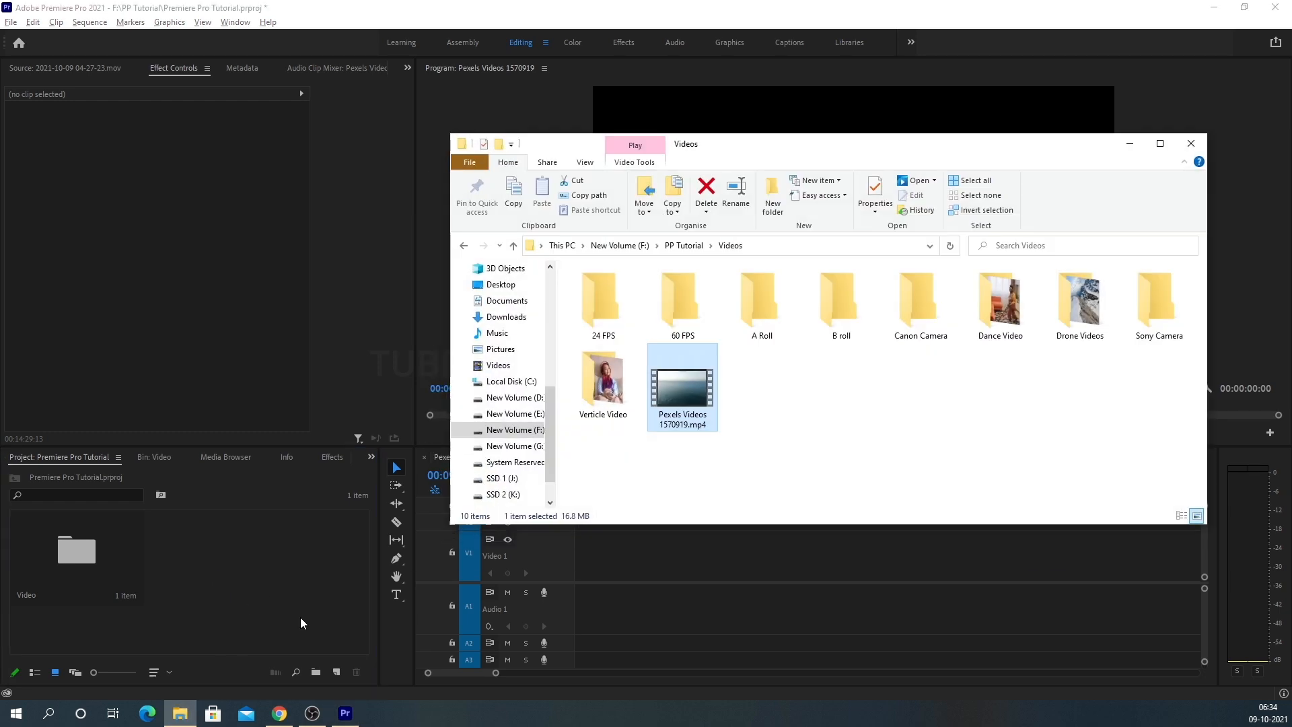
{"action": "left_click", "coordinate": [839, 407]}
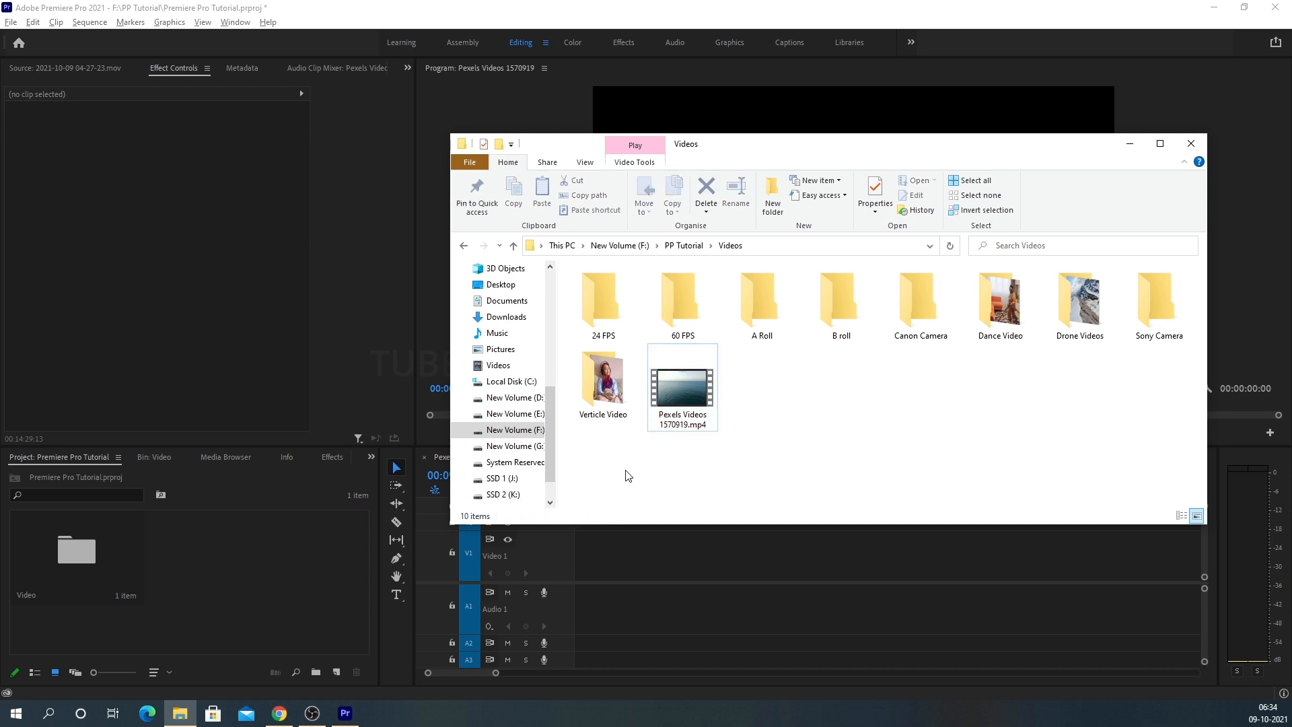
{"action": "left_click", "coordinate": [1009, 322]}
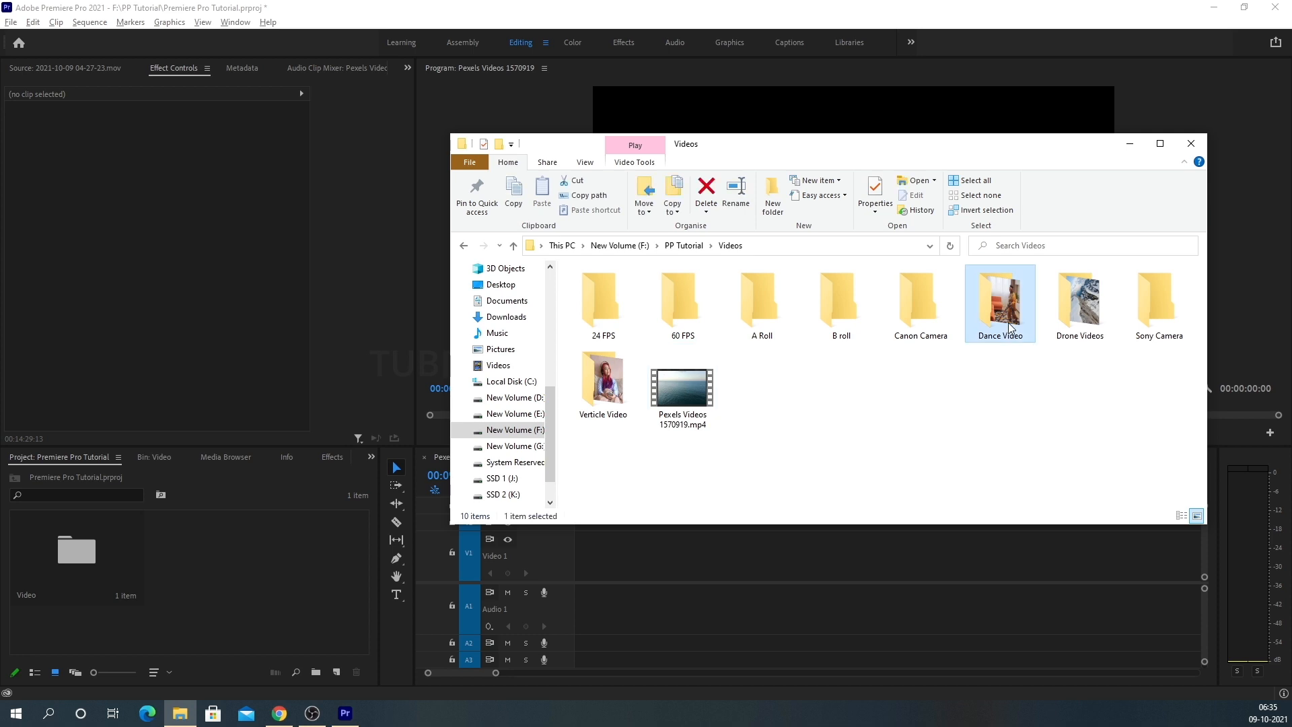
{"action": "left_click", "coordinate": [1079, 329], "text": "ctrl"}
{"action": "left_click", "coordinate": [603, 380], "text": "ctrl"}
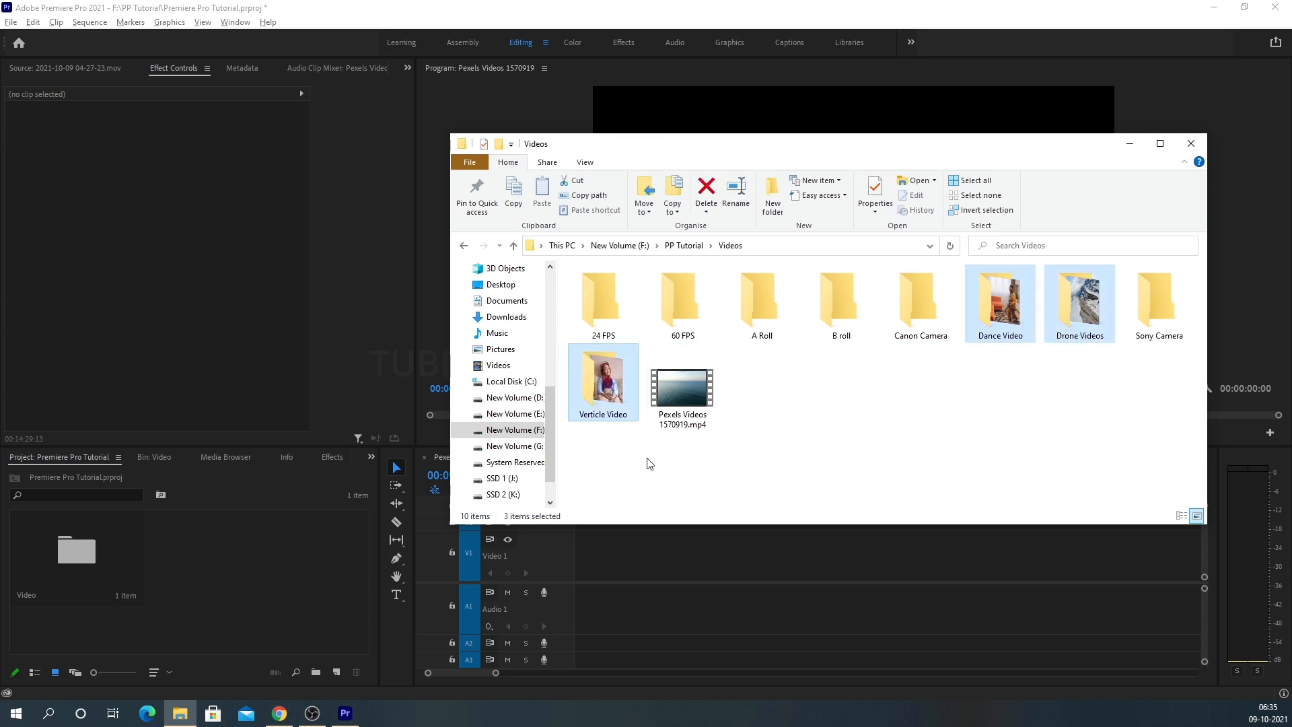
{"action": "left_click_drag", "start_coordinate": [610, 371], "coordinate": [260, 568]}
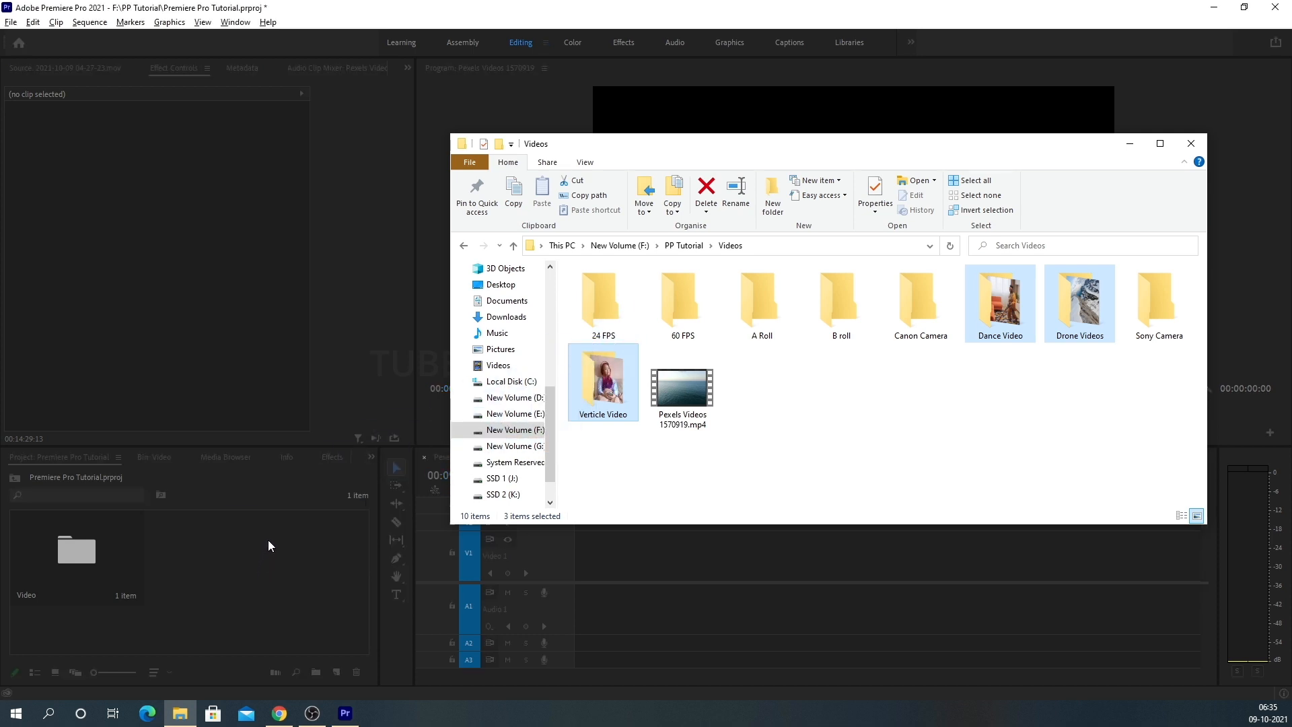
{"action": "left_click", "coordinate": [291, 612]}
Step: Look over the imported bins in the project's icon view
{"action": "scroll", "coordinate": [230, 595], "scroll_direction": "up", "scroll_amount": 1}
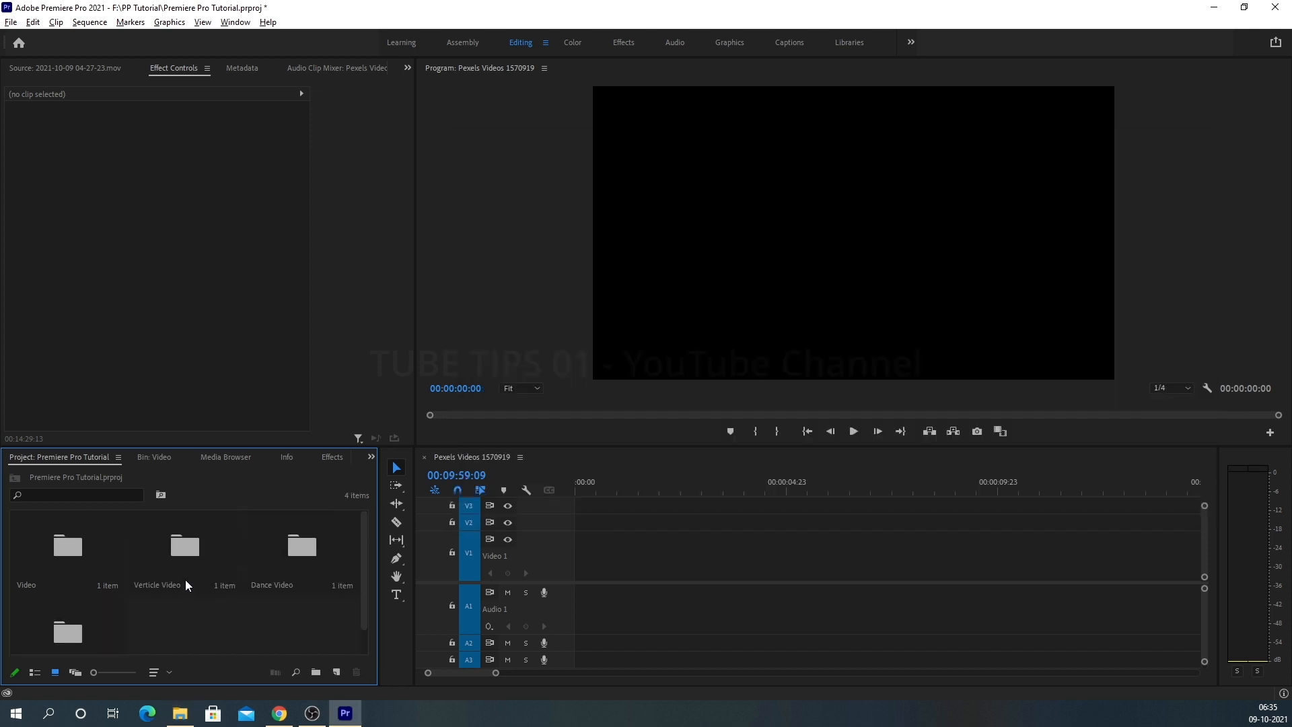
{"action": "scroll", "coordinate": [340, 637], "scroll_direction": "down", "scroll_amount": 1}
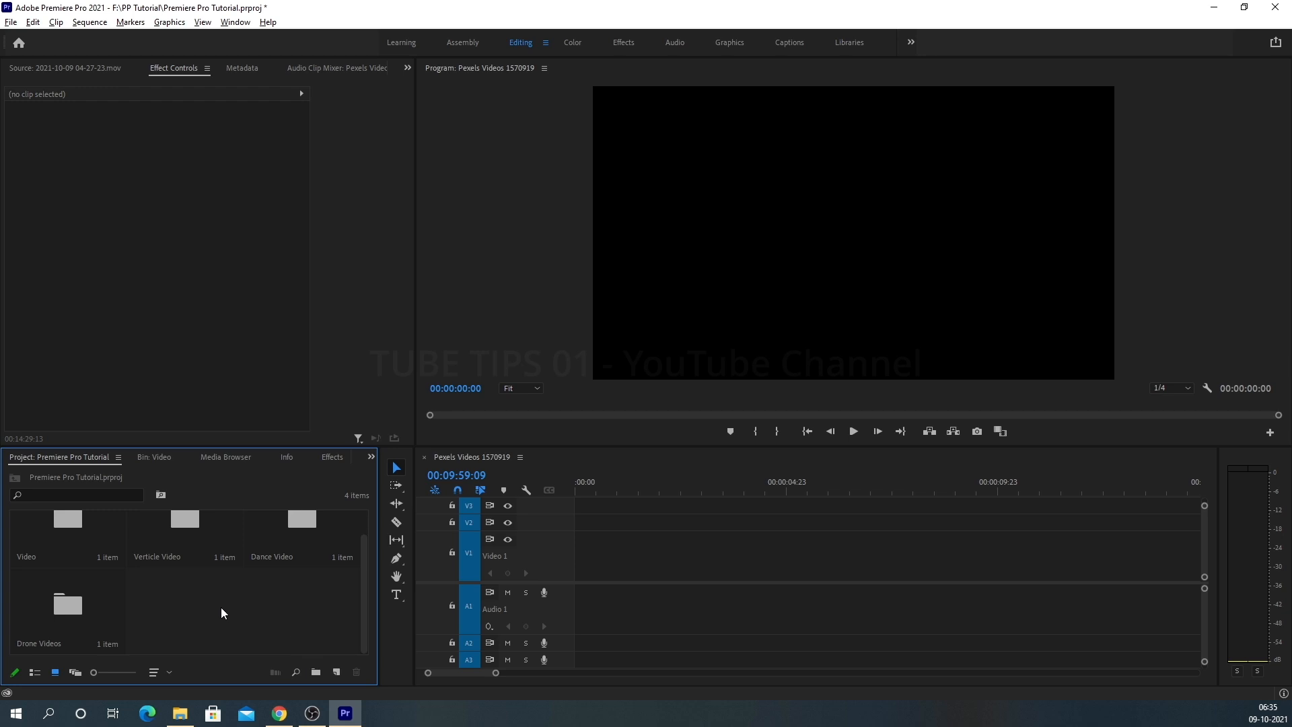
{"action": "scroll", "coordinate": [206, 609], "scroll_direction": "up", "scroll_amount": 1}
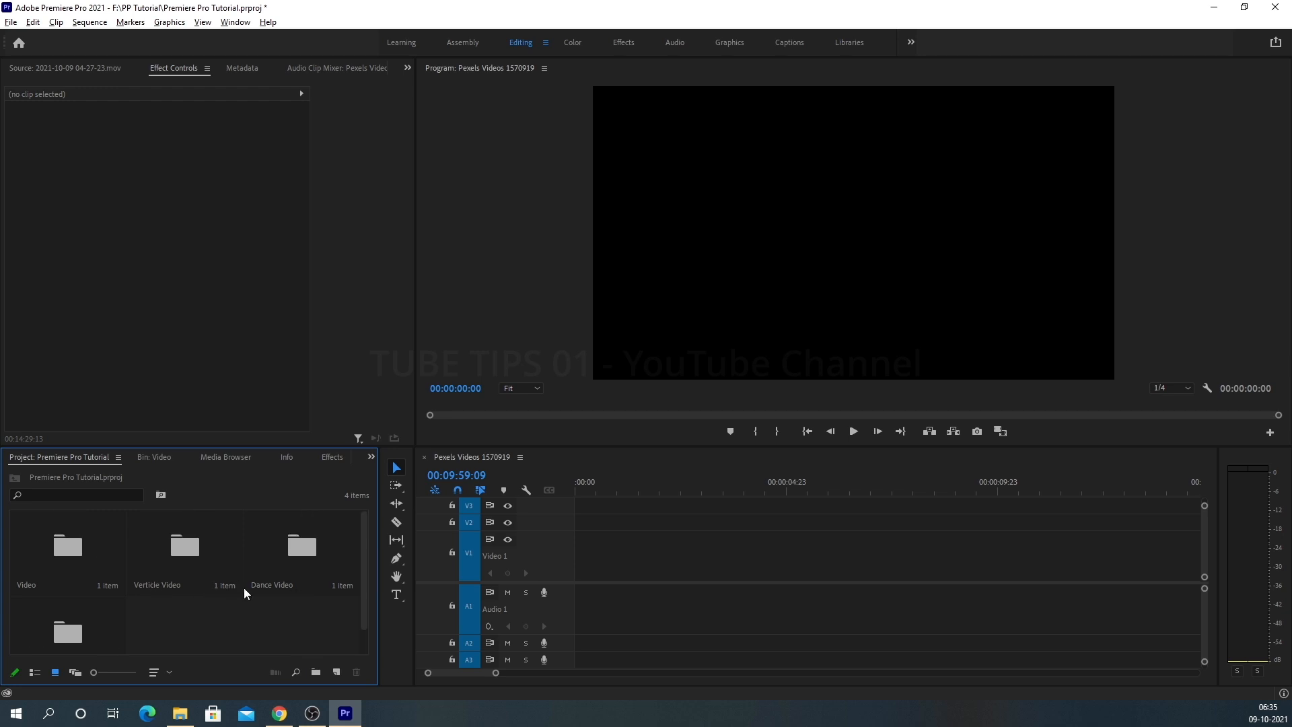
{"action": "scroll", "coordinate": [204, 624], "scroll_direction": "down", "scroll_amount": 1}
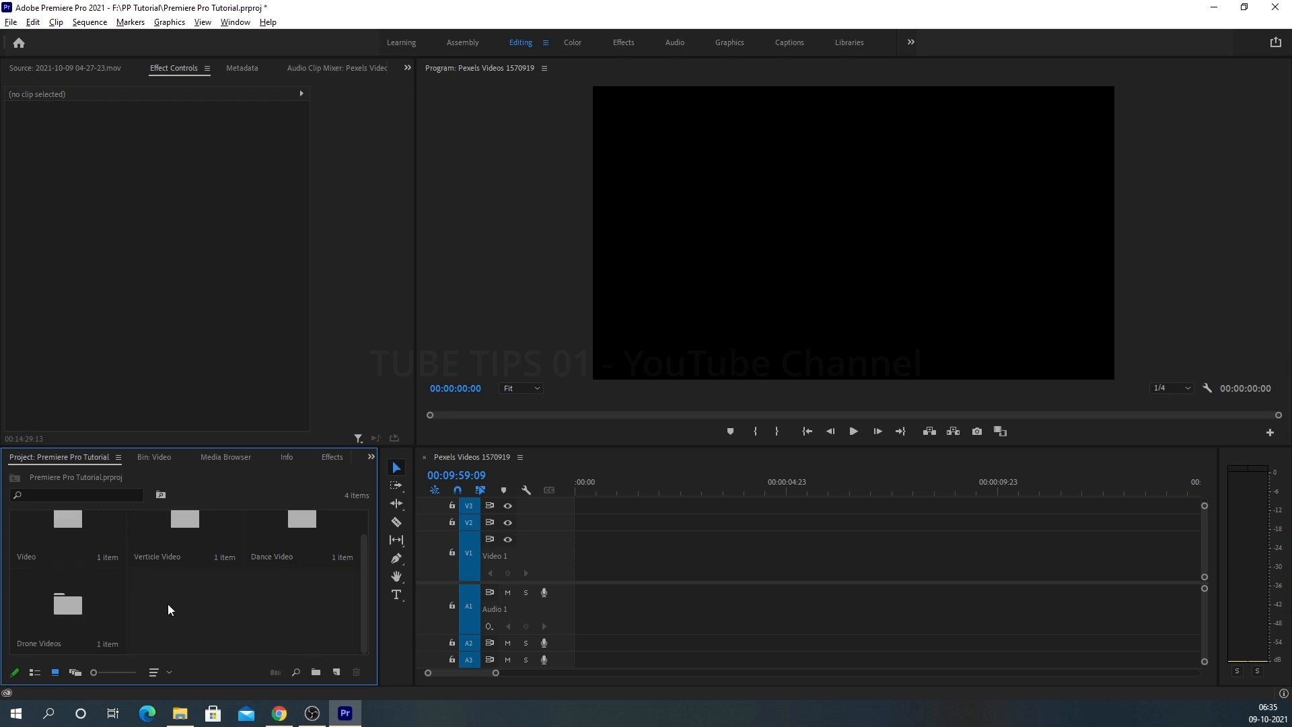
{"action": "scroll", "coordinate": [177, 609], "scroll_direction": "up", "scroll_amount": 1}
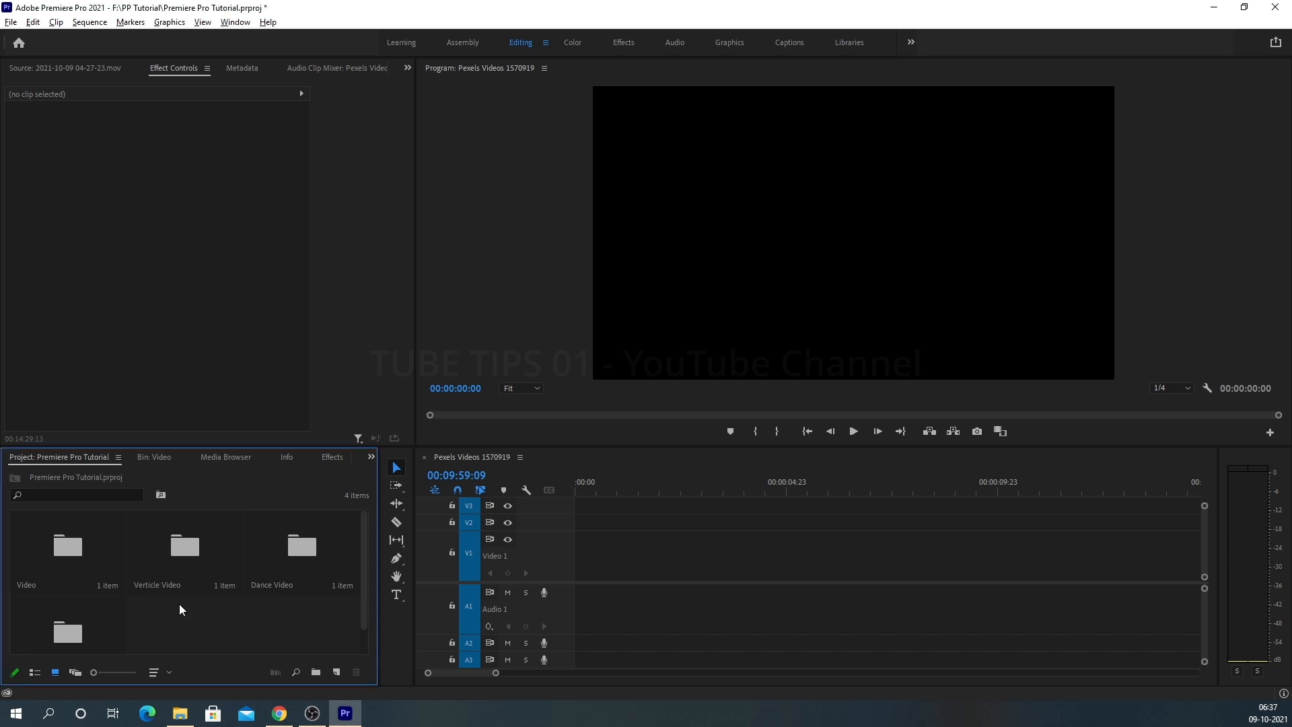
{"action": "scroll", "coordinate": [179, 604], "scroll_direction": "down", "scroll_amount": 1}
{"action": "scroll", "coordinate": [171, 613], "scroll_direction": "up", "scroll_amount": 1}
{"action": "scroll", "coordinate": [171, 612], "scroll_direction": "down", "scroll_amount": 1}
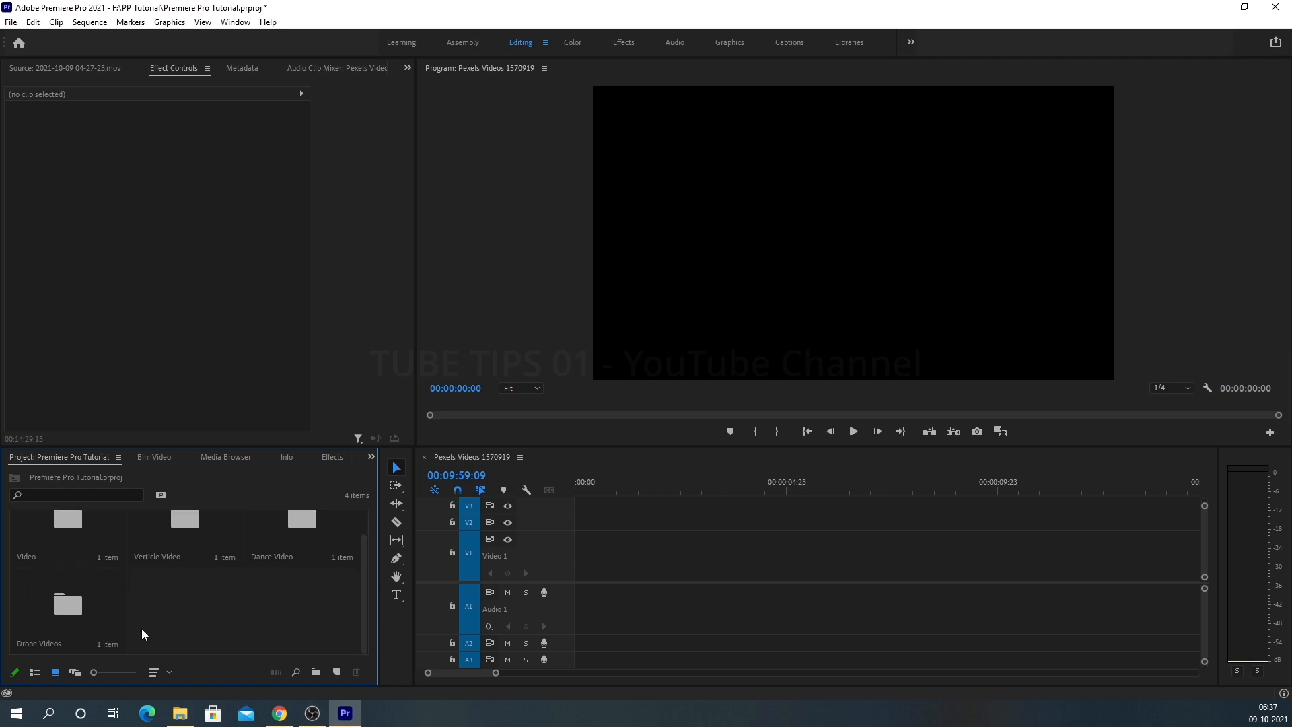
Step: Show the project items as a list, expand each bin to check its clips, and collapse them all again
{"action": "left_click", "coordinate": [35, 673]}
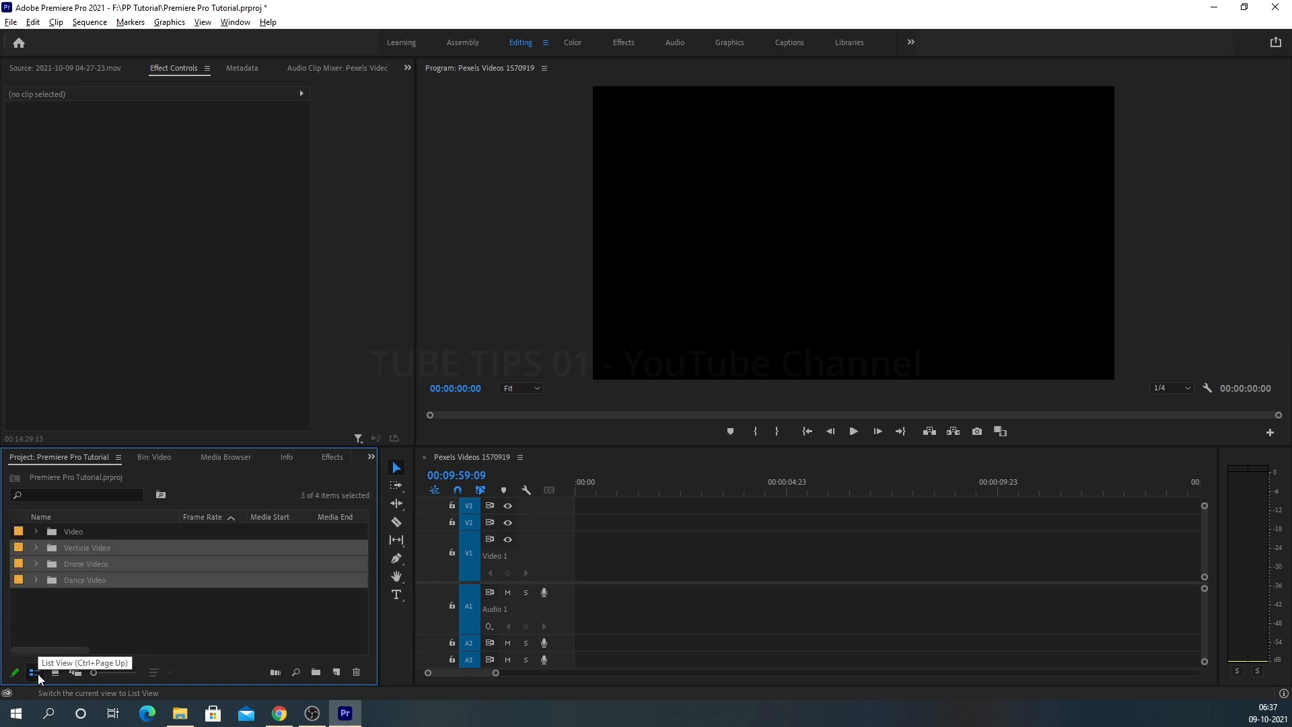
{"action": "left_click", "coordinate": [36, 532]}
{"action": "left_click", "coordinate": [38, 564]}
{"action": "left_click", "coordinate": [38, 596]}
{"action": "left_click", "coordinate": [36, 629]}
{"action": "left_click", "coordinate": [36, 630]}
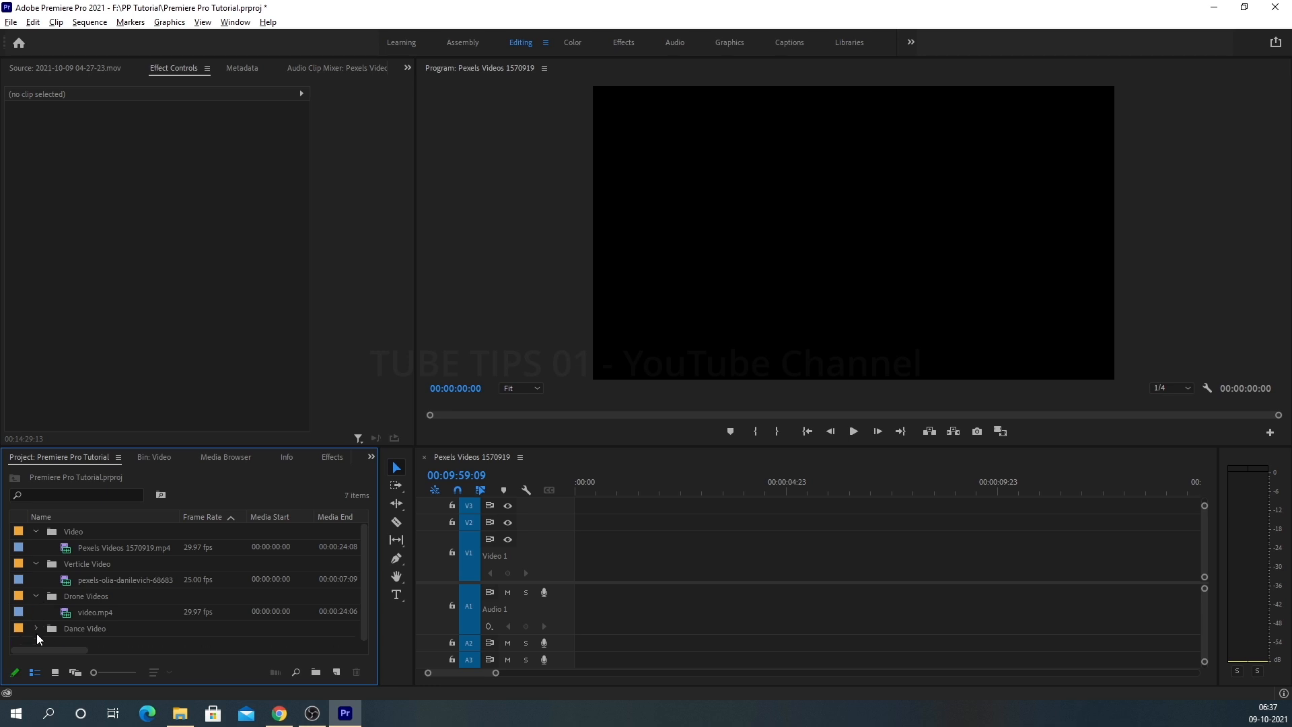
{"action": "left_click", "coordinate": [36, 596]}
{"action": "left_click", "coordinate": [35, 564]}
{"action": "left_click", "coordinate": [35, 532]}
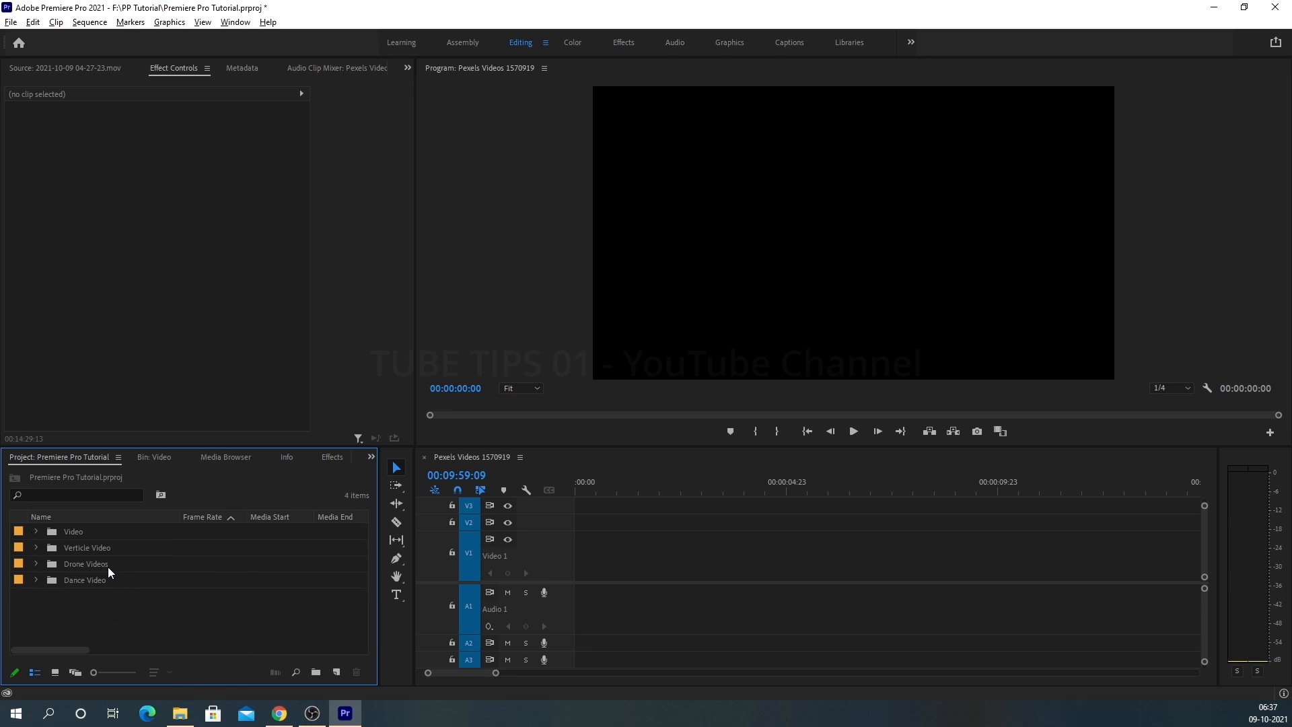
Step: Look at the folders inside PP Tutorial in File Explorer and return to the Premiere Pro project
{"action": "left_click", "coordinate": [180, 716]}
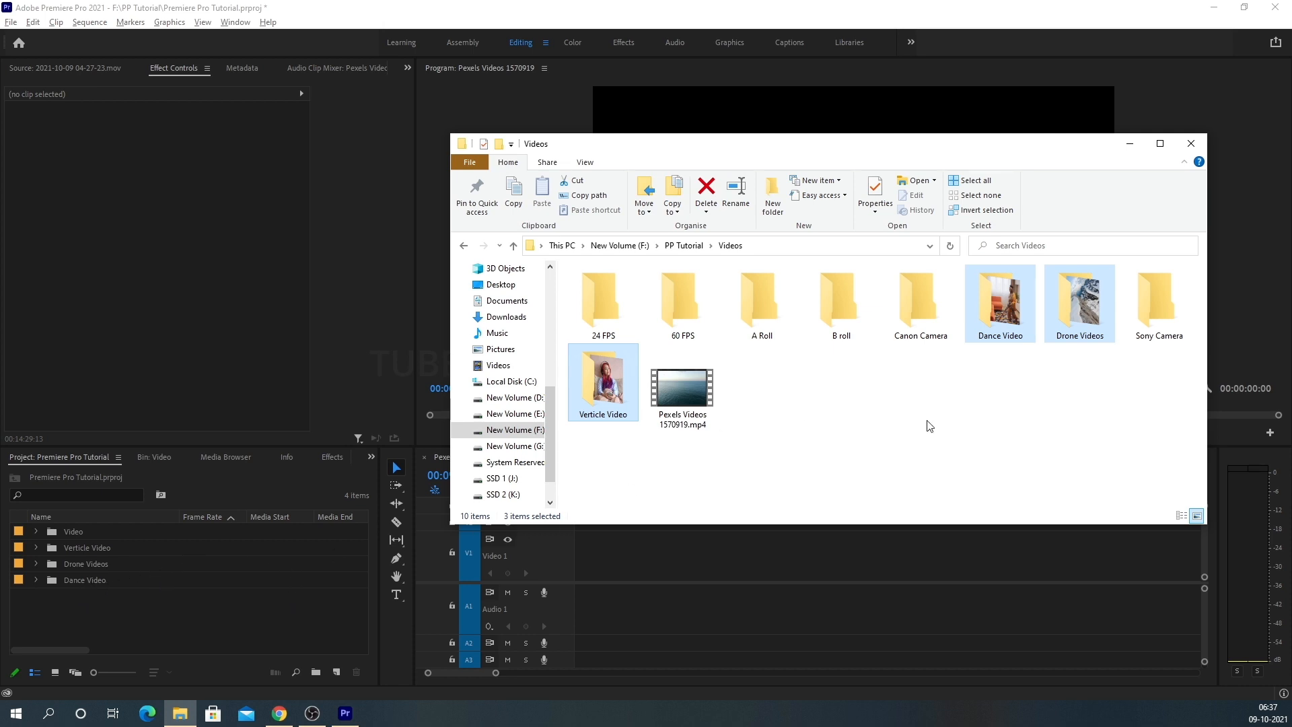
{"action": "left_click", "coordinate": [514, 245]}
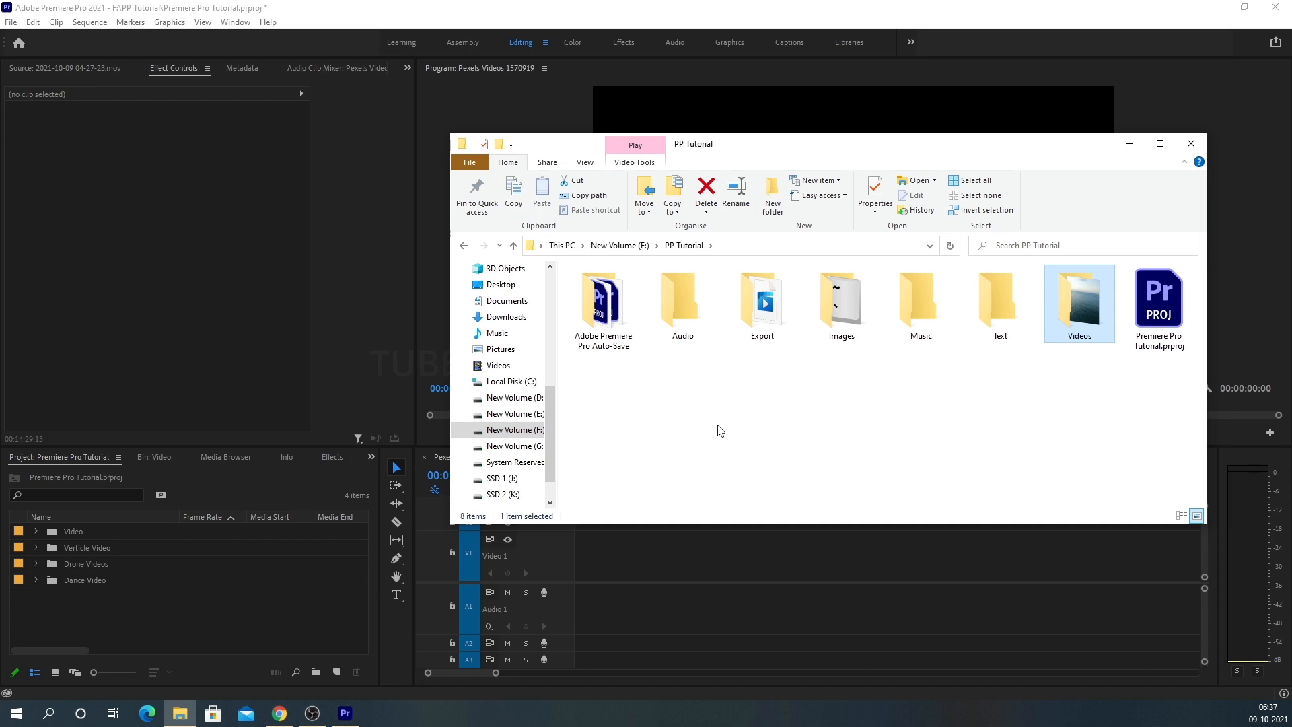
{"action": "left_click", "coordinate": [281, 608]}
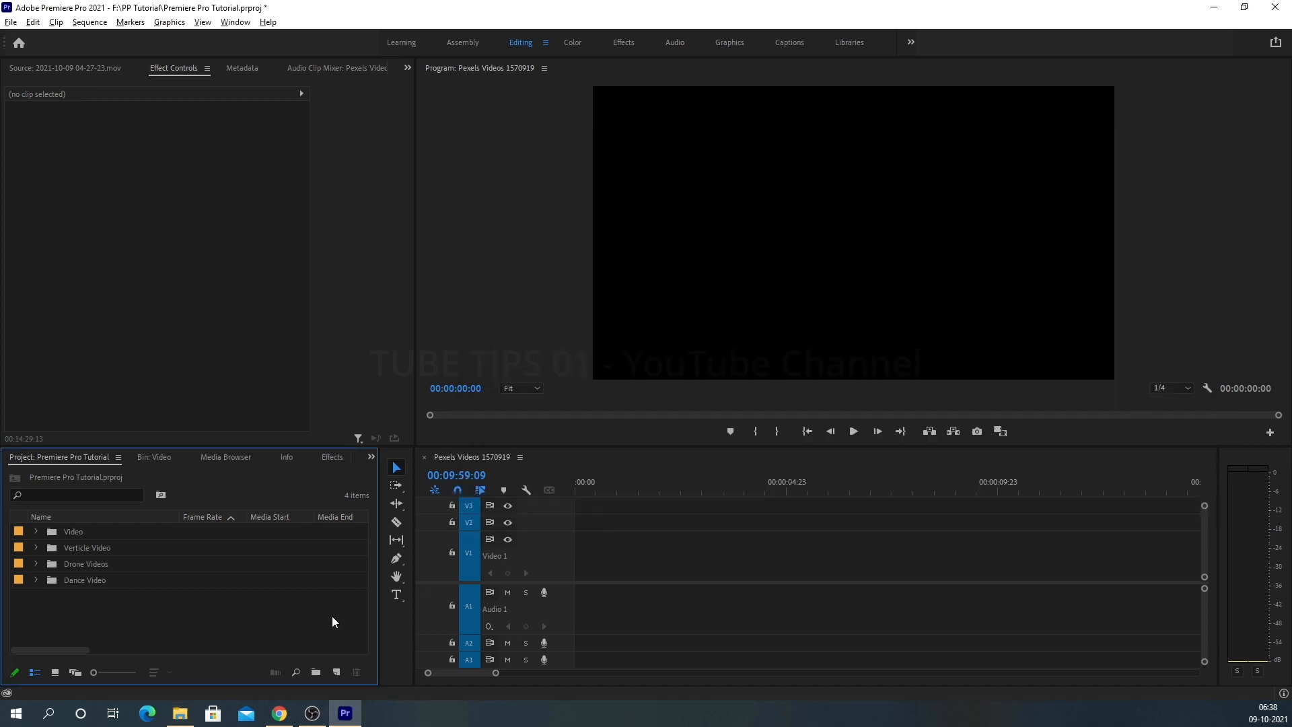
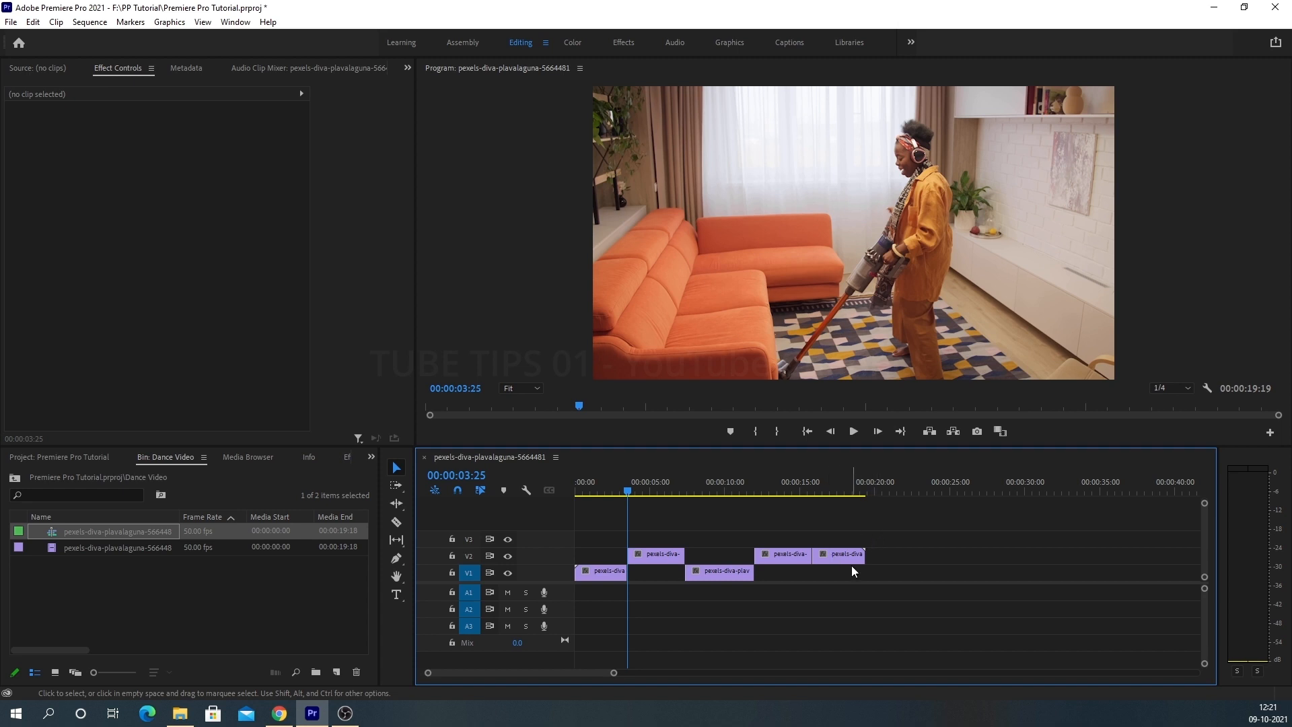
Step: Select all the dance clips on the timeline together, clear the selection, and pick individual clips on V1 and V2, ending with the last one
{"action": "left_click_drag", "start_coordinate": [591, 536], "coordinate": [808, 601]}
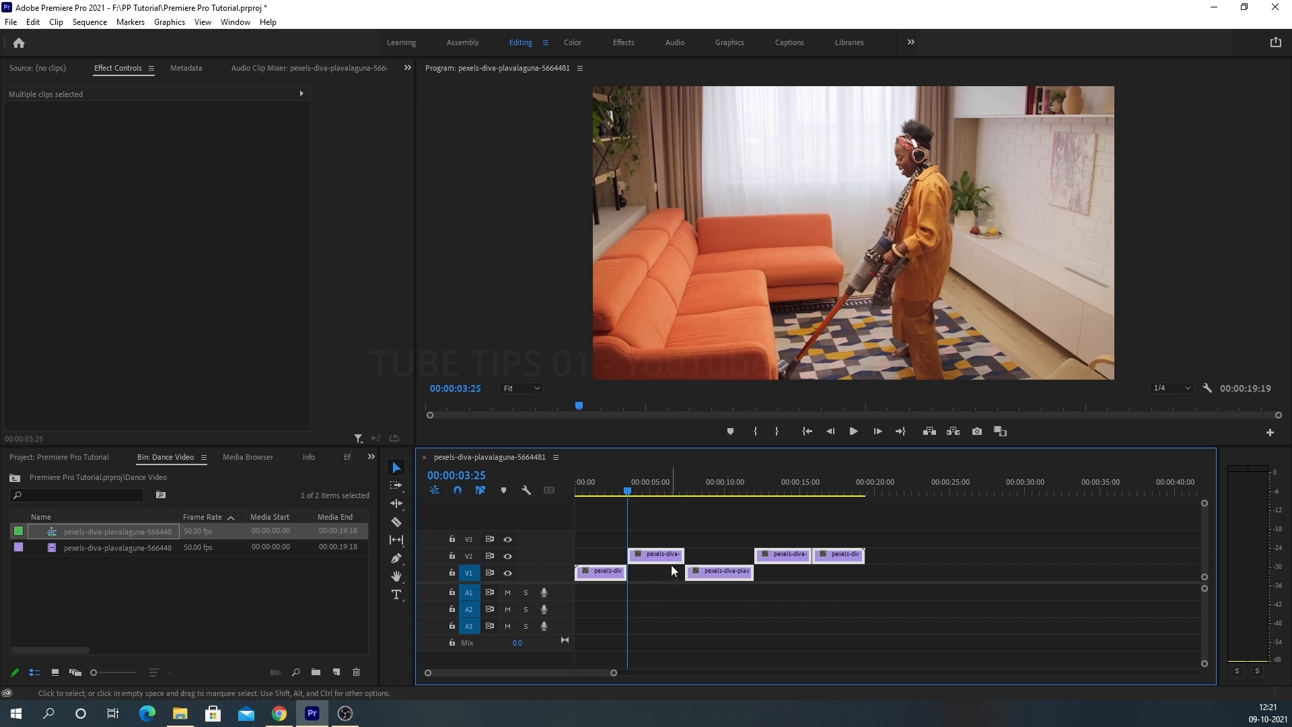
{"action": "left_click", "coordinate": [634, 584]}
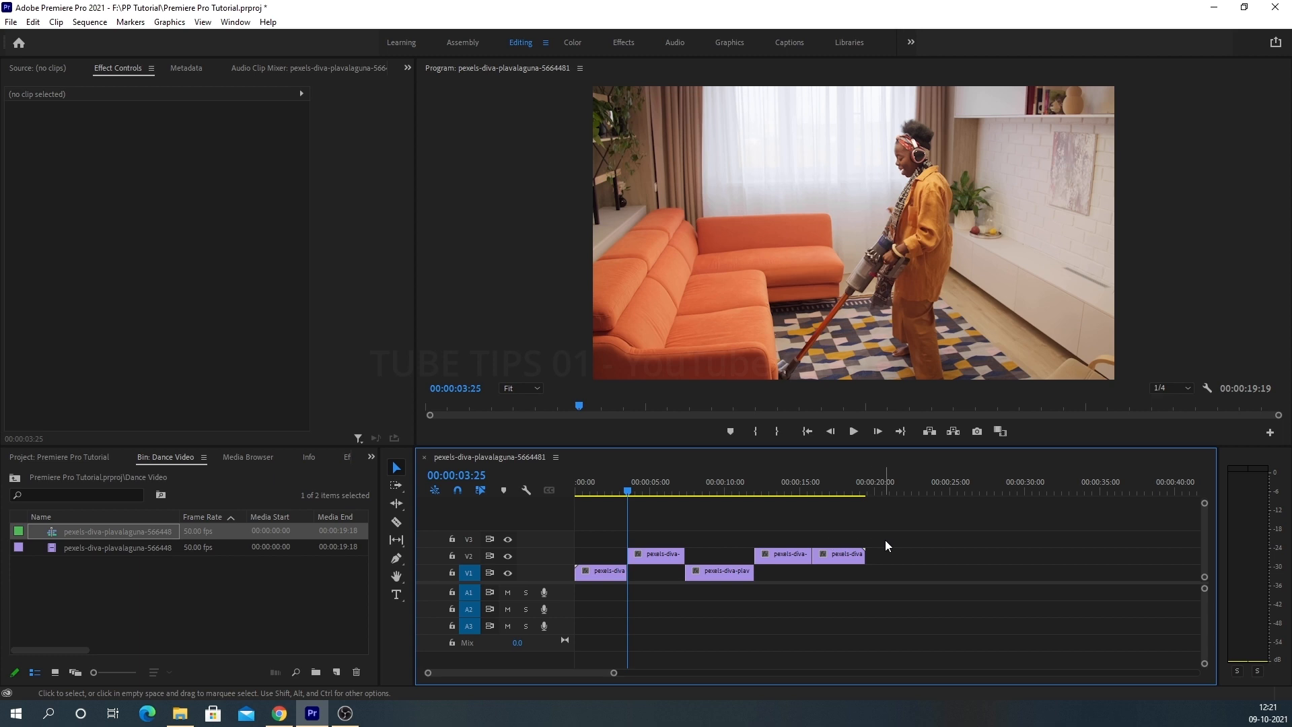
{"action": "left_click", "coordinate": [600, 573]}
{"action": "left_click", "coordinate": [656, 555]}
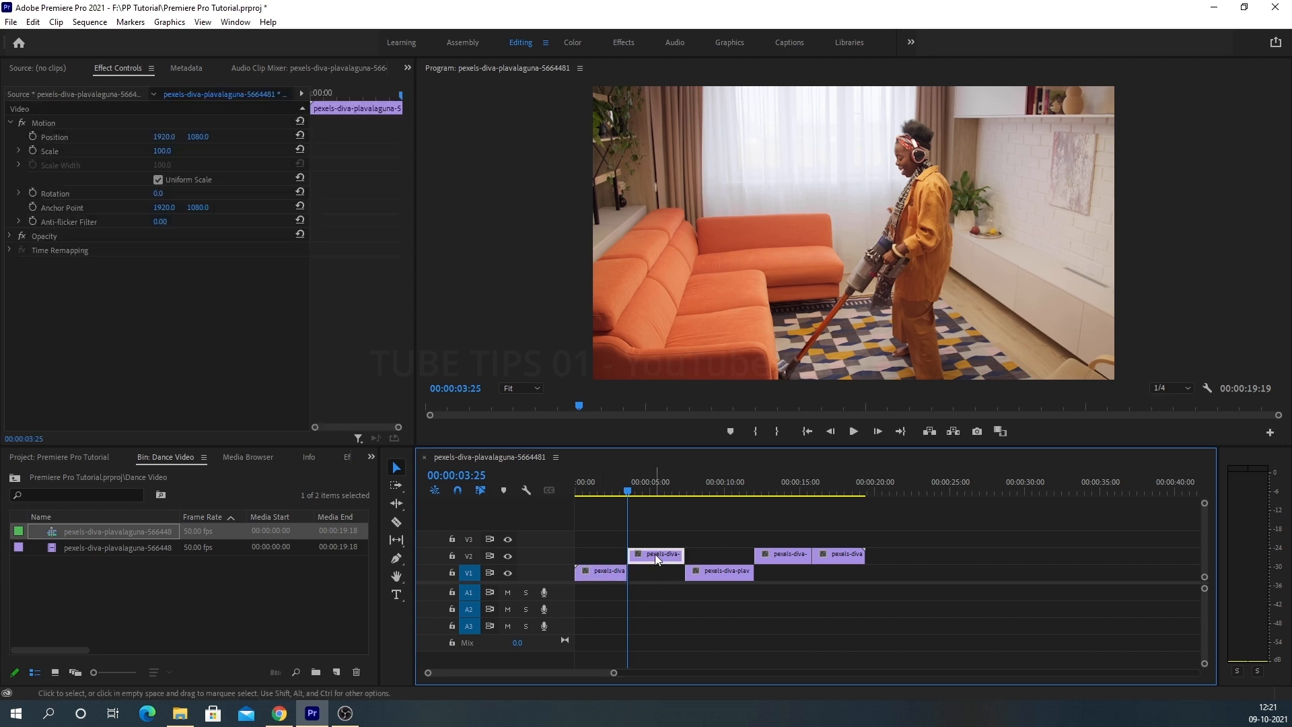
{"action": "left_click", "coordinate": [781, 555]}
{"action": "left_click", "coordinate": [836, 559]}
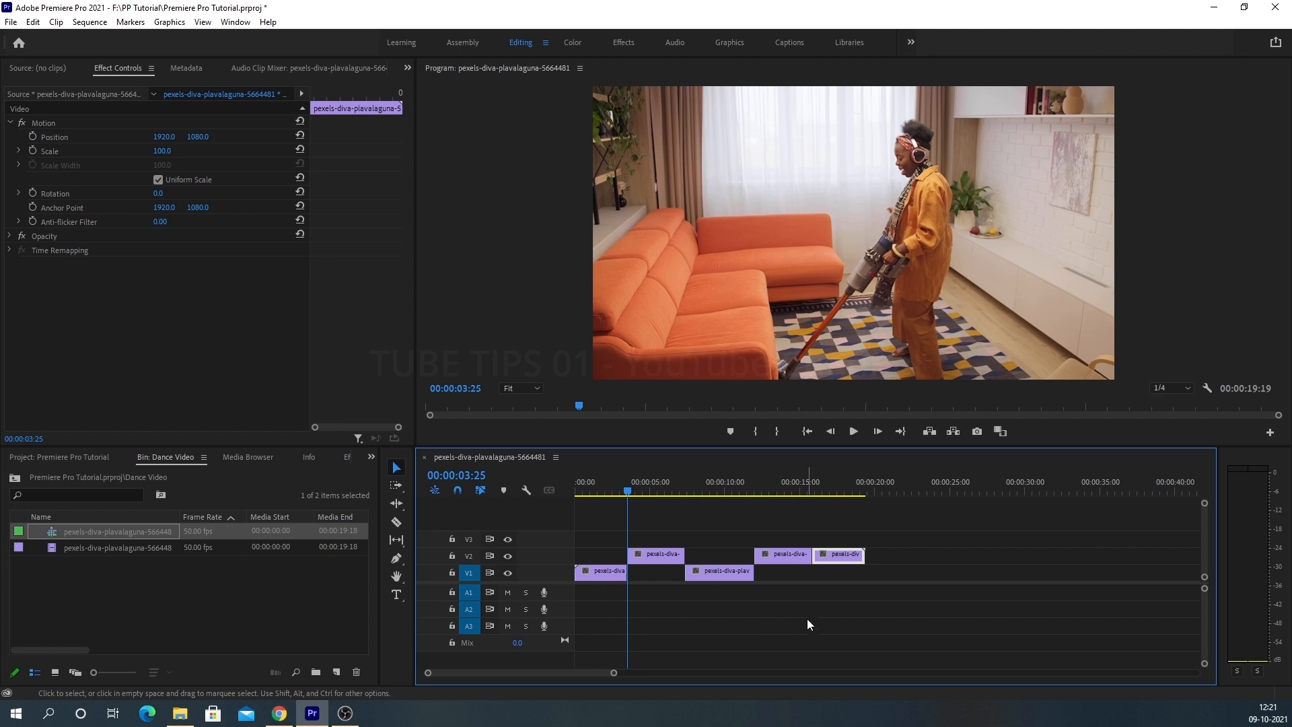
Step: Clear the clip selection on the timeline and start creating a new sequence
{"action": "left_click_drag", "start_coordinate": [582, 519], "coordinate": [875, 597]}
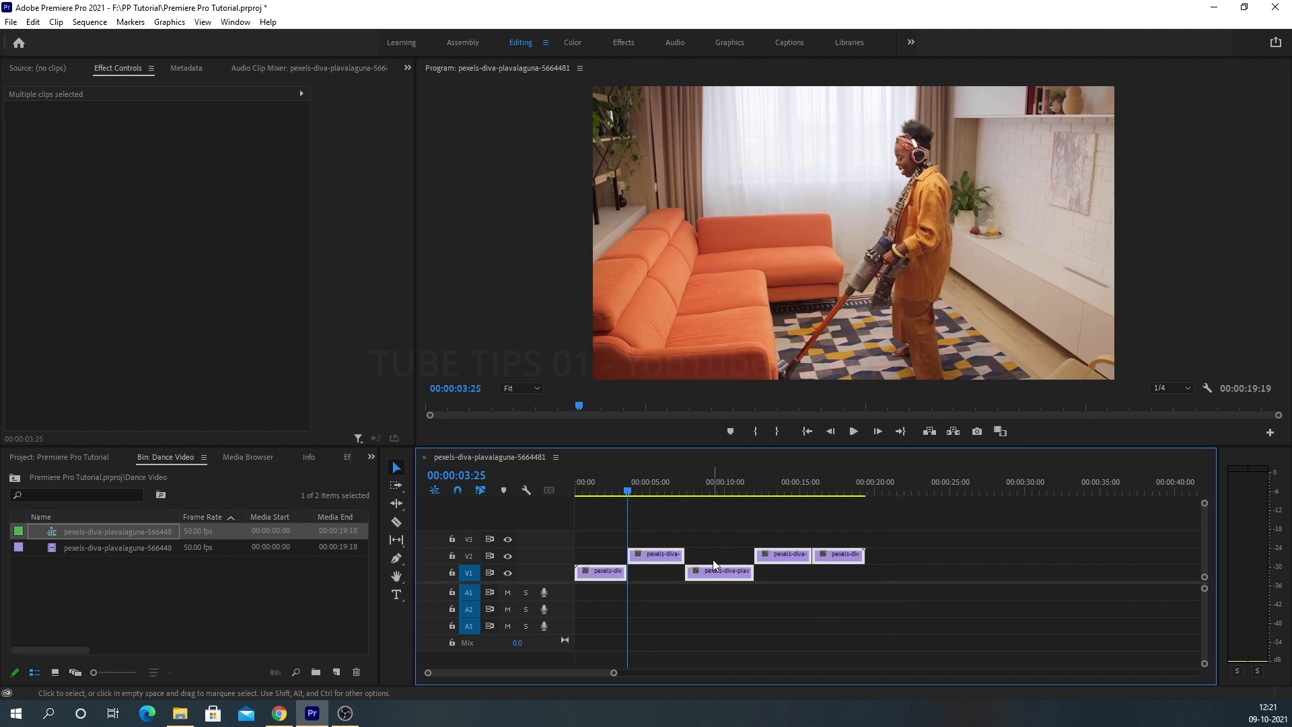
{"action": "left_click", "coordinate": [642, 521]}
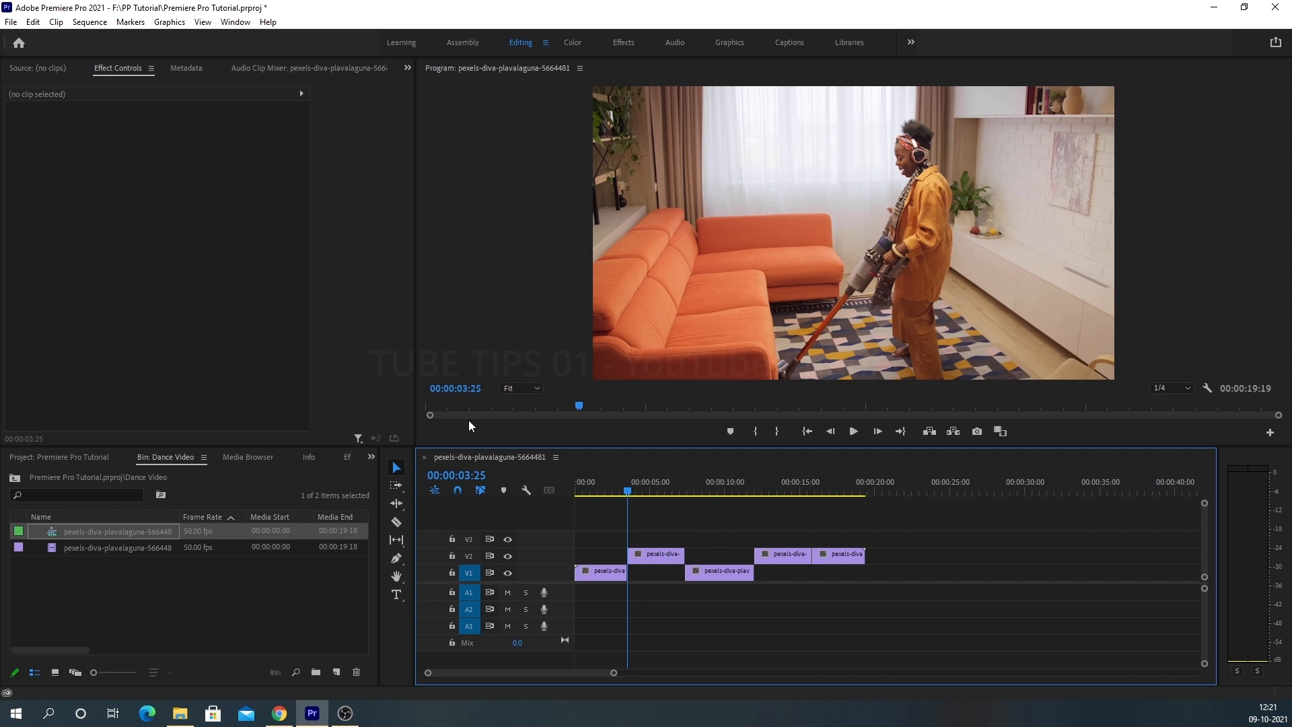
{"action": "left_click", "coordinate": [12, 22]}
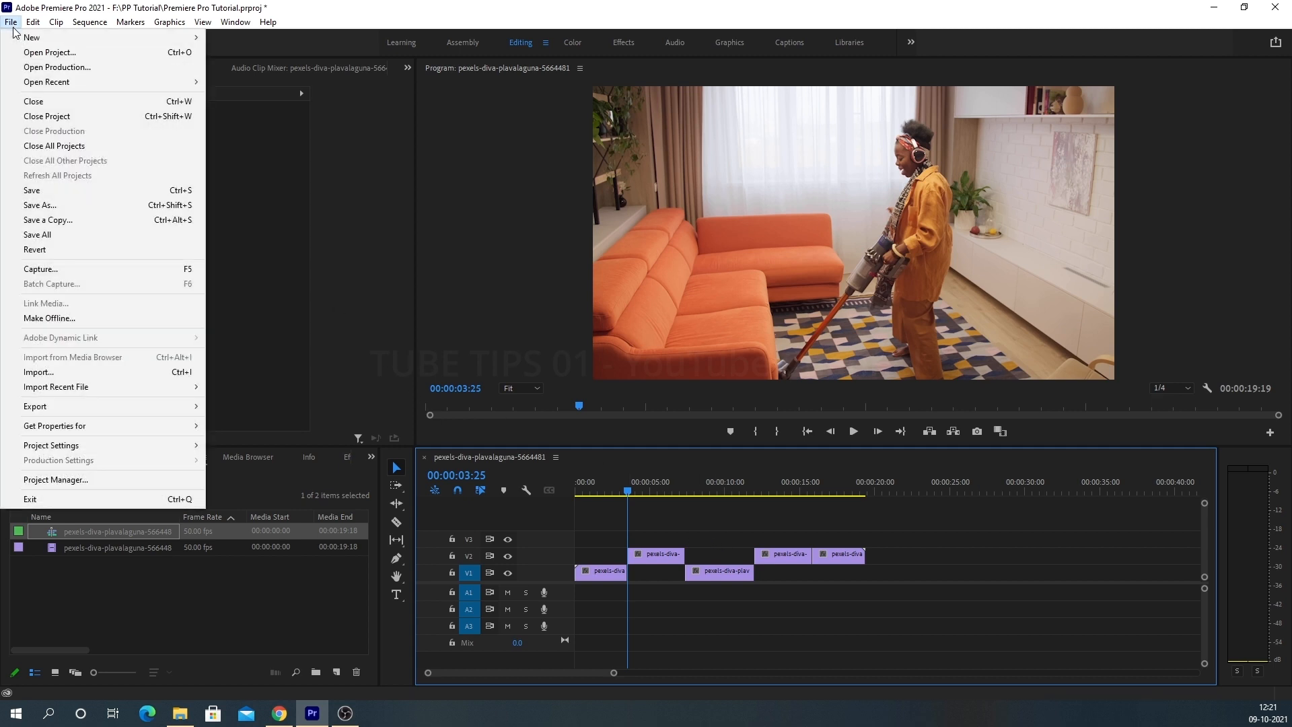
{"action": "mouse_move", "coordinate": [20, 39]}
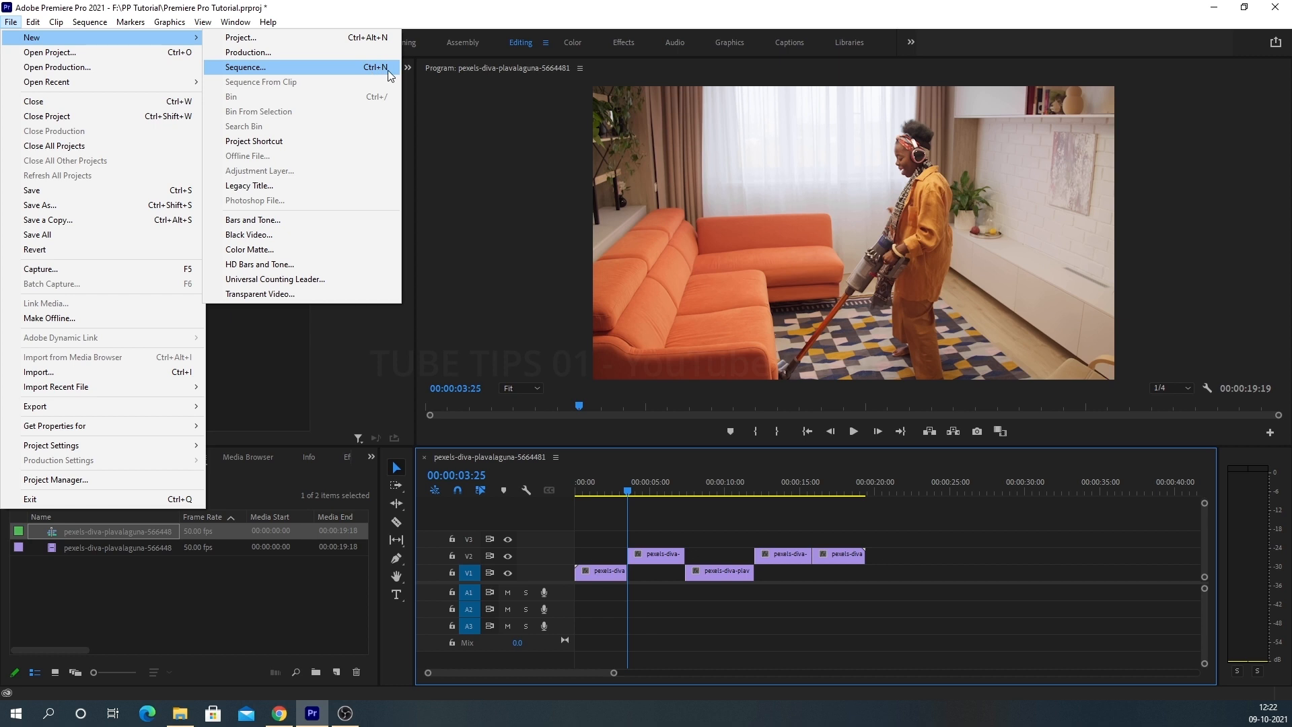
{"action": "left_click", "coordinate": [268, 70]}
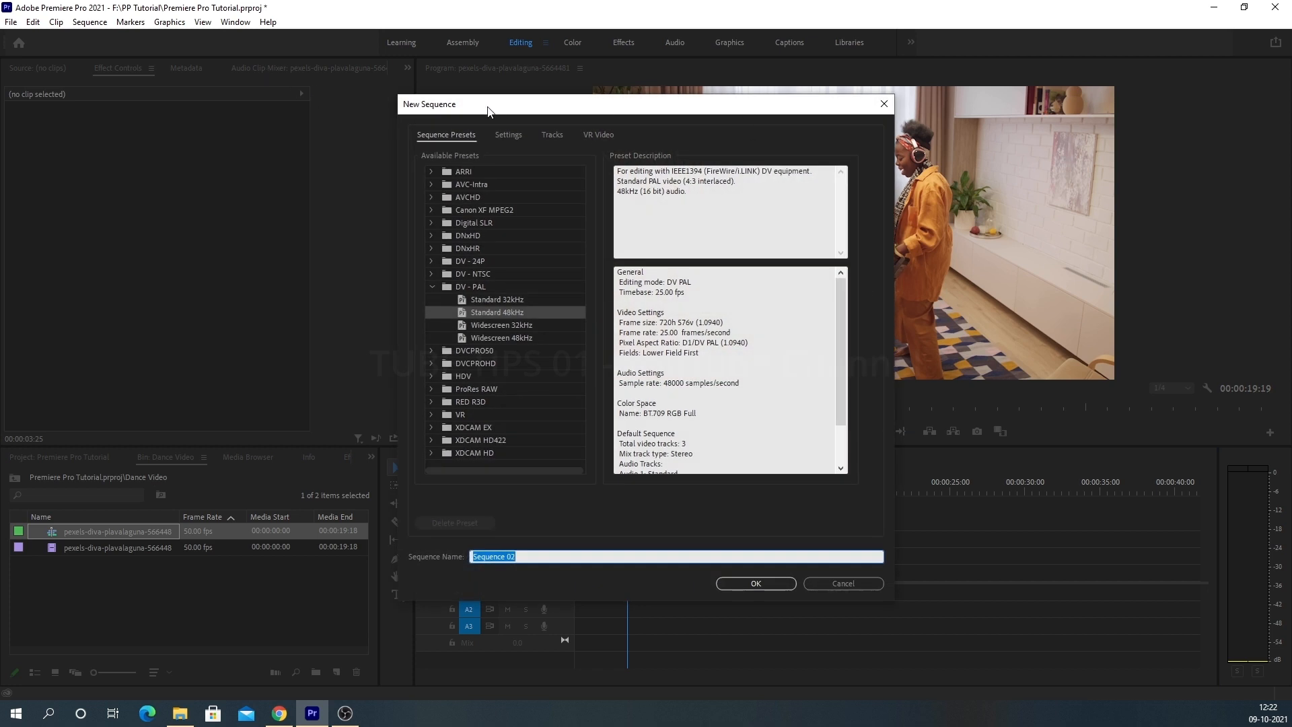
{"action": "left_click_drag", "start_coordinate": [425, 111], "coordinate": [490, 103]}
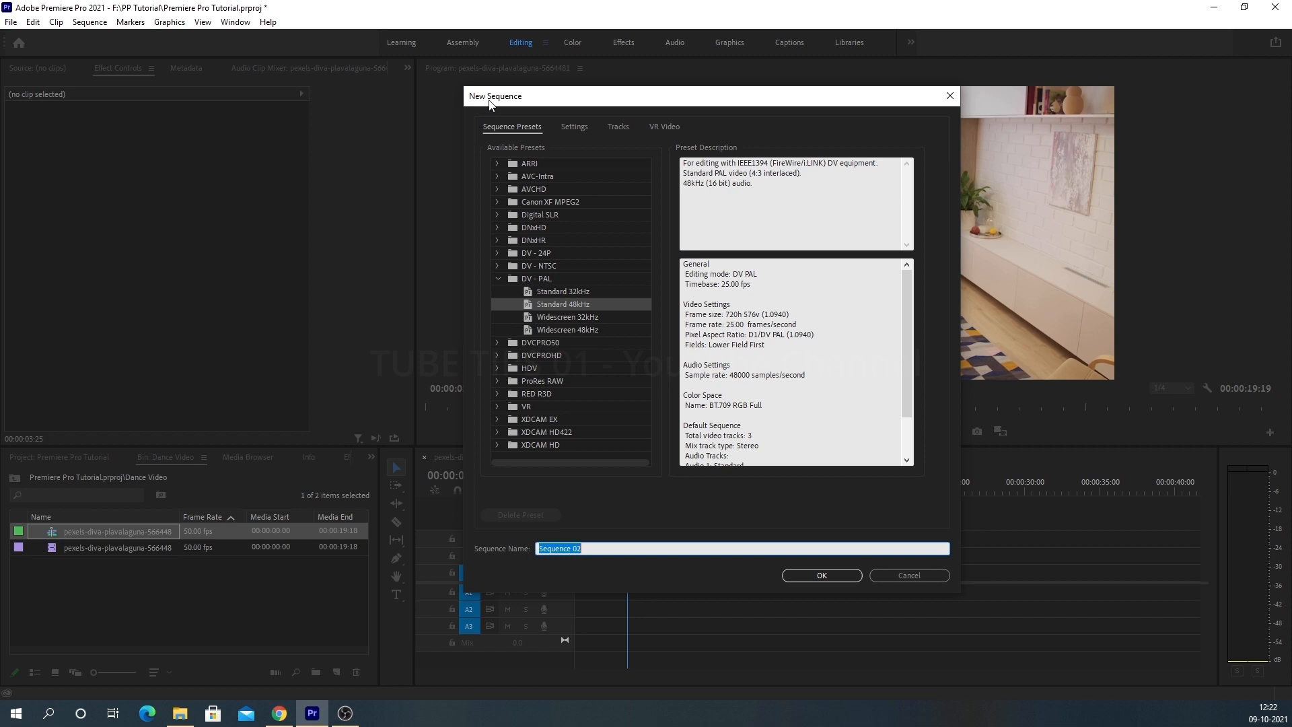
Step: Collapse the DV - PAL presets and expand Digital SLR down to its 1080p sequence presets
{"action": "left_click", "coordinate": [499, 279]}
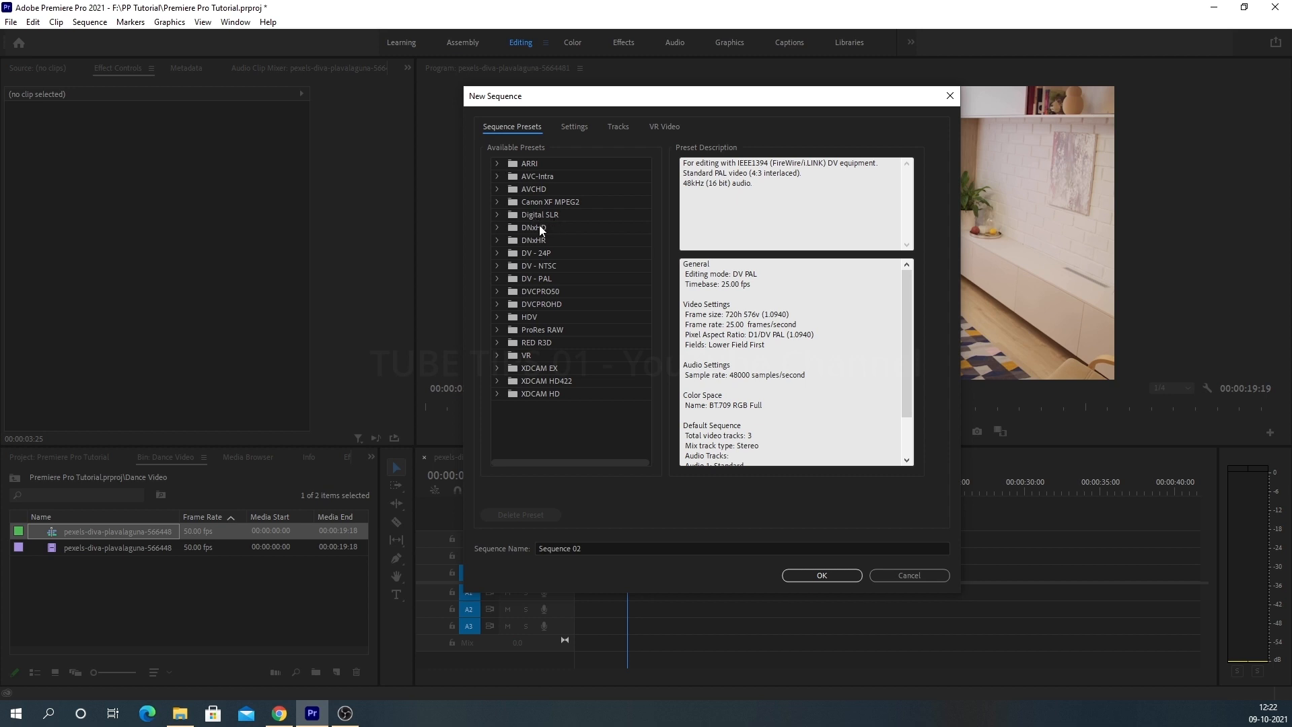
{"action": "left_click", "coordinate": [498, 215]}
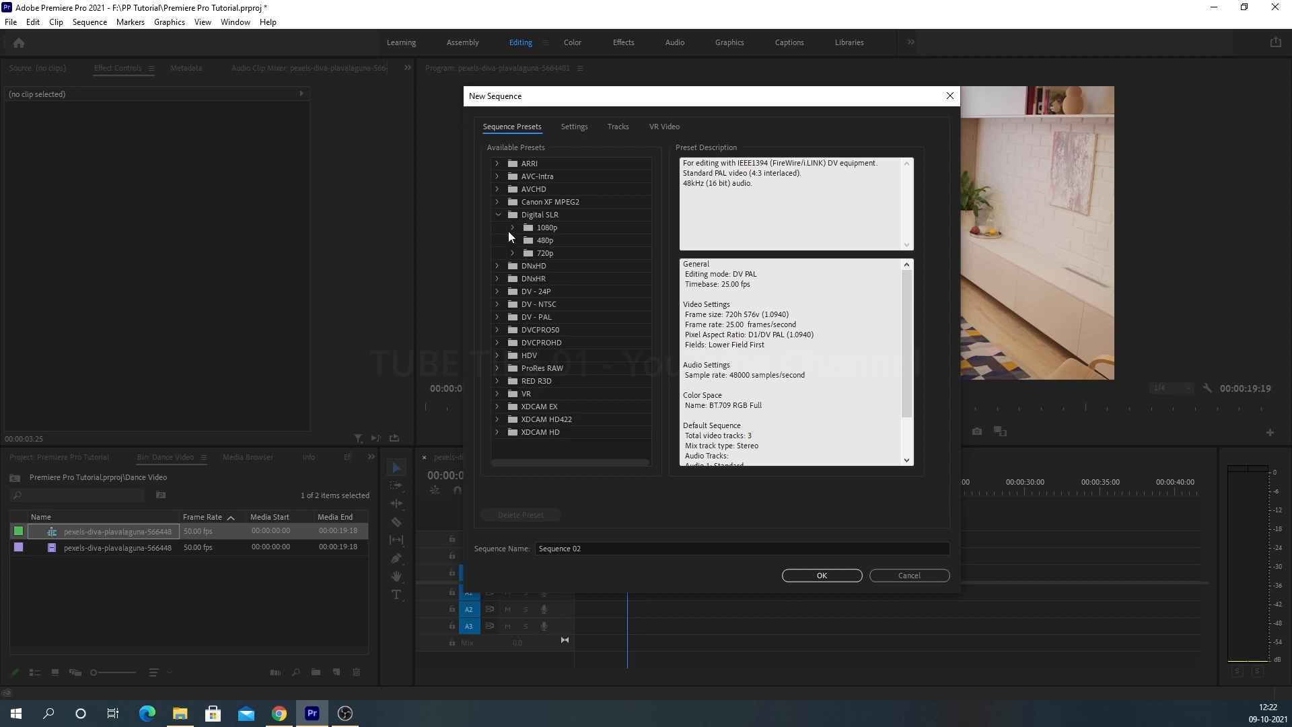
{"action": "left_click", "coordinate": [513, 227]}
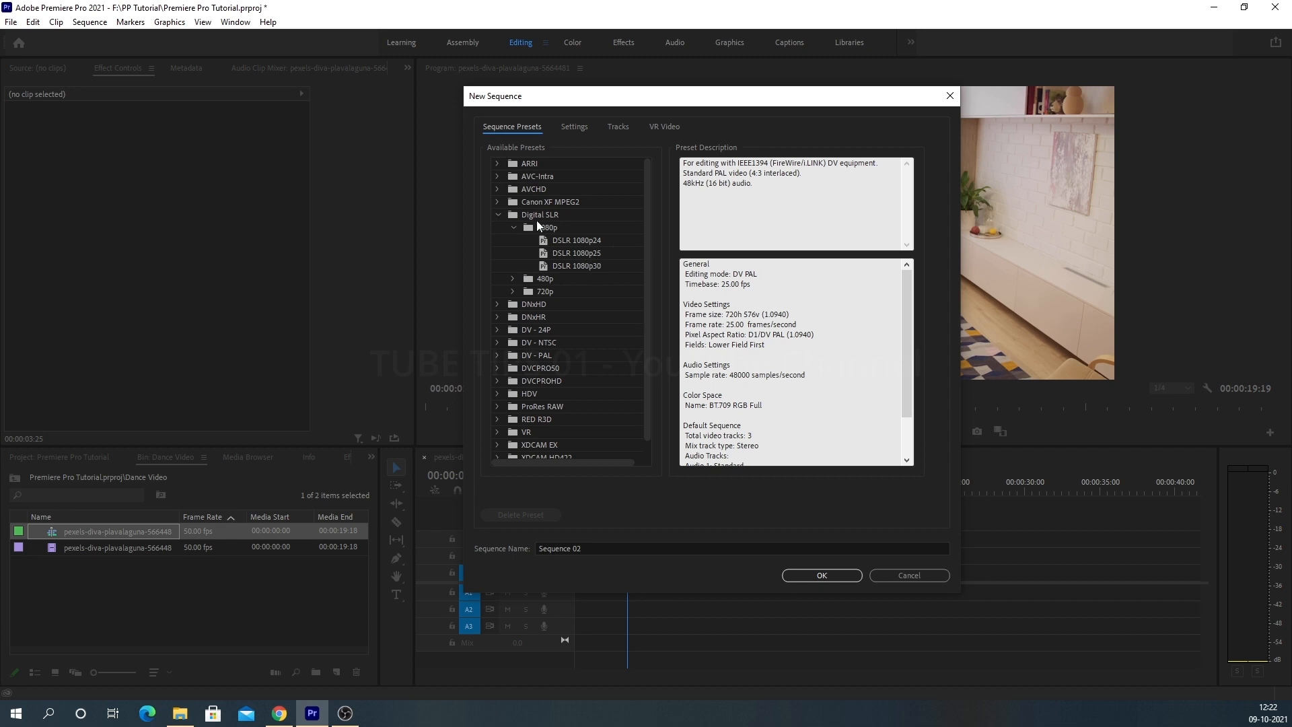
{"action": "scroll", "coordinate": [516, 410], "scroll_direction": "down", "scroll_amount": 2}
{"action": "scroll", "coordinate": [518, 407], "scroll_direction": "up", "scroll_amount": 2}
Step: Look through the whole list of editing modes in the new sequence's settings without changing the mode
{"action": "left_click", "coordinate": [574, 127]}
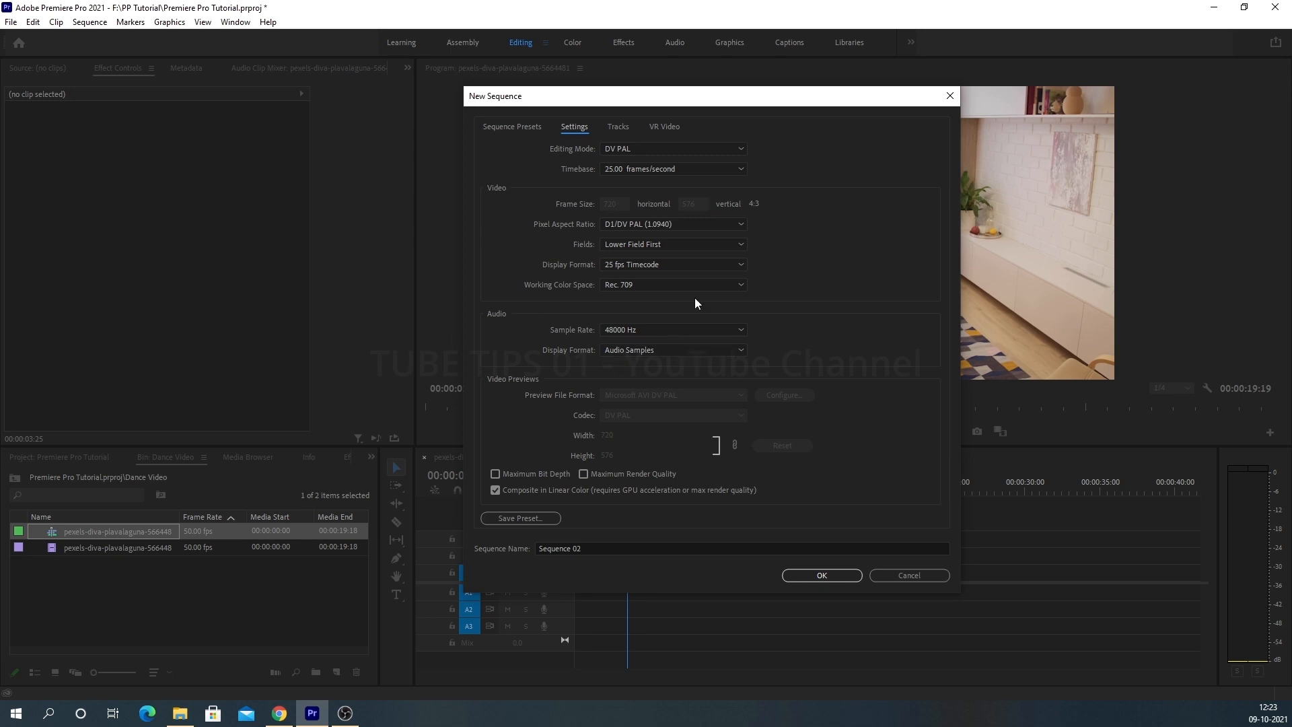
{"action": "left_click", "coordinate": [726, 148]}
{"action": "left_click_drag", "start_coordinate": [742, 342], "coordinate": [737, 236]}
{"action": "left_click", "coordinate": [805, 186]}
{"action": "left_click", "coordinate": [731, 148]}
{"action": "left_click_drag", "start_coordinate": [746, 330], "coordinate": [741, 193]}
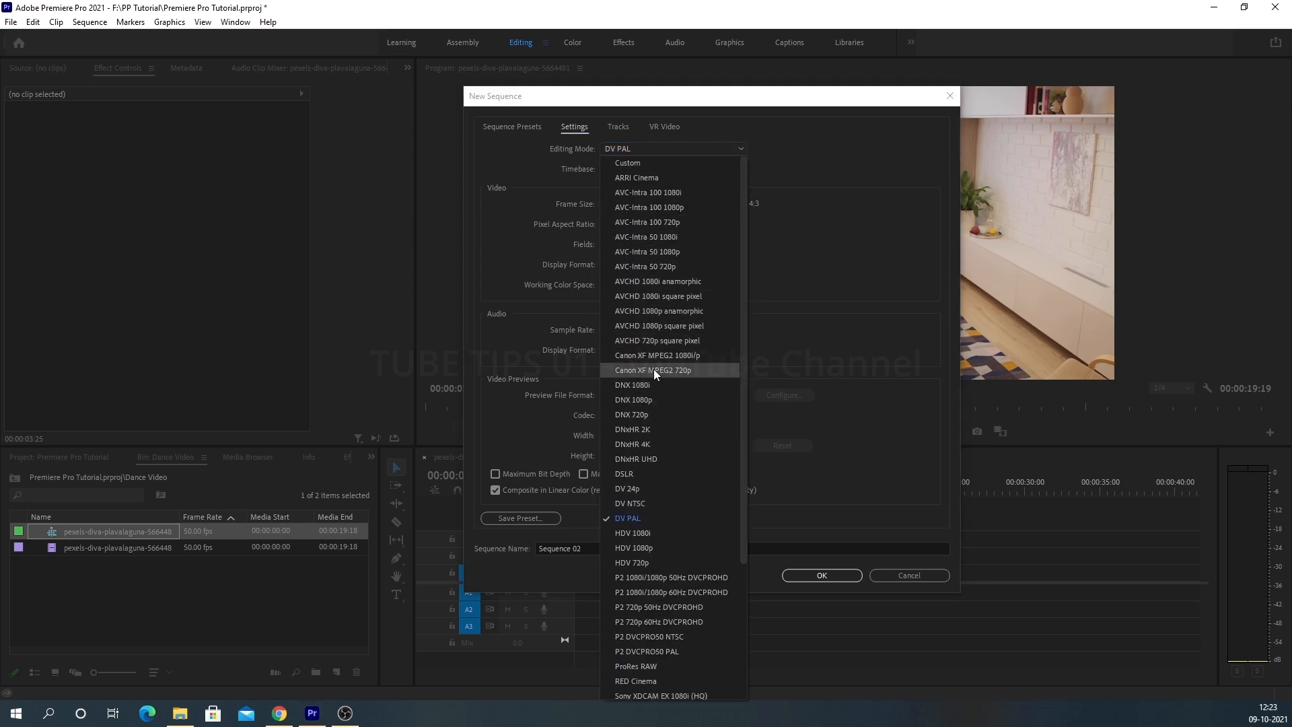
{"action": "scroll", "coordinate": [633, 303], "scroll_direction": "down", "scroll_amount": 4}
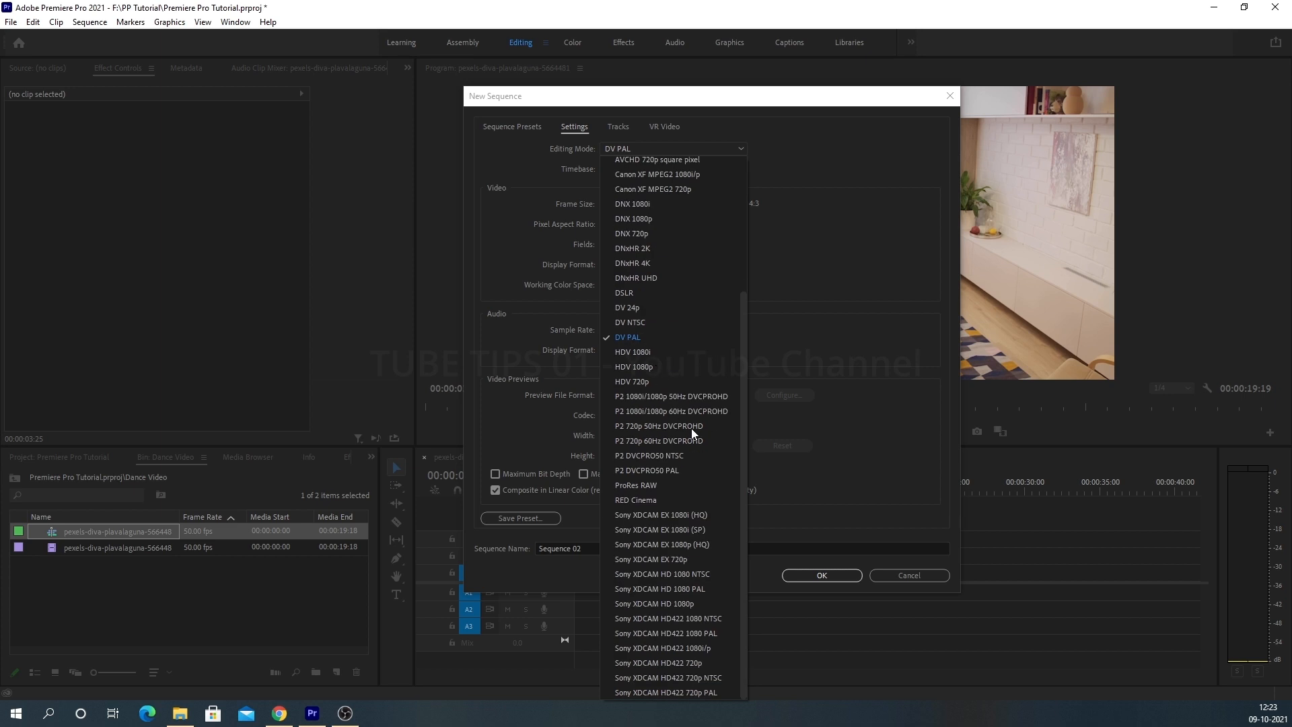
{"action": "scroll", "coordinate": [694, 552], "scroll_direction": "up", "scroll_amount": 5}
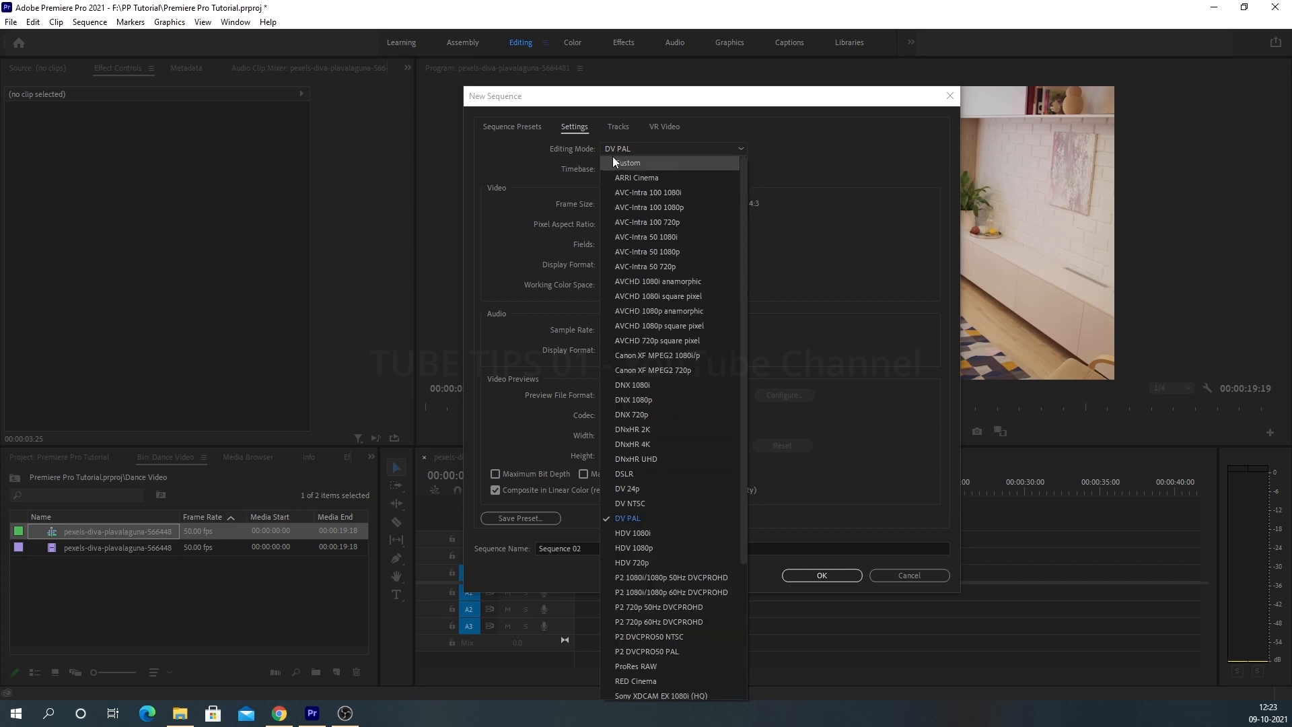
{"action": "scroll", "coordinate": [667, 323], "scroll_direction": "down", "scroll_amount": 4}
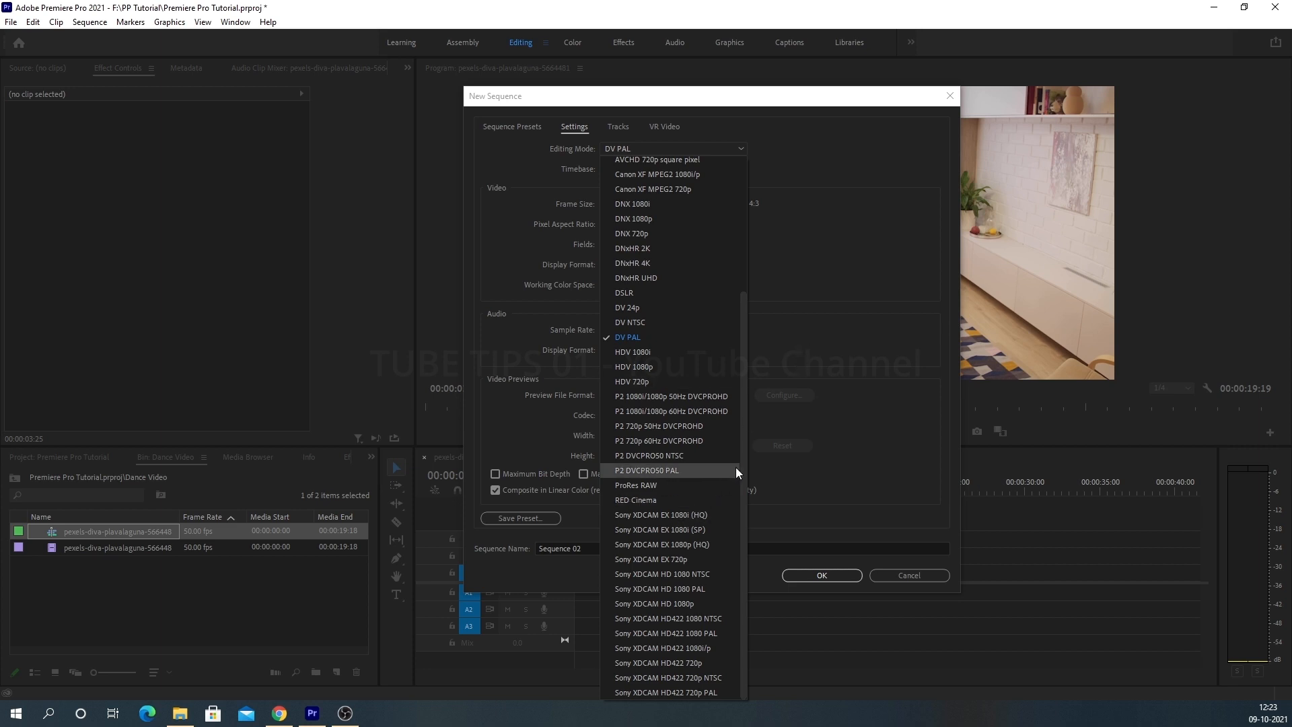
{"action": "left_click", "coordinate": [811, 300]}
Step: Check the new sequence's timebase and video display format options, leaving them as they are
{"action": "left_click", "coordinate": [701, 169]}
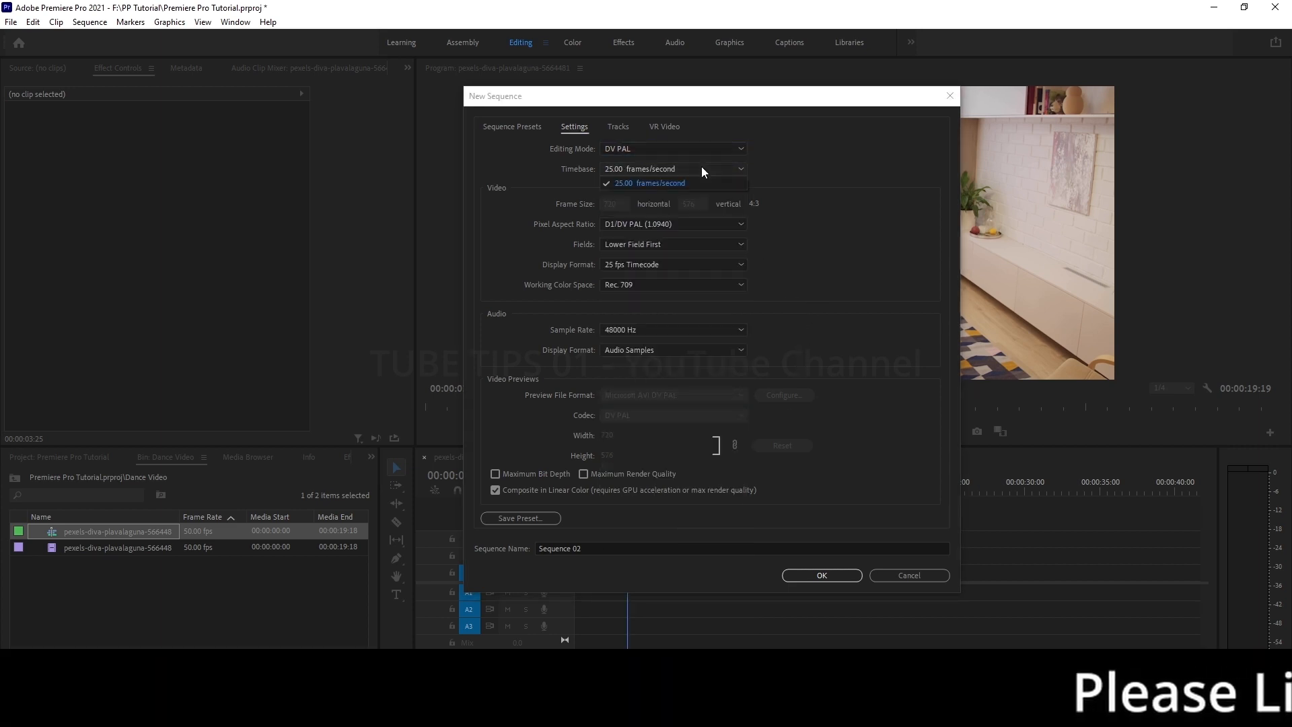
{"action": "left_click", "coordinate": [538, 172]}
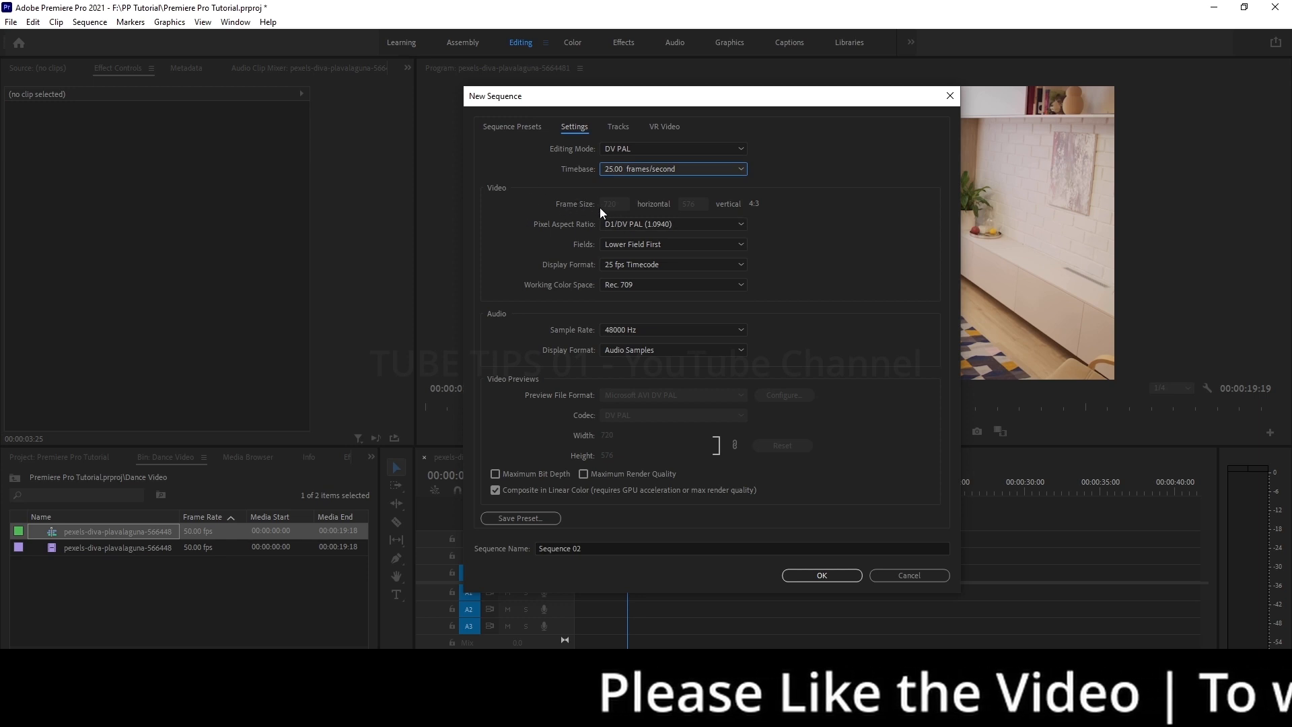
{"action": "left_click", "coordinate": [613, 225]}
{"action": "left_click", "coordinate": [713, 266]}
{"action": "left_click", "coordinate": [735, 267]}
{"action": "left_click", "coordinate": [854, 310]}
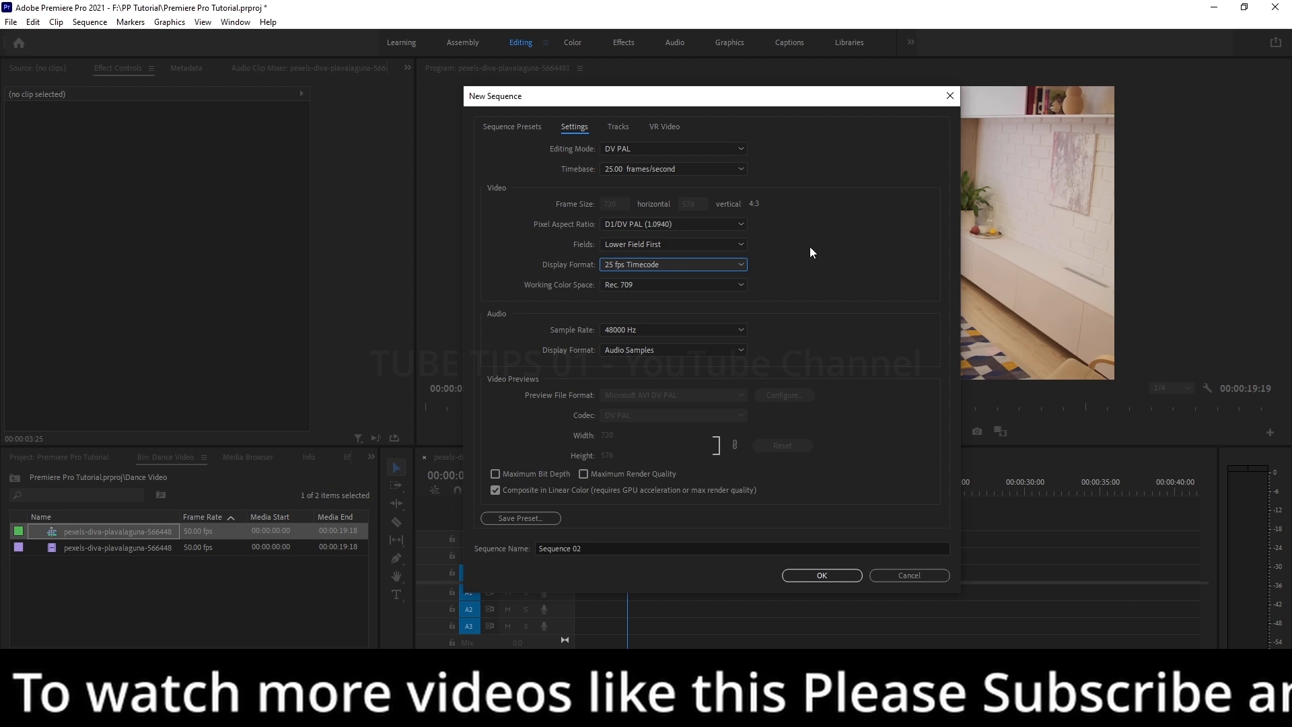
Step: Review the new sequence's audio track types and mix options, and try raising its number of video tracks
{"action": "left_click", "coordinate": [615, 128]}
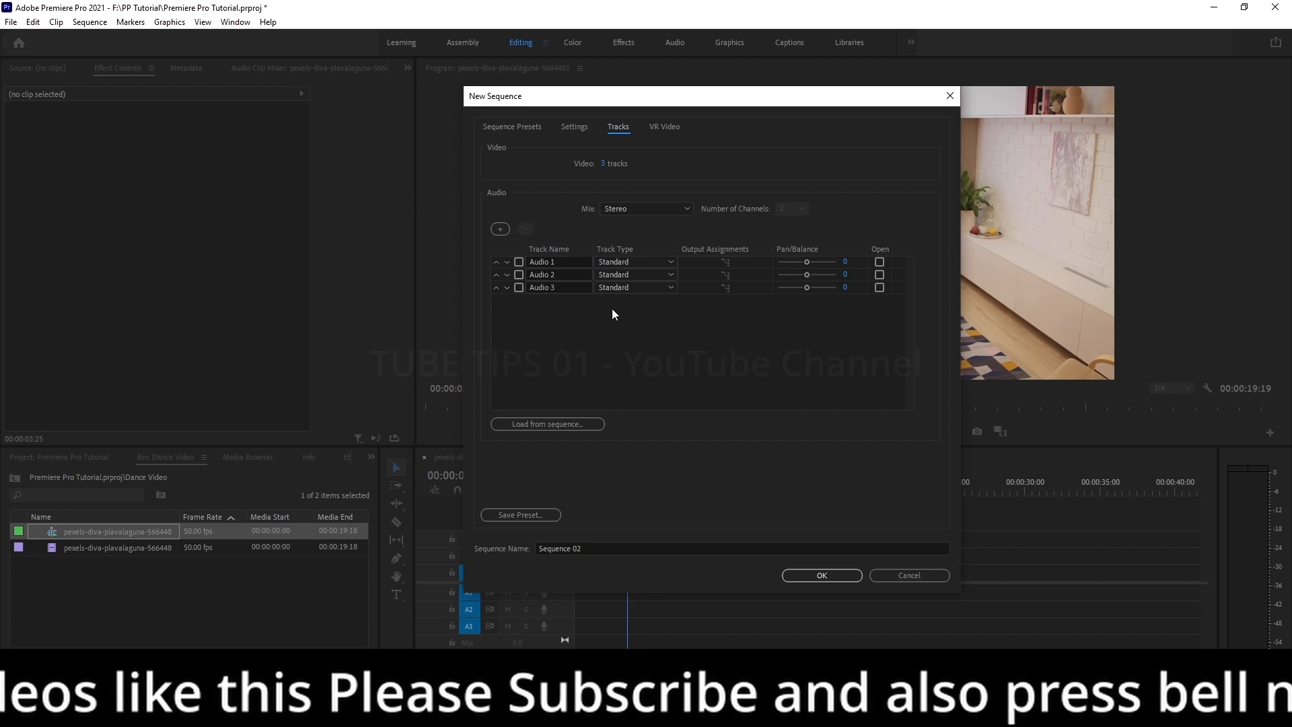
{"action": "left_click_drag", "start_coordinate": [646, 95], "coordinate": [737, 82]}
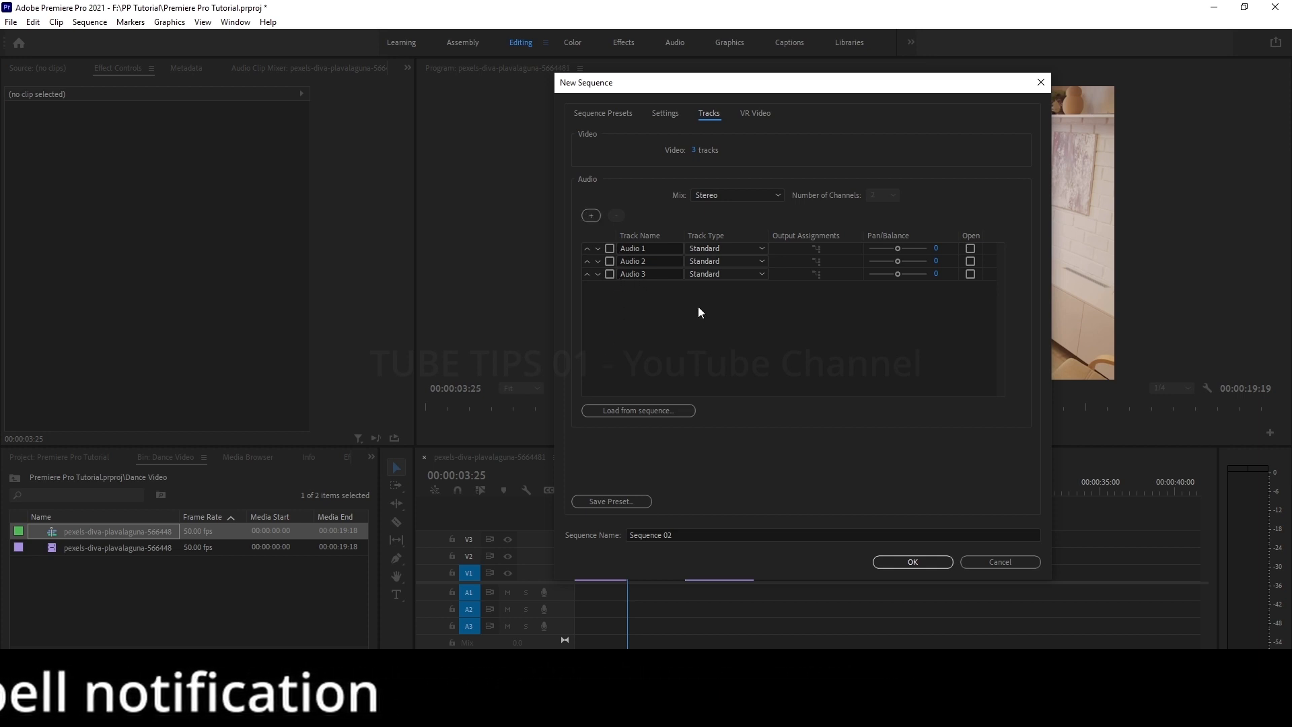
{"action": "left_click", "coordinate": [760, 248]}
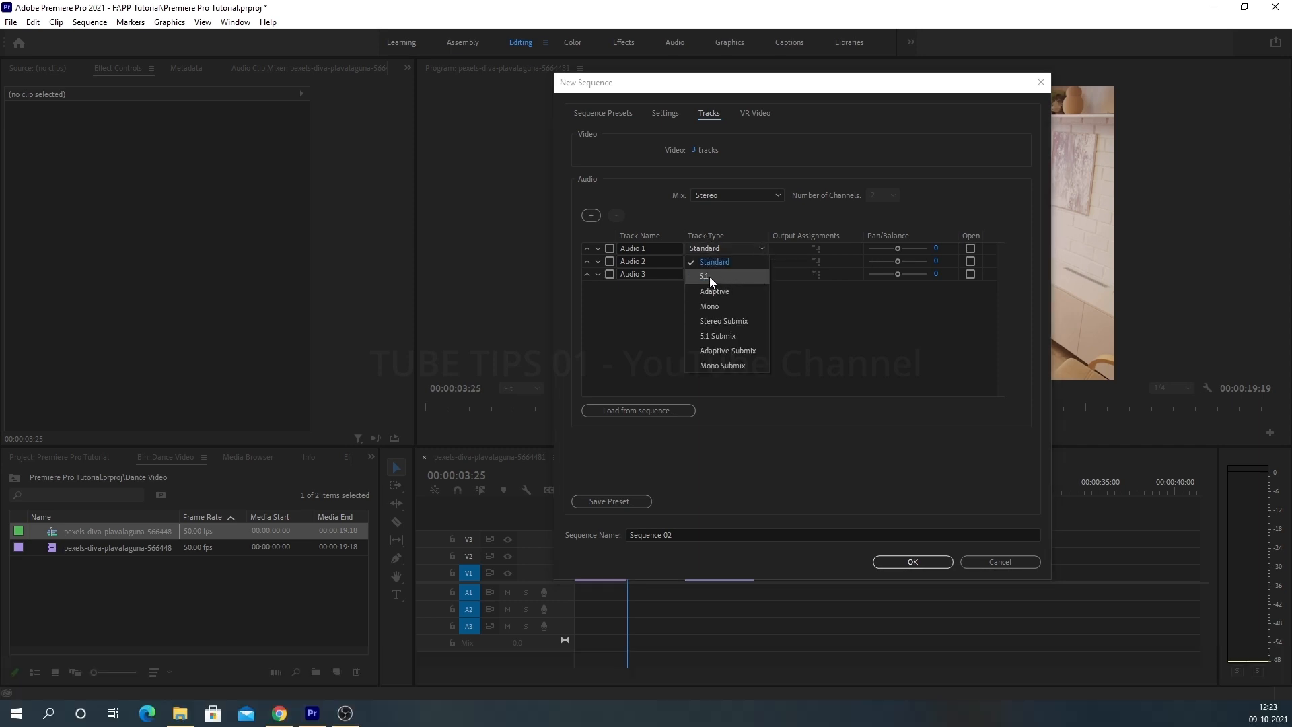
{"action": "left_click", "coordinate": [827, 329]}
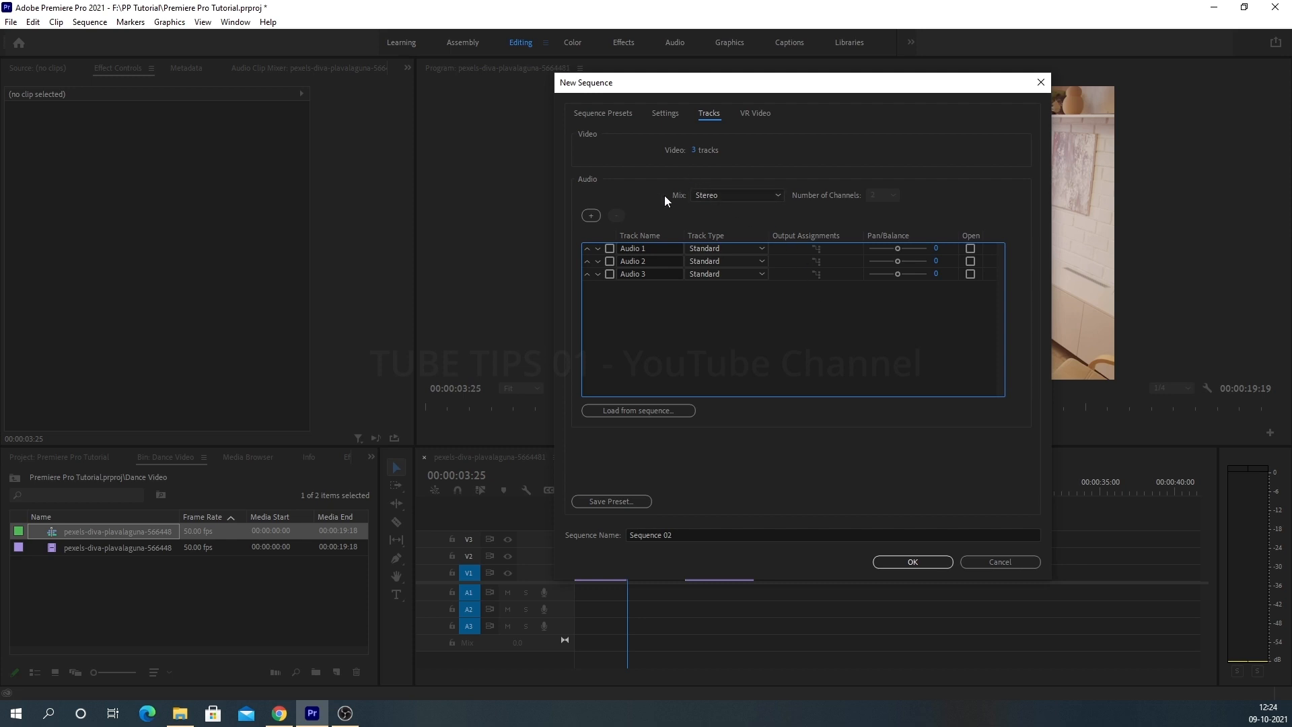
{"action": "left_click", "coordinate": [765, 196]}
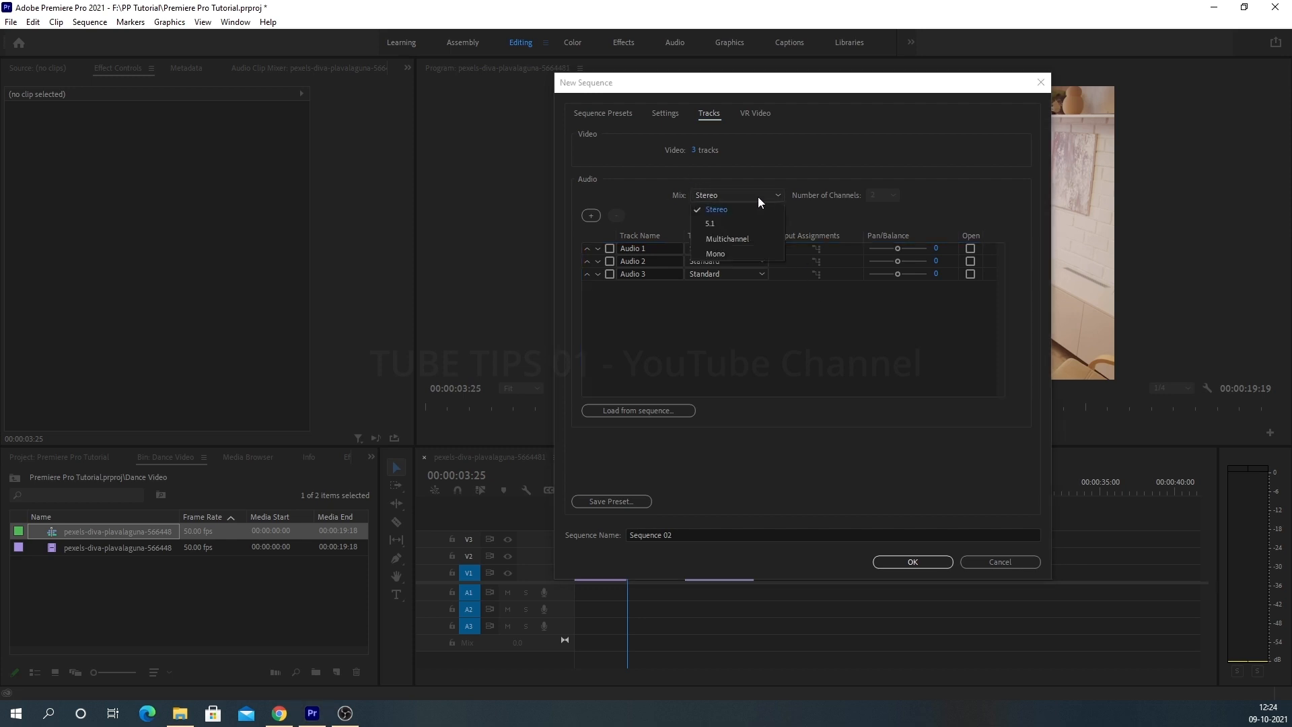
{"action": "left_click", "coordinate": [835, 342]}
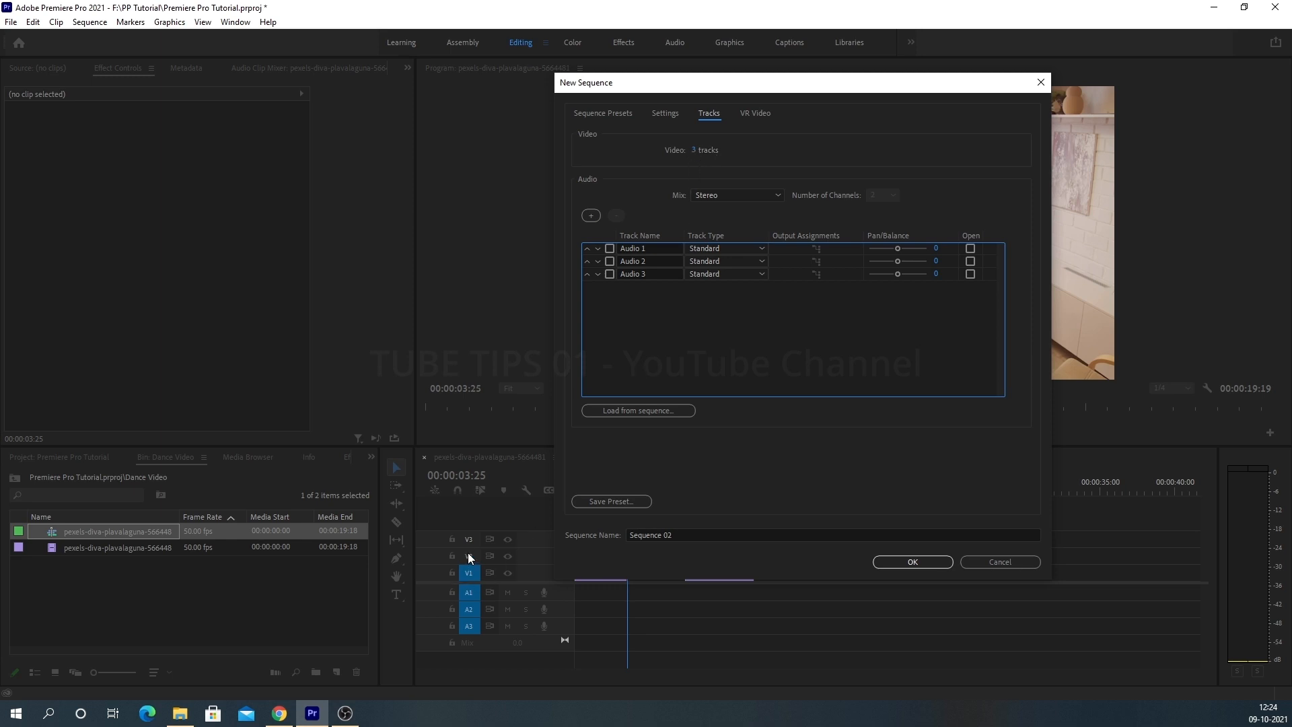
{"action": "left_click_drag", "start_coordinate": [696, 150], "coordinate": [701, 152]}
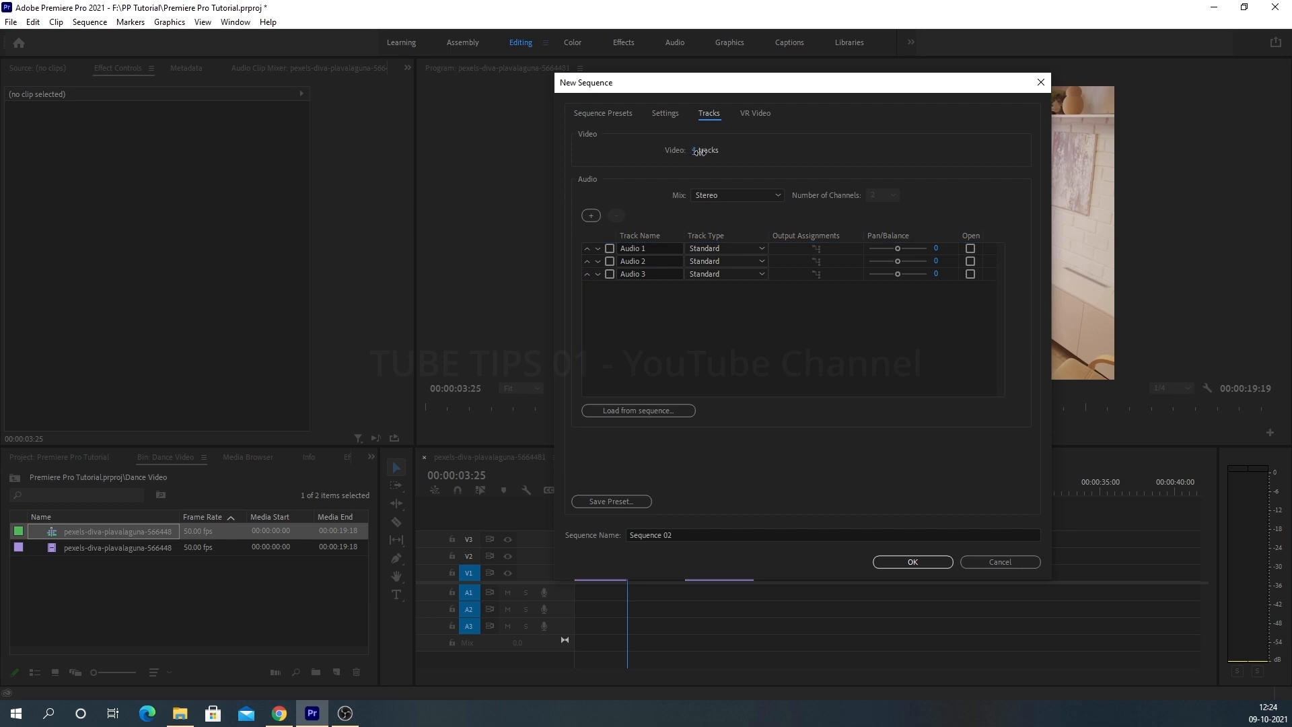
Step: Check the new sequence's VR projection options and keep the projection at None
{"action": "left_click", "coordinate": [768, 117]}
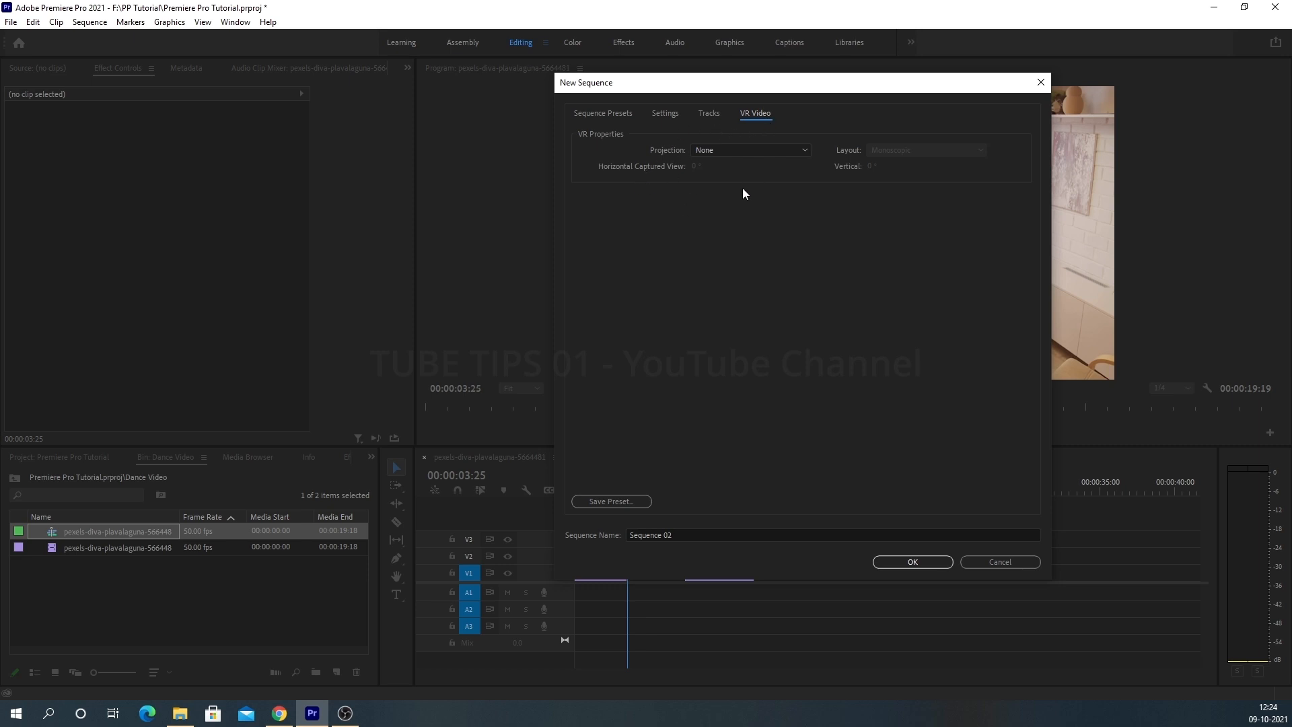
{"action": "left_click", "coordinate": [765, 149]}
{"action": "left_click", "coordinate": [765, 165]}
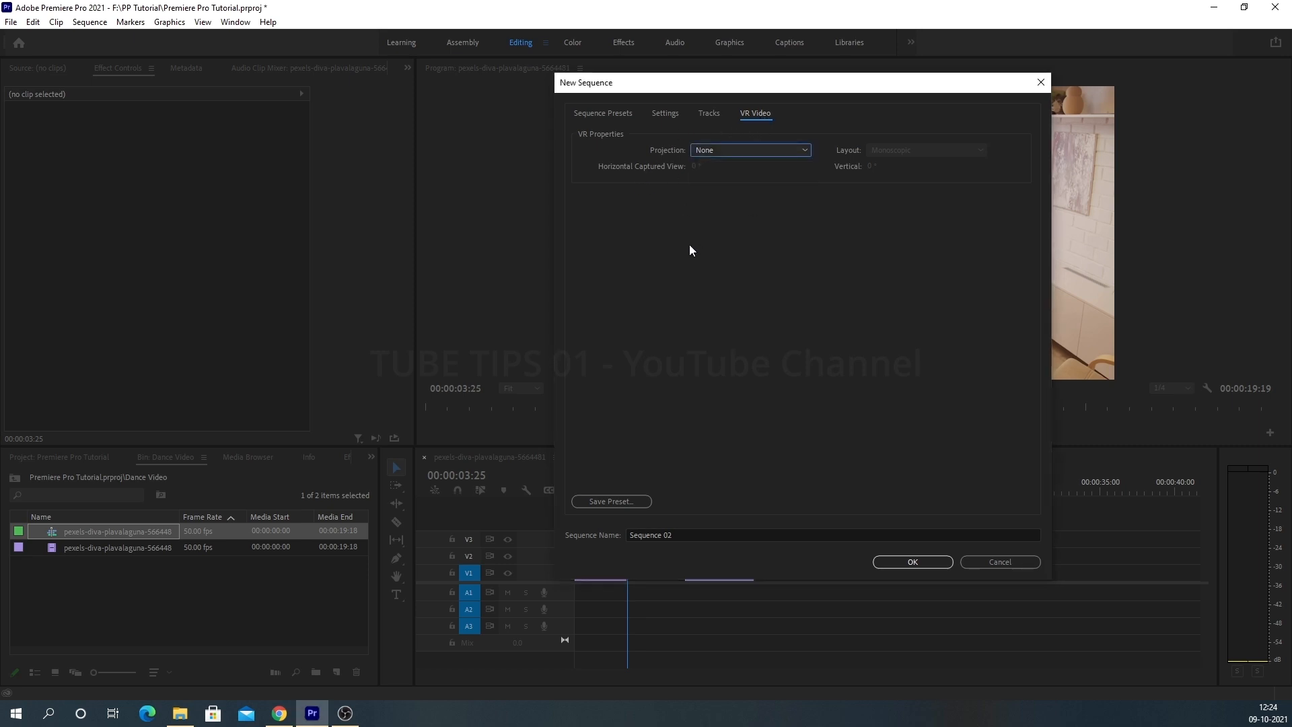
Step: Create the sequence from the DSLR 1080p24 preset with the name "Premiere pro tutorial"
{"action": "left_click", "coordinate": [602, 112]}
{"action": "left_click_drag", "start_coordinate": [657, 86], "coordinate": [725, 70]}
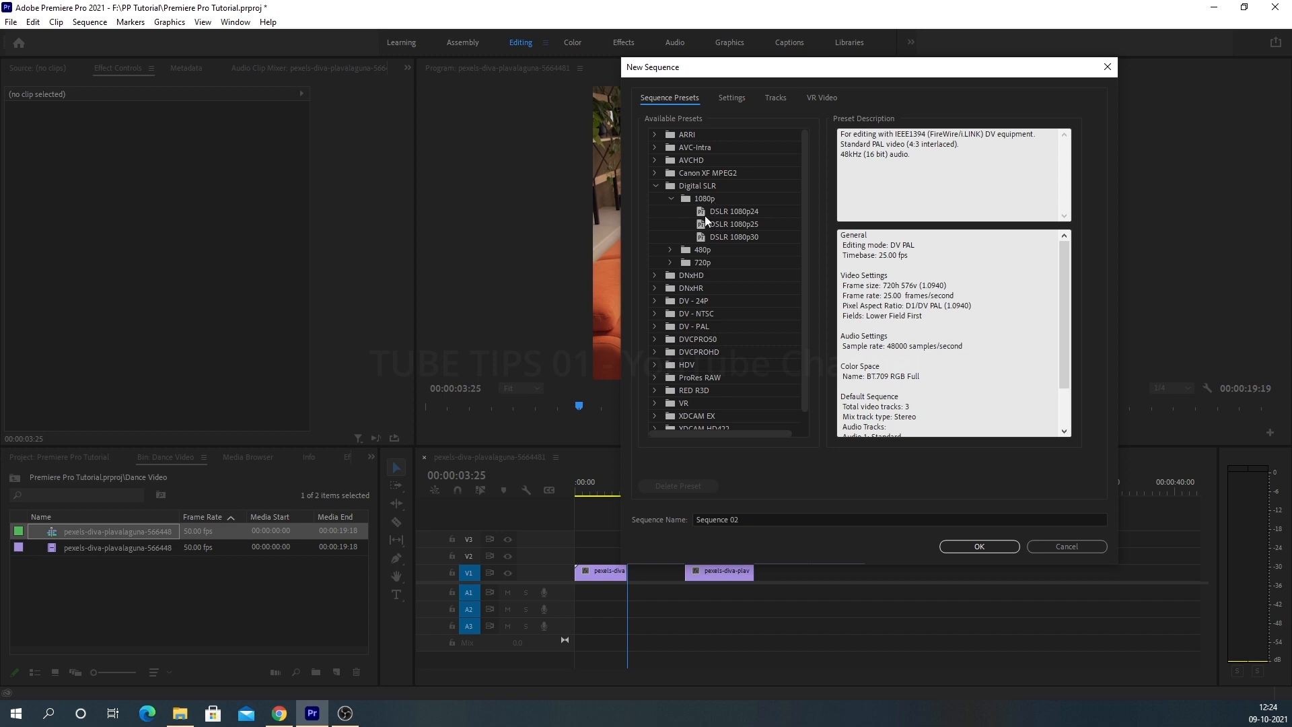
{"action": "left_click", "coordinate": [756, 214]}
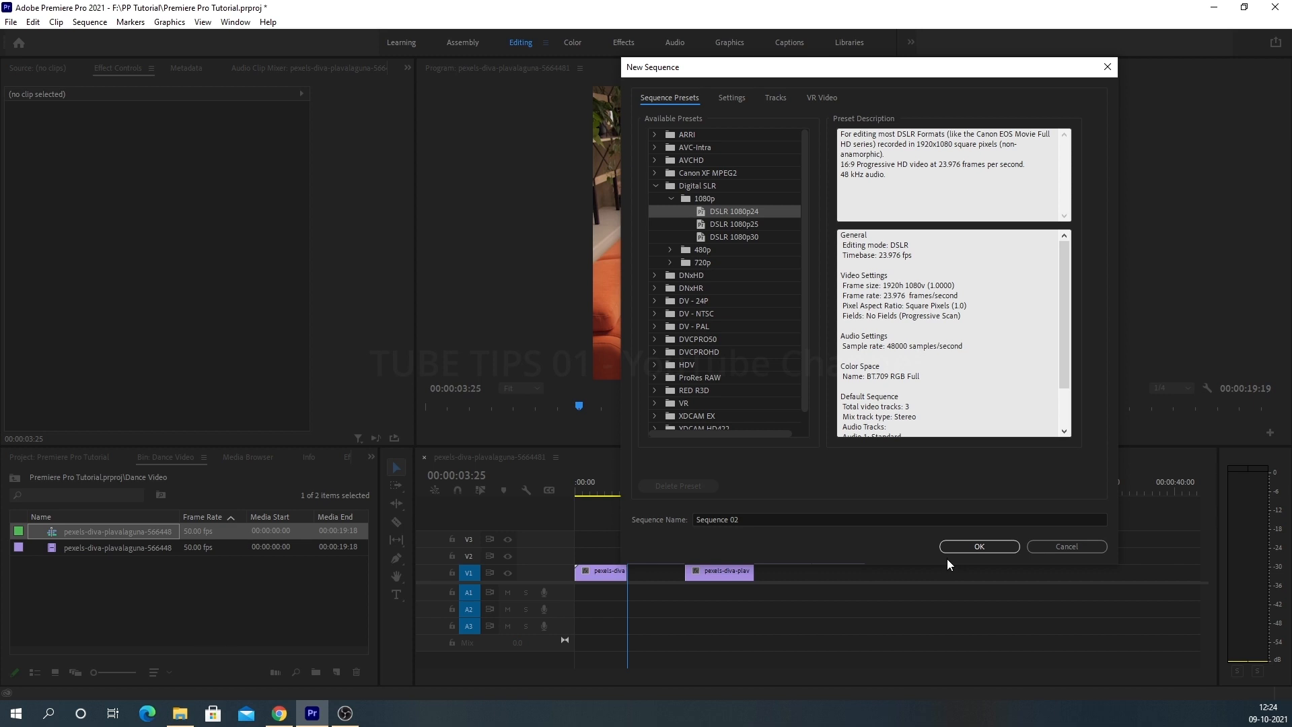
{"action": "left_click_drag", "start_coordinate": [759, 520], "coordinate": [671, 524]}
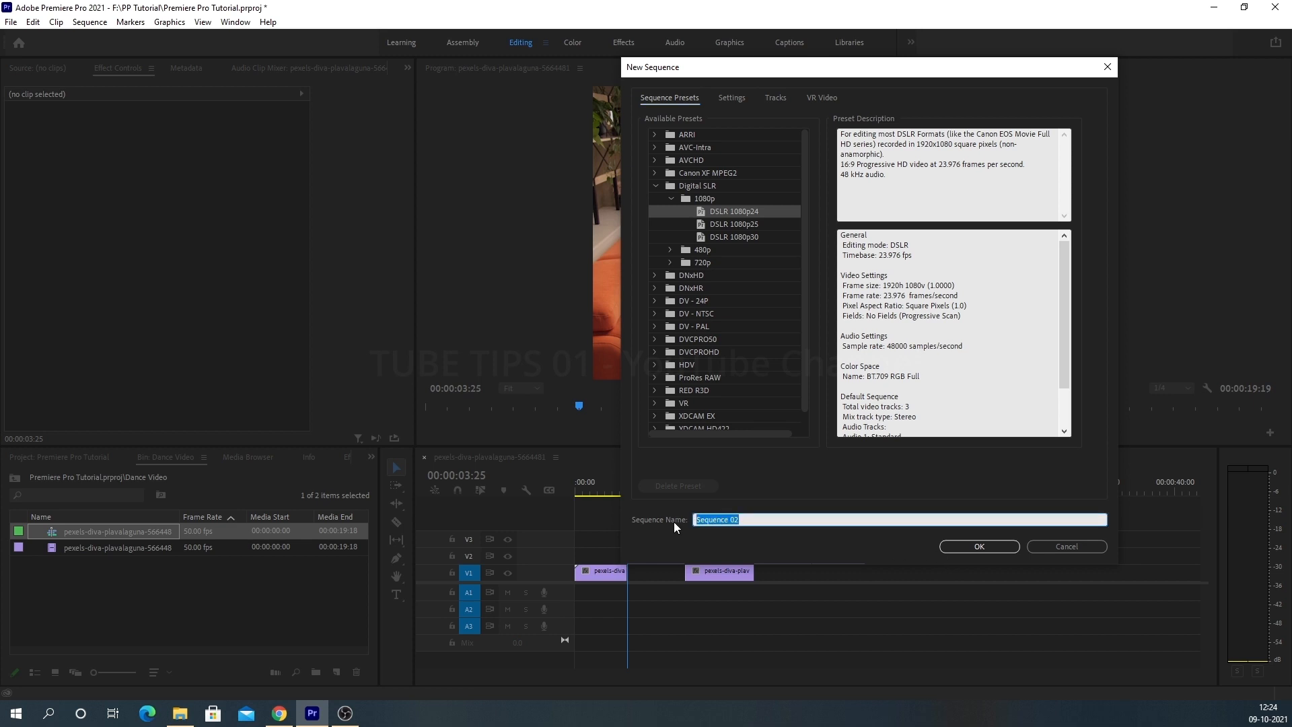
{"action": "type", "text": "Premiere pro tutorial"}
{"action": "left_click", "coordinate": [973, 547]}
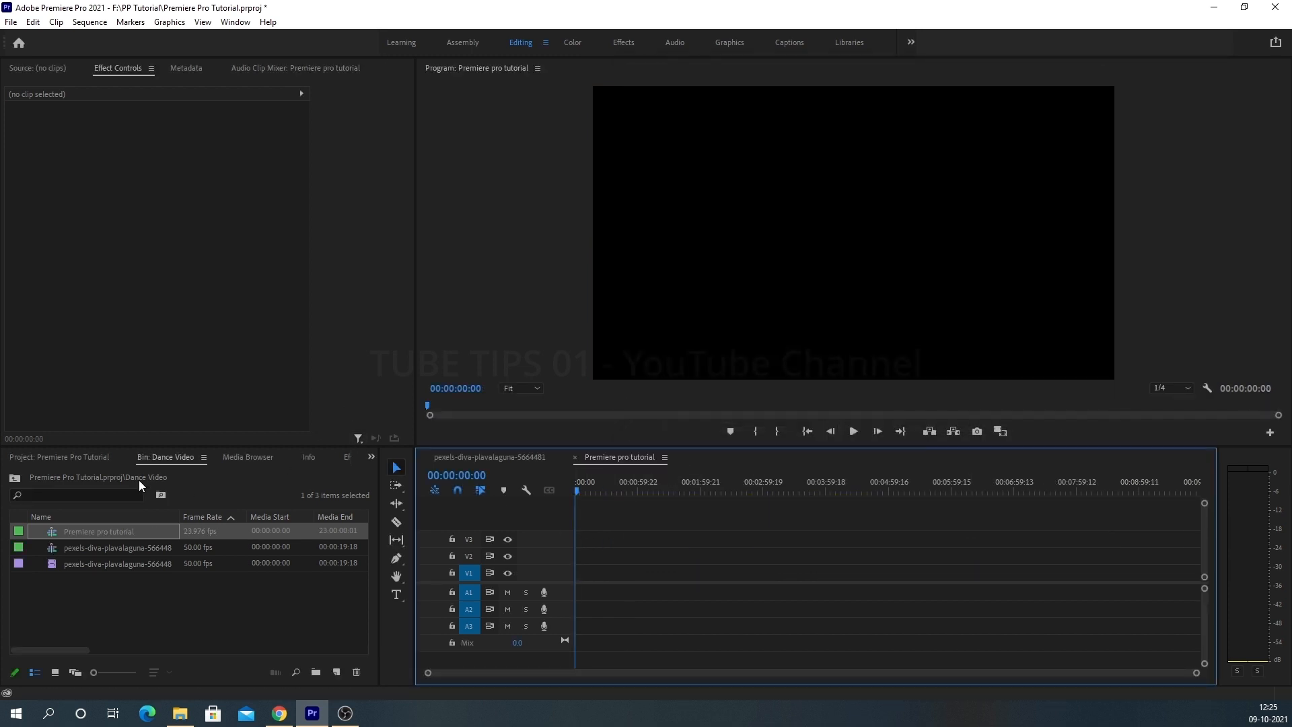
Step: Look at the Dance Video bin and compare the dance clip sequence with the Premiere pro tutorial sequence, ending on the latter
{"action": "left_click", "coordinate": [43, 462]}
{"action": "left_click", "coordinate": [159, 461]}
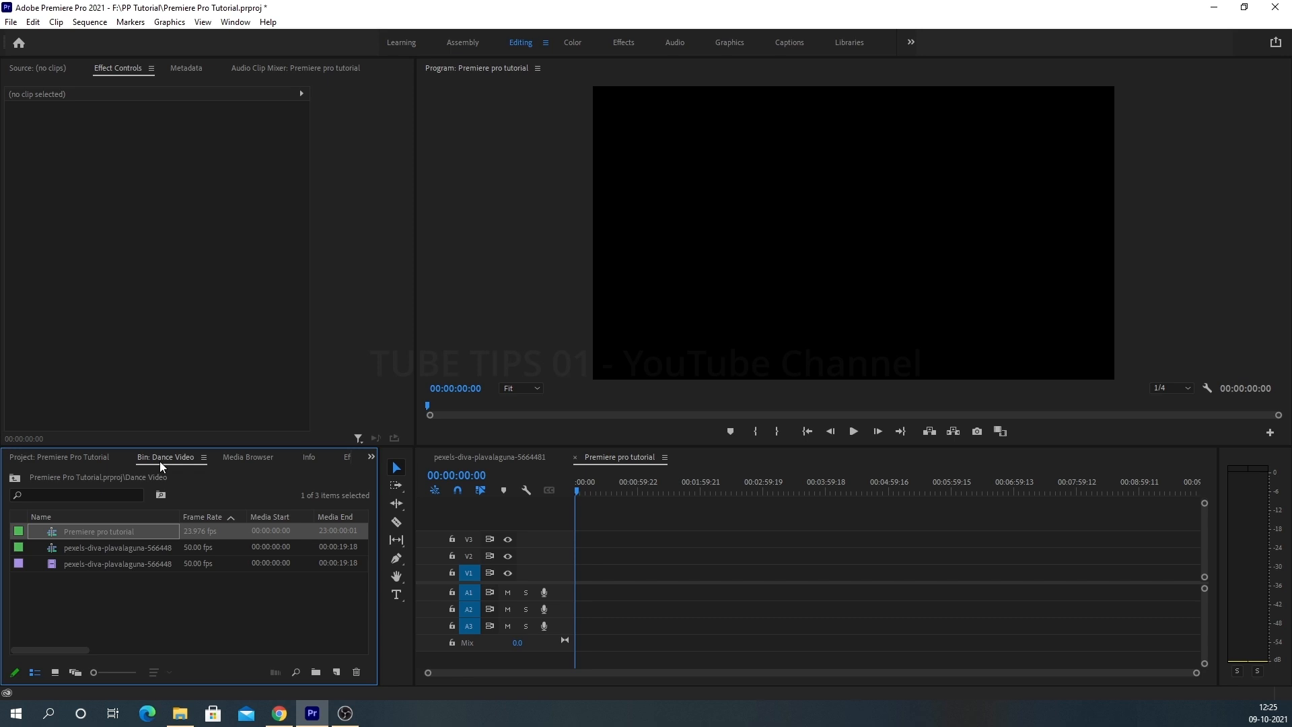
{"action": "left_click", "coordinate": [512, 454]}
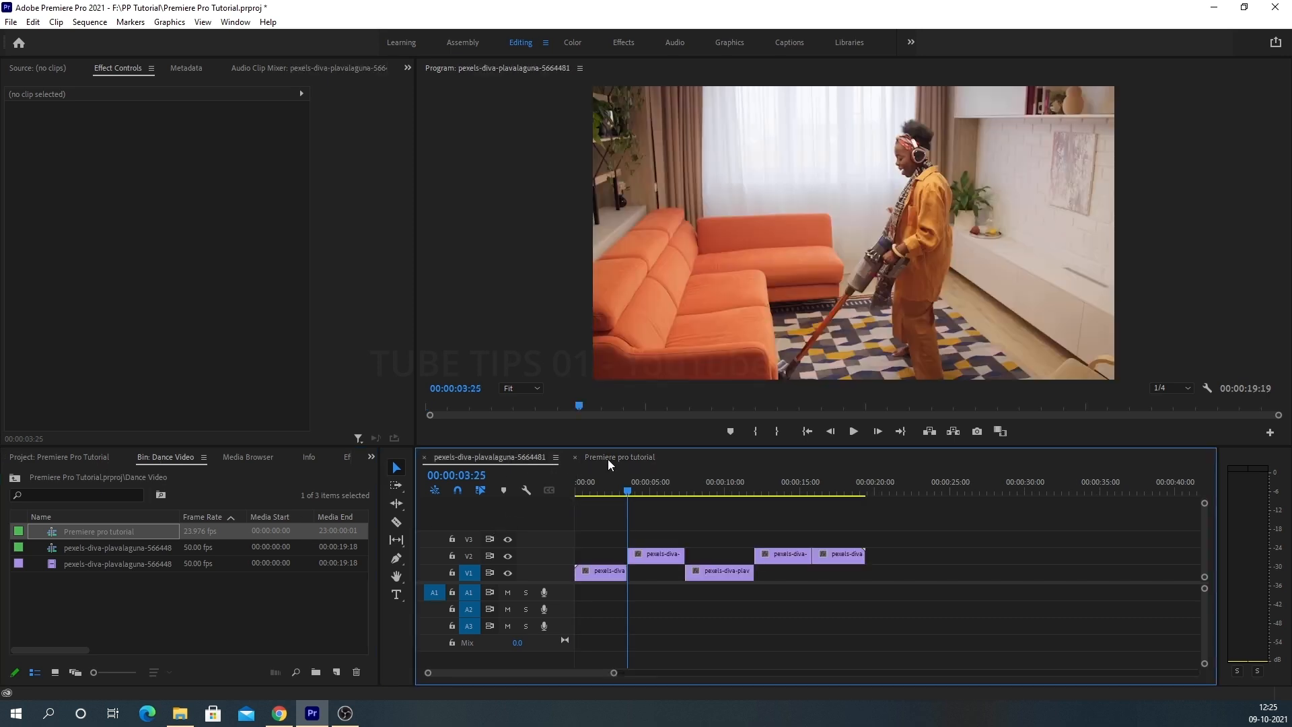
{"action": "left_click", "coordinate": [608, 458]}
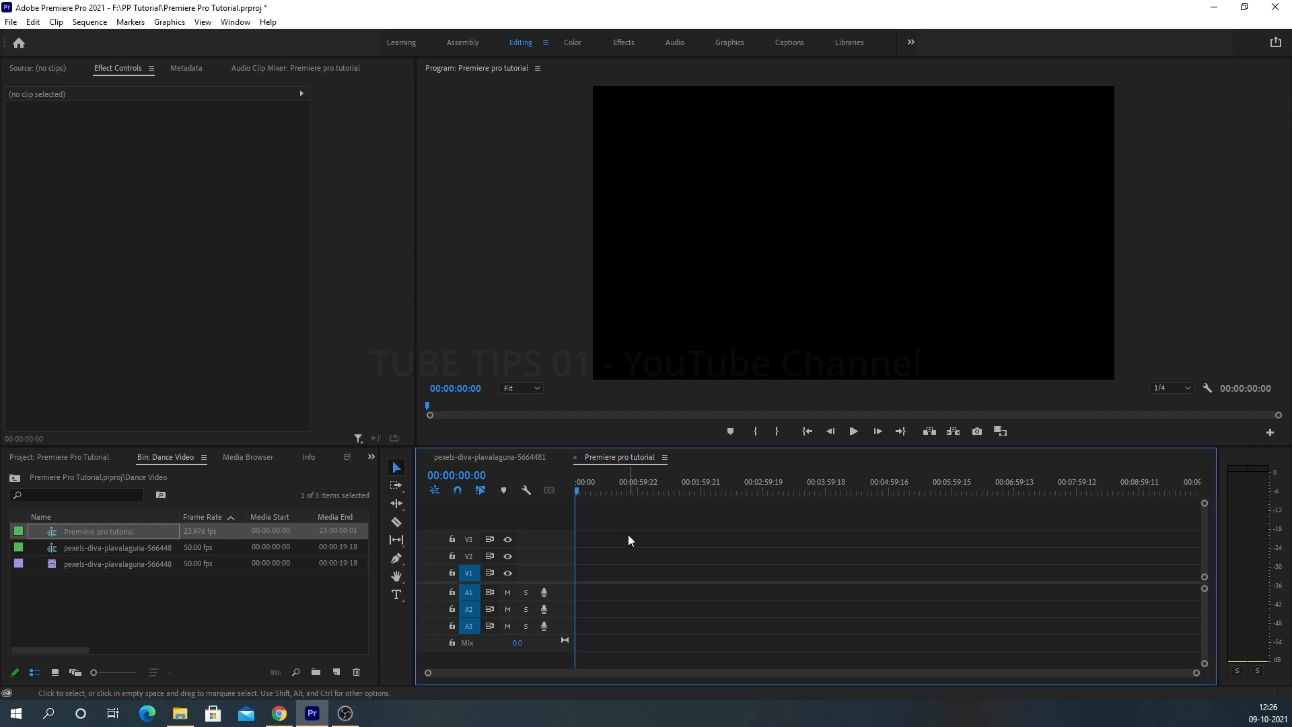
{"action": "left_click", "coordinate": [483, 460]}
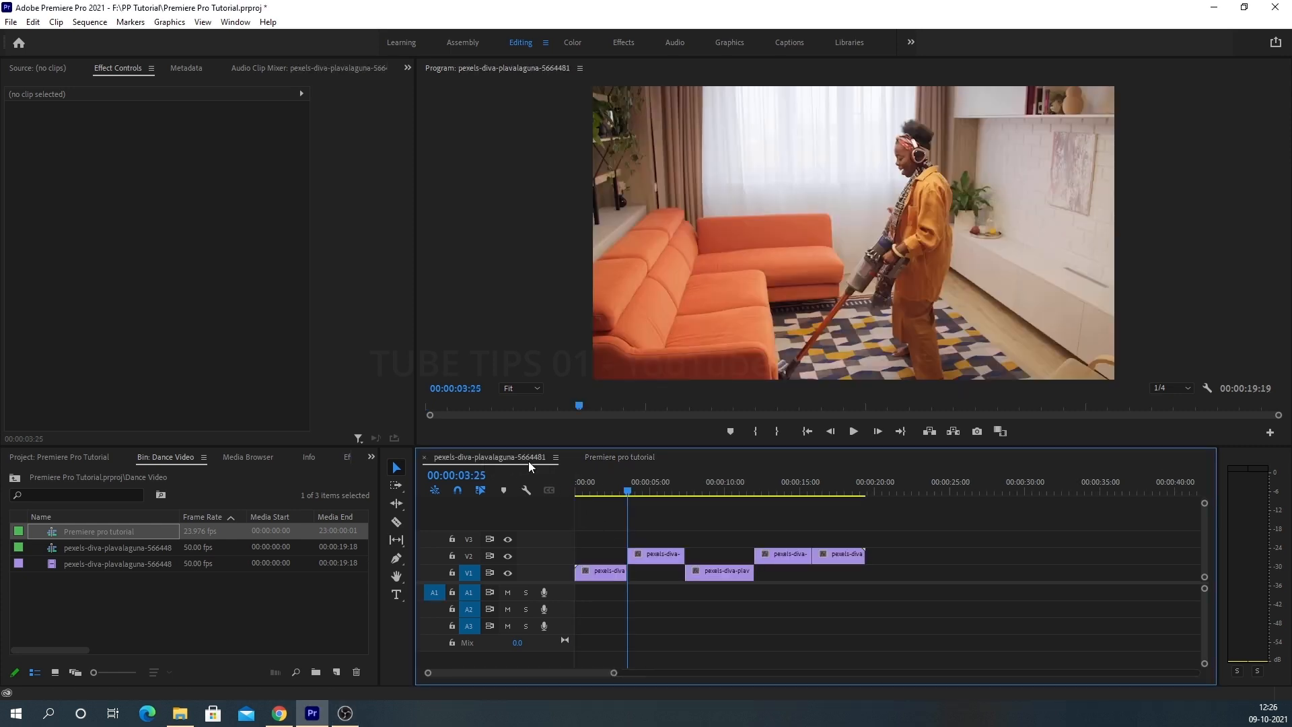
{"action": "left_click", "coordinate": [604, 458]}
{"action": "left_click", "coordinate": [510, 457]}
{"action": "left_click", "coordinate": [606, 457]}
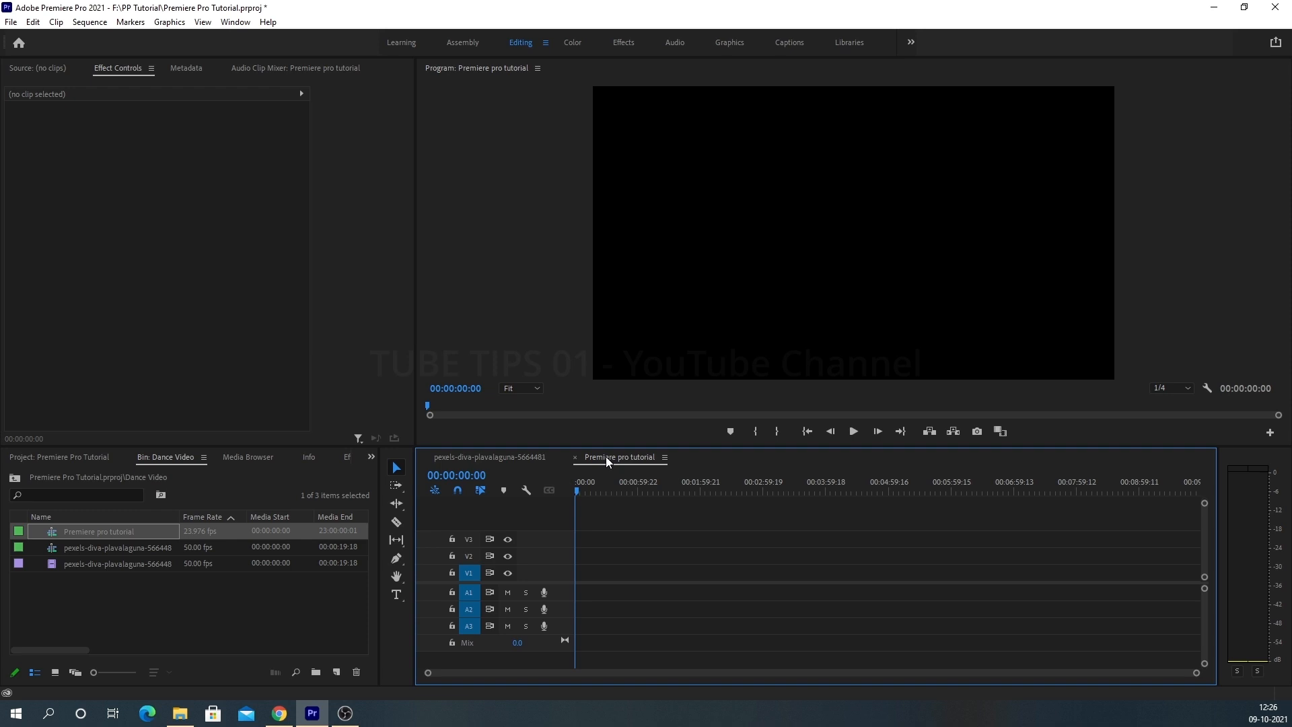
Step: Examine the clips in the dance clip sequence, scrub to 00:00:03:41, and compare them with the Premiere pro tutorial timeline
{"action": "left_click", "coordinate": [504, 456]}
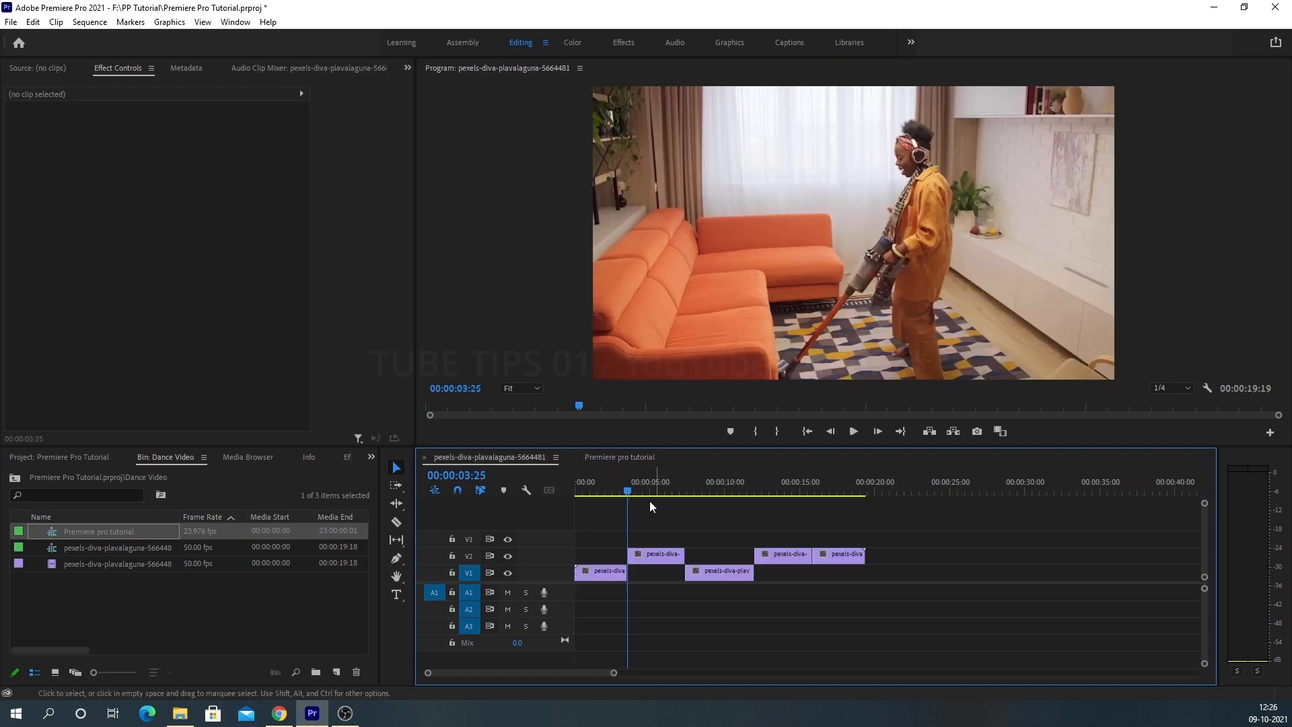
{"action": "left_click", "coordinate": [600, 457]}
{"action": "left_click", "coordinate": [498, 457]}
{"action": "left_click_drag", "start_coordinate": [968, 529], "coordinate": [581, 594]}
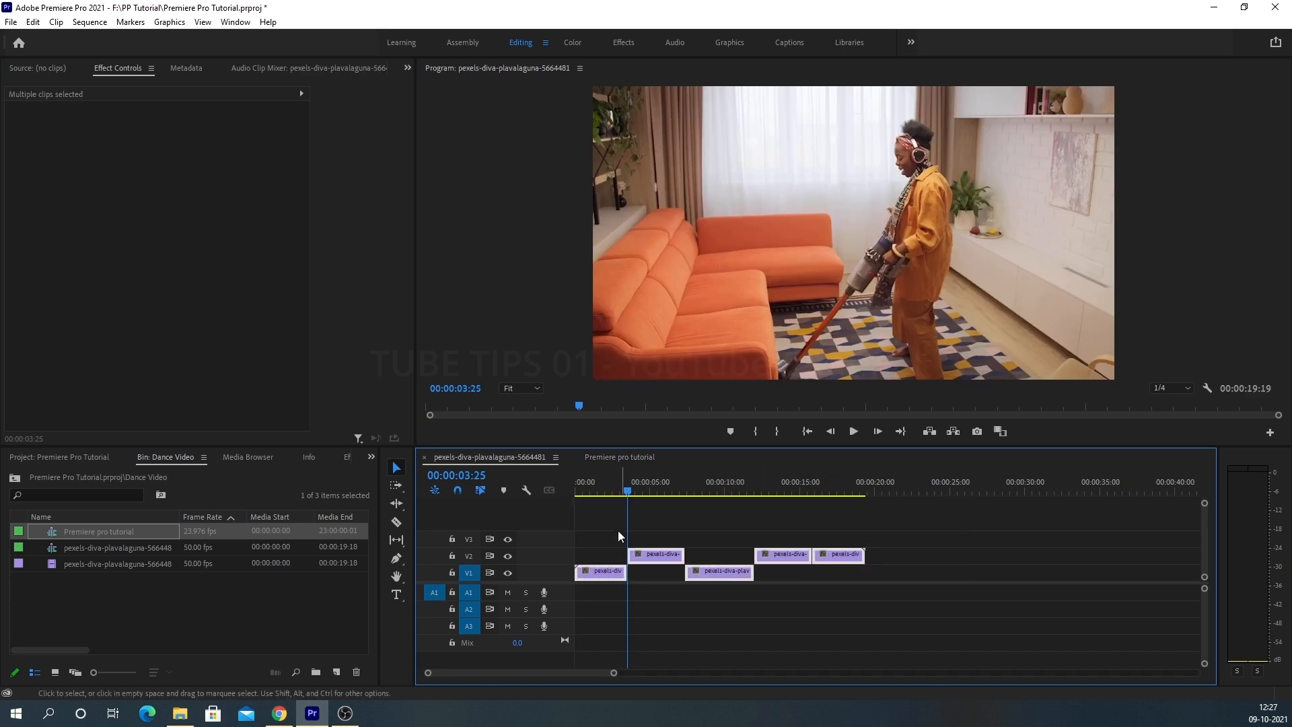
{"action": "left_click_drag", "start_coordinate": [610, 541], "coordinate": [959, 621]}
{"action": "left_click", "coordinate": [959, 619]}
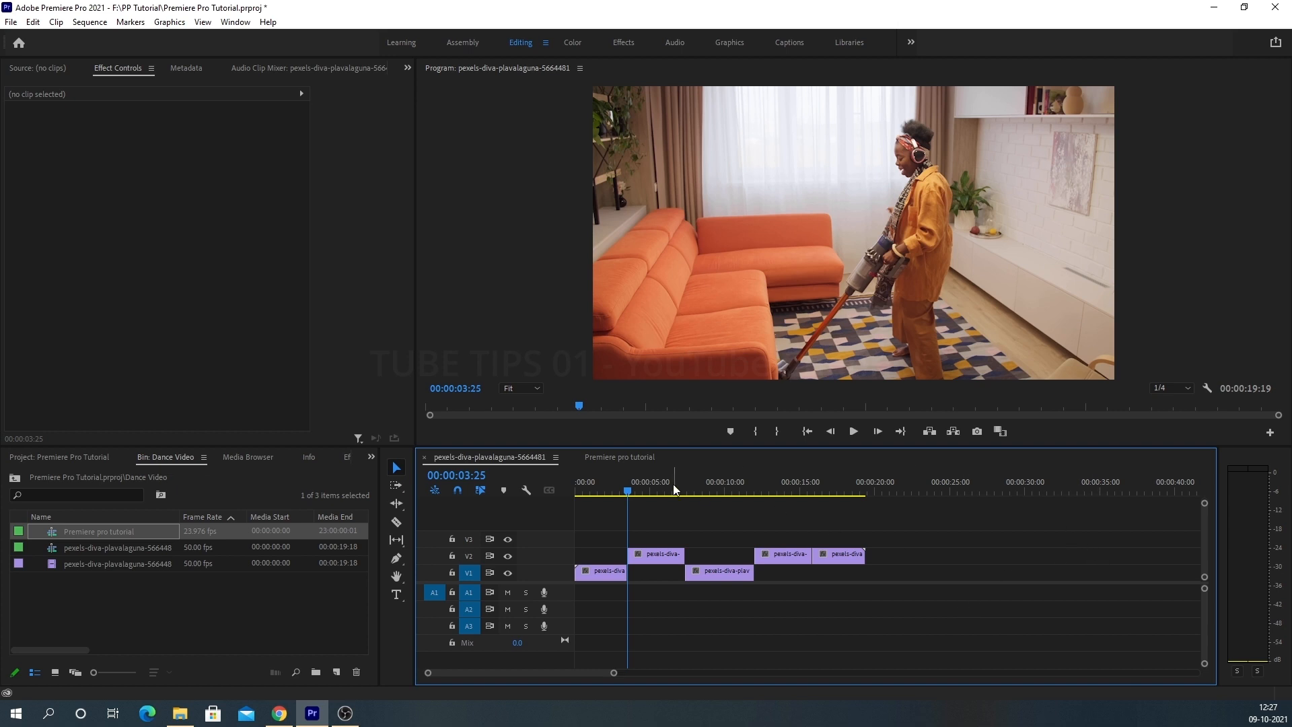
{"action": "mouse_move", "coordinate": [629, 494]}
{"action": "left_mouse_down"}
{"action": "mouse_move", "coordinate": [580, 488]}
{"action": "mouse_move", "coordinate": [633, 490]}
{"action": "left_mouse_up"}
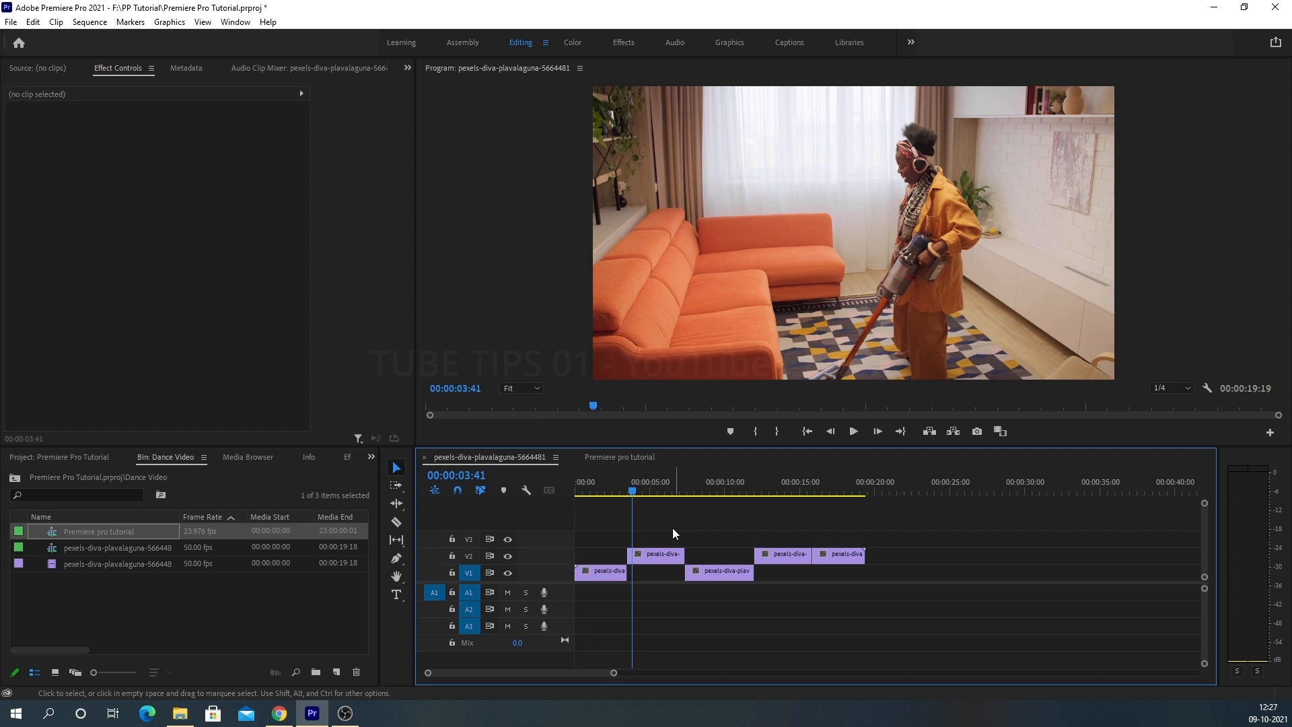
{"action": "left_click", "coordinate": [615, 457]}
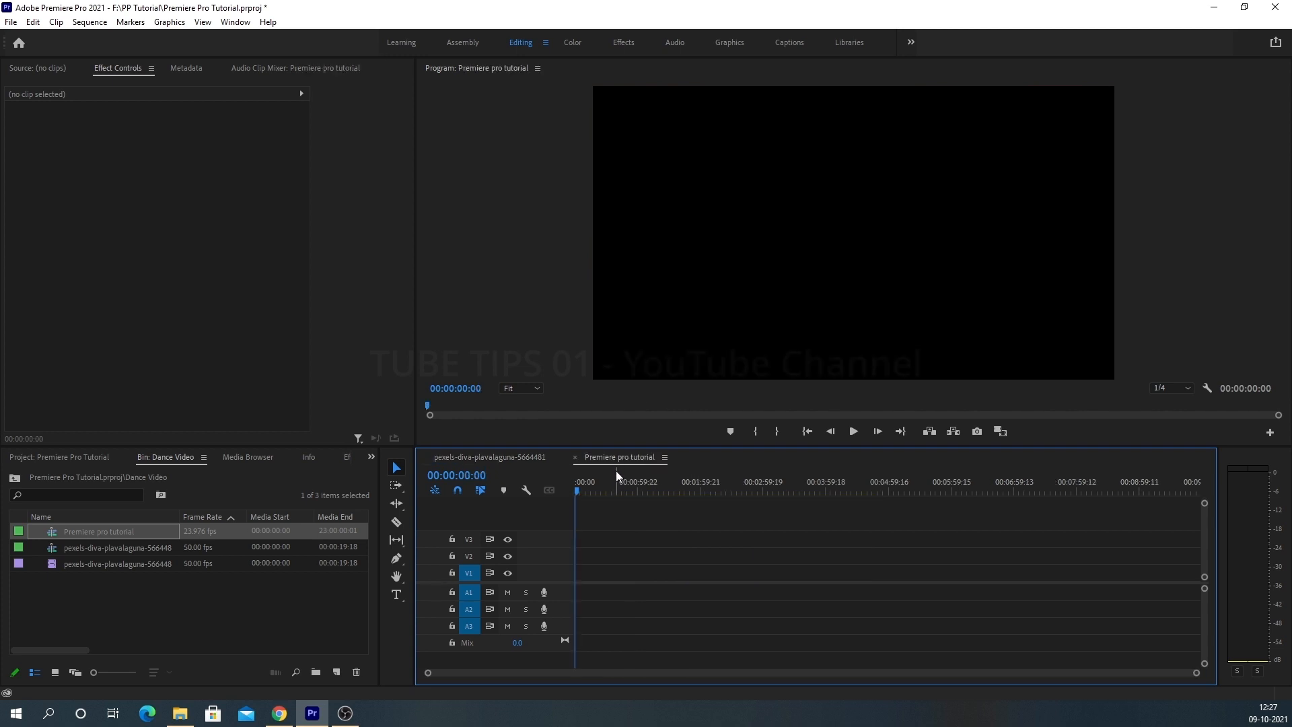
Step: Look at the timeline options of both open sequences, ending on the Premiere pro tutorial sequence
{"action": "left_click", "coordinate": [665, 459]}
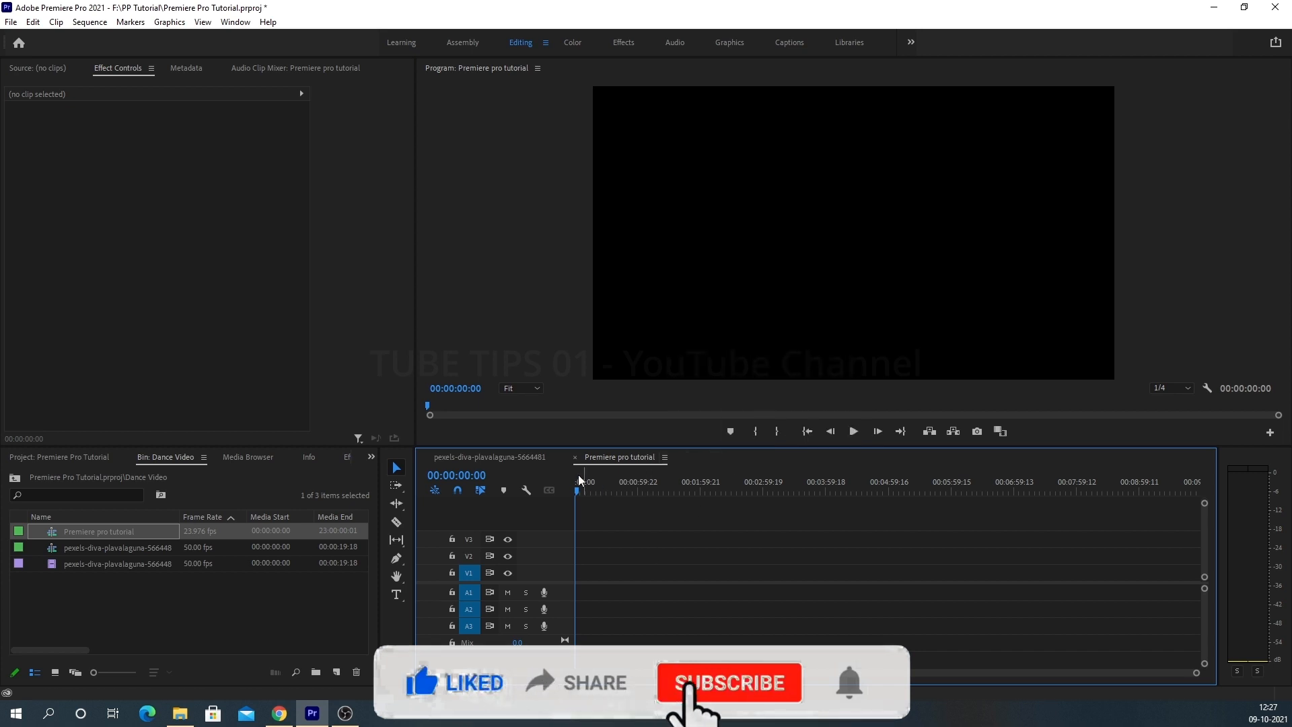
{"action": "left_click", "coordinate": [521, 463]}
{"action": "left_click", "coordinate": [556, 457]}
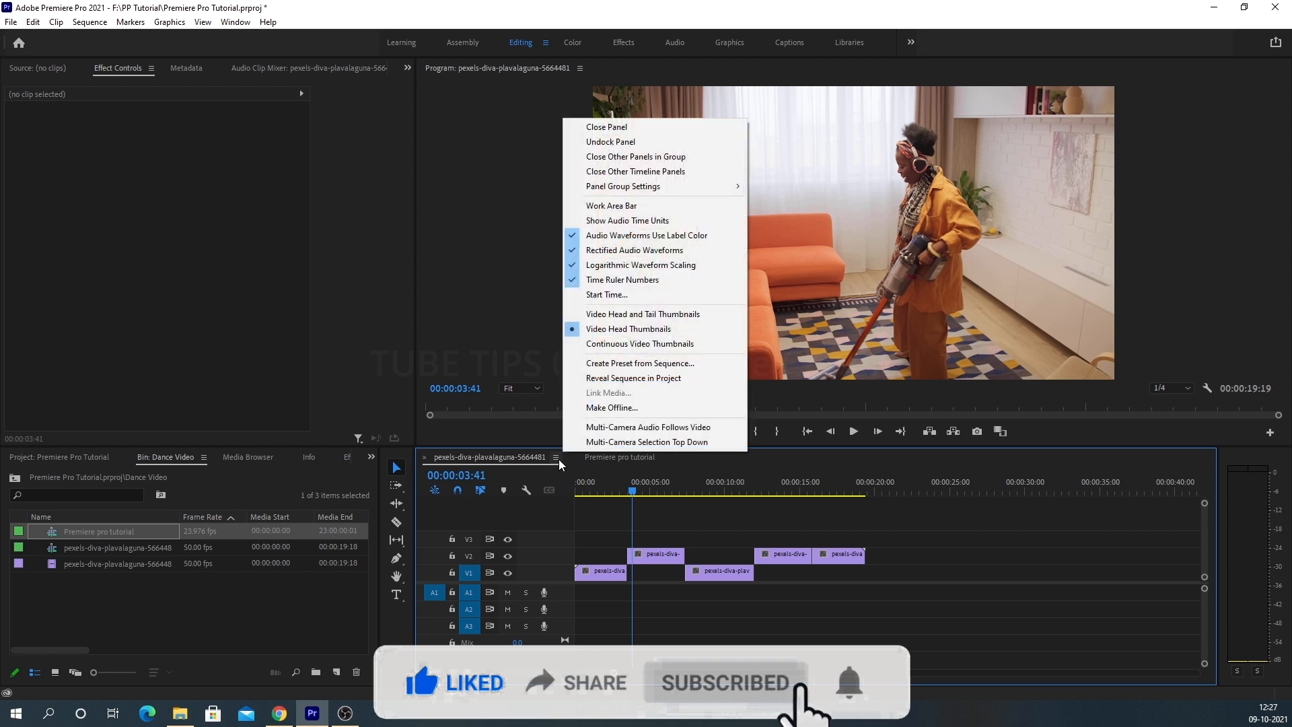
{"action": "left_click", "coordinate": [779, 518]}
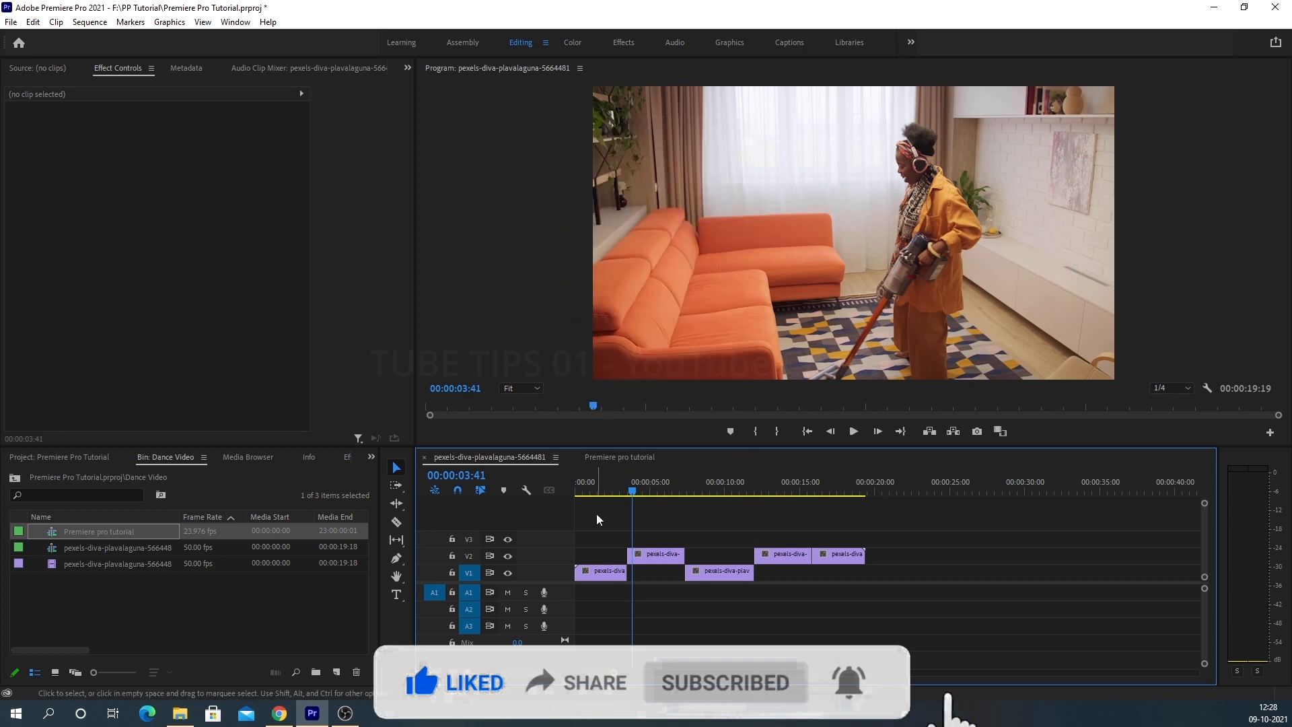
{"action": "left_click", "coordinate": [612, 455]}
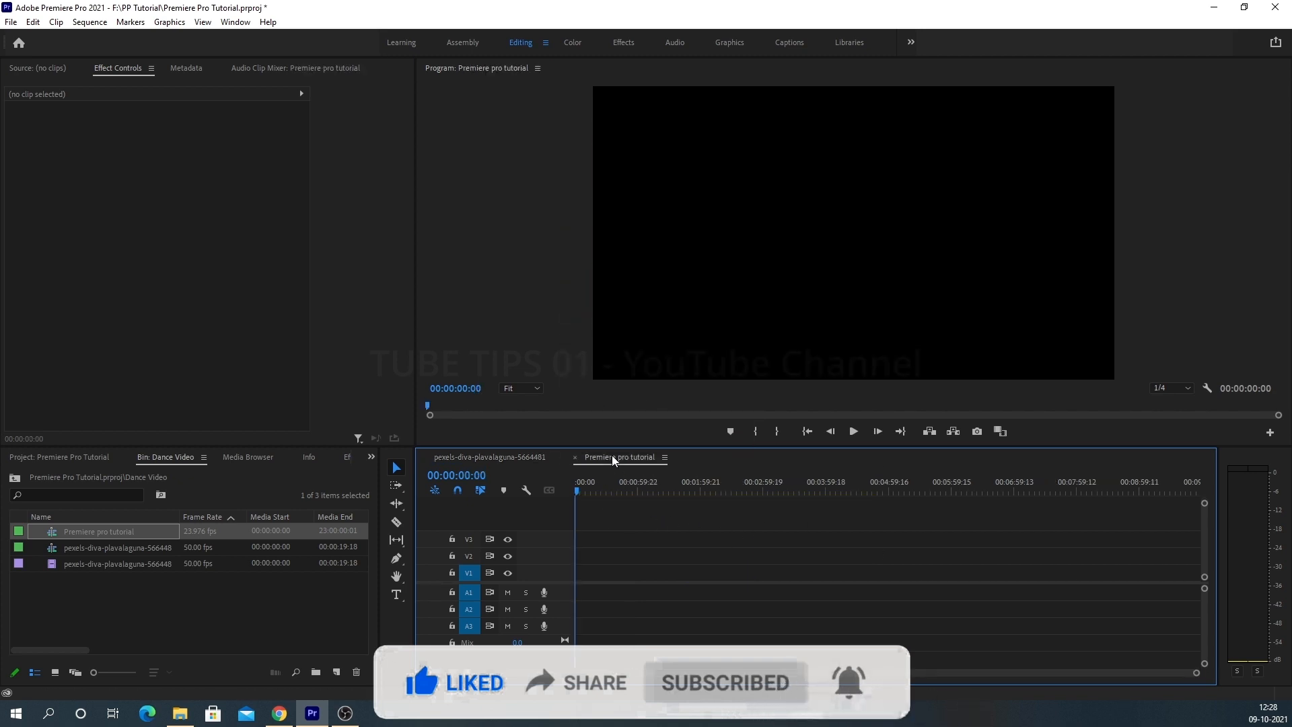
Step: Close the Premiere pro tutorial sequence in the timeline and open the Dance Video bin from the project's bins
{"action": "left_click", "coordinate": [575, 457]}
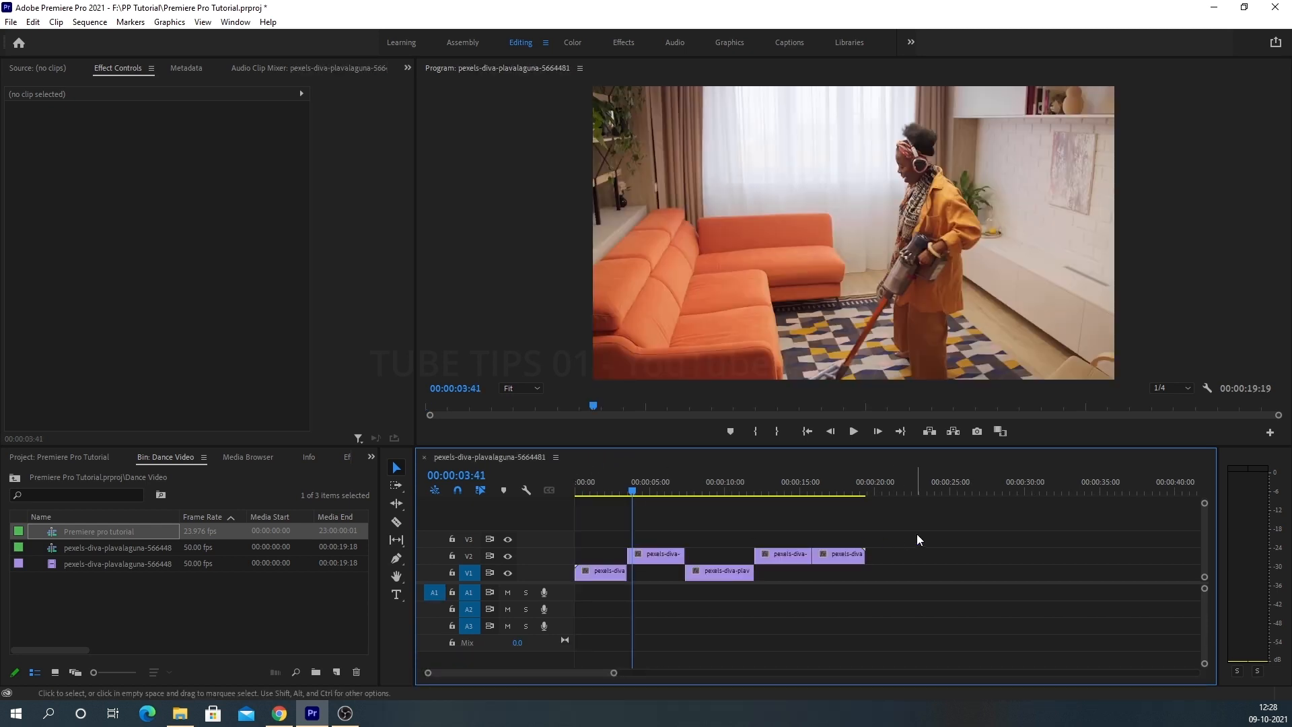
{"action": "left_click", "coordinate": [15, 478]}
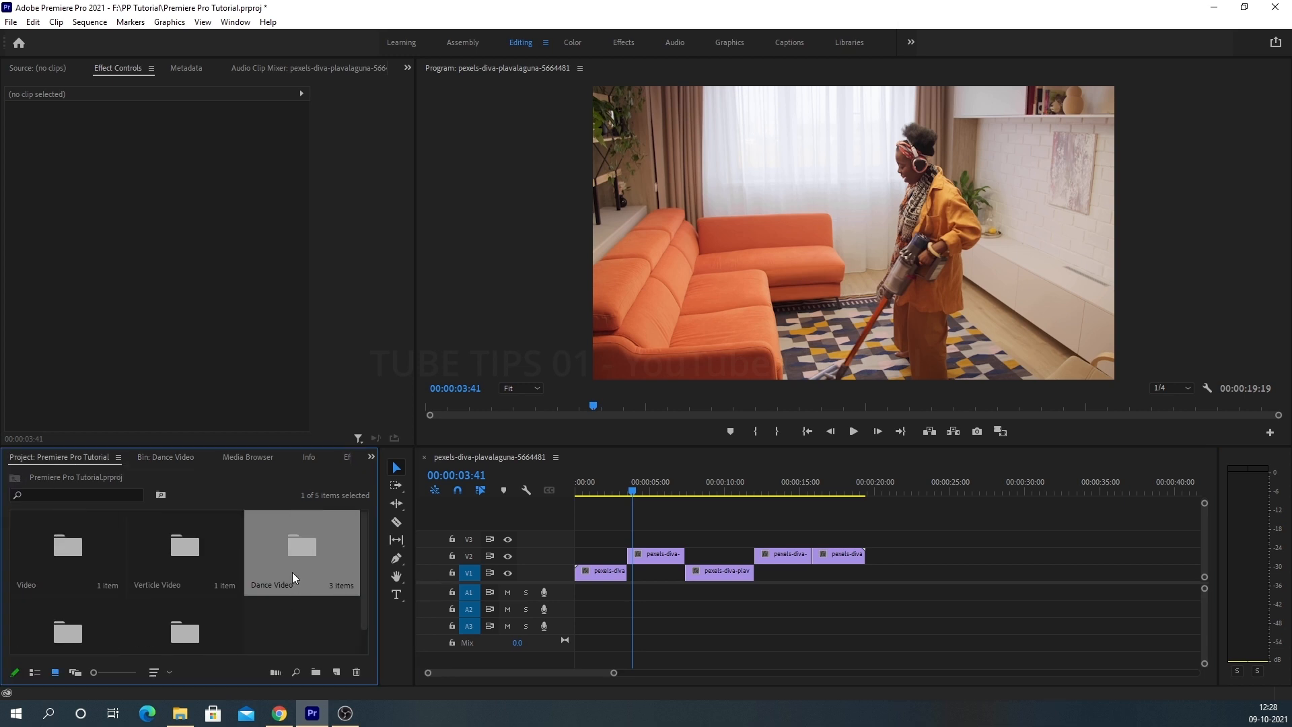
{"action": "double_click", "coordinate": [292, 572]}
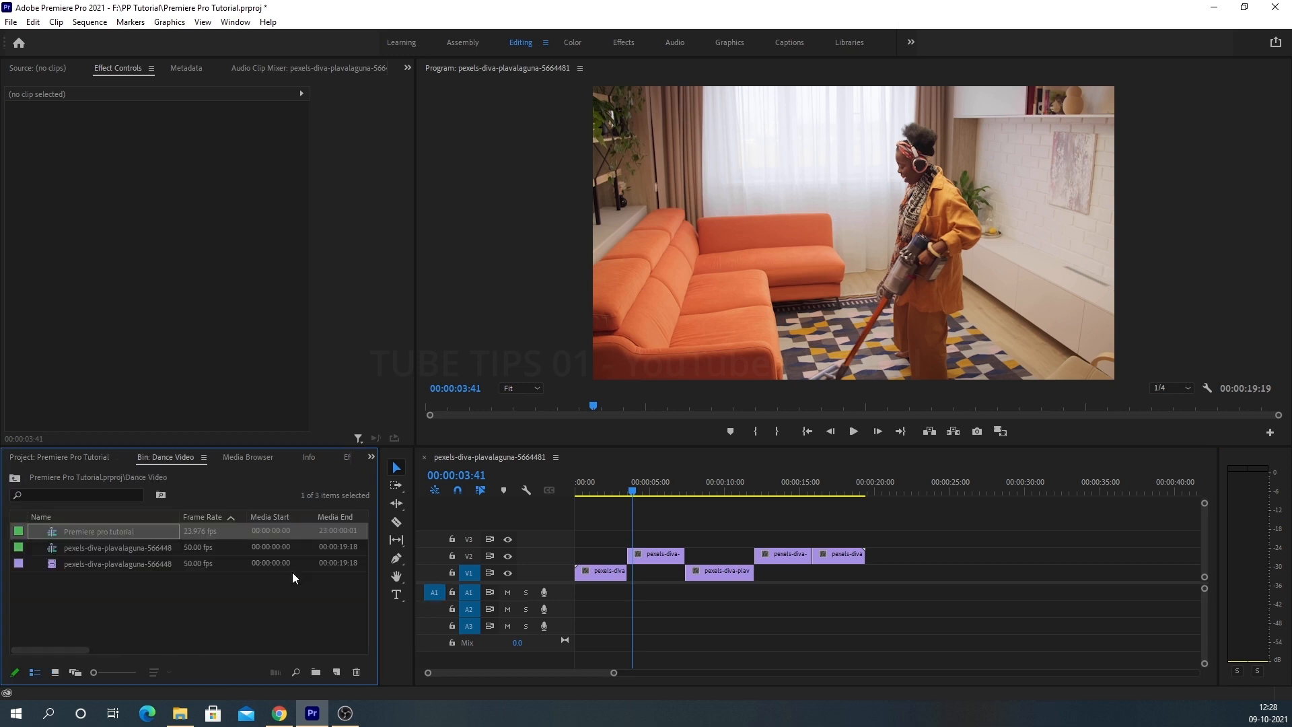
Step: Compare the icons of the two sequences and the source clip in the Dance Video bin
{"action": "left_click", "coordinate": [65, 577]}
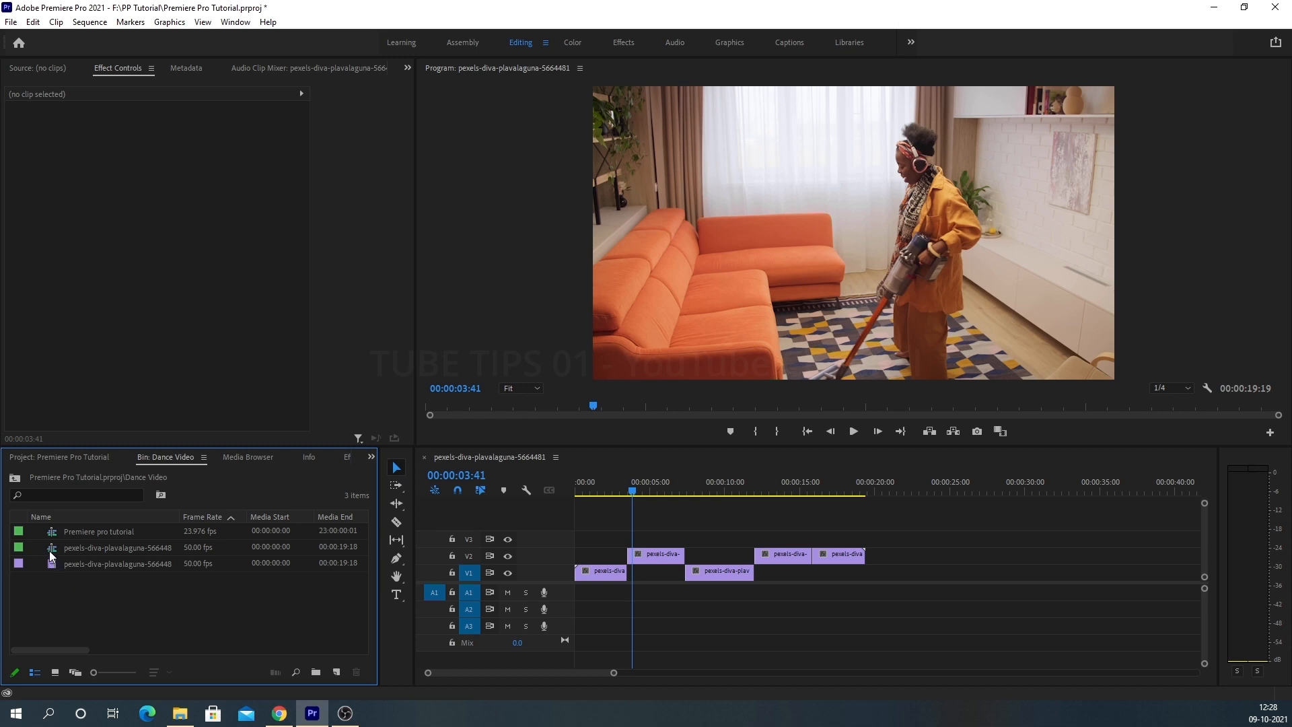
{"action": "left_click", "coordinate": [78, 551]}
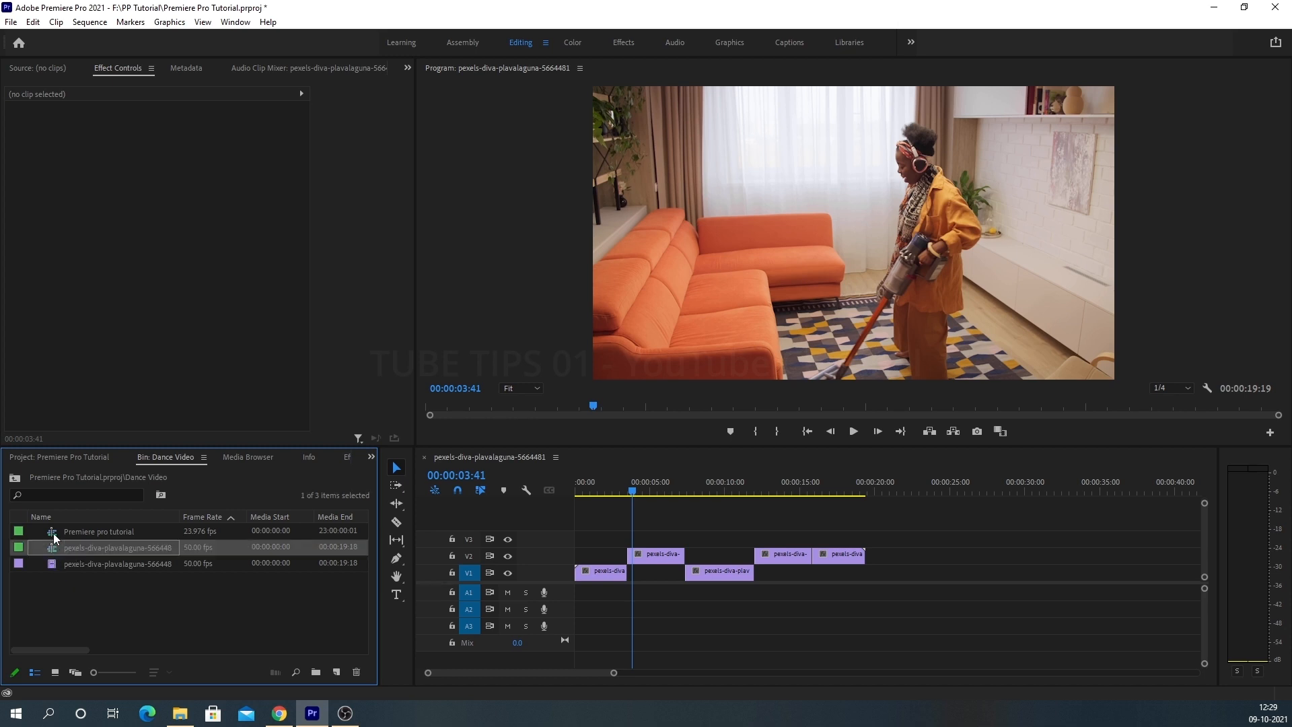
{"action": "left_click", "coordinate": [54, 533]}
{"action": "left_click", "coordinate": [54, 548]}
{"action": "left_click", "coordinate": [54, 531]}
{"action": "left_click", "coordinate": [51, 547]}
{"action": "left_click", "coordinate": [51, 571]}
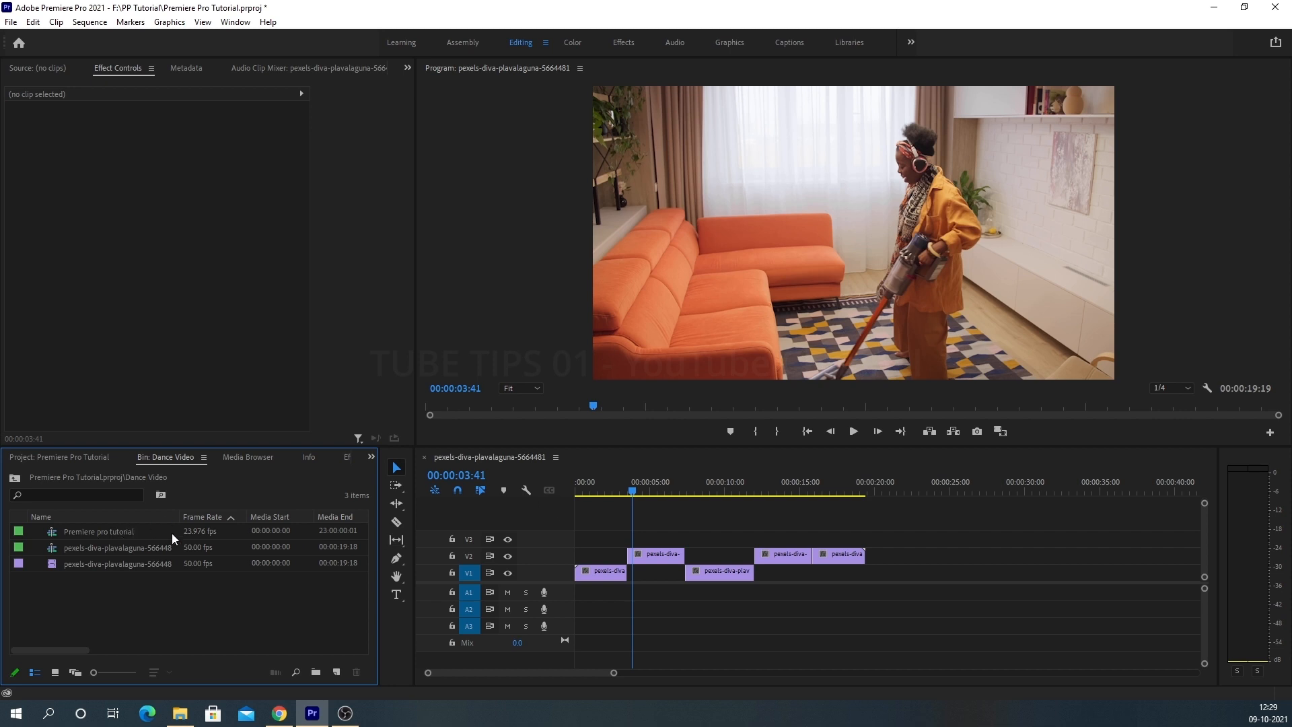
Step: Reopen the Premiere pro tutorial sequence from the bin and switch back to the dance clip sequence
{"action": "double_click", "coordinate": [58, 534]}
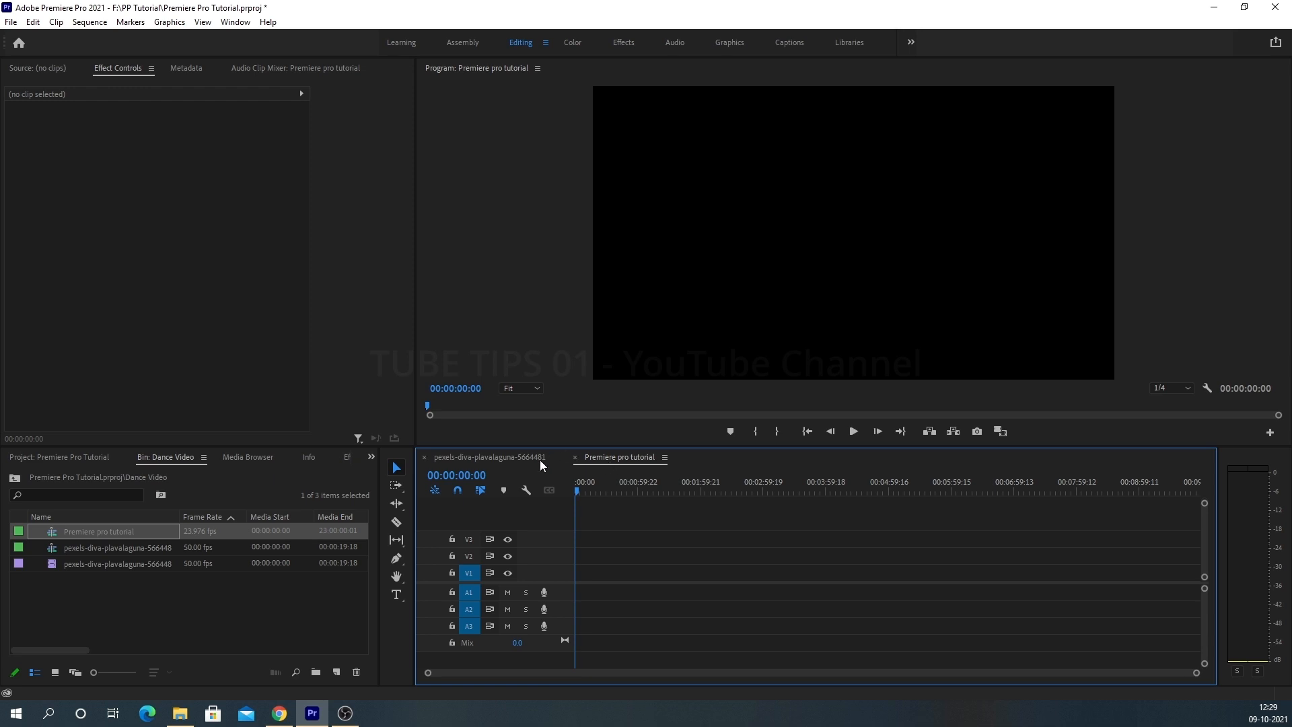
{"action": "left_click", "coordinate": [455, 460]}
Step: Rename the dance clip sequence in the Dance Video bin to "Premiere Pro Tutorial SQ 1"
{"action": "left_click", "coordinate": [151, 570]}
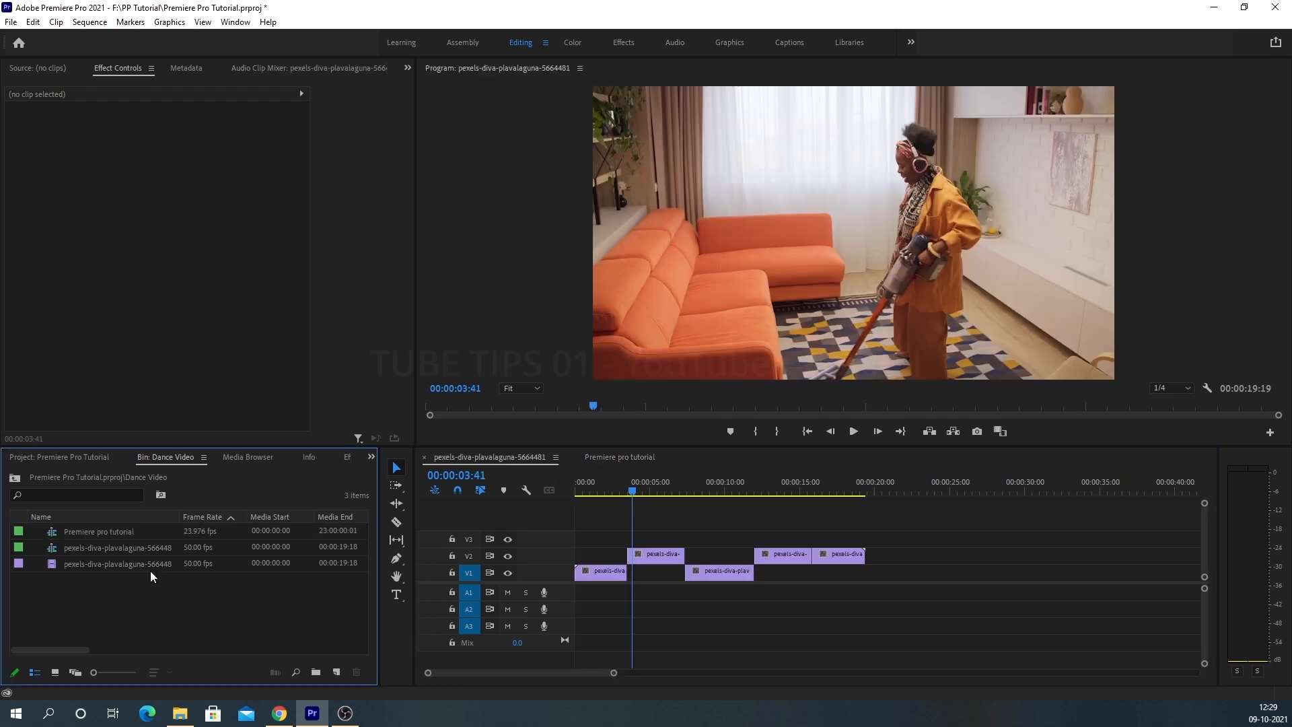
{"action": "left_click", "coordinate": [98, 547]}
{"action": "right_click", "coordinate": [99, 547]}
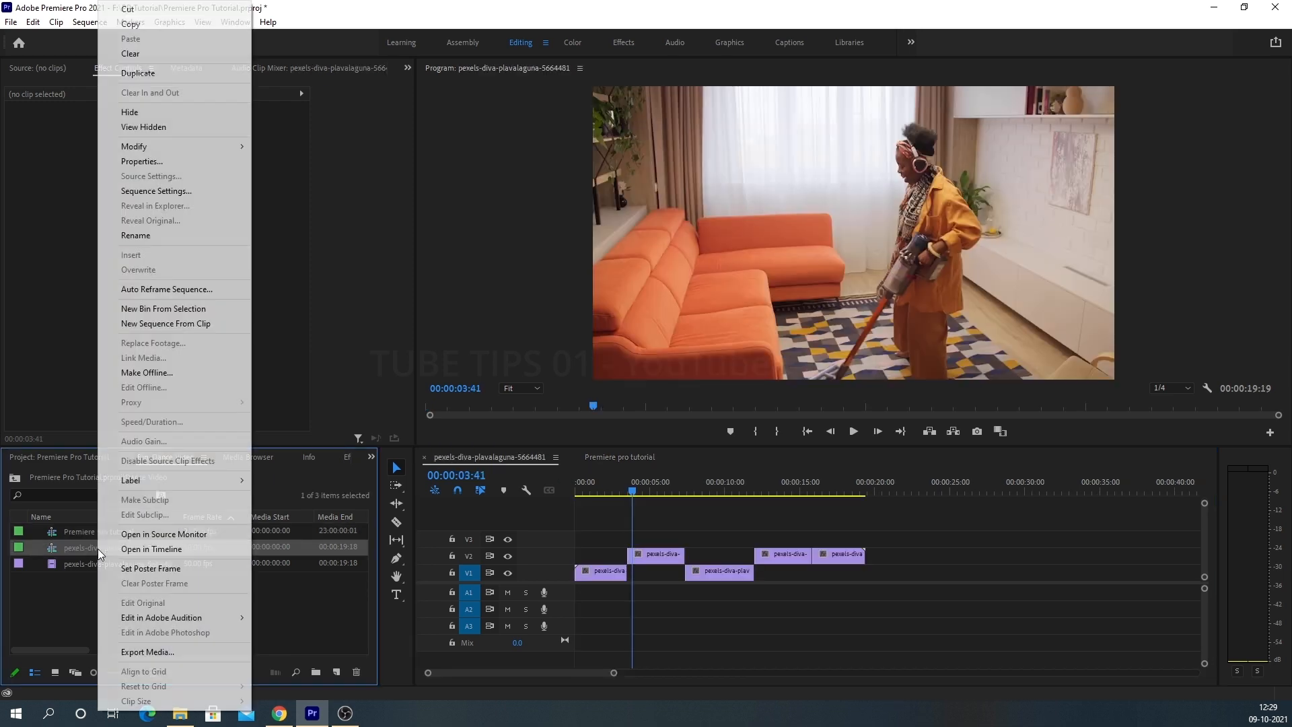
{"action": "left_click", "coordinate": [143, 235]}
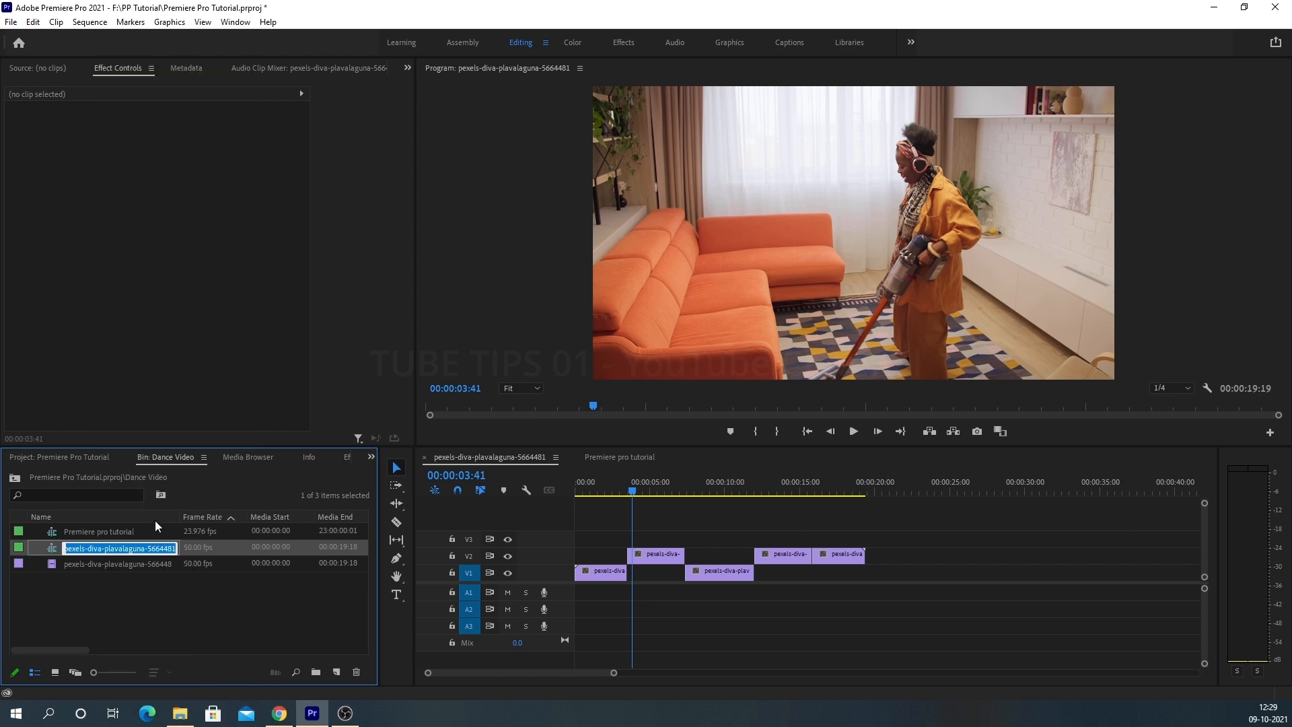
{"action": "type", "text": "Pr"}
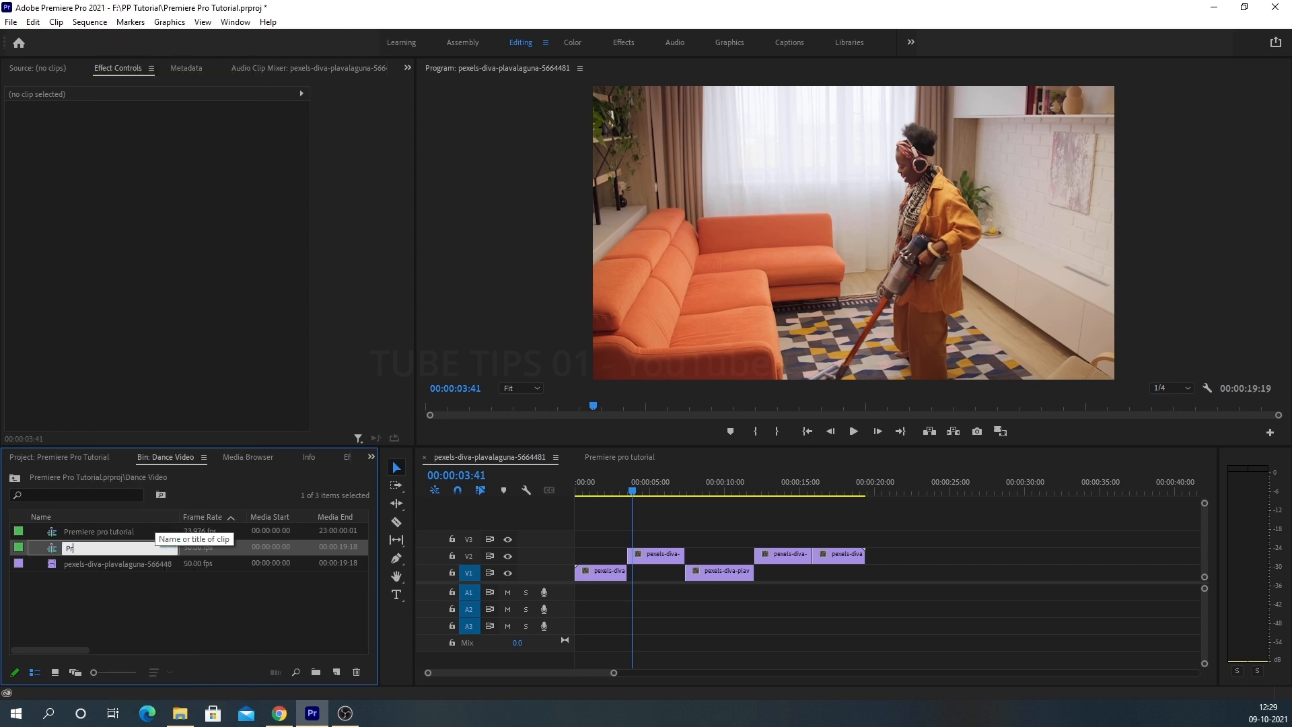
{"action": "type", "text": "emiere Pro Tutorial SQ 1"}
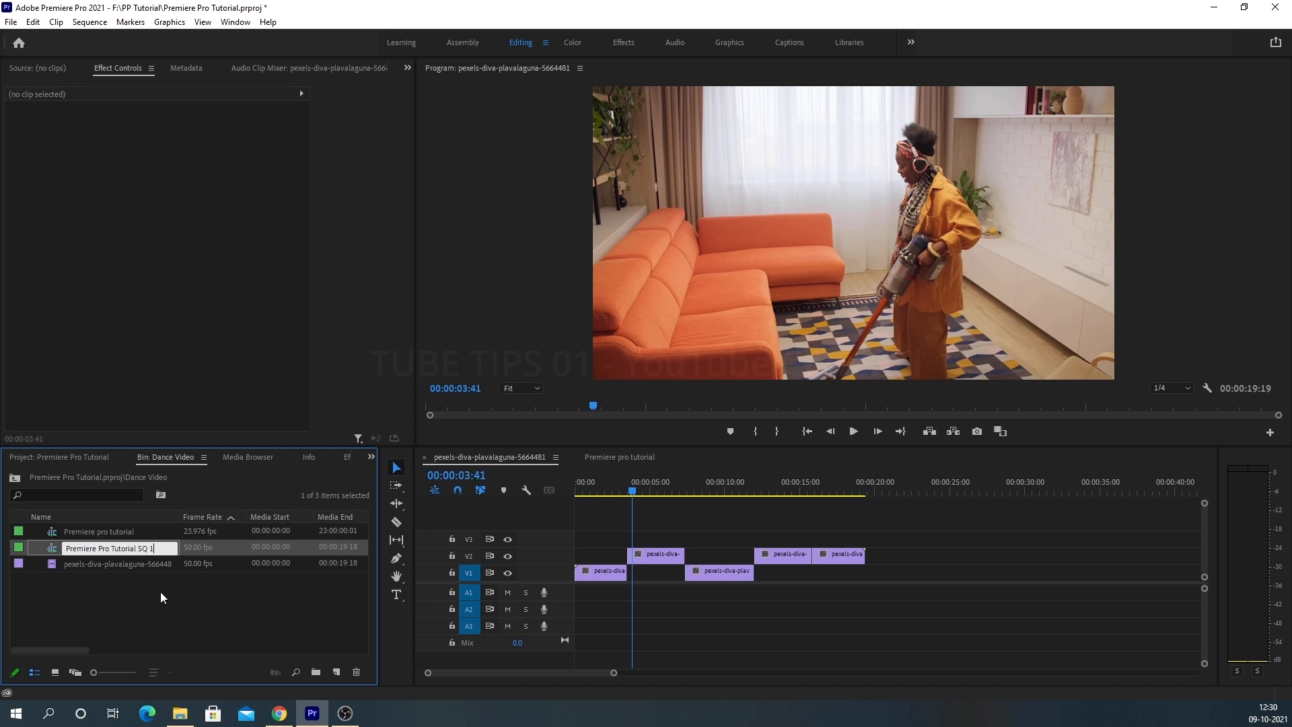
{"action": "left_click", "coordinate": [108, 597]}
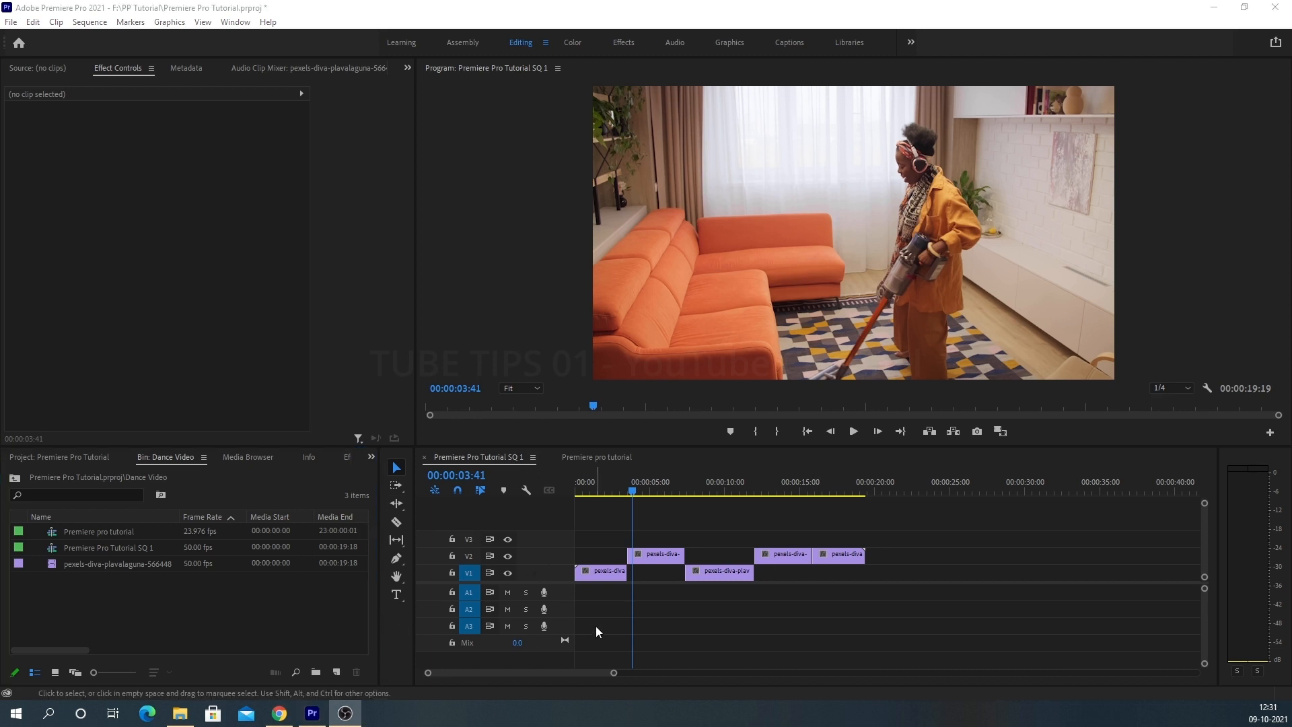
Step: Switch to the Premiere pro tutorial sequence and open the Verticle Video bin
{"action": "left_click", "coordinate": [596, 626]}
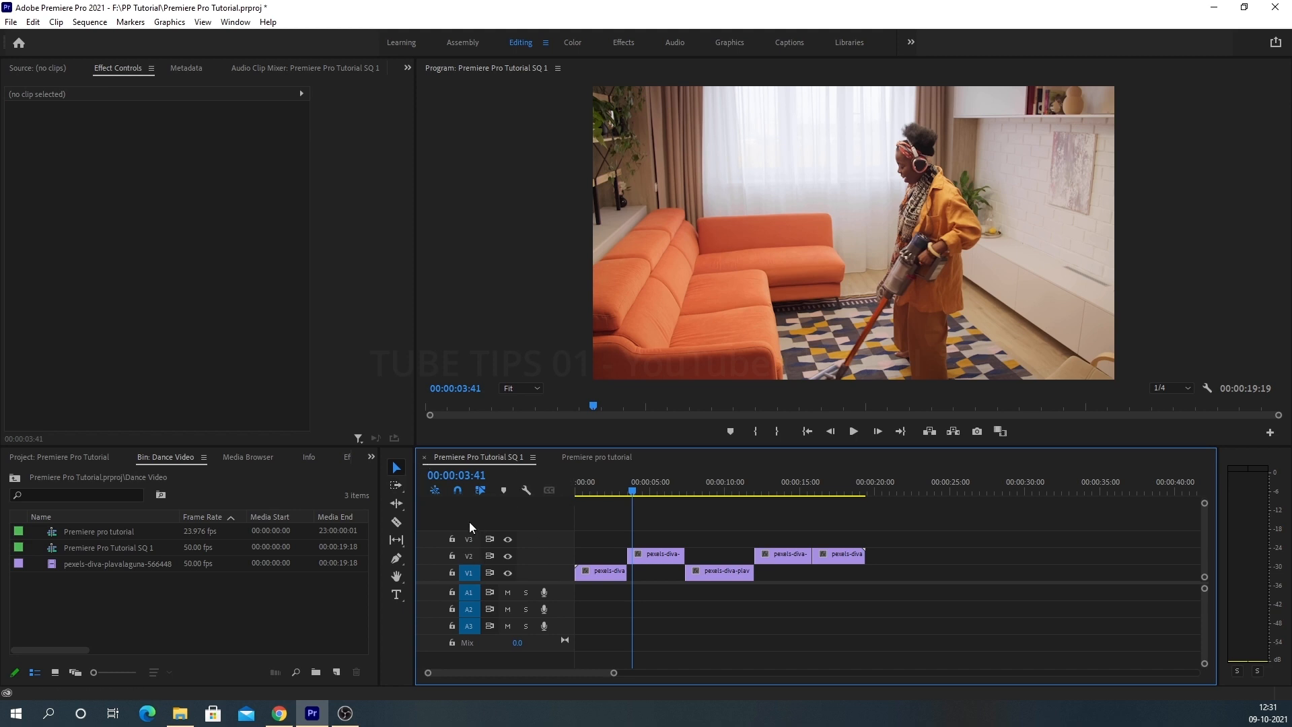
{"action": "left_click", "coordinate": [592, 457]}
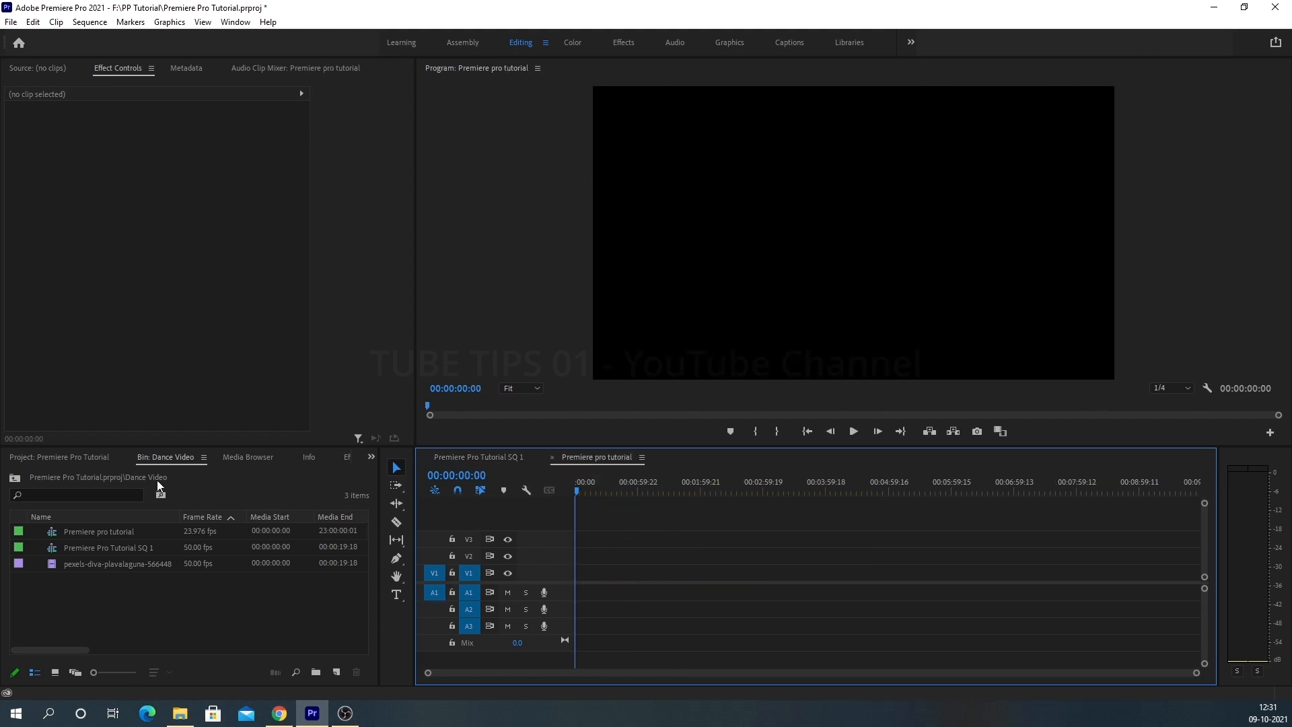
{"action": "left_click", "coordinate": [14, 480]}
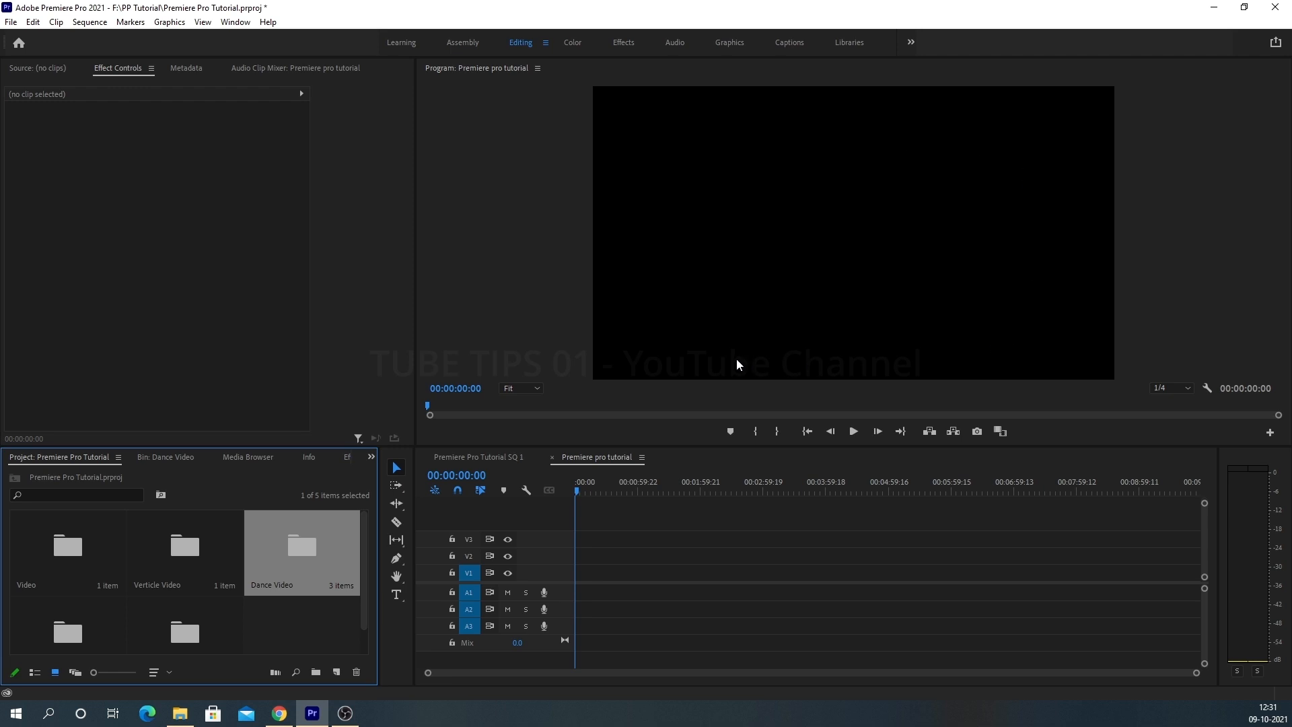
{"action": "double_click", "coordinate": [181, 548]}
Step: Place the vertical clip at the start of the Premiere pro tutorial sequence, changing the sequence settings to match the clip
{"action": "left_click_drag", "start_coordinate": [105, 544], "coordinate": [572, 594]}
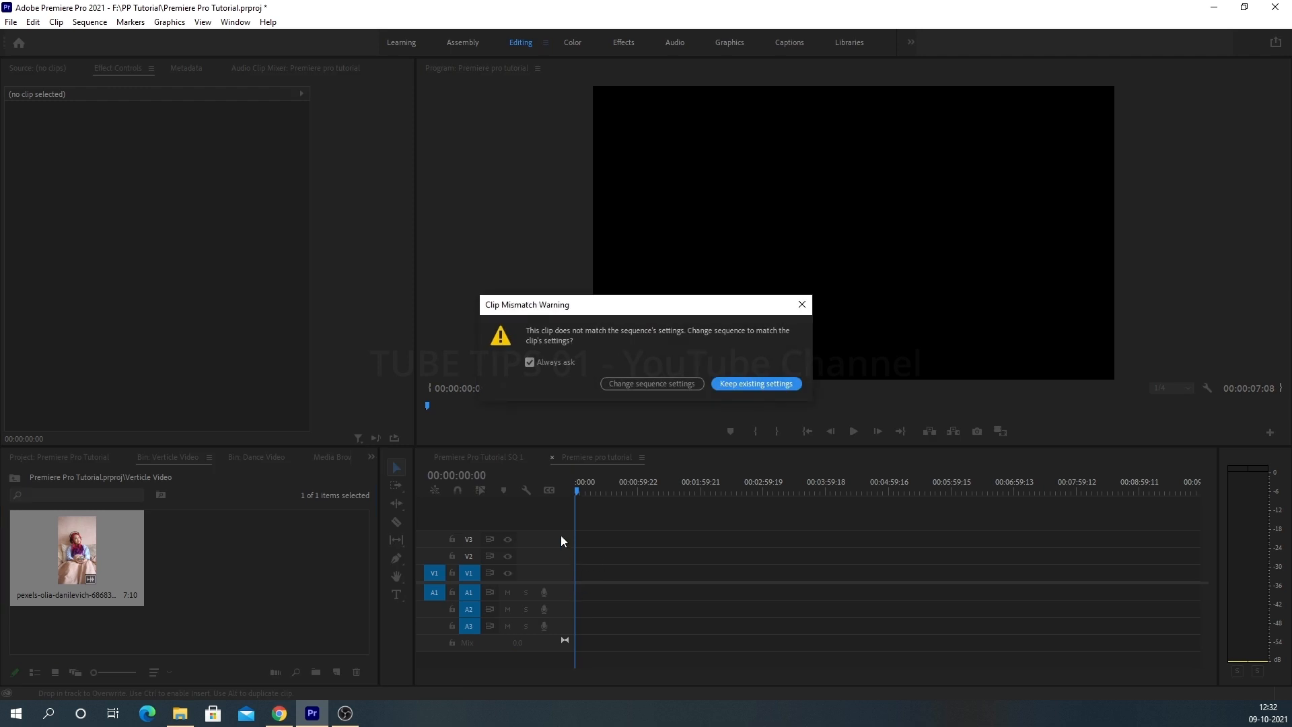
{"action": "left_click_drag", "start_coordinate": [520, 311], "coordinate": [648, 408]}
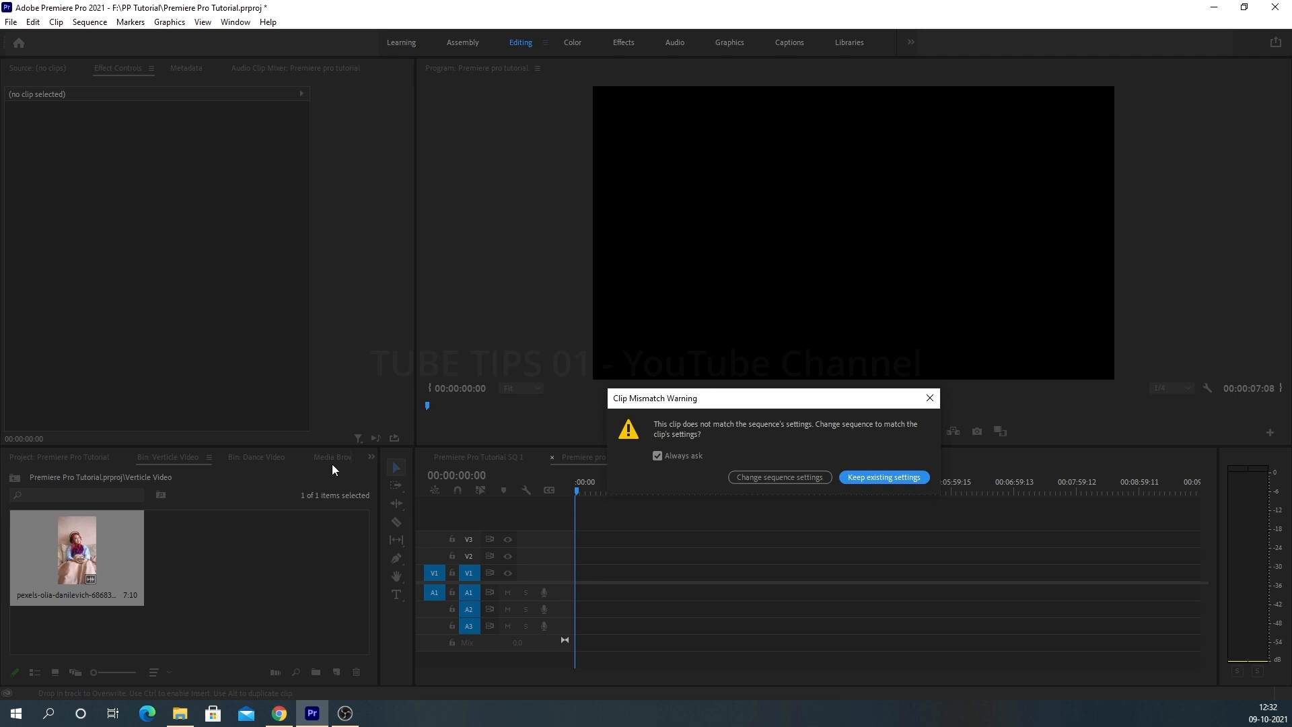
{"action": "left_click_drag", "start_coordinate": [656, 407], "coordinate": [596, 377]}
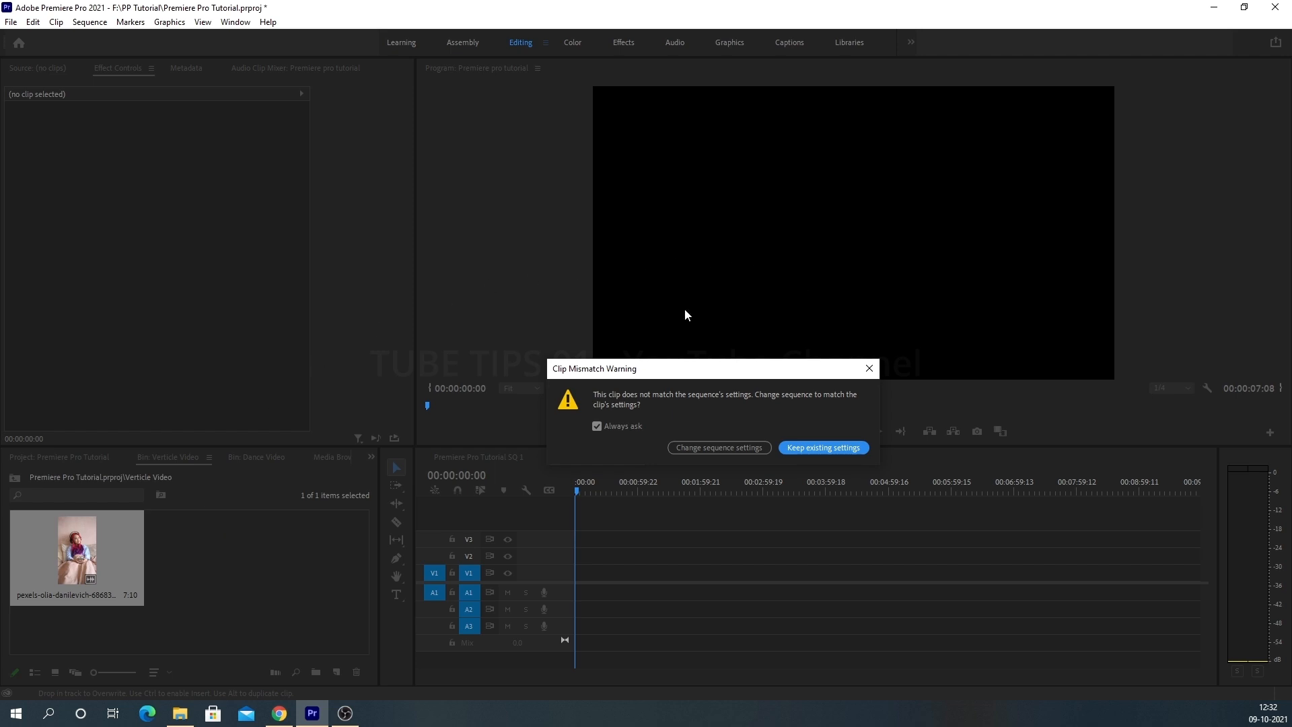
{"action": "left_click_drag", "start_coordinate": [658, 374], "coordinate": [696, 343]}
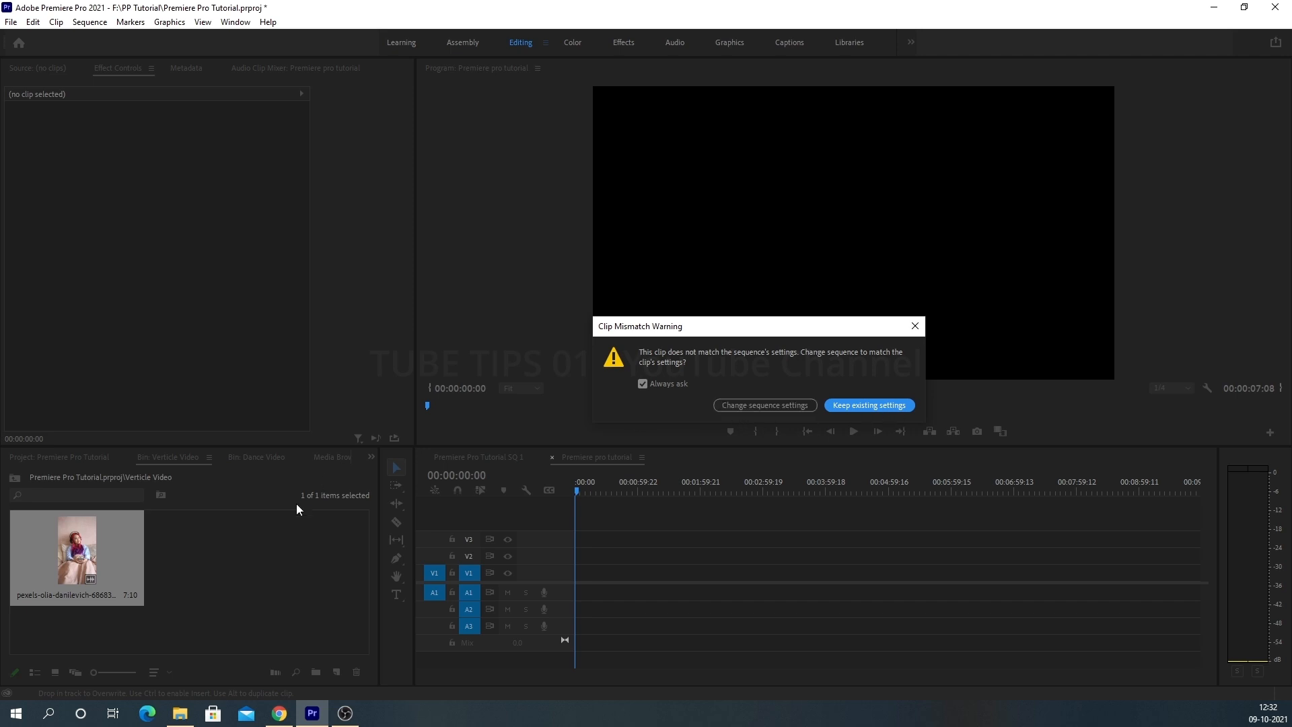
{"action": "left_click", "coordinate": [744, 407]}
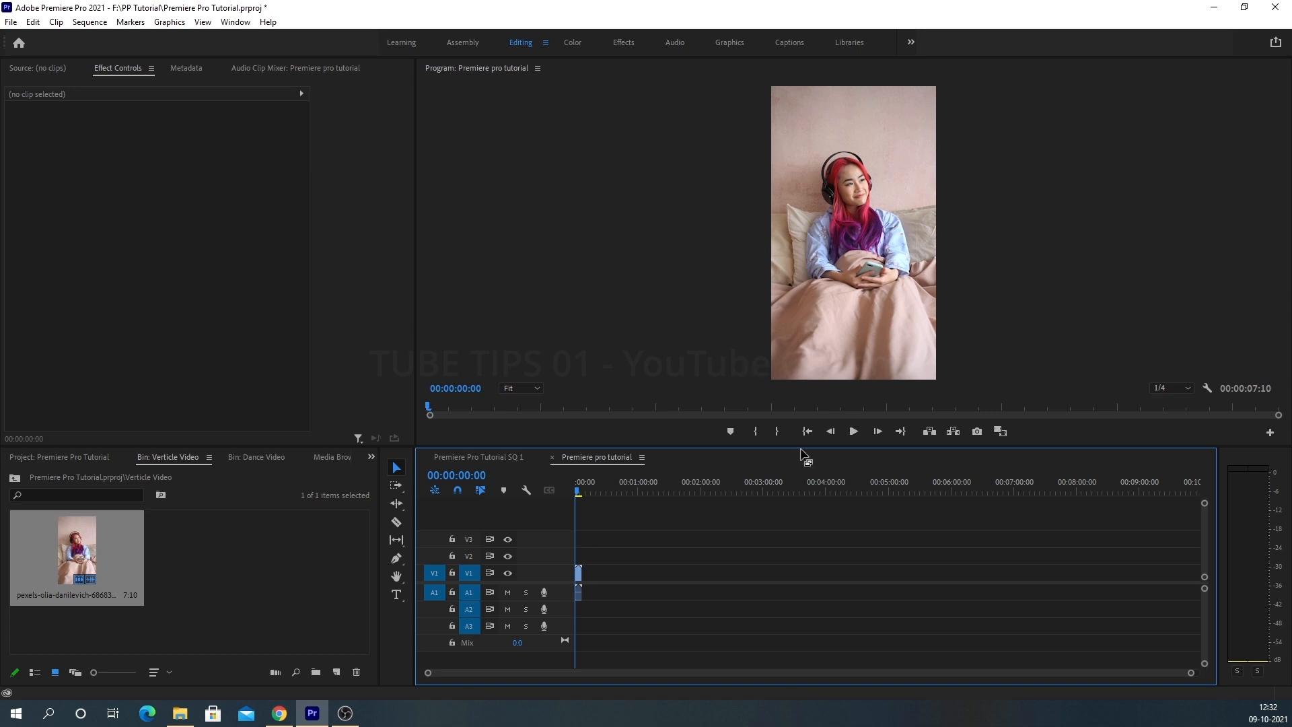
Step: Undo the vertical clip's placement and the matching change of sequence settings
{"action": "key", "text": "ctrl+z"}
{"action": "key", "text": "ctrl+z"}
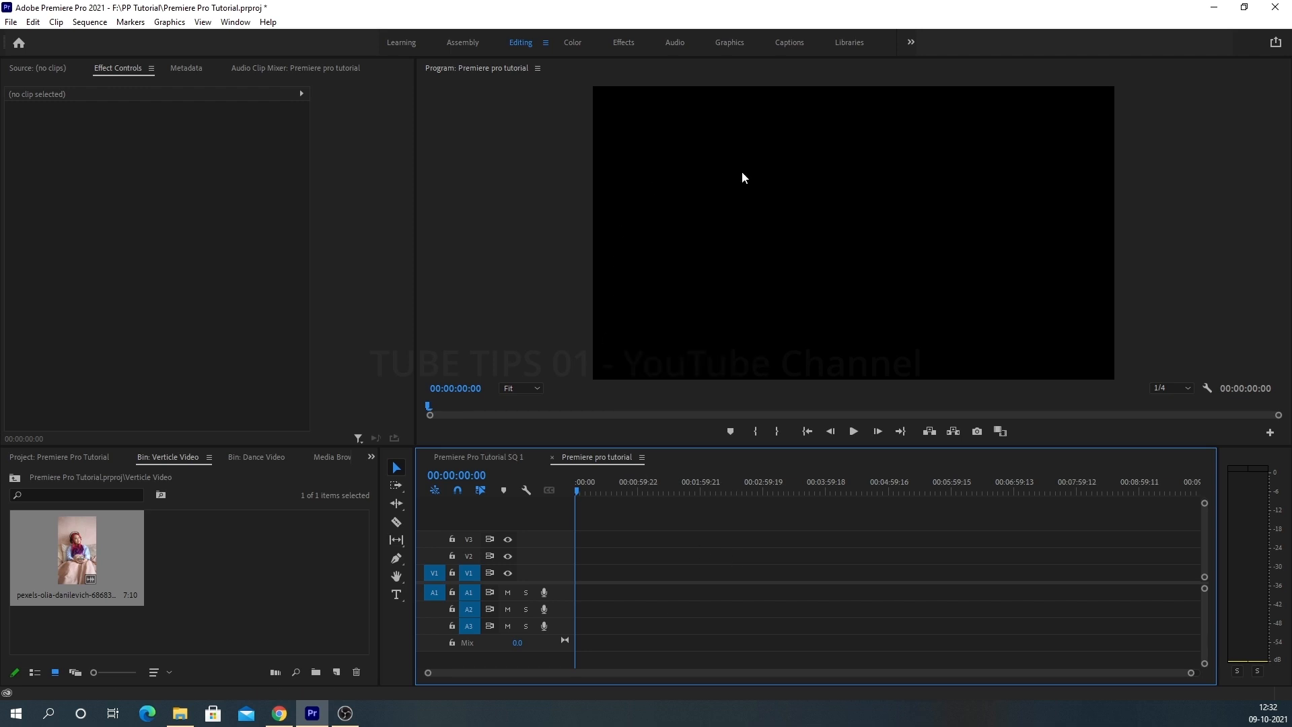
Step: Place the vertical clip at the start of the Premiere pro tutorial sequence, keeping the existing sequence settings
{"action": "left_click_drag", "start_coordinate": [86, 542], "coordinate": [581, 597]}
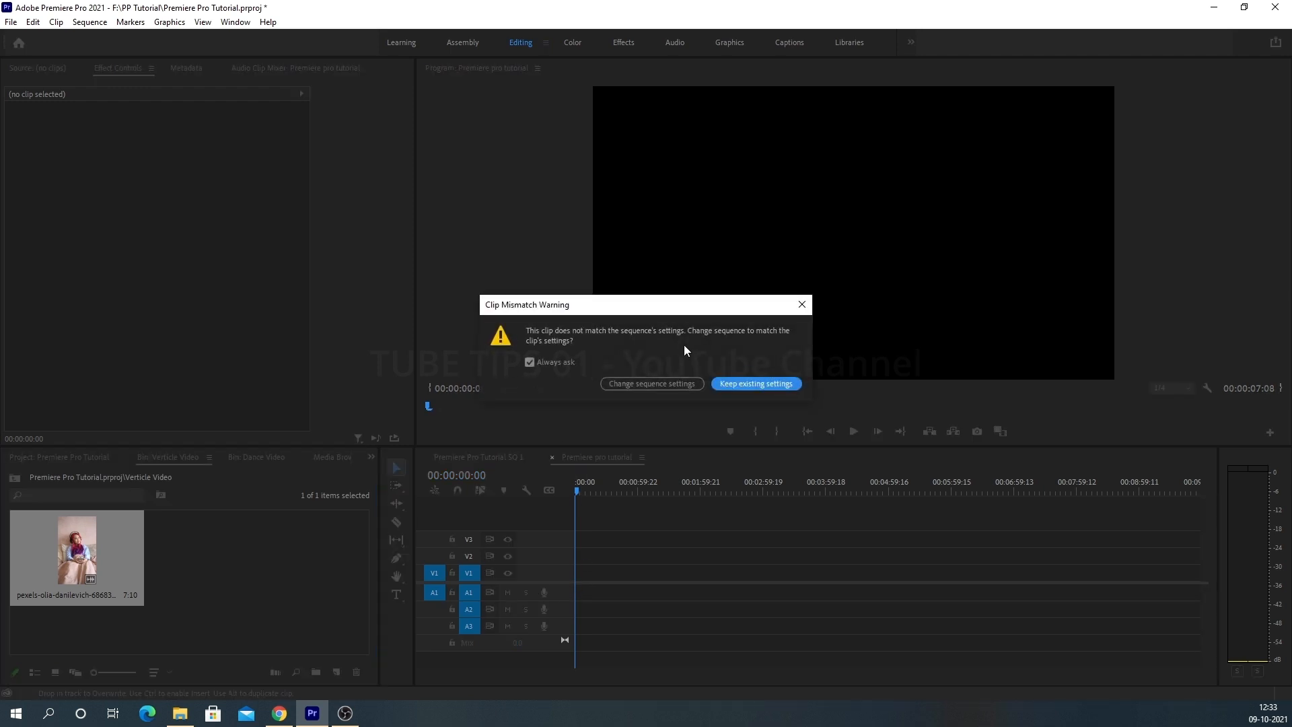
{"action": "left_click", "coordinate": [765, 388]}
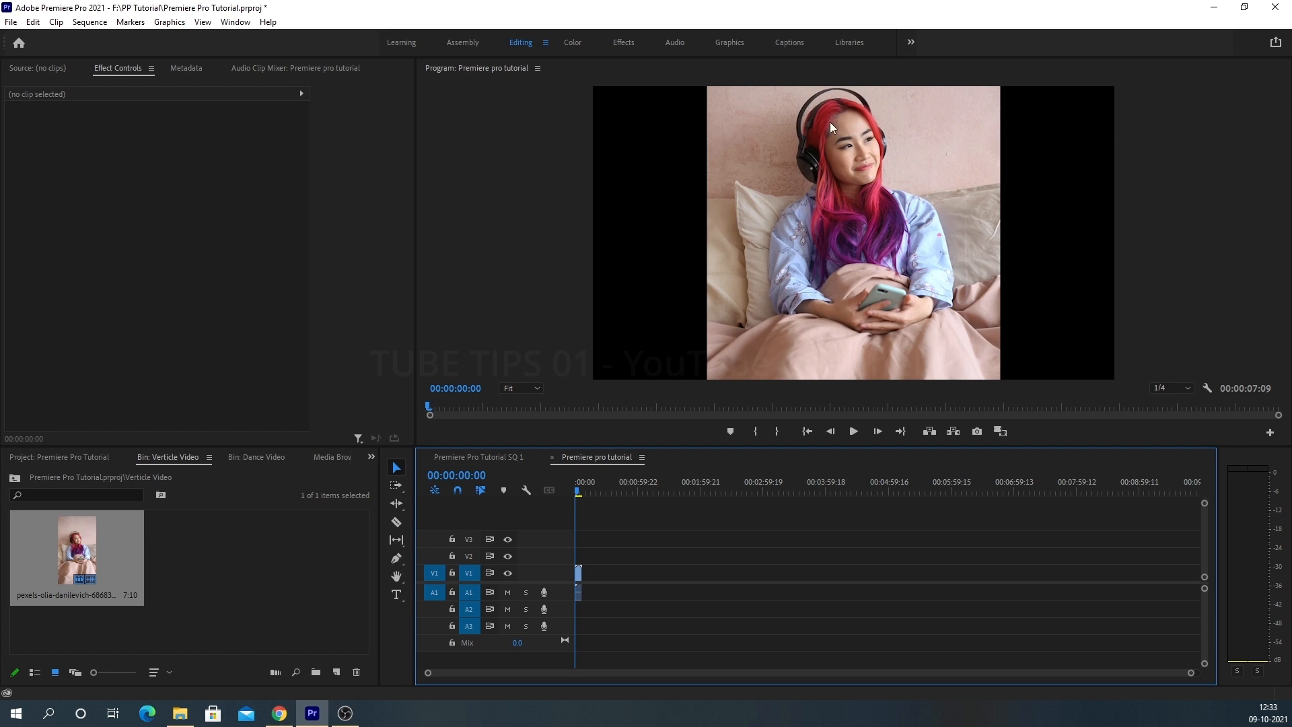
Step: Review the sequence settings of the Premiere pro tutorial sequence, then close them
{"action": "left_click", "coordinate": [805, 337]}
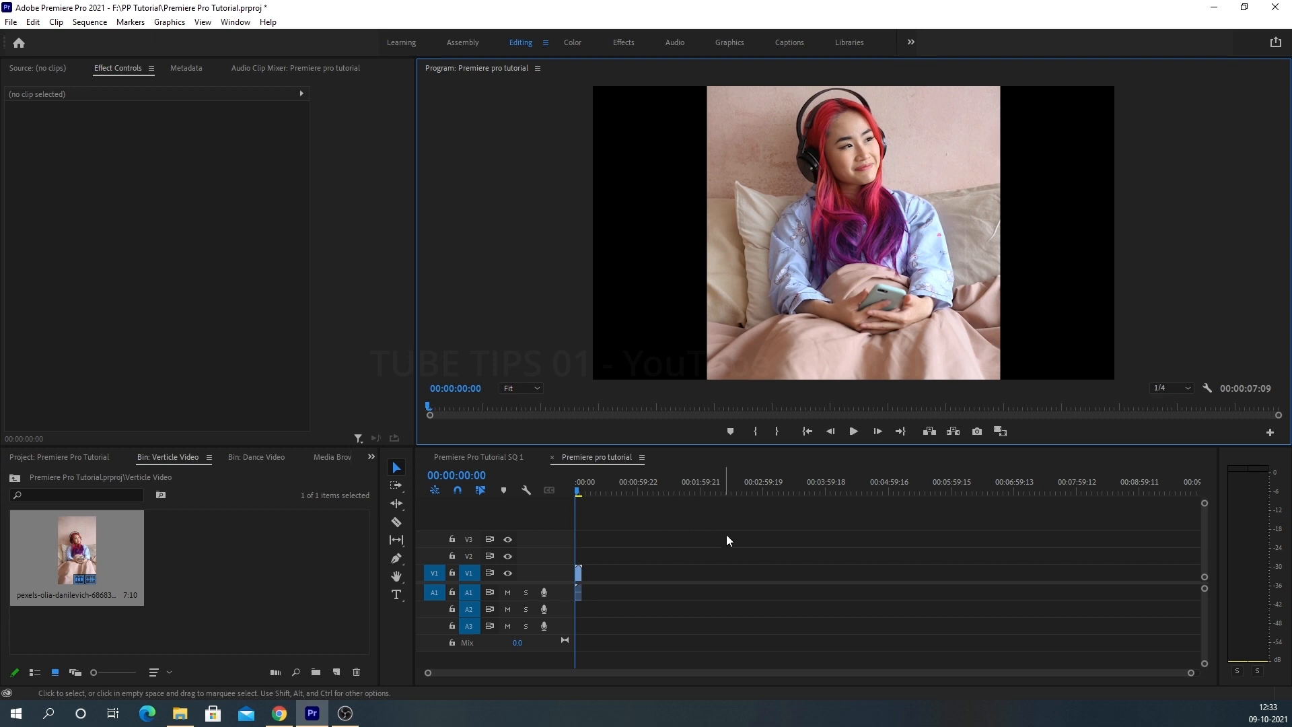
{"action": "left_click", "coordinate": [90, 22]}
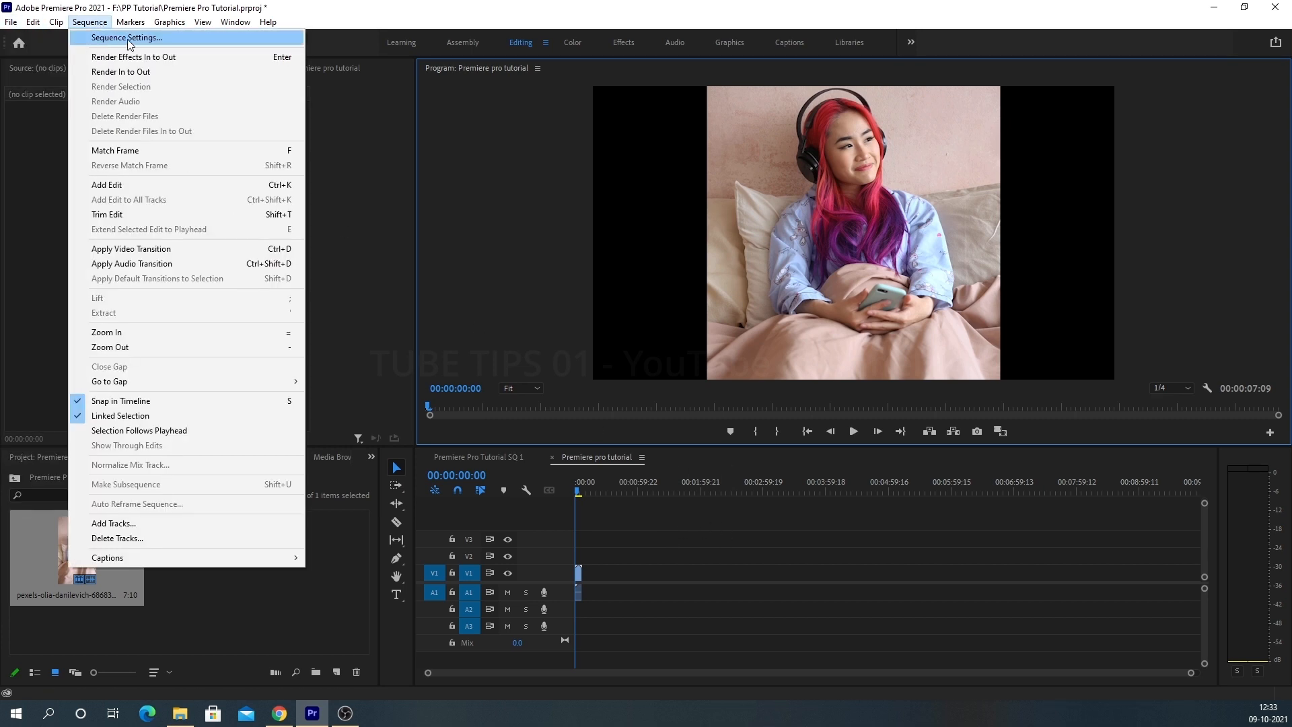
{"action": "left_click", "coordinate": [128, 38]}
{"action": "left_click", "coordinate": [797, 595]}
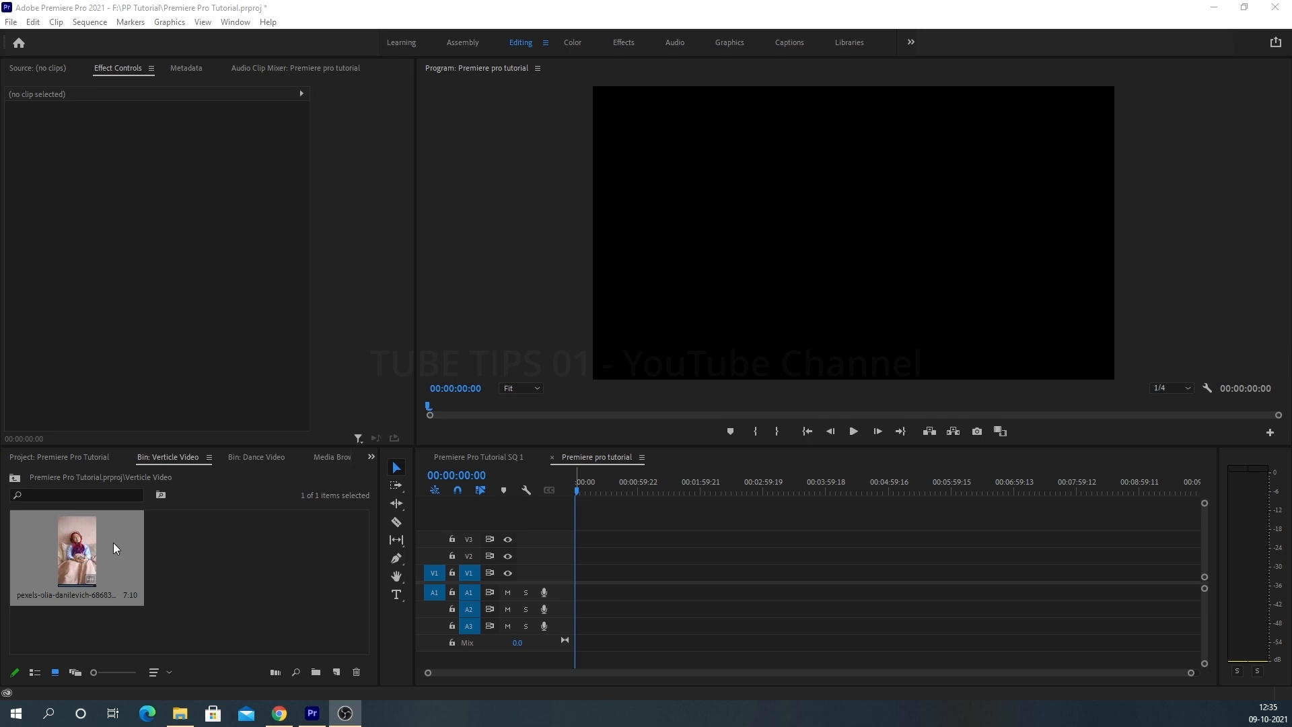
Step: Load the vertical clip in the Source monitor and mark its In point at 00:00:01:10 and Out point at 00:00:03:04
{"action": "double_click", "coordinate": [73, 562]}
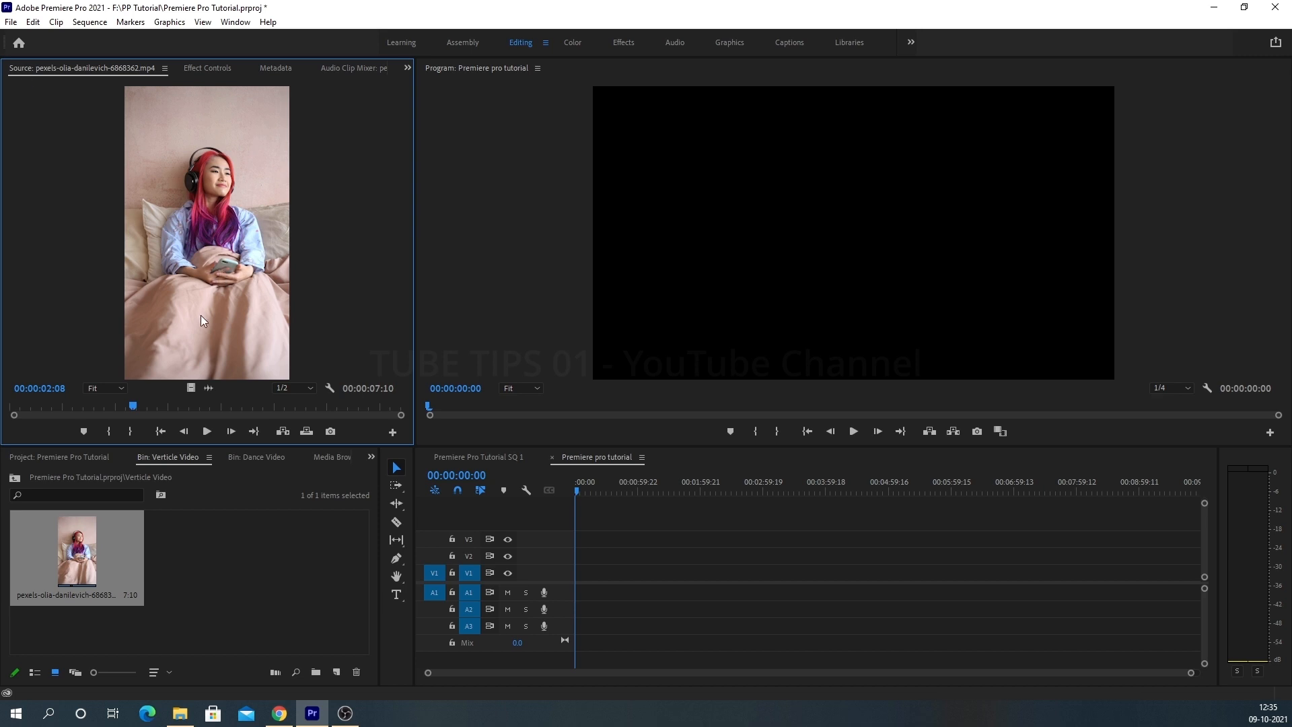
{"action": "left_click_drag", "start_coordinate": [135, 409], "coordinate": [86, 409]}
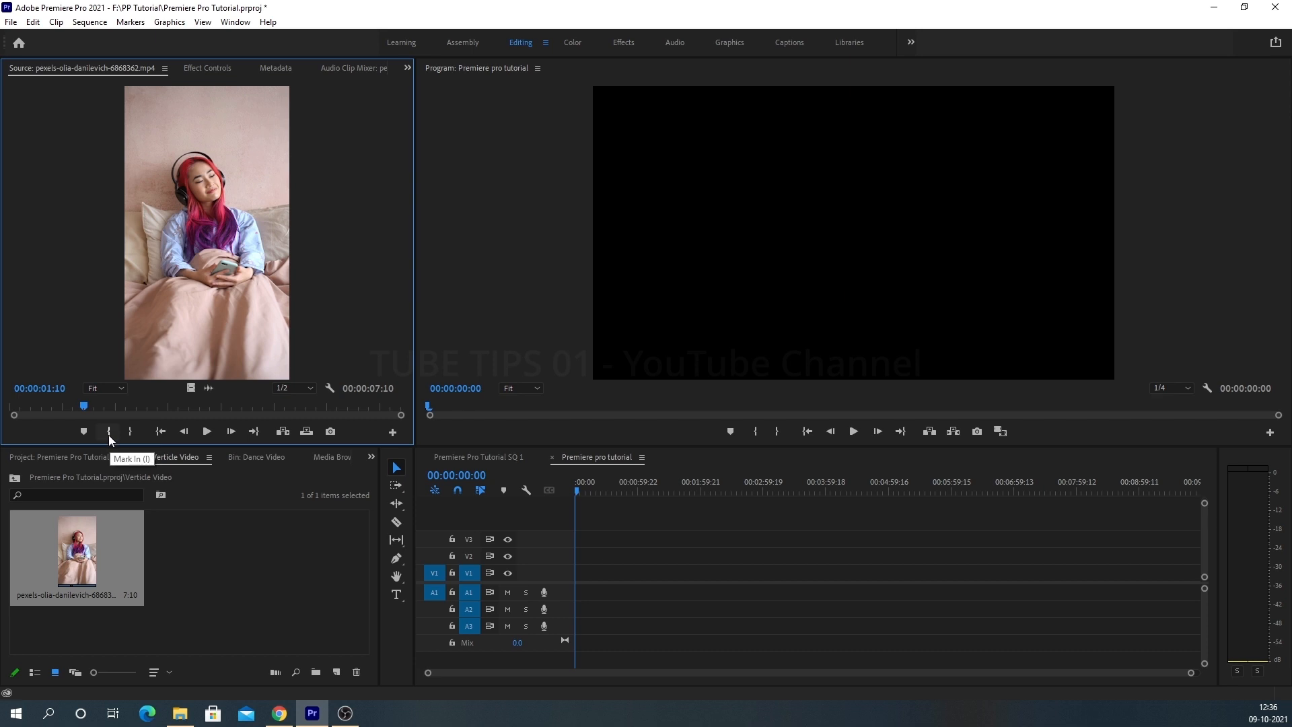
{"action": "left_click", "coordinate": [108, 435]}
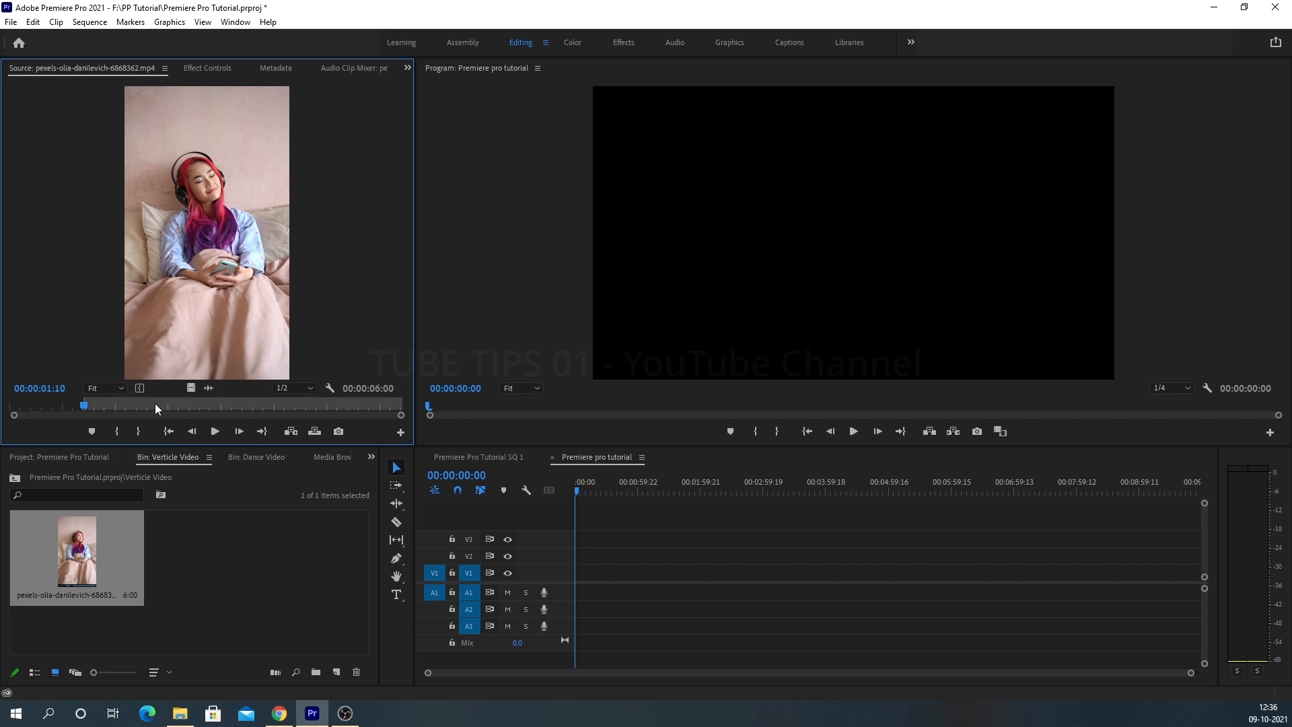
{"action": "left_click_drag", "start_coordinate": [81, 406], "coordinate": [176, 411]}
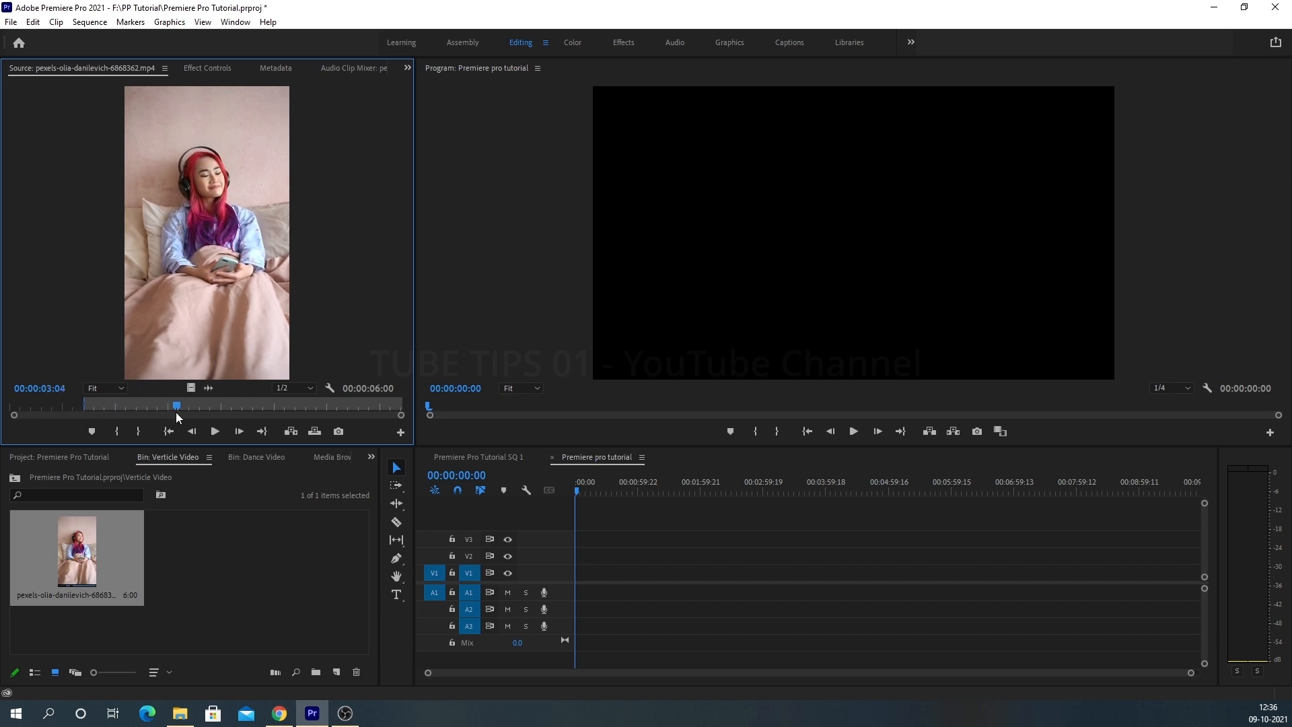
{"action": "left_click", "coordinate": [137, 431]}
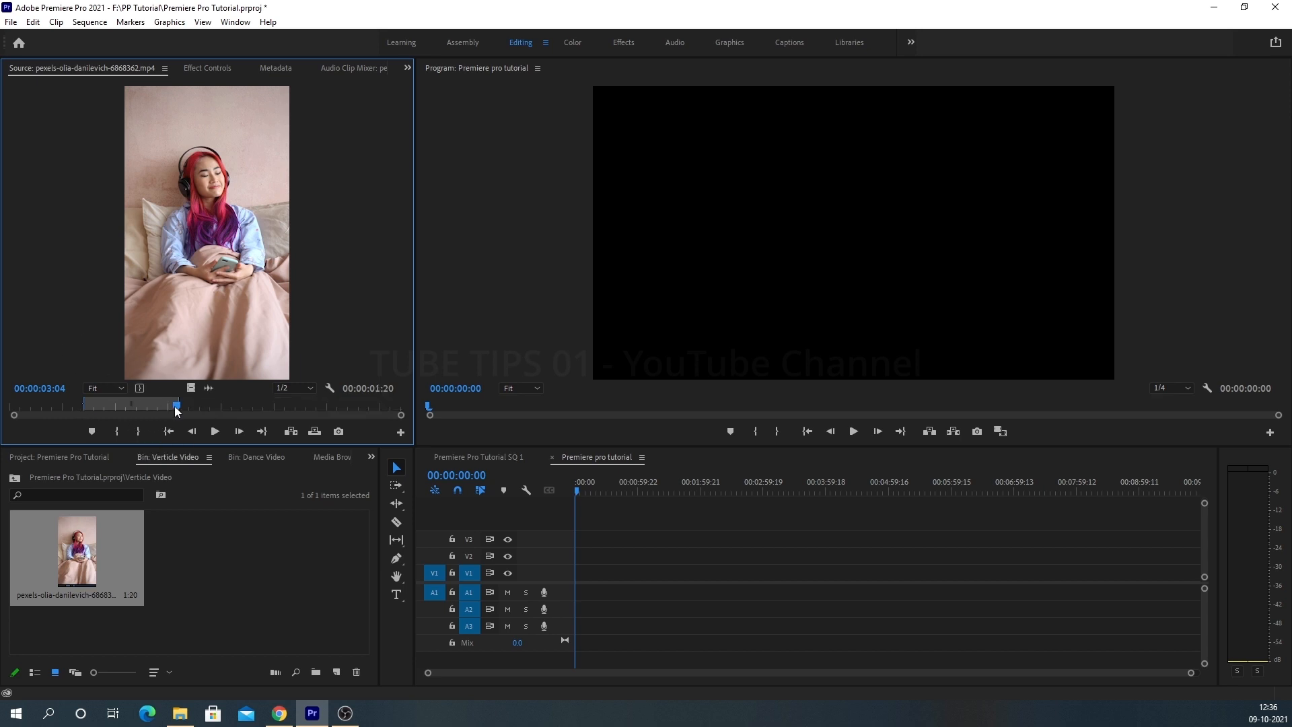
Step: Place the marked range of the vertical clip at the start of track V1, keeping the existing sequence settings
{"action": "left_click_drag", "start_coordinate": [319, 341], "coordinate": [569, 572]}
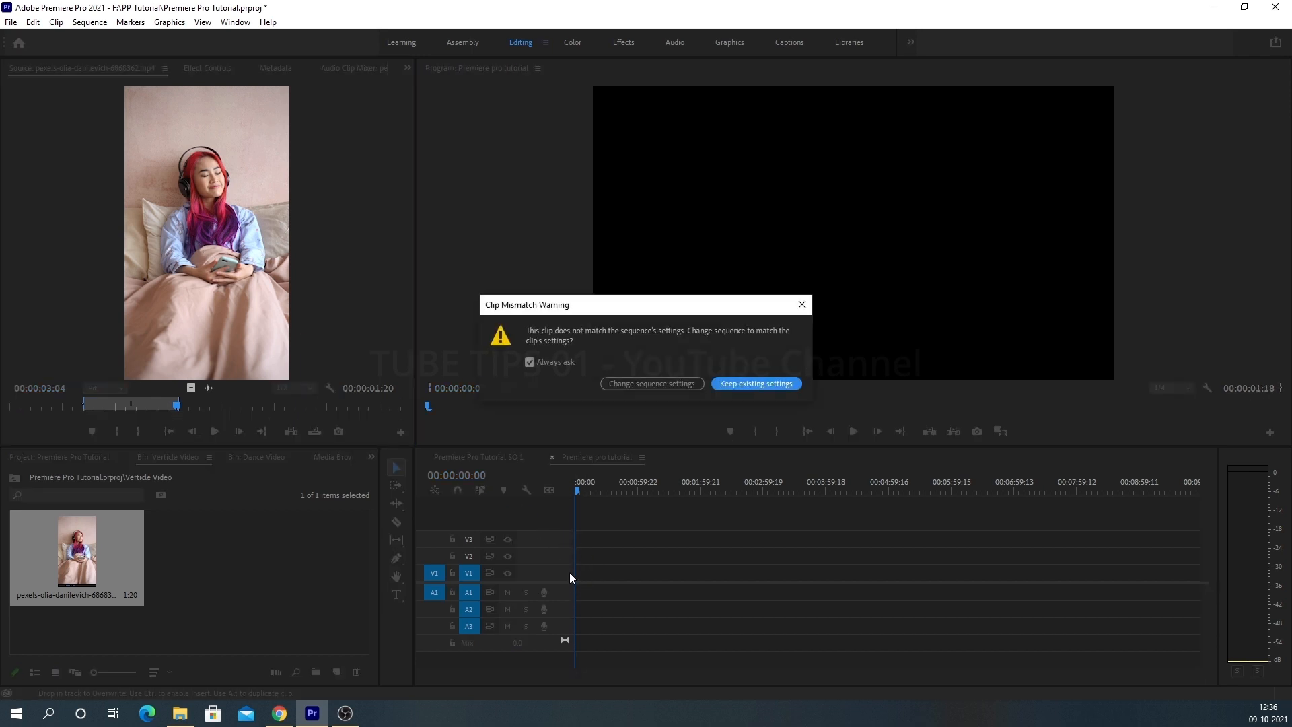
{"action": "left_click", "coordinate": [741, 375]}
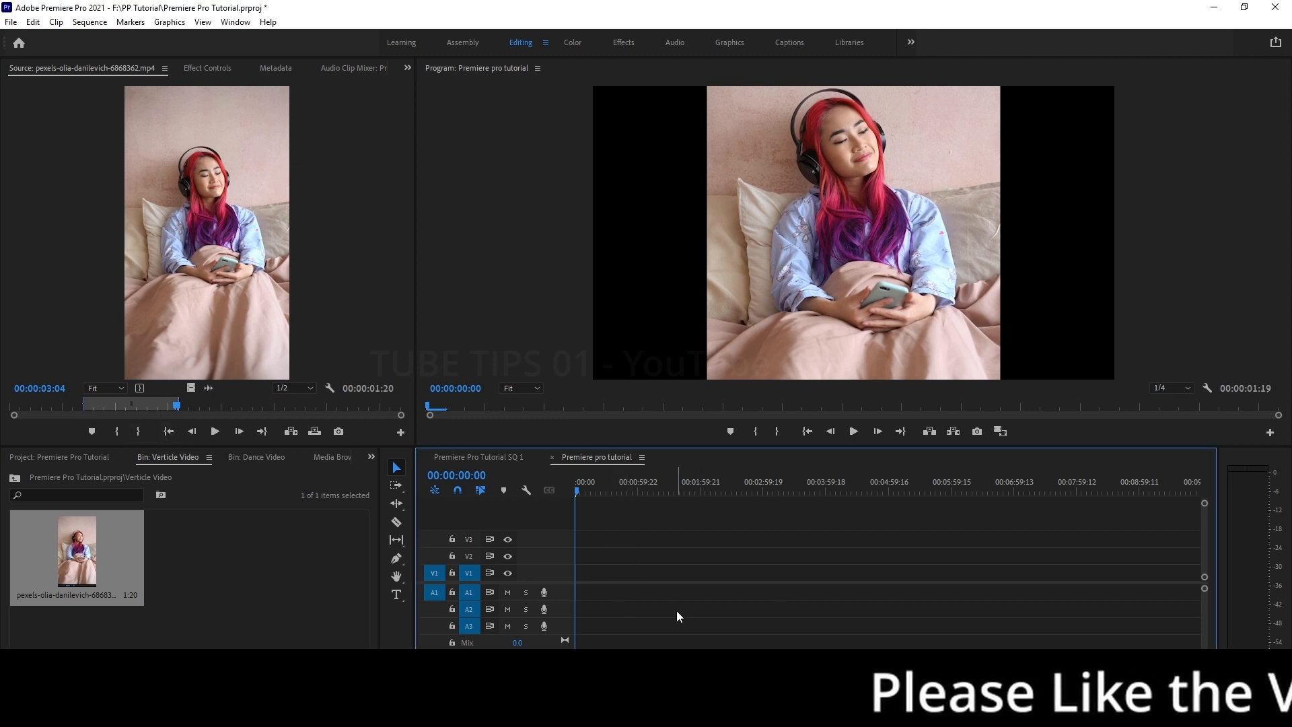
{"action": "left_click_drag", "start_coordinate": [1195, 688], "coordinate": [455, 688]}
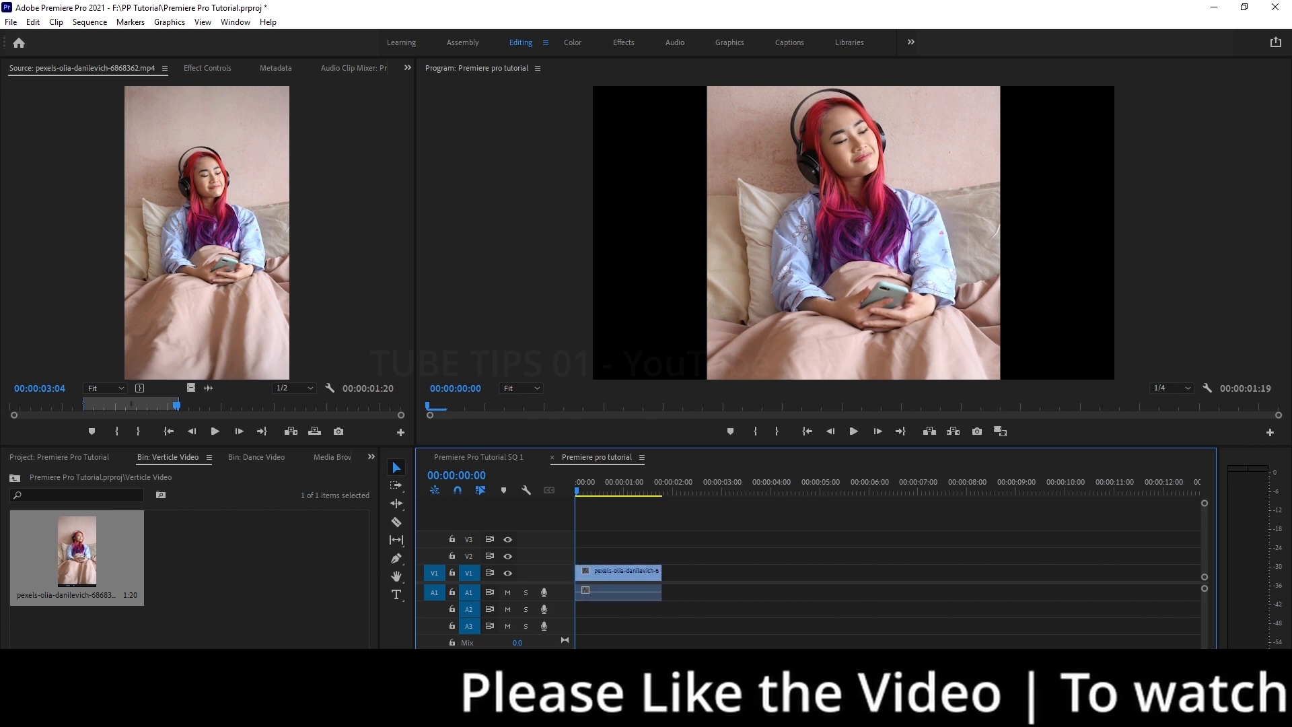
Step: Bring the first V2 clip from Premiere Pro Tutorial SQ 1 into the Premiere pro tutorial sequence directly after the vertical clip and play it
{"action": "left_click", "coordinate": [499, 454]}
{"action": "mouse_move", "coordinate": [655, 479]}
{"action": "left_mouse_down"}
{"action": "mouse_move", "coordinate": [631, 483]}
{"action": "mouse_move", "coordinate": [659, 482]}
{"action": "left_mouse_up"}
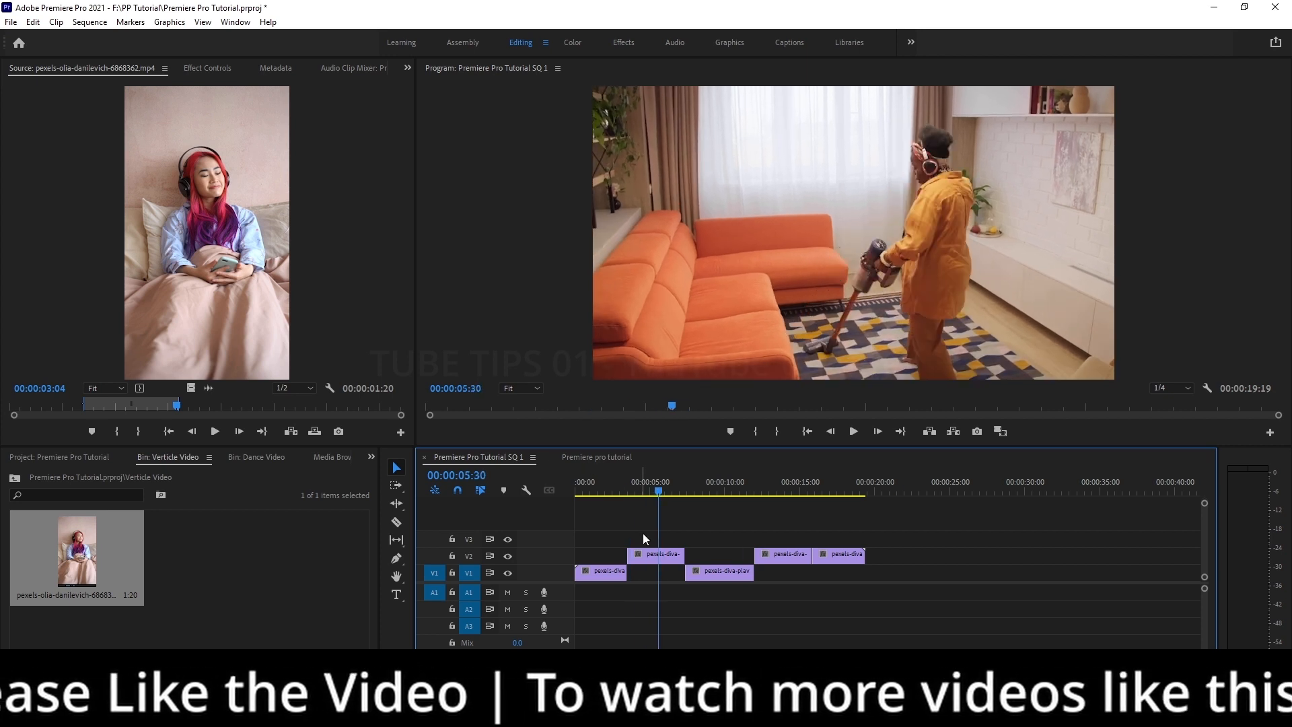
{"action": "left_click", "coordinate": [650, 557]}
{"action": "left_click", "coordinate": [591, 457]}
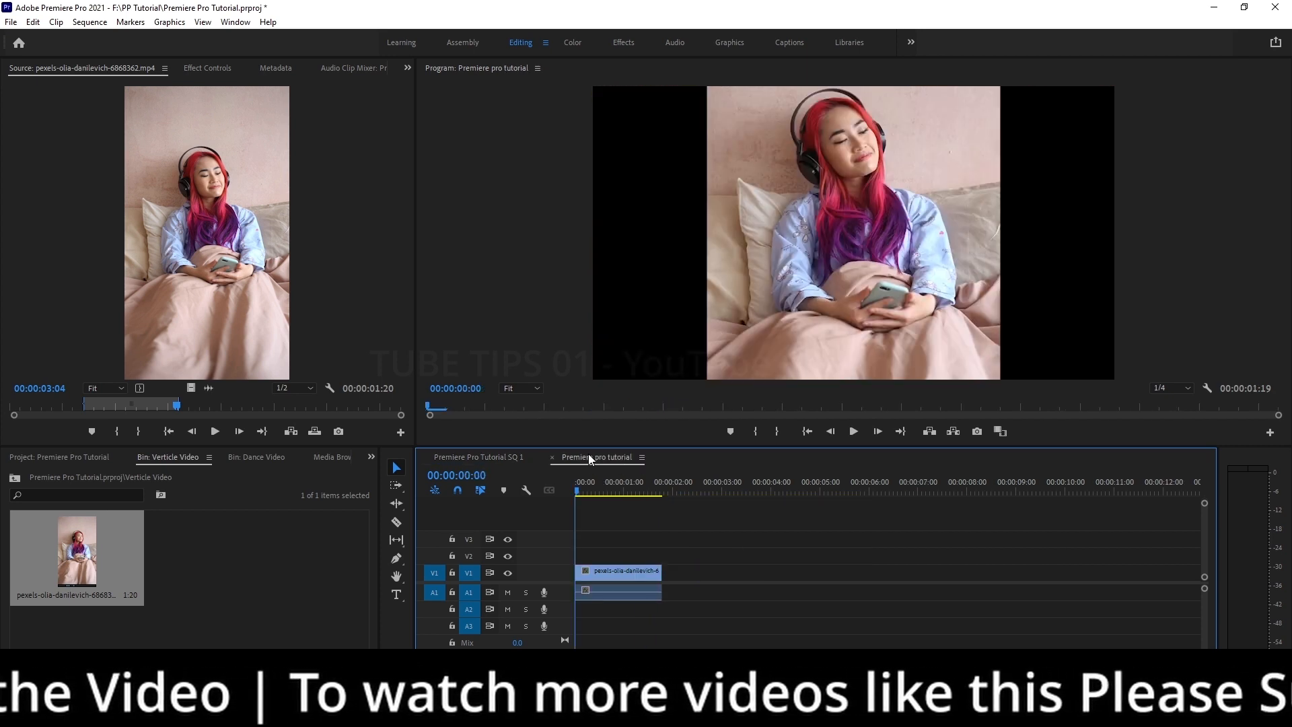
{"action": "left_click", "coordinate": [661, 491]}
{"action": "left_click_drag", "start_coordinate": [662, 487], "coordinate": [661, 490]}
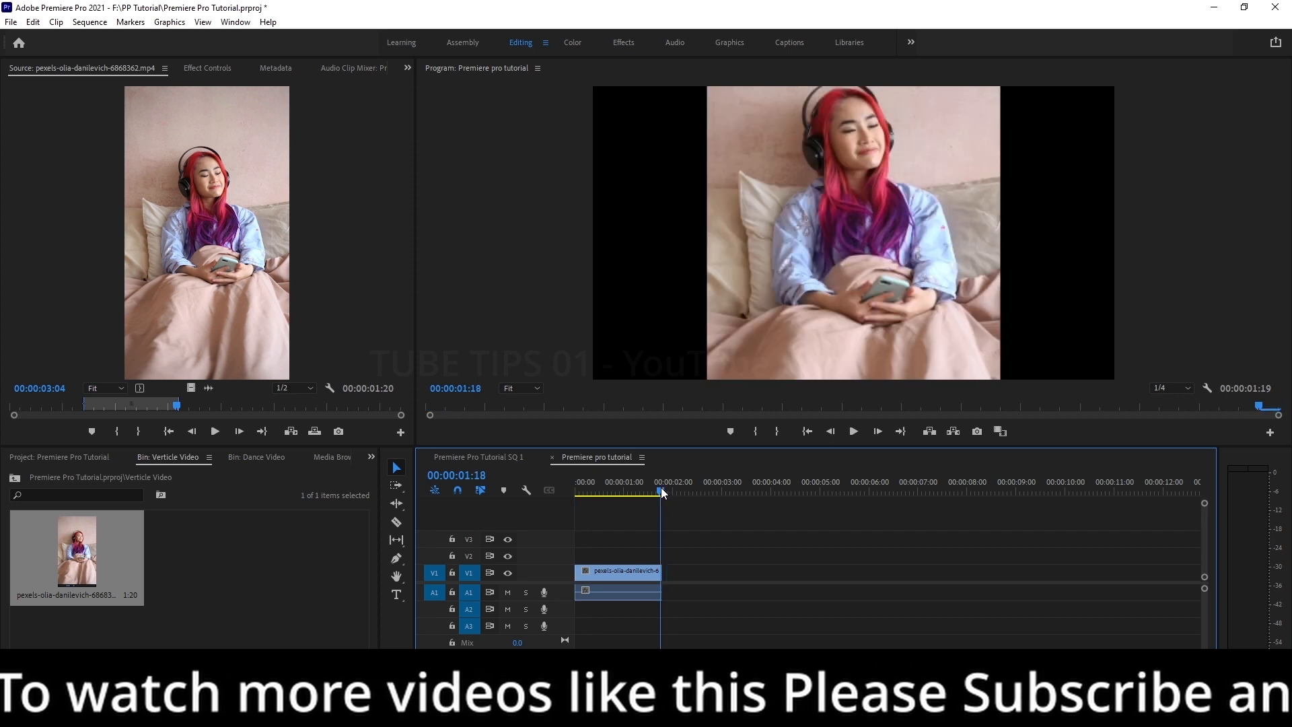
{"action": "left_click", "coordinate": [497, 459]}
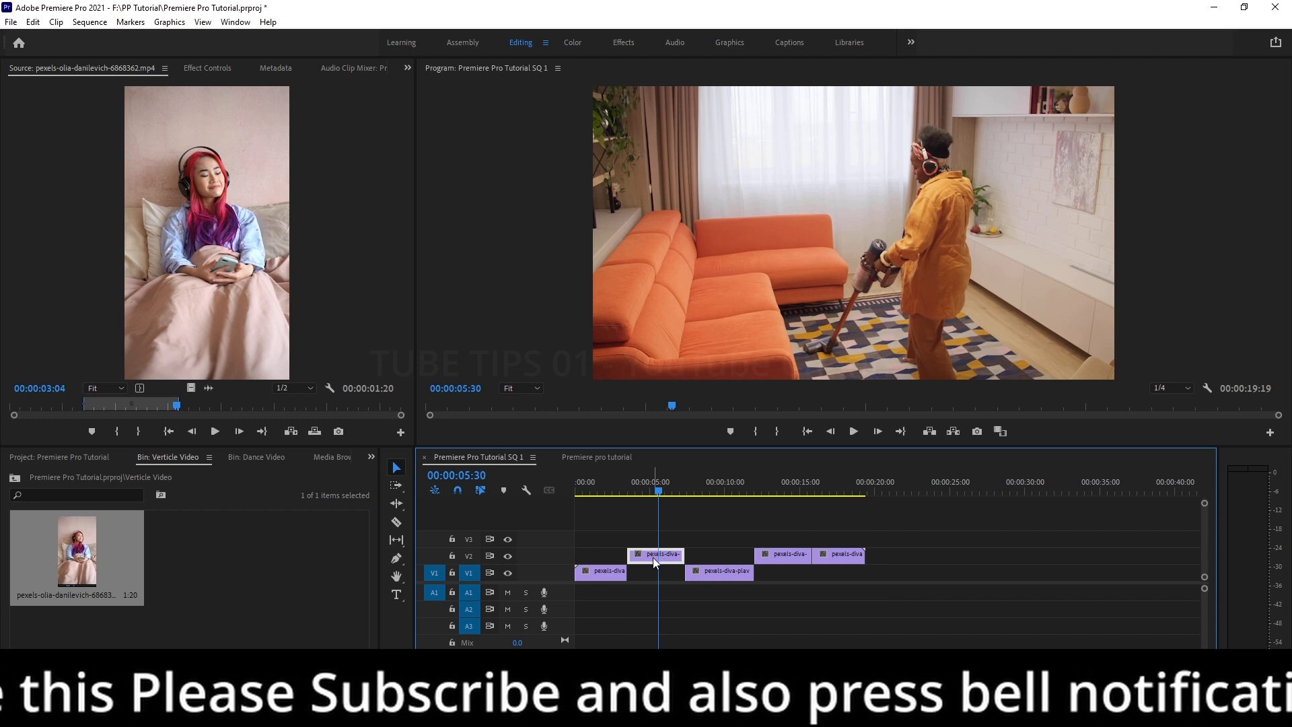
{"action": "left_click_drag", "start_coordinate": [653, 557], "coordinate": [749, 580]}
{"action": "left_click", "coordinate": [640, 485]}
{"action": "key", "text": "space"}
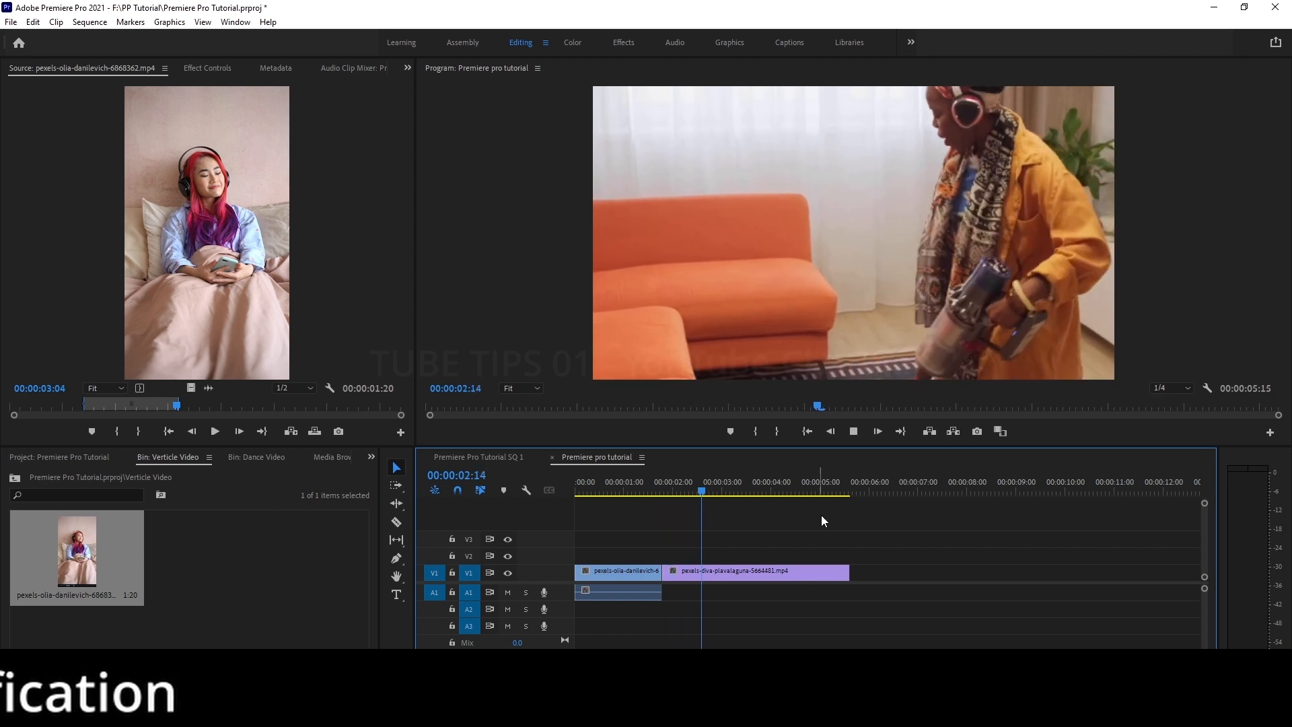
Step: Delete the orange-sofa clip from the Premiere pro tutorial sequence
{"action": "left_click", "coordinate": [795, 570]}
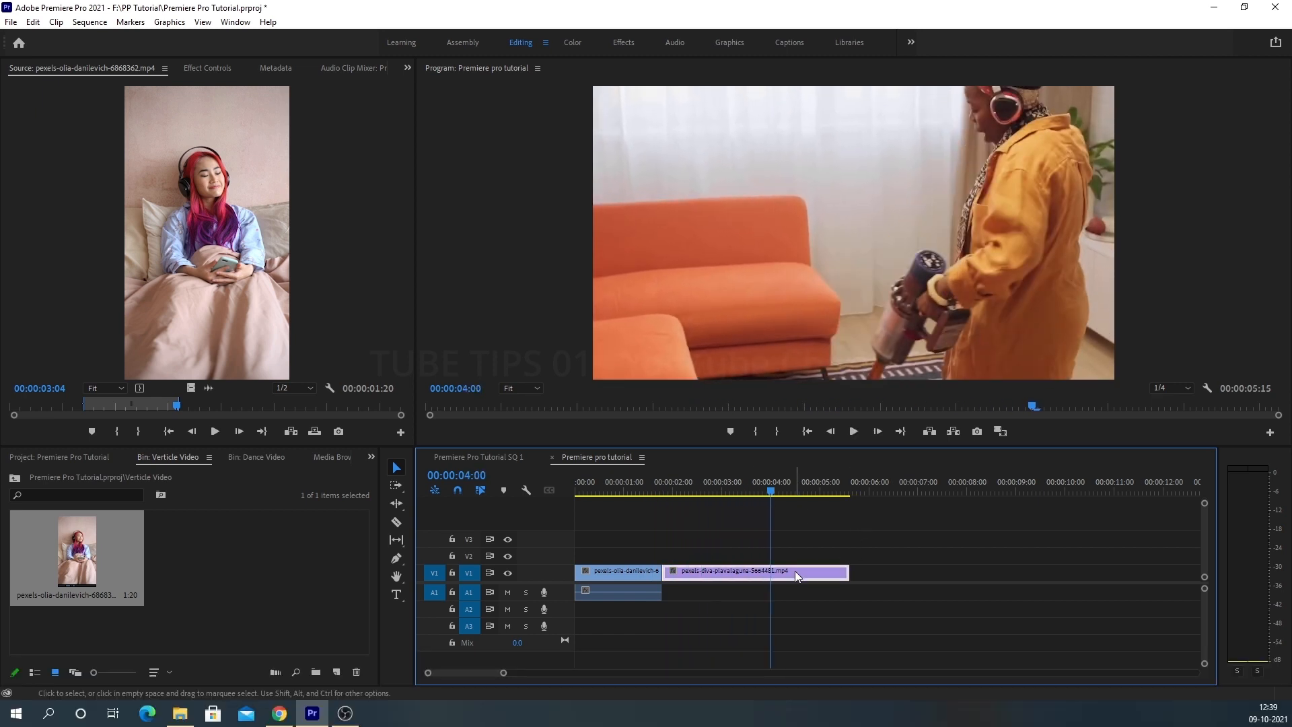
{"action": "key", "text": "Delete"}
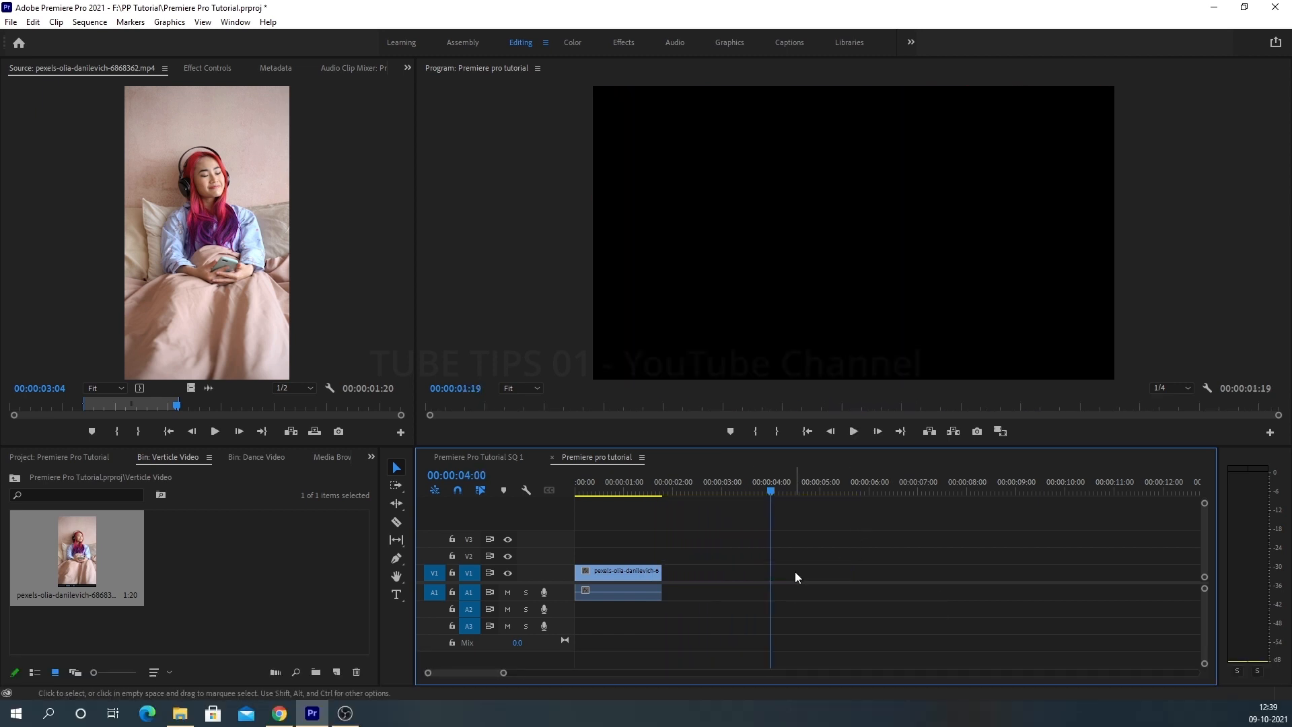
Step: Copy the first V2 clip in Premiere Pro Tutorial SQ 1 and paste it into the Premiere pro tutorial sequence, directly after the vertical clip on V1
{"action": "left_click", "coordinate": [487, 456]}
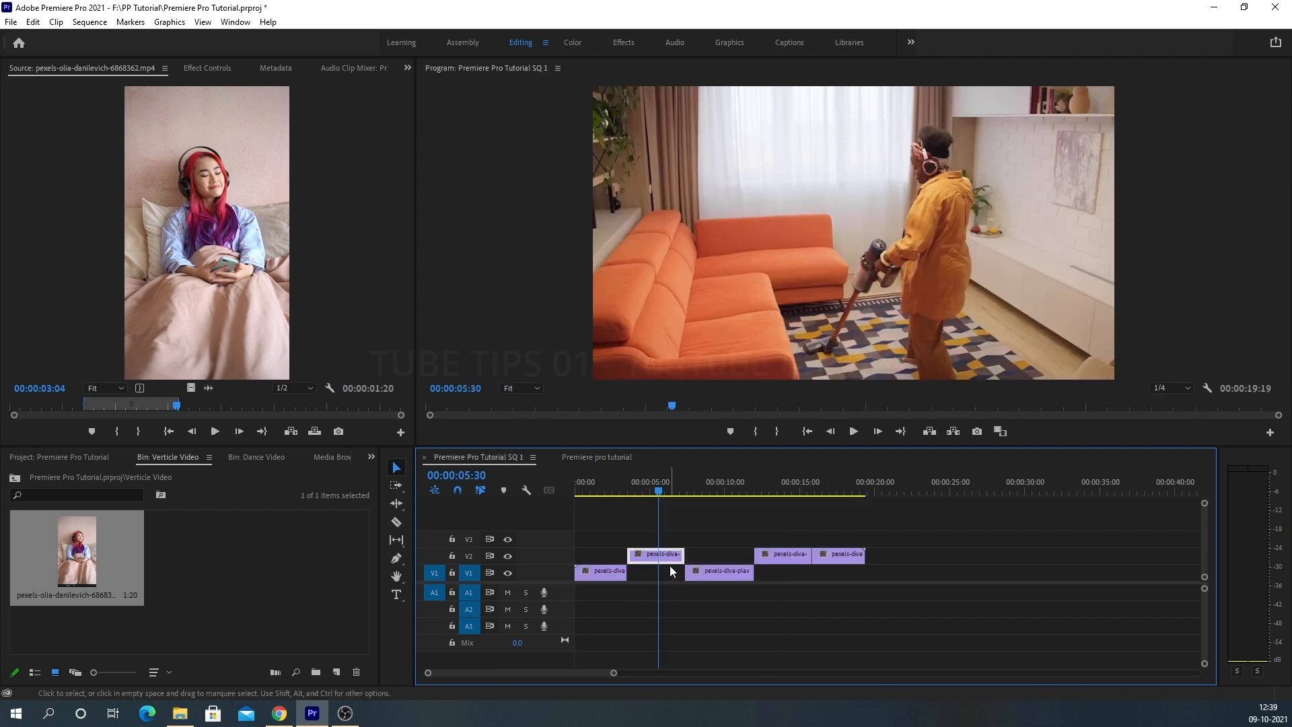
{"action": "right_click", "coordinate": [665, 559]}
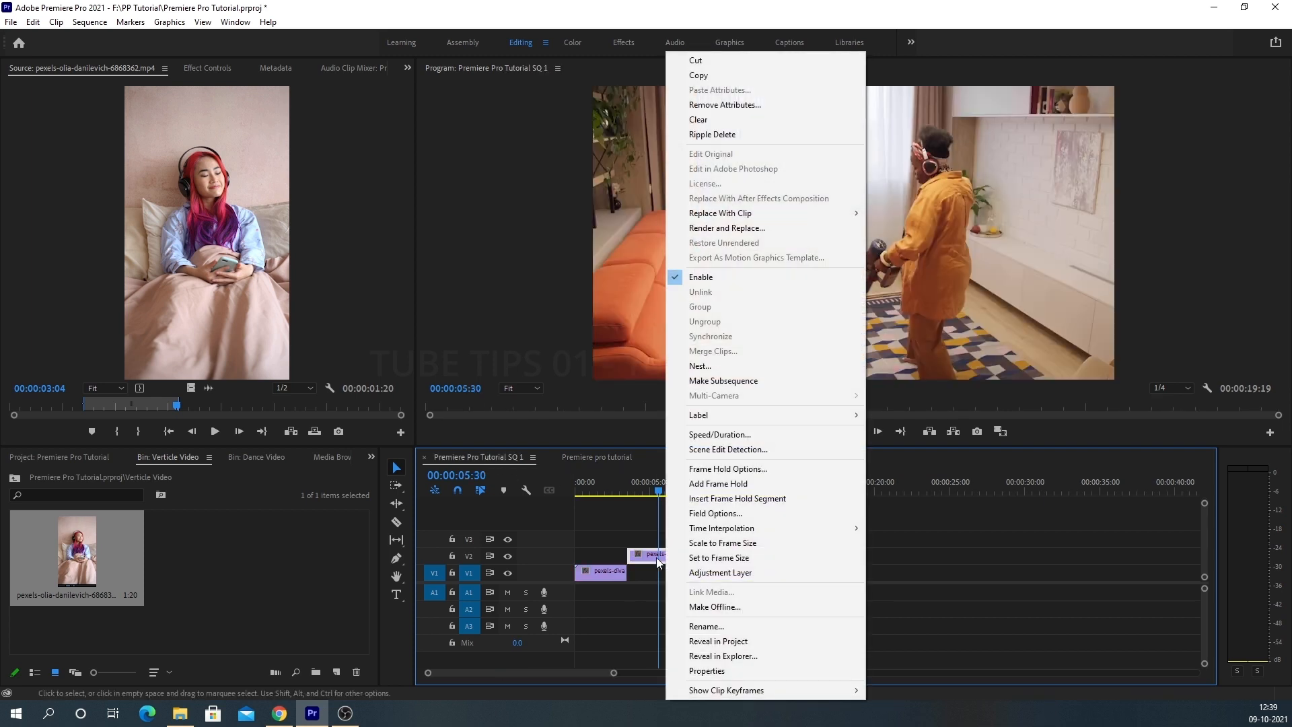
{"action": "left_click", "coordinate": [699, 76]}
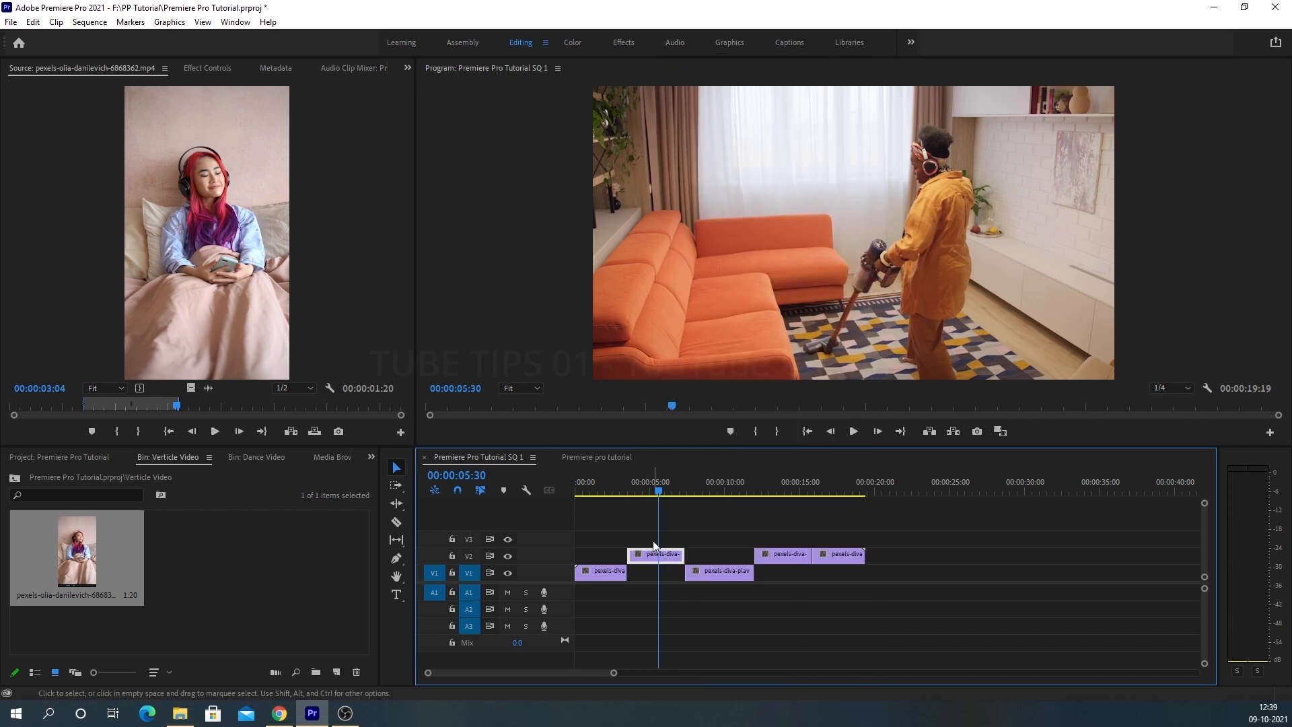
{"action": "left_click", "coordinate": [583, 456]}
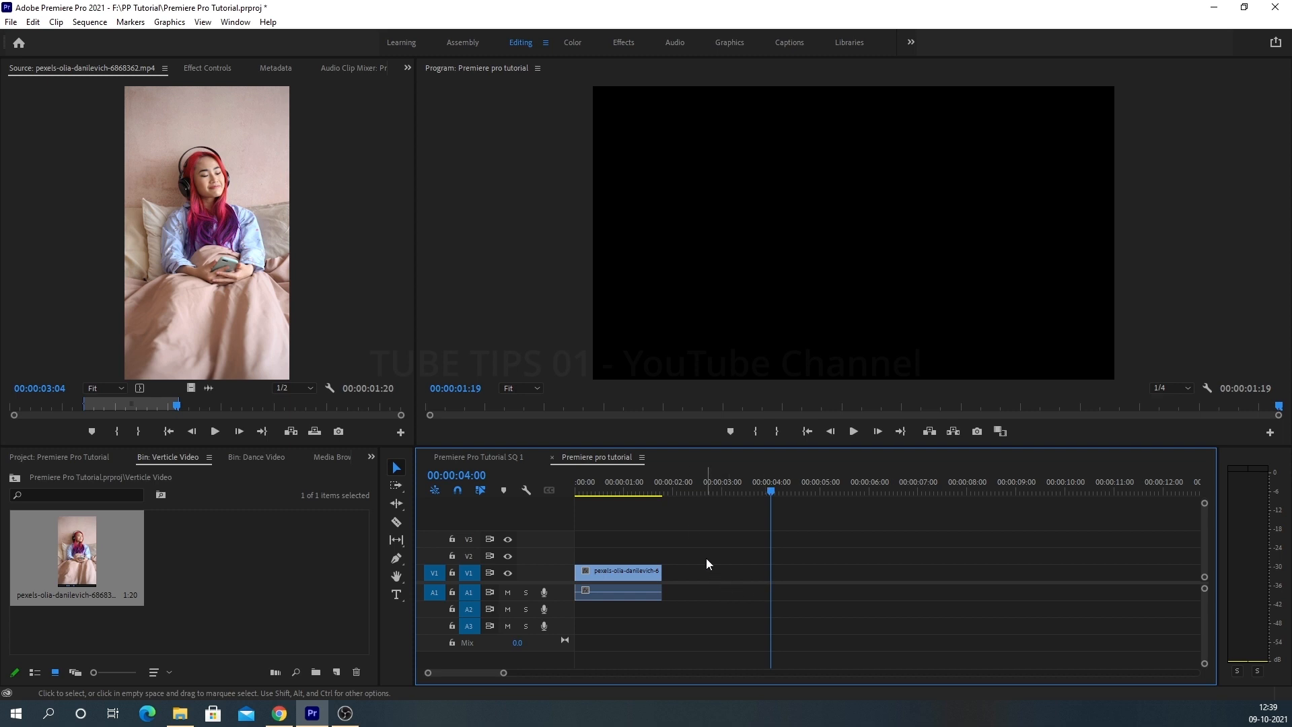
{"action": "key", "text": "ctrl+v"}
{"action": "left_click_drag", "start_coordinate": [821, 575], "coordinate": [725, 583]}
{"action": "left_click", "coordinate": [679, 494]}
{"action": "key", "text": "space"}
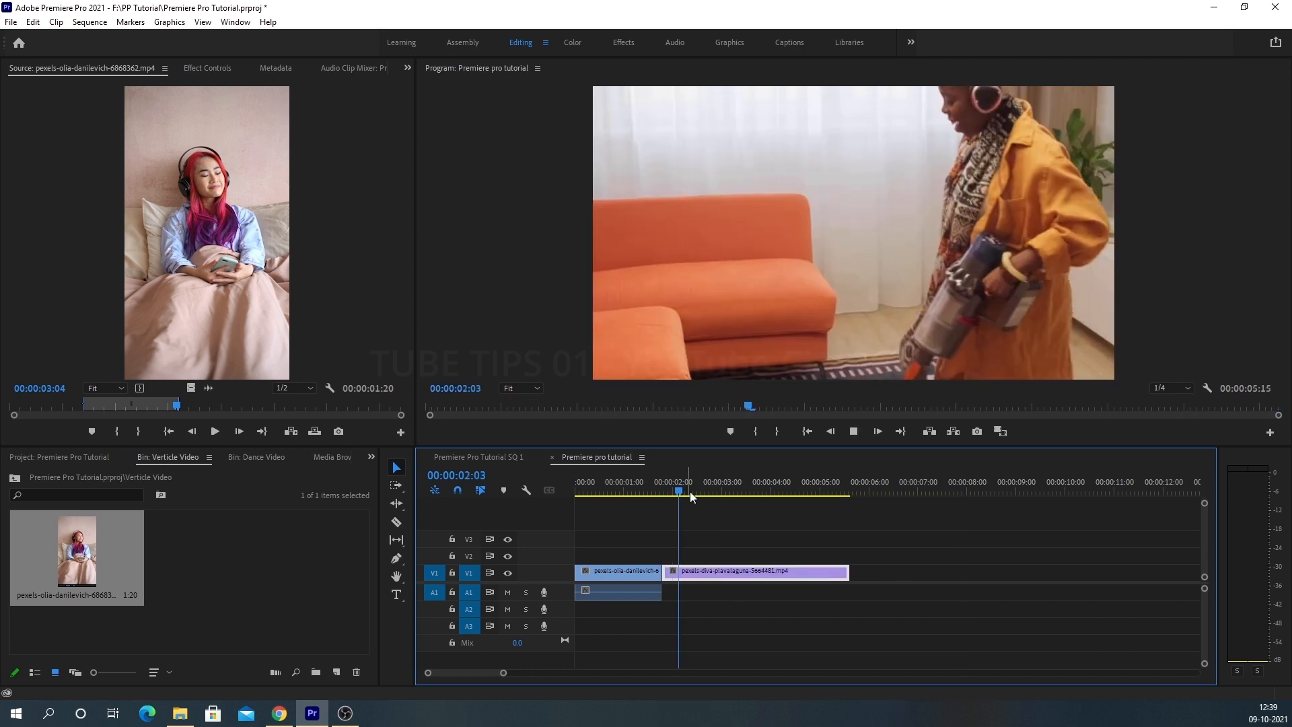
{"action": "left_click", "coordinate": [479, 457]}
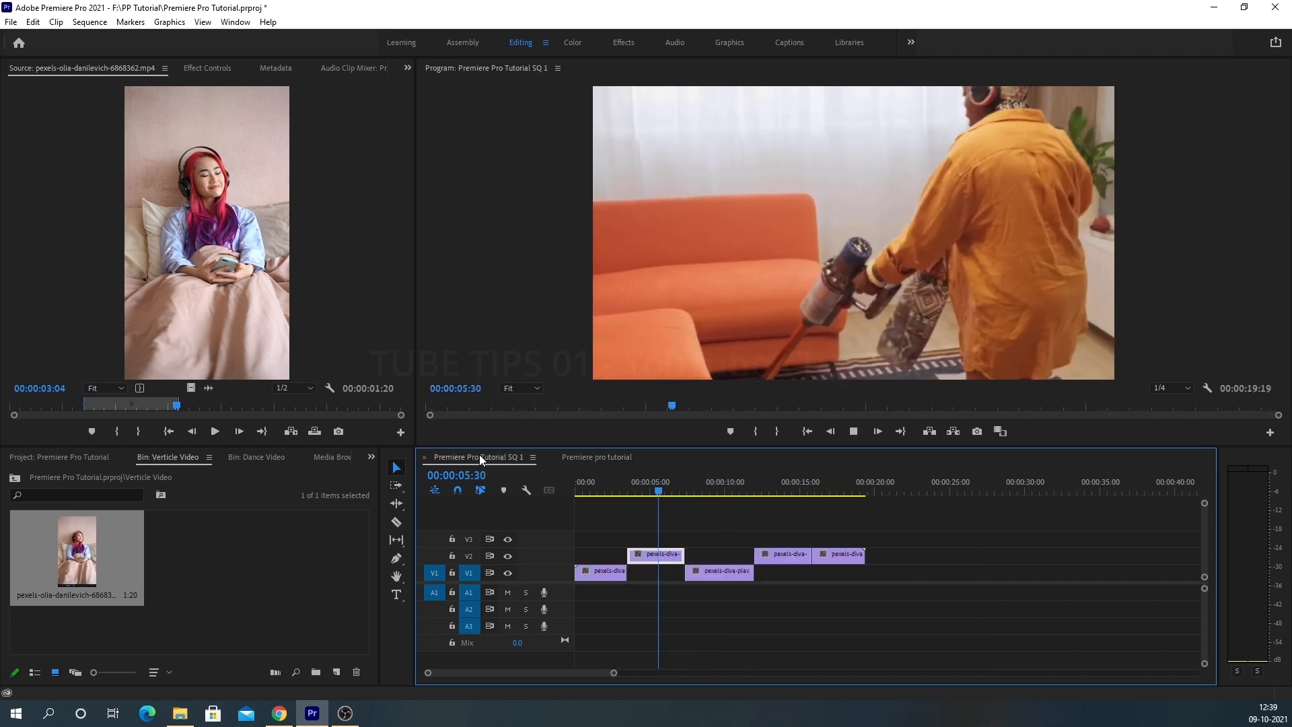
{"action": "left_click", "coordinate": [587, 459]}
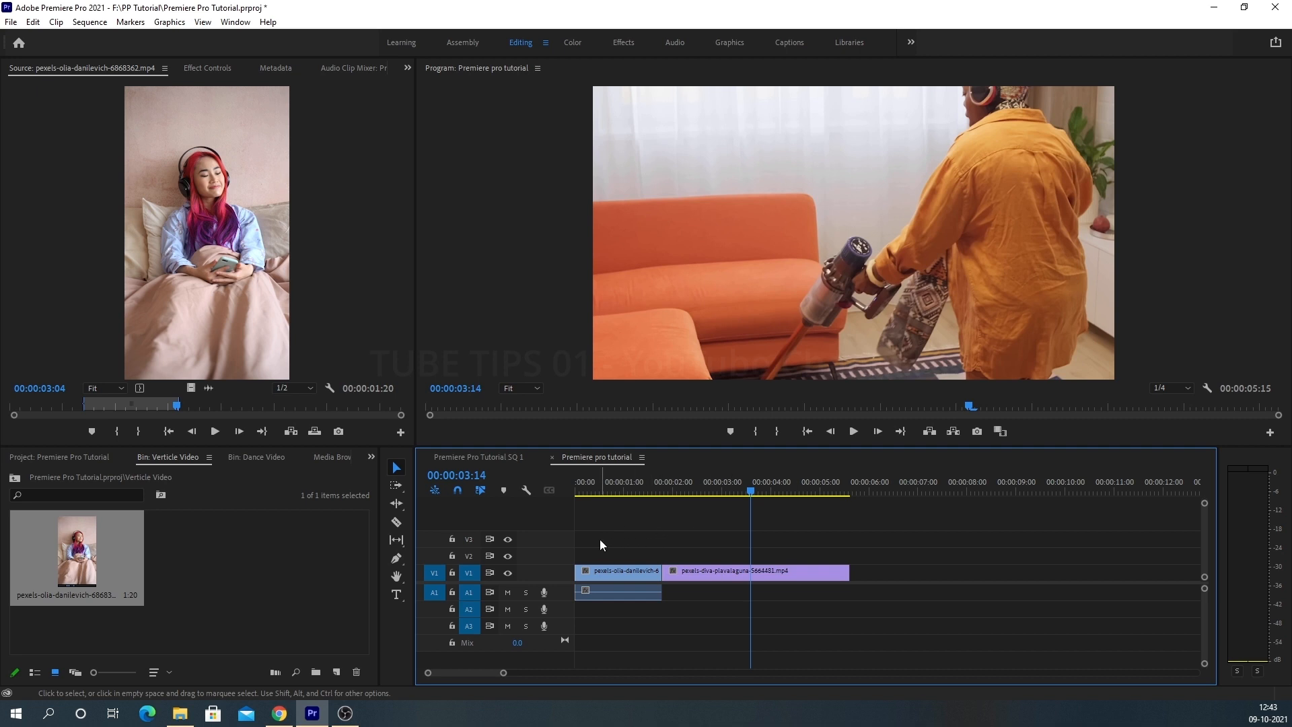
Step: Lock track V1, try to move its vertical clip, then unlock the track and check that the clip can be selected
{"action": "left_click_drag", "start_coordinate": [701, 495], "coordinate": [631, 491]}
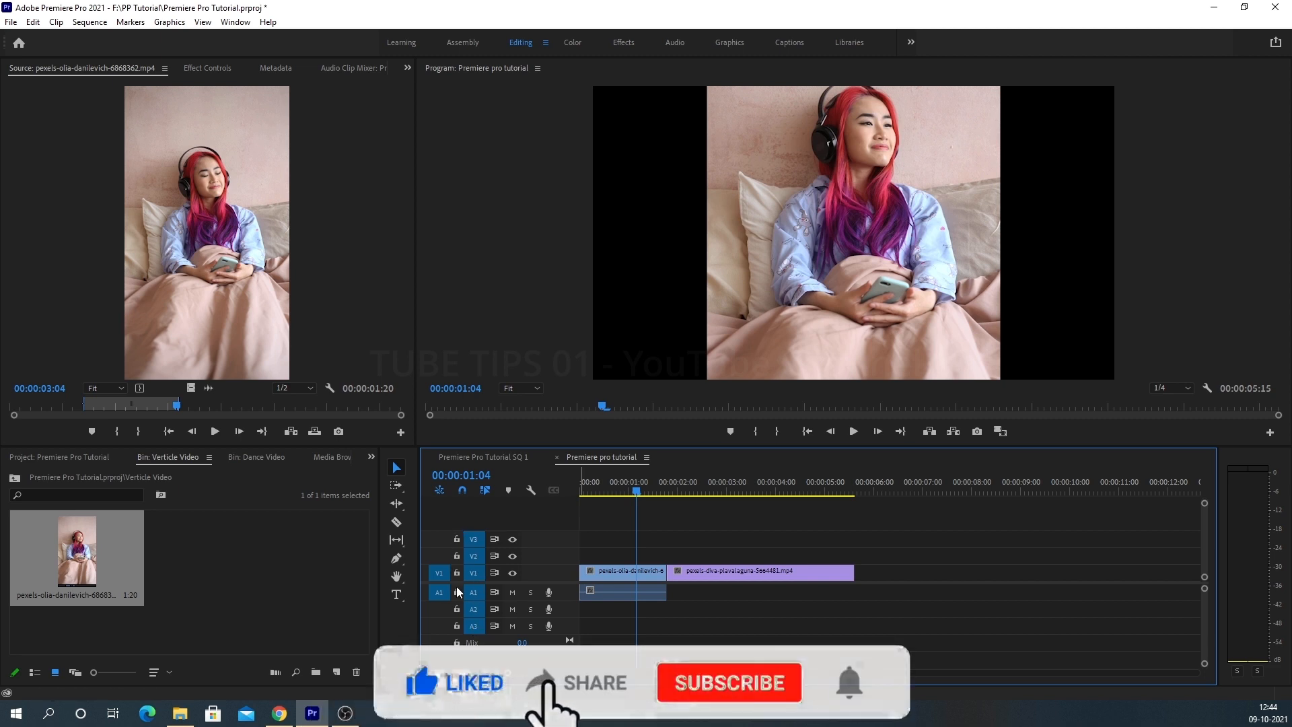
{"action": "left_click", "coordinate": [457, 573]}
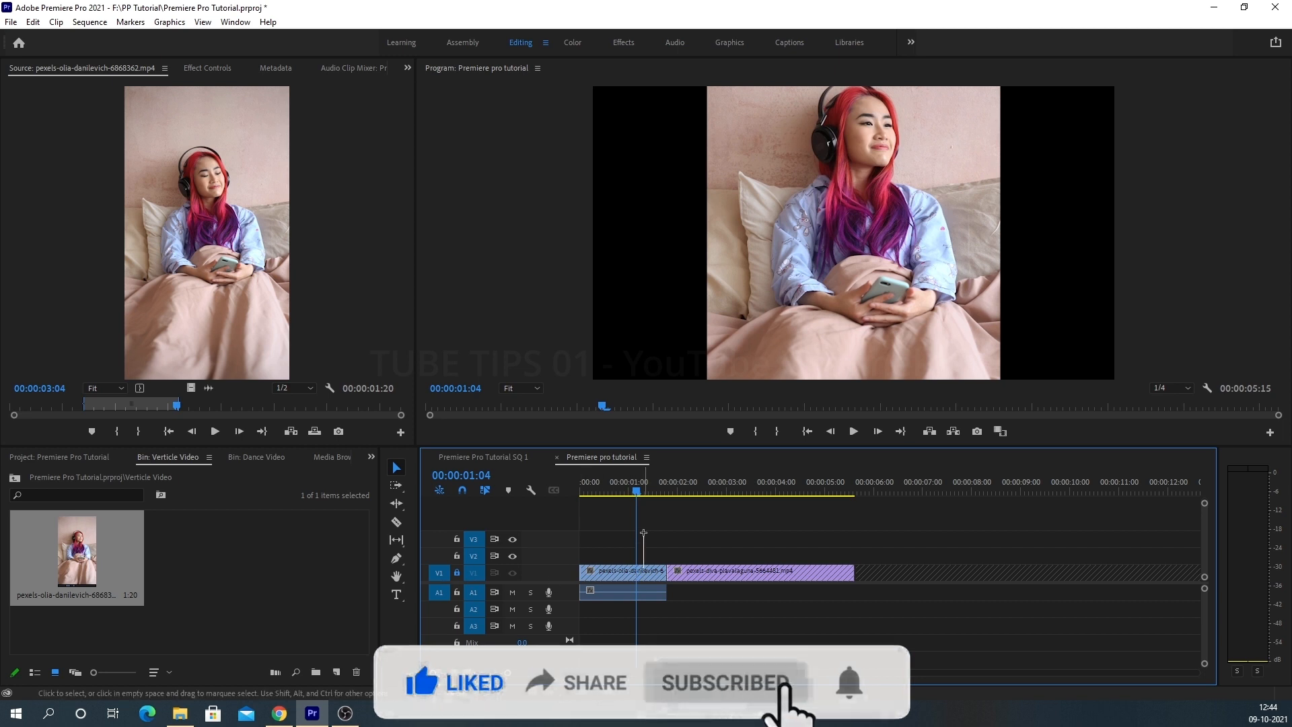
{"action": "left_click_drag", "start_coordinate": [637, 570], "coordinate": [609, 560]}
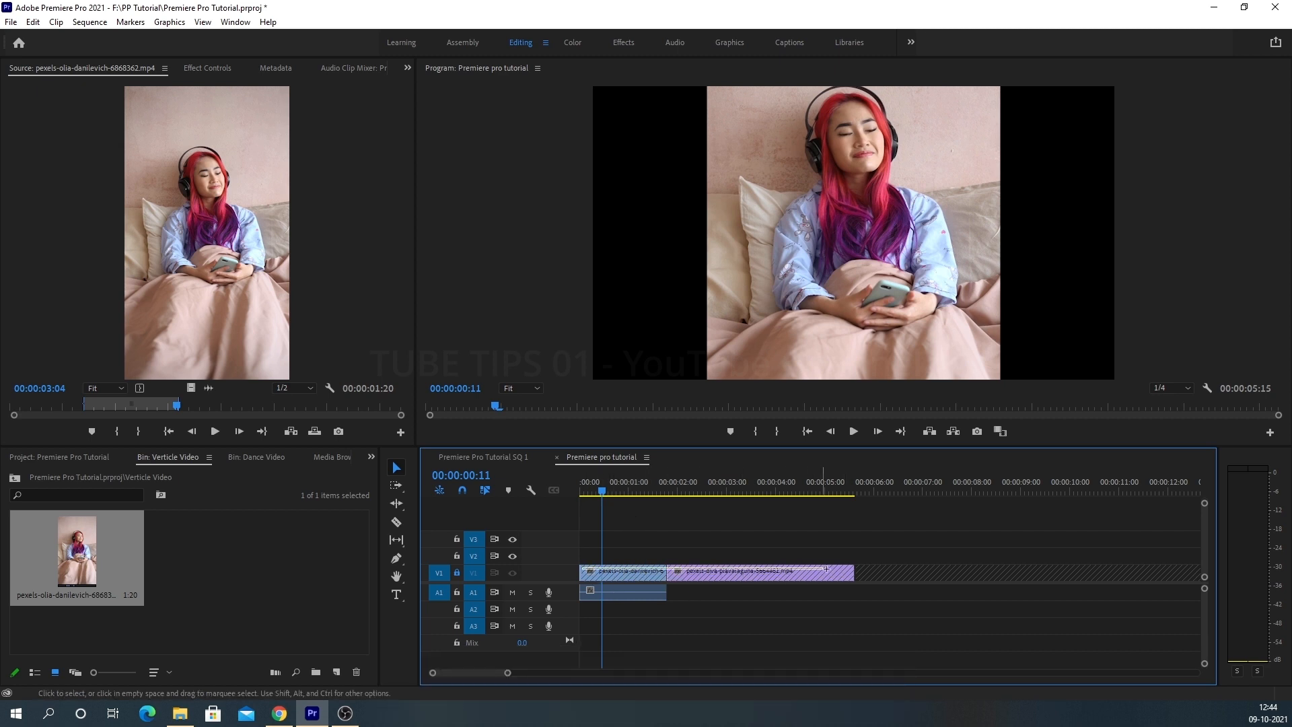
{"action": "left_click", "coordinate": [456, 573]}
{"action": "mouse_move", "coordinate": [640, 569]}
{"action": "left_mouse_down"}
{"action": "mouse_move", "coordinate": [644, 556]}
{"action": "mouse_move", "coordinate": [633, 567]}
{"action": "left_mouse_up"}
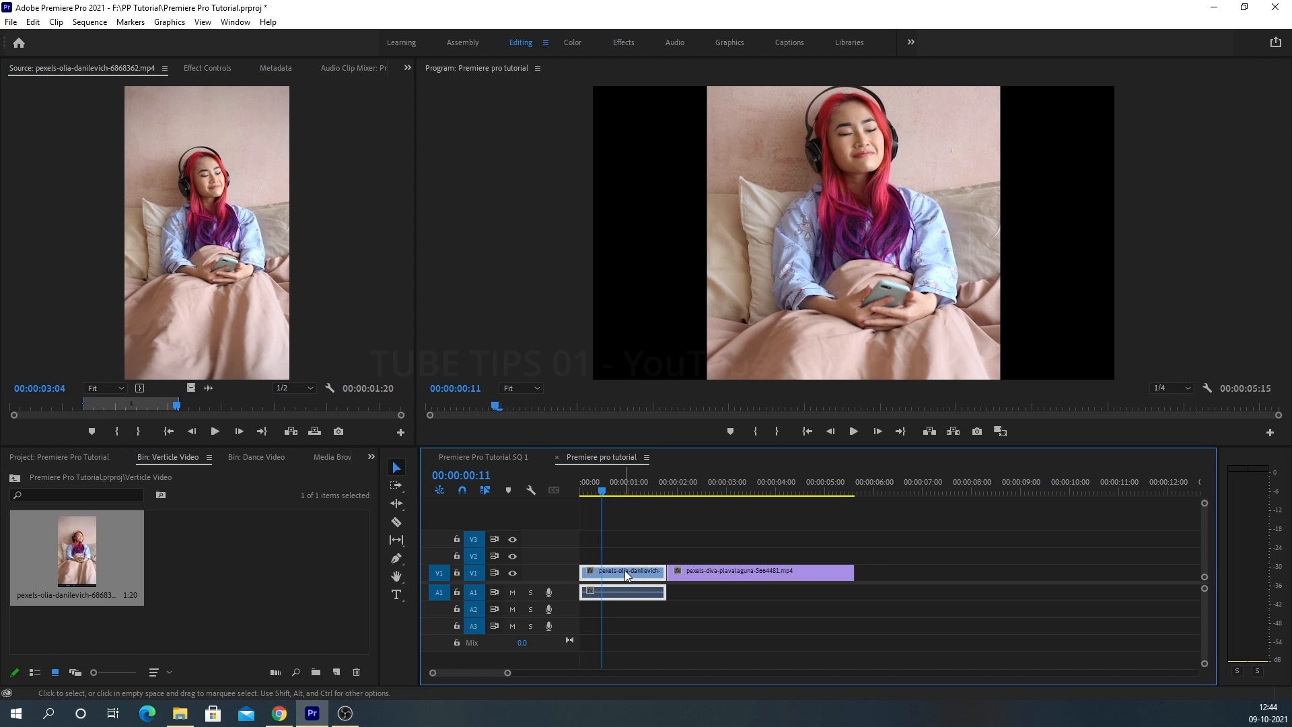
{"action": "mouse_move", "coordinate": [635, 572]}
{"action": "left_mouse_down"}
{"action": "mouse_move", "coordinate": [612, 539]}
{"action": "mouse_move", "coordinate": [613, 571]}
{"action": "left_mouse_up"}
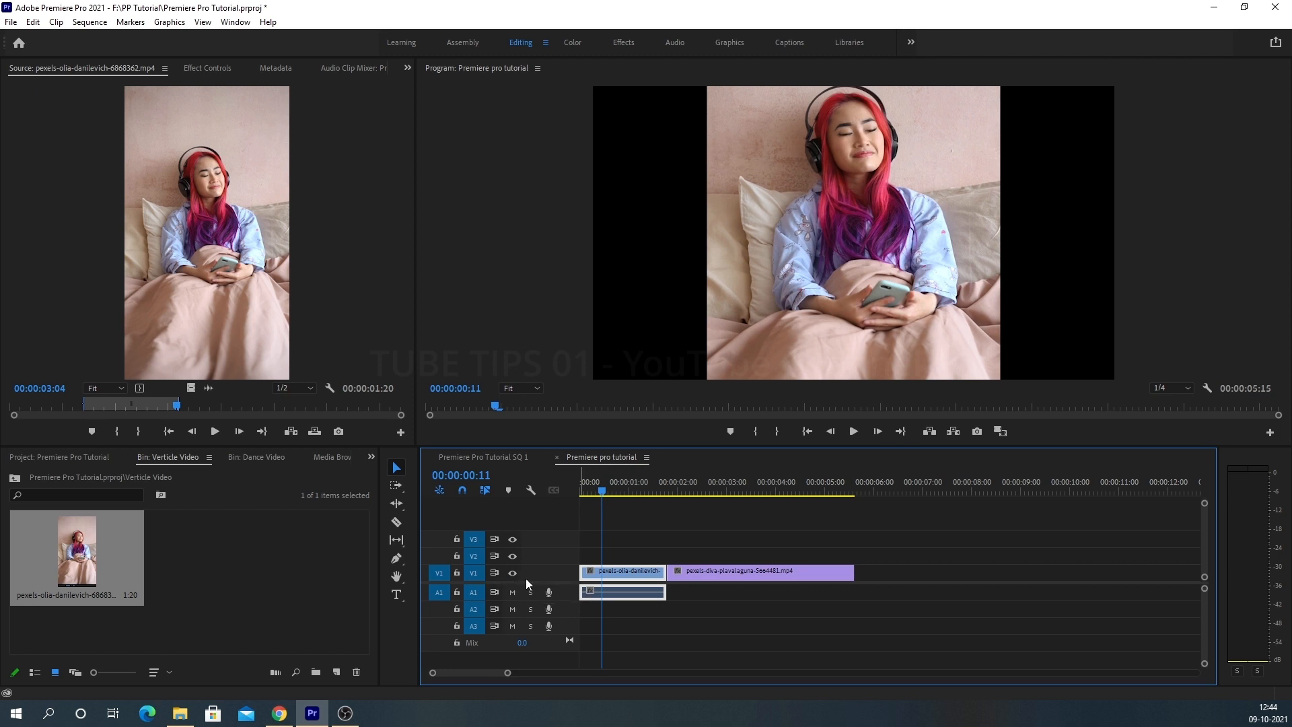
Step: Move the orange-sofa clip onto V2 above the vertical clip, then turn V2's track output off and on again
{"action": "left_click_drag", "start_coordinate": [705, 572], "coordinate": [617, 554]}
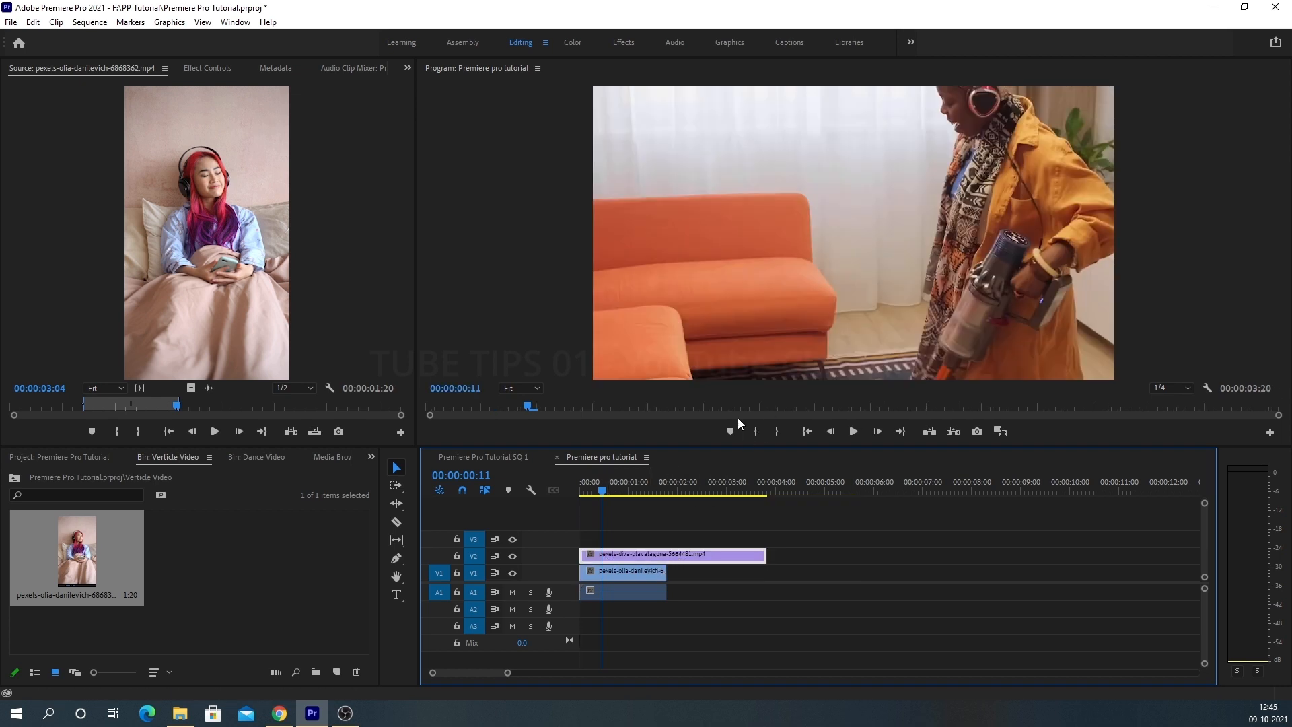
{"action": "left_click", "coordinate": [600, 572]}
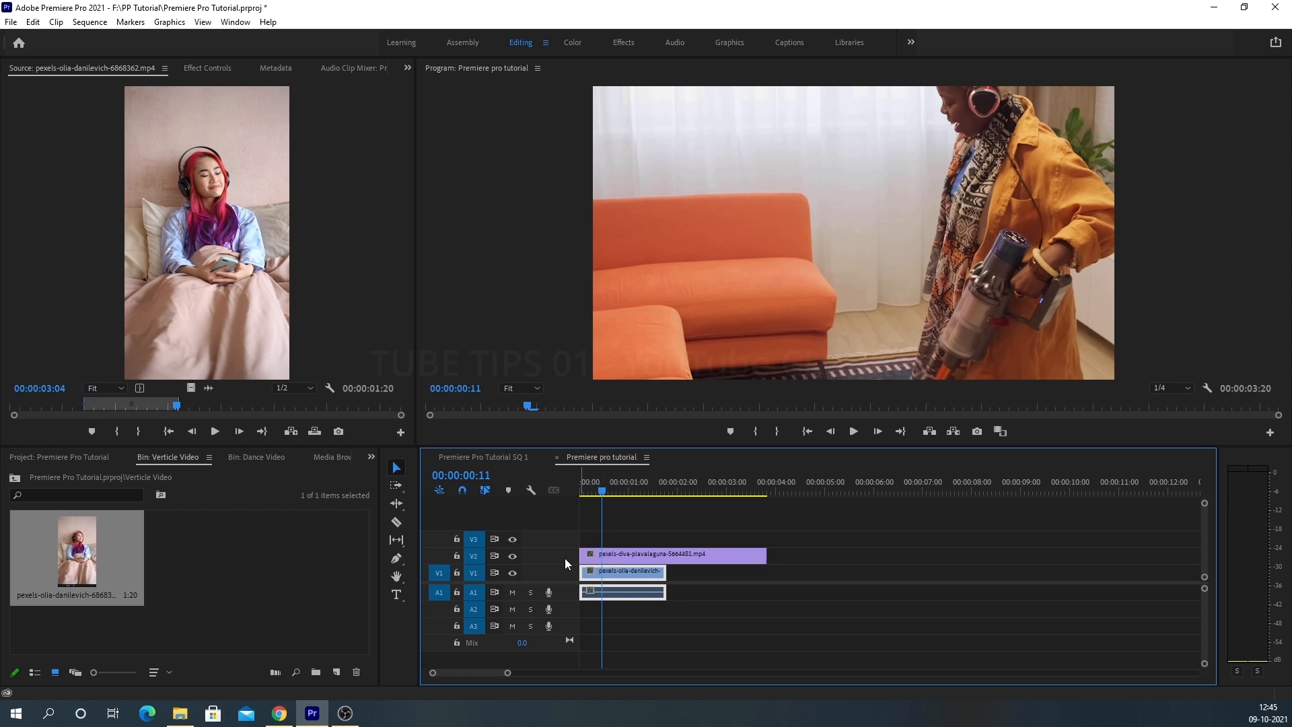
{"action": "left_click", "coordinate": [514, 560]}
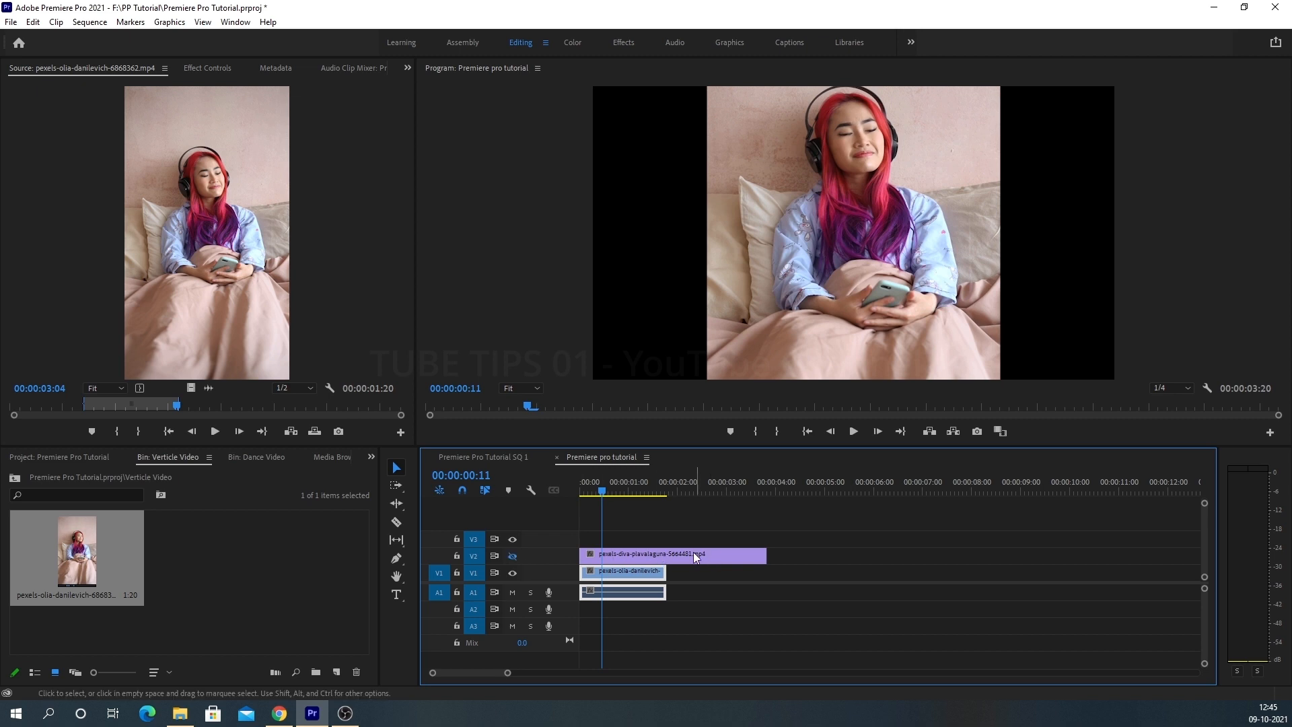
{"action": "left_click", "coordinate": [512, 557]}
Step: Move the orange-sofa clip from V2 back to V1, directly after the vertical clip
{"action": "left_click_drag", "start_coordinate": [595, 557], "coordinate": [728, 575]}
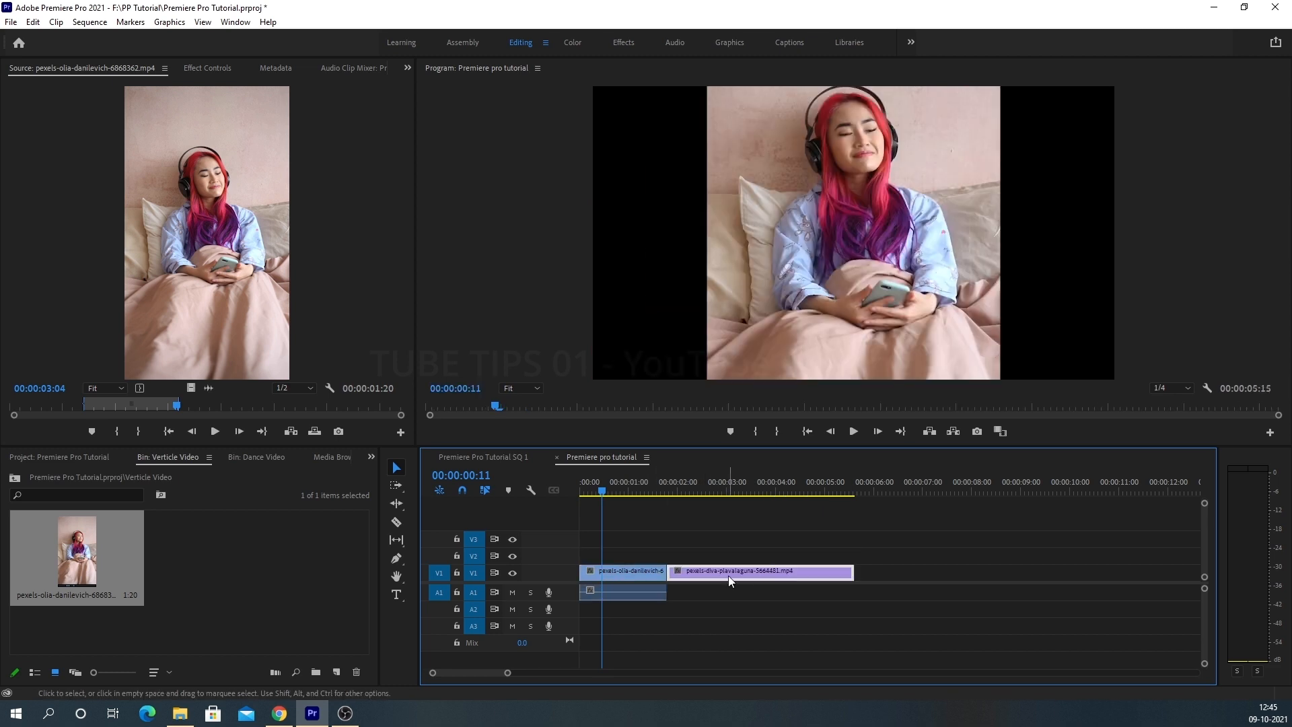
{"action": "left_click", "coordinate": [474, 593]}
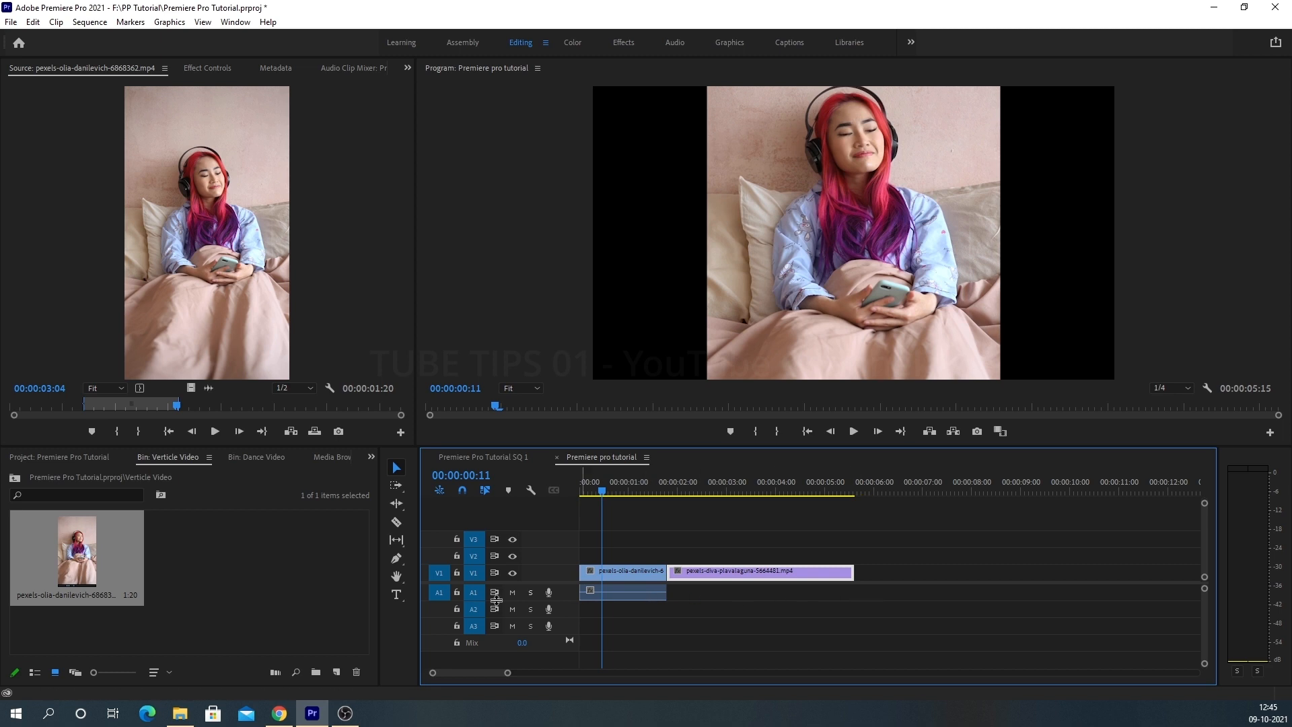
Step: Try the mute and solo controls on audio track A1, turning each on and off again
{"action": "left_click", "coordinate": [512, 593]}
{"action": "left_click", "coordinate": [531, 594]}
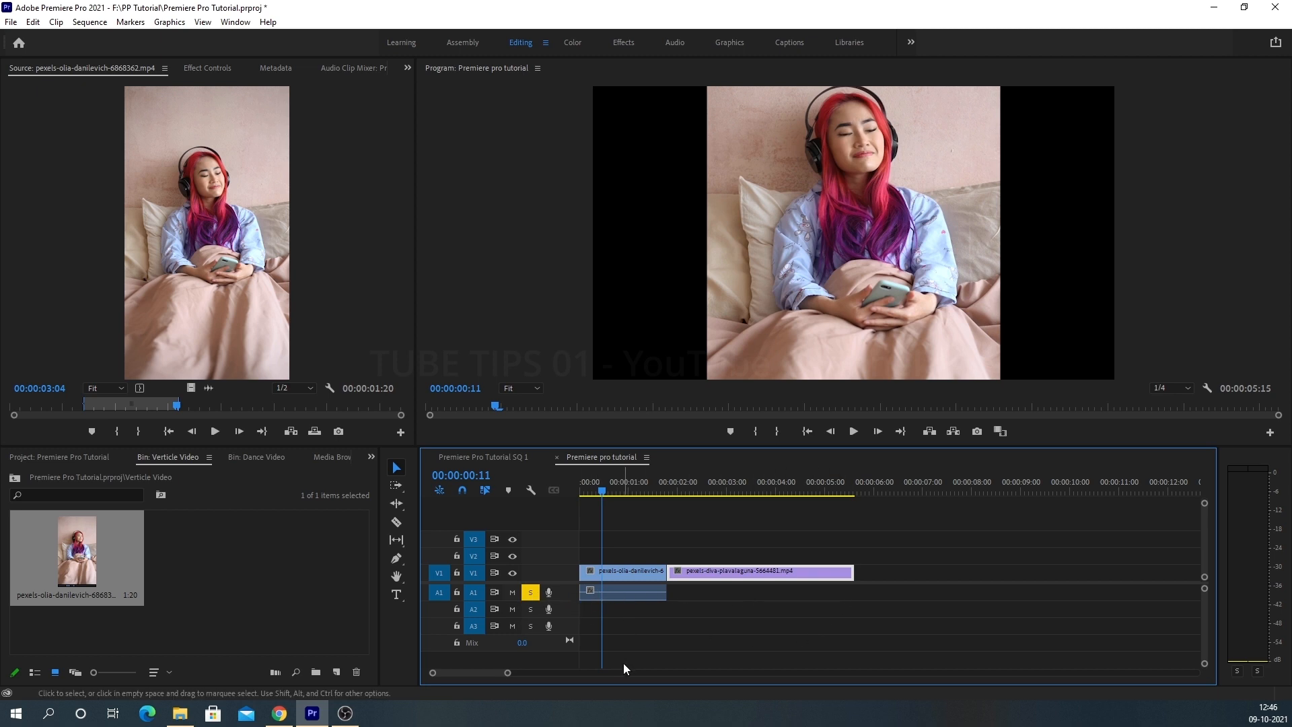
{"action": "left_click", "coordinate": [531, 594]}
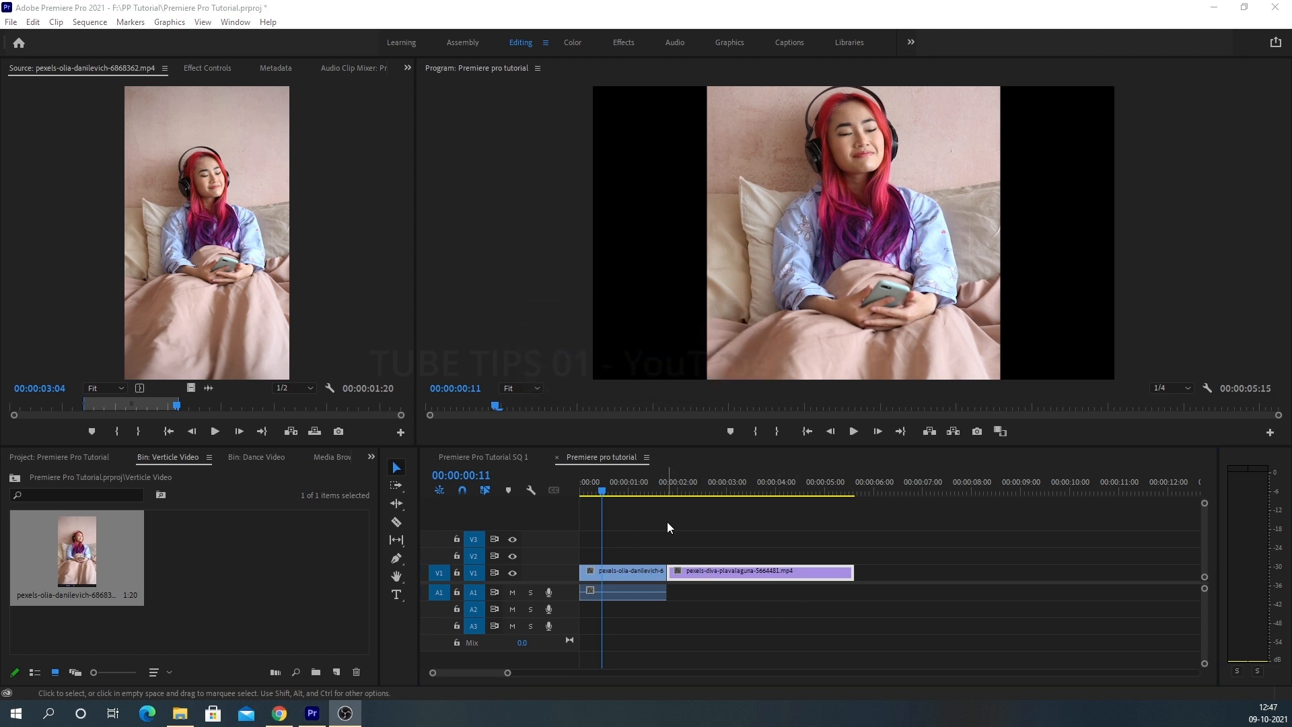
{"action": "left_click", "coordinate": [668, 542]}
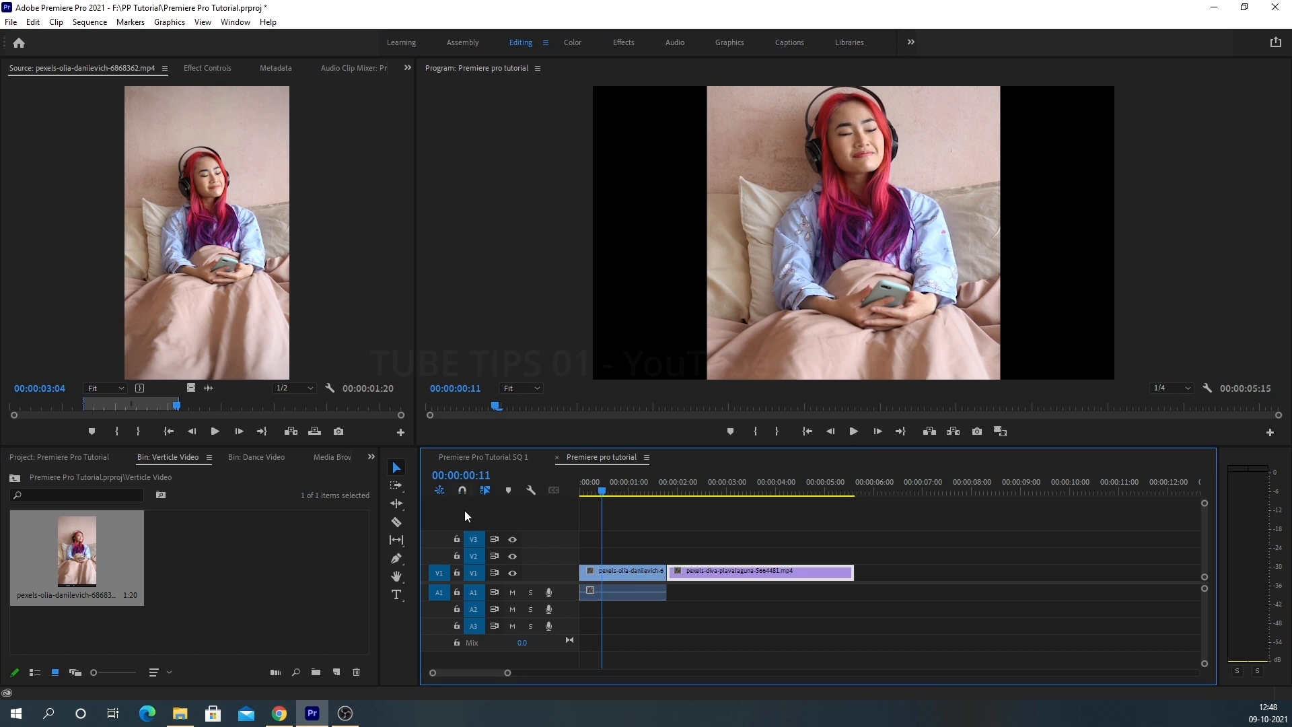
Step: With snapping off, move the orange-sofa clip along V1 away from the vertical clip, back beside it, and away again
{"action": "left_click_drag", "start_coordinate": [725, 572], "coordinate": [849, 577]}
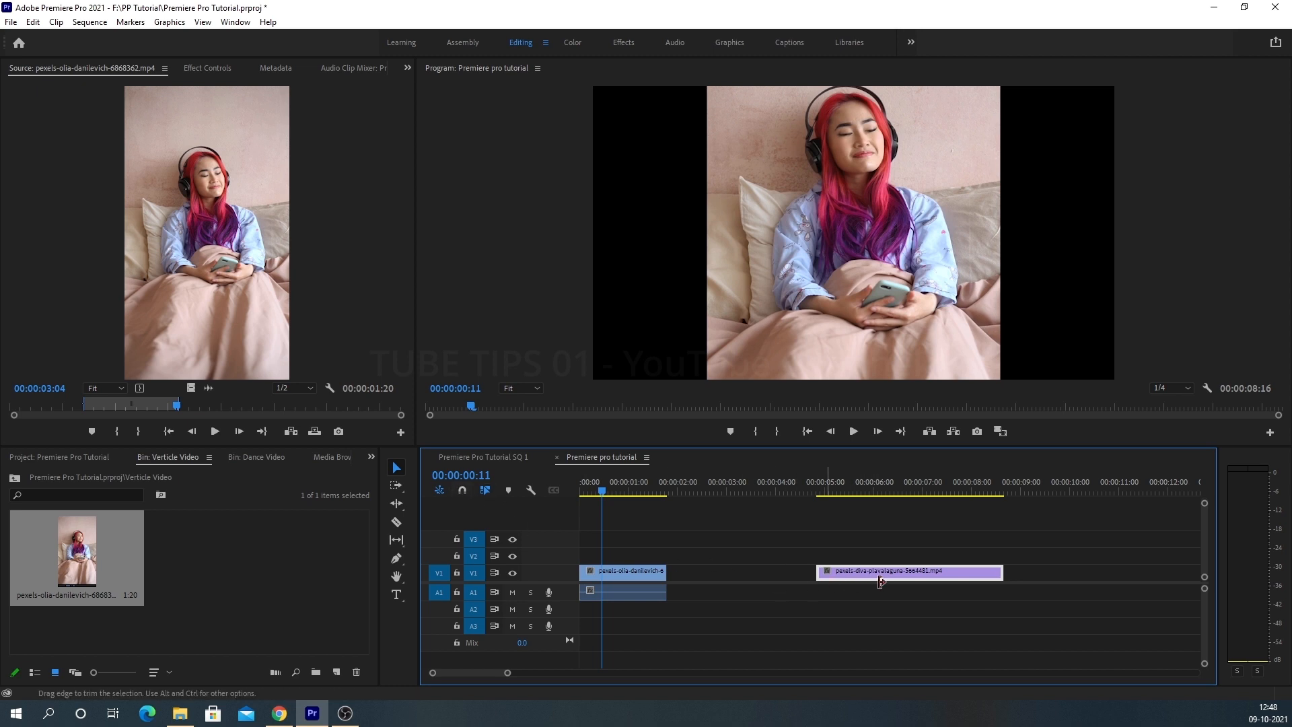
{"action": "left_click_drag", "start_coordinate": [855, 576], "coordinate": [708, 576]}
{"action": "left_click_drag", "start_coordinate": [716, 583], "coordinate": [788, 593]}
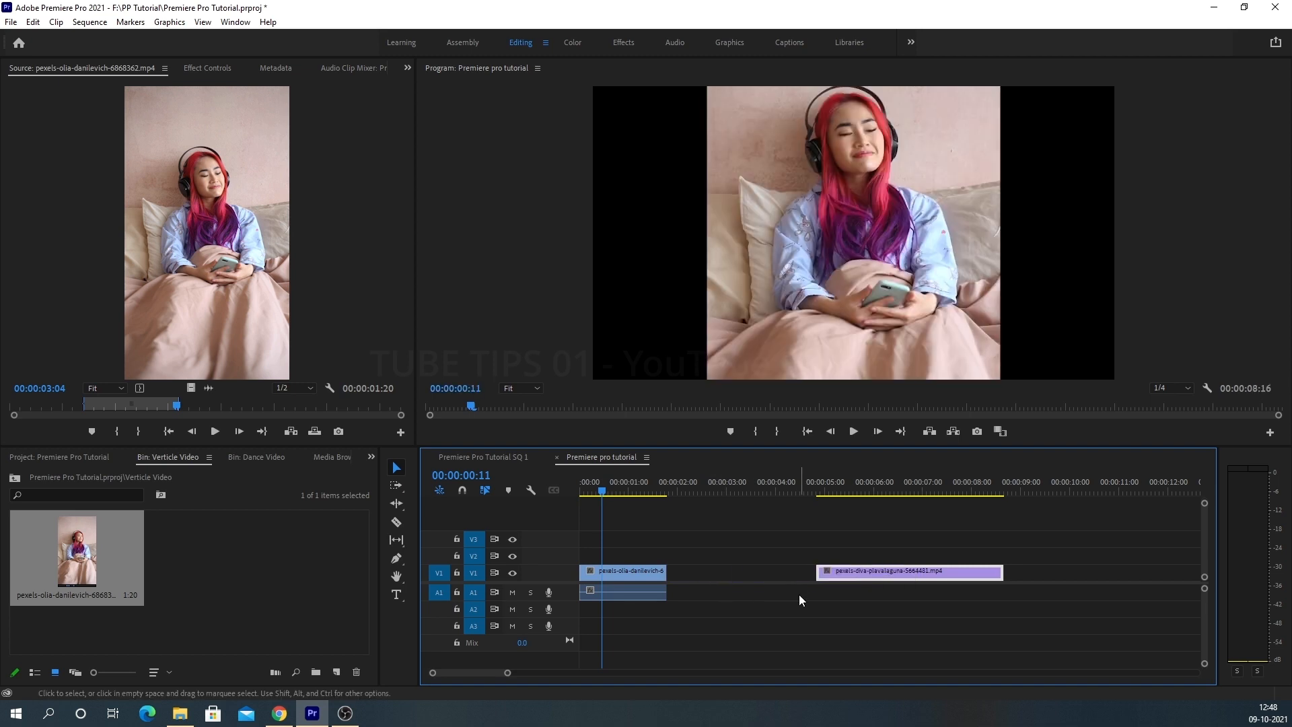
Step: Turn on snapping and move the orange-sofa clip back on V1 so it snaps to the end of the vertical clip
{"action": "left_click", "coordinate": [462, 492]}
{"action": "left_click_drag", "start_coordinate": [867, 575], "coordinate": [725, 579]}
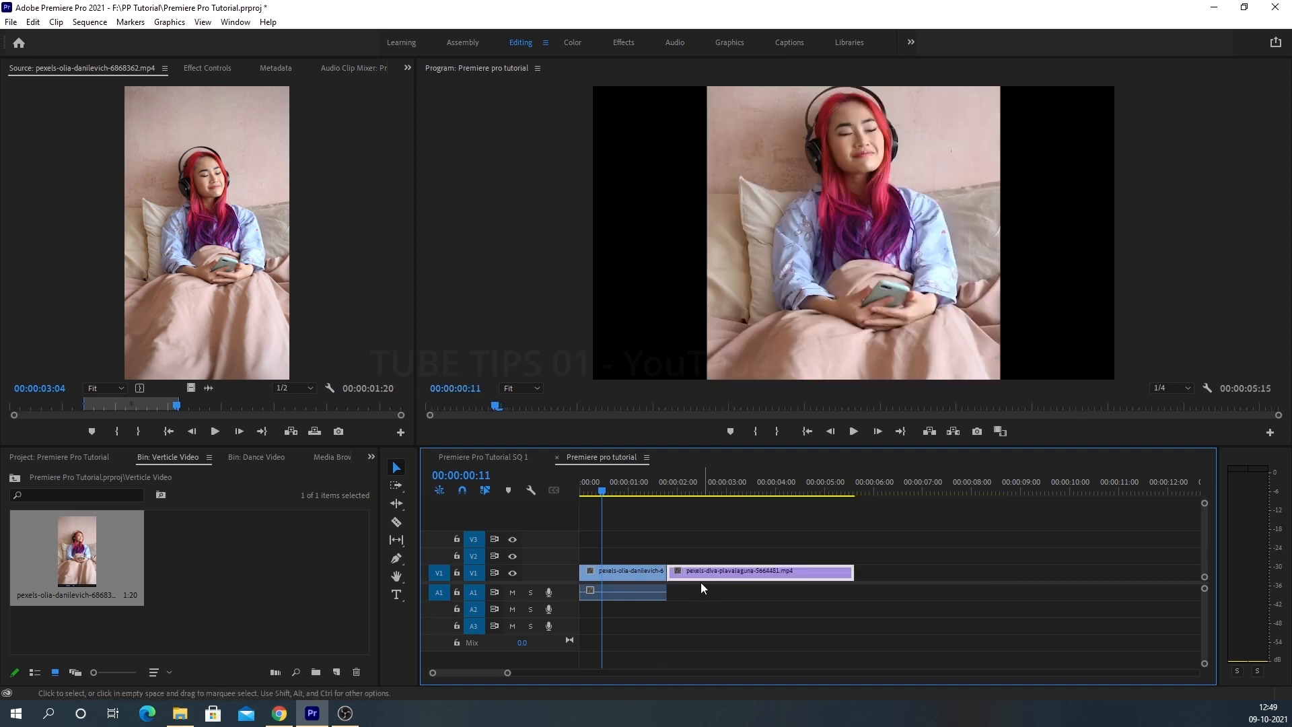
{"action": "left_click_drag", "start_coordinate": [721, 575], "coordinate": [739, 576]}
{"action": "left_click_drag", "start_coordinate": [739, 577], "coordinate": [721, 575]}
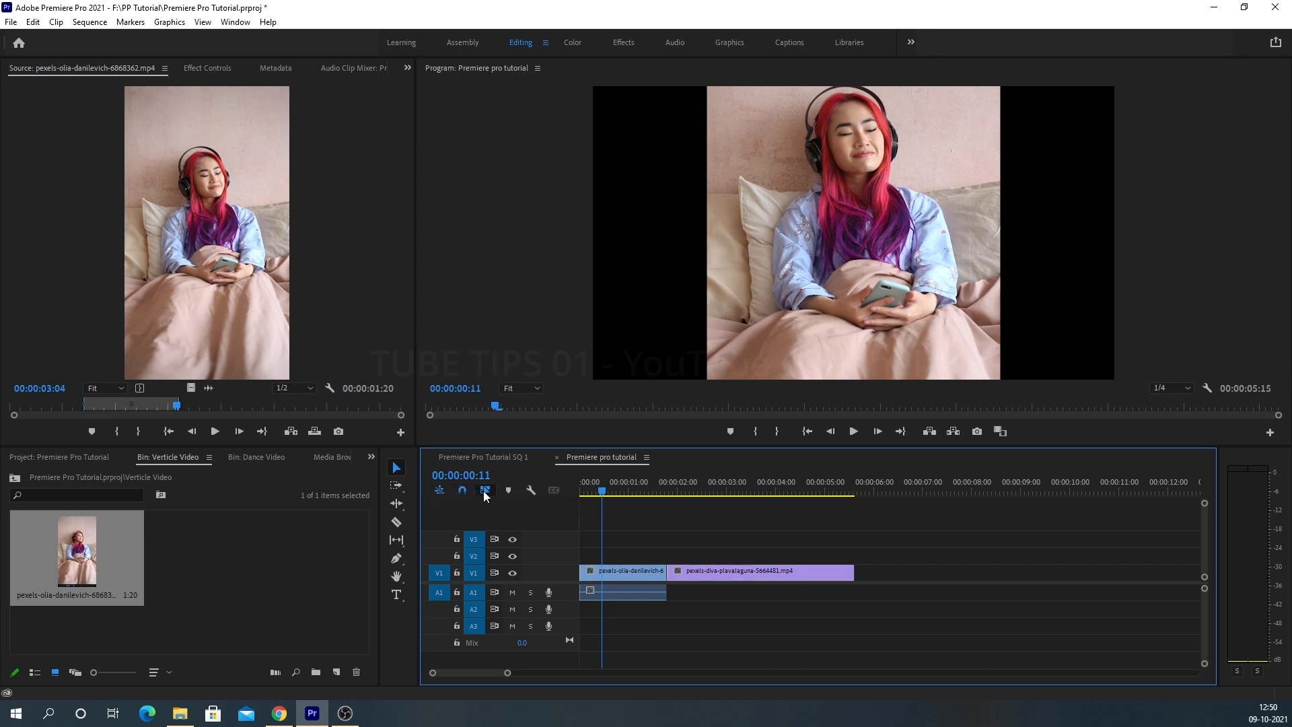
Step: Move the orange-sofa clip along V1 to leave a gap, then shift the vertical clip slightly together with its linked audio
{"action": "left_click", "coordinate": [485, 490]}
{"action": "left_click_drag", "start_coordinate": [673, 574], "coordinate": [800, 573]}
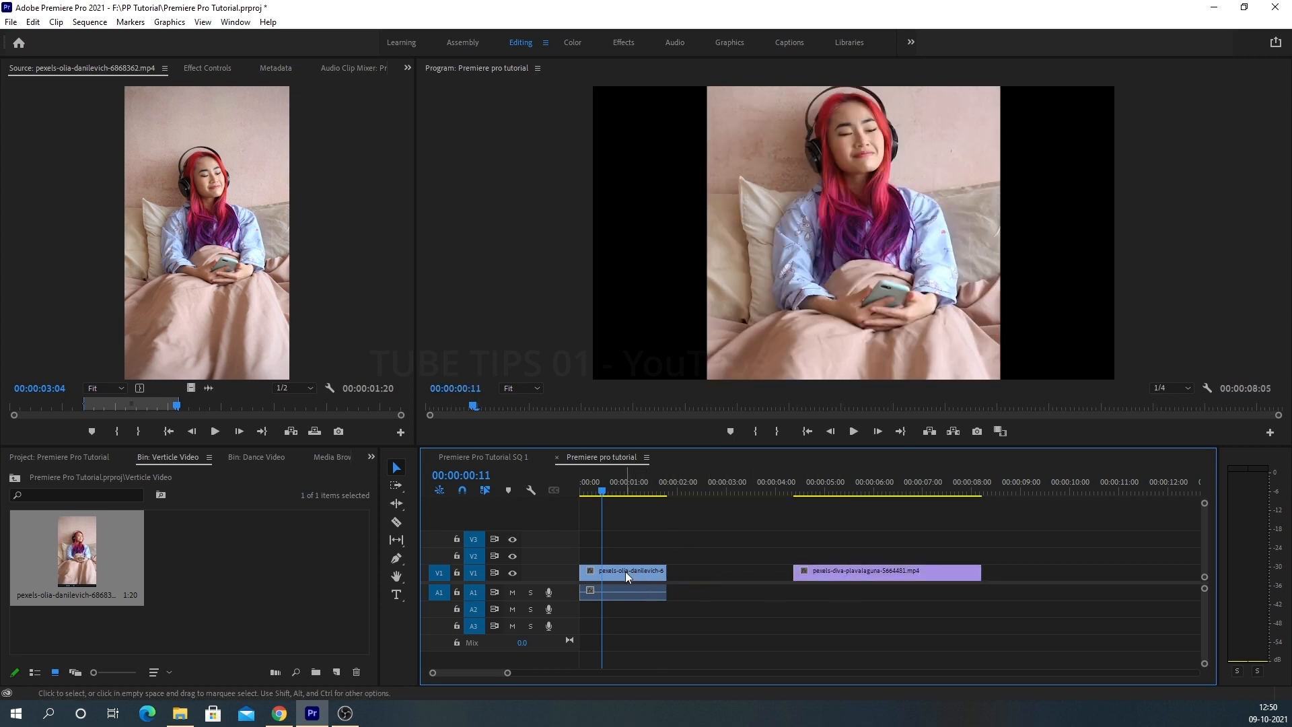
{"action": "left_click", "coordinate": [625, 571]}
{"action": "left_click", "coordinate": [669, 545]}
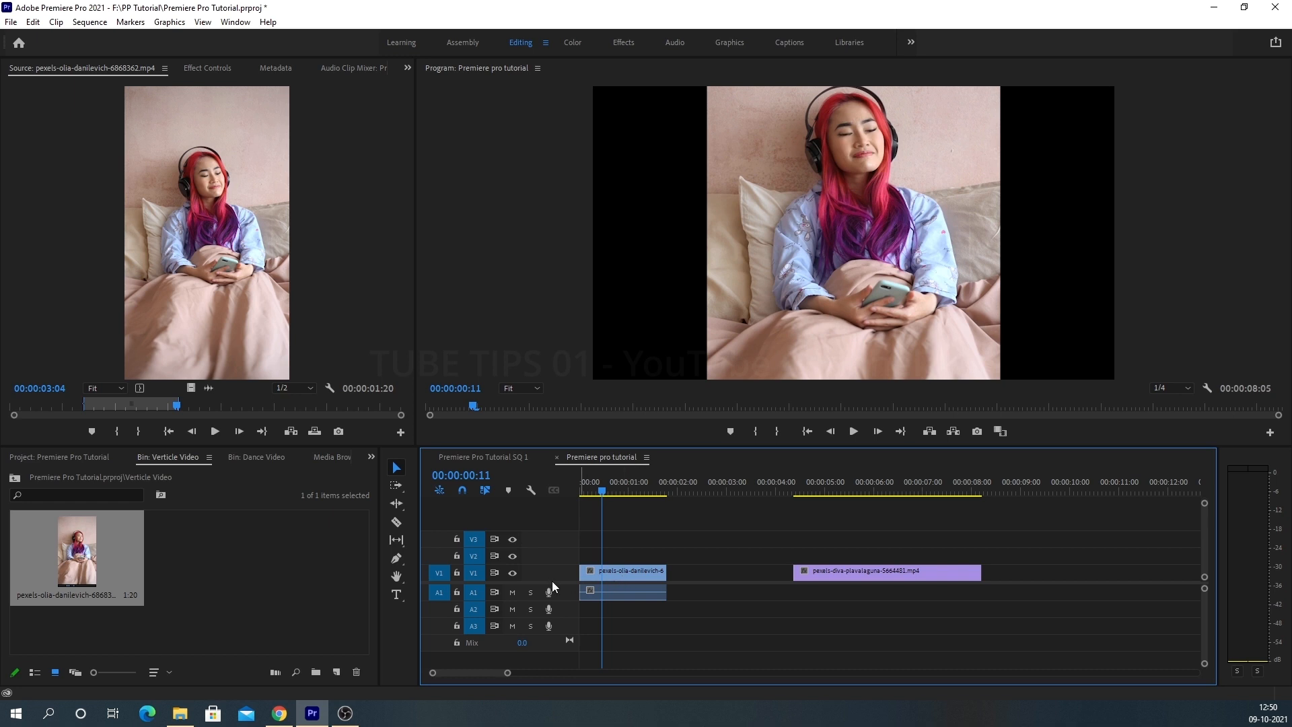
{"action": "left_click", "coordinate": [617, 574]}
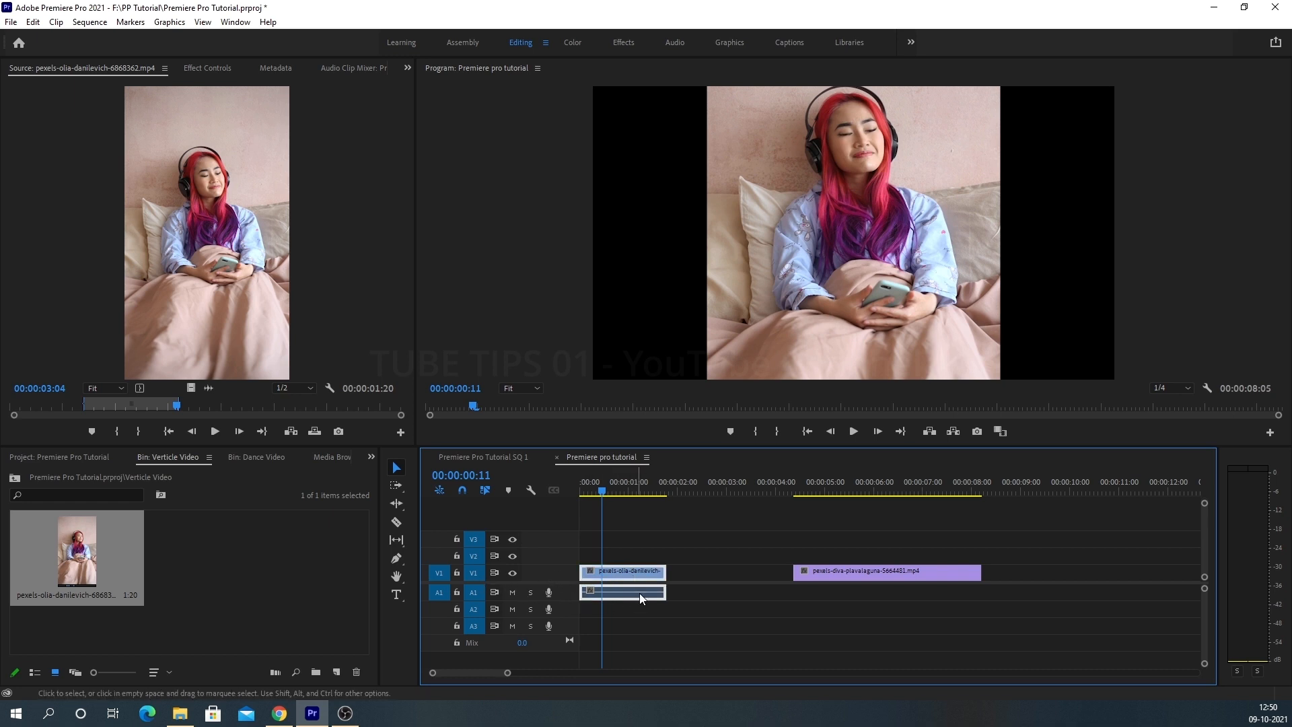
{"action": "mouse_move", "coordinate": [623, 570]}
{"action": "left_mouse_down"}
{"action": "mouse_move", "coordinate": [676, 568]}
{"action": "mouse_move", "coordinate": [612, 576]}
{"action": "left_mouse_up"}
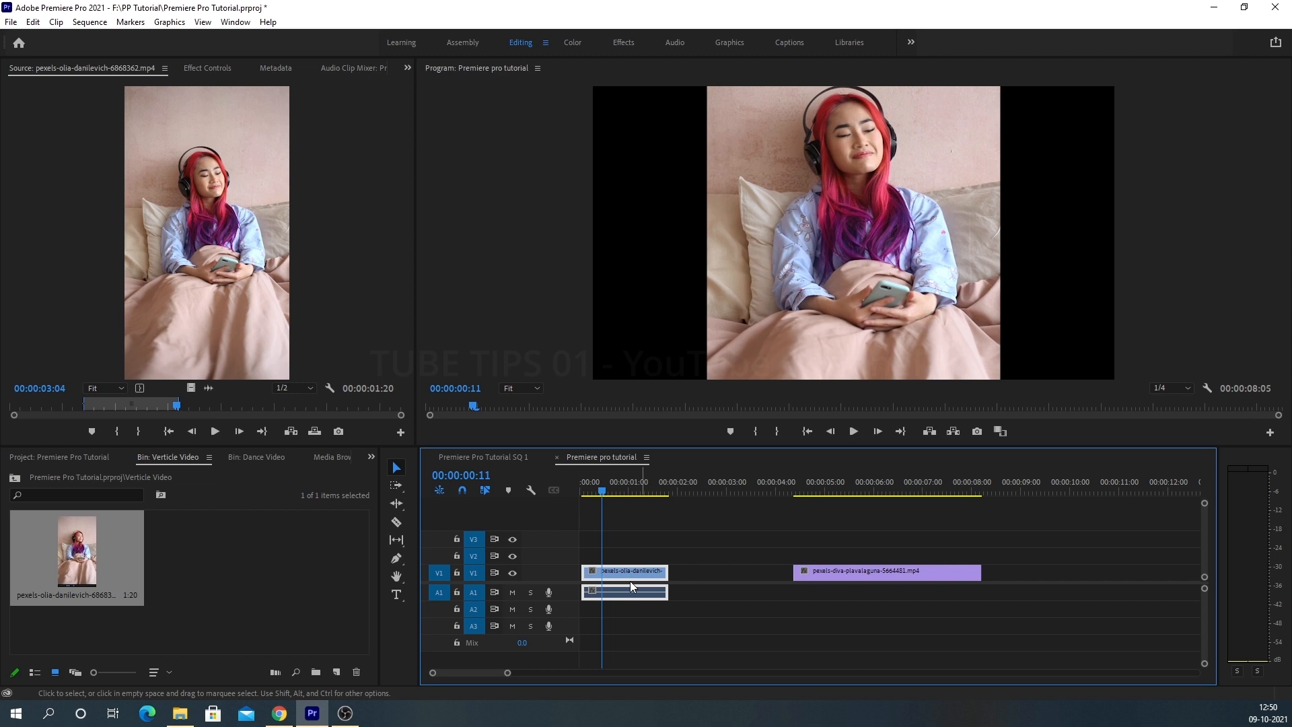
Step: Turn off linked selection and select the vertical clip's video and audio parts separately in turn
{"action": "left_click", "coordinate": [486, 491]}
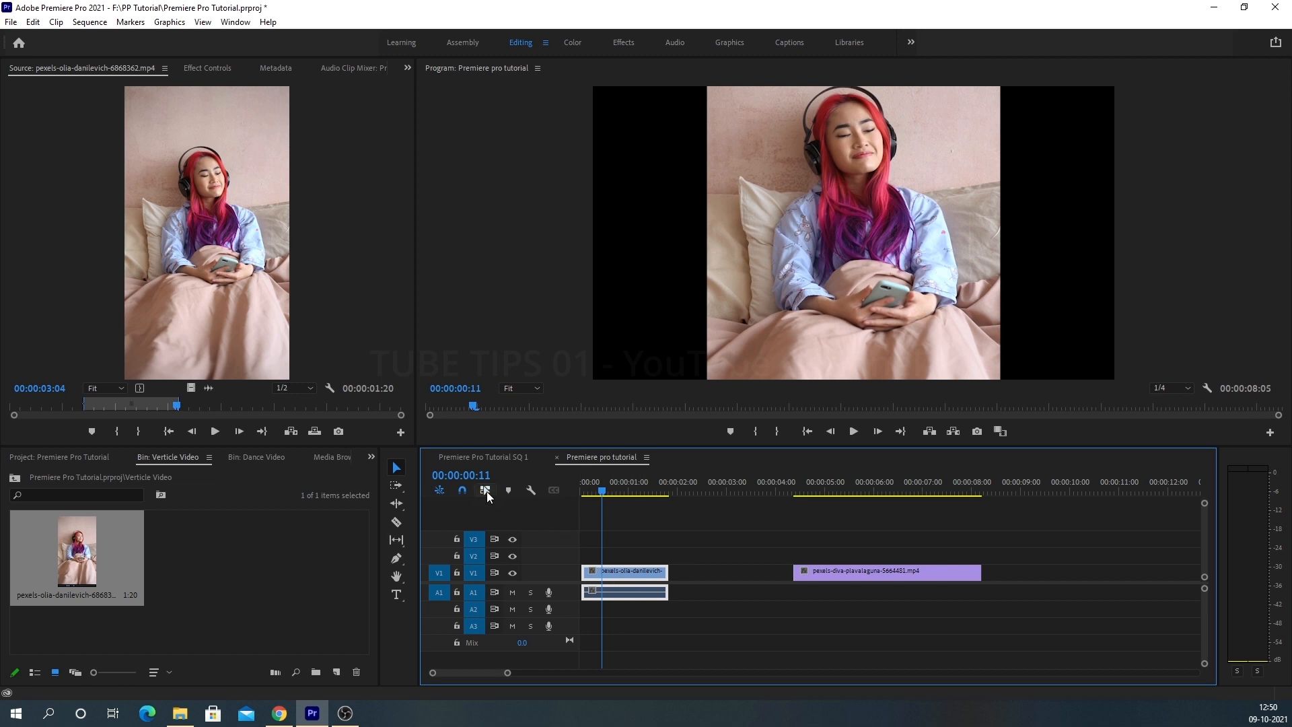
{"action": "left_click", "coordinate": [623, 566]}
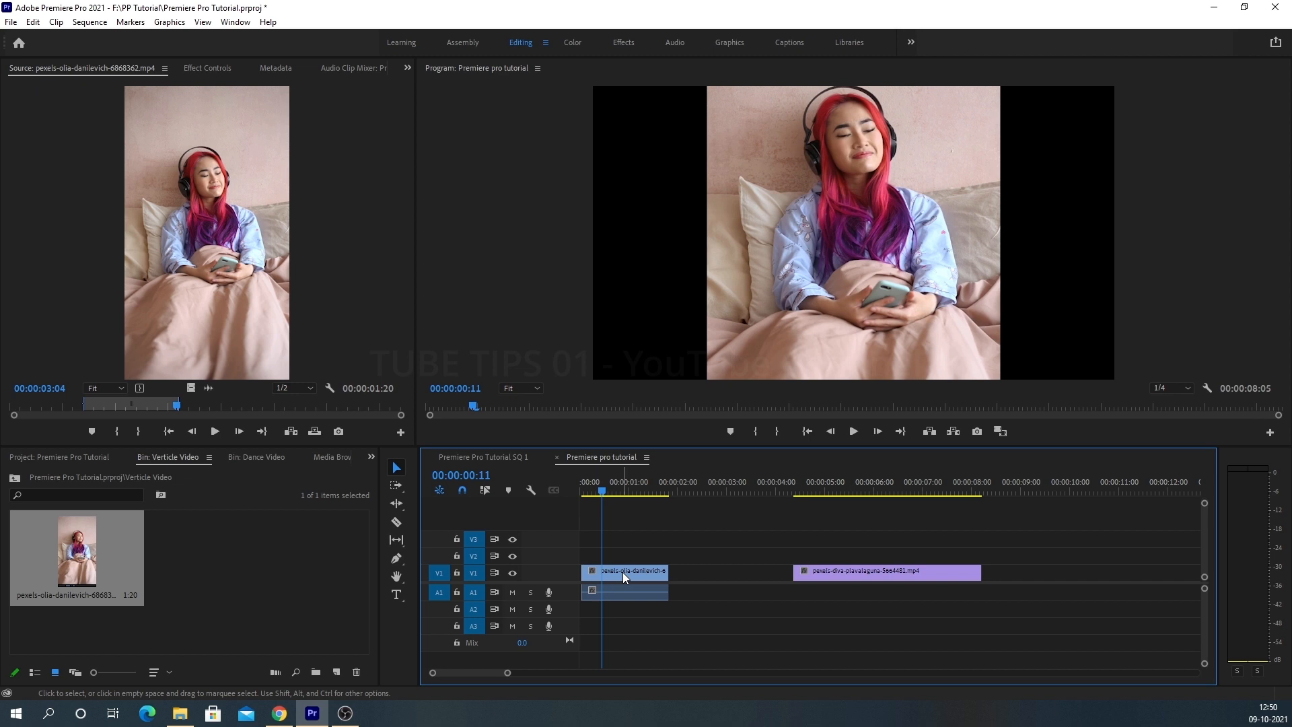
{"action": "left_click", "coordinate": [626, 593]}
{"action": "left_click", "coordinate": [627, 574]}
{"action": "left_click", "coordinate": [627, 593]}
{"action": "left_click", "coordinate": [625, 574]}
{"action": "left_click", "coordinate": [625, 594]}
{"action": "left_click", "coordinate": [623, 574]}
{"action": "left_click", "coordinate": [623, 595]}
{"action": "left_click", "coordinate": [616, 576]}
{"action": "mouse_move", "coordinate": [611, 572]}
{"action": "left_mouse_down"}
{"action": "mouse_move", "coordinate": [687, 578]}
{"action": "mouse_move", "coordinate": [696, 556]}
{"action": "mouse_move", "coordinate": [666, 555]}
{"action": "mouse_move", "coordinate": [664, 571]}
{"action": "mouse_move", "coordinate": [635, 572]}
{"action": "mouse_move", "coordinate": [632, 587]}
{"action": "left_mouse_up"}
{"action": "left_click", "coordinate": [681, 612]}
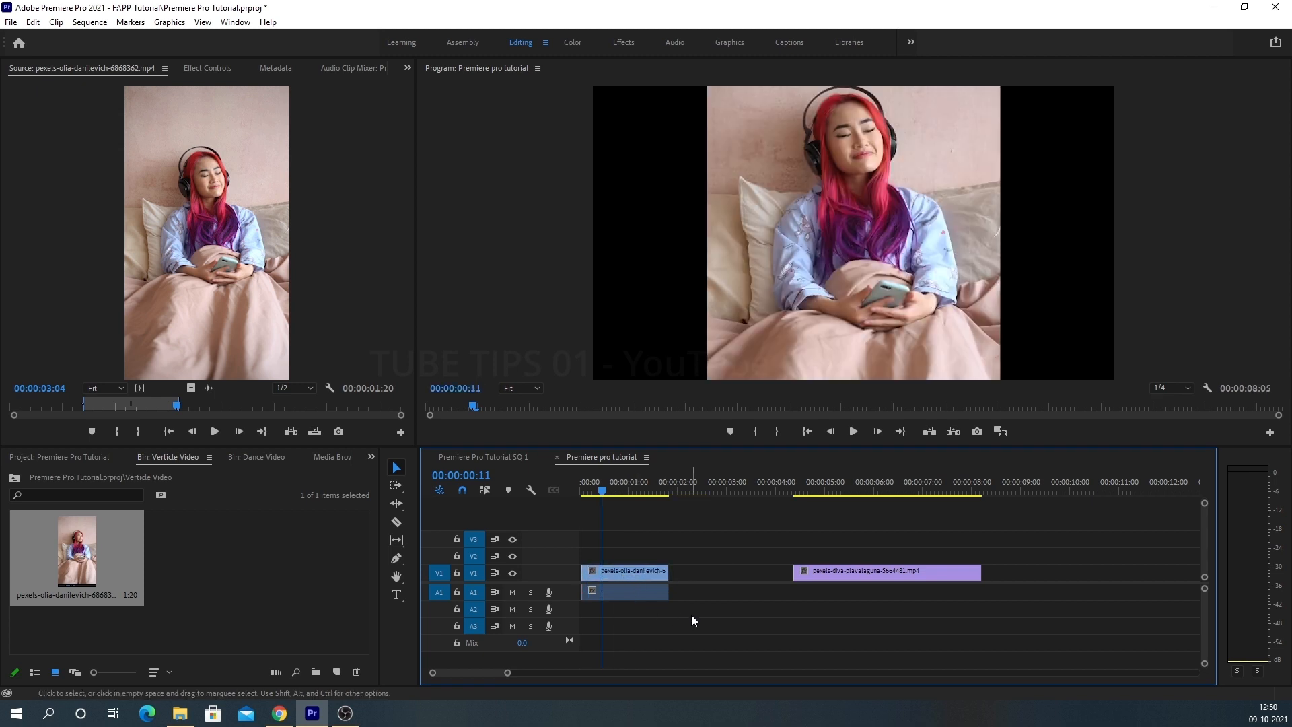
Step: Turn linked selection back on and move the vertical clip with its audio toward the start of the timeline
{"action": "left_click", "coordinate": [486, 490]}
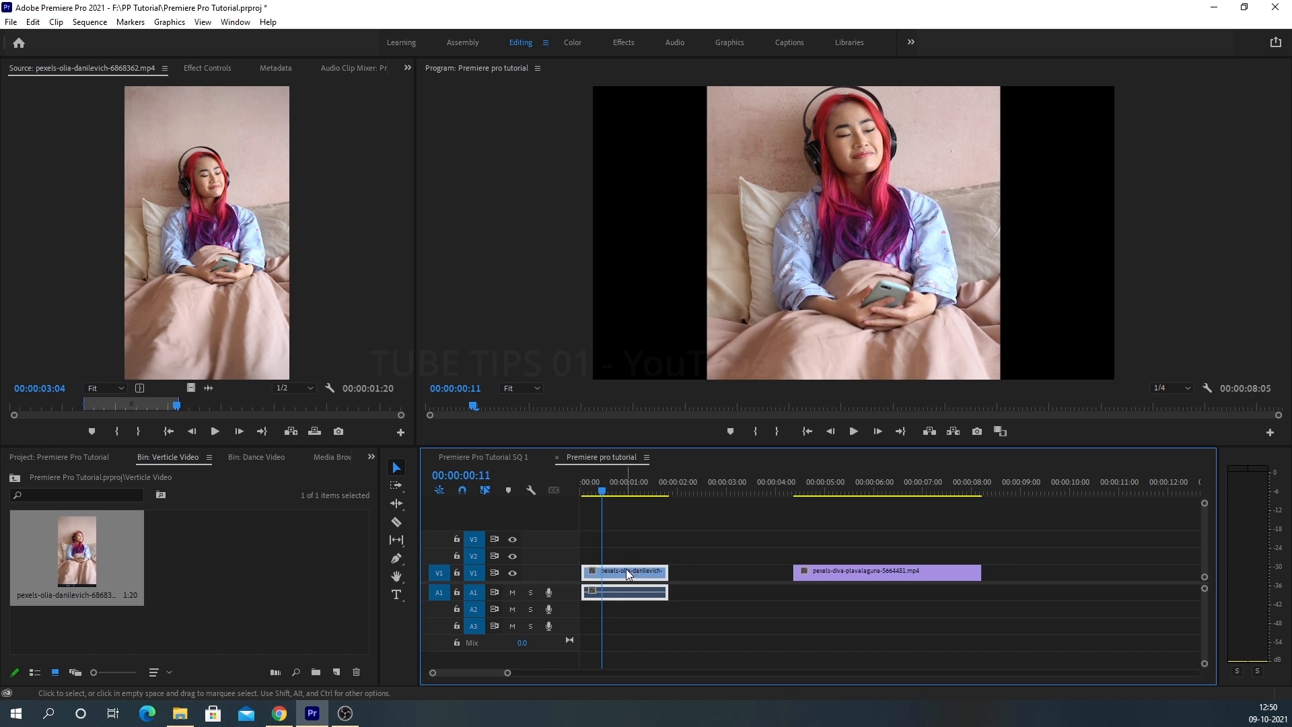
{"action": "left_click", "coordinate": [630, 579]}
{"action": "mouse_move", "coordinate": [621, 571]}
{"action": "left_mouse_down"}
{"action": "mouse_move", "coordinate": [672, 571]}
{"action": "mouse_move", "coordinate": [599, 569]}
{"action": "left_mouse_up"}
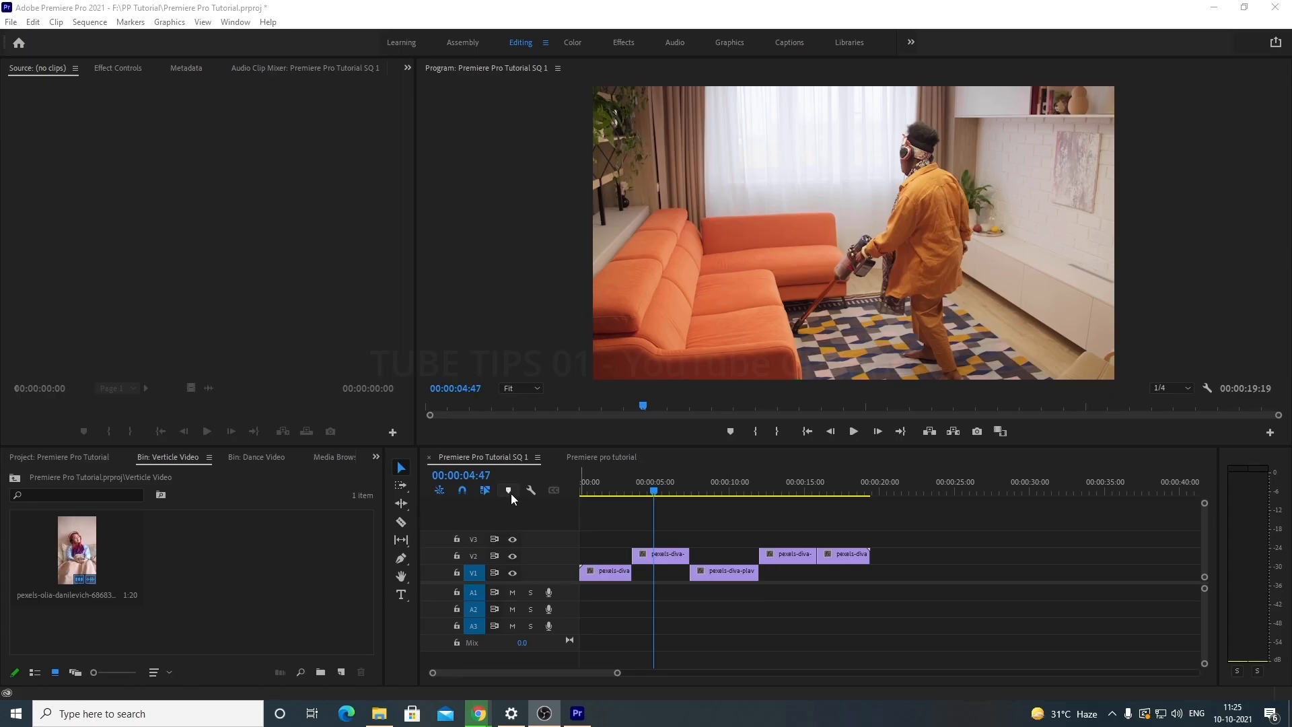
Step: Select all clips in Premiere Pro Tutorial SQ 1 and add a marker to the timeline at 00:00:04:42
{"action": "left_click", "coordinate": [530, 505]}
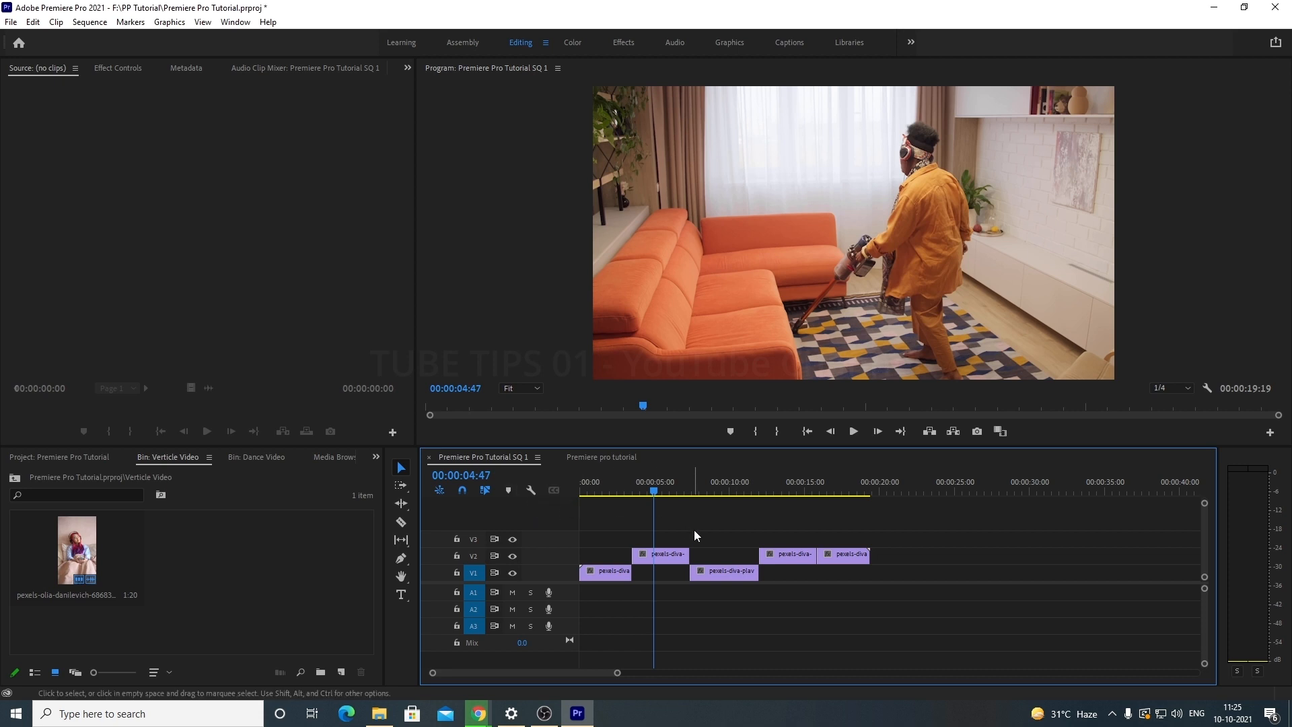
{"action": "left_click_drag", "start_coordinate": [591, 528], "coordinate": [856, 584]}
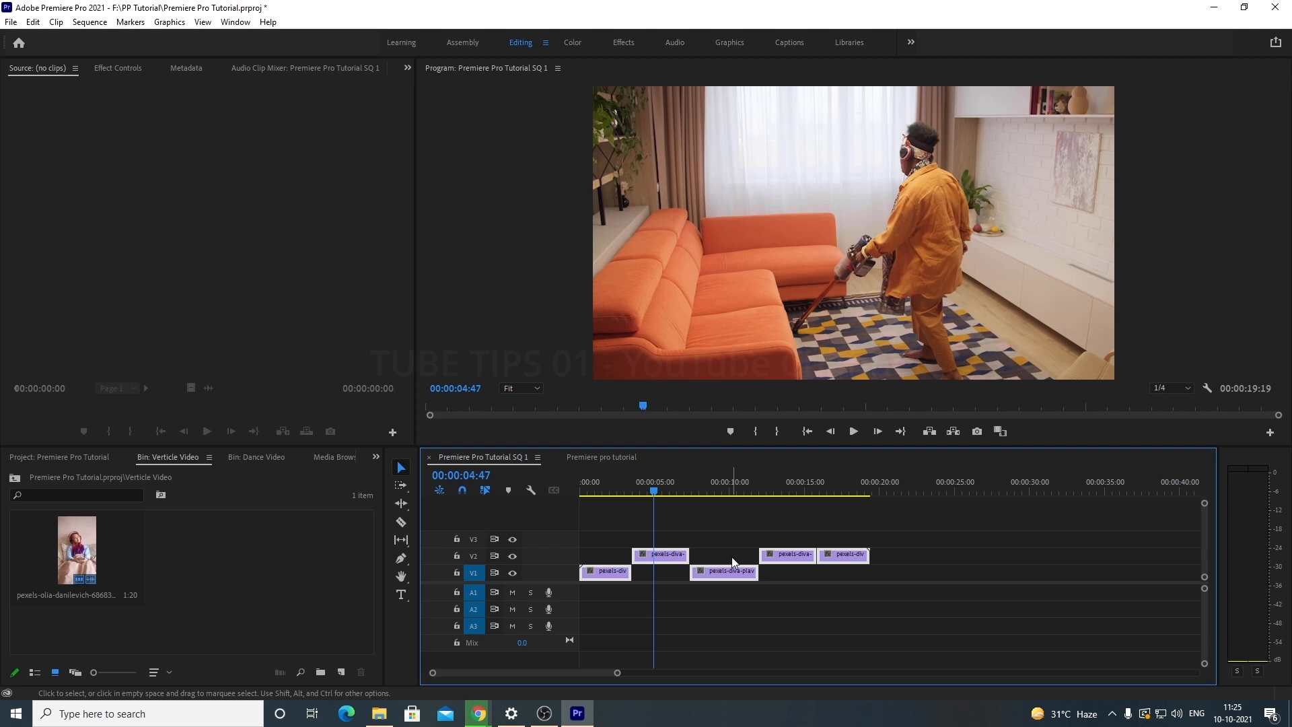
{"action": "left_click_drag", "start_coordinate": [660, 490], "coordinate": [669, 491]}
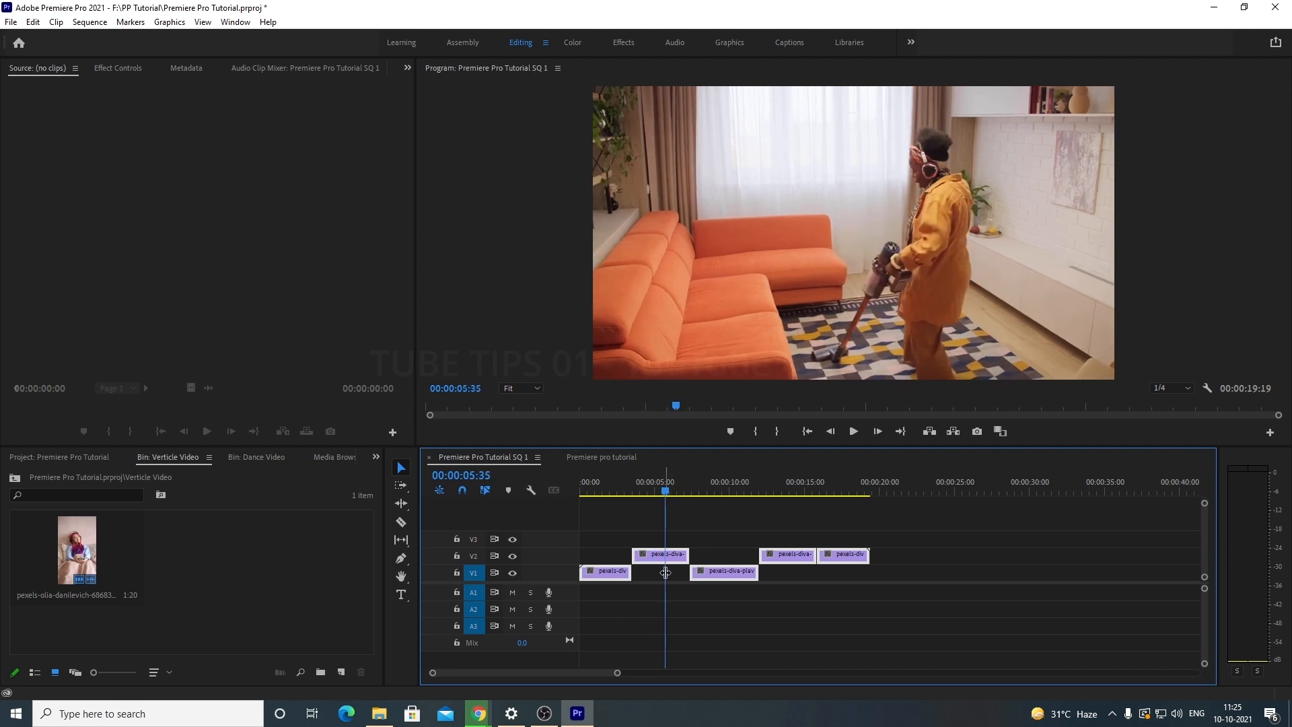
{"action": "left_click_drag", "start_coordinate": [685, 490], "coordinate": [691, 495]}
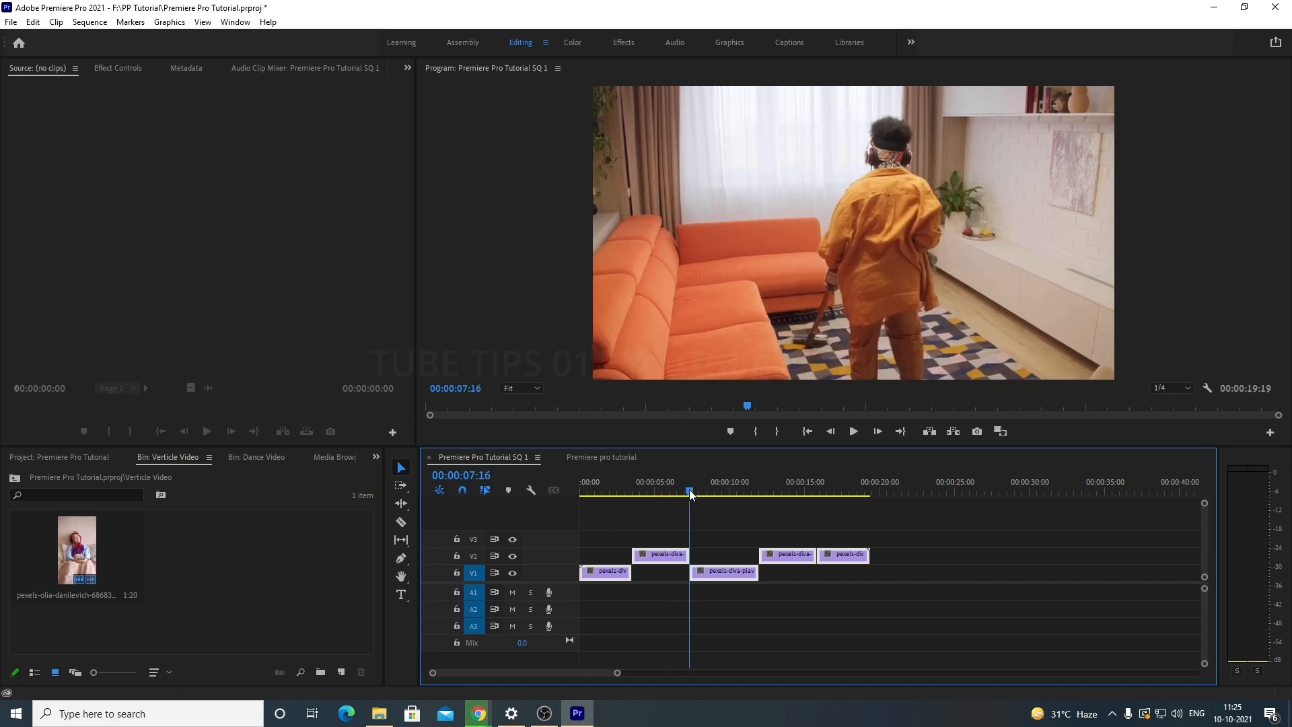
{"action": "left_click_drag", "start_coordinate": [691, 495], "coordinate": [654, 491]}
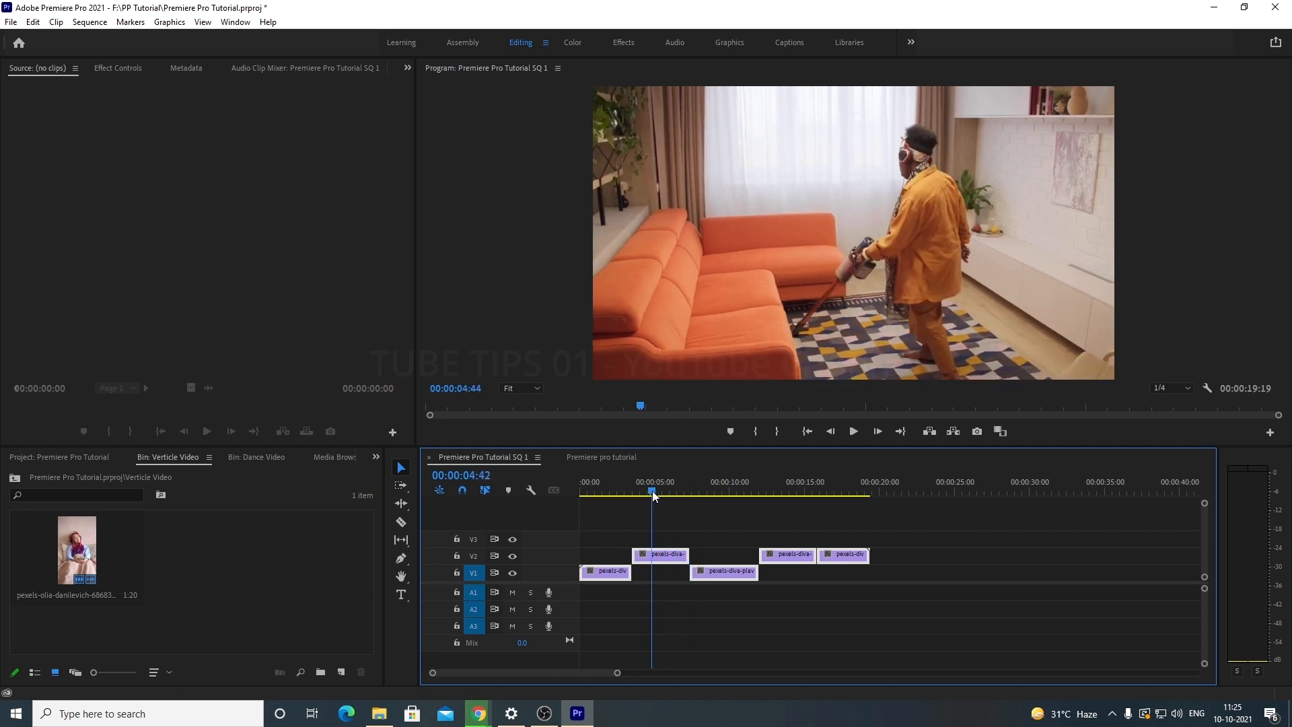
{"action": "left_click", "coordinate": [510, 491]}
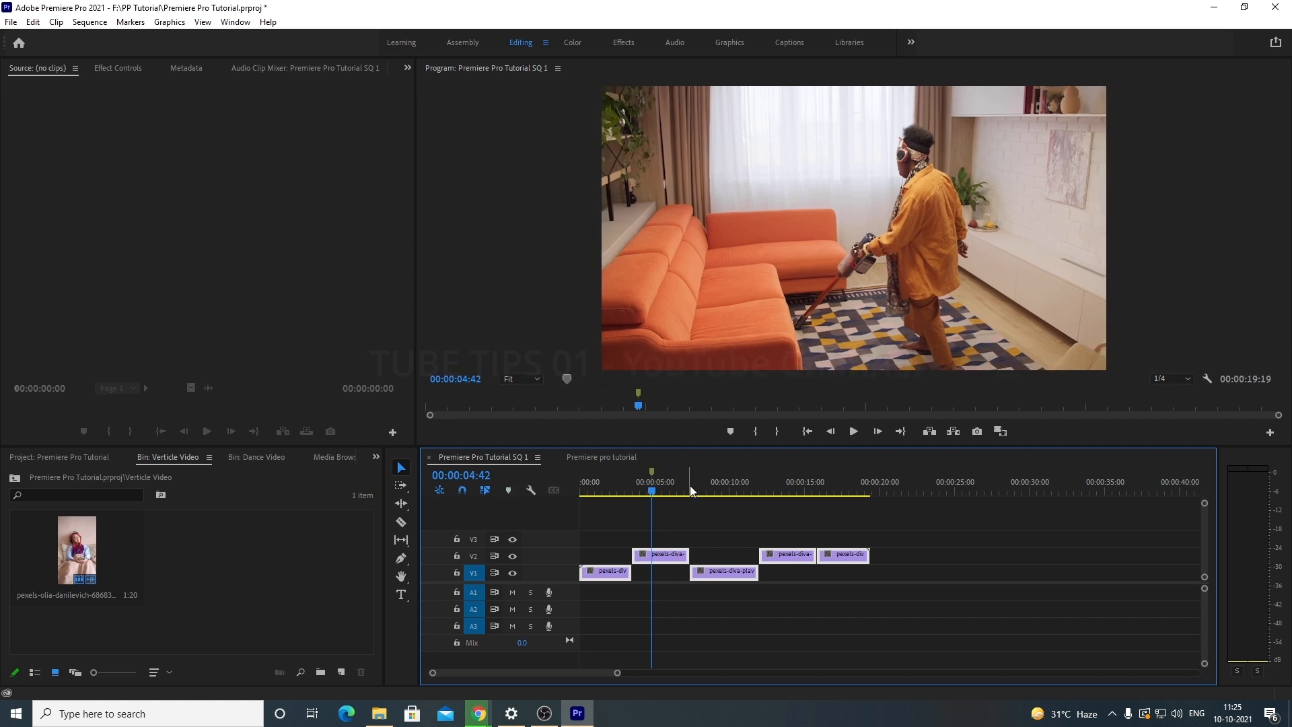
Step: Set the 00:00:04:42 marker's name and comment to "Subscribe Button" and its color to red
{"action": "double_click", "coordinate": [652, 475]}
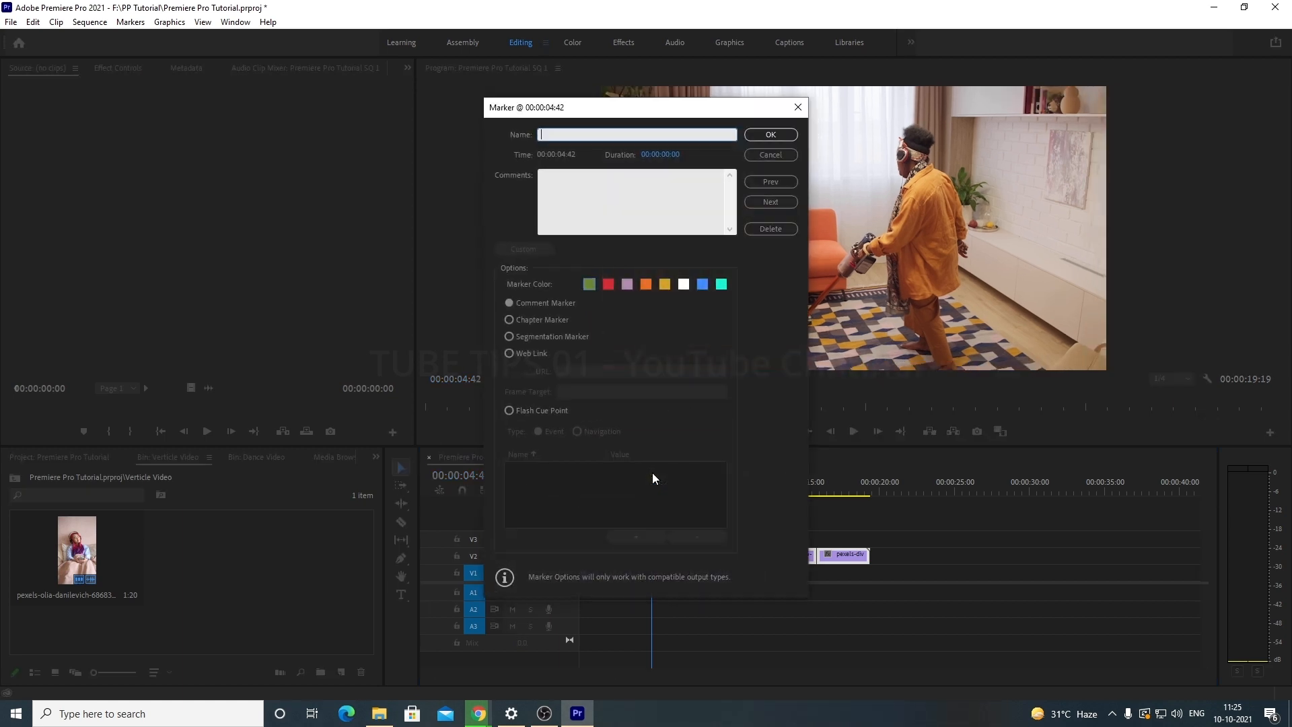
{"action": "type", "text": "Subscribe Button"}
{"action": "triple_click", "coordinate": [579, 136]}
{"action": "key", "text": "ctrl+c"}
{"action": "left_click", "coordinate": [590, 211]}
{"action": "key", "text": "ctrl+v"}
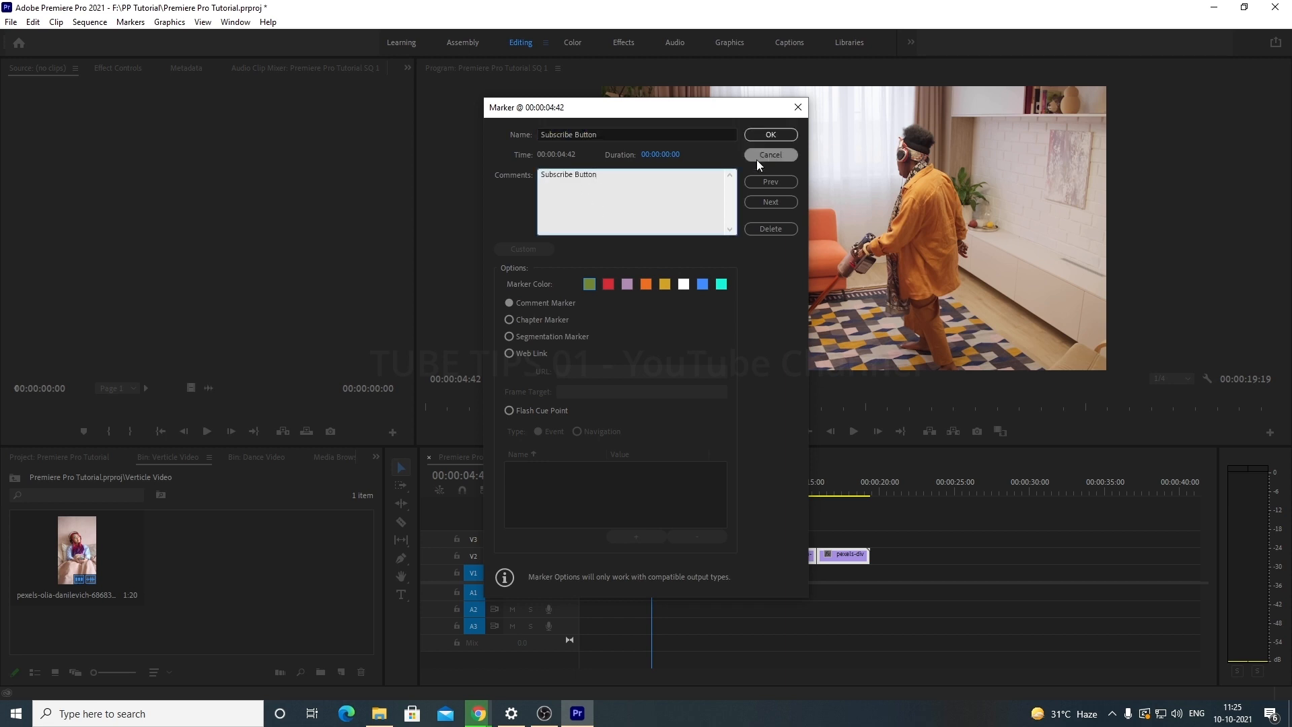
{"action": "left_click", "coordinate": [608, 284]}
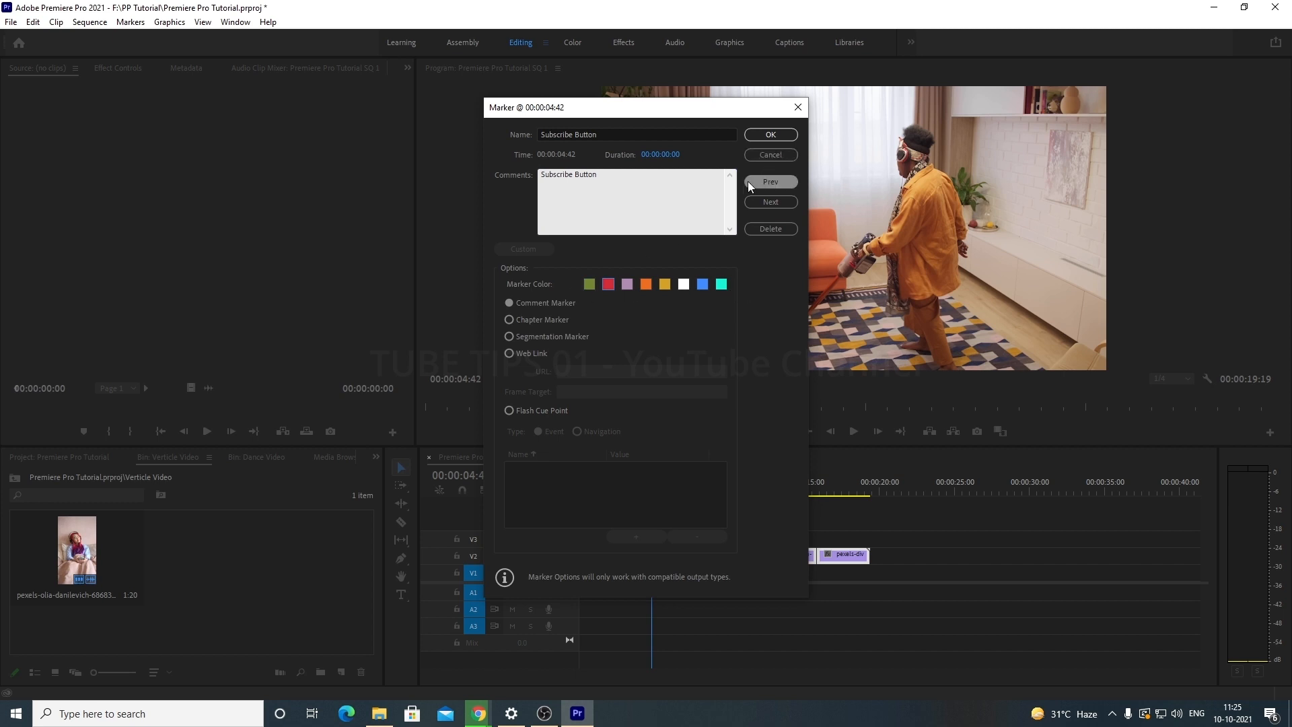
{"action": "left_click", "coordinate": [768, 135]}
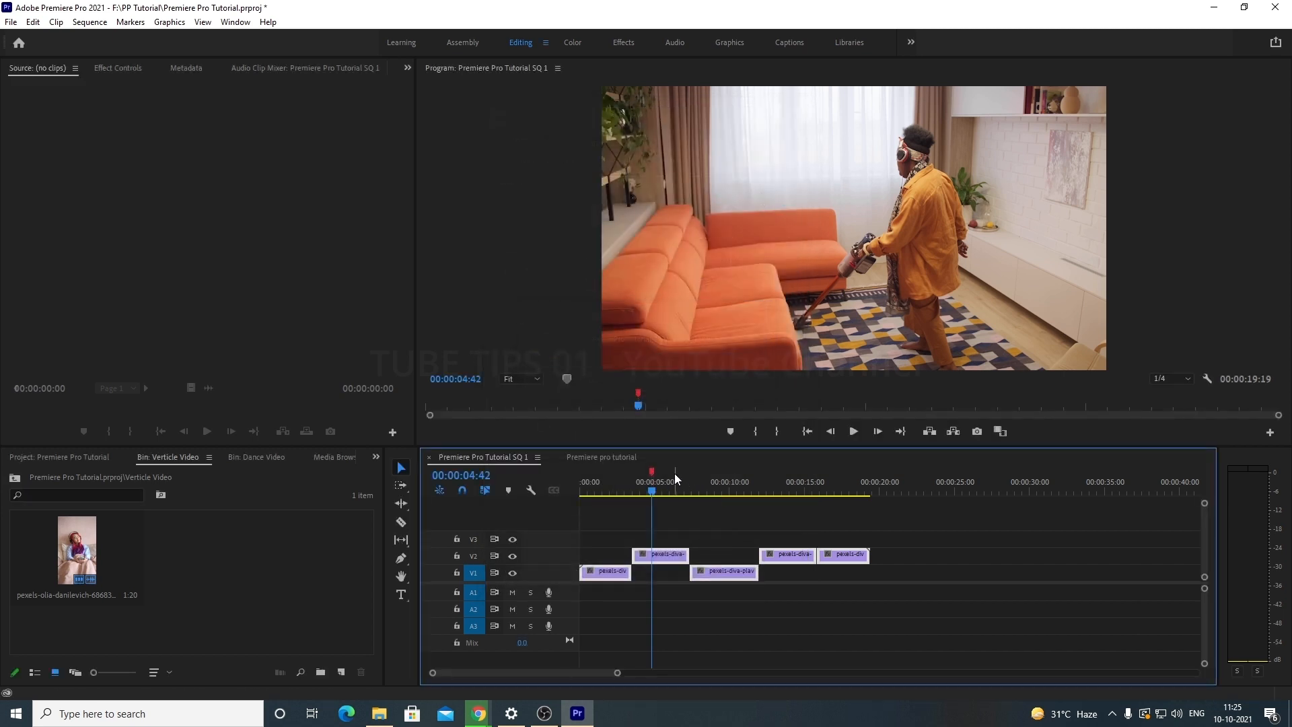
{"action": "mouse_move", "coordinate": [652, 474]}
Step: Add a second marker at 00:00:07:18, set its name and comment to "Fade effect", and deselect the clips
{"action": "left_click_drag", "start_coordinate": [651, 495], "coordinate": [690, 496]}
{"action": "left_click", "coordinate": [509, 491]}
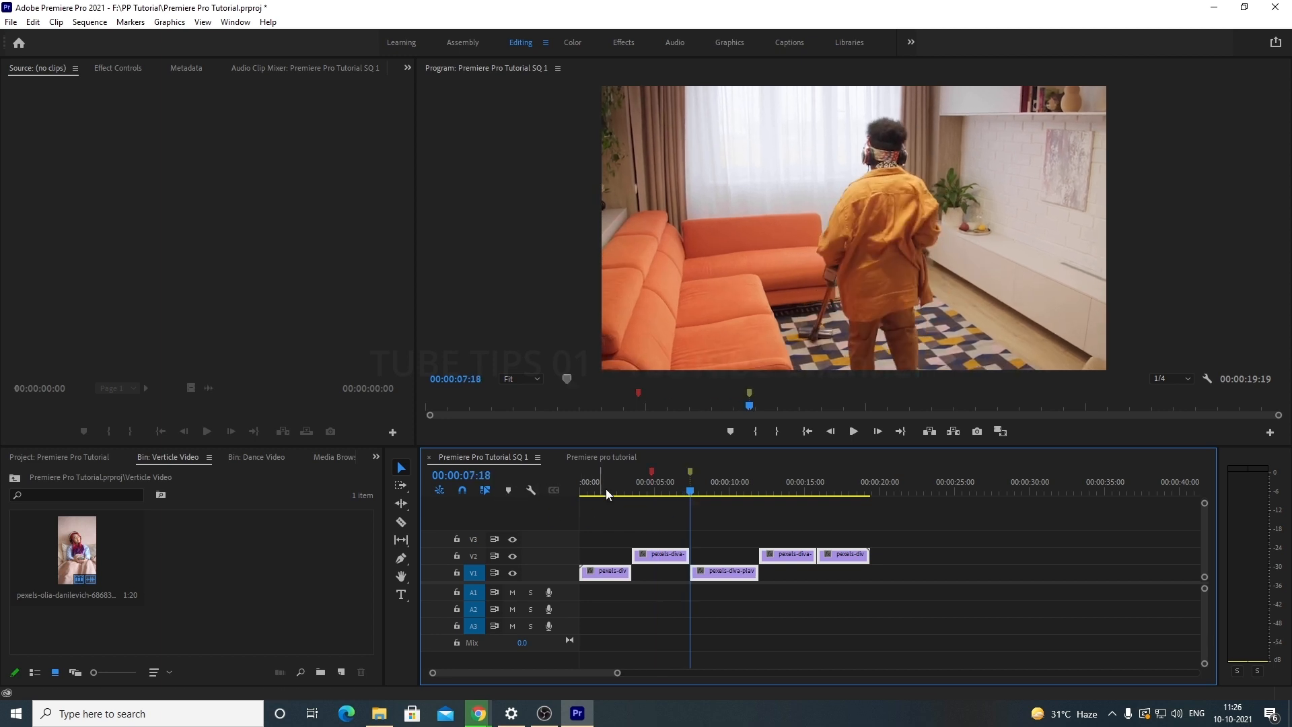
{"action": "double_click", "coordinate": [690, 470]}
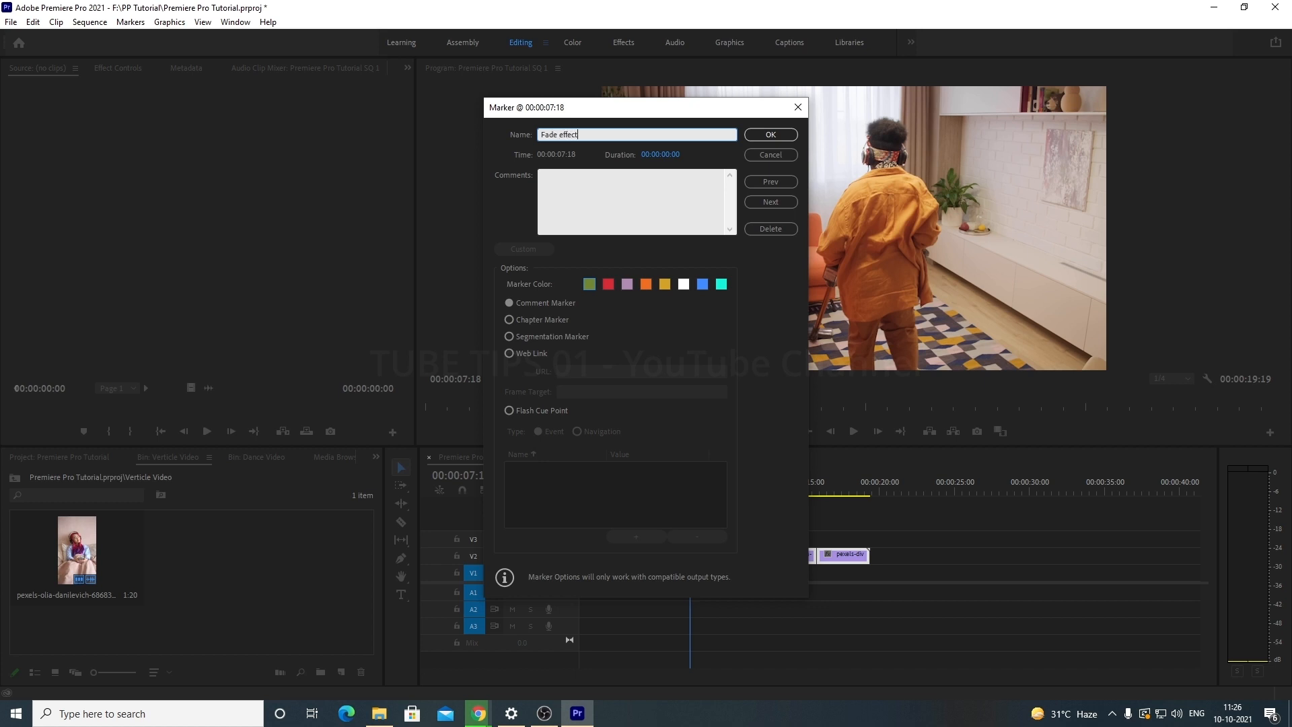
{"action": "key", "text": "ctrl+a"}
{"action": "key", "text": "ctrl+c"}
{"action": "left_click", "coordinate": [631, 176]}
{"action": "key", "text": "ctrl+v"}
{"action": "left_click", "coordinate": [771, 138]}
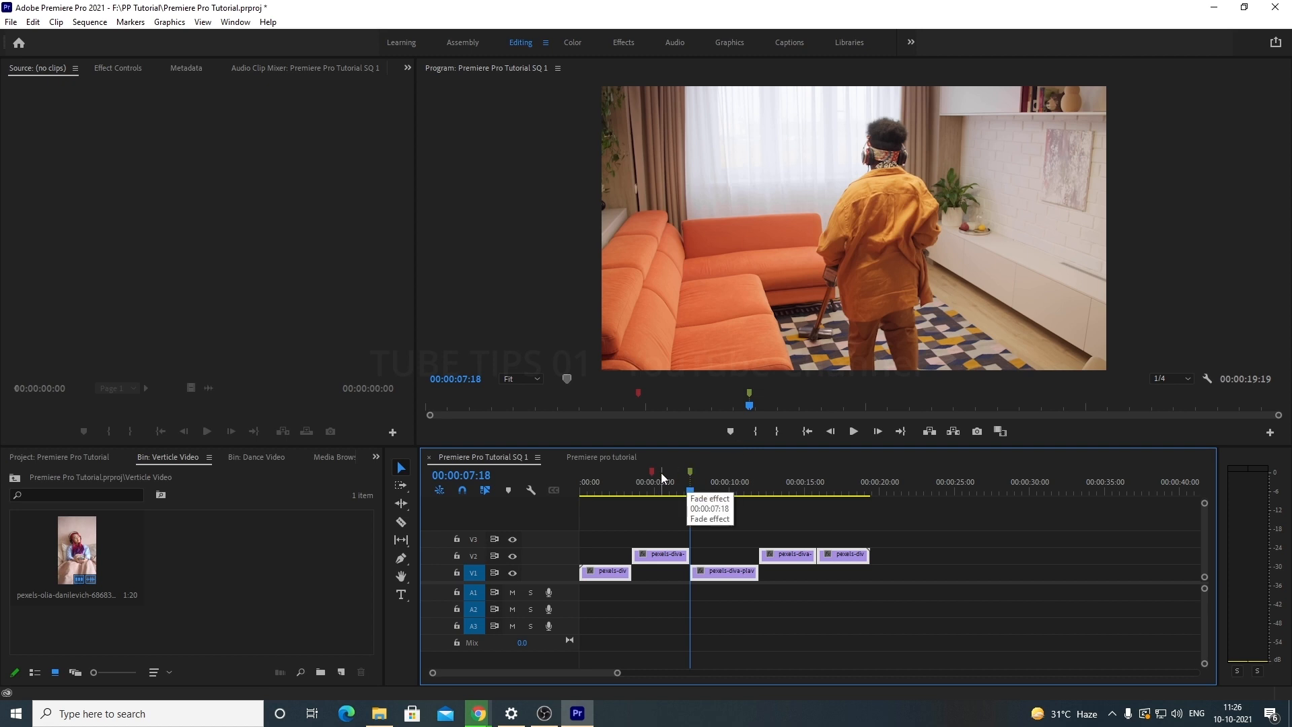
{"action": "mouse_move", "coordinate": [652, 477]}
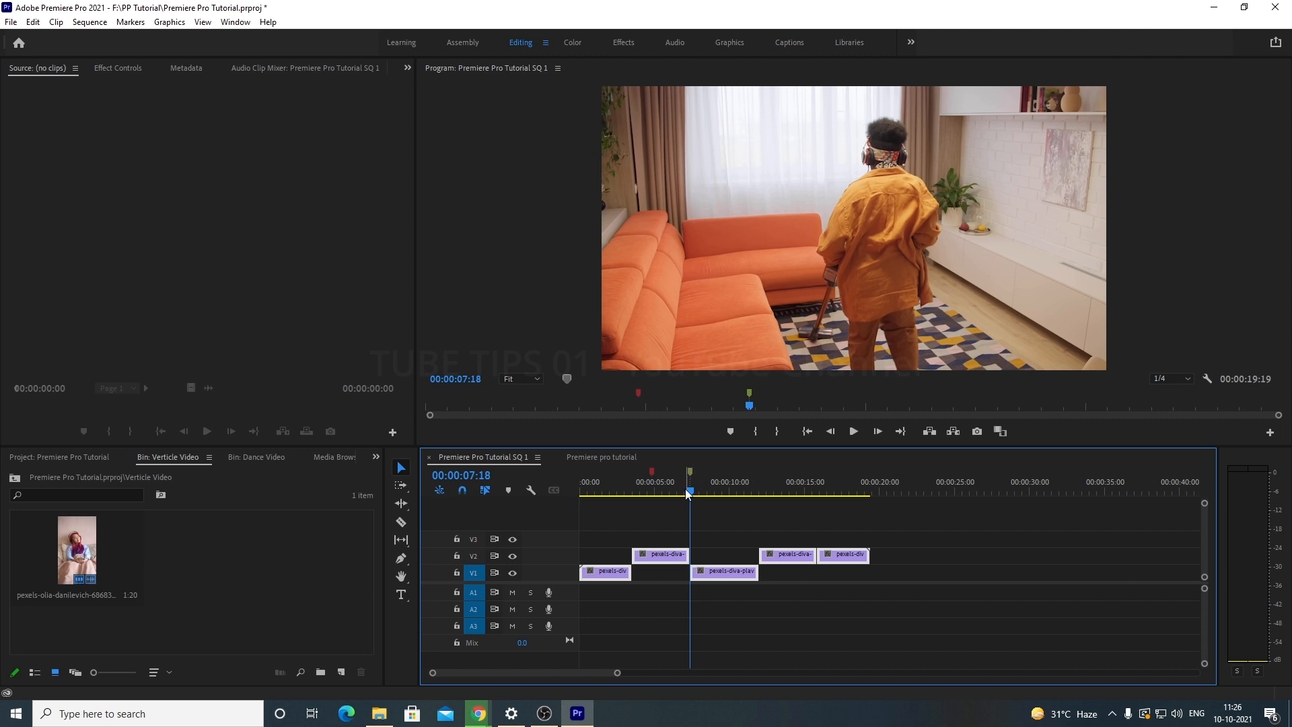
{"action": "left_click", "coordinate": [693, 526]}
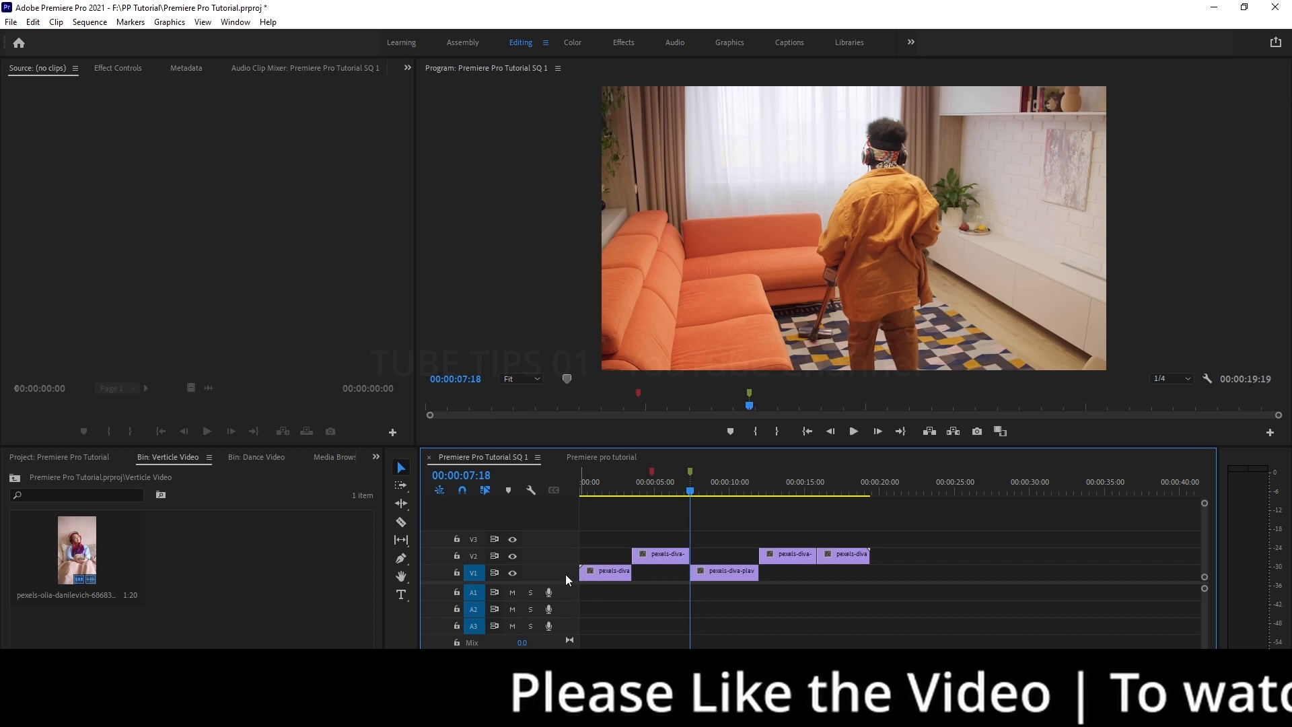
Step: Increase the height of video track V1 in the timeline
{"action": "mouse_move", "coordinate": [564, 565]}
{"action": "left_mouse_down"}
{"action": "mouse_move", "coordinate": [566, 539]}
{"action": "mouse_move", "coordinate": [565, 587]}
{"action": "left_mouse_up"}
{"action": "scroll", "coordinate": [566, 587], "scroll_direction": "up", "scroll_amount": 2}
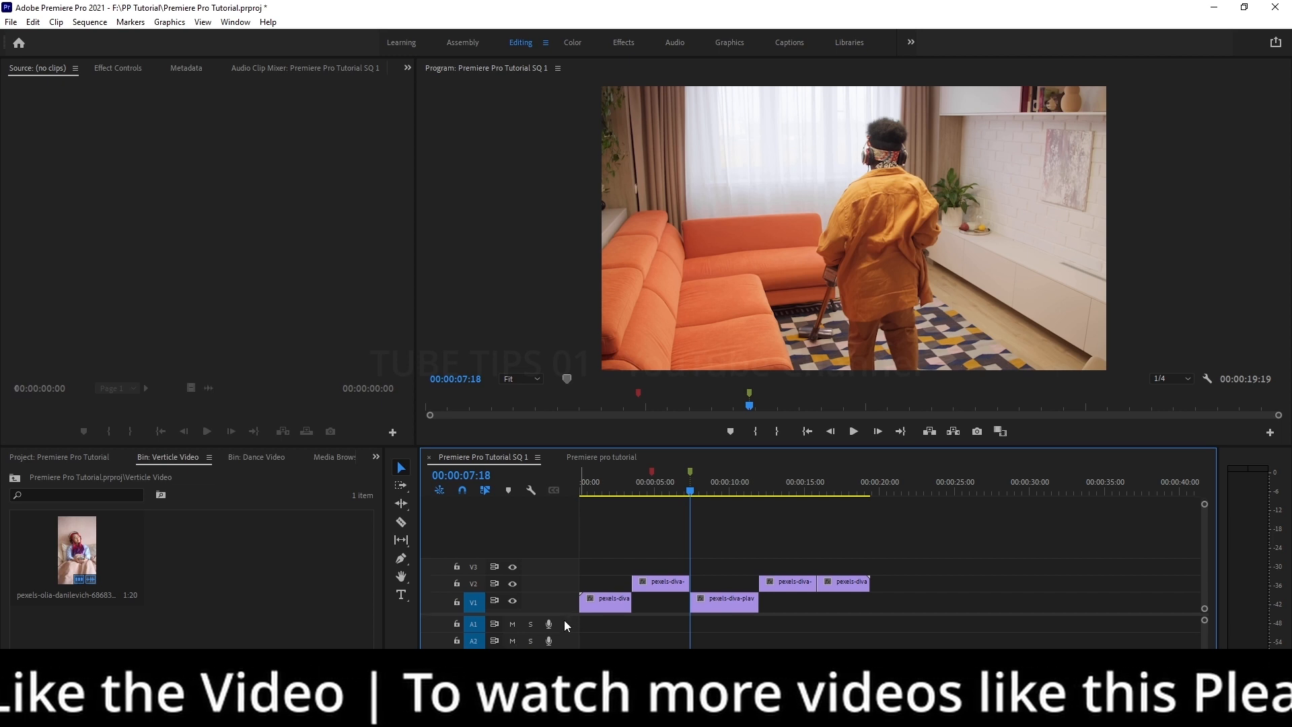
Step: Switch to the "Premiere pro tutorial" sequence and enlarge the Video 1 track enough to display clip thumbnails
{"action": "scroll", "coordinate": [566, 590], "scroll_direction": "down", "scroll_amount": 3}
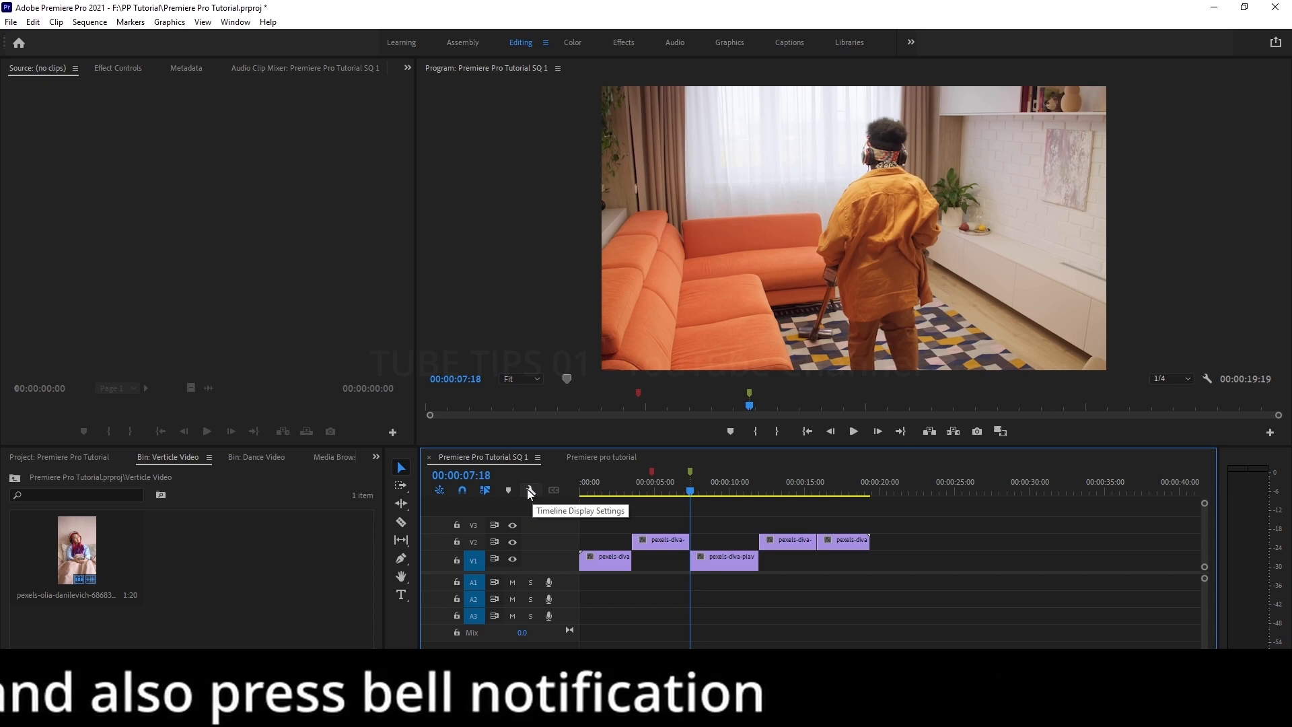
{"action": "left_click", "coordinate": [660, 493]}
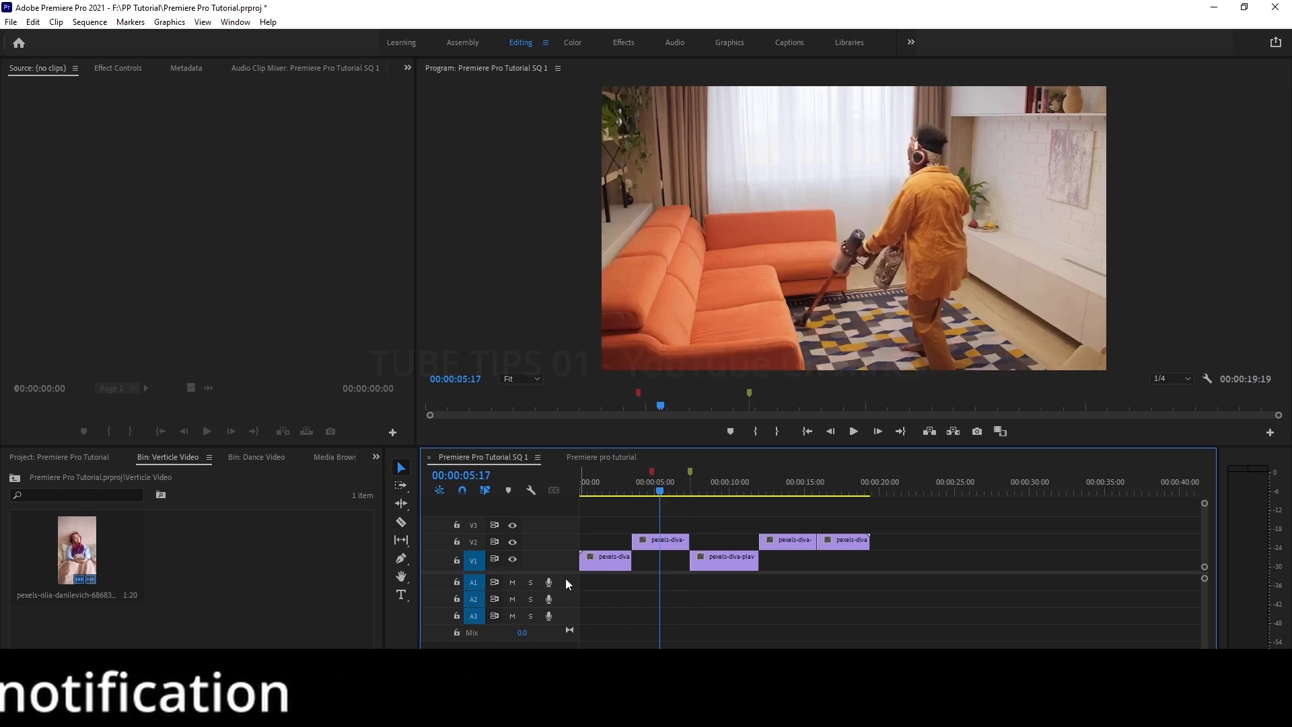
{"action": "left_click", "coordinate": [584, 461]}
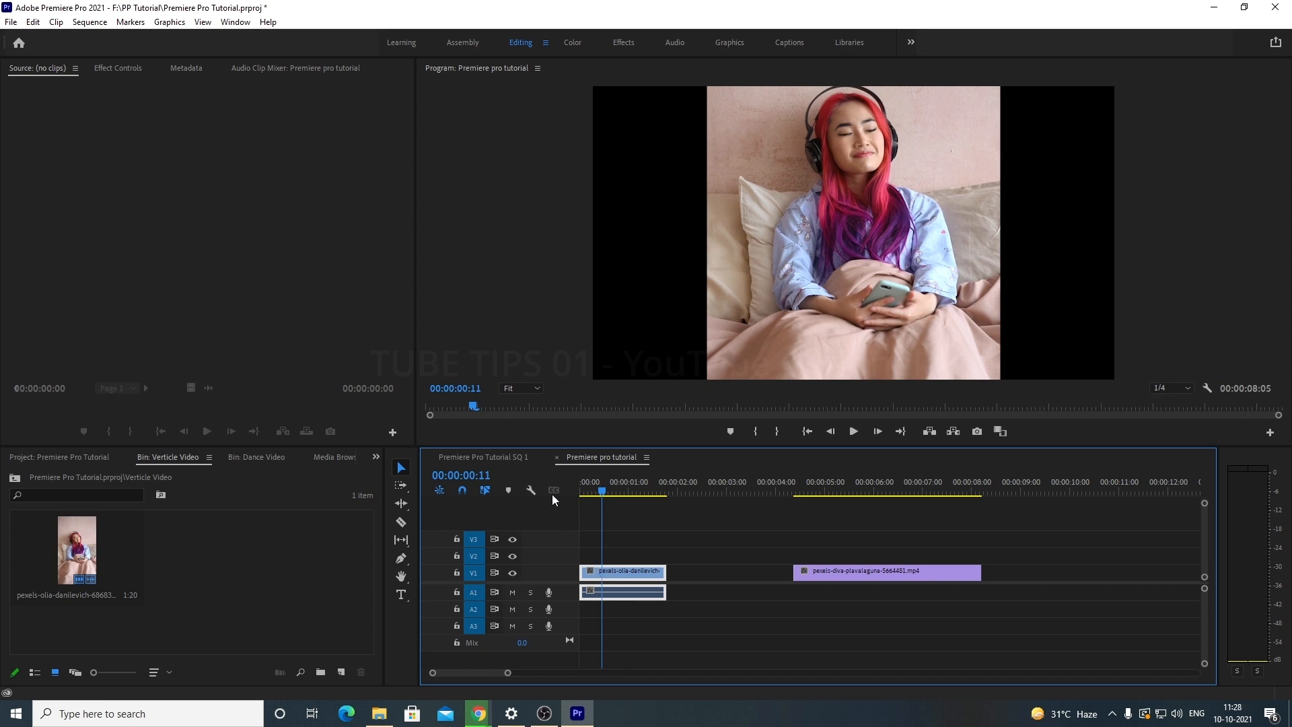
{"action": "left_click", "coordinate": [534, 492]}
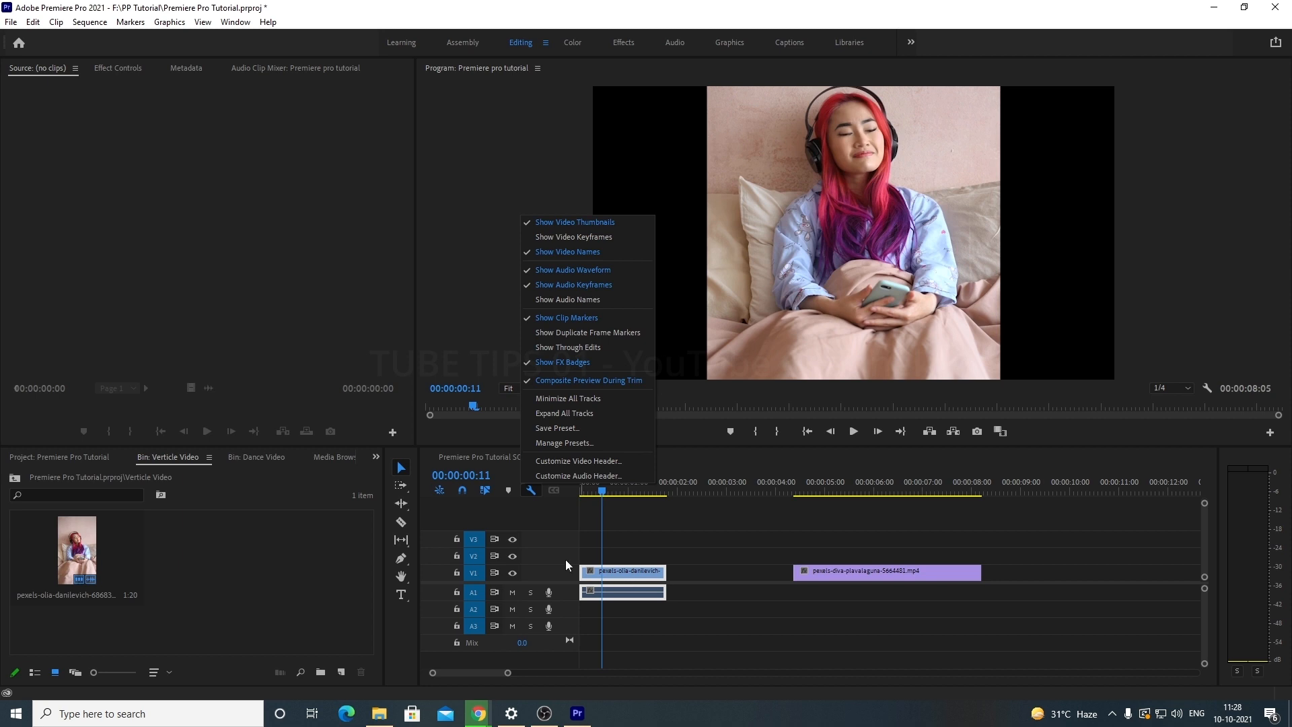
{"action": "left_click_drag", "start_coordinate": [564, 564], "coordinate": [563, 534]}
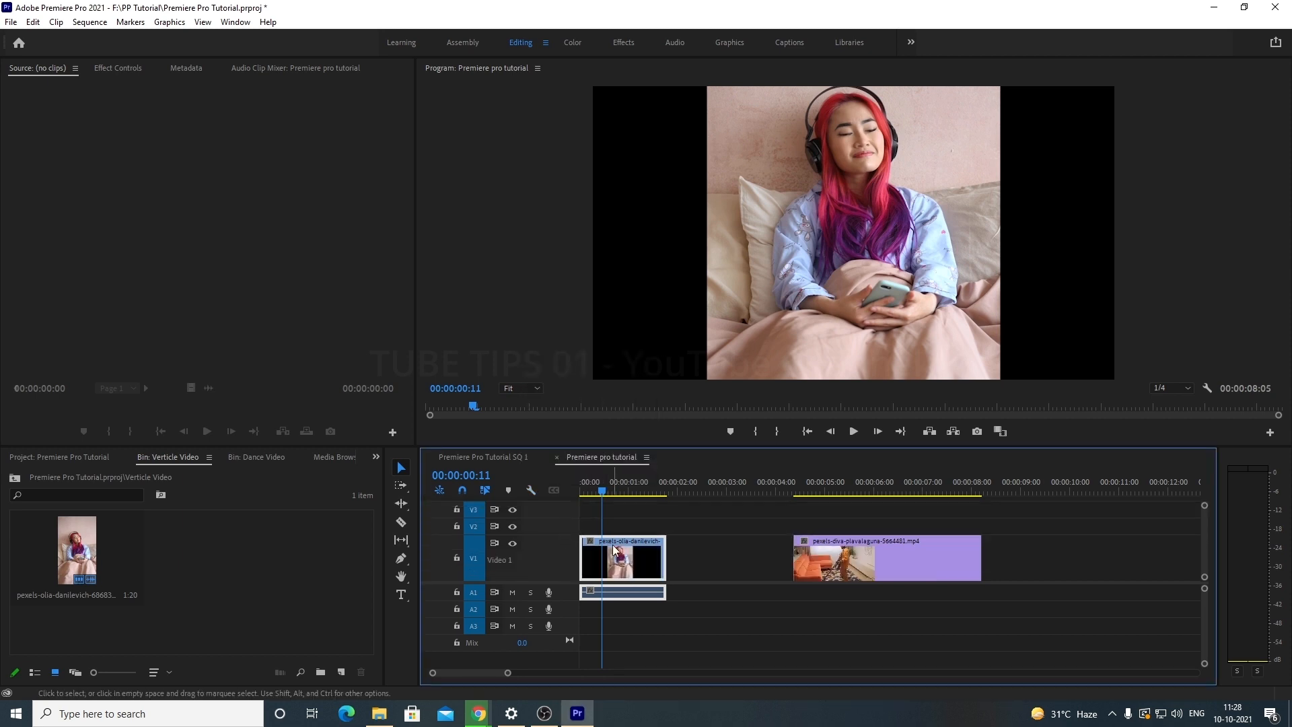
Step: Hide the video clip names in the timeline, and turn their display back on
{"action": "left_click", "coordinate": [532, 490]}
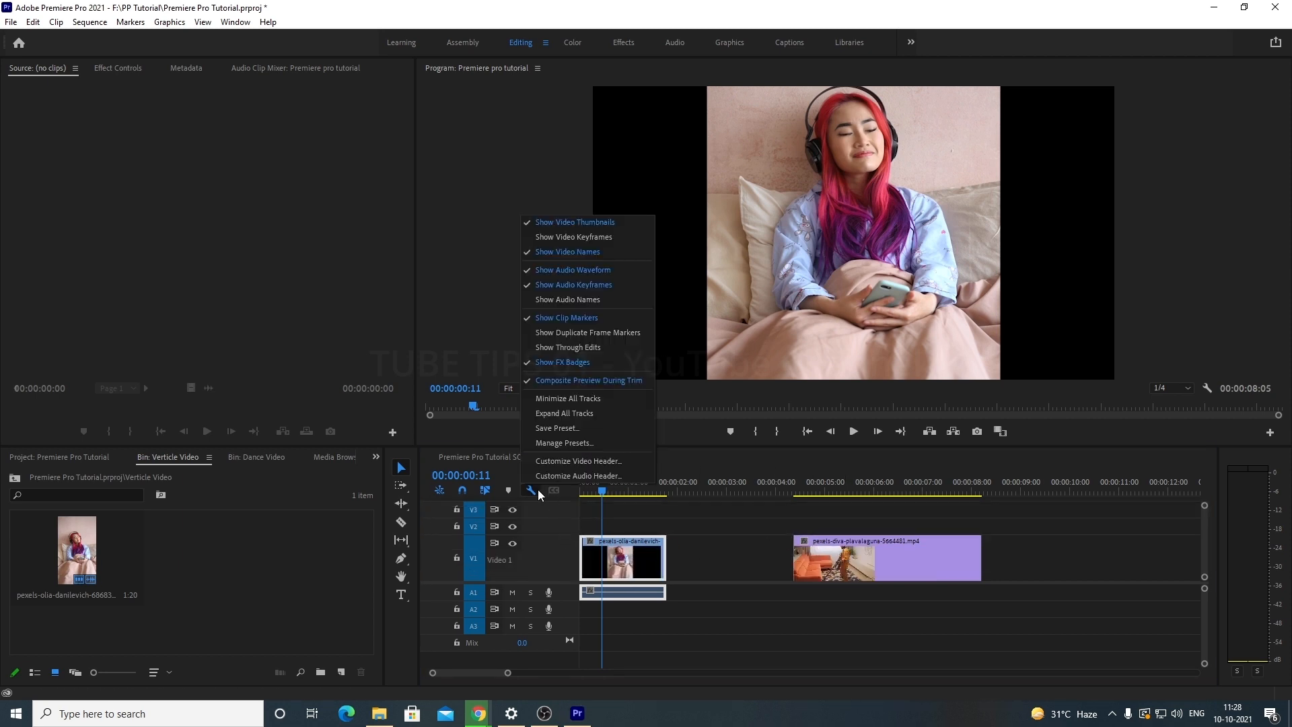
{"action": "left_click", "coordinate": [577, 255]}
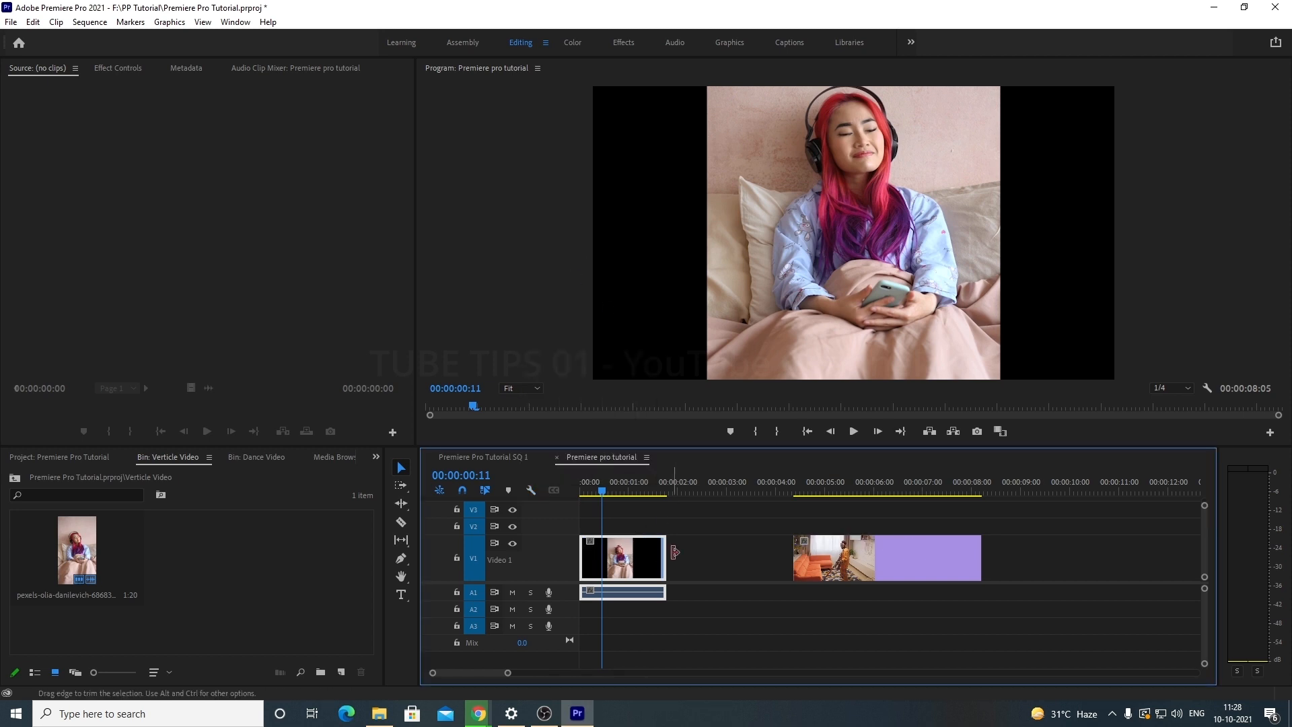
{"action": "left_click", "coordinate": [531, 490]}
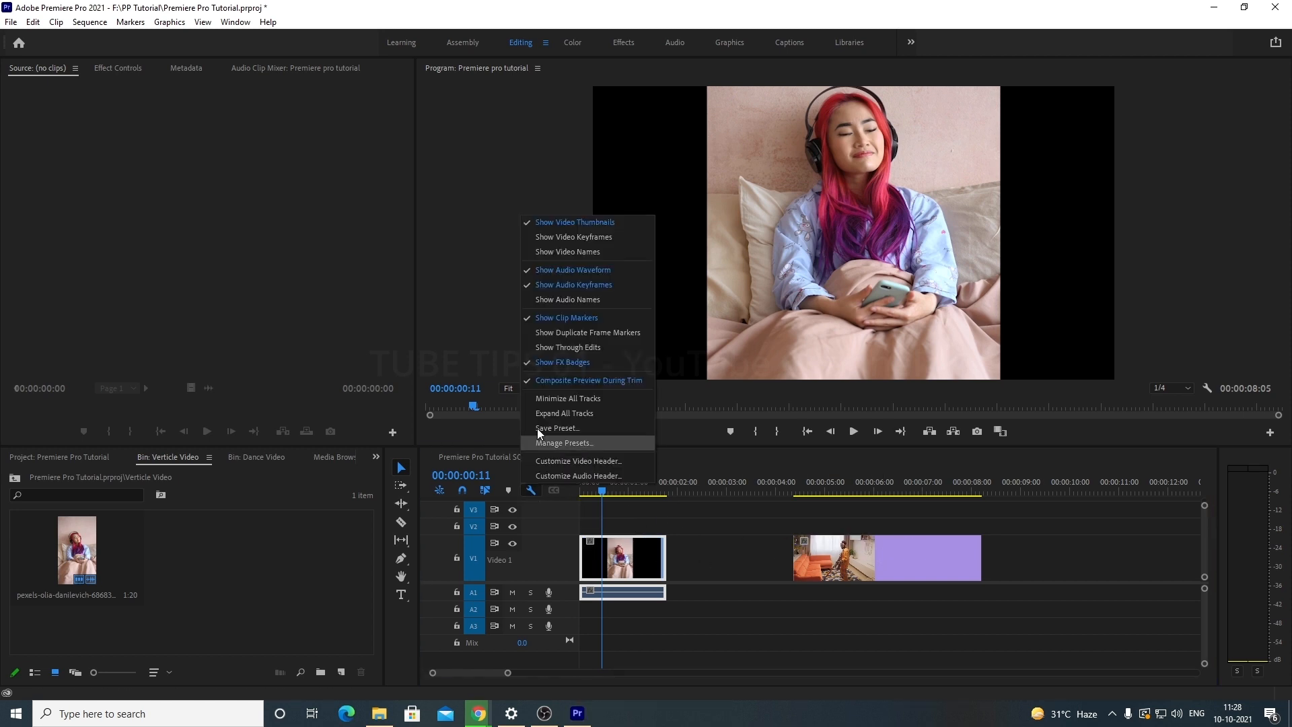
{"action": "left_click", "coordinate": [550, 252]}
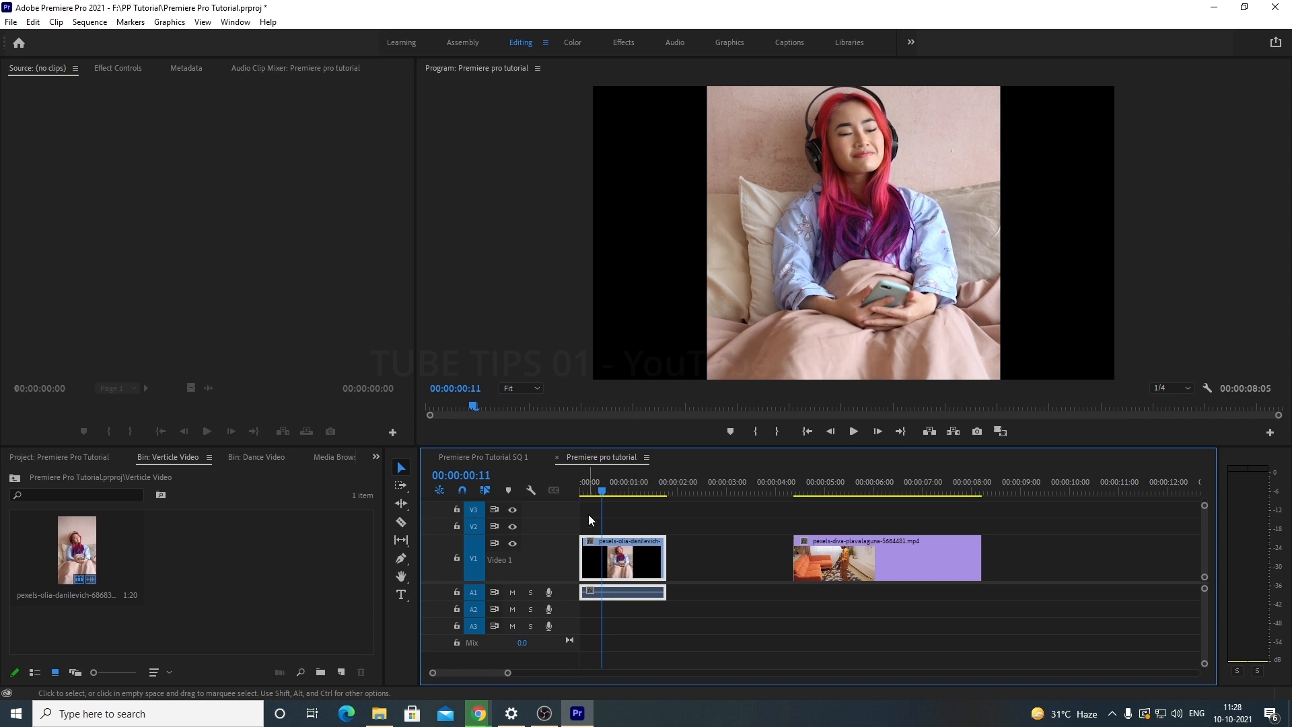
Step: Expand the Audio 1 track while switching the timeline's audio waveform display off and back on
{"action": "left_click", "coordinate": [531, 490]}
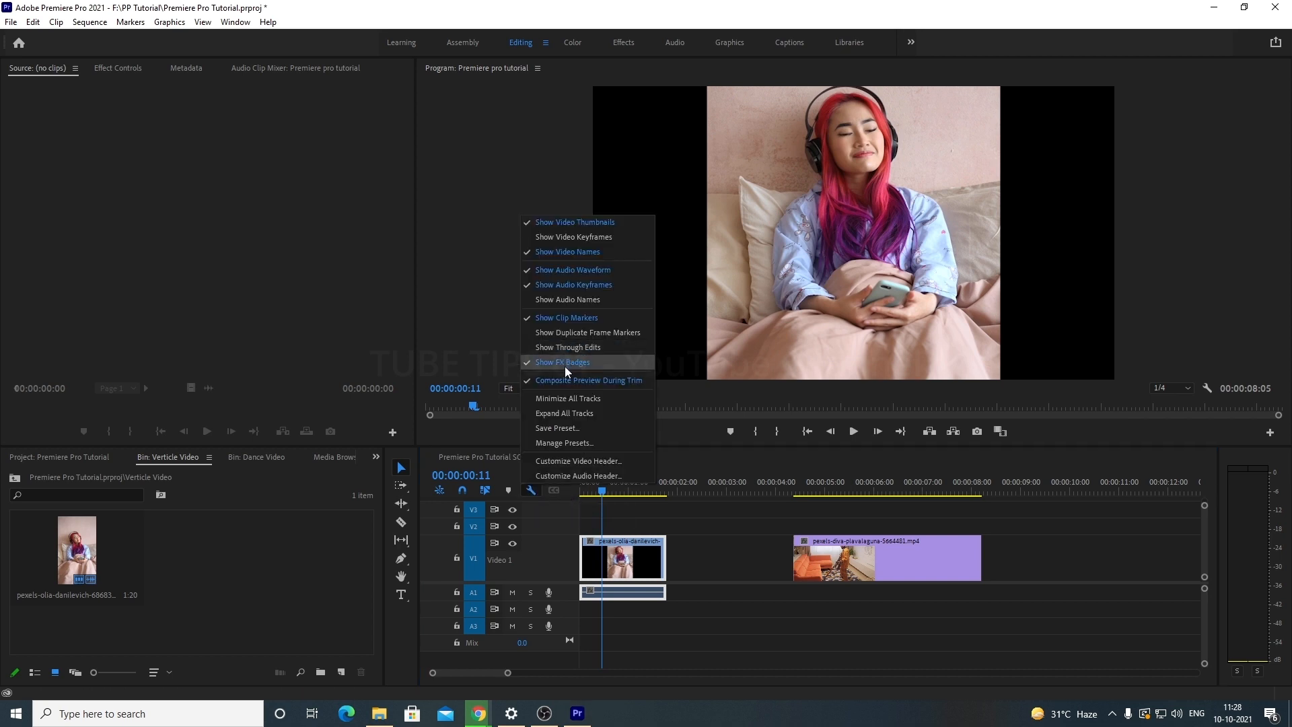
{"action": "left_click", "coordinate": [592, 272]}
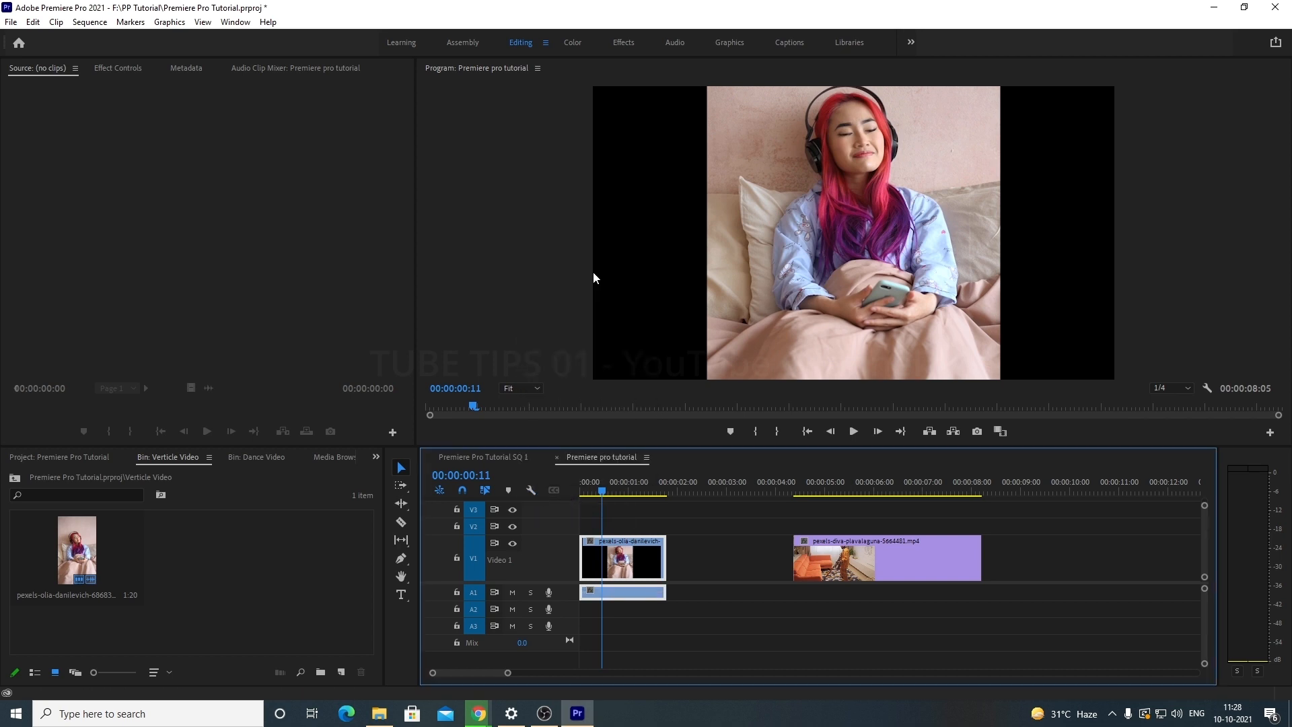
{"action": "double_click", "coordinate": [571, 592]}
{"action": "left_click", "coordinate": [531, 490]}
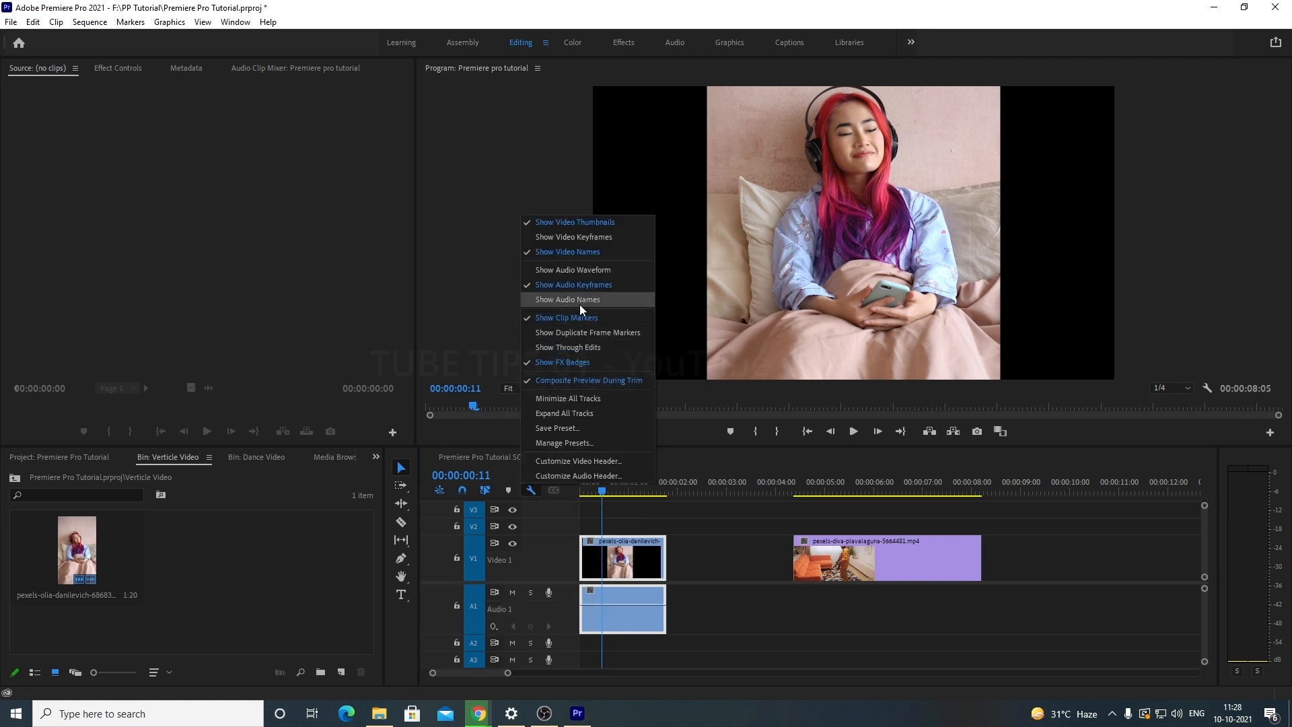
{"action": "left_click", "coordinate": [583, 271]}
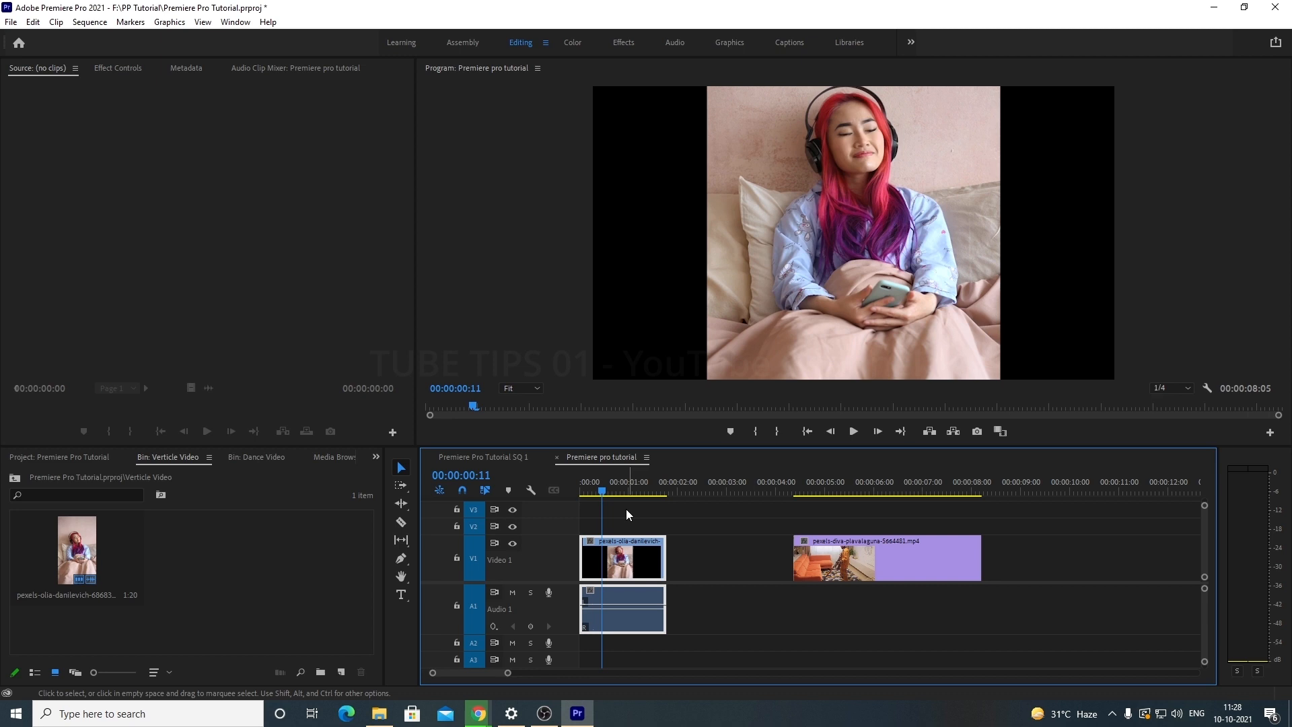
{"action": "left_click", "coordinate": [532, 489]}
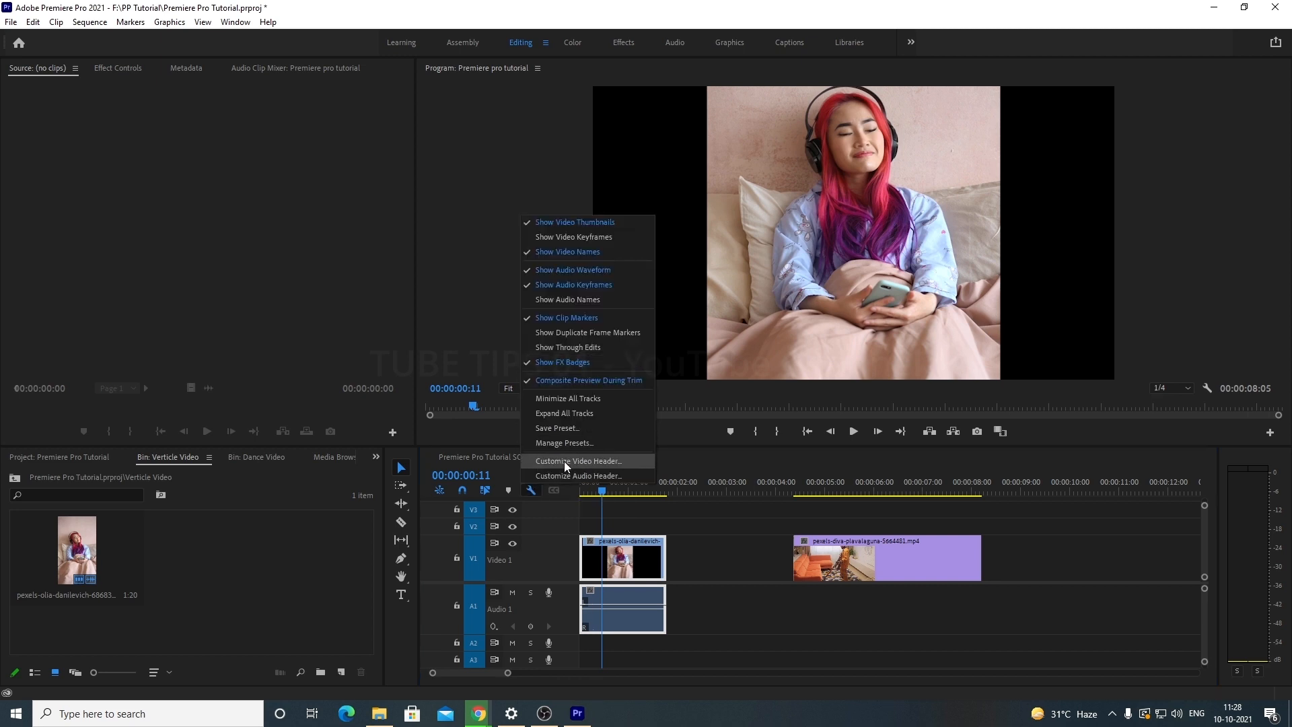
{"action": "left_click", "coordinate": [784, 529]}
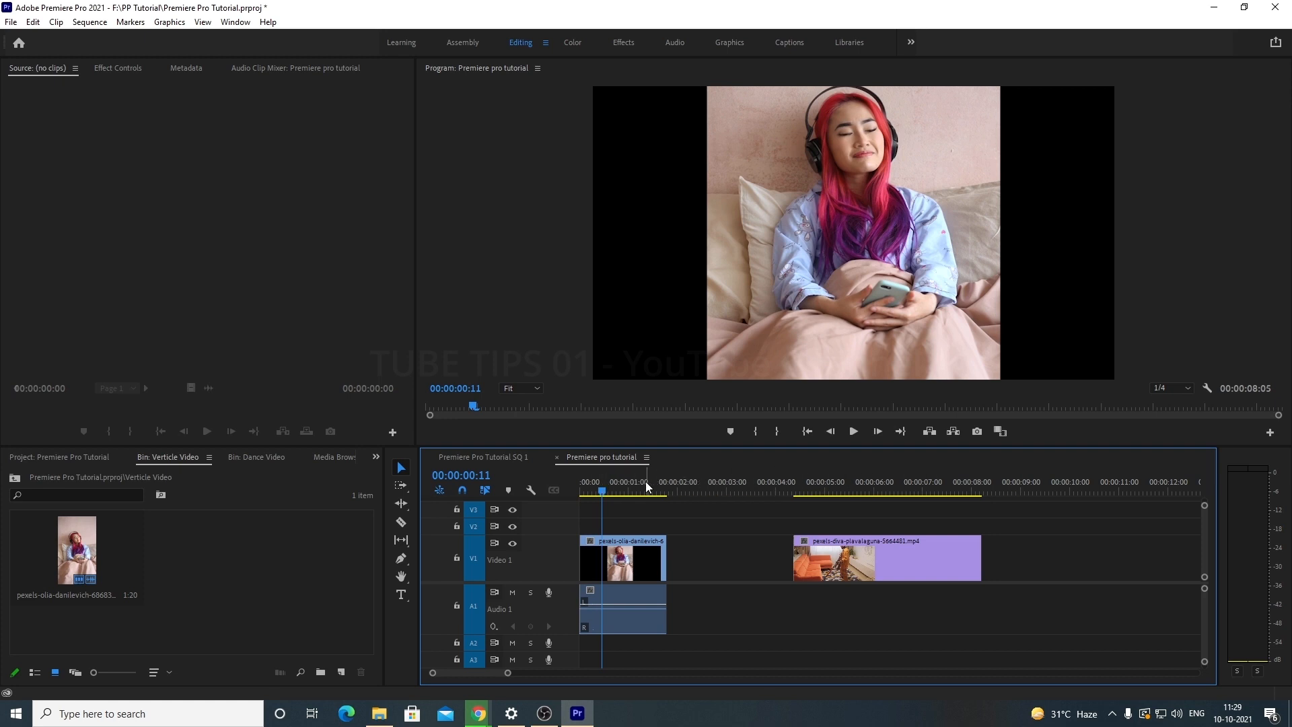
Step: Scrub the playhead back and forth over the first clip, stopping at 00:00:00:14
{"action": "left_click_drag", "start_coordinate": [605, 491], "coordinate": [635, 492]}
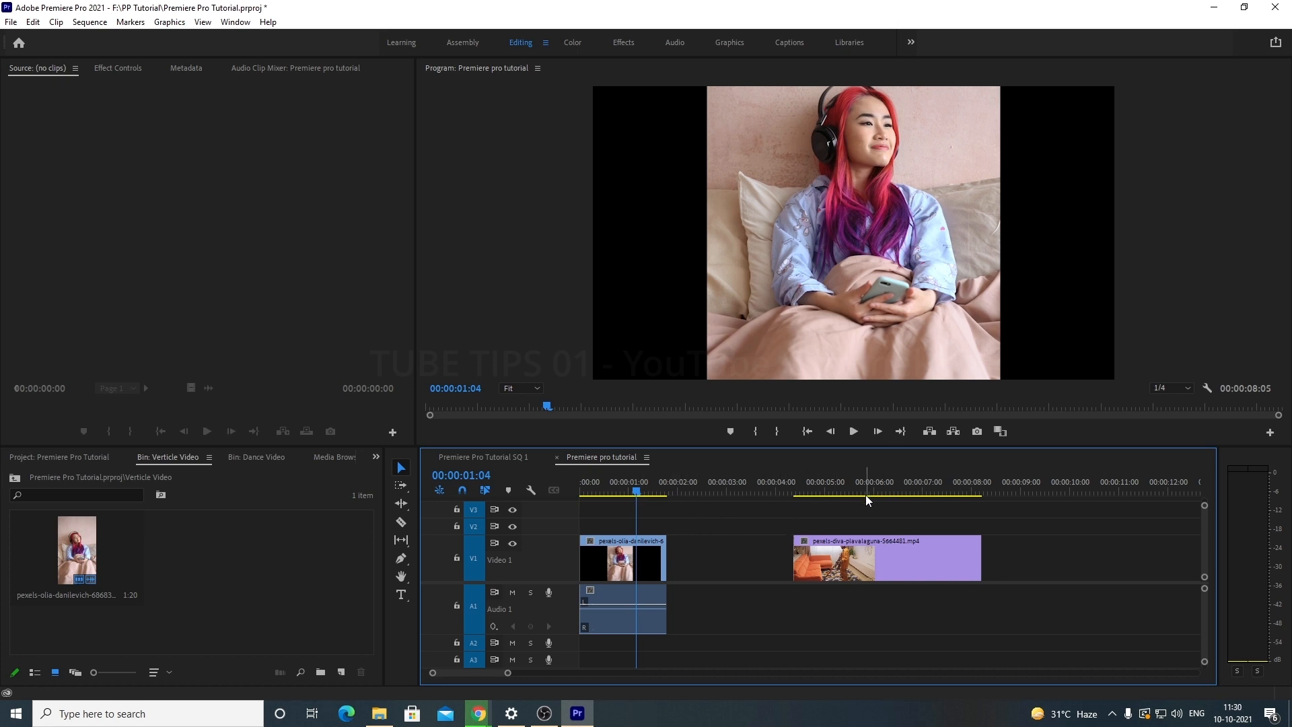
{"action": "mouse_move", "coordinate": [636, 491]}
{"action": "left_mouse_down"}
{"action": "mouse_move", "coordinate": [610, 492]}
{"action": "mouse_move", "coordinate": [624, 493]}
{"action": "left_mouse_up"}
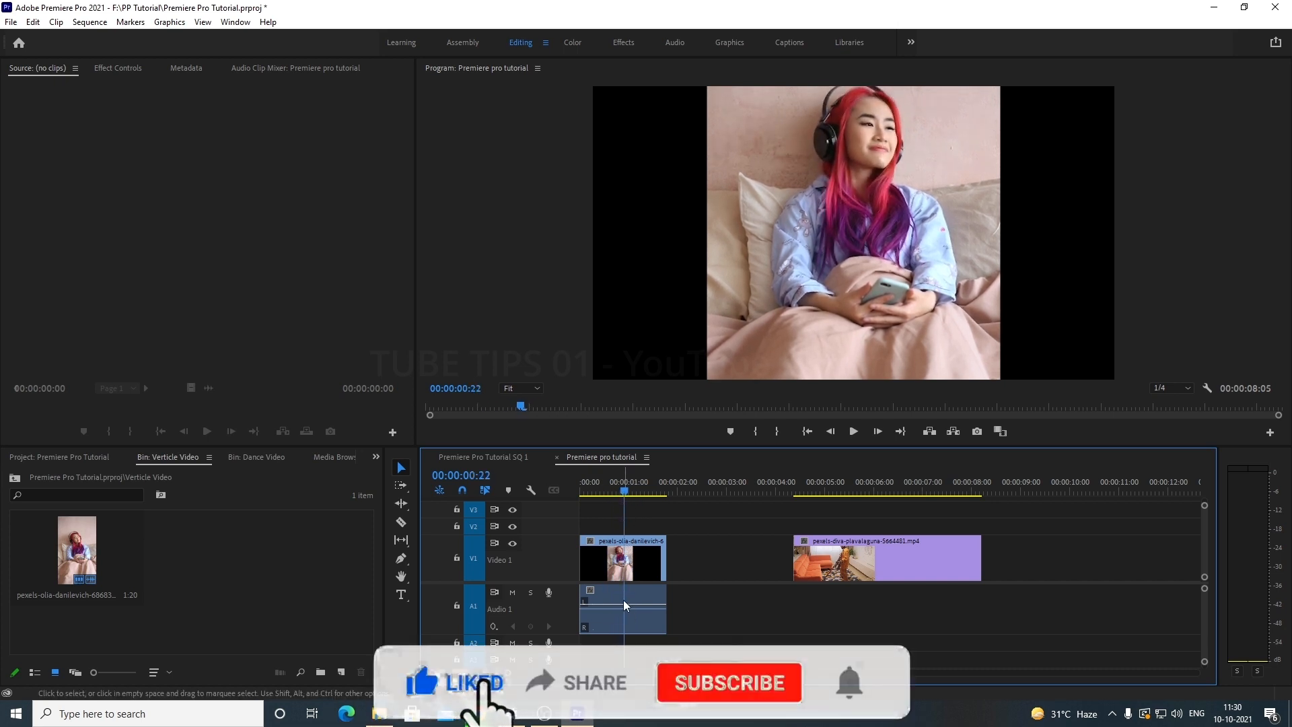
{"action": "left_click", "coordinate": [644, 492]}
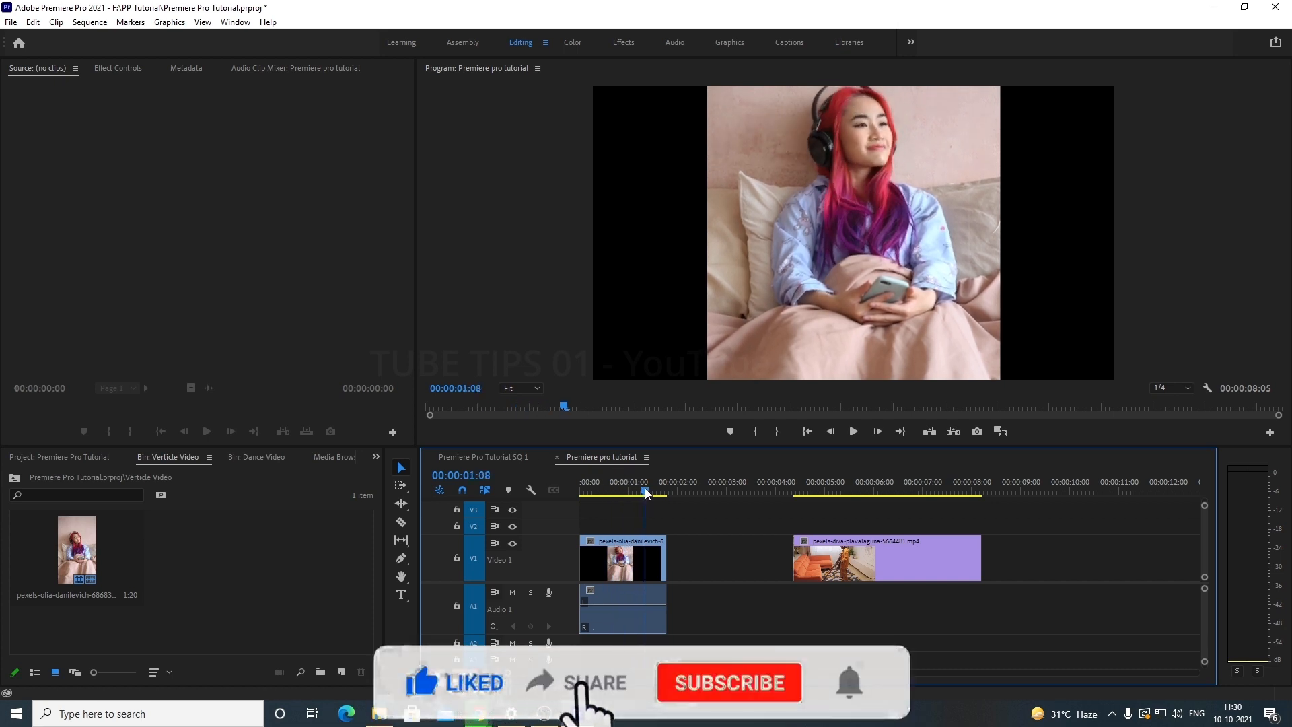
{"action": "left_click_drag", "start_coordinate": [645, 491], "coordinate": [636, 493]}
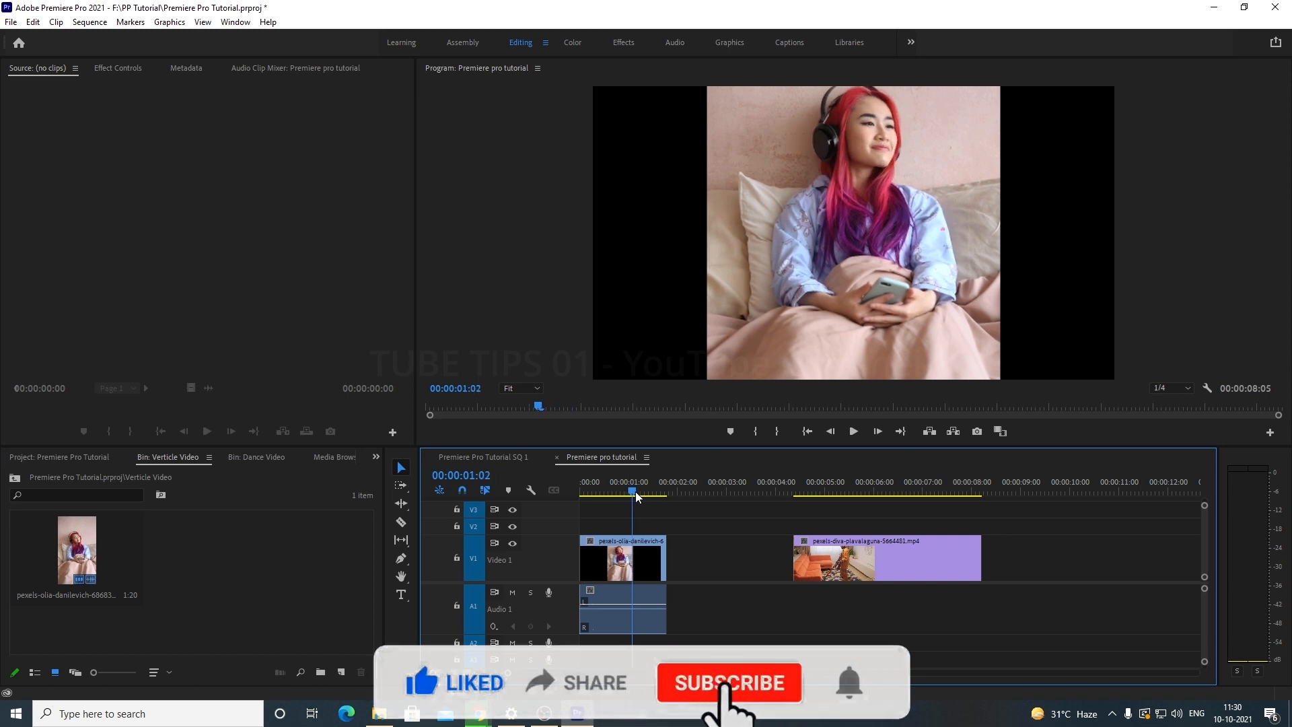
{"action": "left_click_drag", "start_coordinate": [636, 492], "coordinate": [611, 495]}
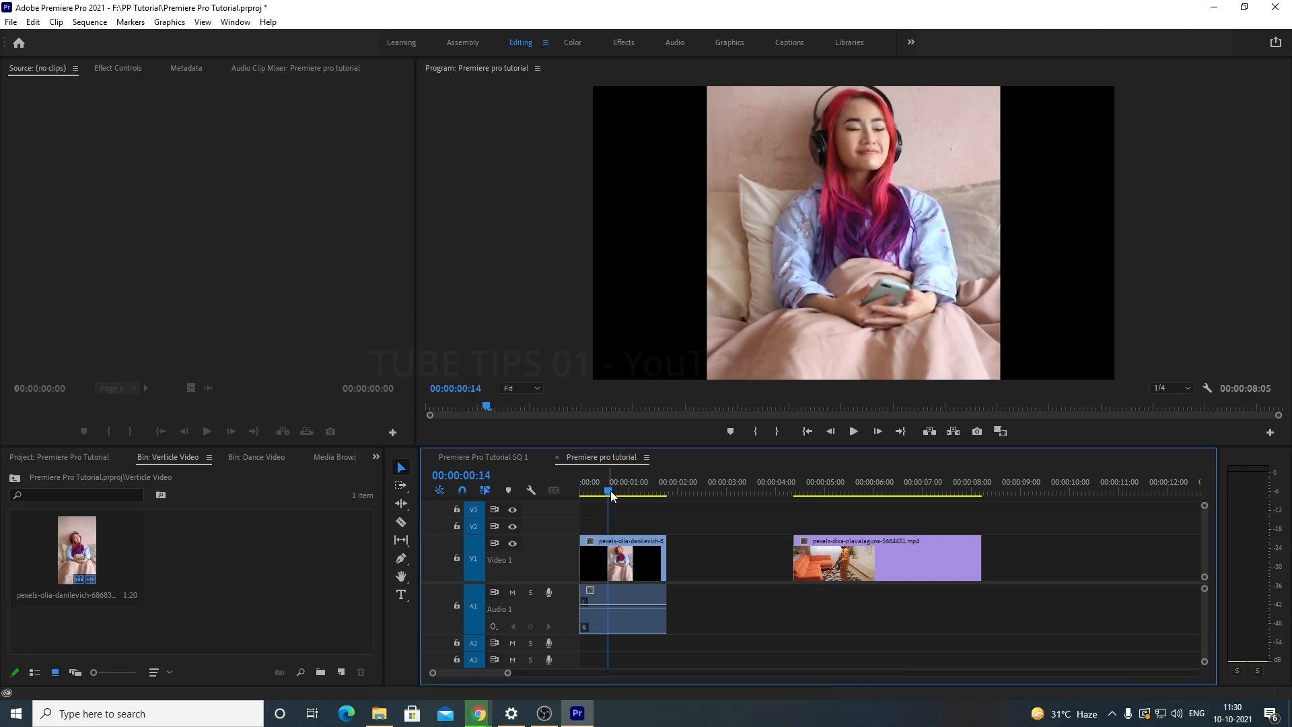
Step: Zoom the timeline in on the first clip and move the playhead to 00:00:00:08
{"action": "left_click", "coordinate": [750, 548]}
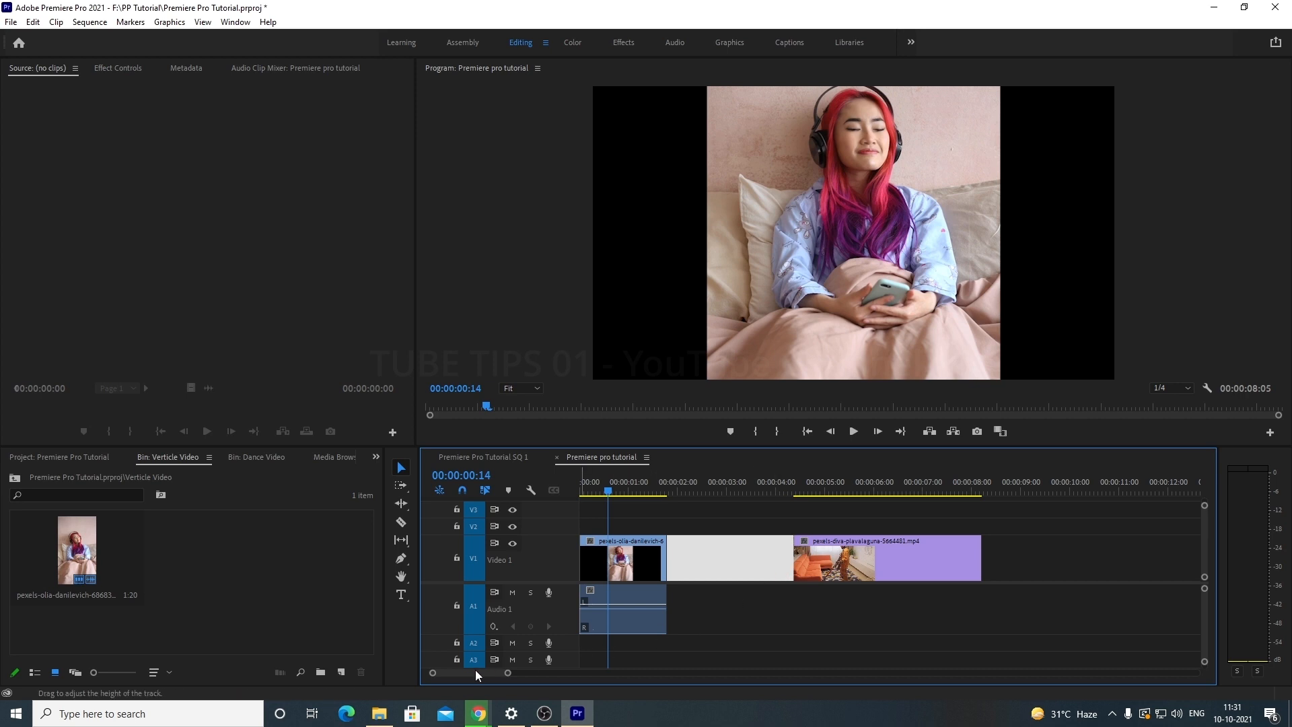
{"action": "left_click_drag", "start_coordinate": [469, 673], "coordinate": [563, 684]}
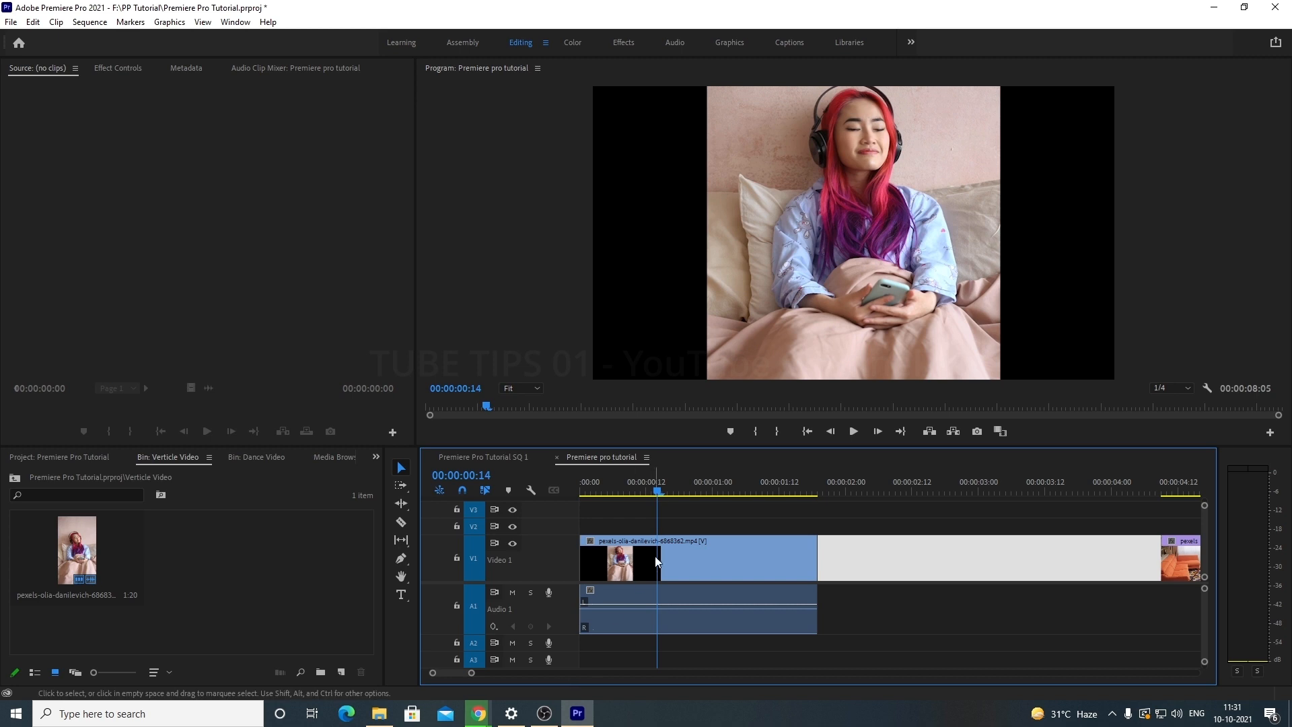
{"action": "left_click_drag", "start_coordinate": [655, 493], "coordinate": [645, 491]}
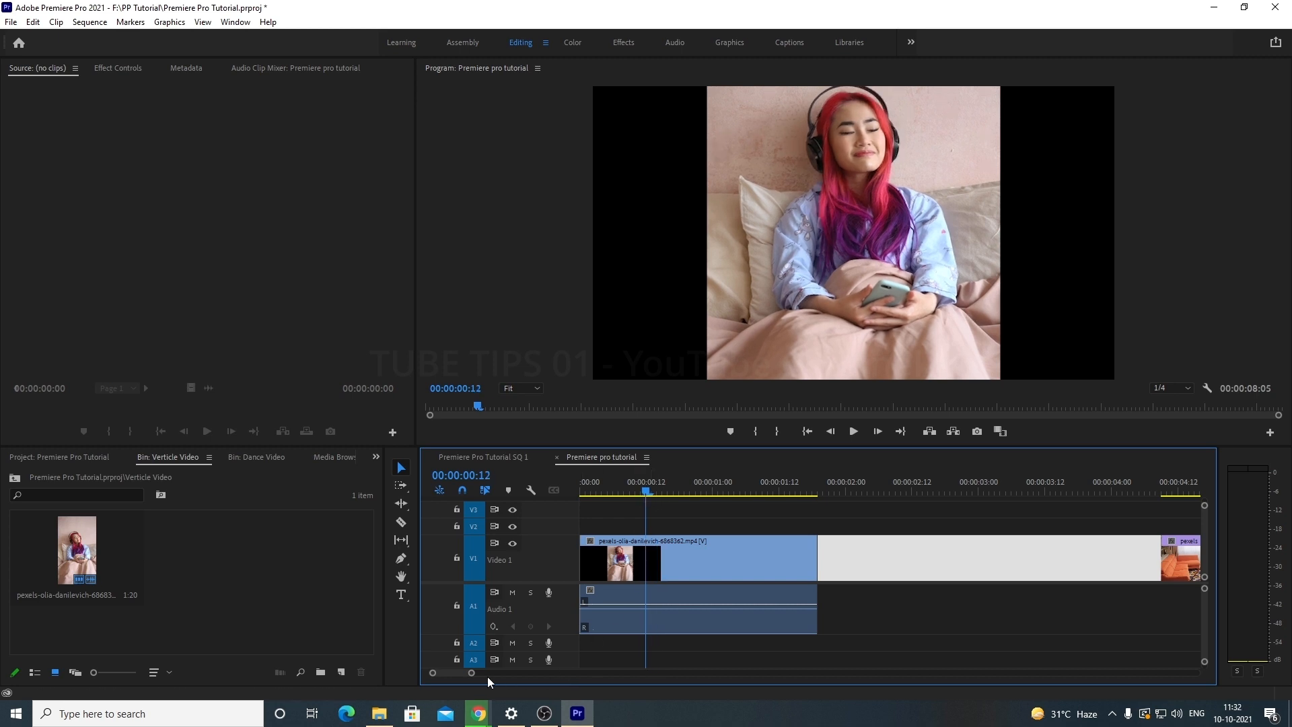
{"action": "mouse_move", "coordinate": [471, 675]}
{"action": "left_mouse_down"}
{"action": "mouse_move", "coordinate": [504, 681]}
{"action": "mouse_move", "coordinate": [479, 680]}
{"action": "left_mouse_up"}
{"action": "left_click_drag", "start_coordinate": [667, 494], "coordinate": [628, 490]}
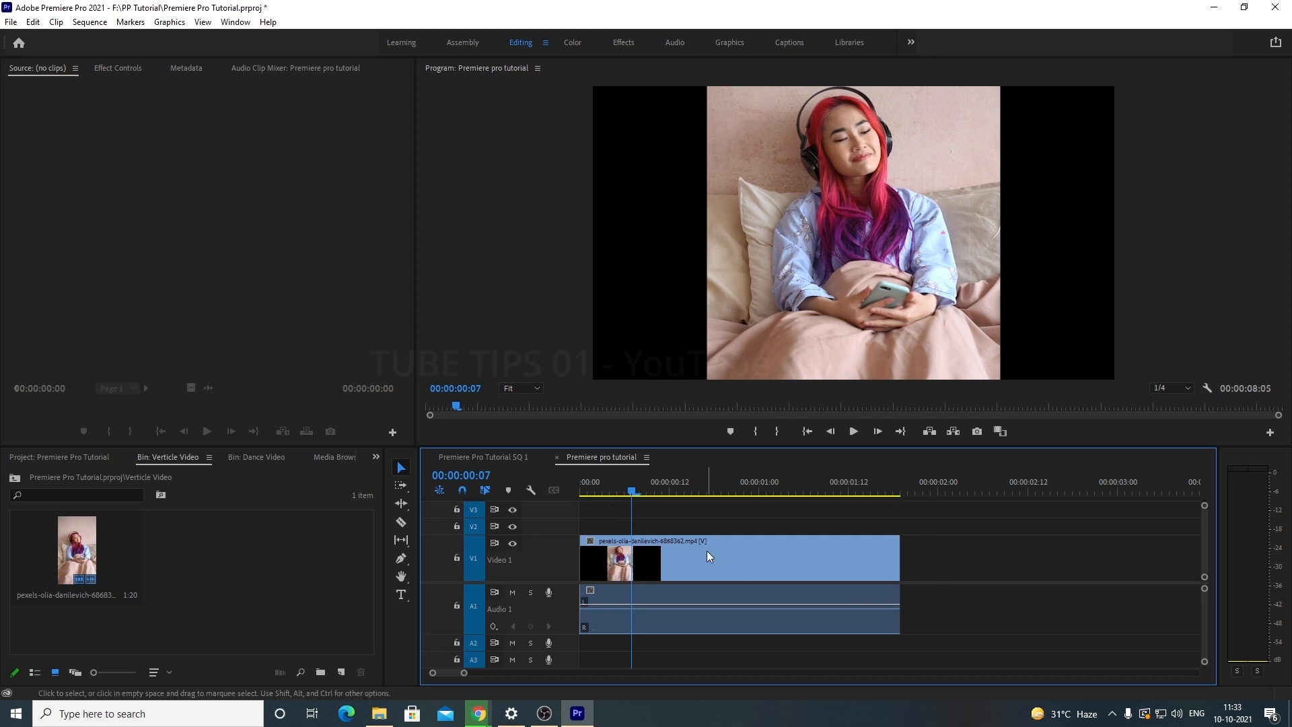
{"action": "left_click", "coordinate": [543, 339]}
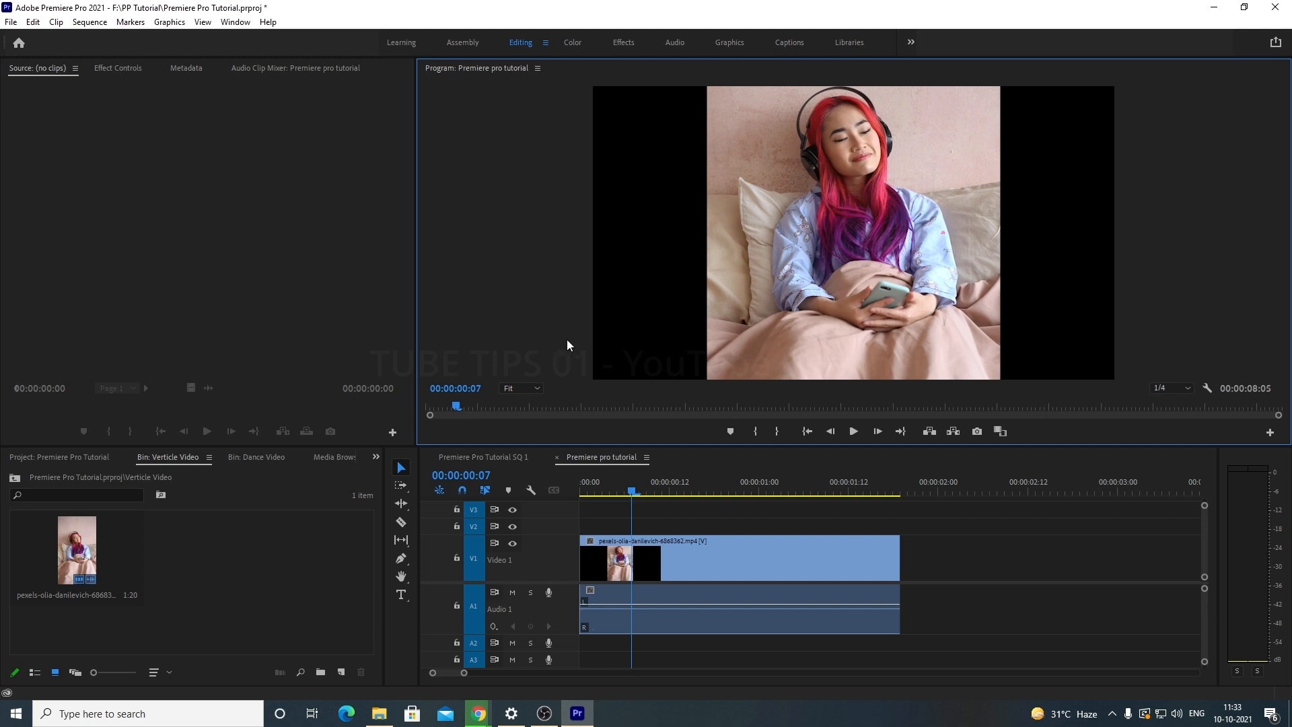
{"action": "mouse_move", "coordinate": [458, 405]}
{"action": "left_mouse_down"}
{"action": "mouse_move", "coordinate": [477, 410]}
{"action": "mouse_move", "coordinate": [462, 410]}
{"action": "left_mouse_up"}
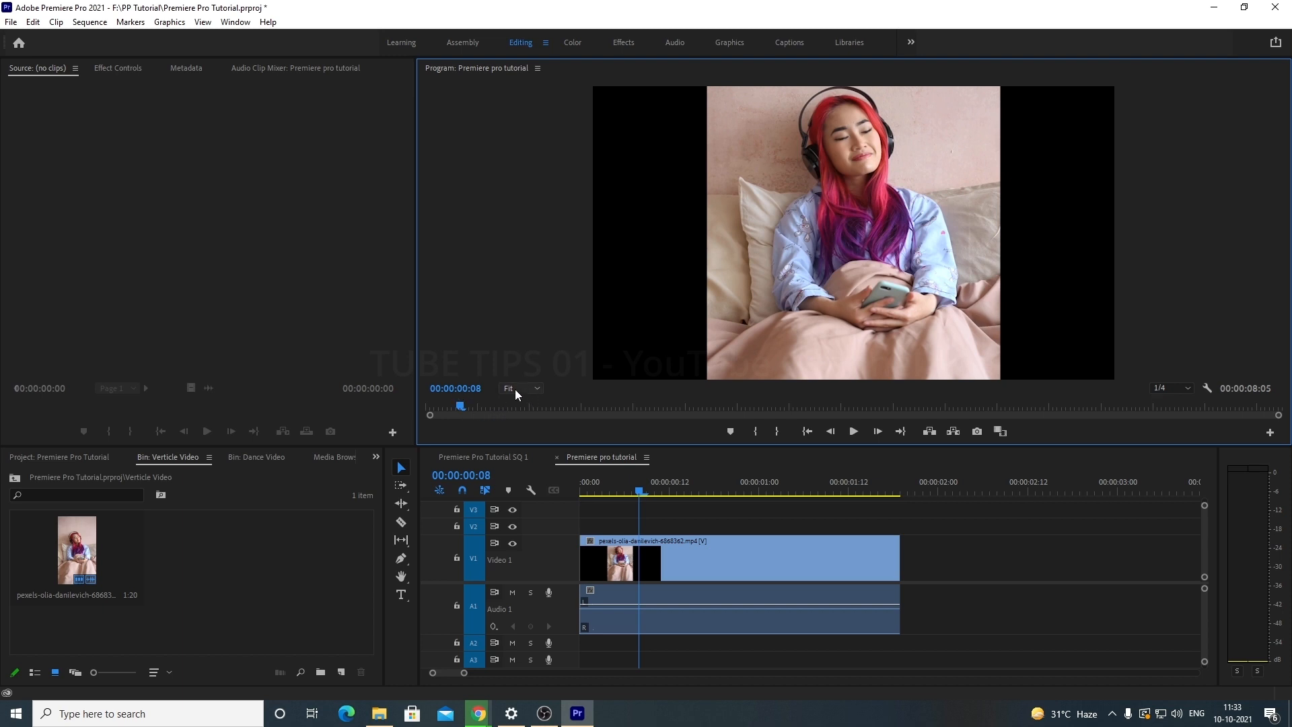
Step: Try the program preview at 50% and 10% magnification
{"action": "left_click", "coordinate": [536, 389]}
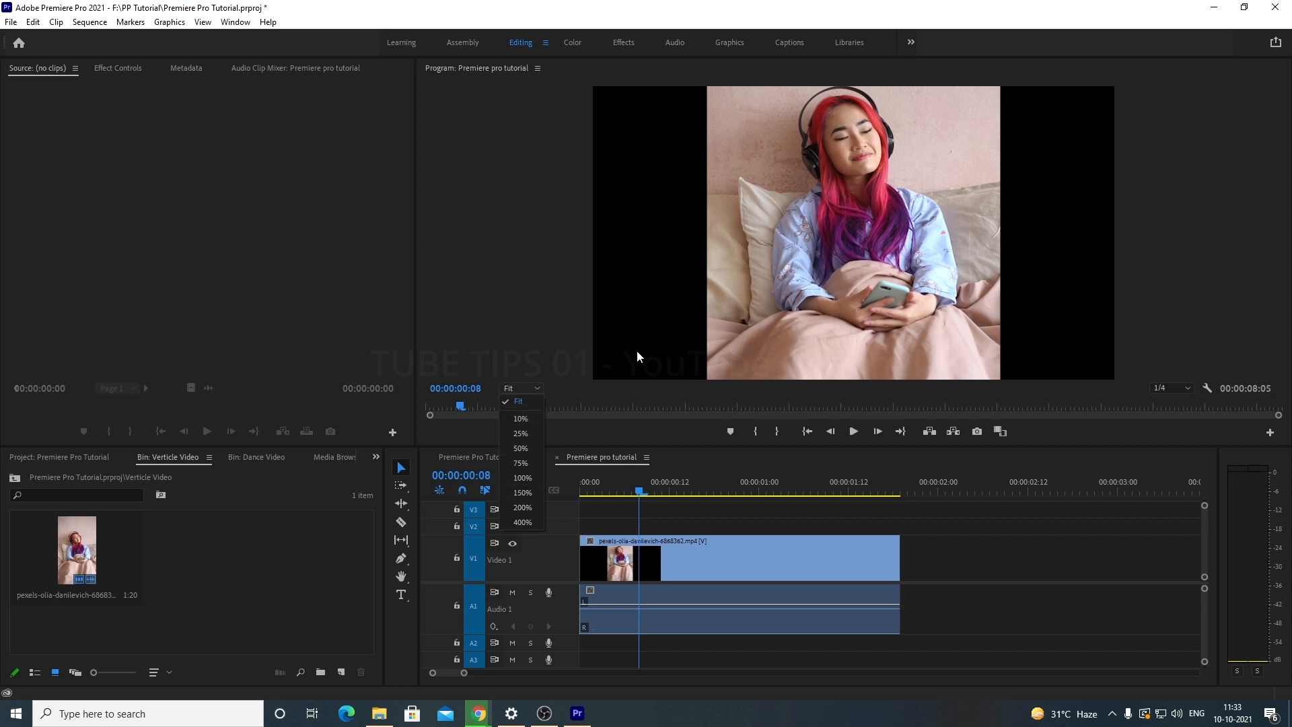
{"action": "left_click", "coordinate": [826, 262]}
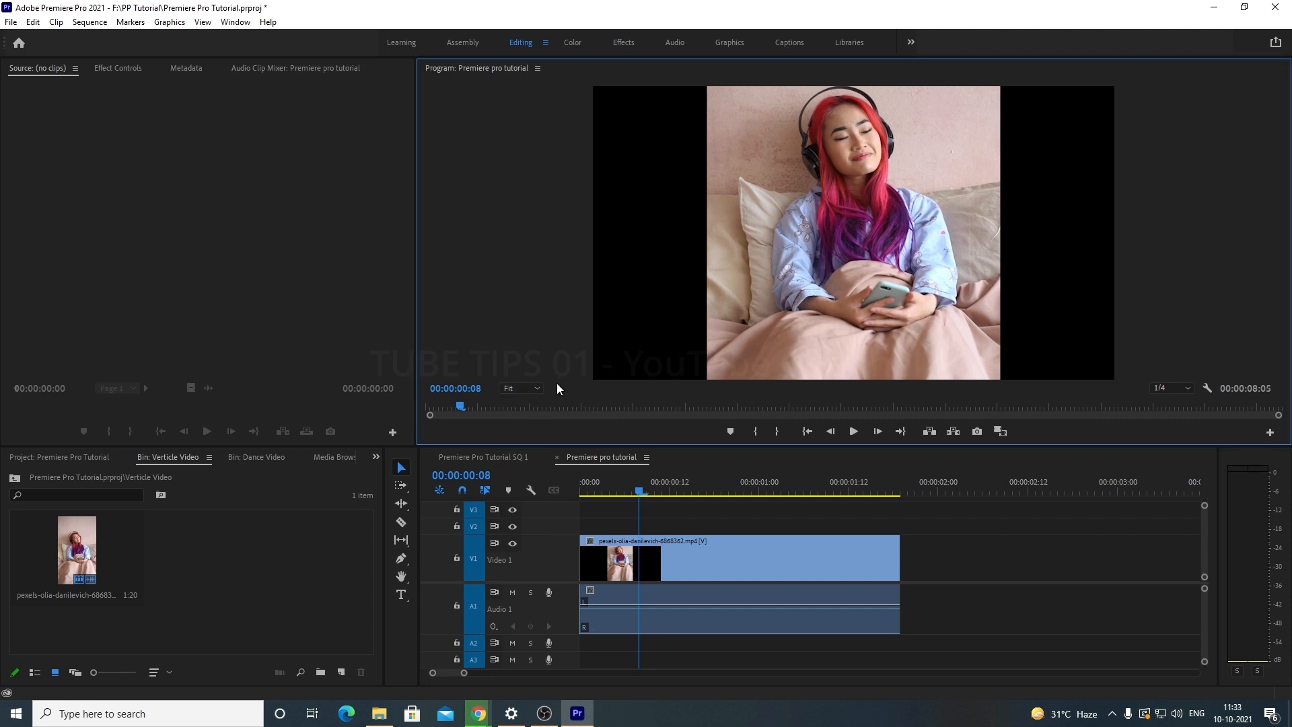
{"action": "left_click", "coordinate": [538, 389]}
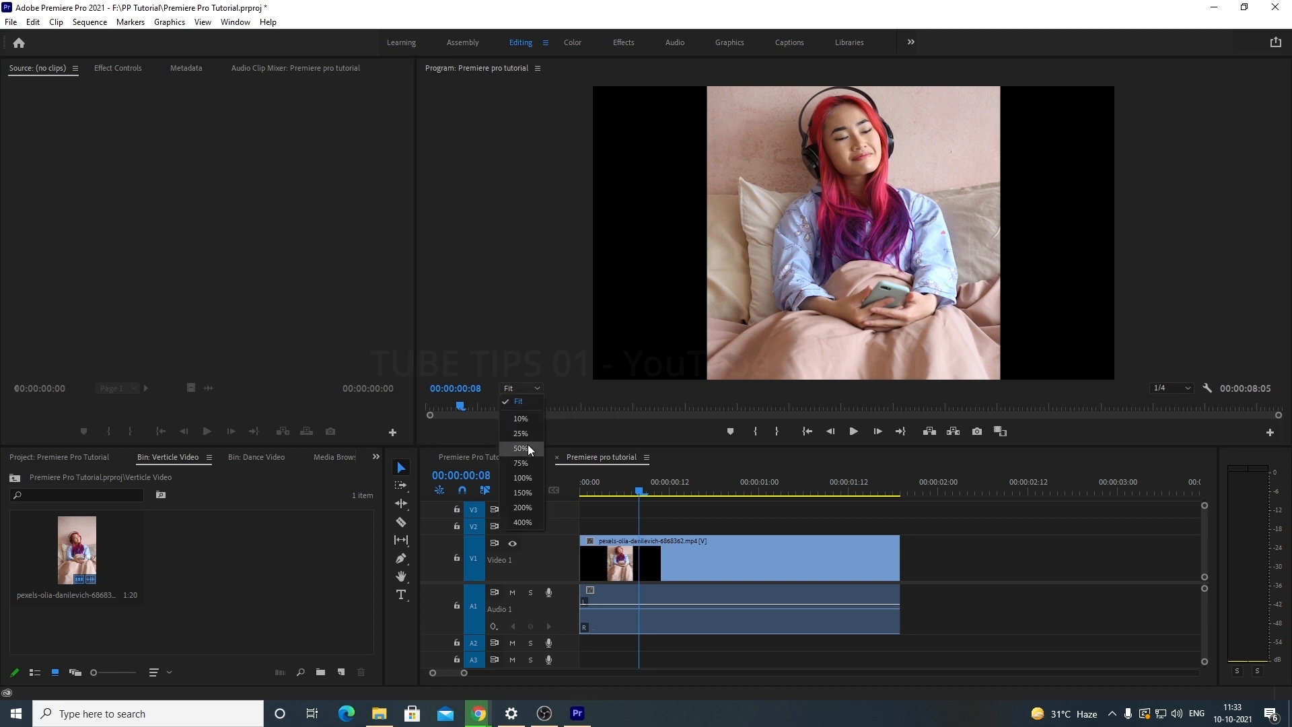
{"action": "left_click", "coordinate": [527, 449]}
{"action": "left_click", "coordinate": [531, 389]}
{"action": "left_click", "coordinate": [520, 418]}
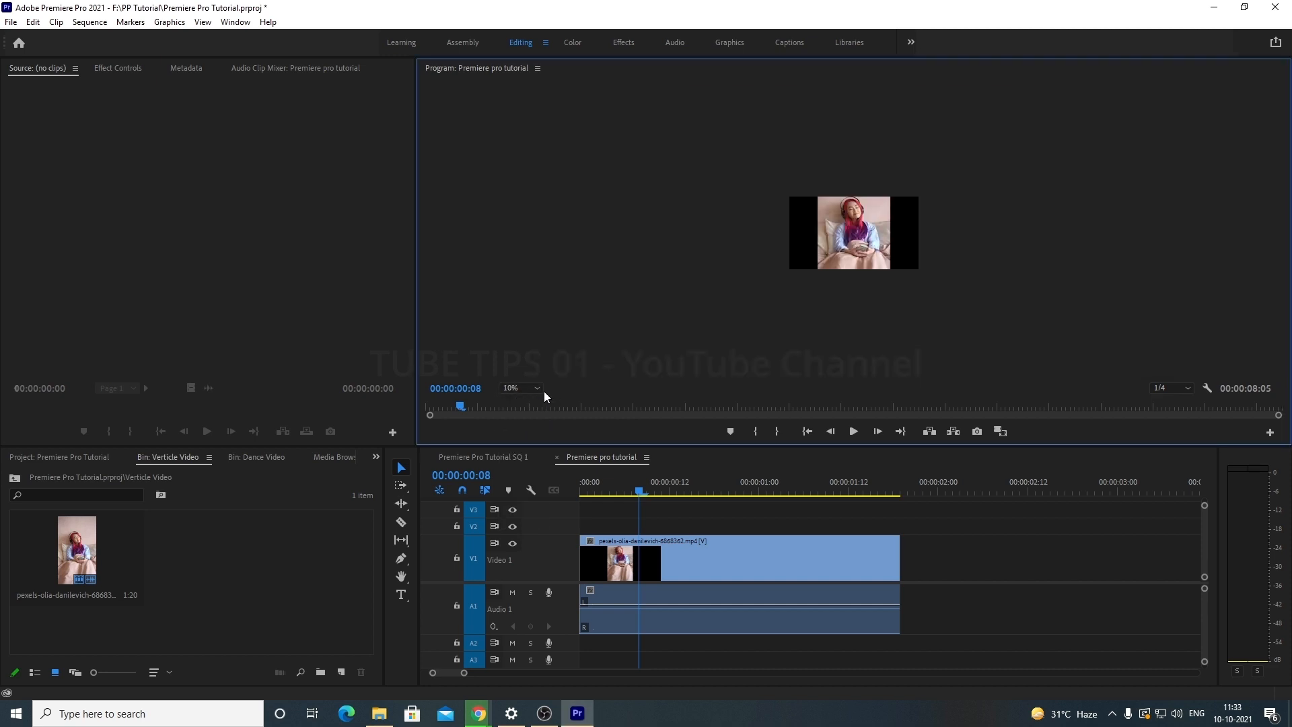
Step: Magnify the program preview to 200%, inspect the woman's face, and return the magnification to Fit
{"action": "left_click", "coordinate": [537, 389]}
{"action": "left_click", "coordinate": [527, 508]}
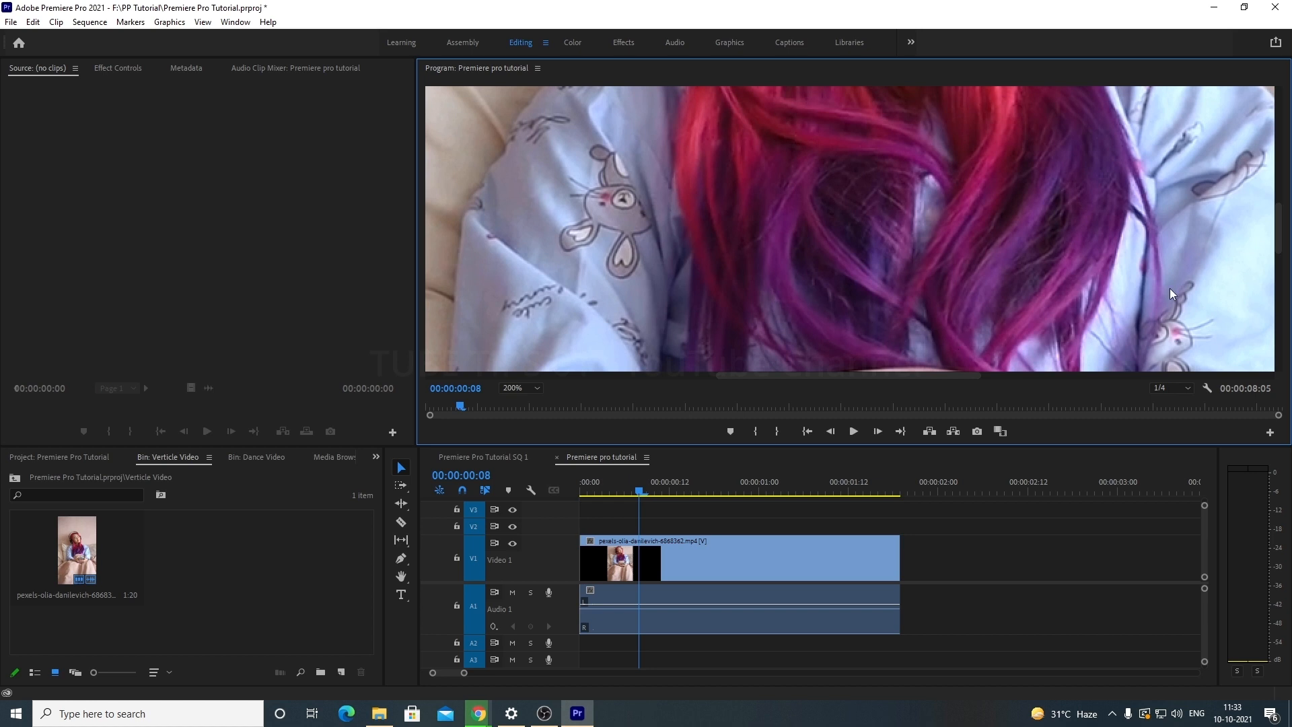
{"action": "left_click_drag", "start_coordinate": [1279, 241], "coordinate": [1278, 158]}
{"action": "mouse_move", "coordinate": [811, 376]}
{"action": "left_mouse_down"}
{"action": "mouse_move", "coordinate": [712, 374]}
{"action": "mouse_move", "coordinate": [852, 379]}
{"action": "mouse_move", "coordinate": [798, 388]}
{"action": "left_mouse_up"}
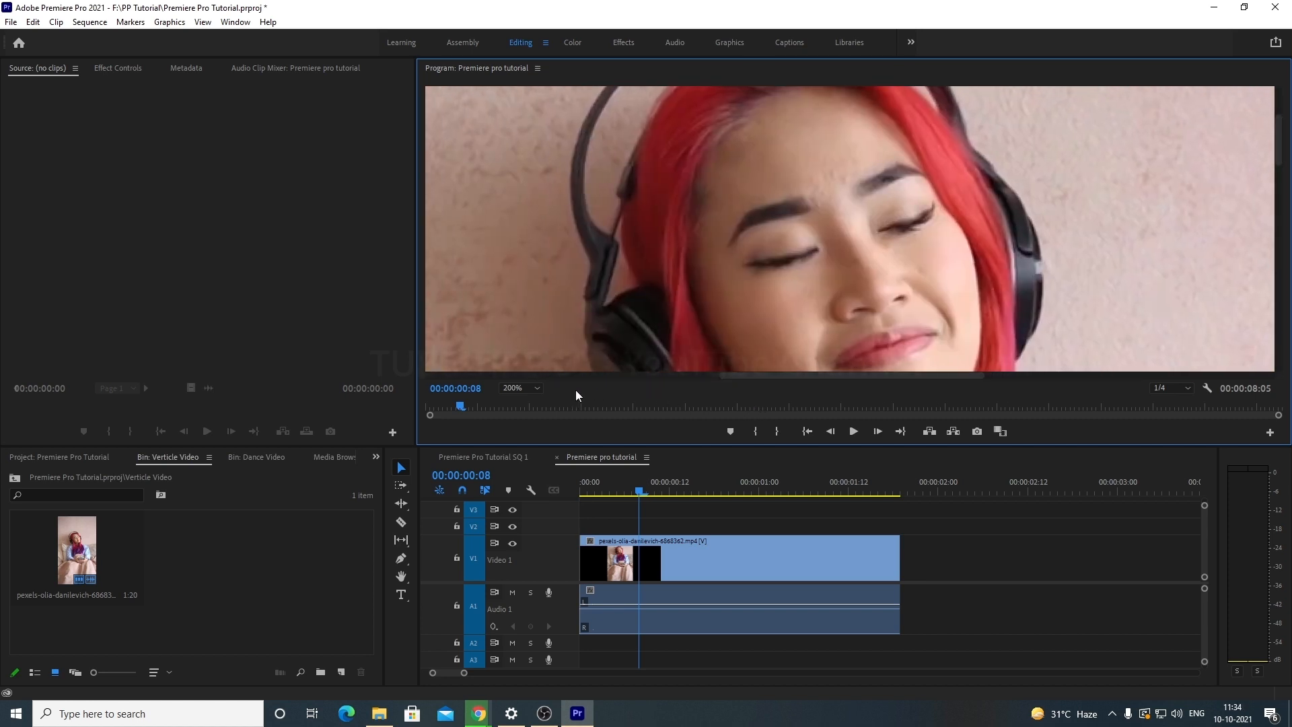
{"action": "left_click", "coordinate": [537, 396]}
{"action": "left_click", "coordinate": [529, 403]}
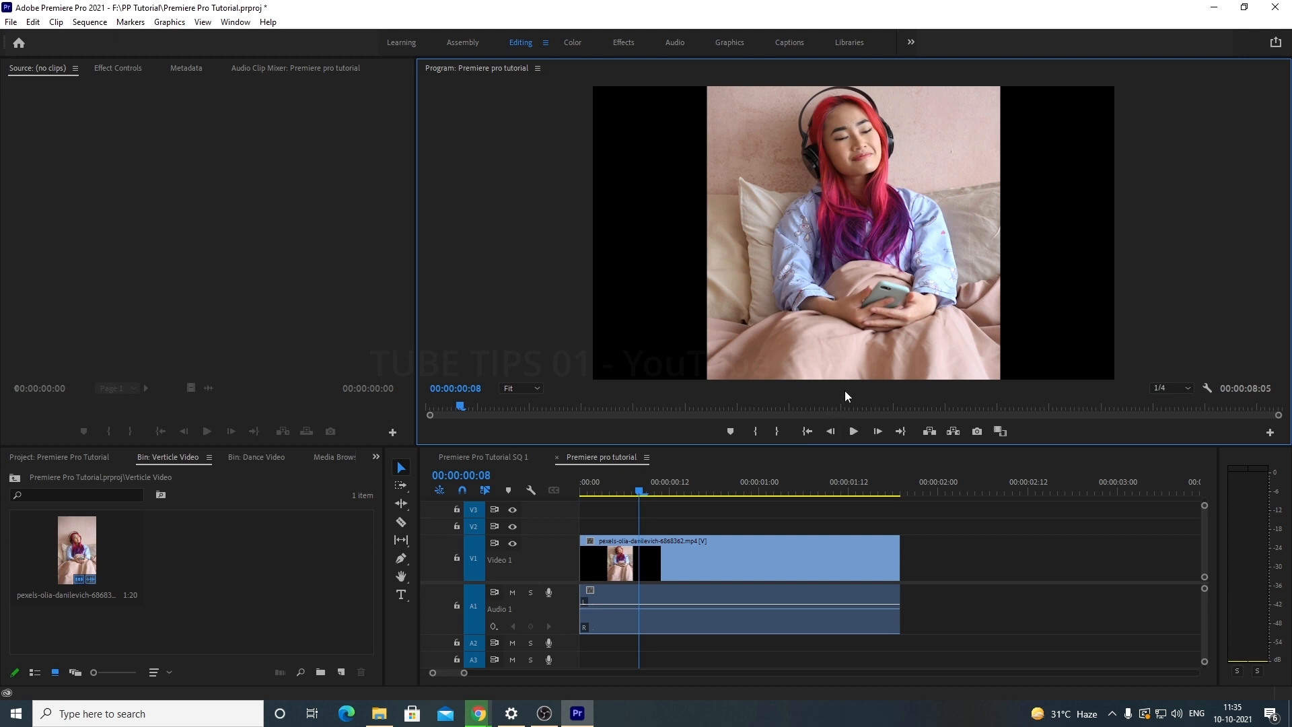
Step: Check the playback resolution options available for the program preview, leaving 1/4 selected
{"action": "left_click", "coordinate": [1184, 394]}
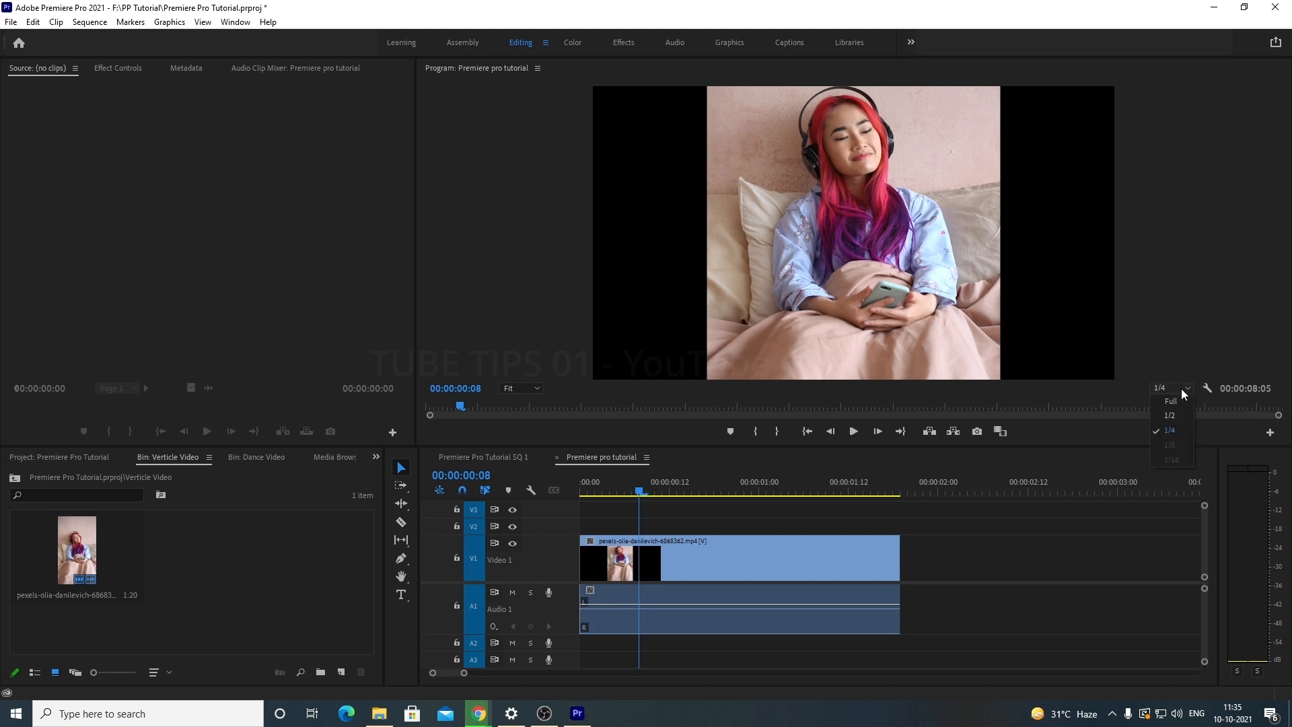
{"action": "left_click", "coordinate": [887, 519]}
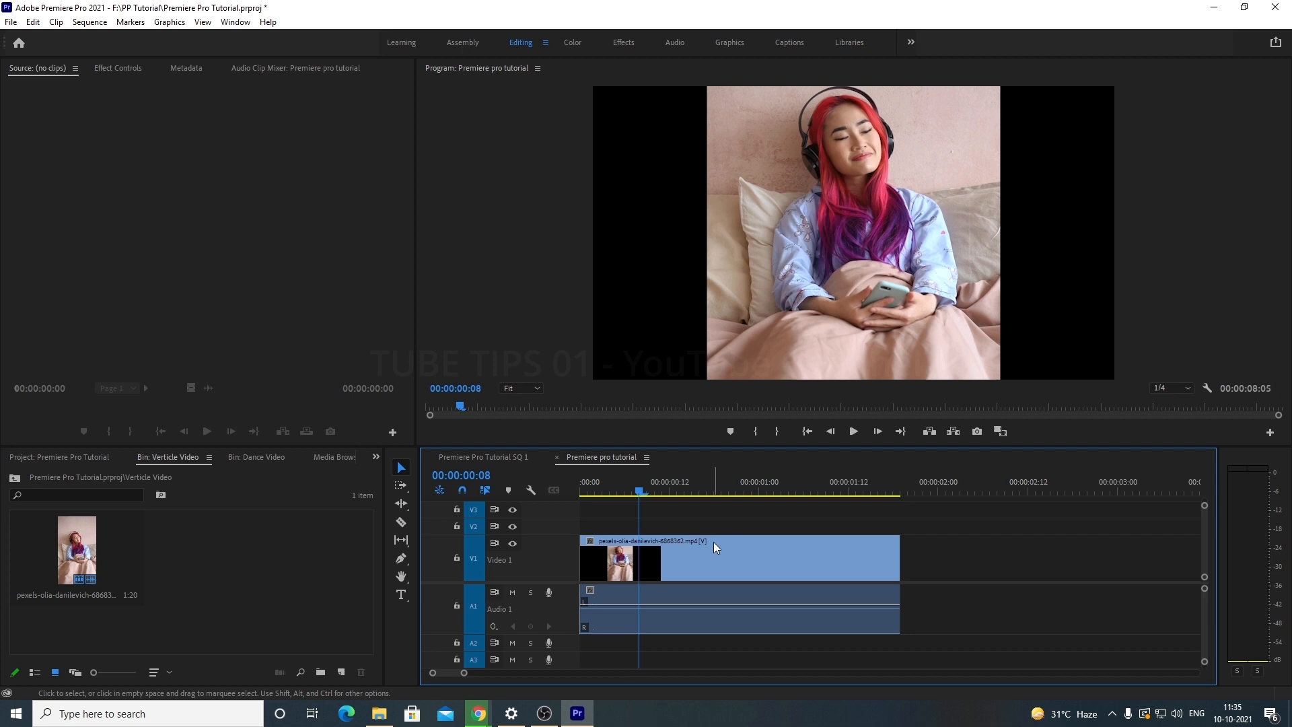
Step: Preview the first clip at 1/4 playback resolution, switch the program preview to Full, and return it to 1/4
{"action": "left_click", "coordinate": [853, 432]}
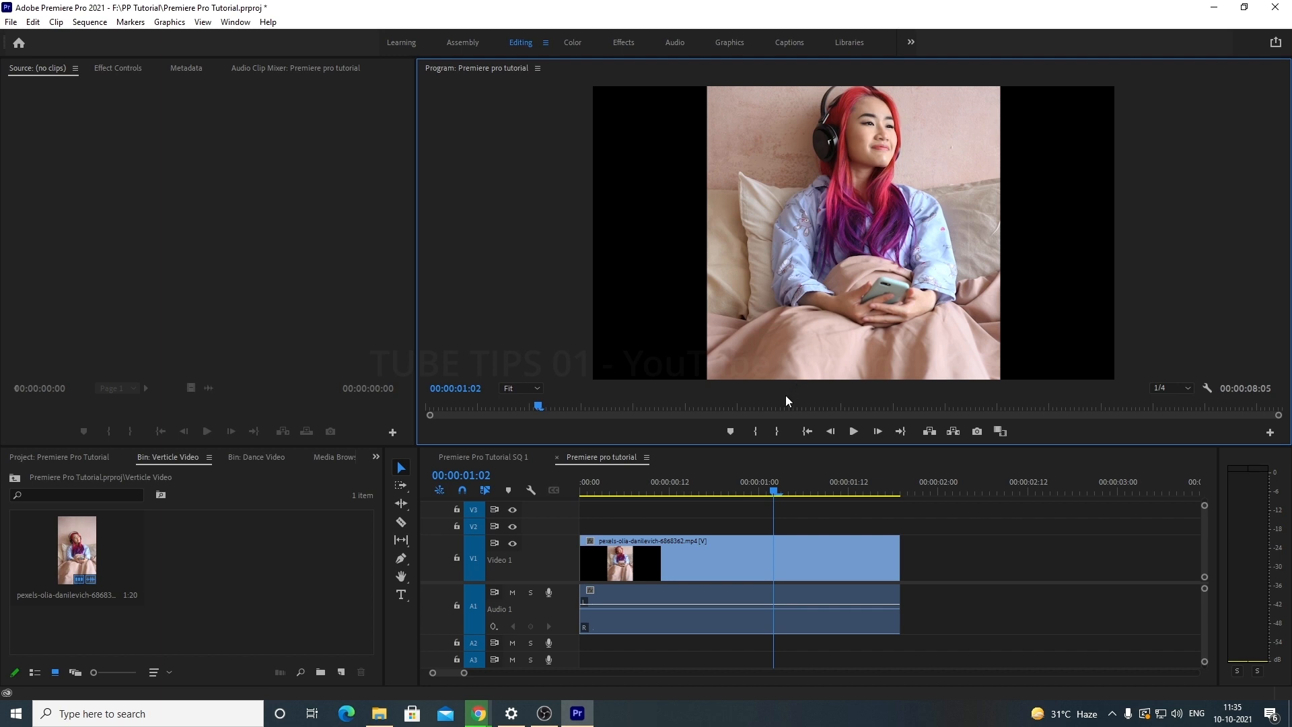
{"action": "left_click", "coordinate": [596, 492]}
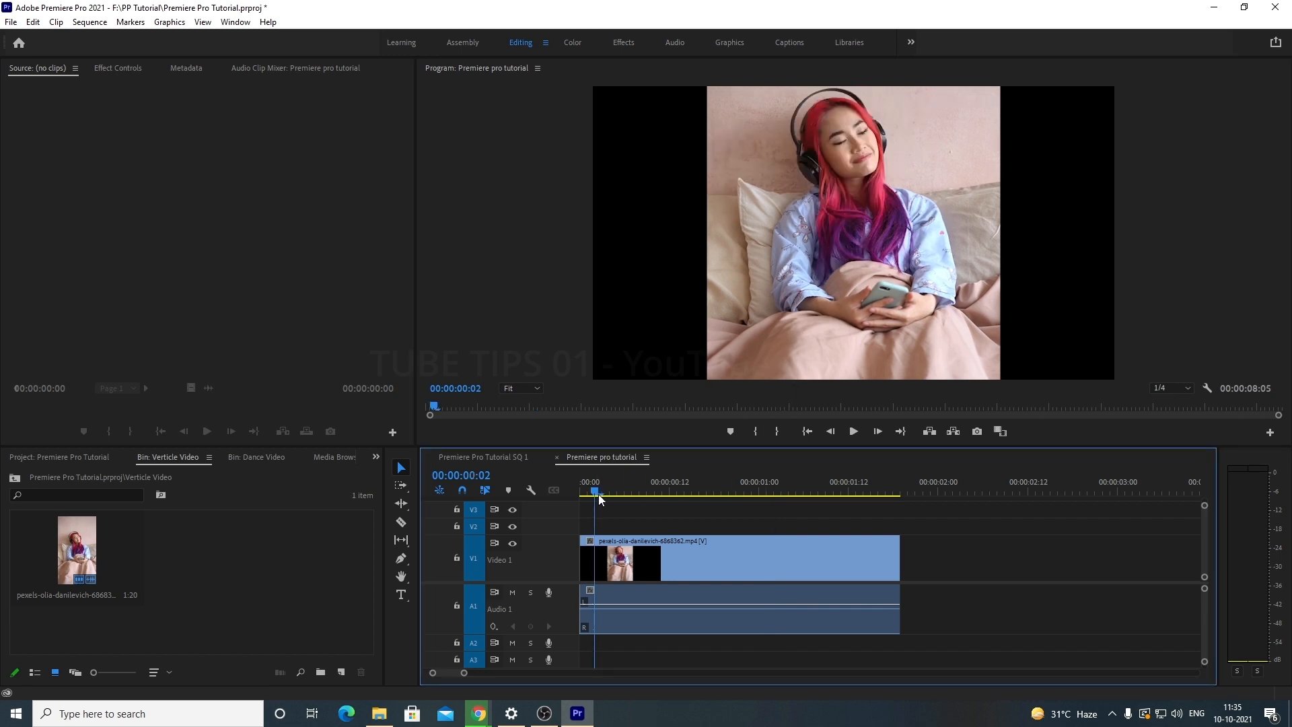
{"action": "left_click", "coordinate": [1182, 393]}
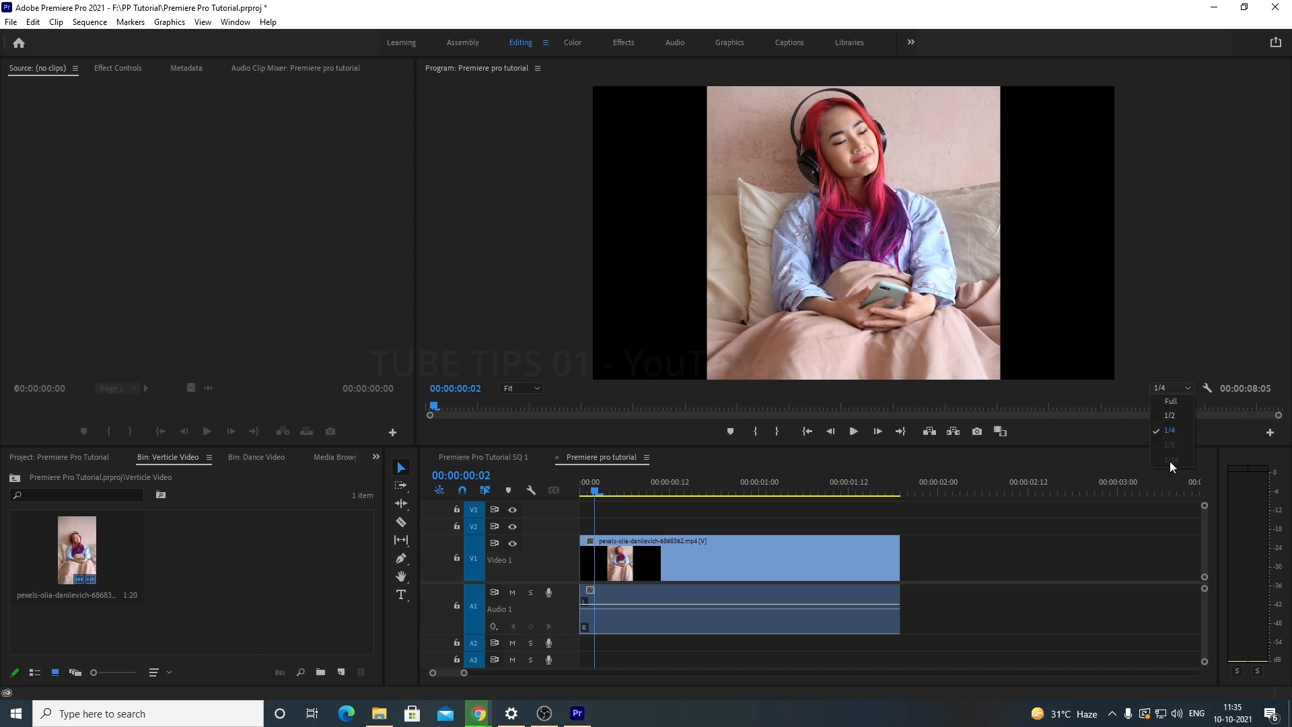
{"action": "left_click", "coordinate": [1185, 401]}
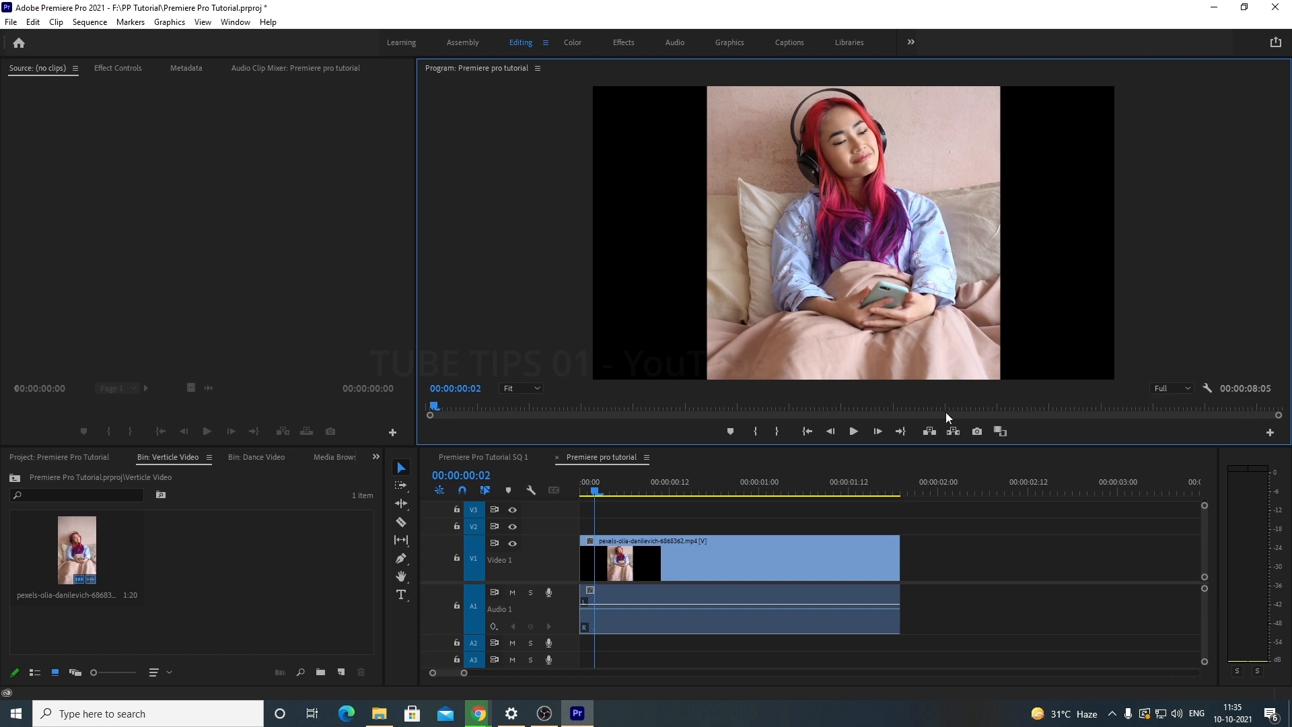
{"action": "left_click", "coordinate": [1178, 389]}
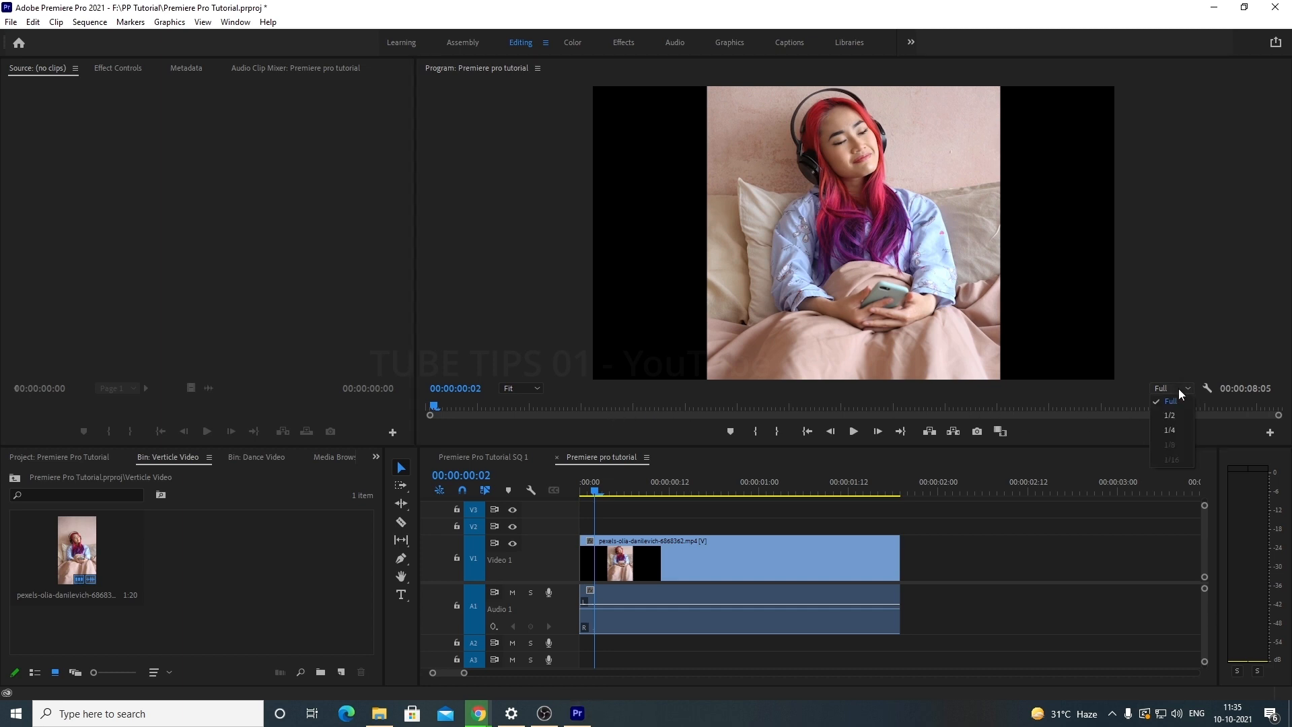
{"action": "left_click", "coordinate": [1164, 436]}
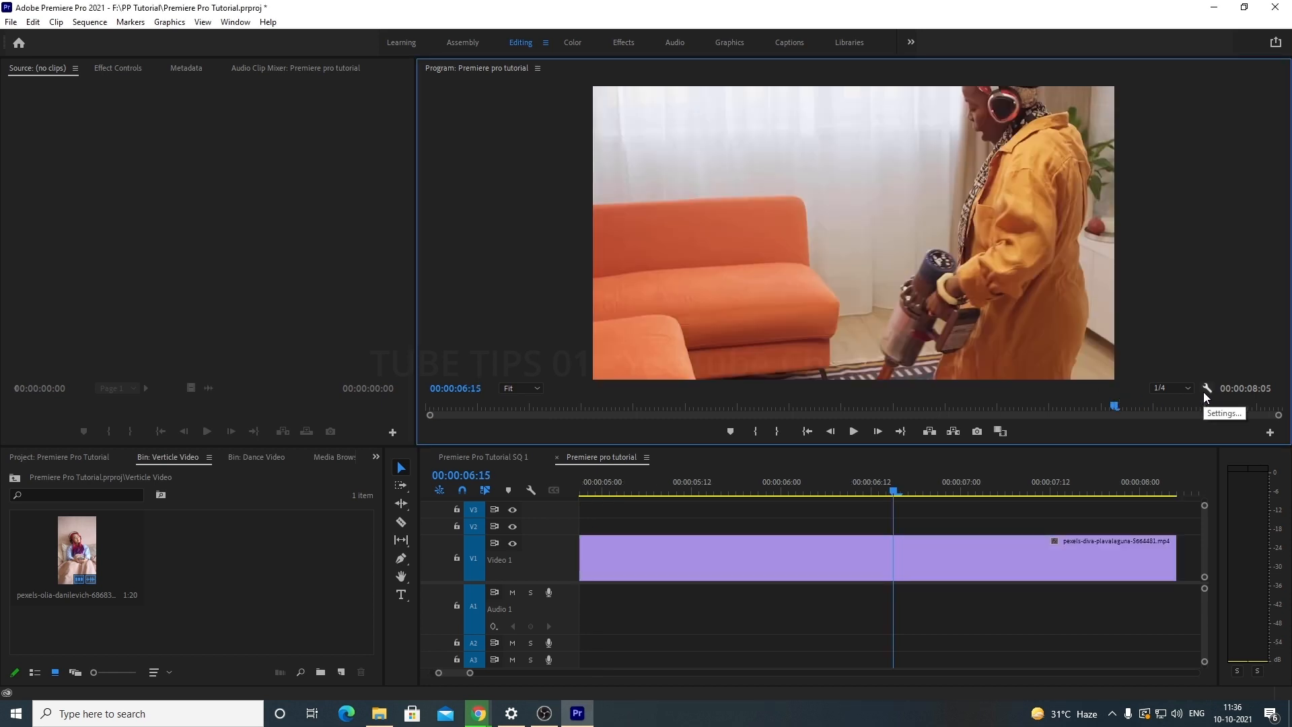
Step: Show rulers in the program monitor, and turn its safe margins on and back off
{"action": "left_click", "coordinate": [1206, 389]}
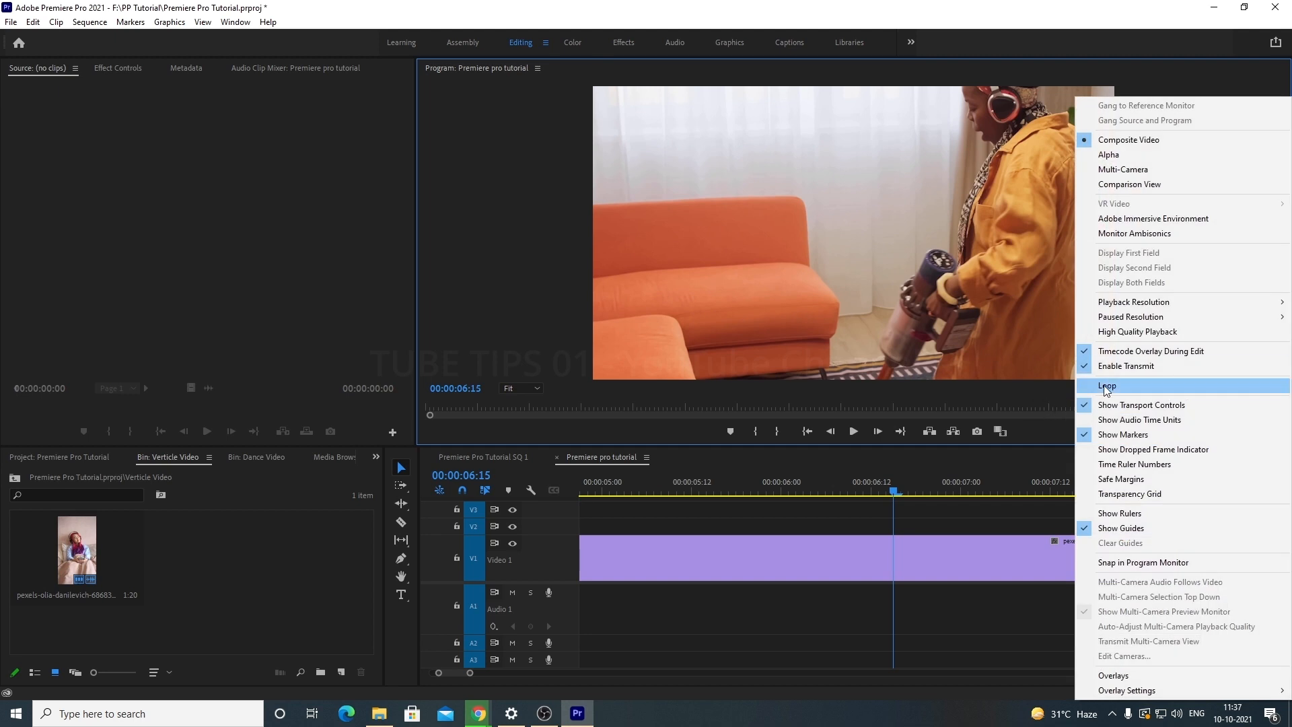
{"action": "left_click", "coordinate": [1125, 513]}
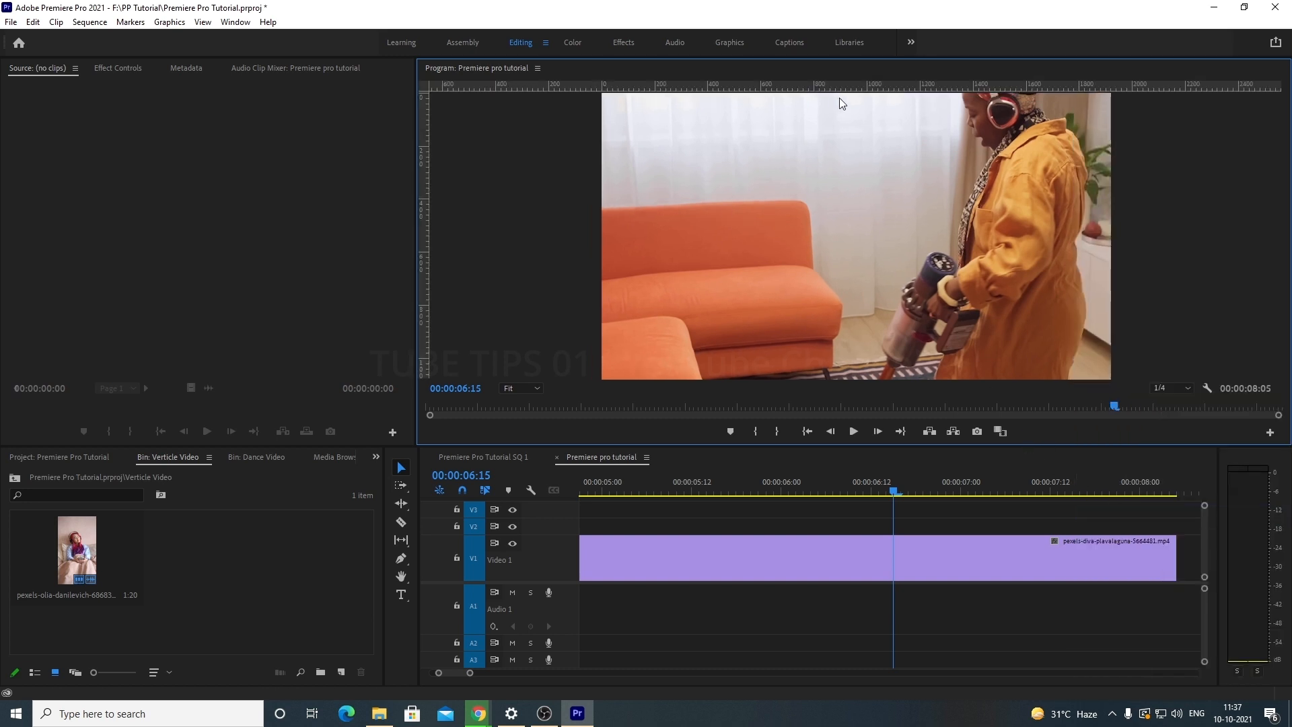
{"action": "left_click", "coordinate": [1206, 387]}
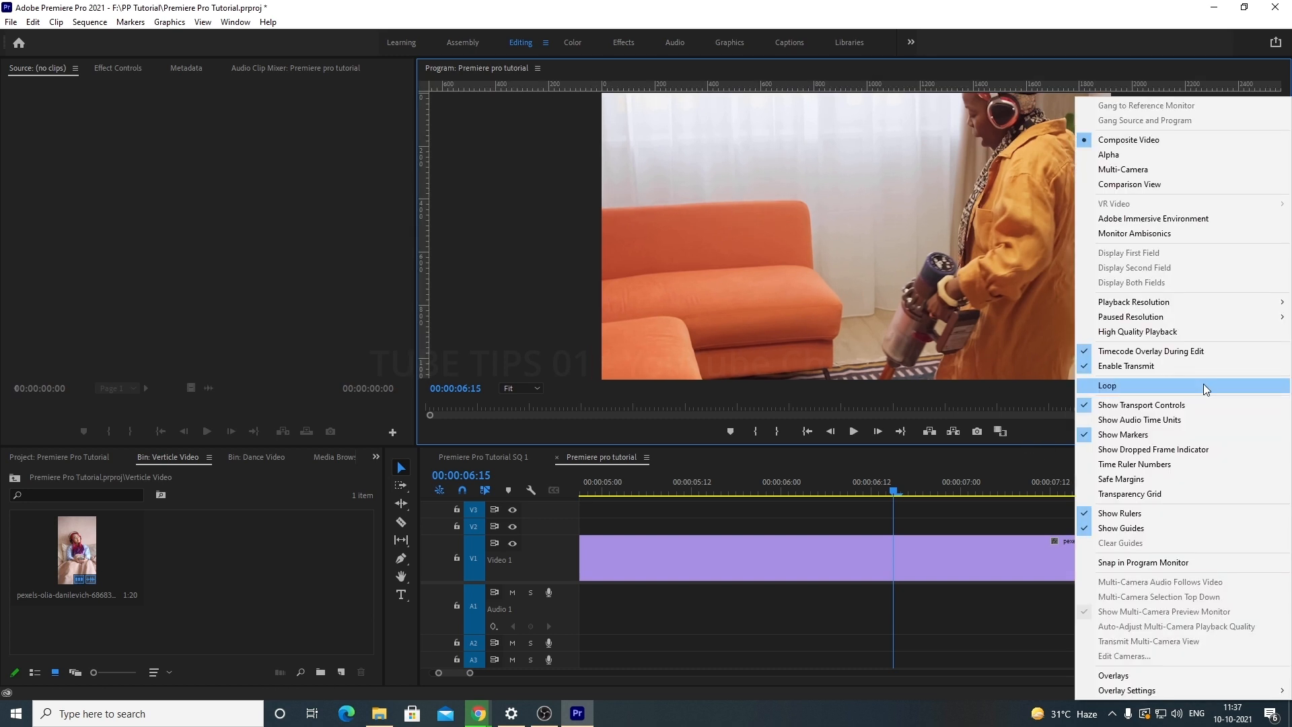
{"action": "left_click", "coordinate": [1131, 479]}
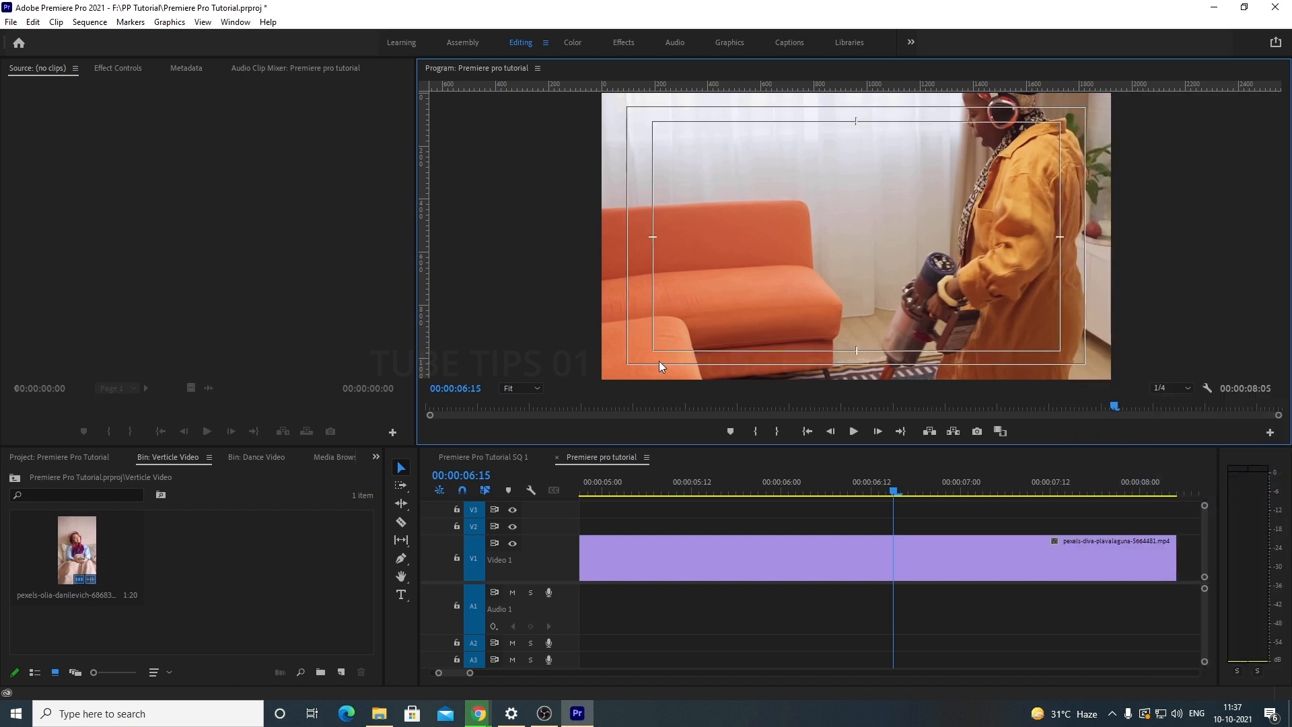
{"action": "left_click", "coordinate": [1209, 387]}
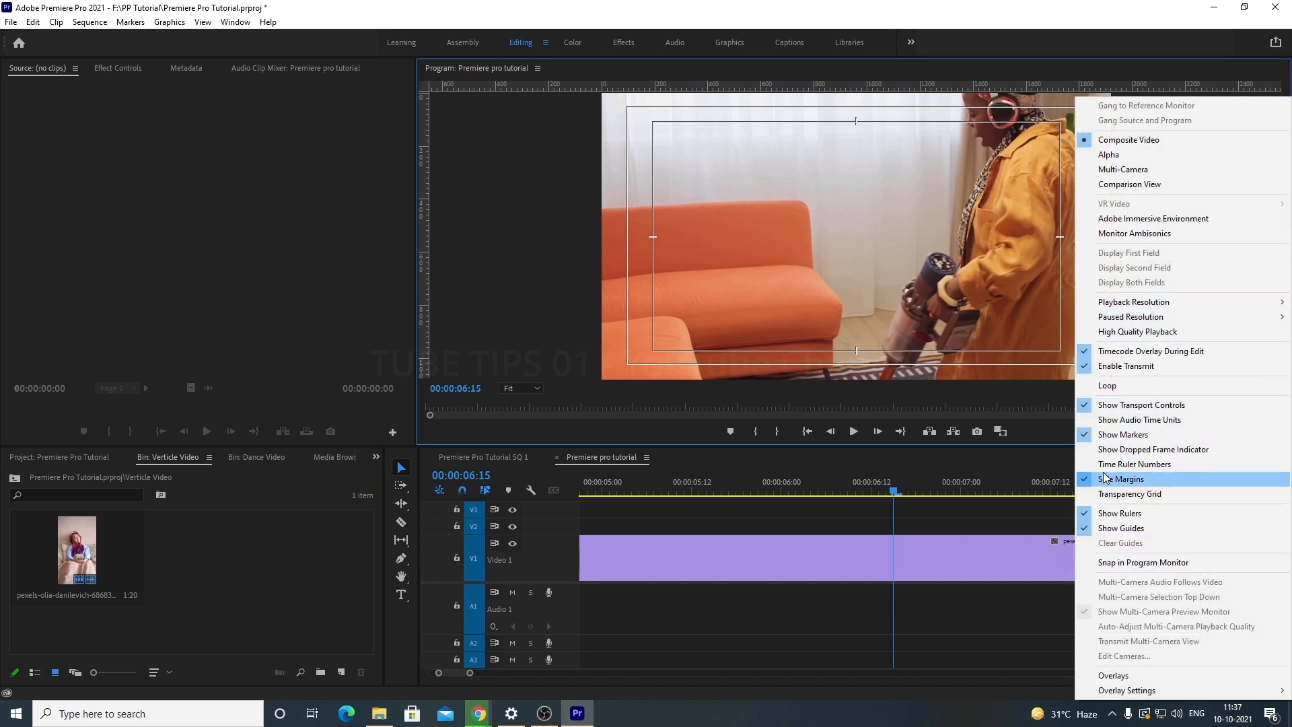
{"action": "left_click", "coordinate": [1077, 476]}
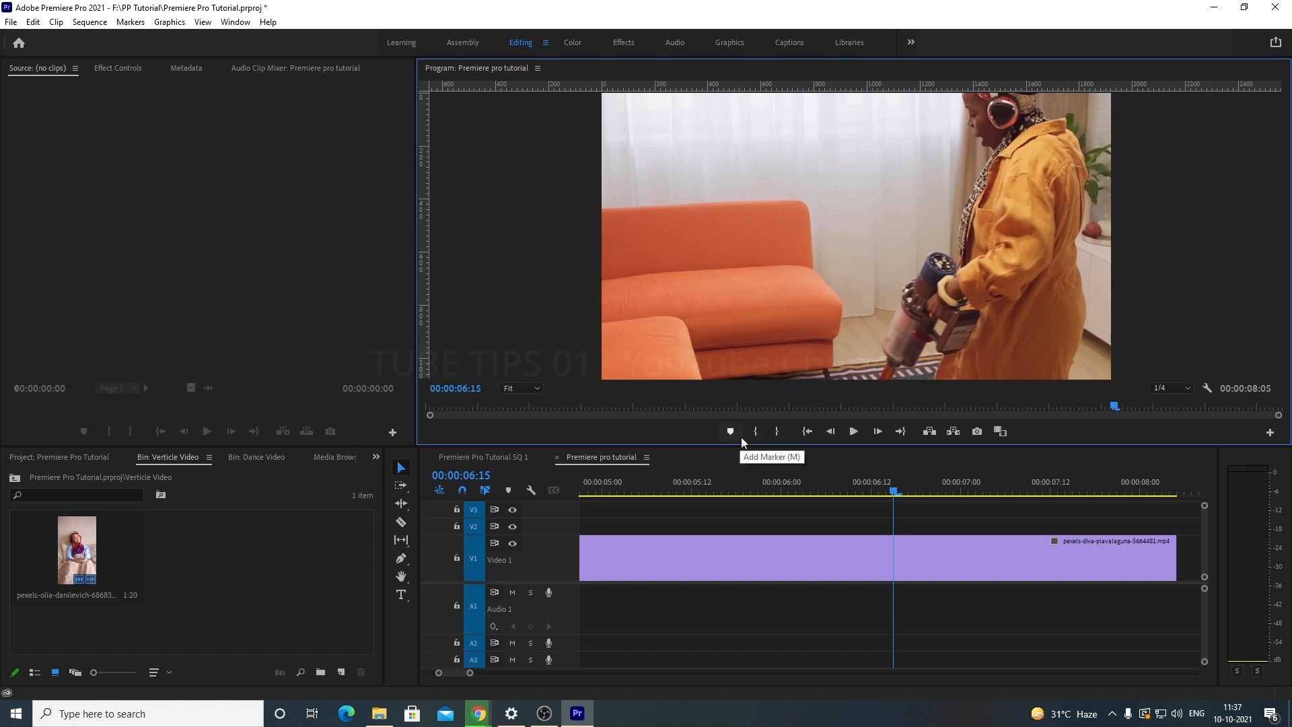
Step: Play the sequence up to 00:00:07:04 and check the image formats offered for exporting that frame, without exporting it
{"action": "left_click", "coordinate": [855, 431]}
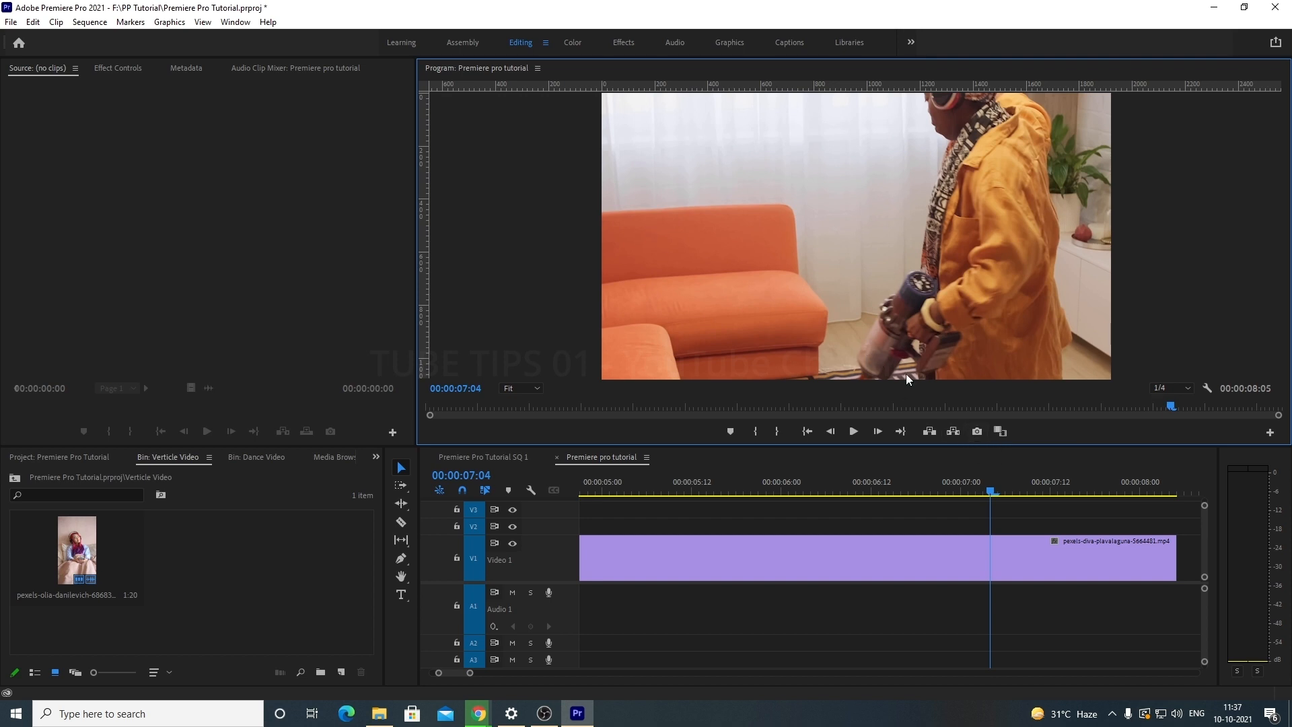
{"action": "left_click", "coordinate": [975, 435]}
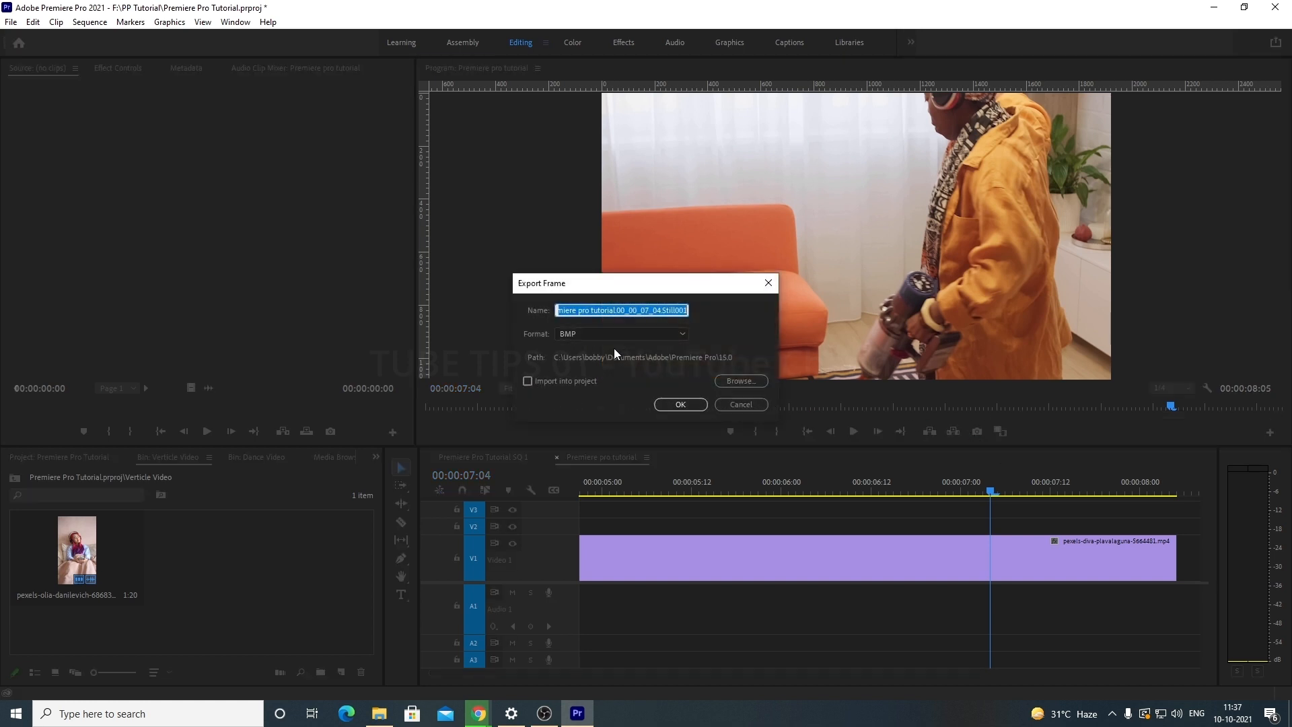
{"action": "left_click", "coordinate": [667, 337]}
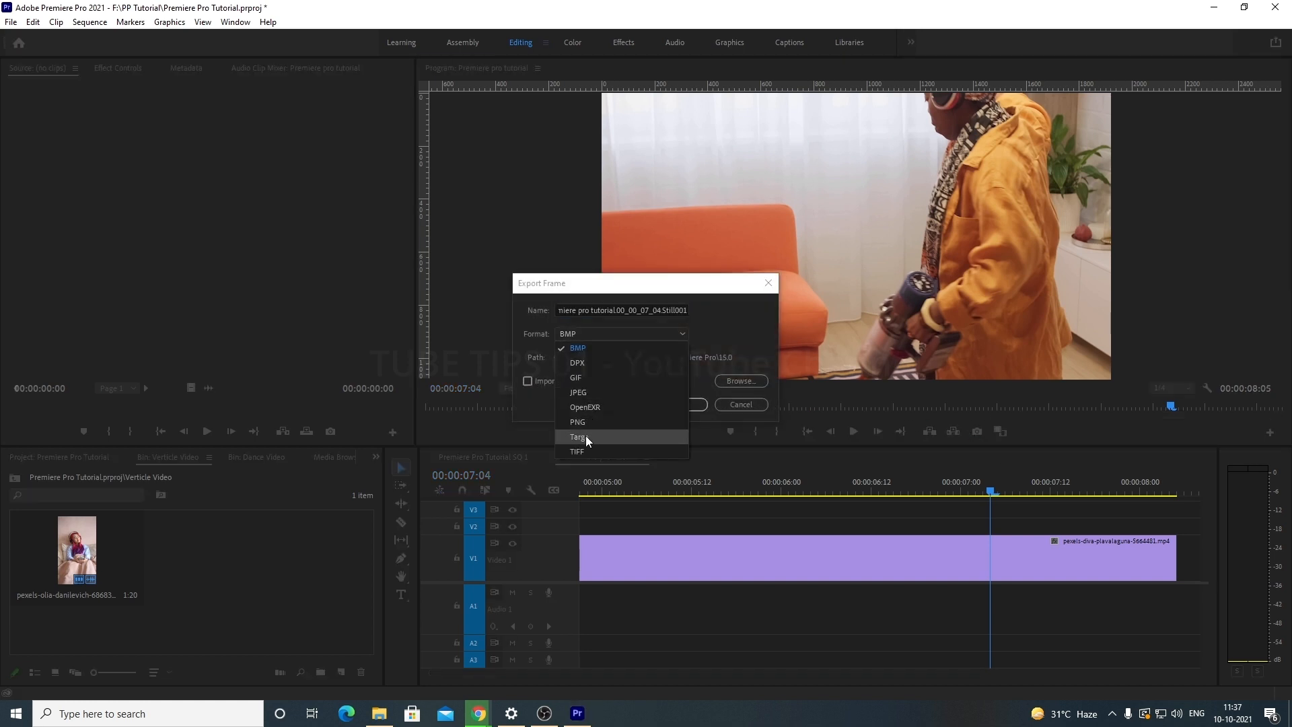
{"action": "left_click", "coordinate": [754, 329]}
{"action": "left_click", "coordinate": [729, 407]}
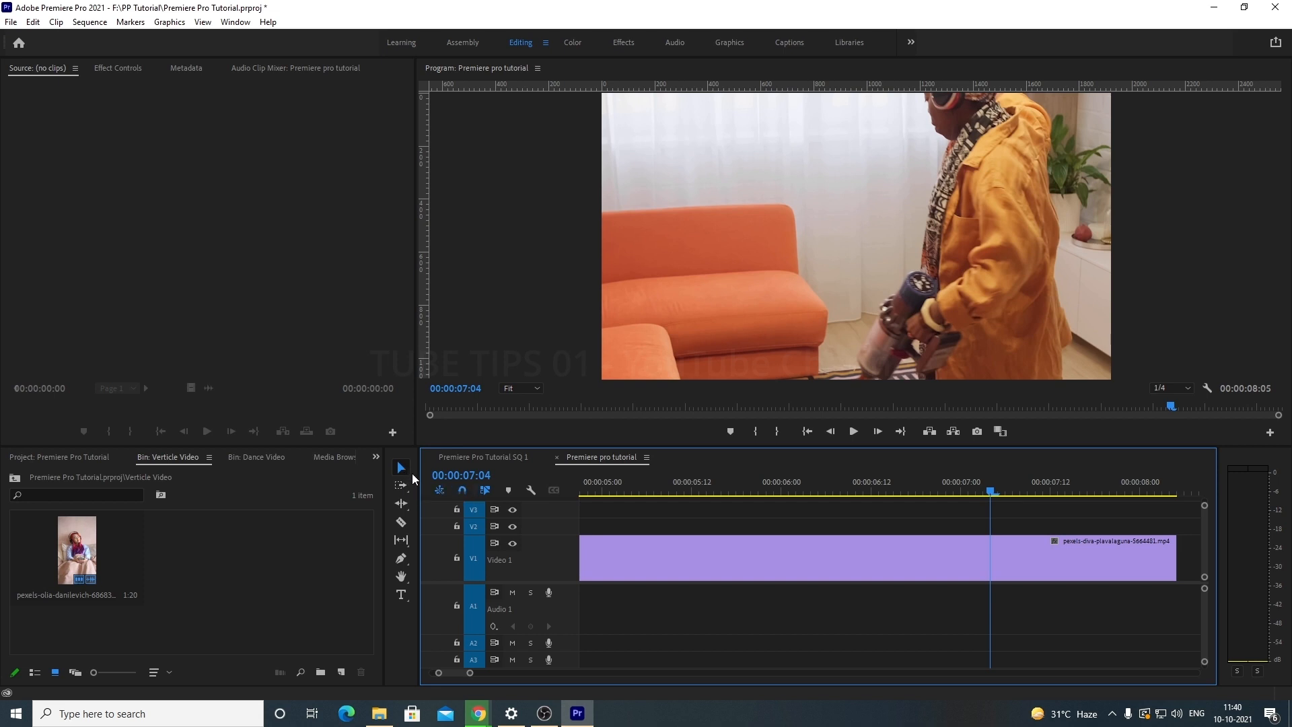
{"action": "left_click", "coordinate": [11, 22]}
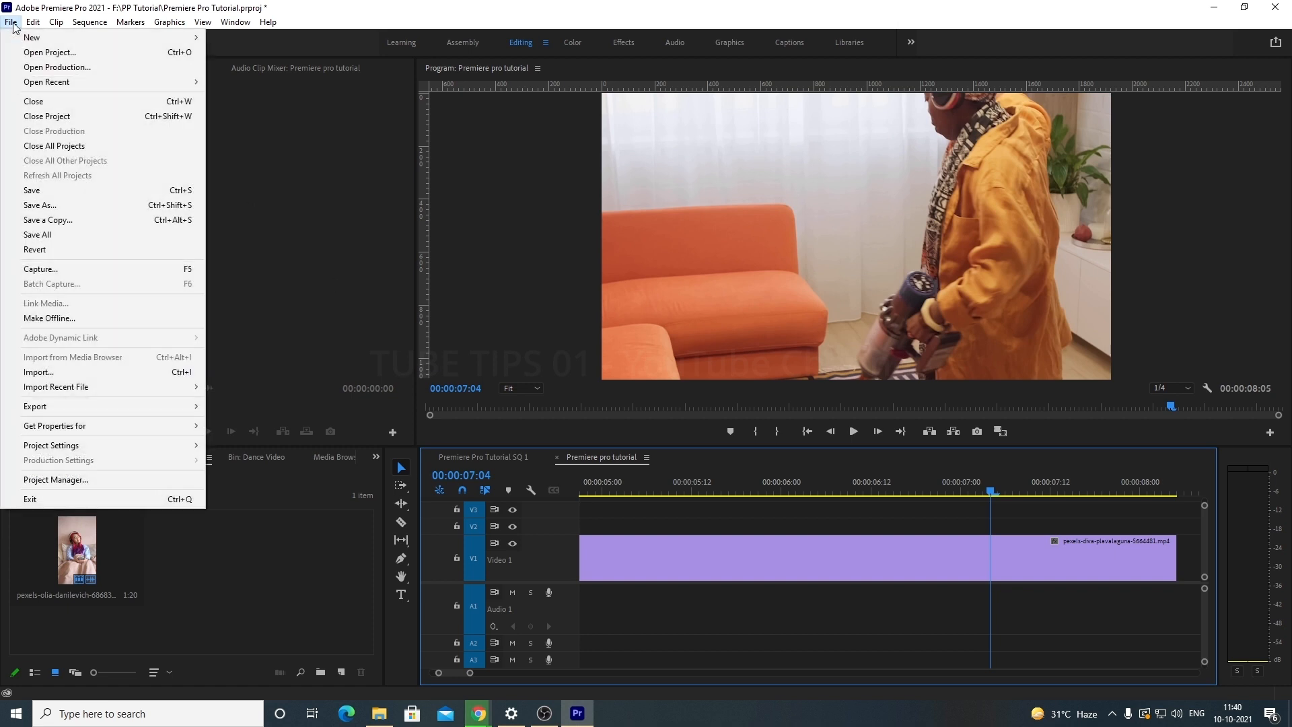
{"action": "mouse_move", "coordinate": [33, 22]}
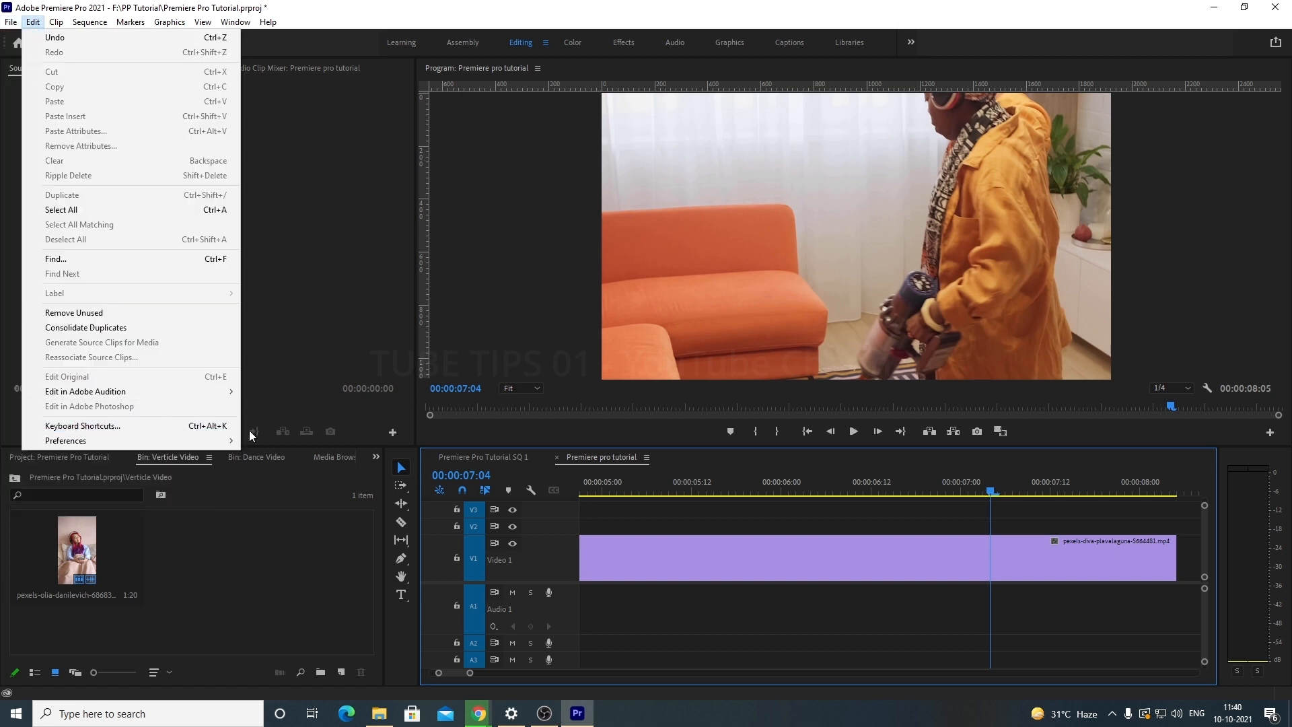
{"action": "left_click", "coordinate": [664, 535]}
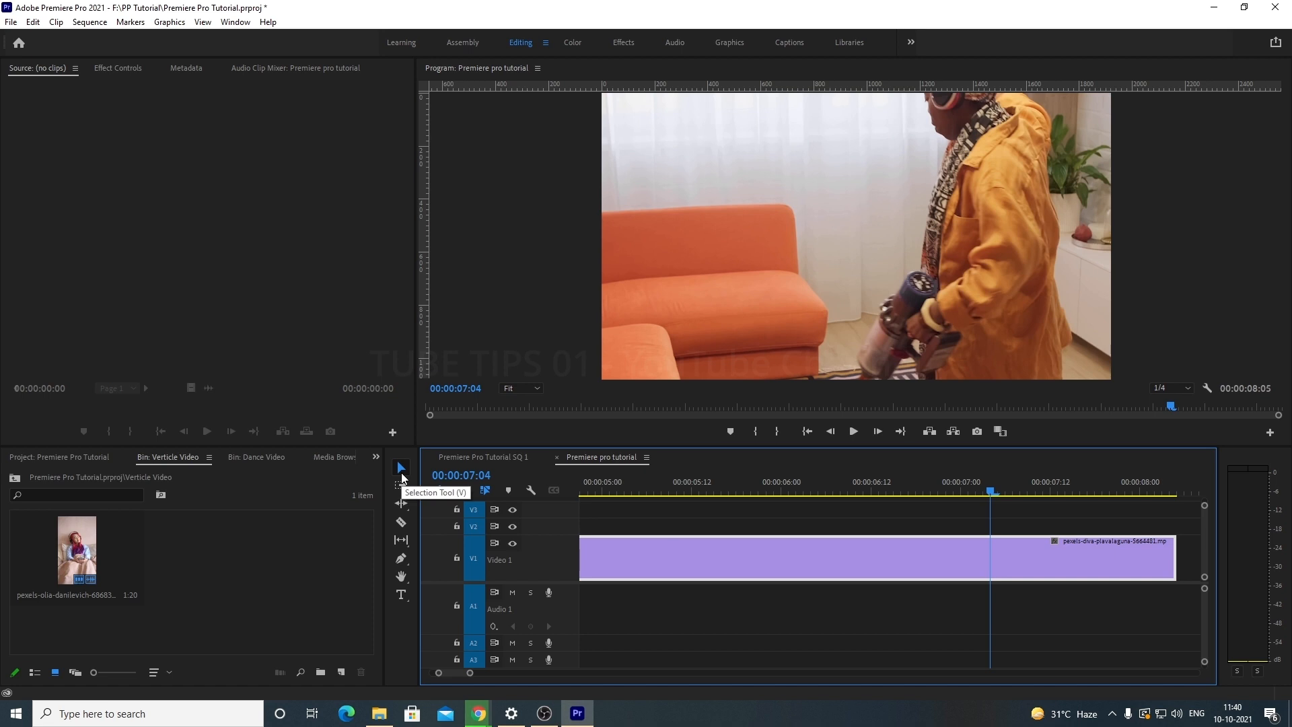
Step: Open the Premiere Pro Tutorial SQ 1 sequence and use the Selection tool to select the first V2 clip, ending with the second V1 clip
{"action": "left_click", "coordinate": [401, 471]}
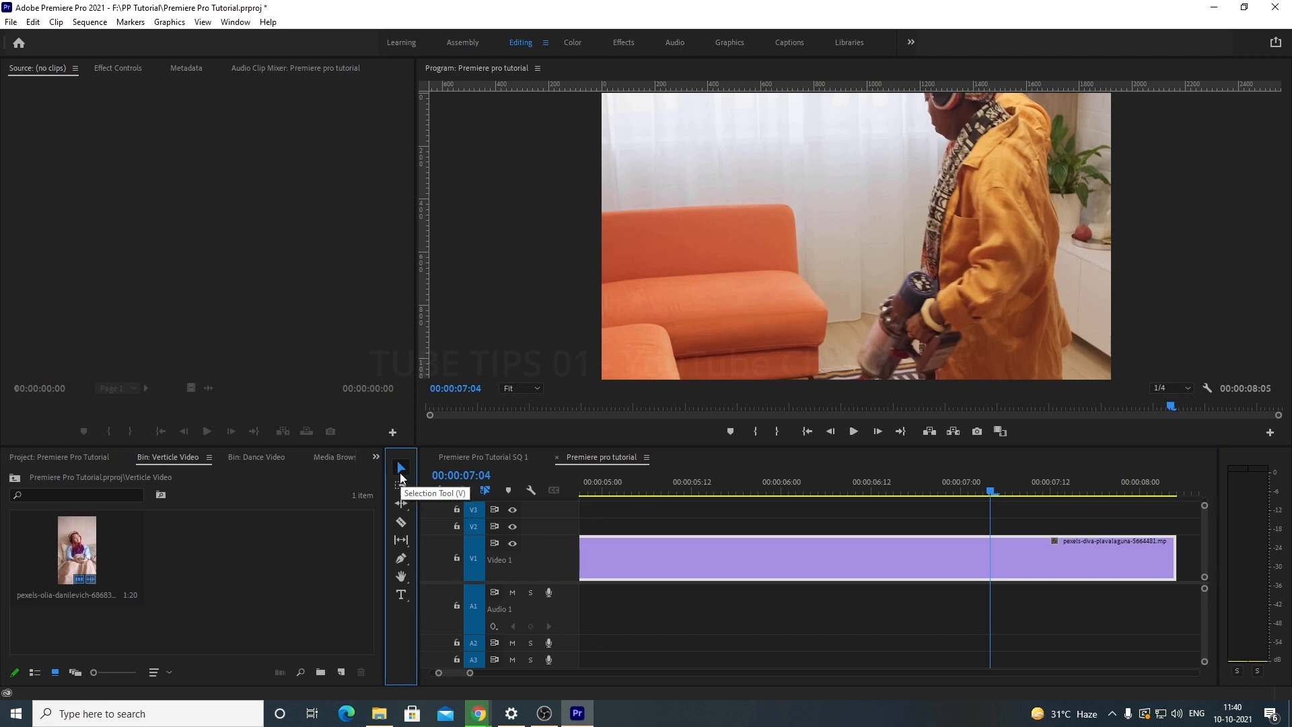
{"action": "left_click", "coordinate": [624, 519]}
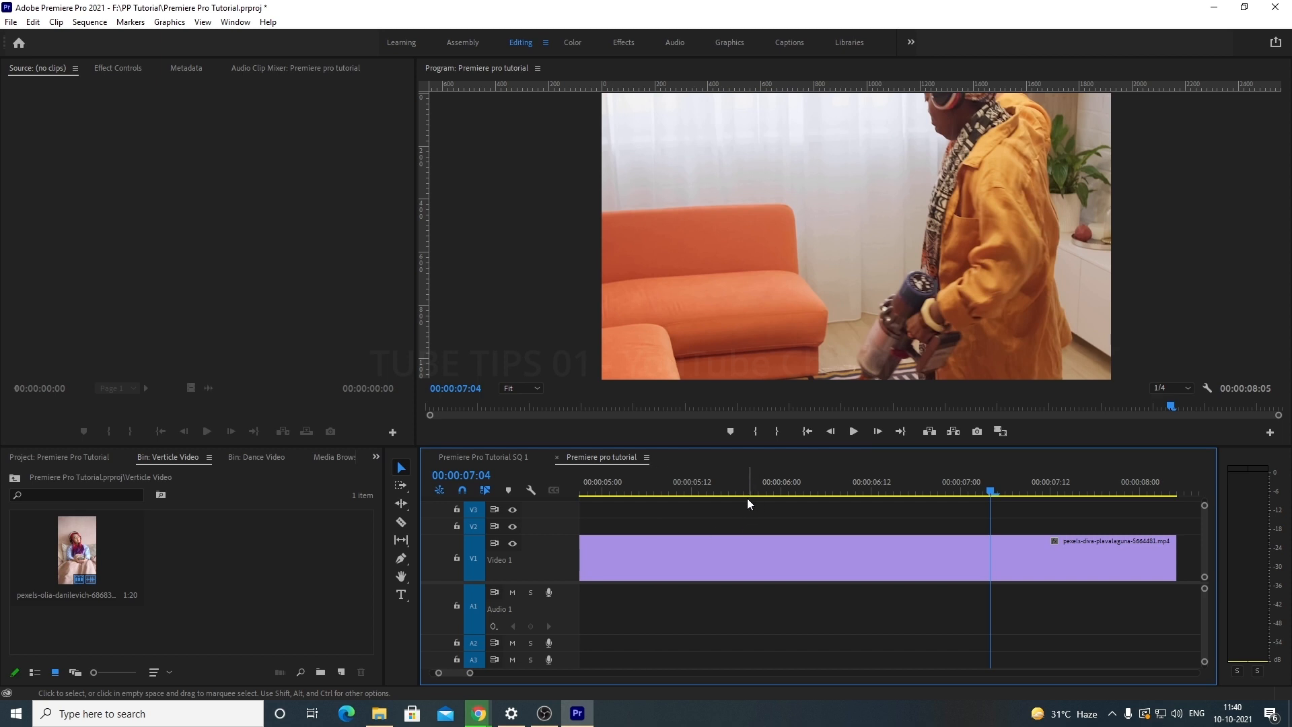
{"action": "left_click", "coordinate": [506, 457]}
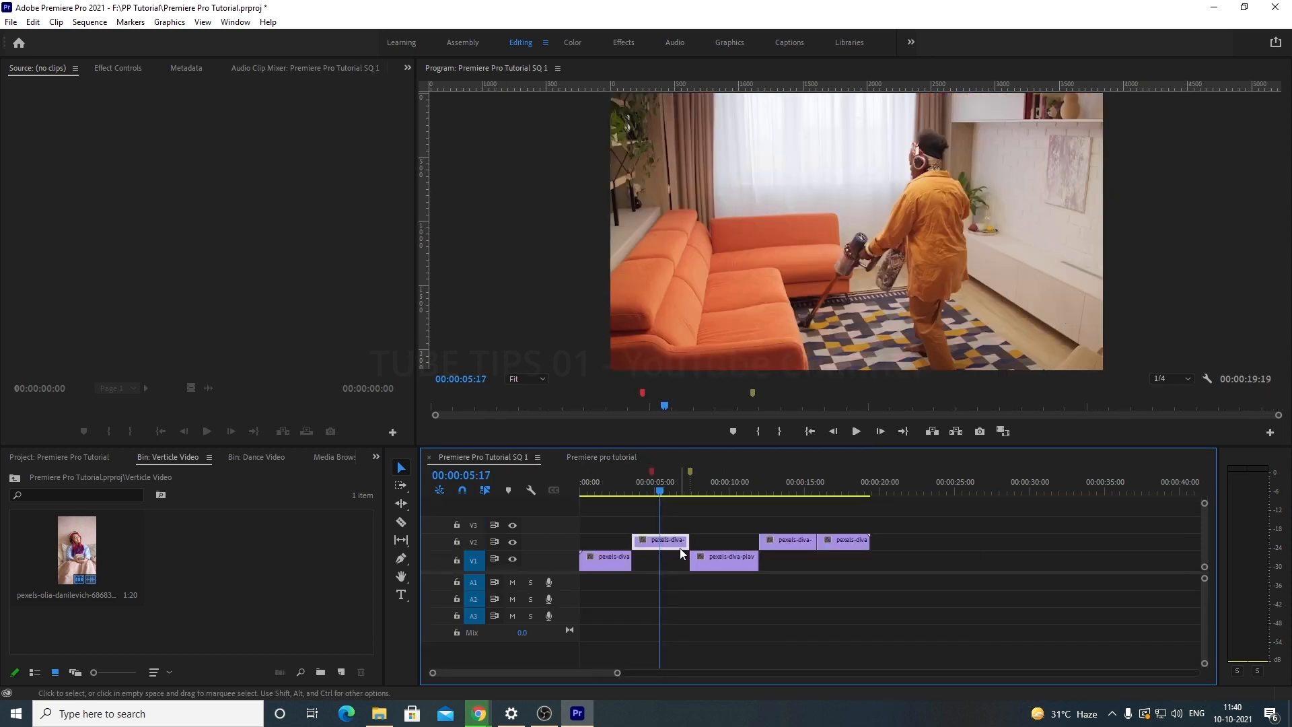
{"action": "left_click", "coordinate": [663, 541]}
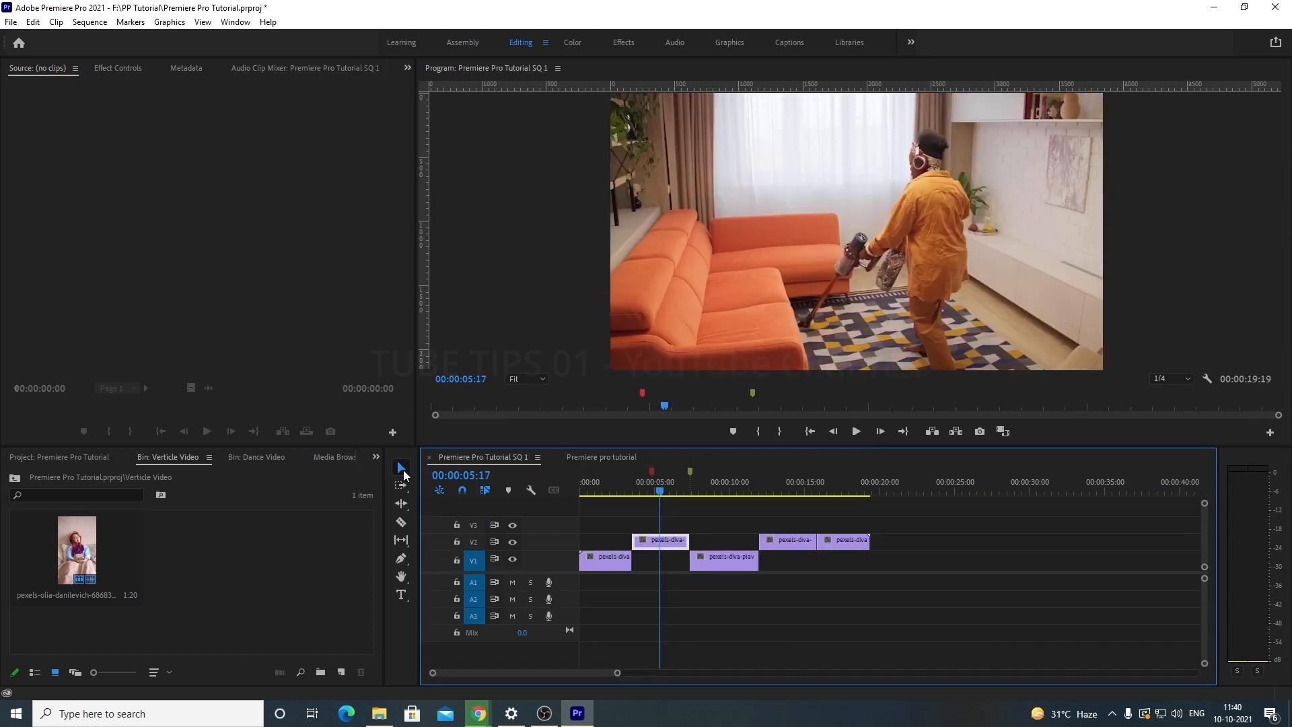
{"action": "left_click", "coordinate": [720, 566]}
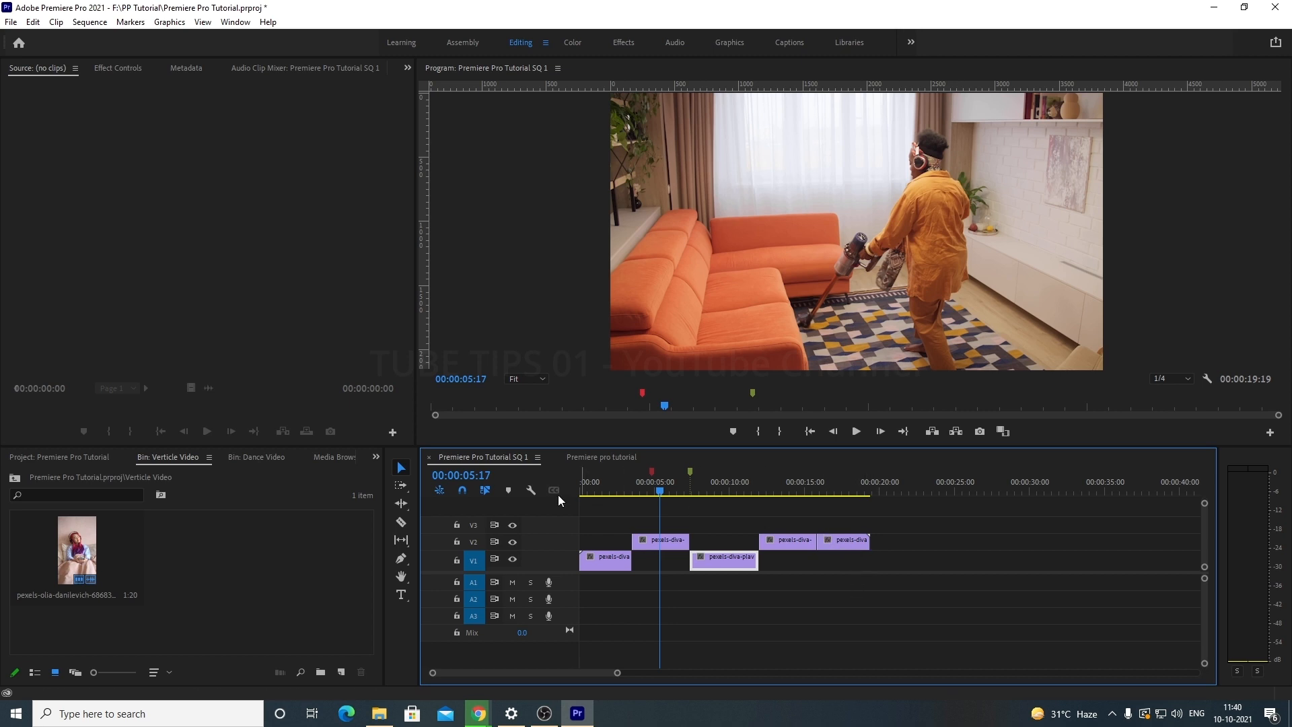
Step: Try to extend the end of the last V2 clip, and move the clip before it up to V3, lengthening both its ends
{"action": "left_click", "coordinate": [402, 467]}
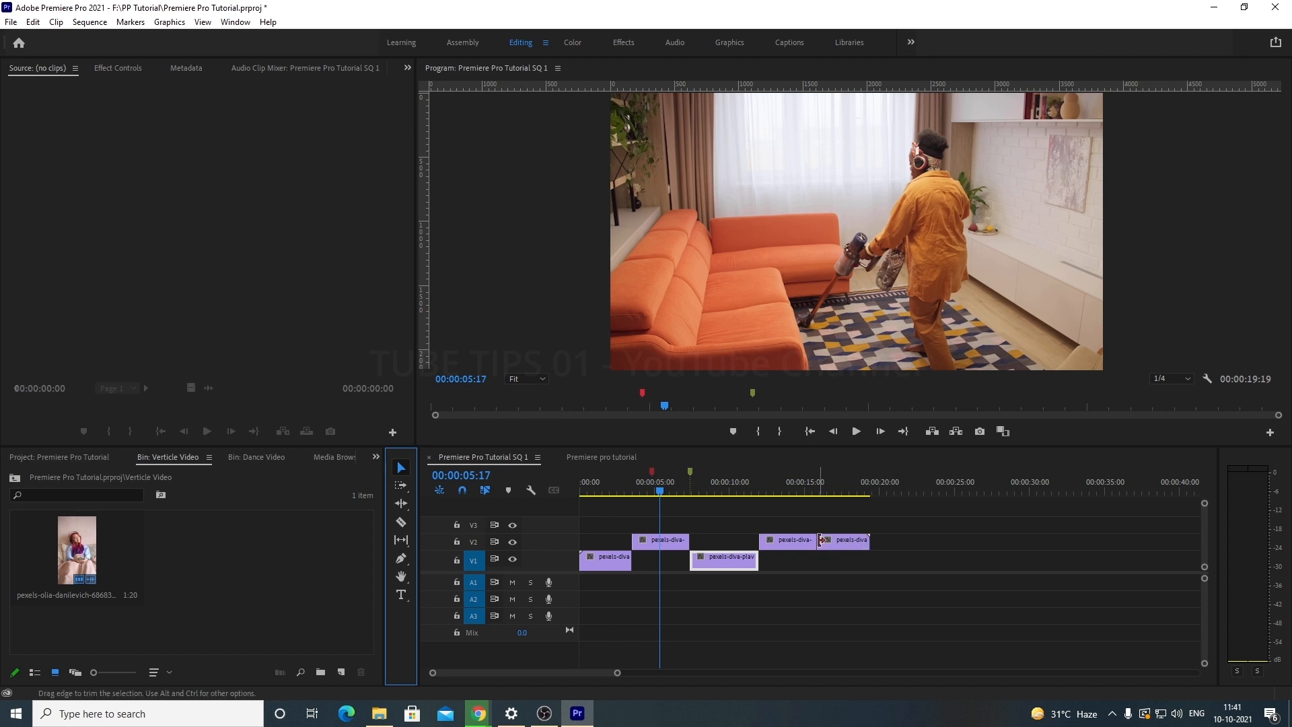
{"action": "left_click_drag", "start_coordinate": [868, 542], "coordinate": [875, 543]}
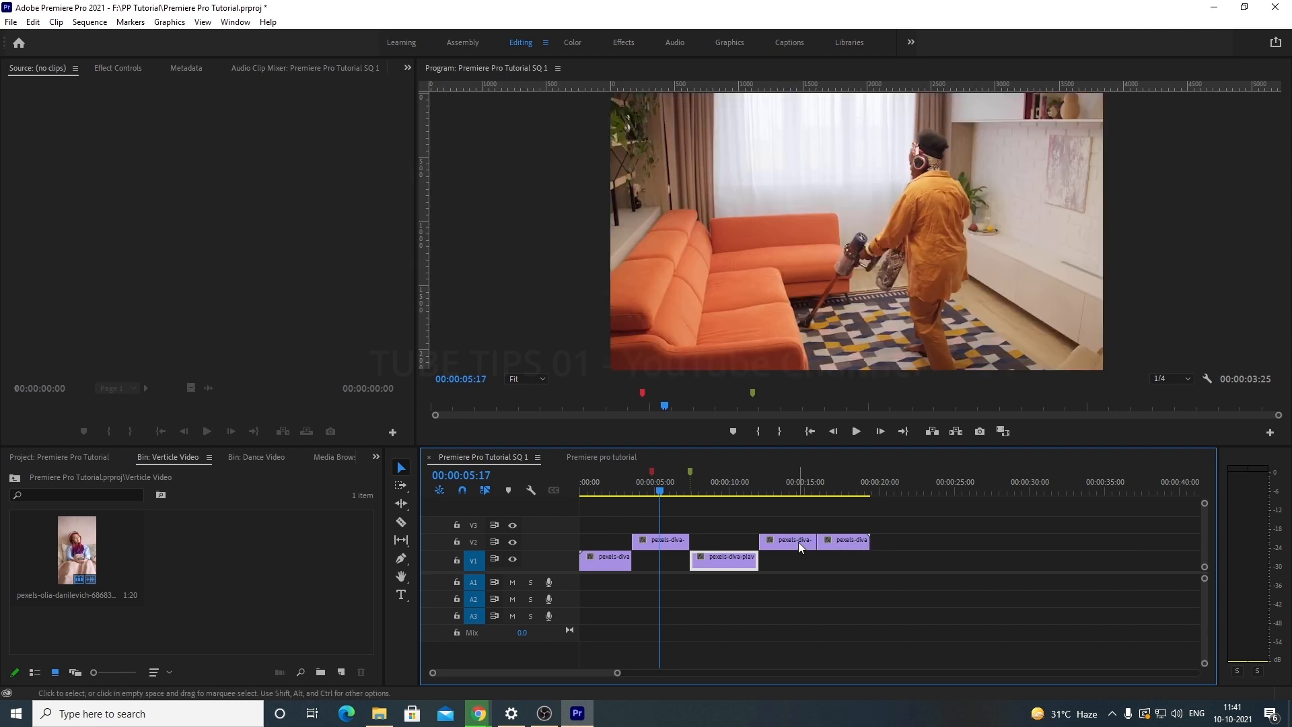
{"action": "mouse_move", "coordinate": [798, 540]}
{"action": "left_mouse_down"}
{"action": "mouse_move", "coordinate": [811, 524]}
{"action": "mouse_move", "coordinate": [790, 524]}
{"action": "mouse_move", "coordinate": [889, 533]}
{"action": "mouse_move", "coordinate": [791, 524]}
{"action": "left_mouse_up"}
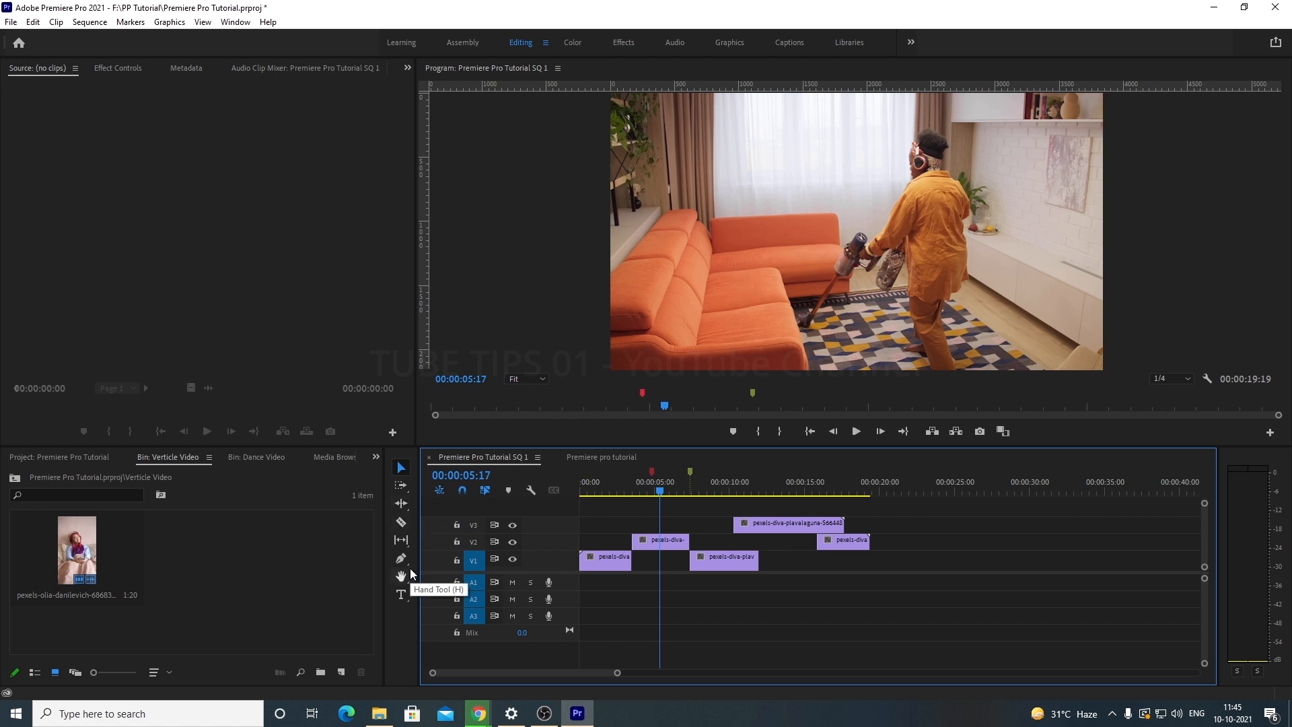
Step: Check the Track Select tool variants, and use the Selection tool to pick the first V2, second V1 and last V2 clips individually
{"action": "left_click", "coordinate": [406, 493]}
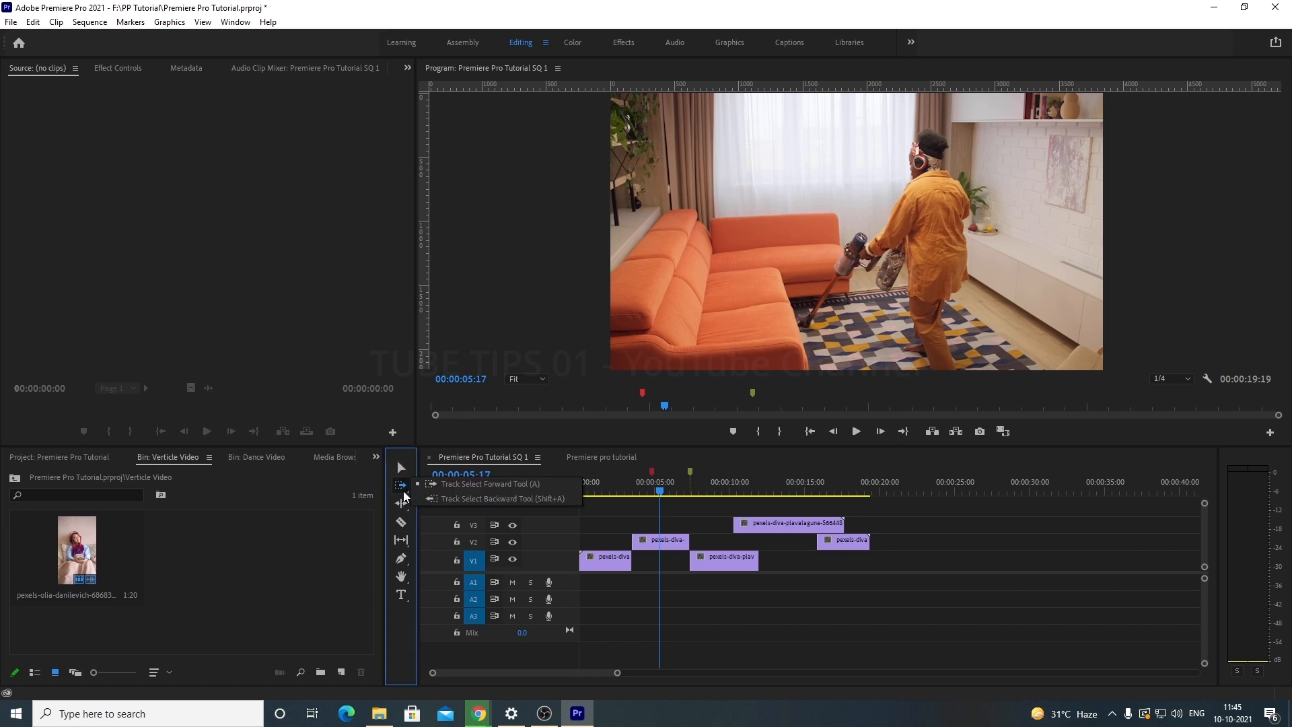
{"action": "left_click", "coordinate": [482, 489]}
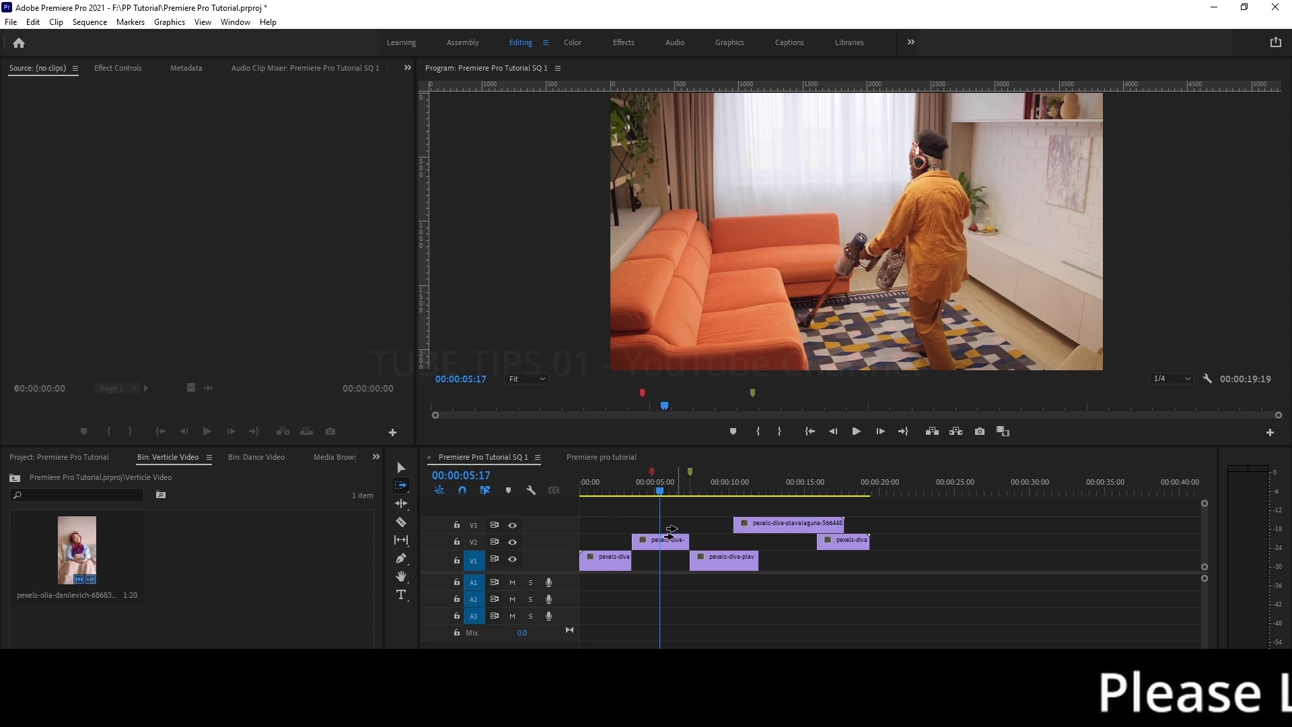
{"action": "left_click", "coordinate": [401, 469]}
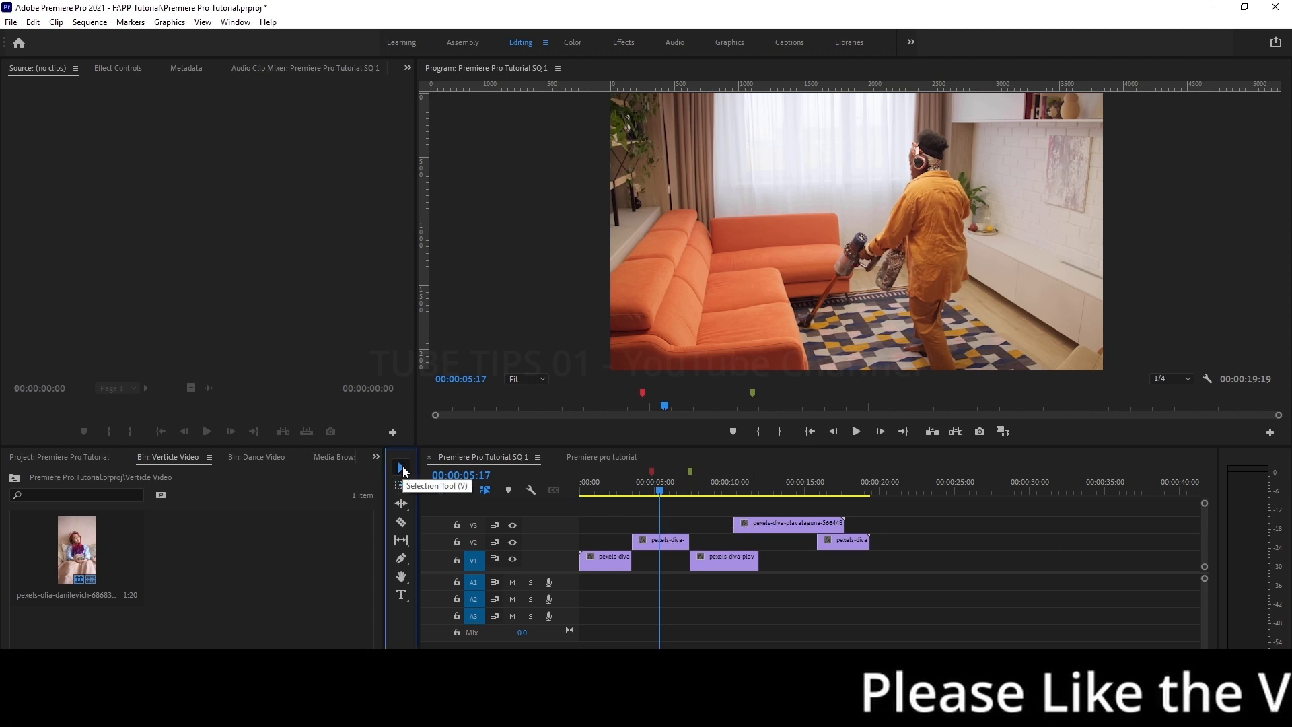
{"action": "left_click", "coordinate": [673, 543]}
{"action": "left_click", "coordinate": [719, 560]}
{"action": "left_click", "coordinate": [844, 541]}
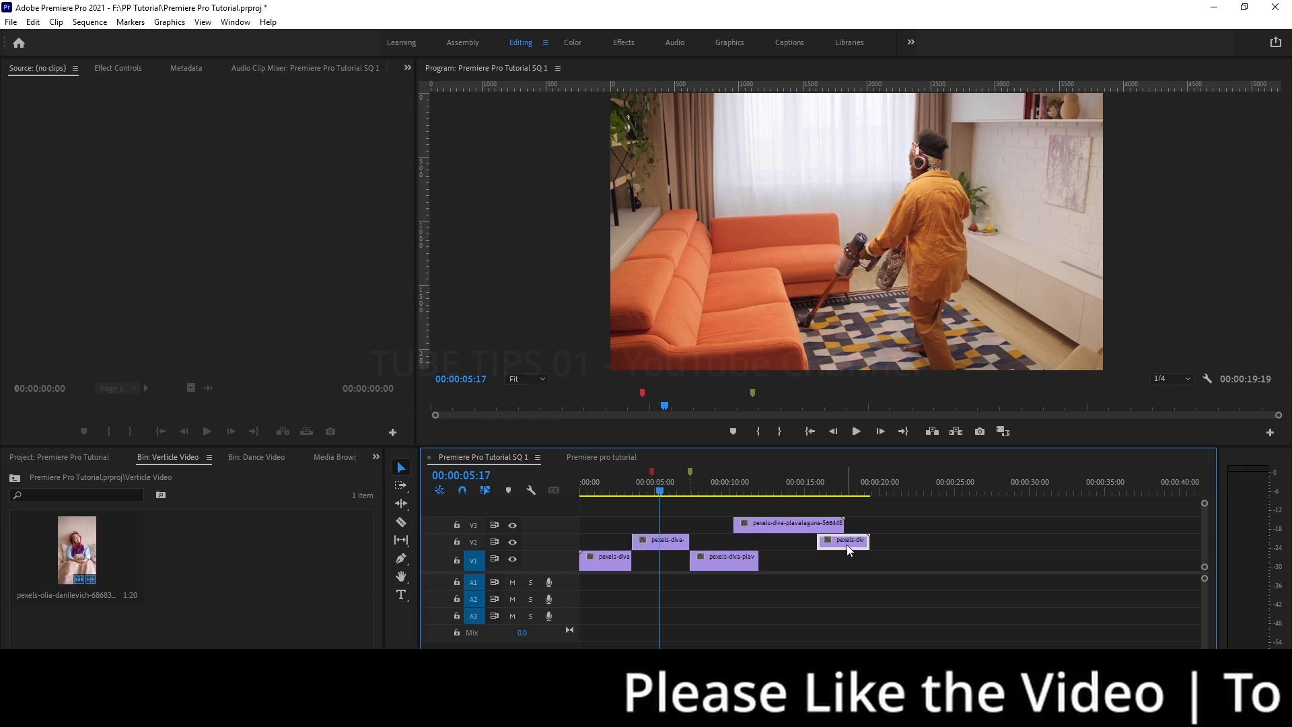
Step: Select all clips from the first V2 clip onward with the Track Select Forward tool, and deselect them with the Selection tool
{"action": "left_click", "coordinate": [401, 485]}
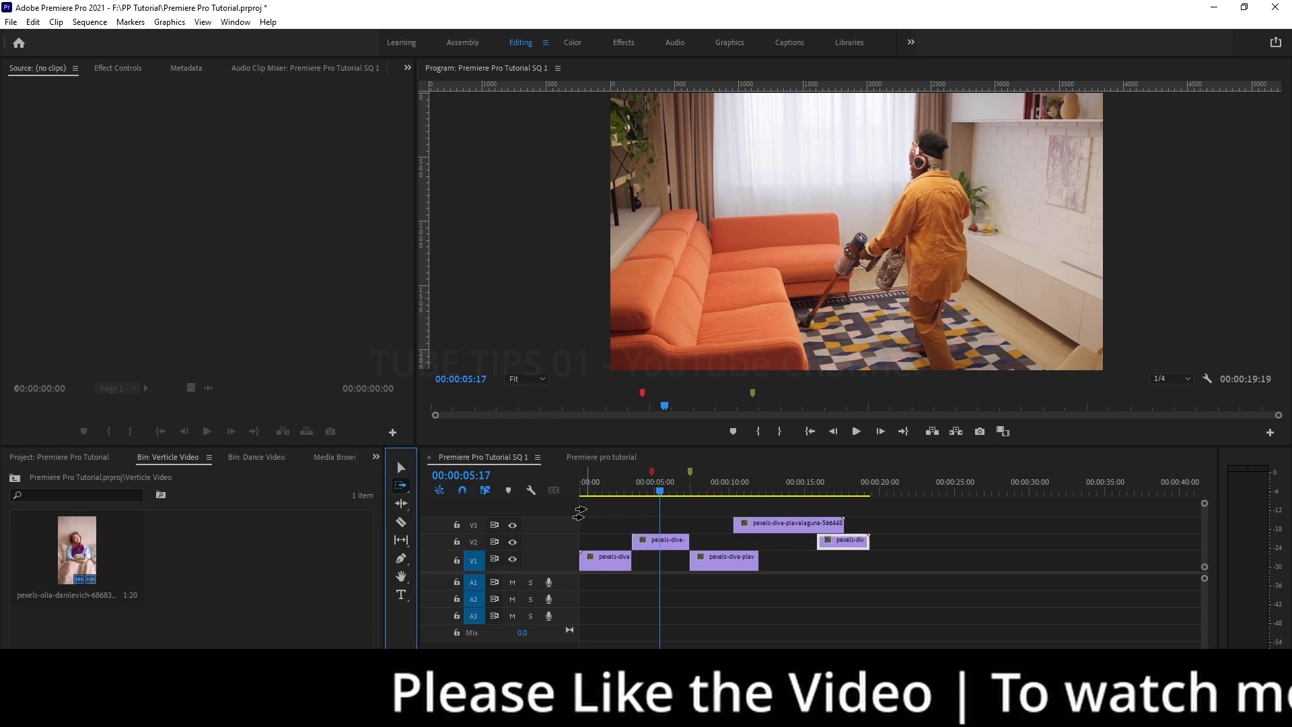
{"action": "left_click", "coordinate": [663, 525]}
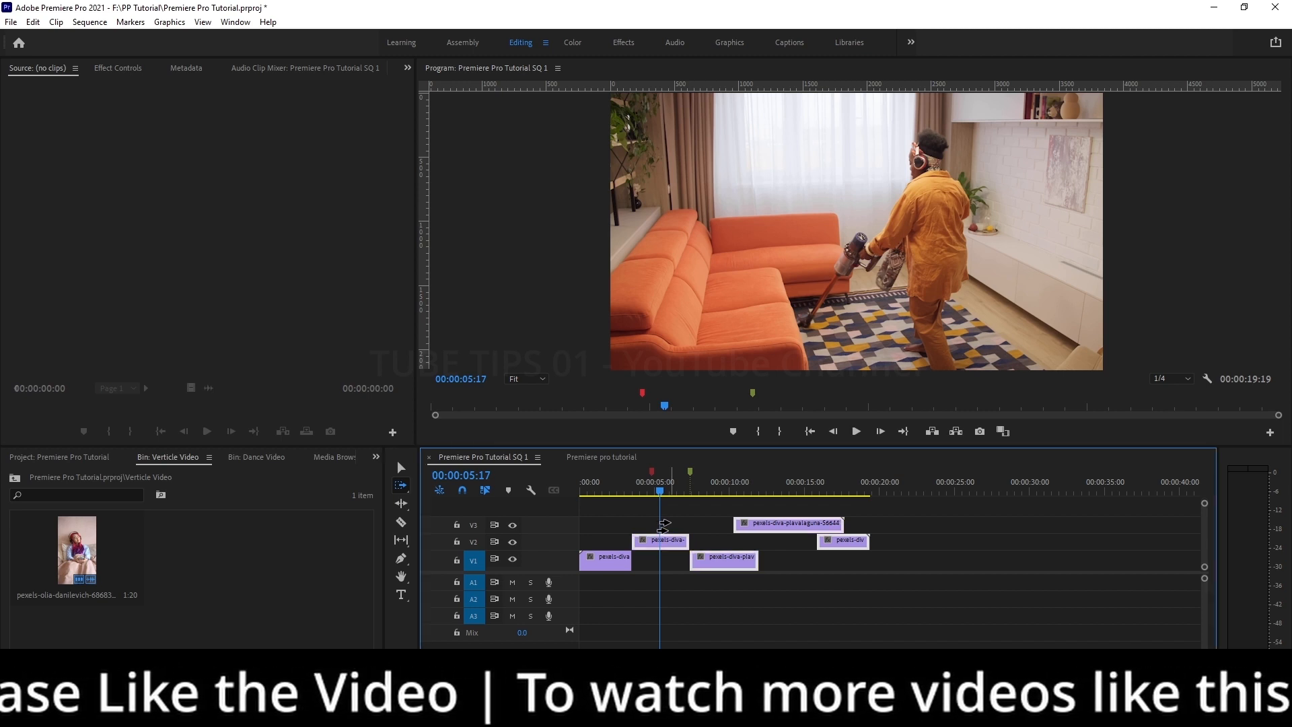
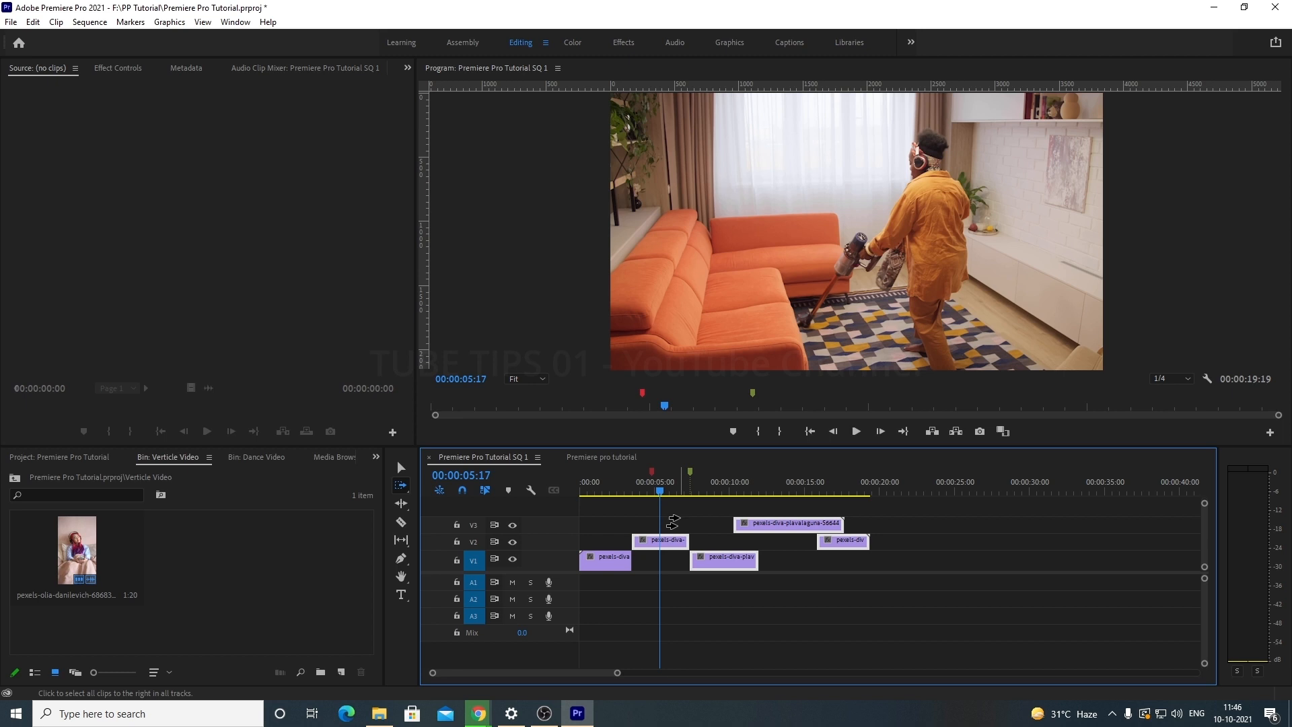
{"action": "key", "text": "shift"}
{"action": "left_click", "coordinate": [400, 467]}
{"action": "left_click", "coordinate": [689, 518]}
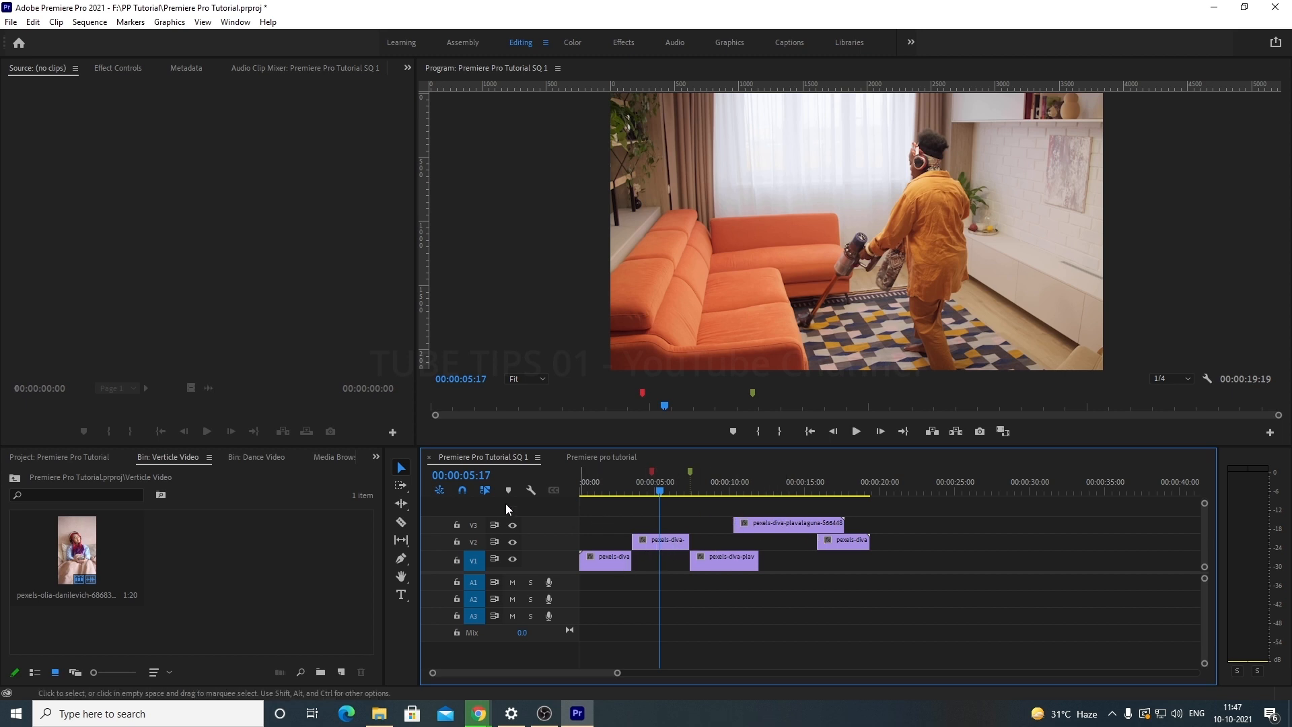
Step: Select only the clip on V3, leaving the other tracks unselected, with the Track Select Forward tool
{"action": "left_click", "coordinate": [401, 486]}
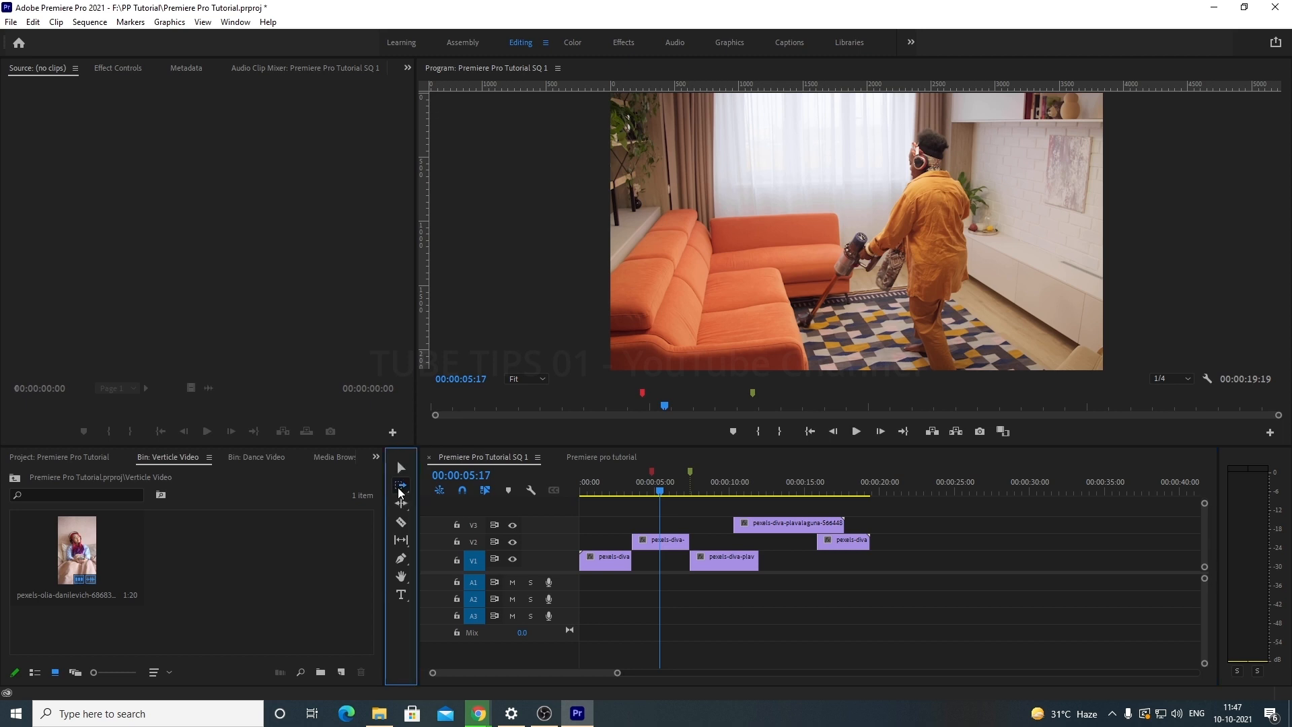
{"action": "left_click", "coordinate": [400, 487]}
{"action": "left_click", "coordinate": [492, 487]}
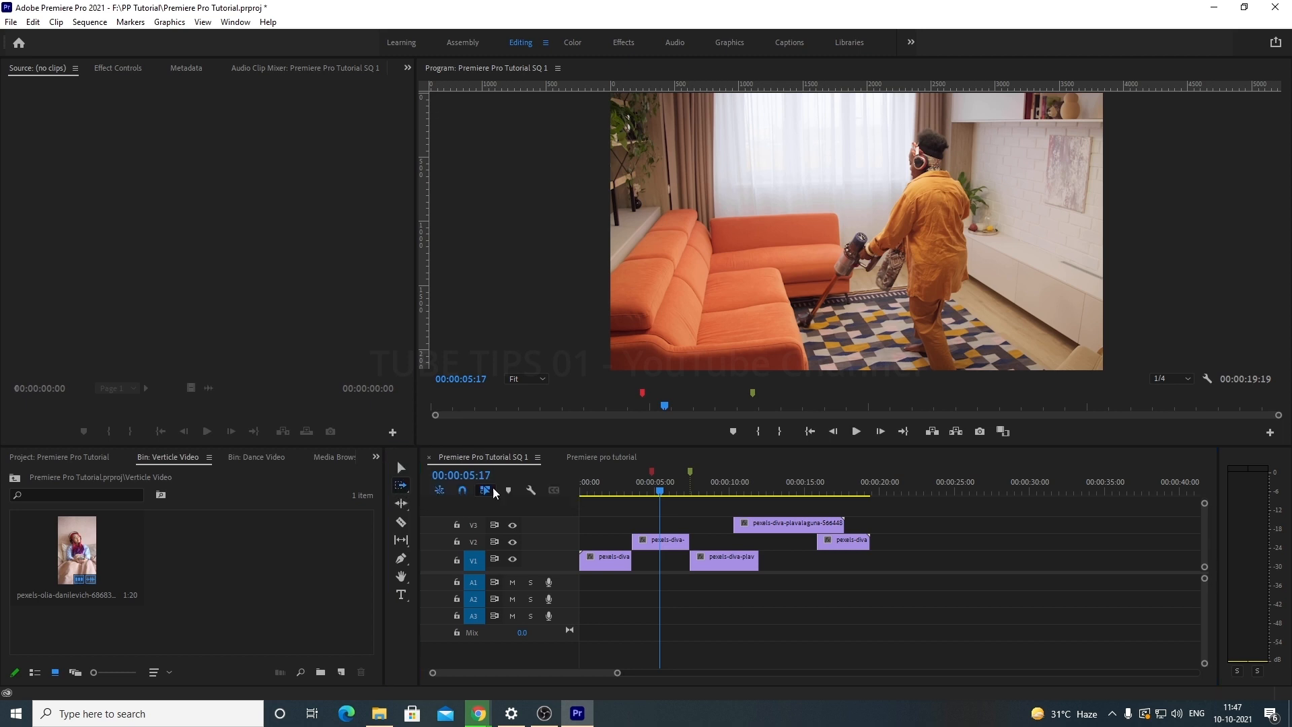
{"action": "left_click", "coordinate": [669, 523]}
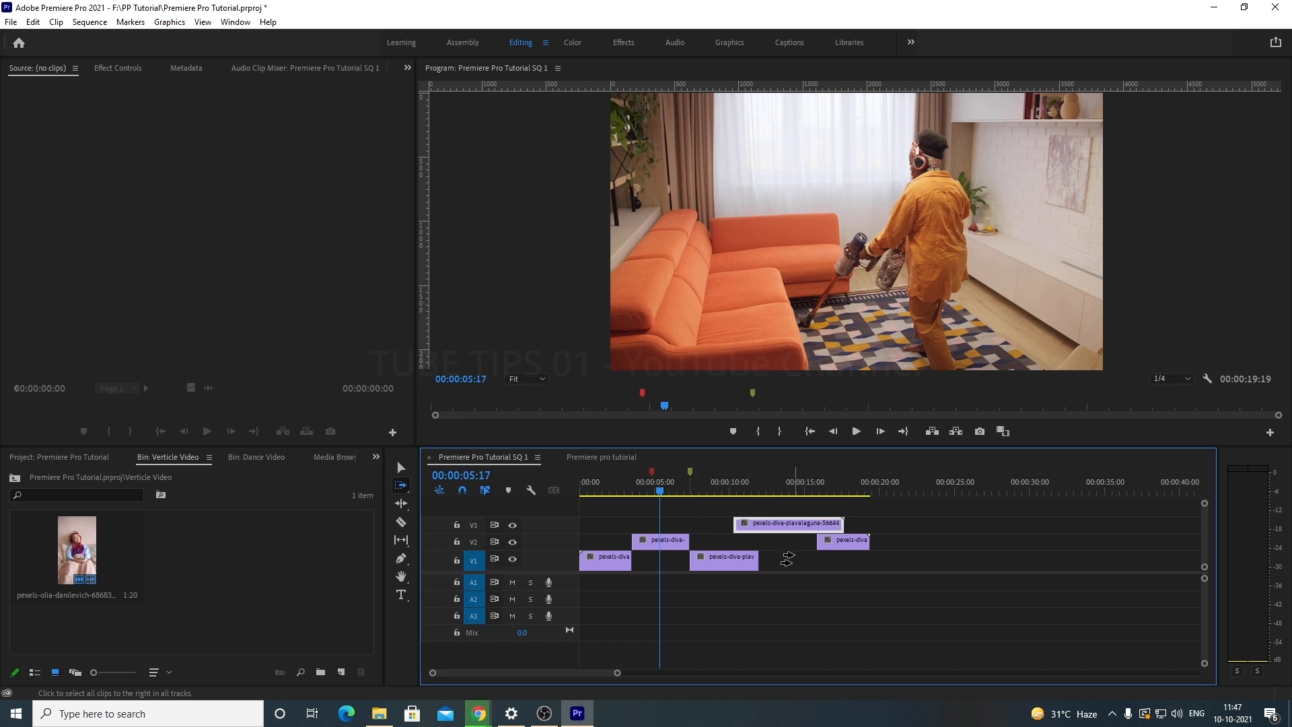
Step: Use the Track Select Backward tool to select both V1 clips and the first V2 clip, and reapply it from beyond the last clip
{"action": "left_click", "coordinate": [400, 487]}
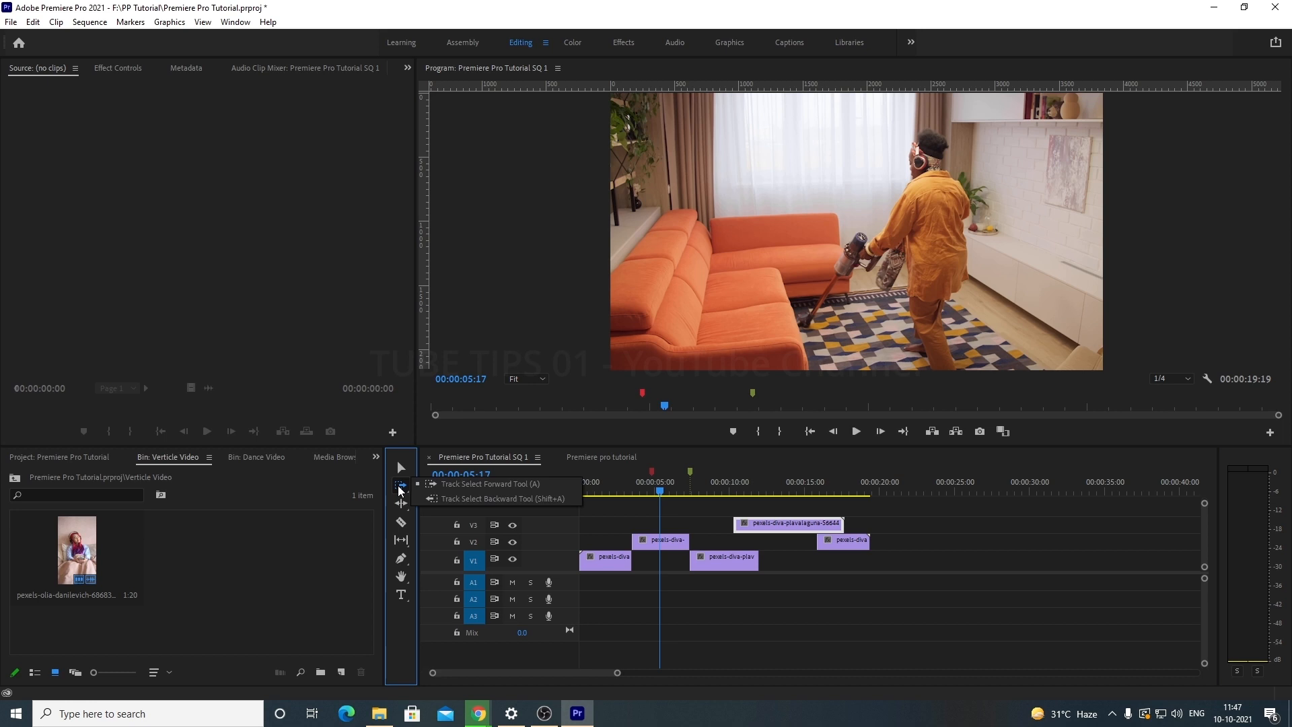
{"action": "left_click", "coordinate": [503, 499]}
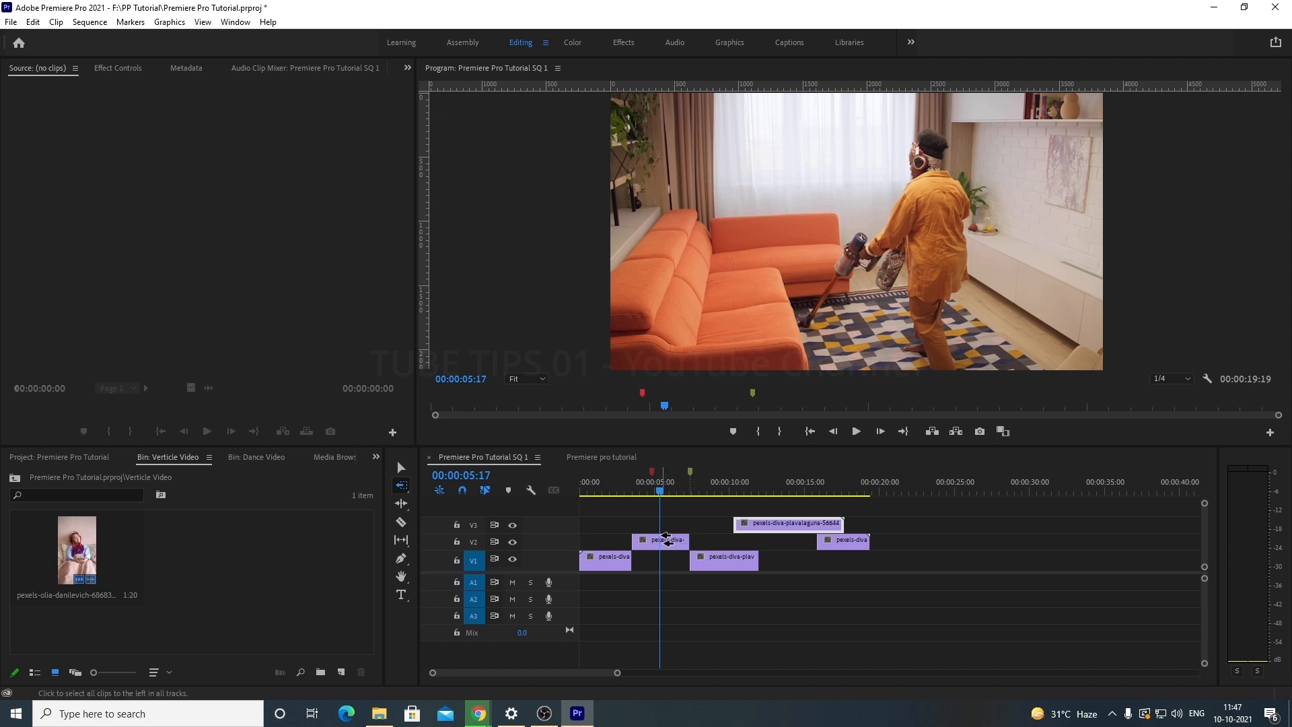
{"action": "left_click", "coordinate": [711, 532]}
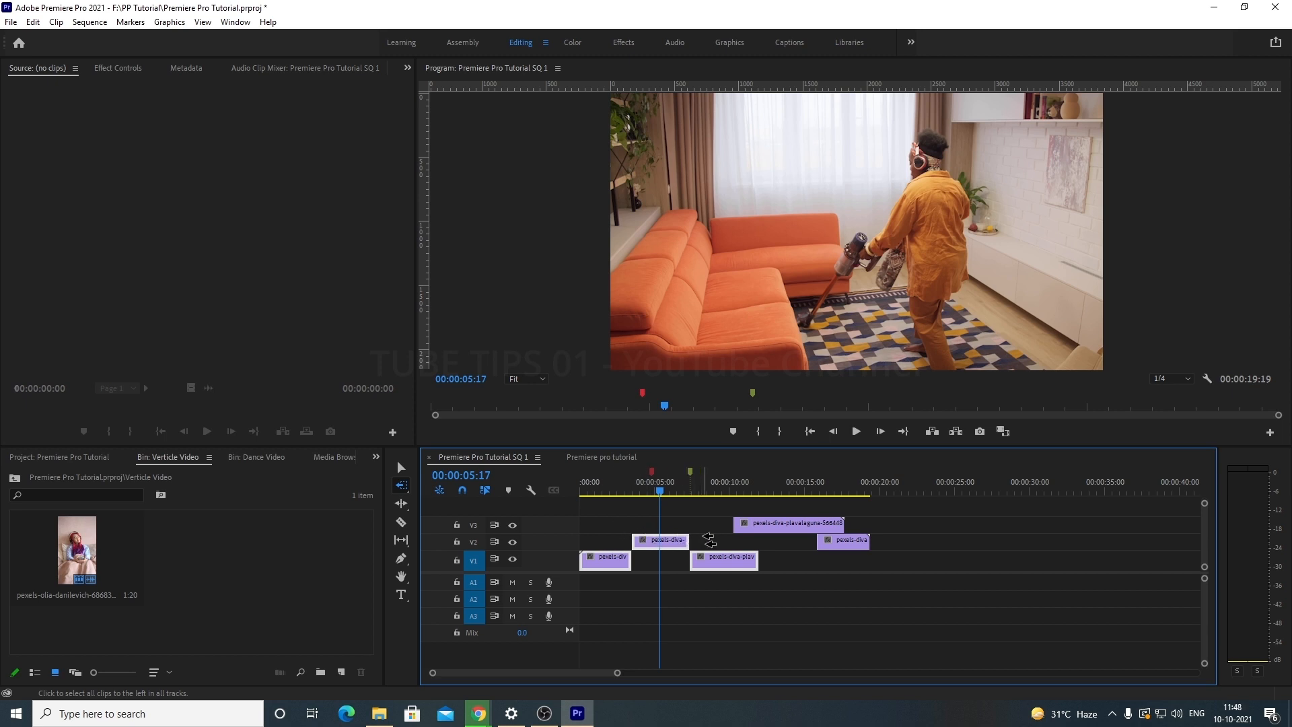
{"action": "left_click", "coordinate": [702, 518]}
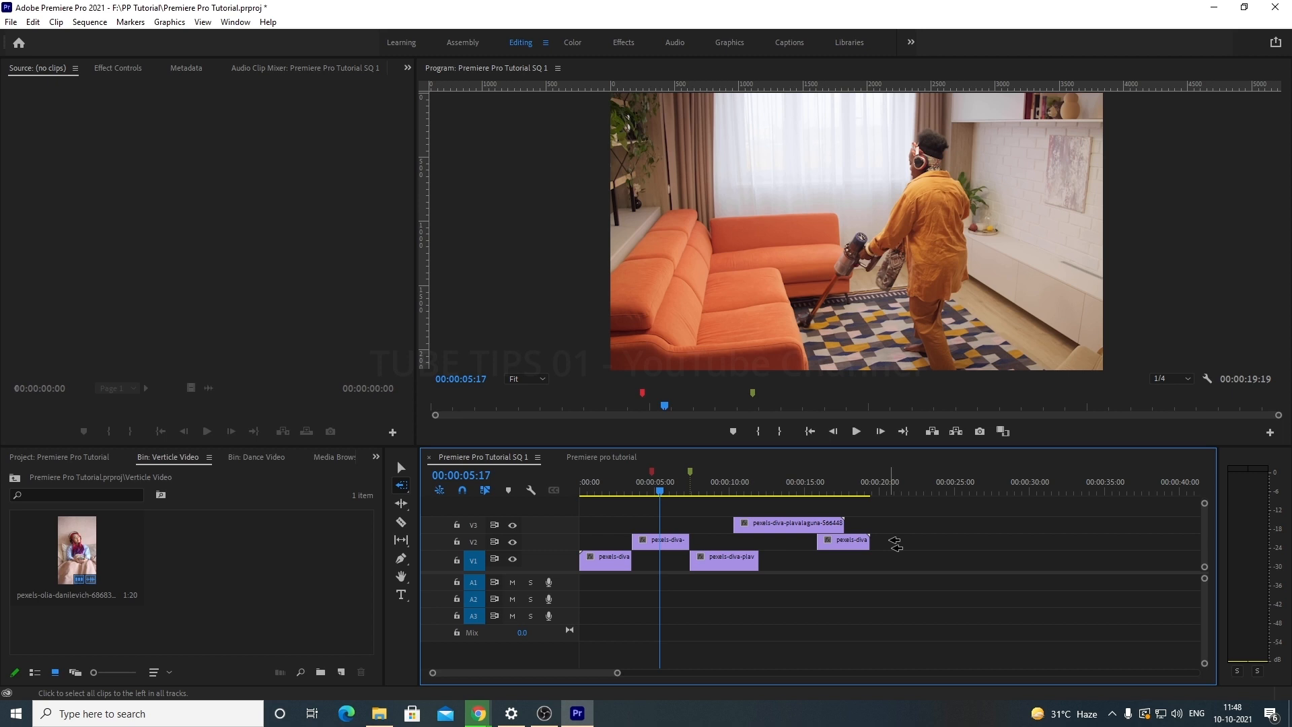
{"action": "left_click", "coordinate": [912, 542]}
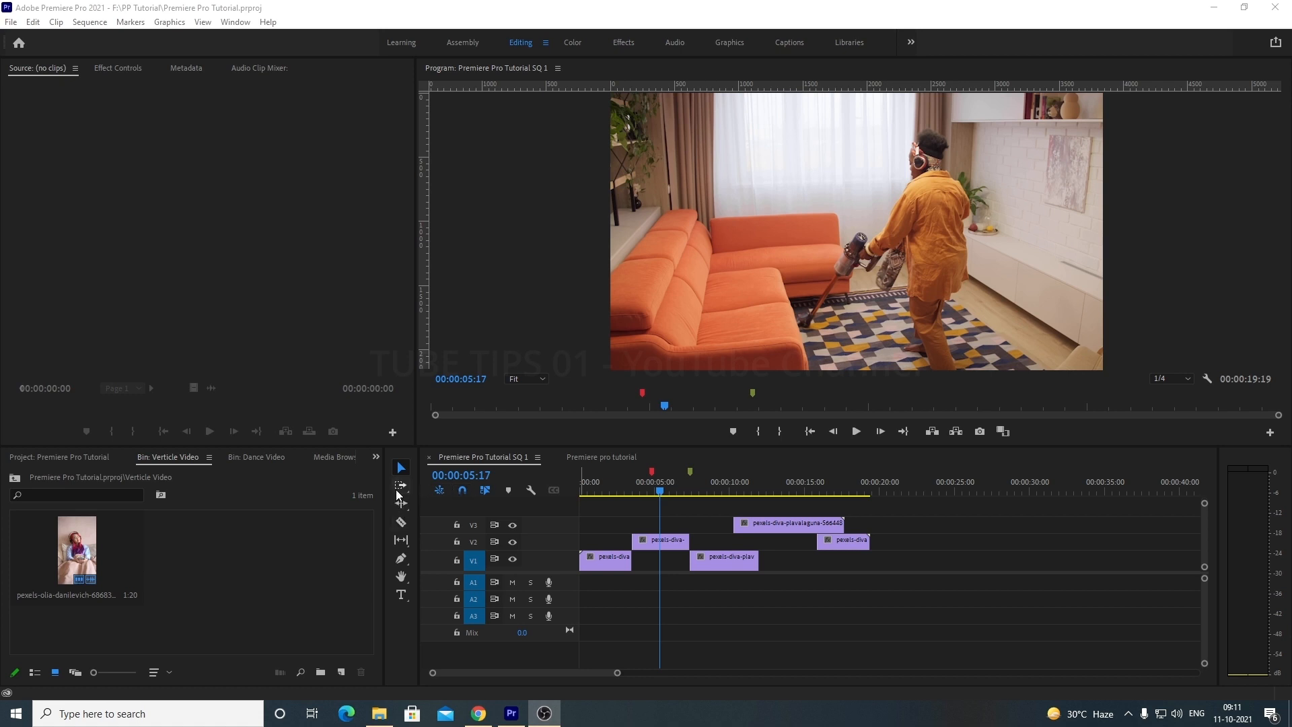
Step: Try trimming the end of the first V2 clip with the Selection tool and moving all following clips earlier to close the gap
{"action": "left_click", "coordinate": [401, 506]}
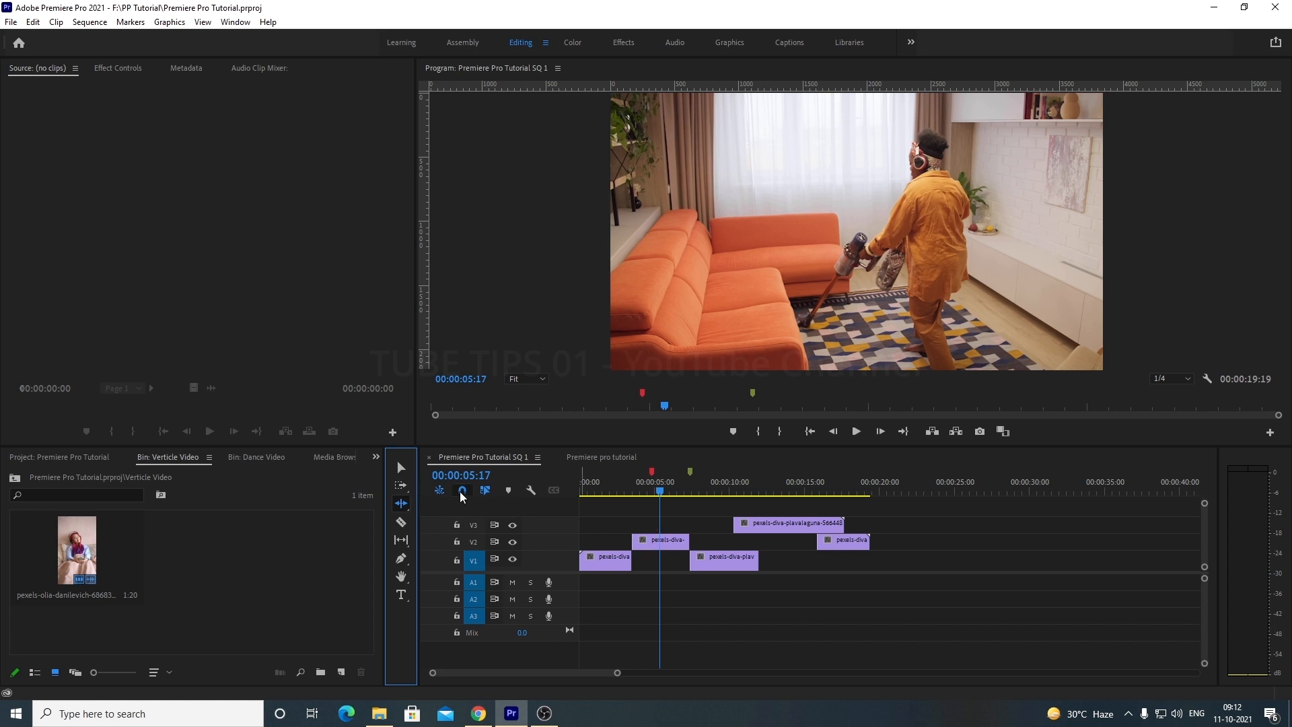
{"action": "left_click", "coordinate": [403, 468]}
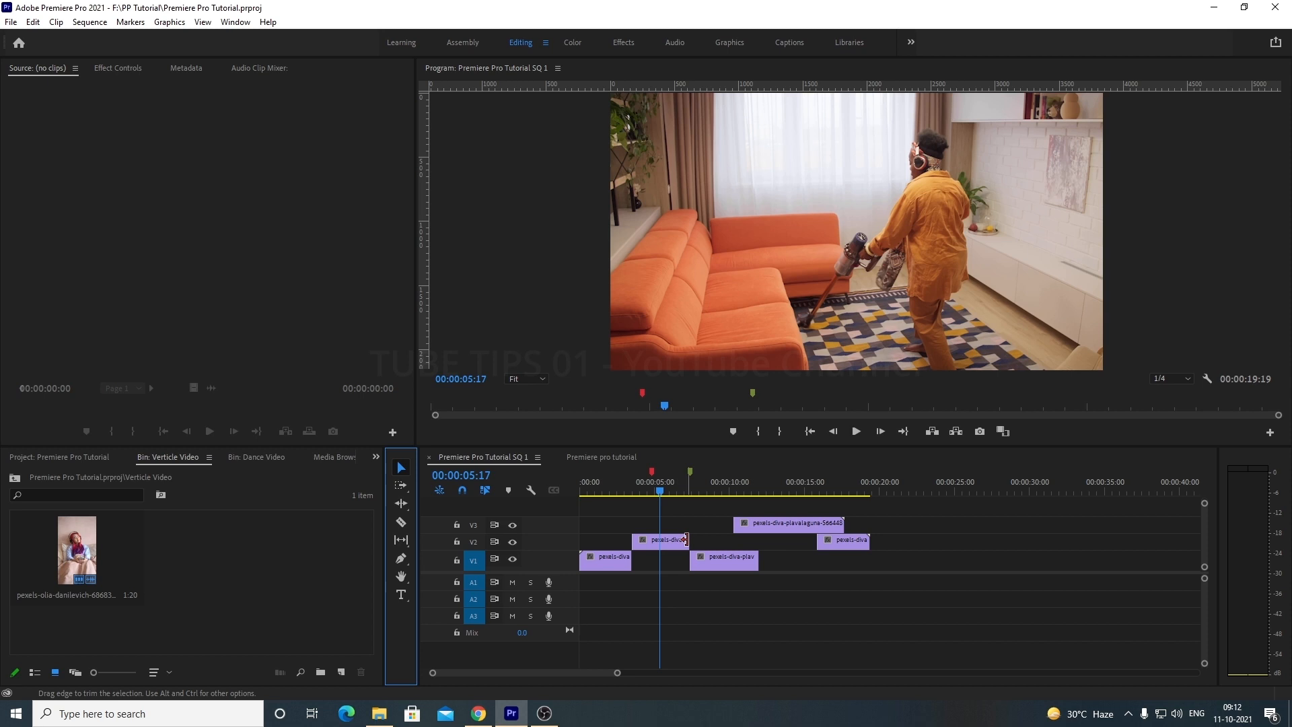
{"action": "left_click_drag", "start_coordinate": [689, 540], "coordinate": [672, 541]}
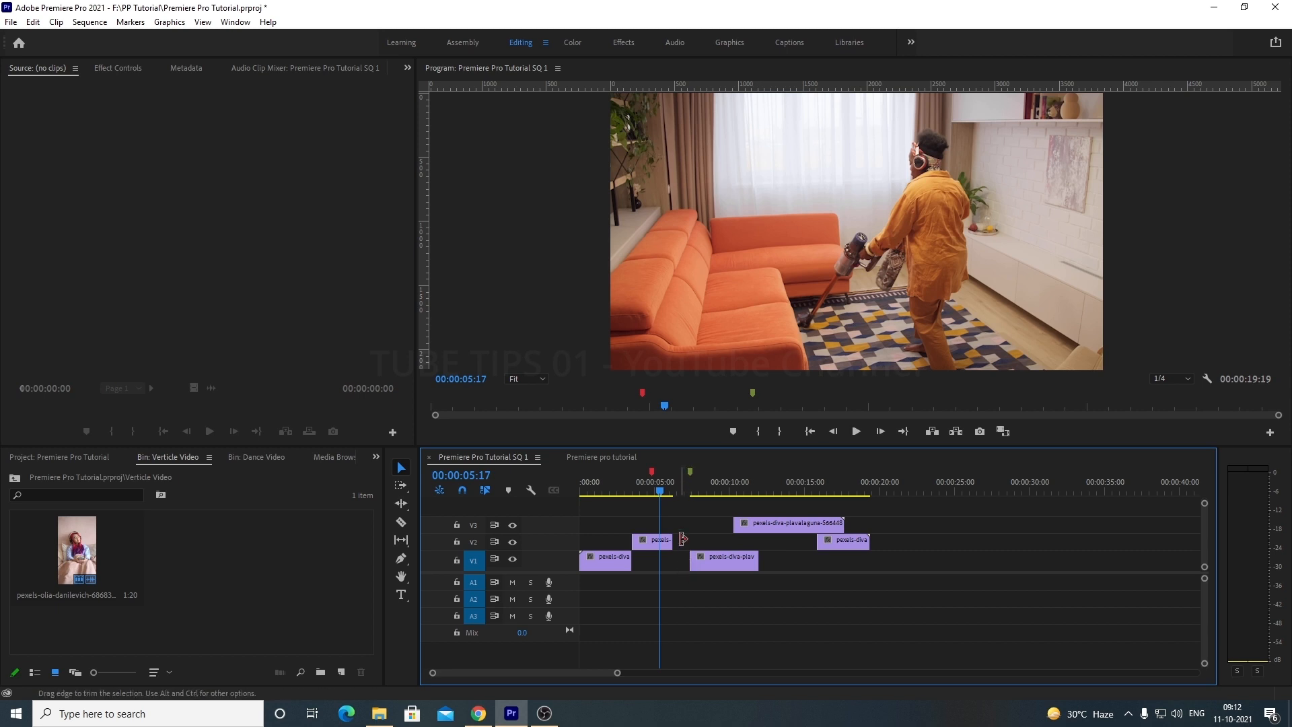
{"action": "left_click_drag", "start_coordinate": [686, 515], "coordinate": [825, 567]}
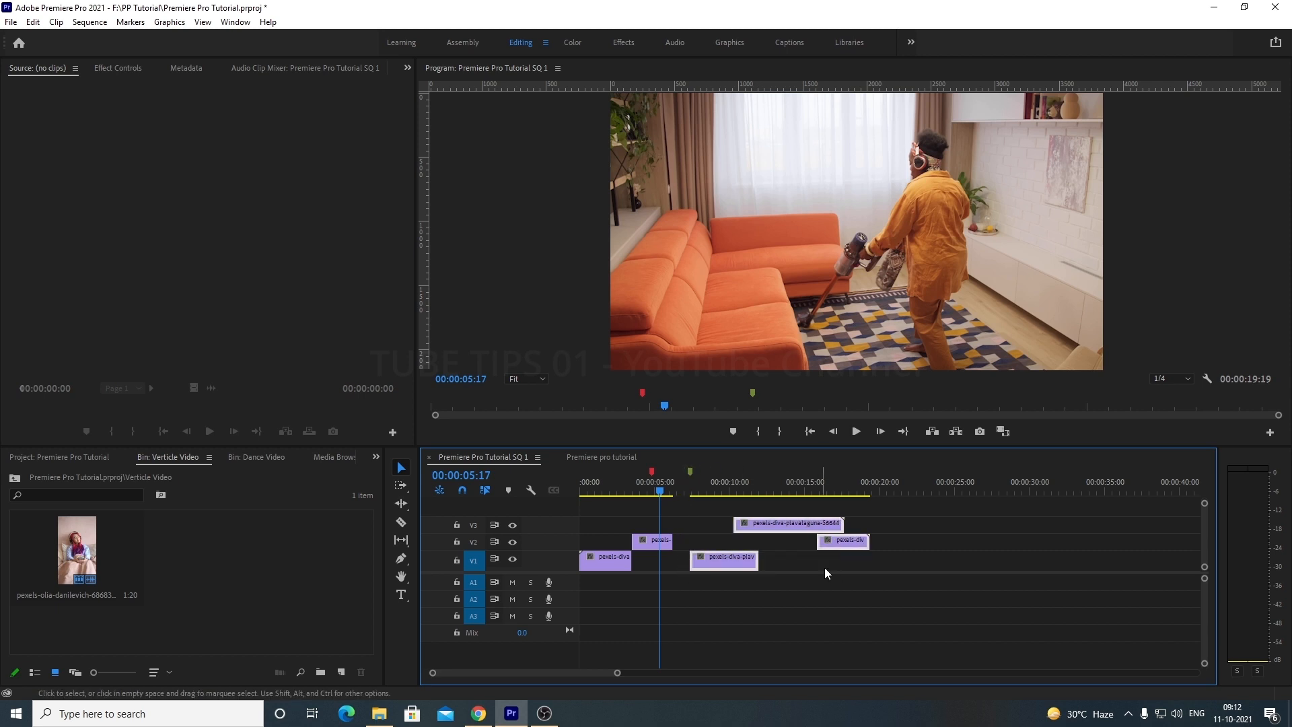
{"action": "left_click_drag", "start_coordinate": [739, 564], "coordinate": [723, 564]}
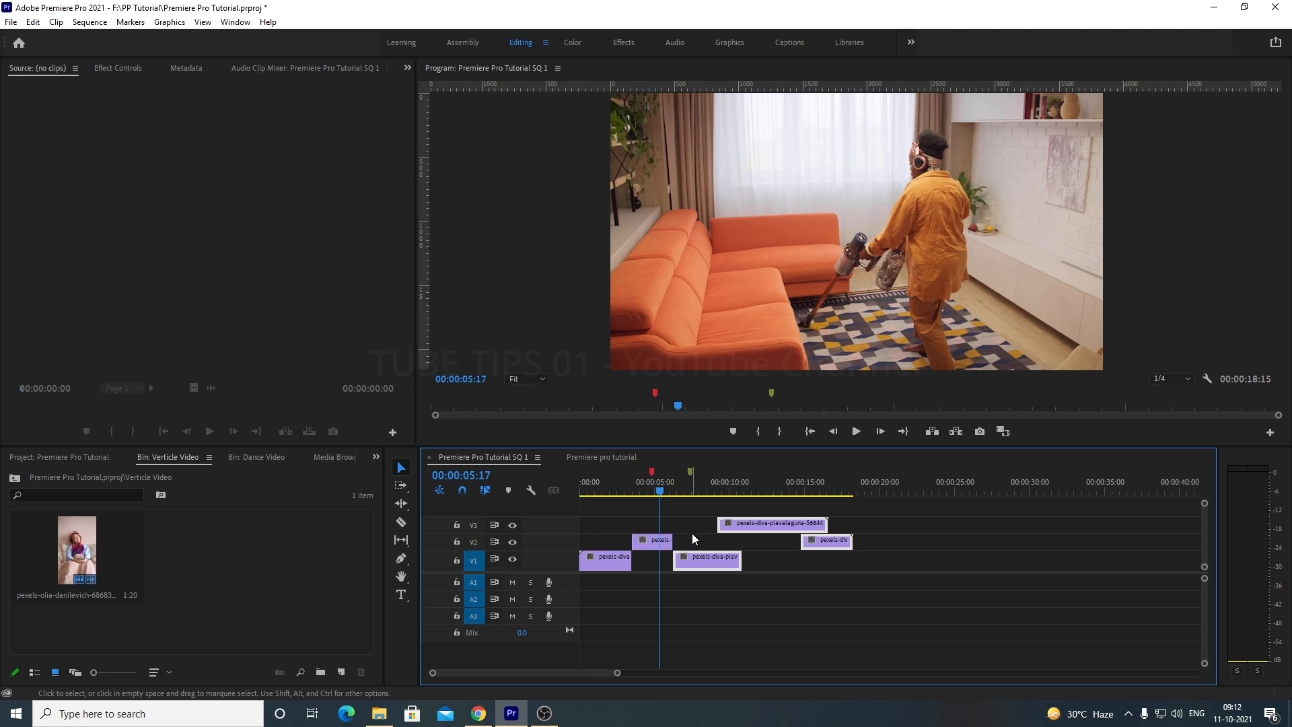
{"action": "key", "text": "ctrl+z"}
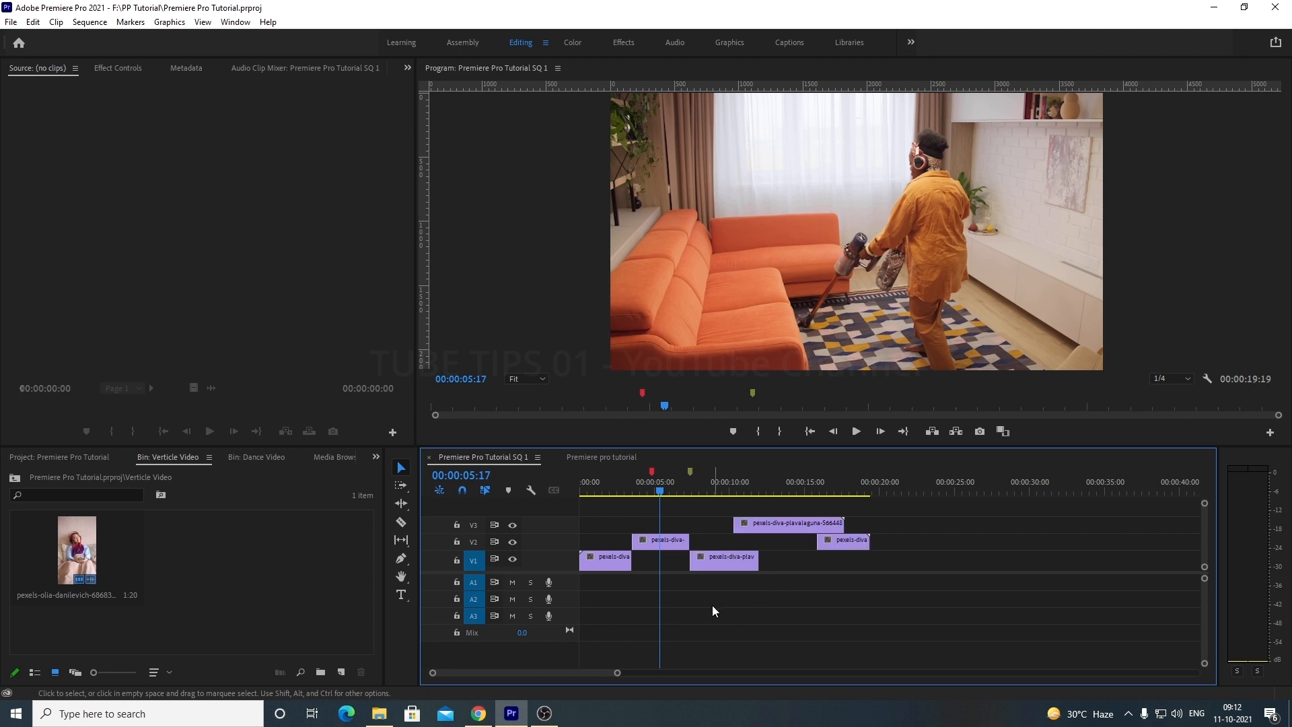
Step: Try shortening the end of the first V2 clip with the Ripple Edit tool
{"action": "left_click", "coordinate": [401, 502]}
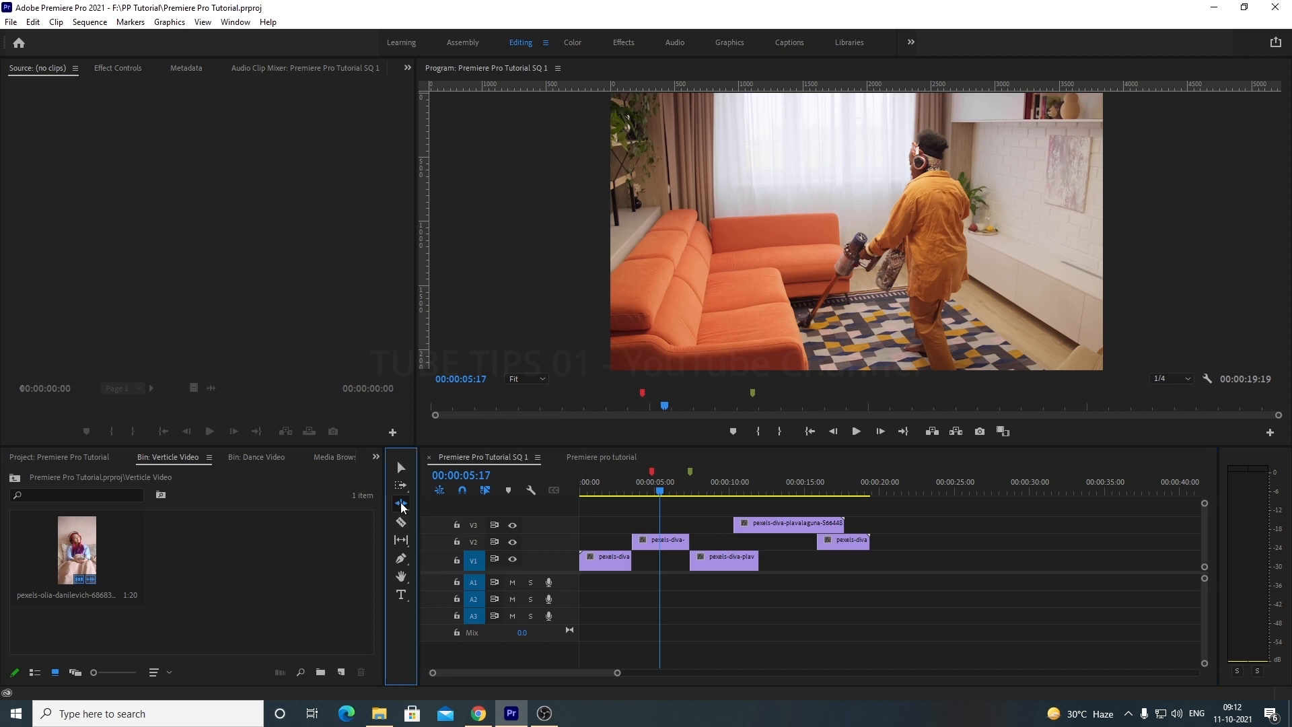
{"action": "left_click", "coordinate": [687, 542]}
{"action": "left_click_drag", "start_coordinate": [687, 543], "coordinate": [668, 543]}
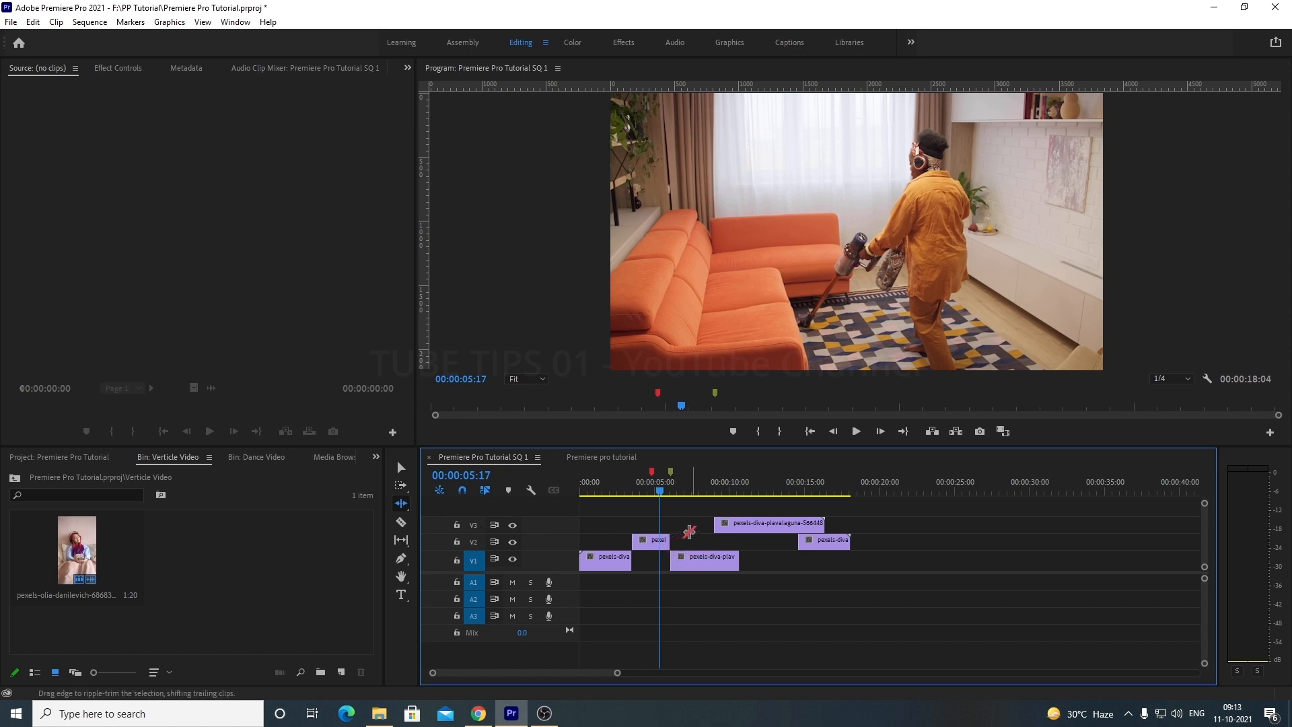
{"action": "left_click_drag", "start_coordinate": [688, 530], "coordinate": [689, 532]}
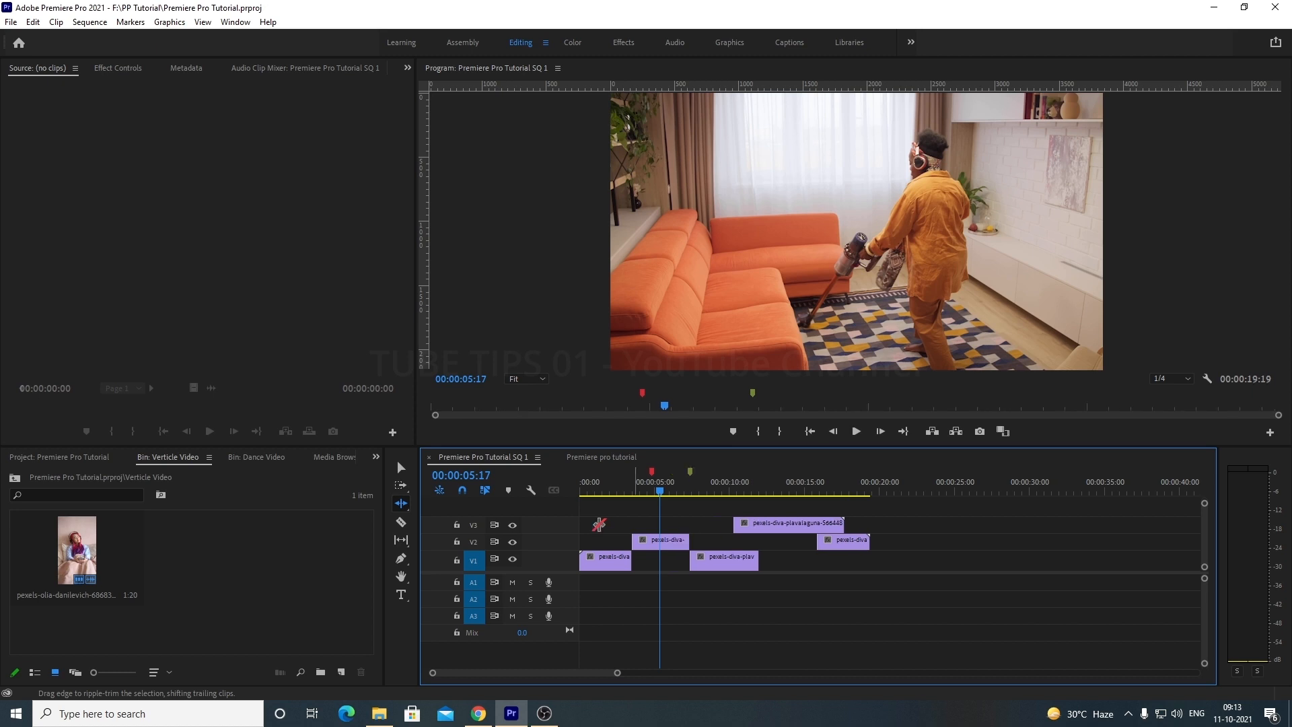
Step: Save the project and speed up the V3 clip with the Rate Stretch tool so it ends at about 00:00:15:00
{"action": "left_click", "coordinate": [403, 507]}
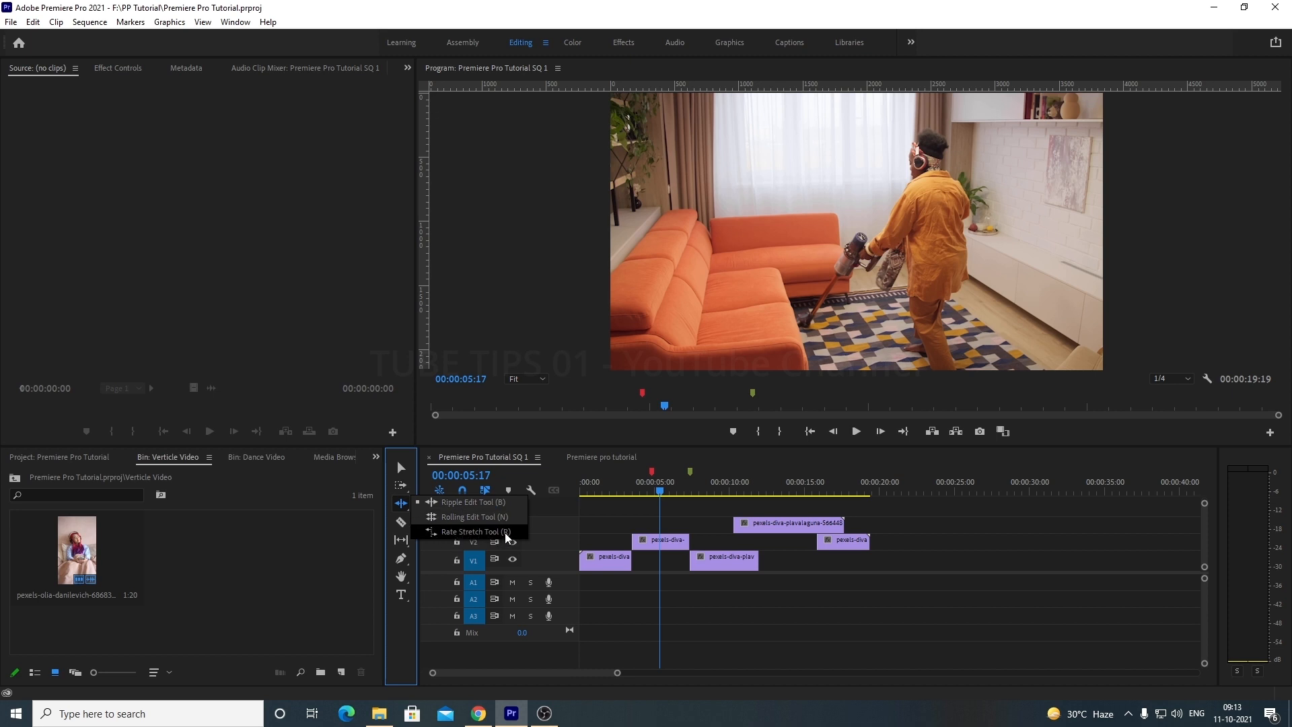
{"action": "key", "text": "ctrl+s"}
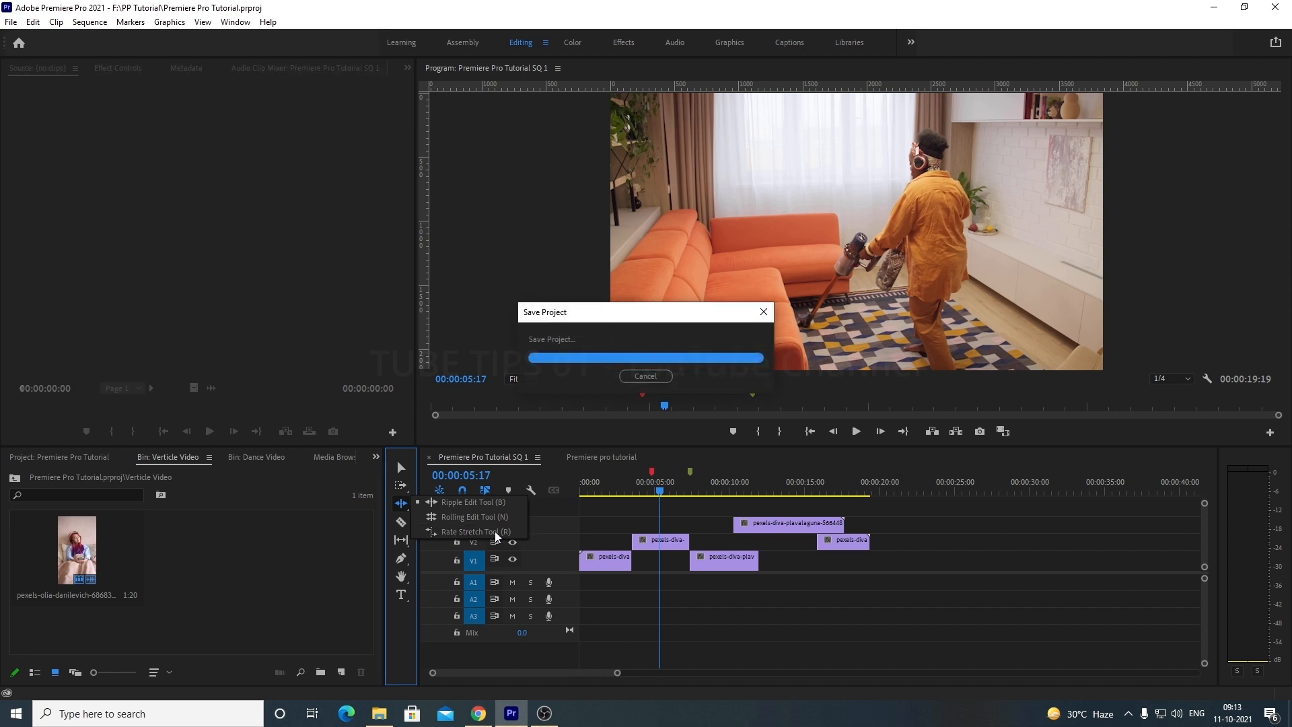
{"action": "left_click", "coordinate": [495, 531]}
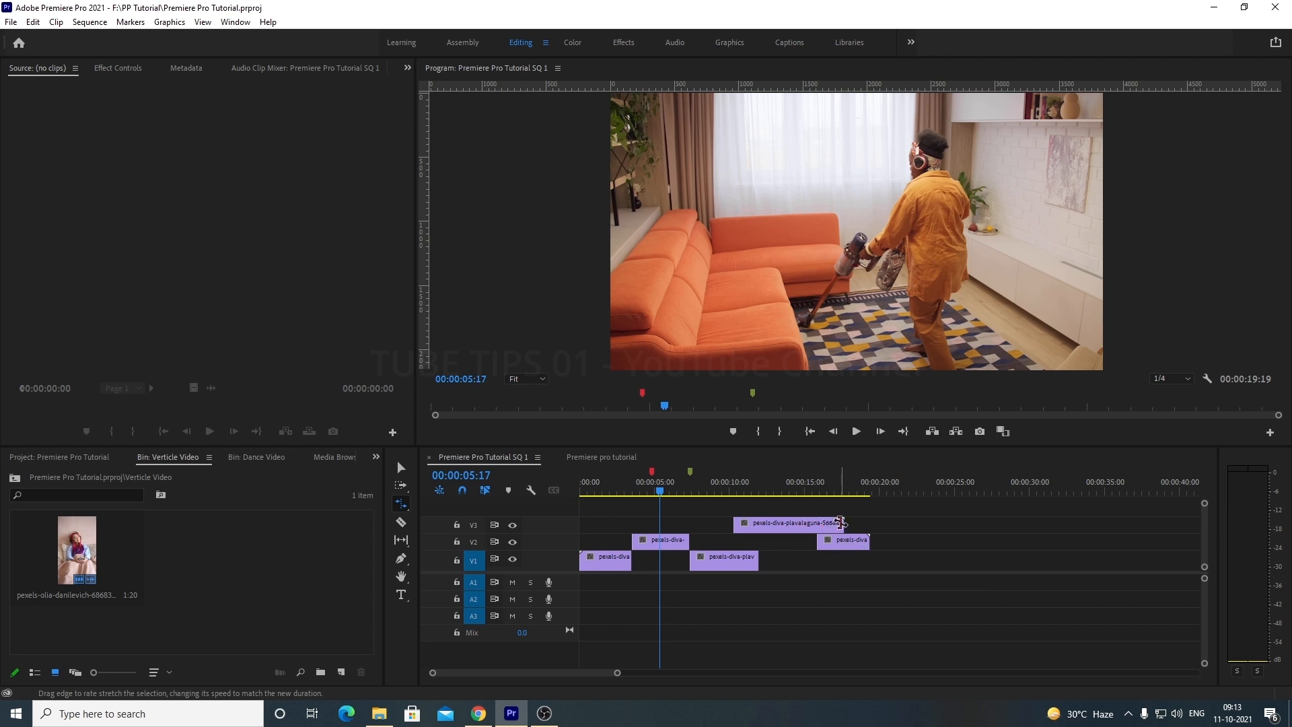
{"action": "left_click_drag", "start_coordinate": [840, 523], "coordinate": [805, 522]}
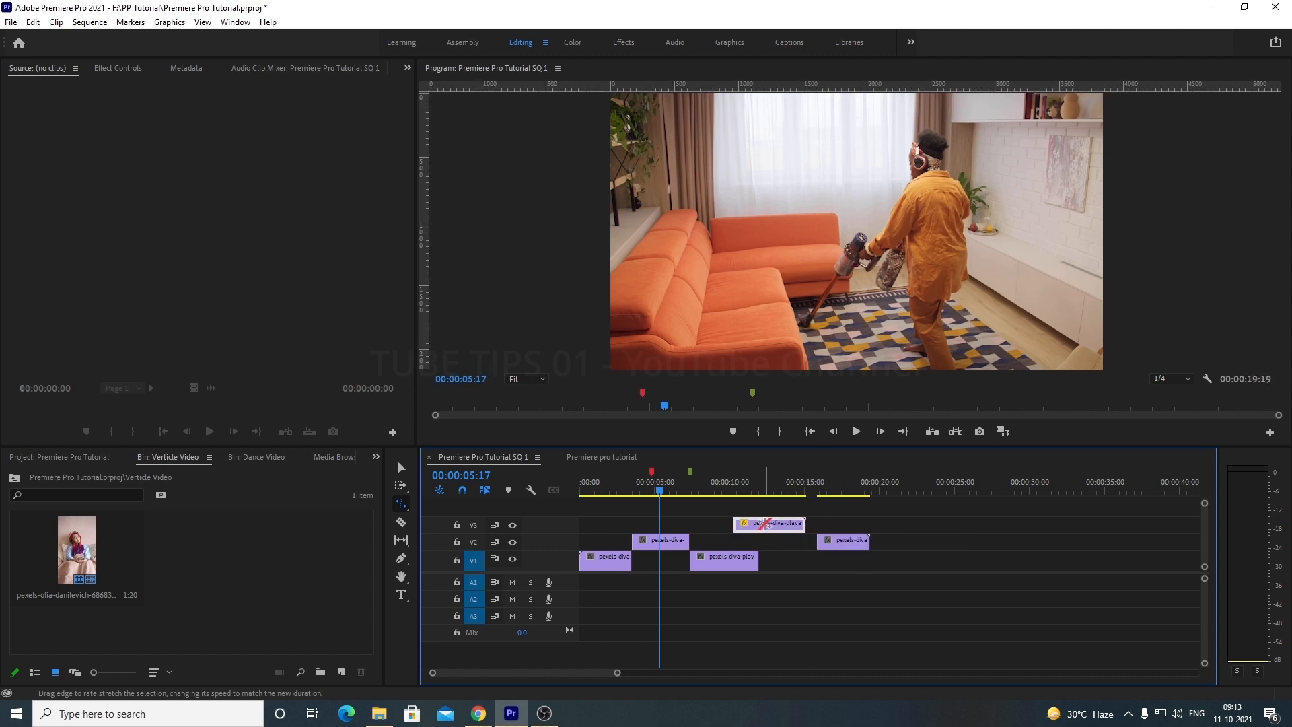
Step: Expand the V3 track's height and play back the shortened V3 clip from its start
{"action": "double_click", "coordinate": [554, 529]}
{"action": "scroll", "coordinate": [645, 555], "scroll_direction": "up", "scroll_amount": 2}
{"action": "left_click", "coordinate": [735, 489]}
{"action": "key", "text": "space"}
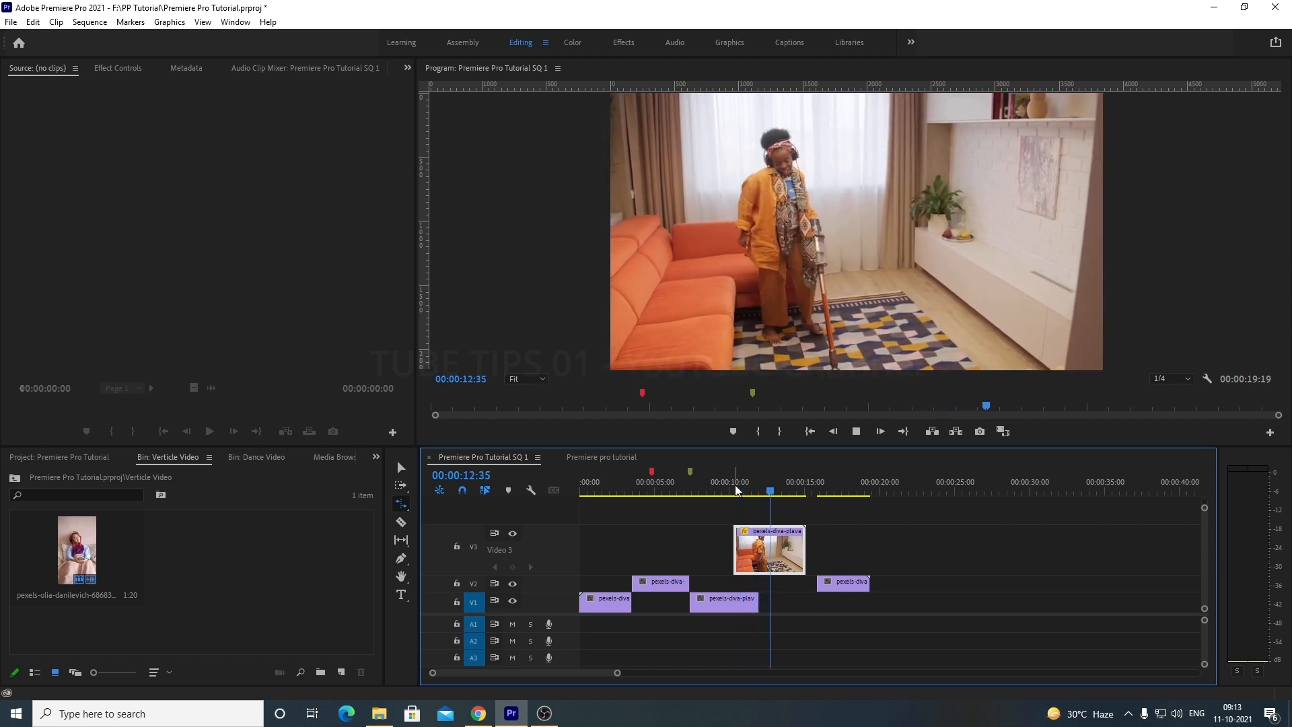
{"action": "key", "text": "space"}
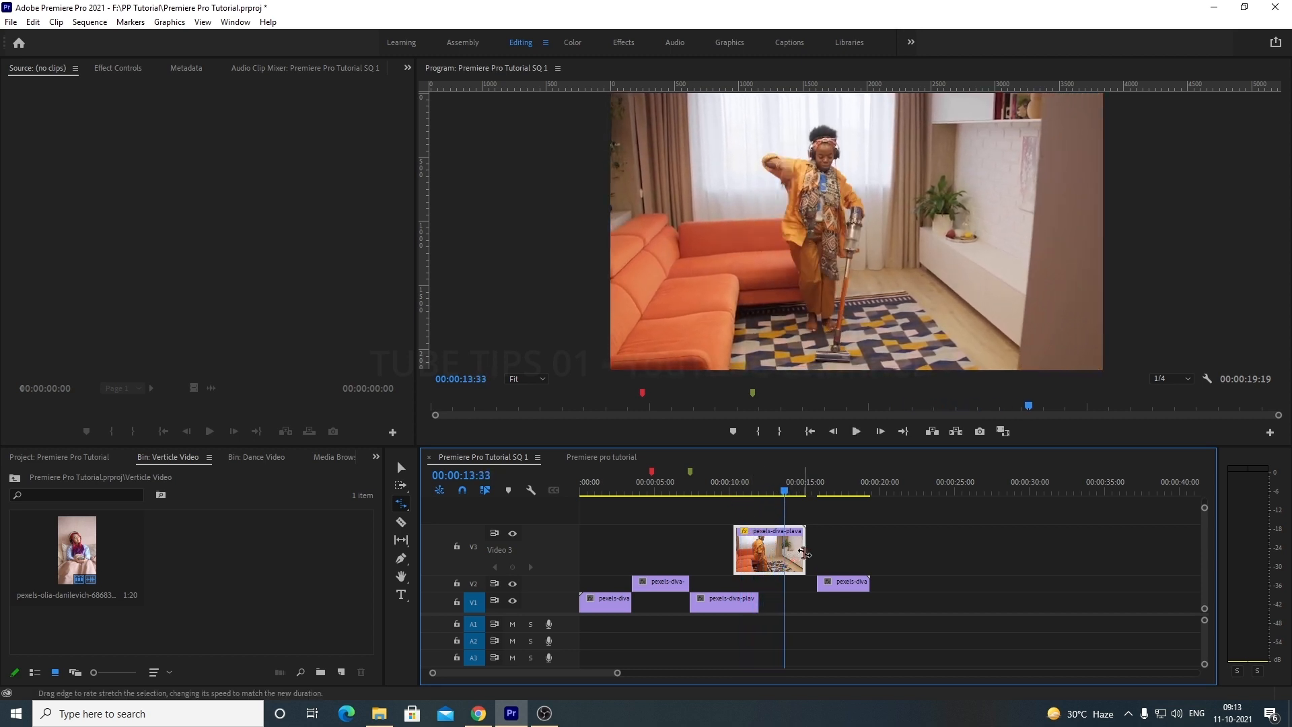
Step: Slow the V3 clip to 52.56% speed with the Rate Stretch tool and play it back from its start
{"action": "left_click_drag", "start_coordinate": [804, 553], "coordinate": [942, 560]}
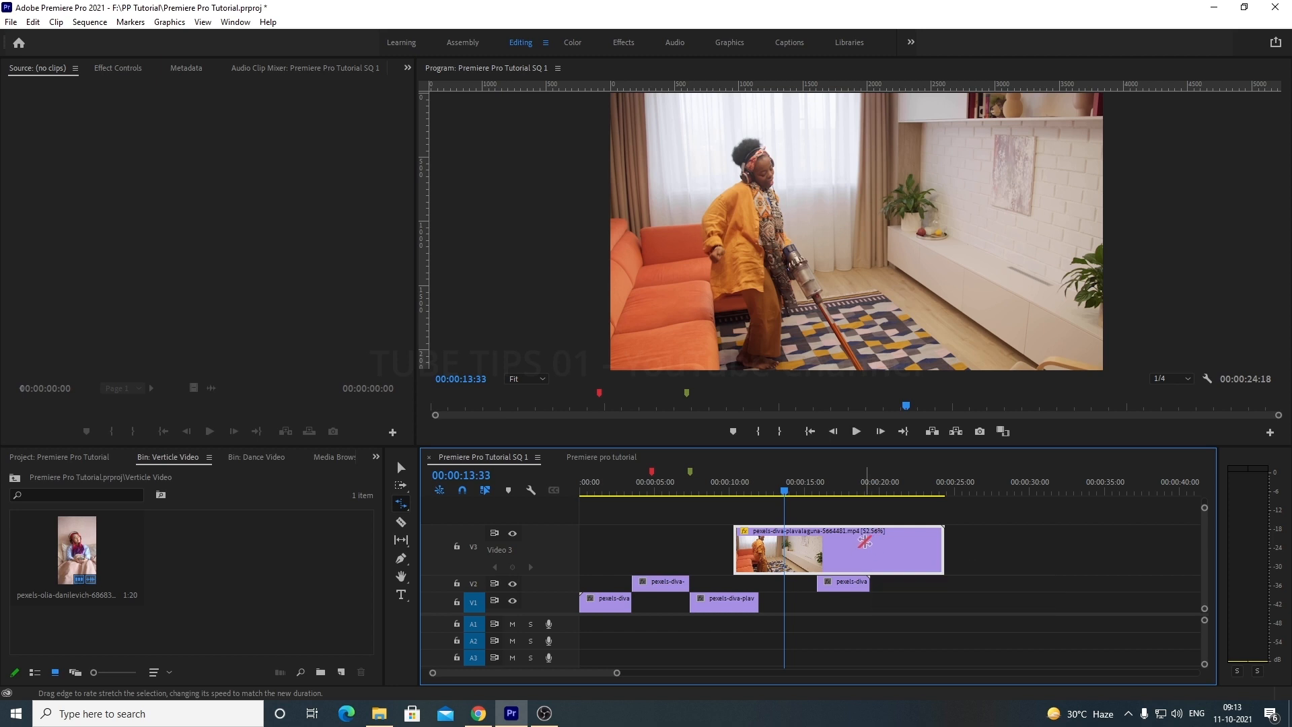
{"action": "left_click", "coordinate": [737, 491]}
{"action": "key", "text": "space"}
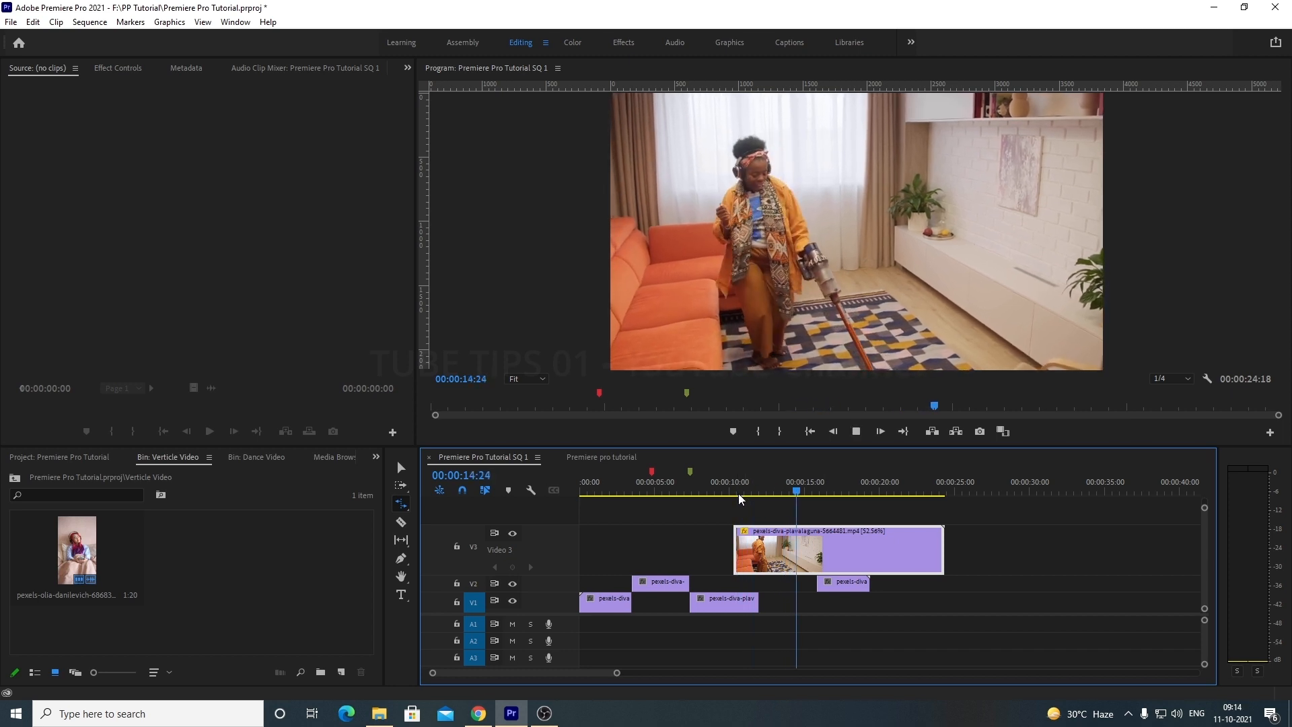
{"action": "key", "text": "space"}
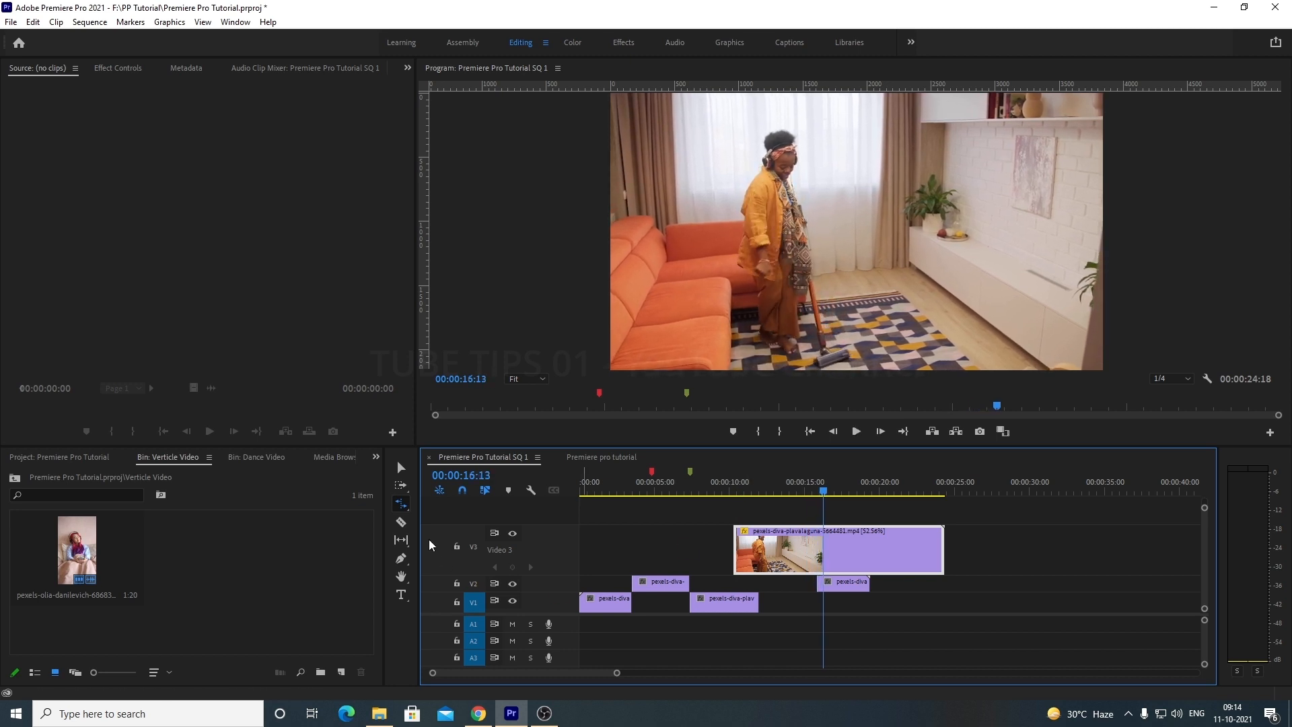
{"action": "left_click_drag", "start_coordinate": [401, 503], "coordinate": [495, 532]}
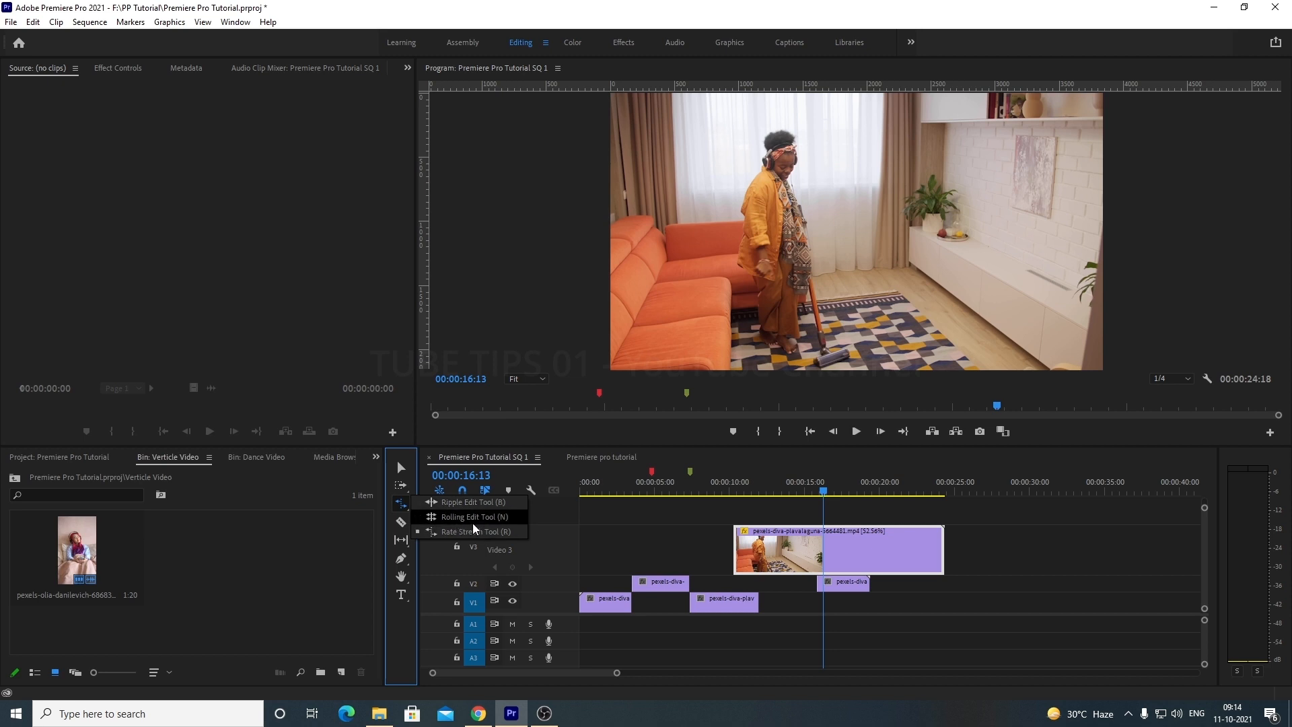
{"action": "left_click", "coordinate": [474, 517]}
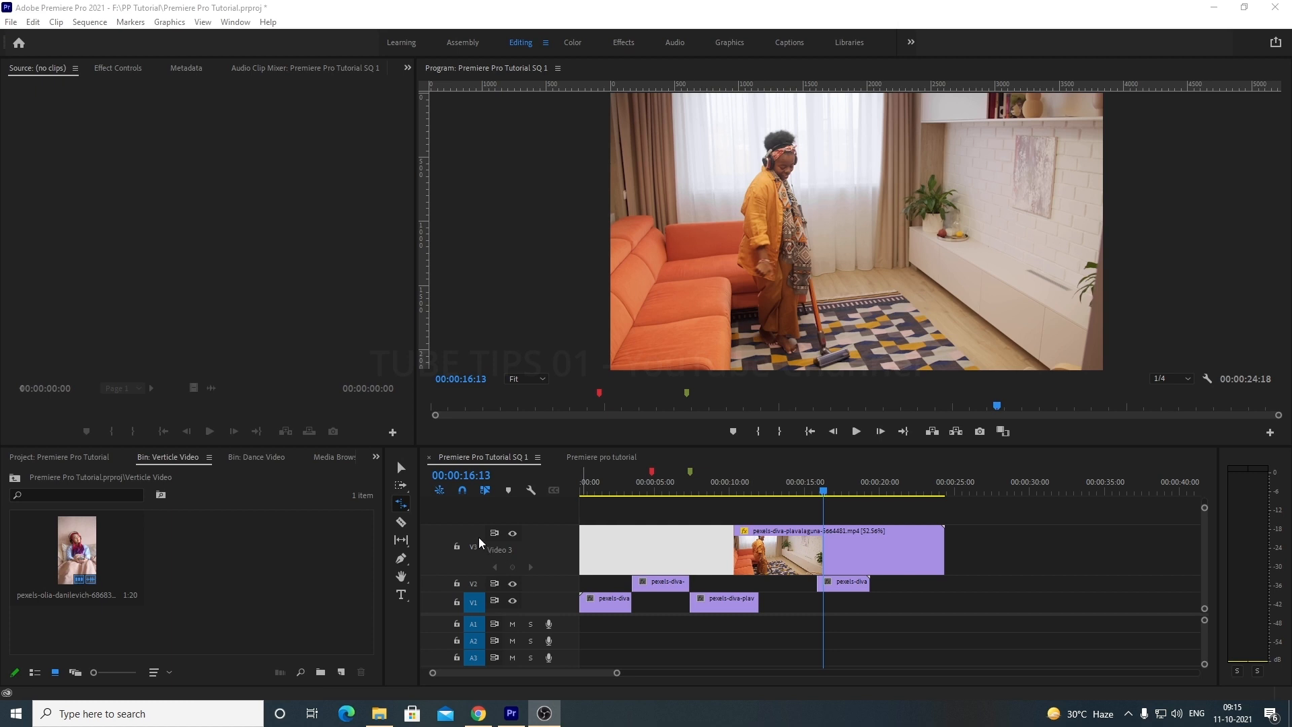
Step: Split the V3 clip with the Razor tool shortly before 00:00:15:00 and at the playhead, positioned at 00:00:12:35
{"action": "left_click", "coordinate": [401, 523]}
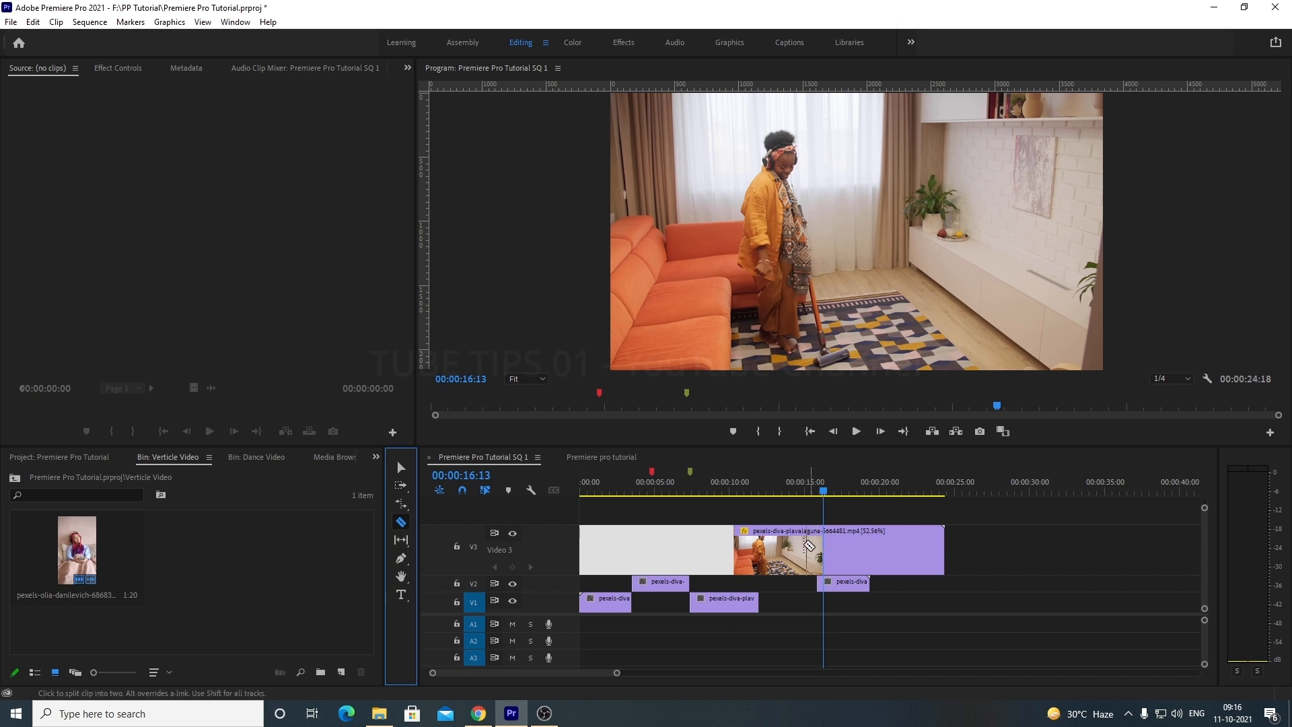
{"action": "left_click_drag", "start_coordinate": [820, 498], "coordinate": [772, 496]}
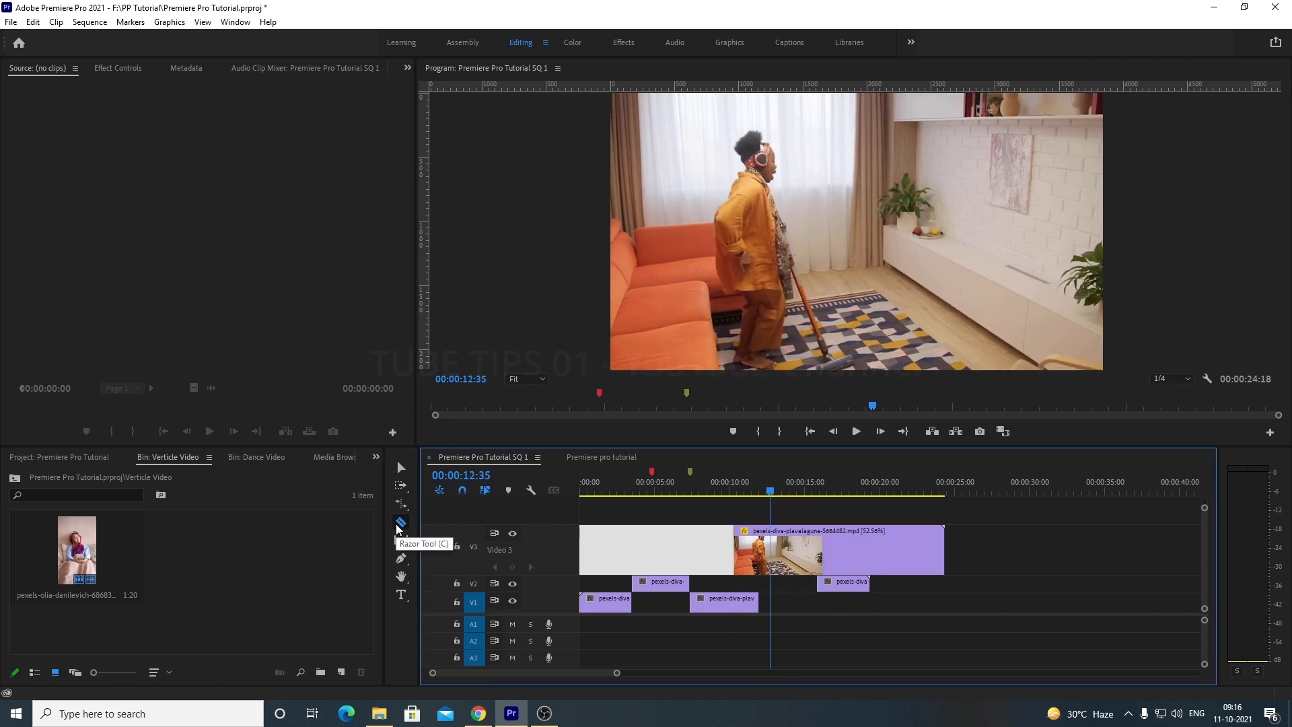
{"action": "left_click", "coordinate": [402, 526]}
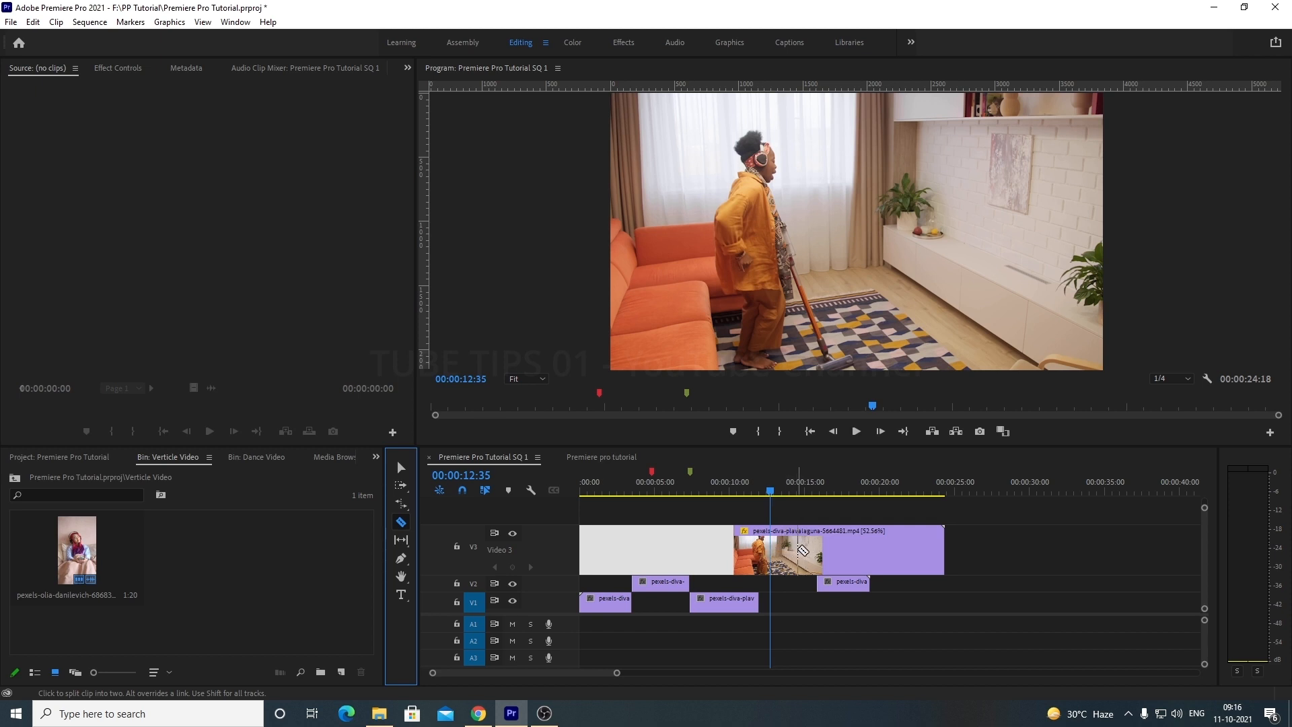
{"action": "left_click", "coordinate": [799, 550]}
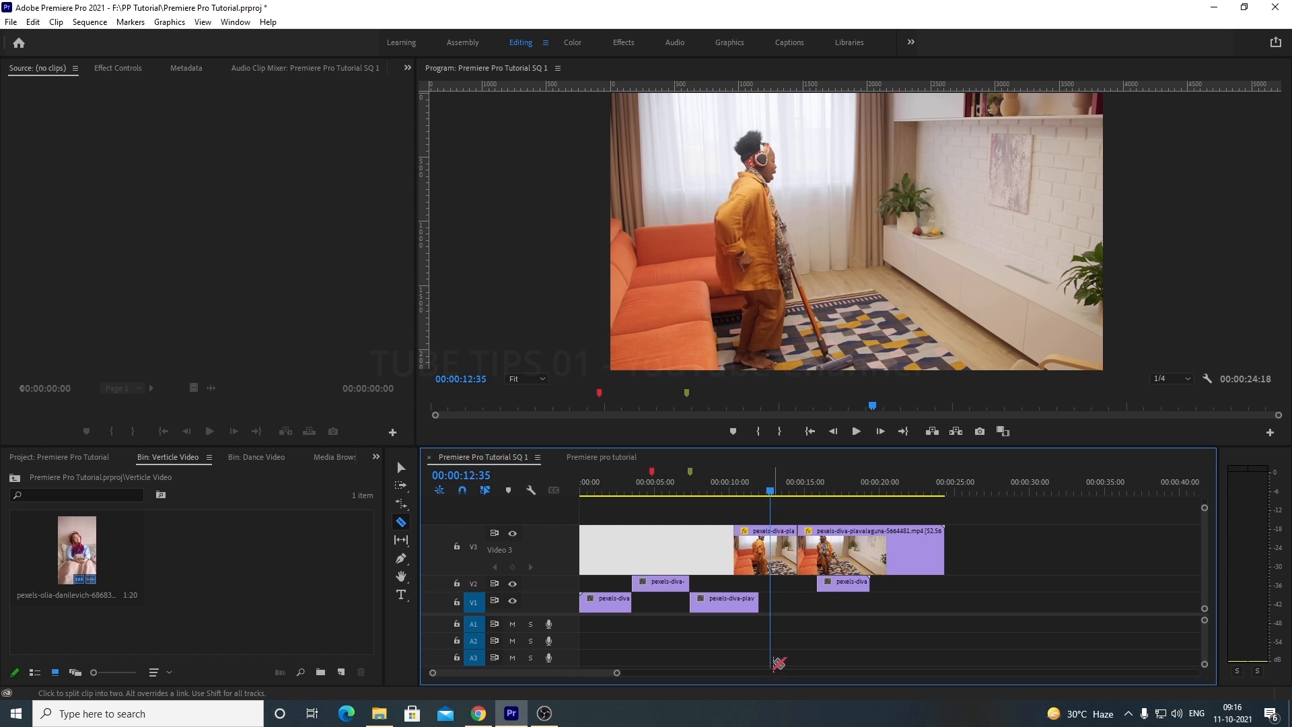
{"action": "left_click", "coordinate": [771, 553]}
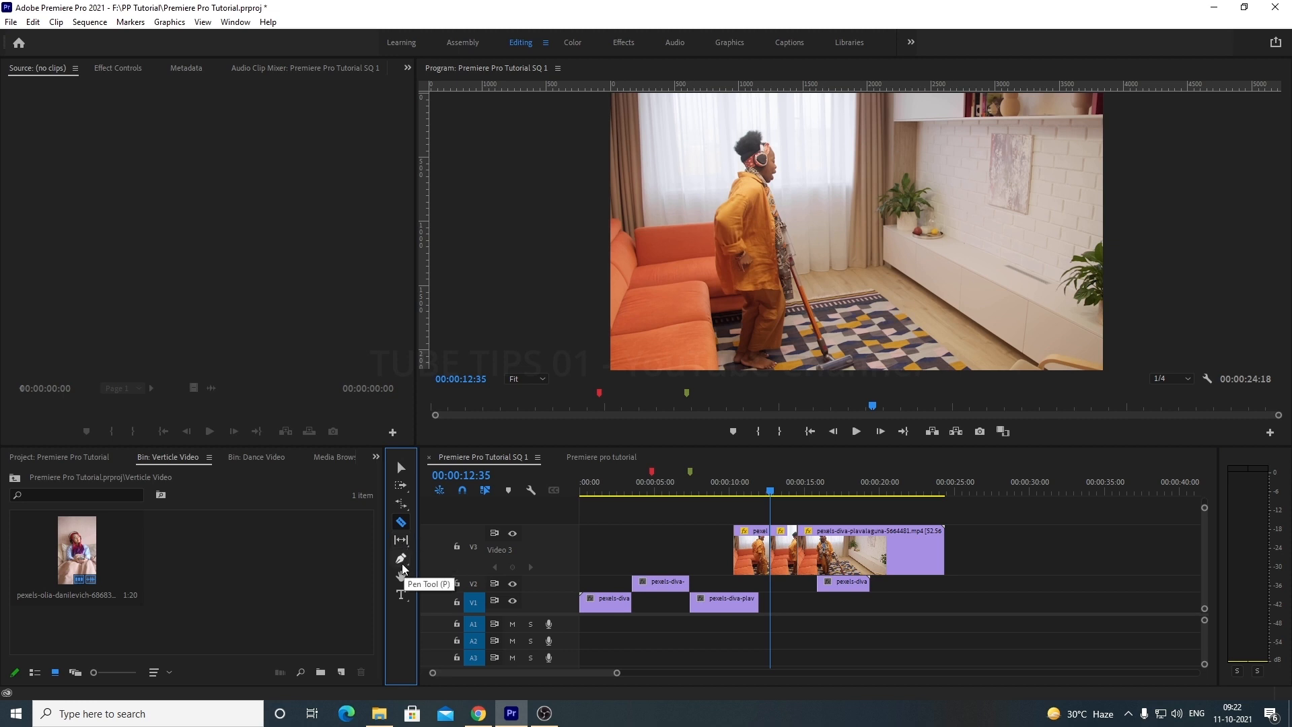
Step: Draw a five-point shape with the Pen tool on the white wall in the program monitor, extending towards the plant
{"action": "left_click", "coordinate": [401, 560]}
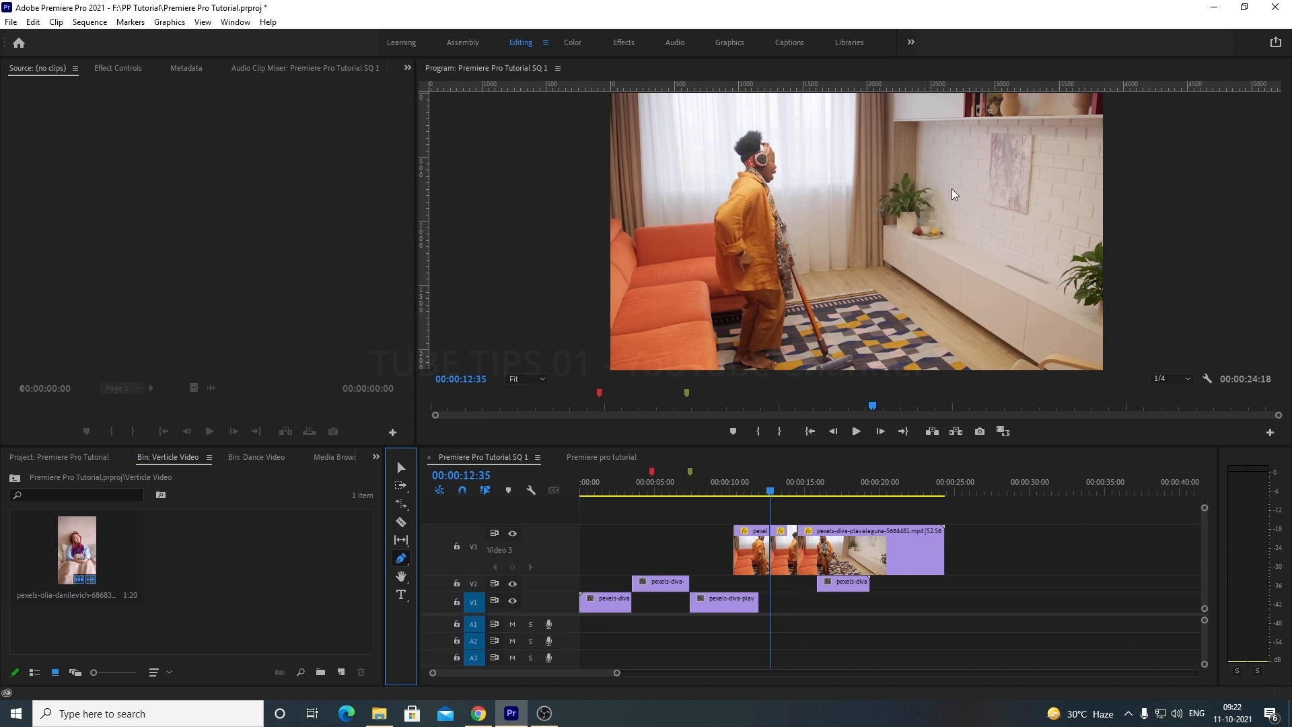
{"action": "left_click", "coordinate": [935, 142]}
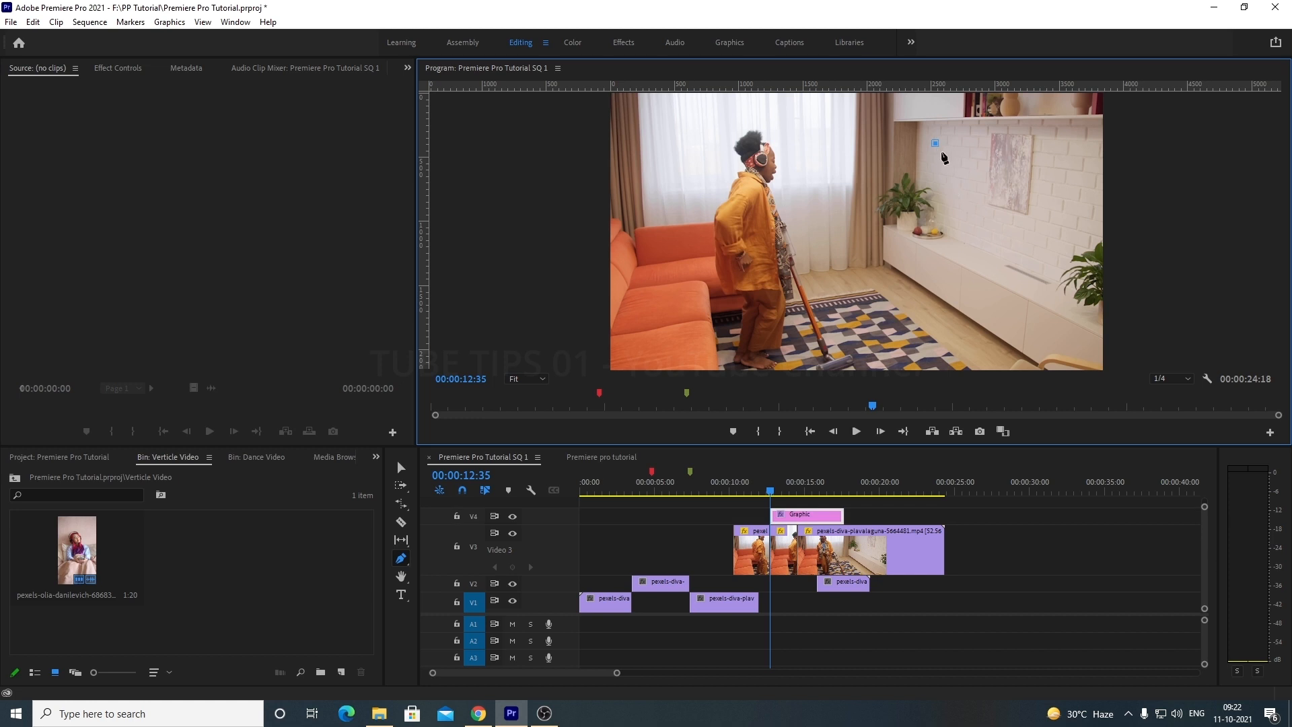
{"action": "left_click", "coordinate": [988, 145]}
{"action": "left_click", "coordinate": [982, 196]}
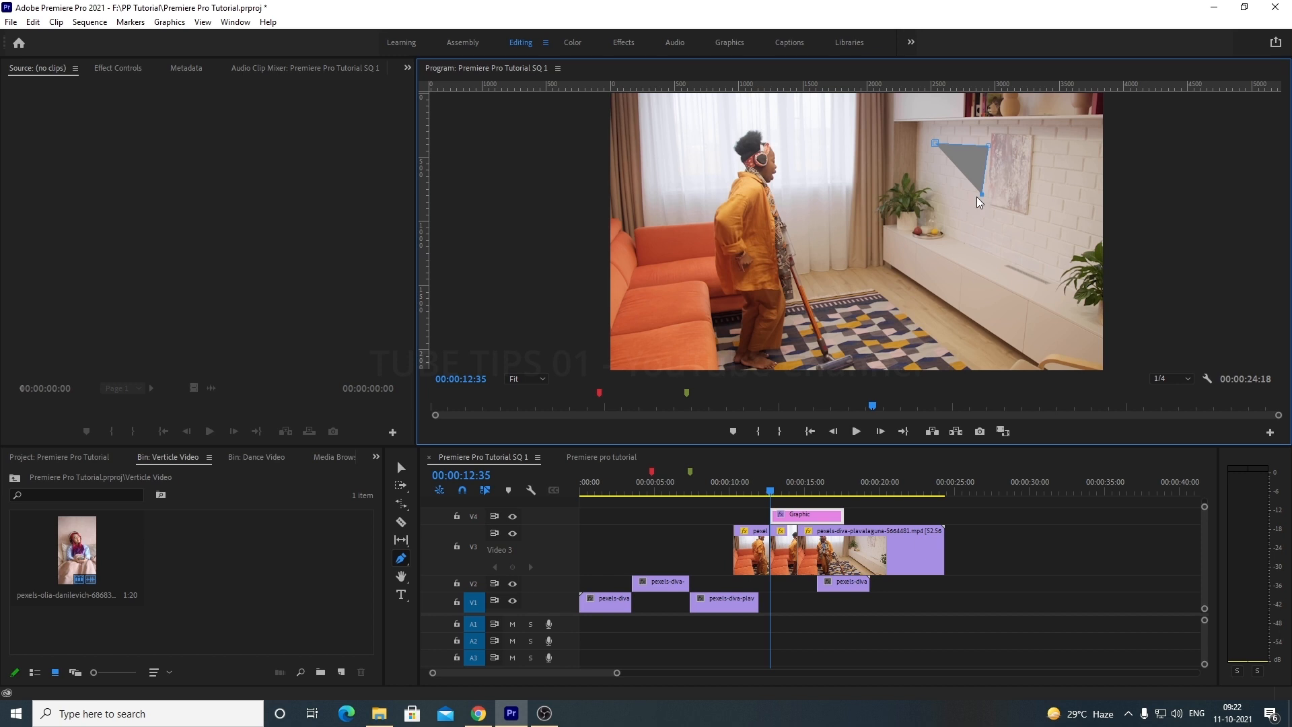
{"action": "left_click", "coordinate": [928, 192]}
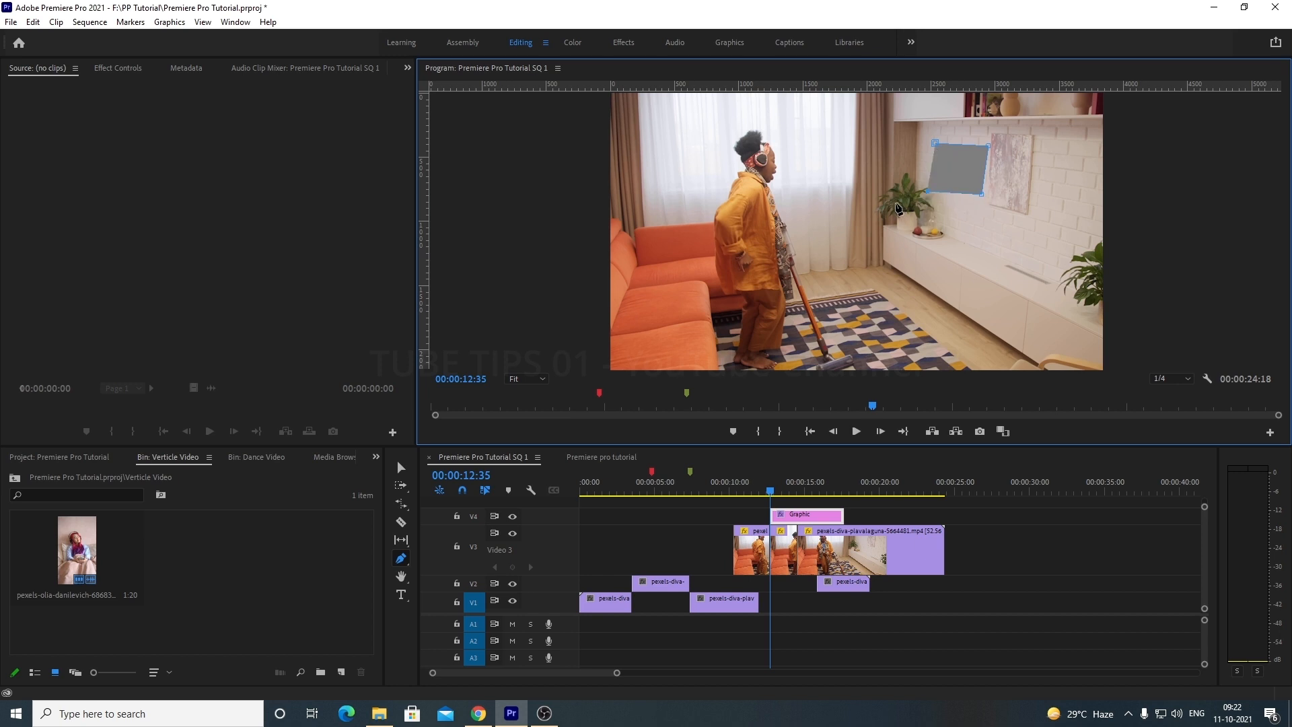
{"action": "left_click", "coordinate": [895, 202]}
Step: Show the shape's Effect Controls and extend its path with further points down past the cabinet to the floor
{"action": "left_click", "coordinate": [119, 69]}
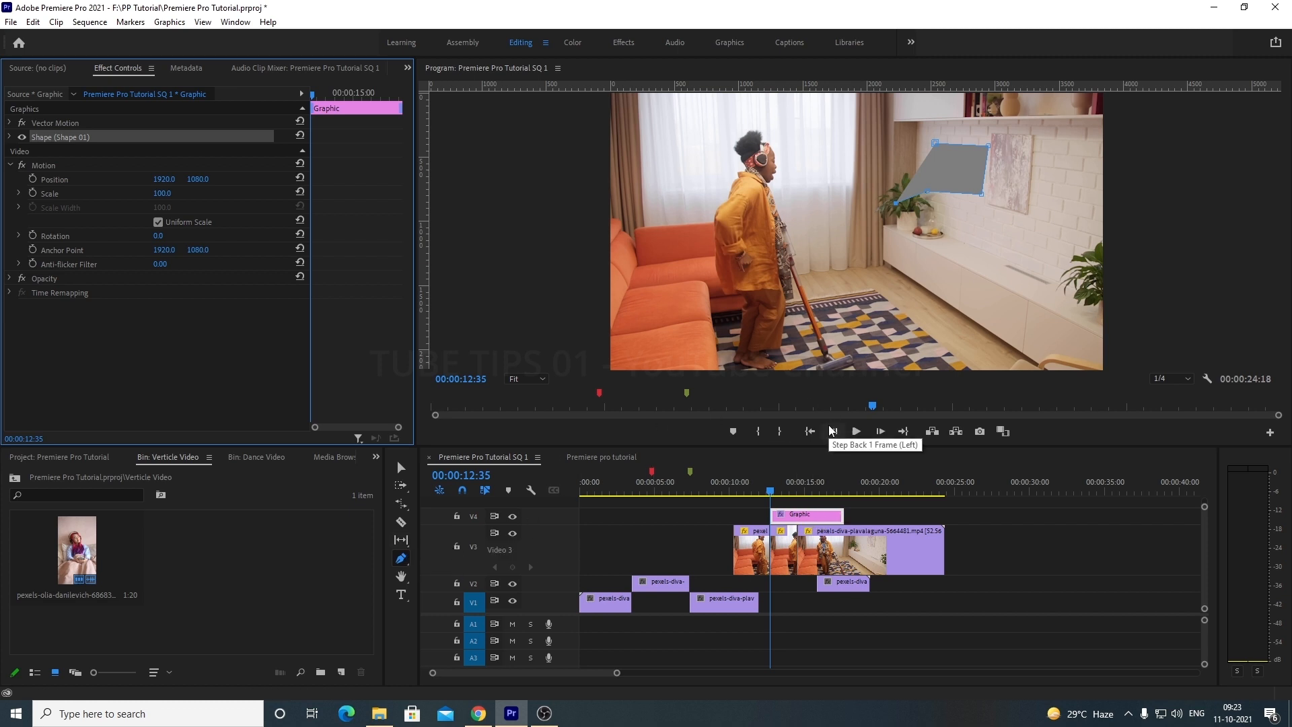
{"action": "left_click", "coordinate": [883, 263]}
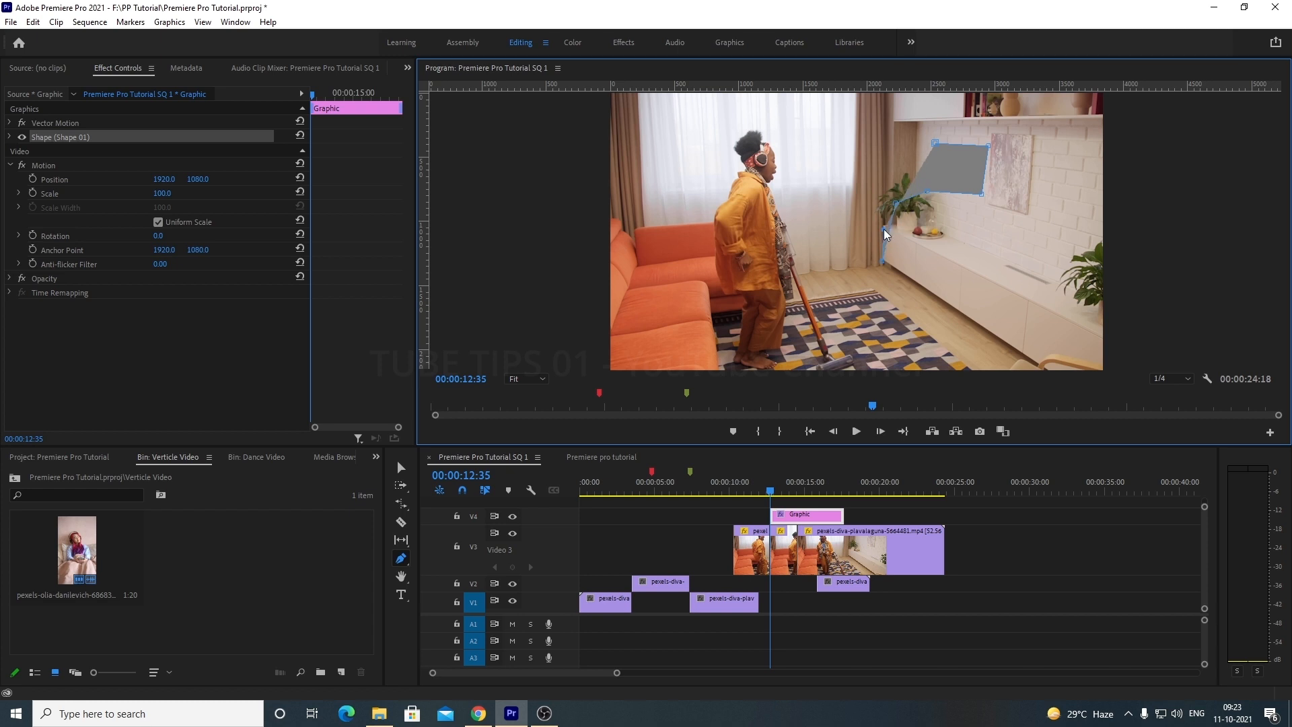
{"action": "left_click", "coordinate": [970, 267]}
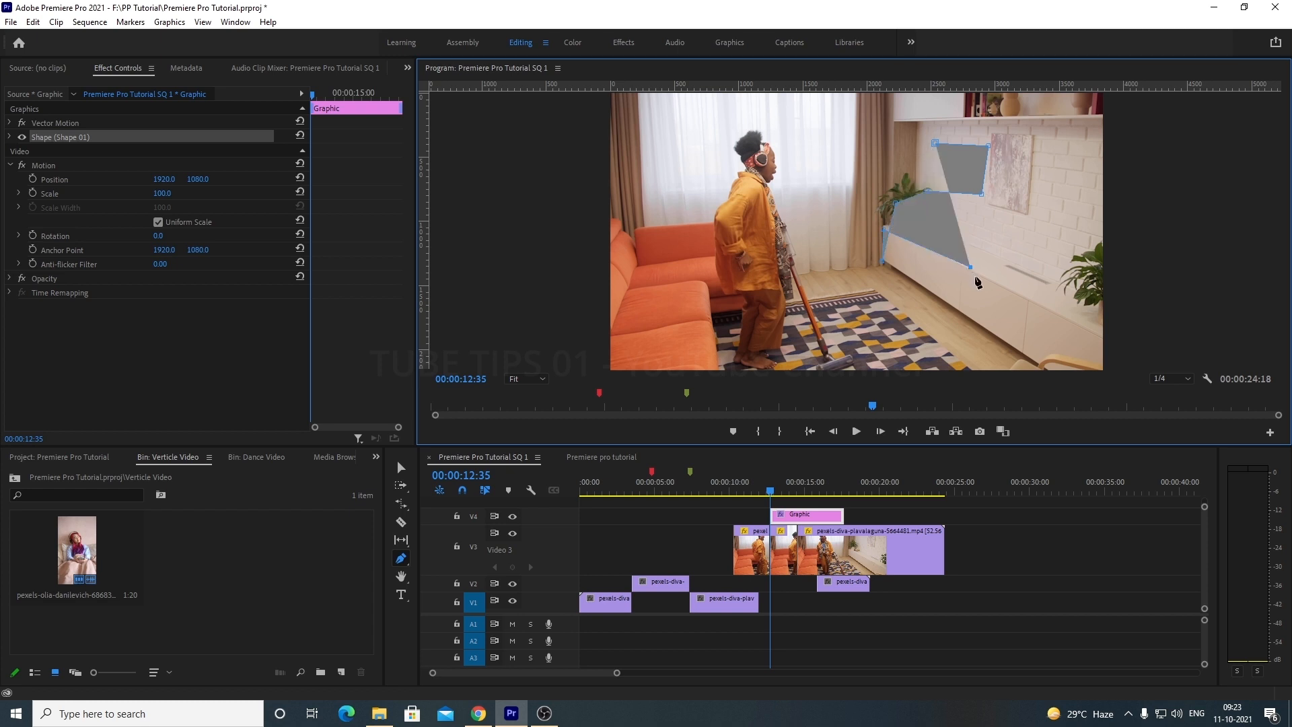
{"action": "left_click", "coordinate": [969, 317]}
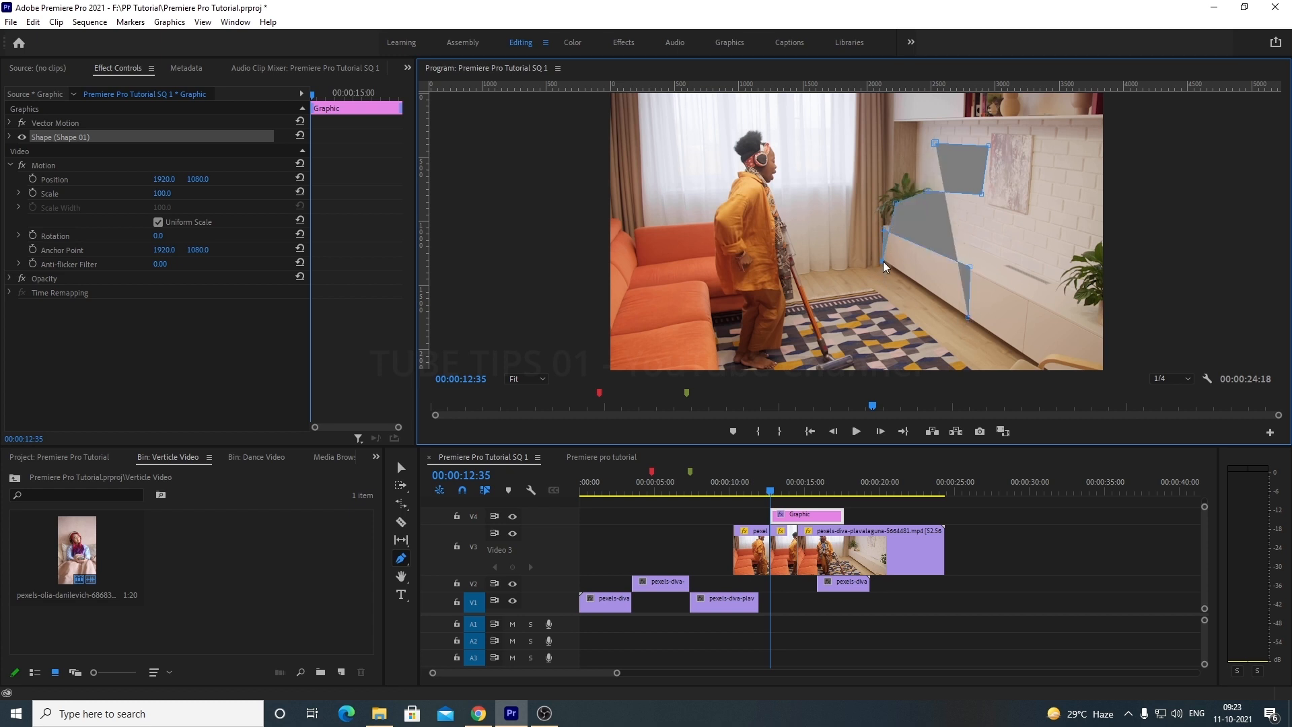
Step: Draw a wide rectangle over the person's legs and a square in front of the curtain with the Rectangle tool
{"action": "left_click", "coordinate": [403, 565]}
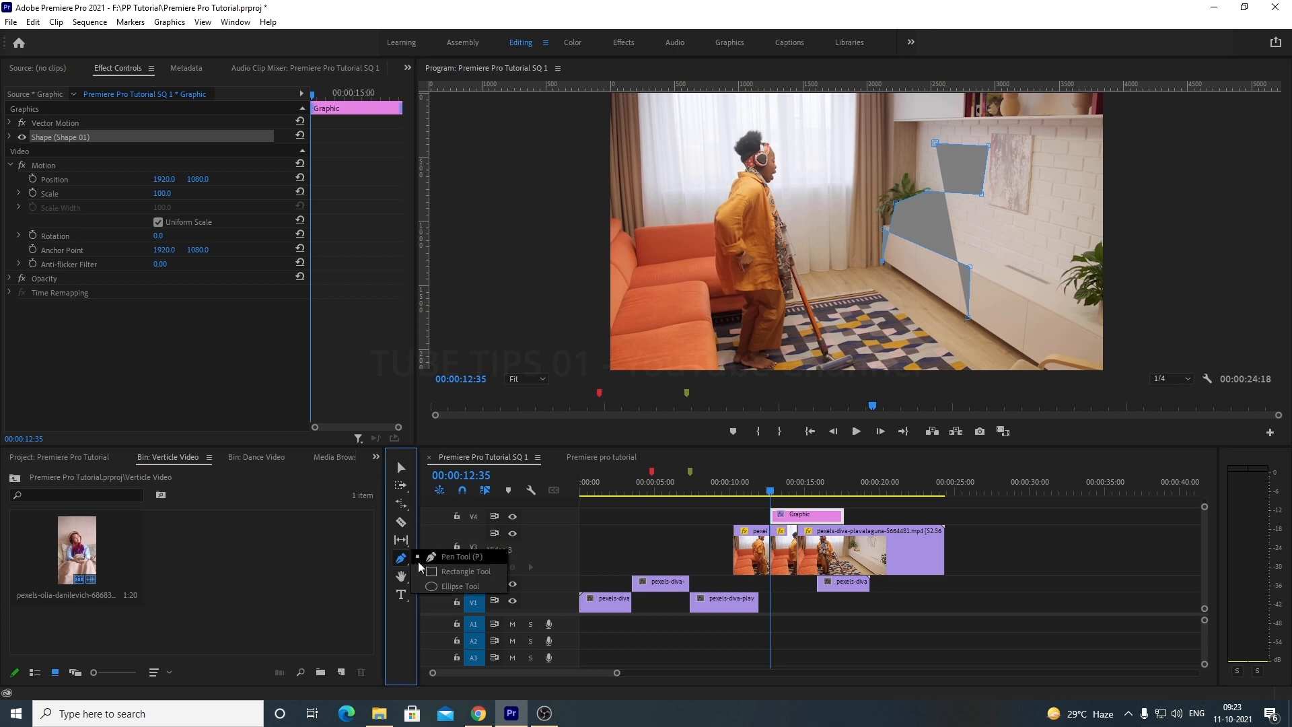
{"action": "left_click", "coordinate": [467, 572]}
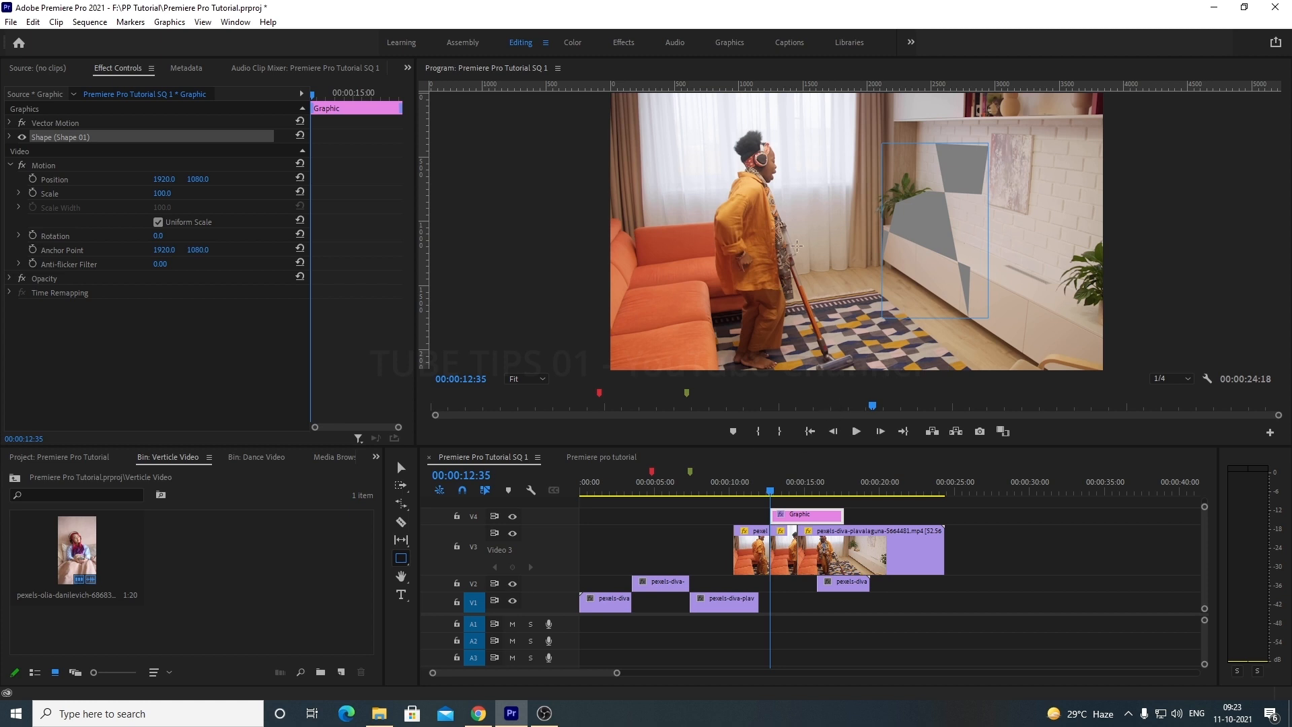
{"action": "left_click_drag", "start_coordinate": [671, 251], "coordinate": [839, 337]}
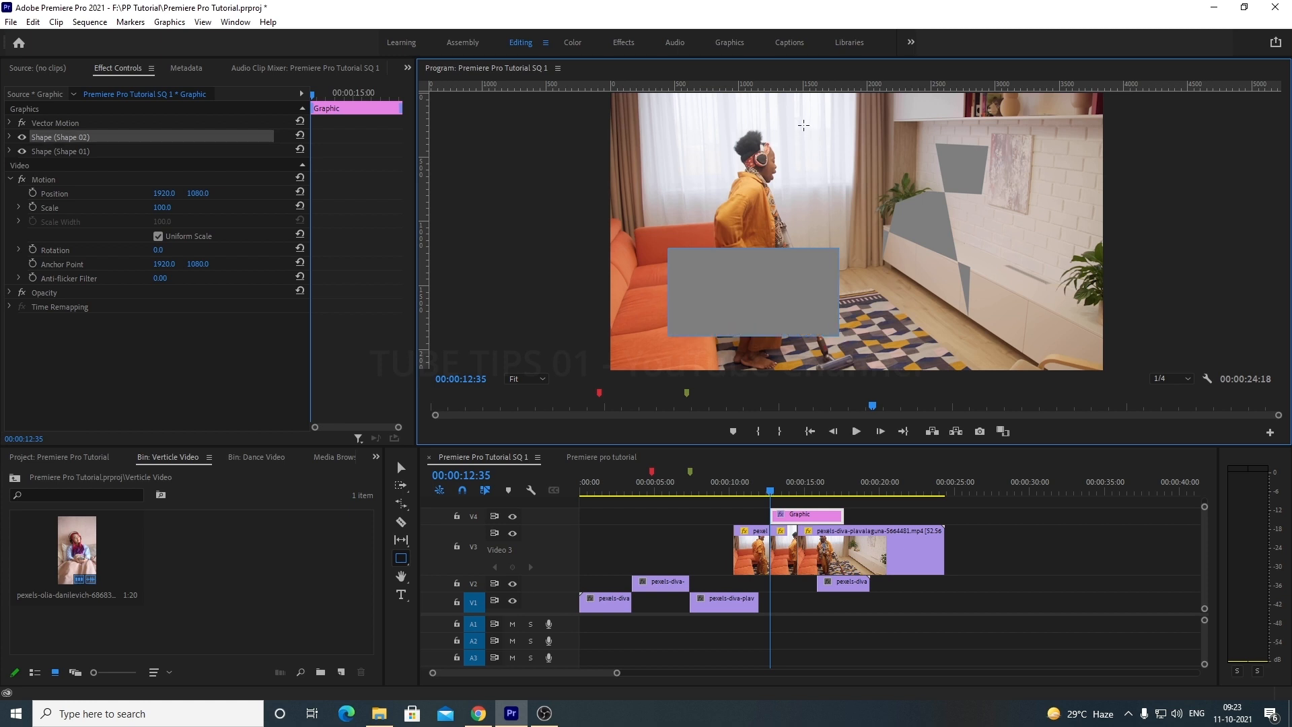
{"action": "mouse_move", "coordinate": [802, 155]}
{"action": "left_mouse_down"}
{"action": "mouse_move", "coordinate": [868, 235]}
{"action": "mouse_move", "coordinate": [903, 254]}
{"action": "mouse_move", "coordinate": [884, 228]}
{"action": "left_mouse_up"}
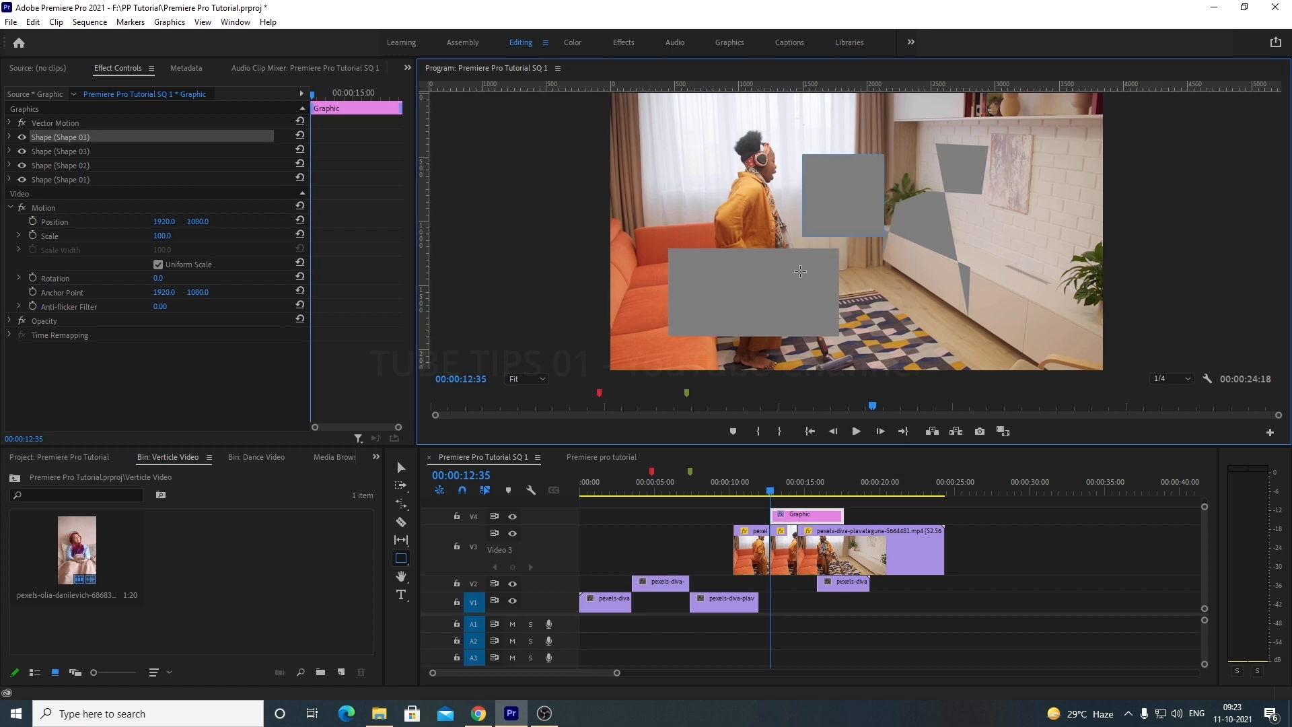
Step: Draw a wide ellipse over the carpet and a large circle over the white cabinet with the Ellipse tool
{"action": "left_click", "coordinate": [402, 564]}
{"action": "left_click", "coordinate": [439, 585]}
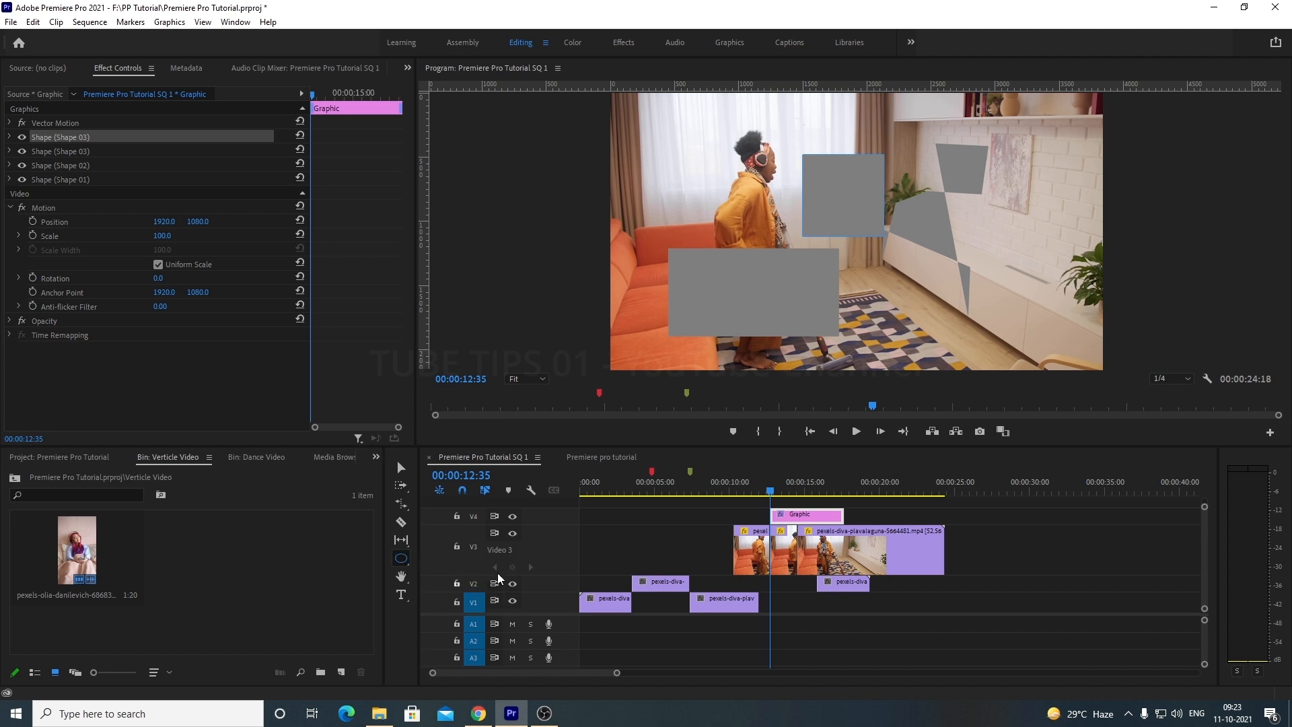
{"action": "left_click_drag", "start_coordinate": [875, 272], "coordinate": [975, 334]}
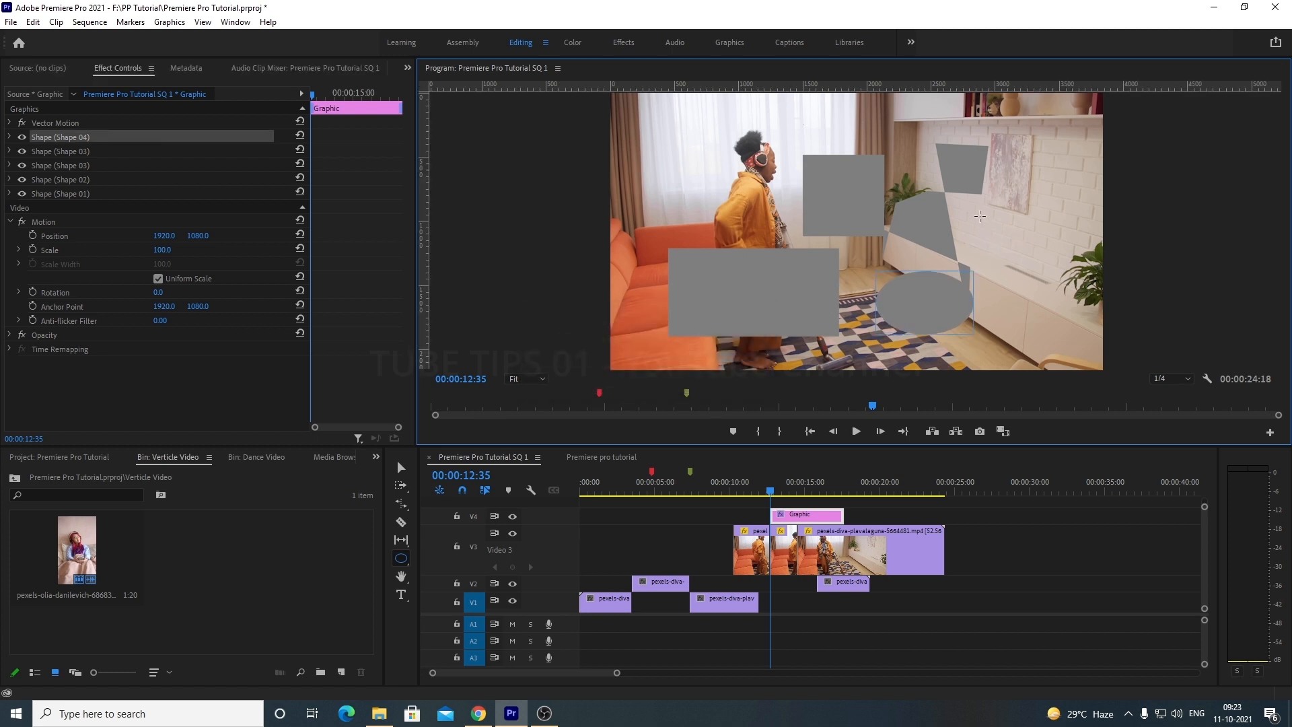
{"action": "left_click_drag", "start_coordinate": [979, 208], "coordinate": [1001, 224]}
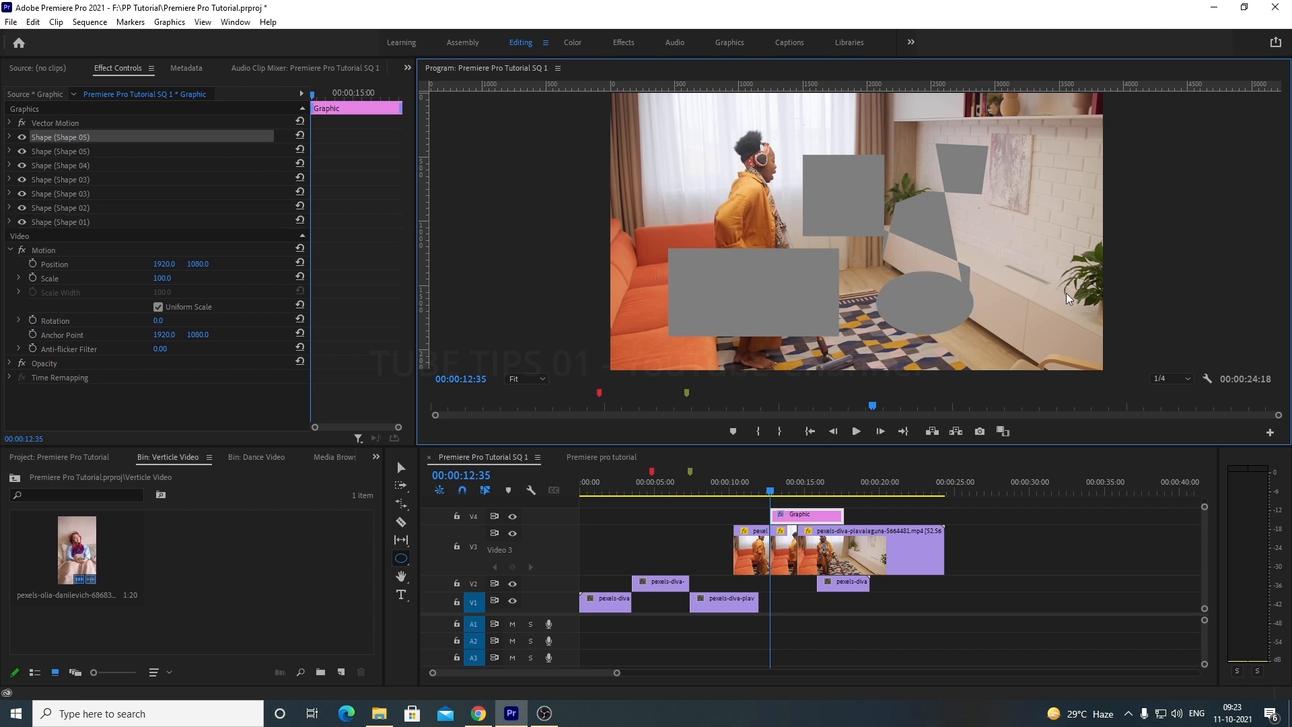
{"action": "left_click_drag", "start_coordinate": [1004, 204], "coordinate": [1102, 302]}
{"action": "left_click", "coordinate": [684, 549]}
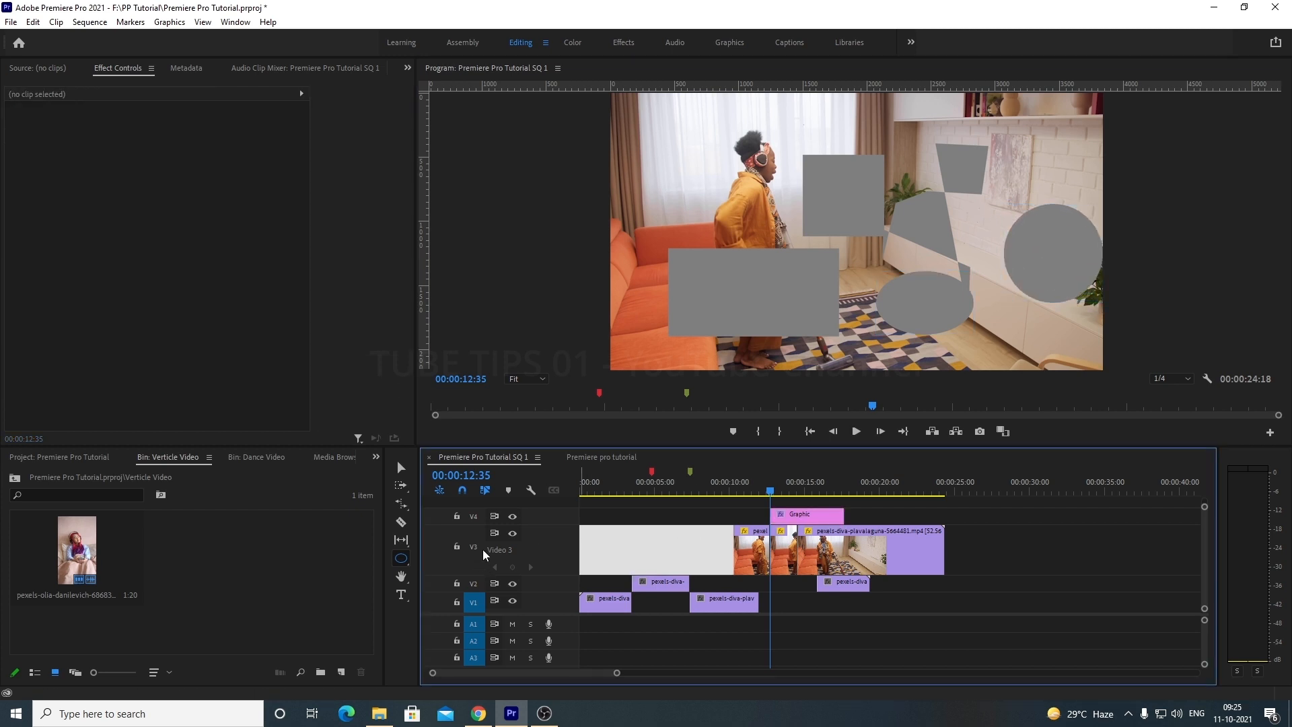
Step: Try to pan the timeline with the Hand tool, and zoom in four levels near its start with the Zoom tool
{"action": "left_click", "coordinate": [401, 578]}
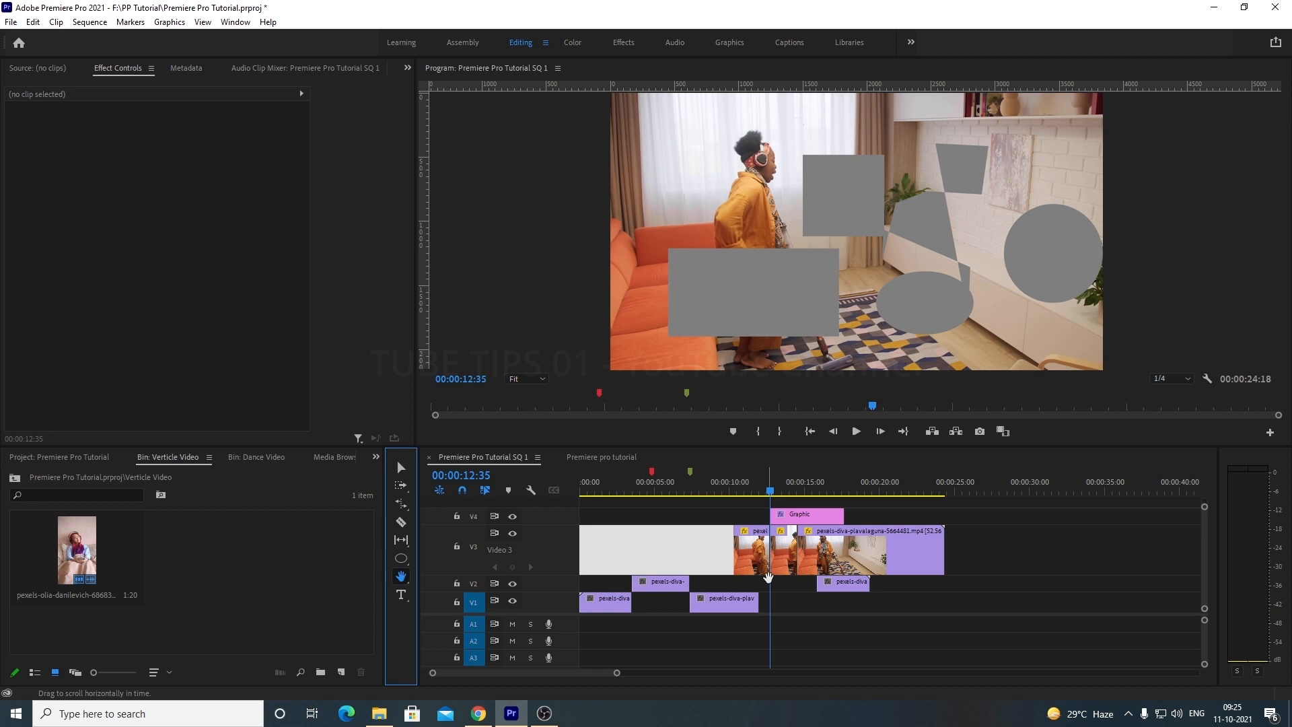
{"action": "left_click", "coordinate": [697, 640]}
{"action": "left_click_drag", "start_coordinate": [827, 615], "coordinate": [652, 559]}
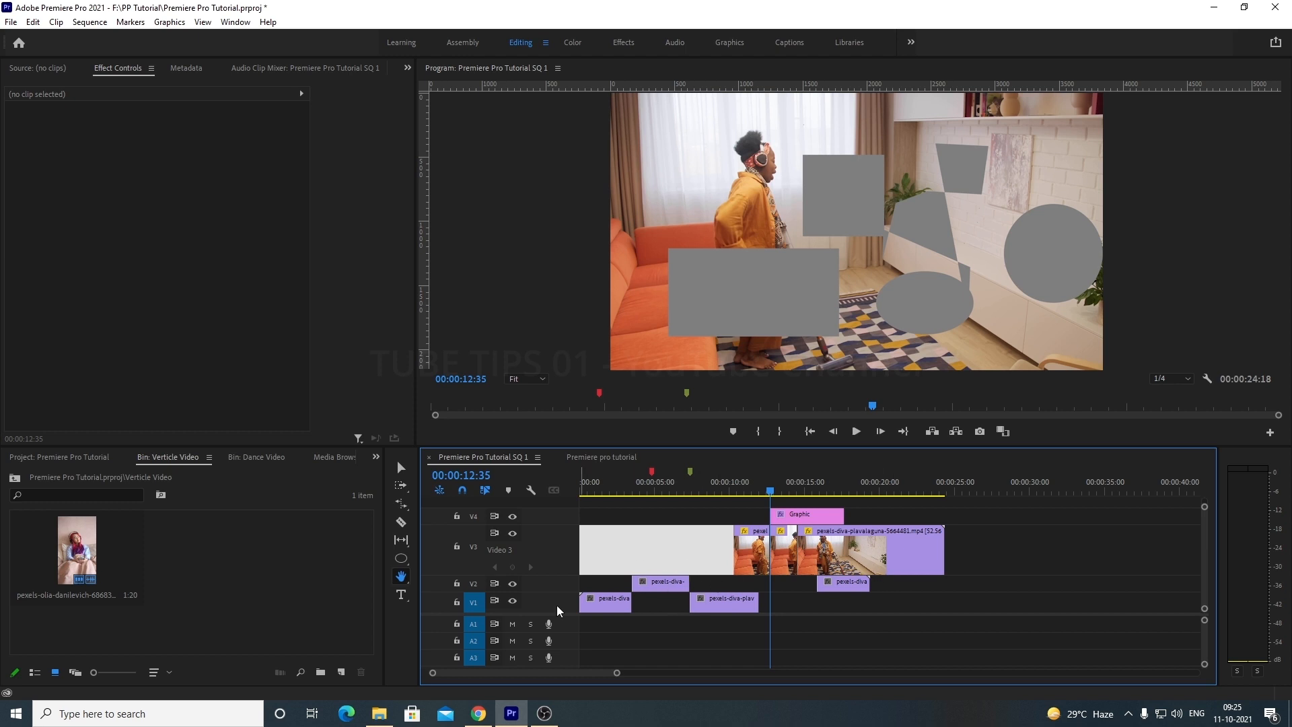
{"action": "left_click", "coordinate": [403, 583]}
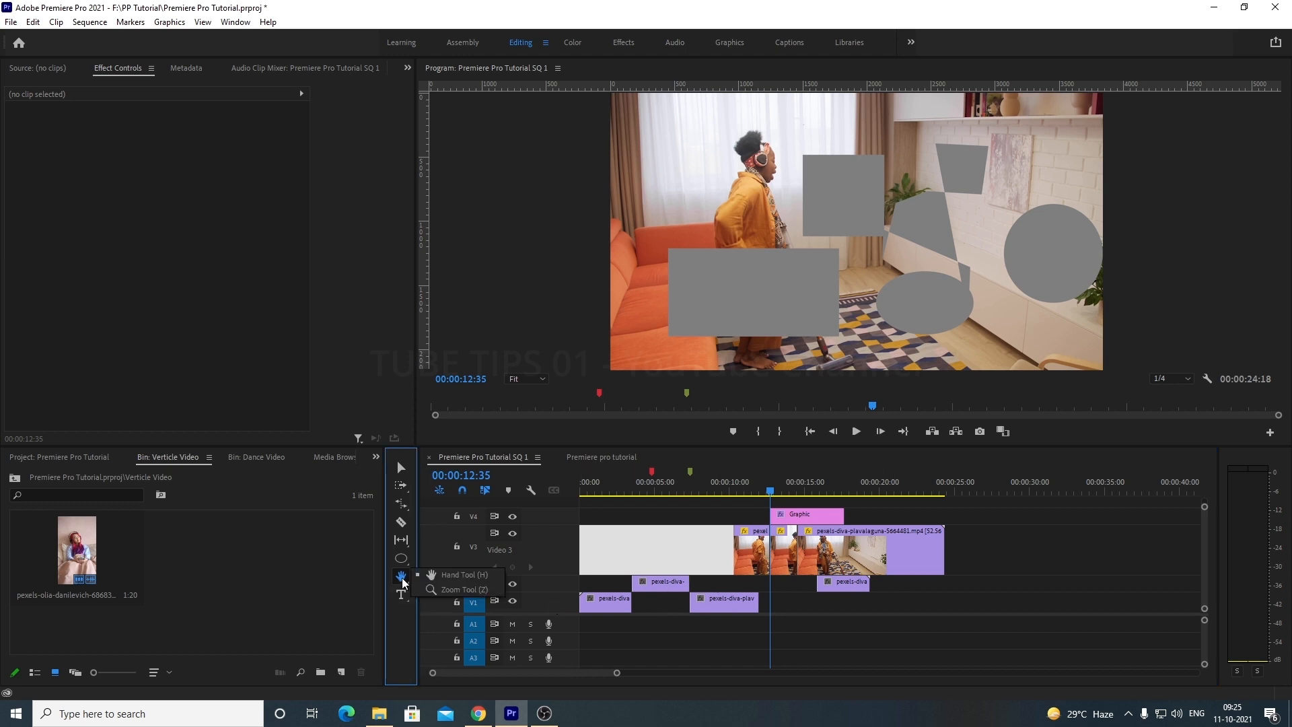
{"action": "left_click", "coordinate": [440, 588]}
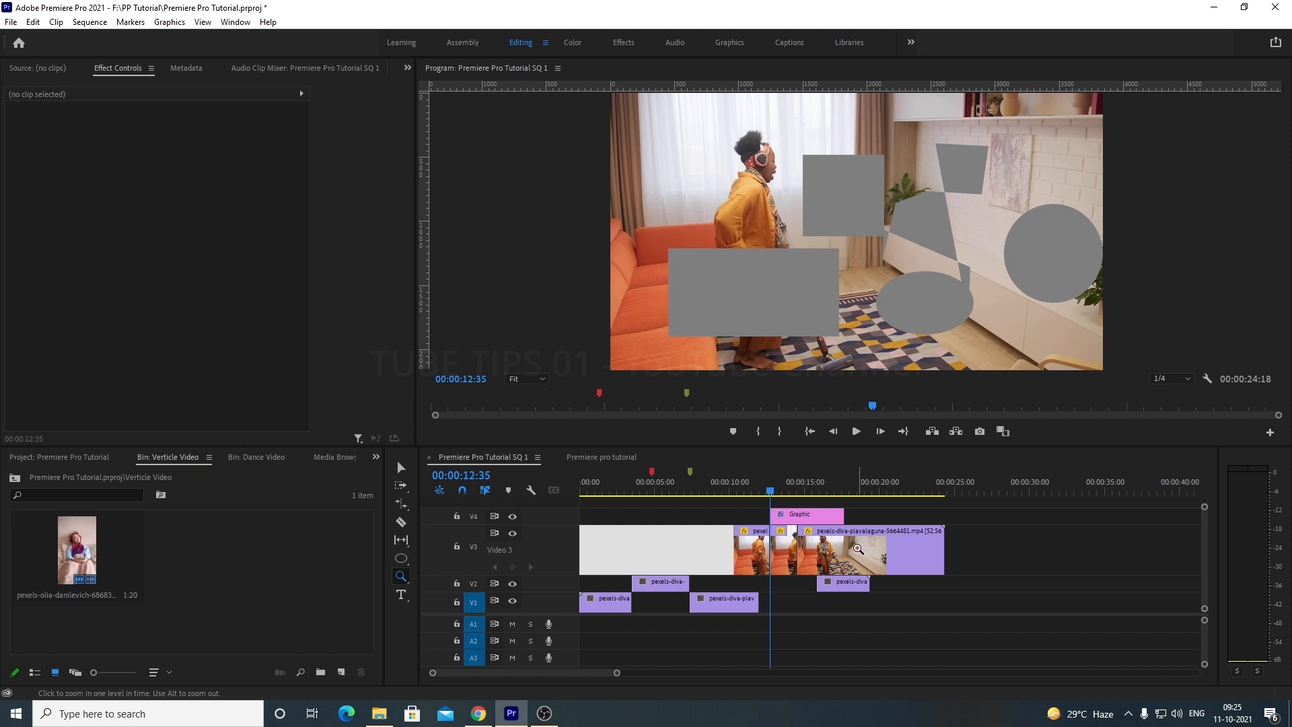
{"action": "left_click", "coordinate": [744, 559]}
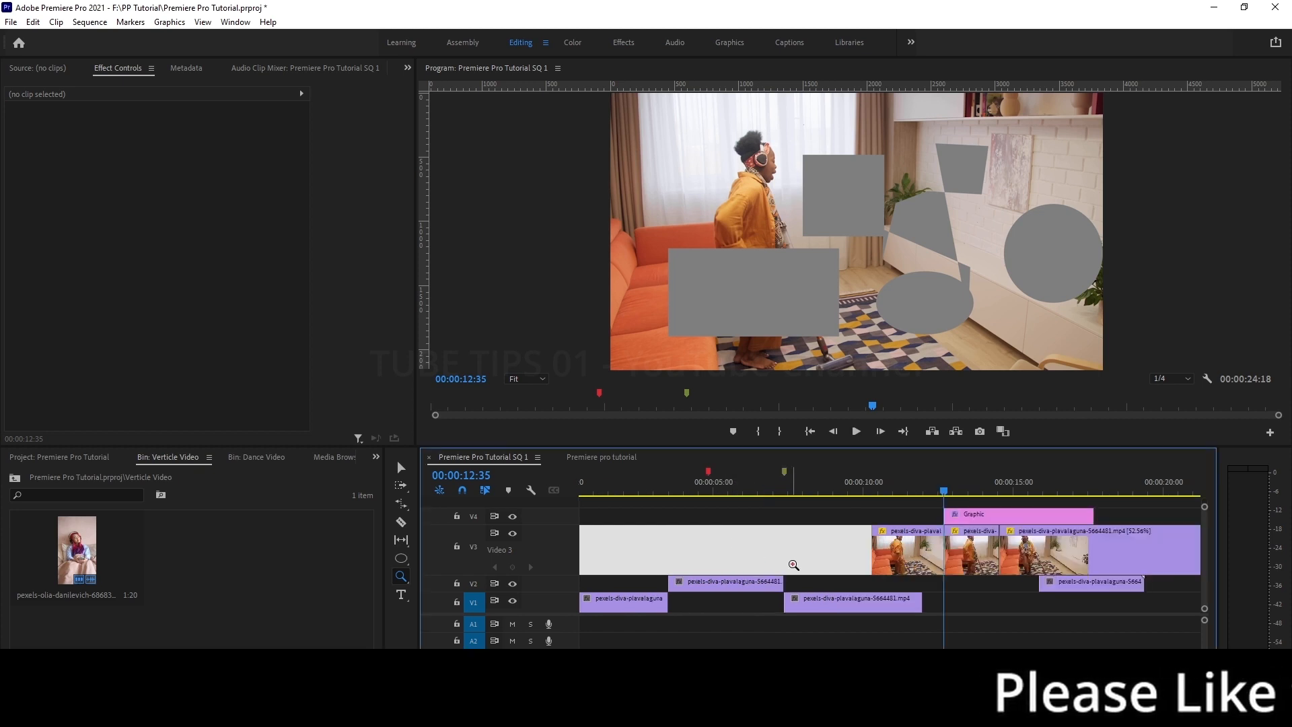
{"action": "left_click", "coordinate": [719, 554]}
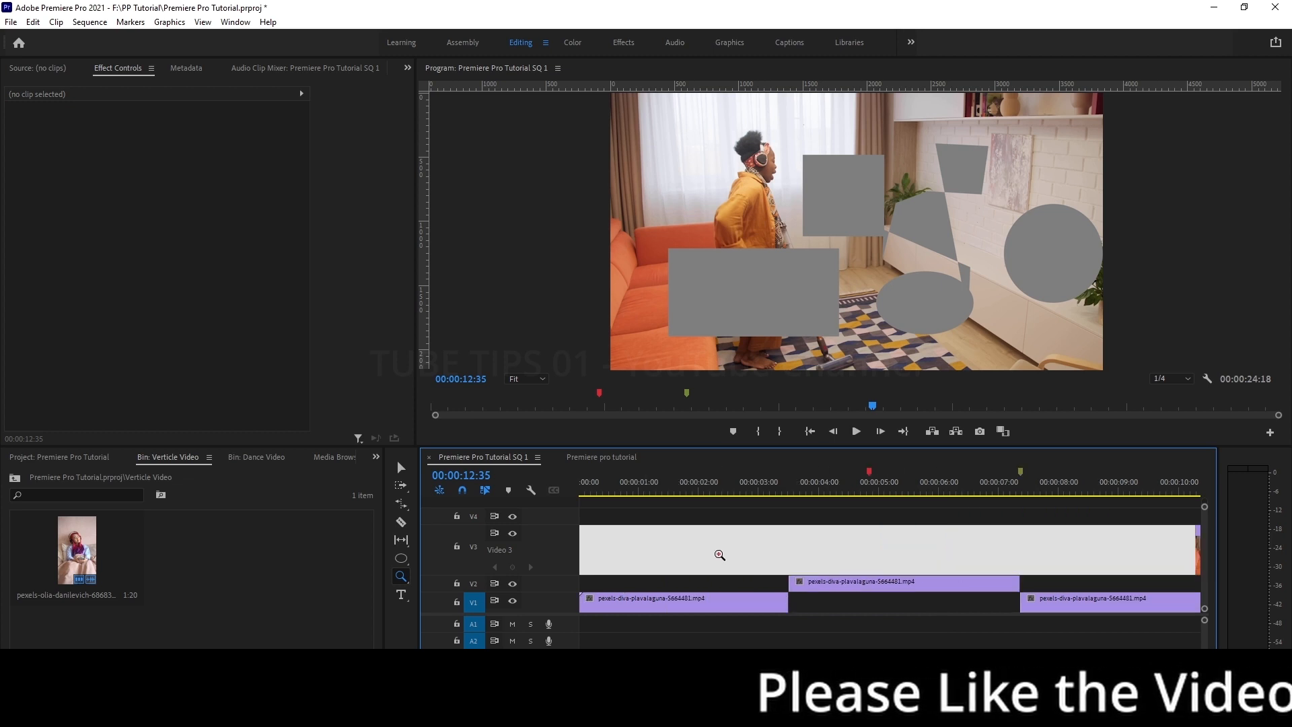
{"action": "left_click", "coordinate": [720, 554]}
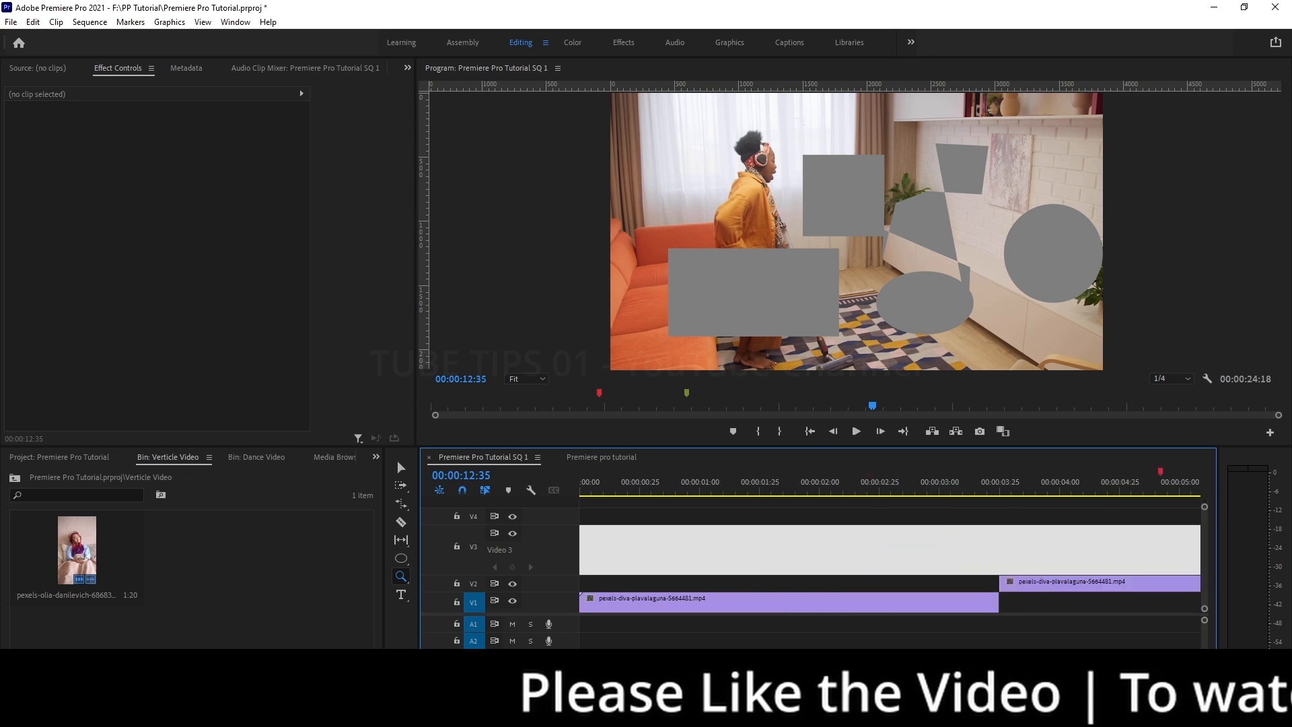
{"action": "left_click", "coordinate": [729, 554]}
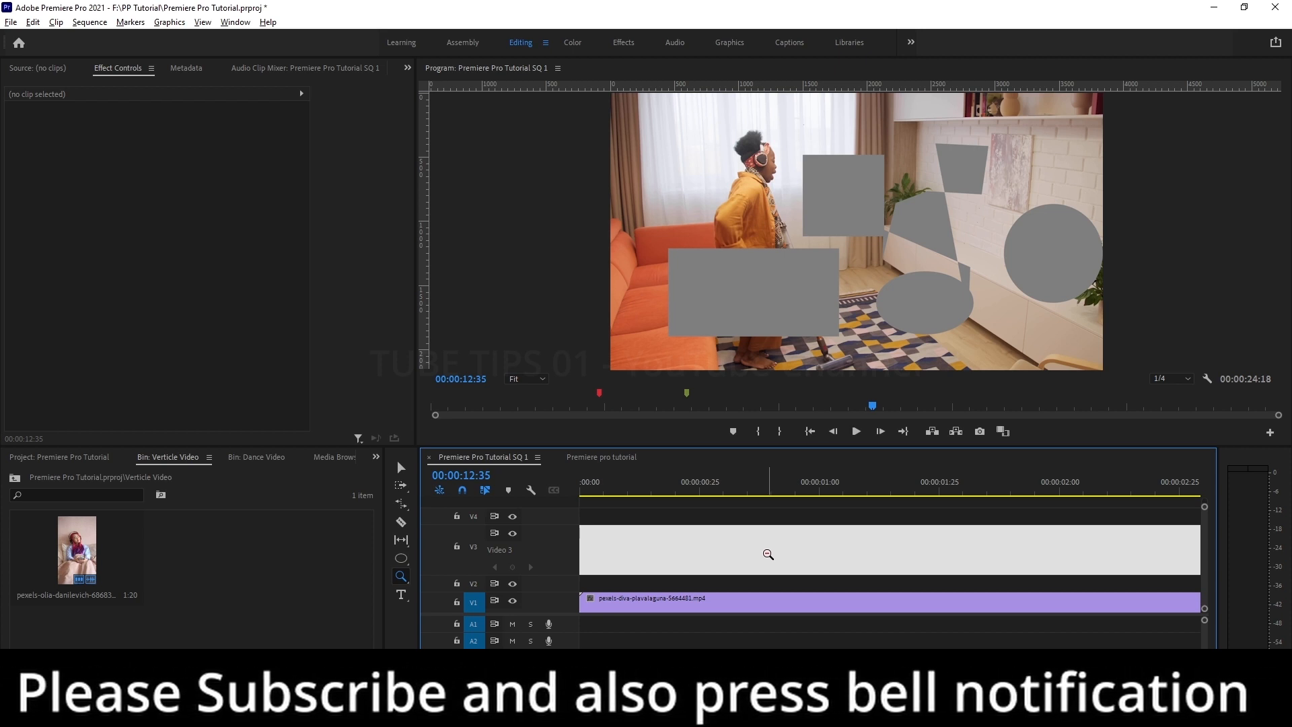
Step: Zoom the timeline back out with the Zoom tool until the clips on all tracks are in view
{"action": "key", "text": "alt"}
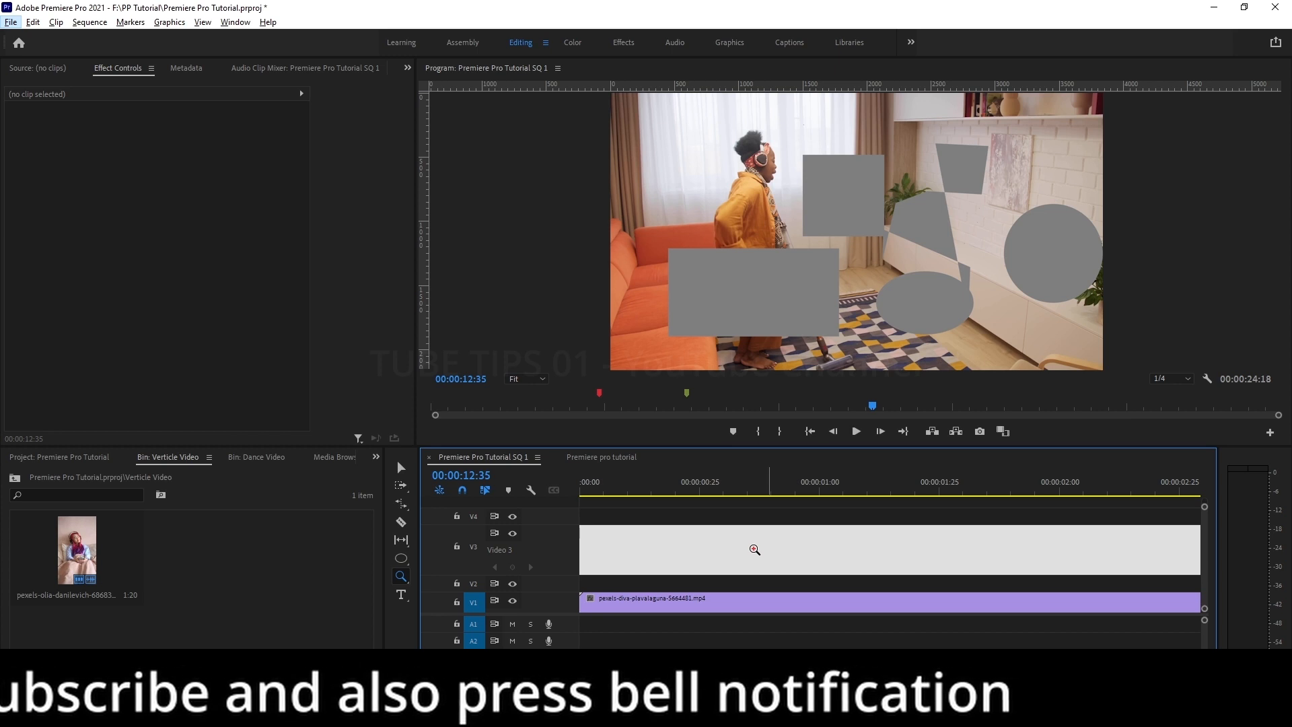
{"action": "key", "text": "alt"}
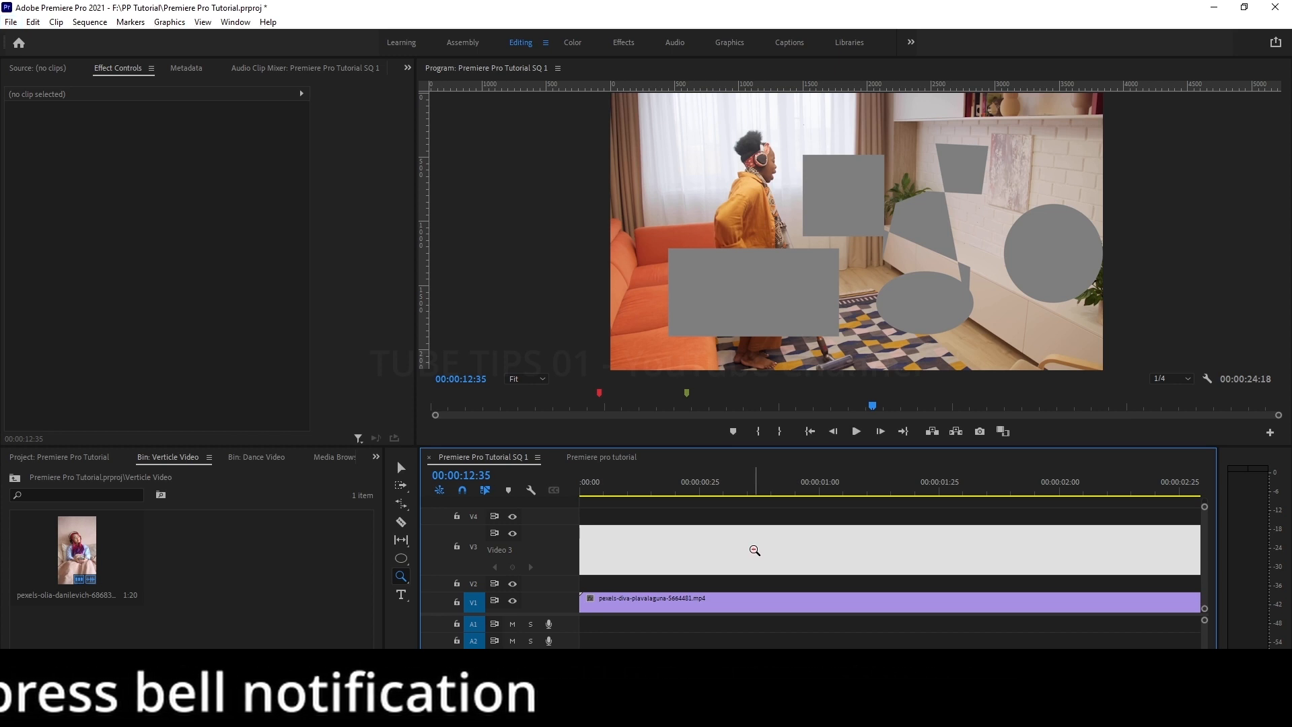
{"action": "left_click", "coordinate": [755, 549], "text": "alt"}
{"action": "left_click", "coordinate": [754, 549], "text": "alt"}
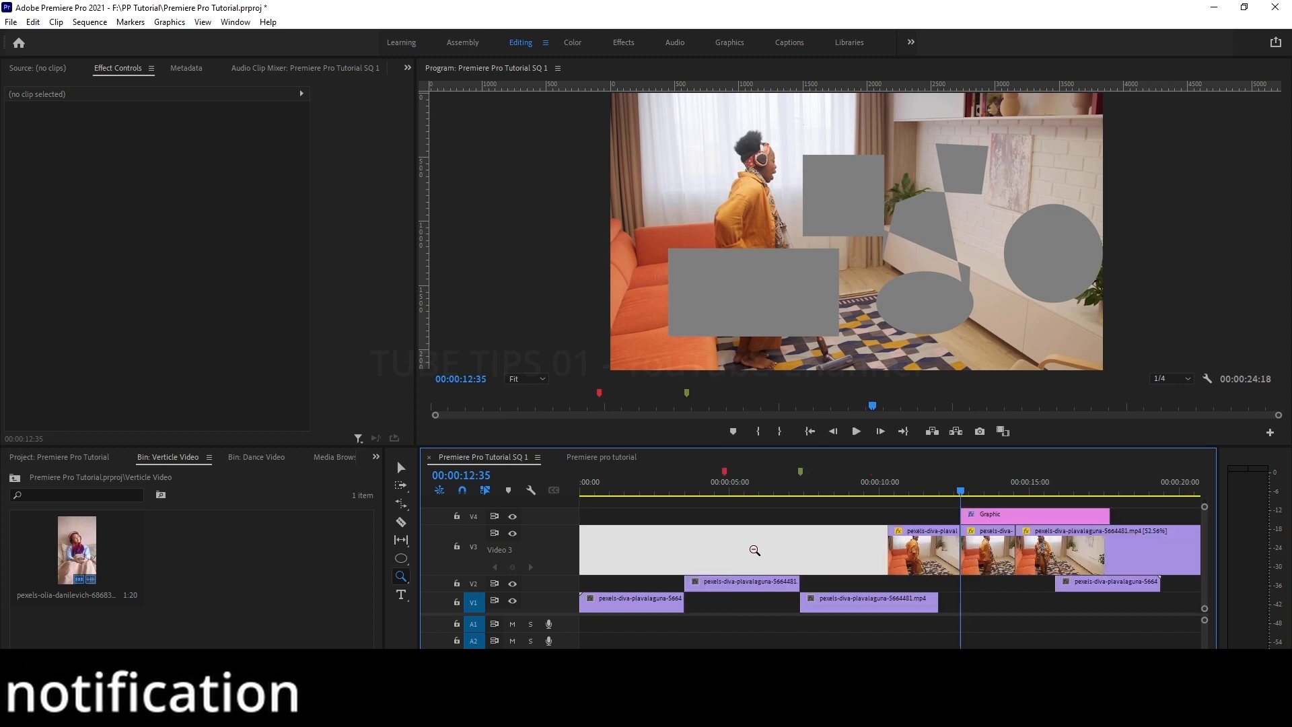
{"action": "left_click", "coordinate": [755, 550], "text": "alt"}
{"action": "left_click", "coordinate": [755, 549], "text": "alt"}
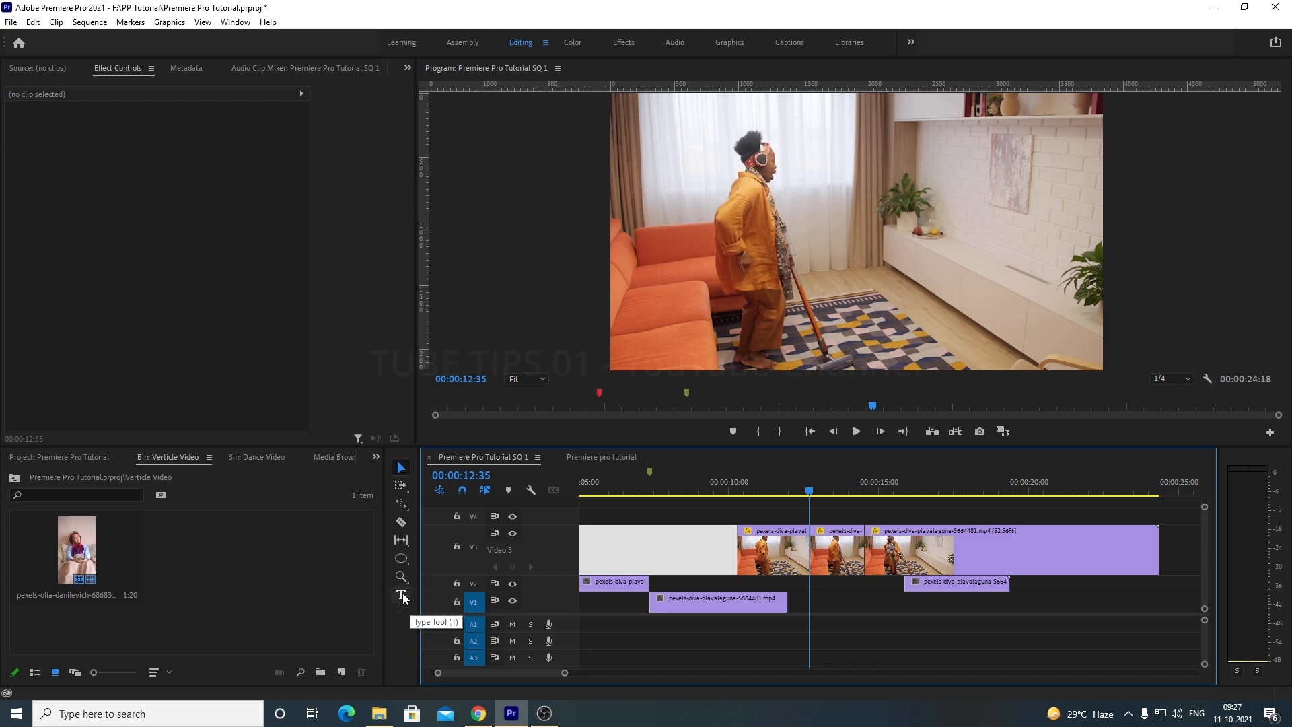
Step: Add the horizontal text "Premiere Pro Tutorial" in front of the curtain with the Type tool
{"action": "left_click", "coordinate": [402, 594]}
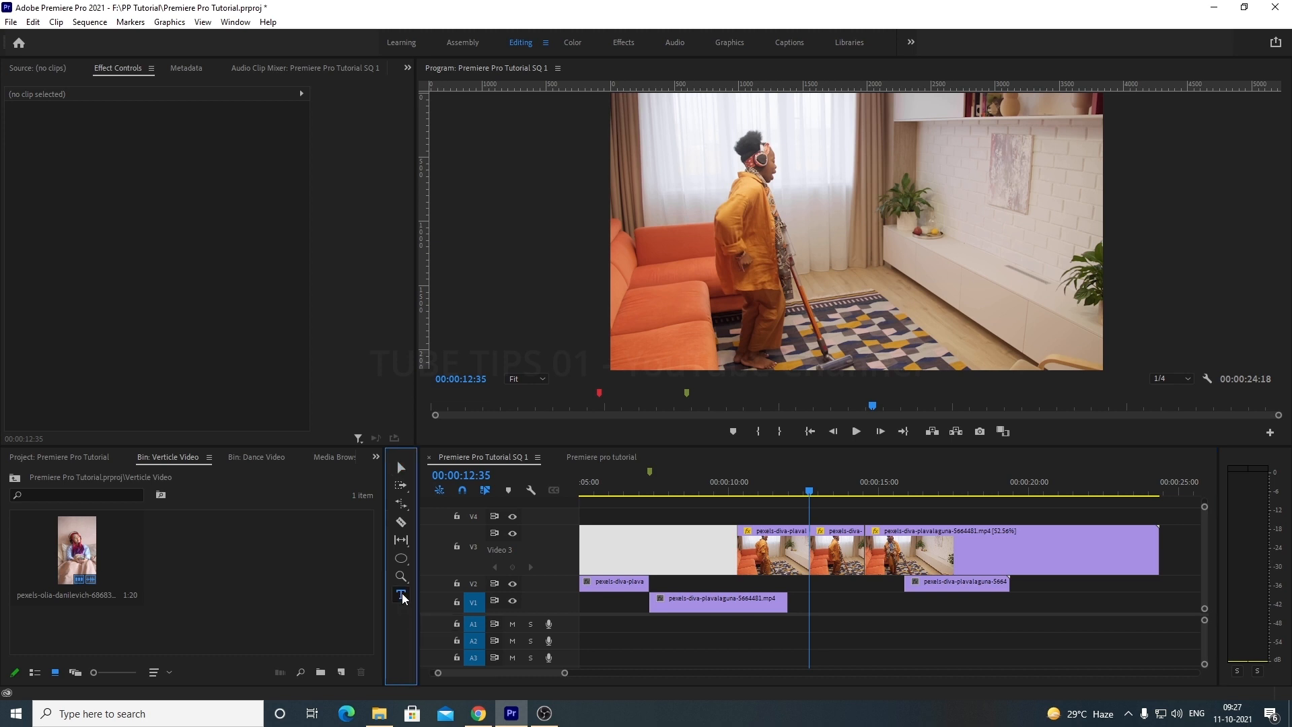
{"action": "left_click", "coordinate": [811, 204]}
{"action": "type", "text": "Premiere P"}
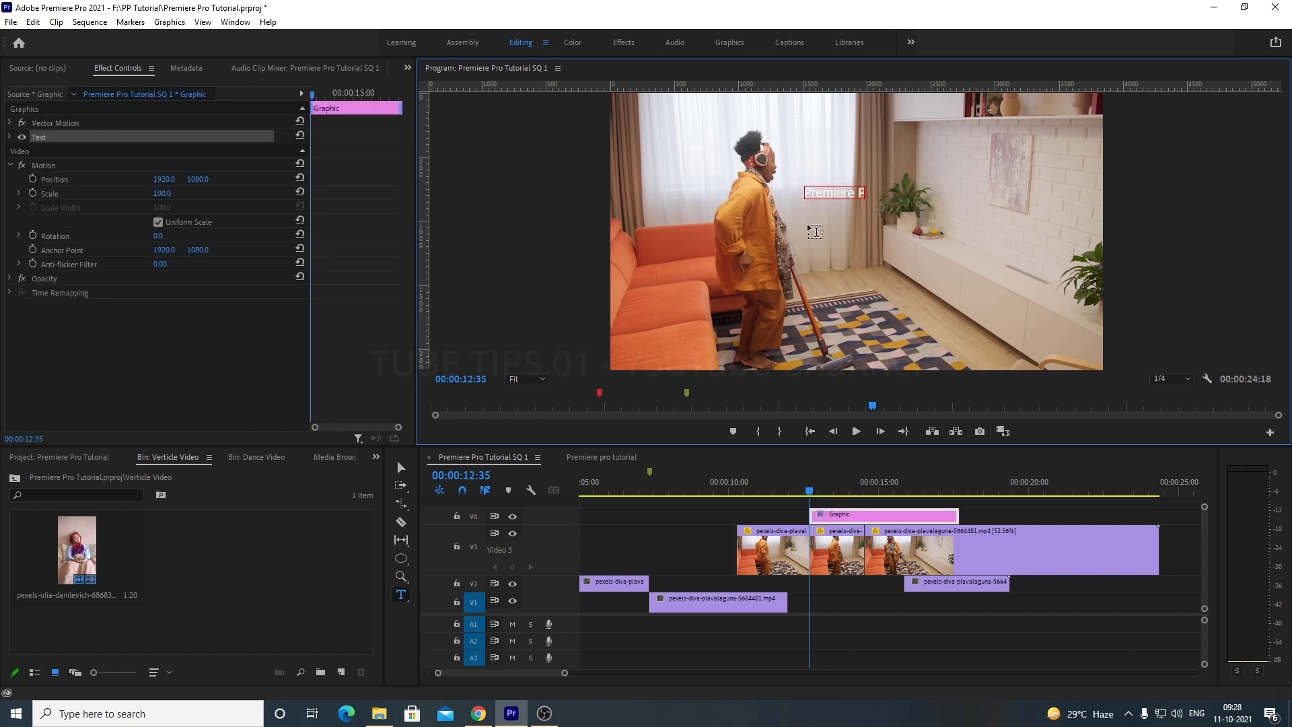
{"action": "type", "text": "ro Tutorial"}
Step: Create a tall text box over the white wall with the Vertical Type tool and enter "Premiere Pro Tutor"
{"action": "left_click", "coordinate": [402, 599]}
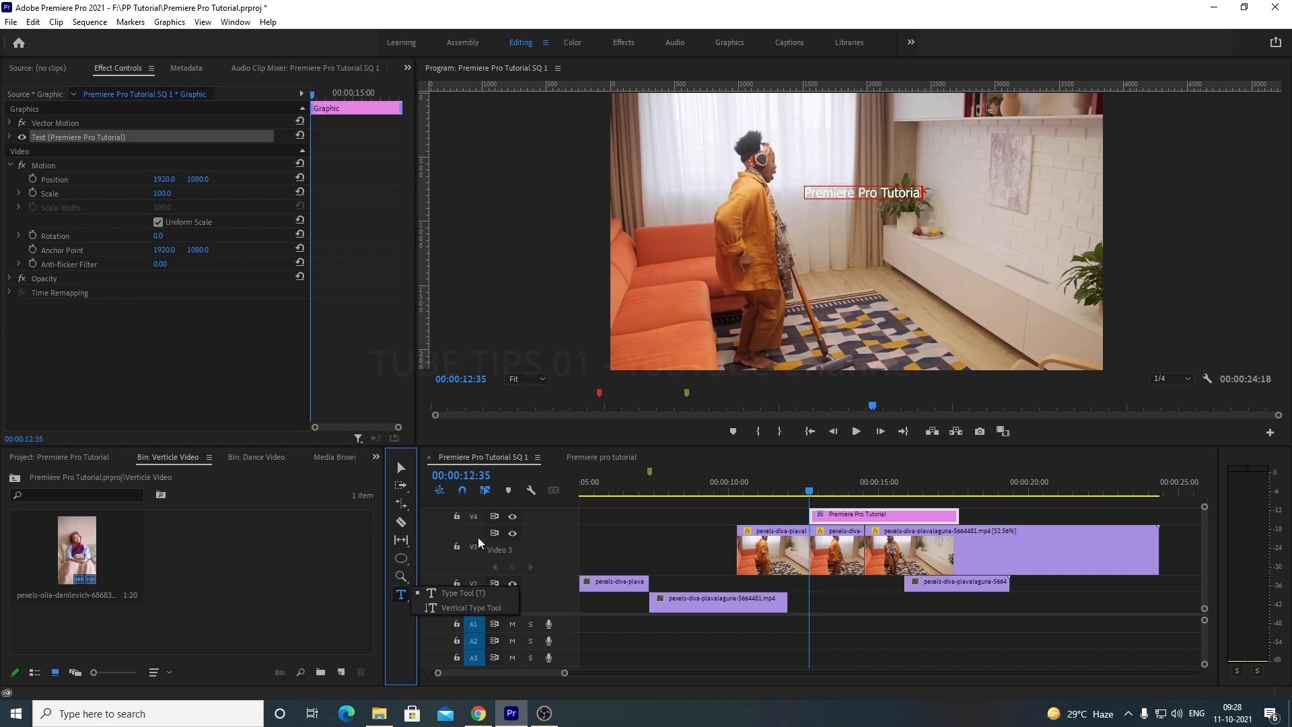
{"action": "left_click", "coordinate": [464, 607]}
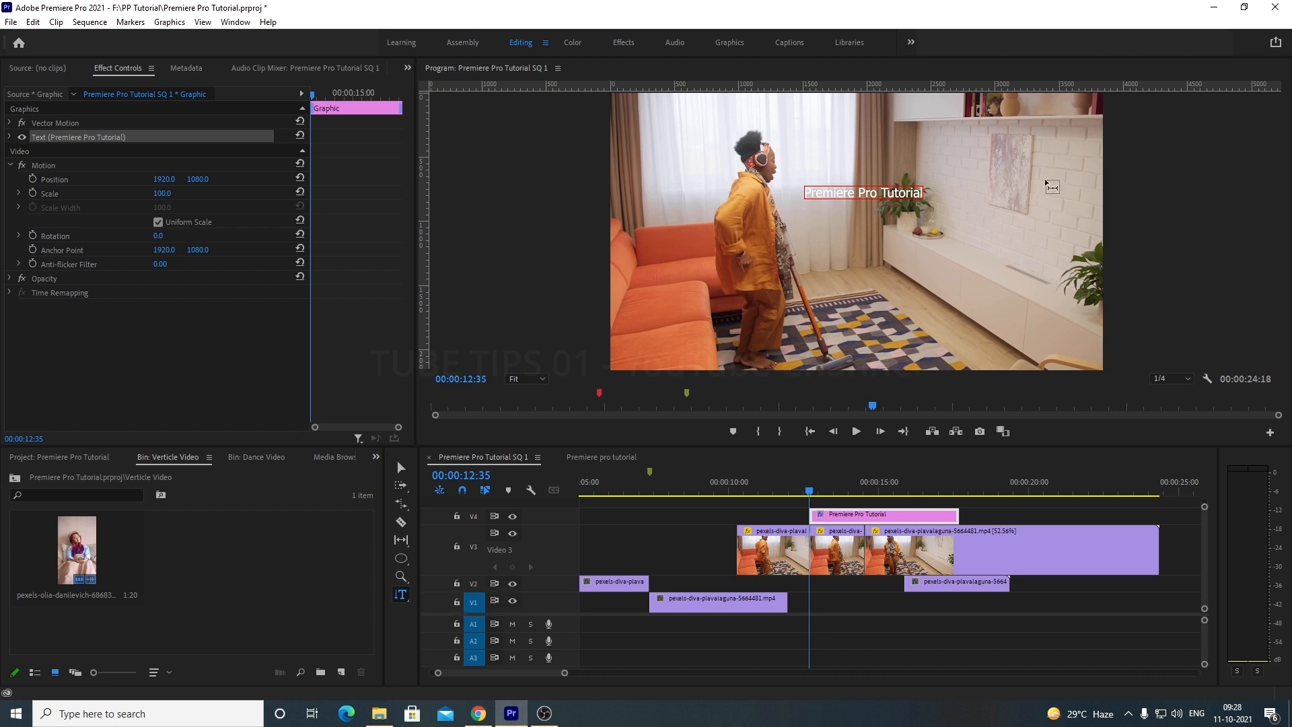
{"action": "left_click_drag", "start_coordinate": [964, 123], "coordinate": [1029, 338]}
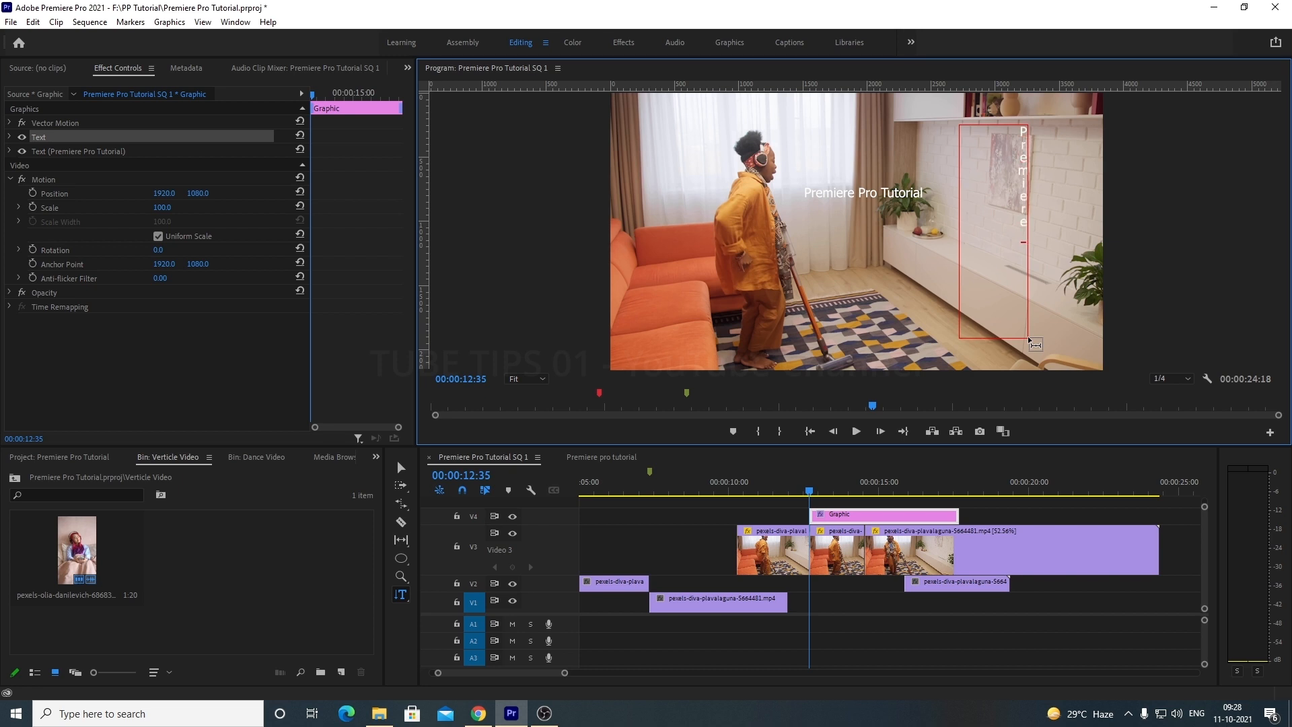
{"action": "type", "text": "Premiere Pro Tutor"}
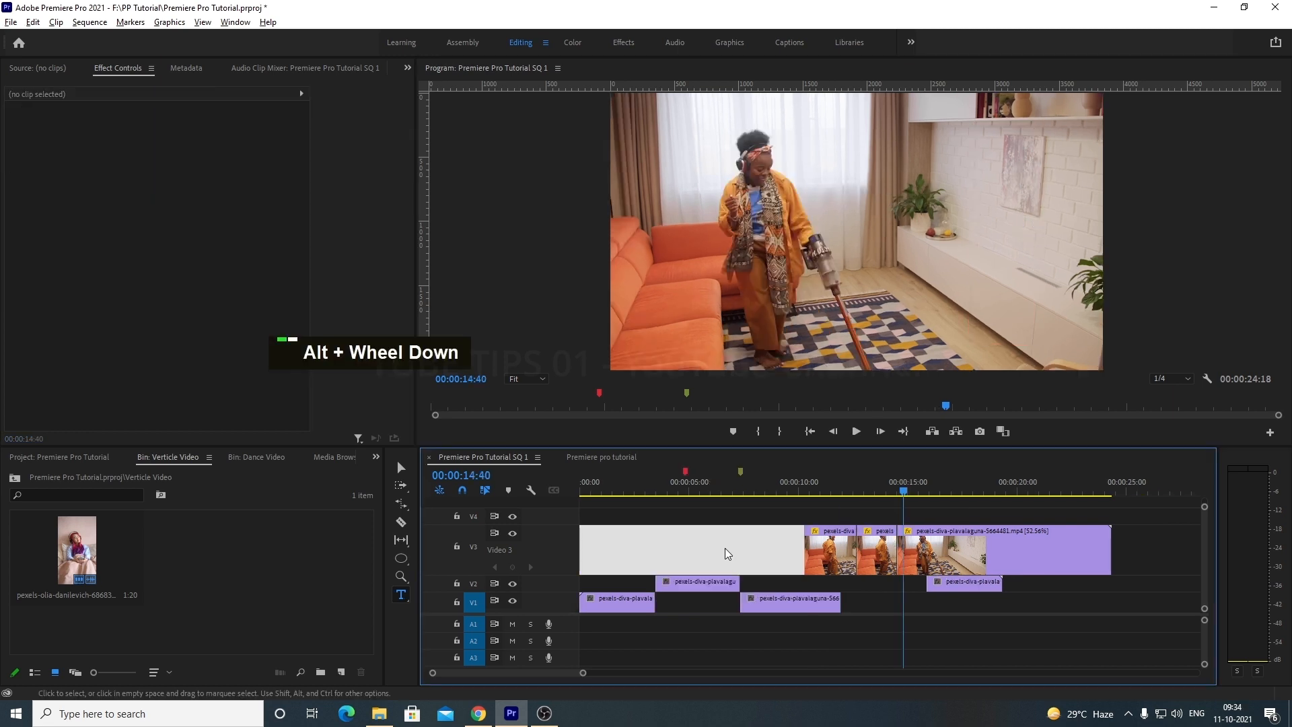
Step: Deselect the empty gap before the clips on track V3
{"action": "left_click", "coordinate": [705, 542]}
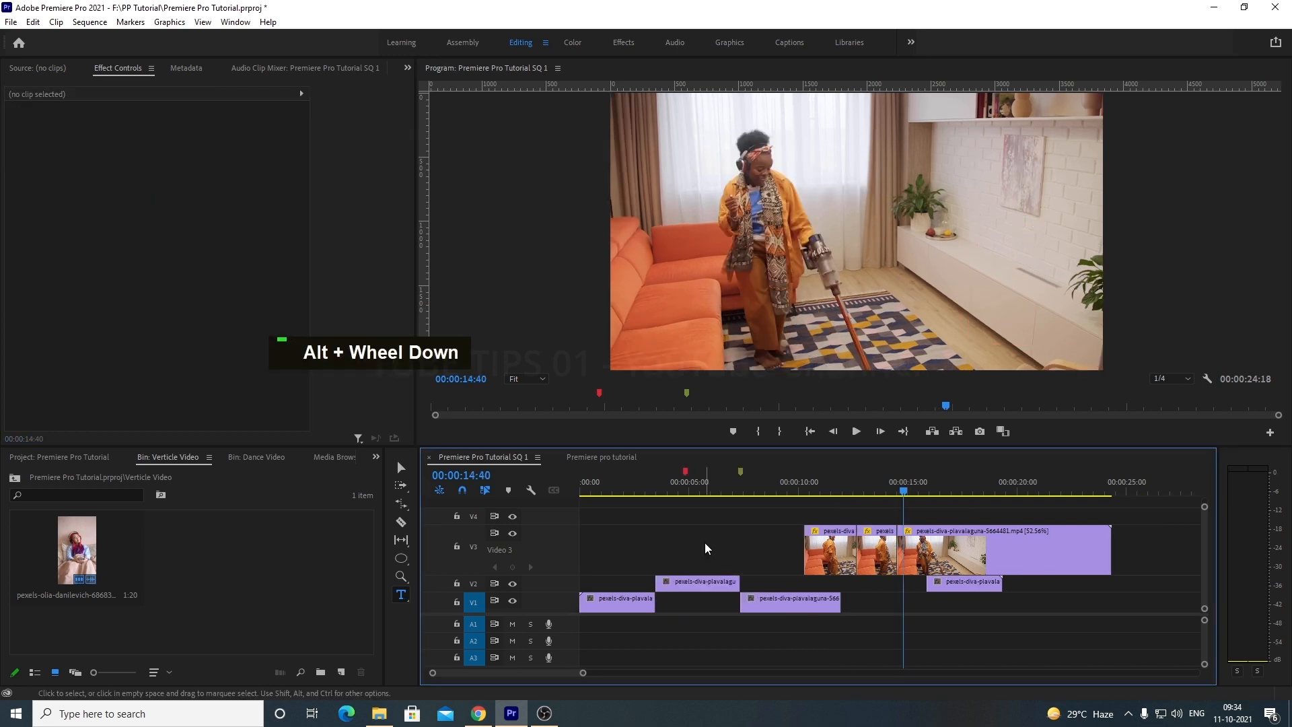
Step: Move the V2 clip so that it ends flush with the last V3 clip, and undo the move
{"action": "mouse_move", "coordinate": [547, 674]}
{"action": "left_mouse_down"}
{"action": "mouse_move", "coordinate": [570, 676]}
{"action": "mouse_move", "coordinate": [556, 676]}
{"action": "left_mouse_up"}
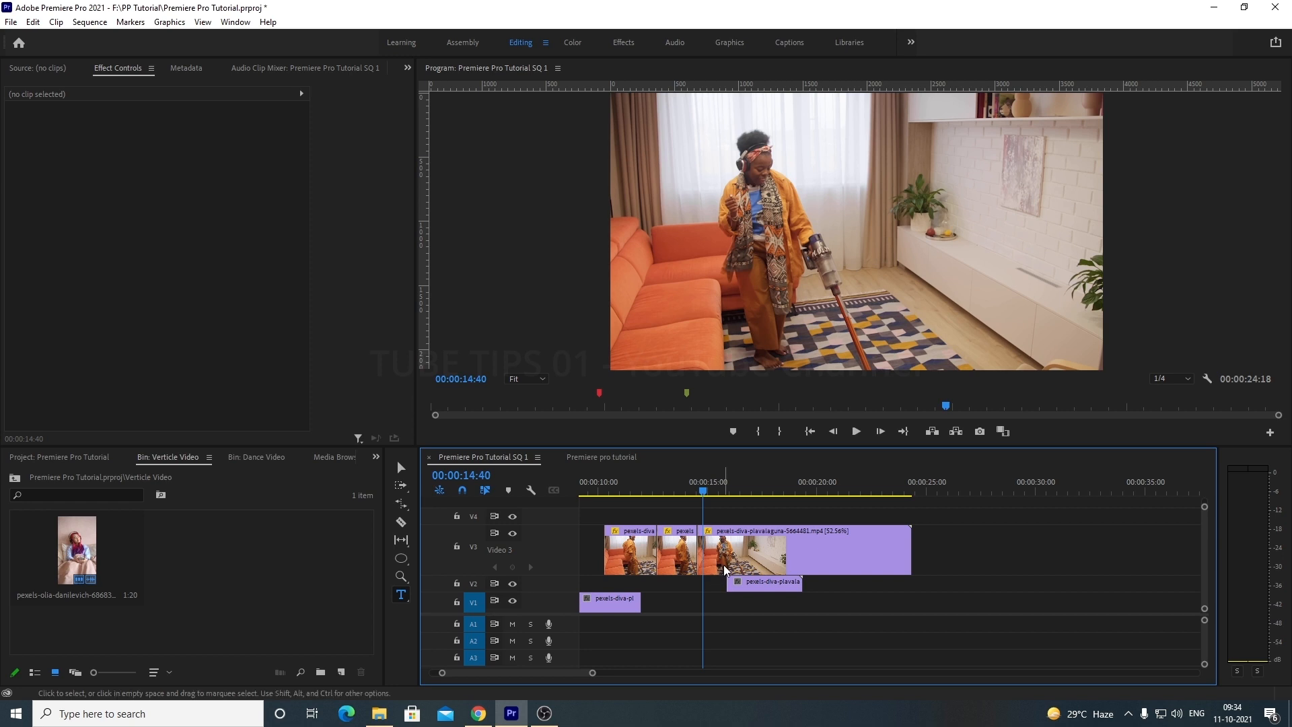
{"action": "left_click", "coordinate": [758, 586]}
{"action": "left_click_drag", "start_coordinate": [757, 586], "coordinate": [851, 587]}
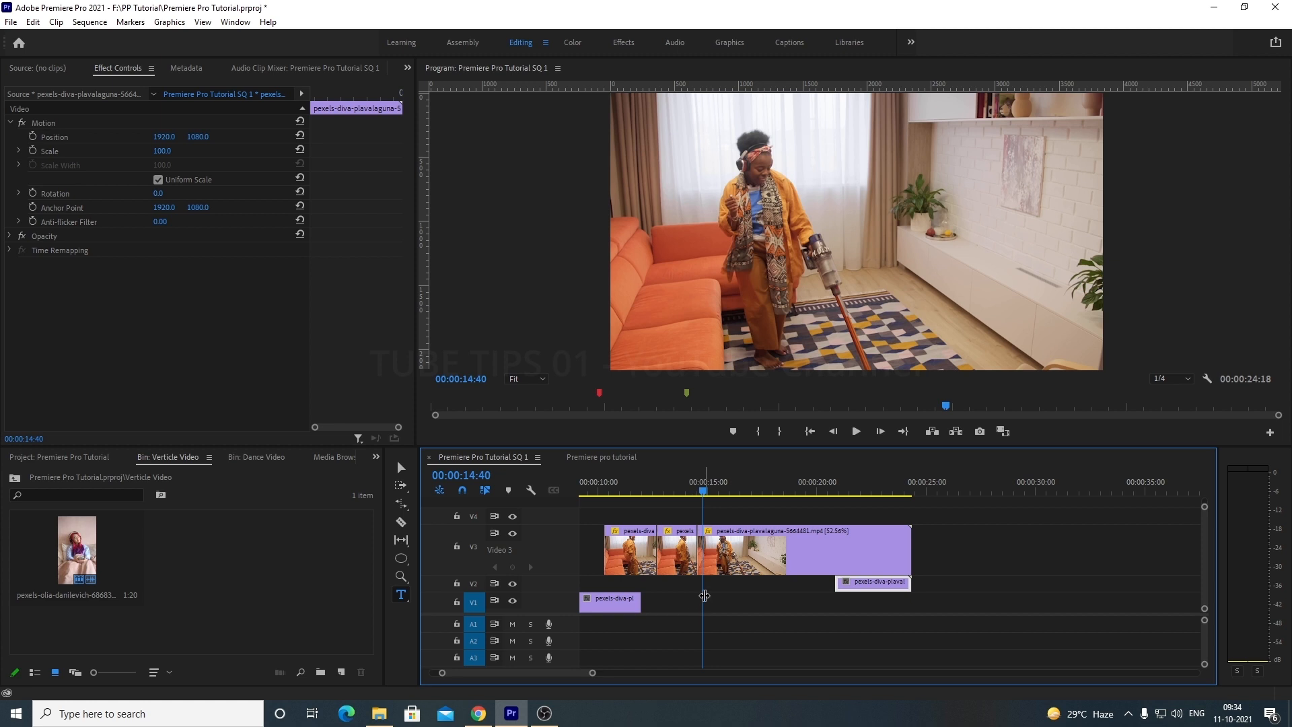
{"action": "left_click", "coordinate": [33, 22]}
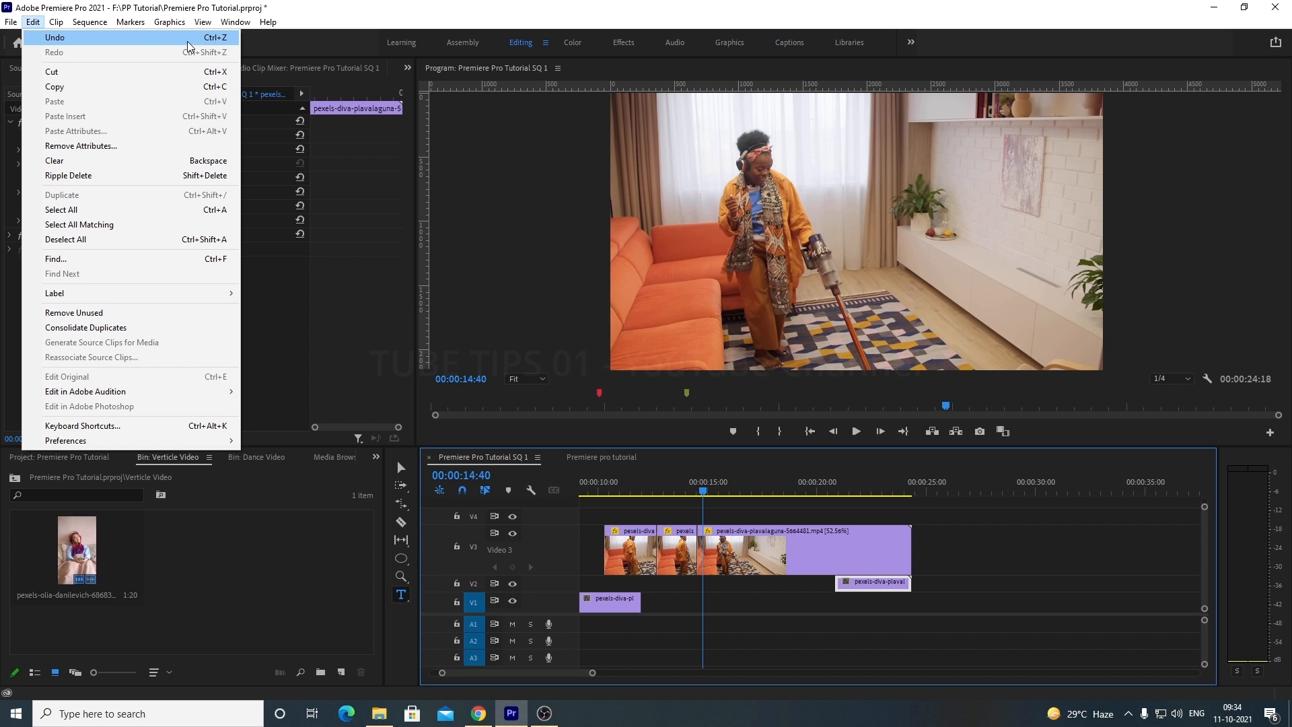
{"action": "left_click", "coordinate": [147, 40]}
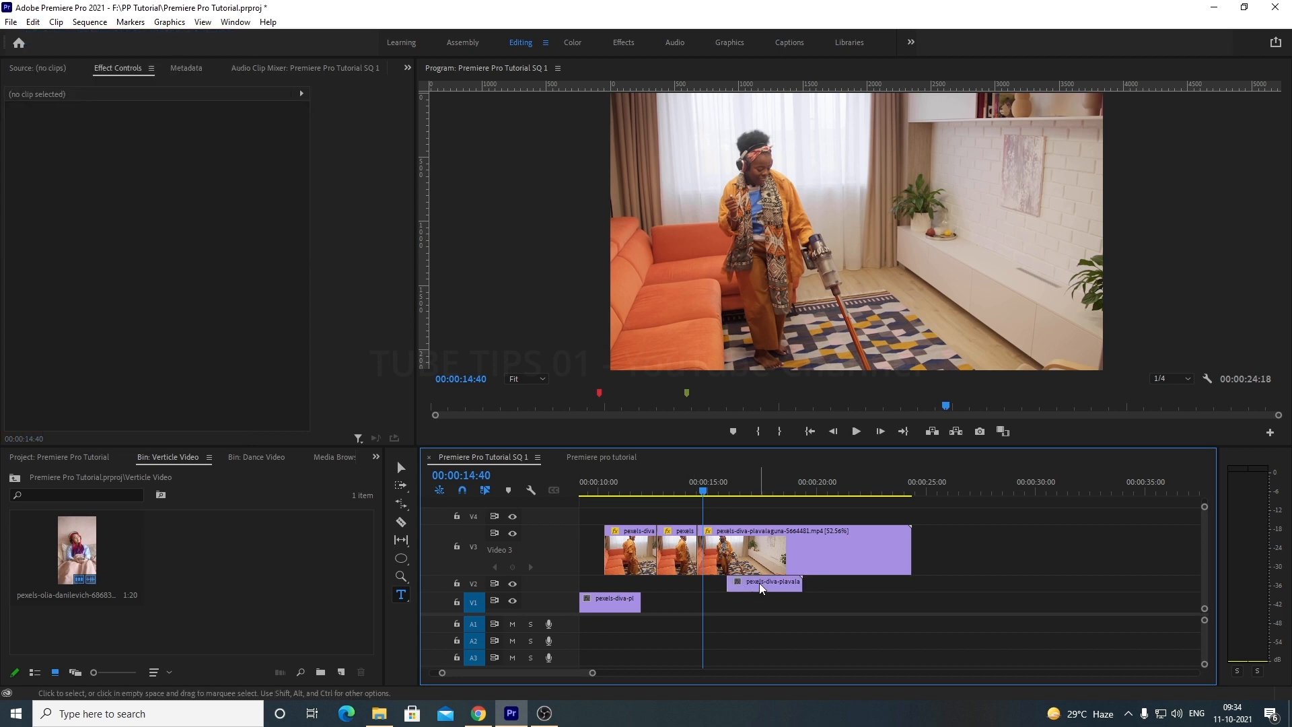
Step: Move the V2 clip past the end of the last V3 clip, undo the move and redo it
{"action": "left_click_drag", "start_coordinate": [751, 584], "coordinate": [878, 586]}
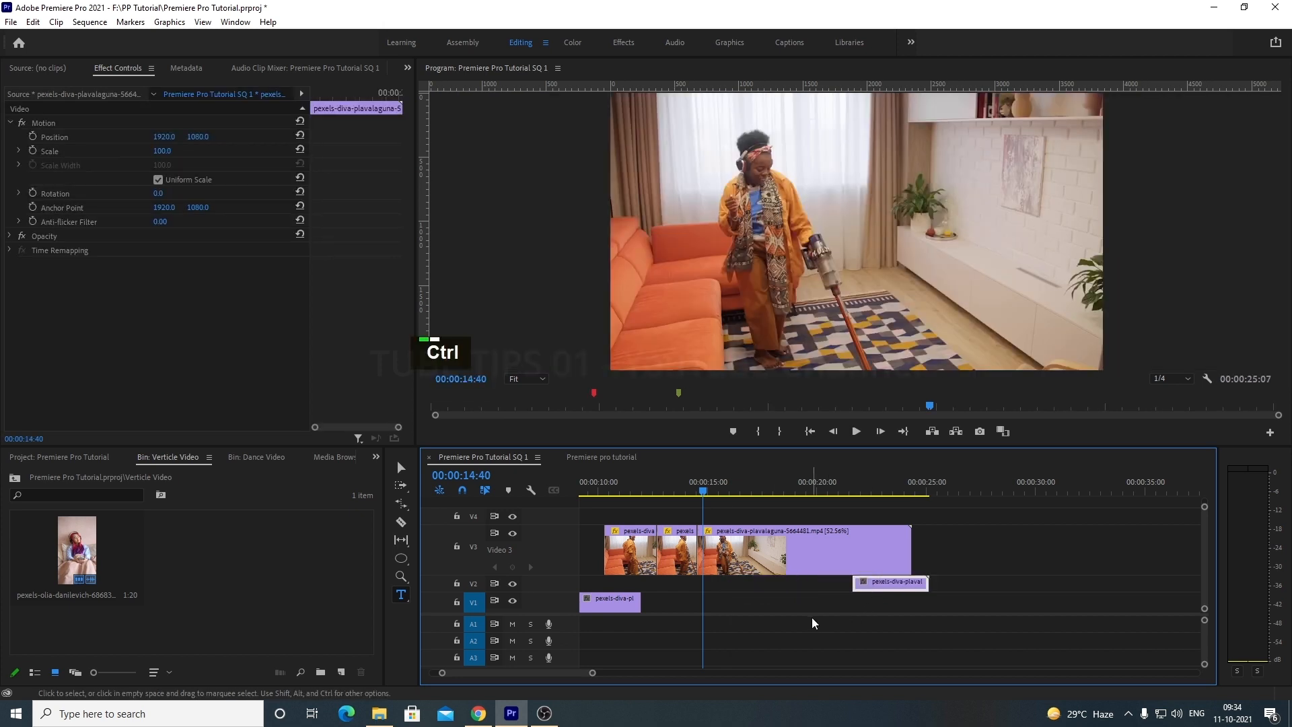
{"action": "key", "text": "ctrl+z"}
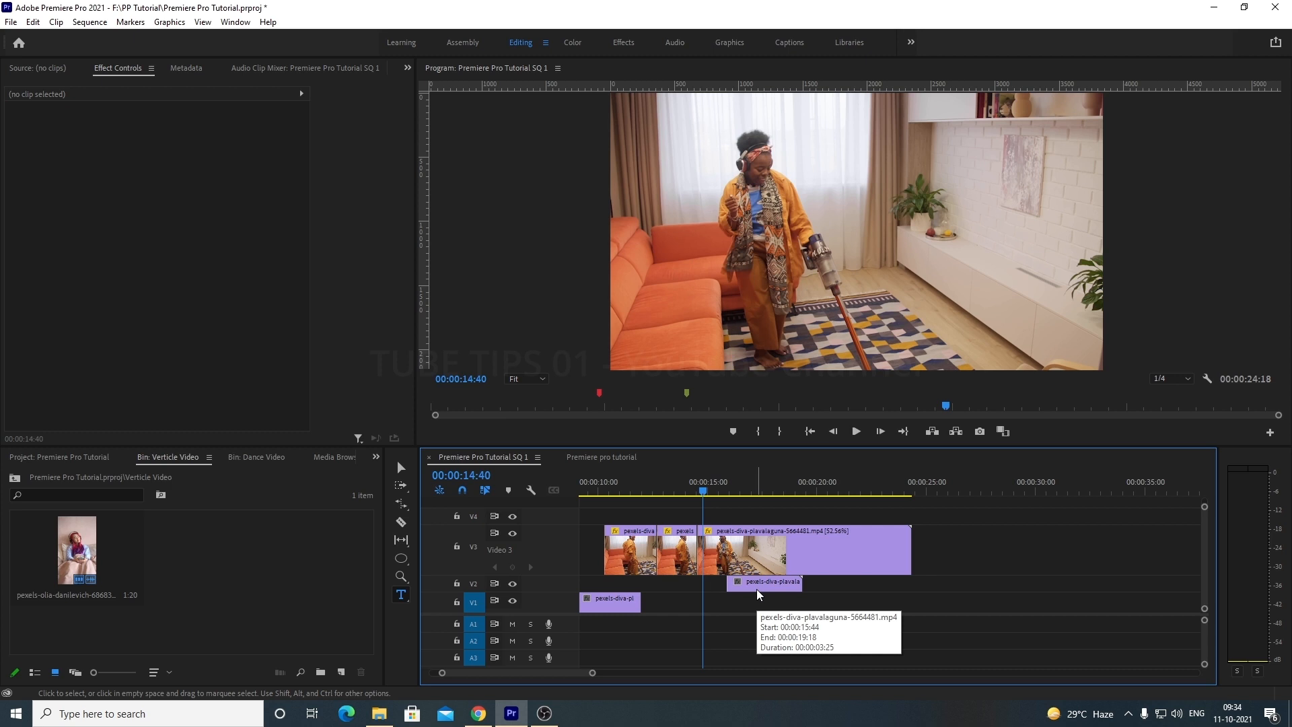
{"action": "left_click", "coordinate": [32, 25]}
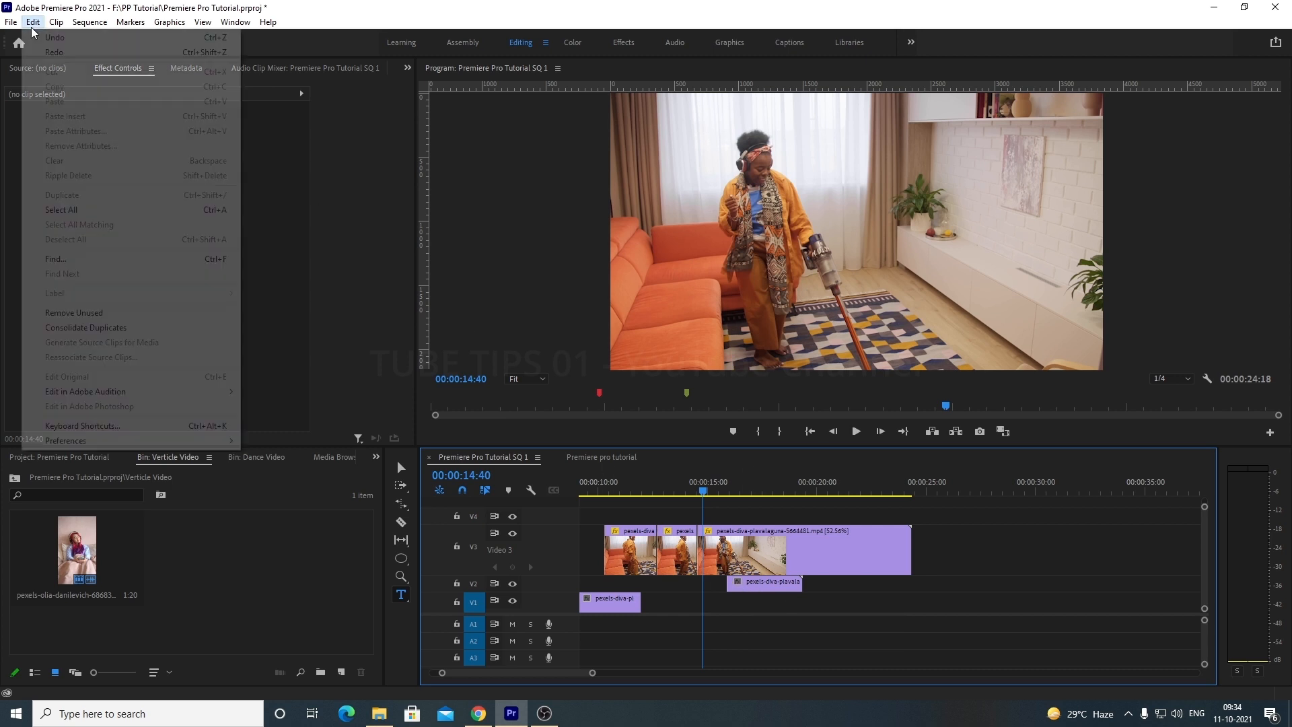
{"action": "left_click", "coordinate": [199, 54]}
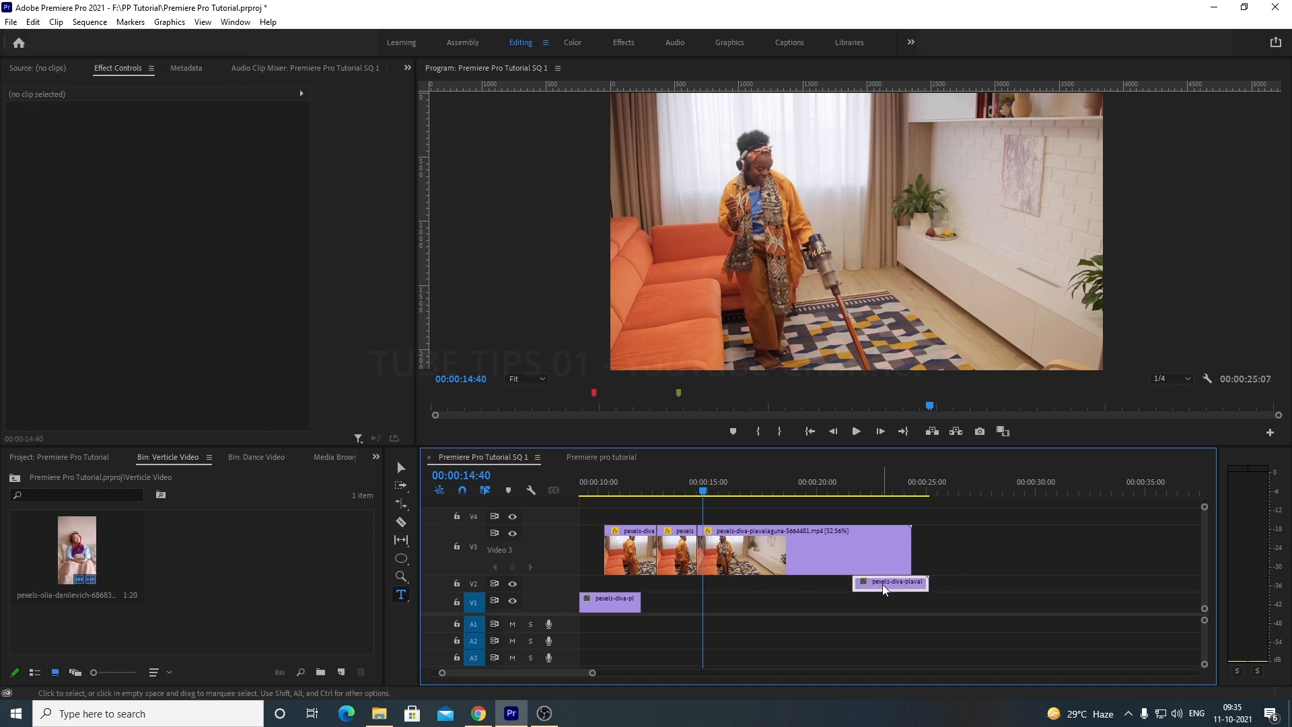
{"action": "key", "text": "ctrl+shift+z"}
Step: Move the V2 clip to start at about 00:00:20:00, undo the move and restore it with Redo
{"action": "left_click_drag", "start_coordinate": [768, 584], "coordinate": [846, 590]}
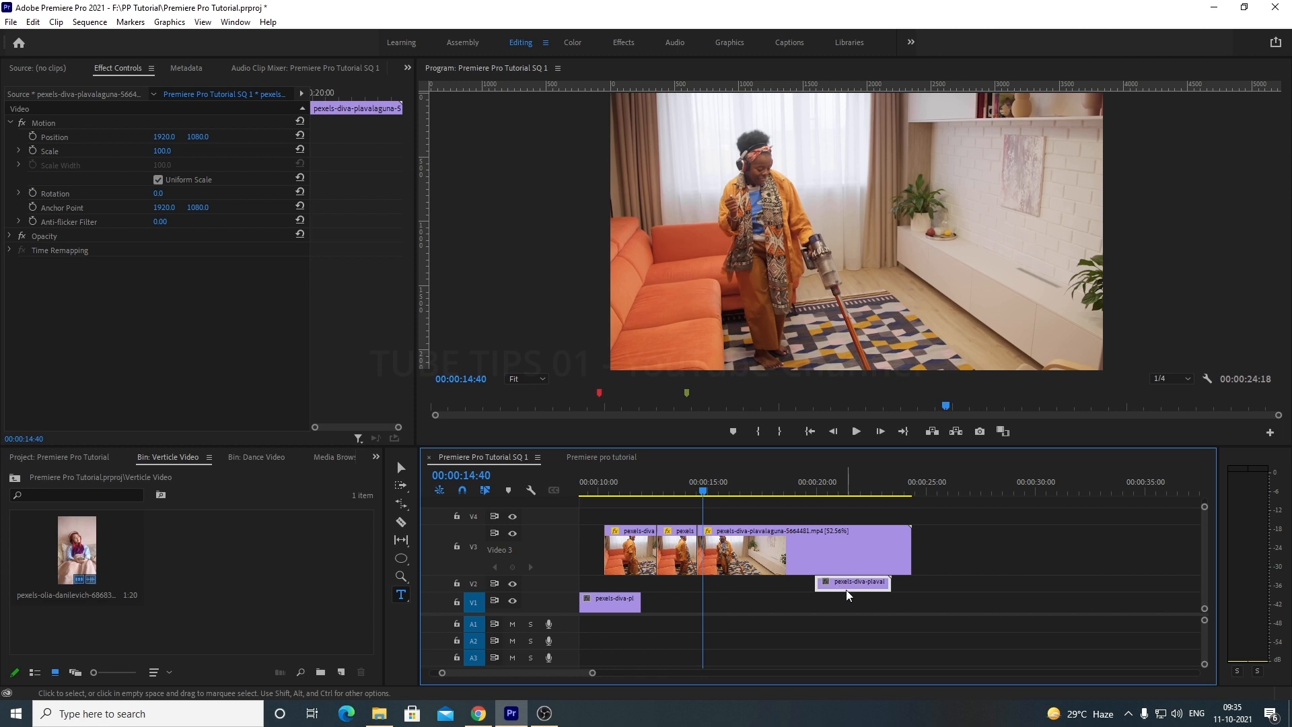
{"action": "key", "text": "ctrl+z"}
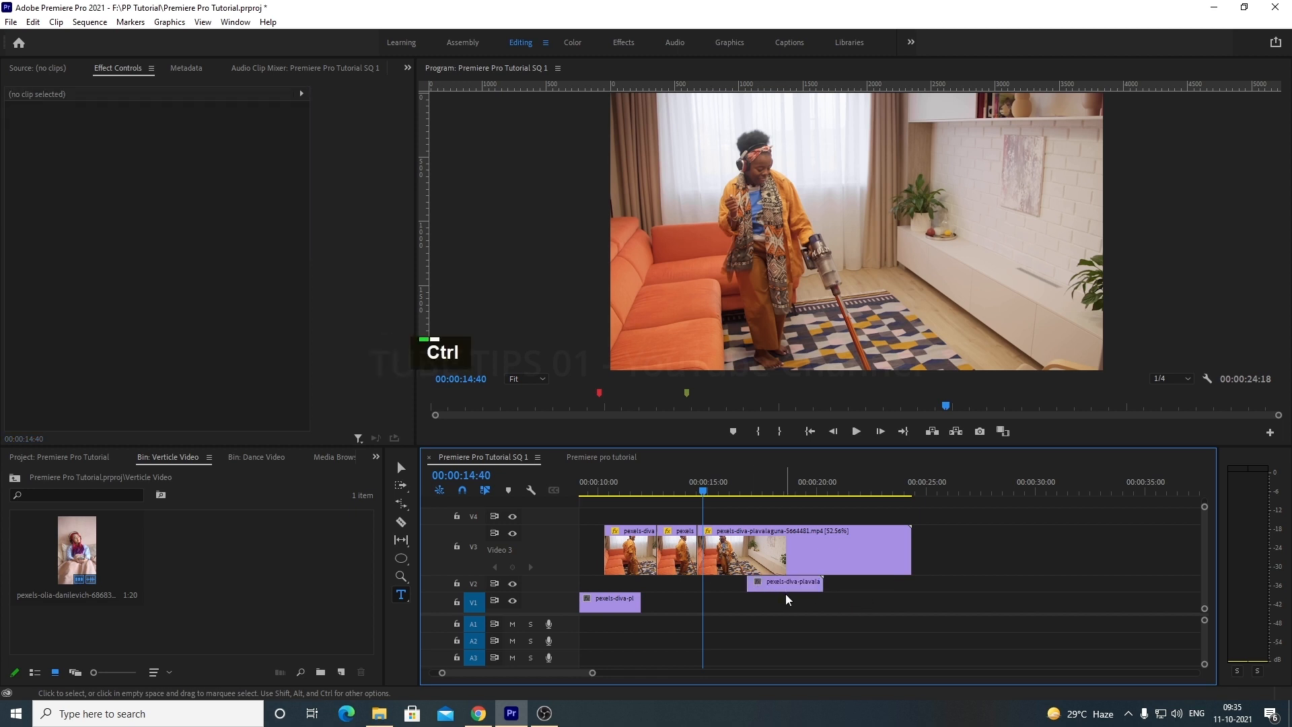
{"action": "key", "text": "ctrl+shift+z"}
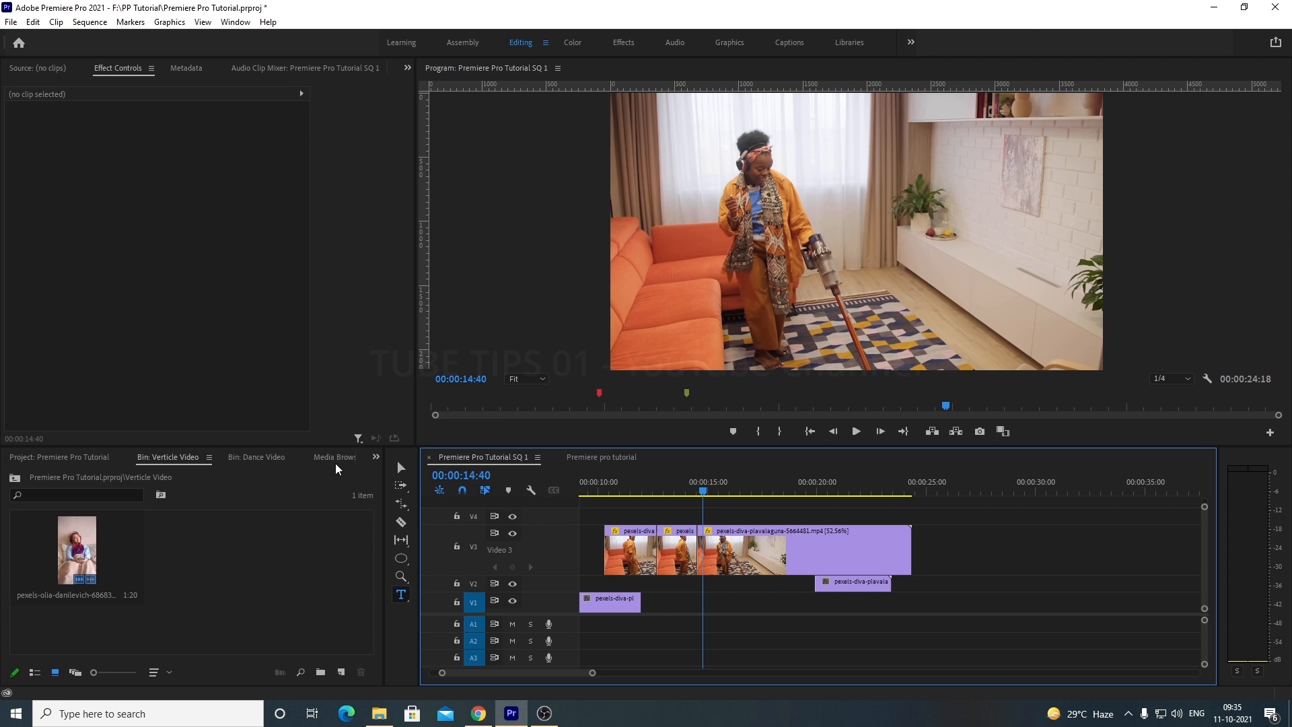
Step: Bring up the History panel and check where it is listed among the available windows
{"action": "left_click", "coordinate": [375, 458]}
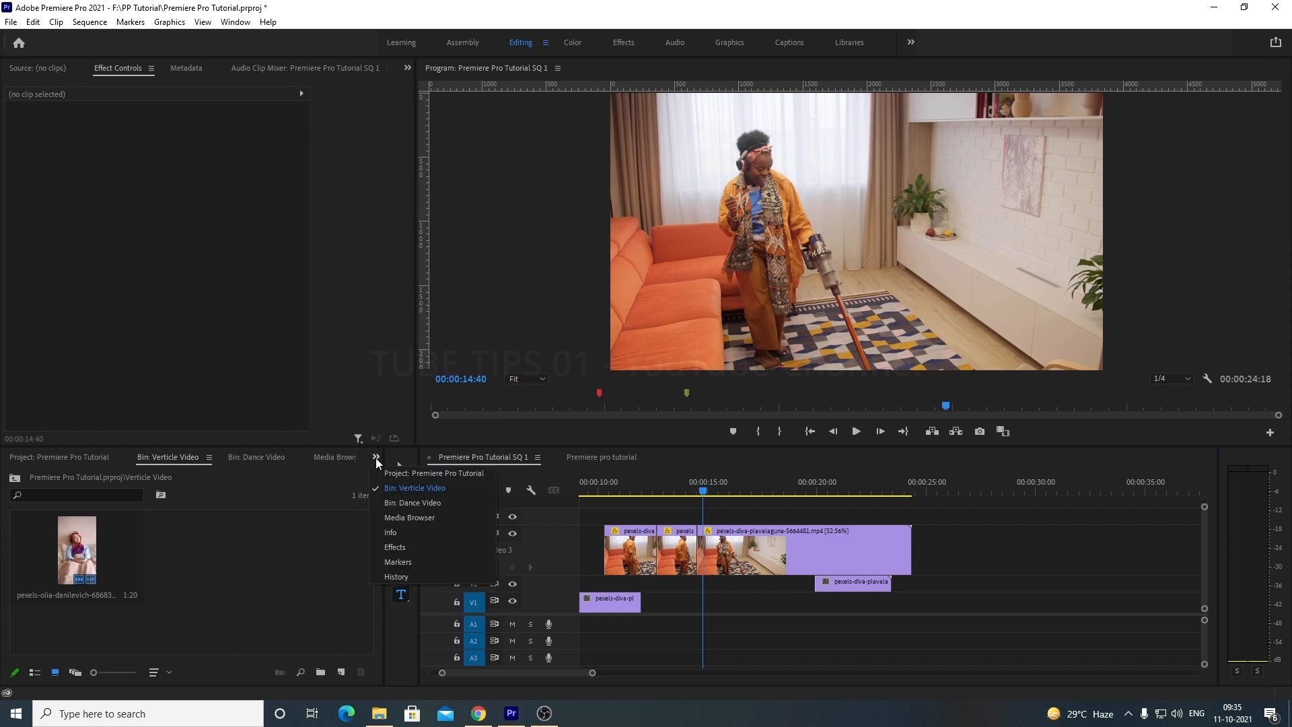
{"action": "left_click", "coordinate": [405, 576]}
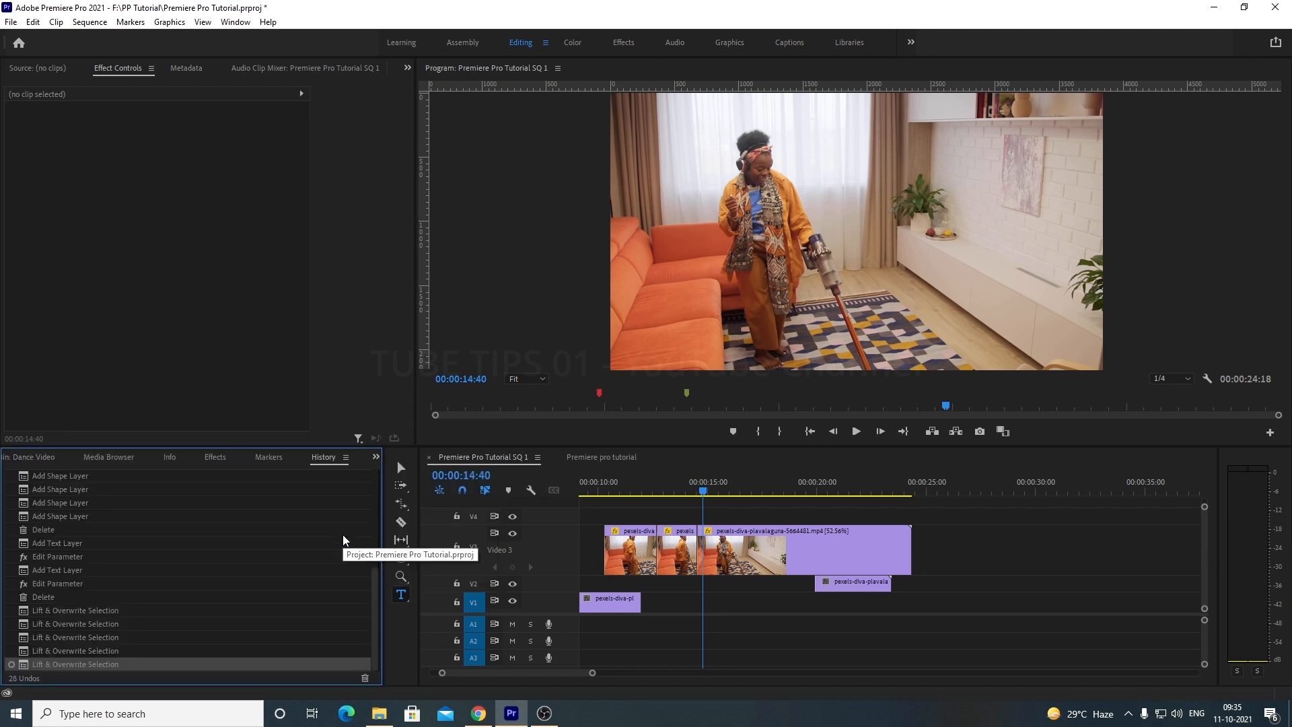
{"action": "left_click", "coordinate": [235, 22]}
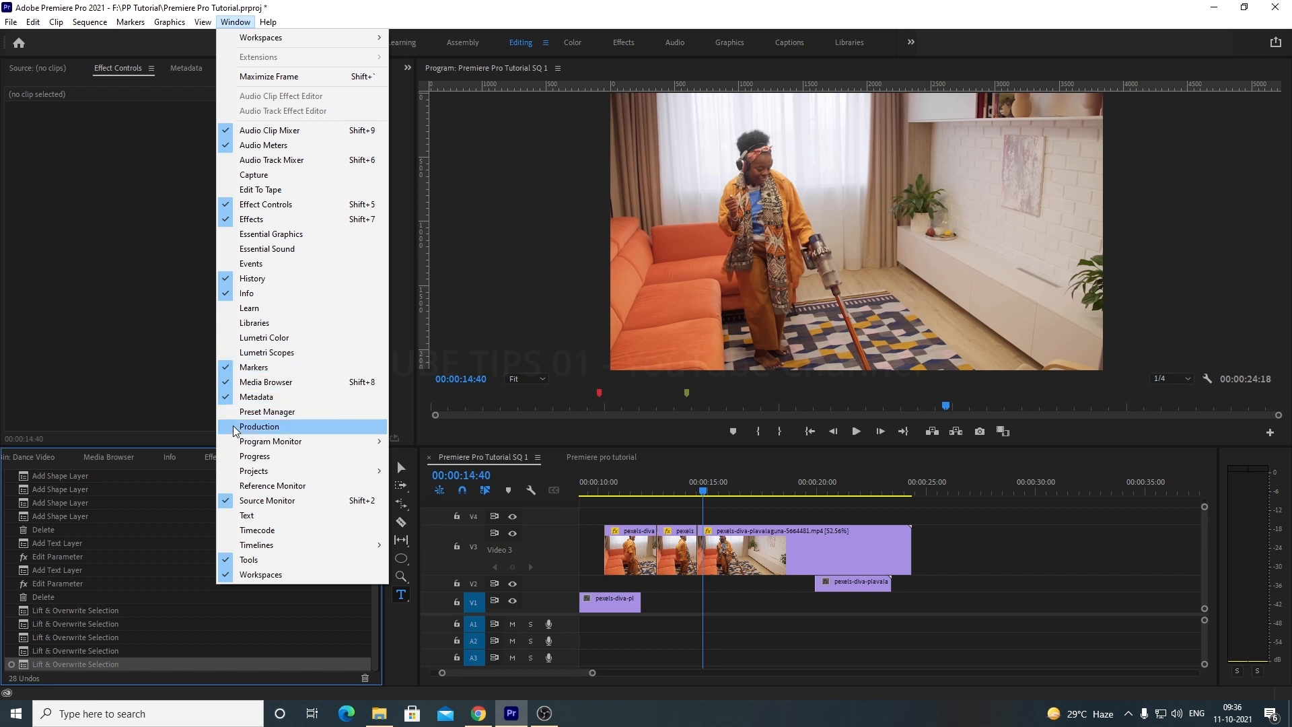
{"action": "left_click", "coordinate": [179, 381]}
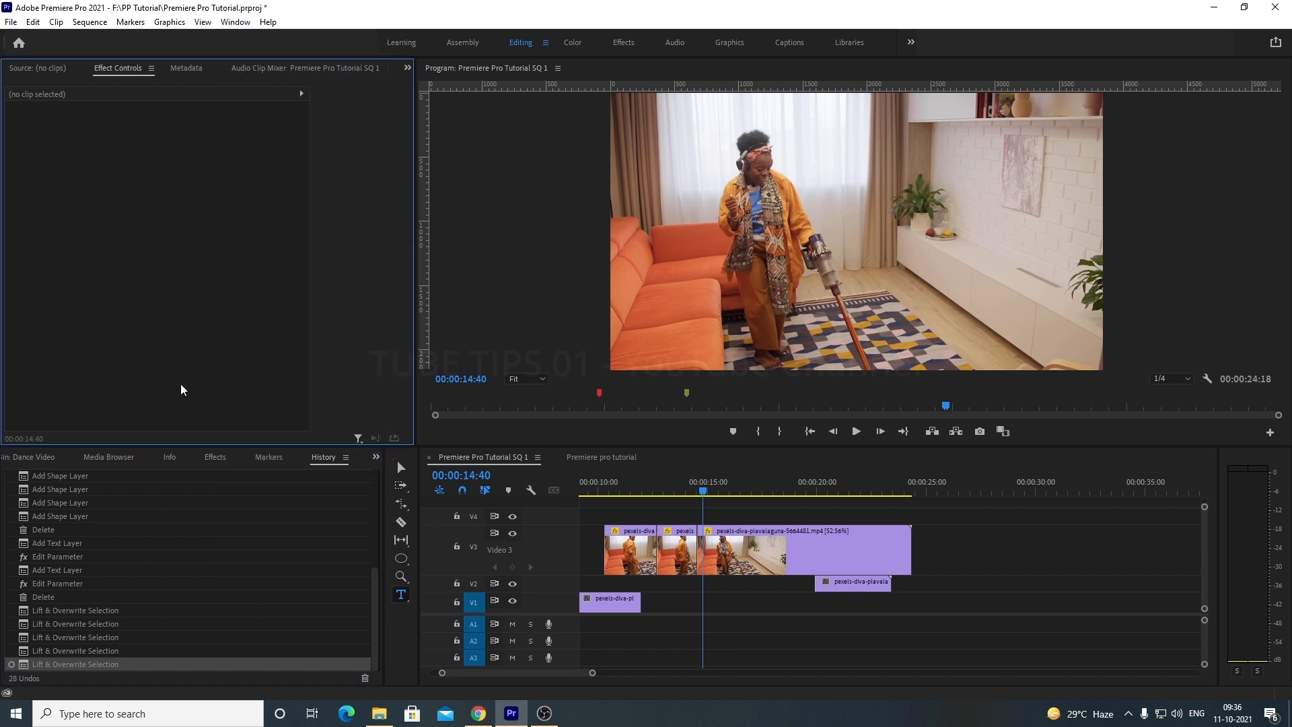
Step: Examine the list of recorded actions in the History from the earliest to the latest entry
{"action": "scroll", "coordinate": [148, 562], "scroll_direction": "down", "scroll_amount": 1}
{"action": "scroll", "coordinate": [147, 559], "scroll_direction": "up", "scroll_amount": 2}
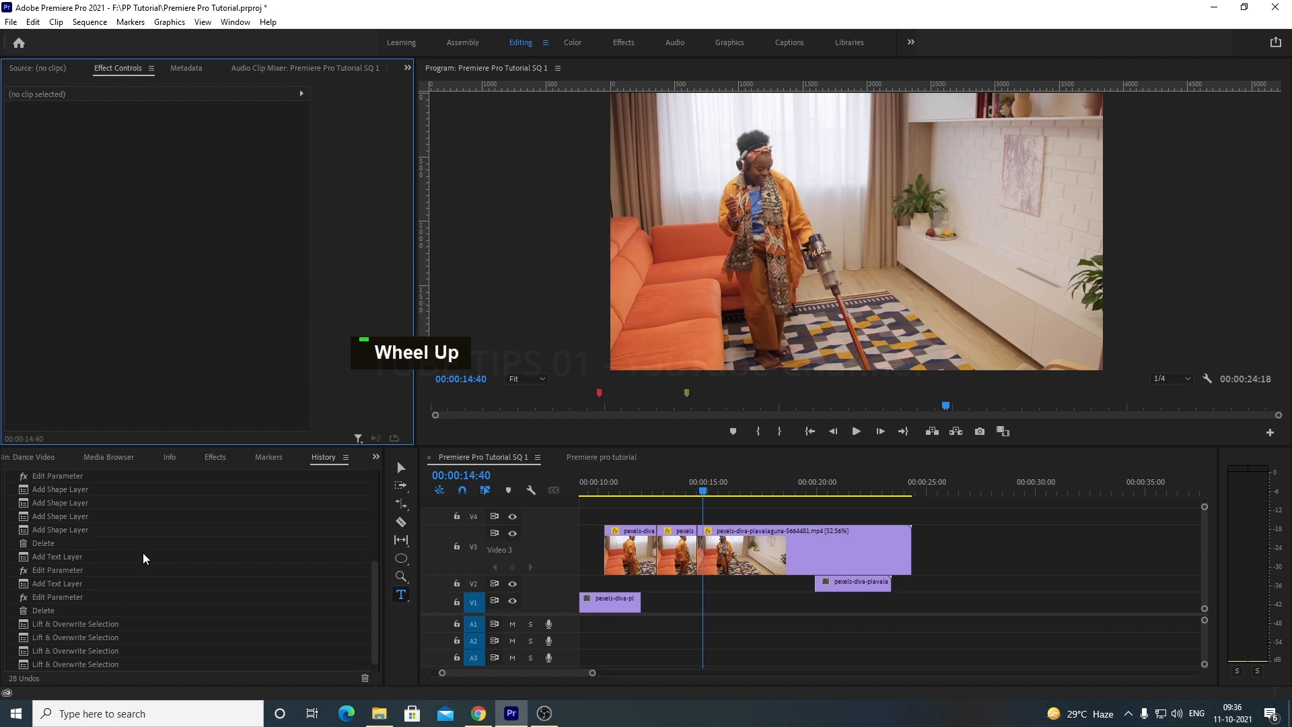
{"action": "scroll", "coordinate": [138, 543], "scroll_direction": "down", "scroll_amount": 2}
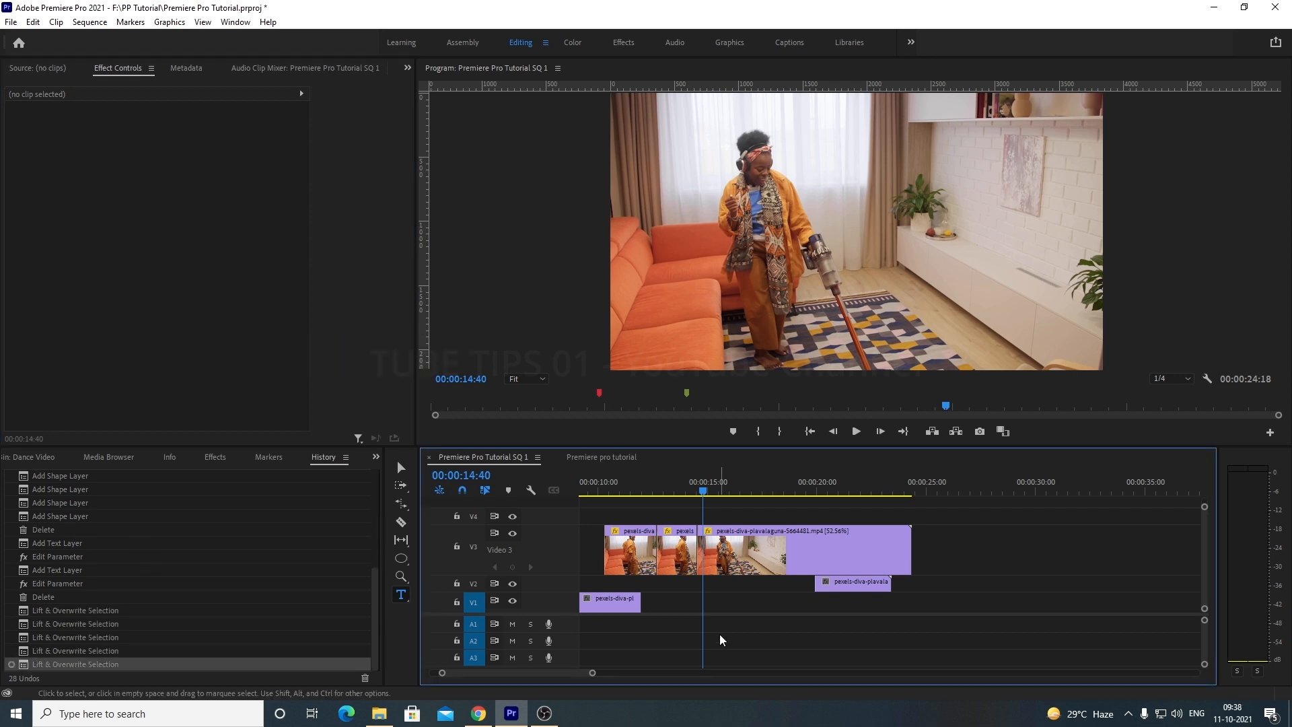
{"action": "scroll", "coordinate": [151, 591], "scroll_direction": "up", "scroll_amount": 5}
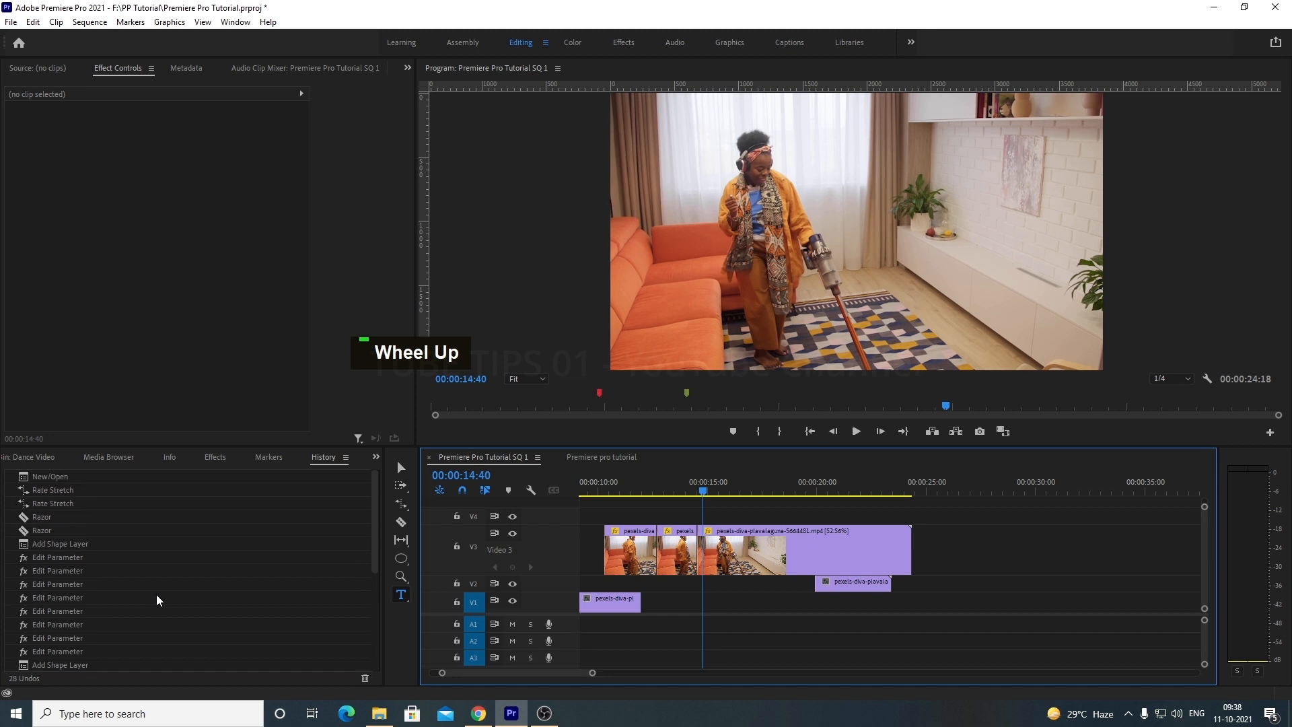
{"action": "scroll", "coordinate": [157, 594], "scroll_direction": "down", "scroll_amount": 5}
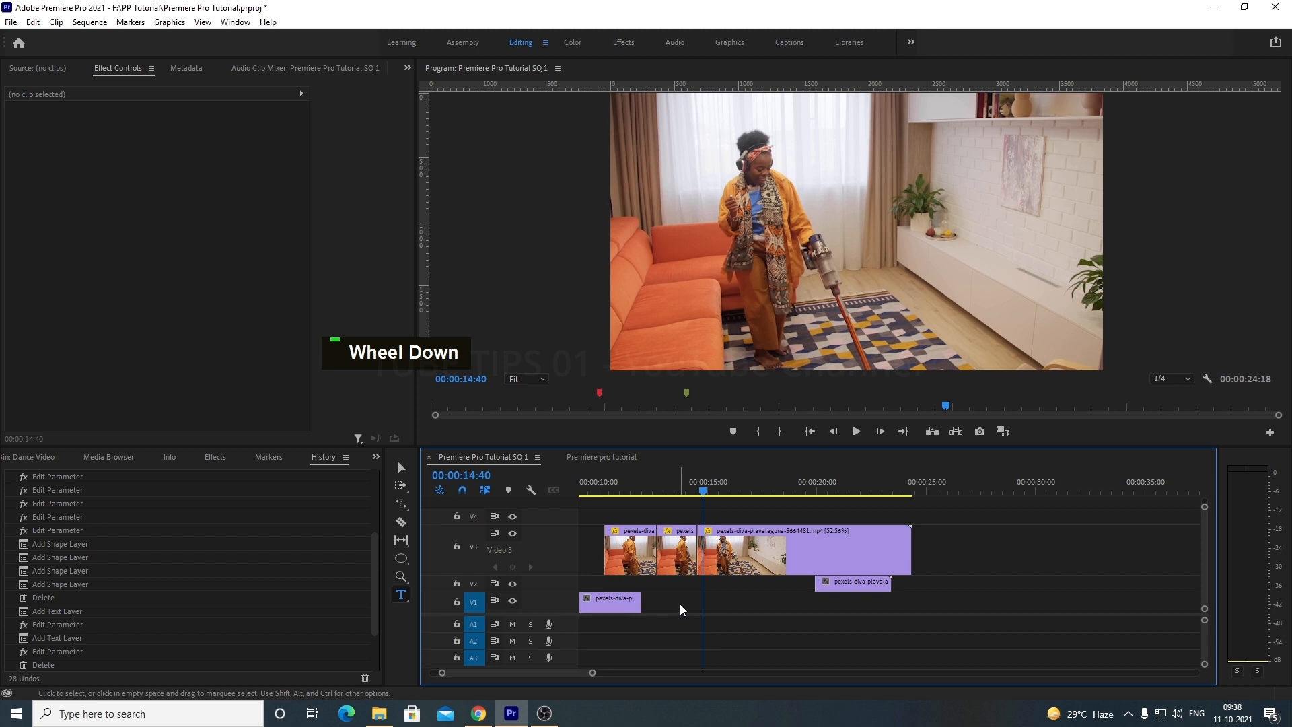
{"action": "scroll", "coordinate": [678, 603], "scroll_direction": "down", "scroll_amount": 2}
{"action": "scroll", "coordinate": [622, 606], "scroll_direction": "up", "scroll_amount": 3}
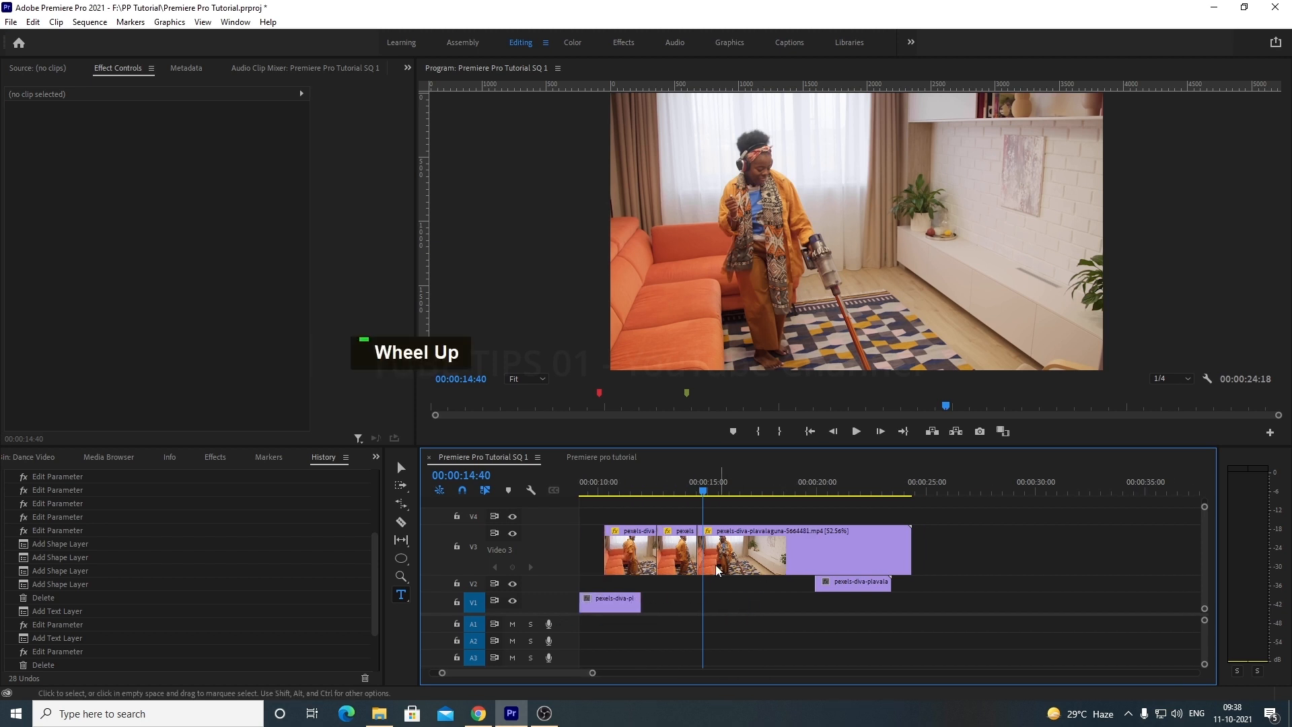
{"action": "scroll", "coordinate": [303, 628], "scroll_direction": "down", "scroll_amount": 2}
{"action": "scroll", "coordinate": [520, 634], "scroll_direction": "down", "scroll_amount": 1}
{"action": "scroll", "coordinate": [519, 629], "scroll_direction": "down", "scroll_amount": 2}
{"action": "scroll", "coordinate": [314, 635], "scroll_direction": "down", "scroll_amount": 3}
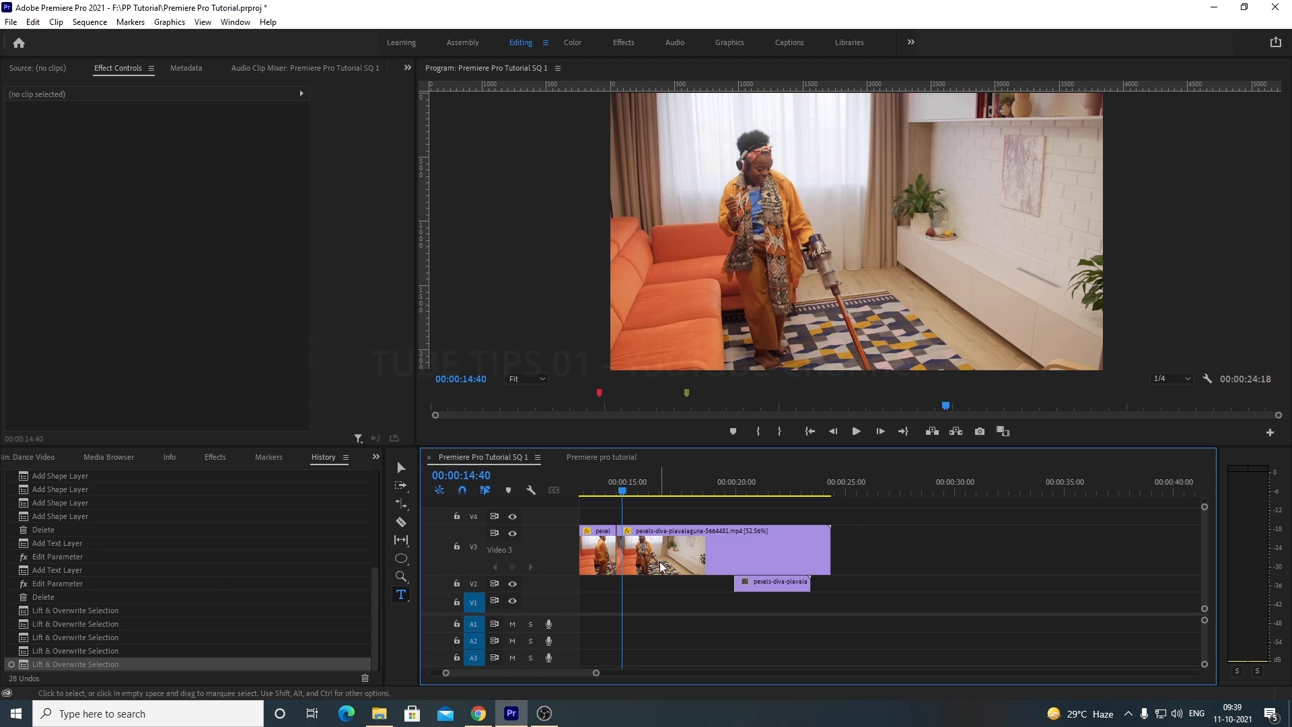
Step: Move the last V3 clip about 5 seconds later and split it at about 00:00:24:00 with the Razor tool
{"action": "left_click_drag", "start_coordinate": [660, 549], "coordinate": [767, 550]}
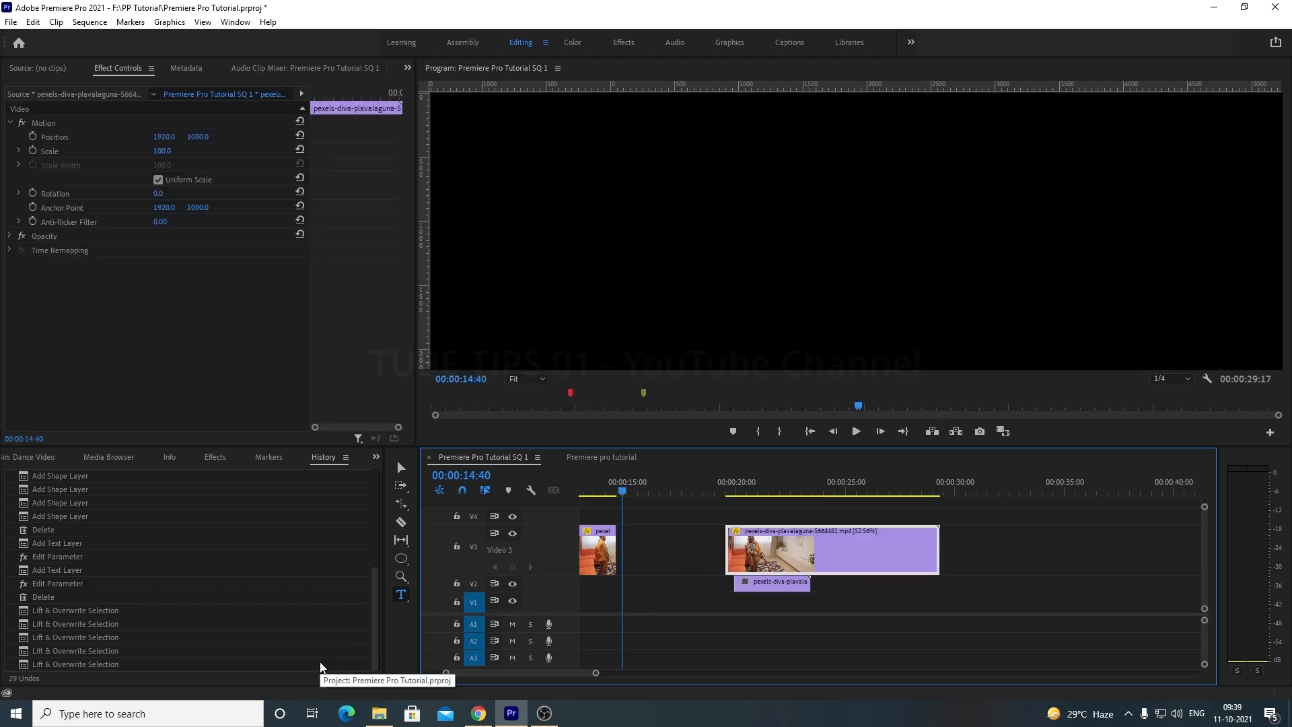
{"action": "scroll", "coordinate": [223, 654], "scroll_direction": "down", "scroll_amount": 1}
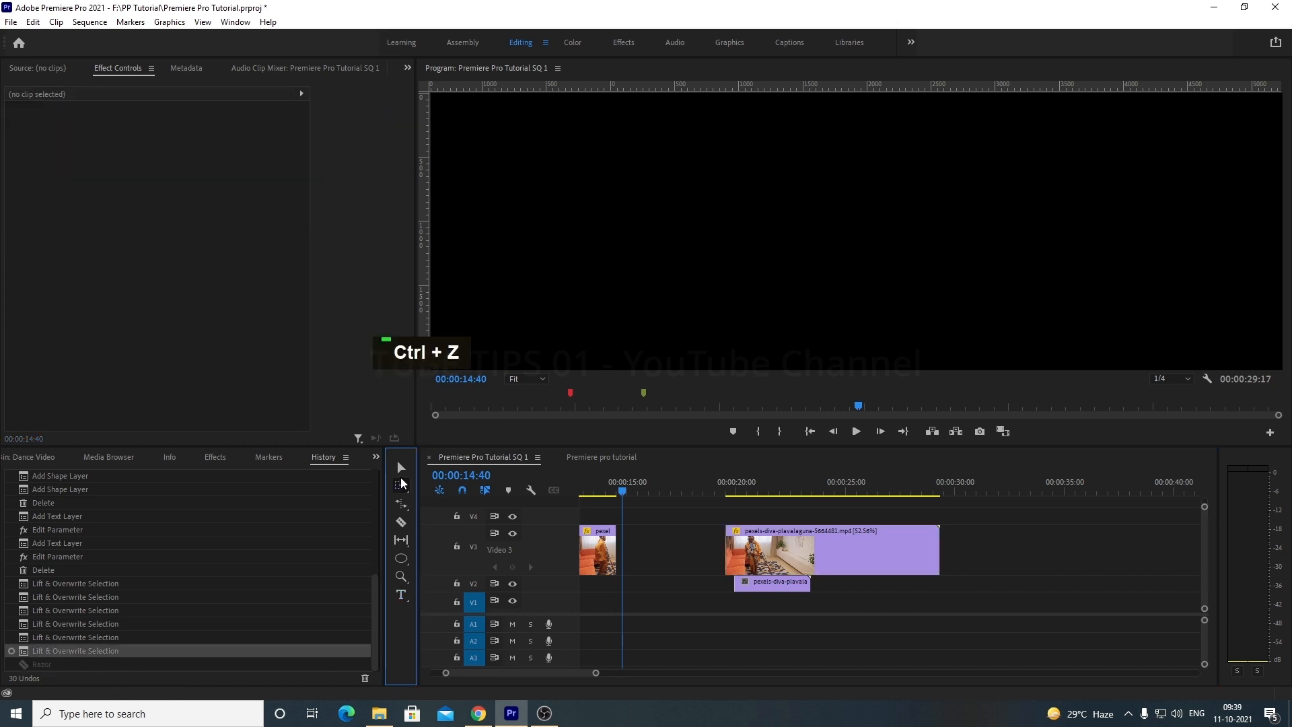
{"action": "left_click", "coordinate": [401, 467]}
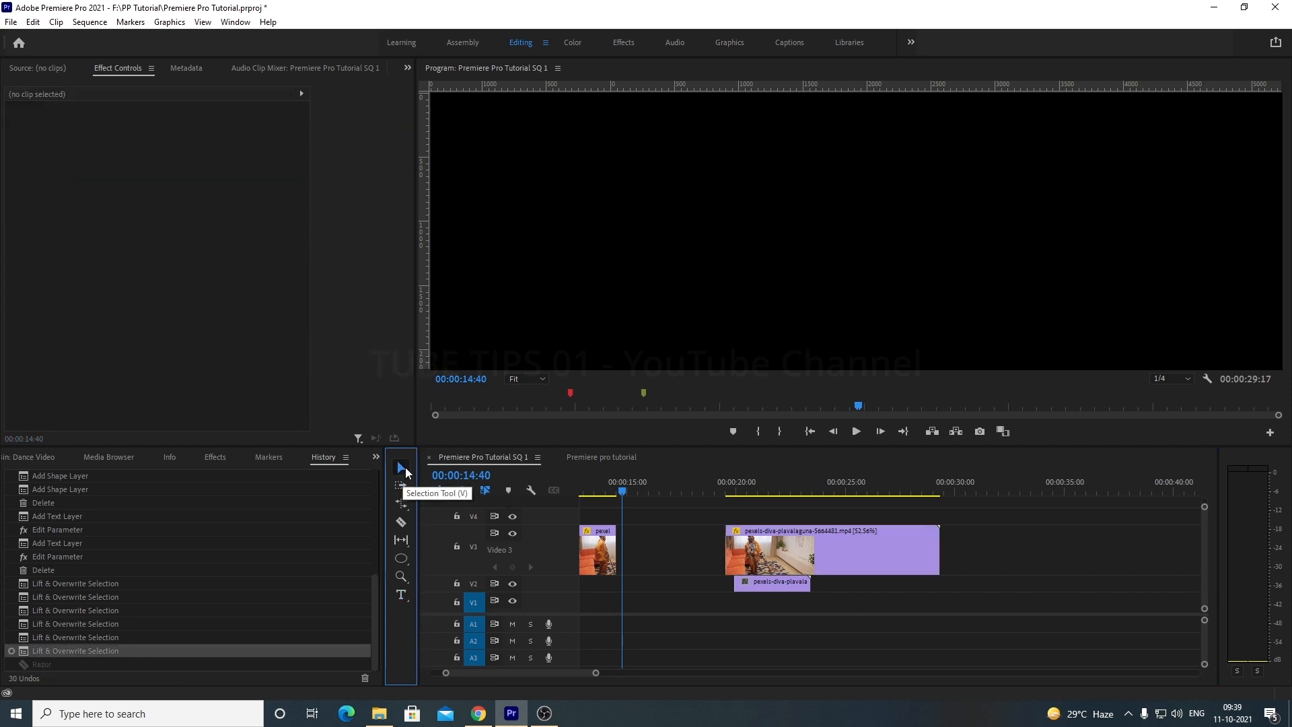
{"action": "left_click", "coordinate": [401, 523]}
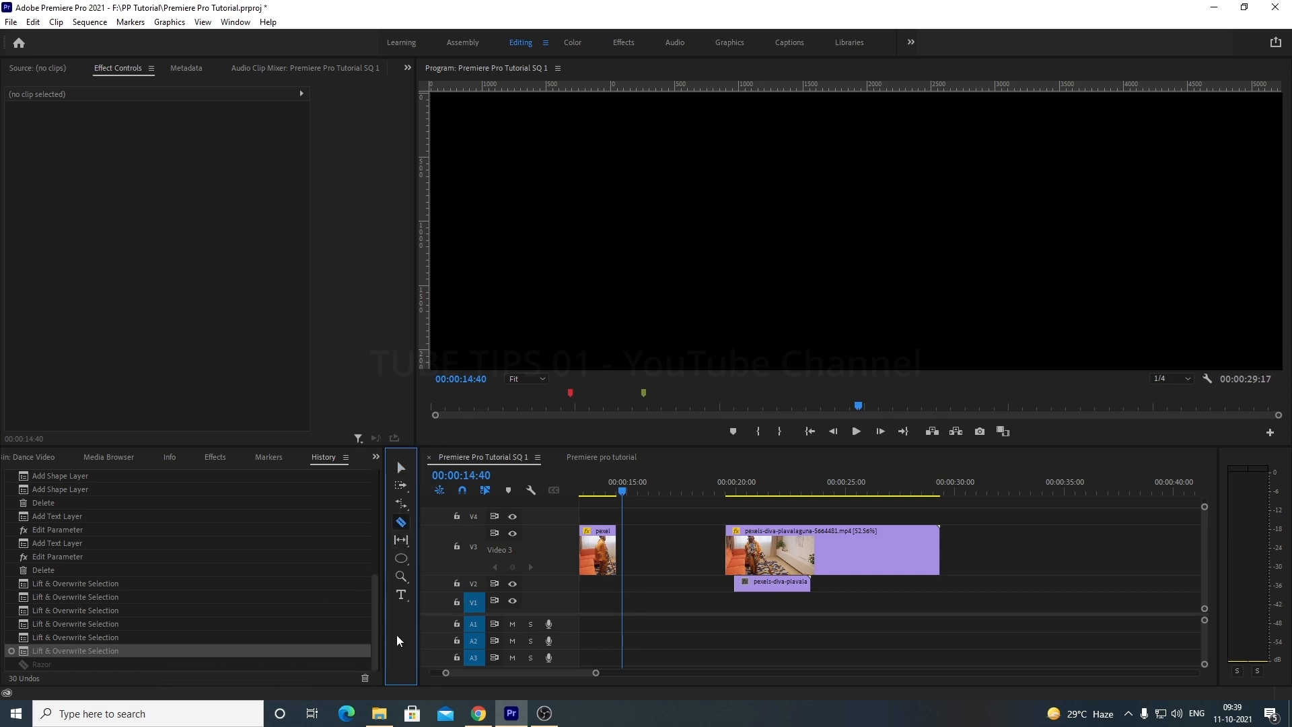
{"action": "left_click", "coordinate": [824, 541]}
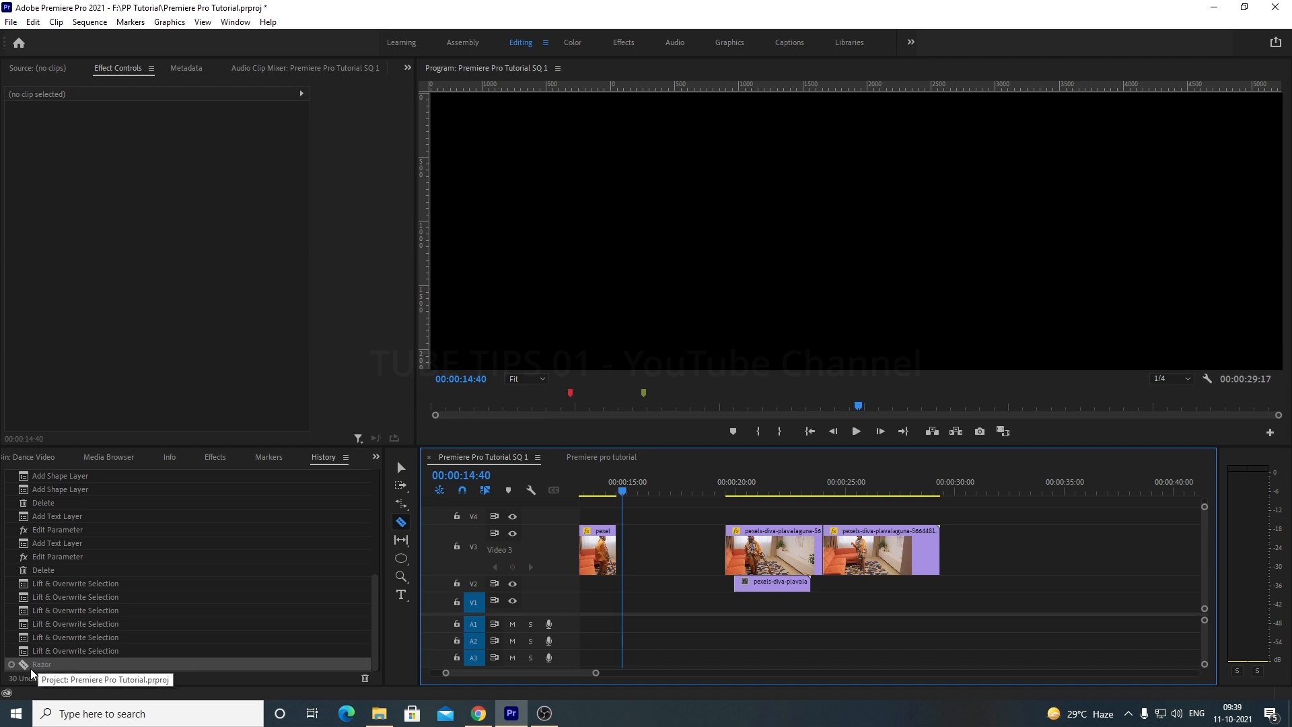
Step: Revert the project to the Edit Parameter state before the text was deleted, and return it to the latest Razor state in the History
{"action": "left_click", "coordinate": [105, 649]}
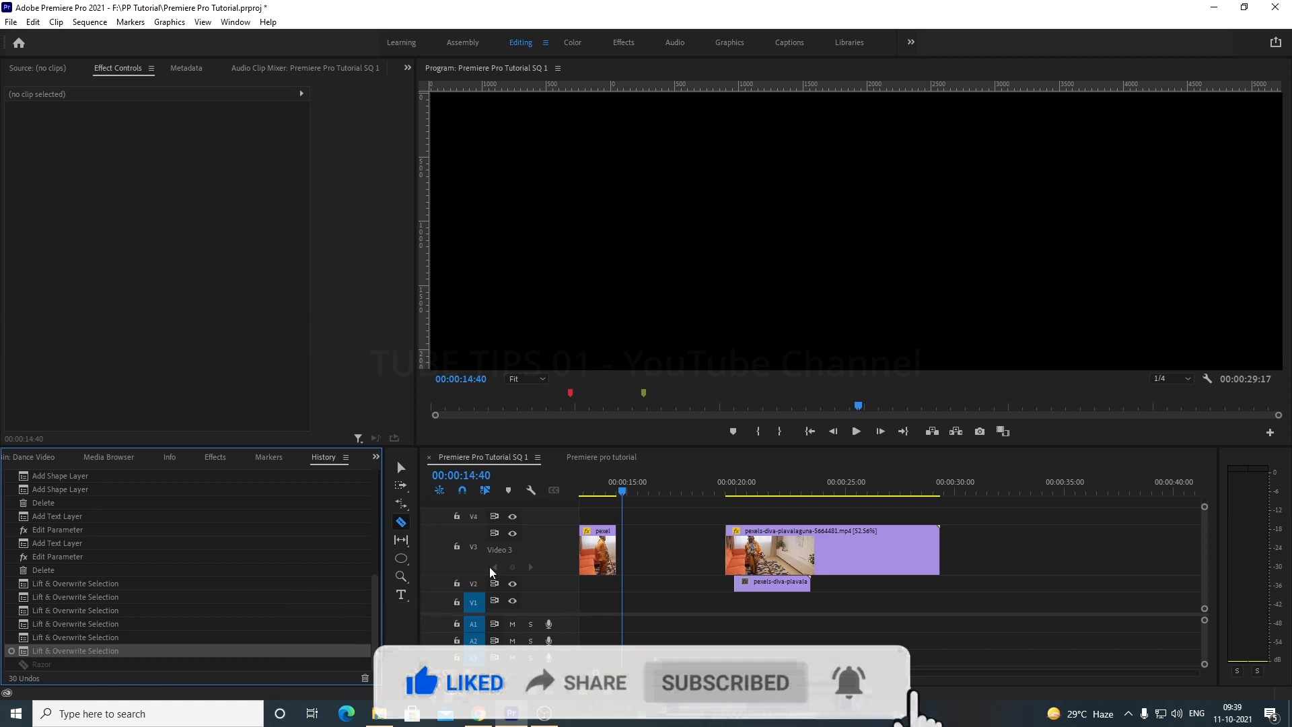
{"action": "scroll", "coordinate": [192, 600], "scroll_direction": "up", "scroll_amount": 1}
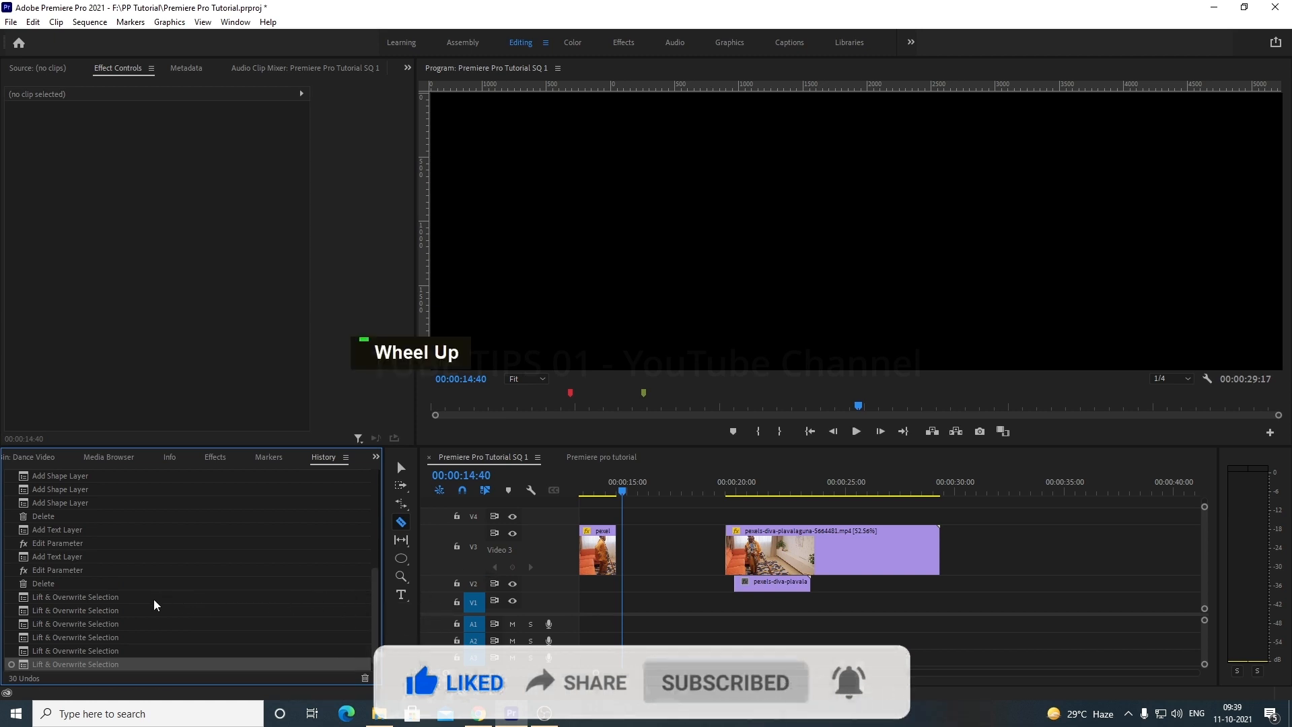
{"action": "left_click", "coordinate": [71, 571]}
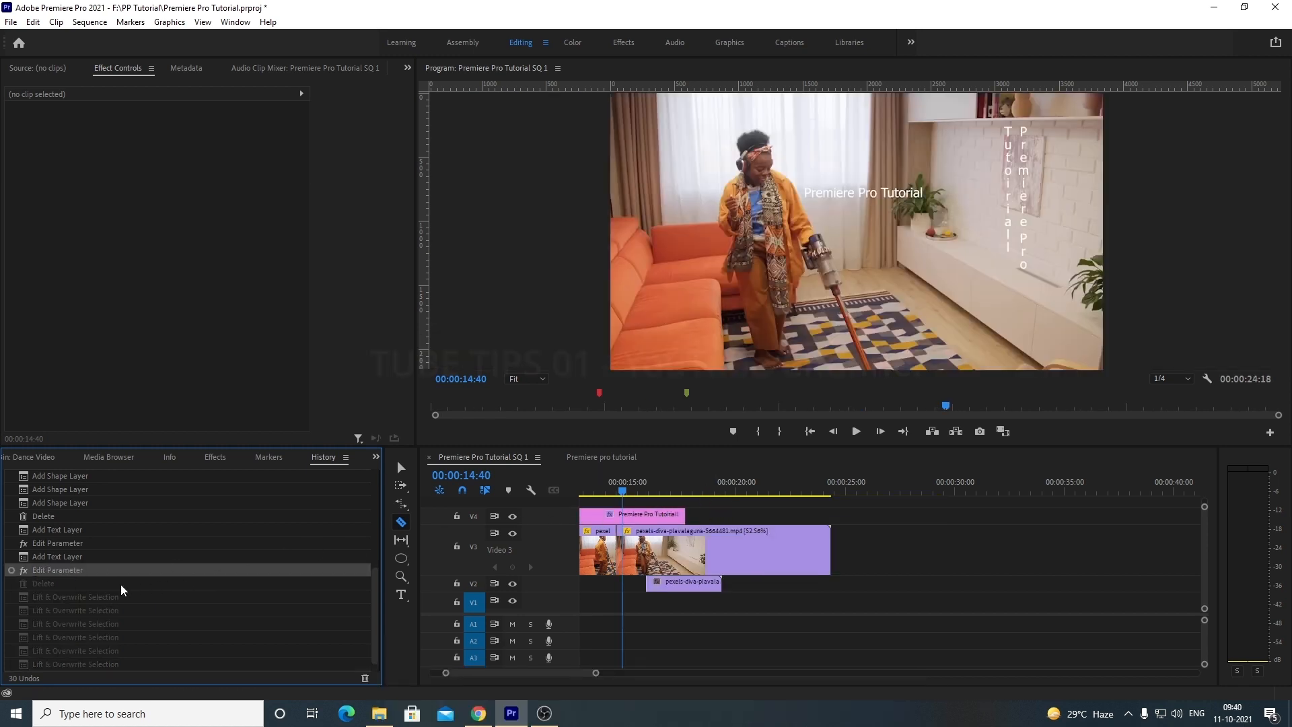
{"action": "scroll", "coordinate": [80, 659], "scroll_direction": "down", "scroll_amount": 1}
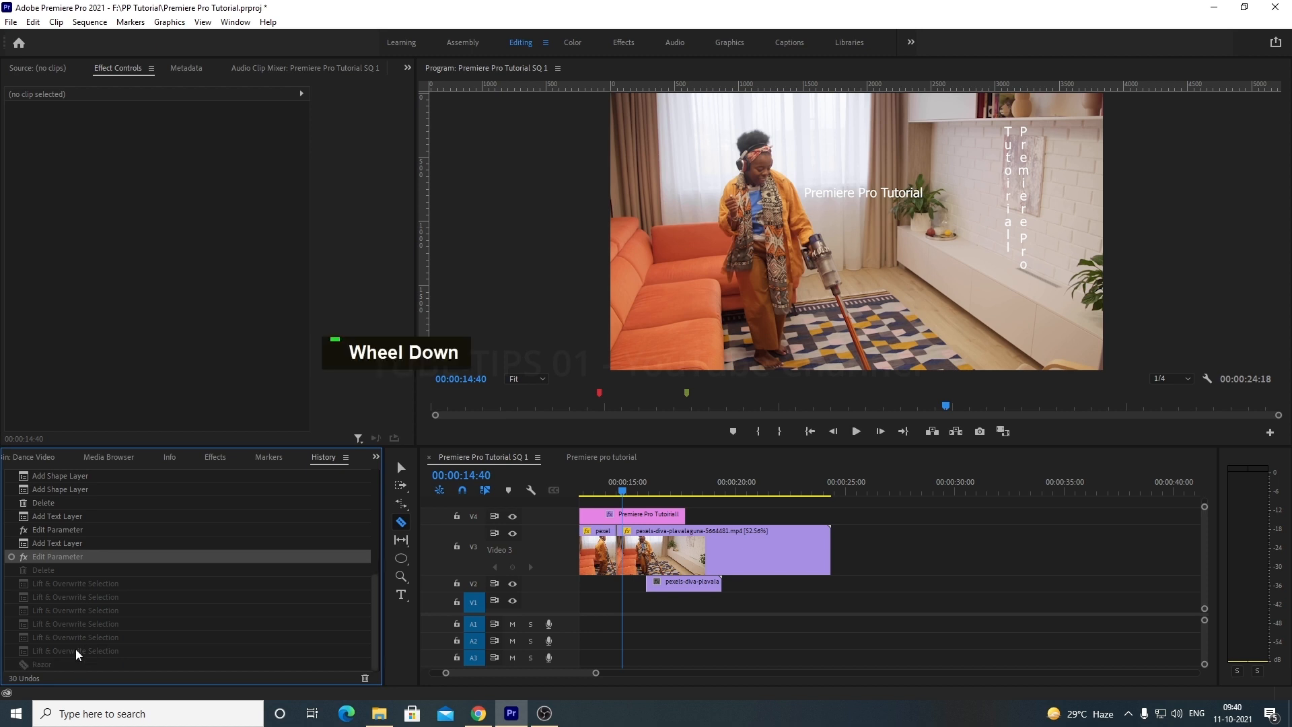
{"action": "left_click", "coordinate": [46, 665]}
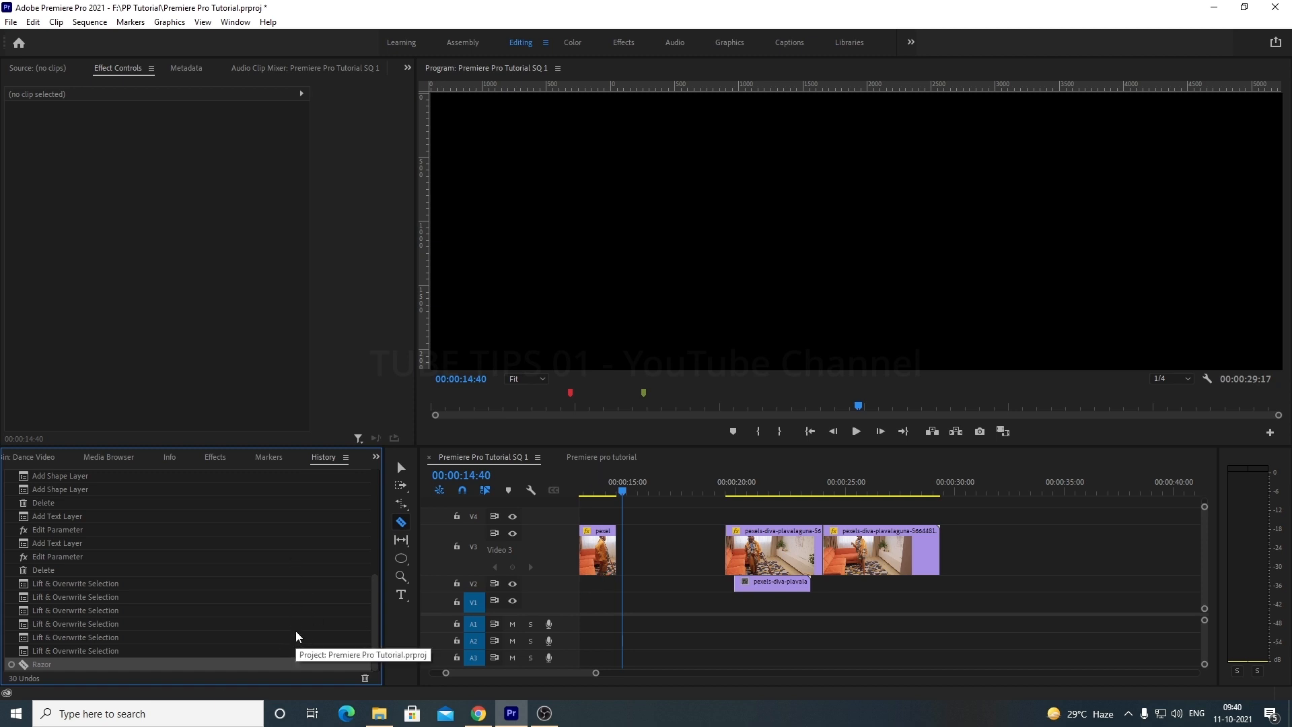
Step: Move the playhead to 00:00:21:11 and review the earliest entries in the History
{"action": "left_click", "coordinate": [765, 489]}
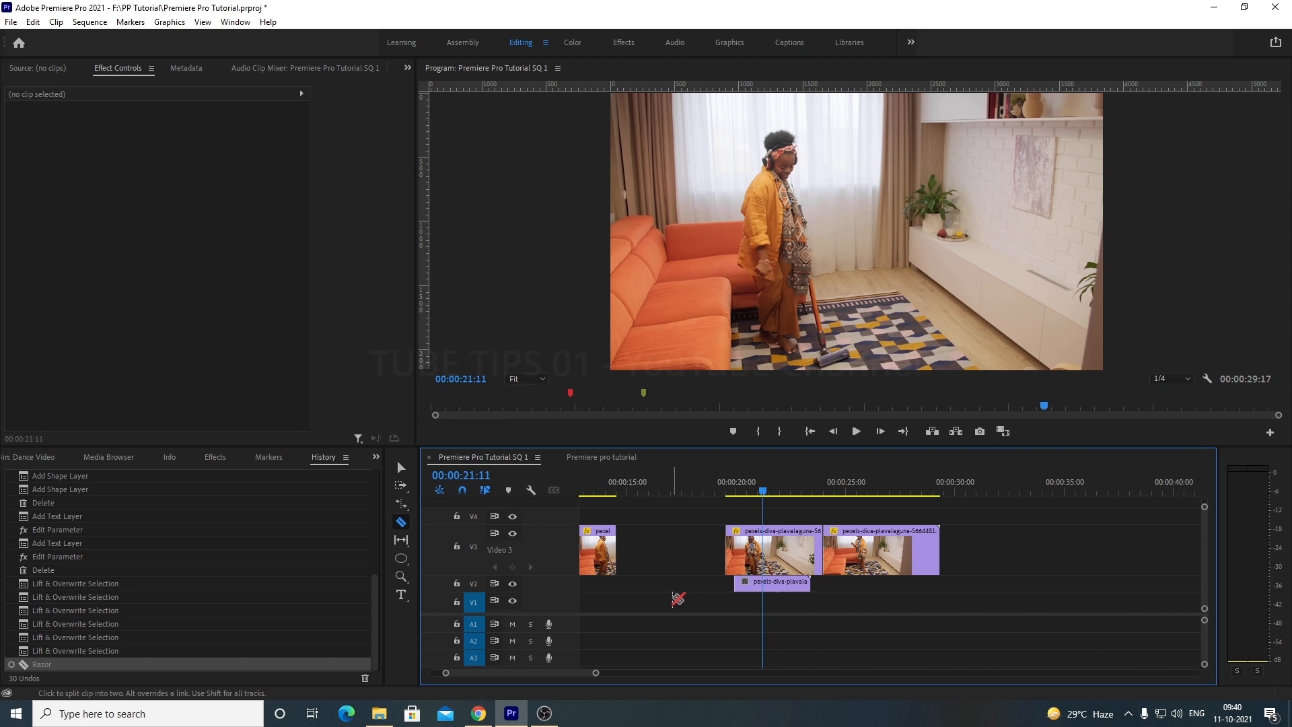
{"action": "left_click_drag", "start_coordinate": [514, 674], "coordinate": [497, 676]}
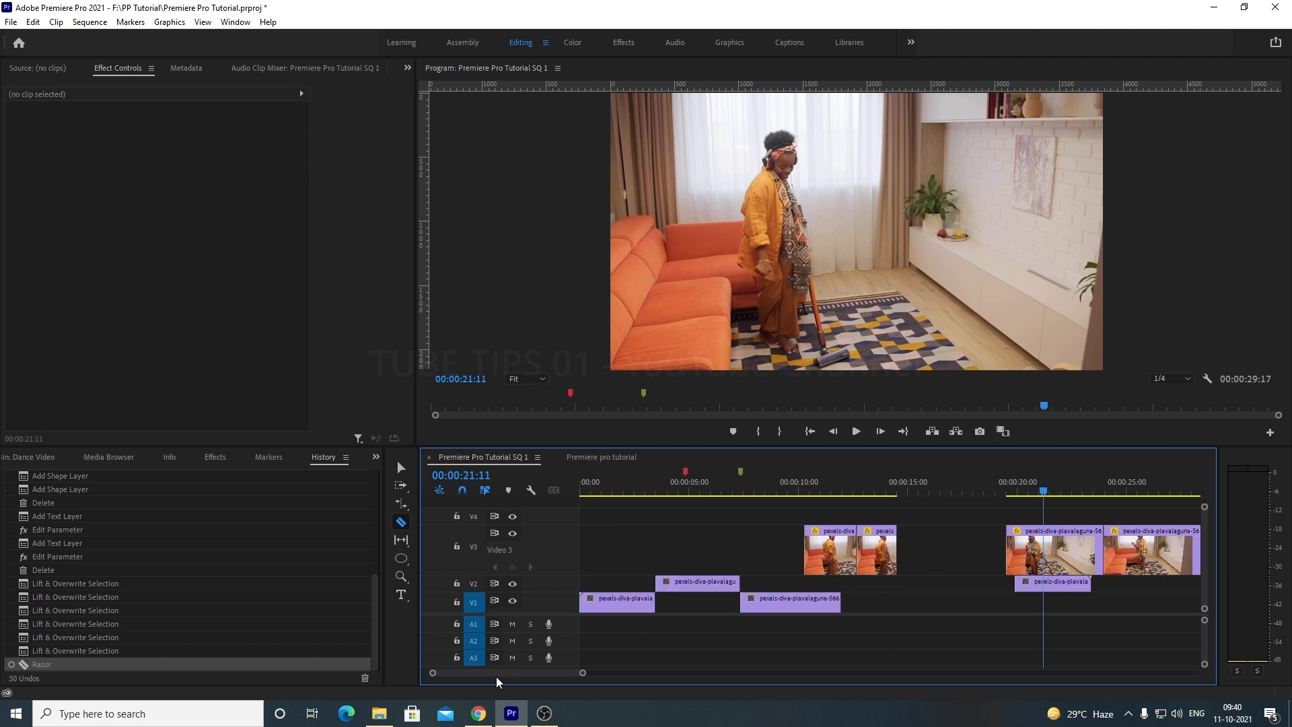
{"action": "scroll", "coordinate": [500, 676], "scroll_direction": "right", "scroll_amount": 5}
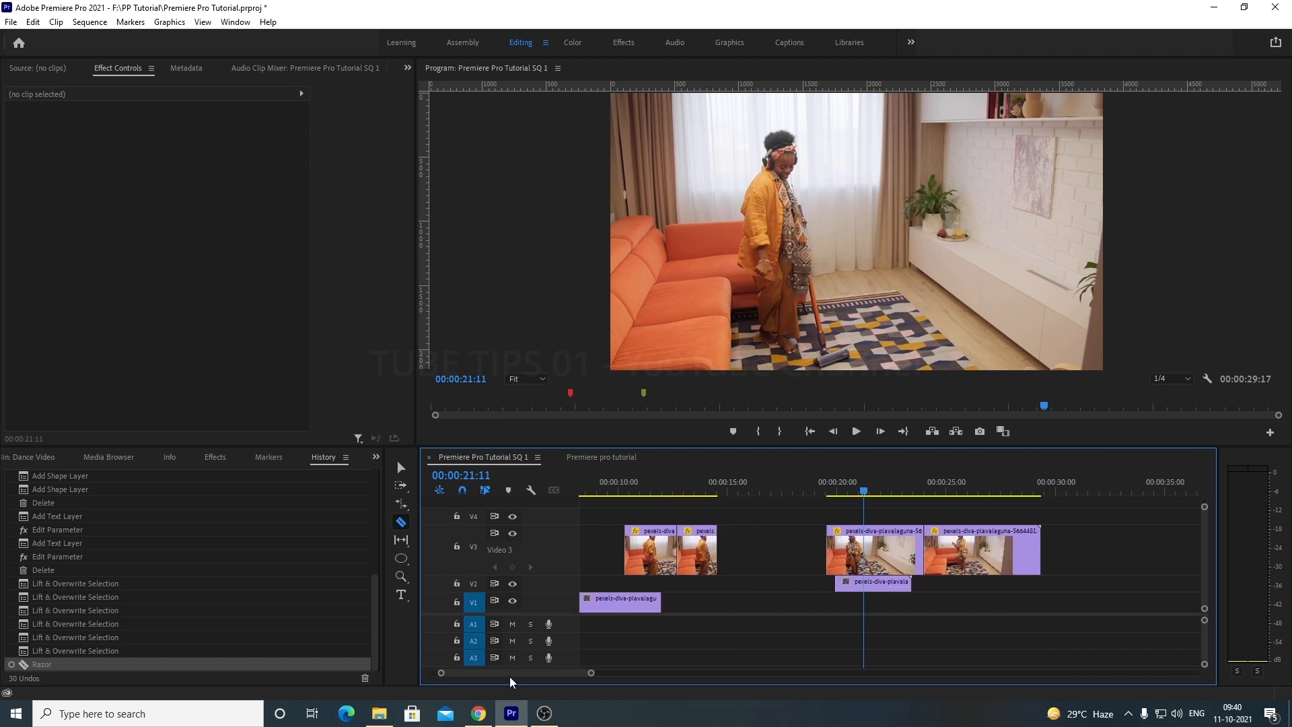
{"action": "scroll", "coordinate": [507, 677], "scroll_direction": "left", "scroll_amount": 5}
{"action": "left_click_drag", "start_coordinate": [377, 607], "coordinate": [382, 514]}
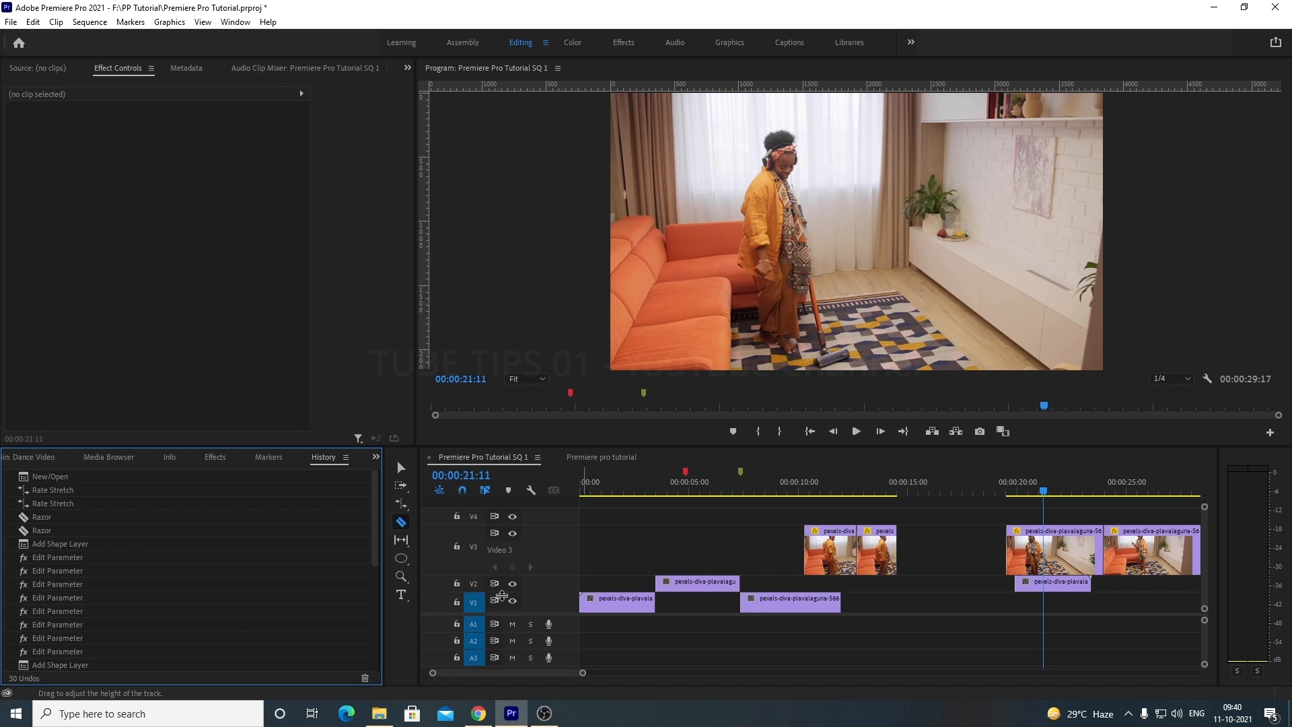
Step: Revert the project to the New/Open state in the History, and save it with the playhead at the sequence start
{"action": "left_click", "coordinate": [58, 478]}
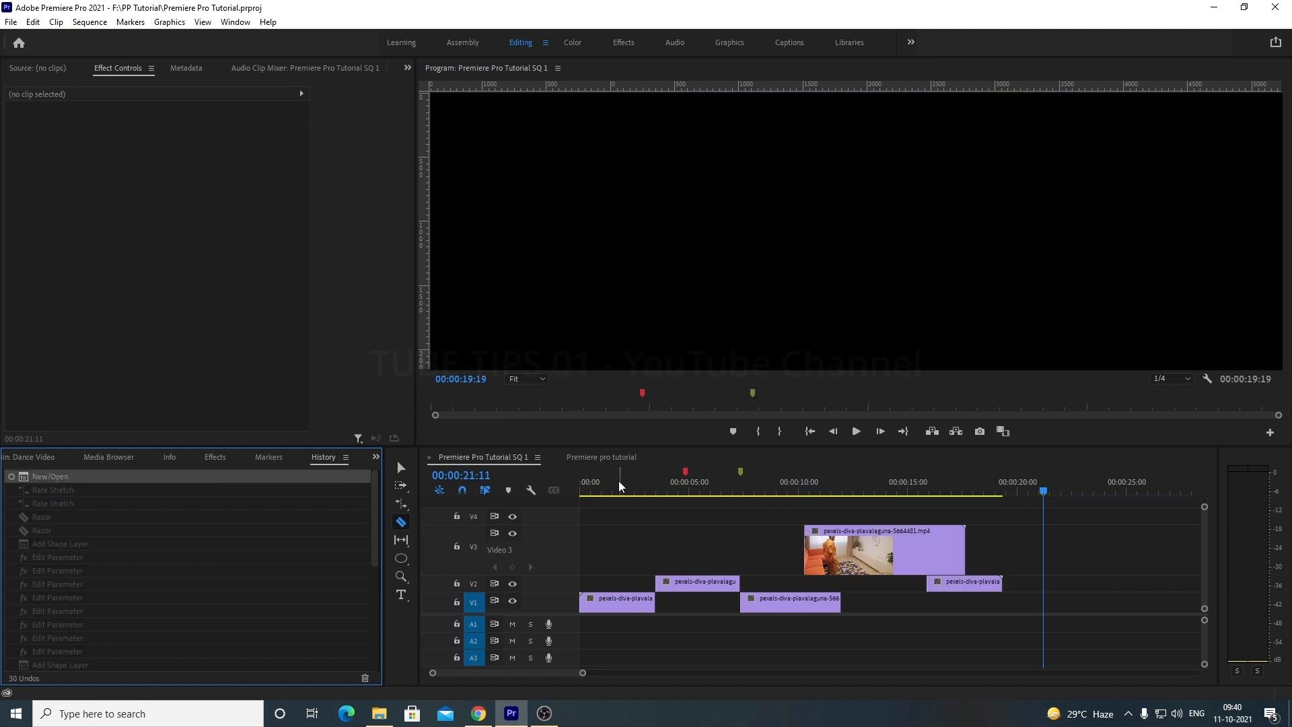
{"action": "left_click_drag", "start_coordinate": [591, 494], "coordinate": [457, 499]}
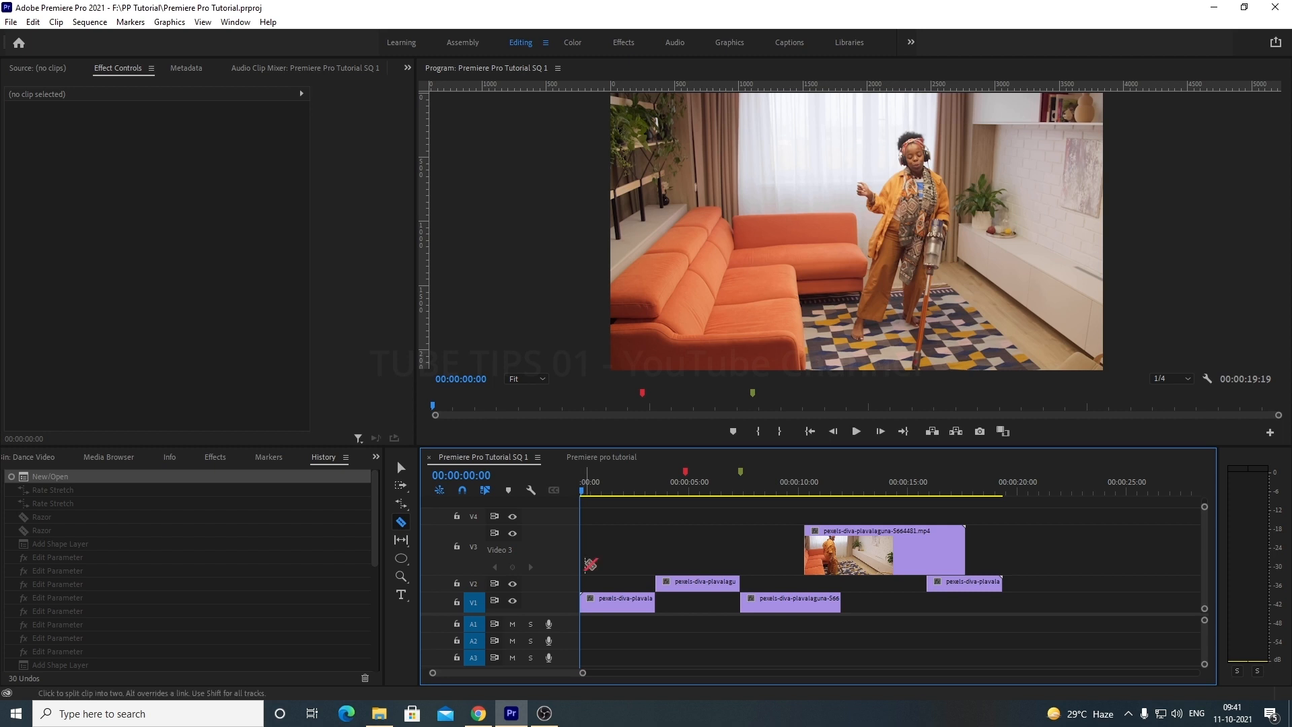
{"action": "key", "text": "ctrl+s"}
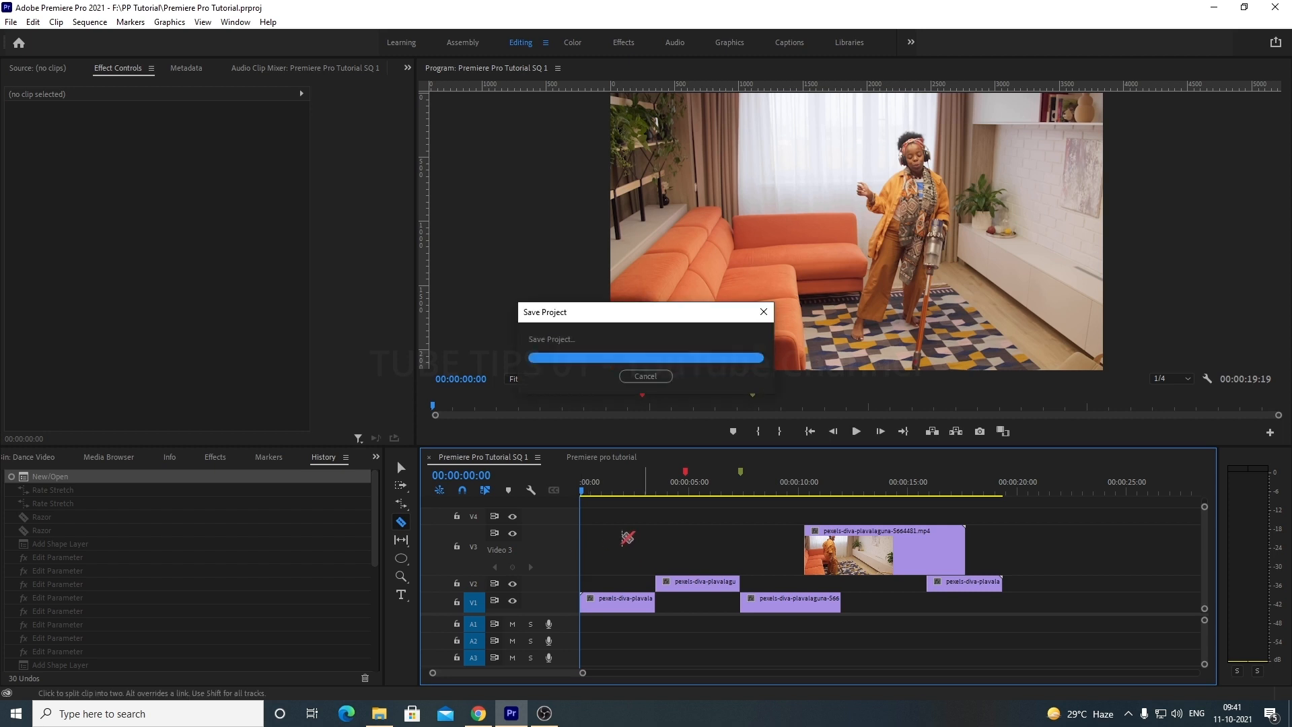
Step: Restore the project to the latest Razor state in the History
{"action": "left_click", "coordinate": [10, 22]}
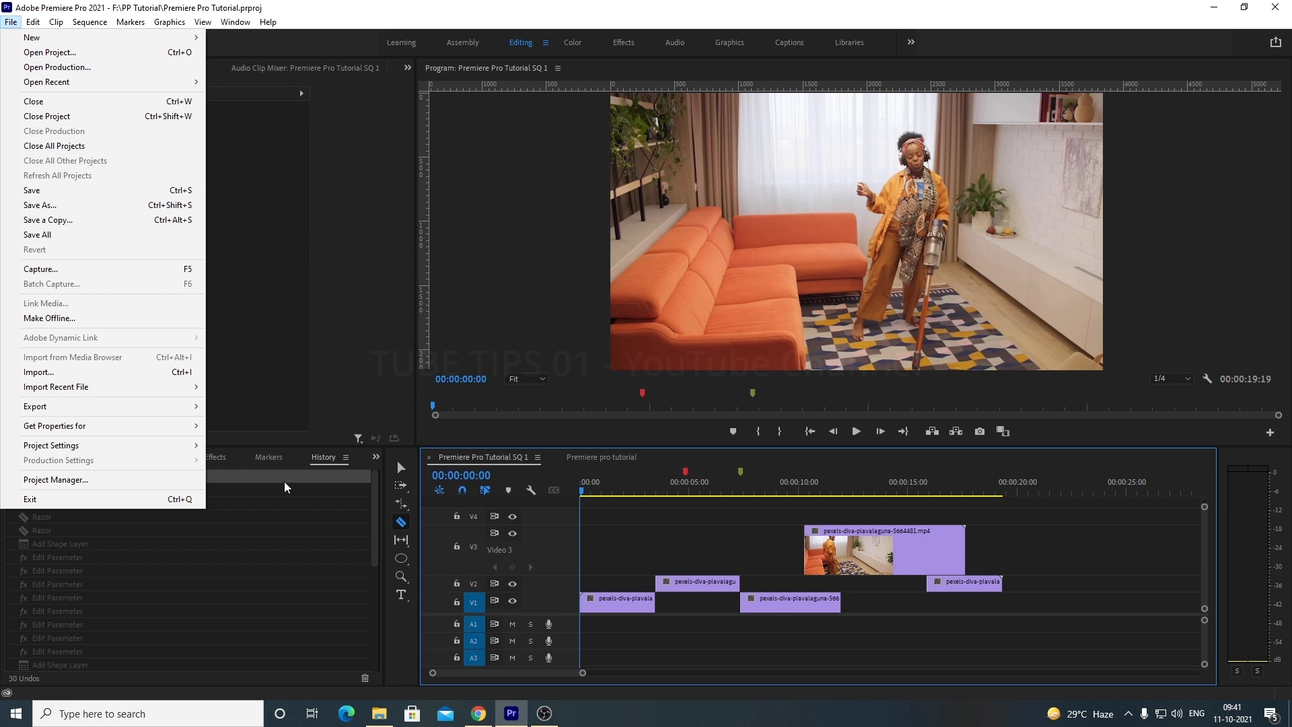
{"action": "left_click", "coordinate": [385, 530]}
{"action": "scroll", "coordinate": [374, 560], "scroll_direction": "down", "scroll_amount": 5}
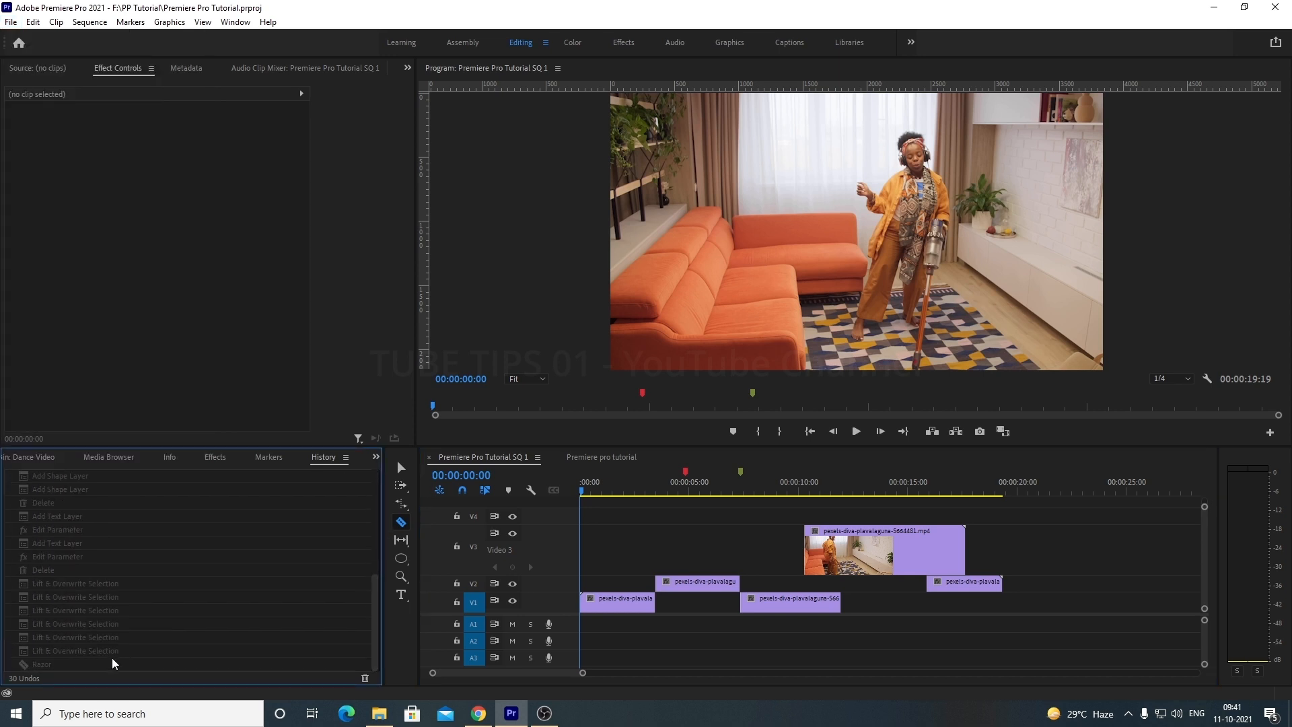
{"action": "left_click", "coordinate": [112, 660]}
{"action": "scroll", "coordinate": [131, 648], "scroll_direction": "up", "scroll_amount": 2}
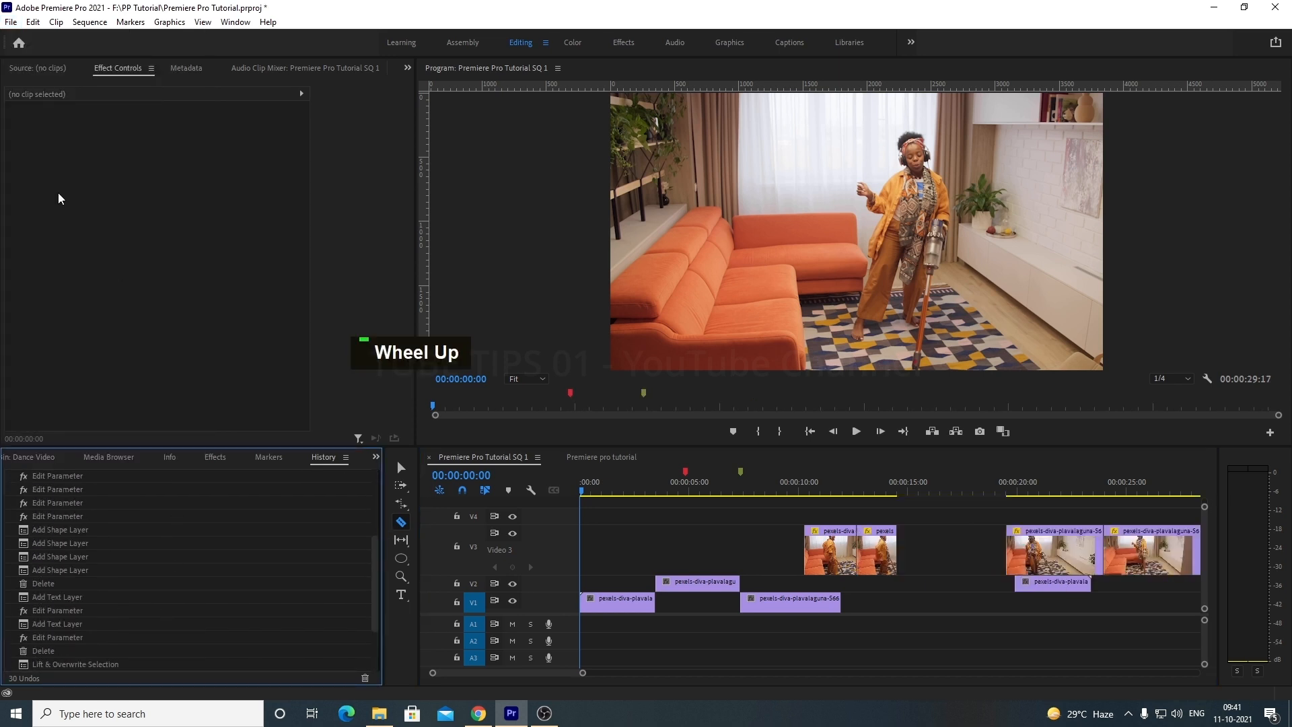
Step: Revert the project to its last saved version, agreeing to discard the unsaved changes
{"action": "left_click", "coordinate": [11, 22]}
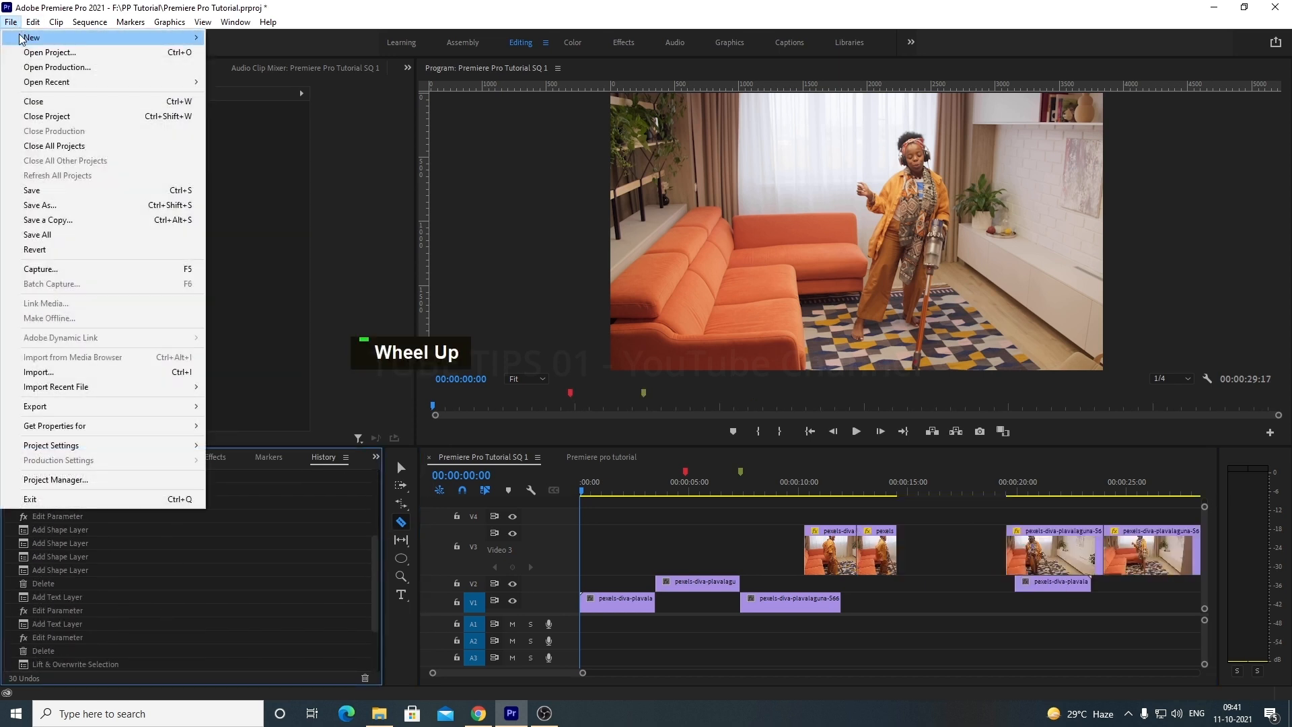
{"action": "left_click", "coordinate": [35, 249]}
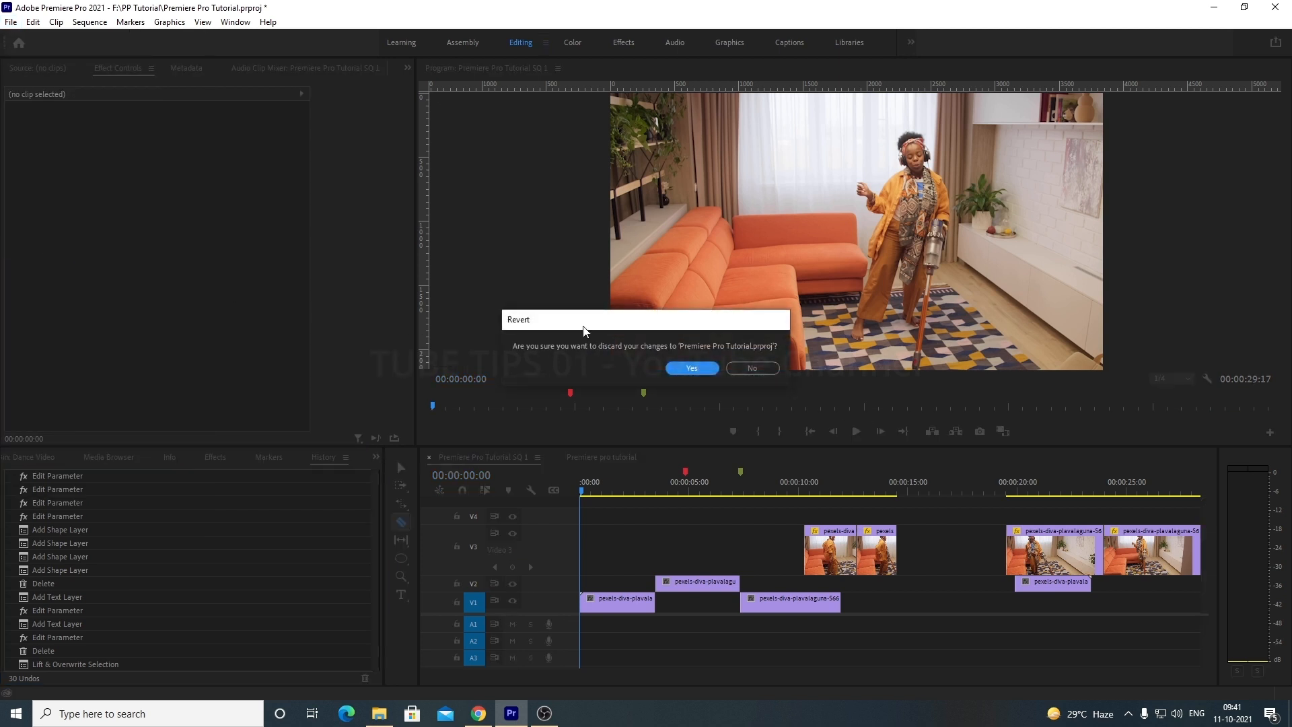
{"action": "left_click_drag", "start_coordinate": [583, 330], "coordinate": [694, 370]}
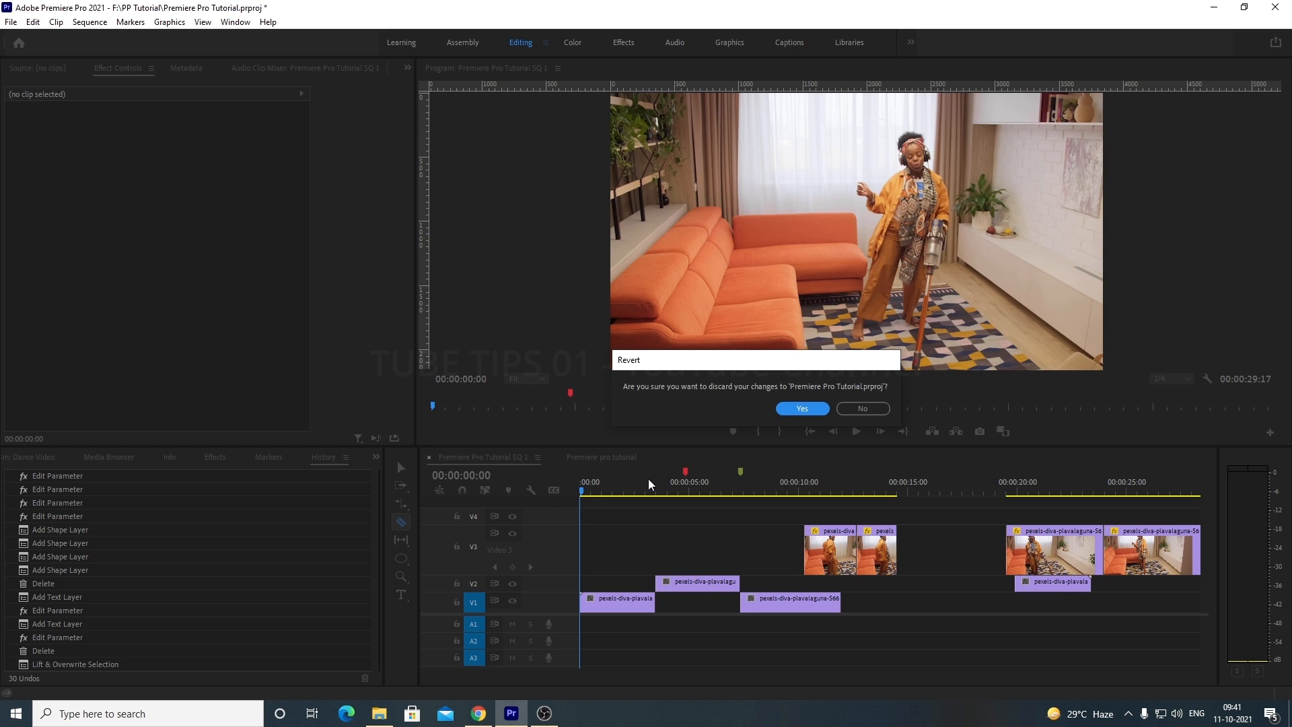
{"action": "left_click", "coordinate": [802, 408]}
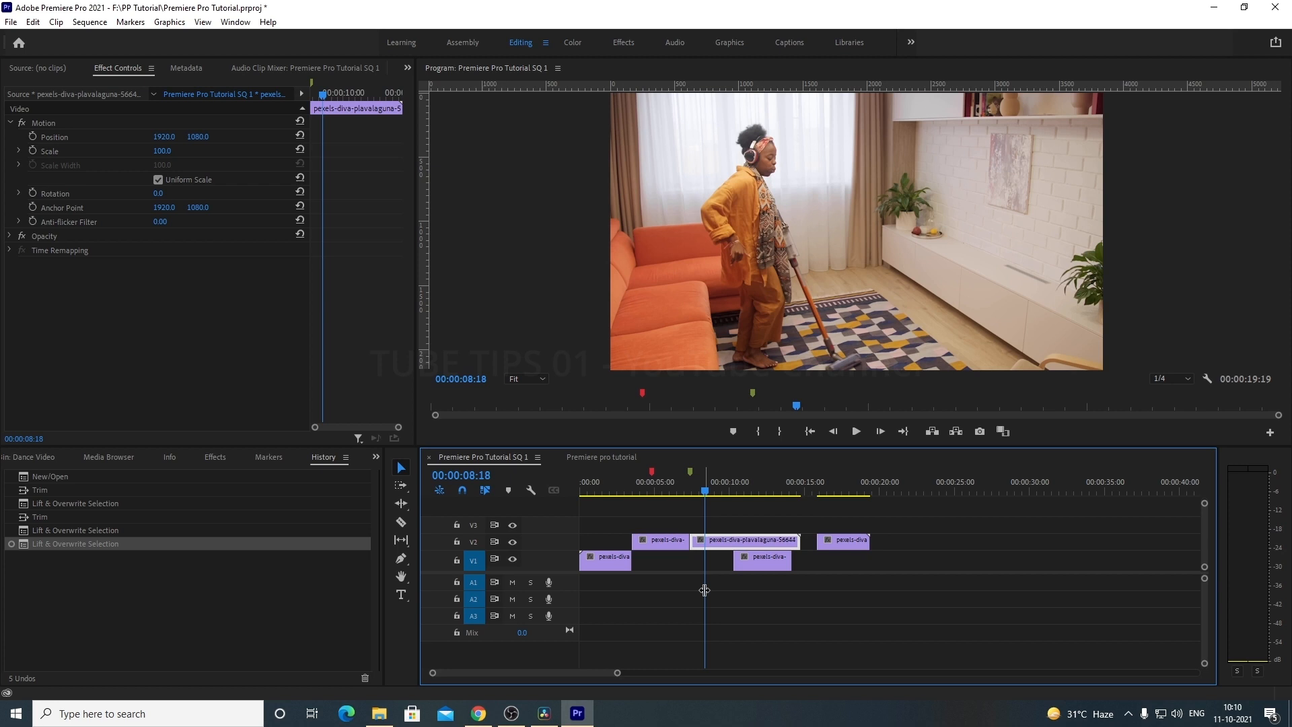
Step: In the Effects workspace, widen the Program monitor and list the Video Transitions categories
{"action": "left_click", "coordinate": [688, 603]}
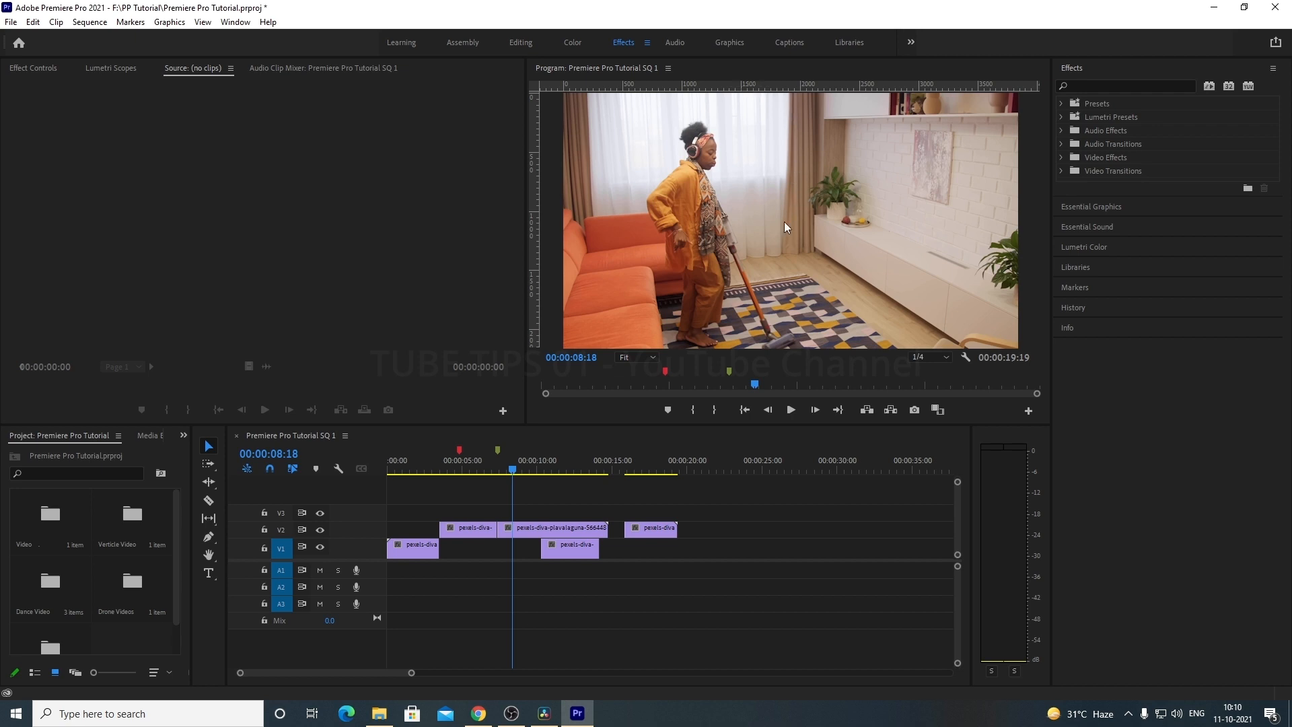
{"action": "left_click_drag", "start_coordinate": [524, 367], "coordinate": [229, 374]}
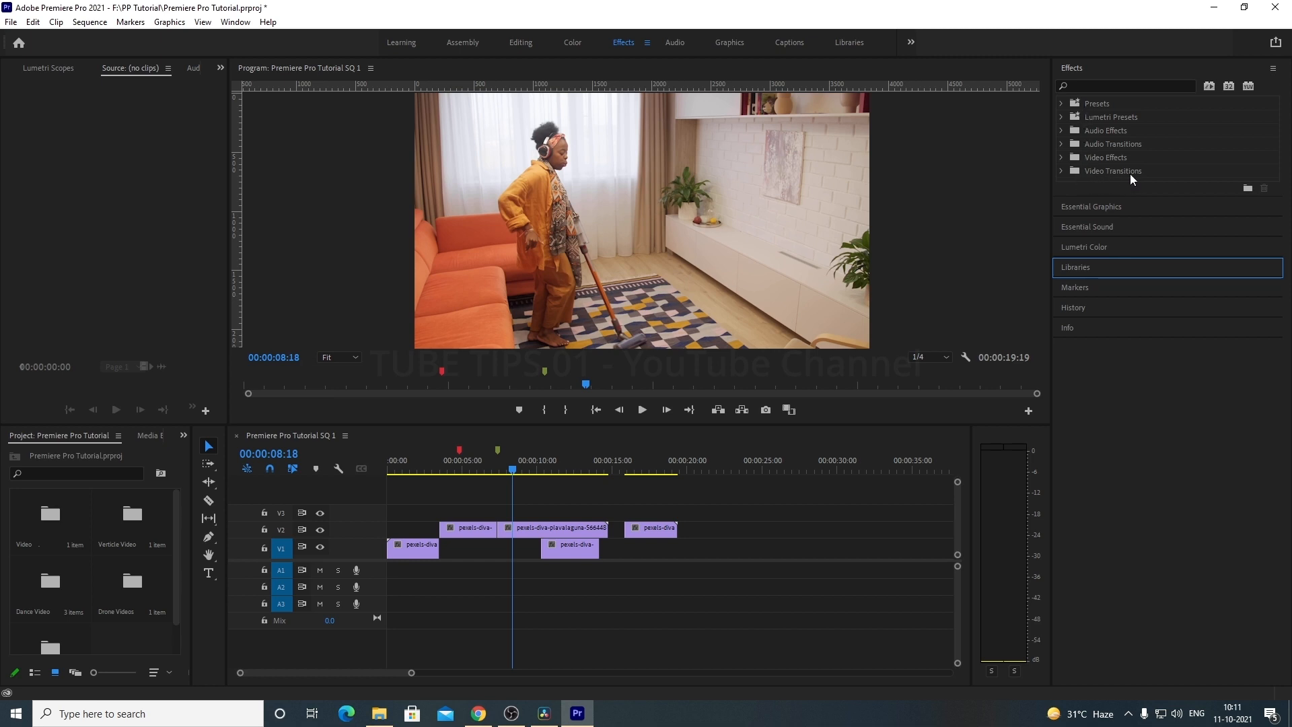
{"action": "left_click", "coordinate": [1061, 171]}
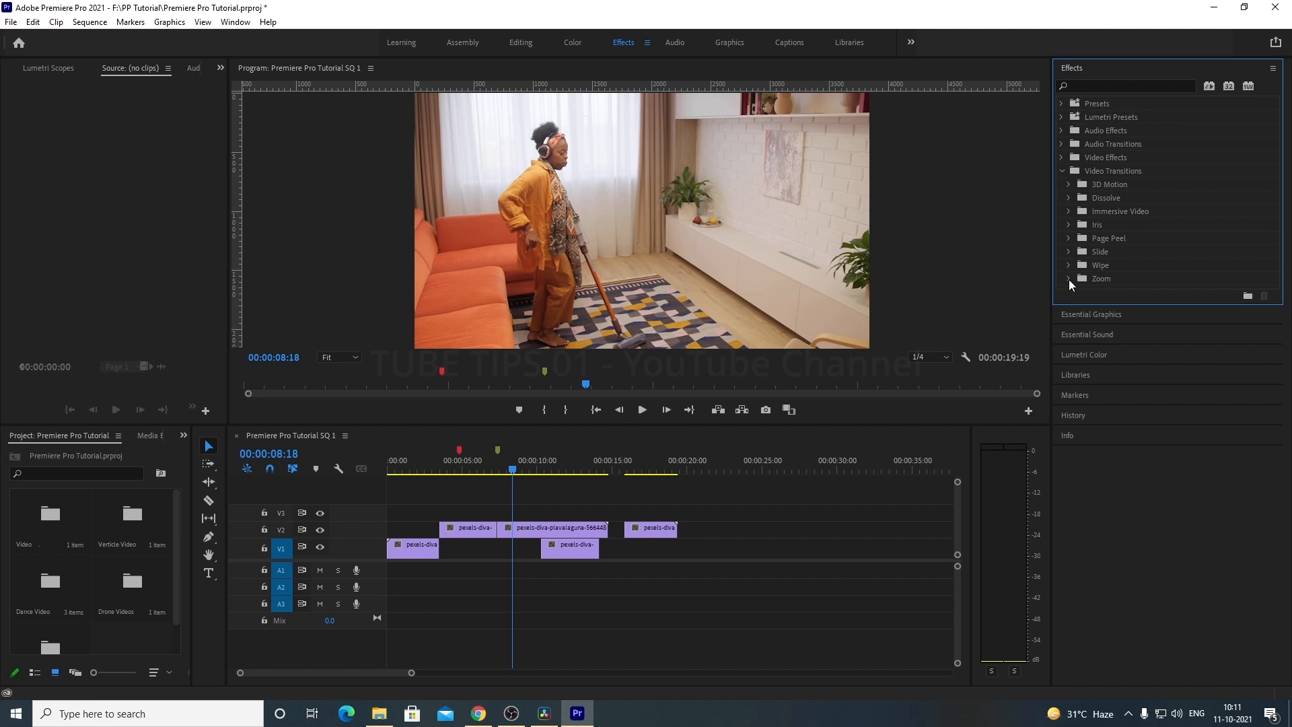
Step: Play the cut between the first two V2 clips repeatedly, starting just before it, and return the playhead to 00:00:06:32
{"action": "left_click", "coordinate": [483, 467]}
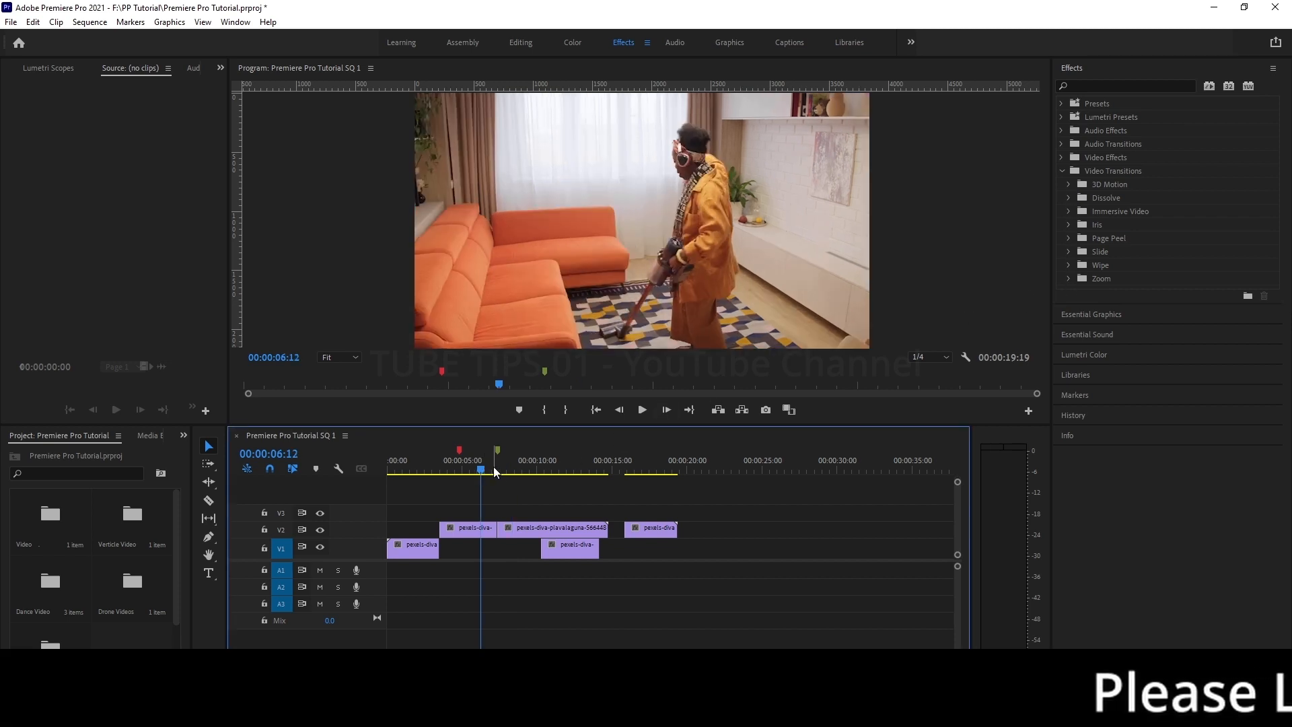
{"action": "left_click", "coordinate": [491, 529]}
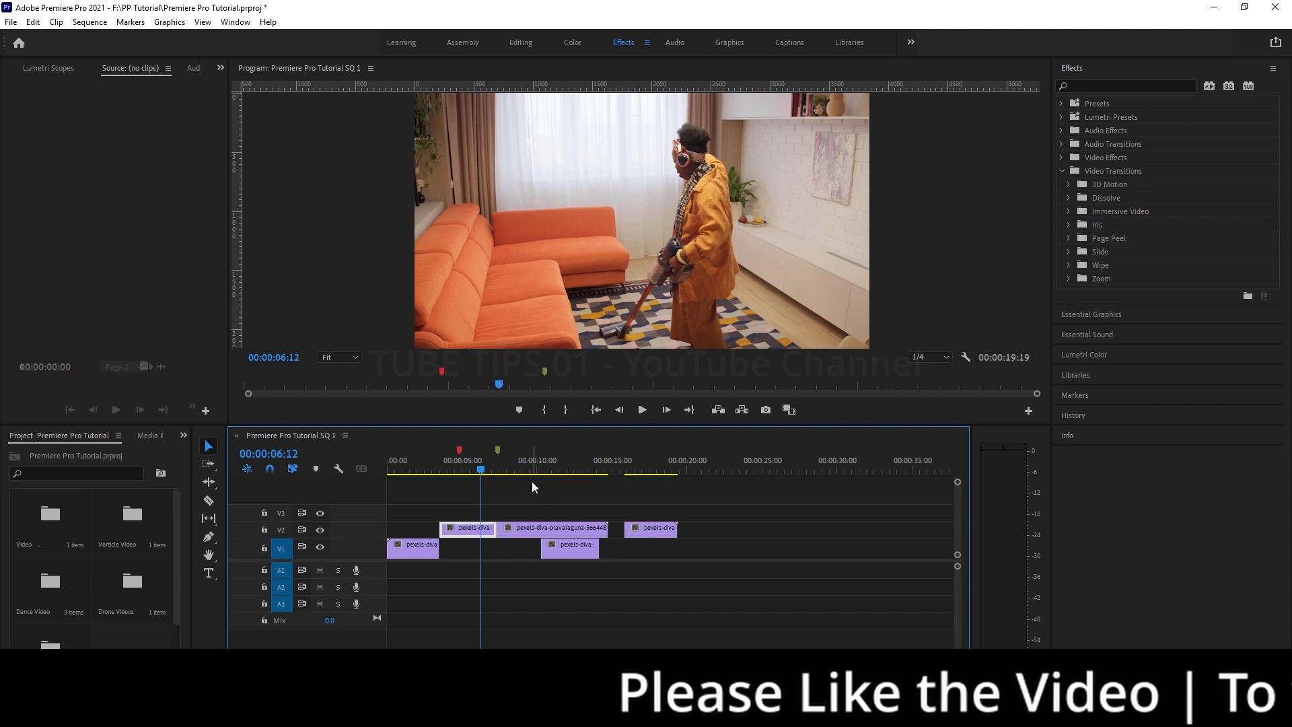
{"action": "key", "text": "space"}
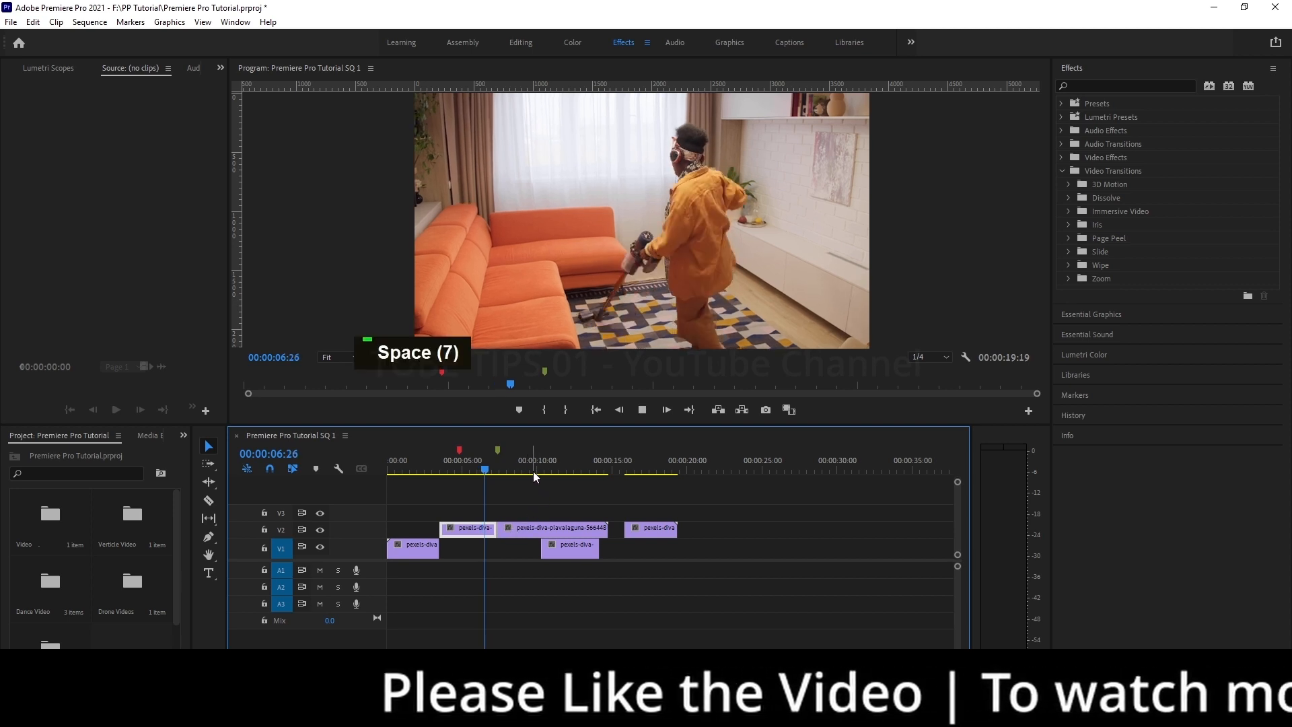
{"action": "key", "text": "space"}
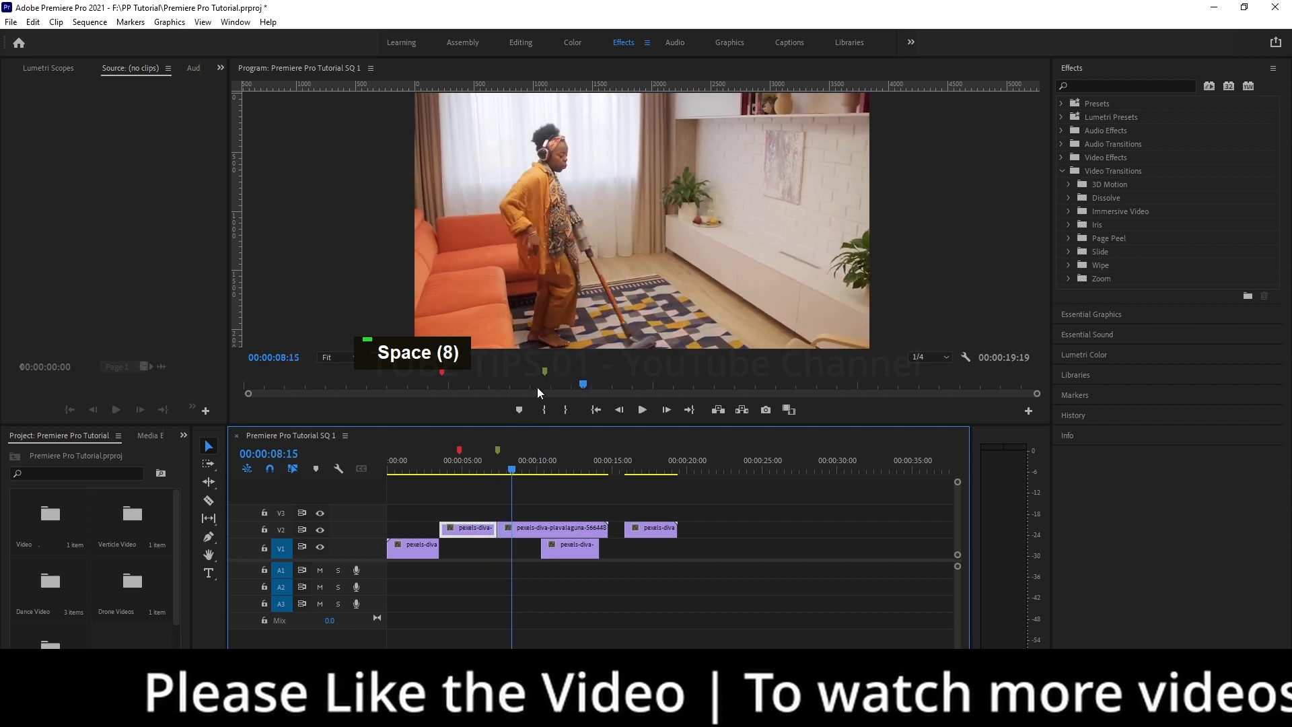
{"action": "left_click", "coordinate": [486, 467]}
{"action": "key", "text": "space"}
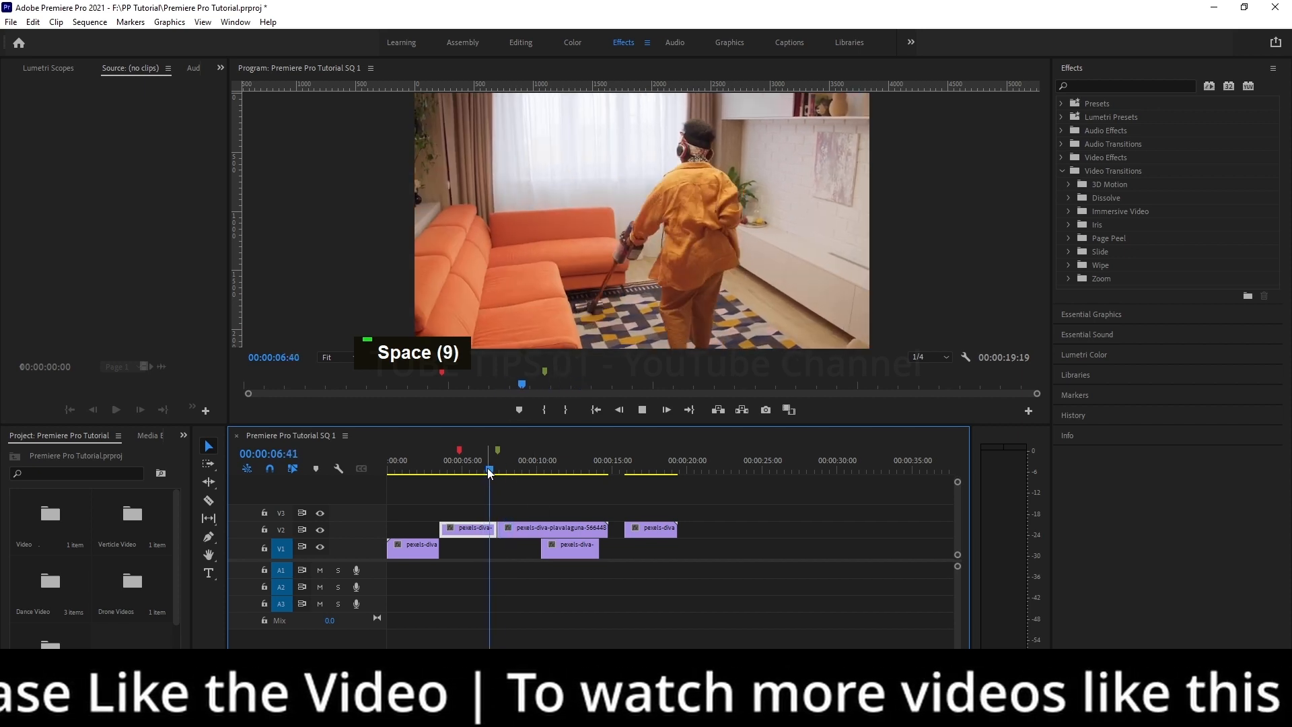
{"action": "key", "text": "space"}
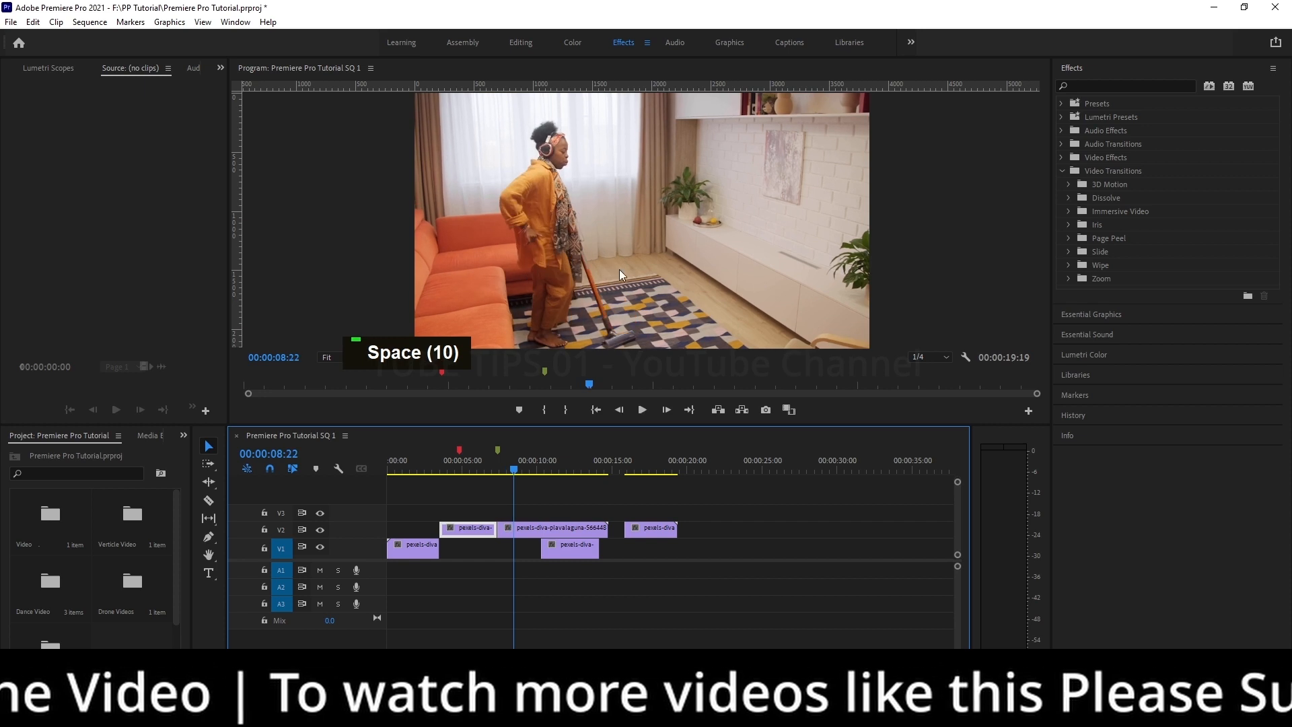
{"action": "left_click", "coordinate": [488, 467]}
{"action": "key", "text": "space"}
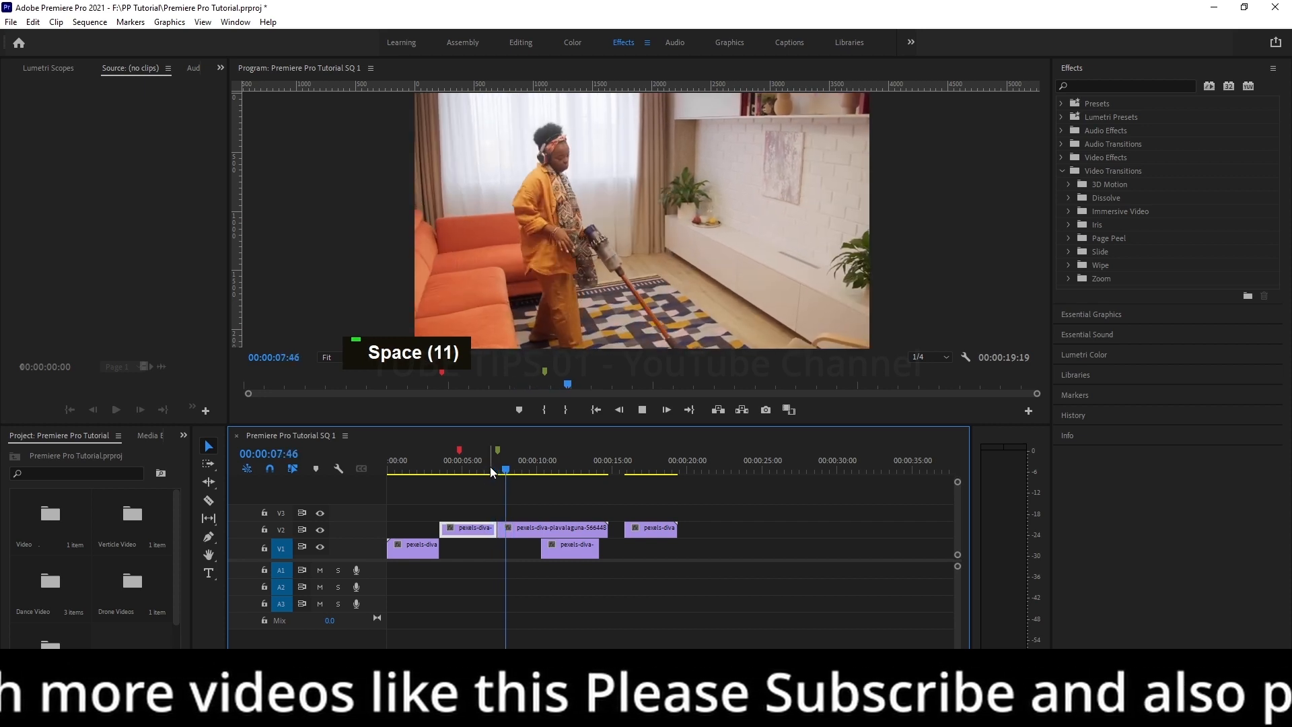
{"action": "key", "text": "space"}
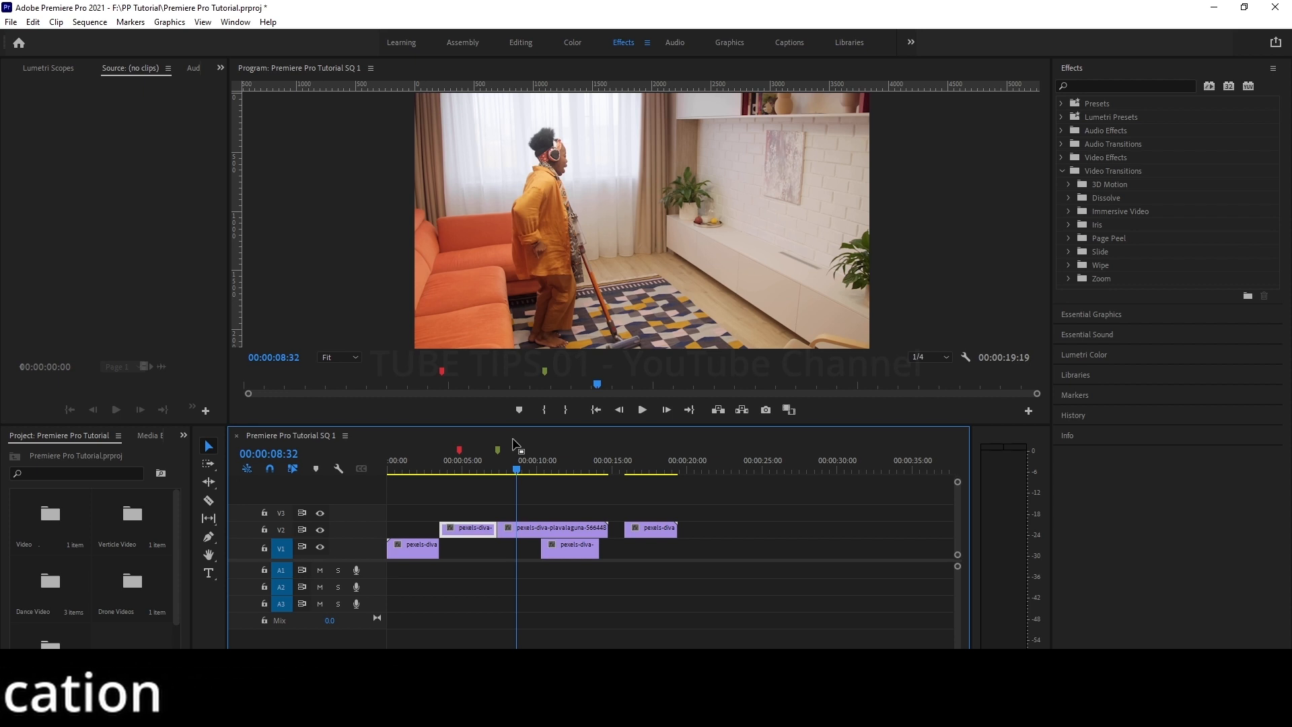
{"action": "left_click", "coordinate": [487, 467]}
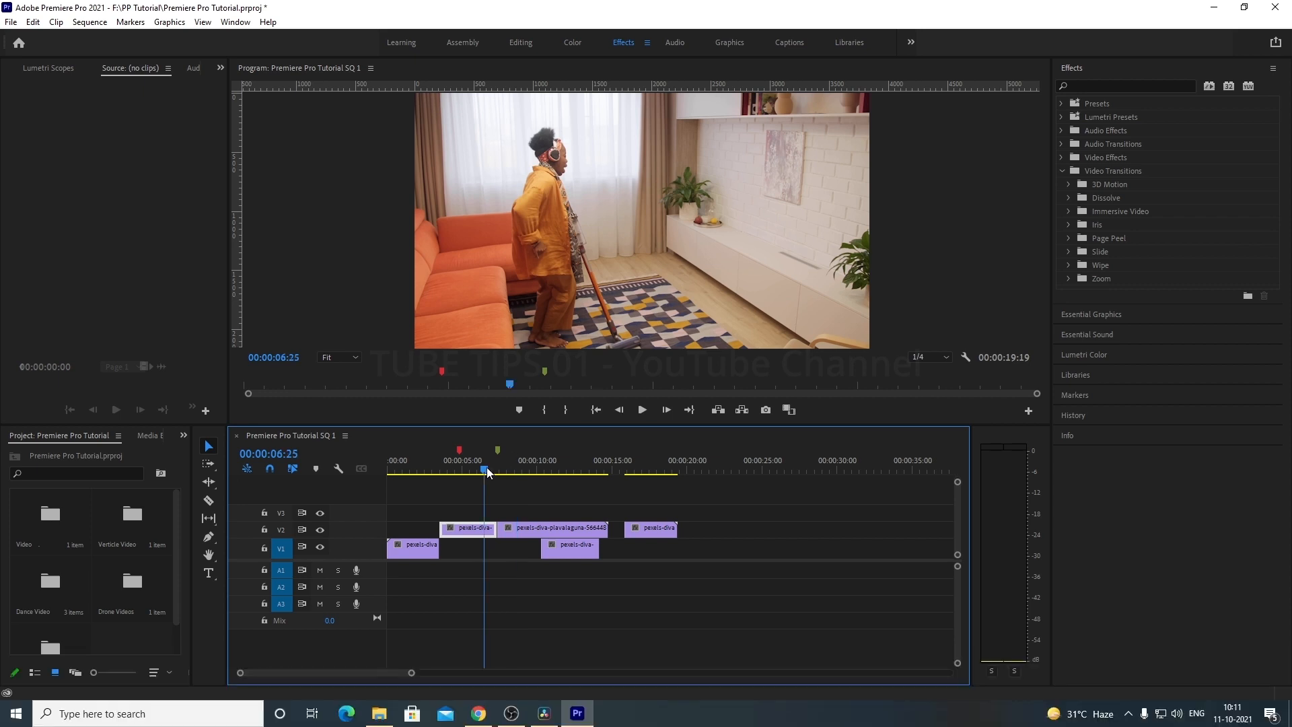
{"action": "key", "text": "space"}
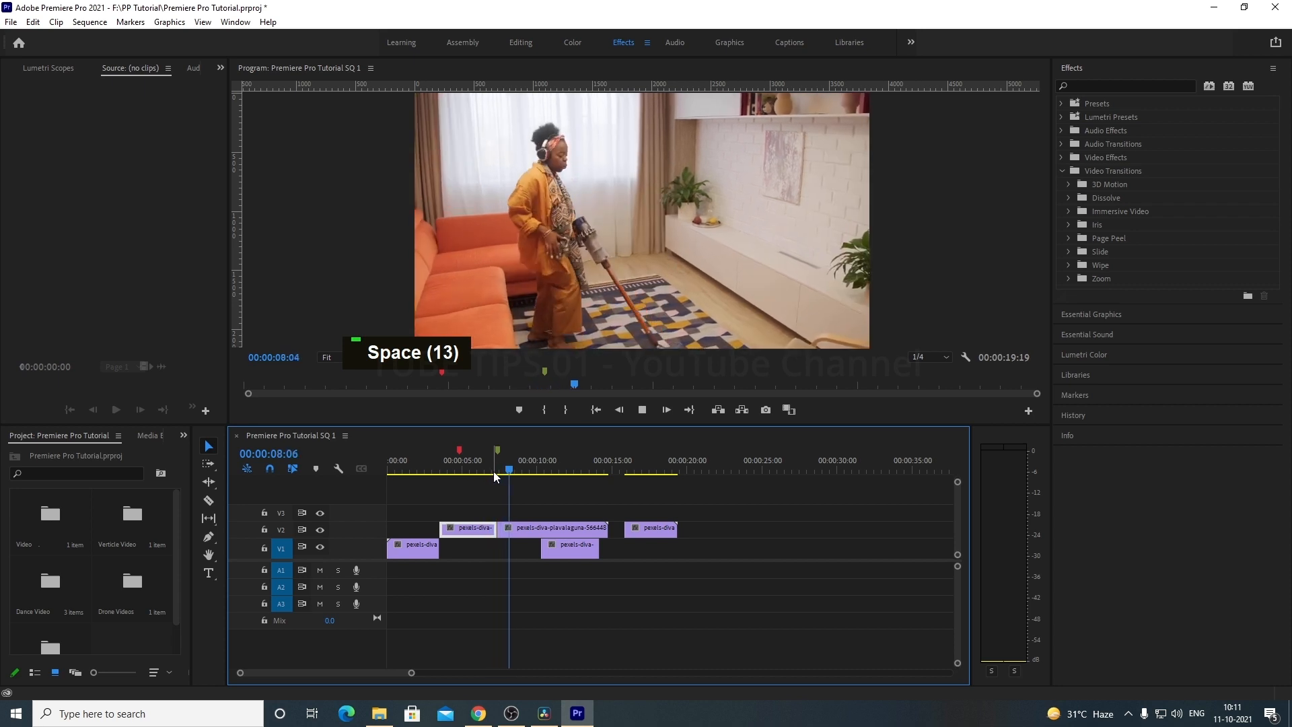
{"action": "key", "text": "space"}
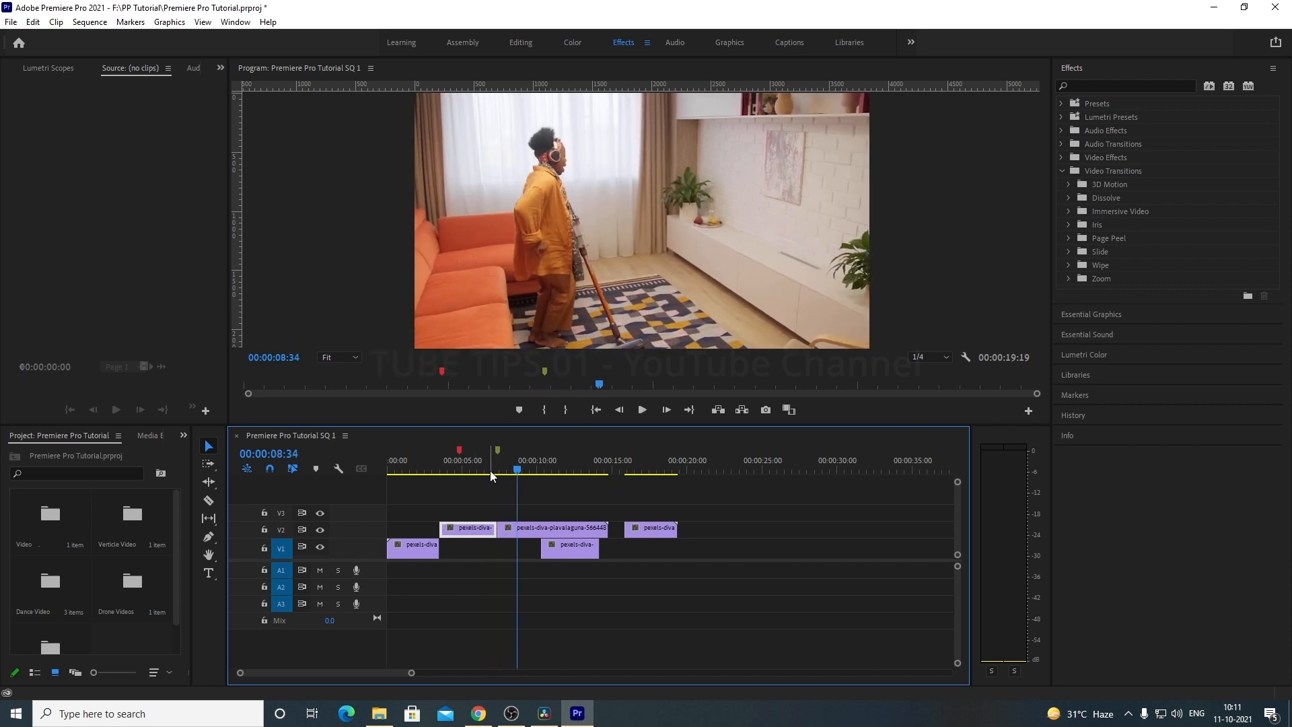
{"action": "left_click", "coordinate": [488, 468]}
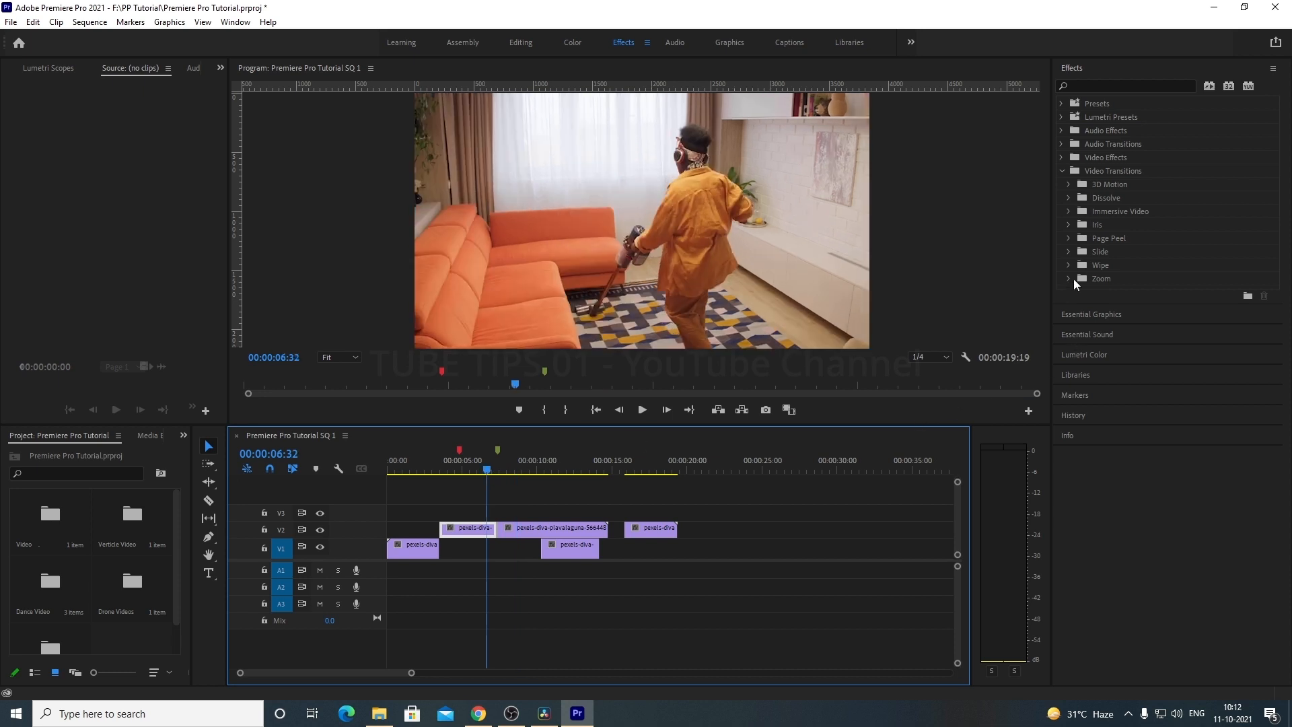
Step: Enlarge the V2 track and apply the Film Dissolve transition from the Dissolve category to the cut between its first two clips
{"action": "left_click", "coordinate": [1069, 199]}
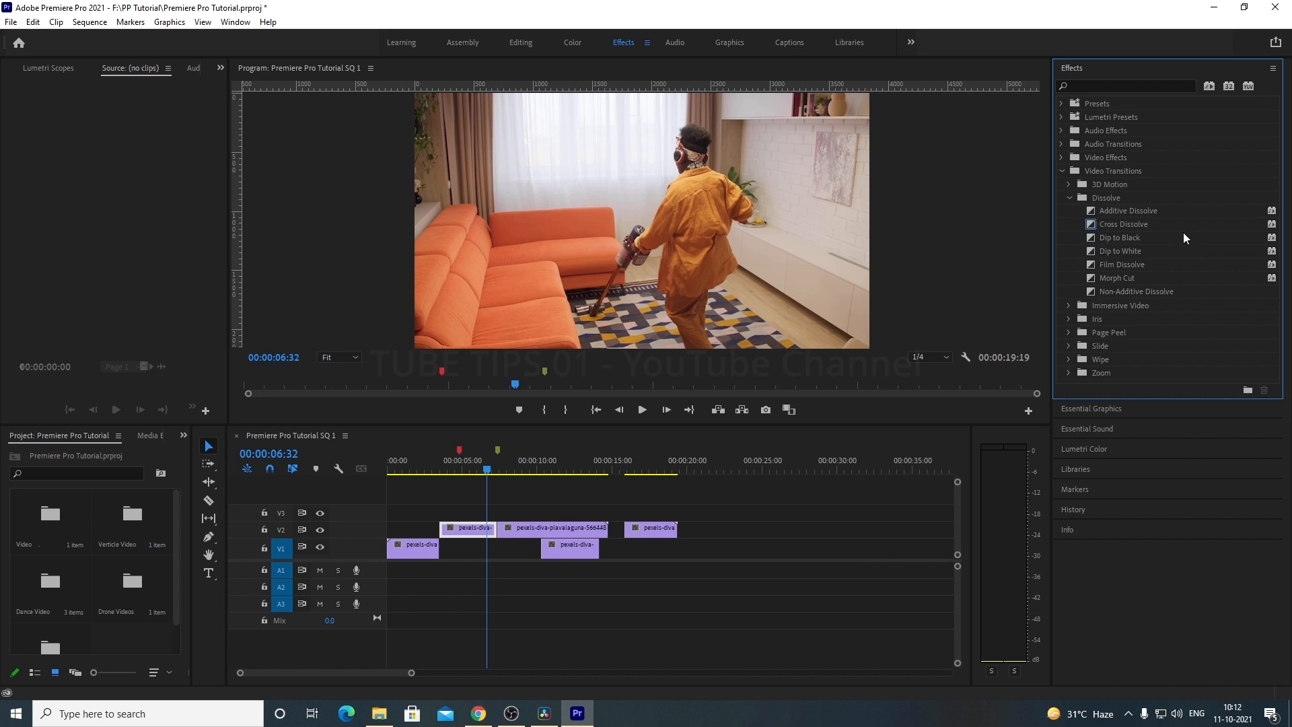
{"action": "left_click", "coordinate": [1109, 267]}
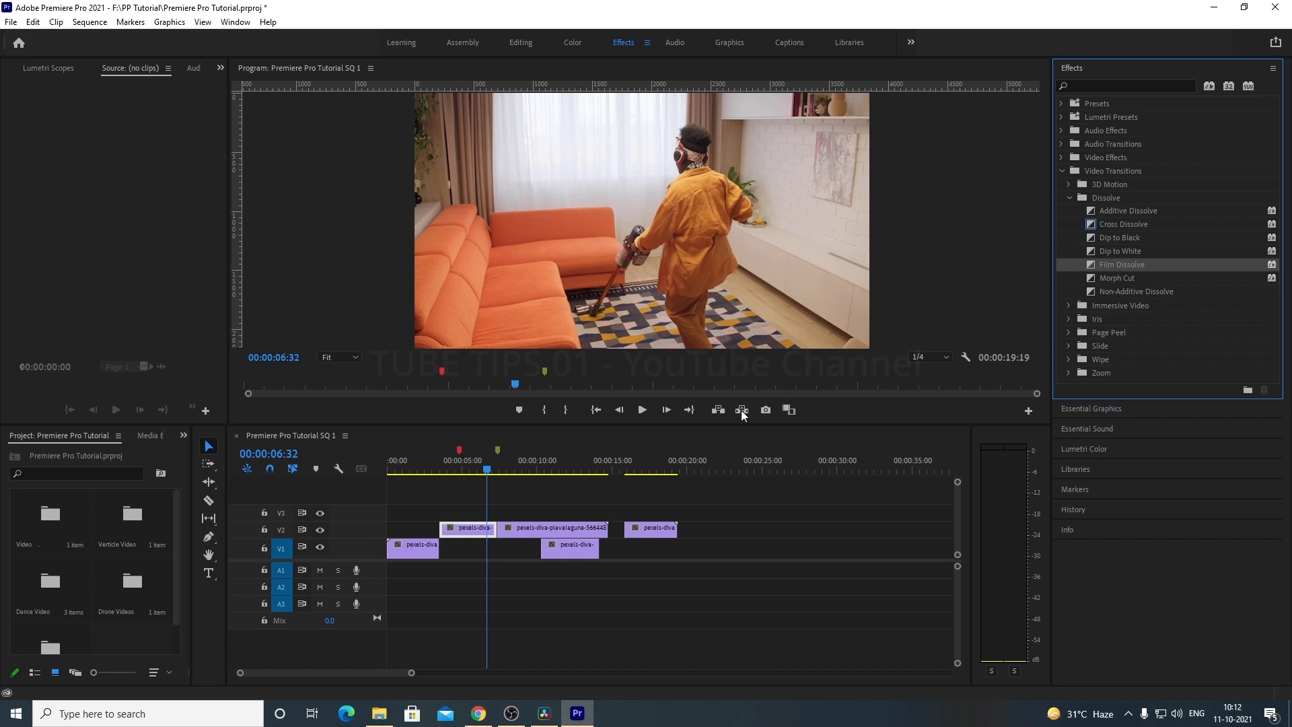
{"action": "left_click_drag", "start_coordinate": [742, 415], "coordinate": [506, 531]}
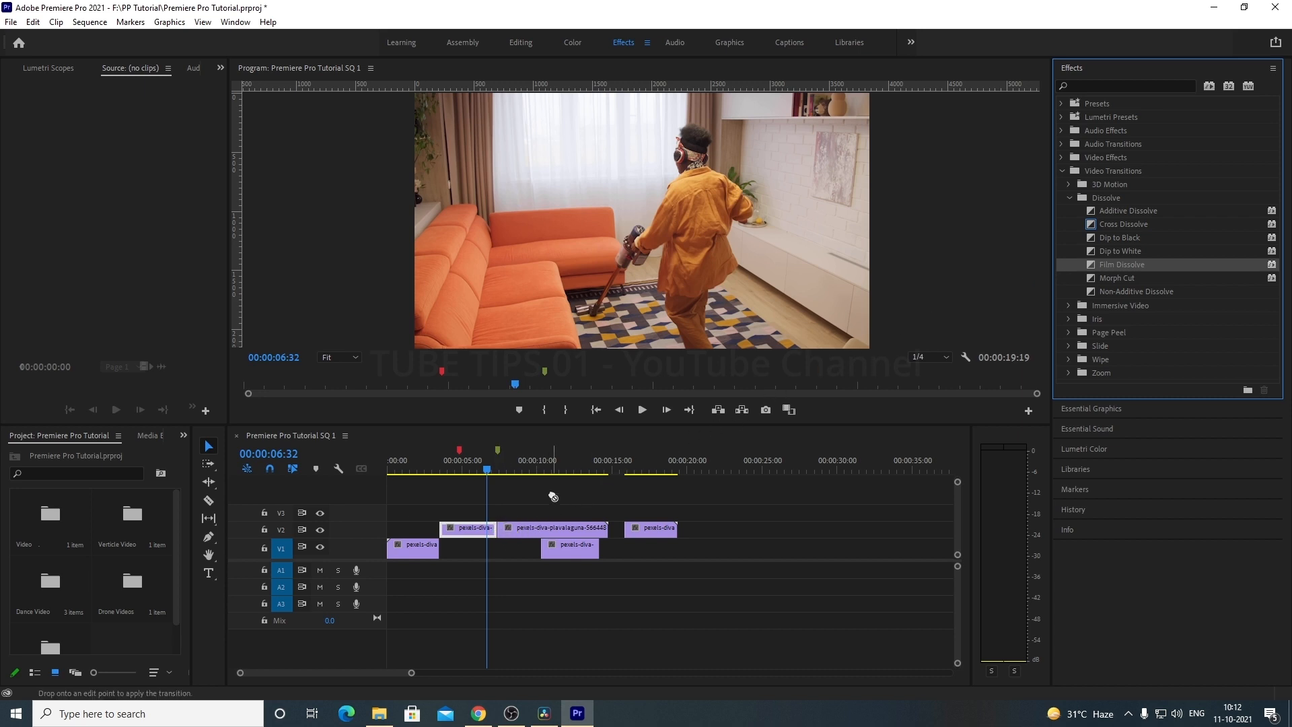
{"action": "scroll", "coordinate": [551, 491], "scroll_direction": "up", "scroll_amount": 4, "text": "alt"}
{"action": "double_click", "coordinate": [368, 531]}
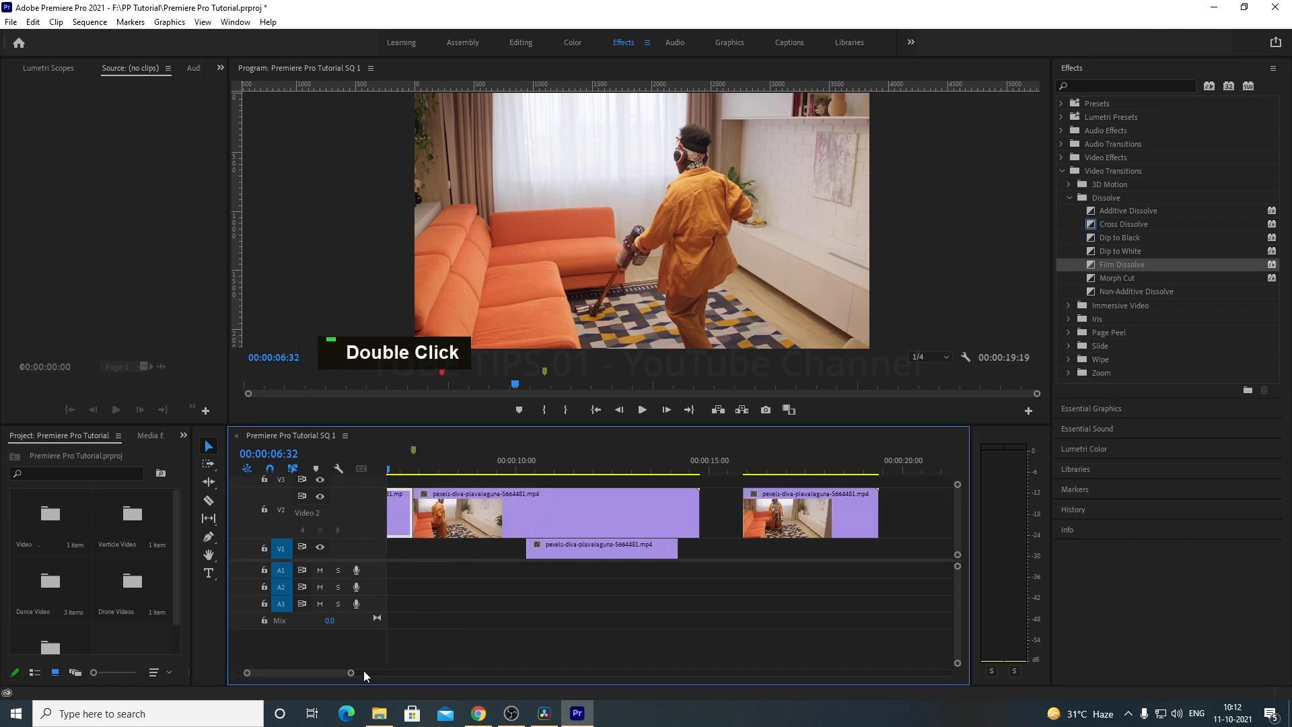
{"action": "scroll", "coordinate": [338, 673], "scroll_direction": "up", "scroll_amount": 3}
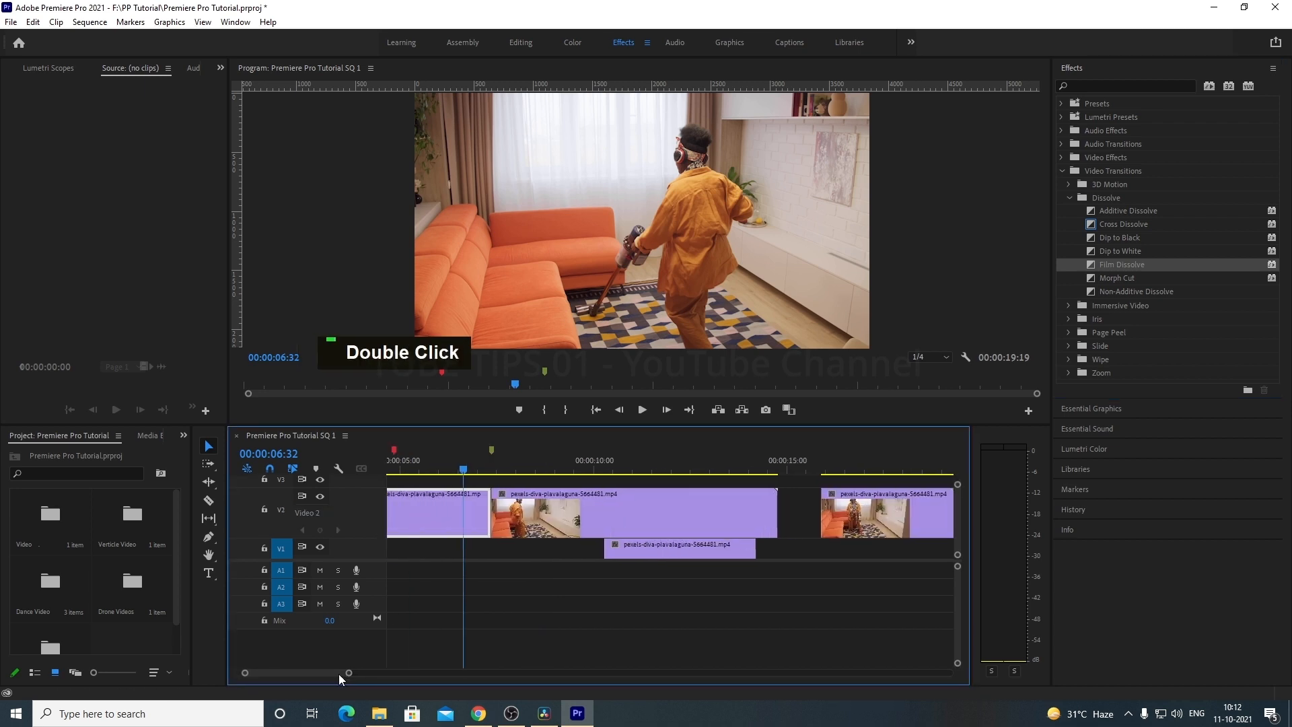
{"action": "left_click", "coordinate": [1117, 267]}
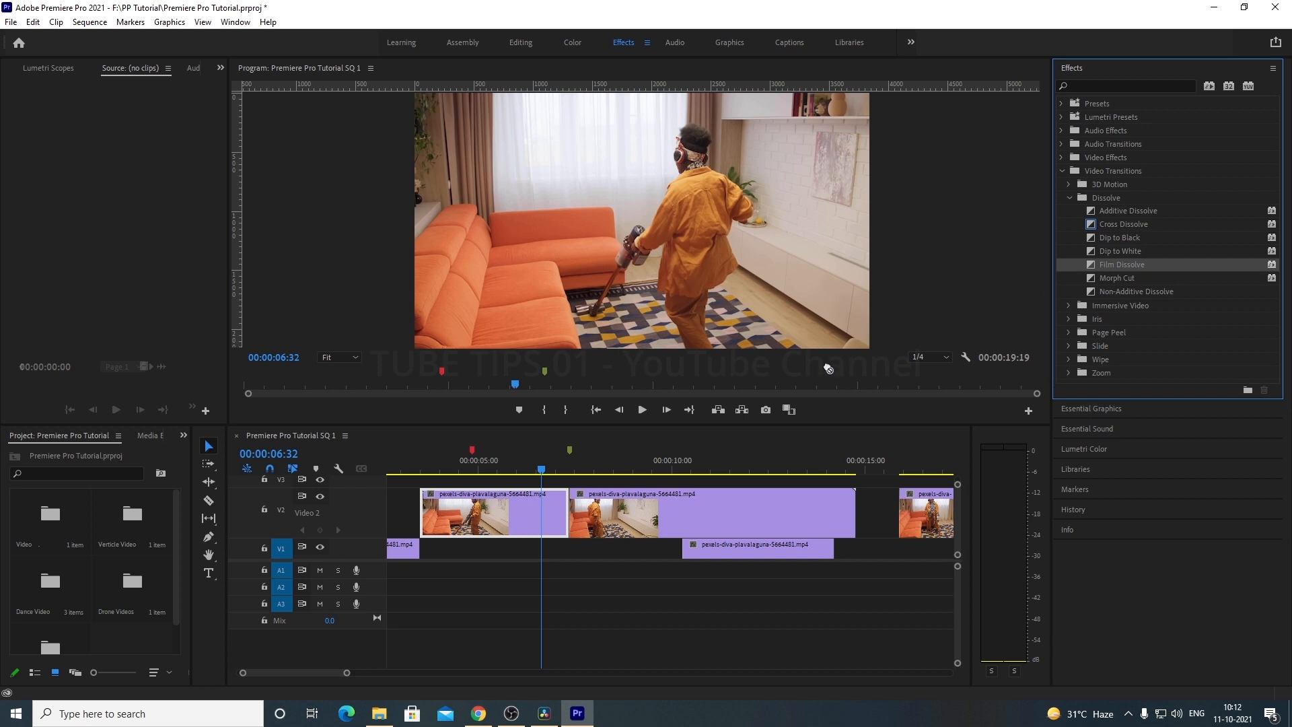
{"action": "left_click_drag", "start_coordinate": [712, 431], "coordinate": [569, 515]}
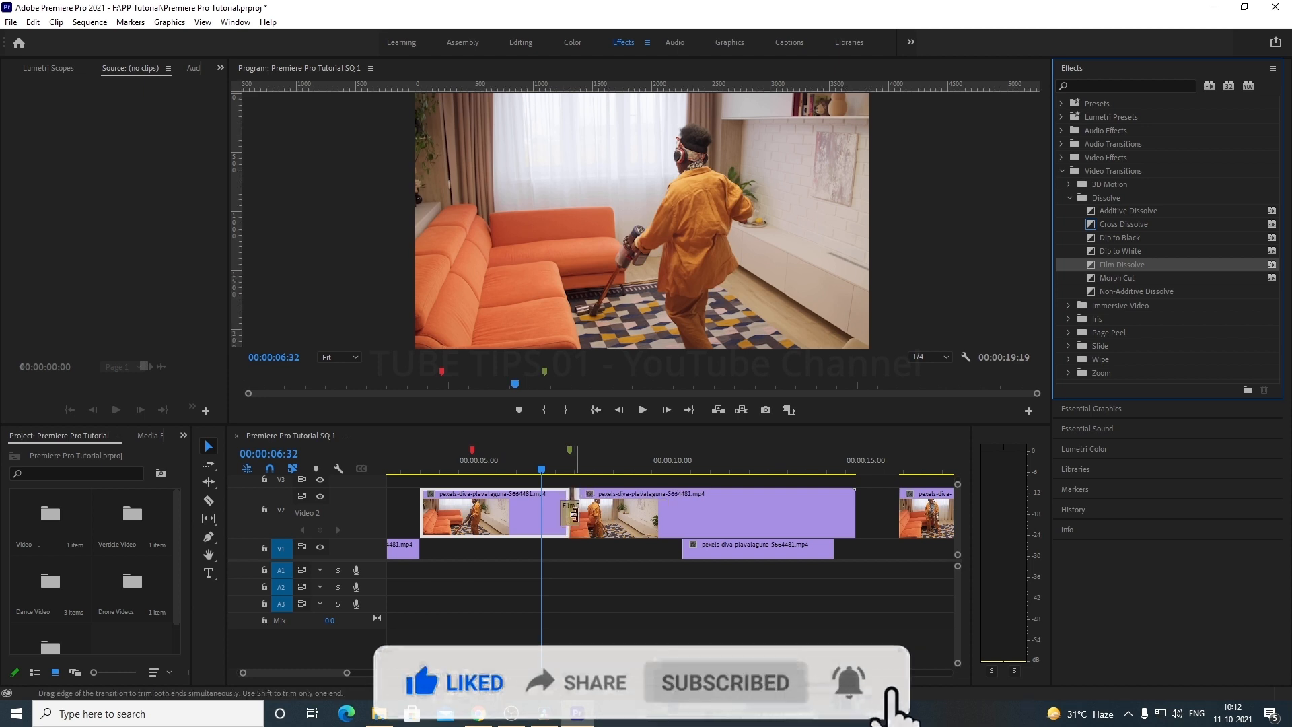
Step: Play the sequence from just before the Film Dissolve to preview the transition between the two V2 clips
{"action": "scroll", "coordinate": [577, 546], "scroll_direction": "up", "scroll_amount": 4}
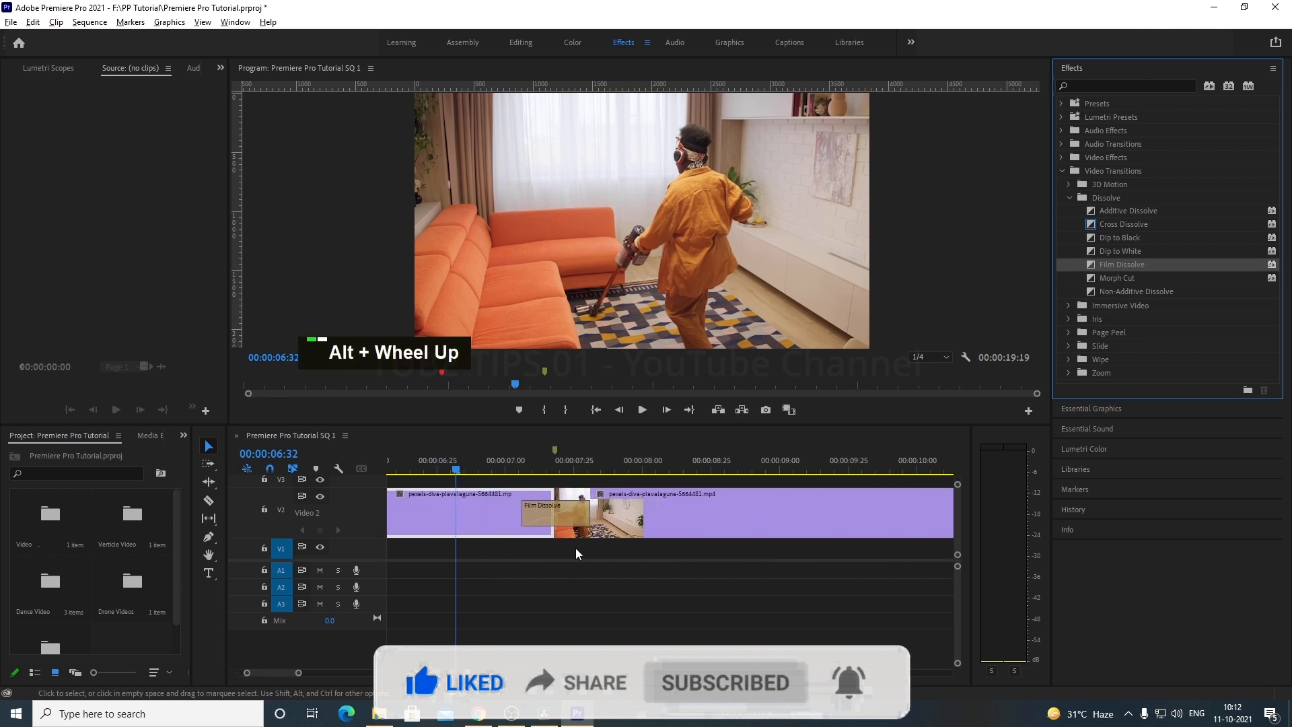
{"action": "scroll", "coordinate": [575, 547], "scroll_direction": "up", "scroll_amount": 2}
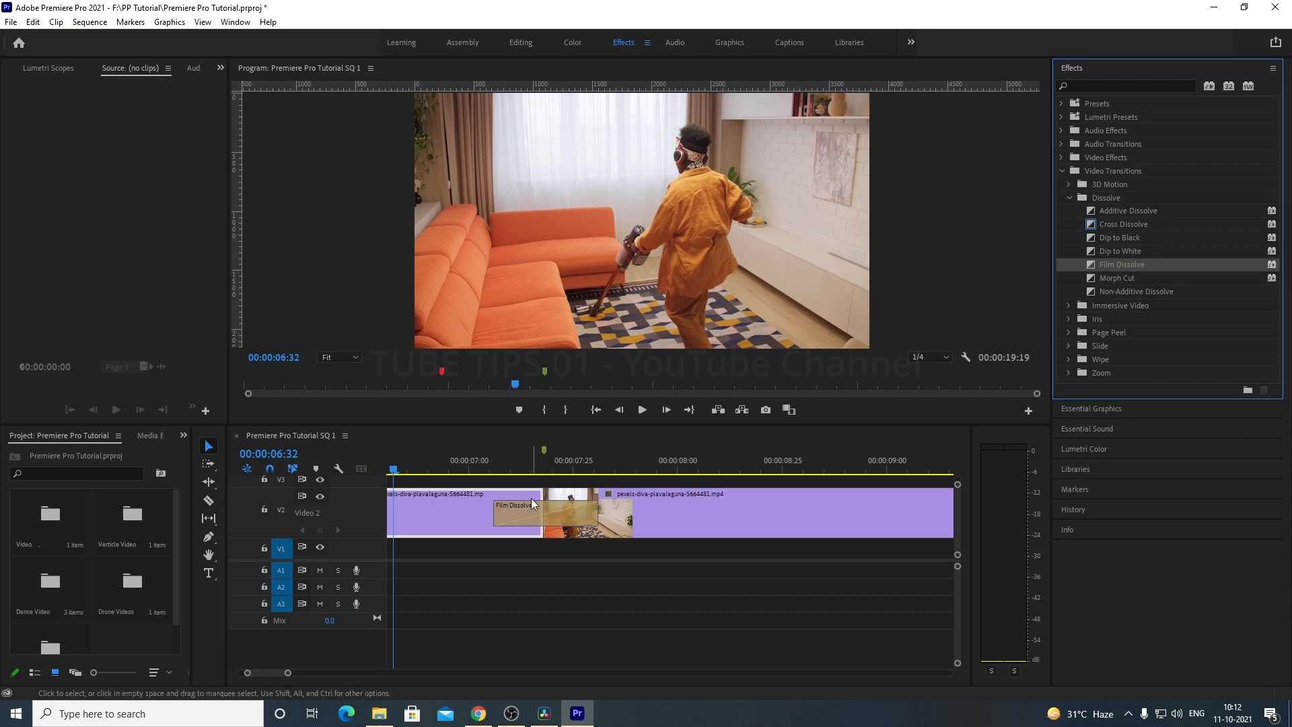
{"action": "left_click", "coordinate": [457, 469]}
{"action": "key", "text": "space"}
{"action": "key", "text": "space"}
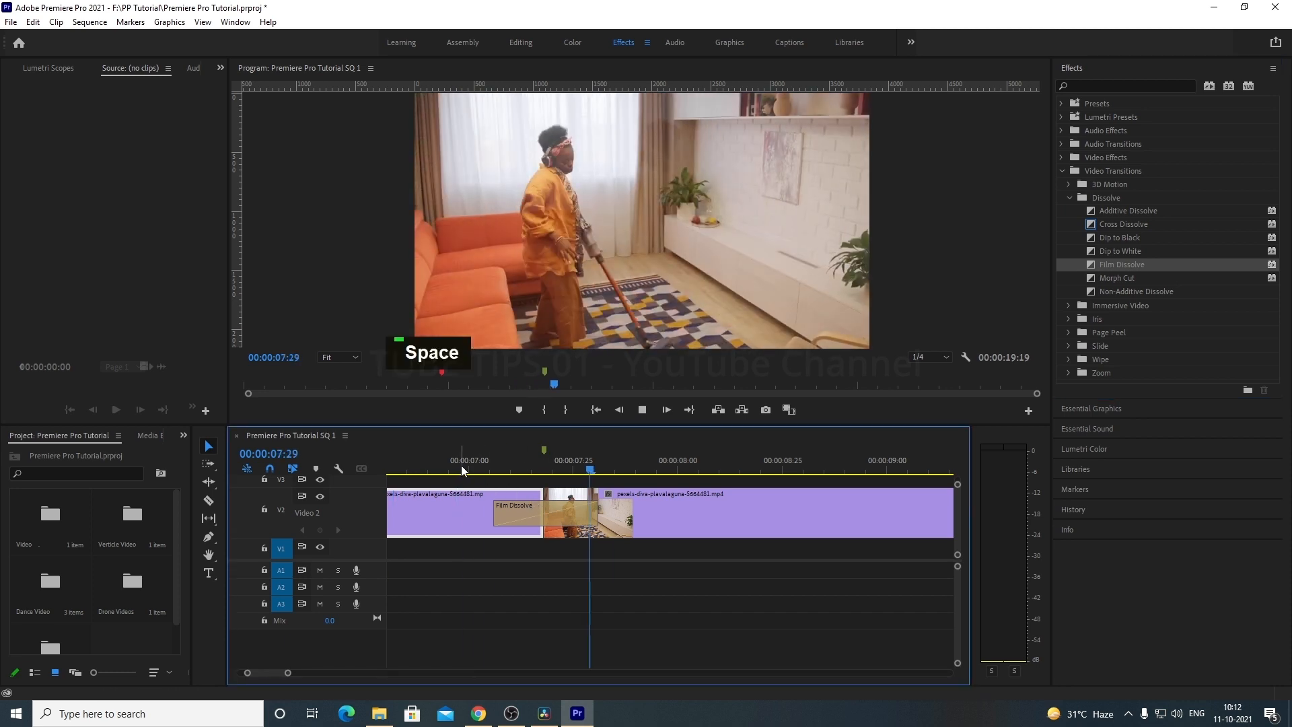
Step: Replay the Film Dissolve between the first two V2 clips from 00:00:07:01 and stop past it
{"action": "left_click", "coordinate": [473, 468]}
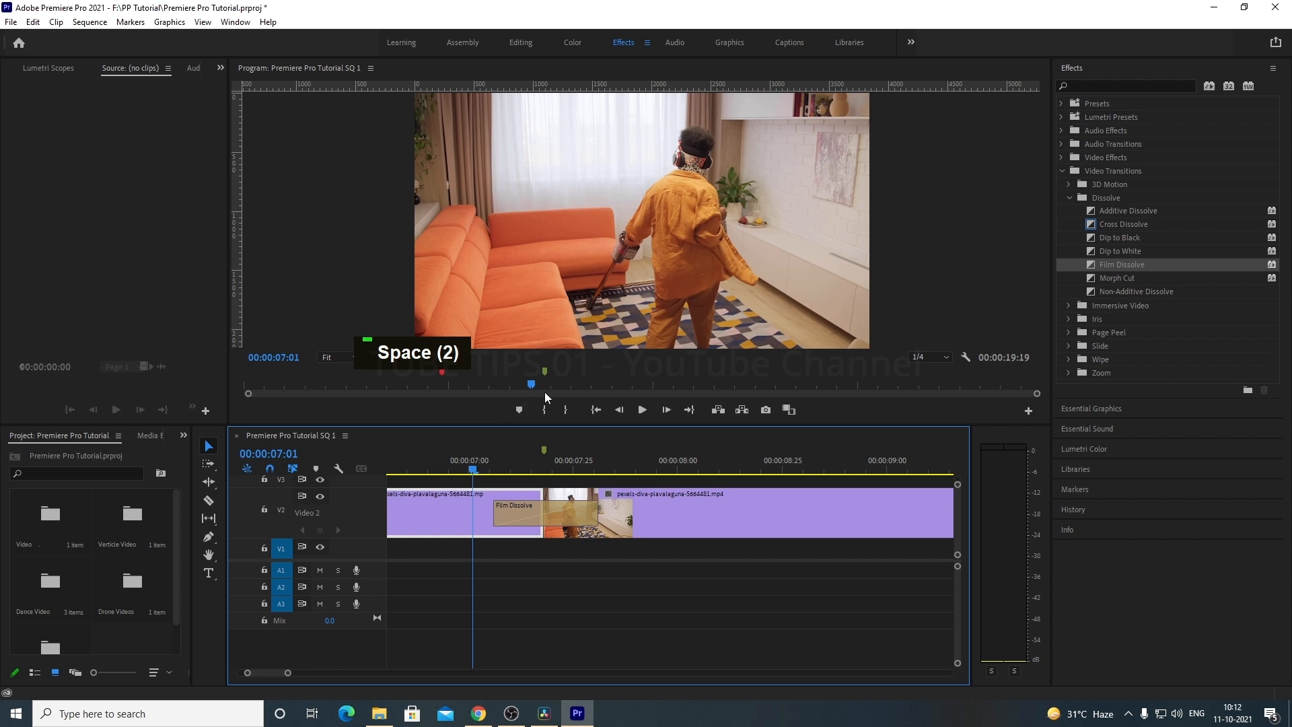
{"action": "key", "text": "space"}
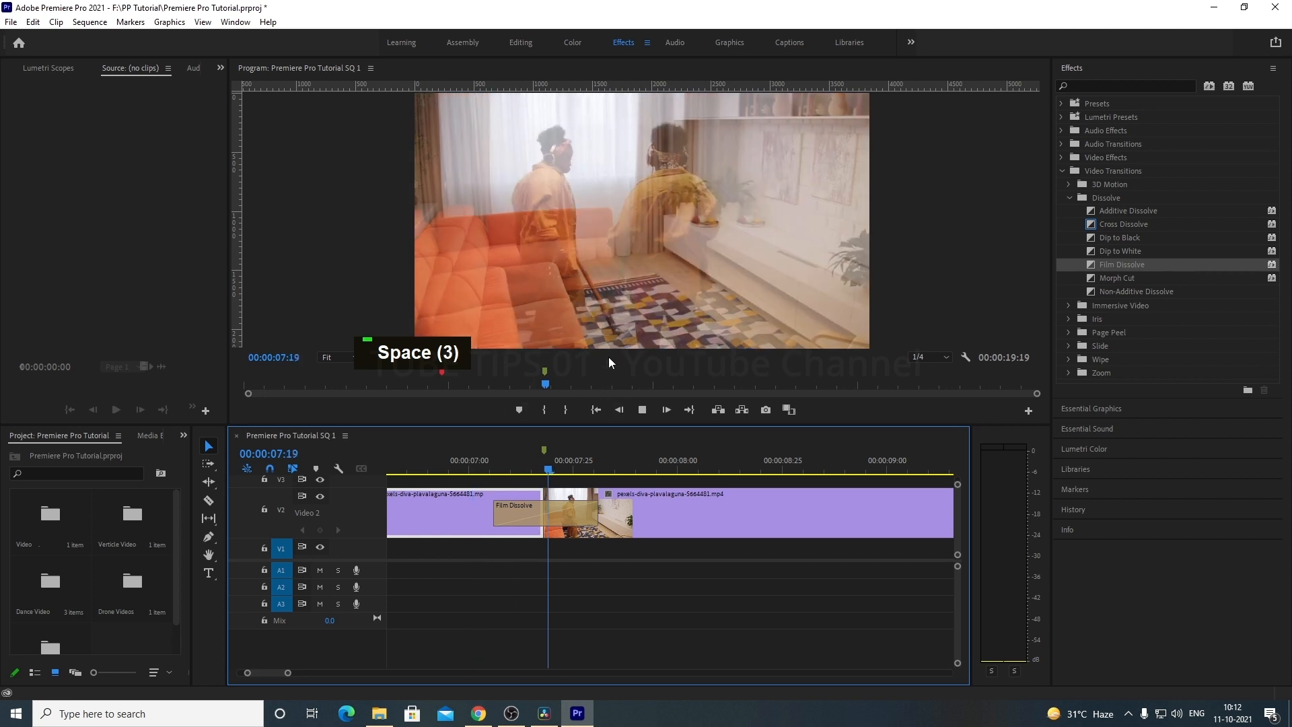
{"action": "key", "text": "space"}
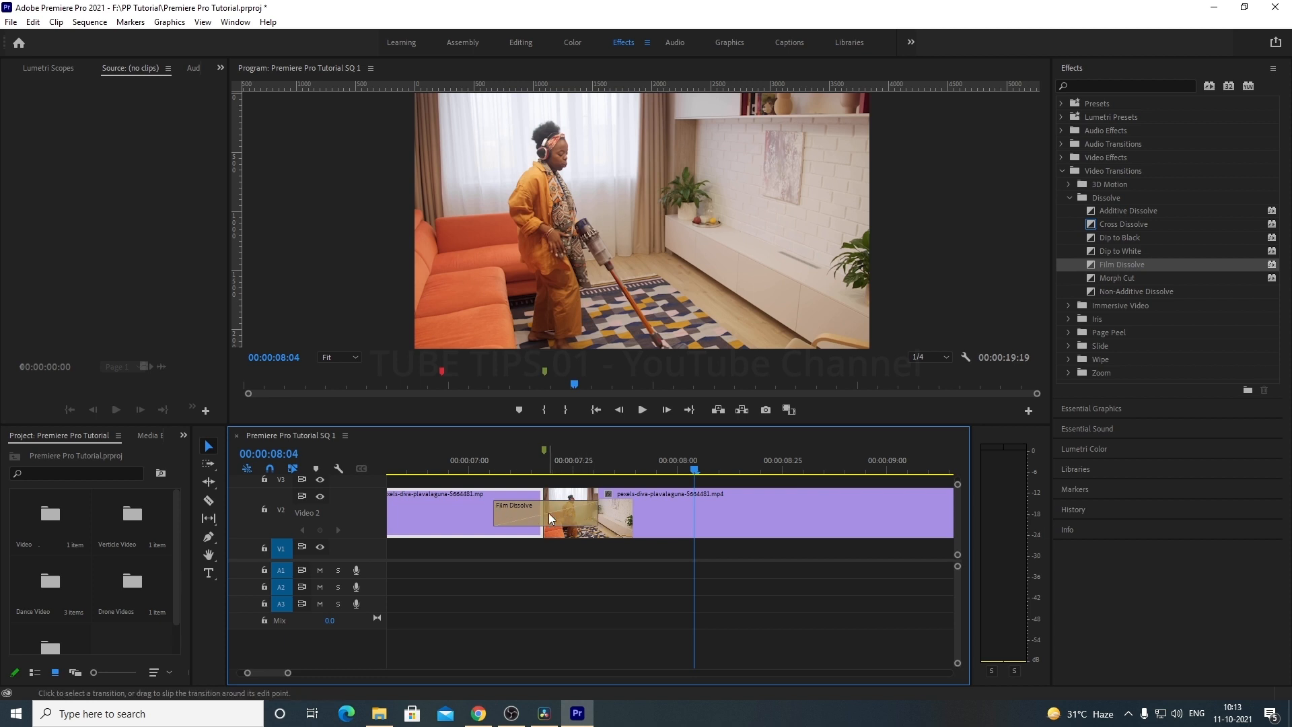
Step: Lengthen the Film Dissolve on V2 at both ends to a duration of about 00:00:01:13
{"action": "left_click", "coordinate": [761, 514]}
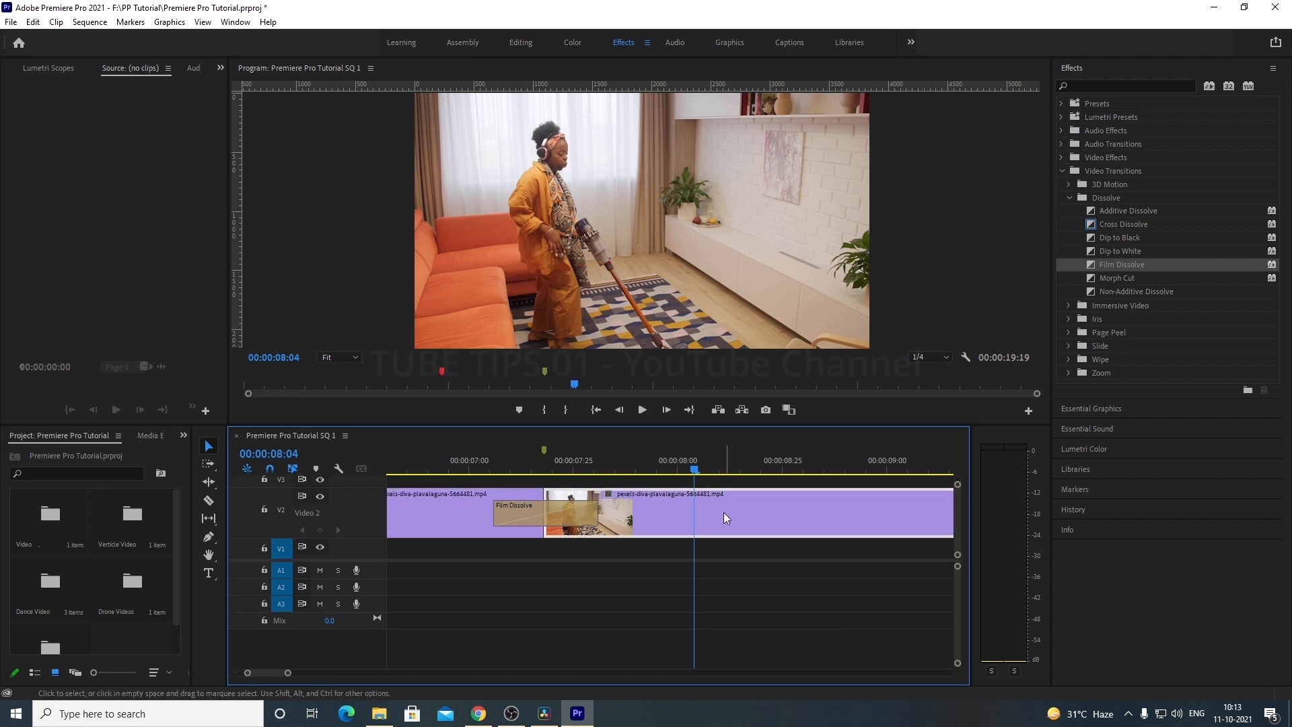
{"action": "left_click_drag", "start_coordinate": [593, 514], "coordinate": [641, 513]}
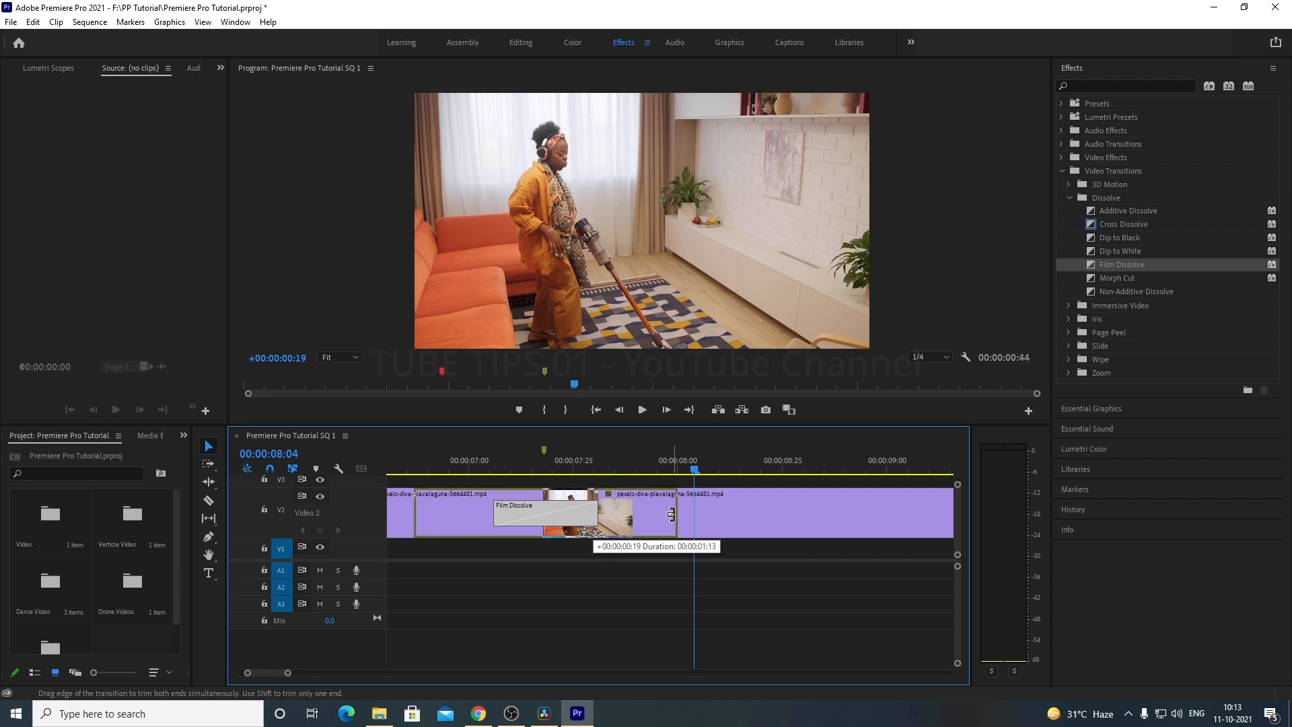
{"action": "left_click_drag", "start_coordinate": [671, 515], "coordinate": [673, 515]}
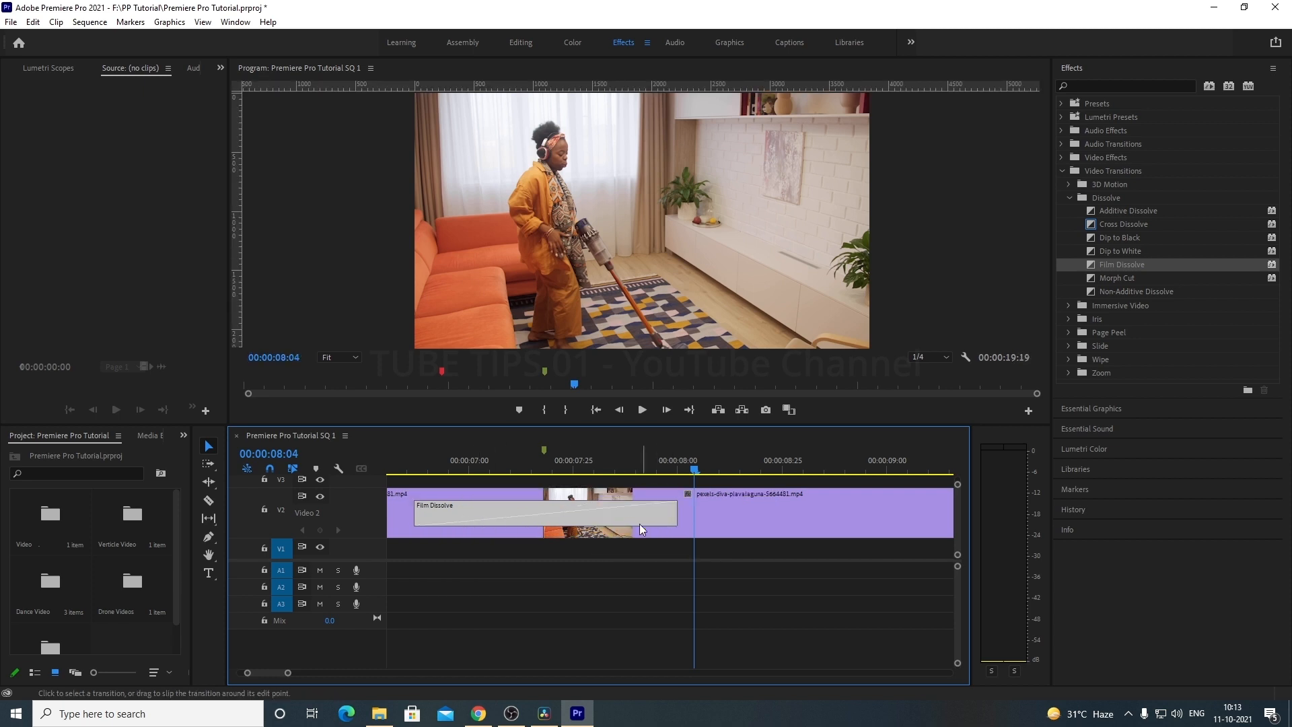
Step: Play the lengthened Film Dissolve from about 00:00:06:31 and stop after the transition
{"action": "scroll", "coordinate": [458, 617], "scroll_direction": "down", "scroll_amount": 1, "text": "alt"}
{"action": "scroll", "coordinate": [457, 616], "scroll_direction": "down", "scroll_amount": 1}
{"action": "left_click", "coordinate": [393, 469]}
{"action": "key", "text": "space"}
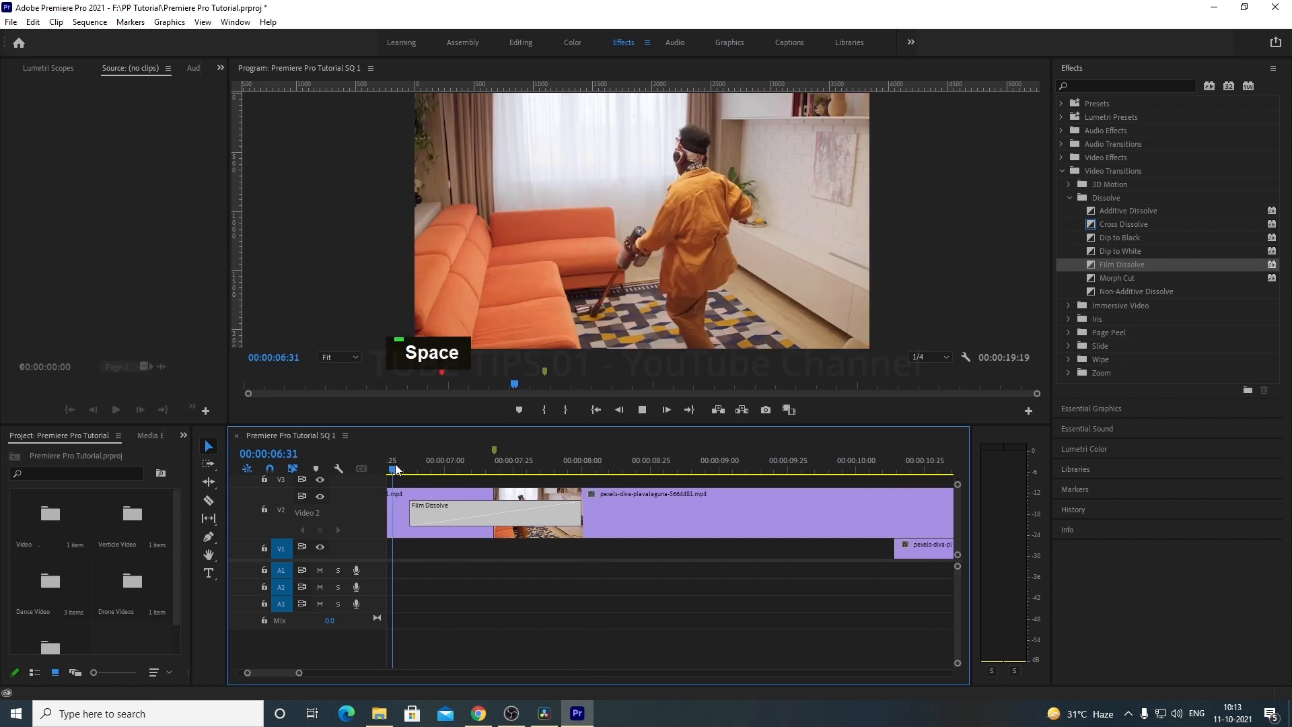
{"action": "scroll", "coordinate": [398, 474], "scroll_direction": "down", "scroll_amount": 1}
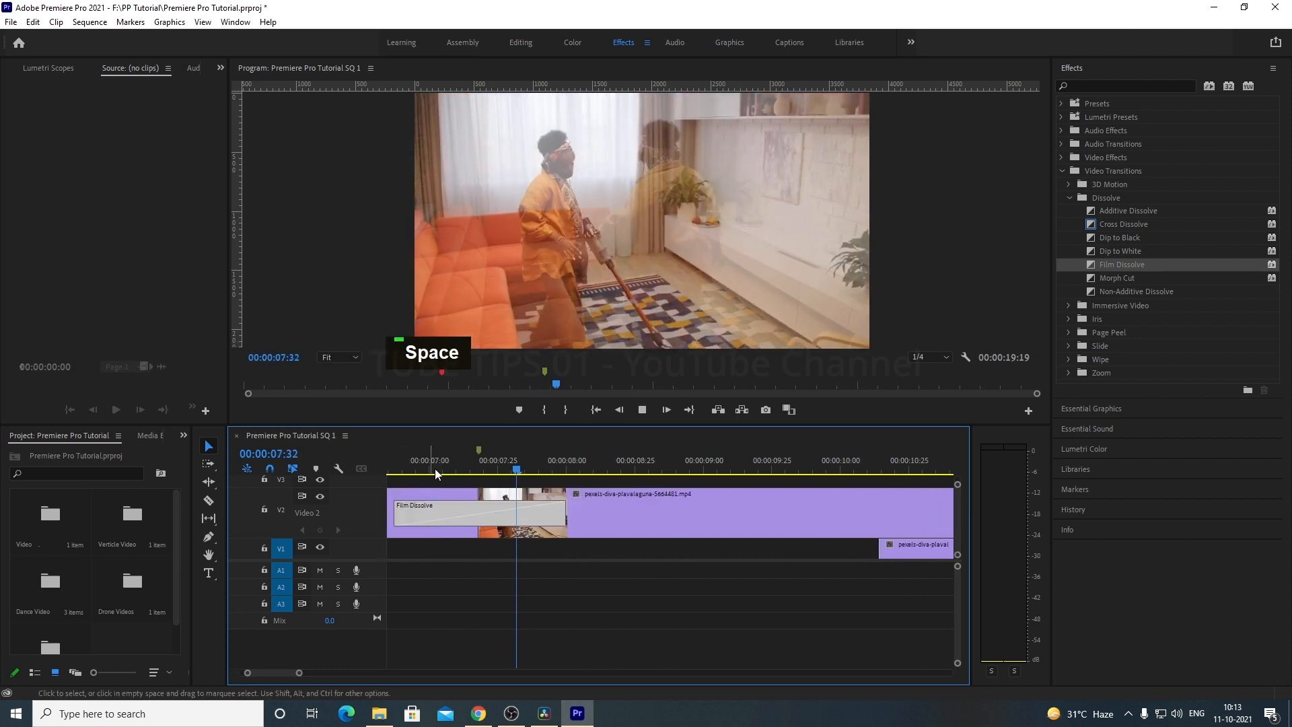
{"action": "key", "text": "space"}
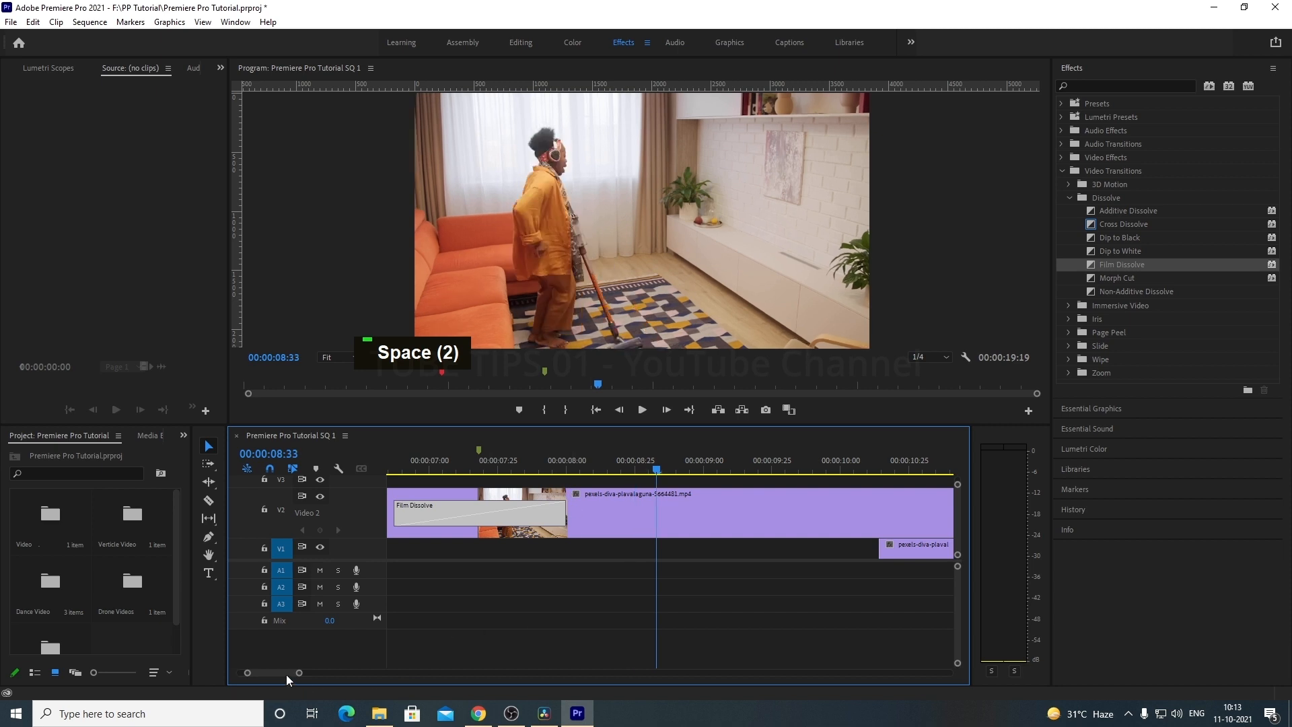
Step: Shorten the Film Dissolve to 00:00:00:07 and play the sequence across it
{"action": "scroll", "coordinate": [286, 675], "scroll_direction": "up", "scroll_amount": 5}
{"action": "left_click_drag", "start_coordinate": [575, 515], "coordinate": [649, 513]}
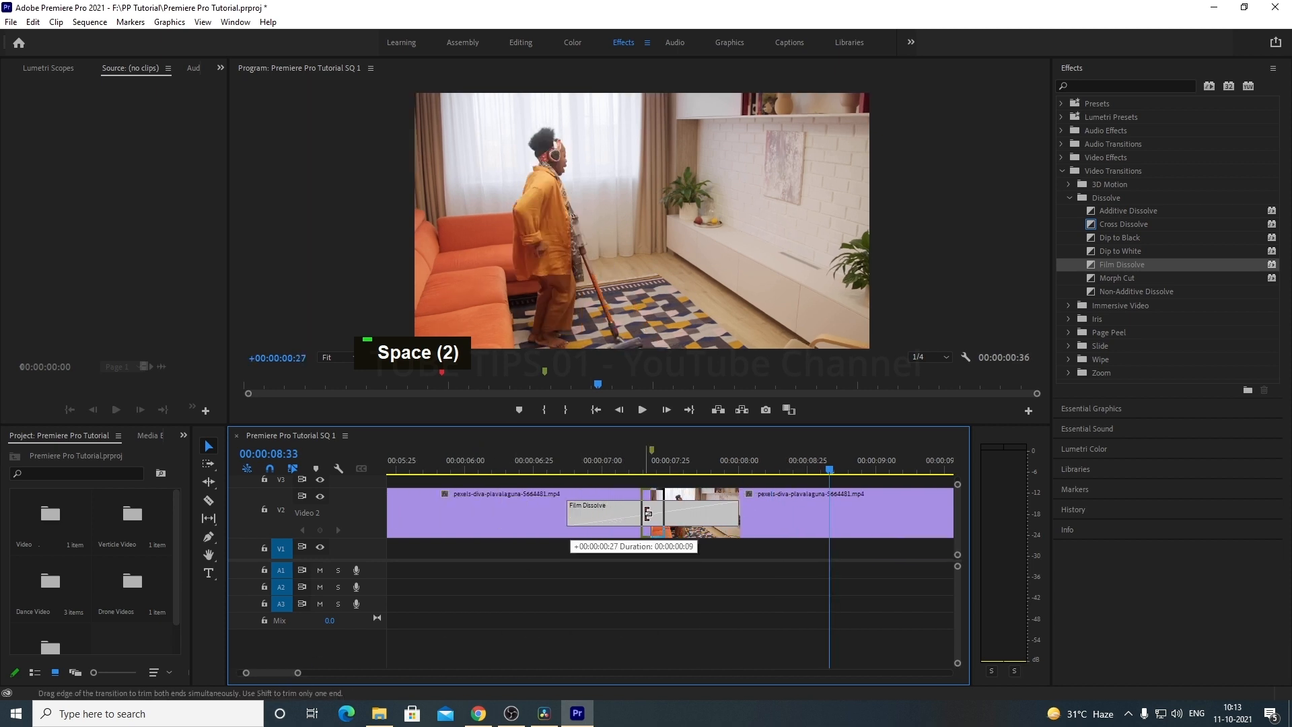
{"action": "left_click", "coordinate": [600, 463]}
{"action": "key", "text": "space"}
{"action": "key", "text": "space"}
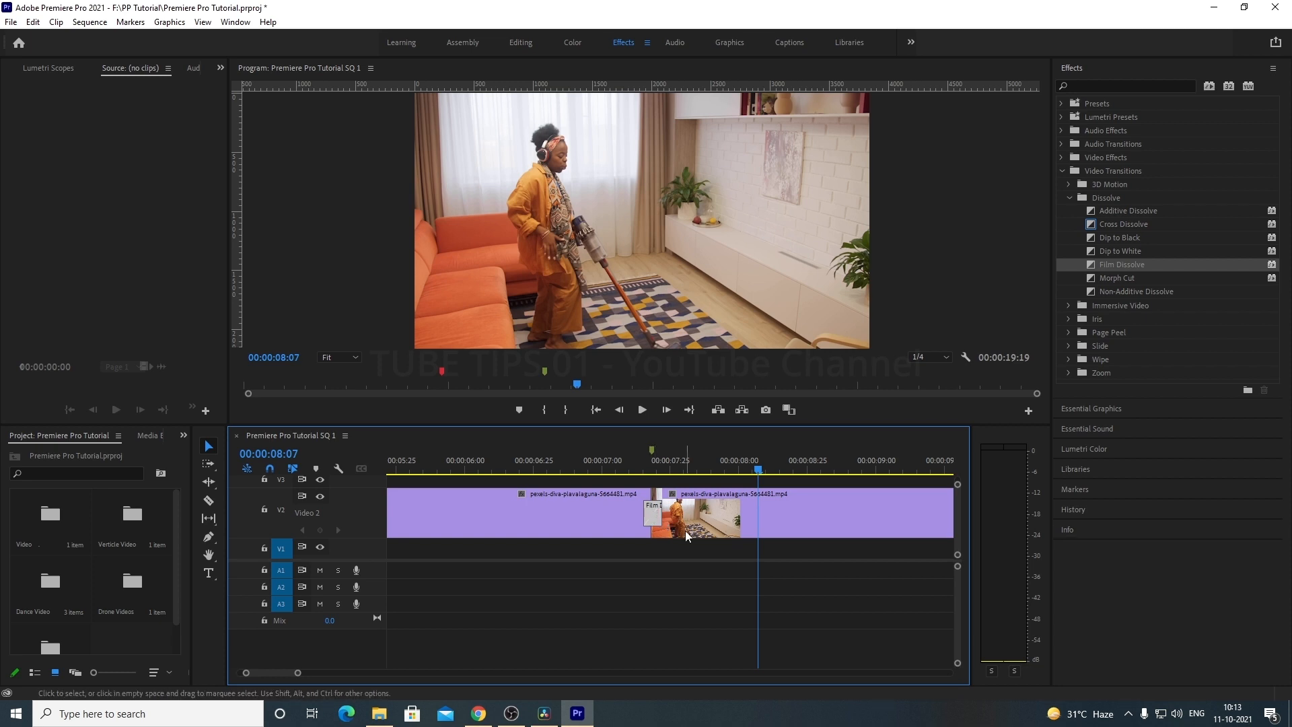
Step: Show the Film Dissolve's settings in Effect Controls and widen that area against the Program monitor
{"action": "left_click", "coordinate": [220, 69]}
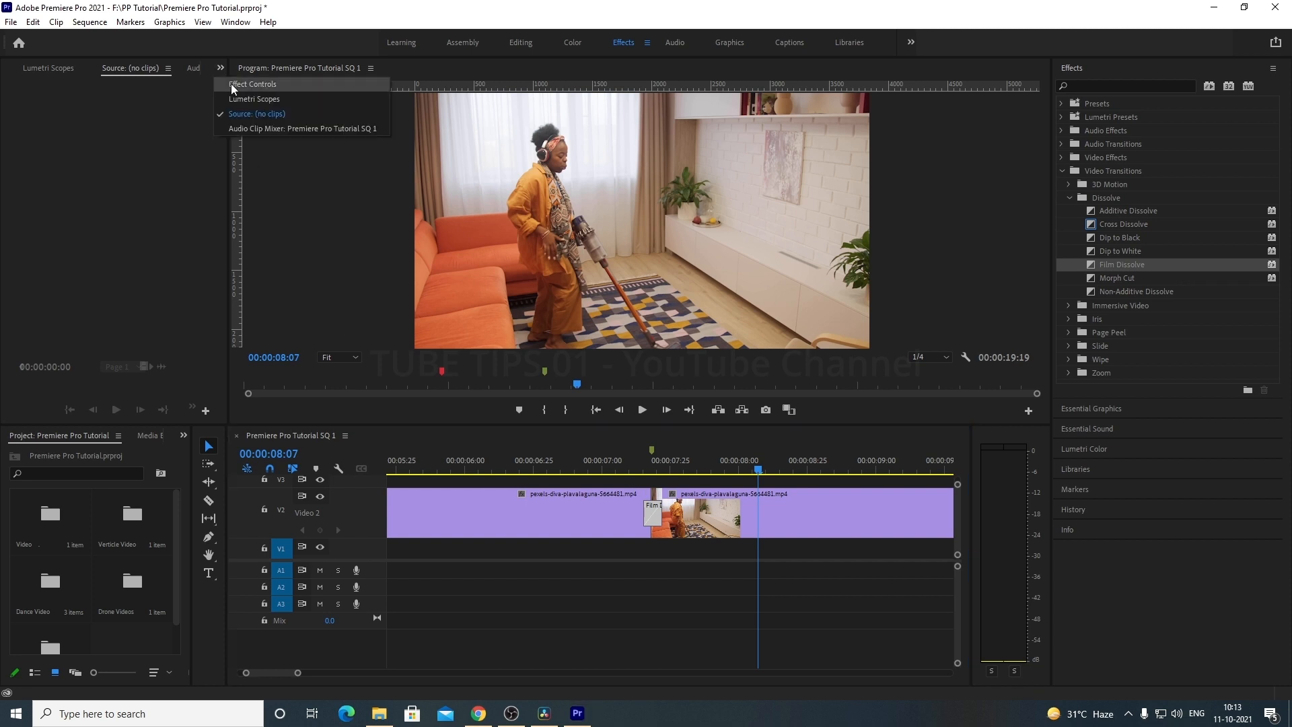
{"action": "left_click", "coordinate": [234, 87]}
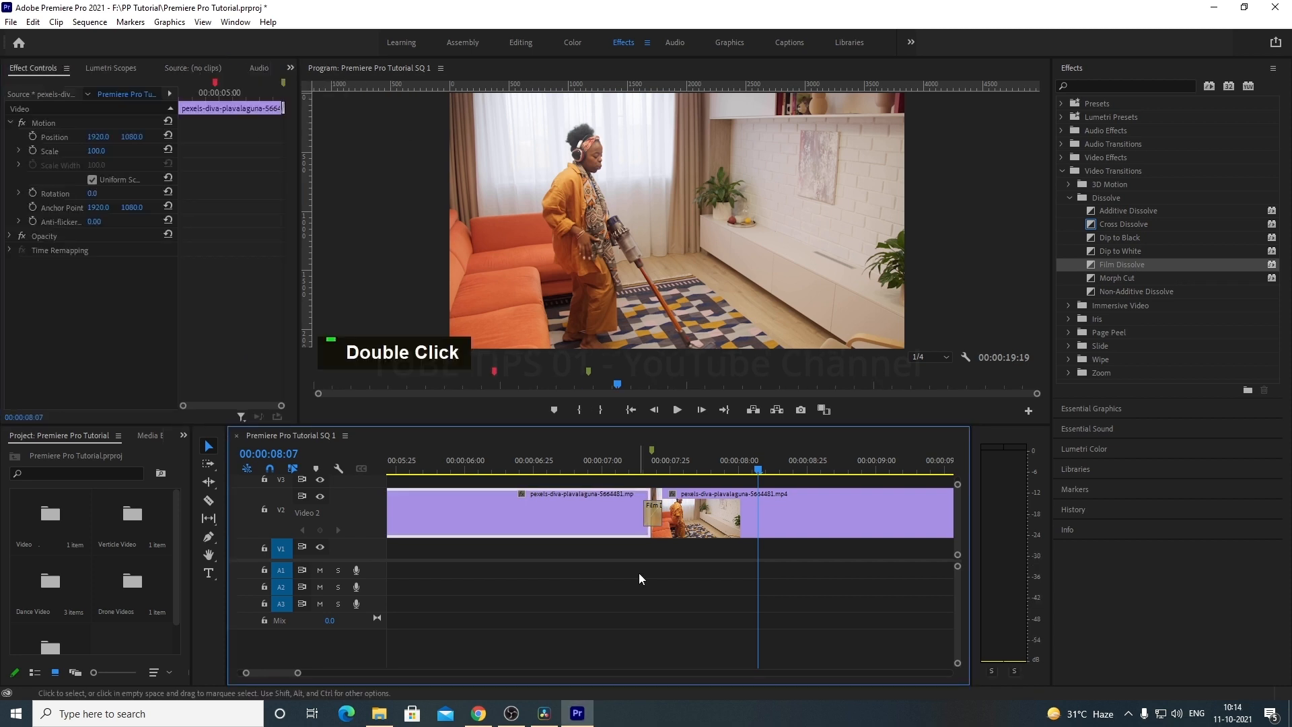
{"action": "left_click", "coordinate": [640, 577]}
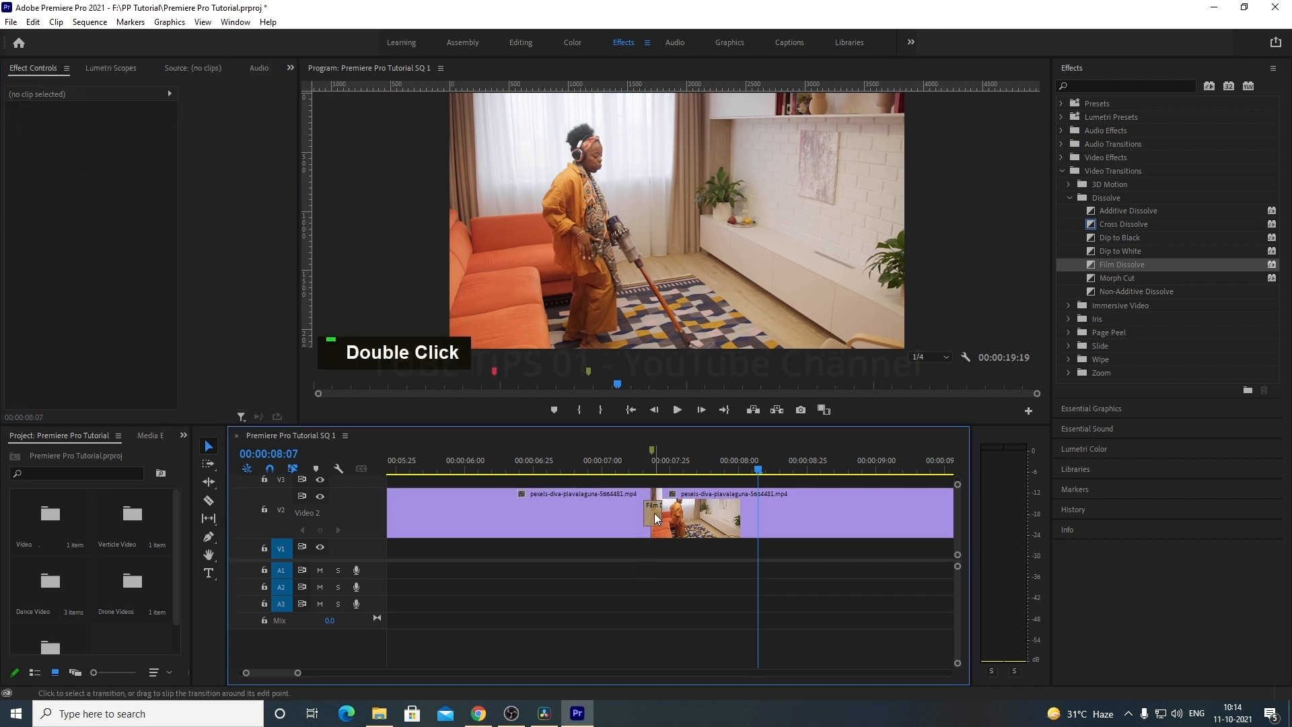
{"action": "double_click", "coordinate": [654, 513]}
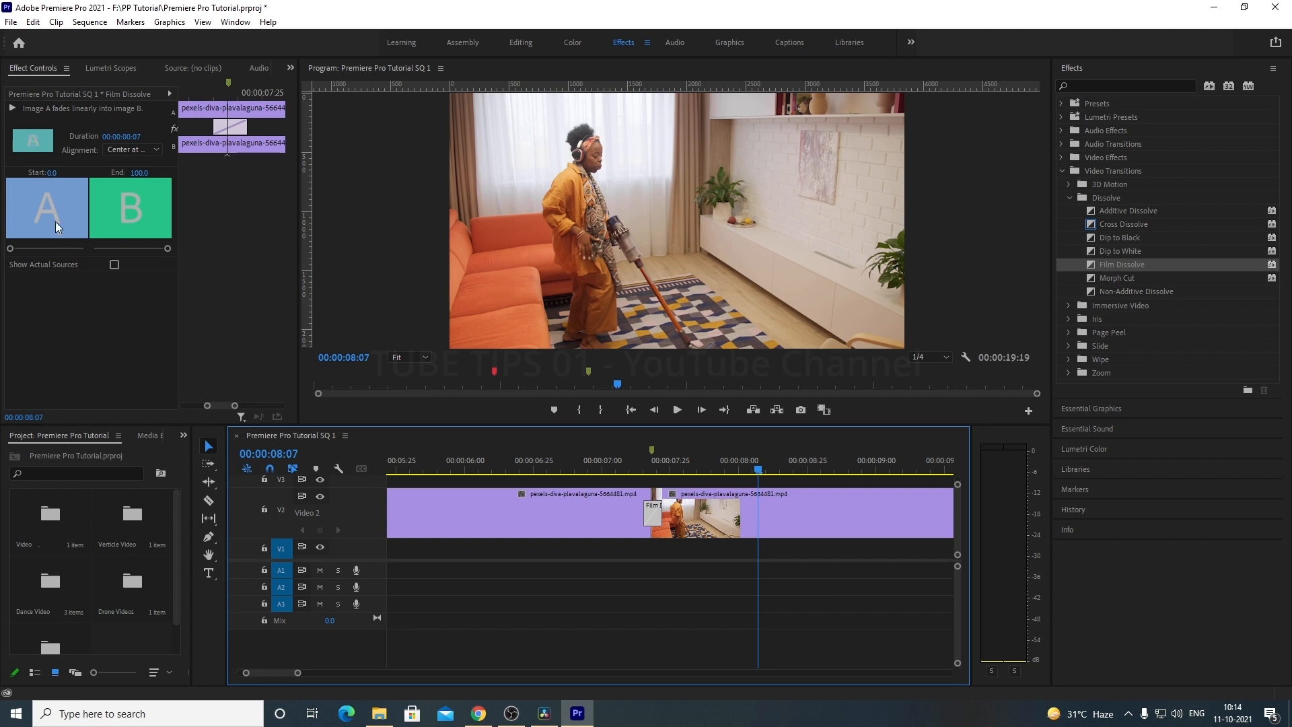
{"action": "left_click_drag", "start_coordinate": [176, 326], "coordinate": [237, 327]}
{"action": "left_click_drag", "start_coordinate": [315, 328], "coordinate": [382, 333]}
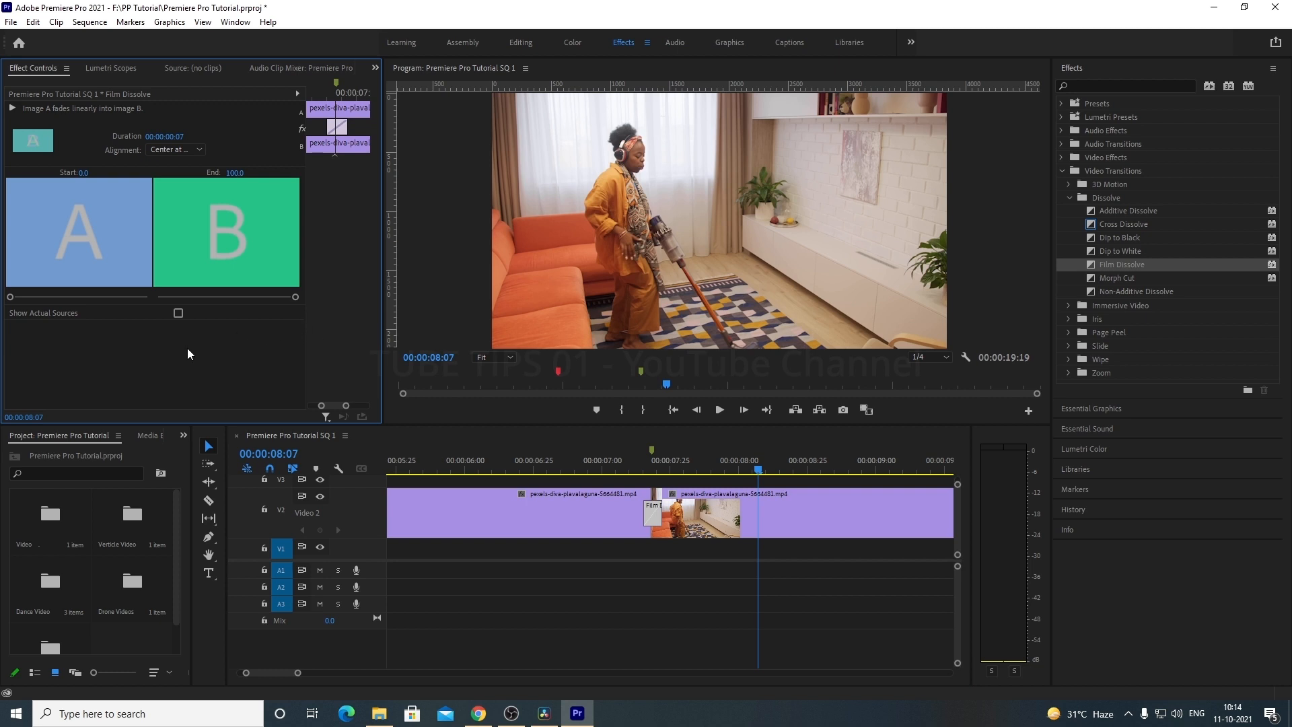
Step: Try the Start at Cut and End at Cut alignments on the Film Dissolve, and return it to Start at Cut
{"action": "mouse_move", "coordinate": [18, 298]}
{"action": "left_mouse_down"}
{"action": "mouse_move", "coordinate": [73, 299]}
{"action": "mouse_move", "coordinate": [8, 301]}
{"action": "left_mouse_up"}
{"action": "left_click", "coordinate": [200, 149]}
{"action": "left_click", "coordinate": [188, 180]}
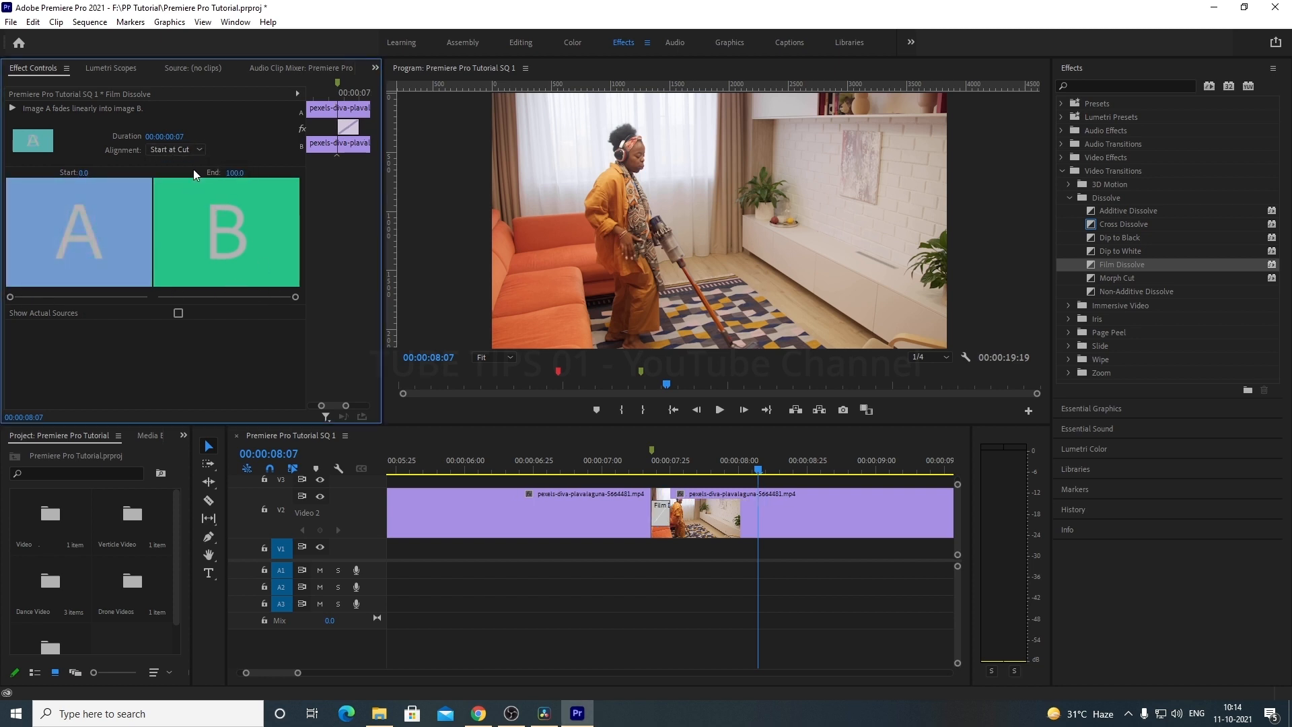
{"action": "left_click", "coordinate": [198, 150]}
{"action": "left_click", "coordinate": [179, 193]}
{"action": "left_click", "coordinate": [196, 150]}
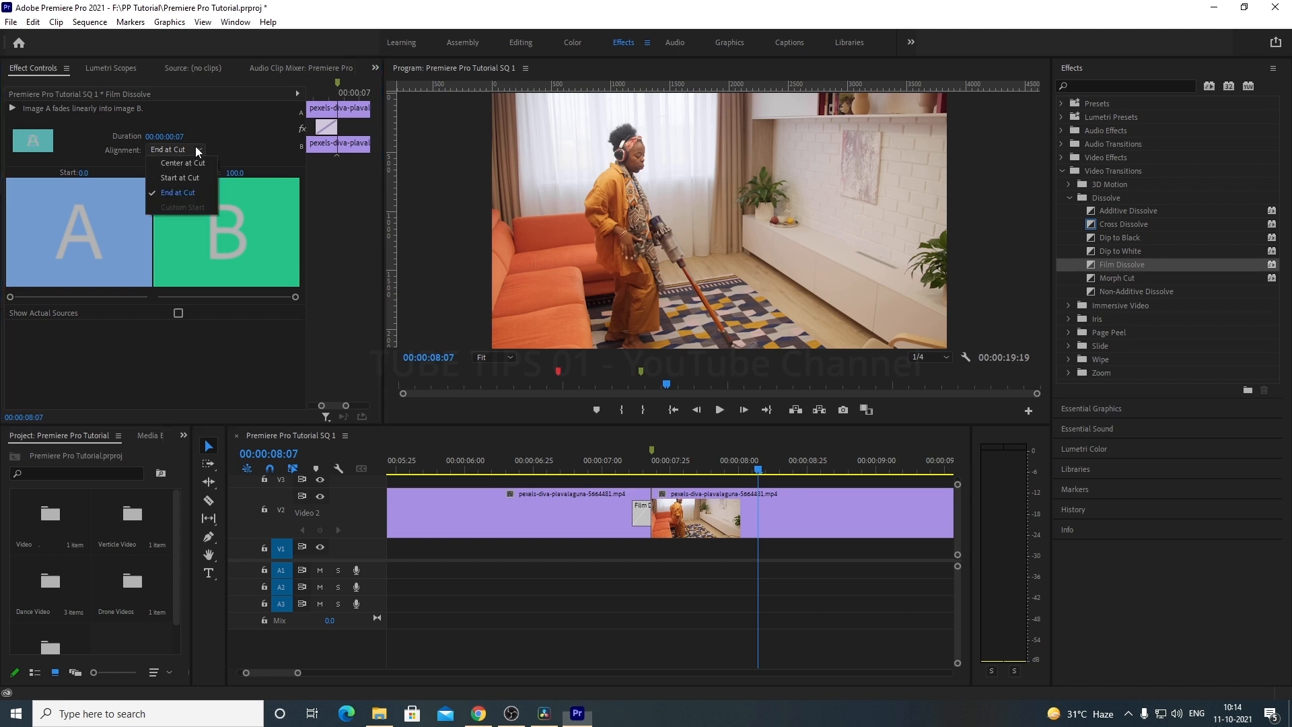
{"action": "left_click", "coordinate": [177, 177]}
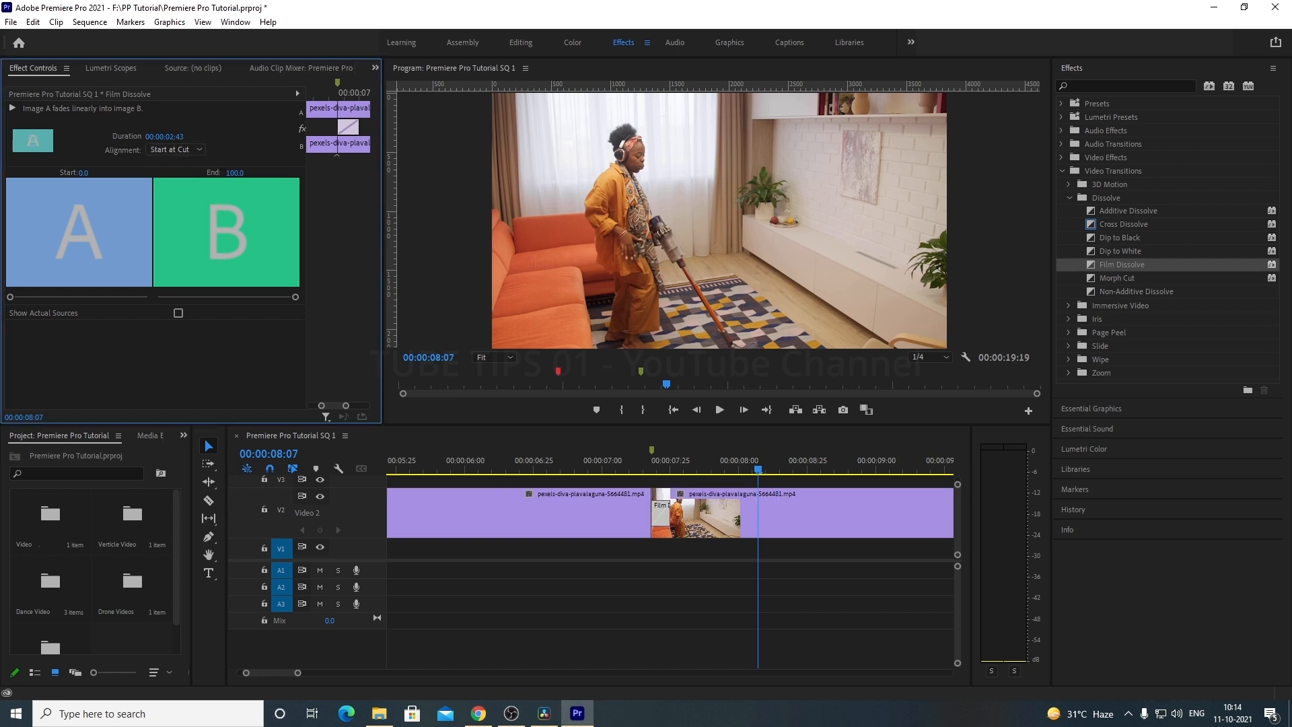
Step: Set the Film Dissolve's duration to 00:00:02:45 and its alignment to Center at Cut
{"action": "left_click_drag", "start_coordinate": [179, 138], "coordinate": [272, 139]}
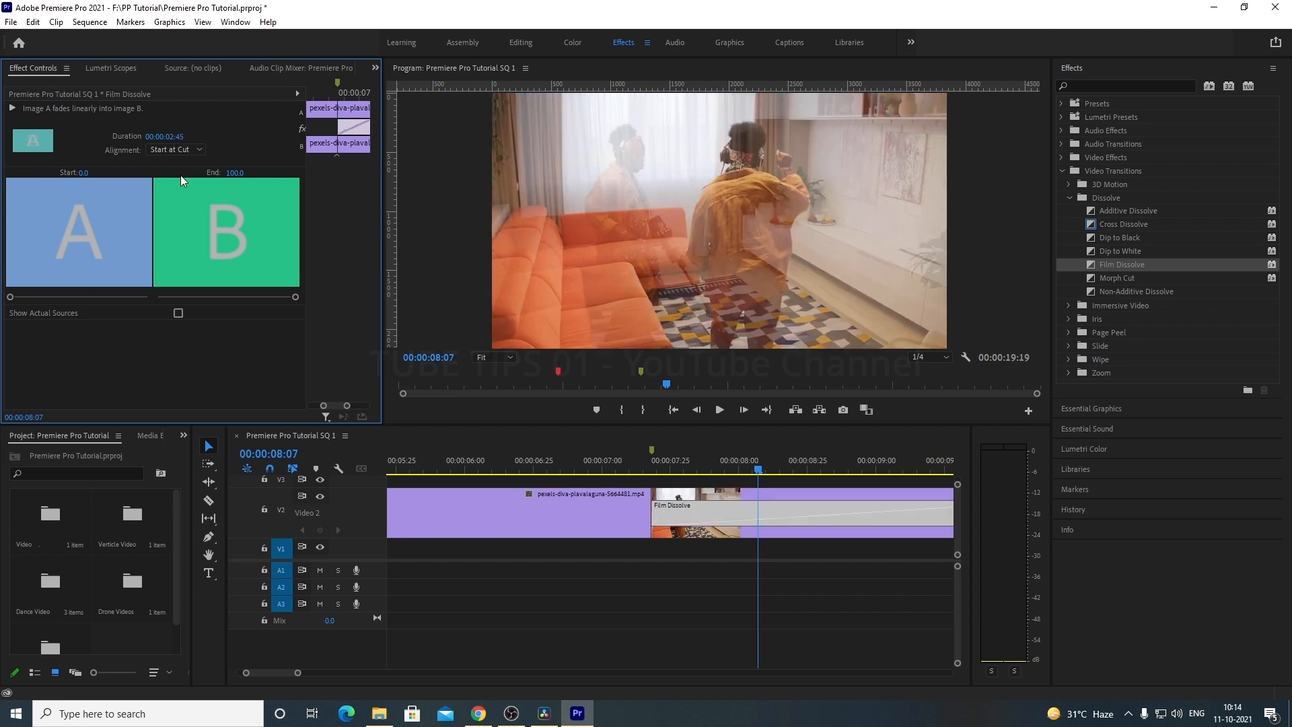
{"action": "left_click", "coordinate": [180, 149]}
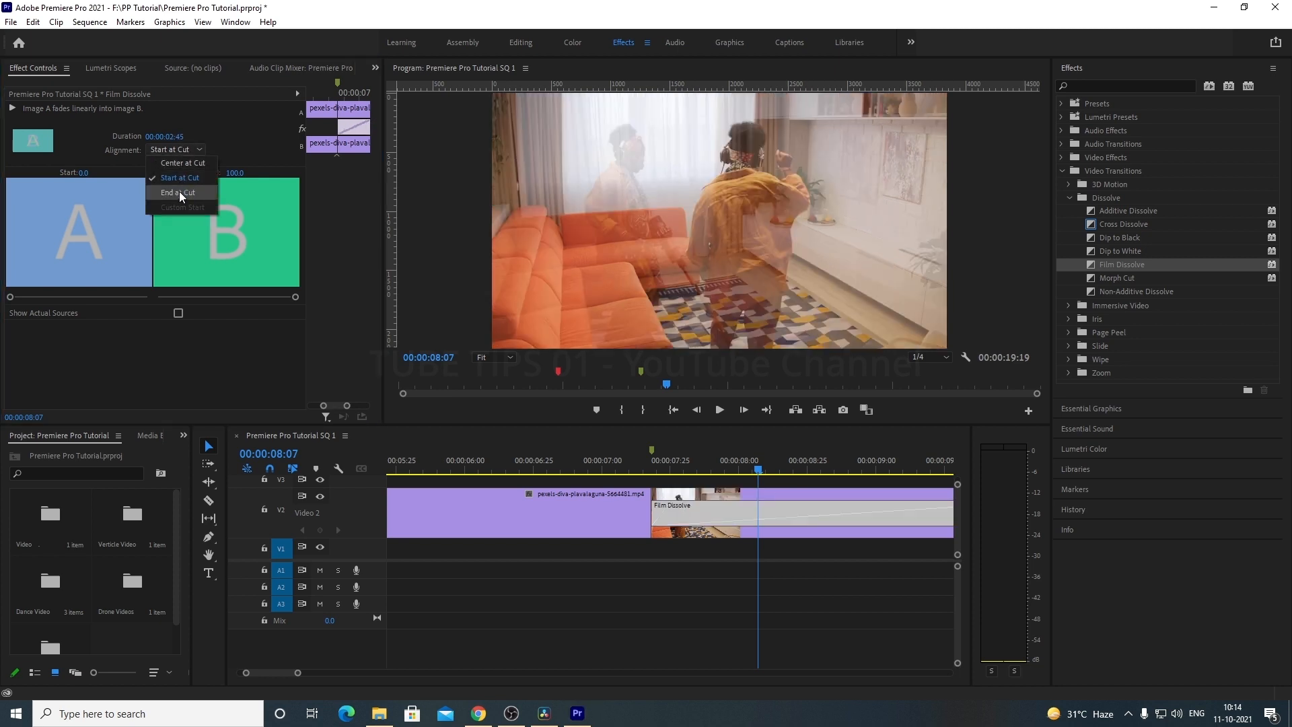
{"action": "left_click", "coordinate": [180, 164]}
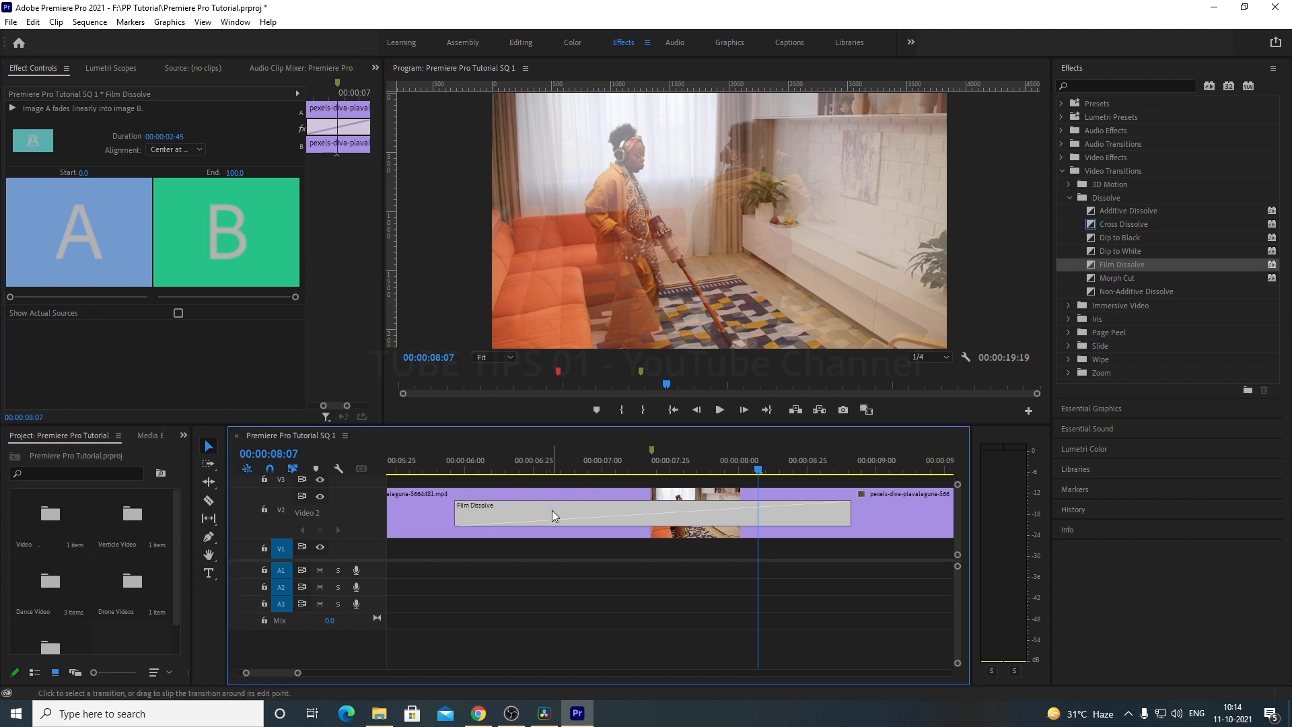
Step: Delete the Film Dissolve and apply the Dip to Black transition to the cut between the first two V2 clips
{"action": "double_click", "coordinate": [558, 511]}
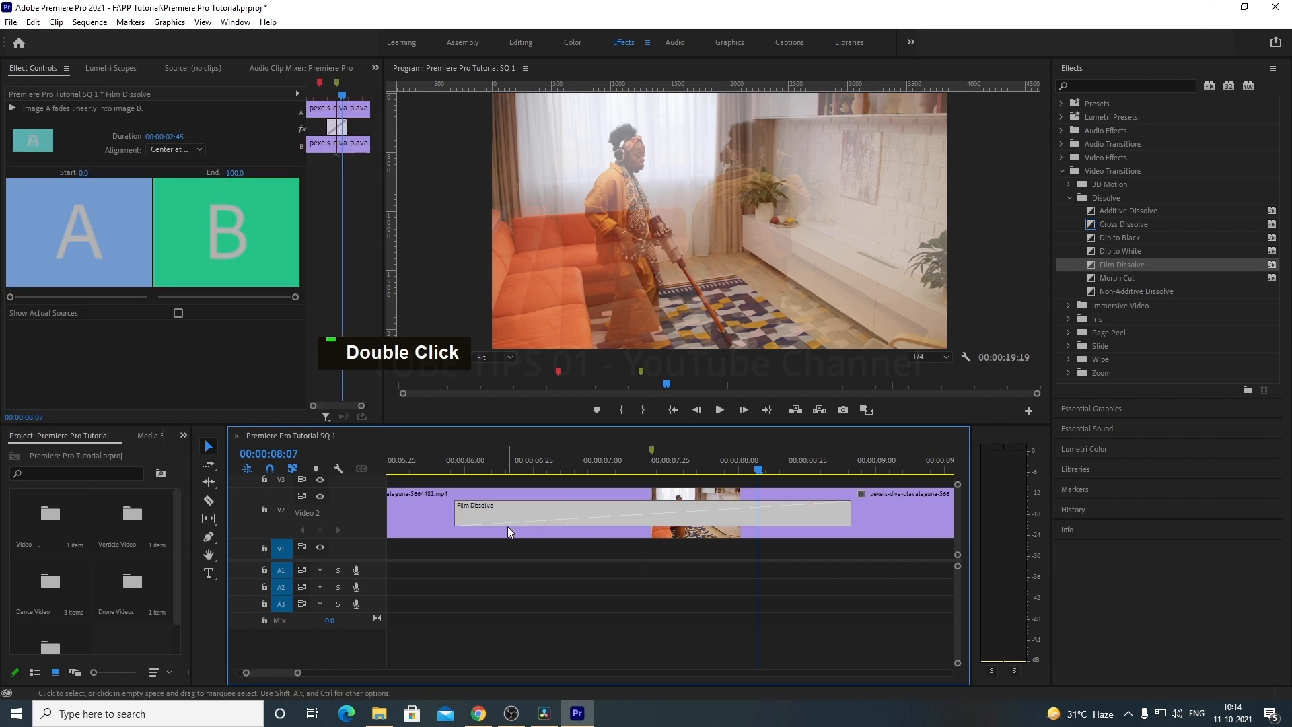
{"action": "key", "text": "Delete"}
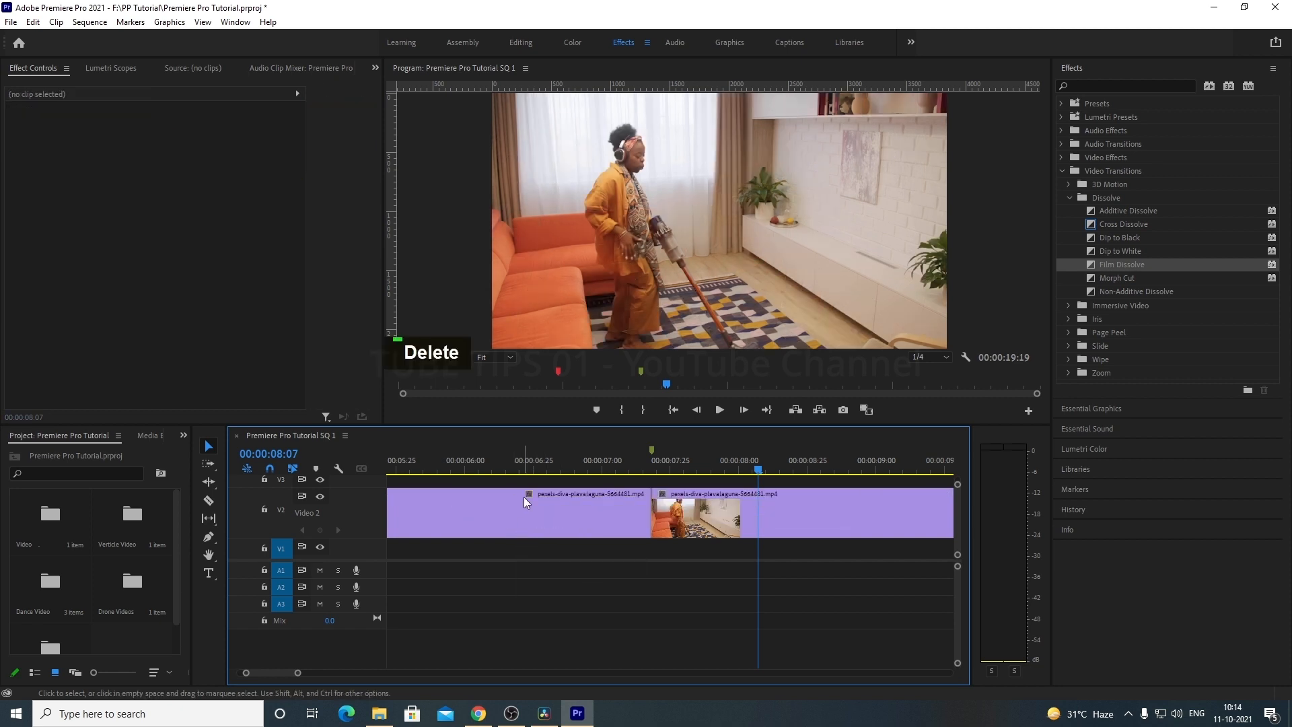
{"action": "scroll", "coordinate": [615, 514], "scroll_direction": "down", "scroll_amount": 3}
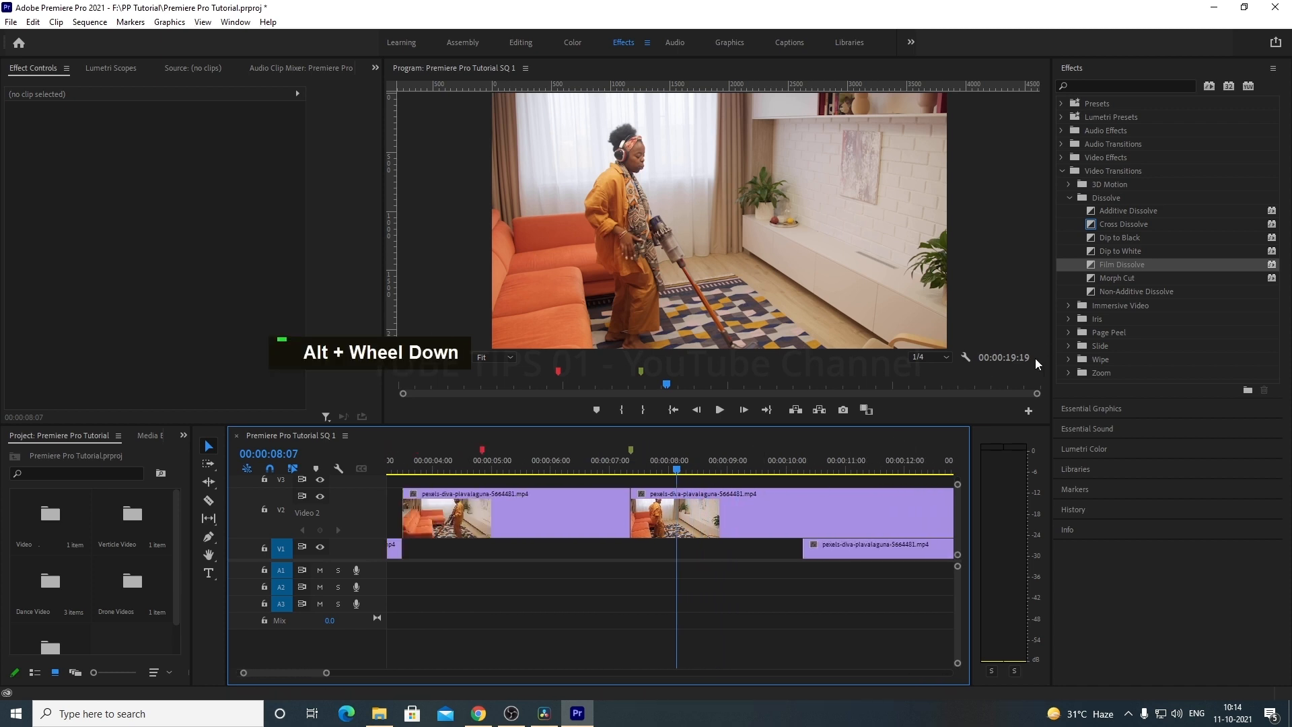
{"action": "left_click", "coordinate": [1122, 242]}
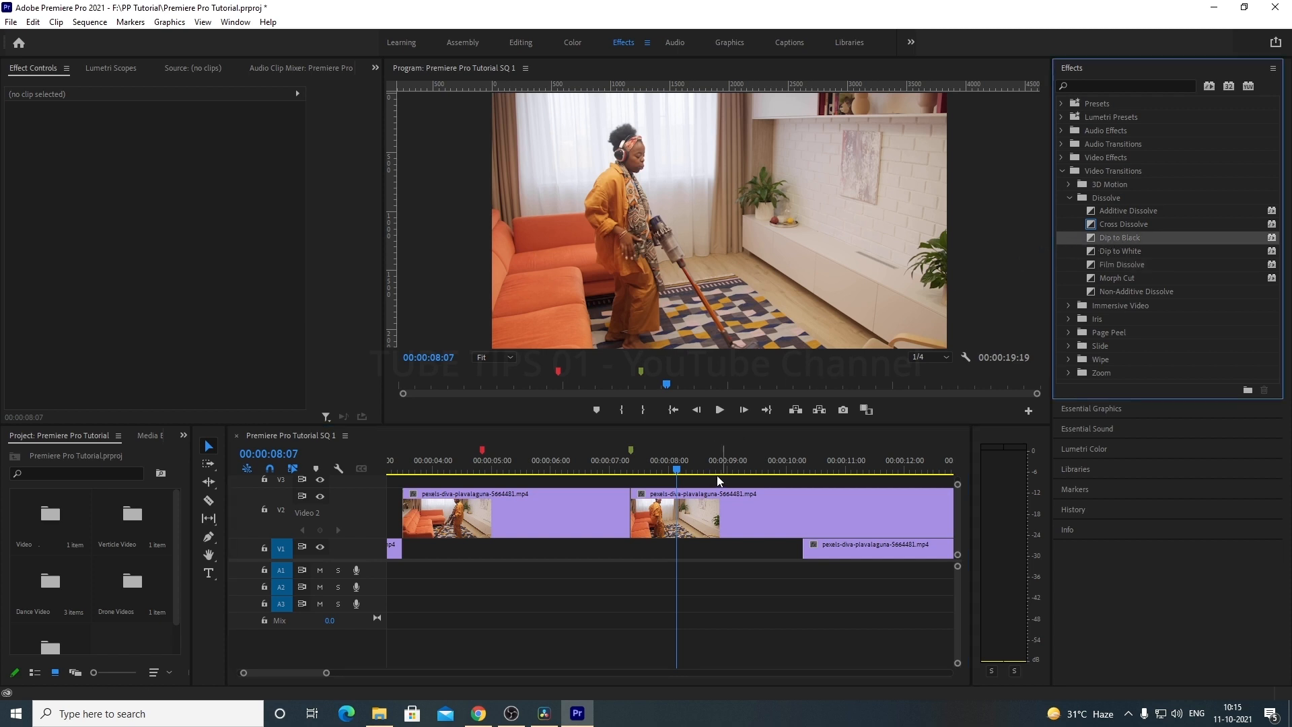
{"action": "left_click_drag", "start_coordinate": [717, 475], "coordinate": [663, 513]}
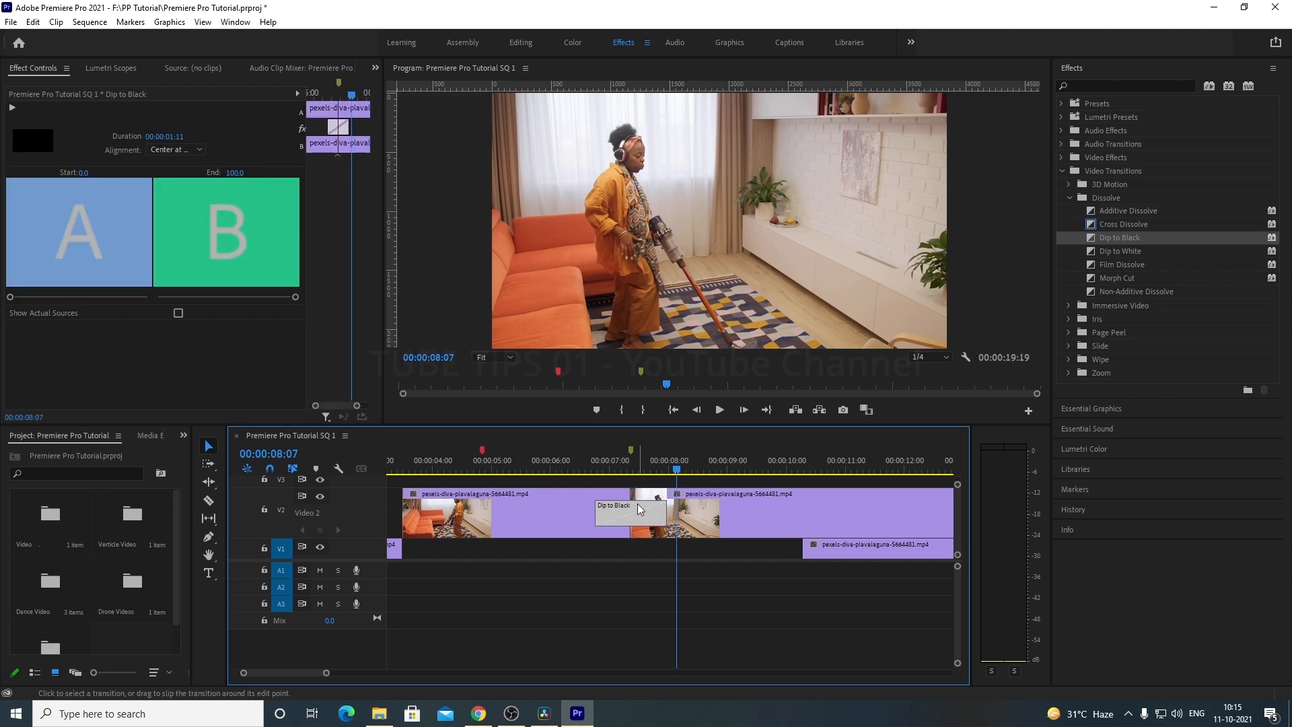
Step: Play the sequence from about 00:00:05:43 to preview the Dip to Black transition
{"action": "left_click", "coordinate": [545, 470]}
{"action": "key", "text": "space"}
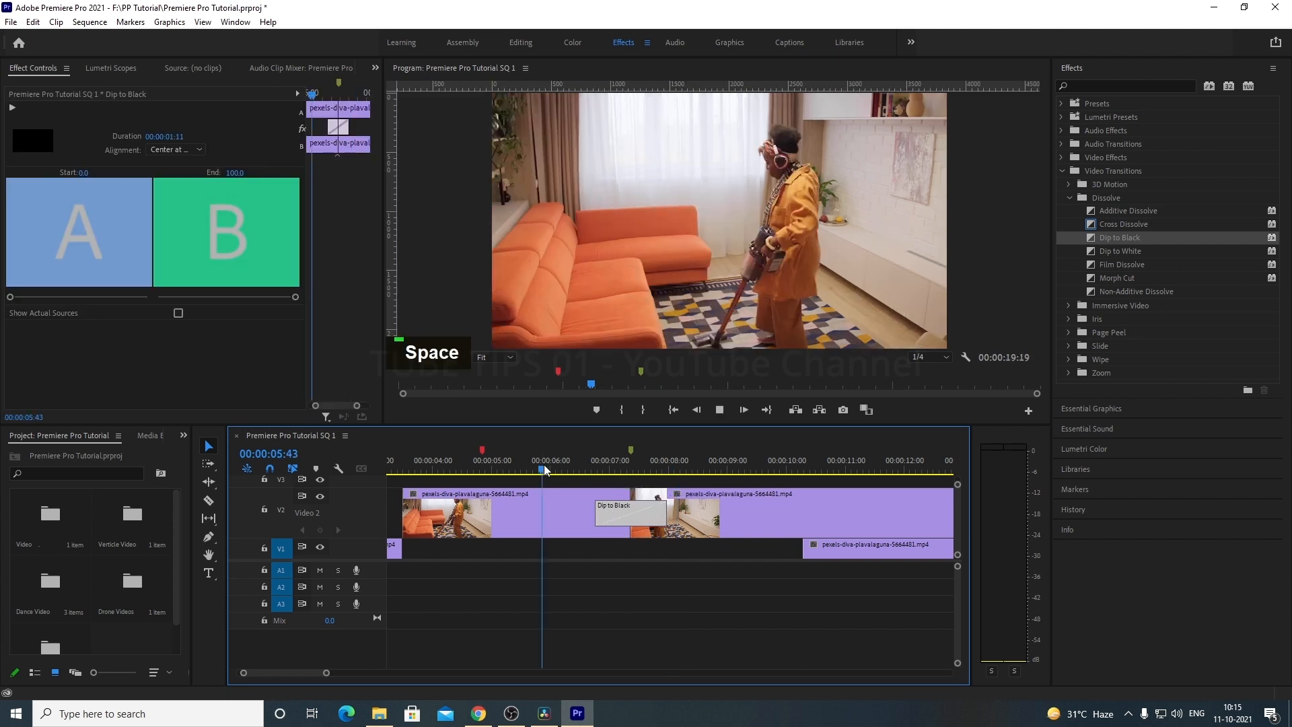
{"action": "key", "text": "space"}
{"action": "key", "text": "space"}
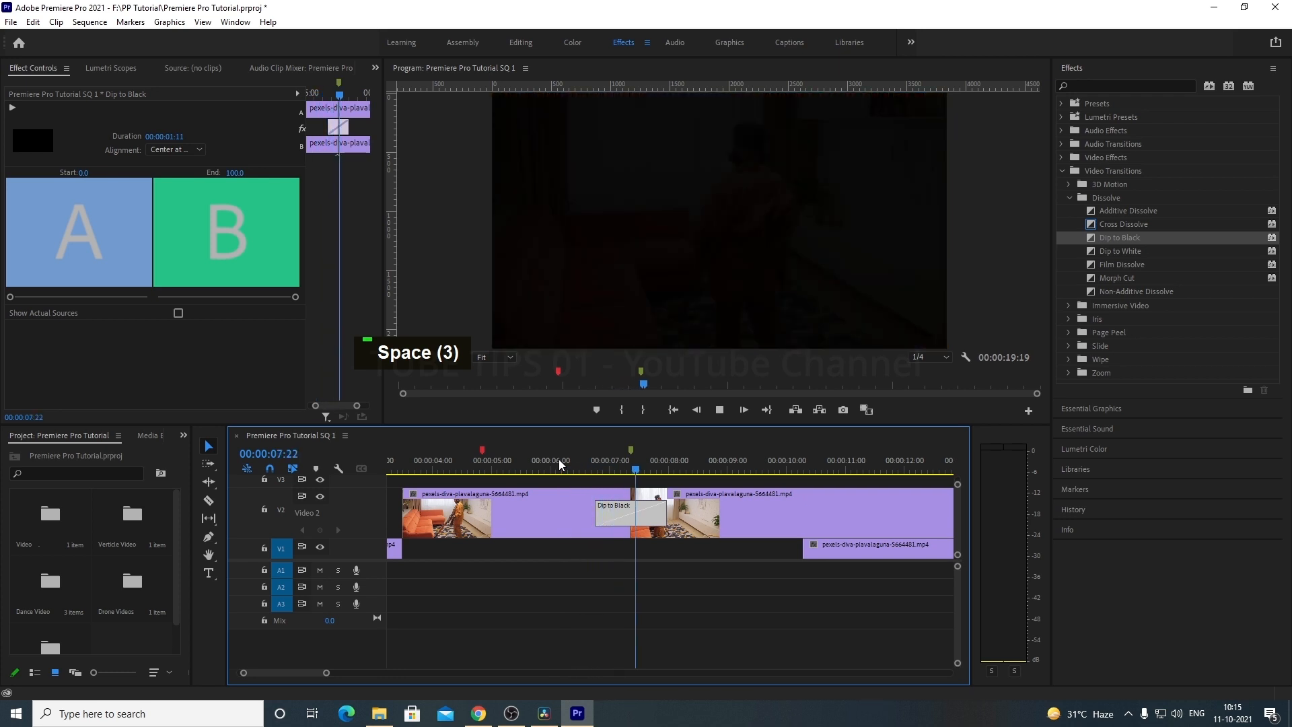
{"action": "key", "text": "space"}
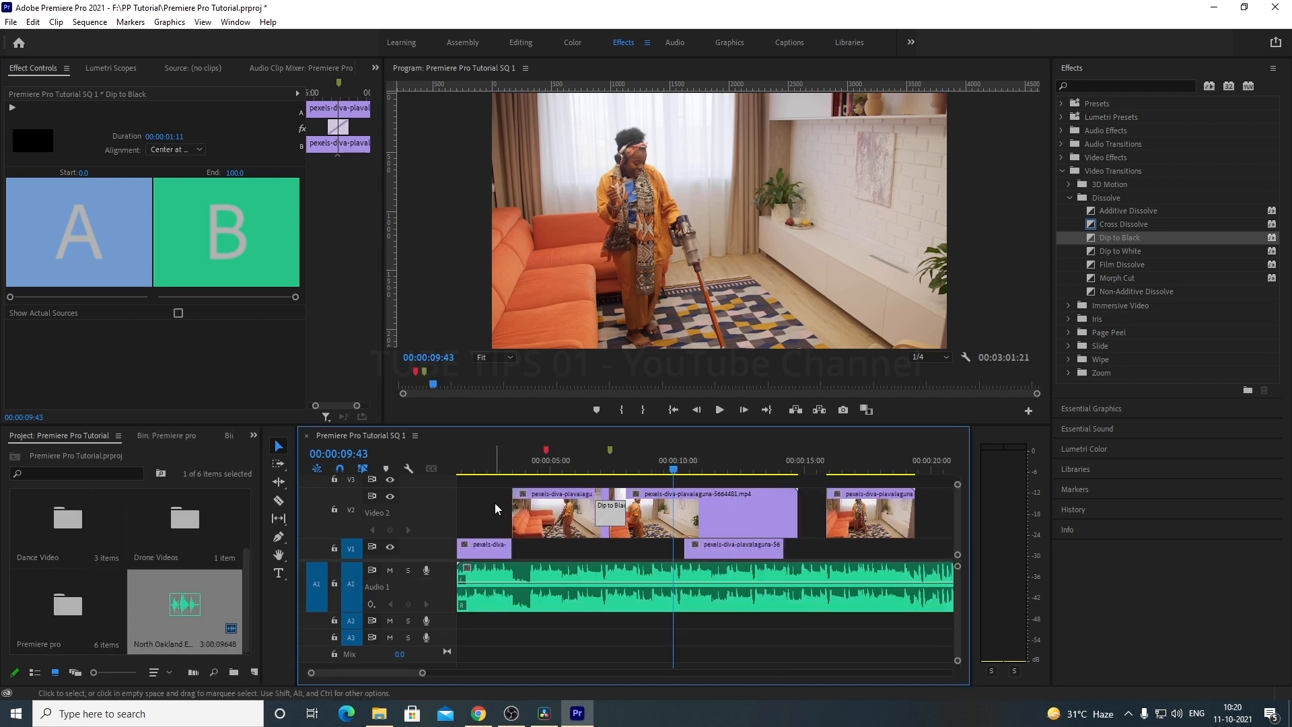
Step: Move the North Oakland audio clip on A1 to the start of the sequence
{"action": "left_click", "coordinate": [496, 509]}
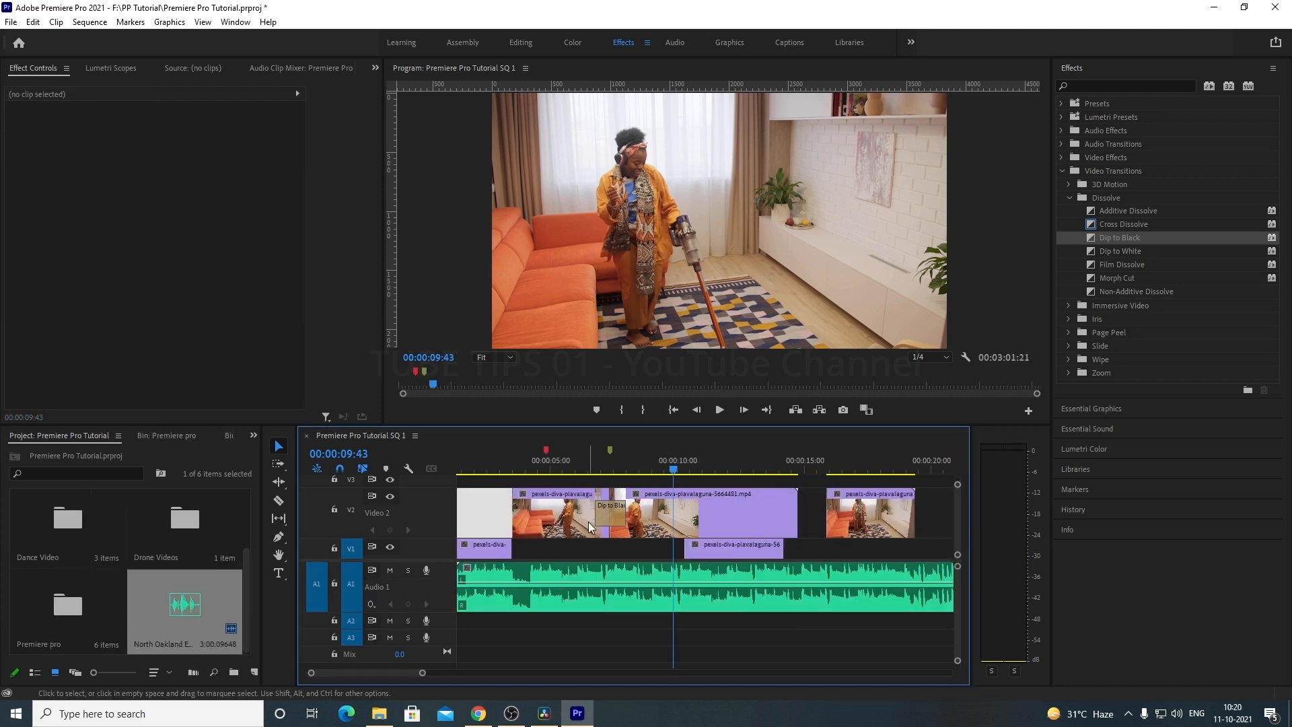
{"action": "scroll", "coordinate": [385, 676], "scroll_direction": "left", "scroll_amount": 2}
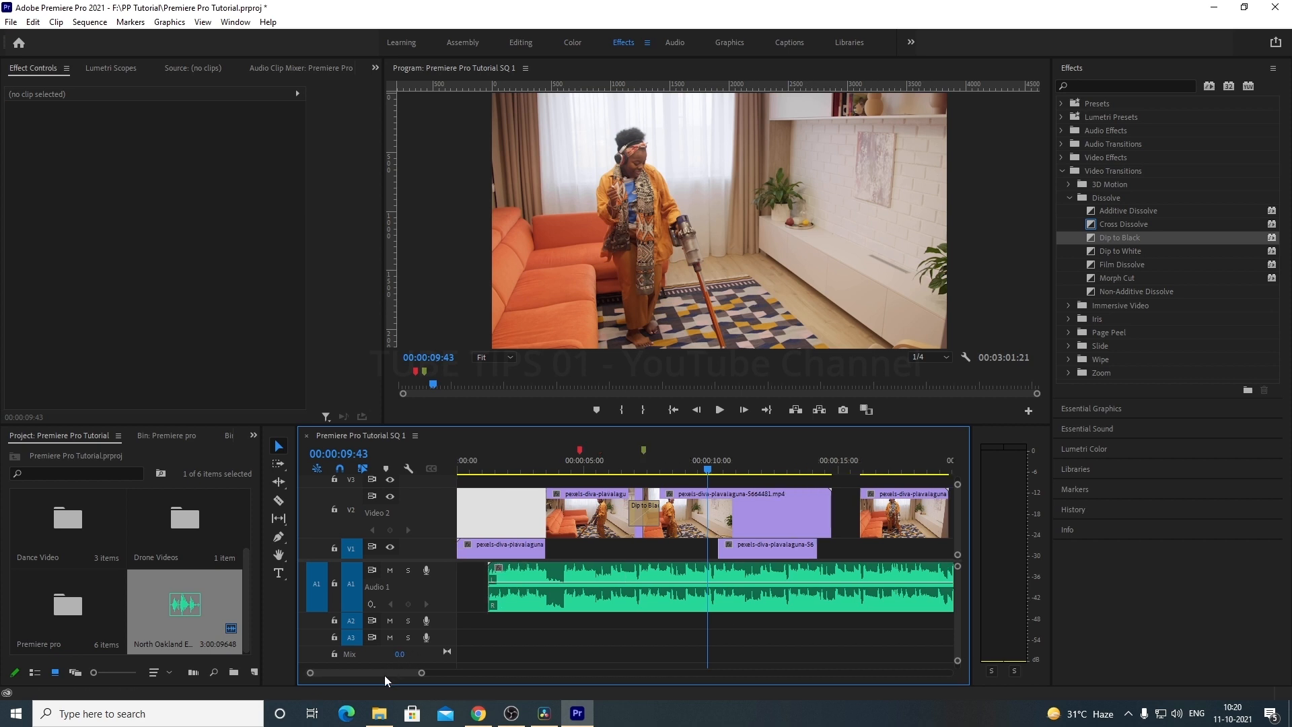
{"action": "left_click_drag", "start_coordinate": [525, 608], "coordinate": [495, 609]}
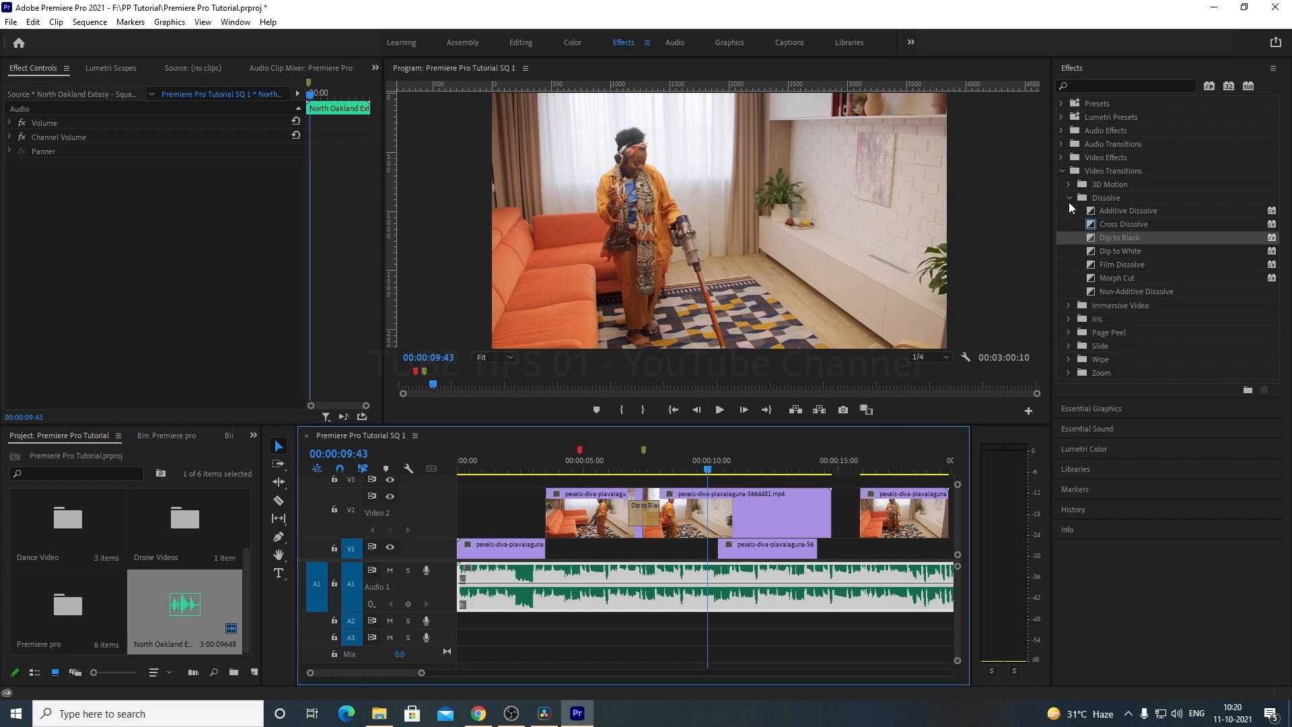
Step: Apply the Constant Gain crossfade to the start of the North Oakland audio clip on A1
{"action": "left_click", "coordinate": [1063, 174]}
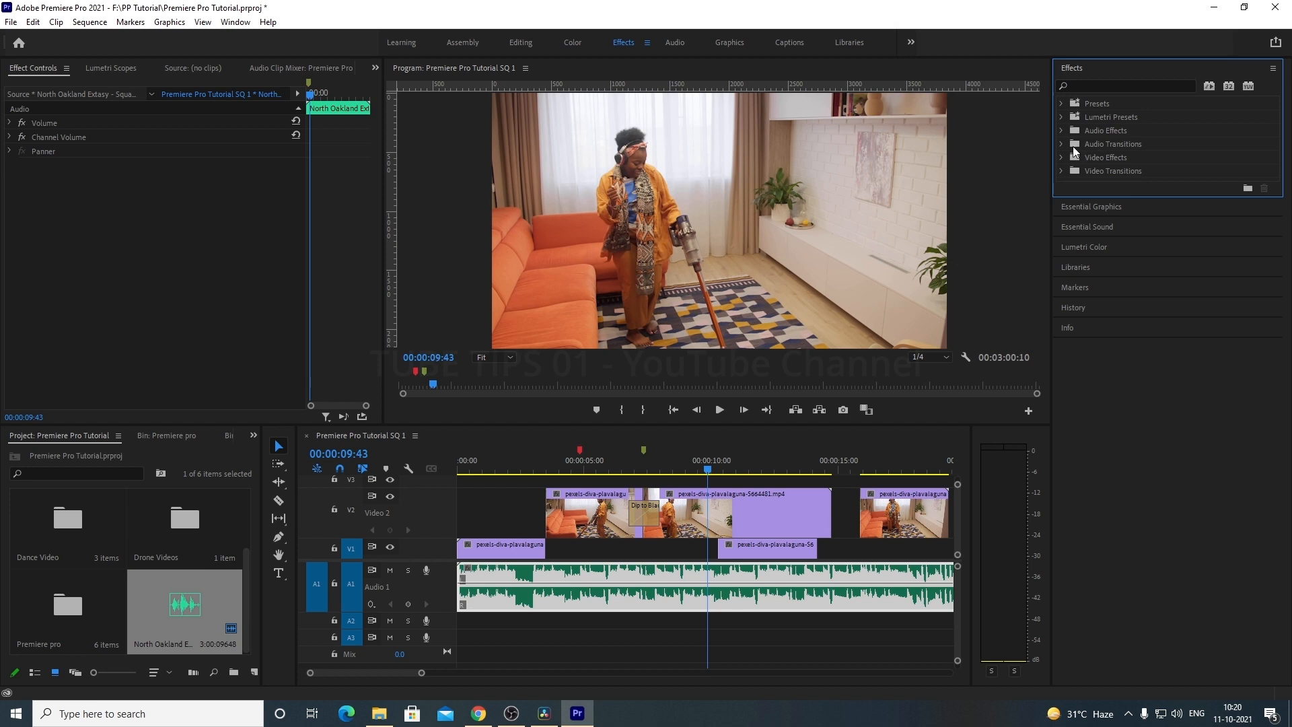
{"action": "left_click", "coordinate": [1062, 144]}
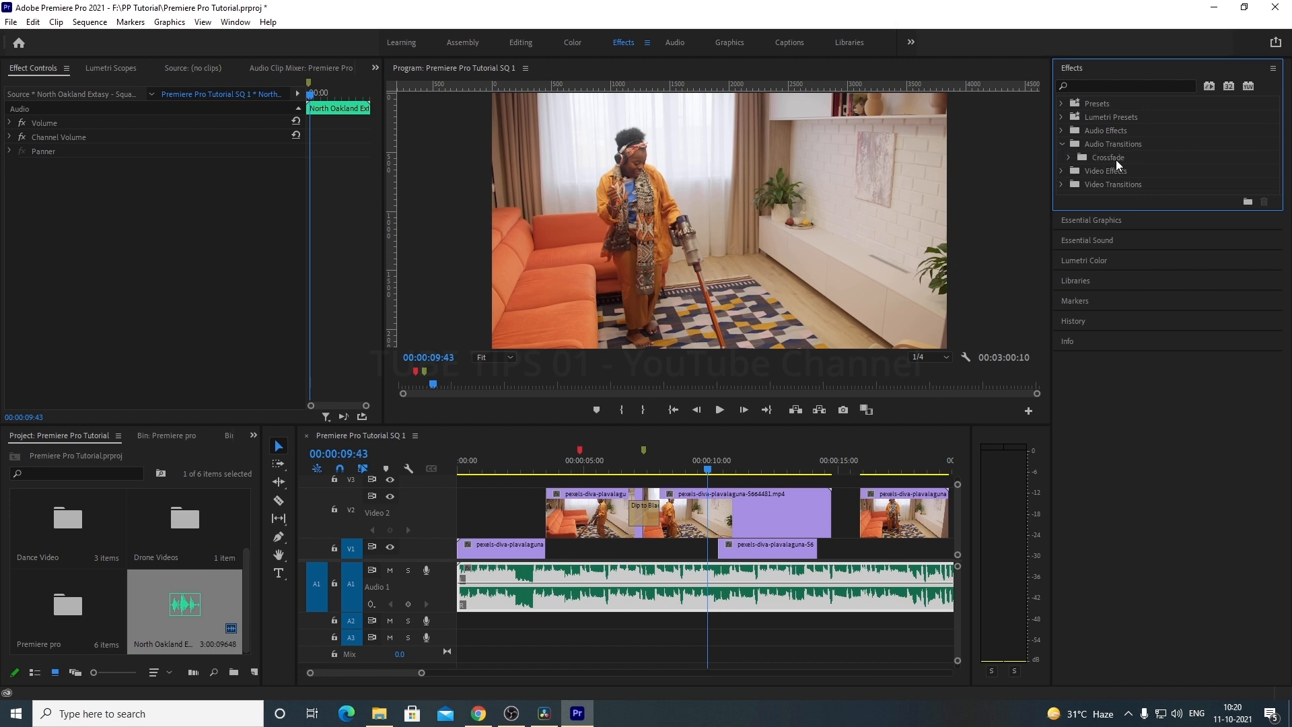
{"action": "left_click", "coordinate": [1068, 159]}
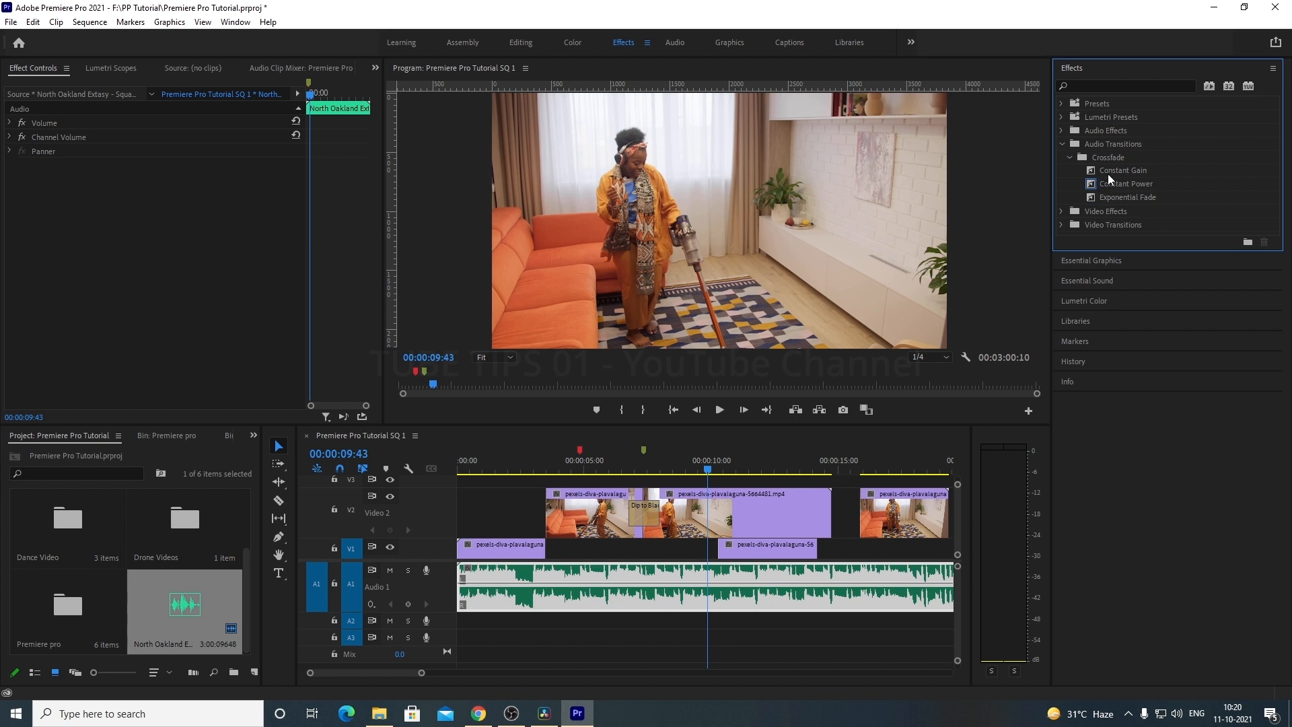
{"action": "left_click_drag", "start_coordinate": [1112, 174], "coordinate": [469, 594]}
{"action": "scroll", "coordinate": [490, 617], "scroll_direction": "up", "scroll_amount": 2}
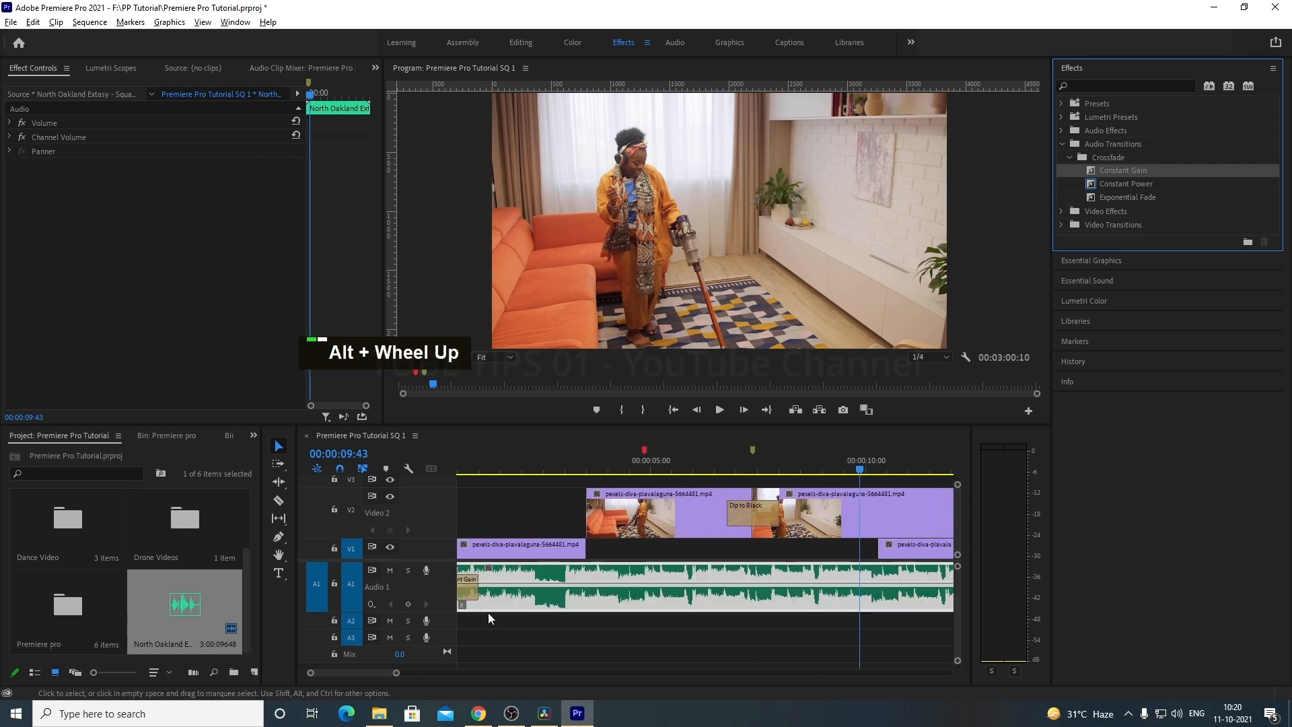
{"action": "scroll", "coordinate": [487, 614], "scroll_direction": "up", "scroll_amount": 2}
{"action": "scroll", "coordinate": [357, 673], "scroll_direction": "up", "scroll_amount": 1}
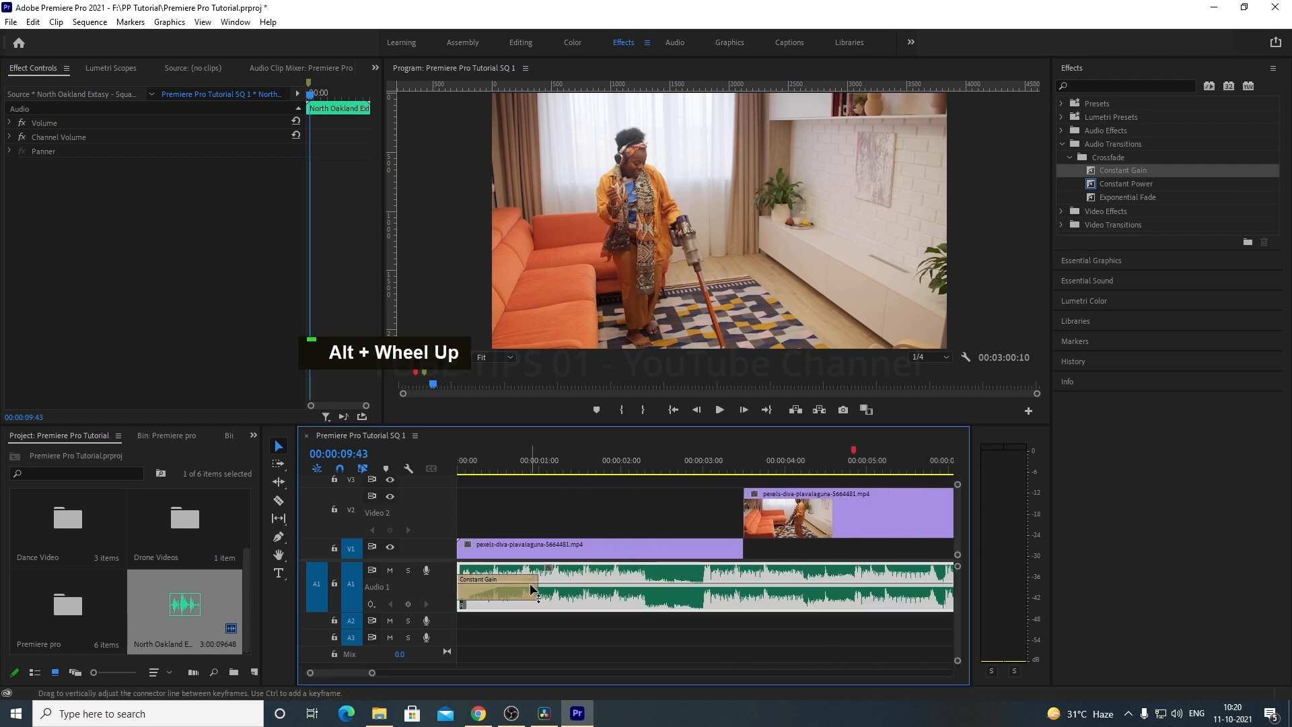
Step: Lengthen the Constant Gain transition to 00:00:01:07 and play the sequence from the start to hear the fade-in
{"action": "left_click", "coordinate": [503, 595]}
{"action": "mouse_move", "coordinate": [536, 588]}
{"action": "left_mouse_down"}
{"action": "mouse_move", "coordinate": [618, 587]}
{"action": "mouse_move", "coordinate": [549, 588]}
{"action": "left_mouse_up"}
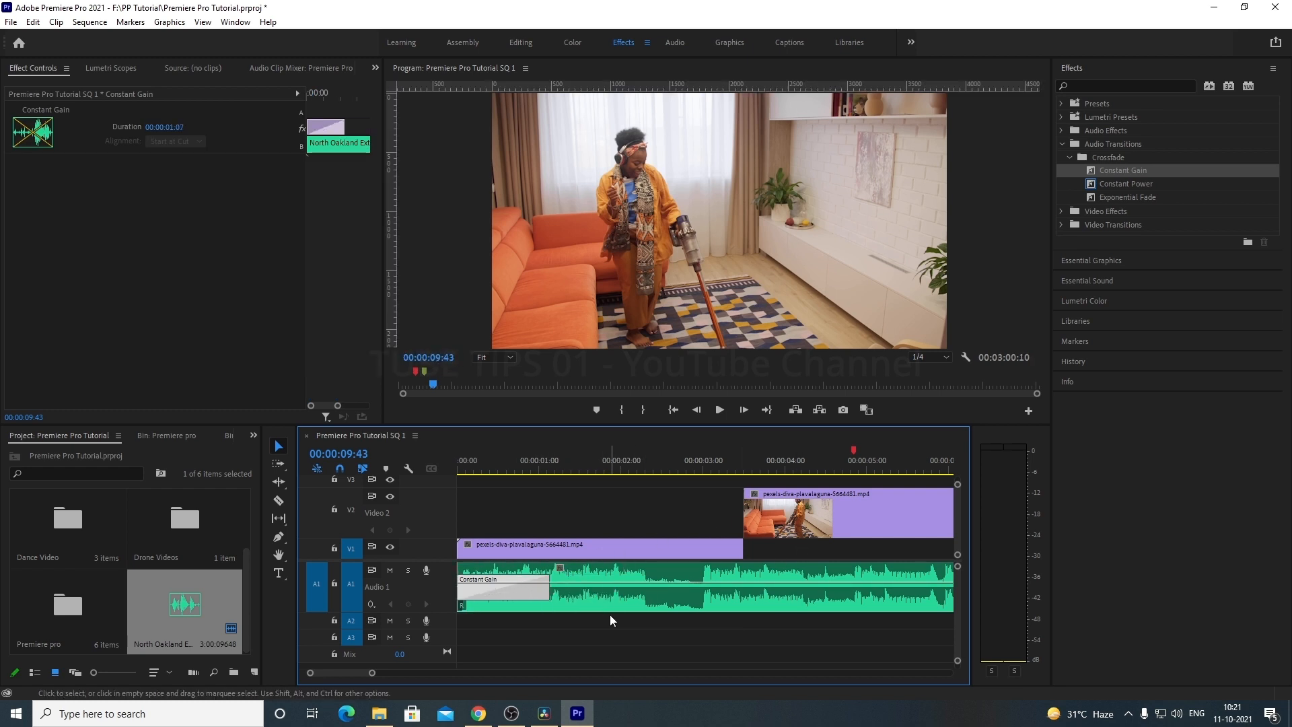
{"action": "left_click", "coordinate": [460, 465]}
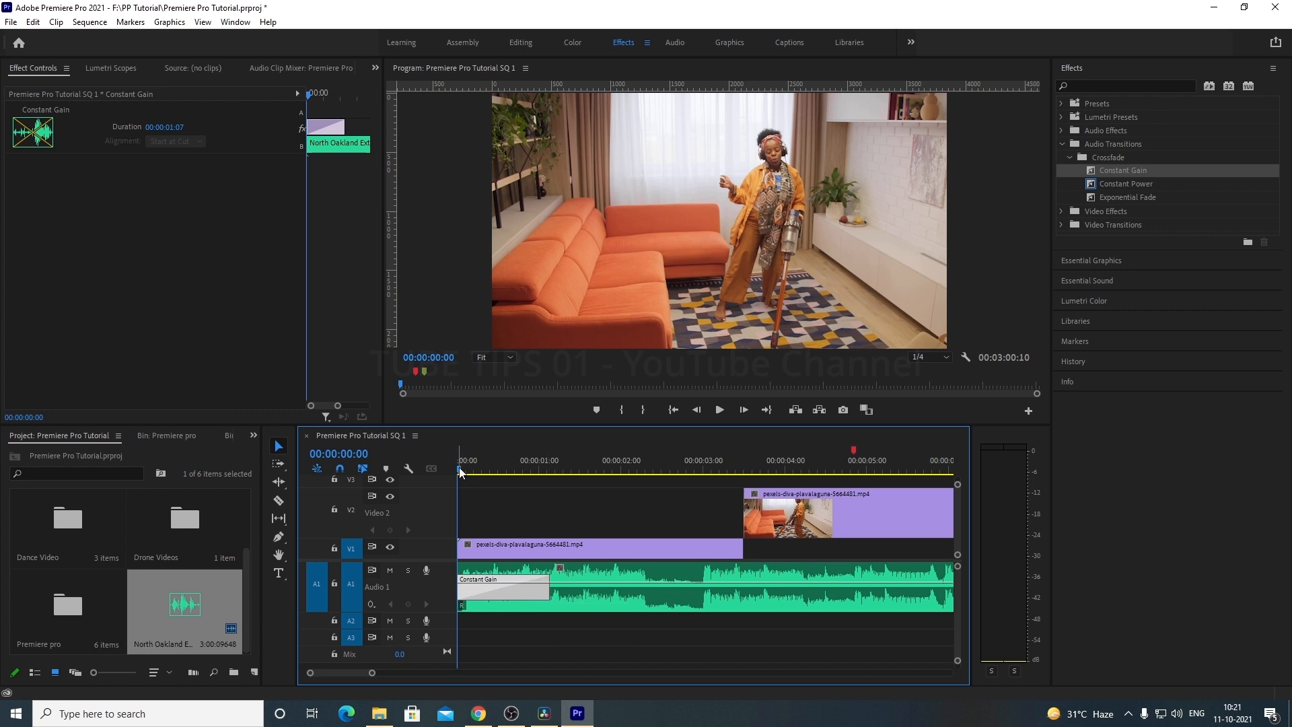
{"action": "key", "text": "space"}
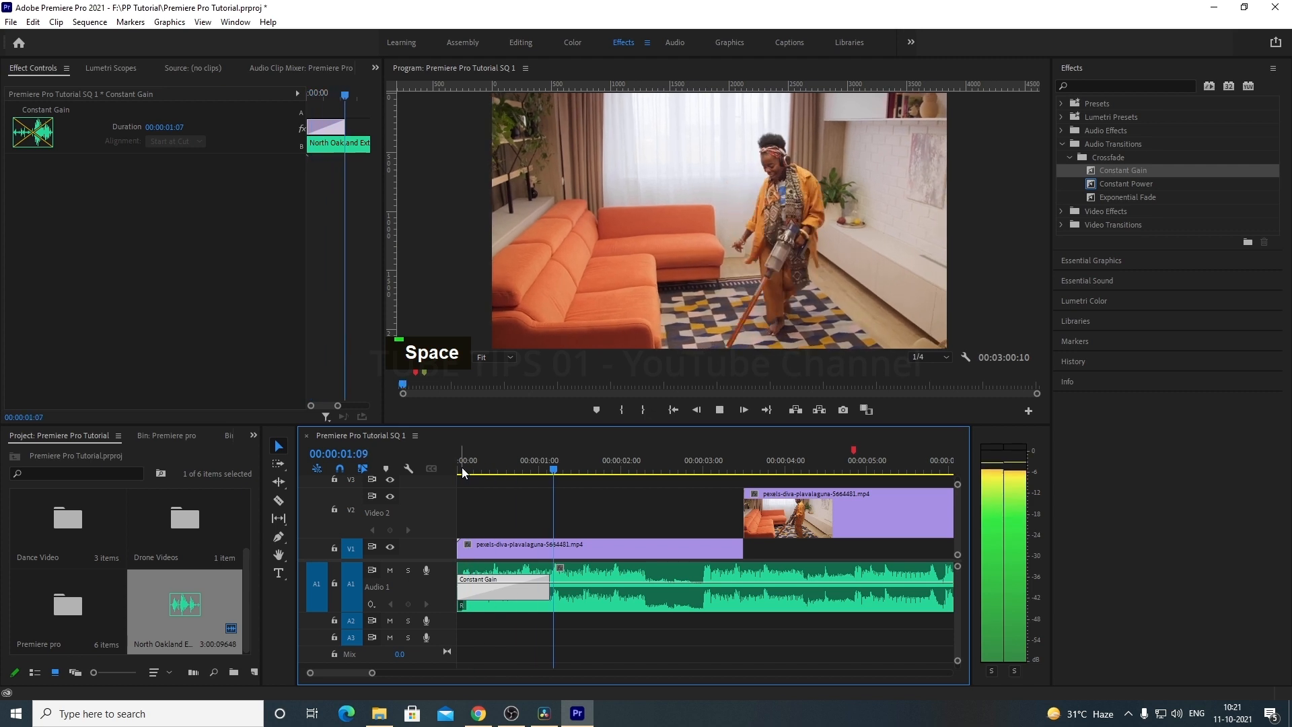
{"action": "key", "text": "space"}
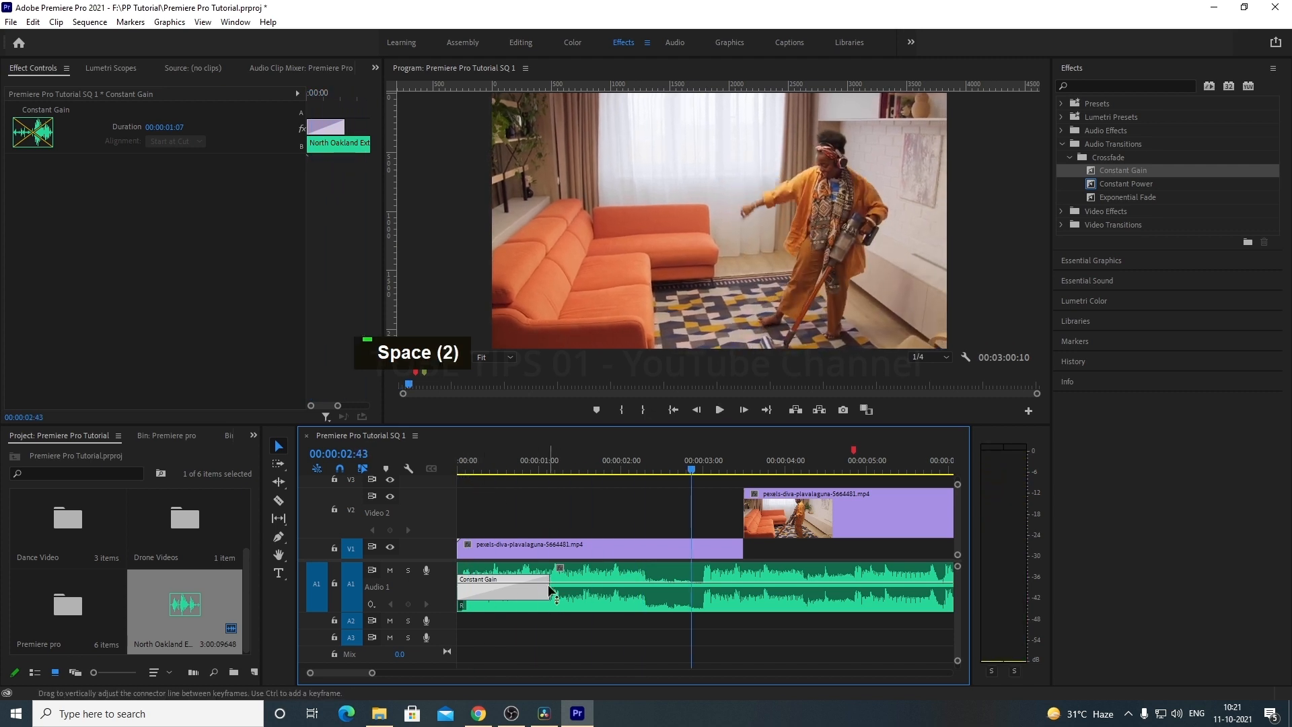
Step: Extend the Constant Gain transition to 00:00:02:37 and preview it from the beginning of the sequence
{"action": "left_click_drag", "start_coordinate": [551, 587], "coordinate": [681, 589]}
{"action": "left_click_drag", "start_coordinate": [471, 468], "coordinate": [452, 470]}
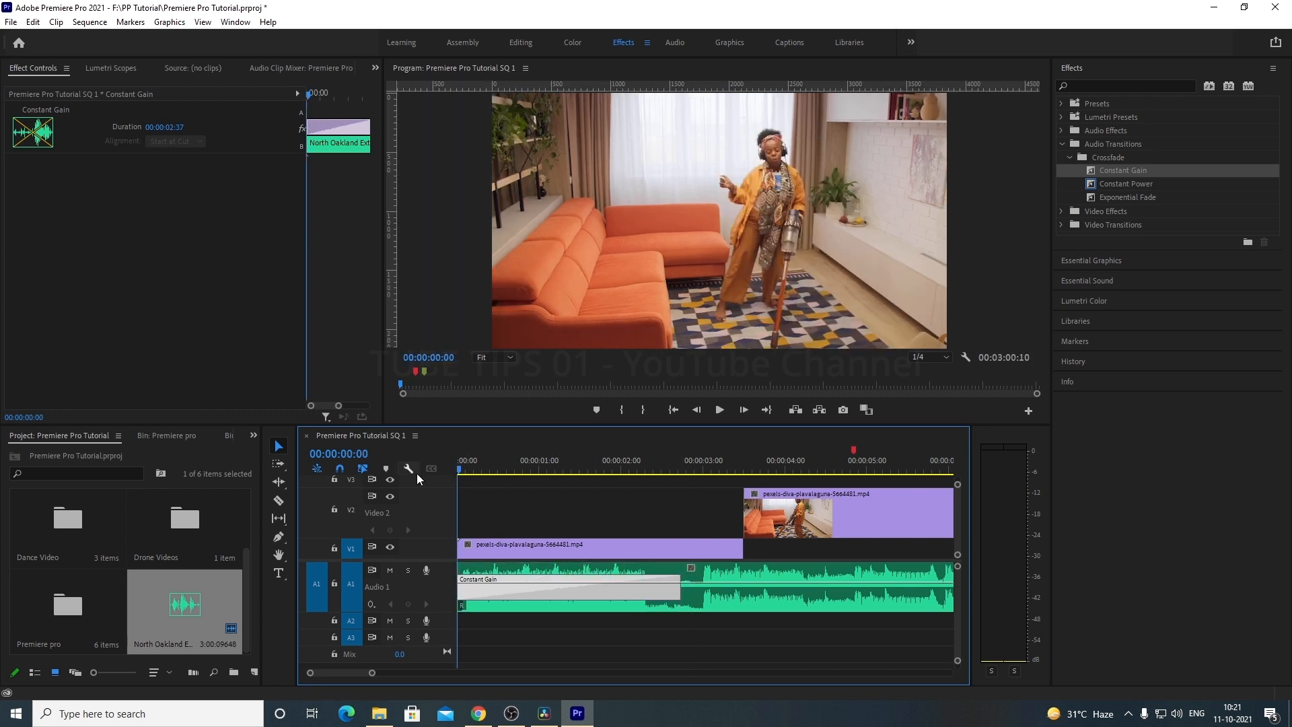
{"action": "key", "text": "space"}
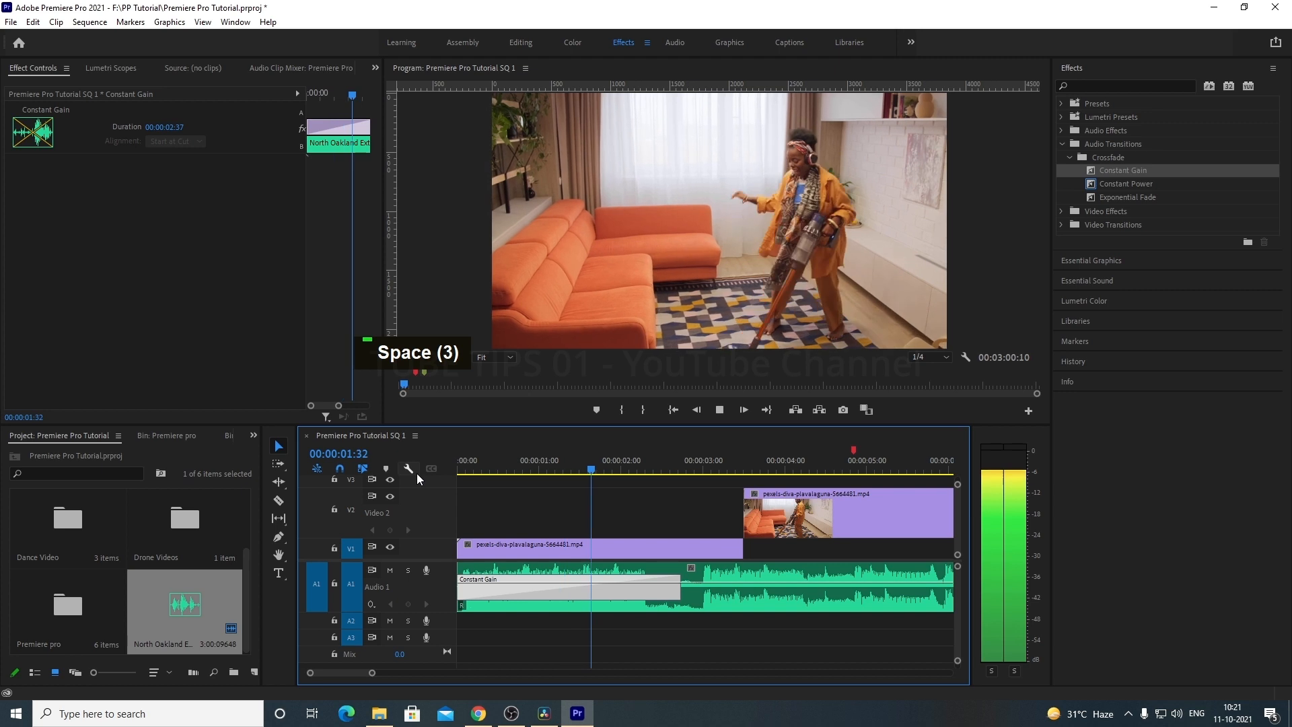
{"action": "key", "text": "space"}
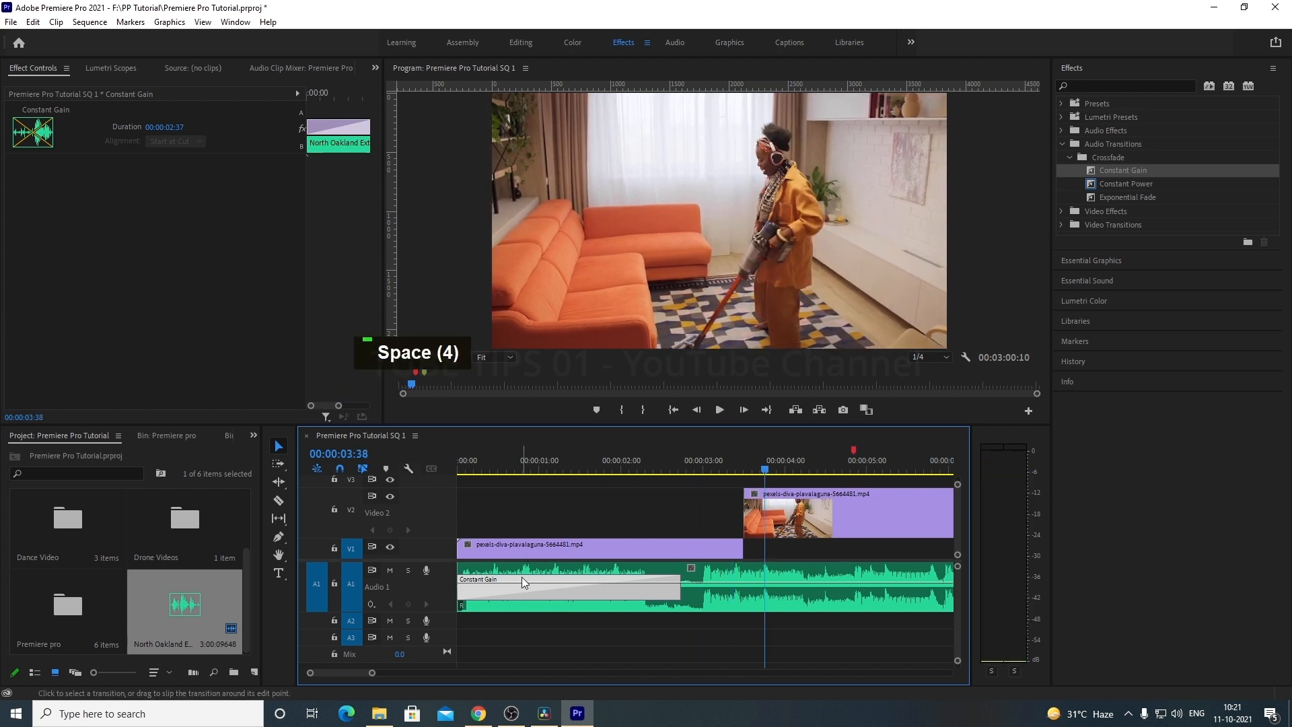
Step: Save the project and replace the Constant Gain transition with the default audio transition at the start of the A1 clip
{"action": "key", "text": "ctrl+s"}
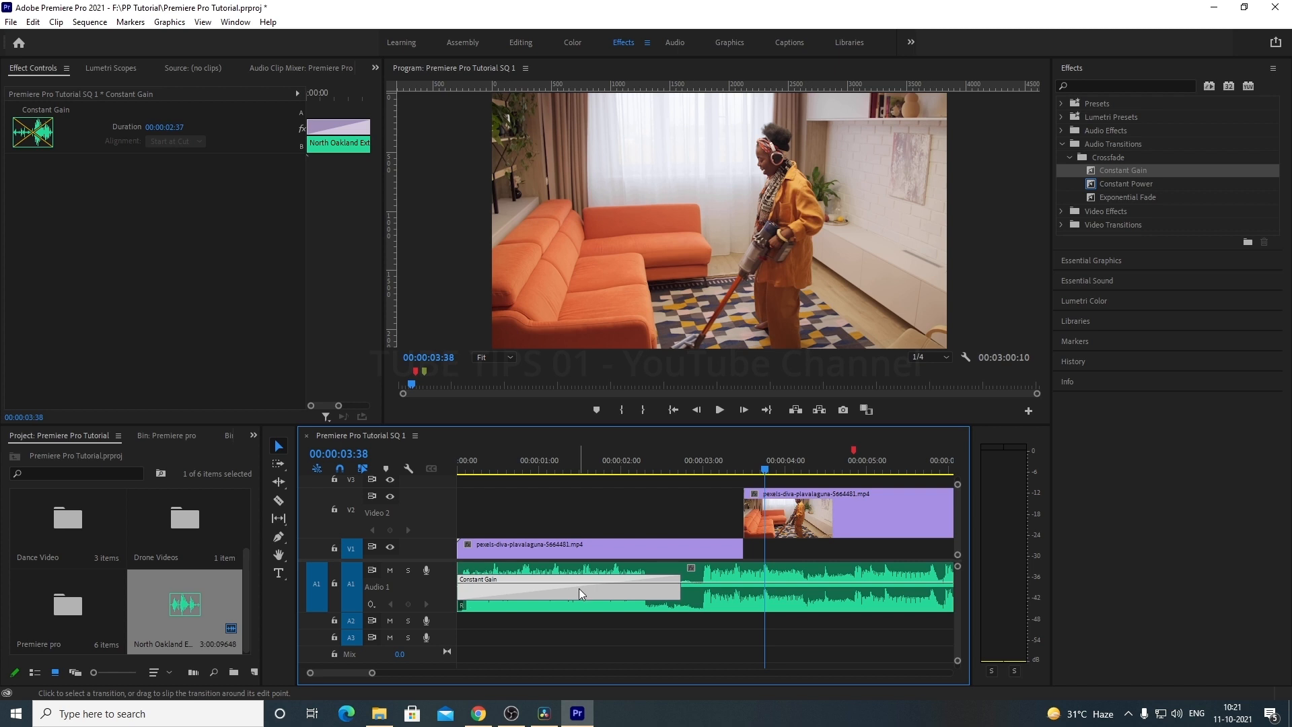
{"action": "key", "text": "Delete"}
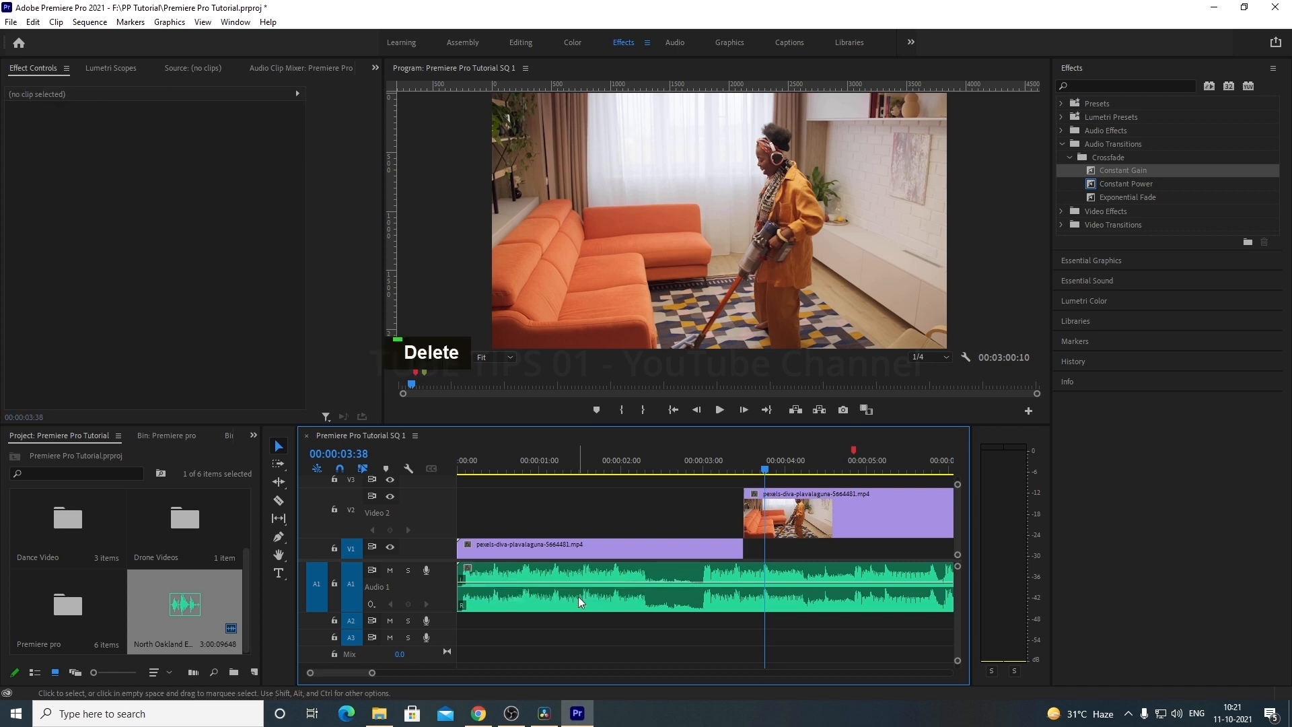
{"action": "right_click", "coordinate": [462, 590]}
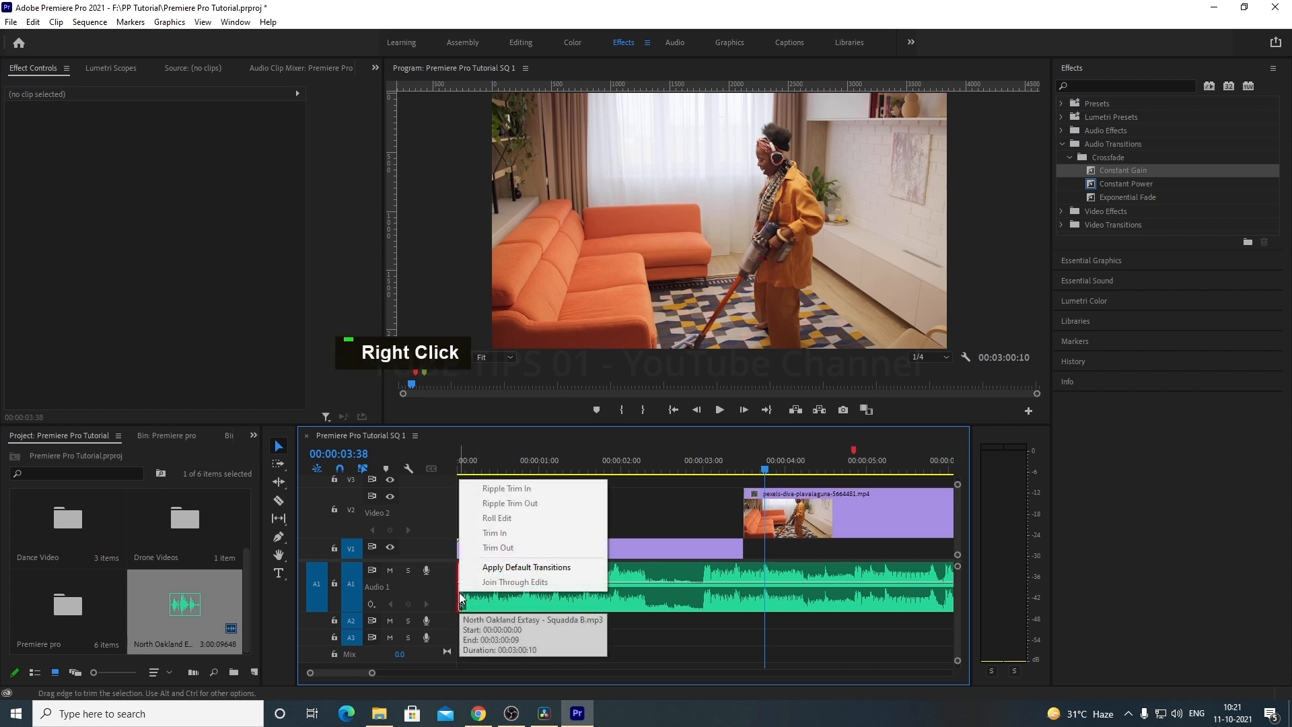
{"action": "left_click", "coordinate": [539, 568]}
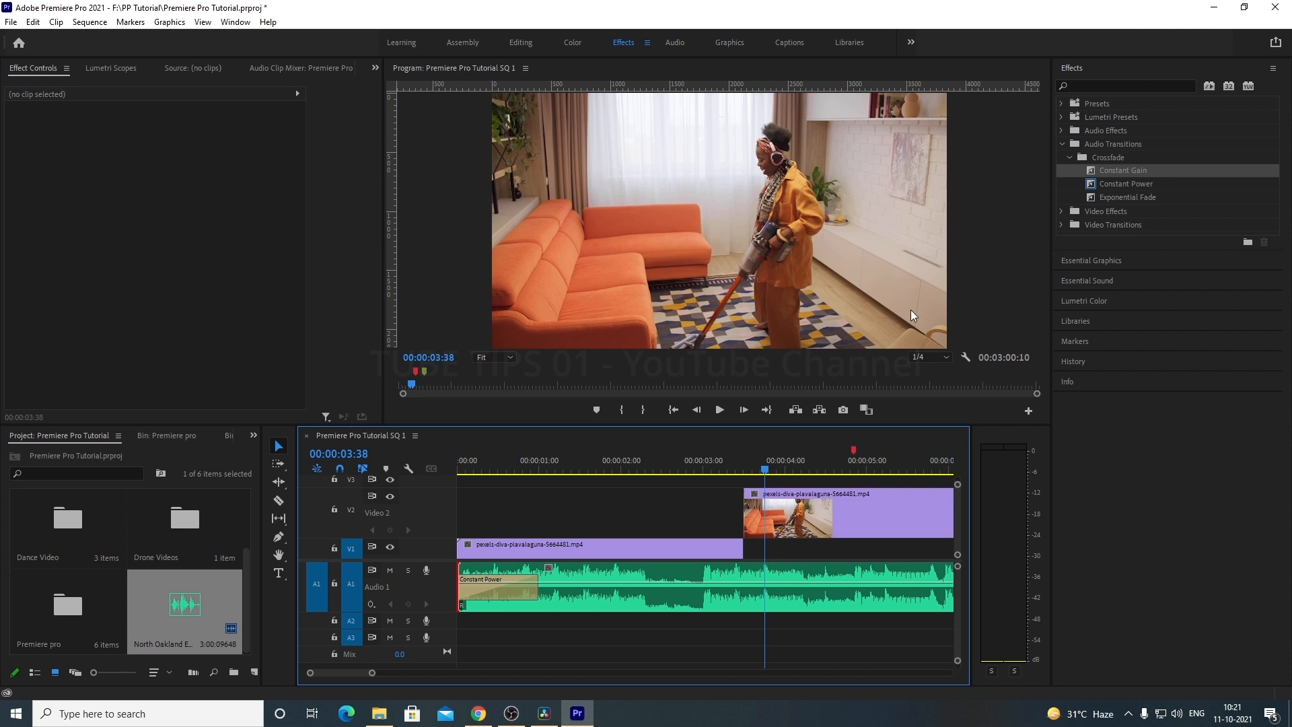
Step: Extend the Constant Power transition to 00:00:02:06 and play the sequence from the start to hear it
{"action": "left_click_drag", "start_coordinate": [539, 588], "coordinate": [631, 585]}
{"action": "key", "text": "Home"}
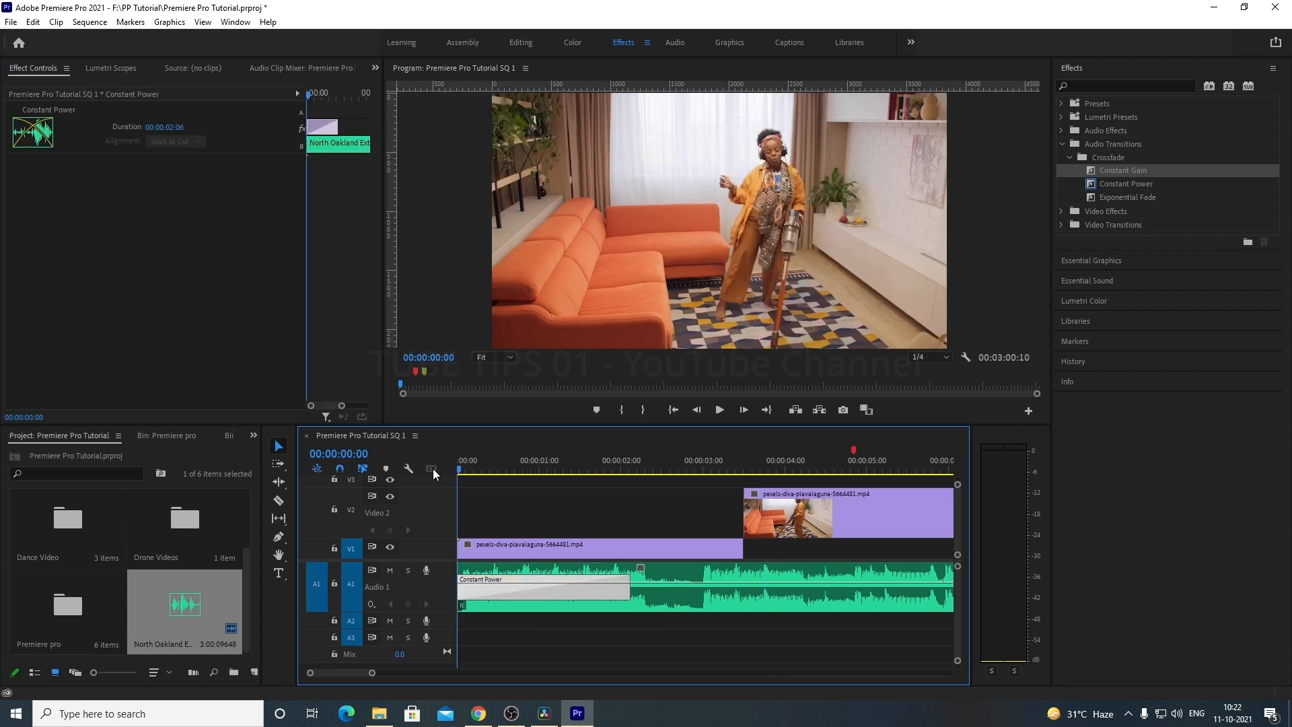
{"action": "key", "text": "space"}
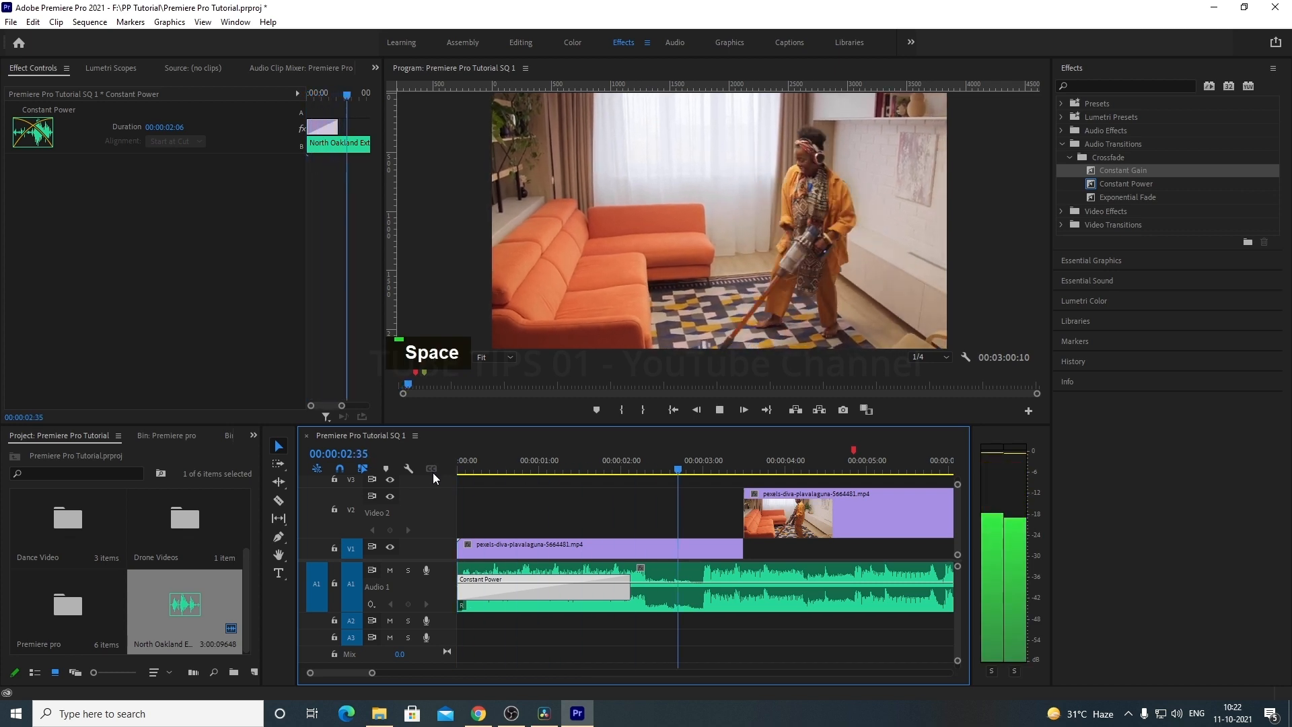
{"action": "key", "text": "space"}
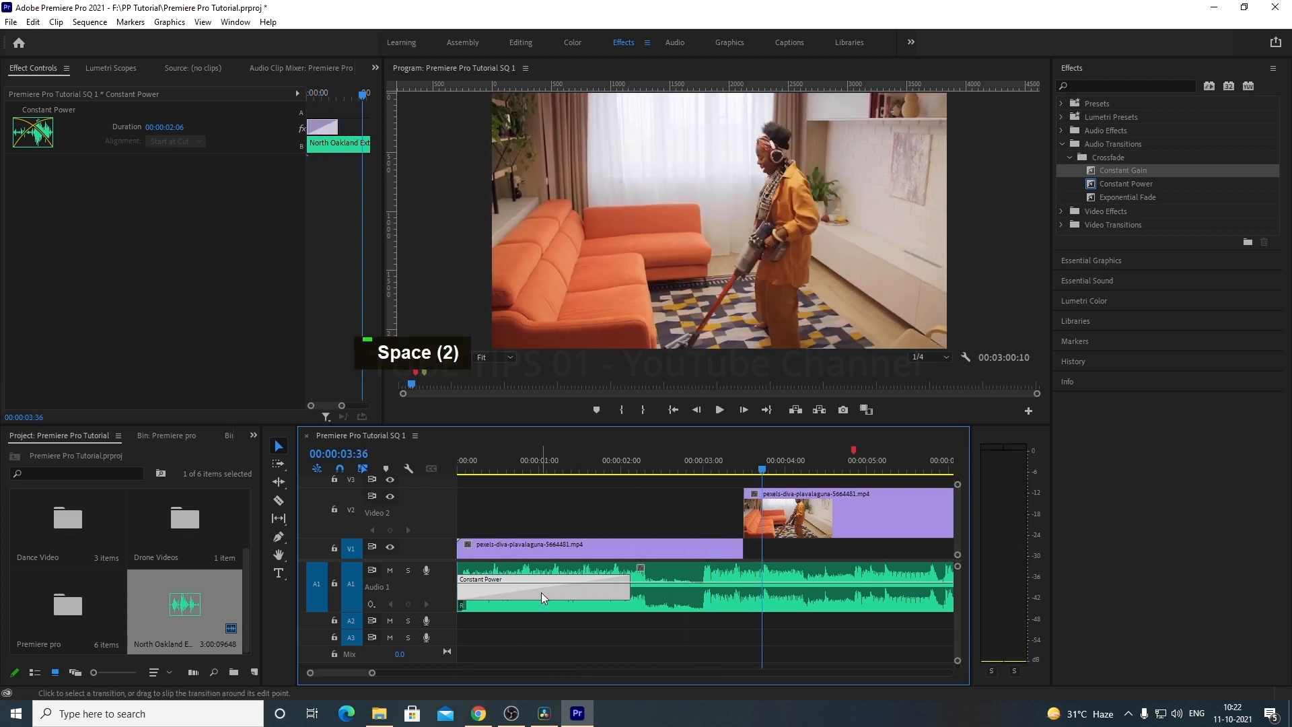
Step: Delete the Constant Power transition from the A1 clip and collapse the Audio Transitions category
{"action": "key", "text": "Delete"}
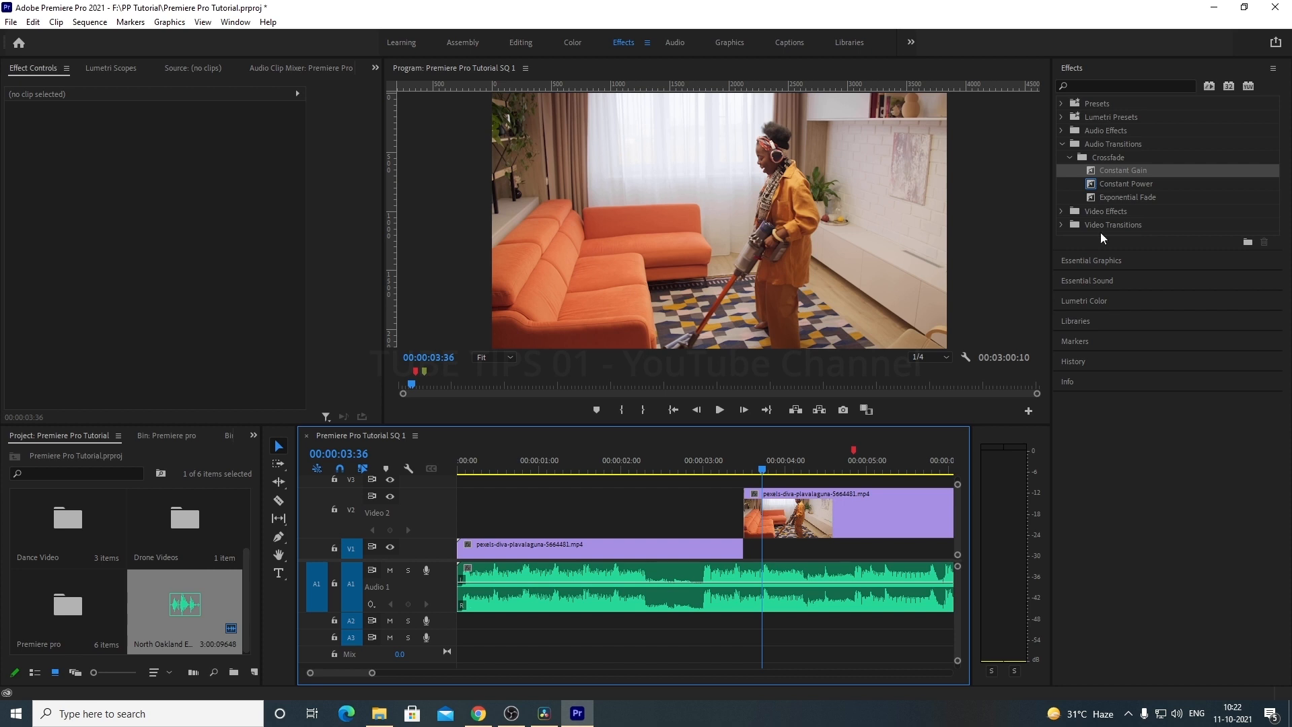
{"action": "left_click", "coordinate": [1064, 145]}
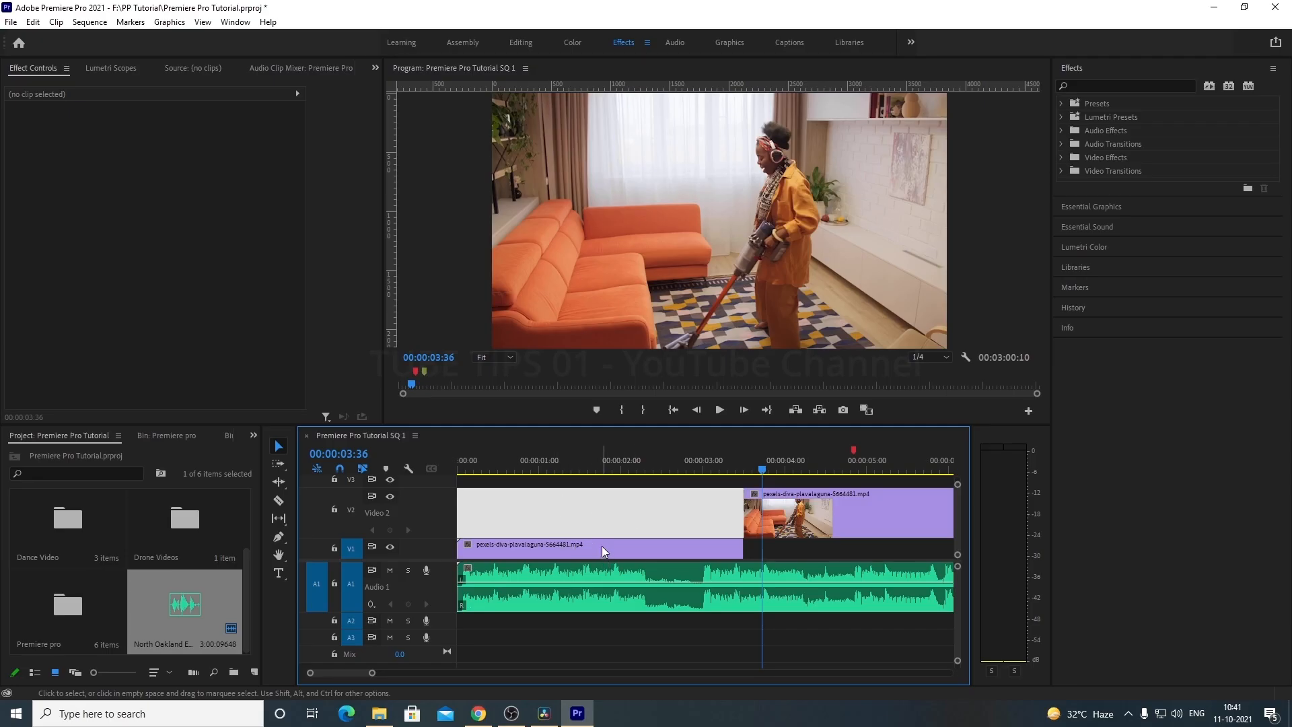
{"action": "left_click", "coordinate": [613, 510]}
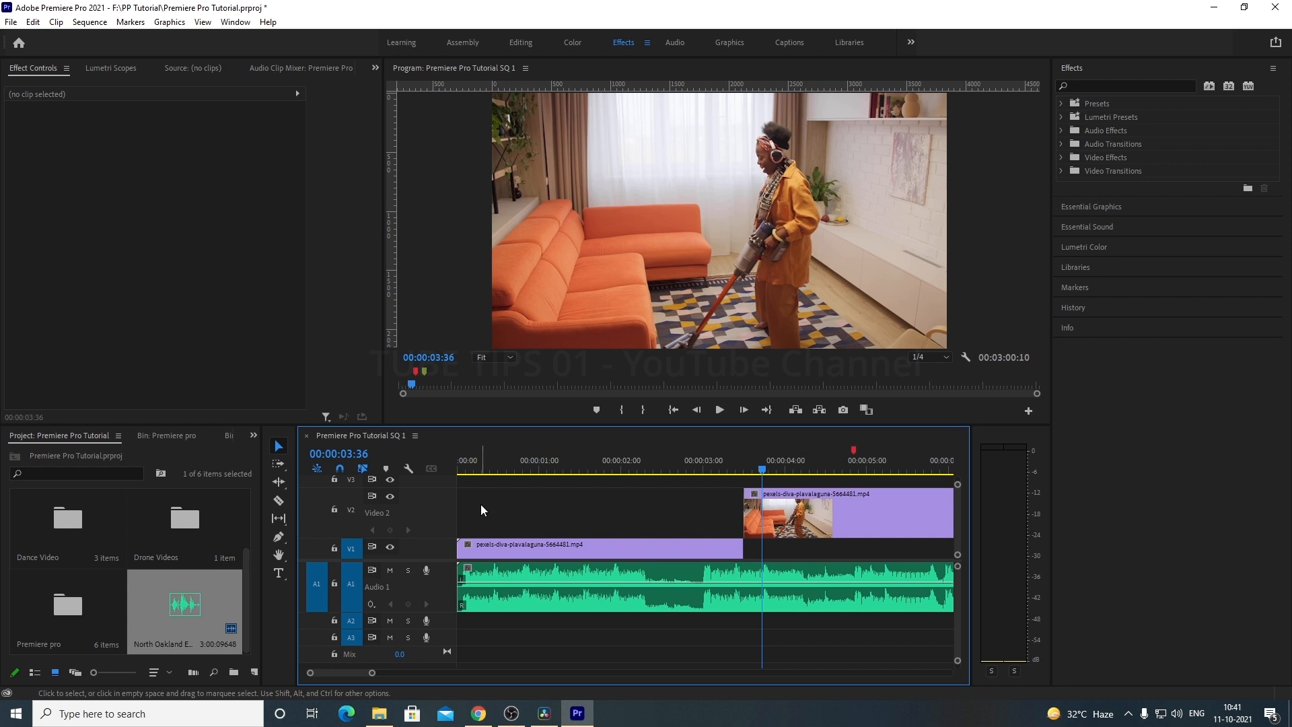
Step: Select the first video clip on V1 and toggle its Motion effect off and on again
{"action": "left_click", "coordinate": [528, 547]}
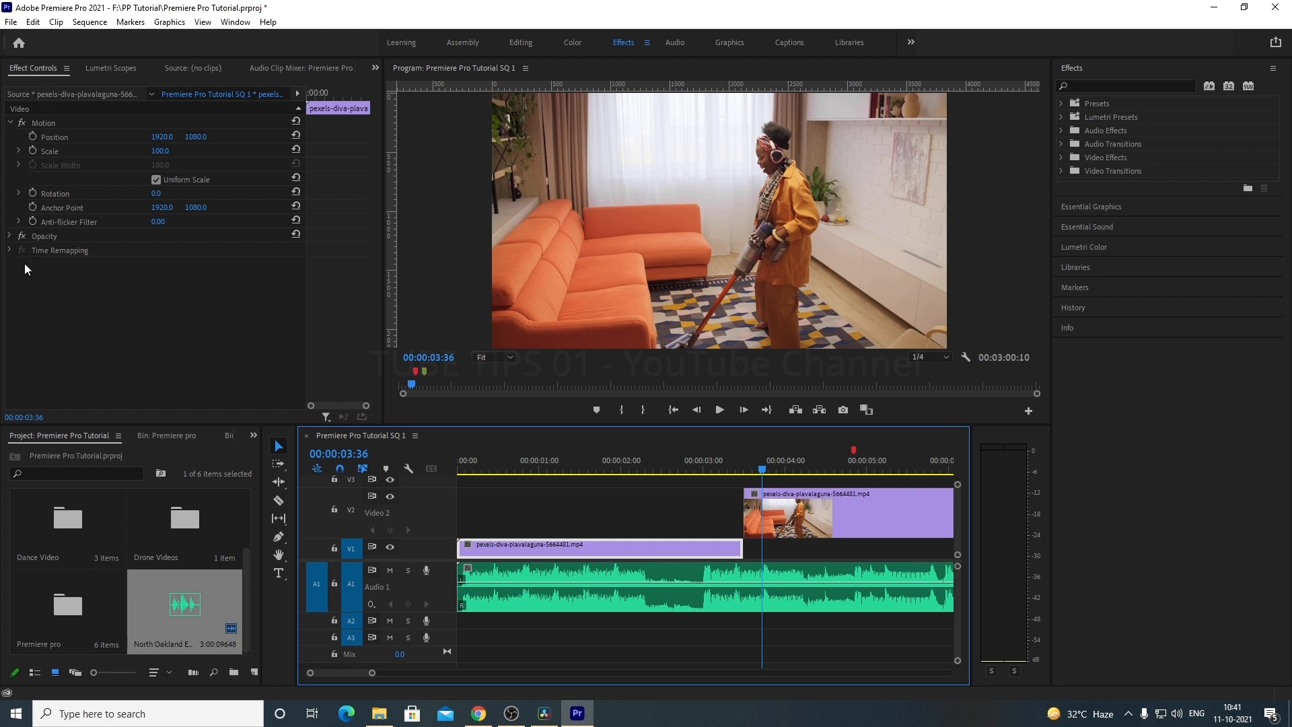
{"action": "left_click", "coordinate": [24, 126]}
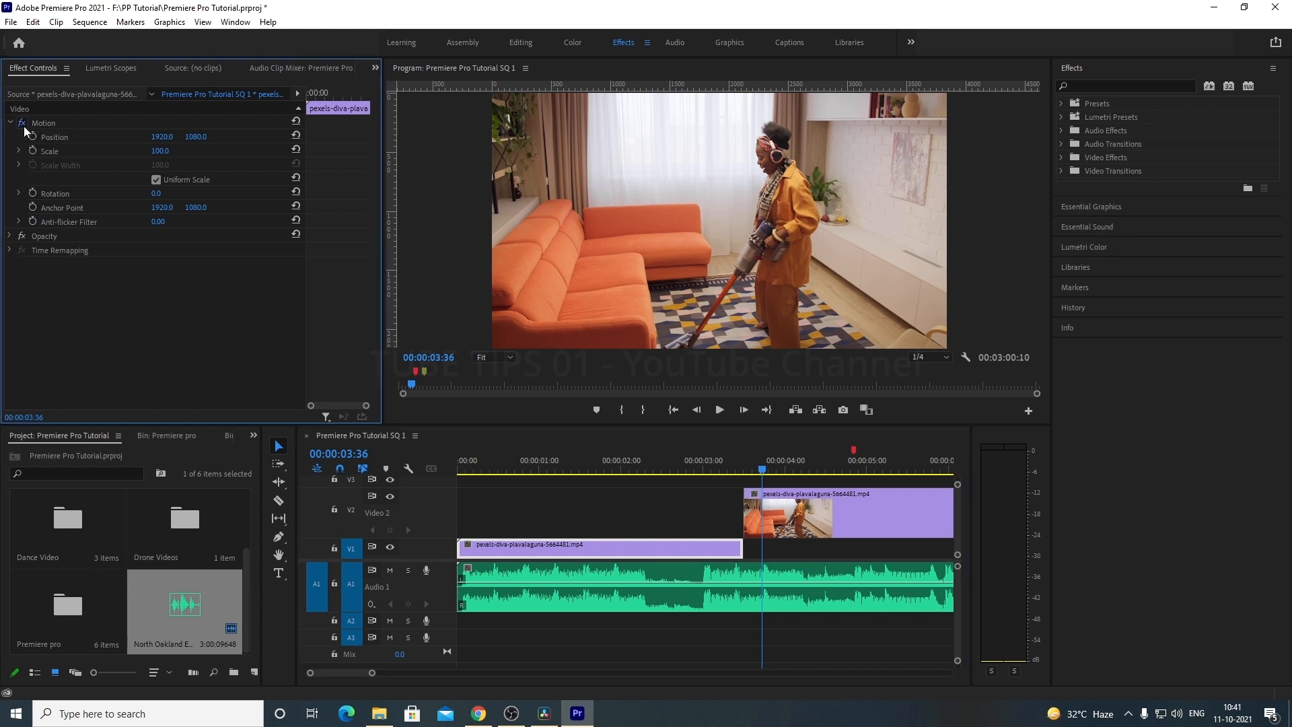
{"action": "left_click", "coordinate": [24, 125]}
{"action": "left_click", "coordinate": [22, 126]}
{"action": "left_click", "coordinate": [23, 126]}
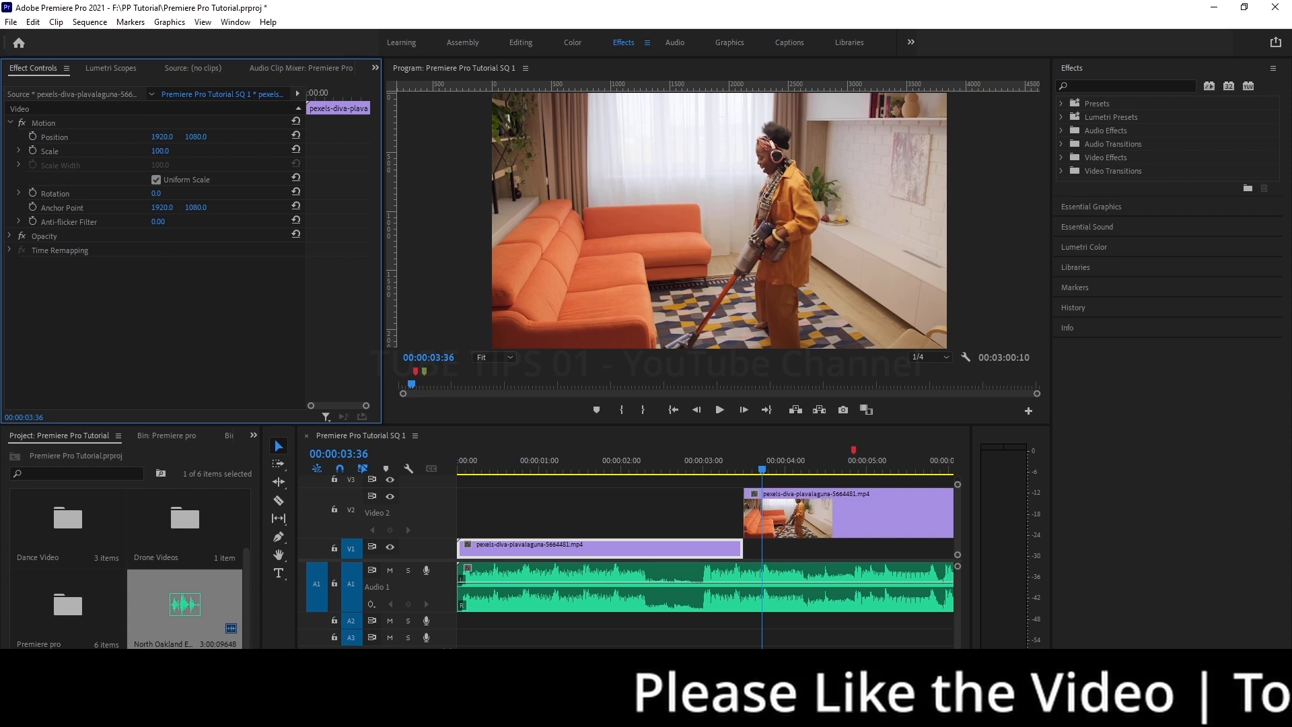
Step: Try shifting the V1 clip's Position horizontally and vertically with the playhead at 00:00:01:31, and undo the changes
{"action": "left_click_drag", "start_coordinate": [162, 137], "coordinate": [242, 137]}
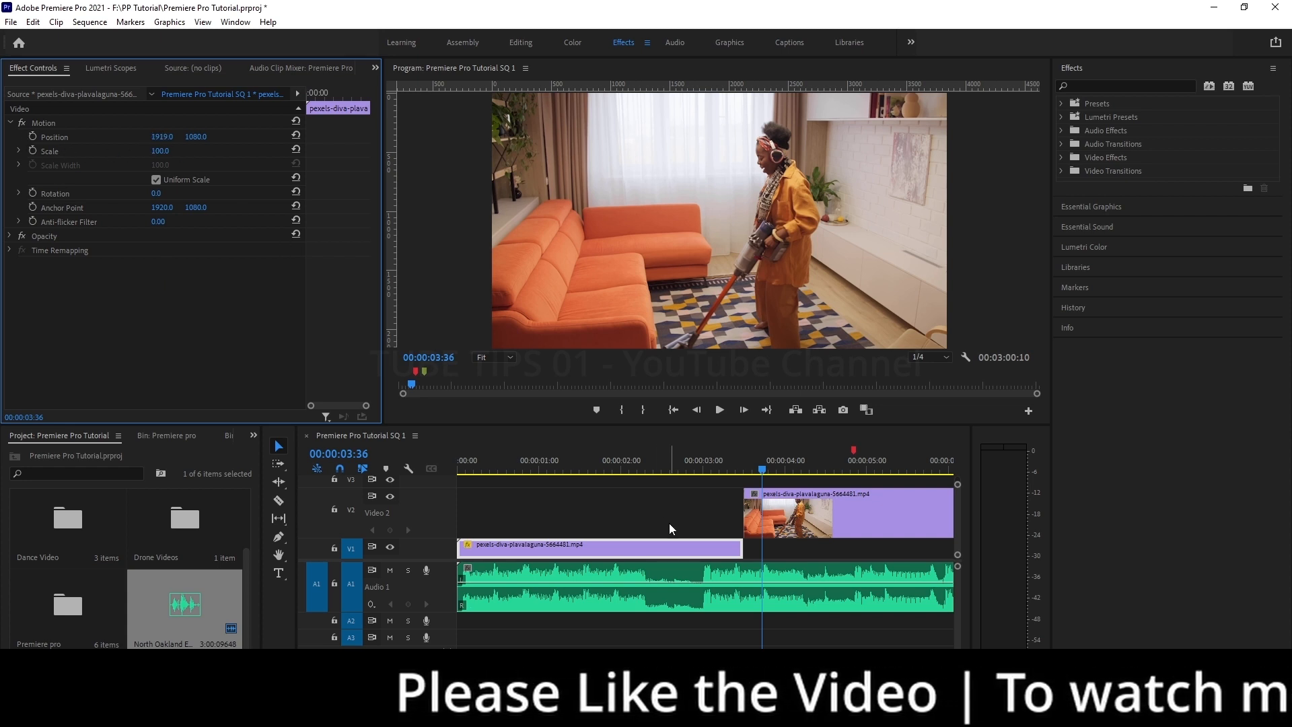
{"action": "key", "text": "ctrl+z"}
{"action": "left_click", "coordinate": [590, 464]}
{"action": "left_click_drag", "start_coordinate": [162, 137], "coordinate": [269, 153]}
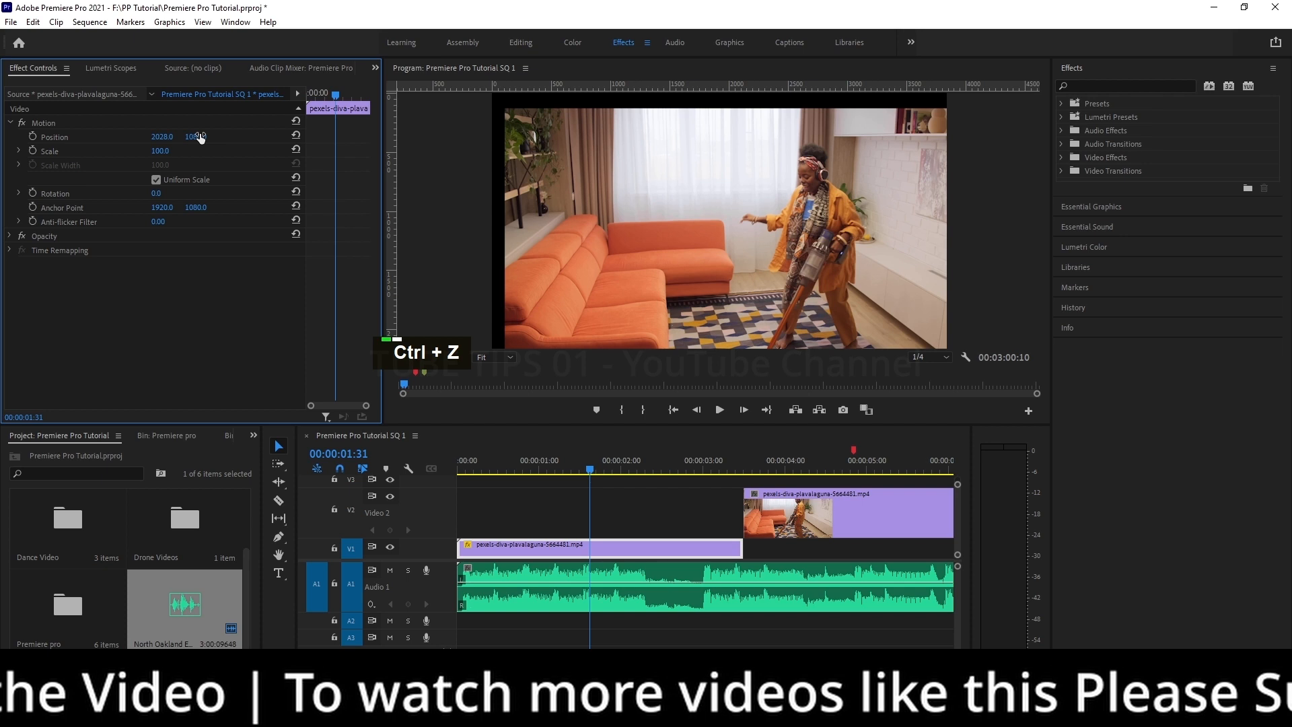
{"action": "key", "text": "ctrl+z"}
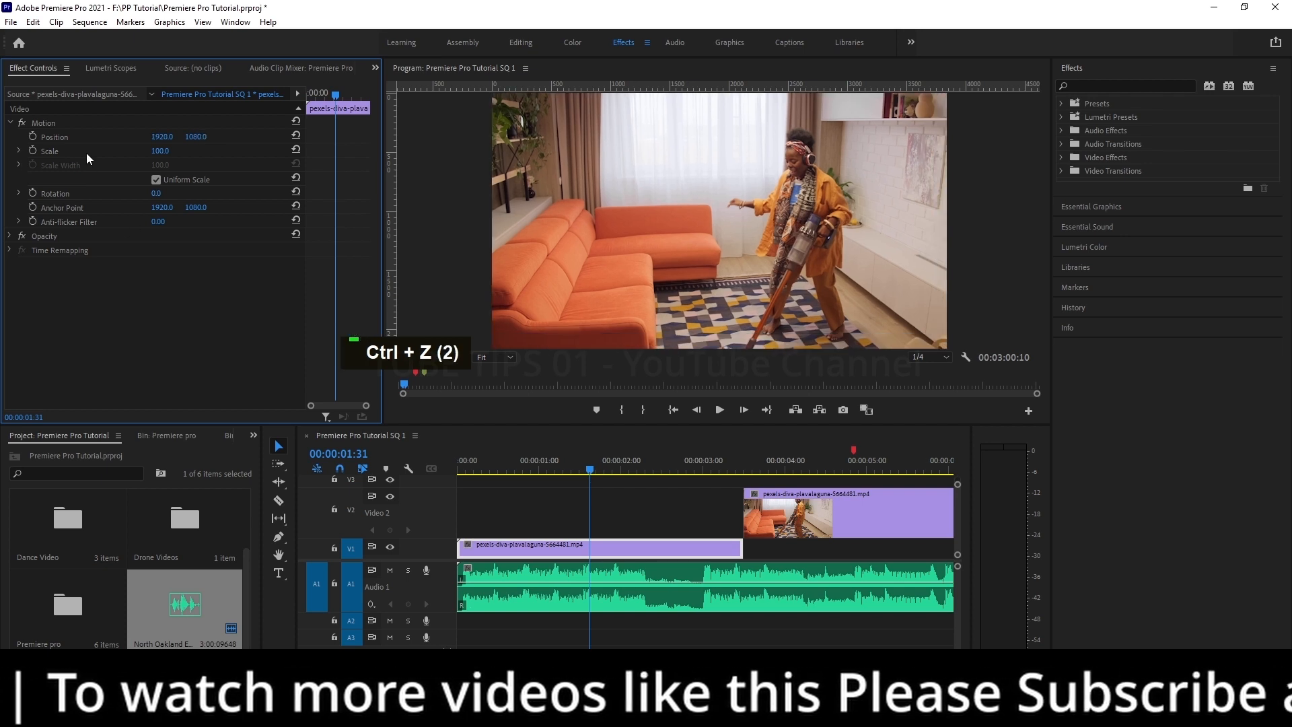
Step: Try changing the V1 clip's Scale and Rotation values, and undo the changes
{"action": "left_click_drag", "start_coordinate": [162, 155], "coordinate": [171, 152]}
{"action": "key", "text": "ctrl+z"}
{"action": "key", "text": "ctrl+z"}
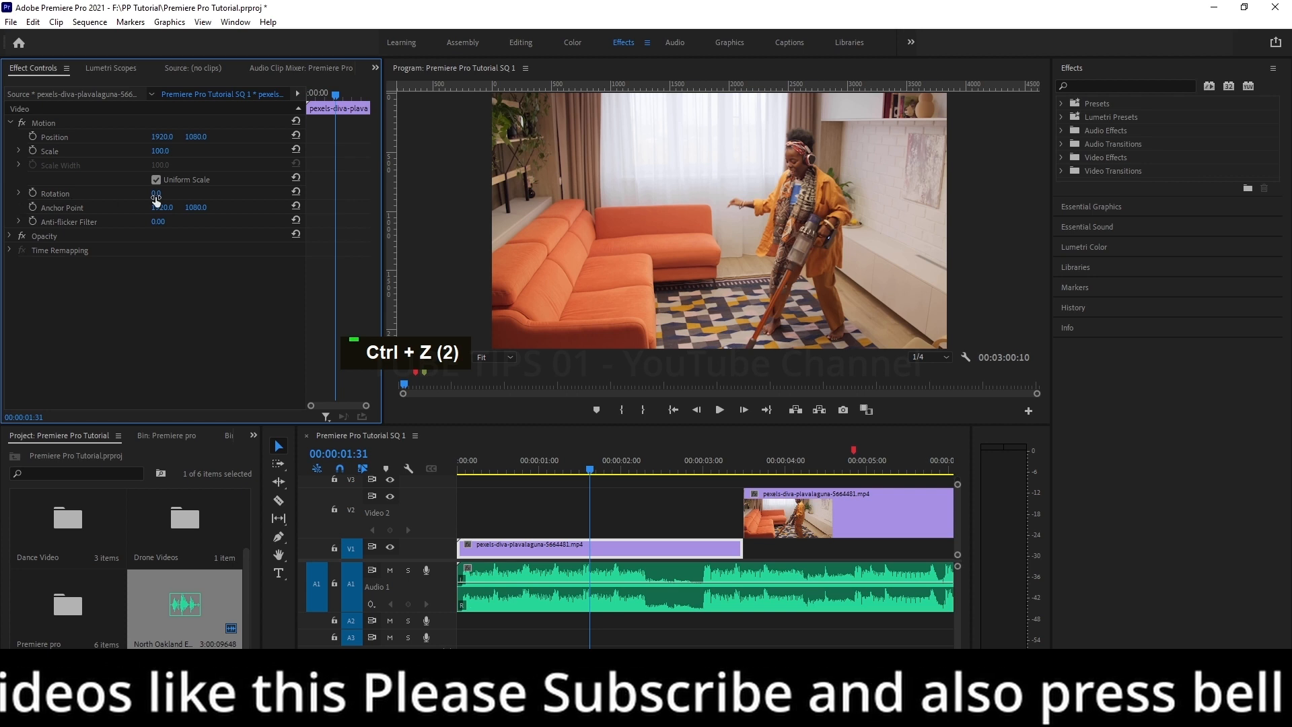
{"action": "key", "text": "ctrl+z"}
{"action": "key", "text": "ctrl+z"}
{"action": "key", "text": "ctrl+z"}
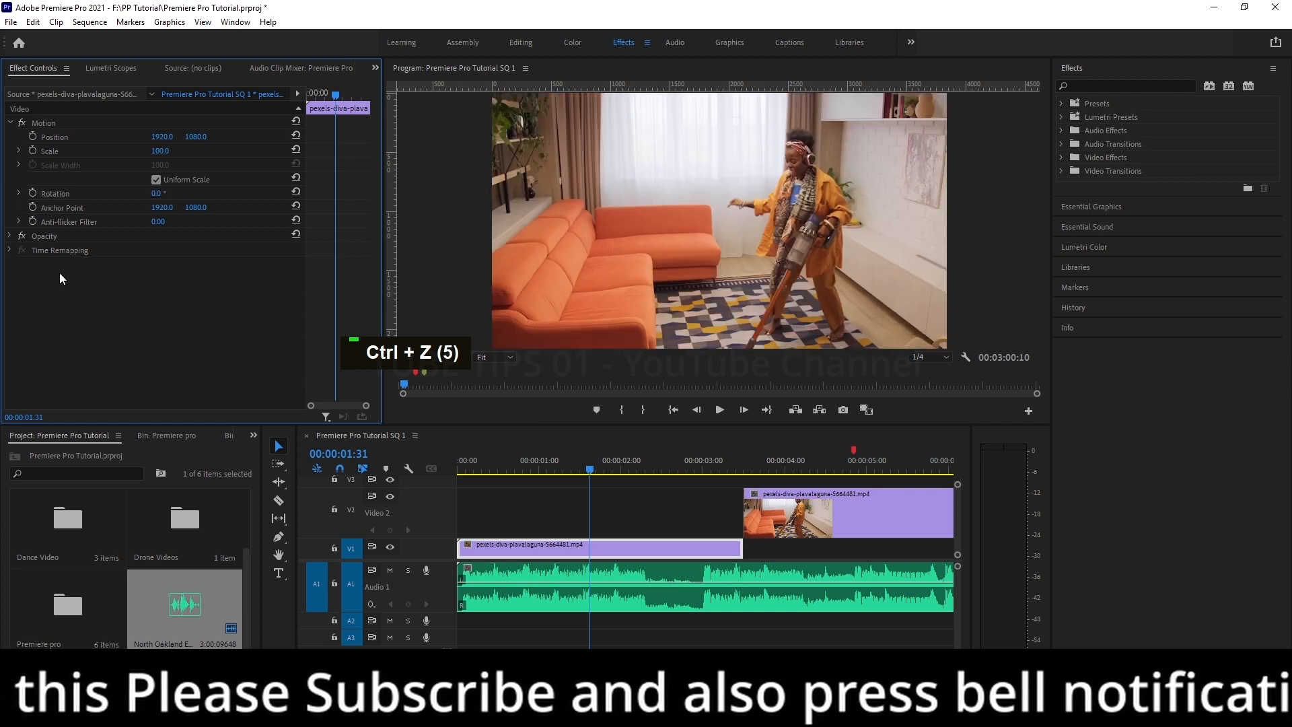
Step: Expand the V1 clip's Opacity settings, try lowering the opacity to about 51%, and undo it
{"action": "left_click", "coordinate": [9, 236]}
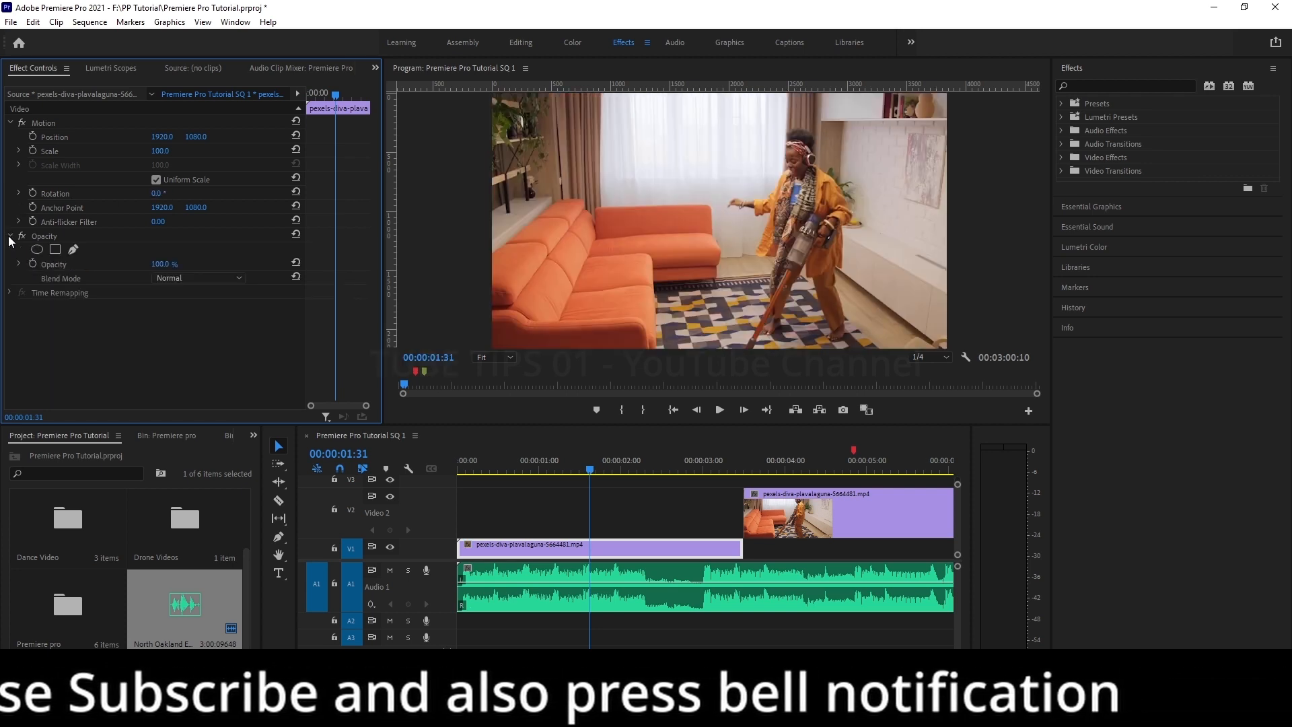
{"action": "left_click_drag", "start_coordinate": [169, 265], "coordinate": [138, 266]}
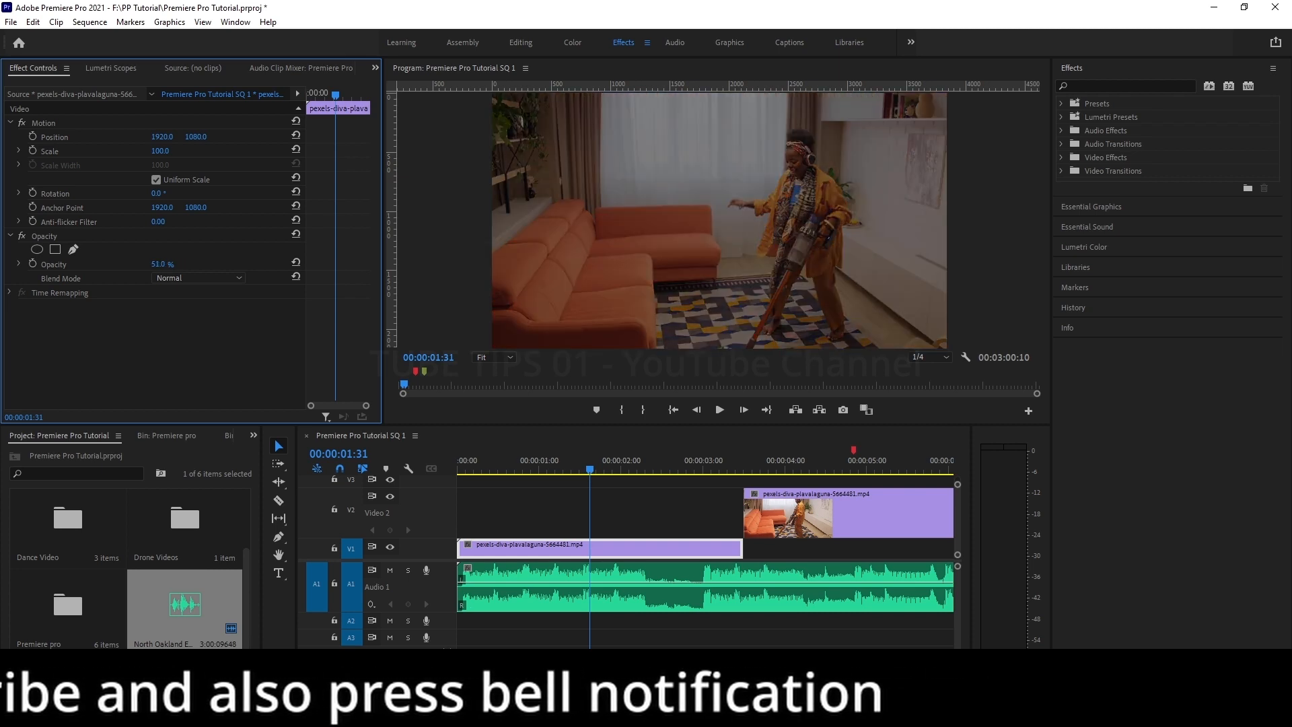
{"action": "key", "text": "ctrl+z"}
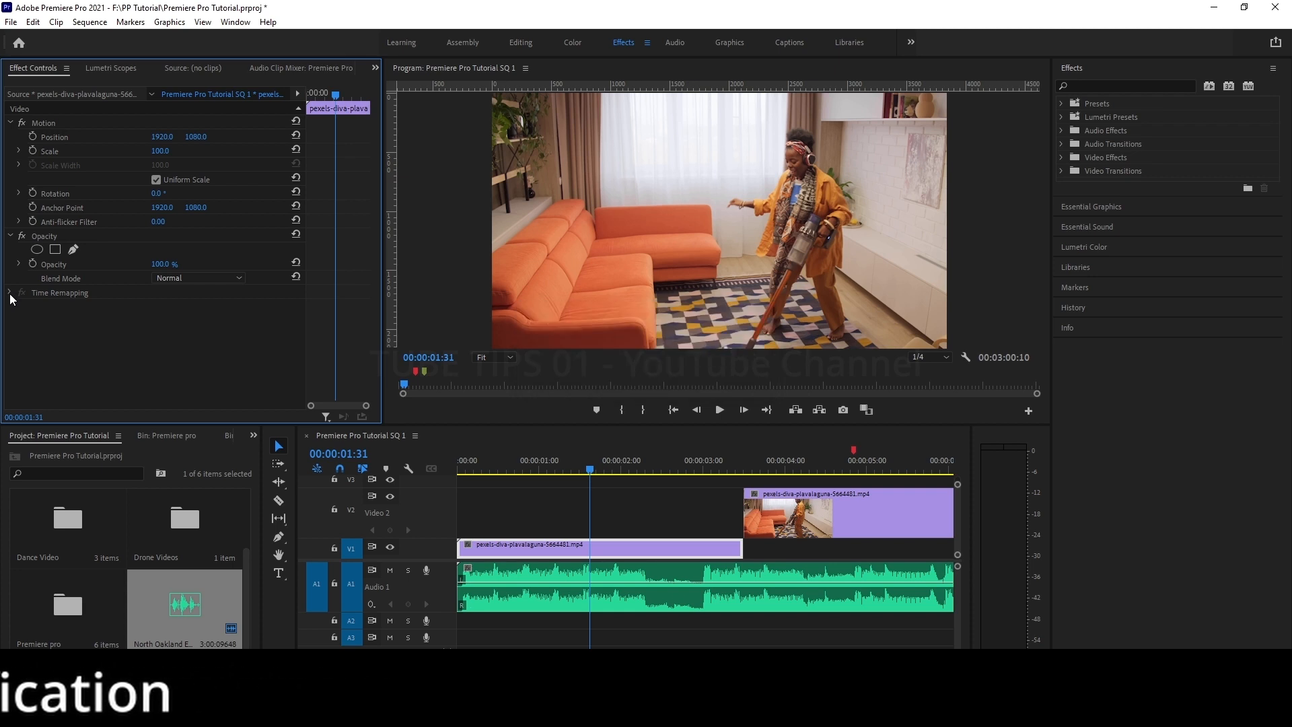
Step: Check the Time Remapping section and collapse the clip's Opacity and Motion settings
{"action": "left_click", "coordinate": [10, 293]}
{"action": "left_click", "coordinate": [10, 293]}
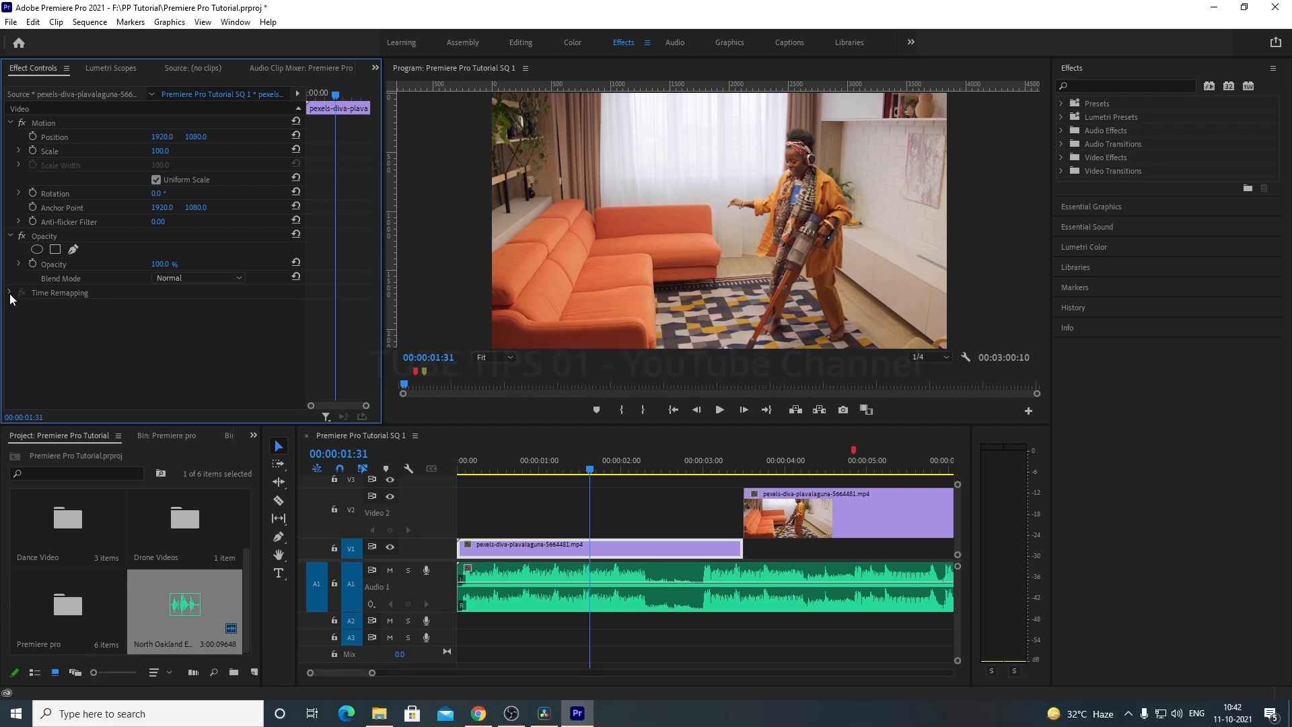
{"action": "left_click", "coordinate": [11, 236]}
{"action": "left_click", "coordinate": [10, 123]}
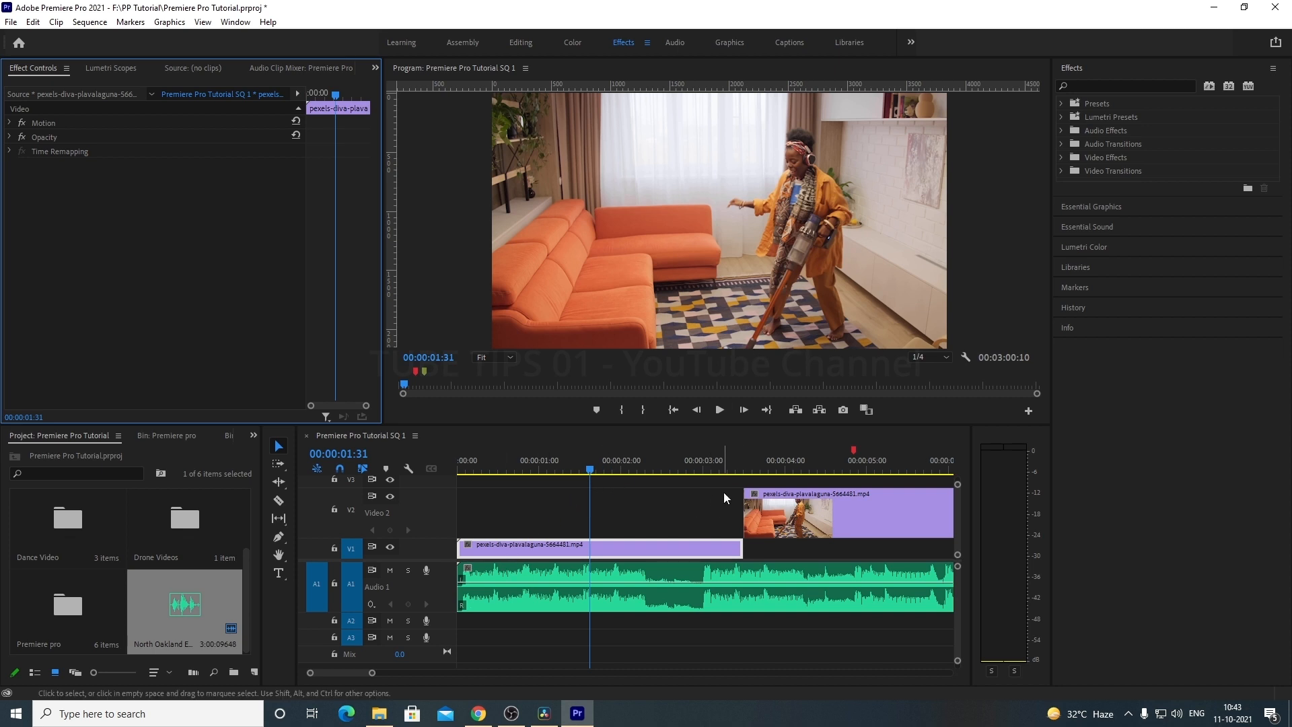
Step: Apply the Black & White effect from the Image Control video effects to the V1 clip
{"action": "left_click", "coordinate": [1062, 158]}
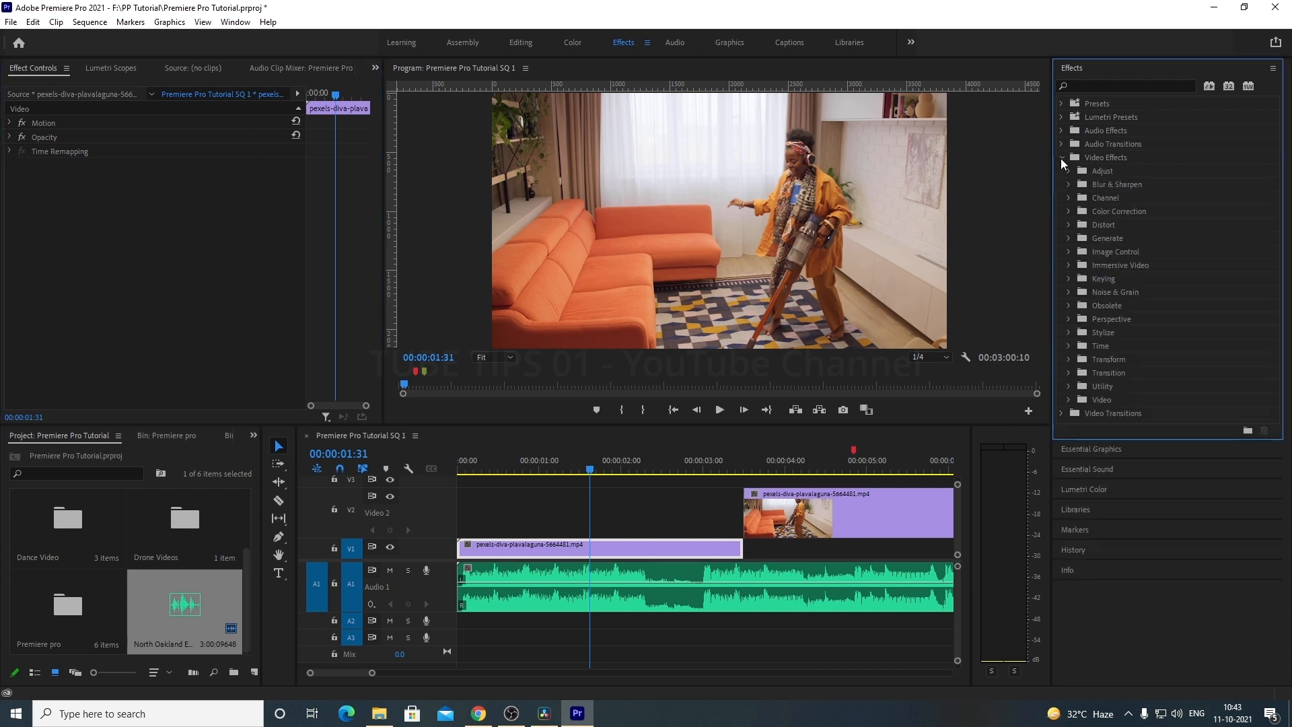
{"action": "left_click", "coordinate": [1069, 252]}
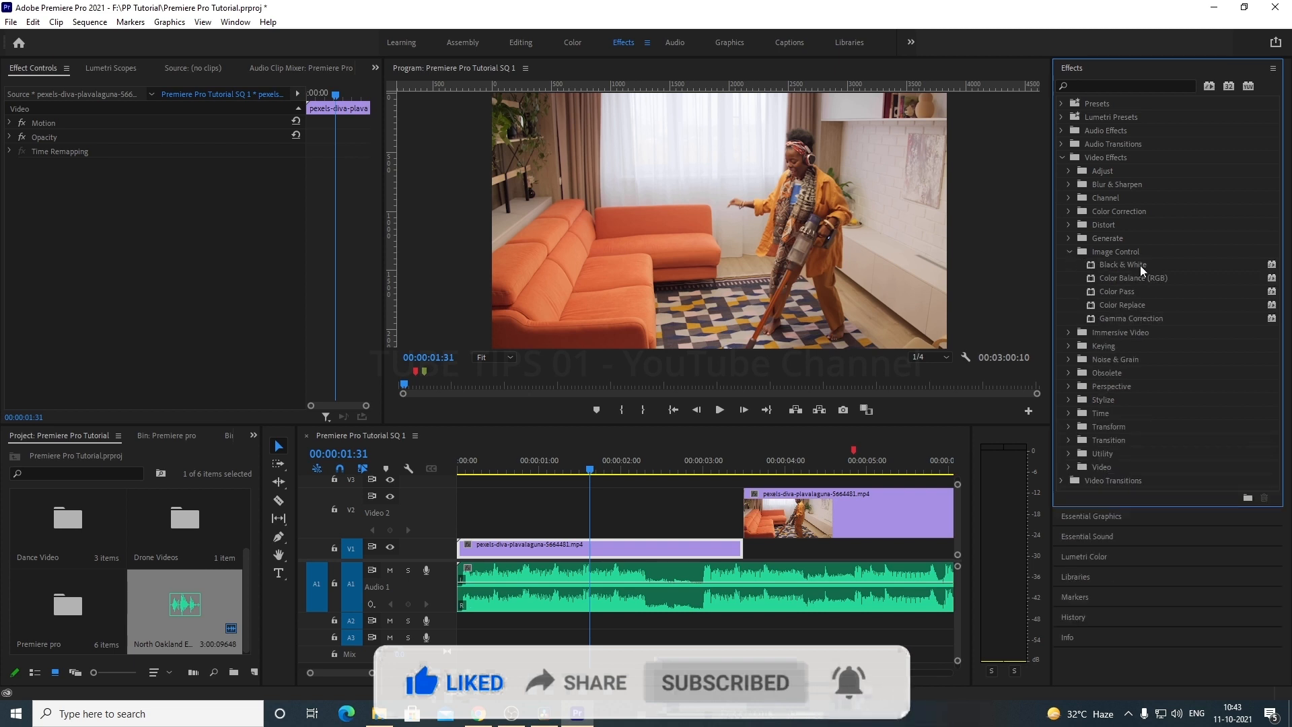
{"action": "left_click_drag", "start_coordinate": [1140, 266], "coordinate": [644, 548]}
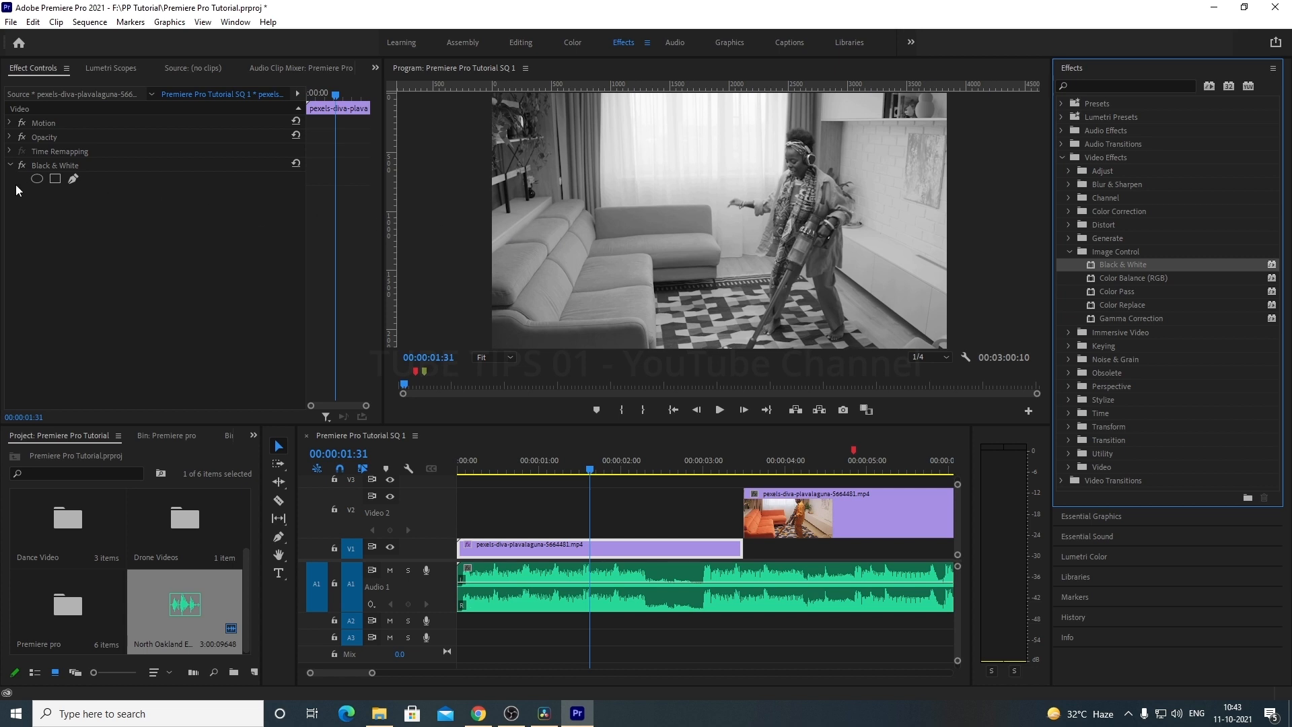
Step: Toggle the V1 clip's Black & White effect off and on, and delete the effect from the clip
{"action": "left_click", "coordinate": [23, 169]}
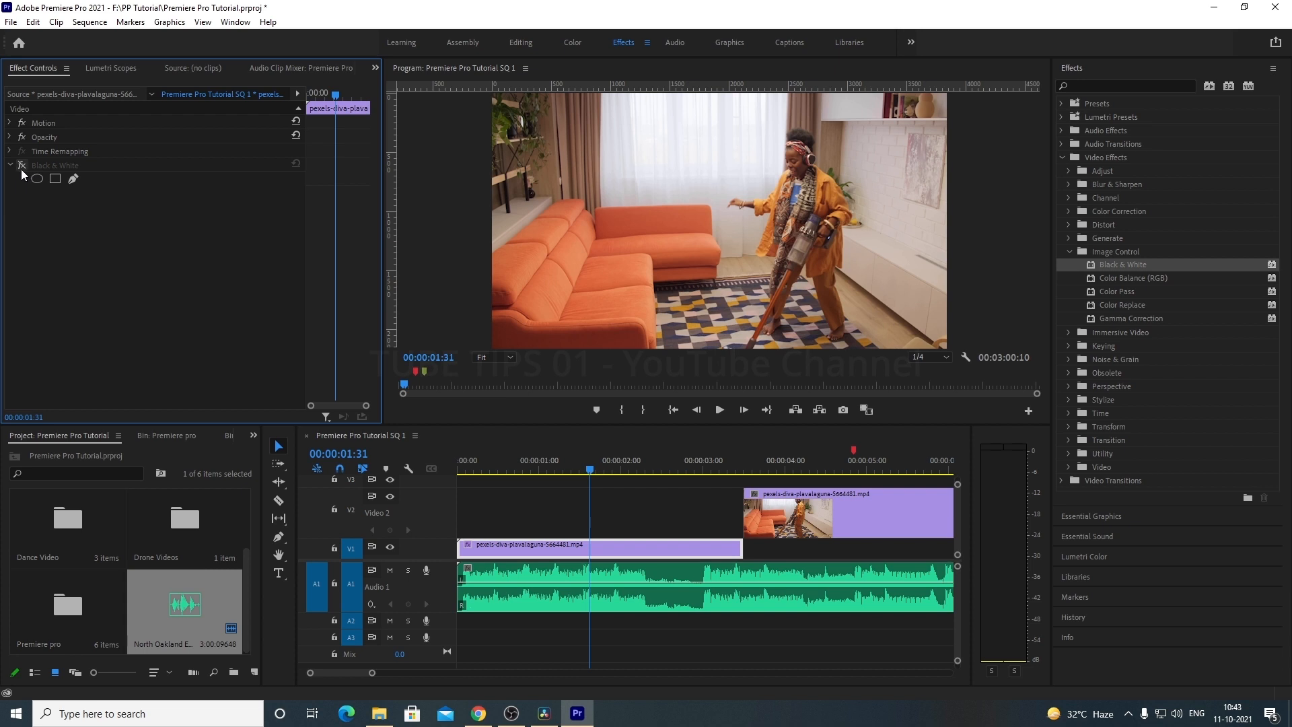
{"action": "left_click", "coordinate": [21, 168]}
{"action": "left_click", "coordinate": [22, 168]}
{"action": "left_click", "coordinate": [21, 168]}
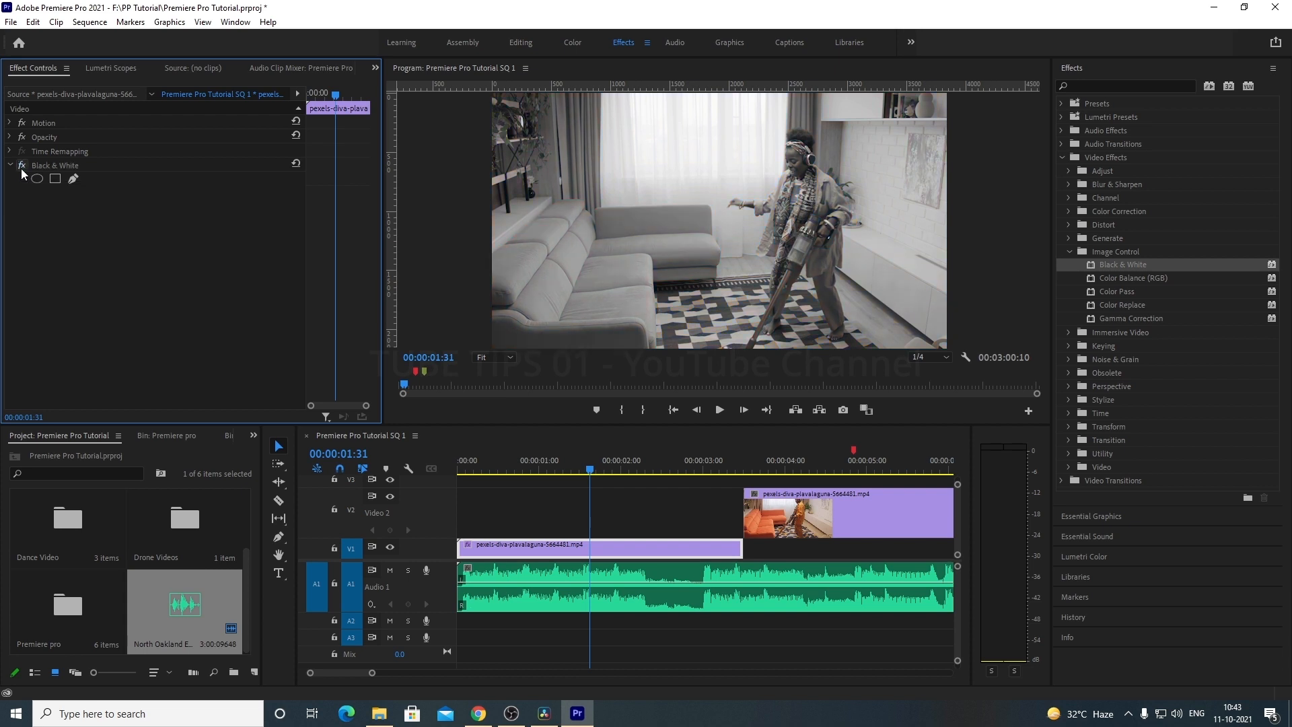
{"action": "left_click", "coordinate": [91, 168]}
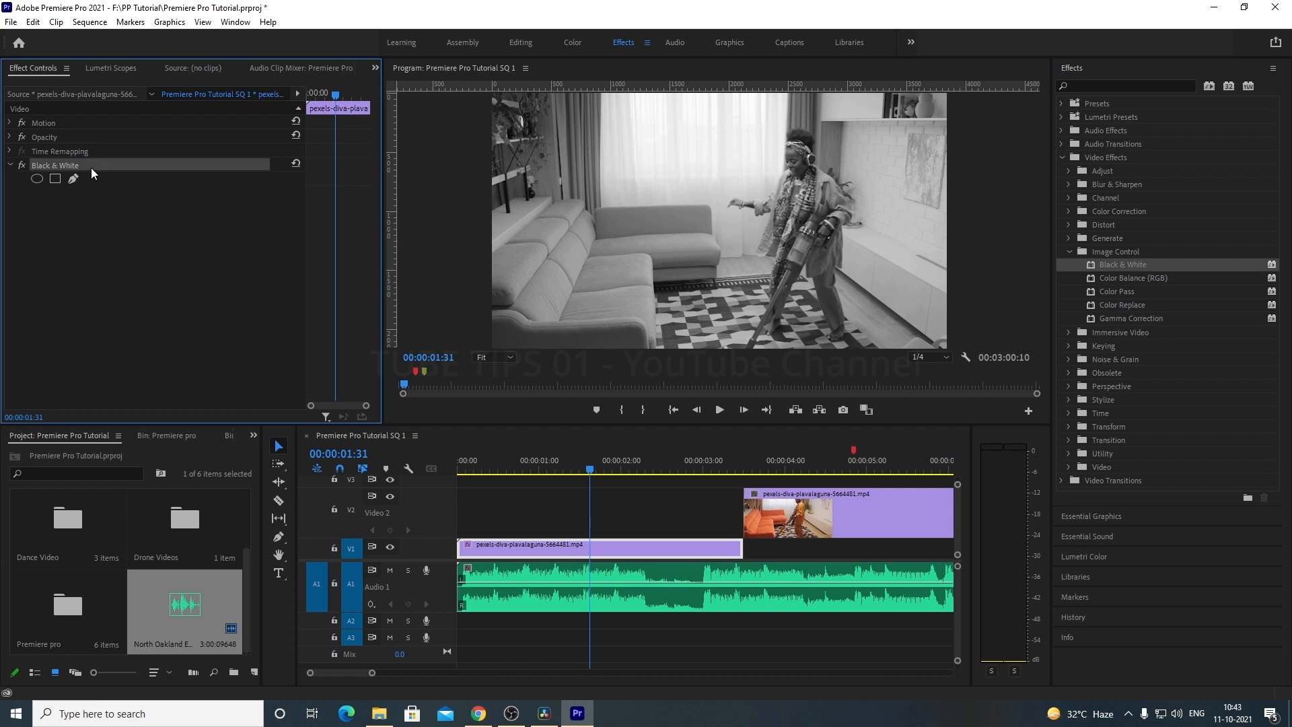
{"action": "key", "text": "Delete"}
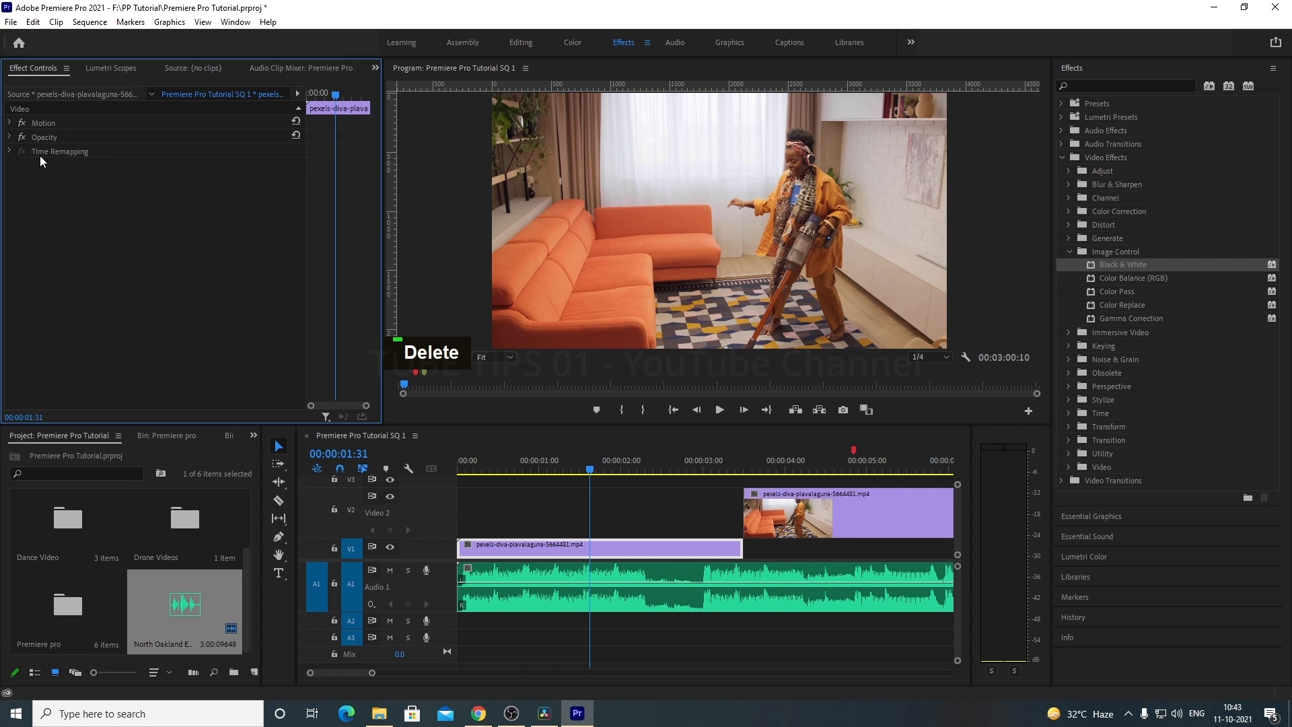
Step: Select the A1 music clip and expand its Volume, Channel Volume and Panner settings
{"action": "left_click", "coordinate": [539, 519]}
{"action": "left_click", "coordinate": [541, 547]}
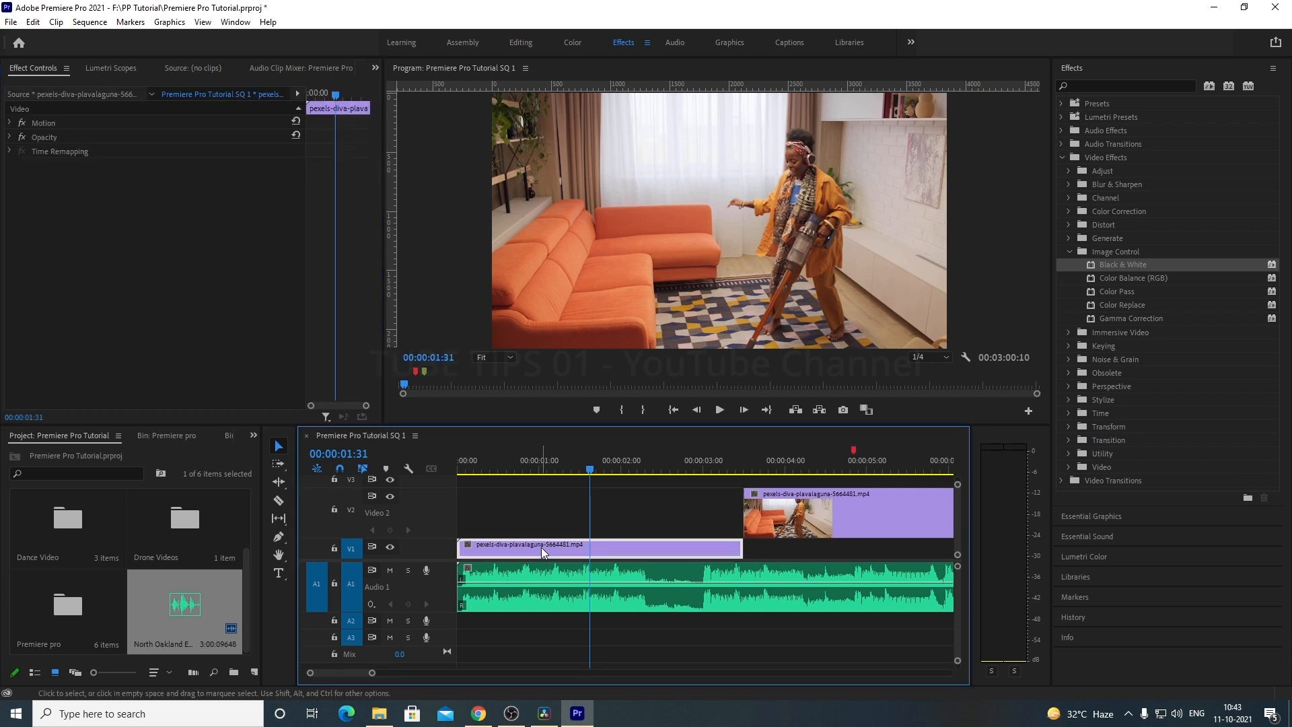
{"action": "left_click", "coordinate": [518, 599]}
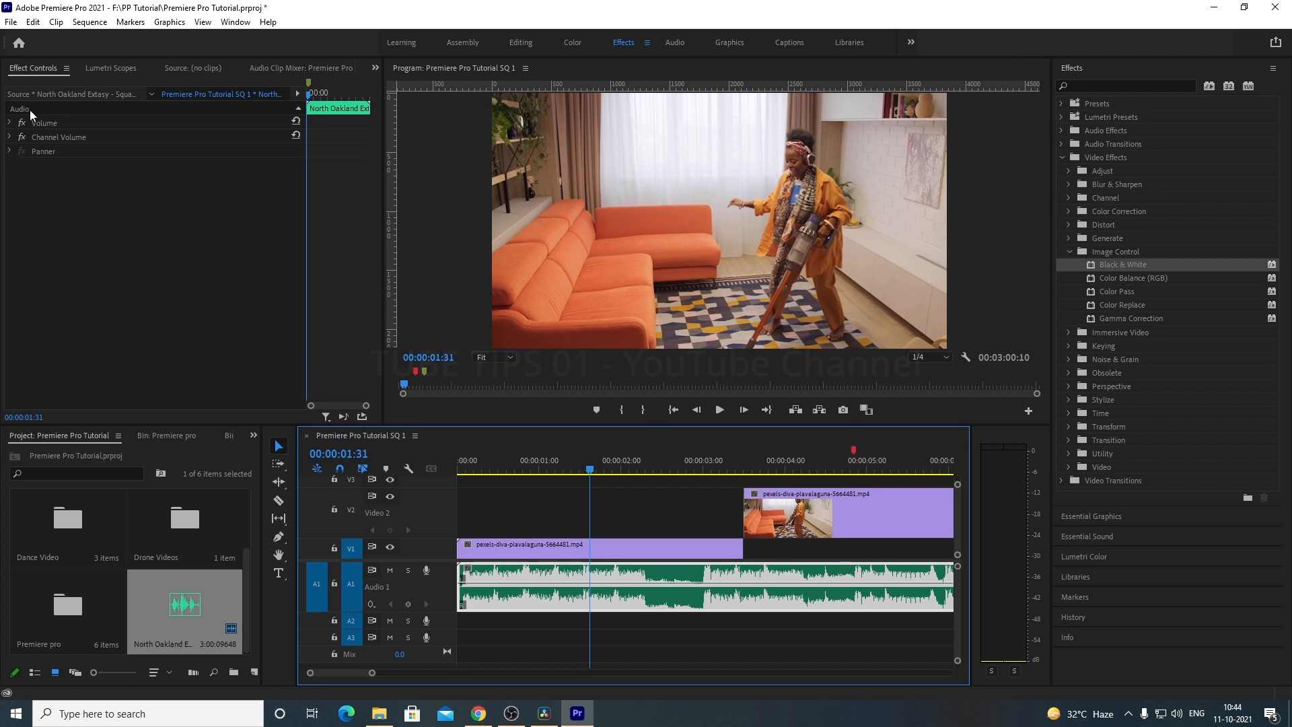
{"action": "left_click", "coordinate": [9, 123]}
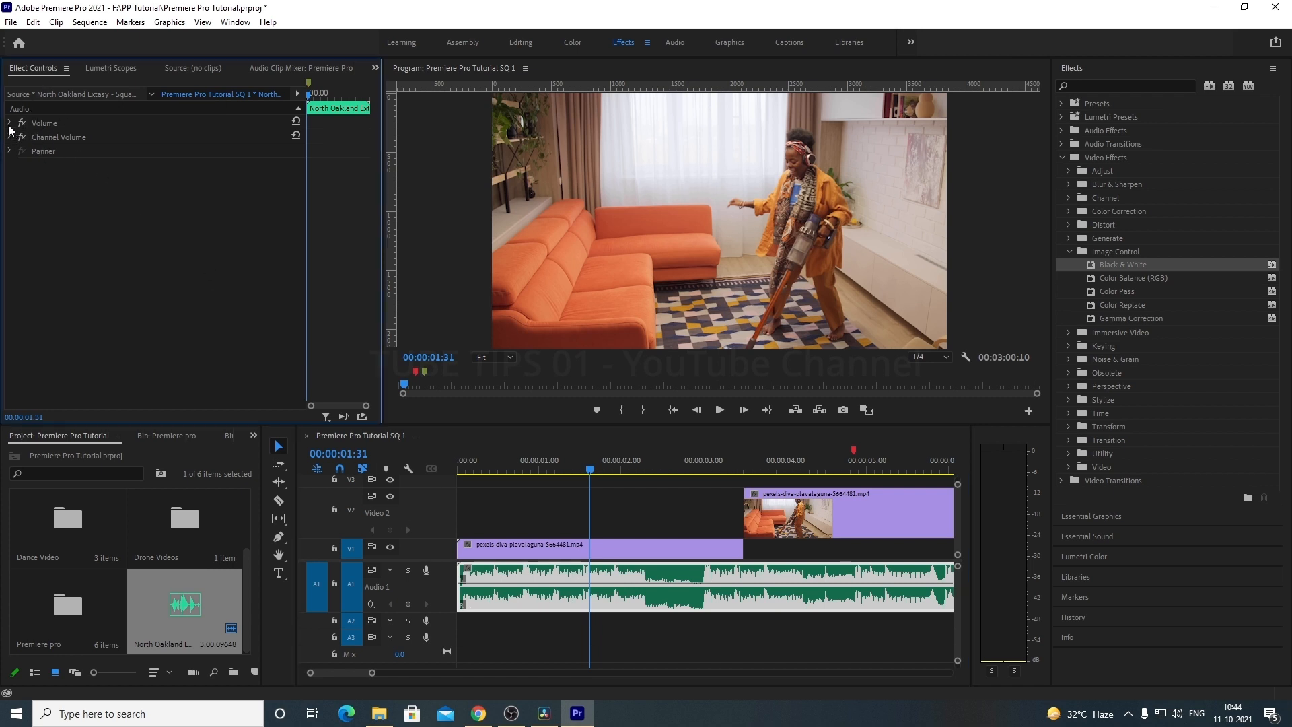
{"action": "left_click", "coordinate": [9, 166]}
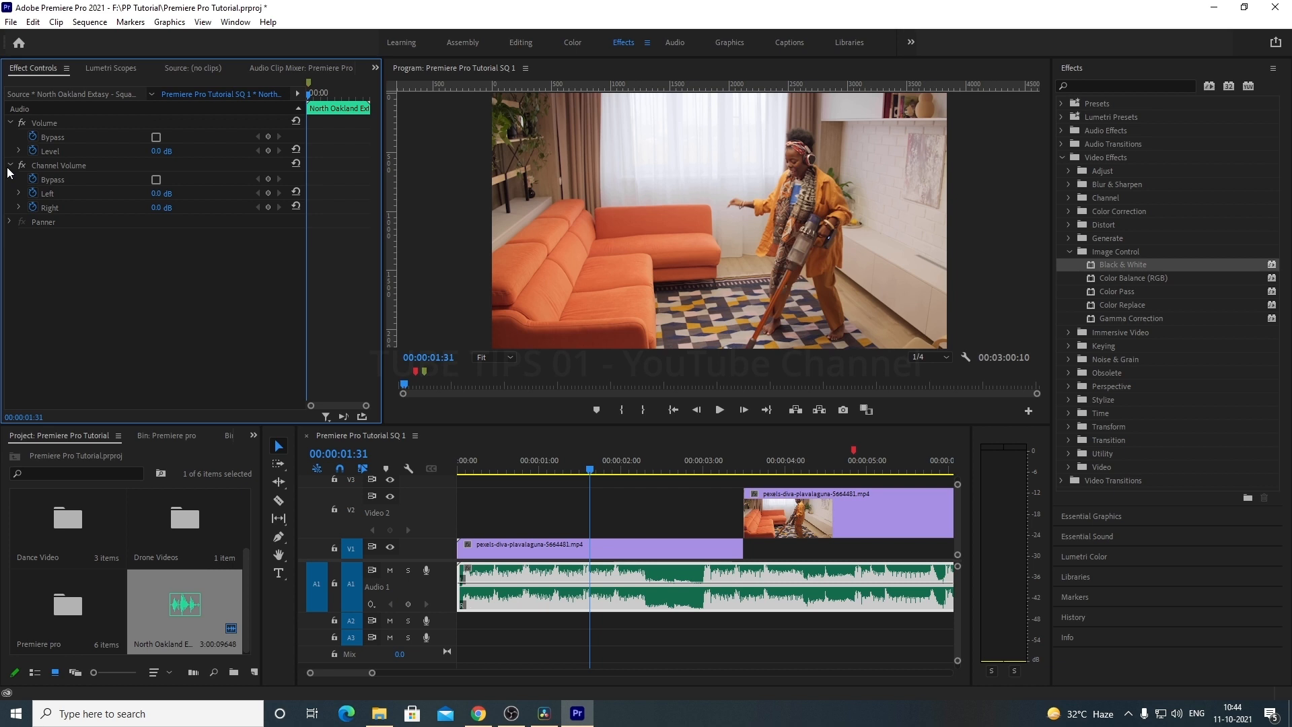
{"action": "left_click", "coordinate": [9, 222]}
Step: Apply the Amplify effect from the Amplitude and Compression audio effects to the A1 music clip
{"action": "left_click", "coordinate": [1061, 158]}
{"action": "left_click", "coordinate": [1062, 131]}
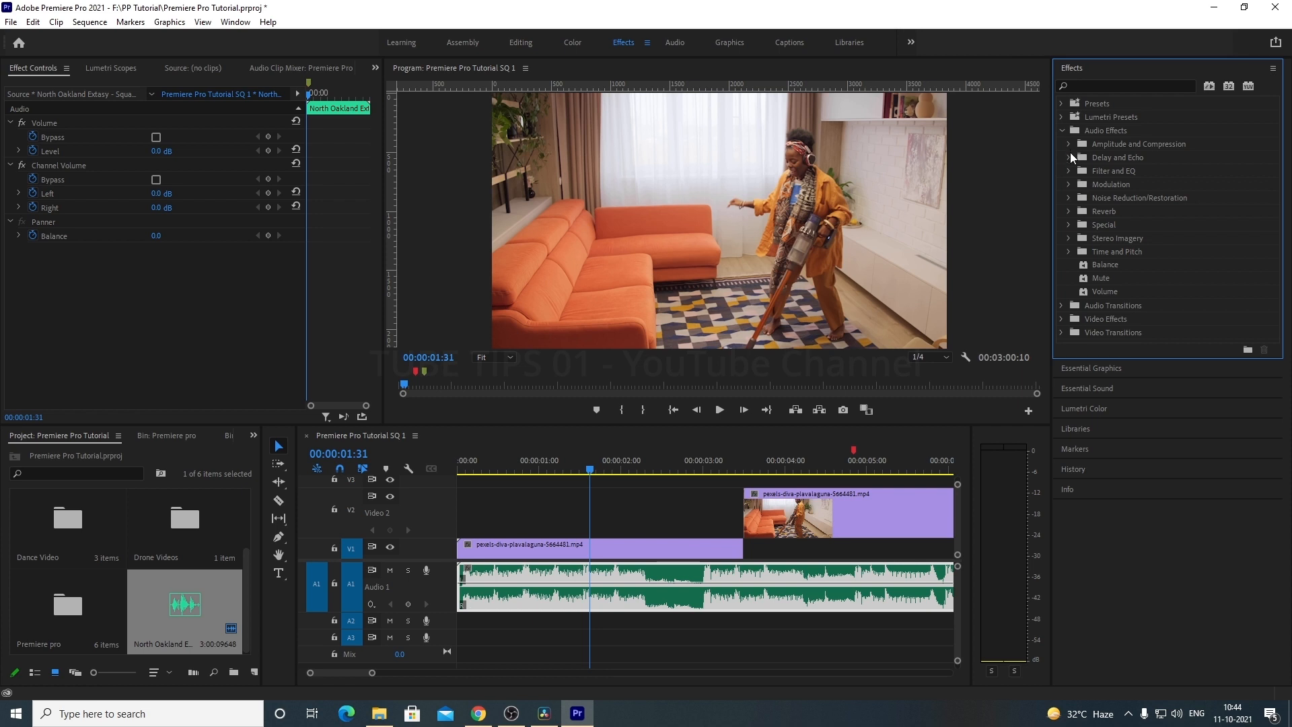
{"action": "left_click", "coordinate": [1070, 144]}
{"action": "double_click", "coordinate": [1097, 158]}
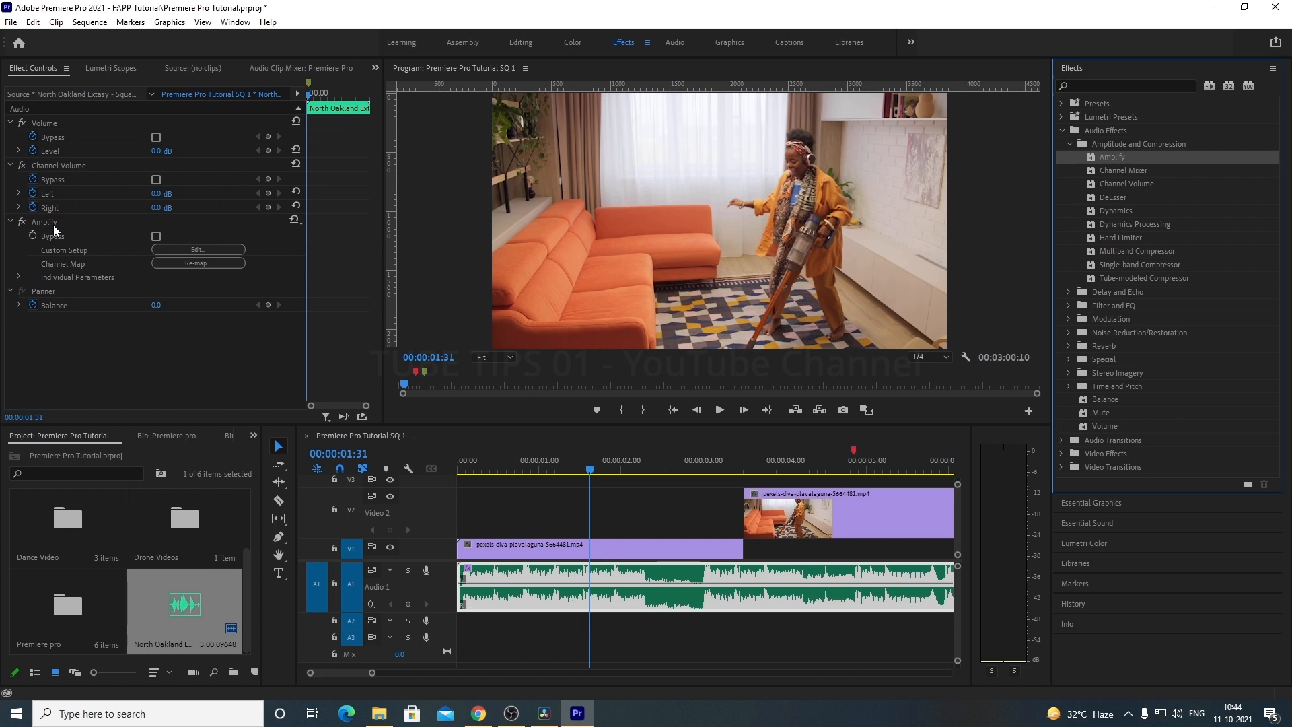
Step: Toggle the Amplify effect off and on, view its custom setup editor, and close the editor
{"action": "double_click", "coordinate": [22, 222]}
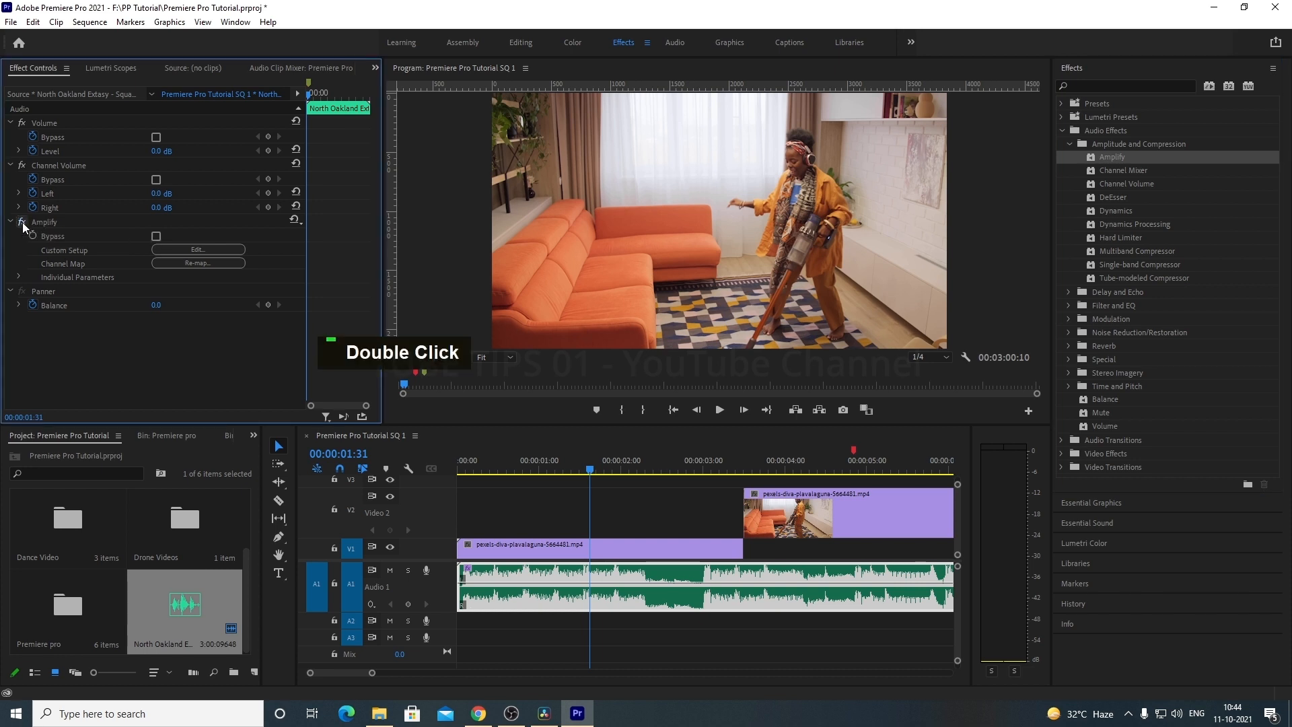
{"action": "left_click", "coordinate": [213, 251]}
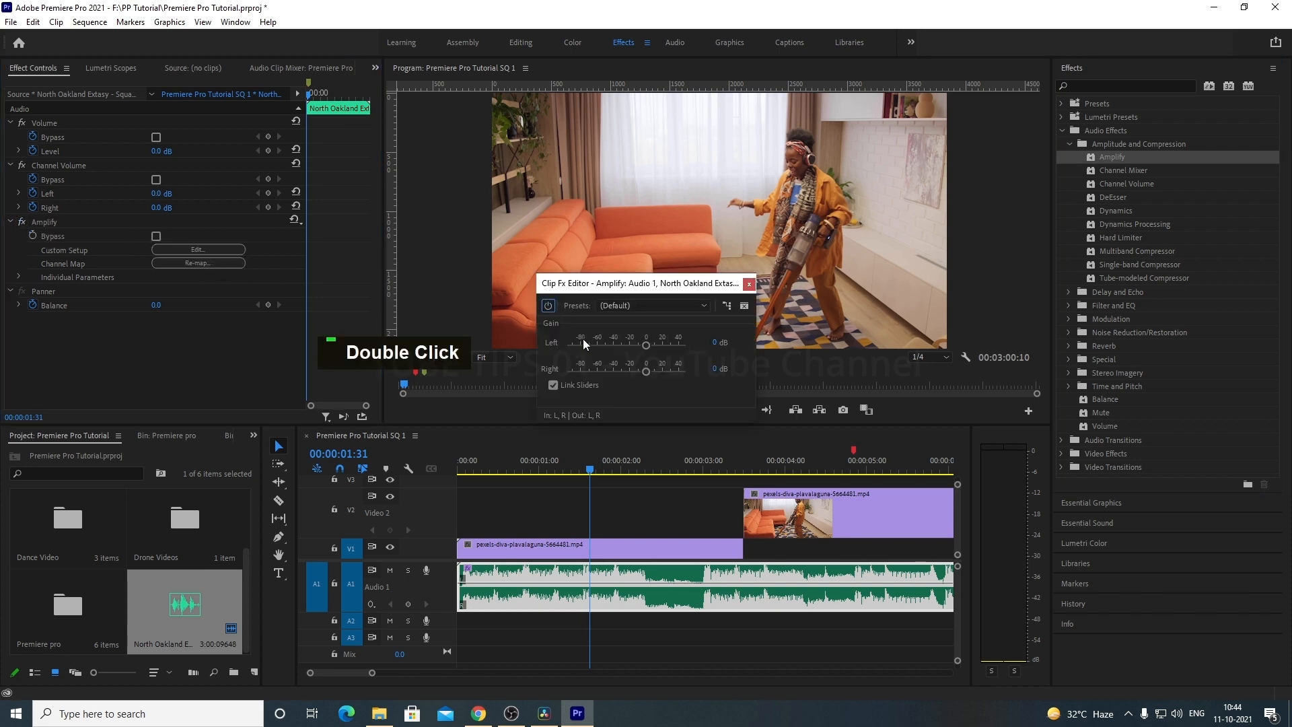
{"action": "left_click", "coordinate": [749, 283]}
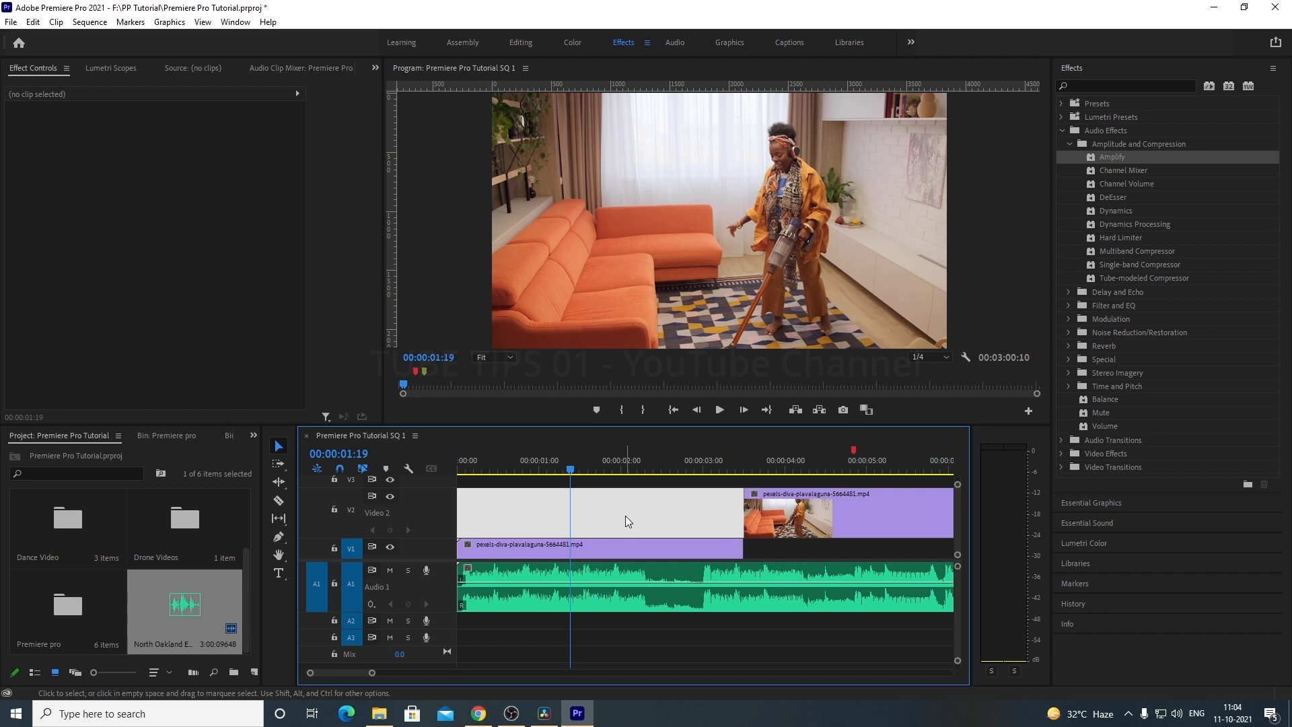
Step: Place the playhead at 00:00:00:19, view the Export Frame options for that frame, and cancel the export
{"action": "left_click", "coordinate": [490, 466]}
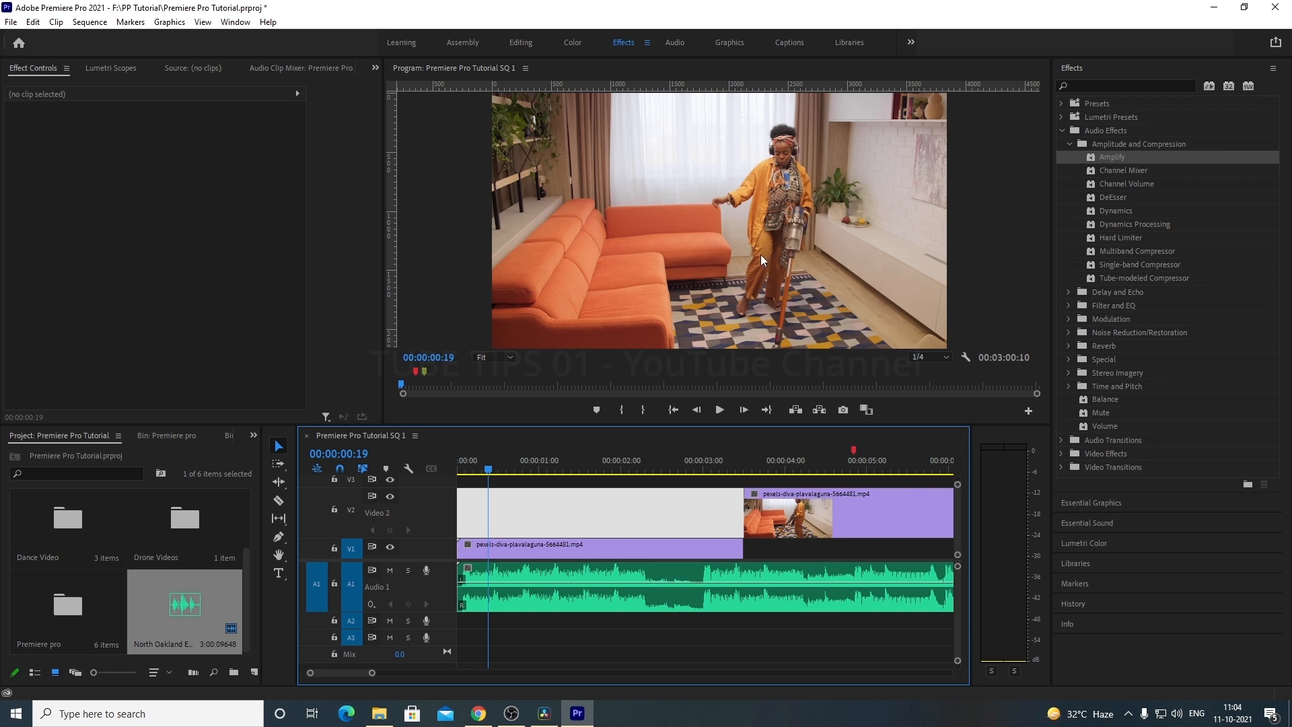
{"action": "left_click", "coordinate": [588, 519]}
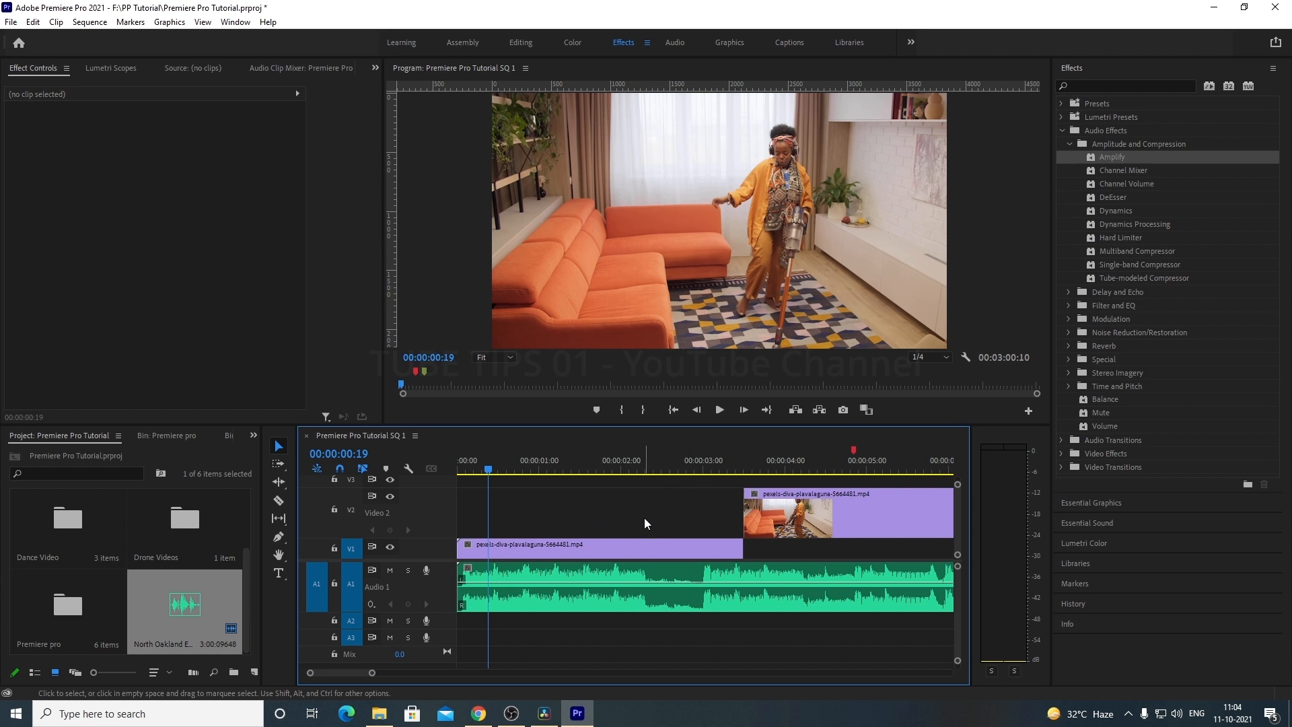
{"action": "left_click", "coordinate": [844, 410]}
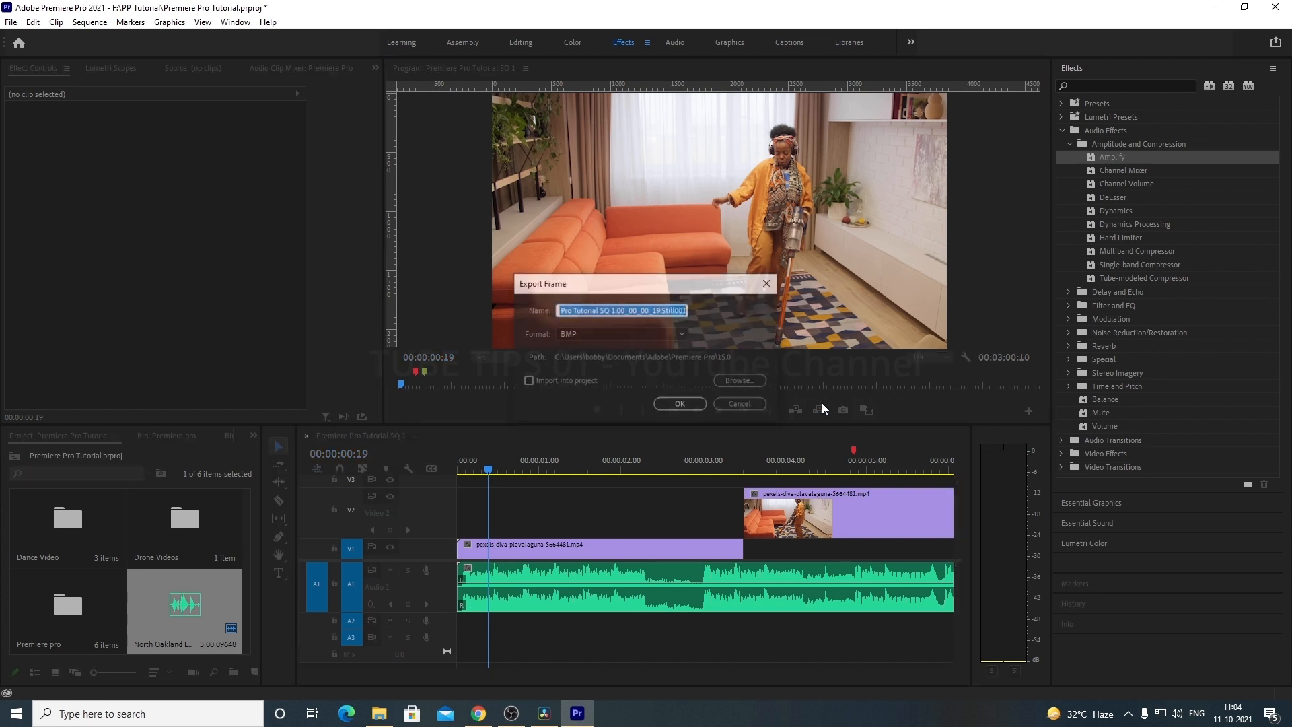
{"action": "left_click", "coordinate": [738, 405]}
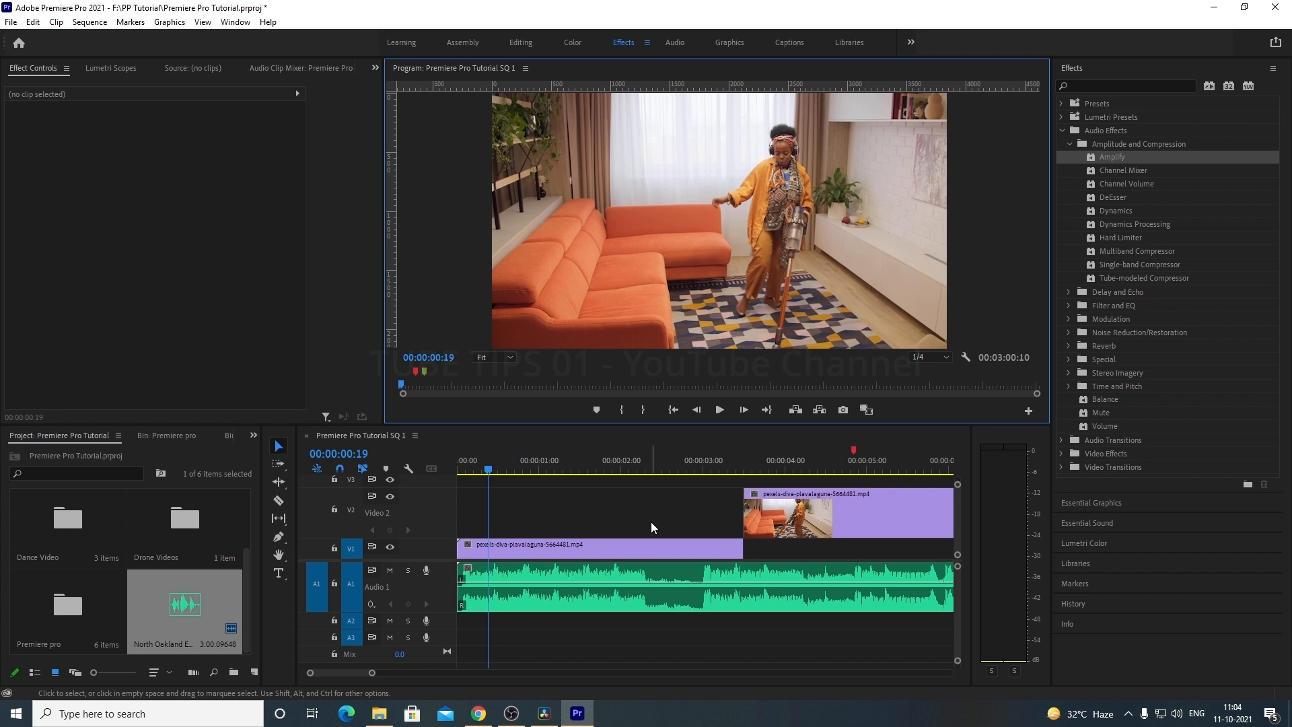
{"action": "key", "text": "ctrl+s"}
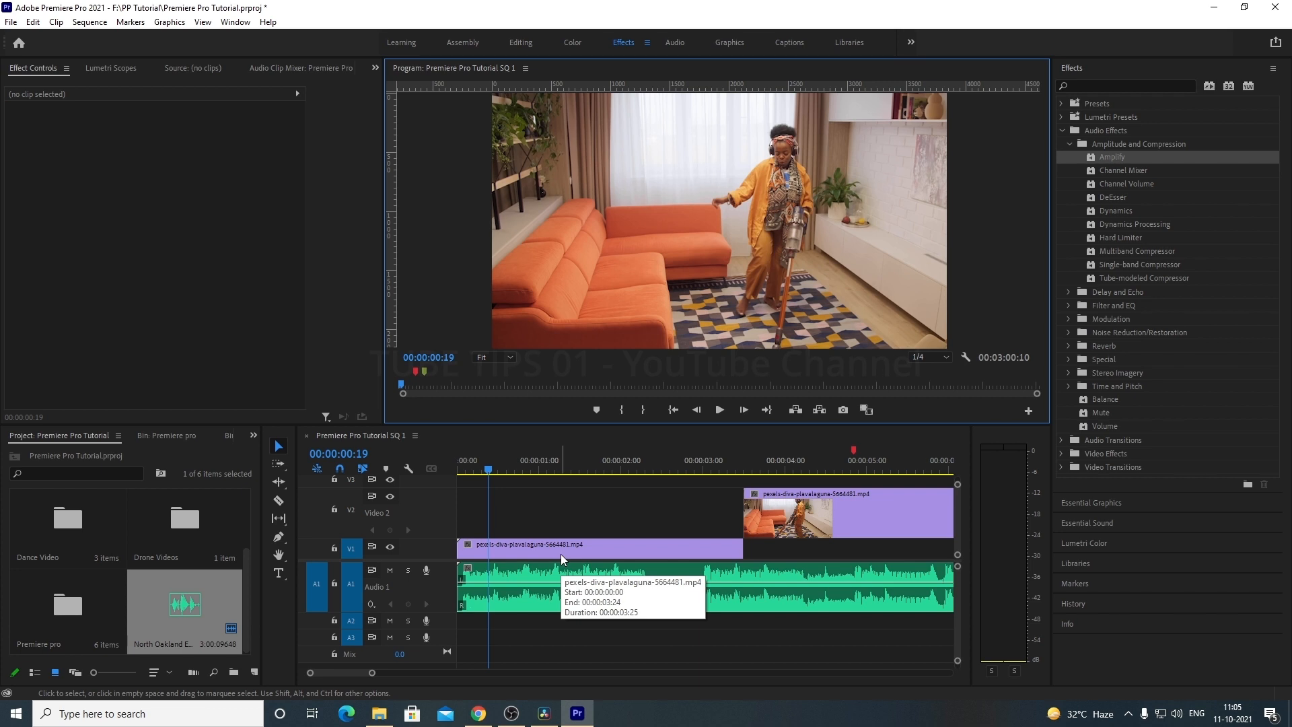
Step: Move the playhead to 00:00:01:25 and apply a frame hold to the V1 clip with Hold On set to Playhead
{"action": "left_click_drag", "start_coordinate": [490, 469], "coordinate": [581, 474]}
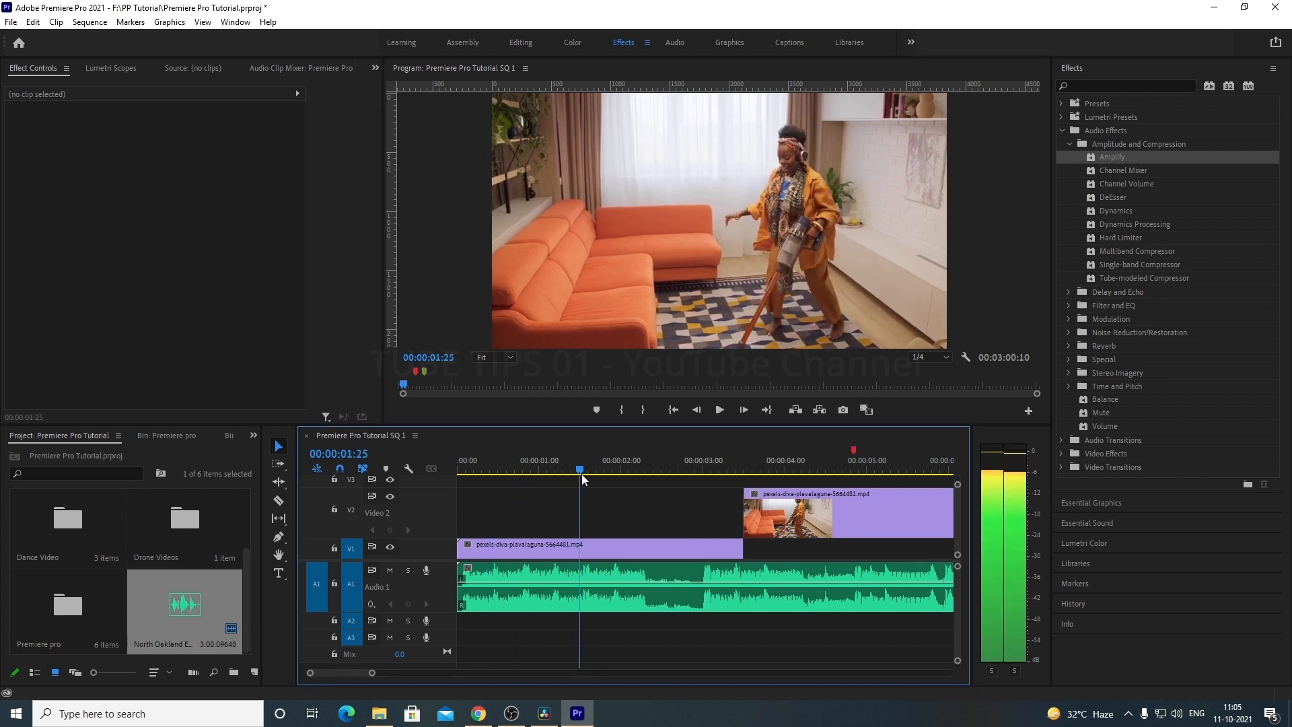
{"action": "left_click", "coordinate": [597, 544]}
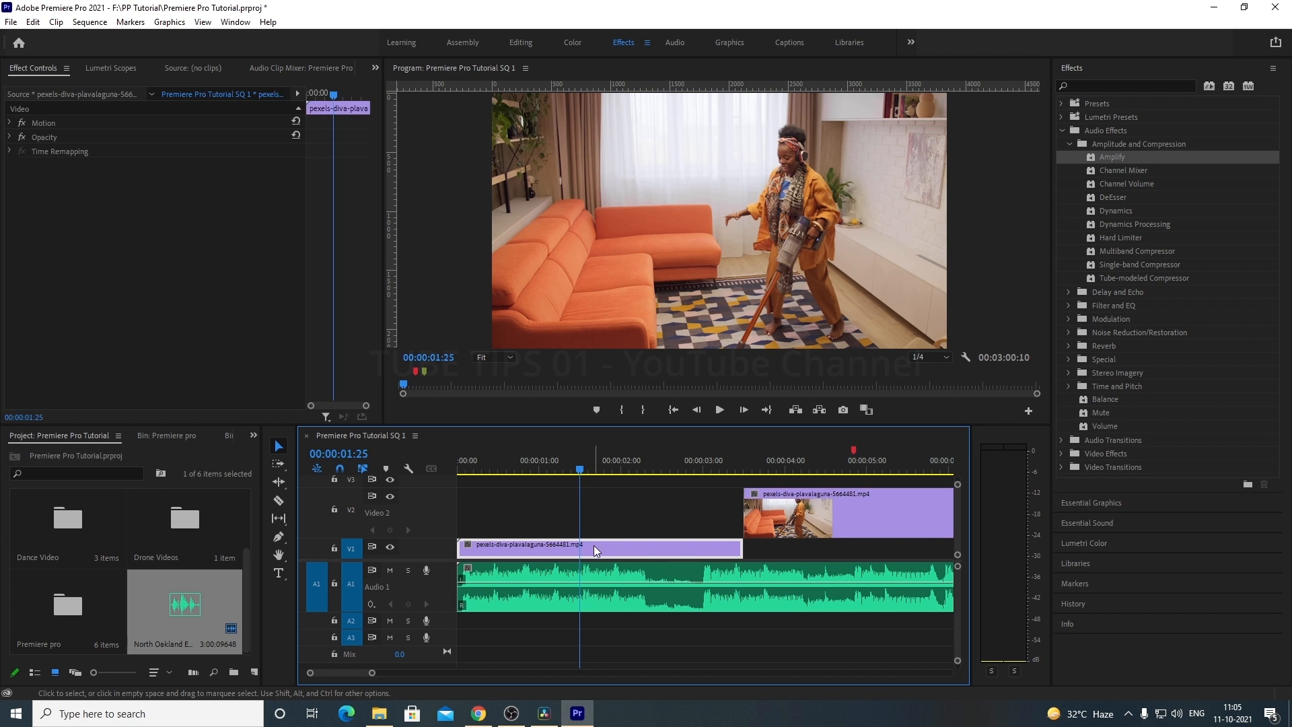
{"action": "right_click", "coordinate": [593, 552]}
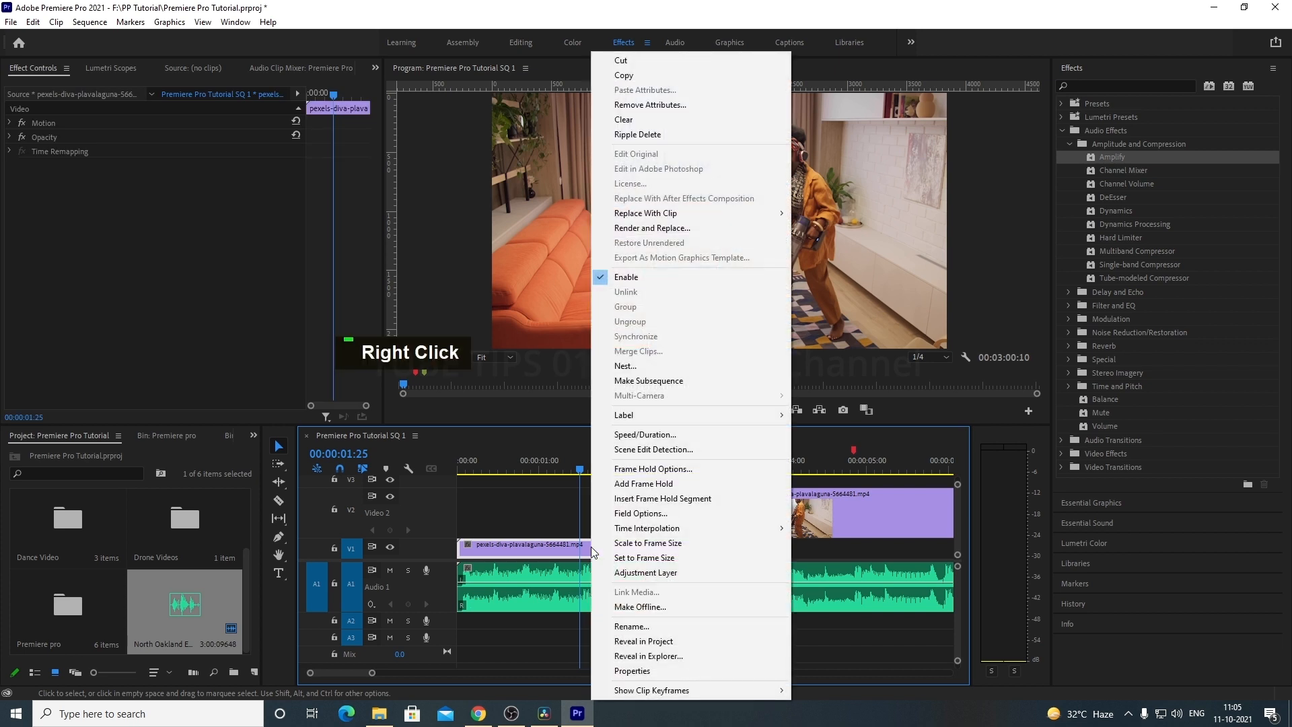
{"action": "left_click", "coordinate": [629, 476]}
{"action": "mouse_move", "coordinate": [599, 320]}
{"action": "left_mouse_down"}
{"action": "mouse_move", "coordinate": [704, 288]}
{"action": "mouse_move", "coordinate": [568, 327]}
{"action": "mouse_move", "coordinate": [599, 331]}
{"action": "mouse_move", "coordinate": [589, 333]}
{"action": "left_mouse_up"}
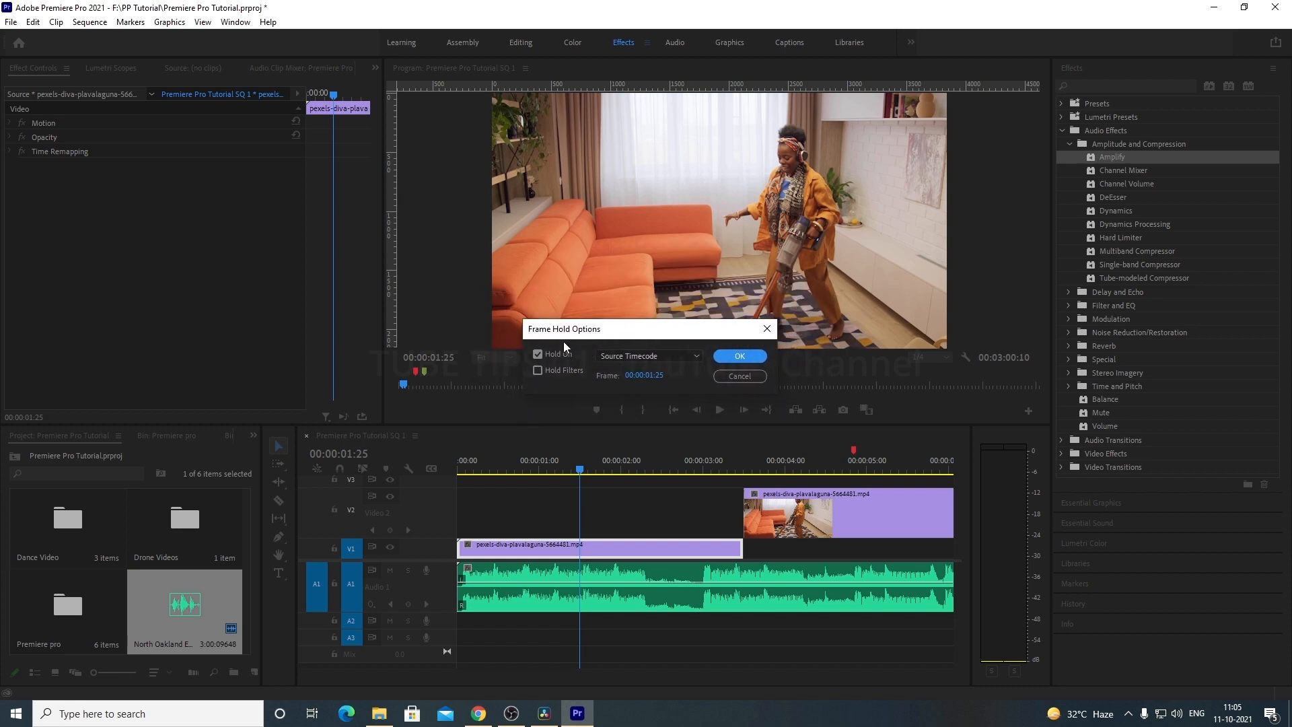
{"action": "left_click", "coordinate": [697, 358]}
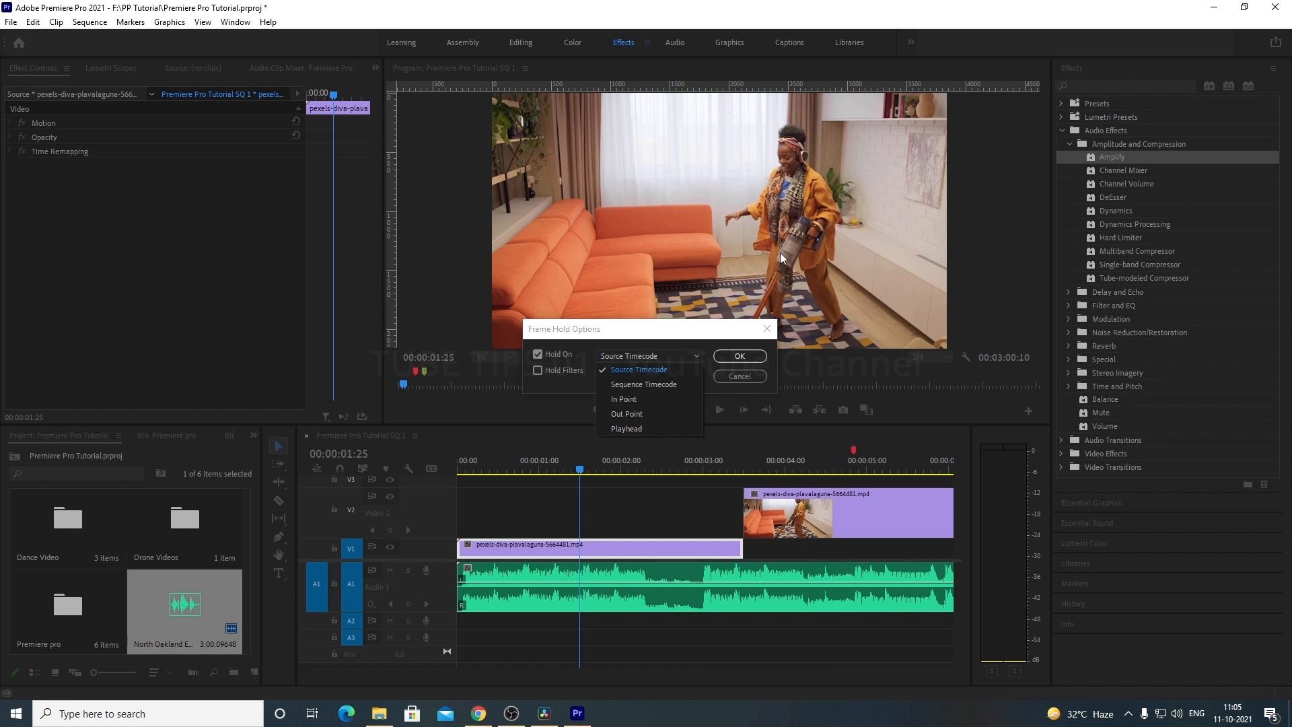
{"action": "left_click", "coordinate": [643, 429]}
{"action": "left_click", "coordinate": [739, 356]}
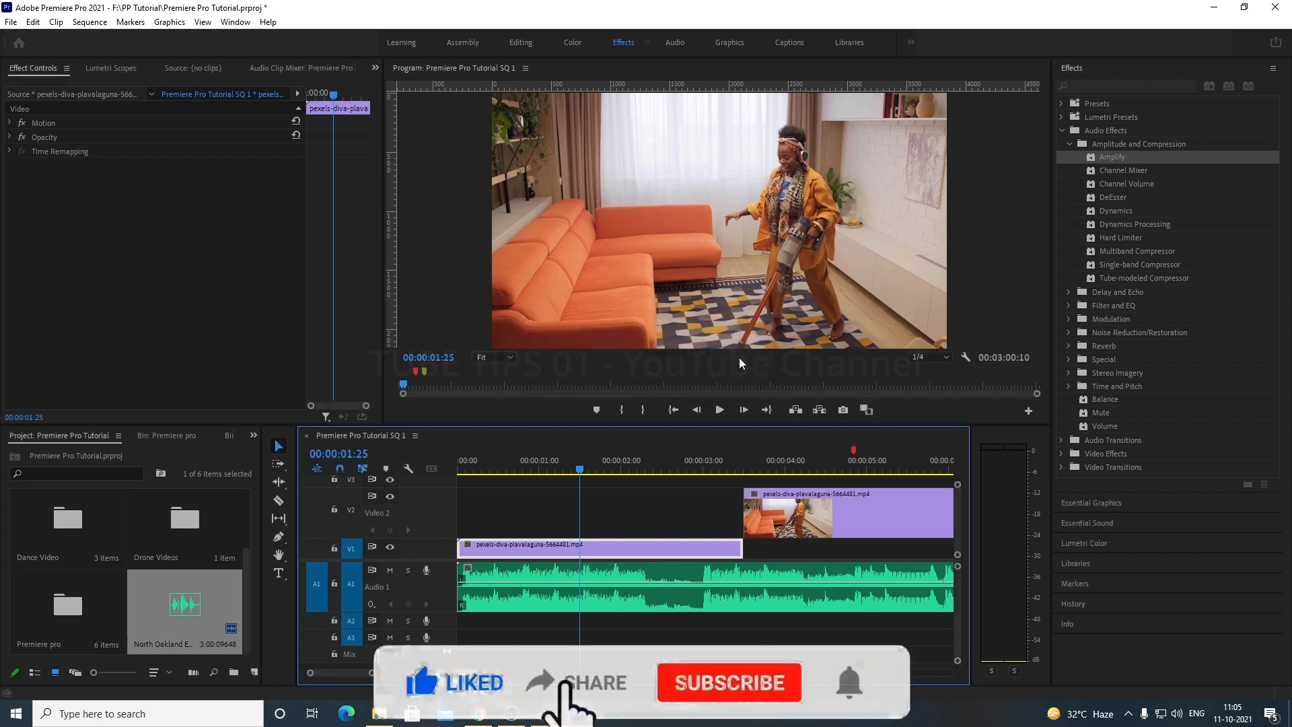
Step: Play the held V1 clip from the start, undo the frame hold, and play the clip again
{"action": "left_click", "coordinate": [462, 471]}
{"action": "key", "text": "space"}
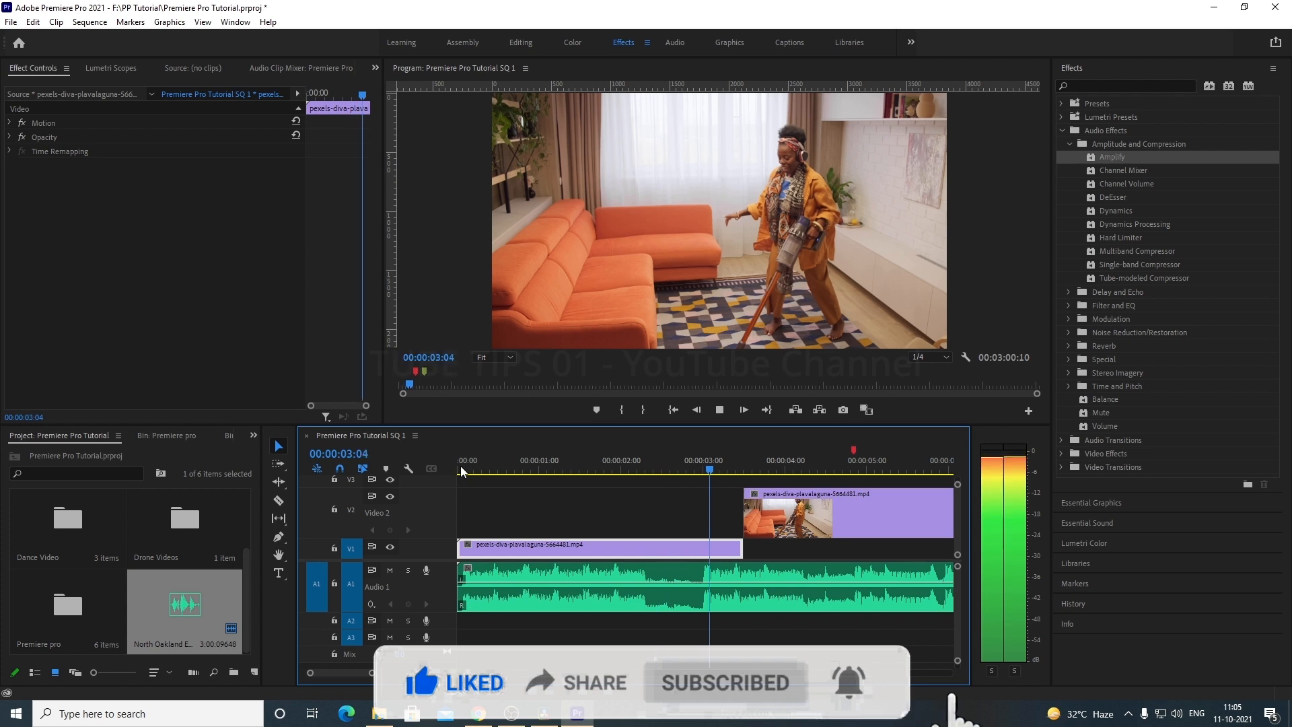
{"action": "key", "text": "space"}
{"action": "left_click", "coordinate": [548, 470]}
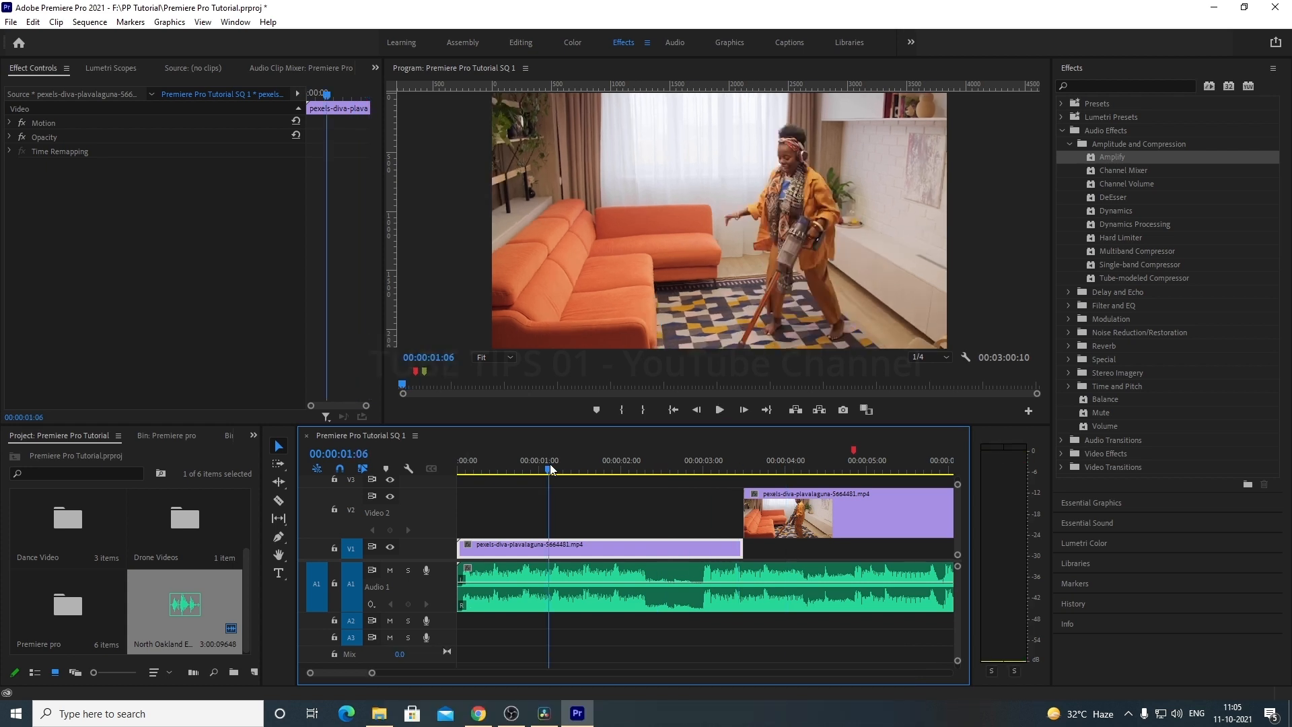
{"action": "key", "text": "ctrl+z"}
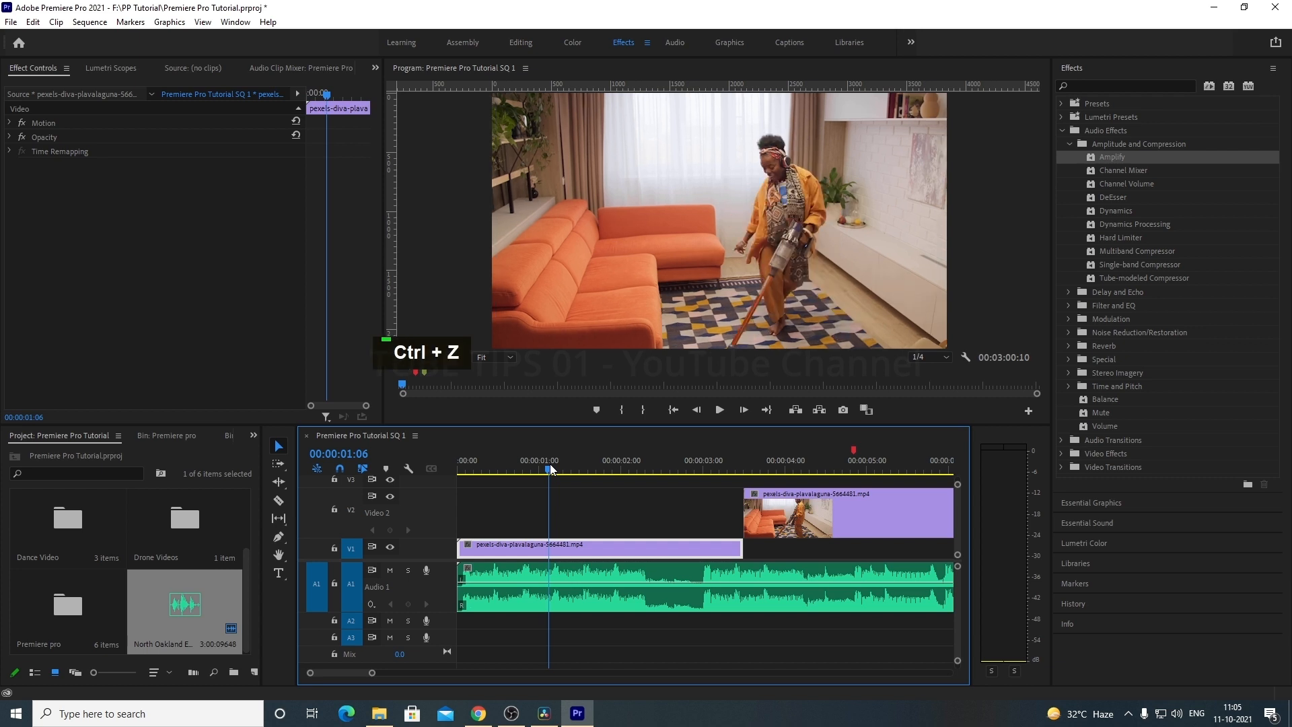
{"action": "key", "text": "space"}
{"action": "key", "text": "space"}
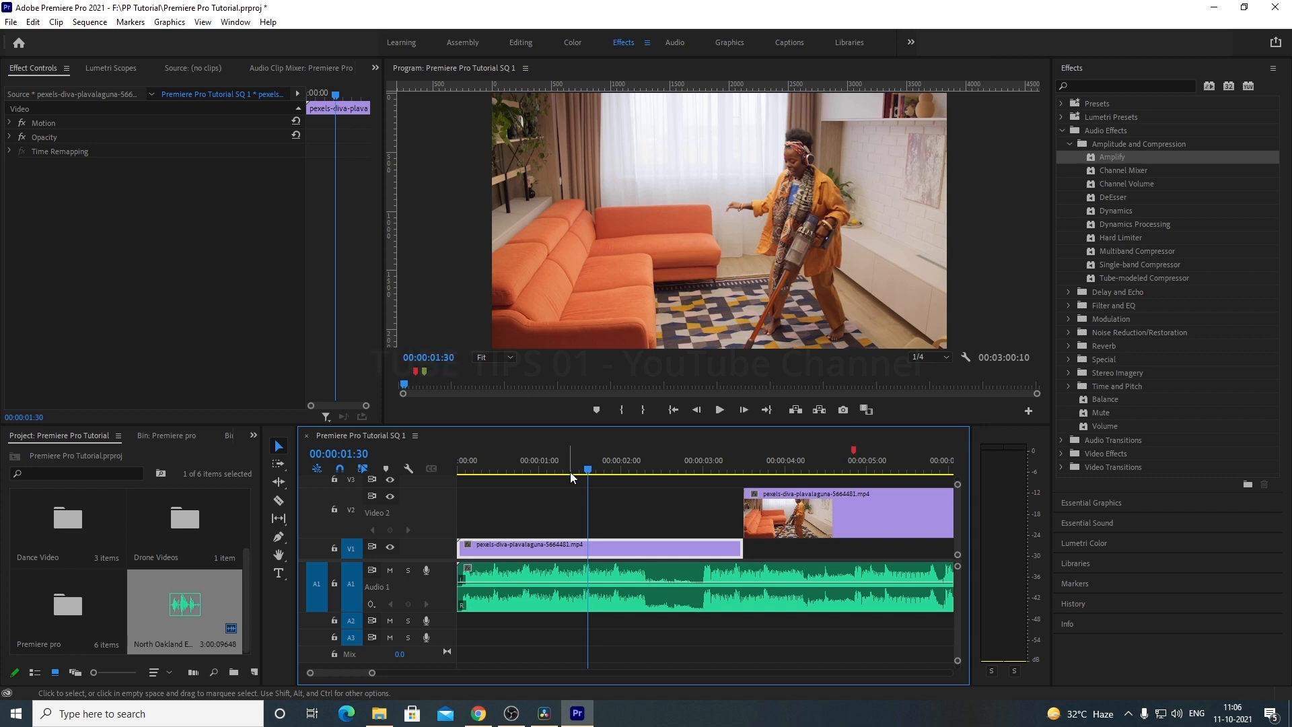
Step: Split the V1 clip at 00:00:01:27 with the Razor tool and select the second segment
{"action": "mouse_move", "coordinate": [587, 469]}
{"action": "left_mouse_down"}
{"action": "mouse_move", "coordinate": [480, 468]}
{"action": "mouse_move", "coordinate": [582, 475]}
{"action": "left_mouse_up"}
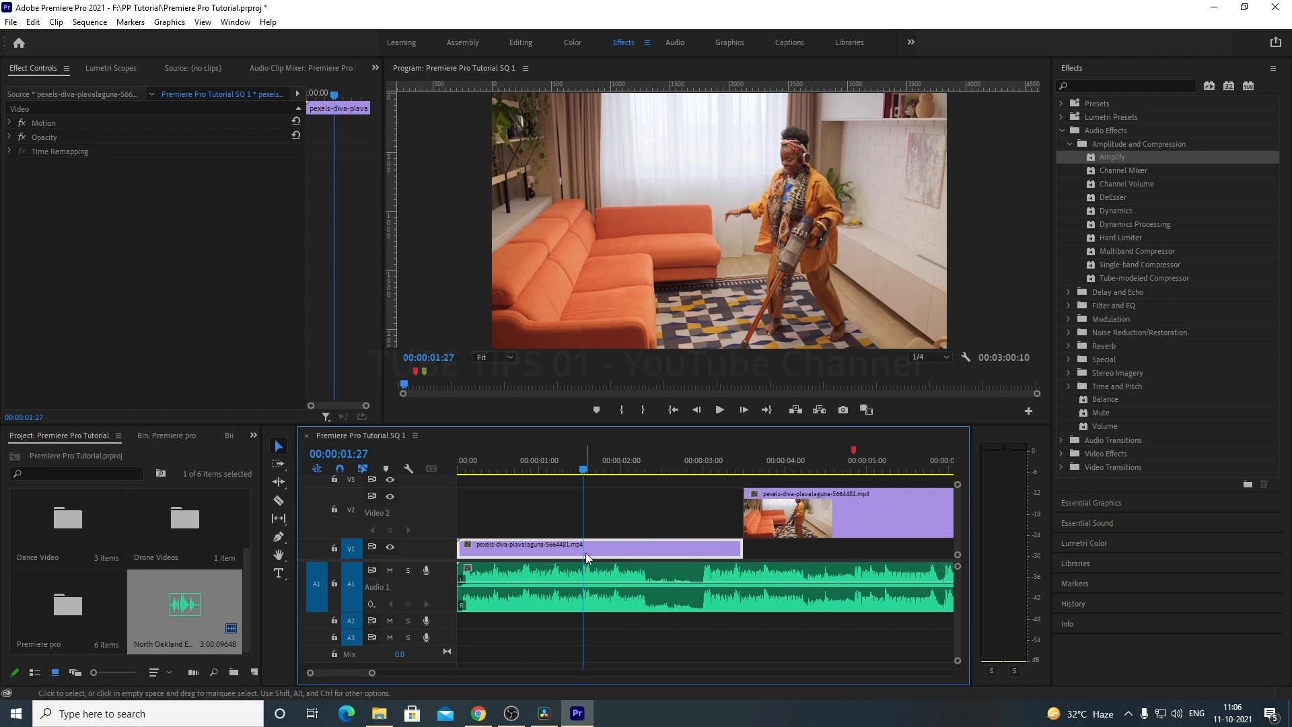
{"action": "left_click", "coordinate": [289, 499]}
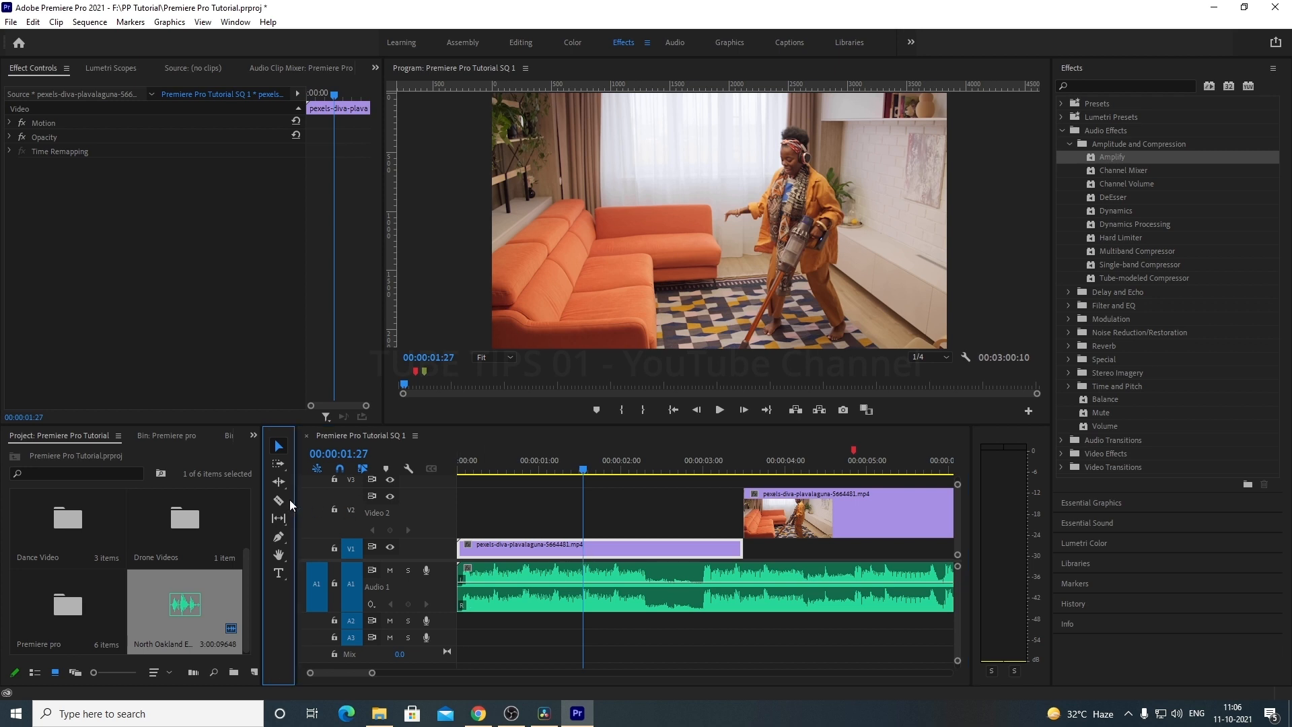
{"action": "double_click", "coordinate": [278, 500]}
{"action": "left_click", "coordinate": [584, 549]}
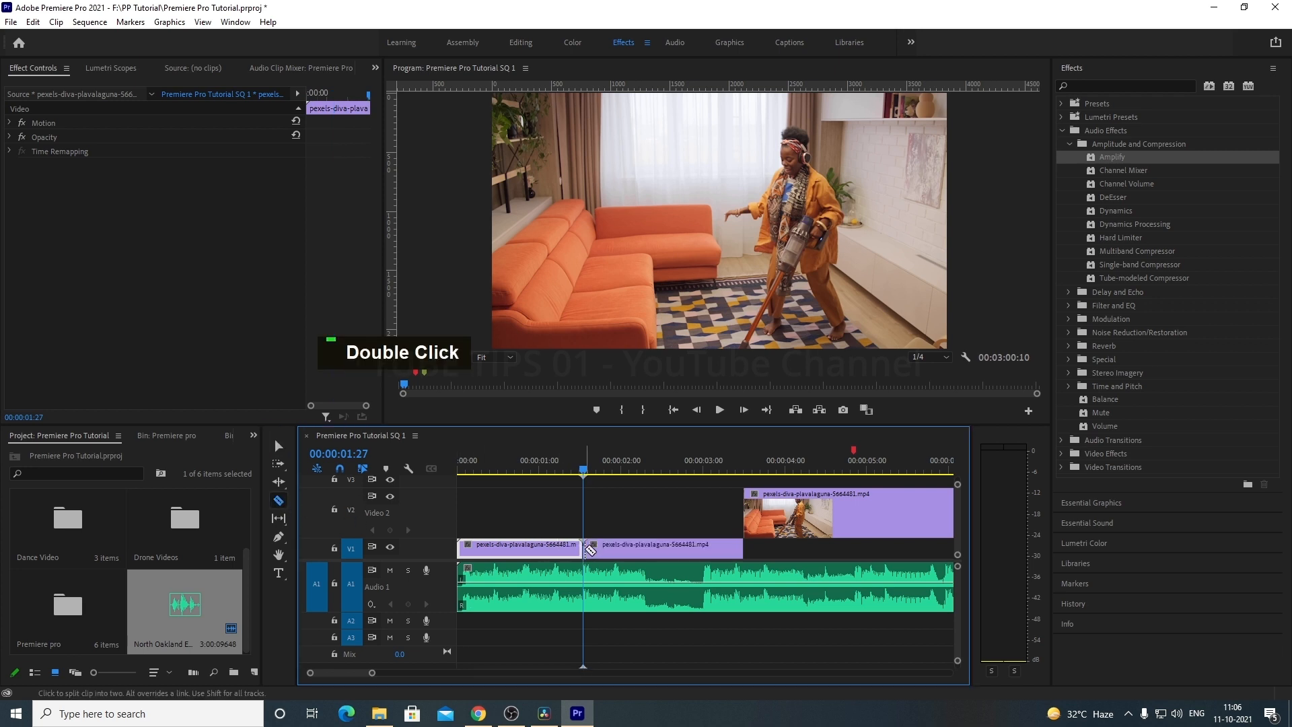
{"action": "key", "text": "a"}
{"action": "key", "text": "v"}
{"action": "left_click", "coordinate": [645, 545]}
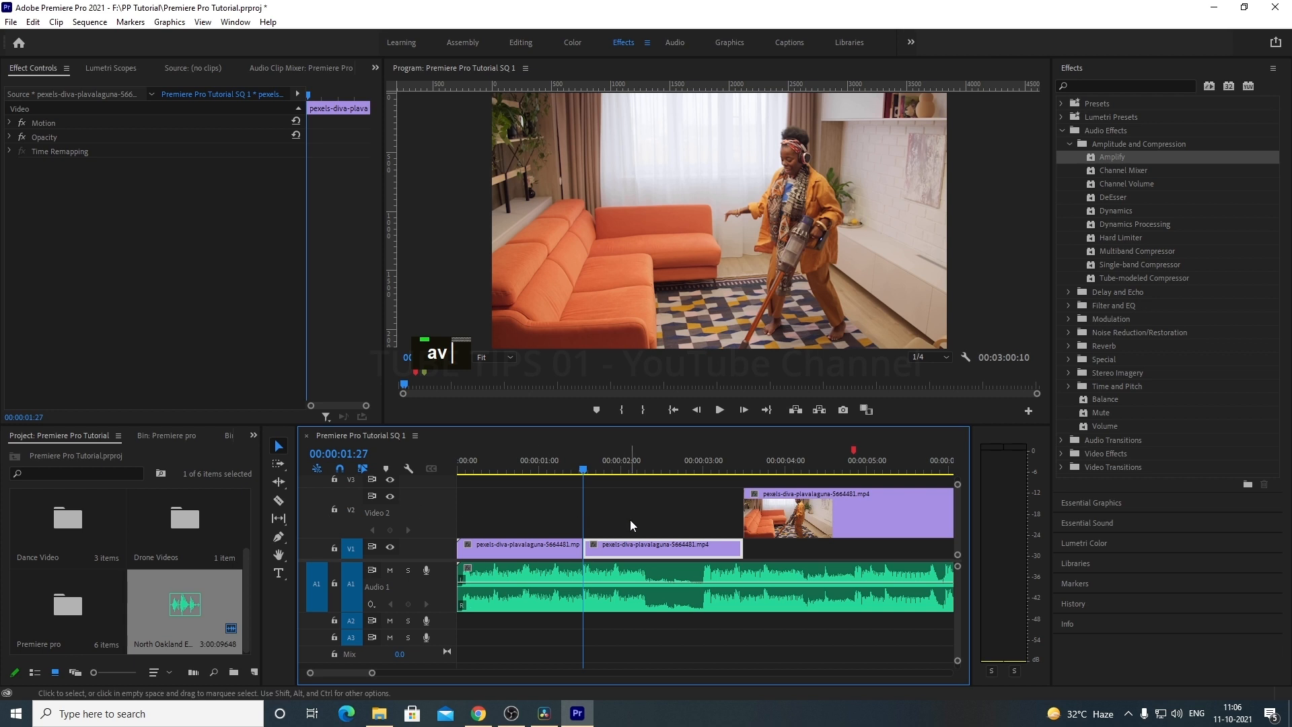
Step: Undo the Razor split of the V1 clip at 00:00:01:27
{"action": "key", "text": "ctrl"}
{"action": "key", "text": "ctrl+z"}
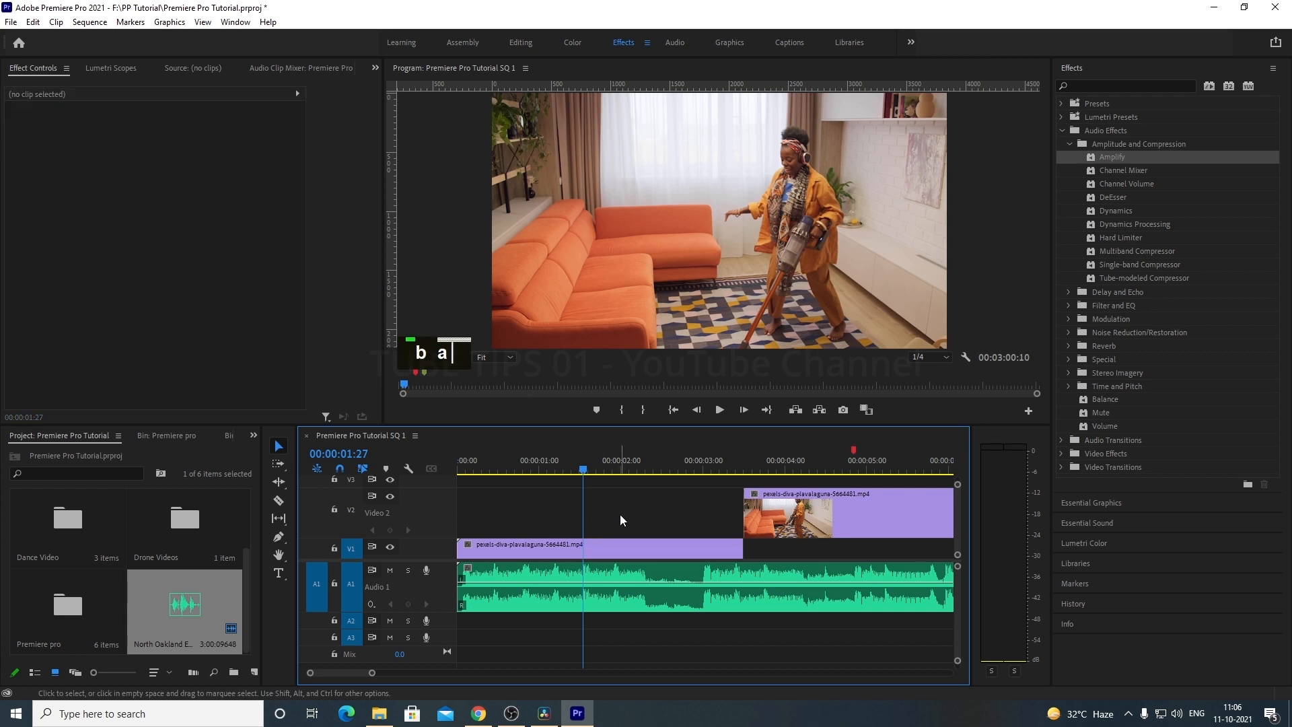
Step: Add a frame hold to the V1 clip at 00:00:01:27, play it from the sequence start, and undo the hold
{"action": "right_click", "coordinate": [601, 548]}
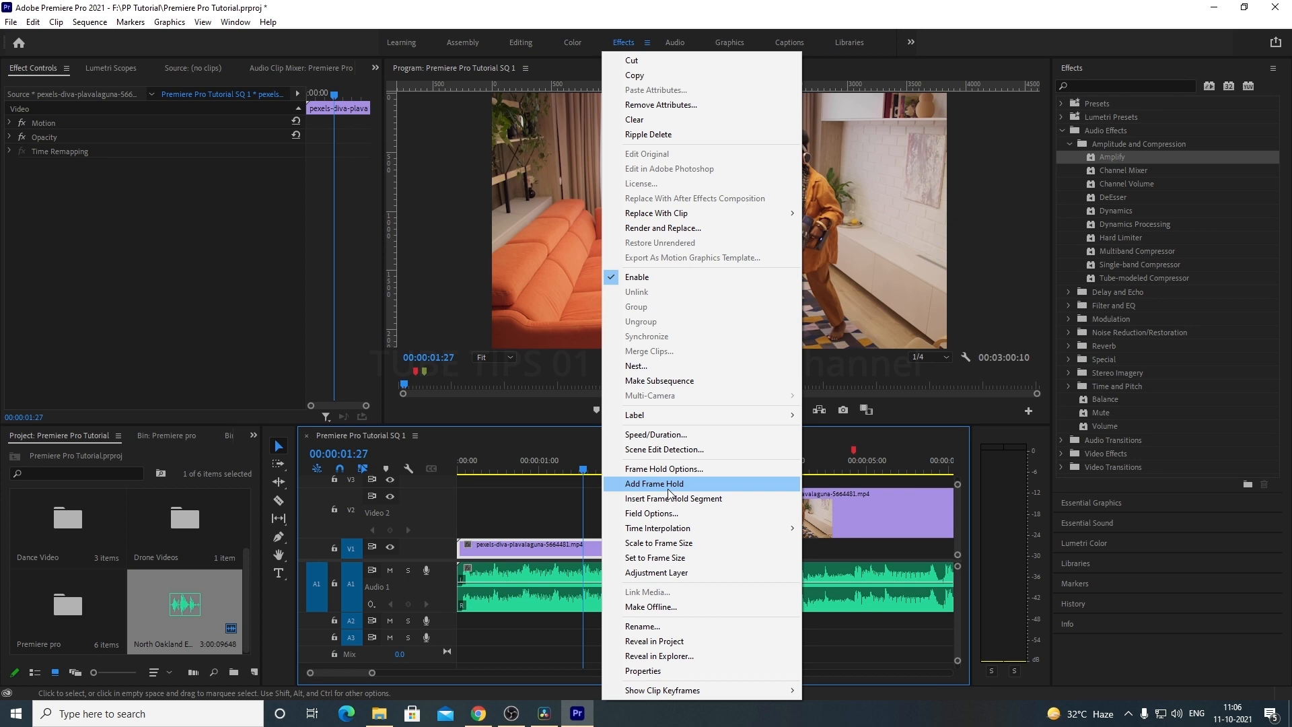
{"action": "left_click", "coordinate": [669, 484]}
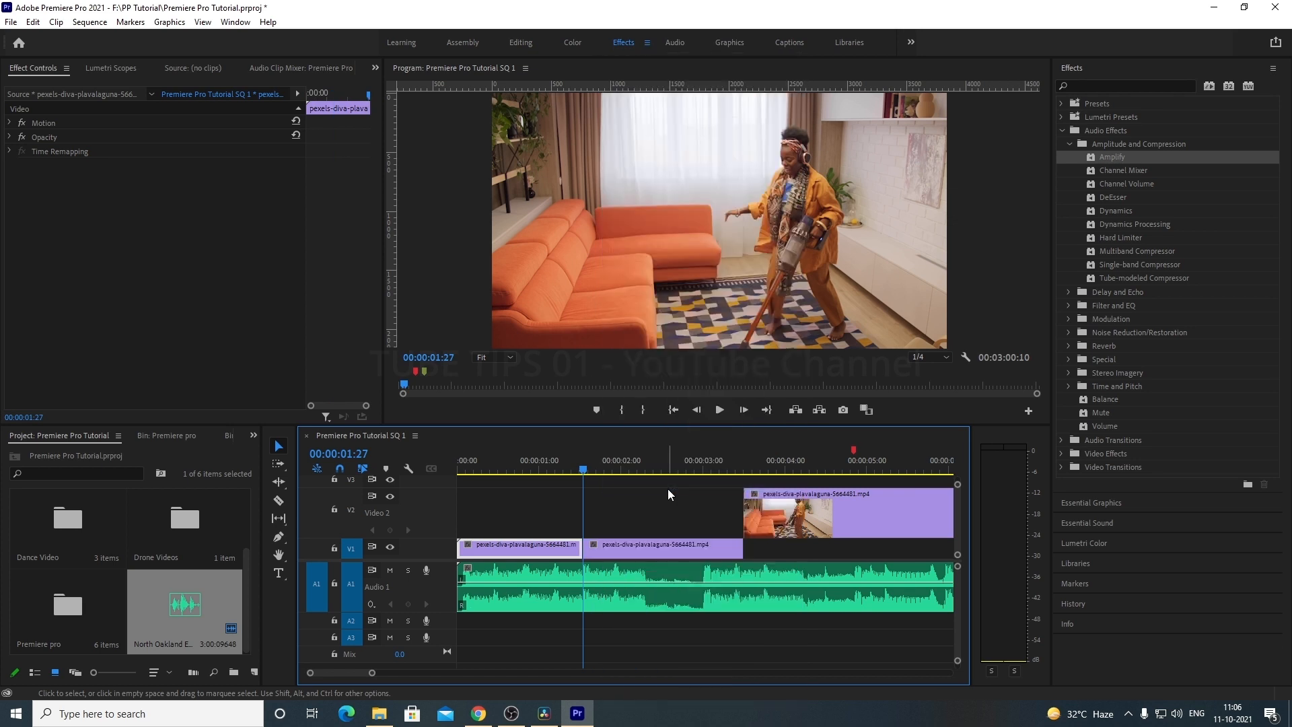
{"action": "left_click", "coordinate": [459, 468]}
{"action": "key", "text": "space"}
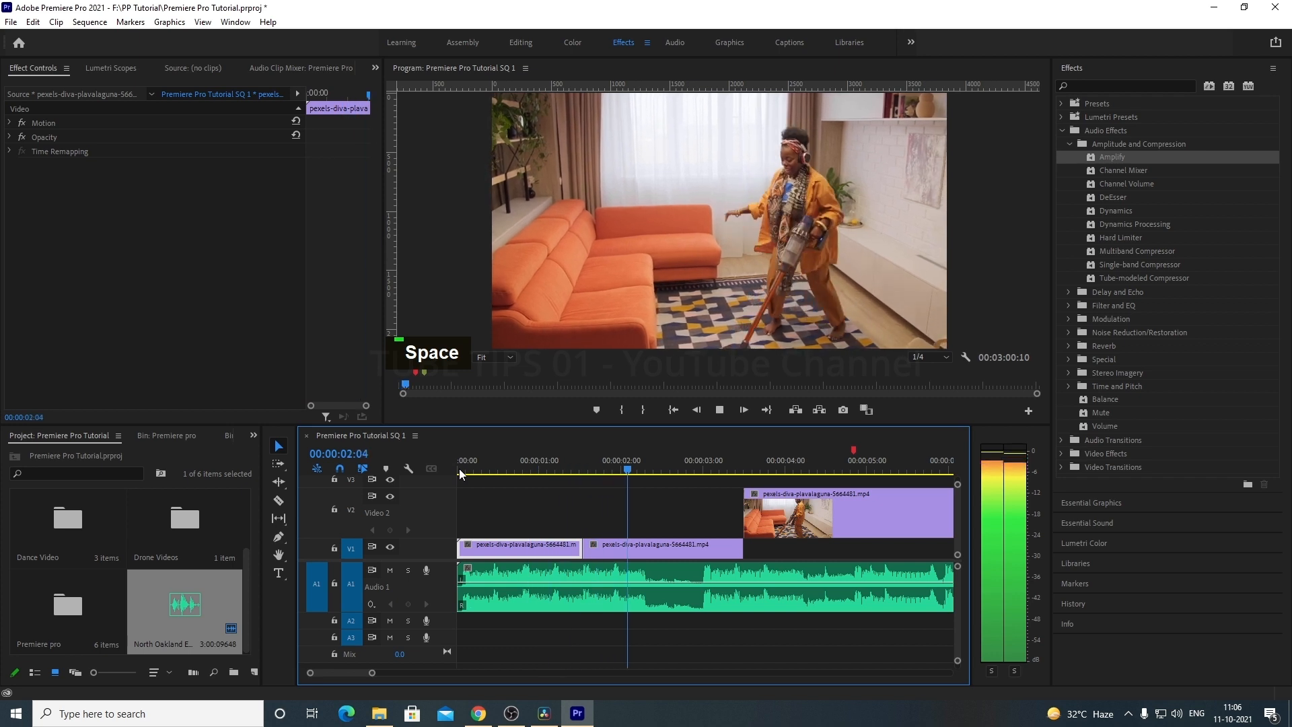
{"action": "key", "text": "space"}
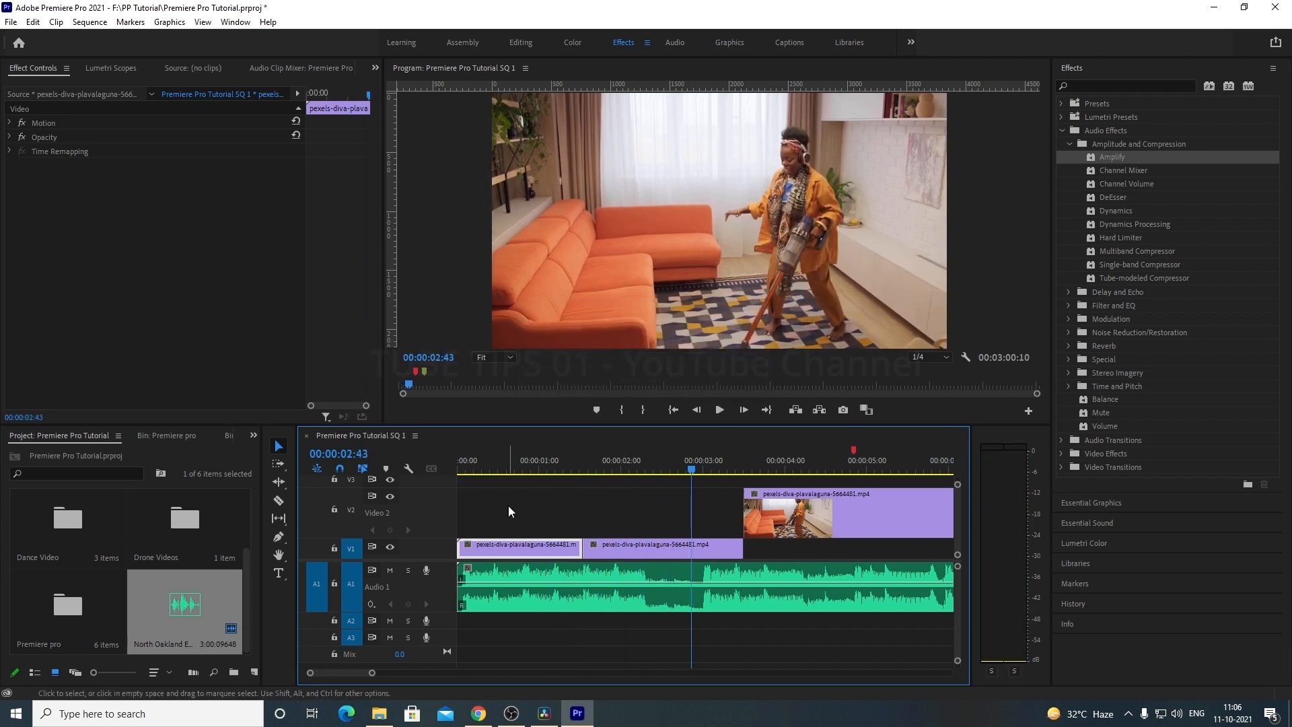
{"action": "key", "text": "ctrl+z"}
Step: Scrub through the V1 clip and place the playhead at 00:00:00:49
{"action": "left_click", "coordinate": [569, 472]}
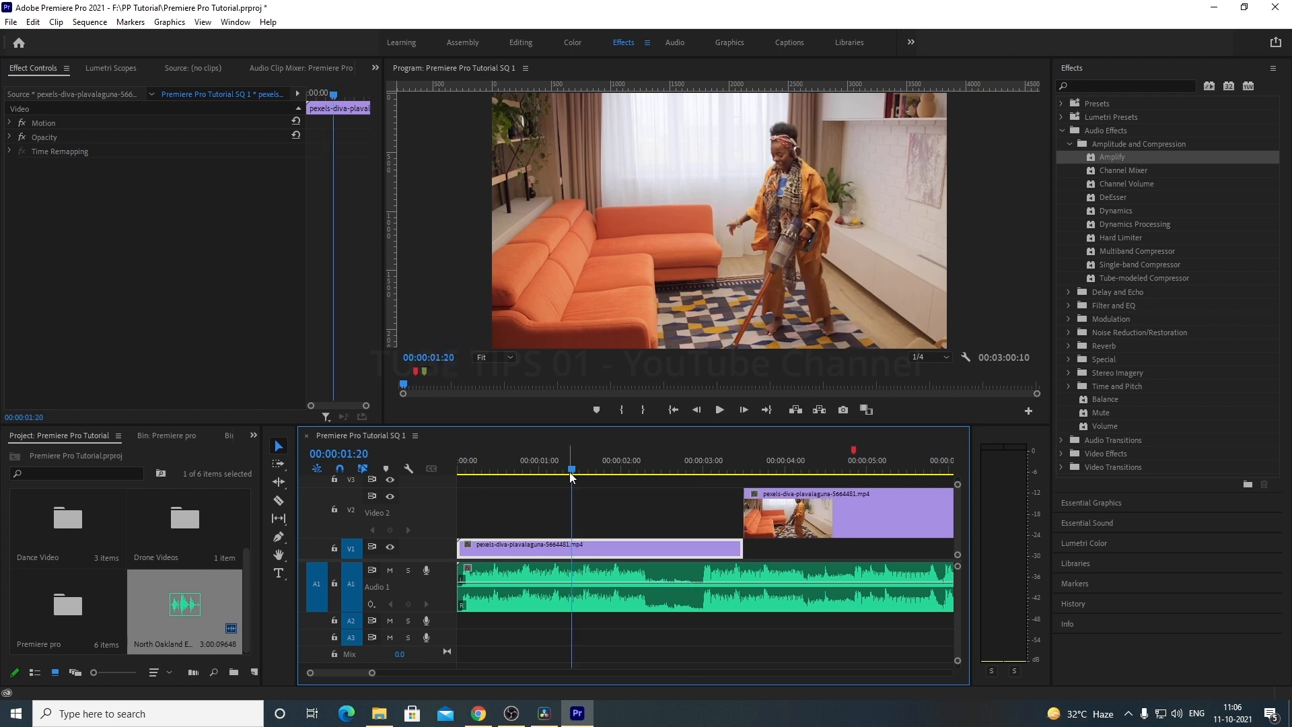
{"action": "left_click_drag", "start_coordinate": [489, 471], "coordinate": [560, 478]}
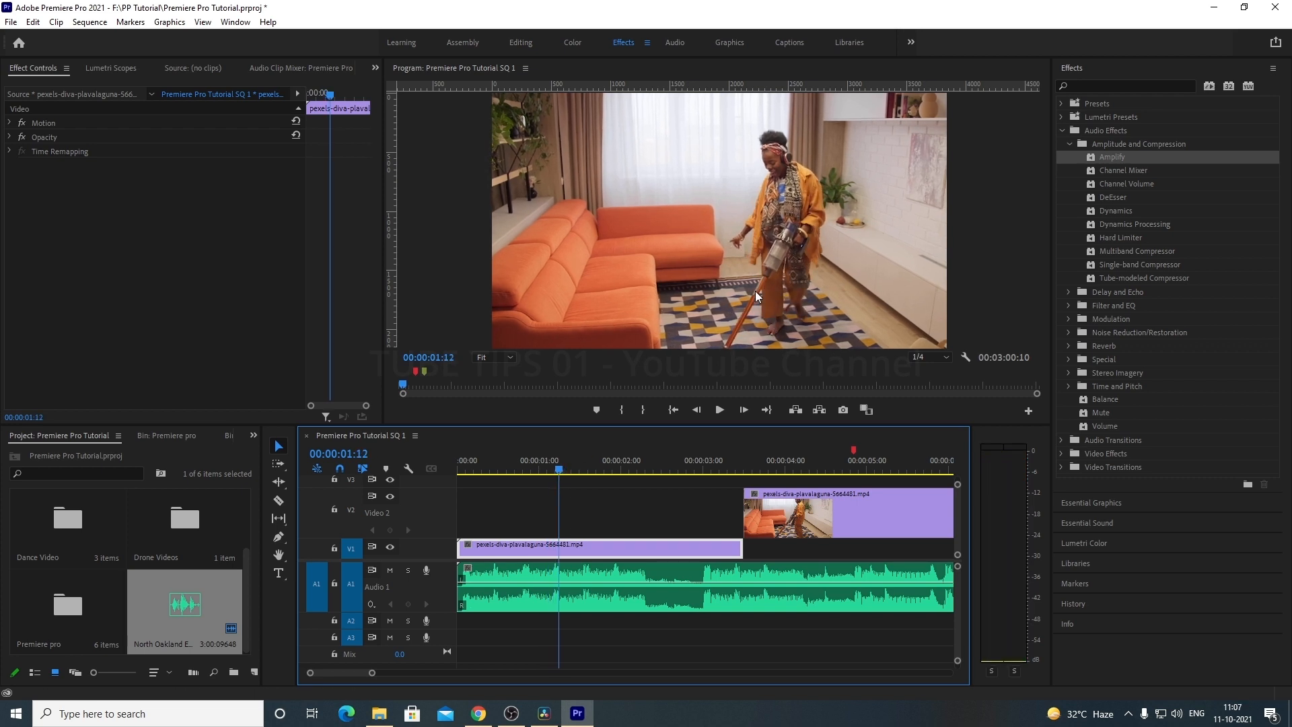
{"action": "mouse_move", "coordinate": [560, 469]}
{"action": "left_mouse_down"}
{"action": "mouse_move", "coordinate": [691, 473]}
{"action": "mouse_move", "coordinate": [538, 472]}
{"action": "left_mouse_up"}
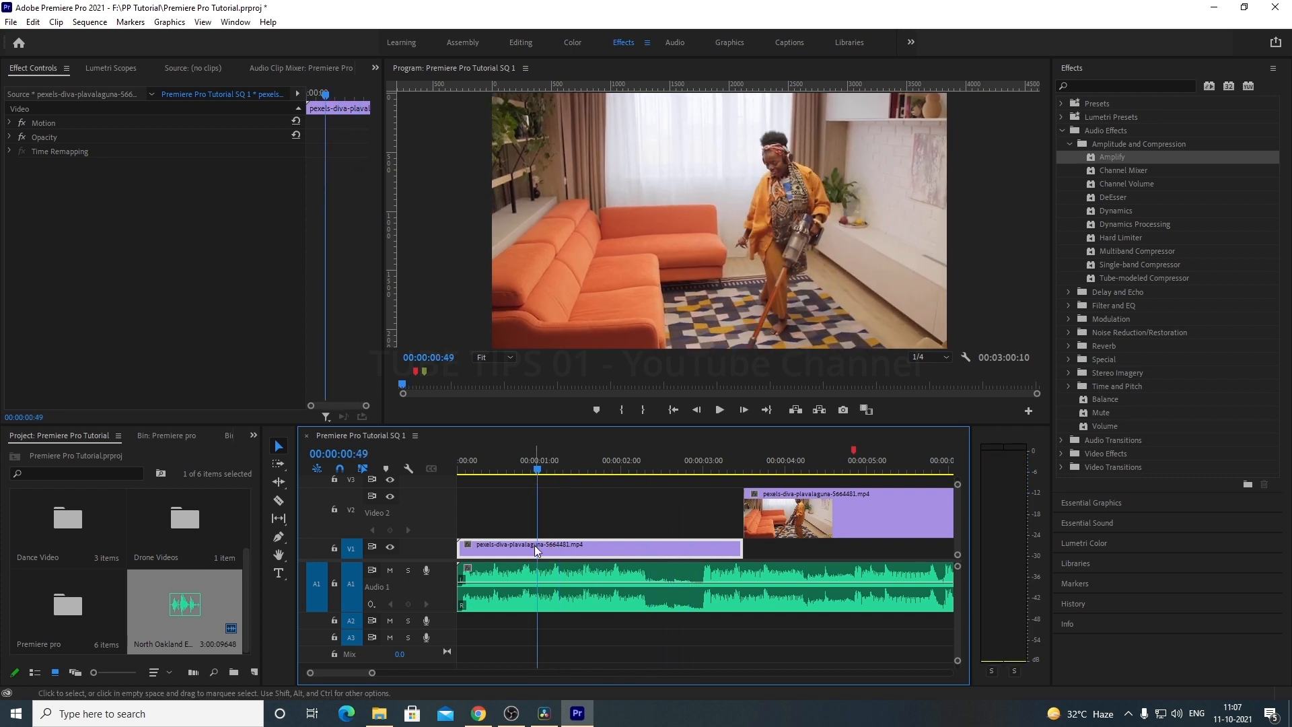
Step: Try splitting the V1 clip at 00:00:00:49 with the Razor tool and undo the cuts
{"action": "left_click", "coordinate": [278, 501]}
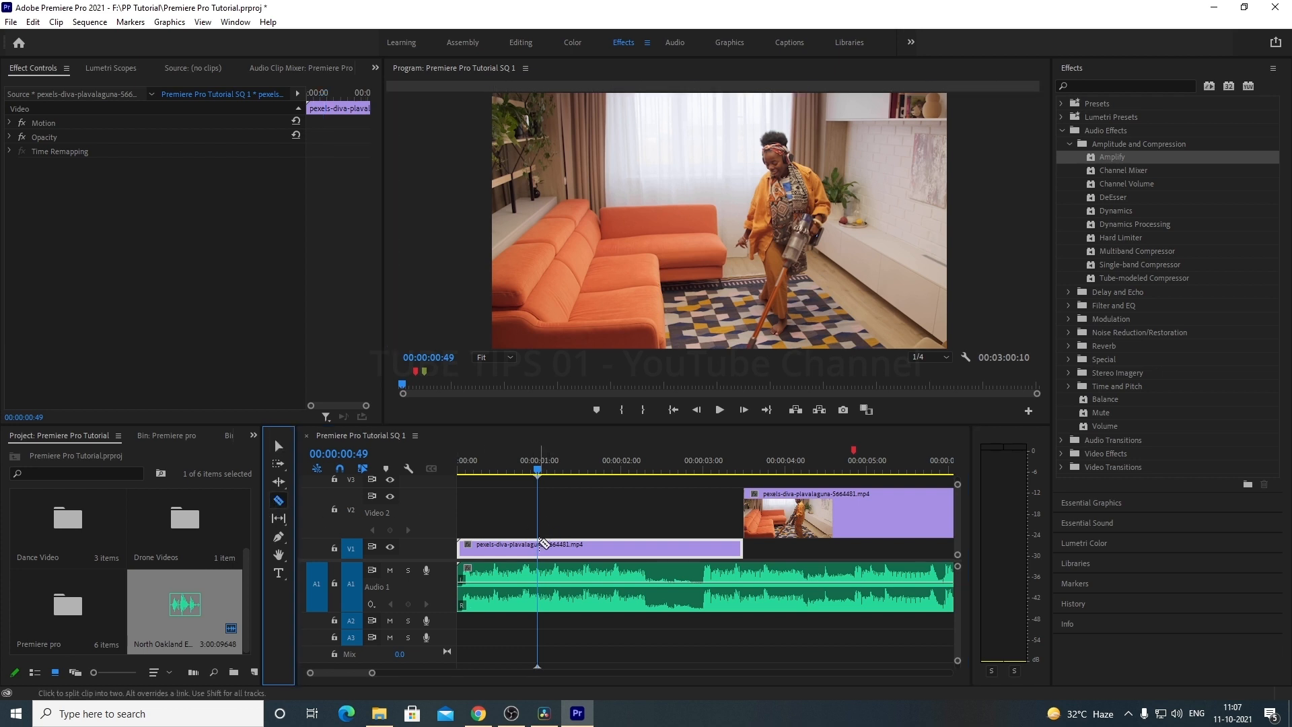
{"action": "left_click", "coordinate": [542, 546]}
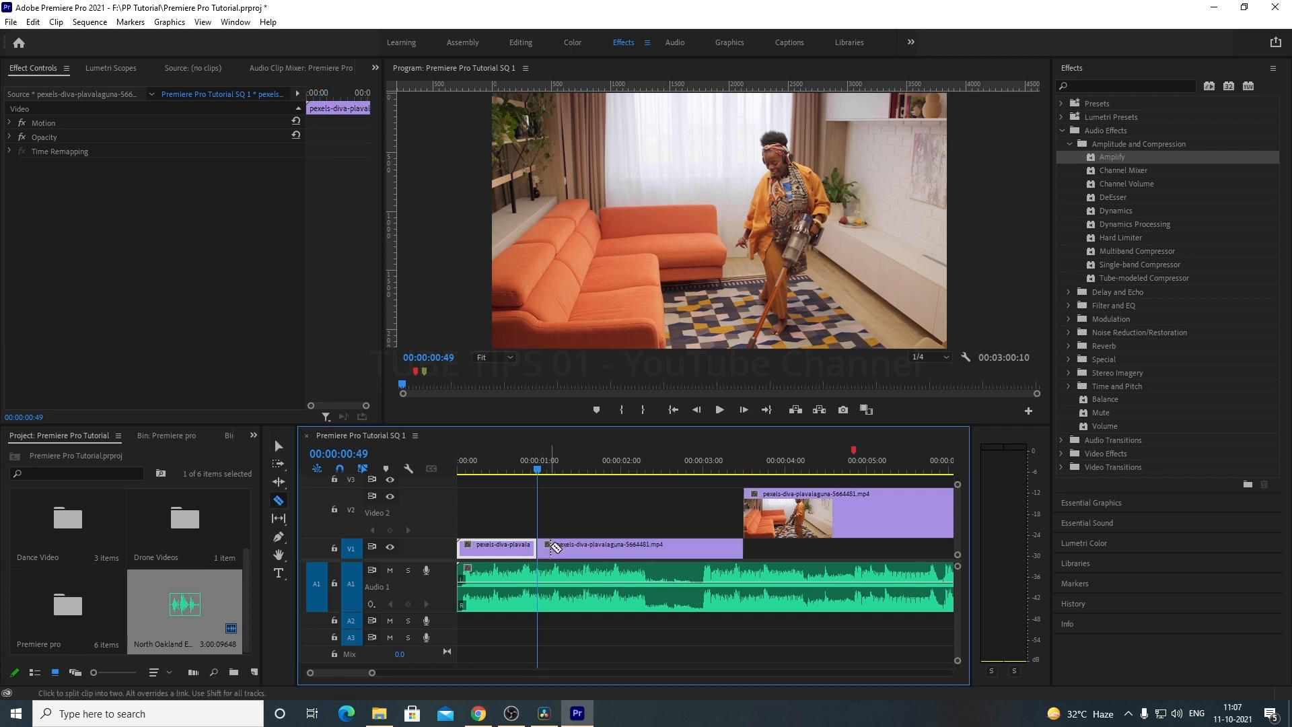
{"action": "left_click", "coordinate": [558, 547]}
{"action": "key", "text": "ctrl+z"}
{"action": "key", "text": "ctrl+z"}
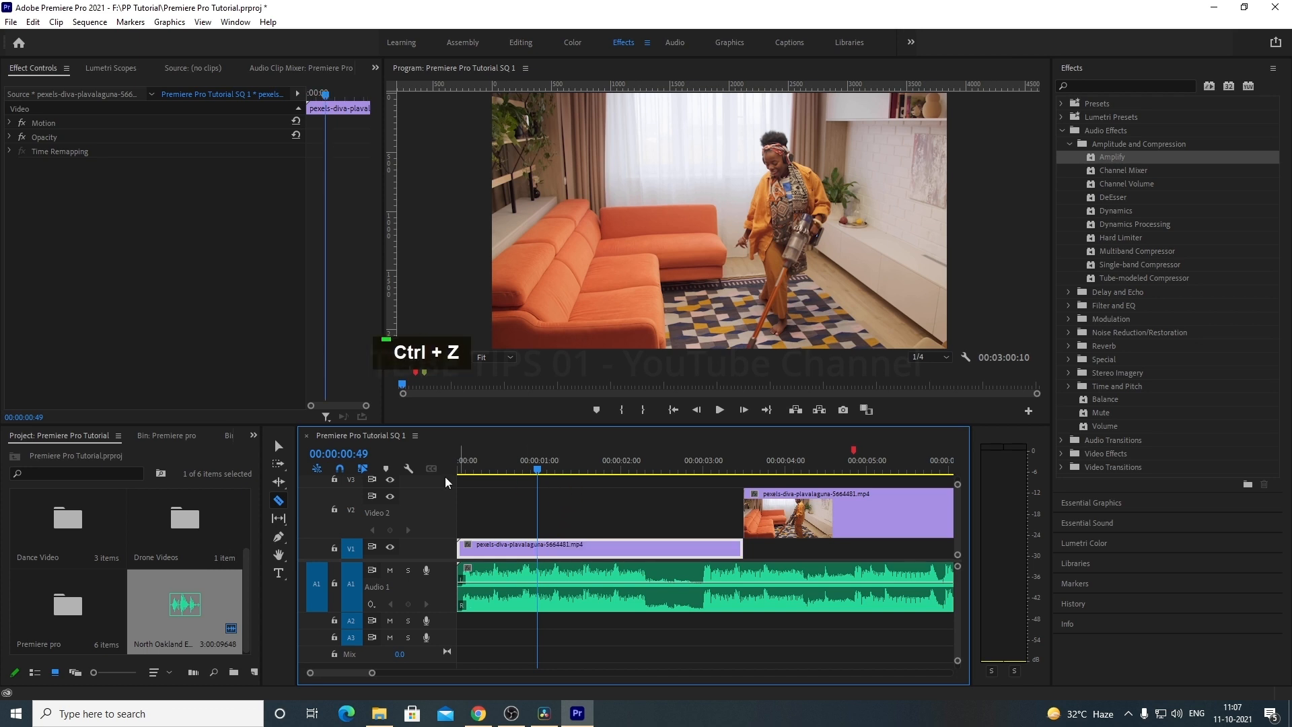
Step: With the Selection tool active, insert a frame hold segment into the V1 clip at 00:00:00:49
{"action": "left_click", "coordinate": [278, 446]}
{"action": "right_click", "coordinate": [589, 548]}
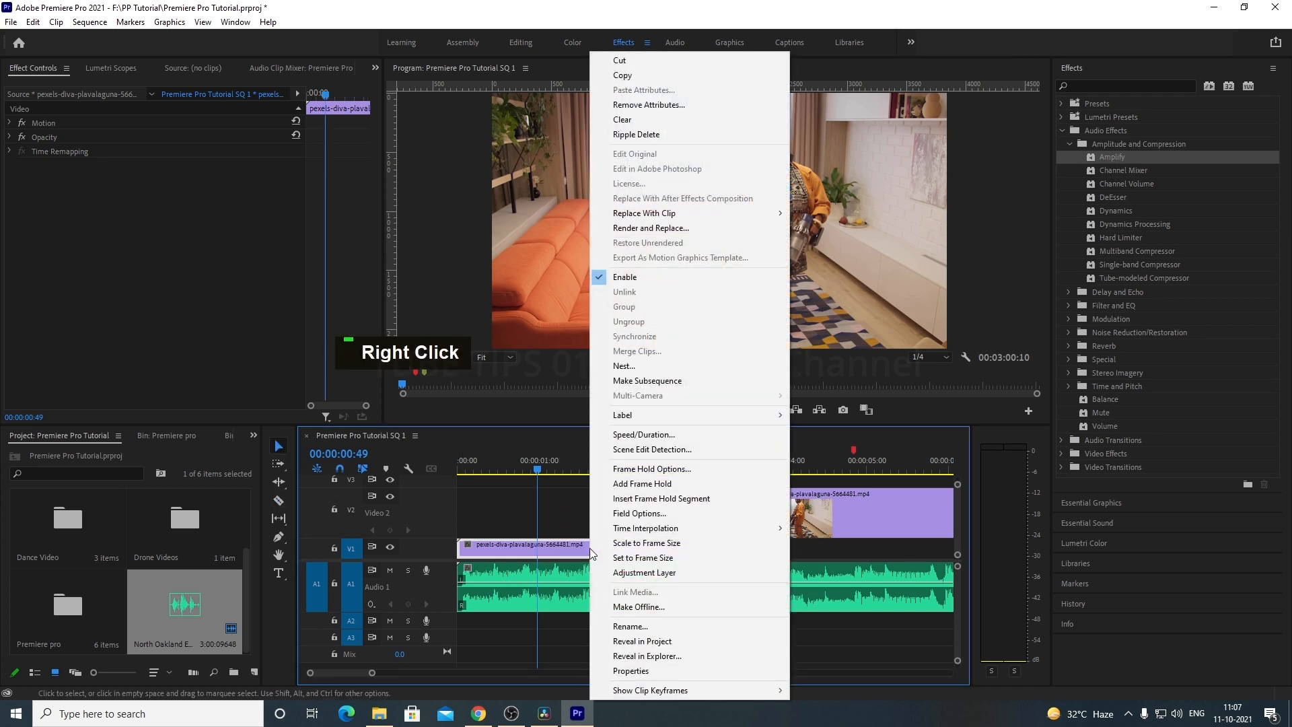
{"action": "left_click", "coordinate": [670, 501]}
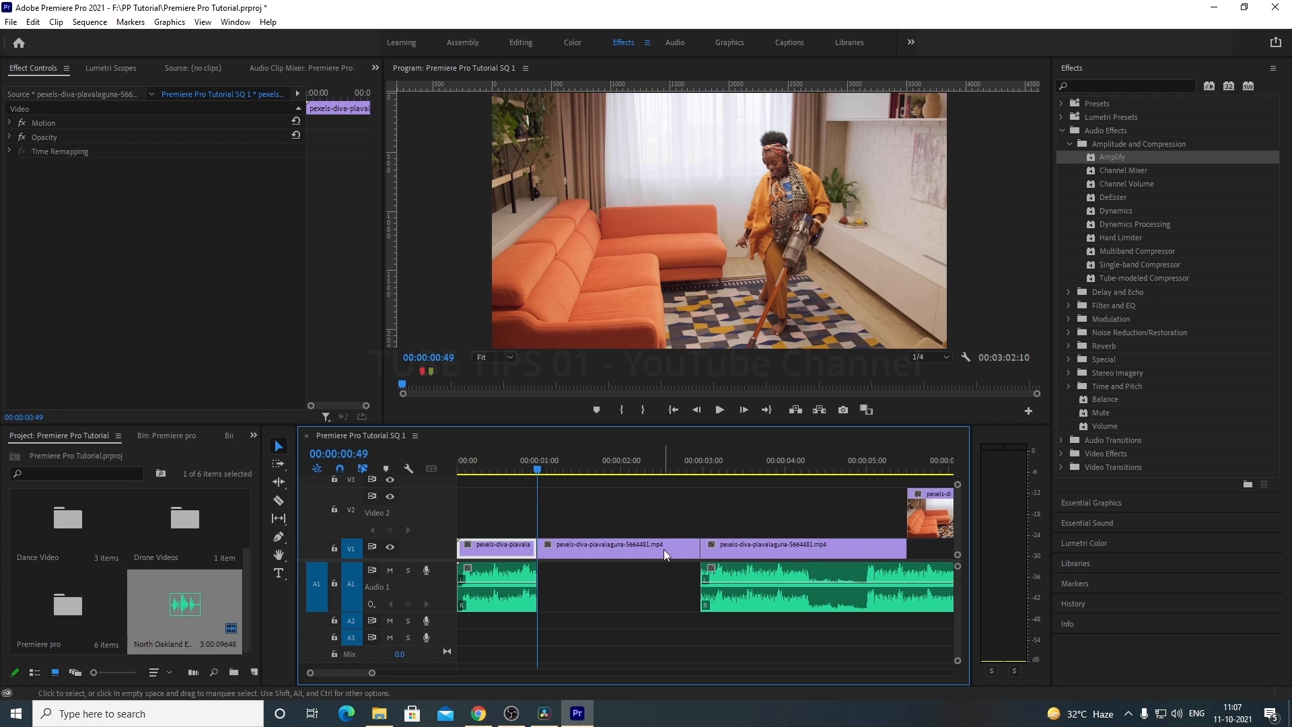
Step: Play the sequence from the start through the held segment and undo the frame hold insertion
{"action": "left_click", "coordinate": [460, 464]}
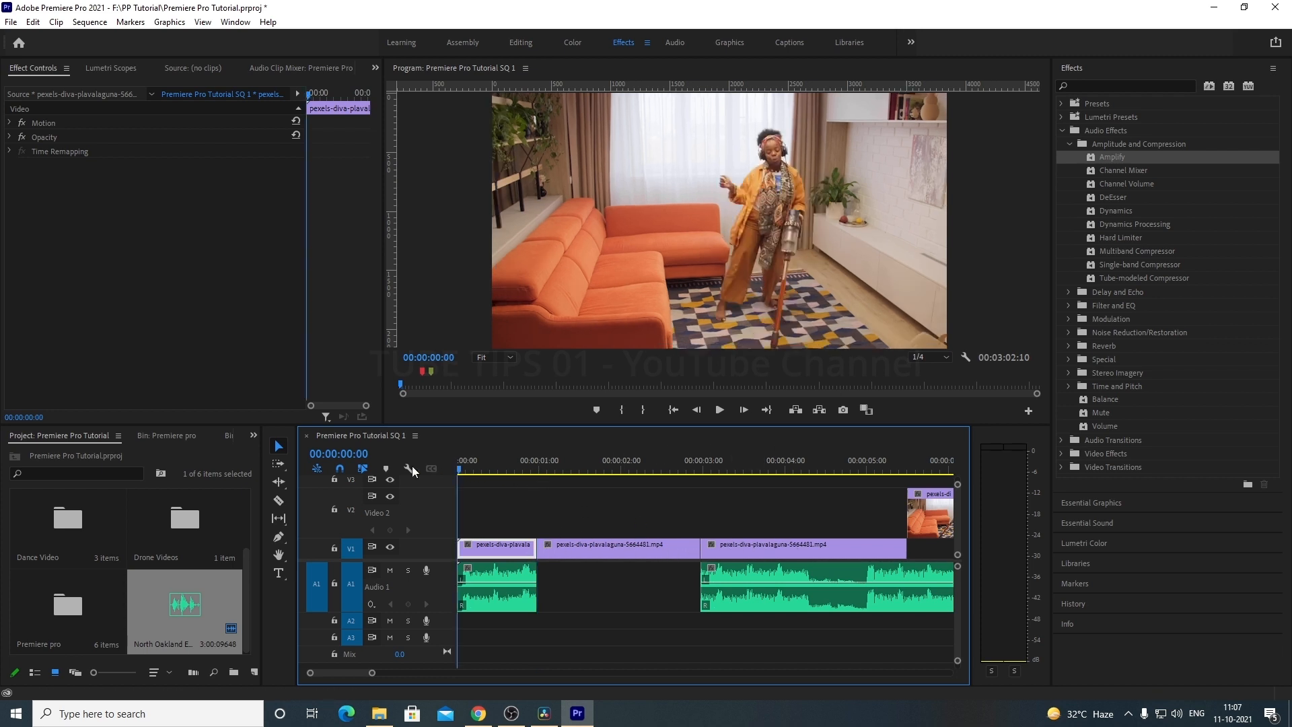
{"action": "key", "text": "space"}
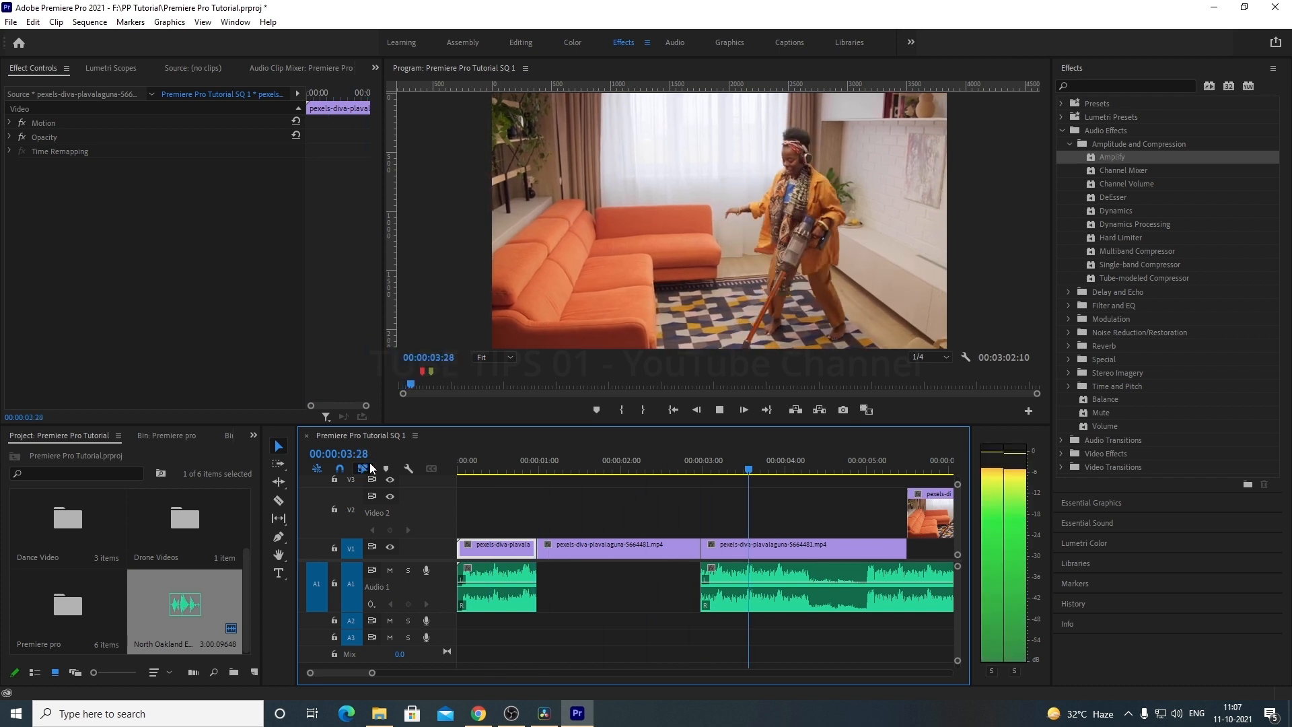
{"action": "key", "text": "ctrl+z"}
{"action": "key", "text": "ctrl+z"}
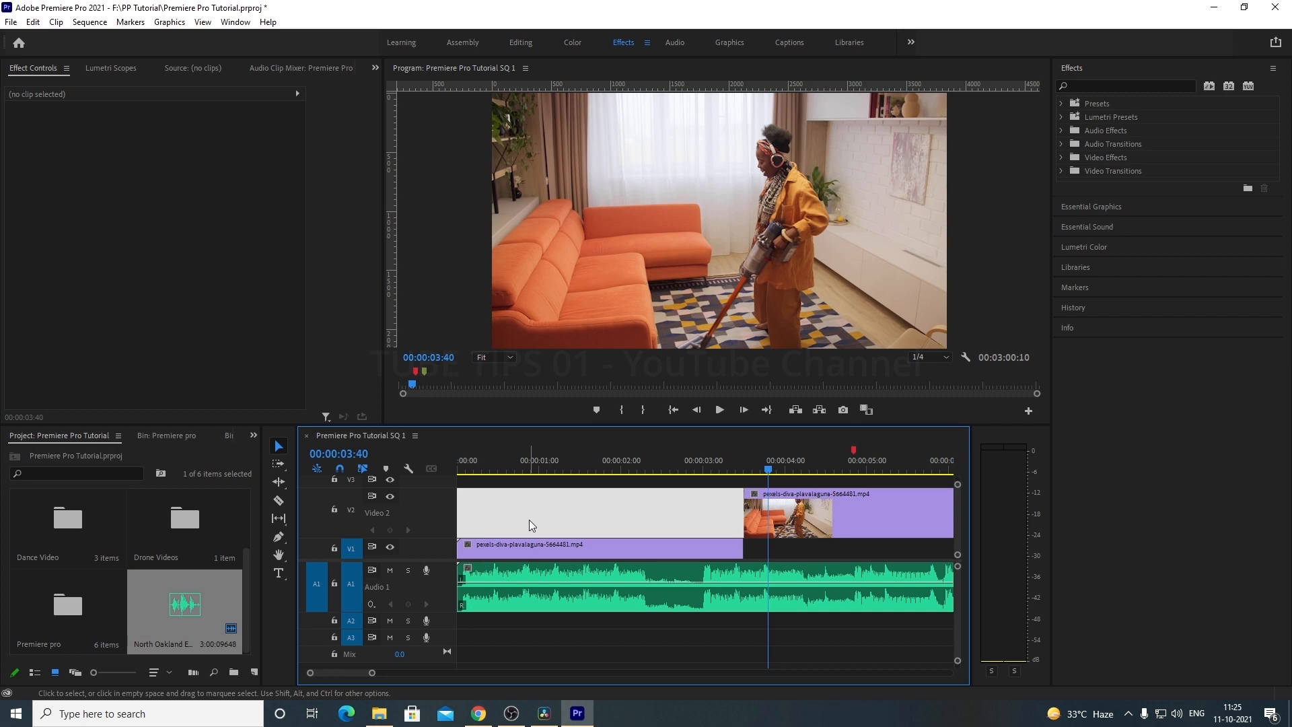
Step: Place the playhead at the sequence start and step forward frame by frame to 00:00:00:14
{"action": "left_click", "coordinate": [483, 467]}
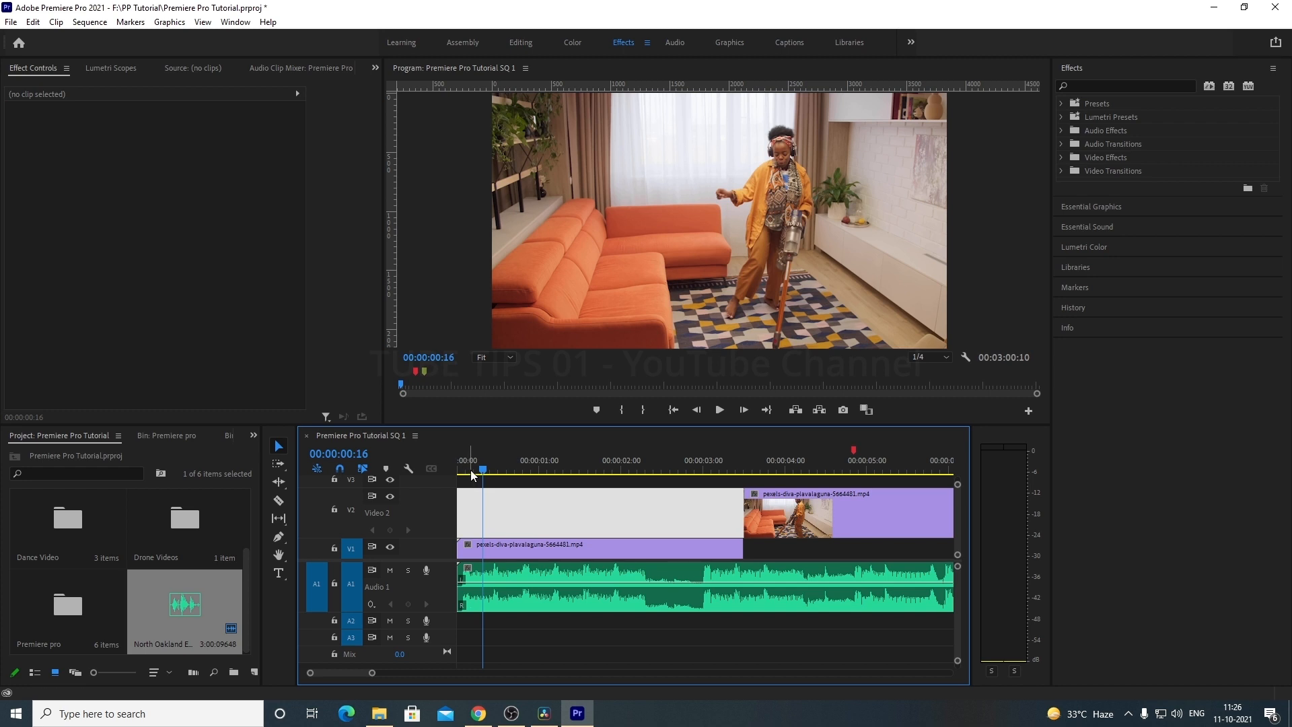
{"action": "left_click", "coordinate": [459, 464]}
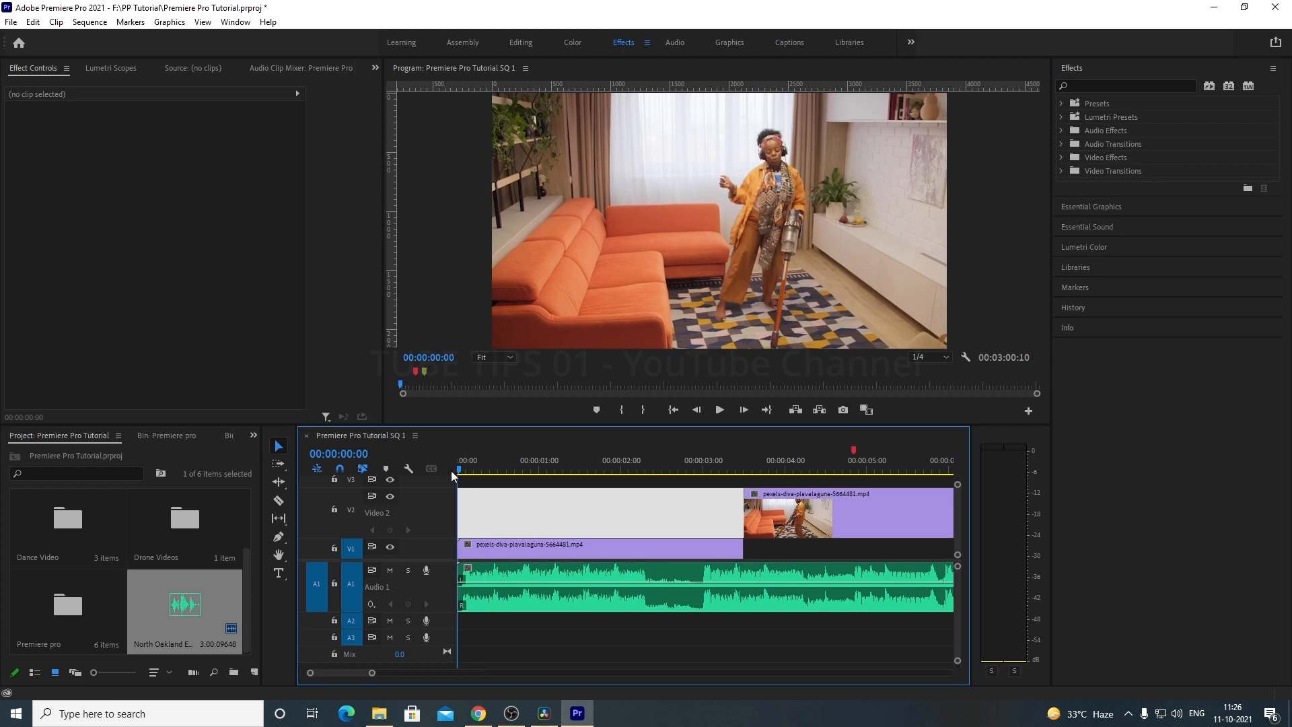
{"action": "key", "text": "Right"}
{"action": "key", "text": "Right"}
{"action": "key", "text": "Right"}
{"action": "key", "text": "Right"}
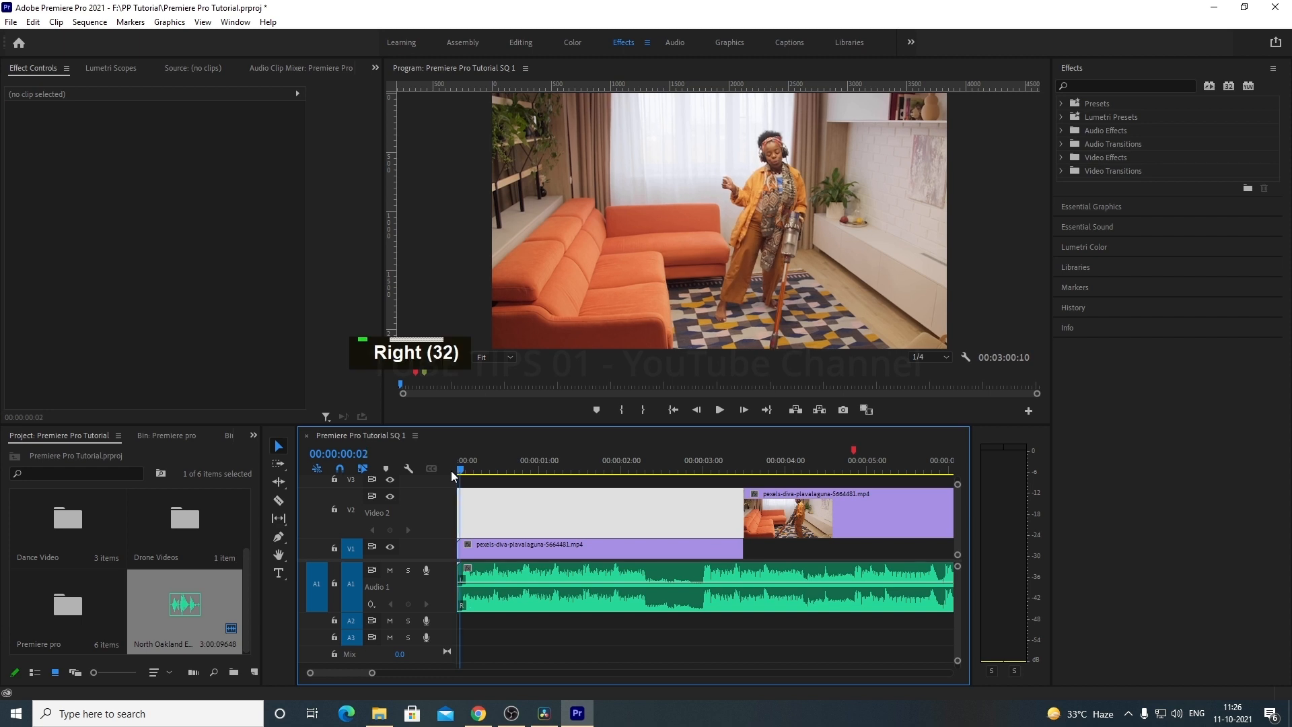
{"action": "key", "text": "Right"}
{"action": "key", "text": "Right"}
{"action": "key", "text": "Right"}
{"action": "key", "text": "Right"}
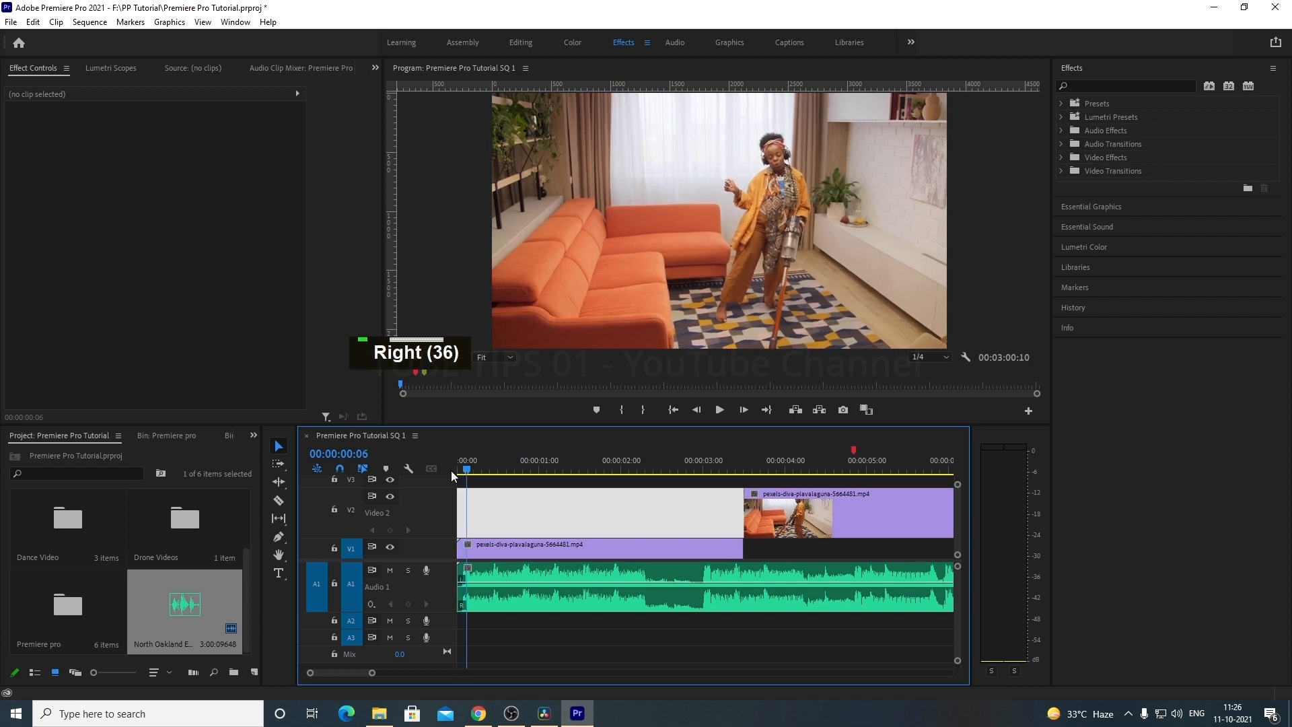
{"action": "key", "text": "Right"}
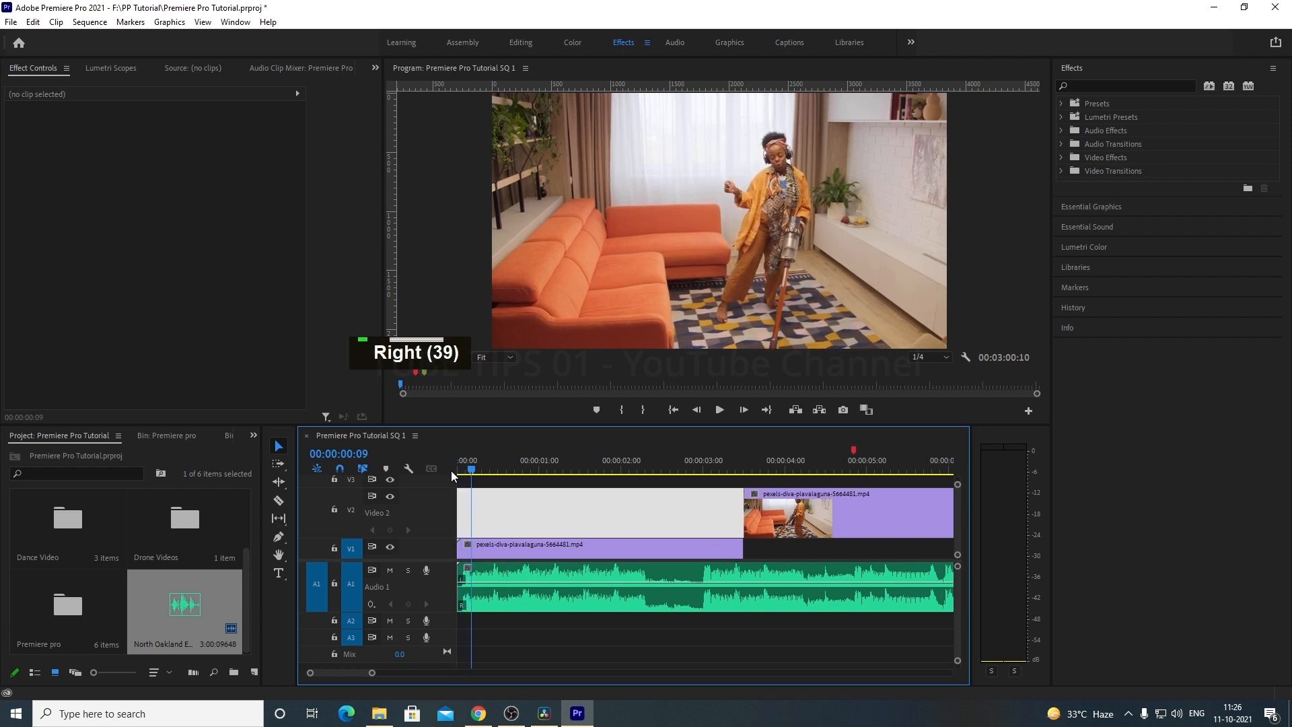
{"action": "key", "text": "Right"}
{"action": "key", "text": "Right"}
{"action": "key", "text": "Right"}
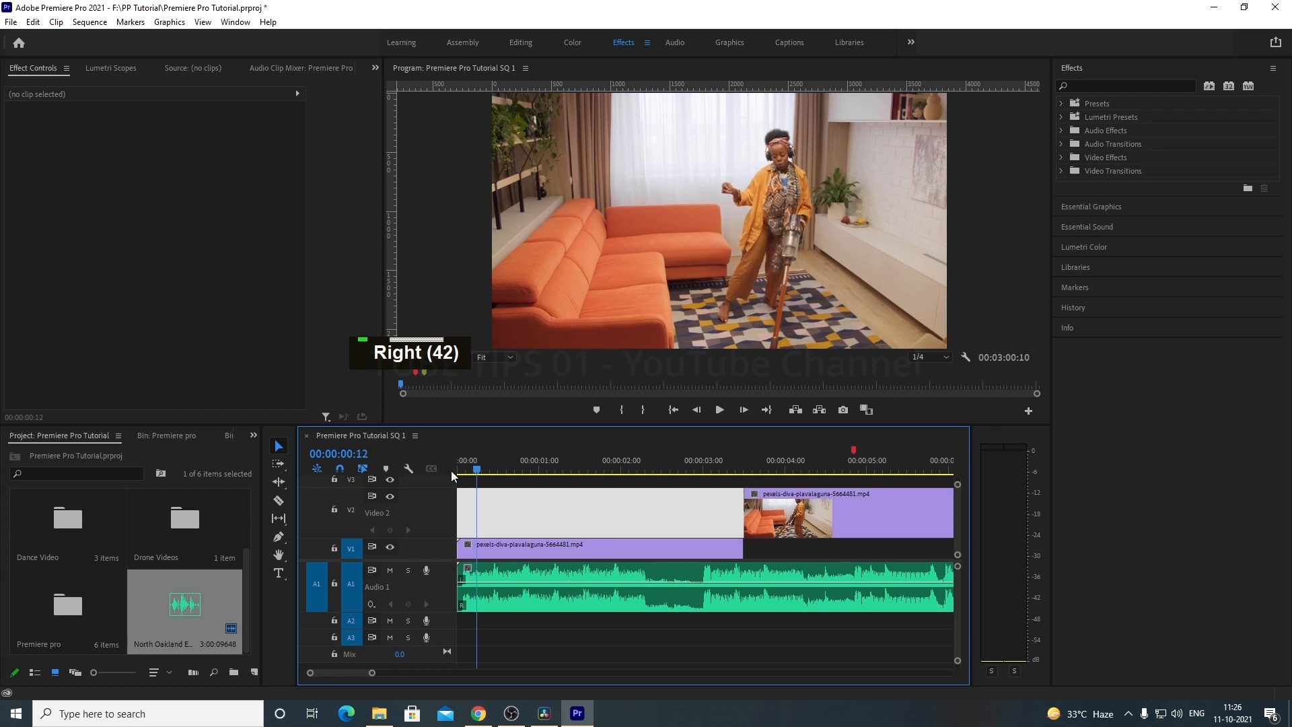
{"action": "key", "text": "Right"}
{"action": "key", "text": "Right"}
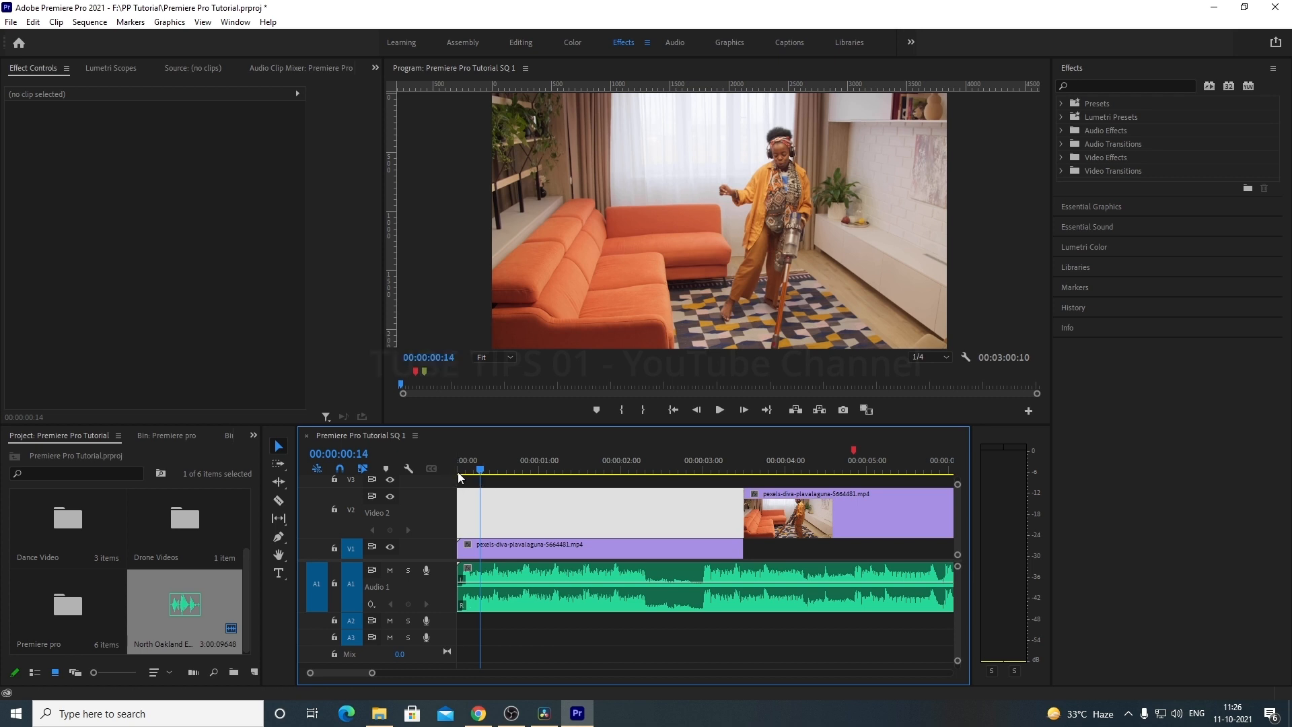
Step: Return the playhead to 00:00:00:00 and step forward one frame at a time to 00:00:00:09
{"action": "left_click", "coordinate": [459, 471]}
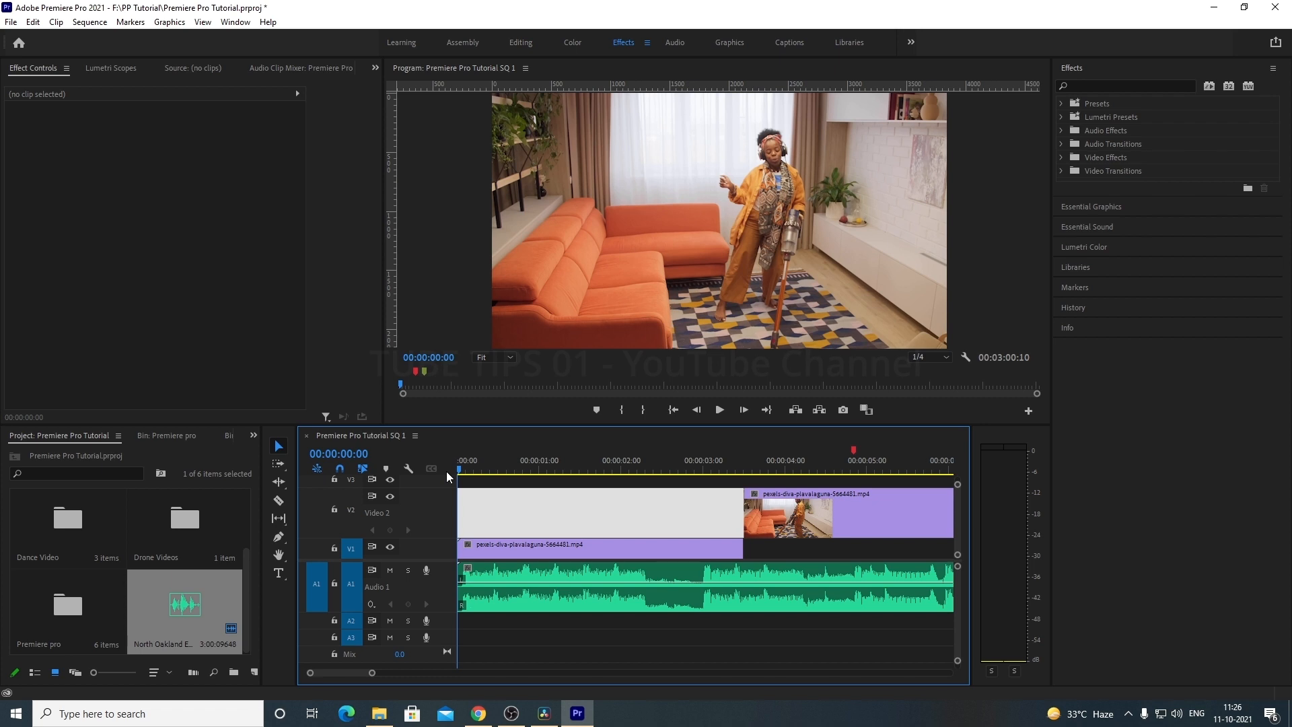
{"action": "key", "text": "Right"}
{"action": "key", "text": "Right"}
{"action": "key", "text": "Right"}
{"action": "key", "text": "Right"}
{"action": "key", "text": "Right"}
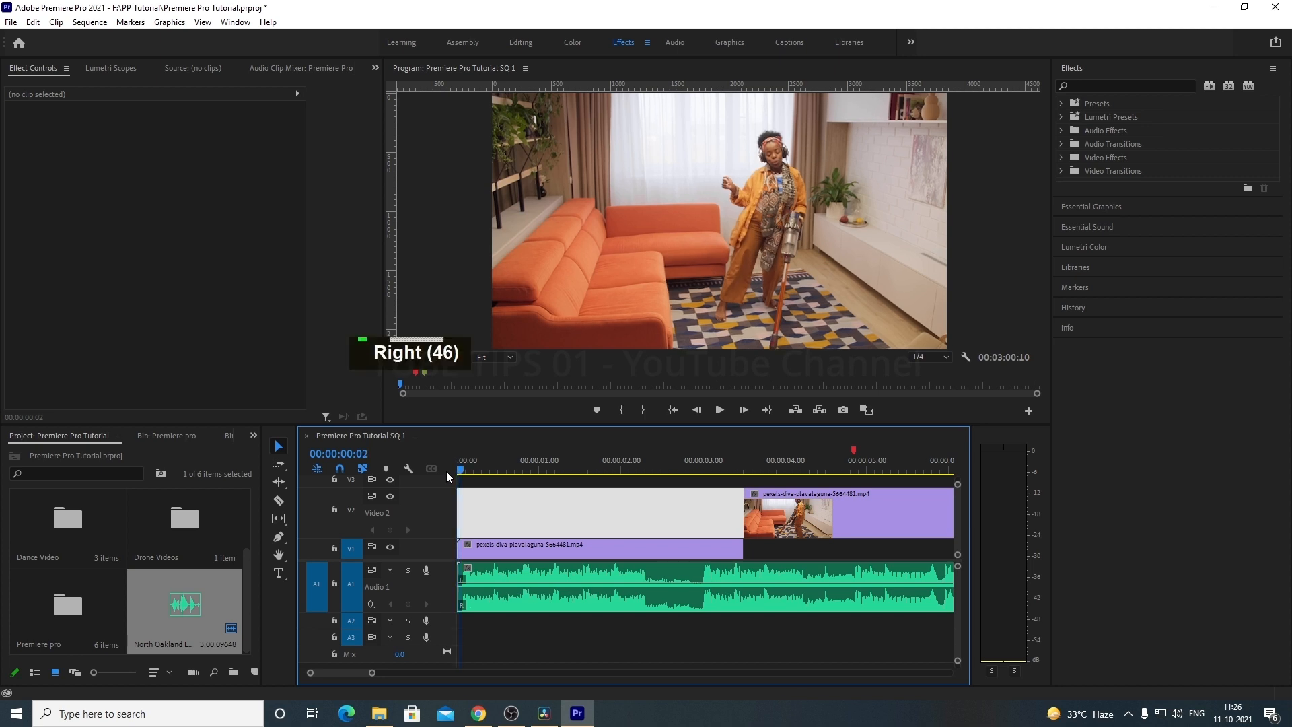
{"action": "key", "text": "Right"}
{"action": "key", "text": "Right"}
{"action": "key", "text": "Right"}
{"action": "key", "text": "Right"}
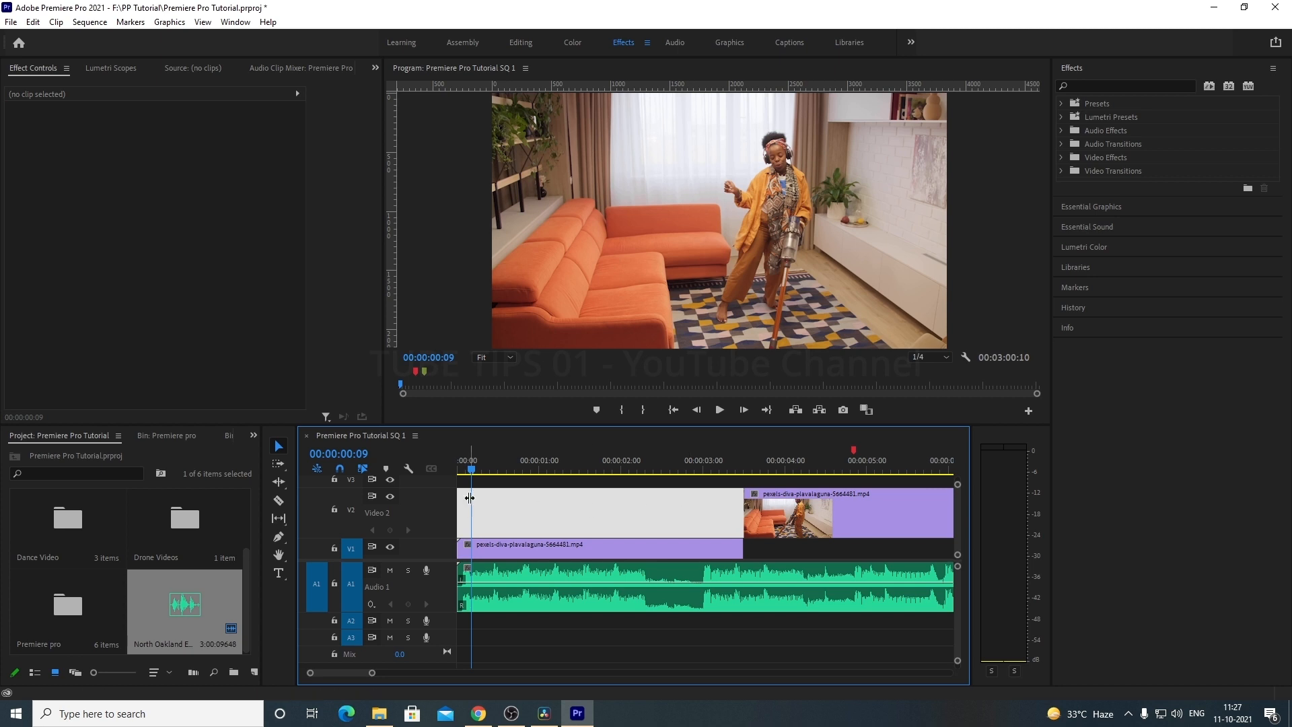
Step: Move the playhead back to the sequence start and examine the first frames again by stepping forward individually
{"action": "left_click_drag", "start_coordinate": [465, 467], "coordinate": [453, 467]}
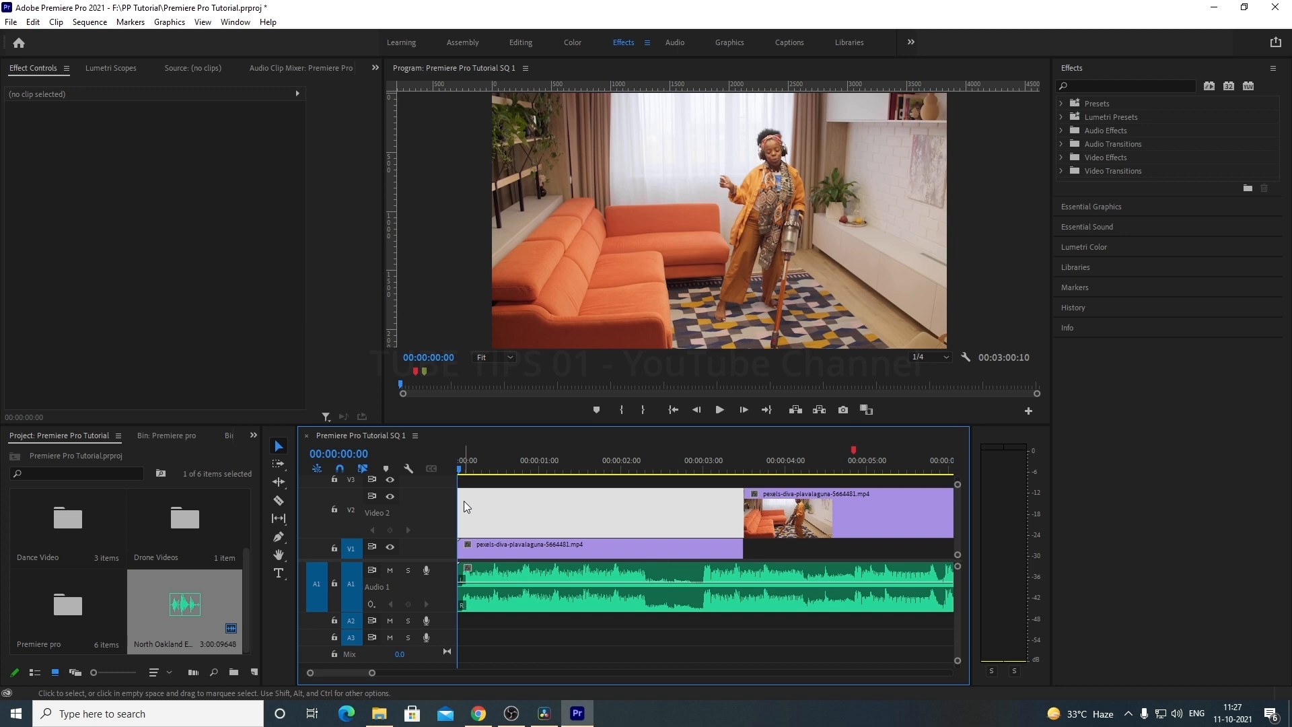
{"action": "key", "text": "Right"}
{"action": "key", "text": "Right"}
{"action": "key", "text": "Right"}
{"action": "key", "text": "Right"}
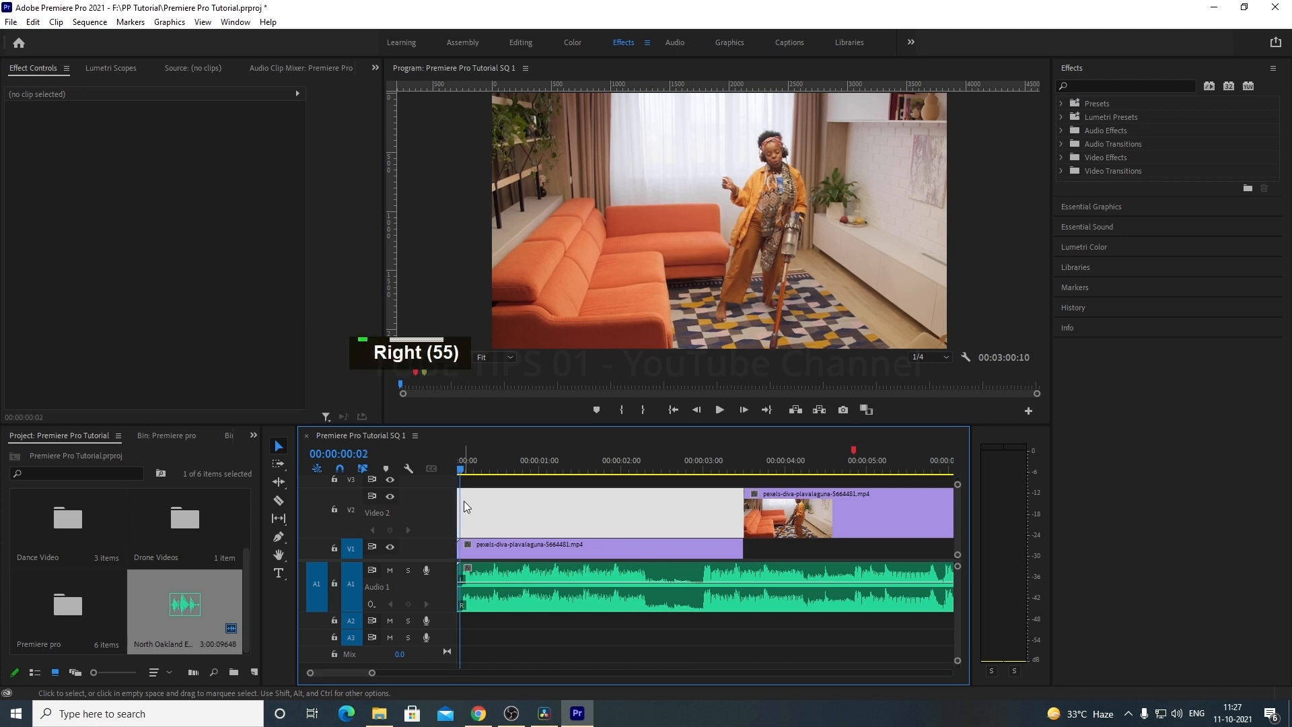
{"action": "key", "text": "Right"}
{"action": "key", "text": "Right"}
{"action": "key", "text": "Right"}
{"action": "key", "text": "Right"}
{"action": "key", "text": "Right"}
{"action": "key", "text": "Right"}
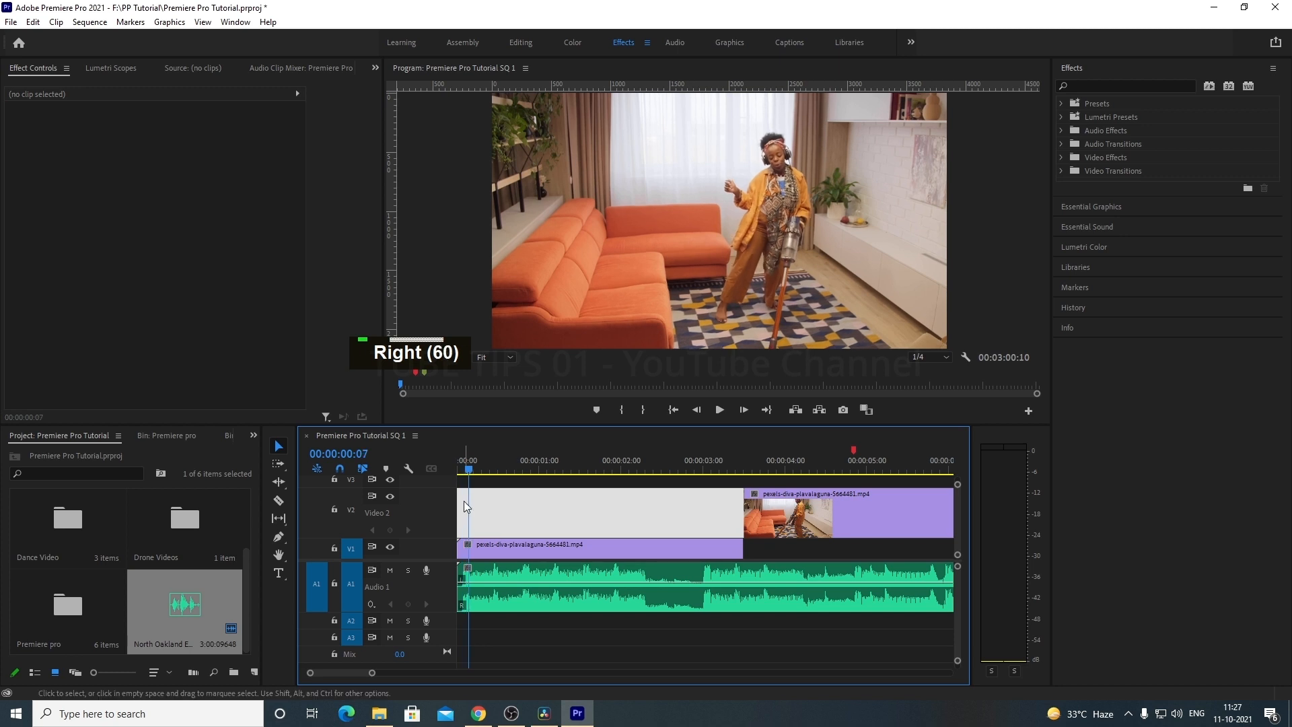
Step: Step through the opening frames of the sequence, play a stretch, and return the playhead to 00:00:00:04
{"action": "key", "text": "Right"}
{"action": "key", "text": "Right"}
{"action": "key", "text": "Right"}
{"action": "key", "text": "Right"}
{"action": "key", "text": "Right"}
{"action": "key", "text": "Right"}
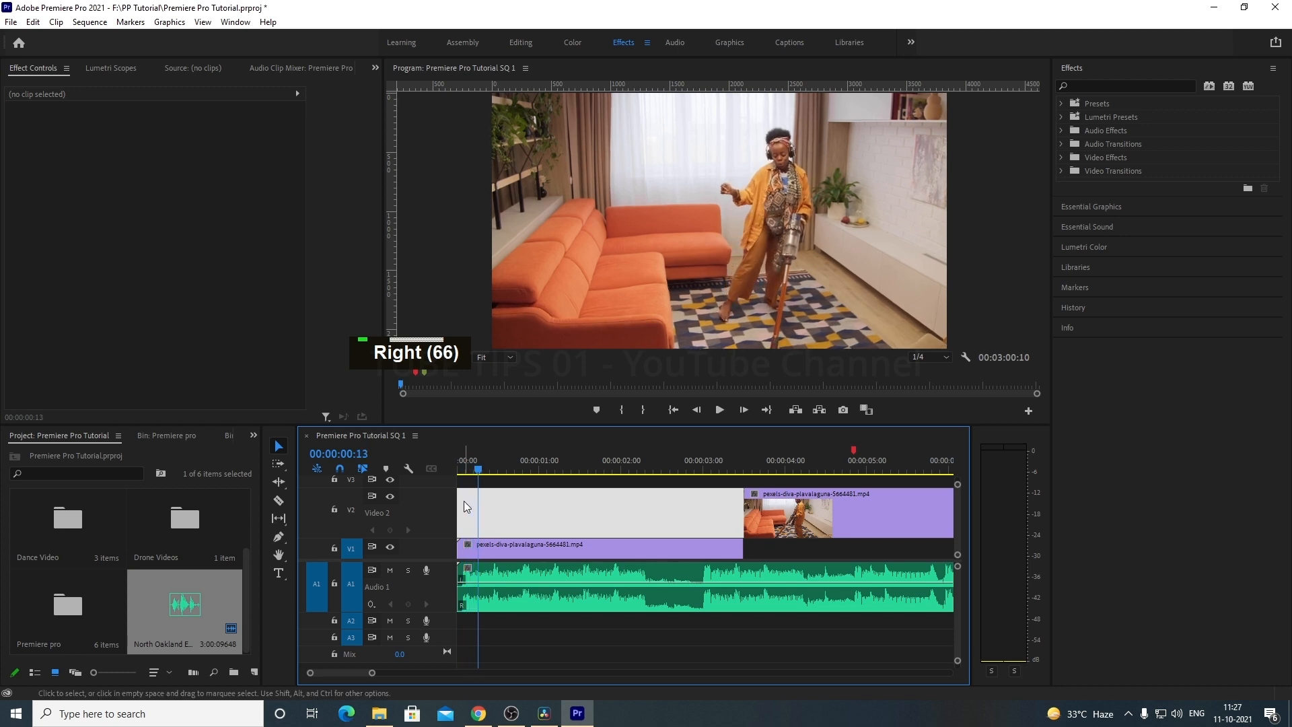
{"action": "key", "text": "Right"}
{"action": "key", "text": "Right"}
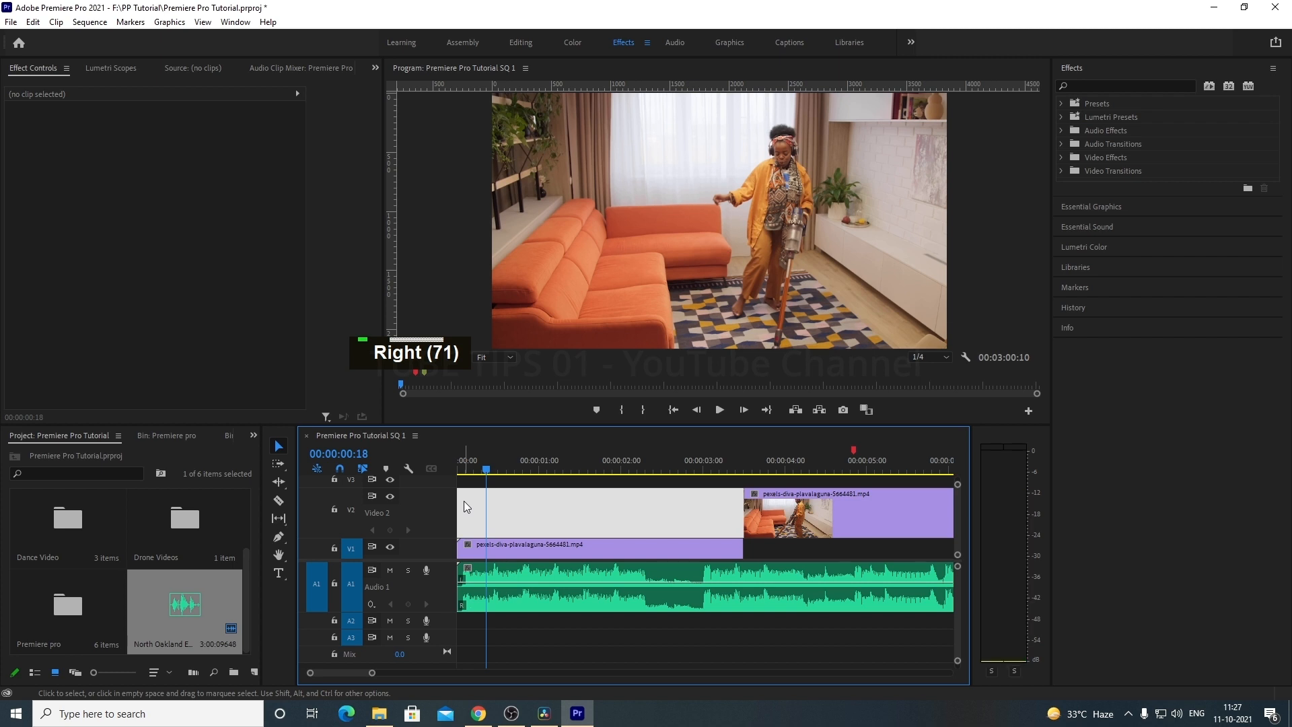
{"action": "key", "text": "Right"}
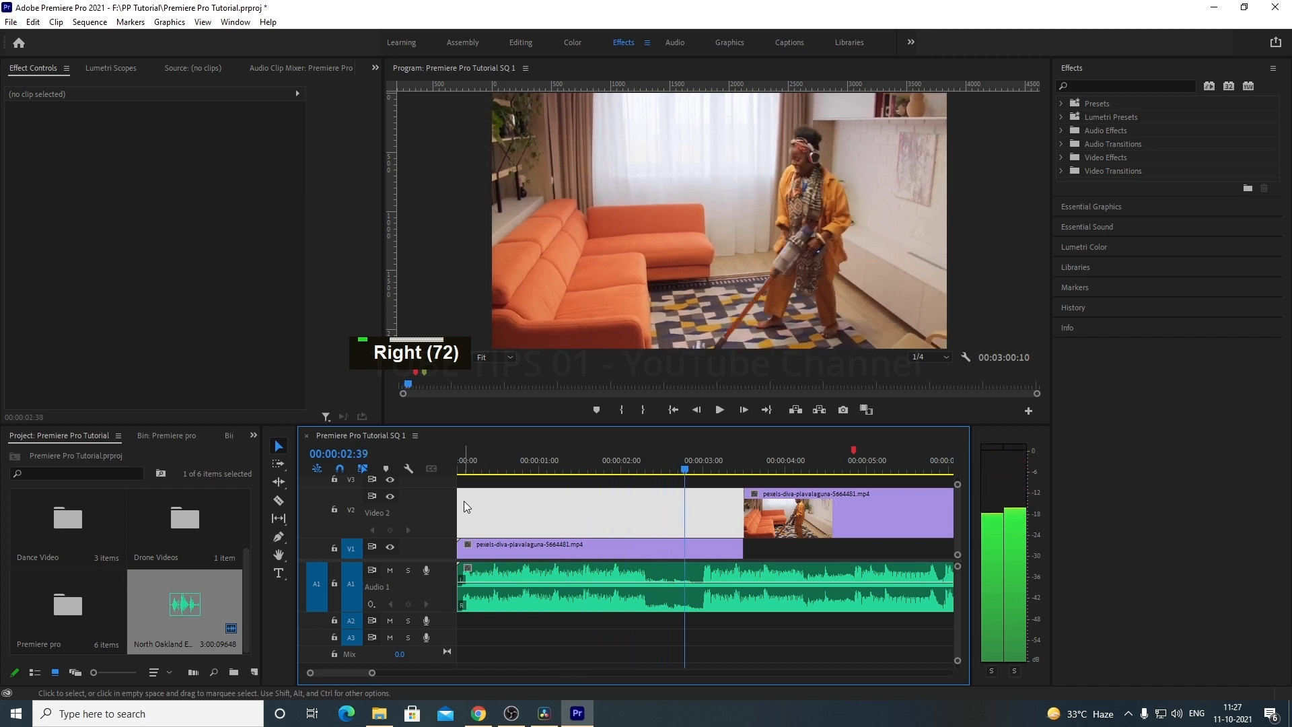
{"action": "left_click", "coordinate": [466, 474]}
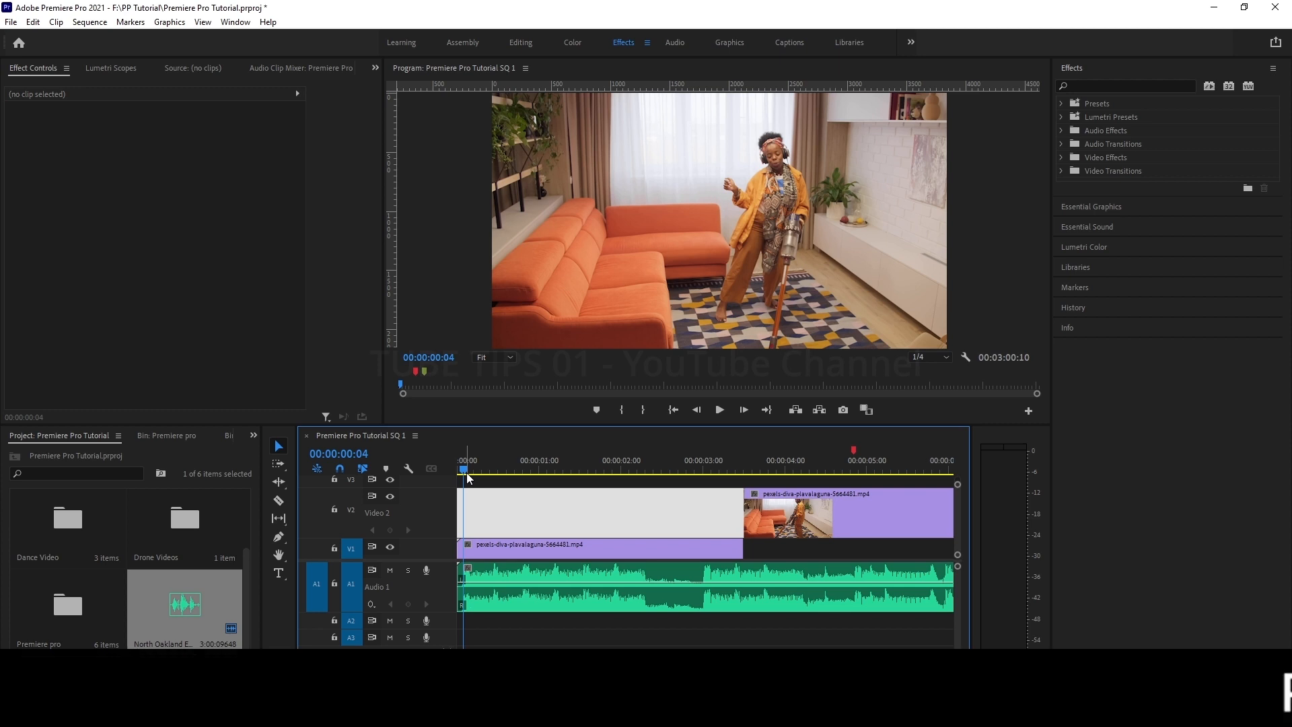
{"action": "left_click", "coordinate": [511, 494]}
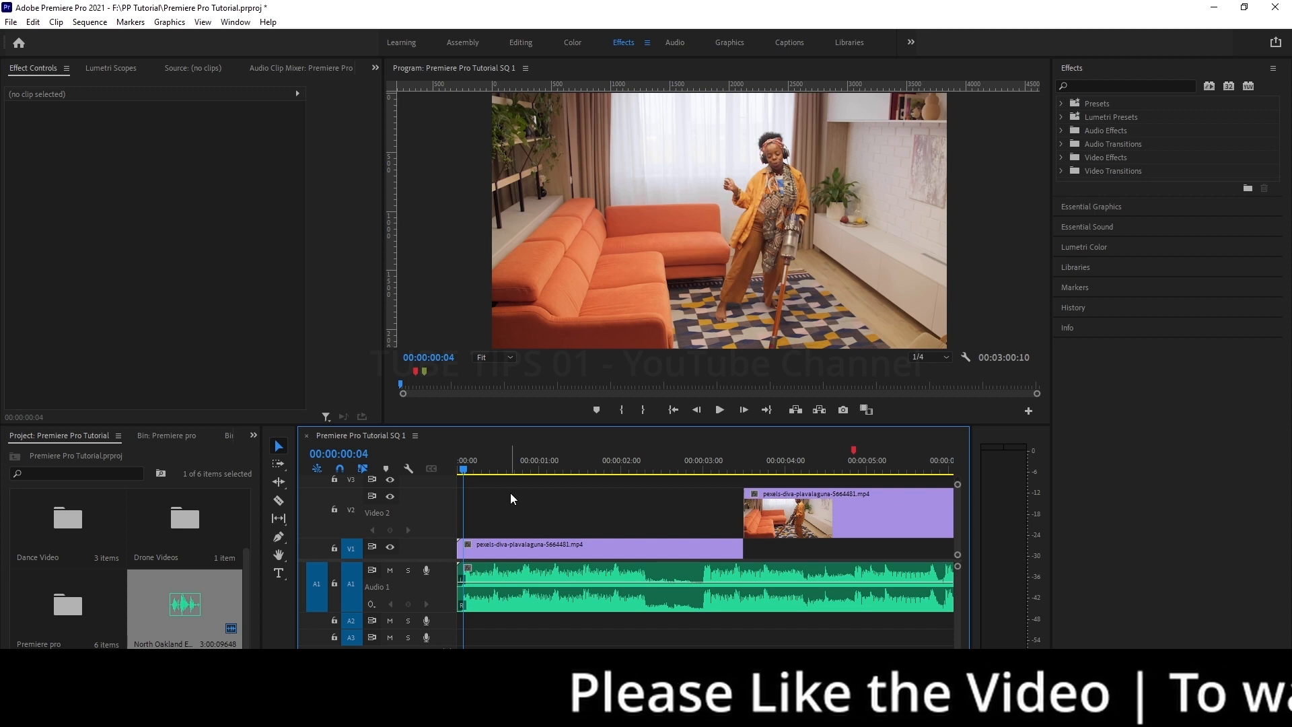
{"action": "left_click", "coordinate": [498, 517]}
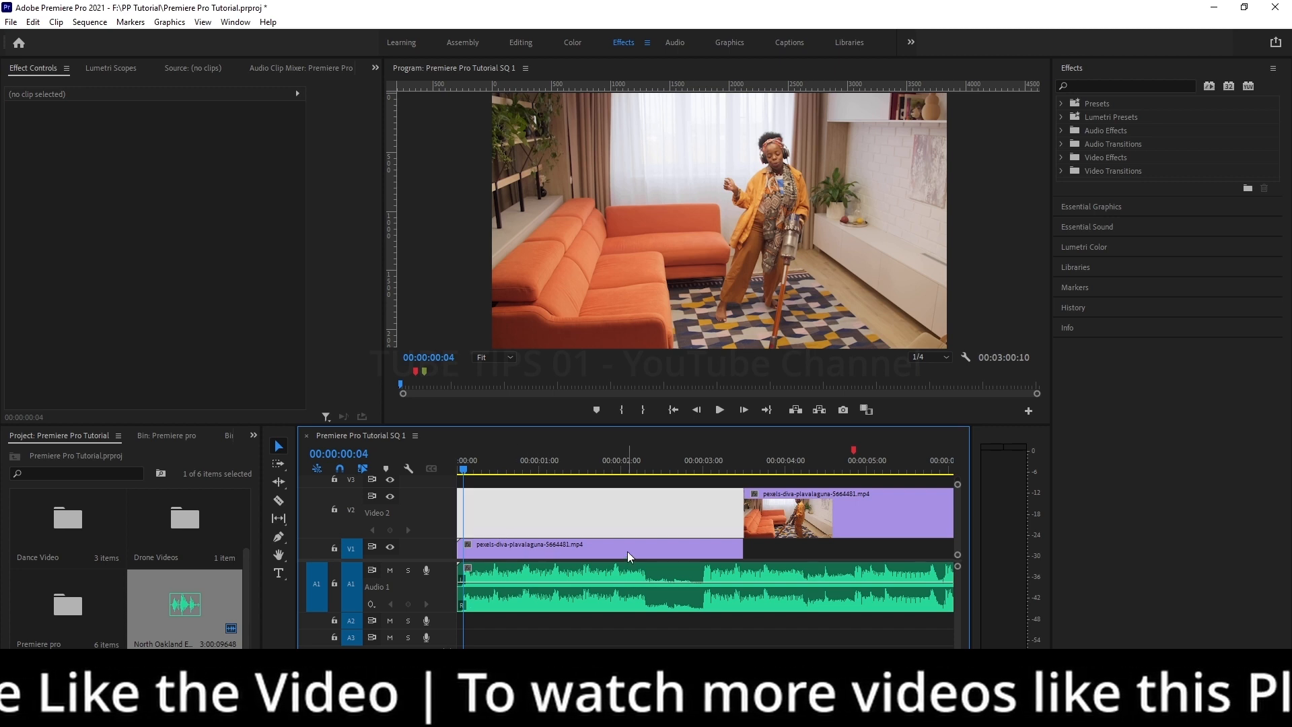
{"action": "left_click", "coordinate": [608, 523]}
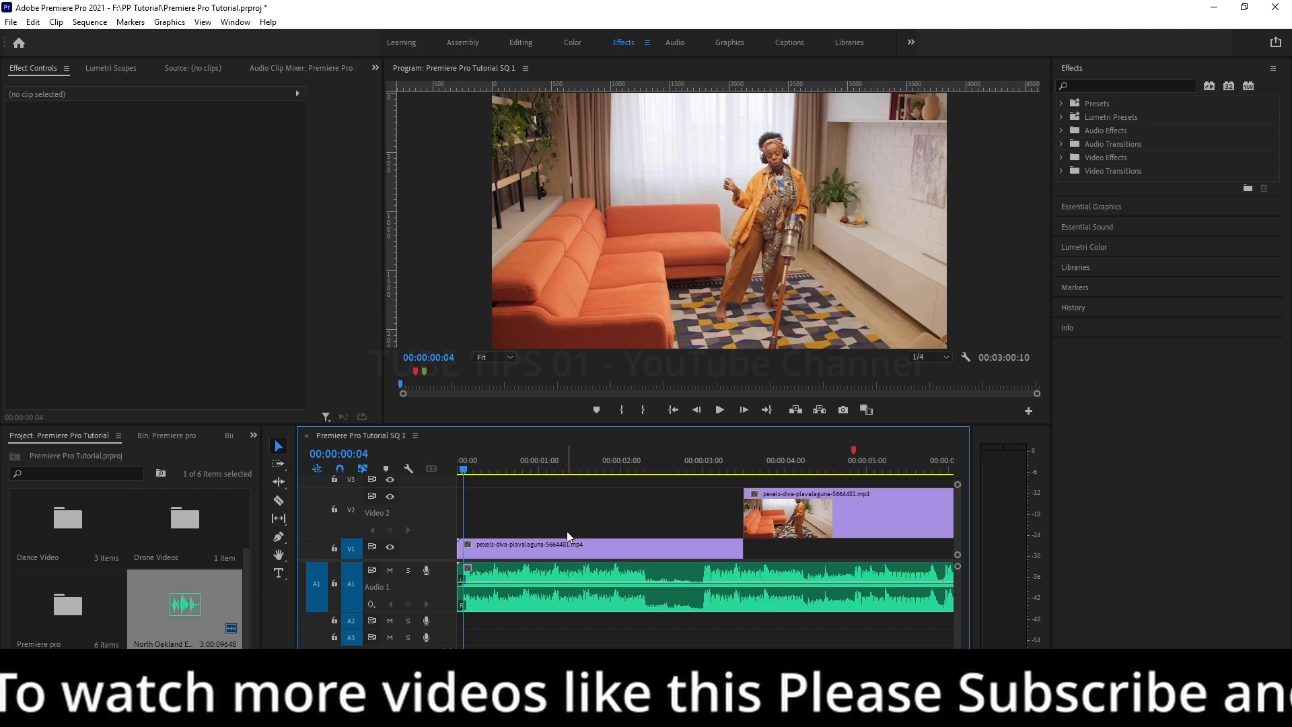
Step: Show the project items as a list and expand the Video bin to reveal its footage
{"action": "left_click", "coordinate": [588, 549]}
{"action": "left_click", "coordinate": [31, 662]}
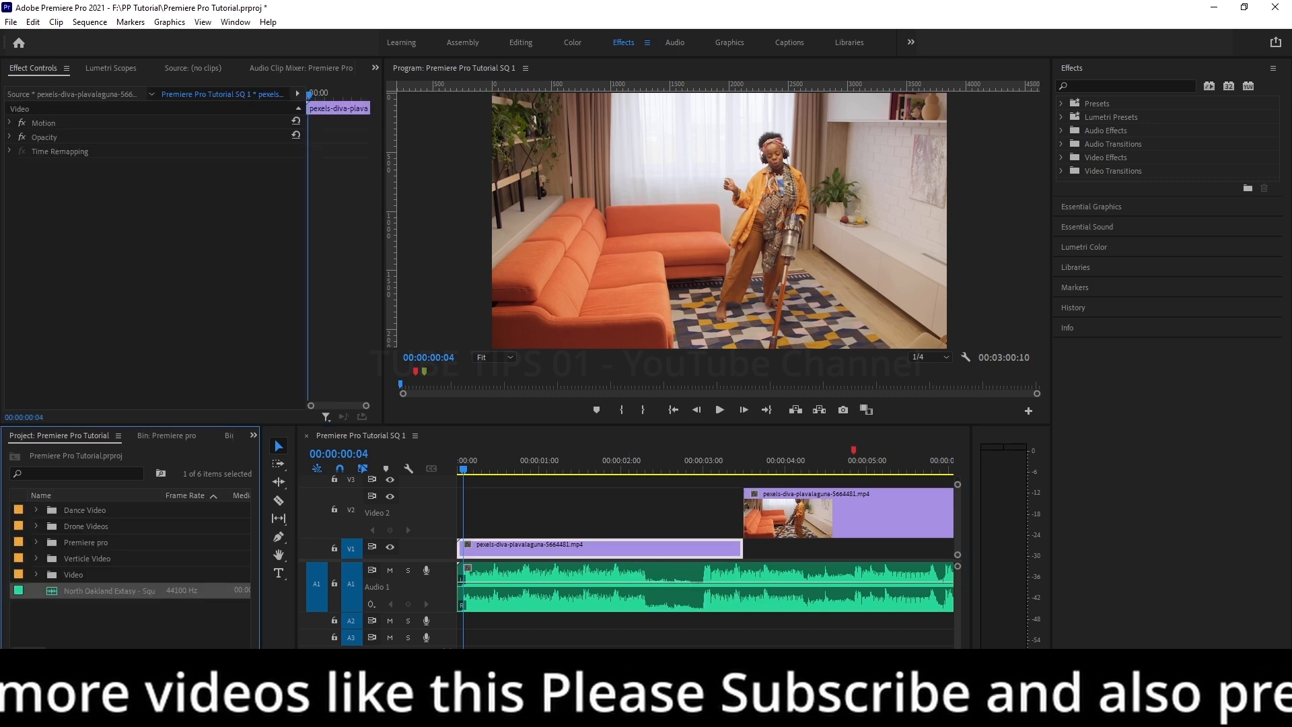
{"action": "left_click", "coordinate": [35, 574]}
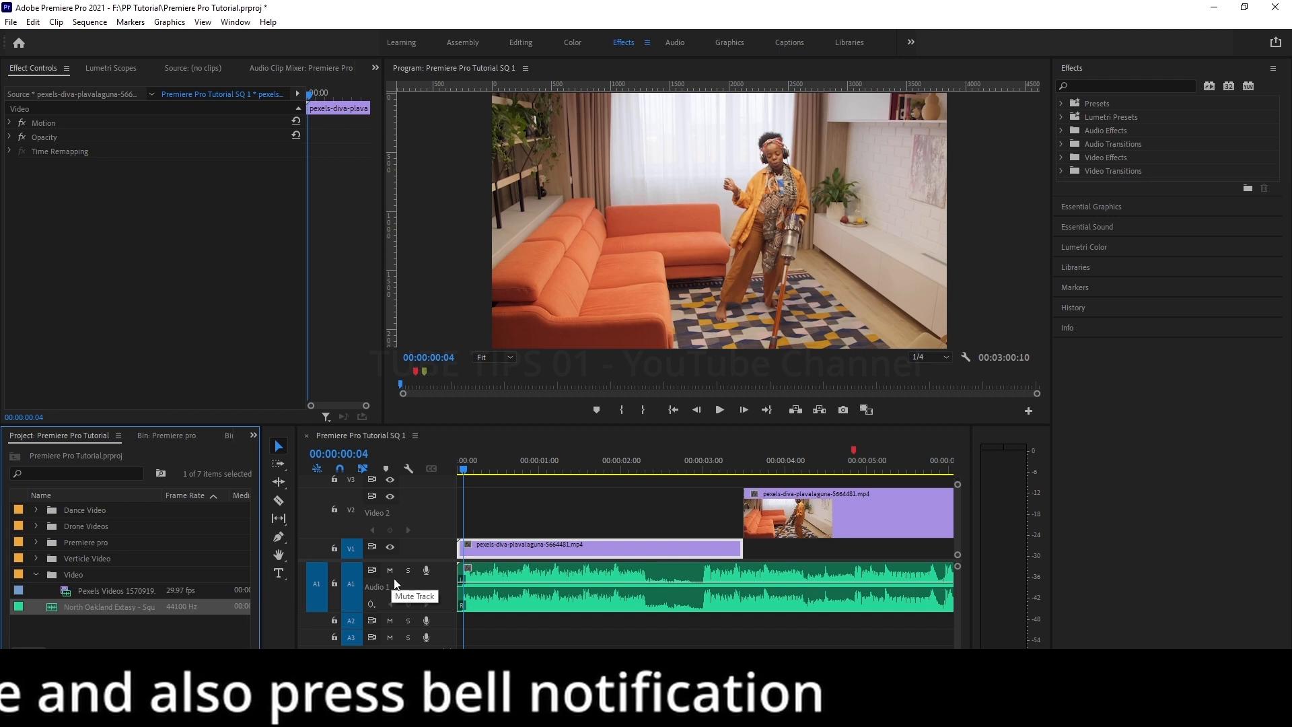
Step: Open the file properties of the dance clip on the V1 track
{"action": "right_click", "coordinate": [515, 542]}
{"action": "key", "text": "Escape"}
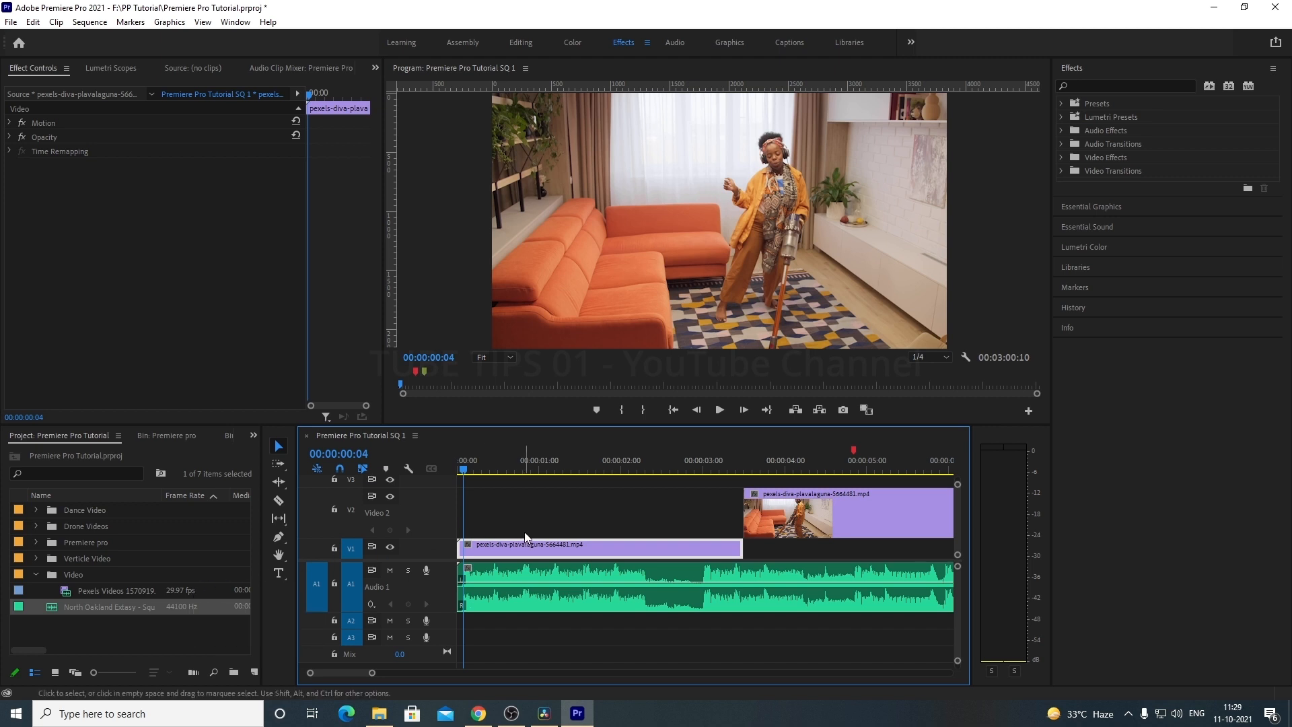
{"action": "key", "text": "ctrl+shift+comma"}
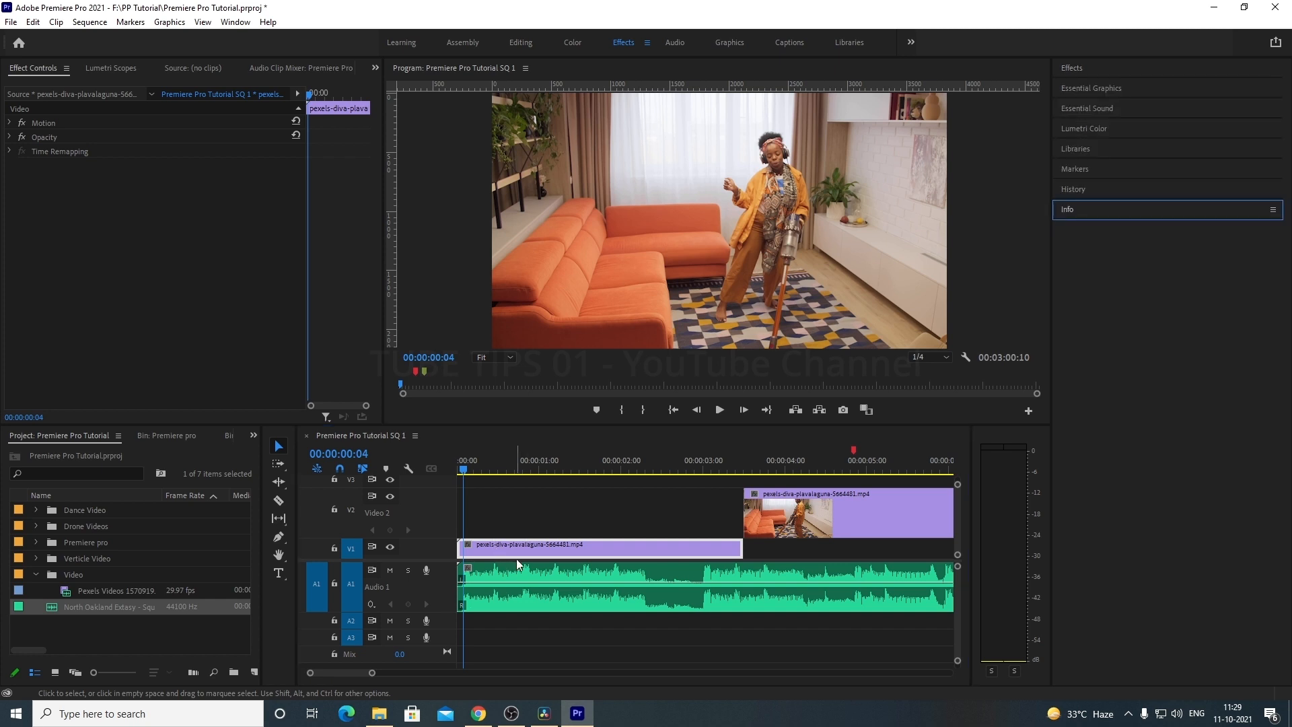
{"action": "right_click", "coordinate": [503, 547]}
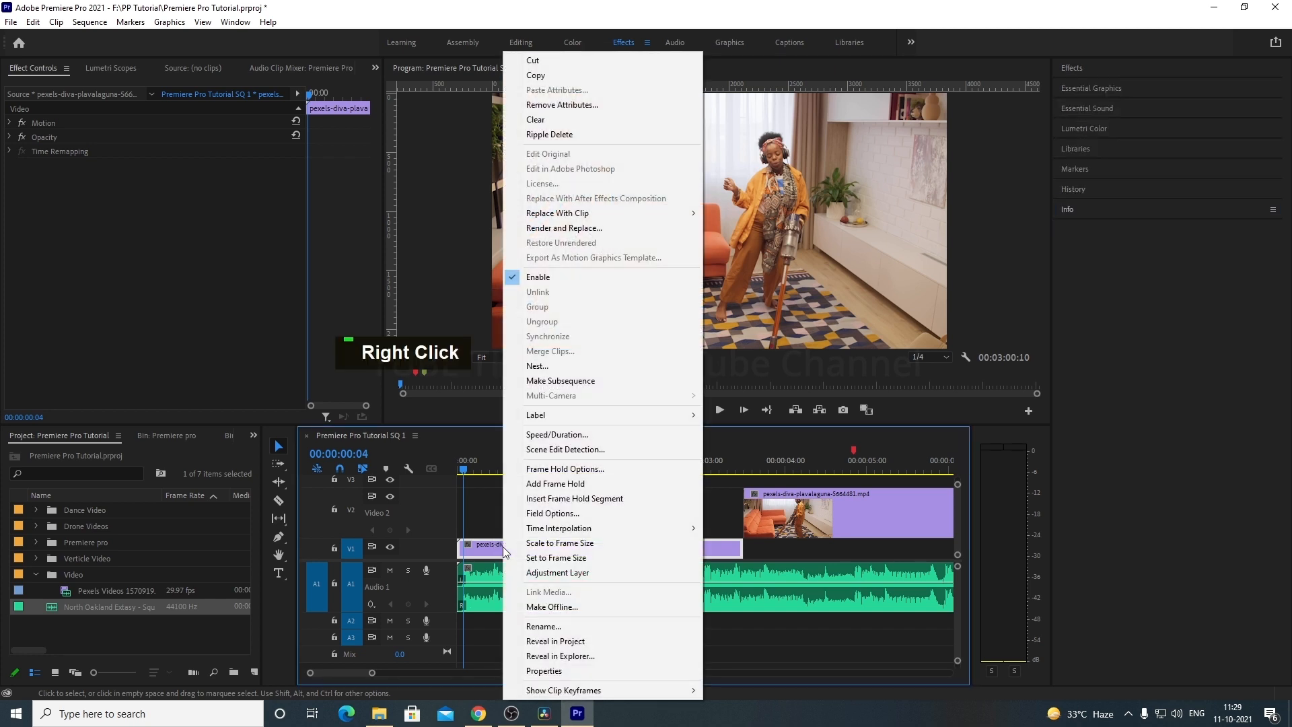
{"action": "left_click", "coordinate": [550, 672]}
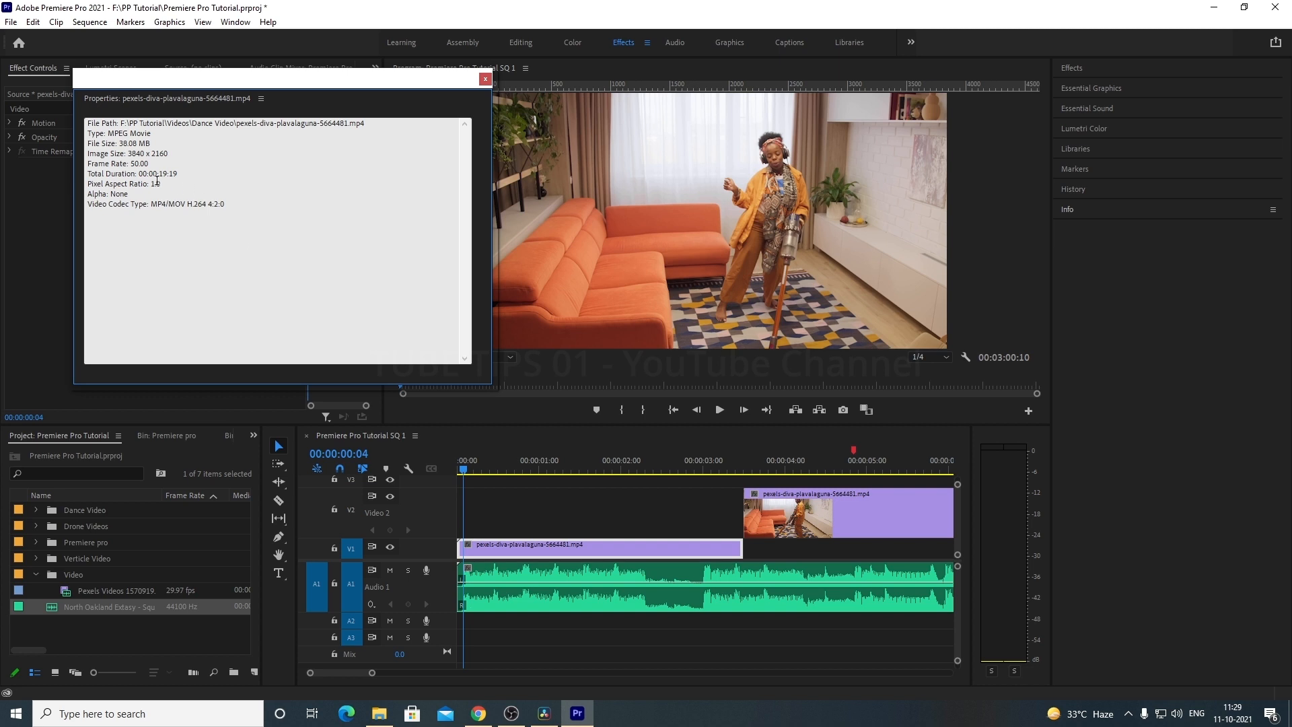
Step: Examine the clip's frame rate and video codec in its properties, then close the properties window
{"action": "left_click_drag", "start_coordinate": [156, 133], "coordinate": [131, 164]}
{"action": "left_click", "coordinate": [133, 169]}
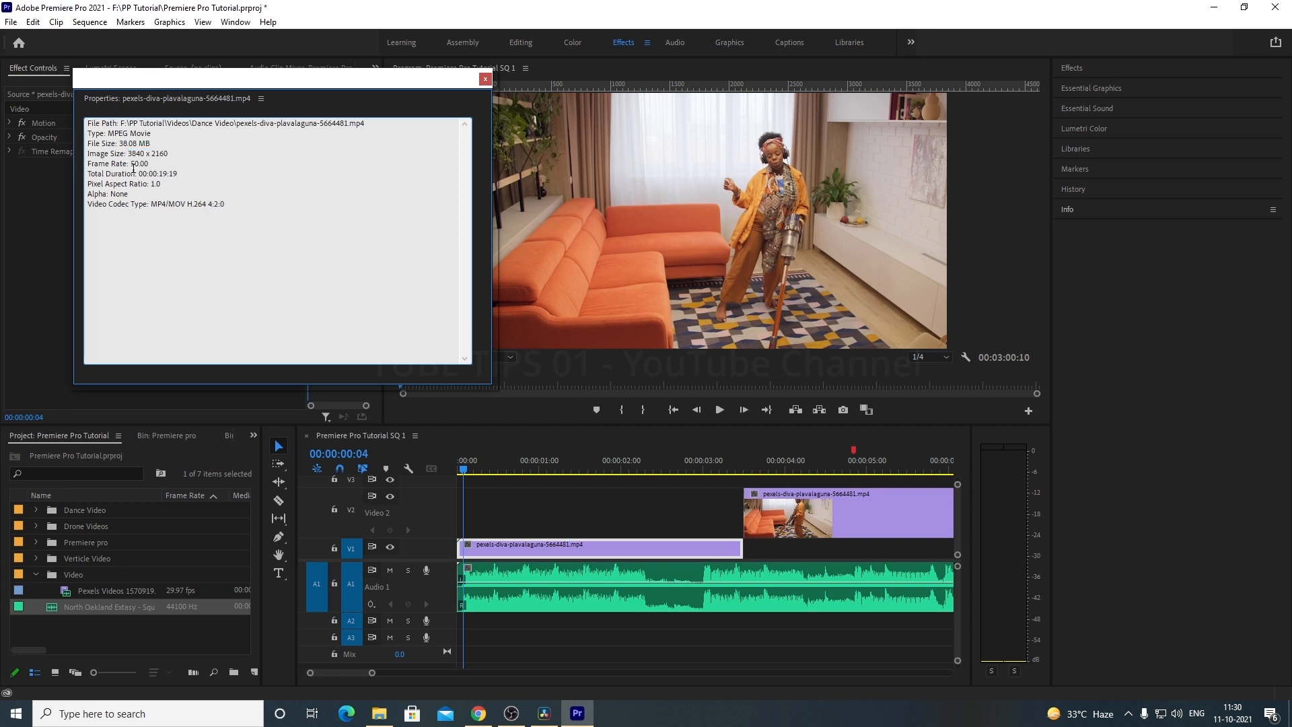
{"action": "left_click_drag", "start_coordinate": [226, 87], "coordinate": [422, 89]}
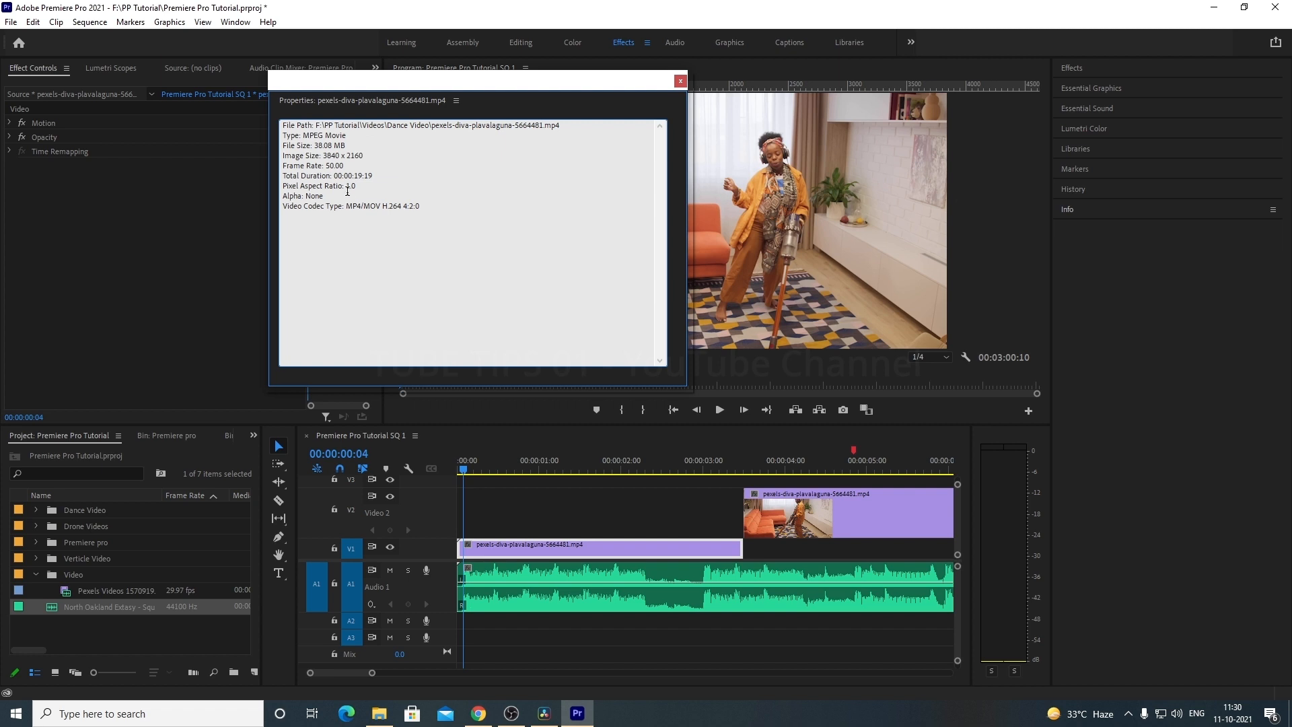
{"action": "left_click_drag", "start_coordinate": [344, 165], "coordinate": [324, 165]}
{"action": "left_click", "coordinate": [349, 239]}
{"action": "left_click_drag", "start_coordinate": [375, 208], "coordinate": [445, 210]}
{"action": "left_click", "coordinate": [425, 247]}
{"action": "left_click", "coordinate": [681, 82]}
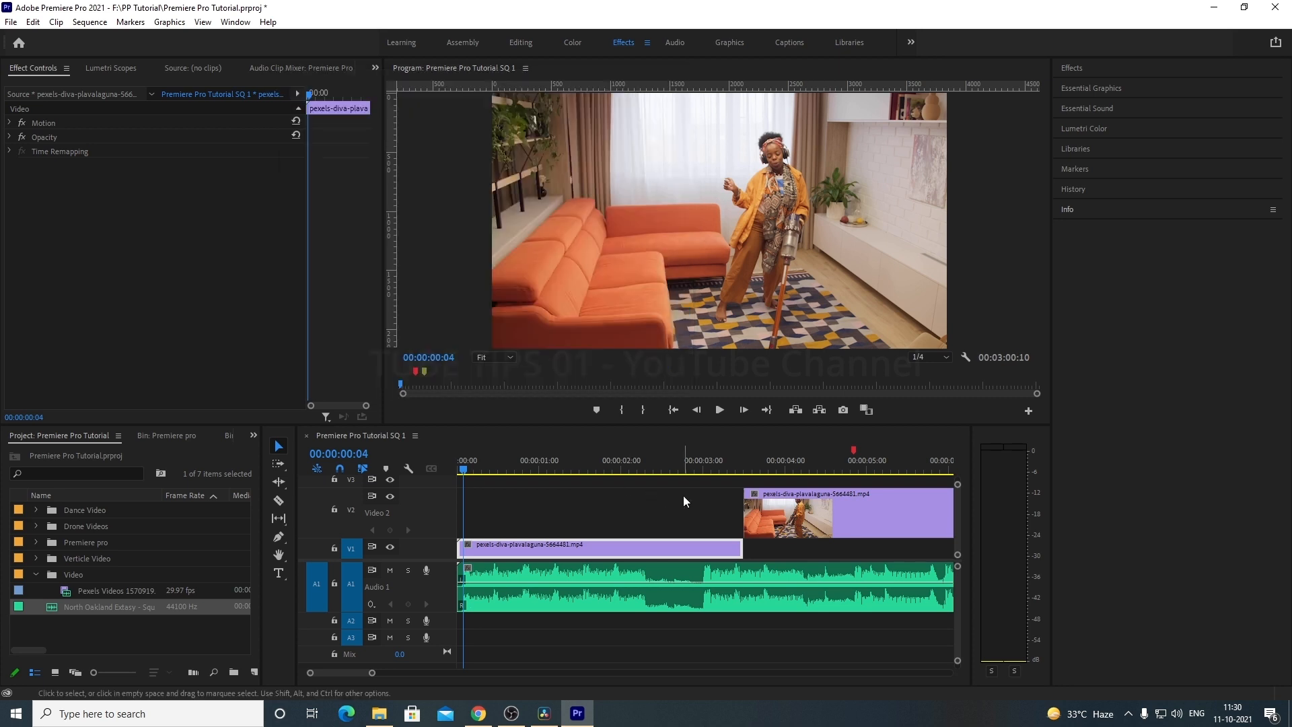
{"action": "left_click", "coordinate": [632, 521]}
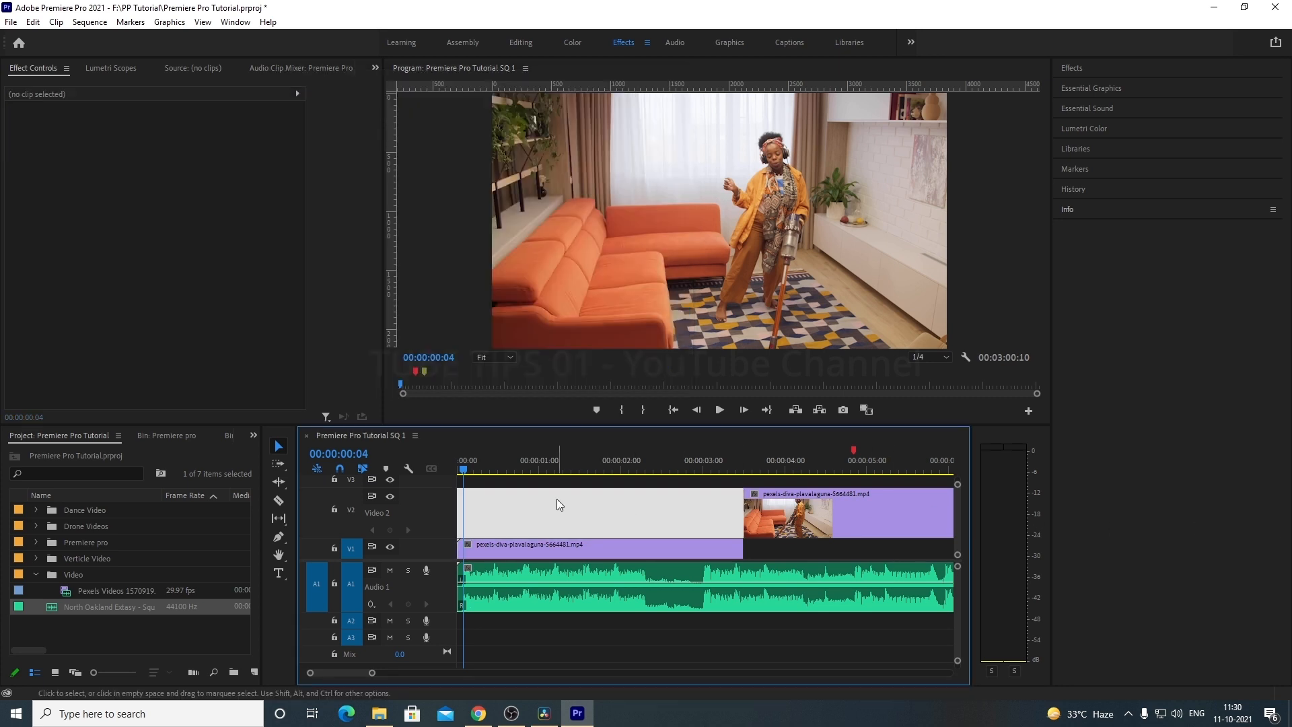
{"action": "left_click", "coordinate": [516, 551]}
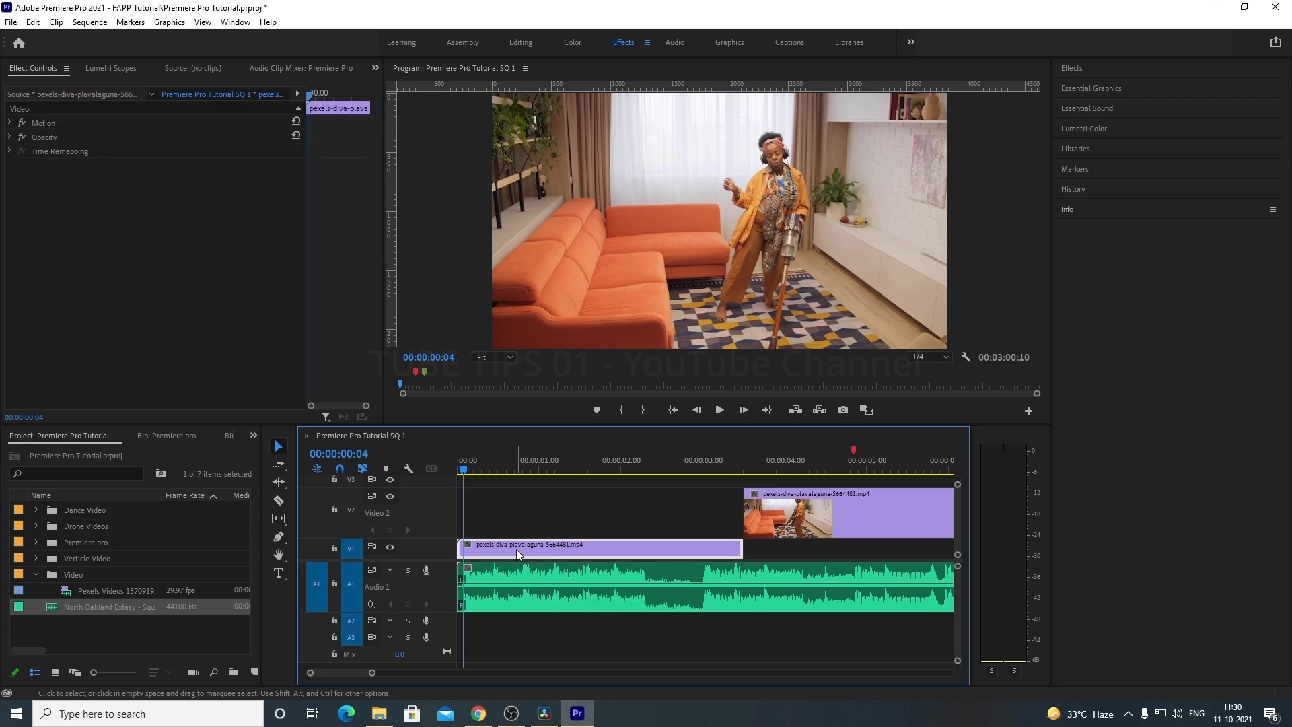
{"action": "left_click", "coordinate": [253, 435]}
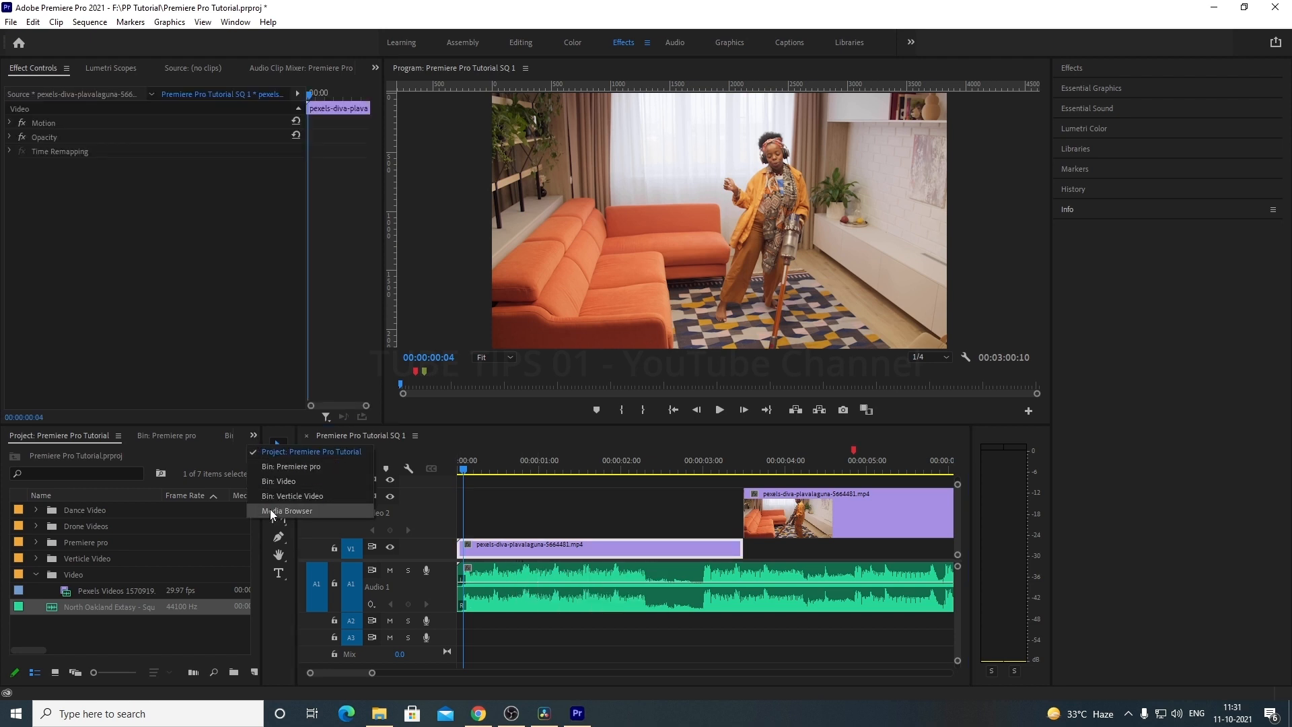
{"action": "left_click", "coordinate": [576, 524]}
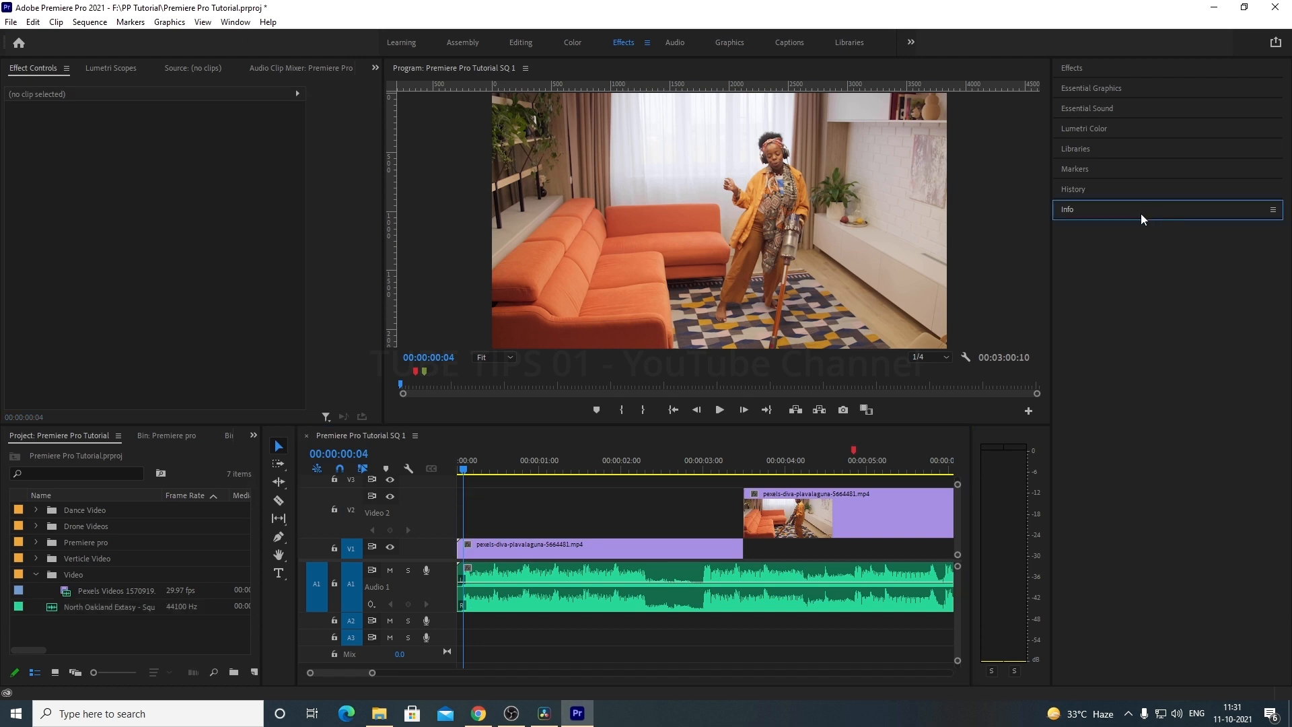
Step: Expand the Info panel and select the dance clip on V1 to examine its frame rate and resolution
{"action": "left_click", "coordinate": [1098, 215]}
{"action": "left_click", "coordinate": [1098, 215]}
{"action": "left_click", "coordinate": [1098, 216]}
{"action": "left_click", "coordinate": [1098, 216]}
{"action": "left_click", "coordinate": [235, 22]}
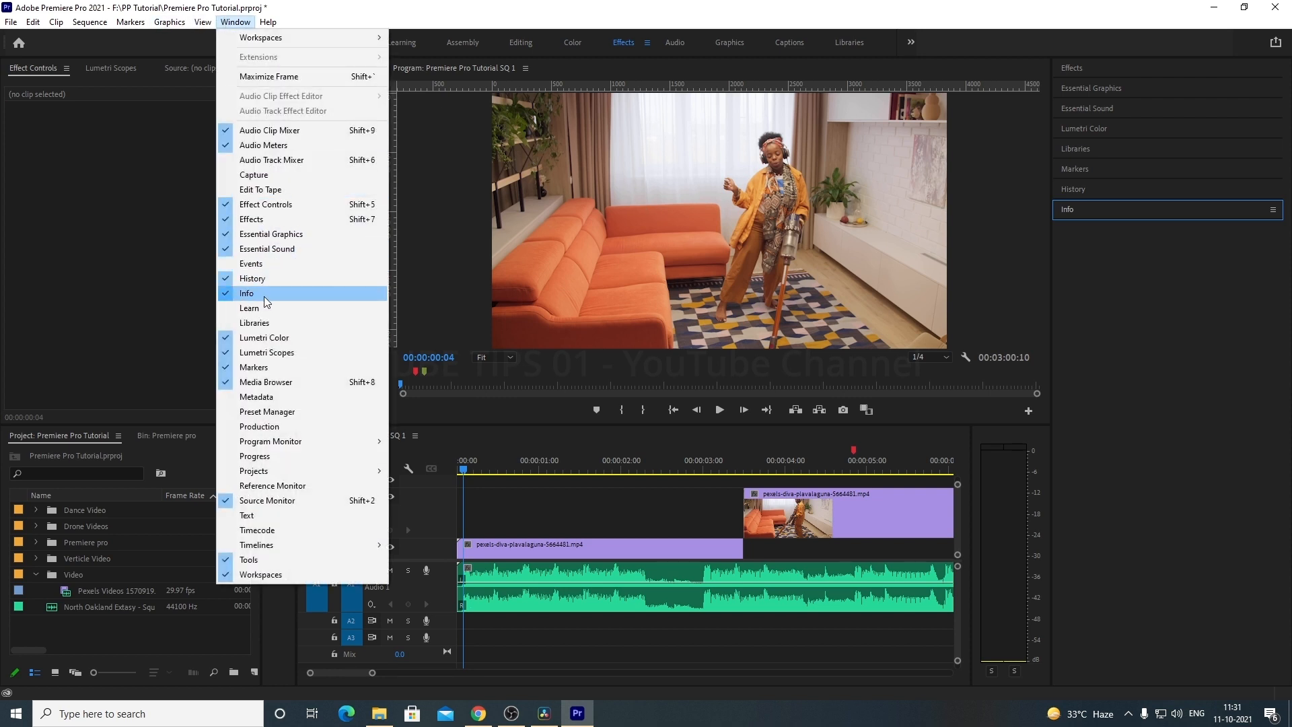
{"action": "left_click", "coordinate": [1140, 212]}
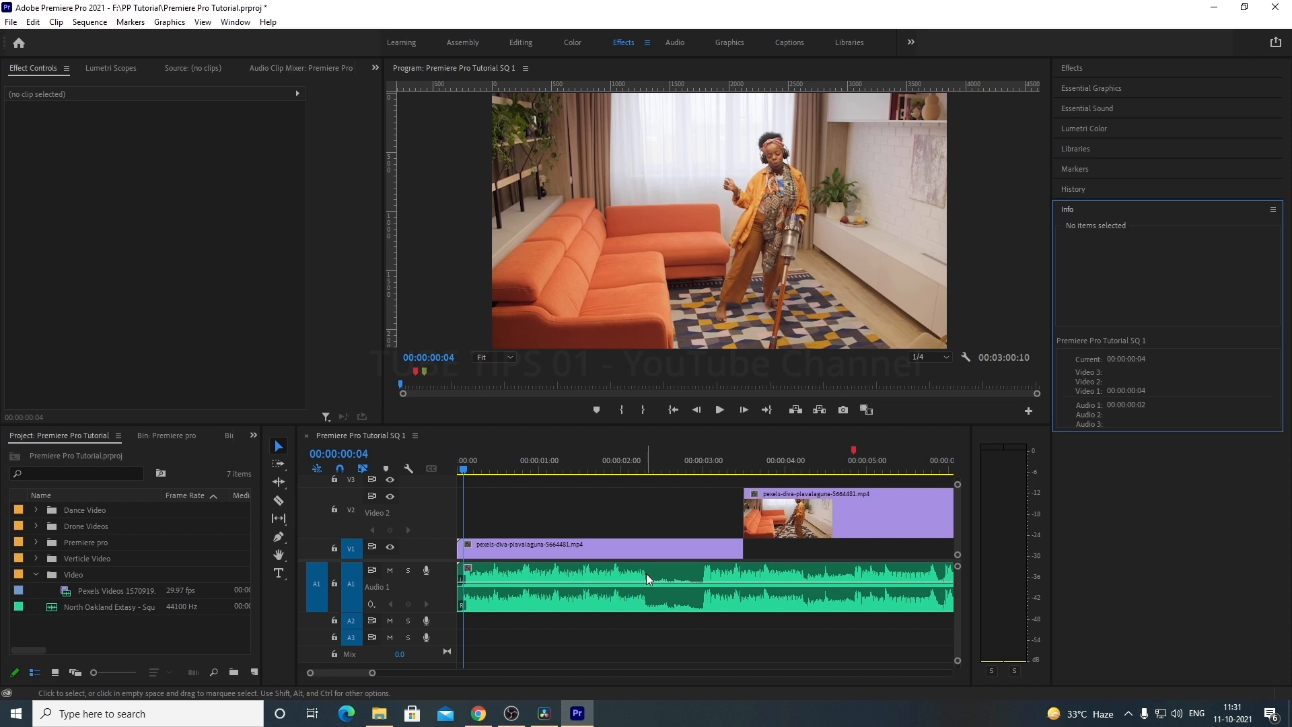
{"action": "left_click", "coordinate": [615, 548]}
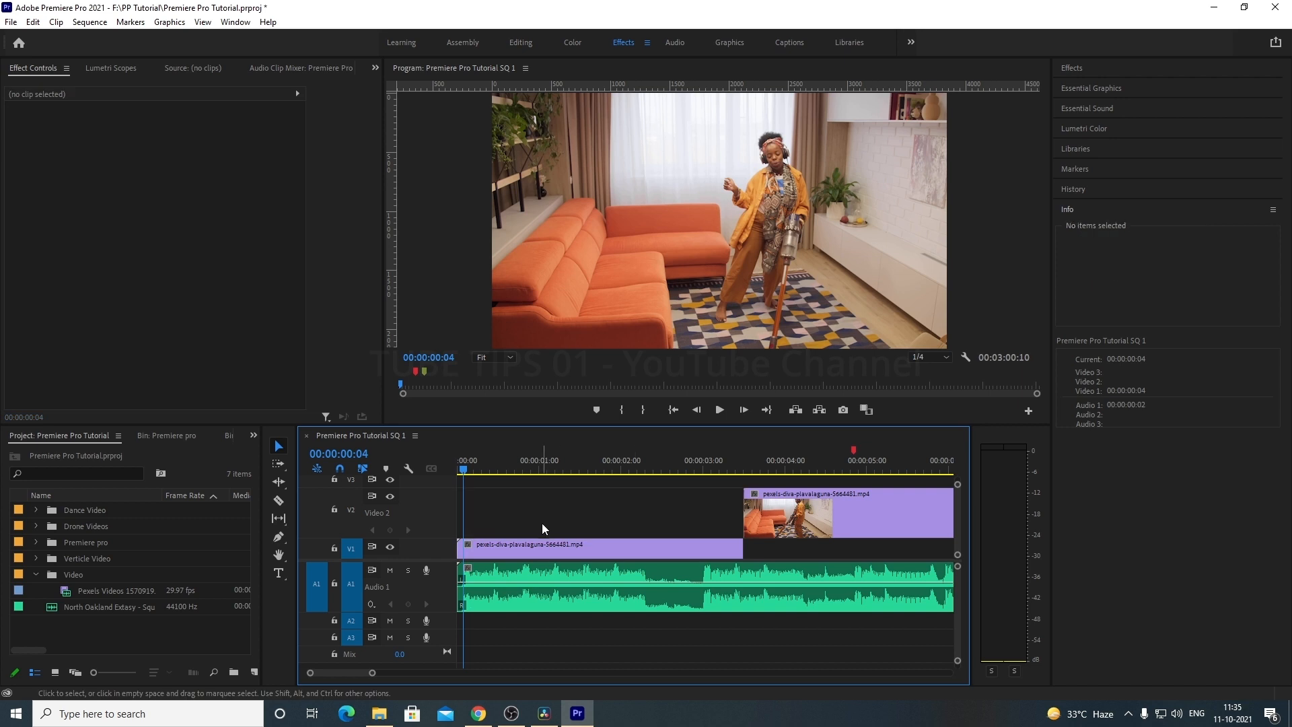
{"action": "left_click", "coordinate": [550, 544]}
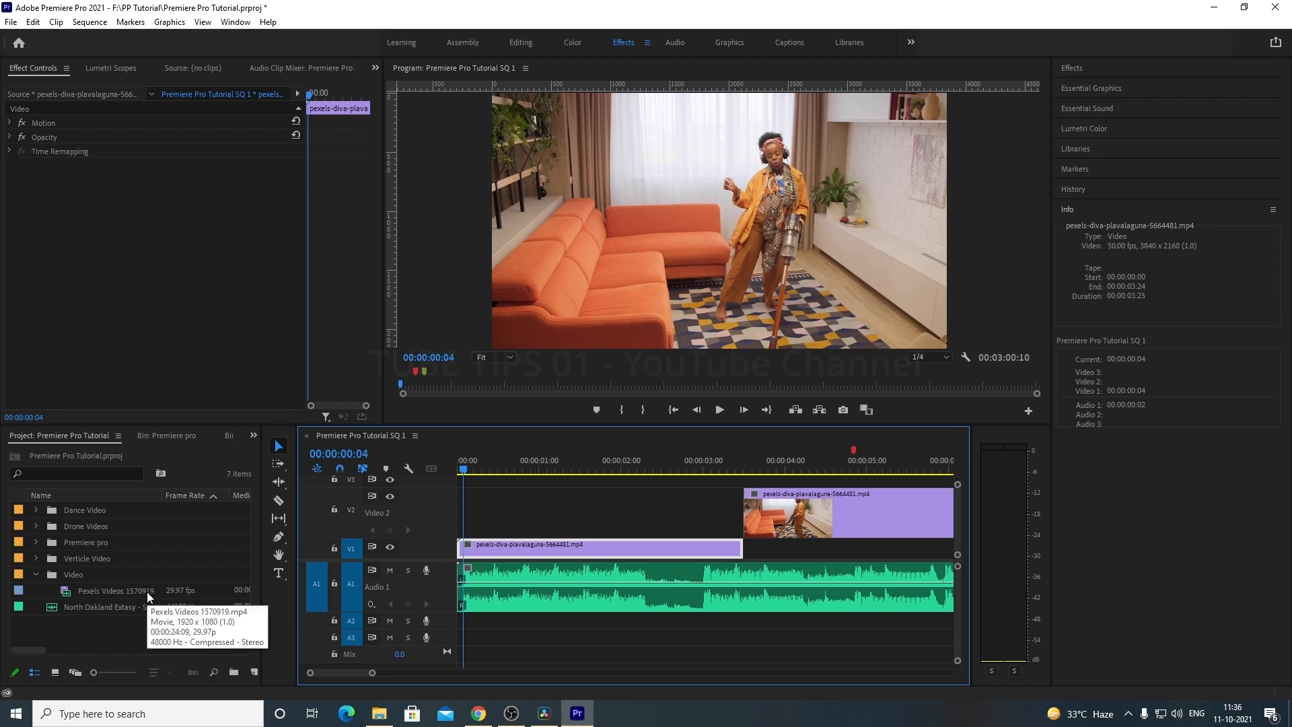
Step: Open the Interpret Footage settings for Pexels Videos 1570919.mp4 in the Video bin and examine its frame rate options
{"action": "left_click", "coordinate": [120, 590]}
{"action": "right_click", "coordinate": [124, 590]}
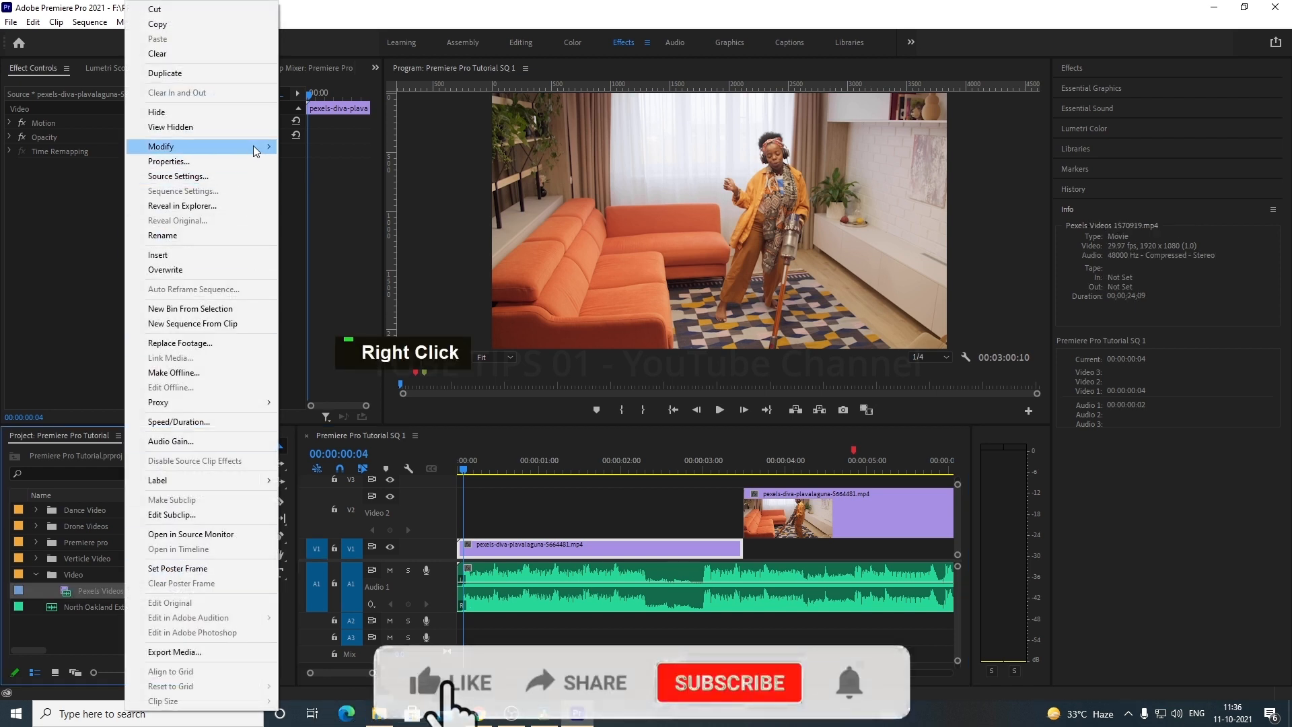
{"action": "mouse_move", "coordinate": [253, 144]}
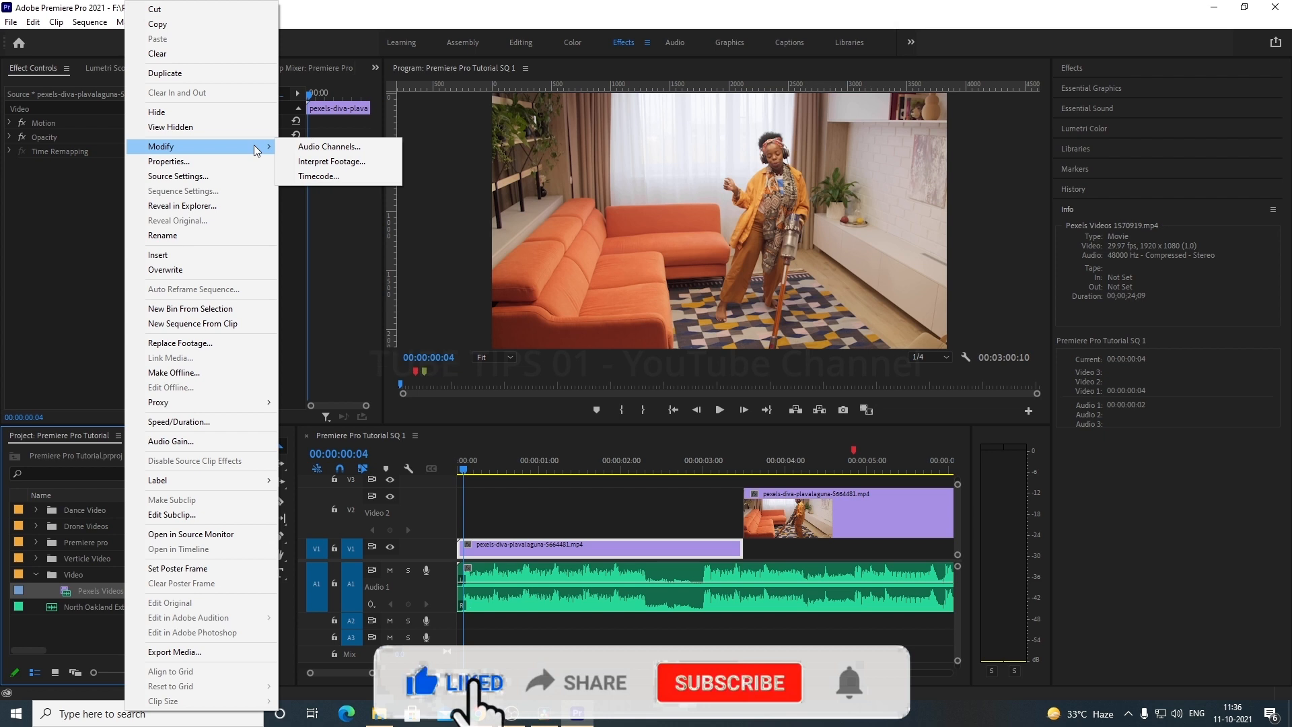
{"action": "left_click", "coordinate": [331, 165]}
{"action": "left_click_drag", "start_coordinate": [559, 56], "coordinate": [596, 63]}
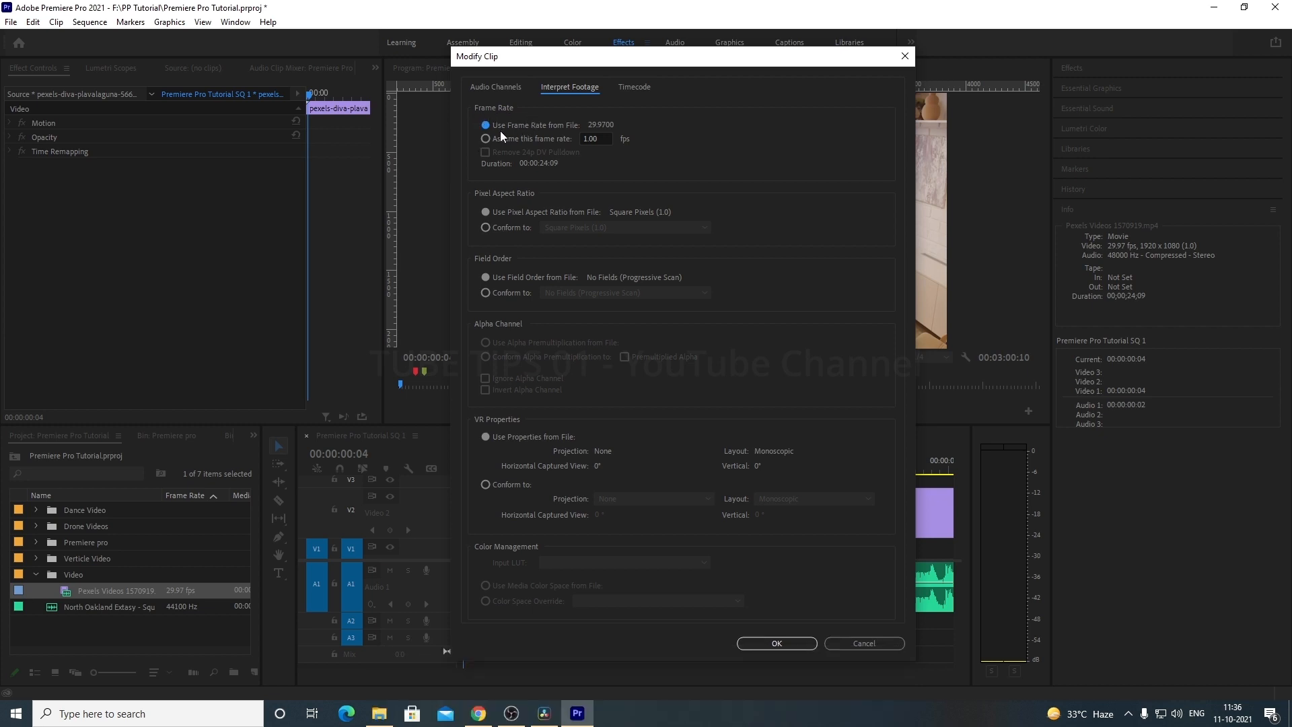
{"action": "left_click_drag", "start_coordinate": [606, 57], "coordinate": [787, 41]}
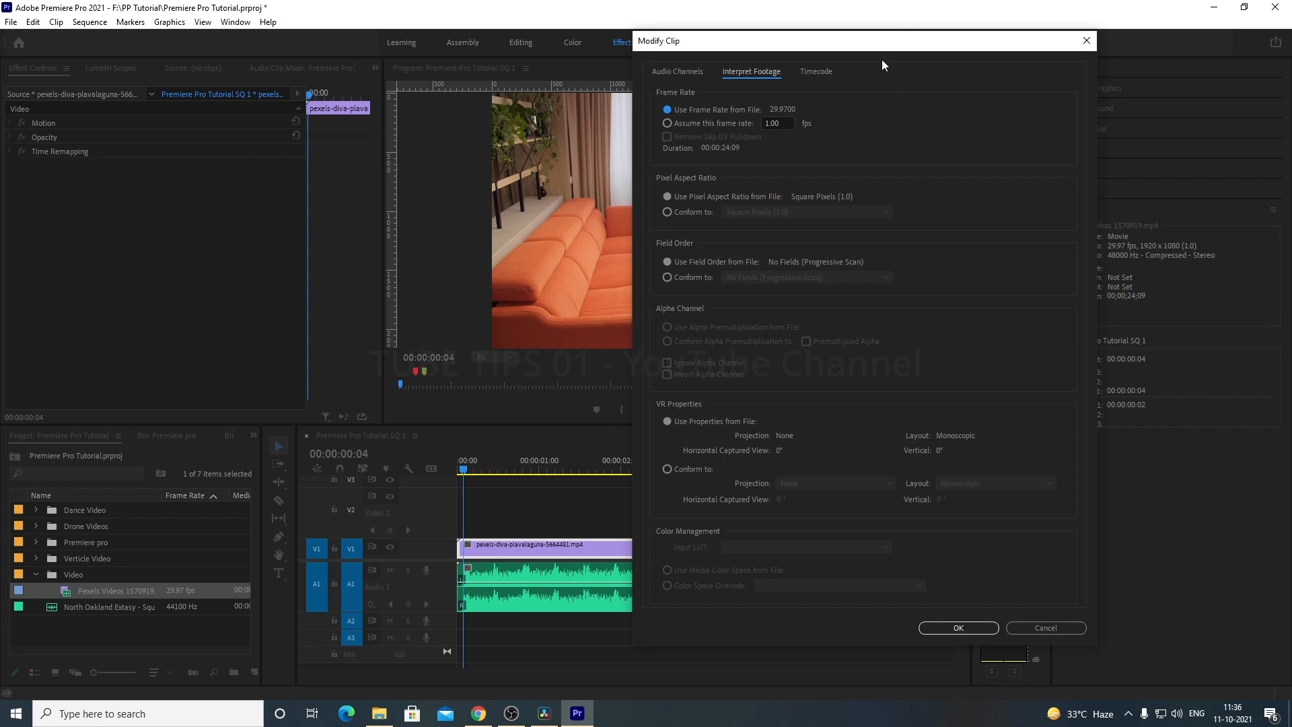
{"action": "left_click_drag", "start_coordinate": [882, 47], "coordinate": [788, 43]}
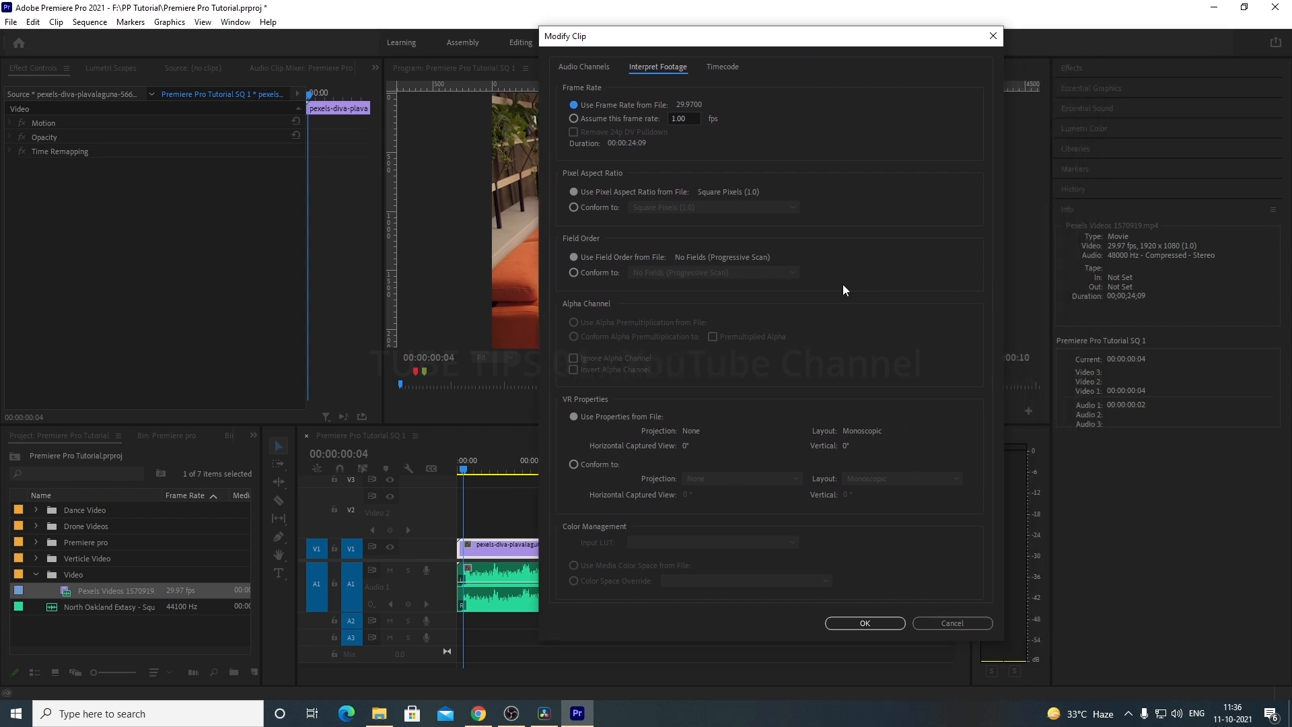
Step: Make the Pexels footage assume a frame rate of 50.00 fps and apply the change
{"action": "left_click", "coordinate": [573, 119]}
{"action": "type", "text": "50.00"}
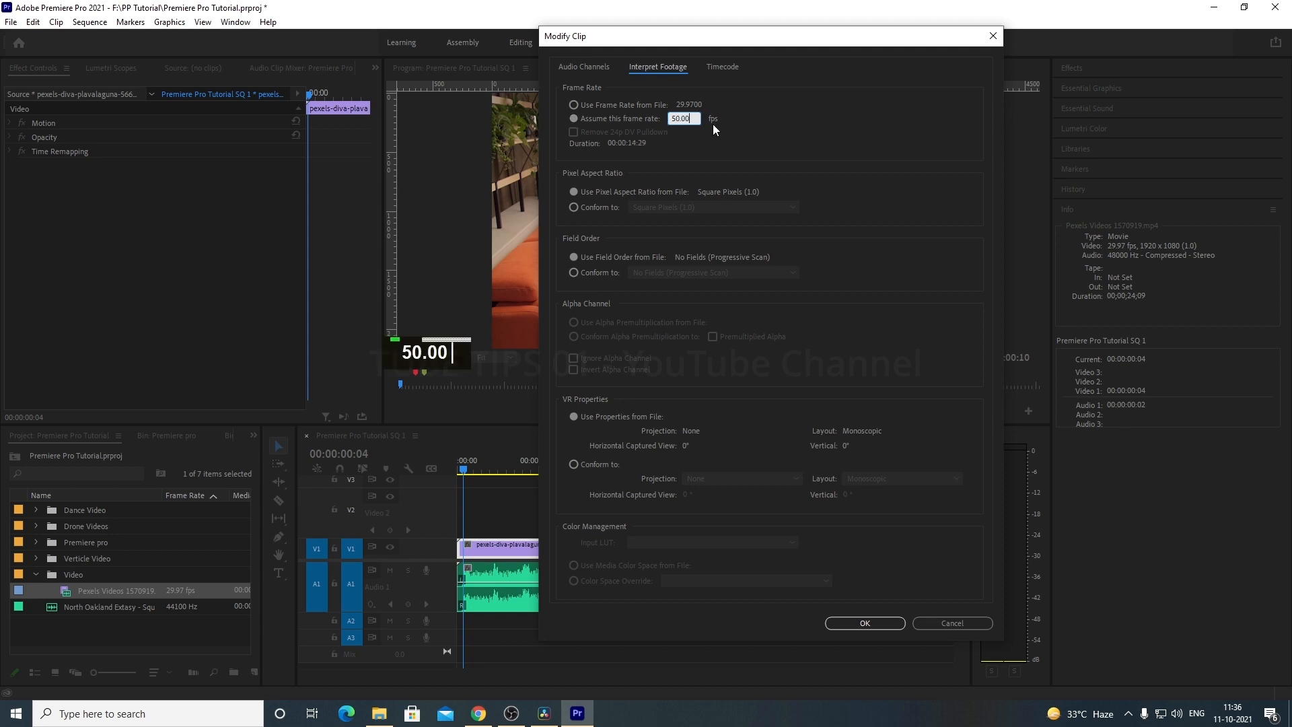
{"action": "left_click", "coordinate": [751, 146]}
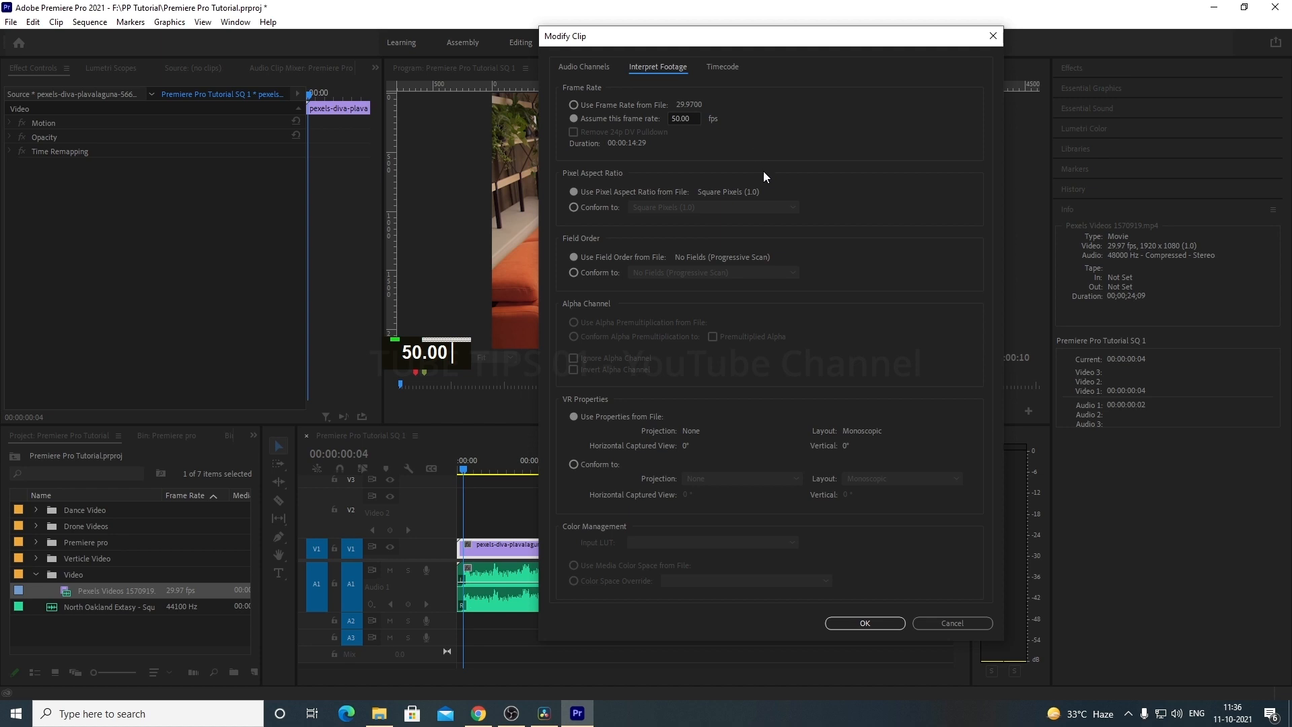
{"action": "left_click", "coordinate": [887, 623]}
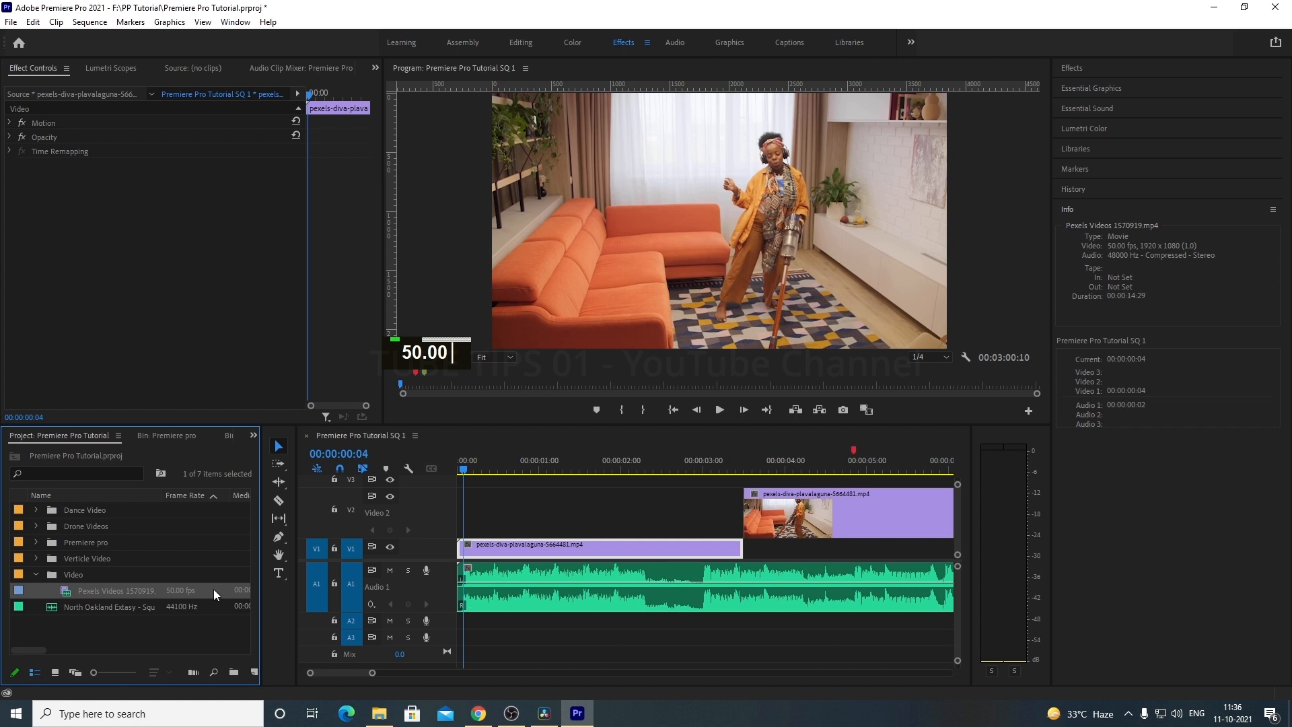
Step: Play the sequence from its beginning twice to review the motion, and stop playback
{"action": "left_click", "coordinate": [430, 470]}
{"action": "key", "text": "space"}
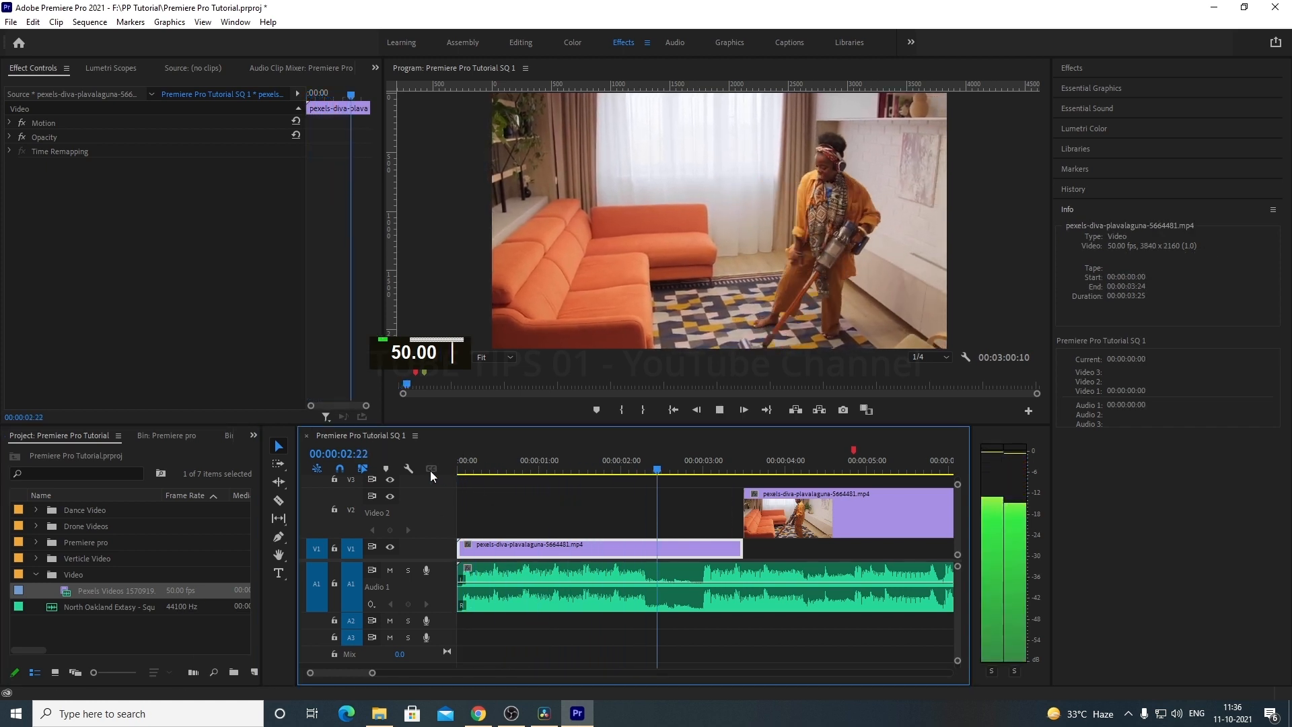
{"action": "left_click", "coordinate": [460, 471]}
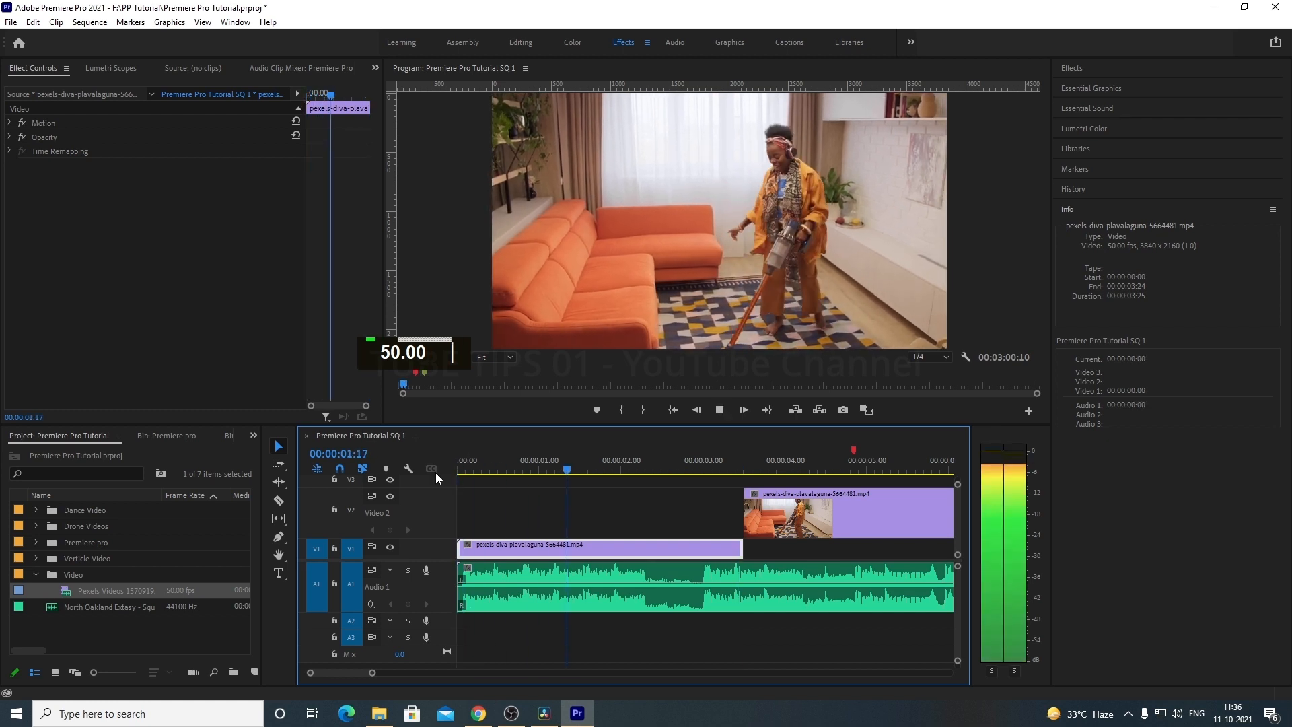
{"action": "key", "text": "space"}
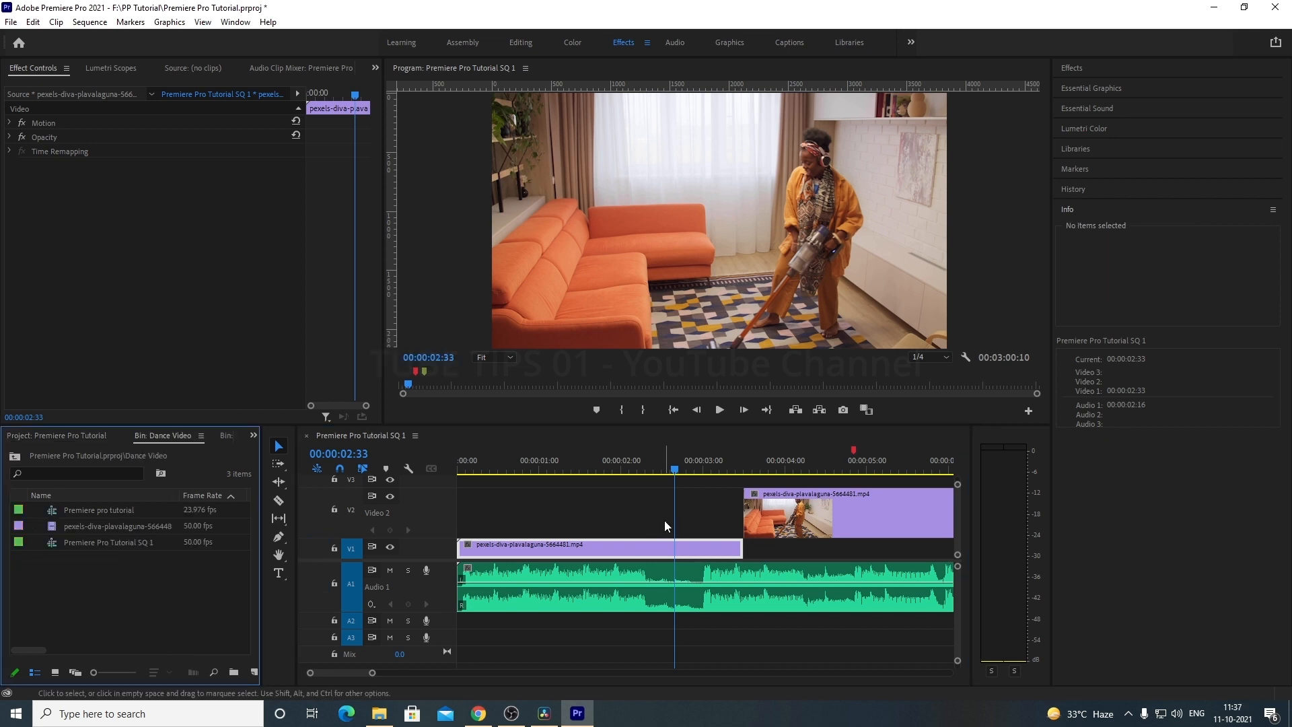
Step: Make the pexels-diva-plavalaguna clip in the Dance Video bin assume a frame rate of 120 fps in Interpret Footage
{"action": "right_click", "coordinate": [140, 527]}
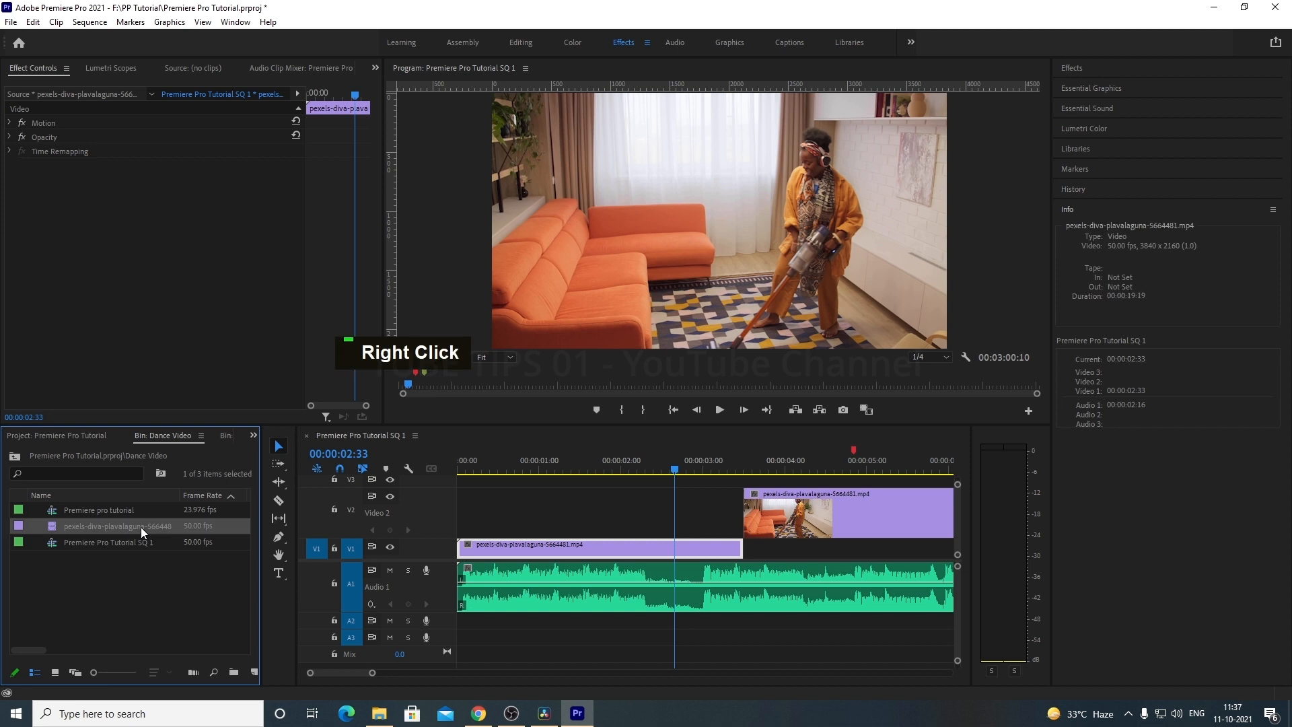
{"action": "mouse_move", "coordinate": [212, 147]}
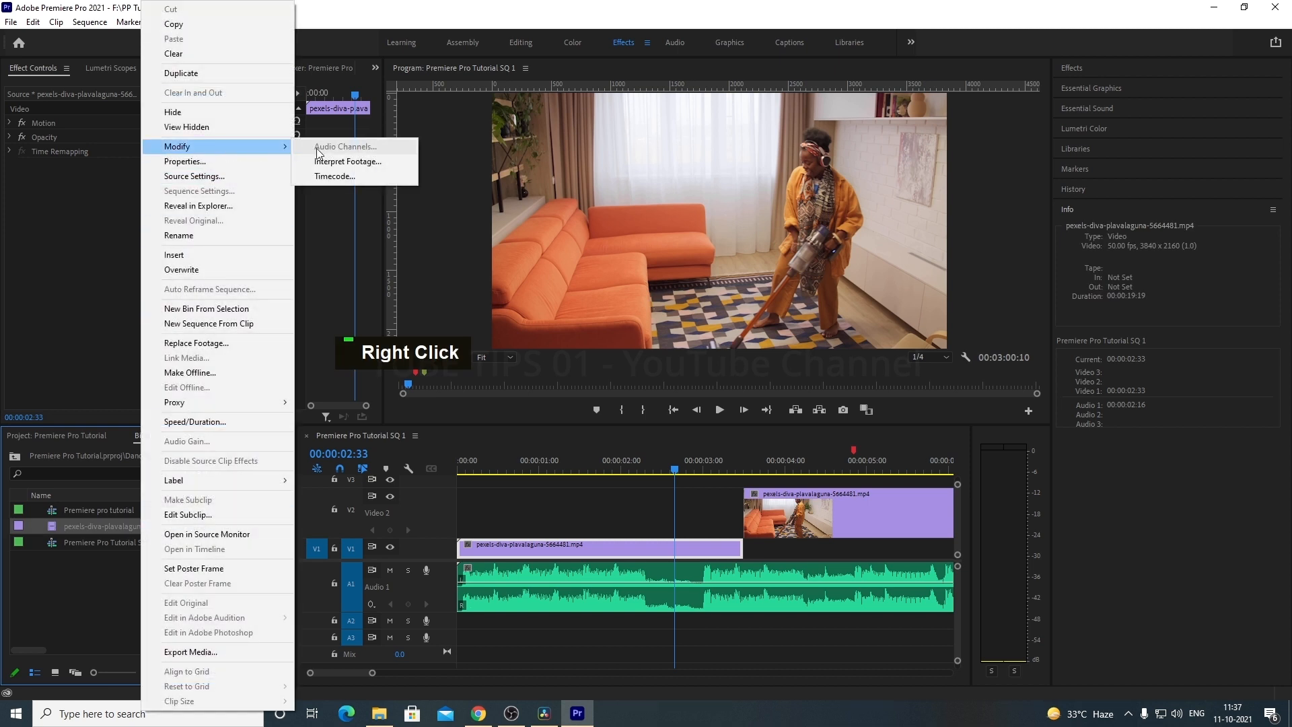
{"action": "left_click", "coordinate": [341, 163]}
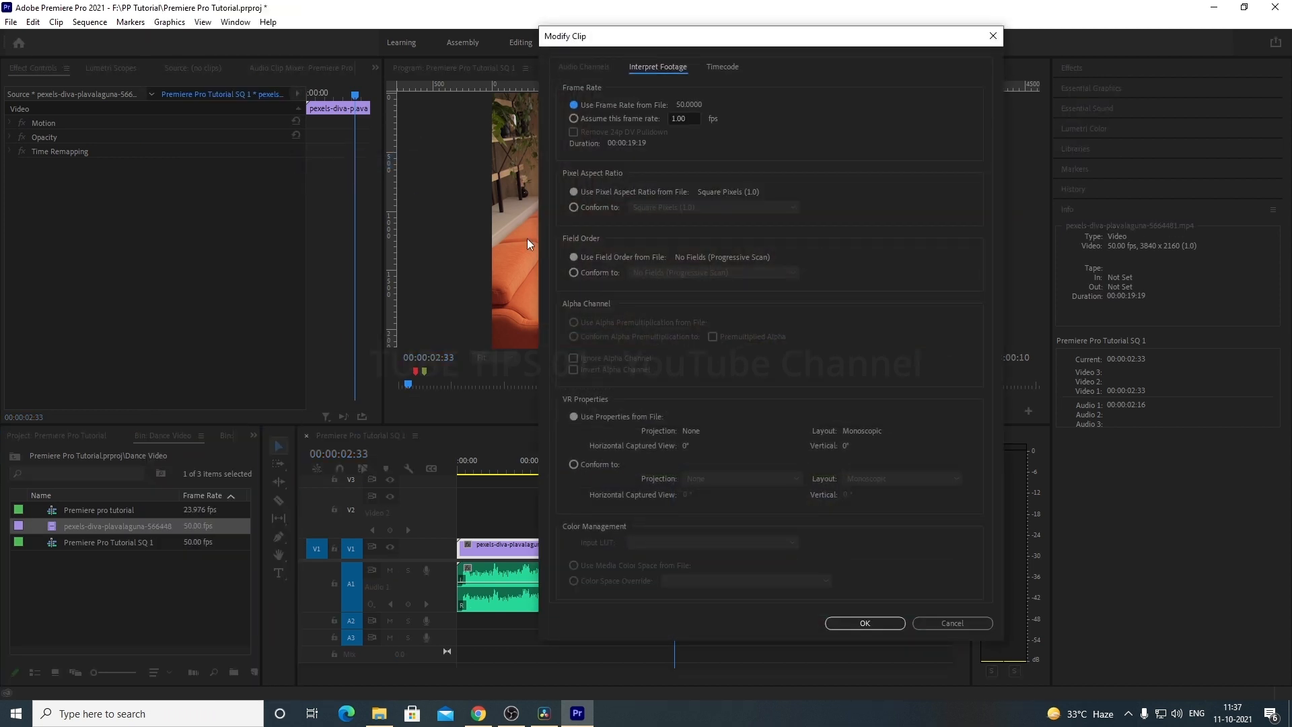
{"action": "left_click", "coordinate": [574, 121]}
{"action": "type", "text": "120"}
{"action": "left_click", "coordinate": [864, 623]}
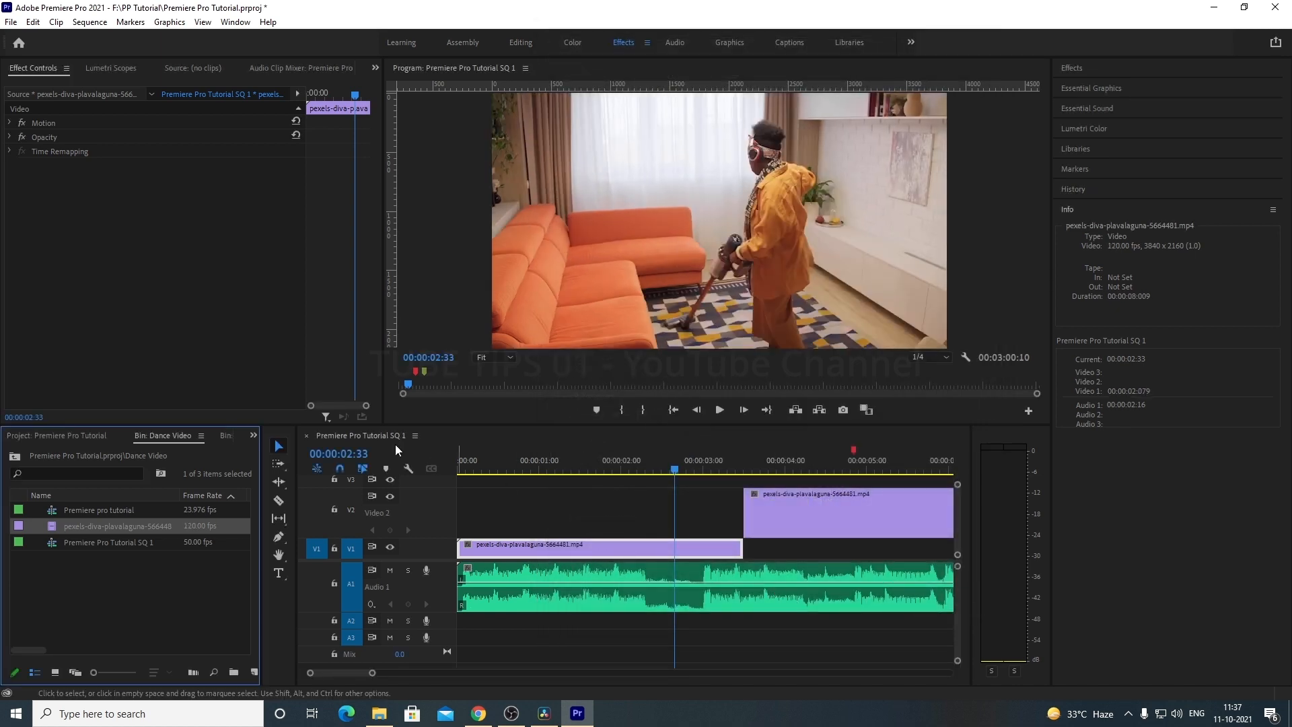
Step: Play the sequence from its beginning to review the faster motion, and undo the 120 fps reinterpretation
{"action": "left_click", "coordinate": [464, 464]}
{"action": "key", "text": "space"}
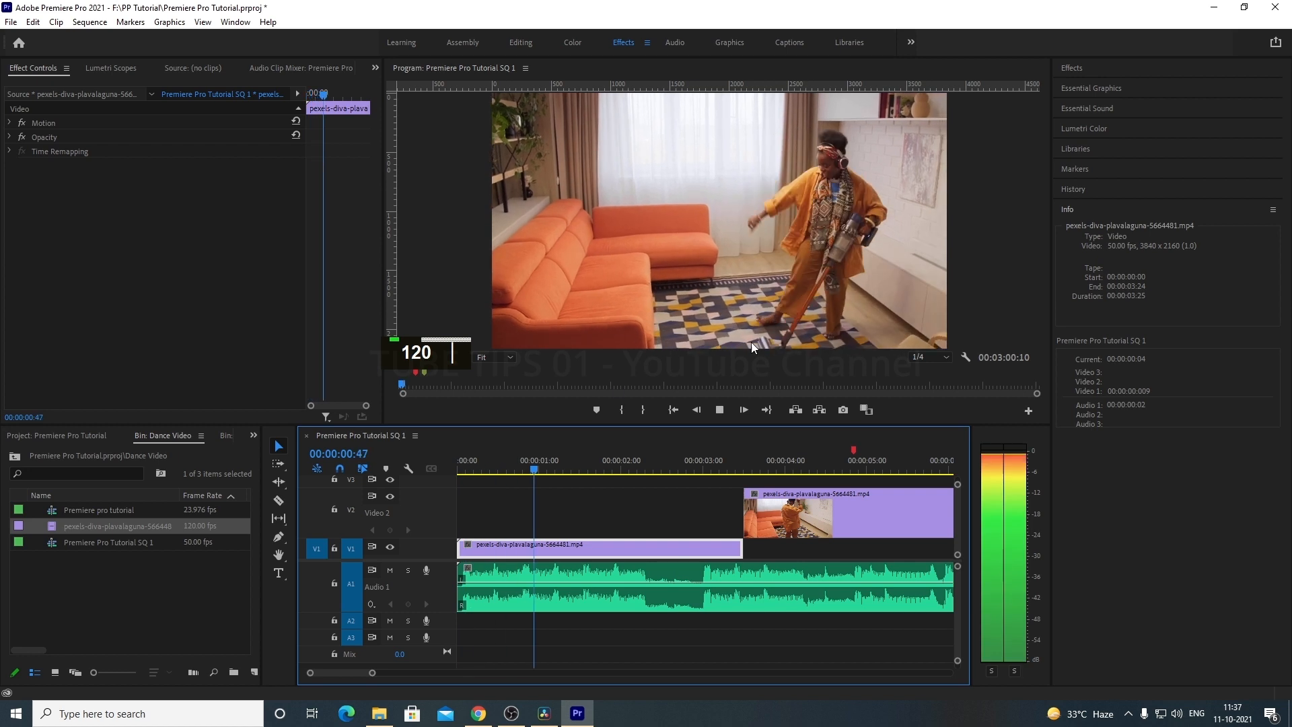
{"action": "key", "text": "space"}
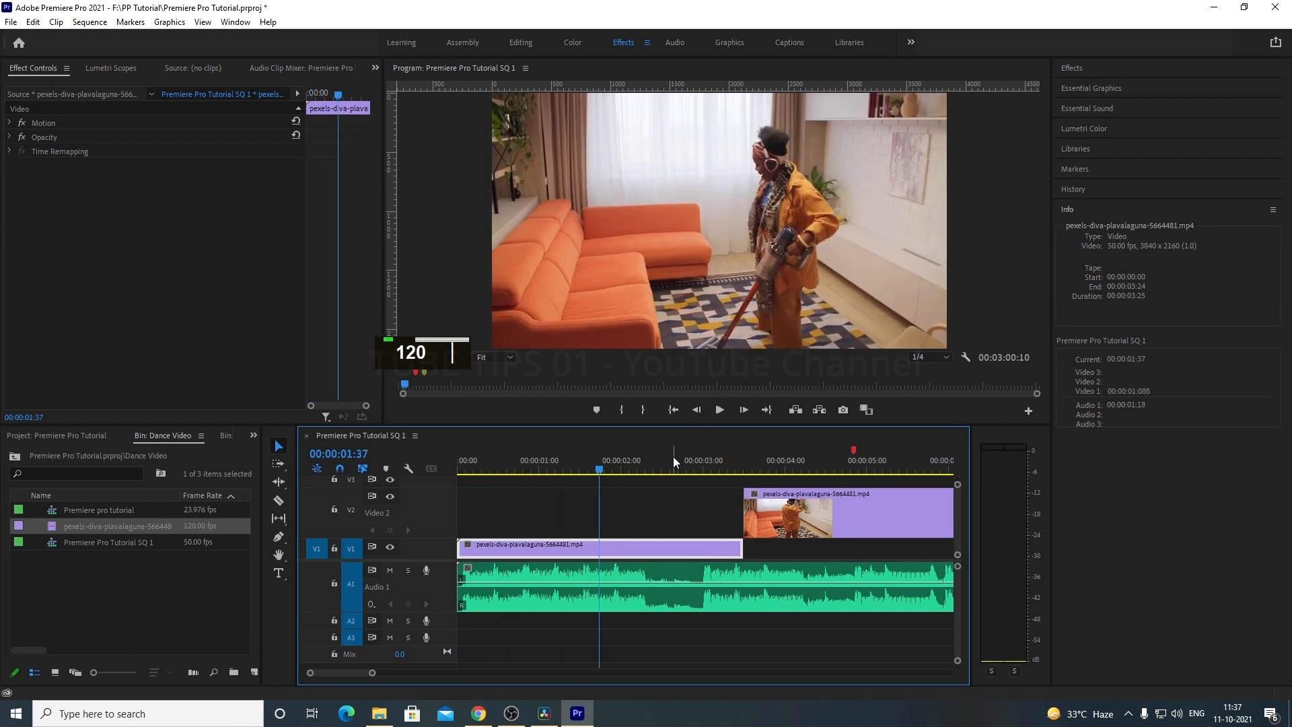
{"action": "key", "text": "ctrl+z"}
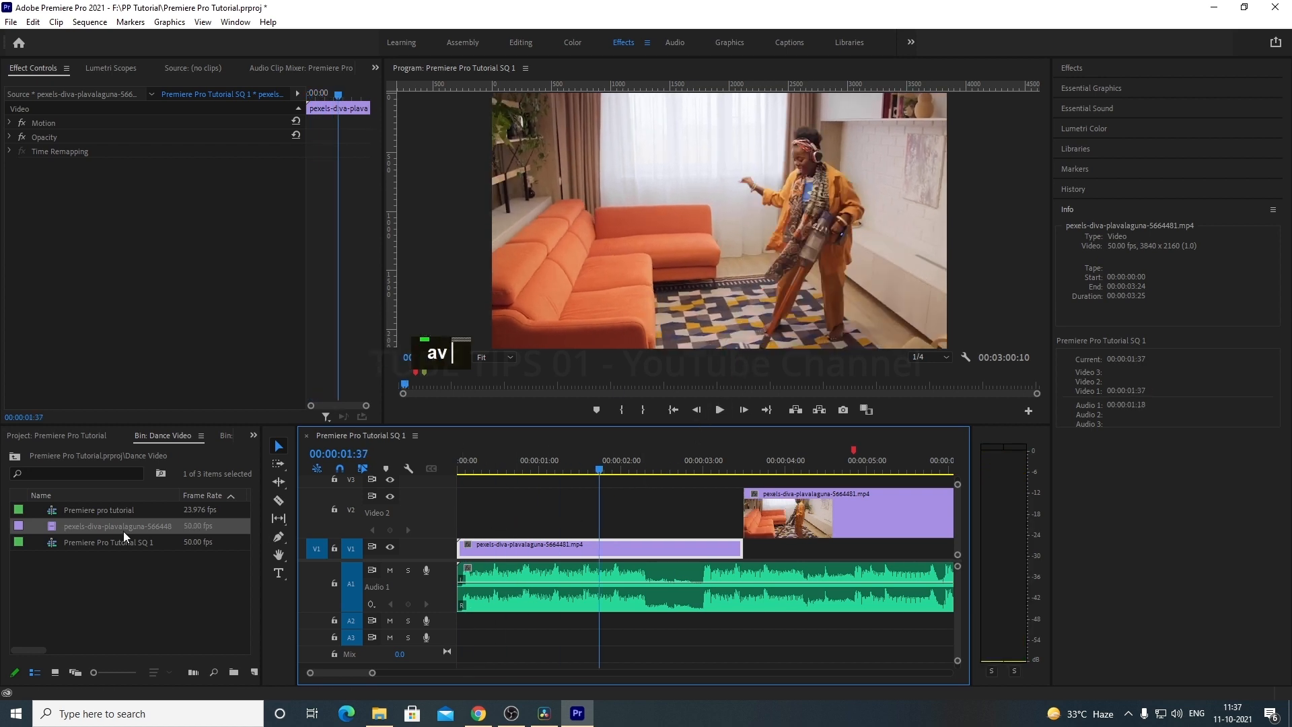
Step: Reinterpret the pexels-diva-plavalaguna clip in the Dance Video bin to assume a frame rate of 24 fps
{"action": "right_click", "coordinate": [123, 528]}
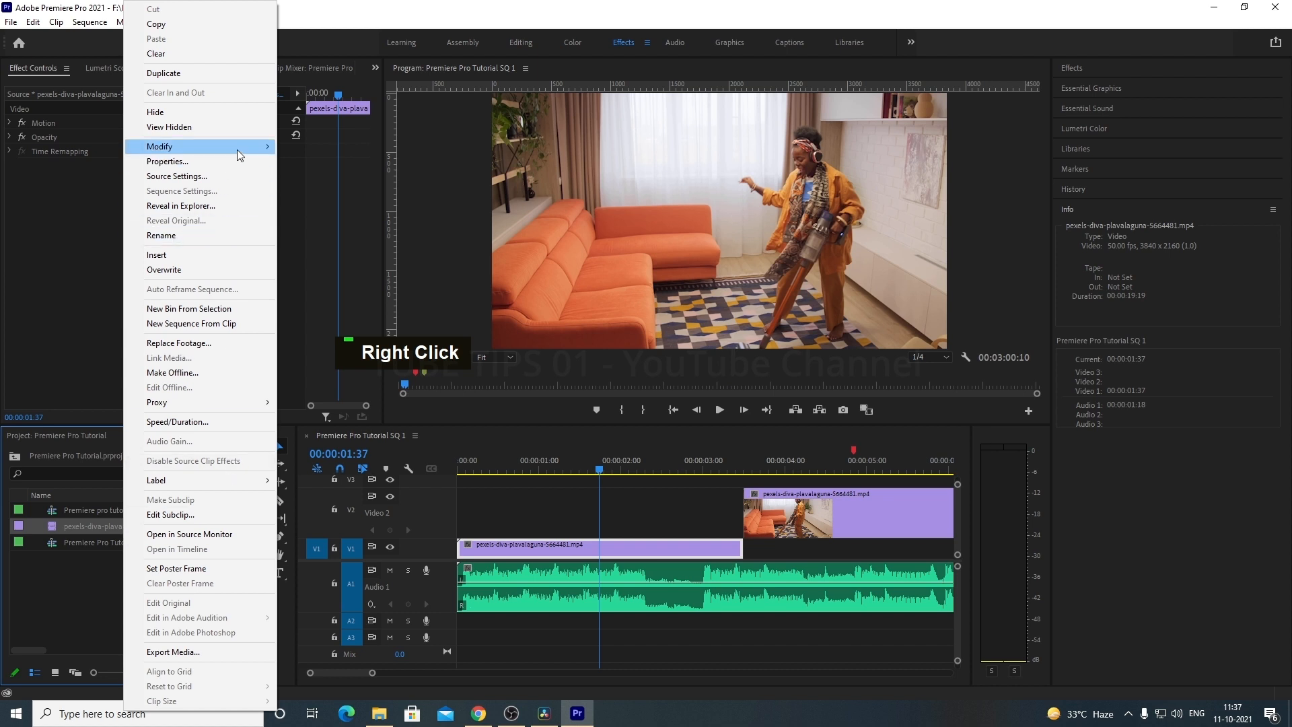
{"action": "mouse_move", "coordinate": [232, 150]}
{"action": "left_click", "coordinate": [320, 161]}
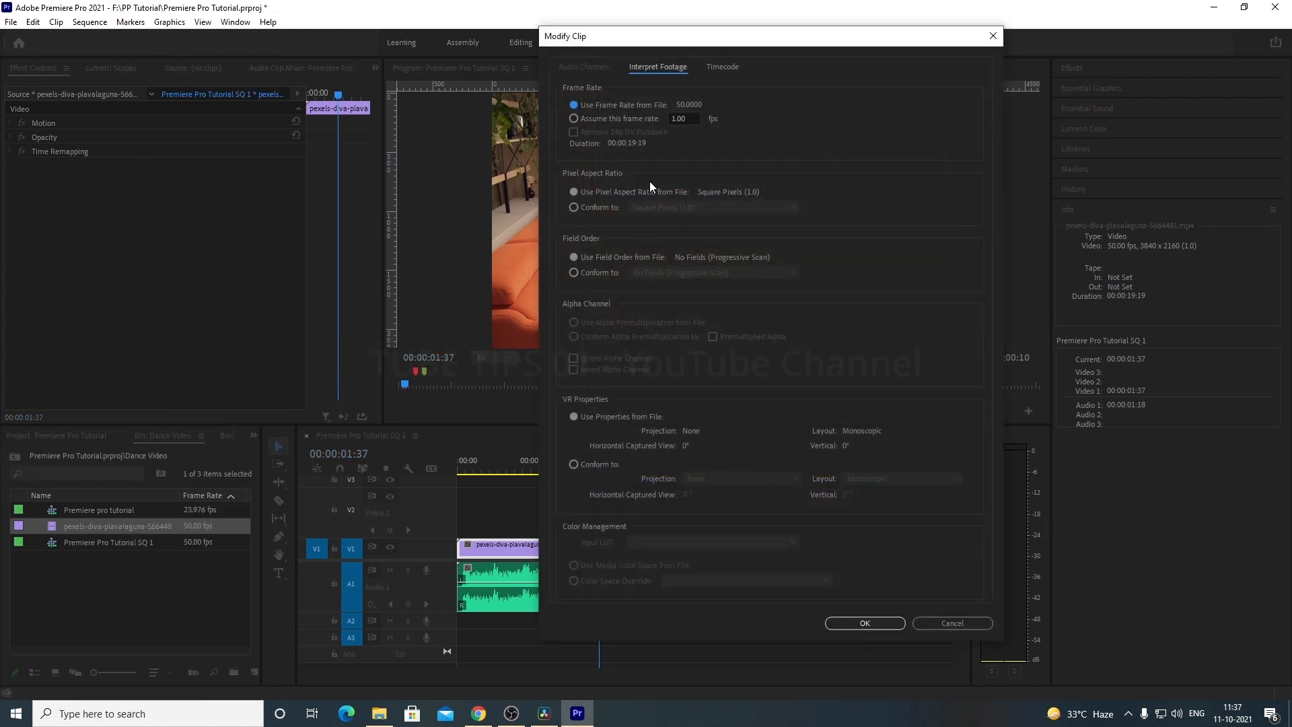
{"action": "left_click", "coordinate": [574, 120]}
{"action": "type", "text": "24"}
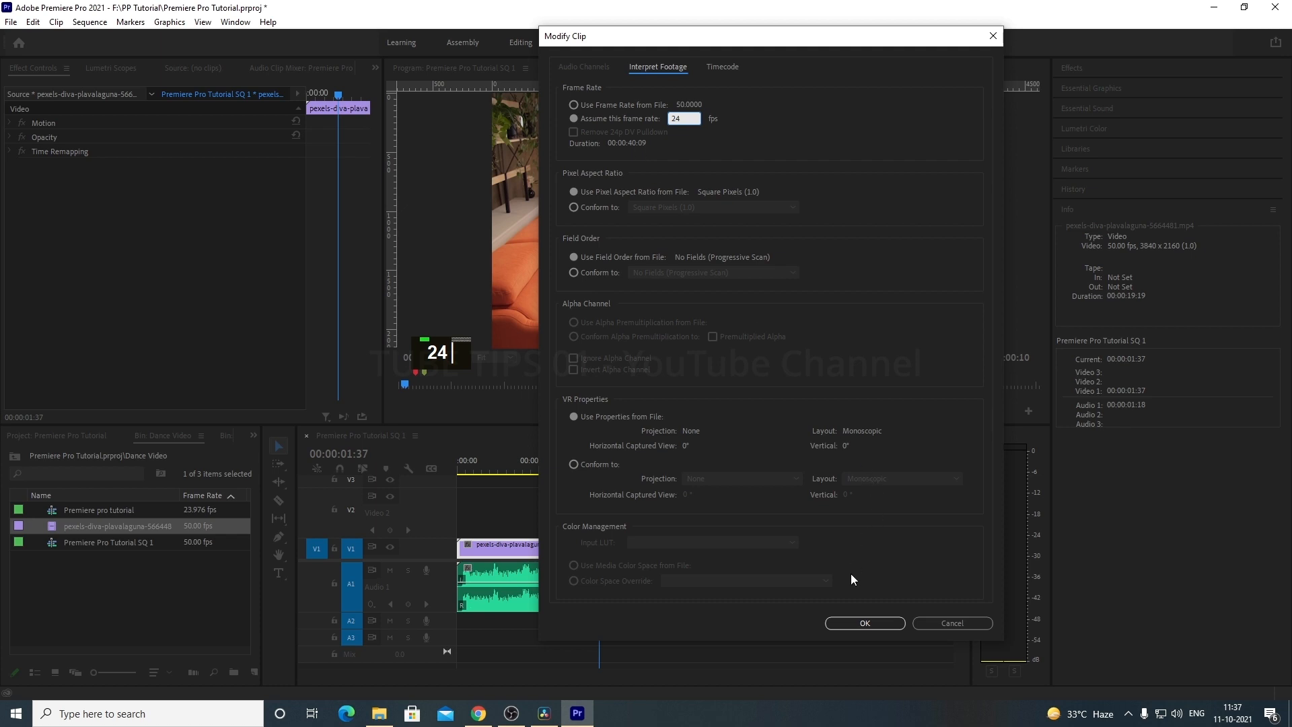
{"action": "left_click", "coordinate": [859, 622]}
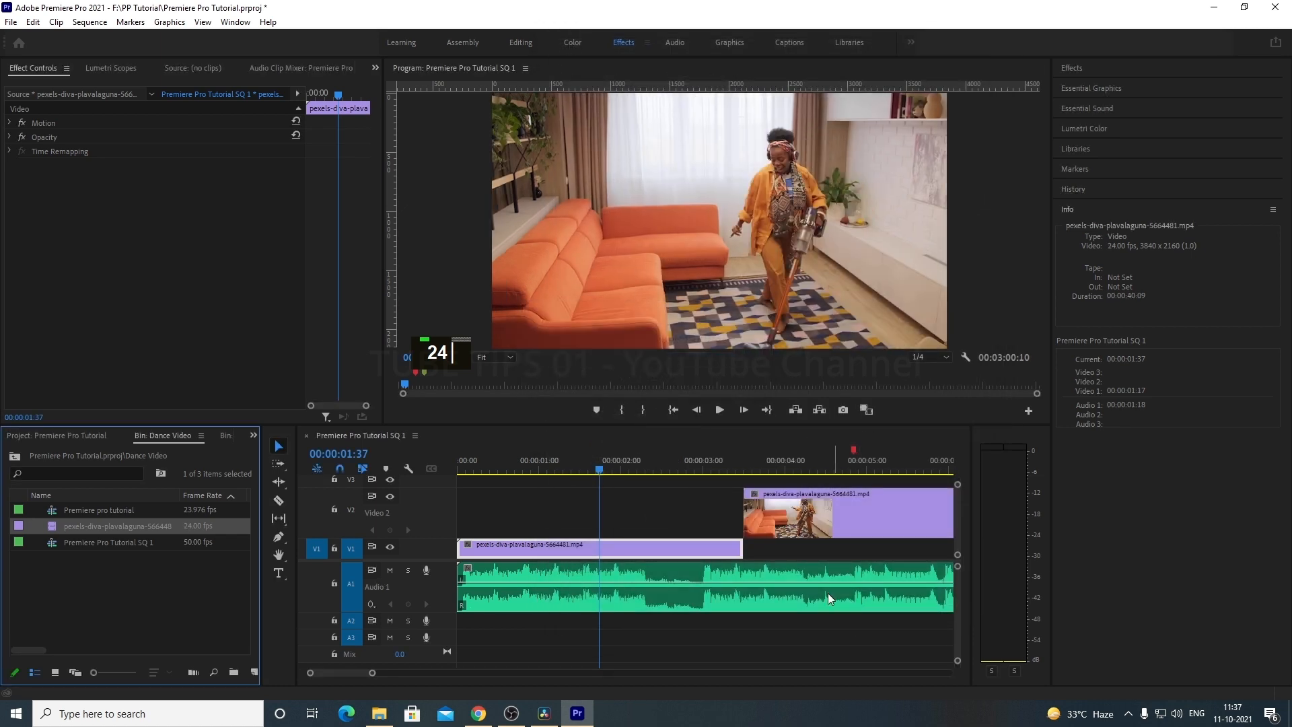
Step: Play the sequence from its beginning to review the 24 fps motion, move the playhead back near the start and deselect the clip
{"action": "left_click", "coordinate": [461, 471]}
{"action": "key", "text": "space"}
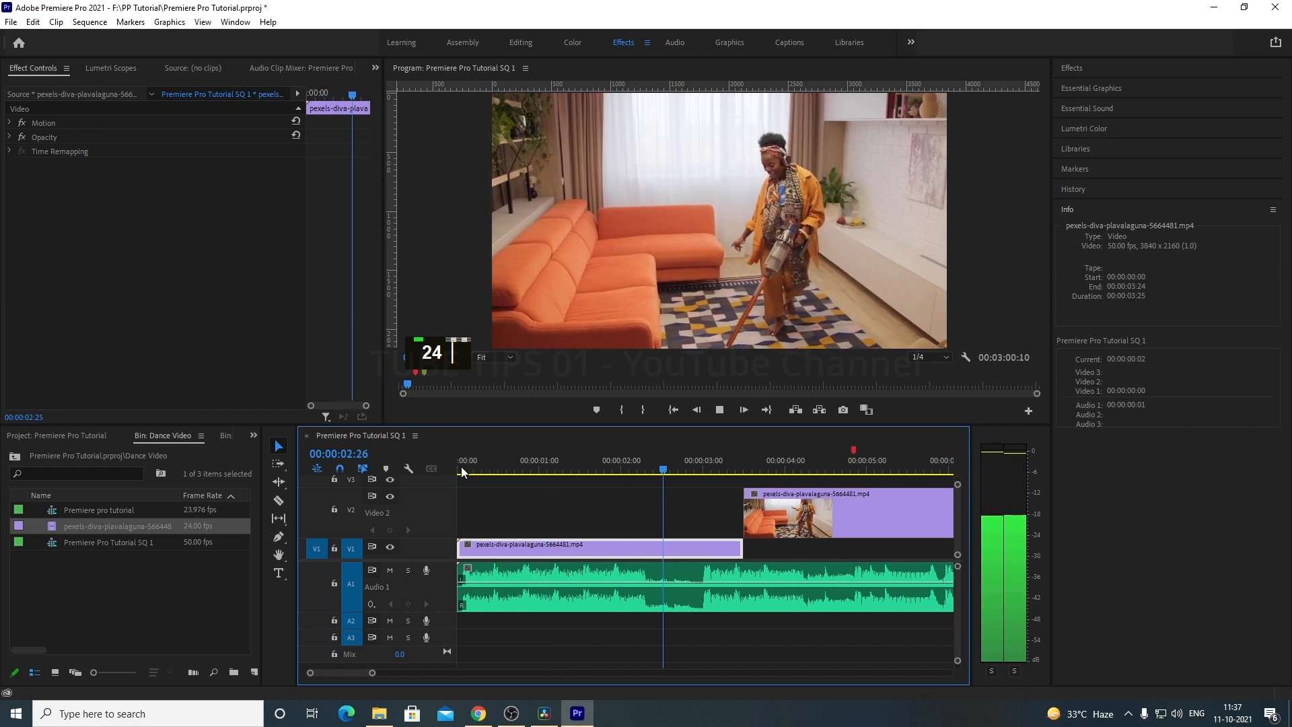
{"action": "key", "text": "space"}
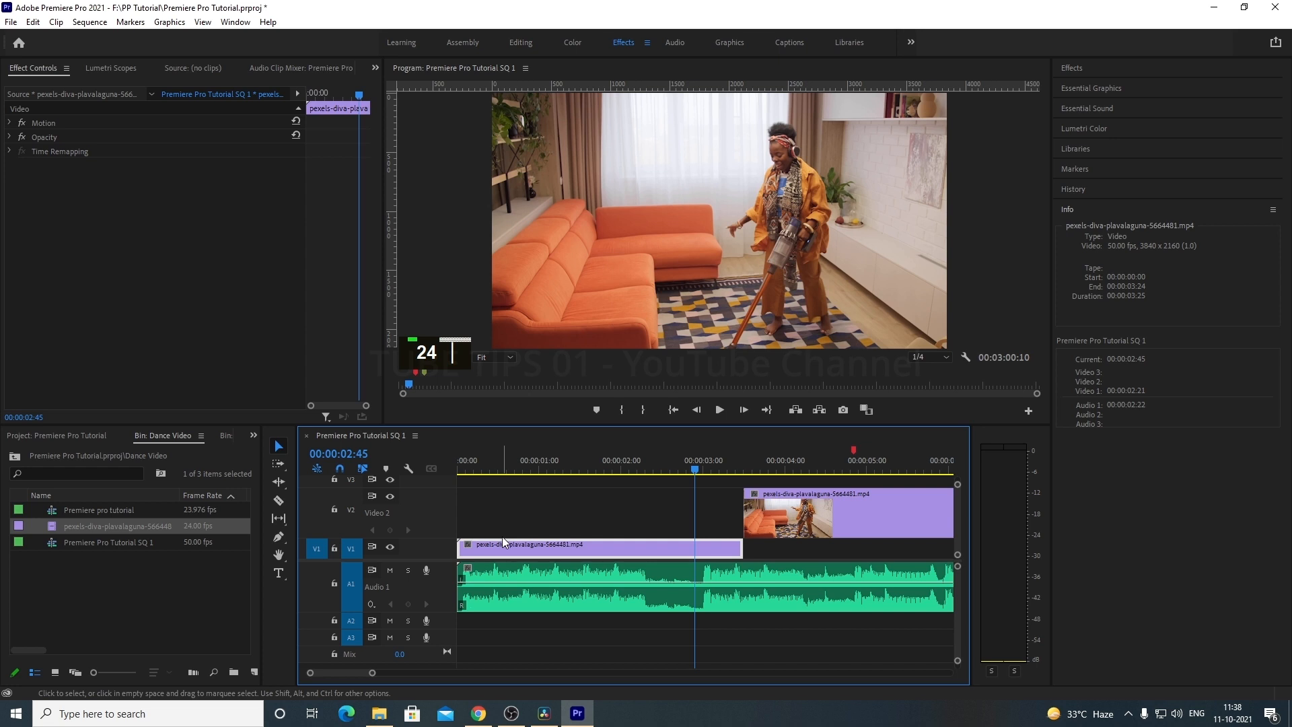
{"action": "left_click", "coordinate": [485, 469]}
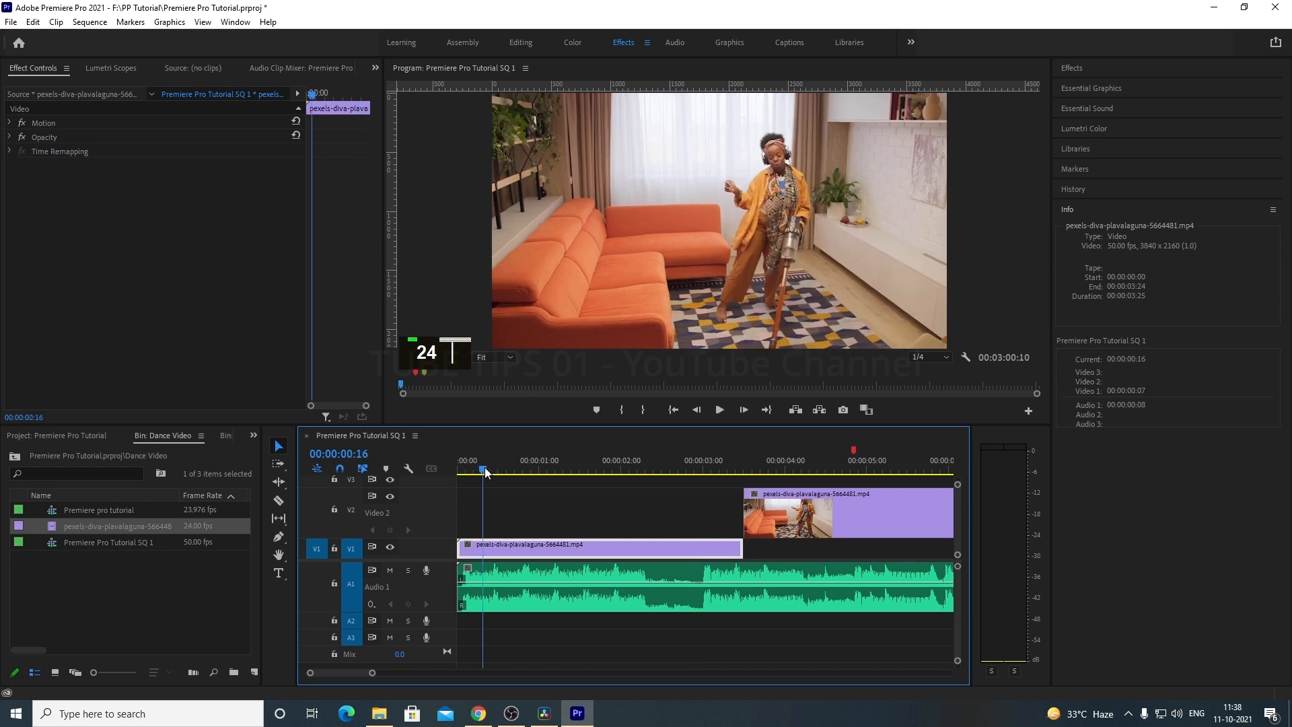
{"action": "left_click", "coordinate": [508, 493]}
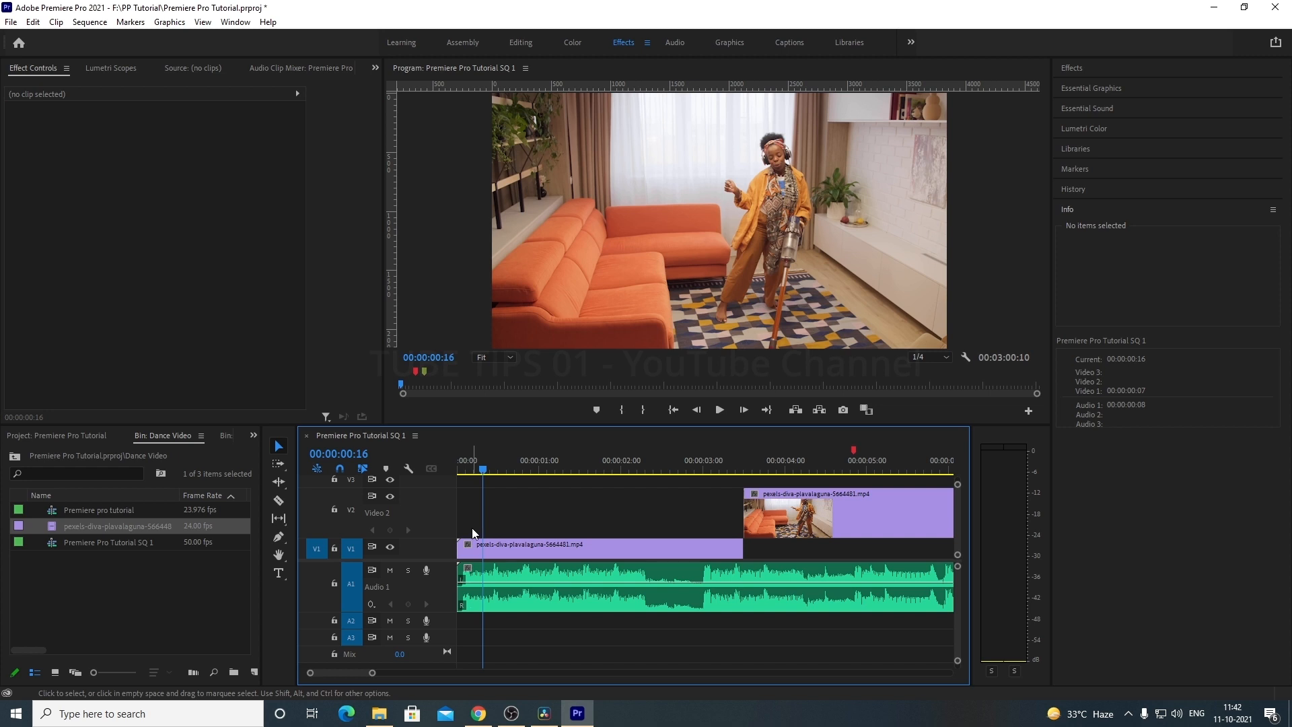
{"action": "left_click", "coordinate": [524, 528]}
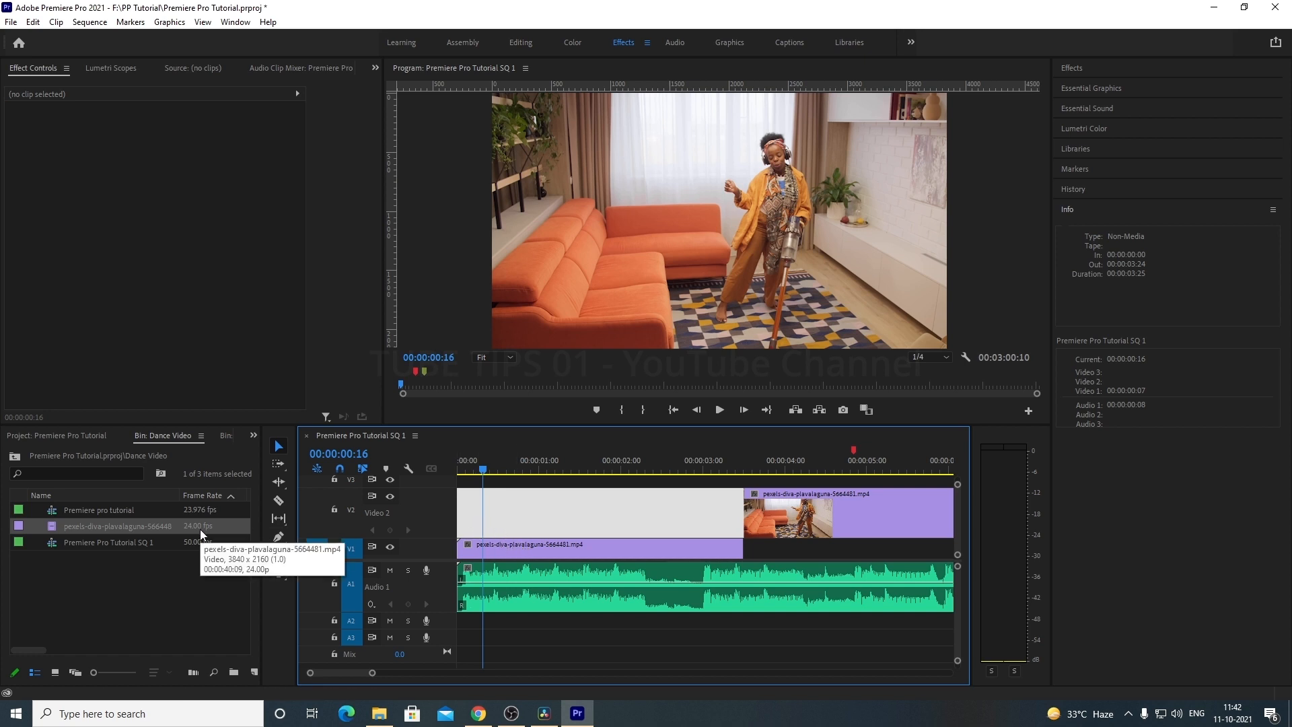
Step: Open the Speed/Duration settings of the dance clip on V1 and set its speed to 150%
{"action": "right_click", "coordinate": [544, 547]}
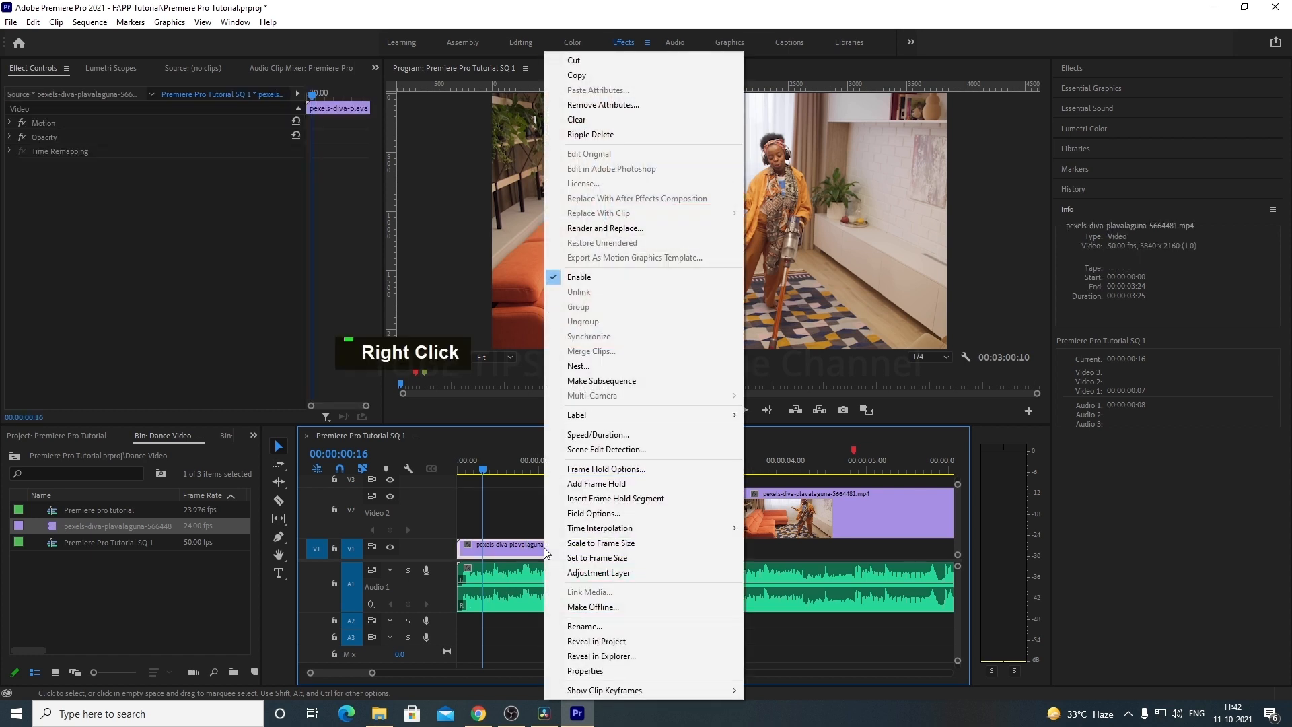
{"action": "left_click", "coordinate": [636, 436]}
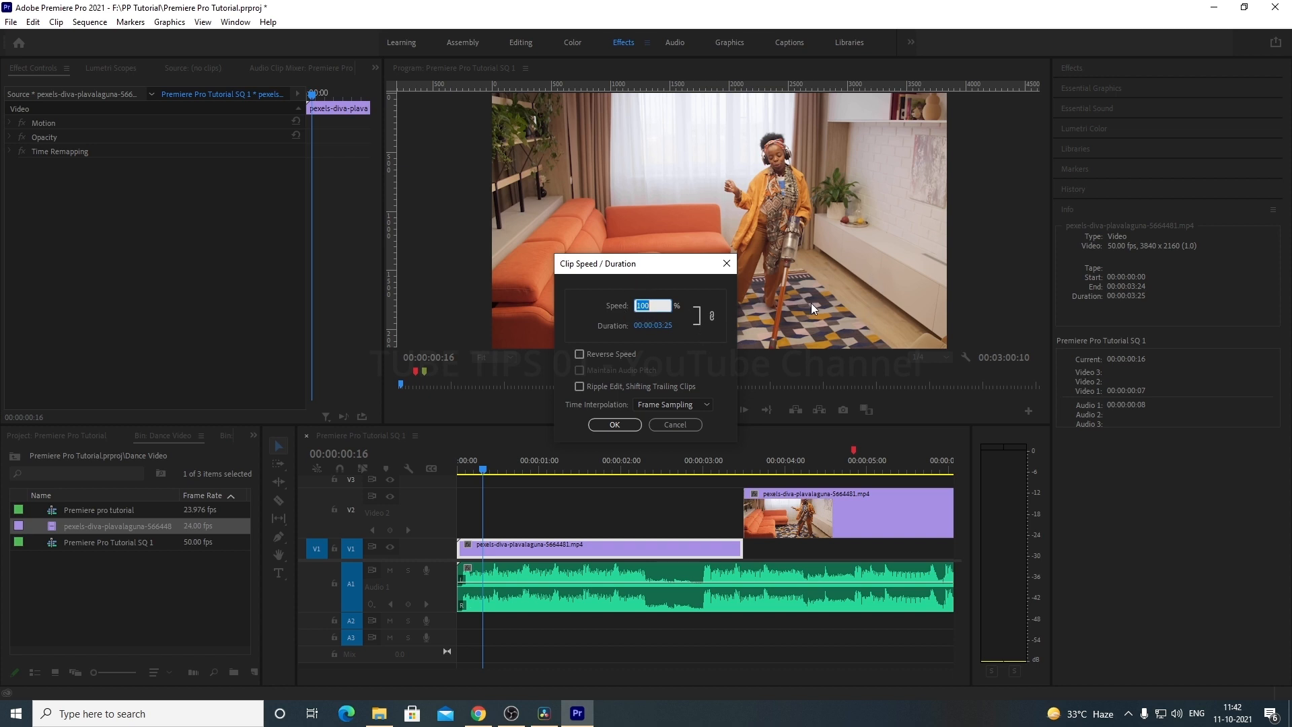
{"action": "left_click_drag", "start_coordinate": [622, 265], "coordinate": [769, 297]}
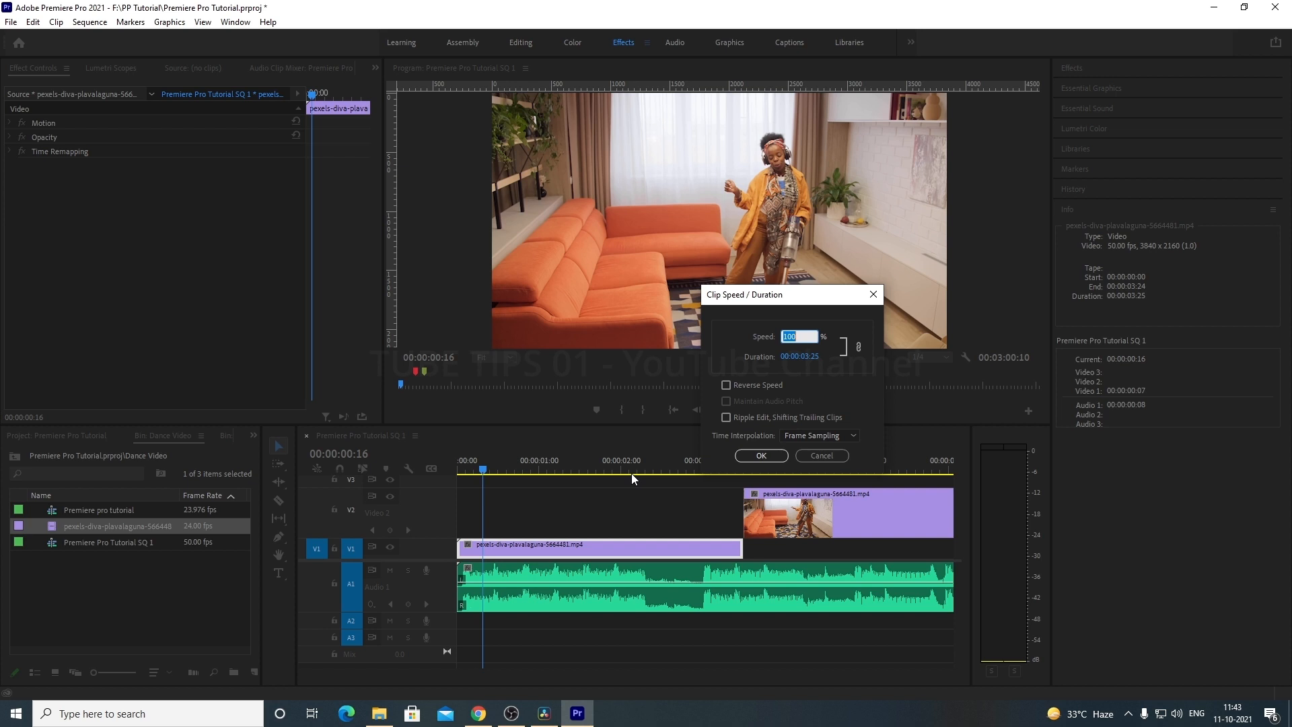
{"action": "left_click_drag", "start_coordinate": [761, 300], "coordinate": [645, 315]}
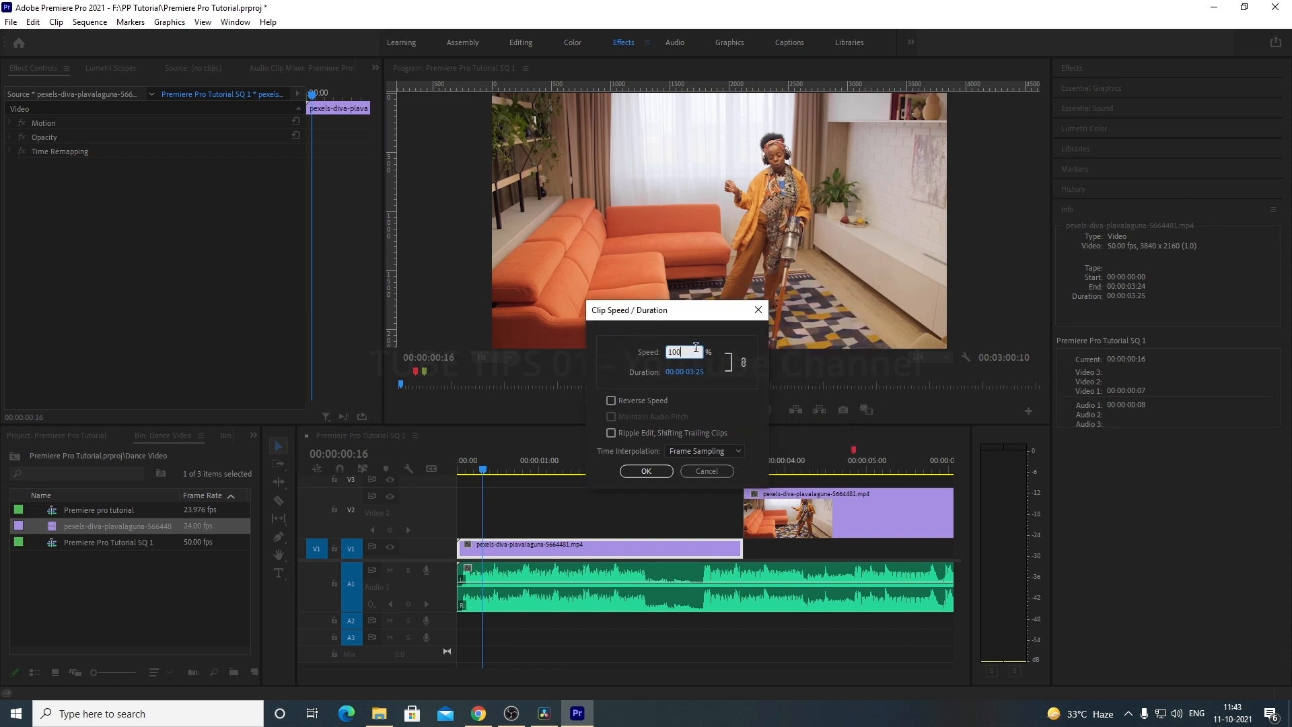
{"action": "double_click", "coordinate": [667, 352]}
{"action": "type", "text": "150"}
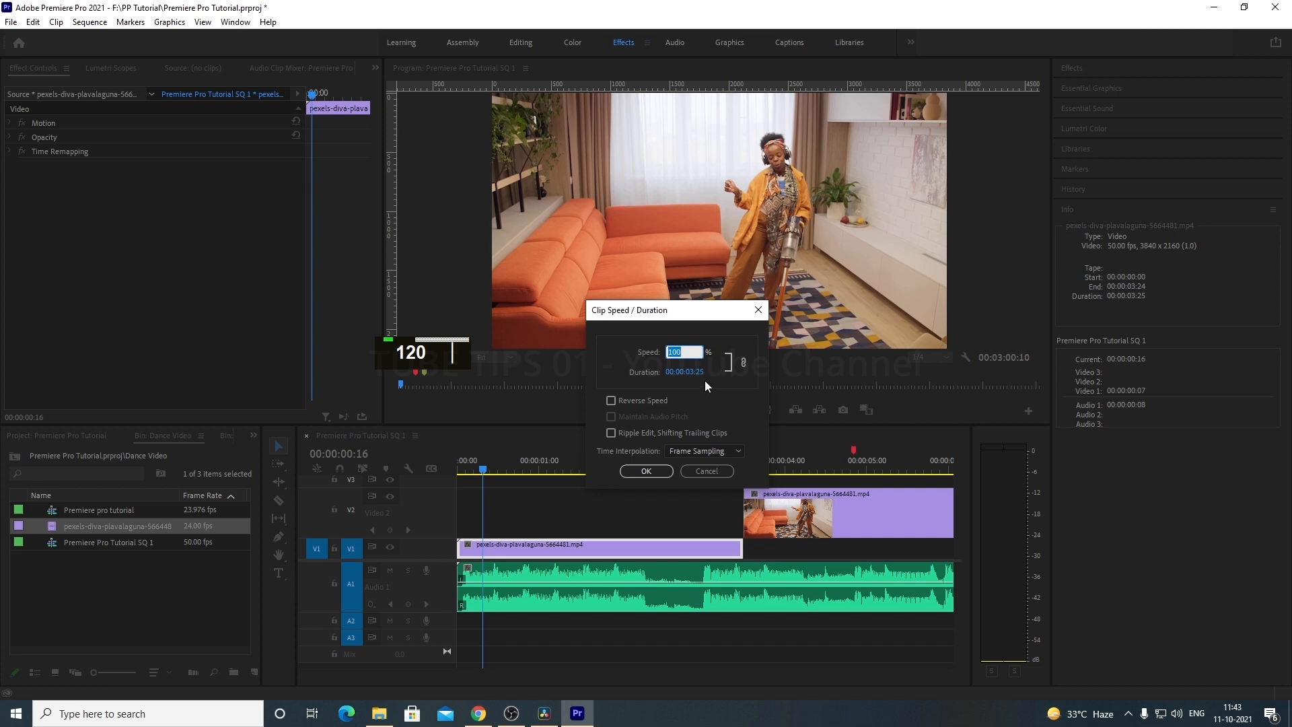
{"action": "type", "text": "150"}
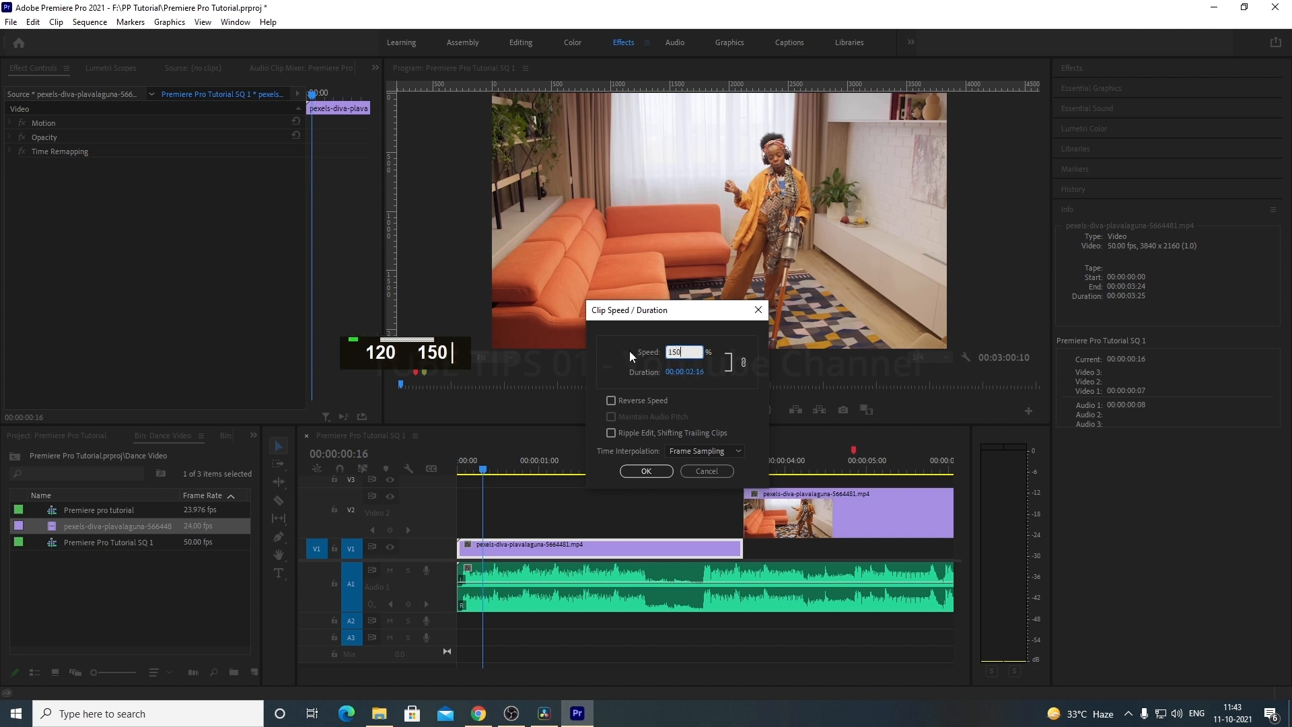
Step: Apply the 150% clip speed with Frame Sampling as time interpolation, and play the sequence from its start
{"action": "left_click", "coordinate": [709, 382]}
{"action": "left_click", "coordinate": [722, 451]}
{"action": "left_click", "coordinate": [754, 438]}
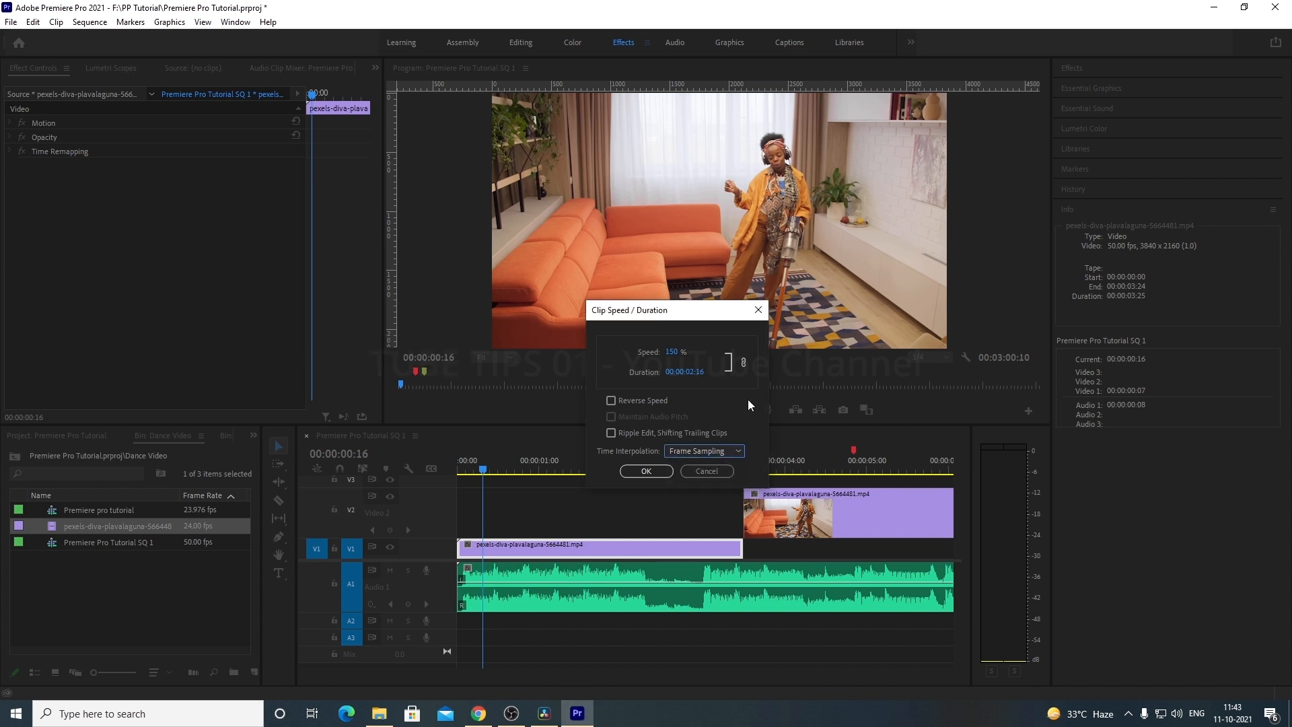
{"action": "left_click", "coordinate": [648, 472]}
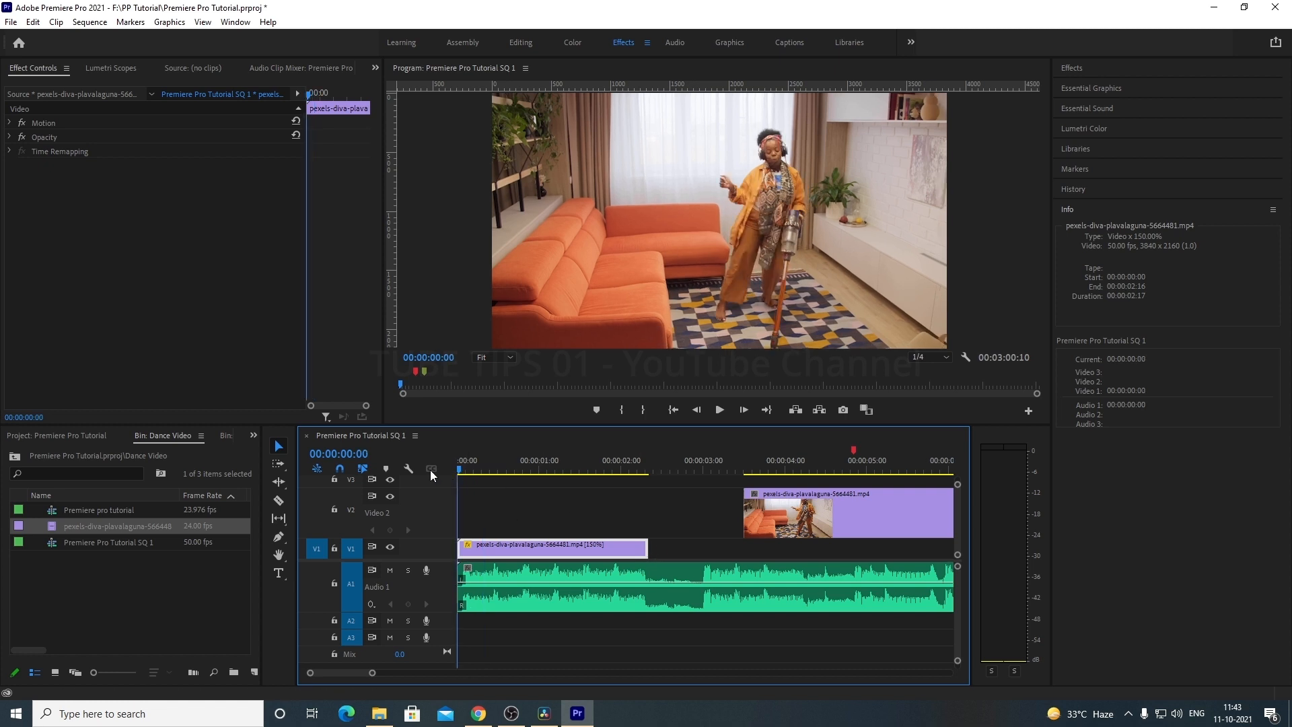
{"action": "key", "text": "space"}
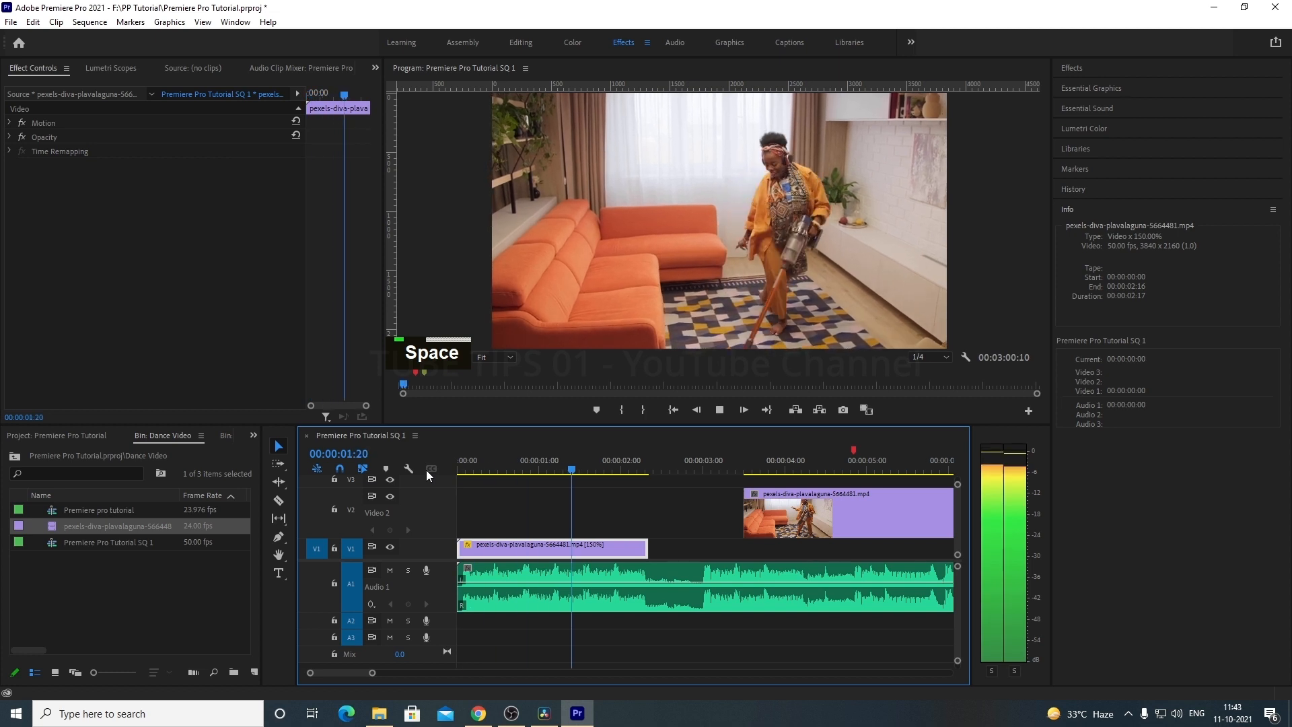
{"action": "key", "text": "space"}
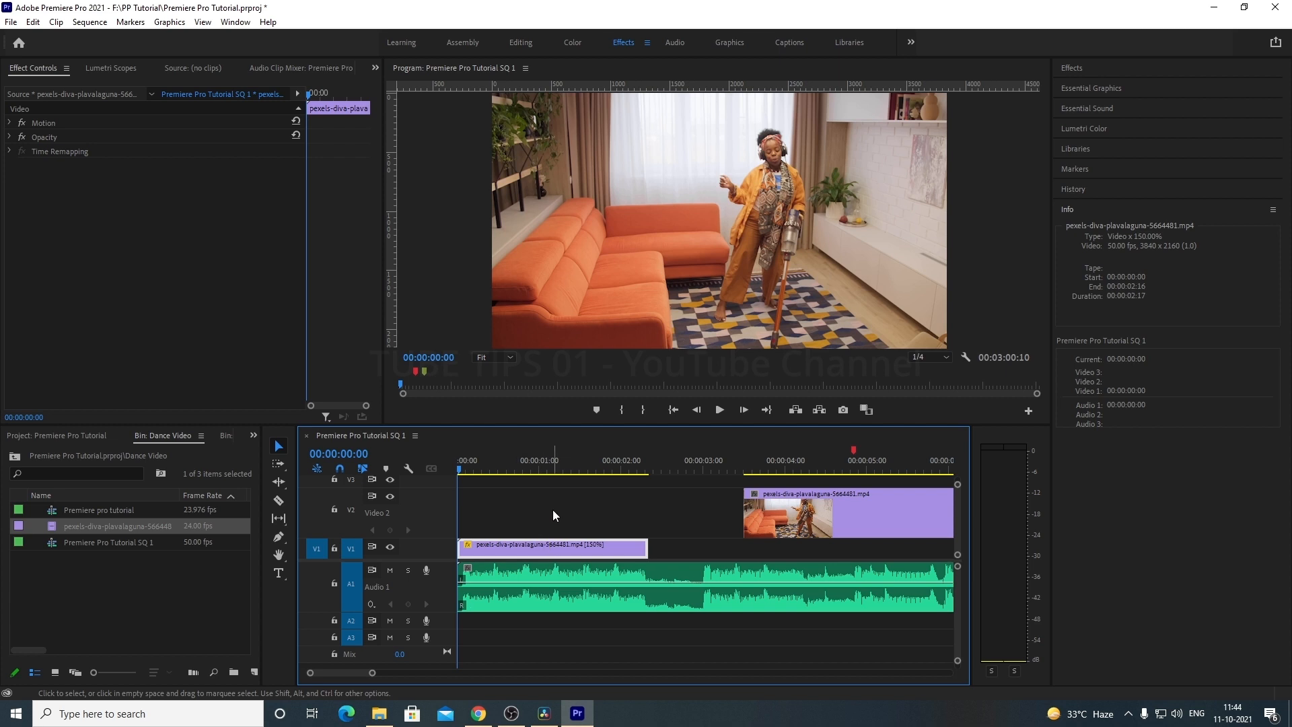
Step: Raise the speed of the V1 dance clip to 250% and apply the change
{"action": "right_click", "coordinate": [562, 544]}
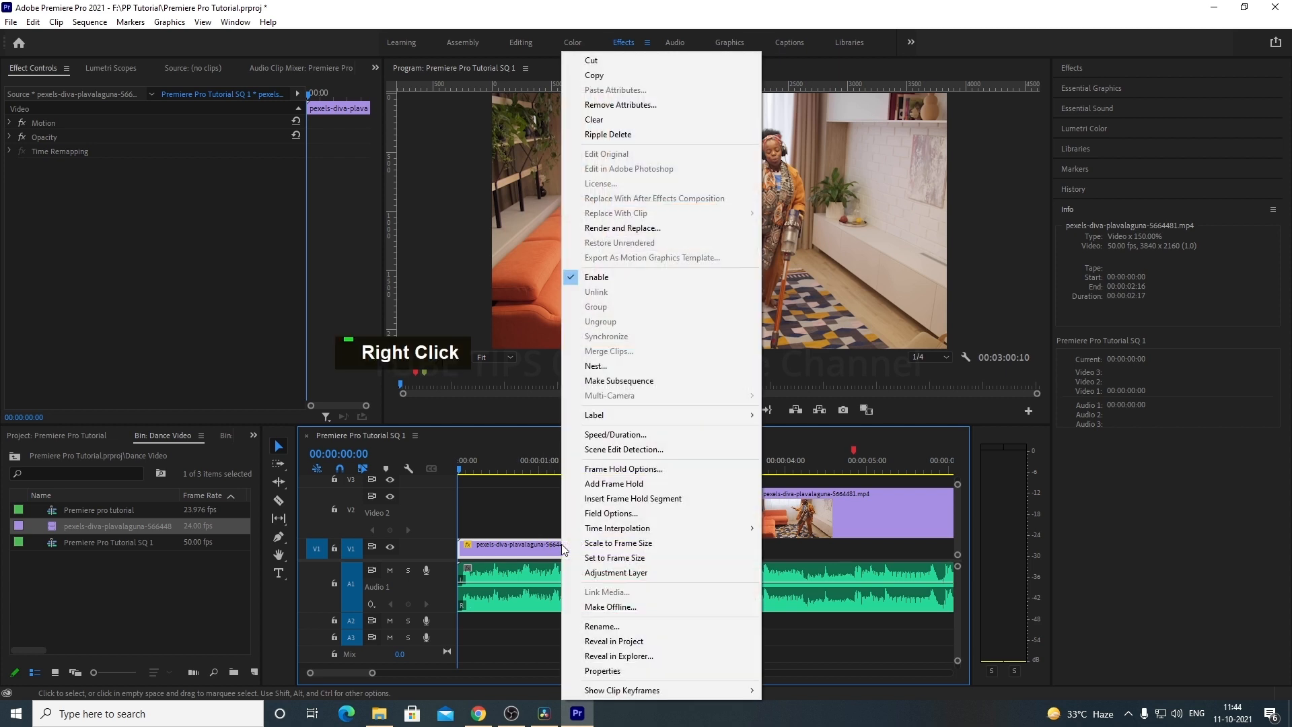
{"action": "left_click", "coordinate": [606, 435]}
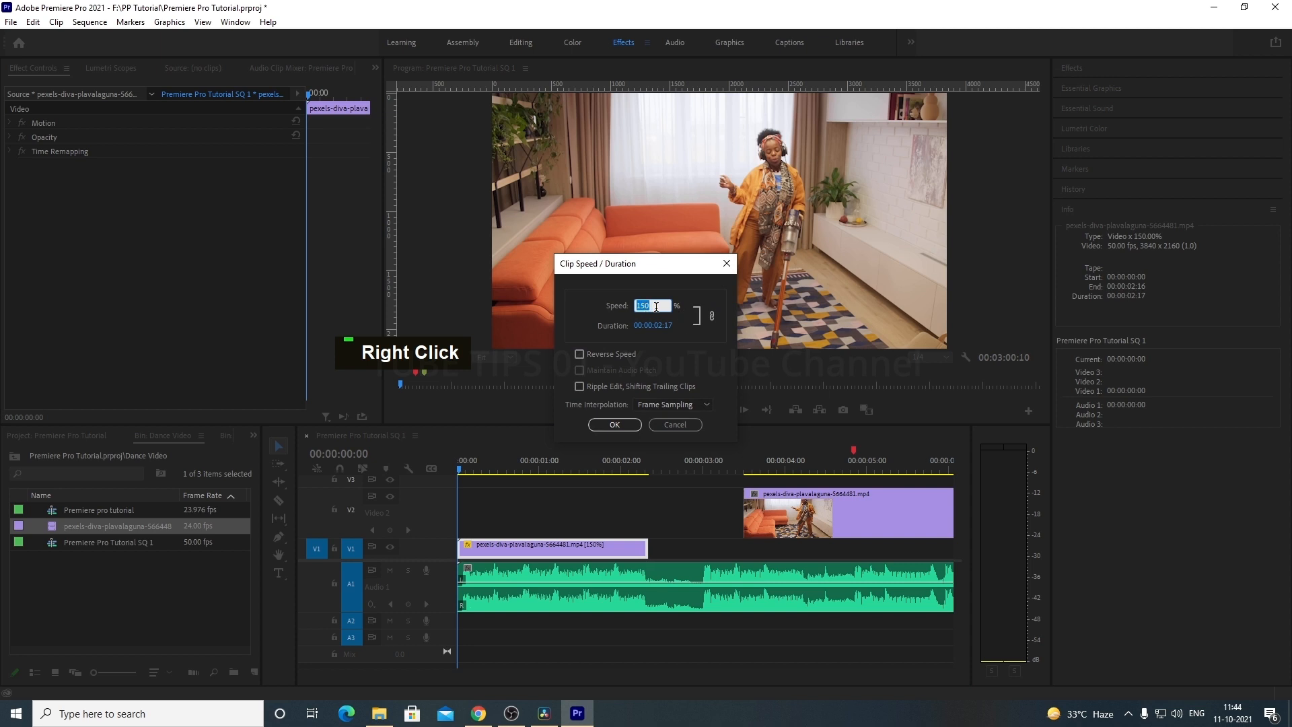
{"action": "left_click_drag", "start_coordinate": [641, 306], "coordinate": [628, 308]}
{"action": "type", "text": "2"}
{"action": "left_click", "coordinate": [580, 320]}
{"action": "left_click", "coordinate": [615, 424]}
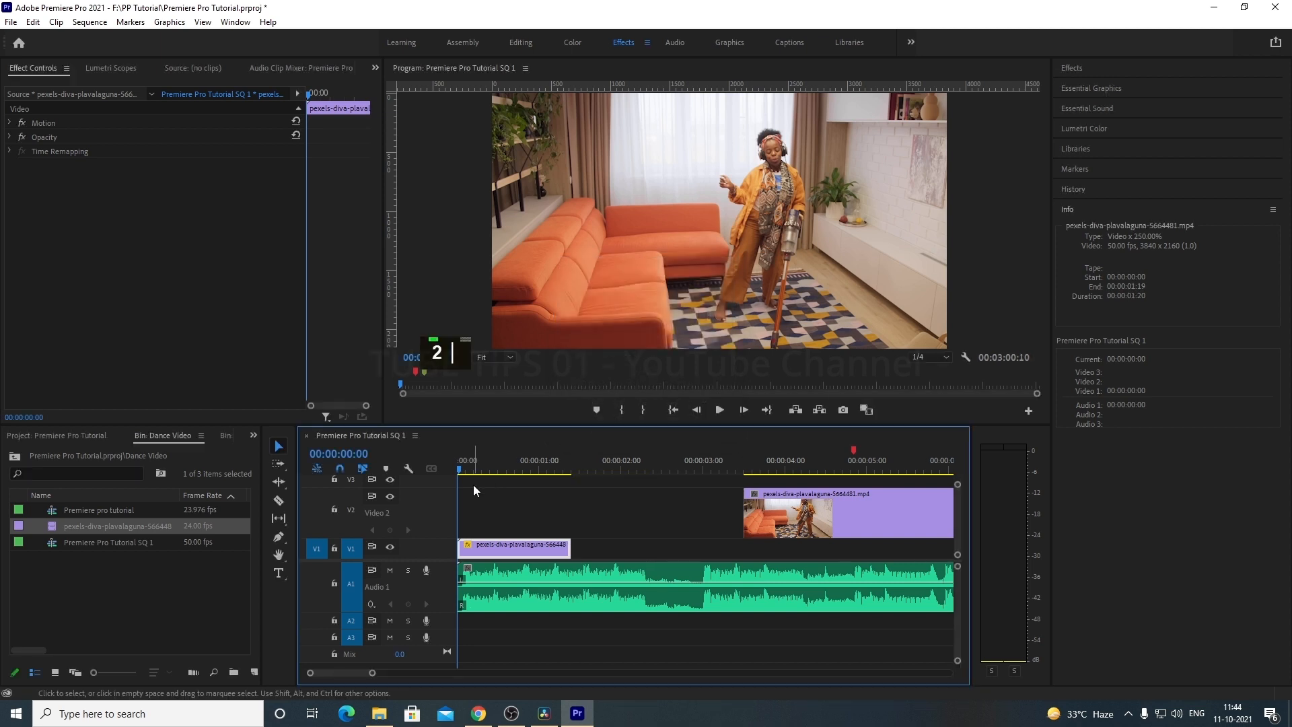
Step: Play the sequence to review the 250% speed, return the playhead to the start and undo the clip speed changes
{"action": "key", "text": "space"}
{"action": "key", "text": "space"}
{"action": "left_click_drag", "start_coordinate": [466, 466], "coordinate": [450, 465]}
{"action": "key", "text": "ctrl+z"}
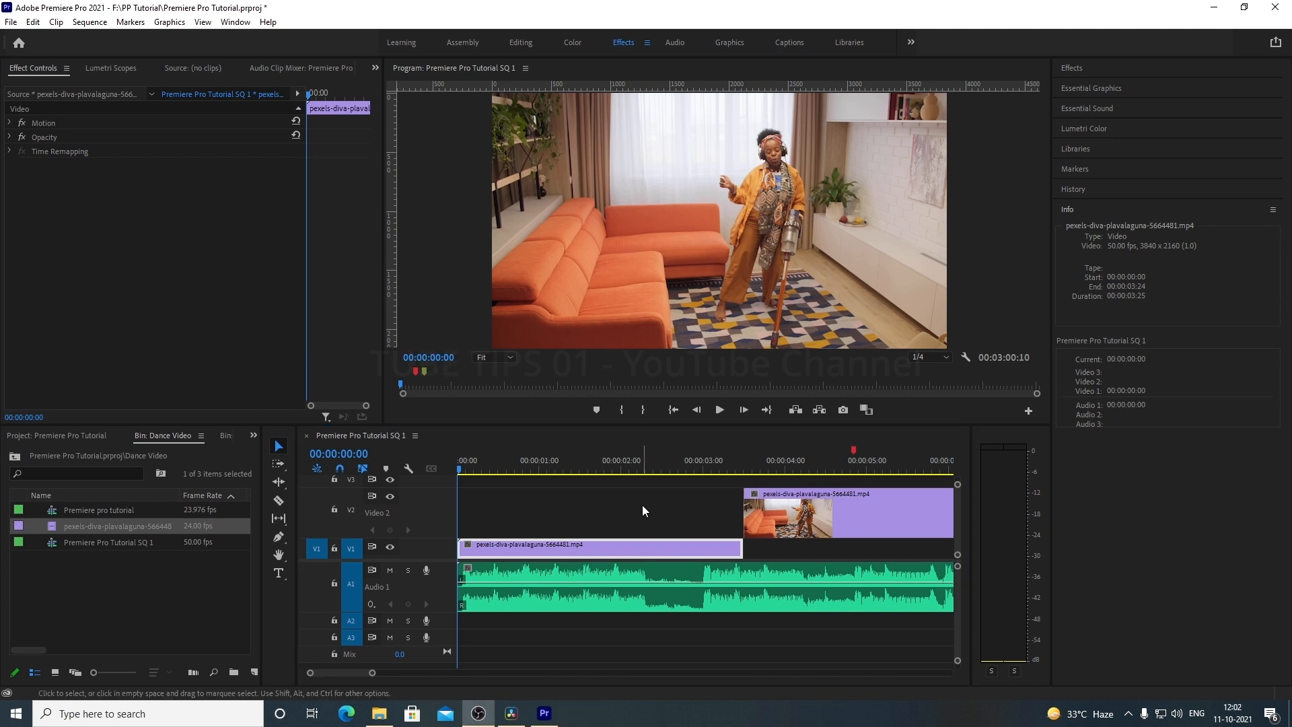
Step: Deselect the V1 dance clip, scrub through it to review its forward motion, and return the playhead to the sequence start
{"action": "left_click", "coordinate": [639, 504]}
{"action": "left_click", "coordinate": [494, 504]}
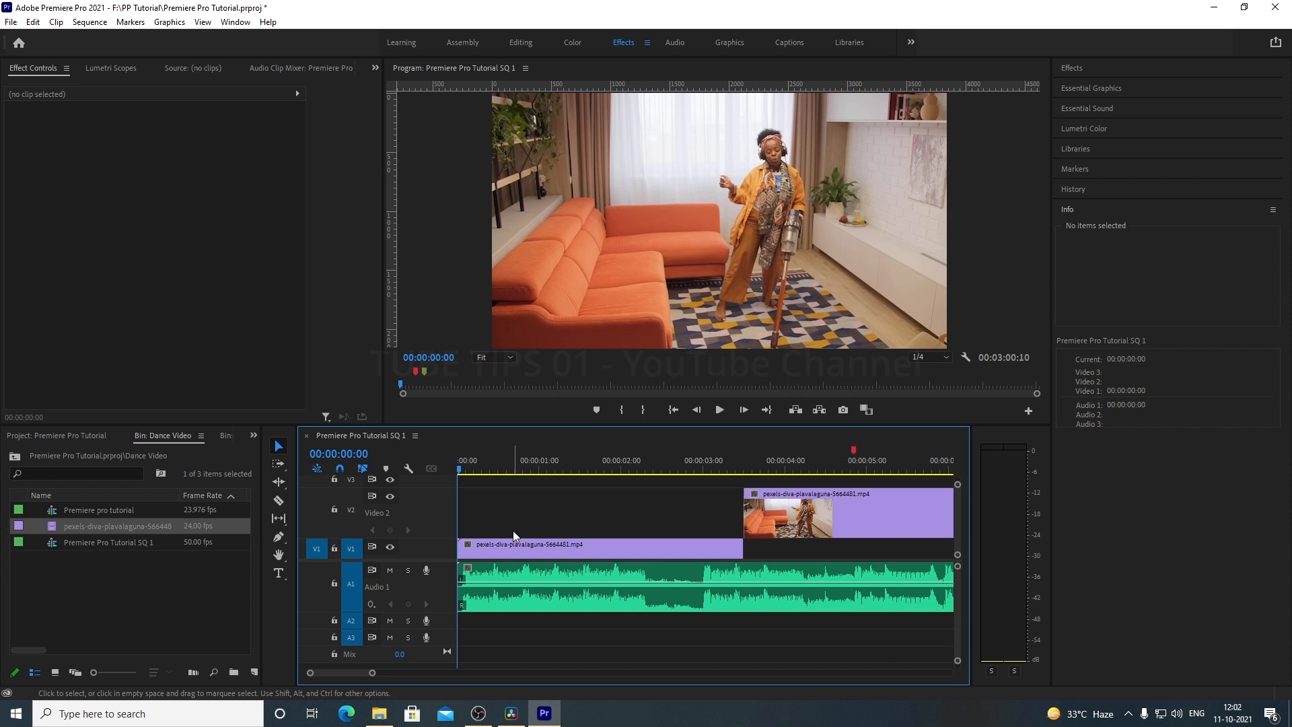
{"action": "left_click_drag", "start_coordinate": [467, 471], "coordinate": [669, 488]}
{"action": "key", "text": "Home"}
Step: Set the V1 dance clip's speed to 150% with Reverse Speed enabled, and apply the change
{"action": "right_click", "coordinate": [508, 548]}
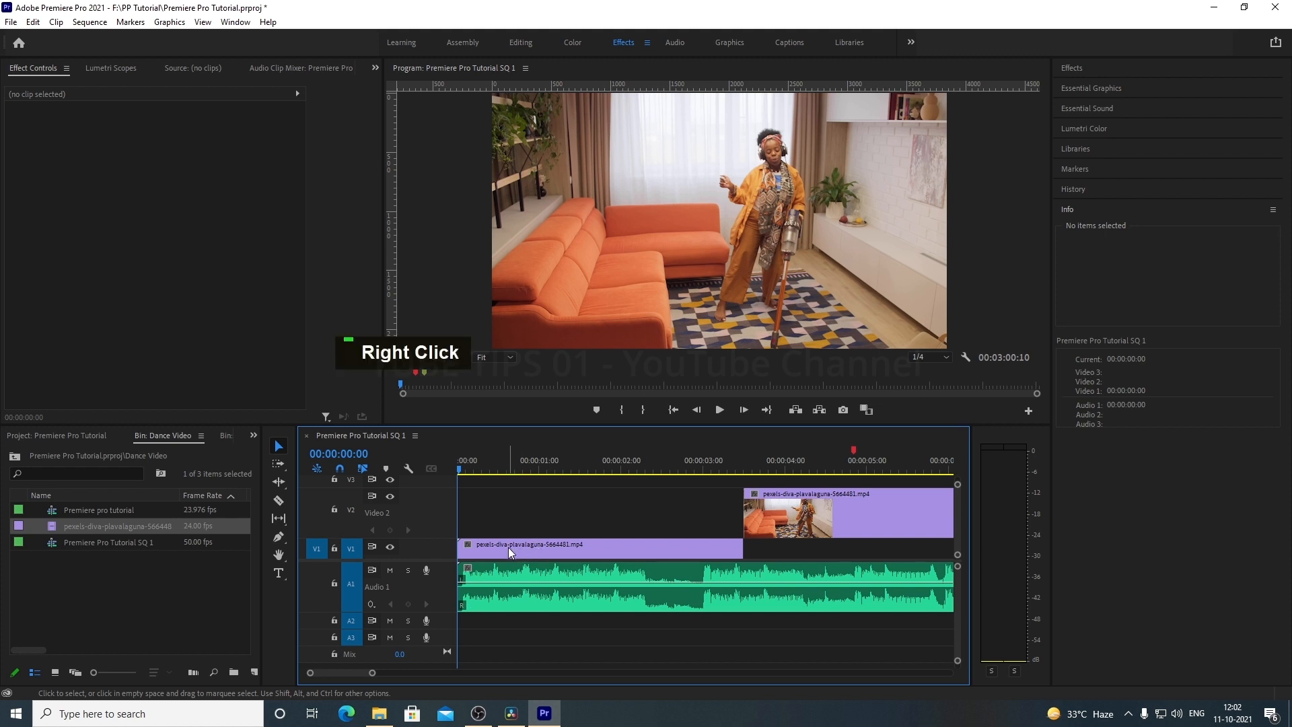
{"action": "left_click", "coordinate": [559, 435]}
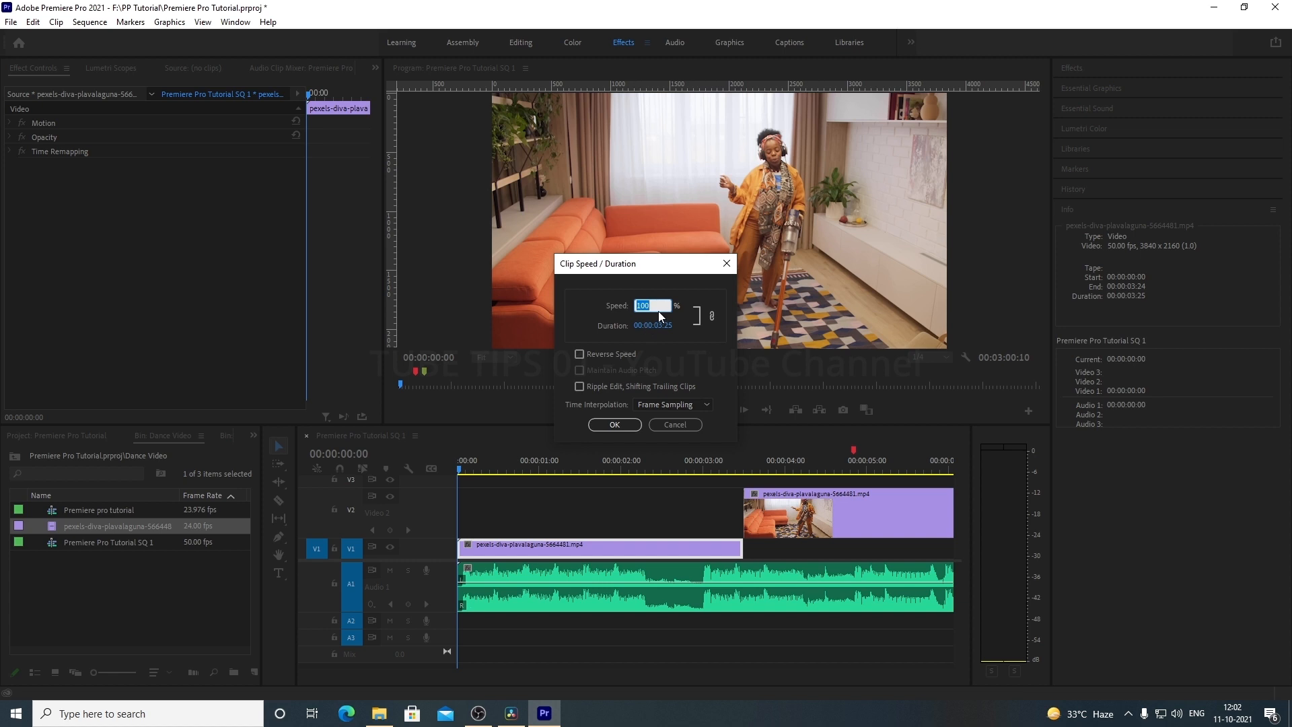
{"action": "type", "text": "150"}
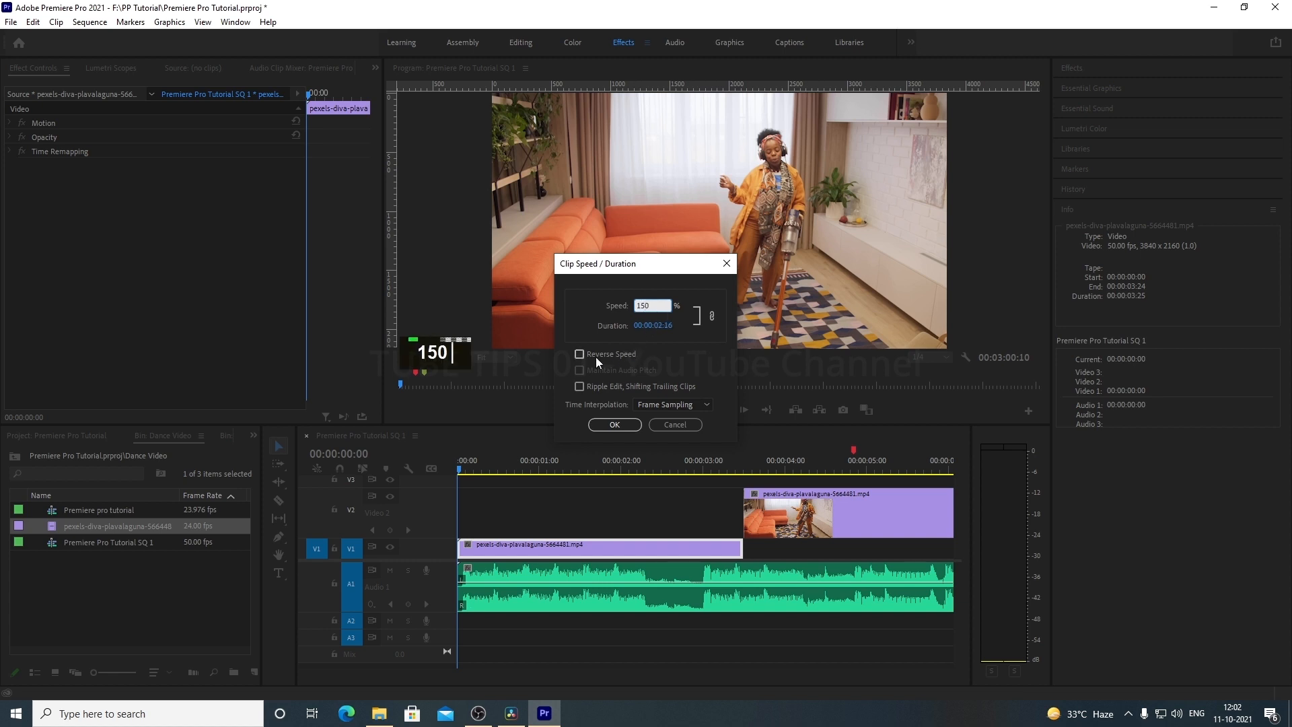
{"action": "left_click", "coordinate": [579, 355]}
{"action": "left_click", "coordinate": [614, 425]}
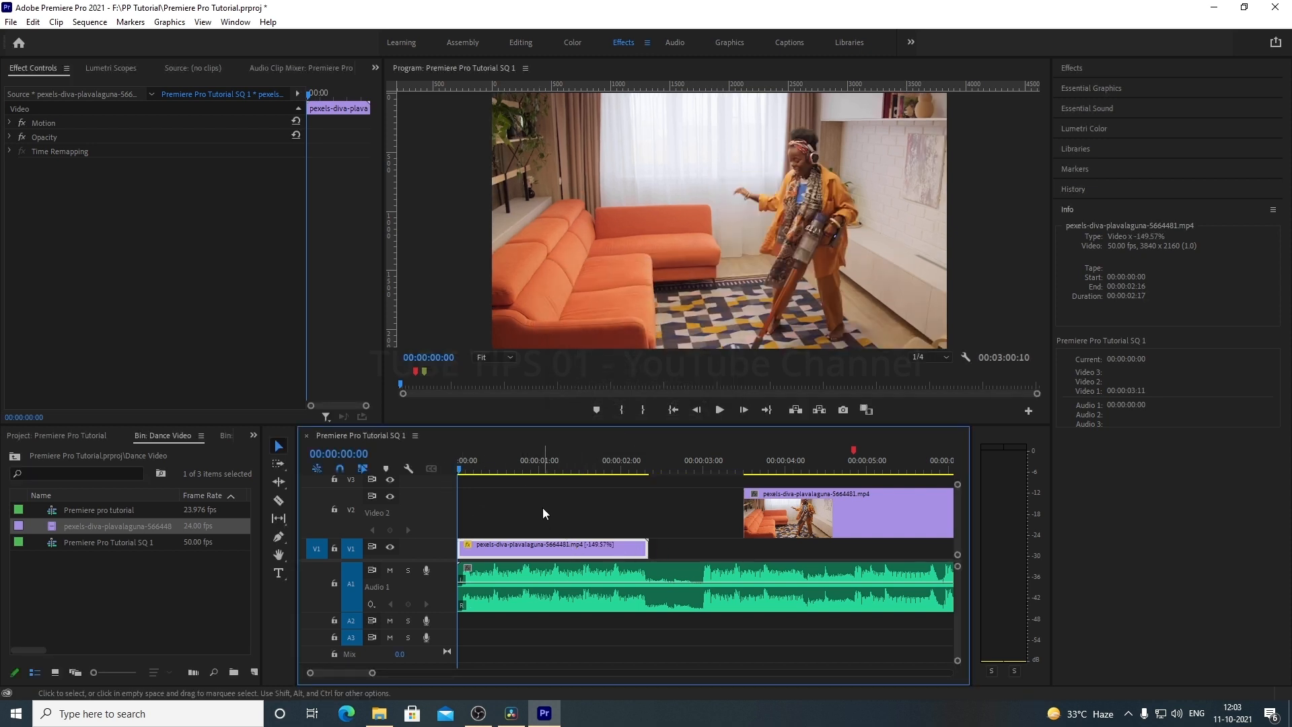
Step: Play the sequence to review the reversed 150% motion, undo the V1 dance clip's speed change, and move the playhead back near the start
{"action": "key", "text": "space"}
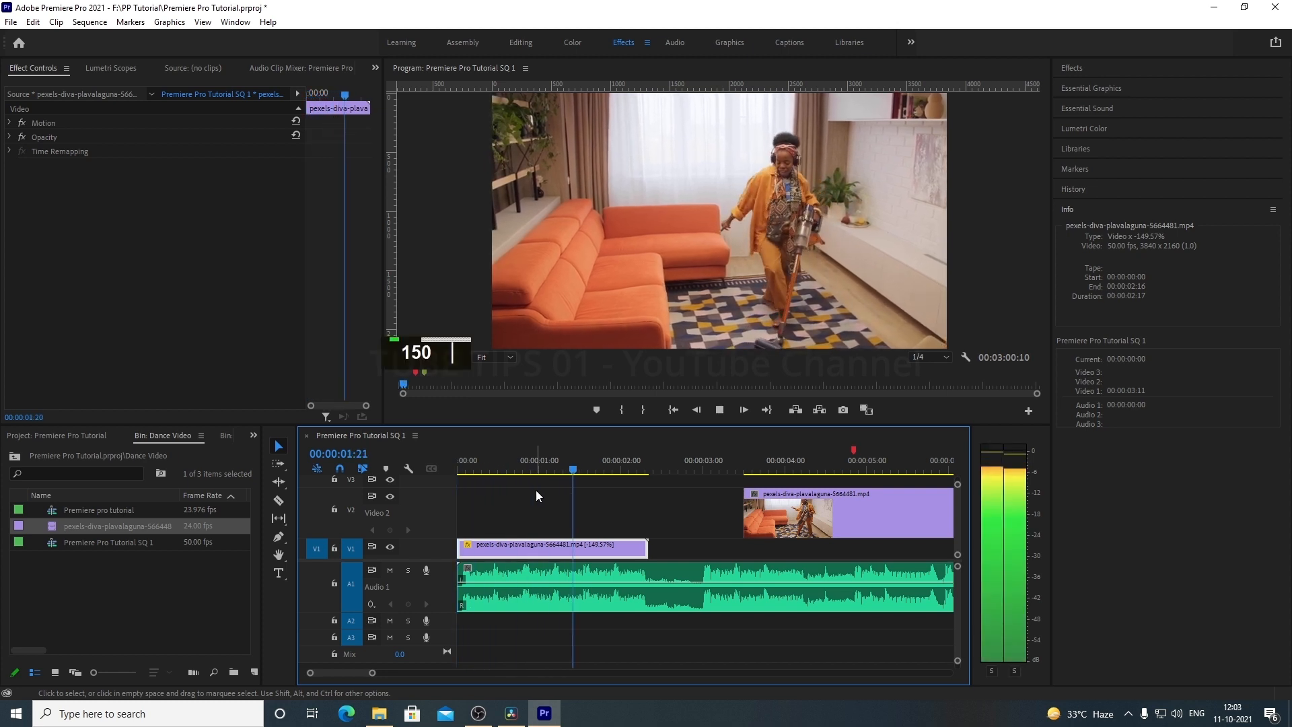
{"action": "key", "text": "space"}
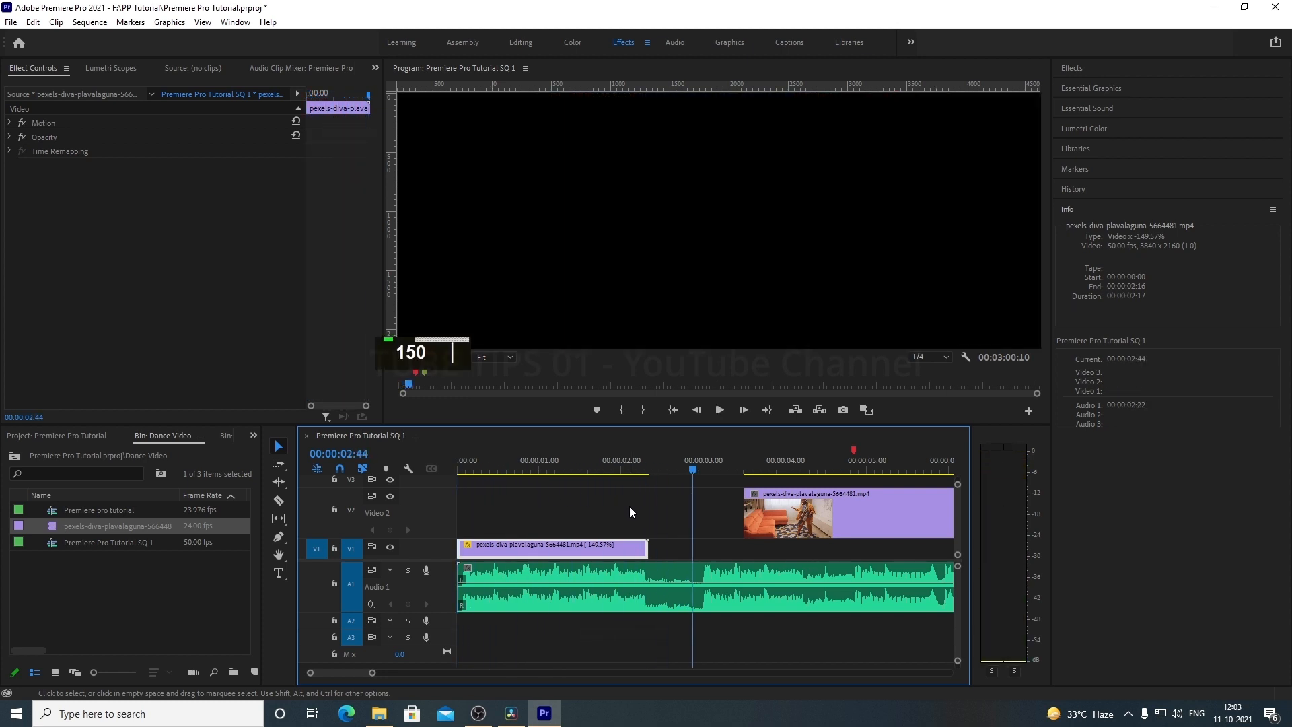
{"action": "key", "text": "ctrl+z"}
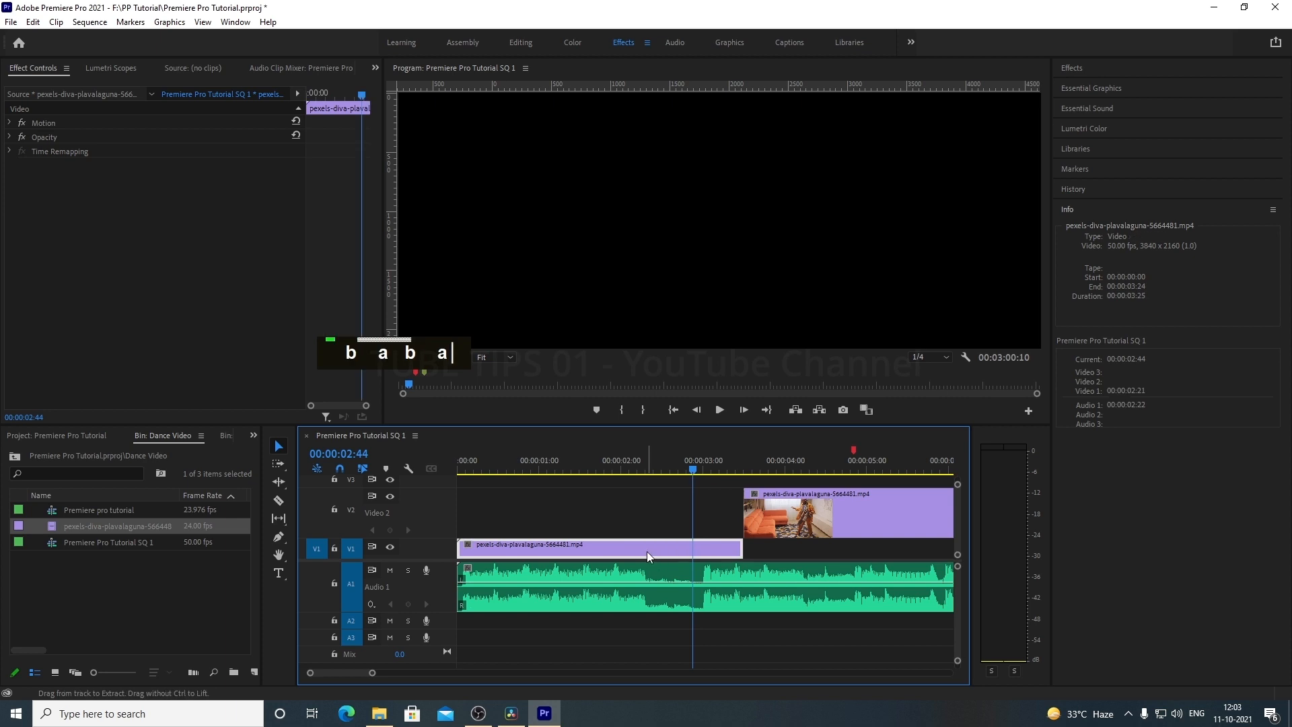
{"action": "left_click", "coordinate": [505, 471]}
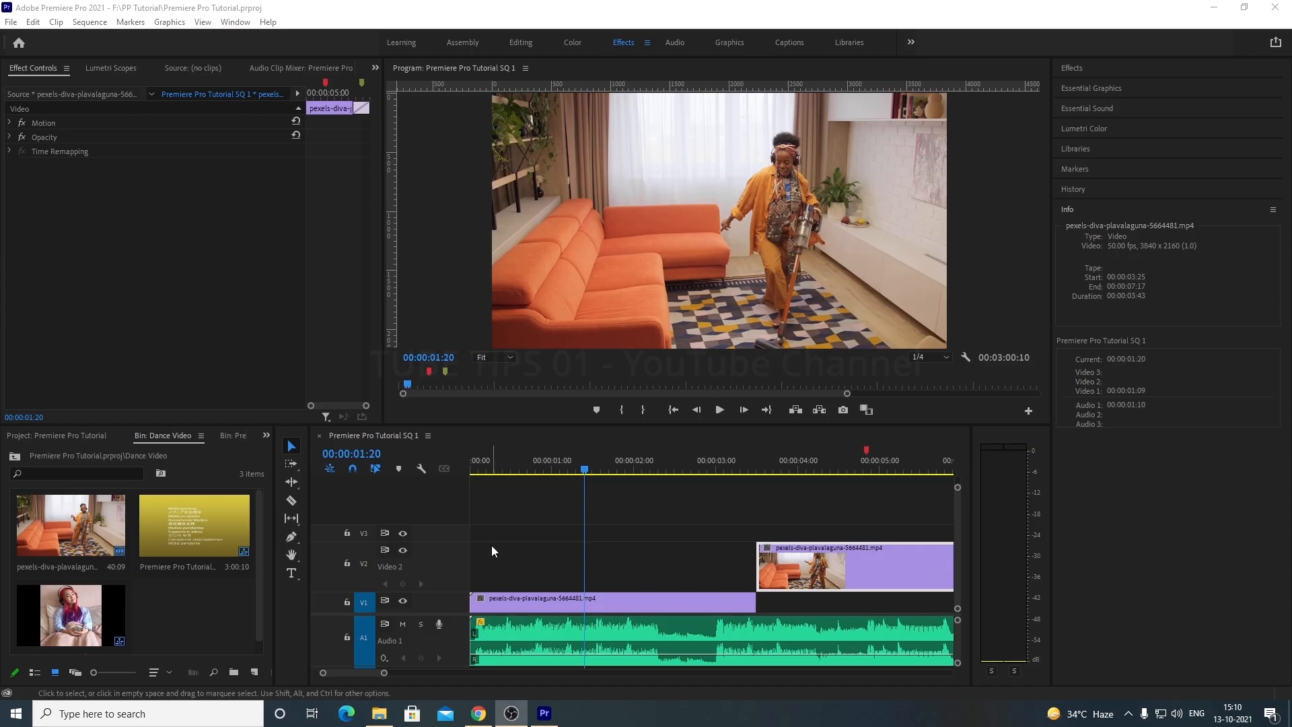
Step: With no clip selected, examine the different ways to create a new item in the Dance Video bin, including the Adjustment Layer option
{"action": "left_click", "coordinate": [491, 546]}
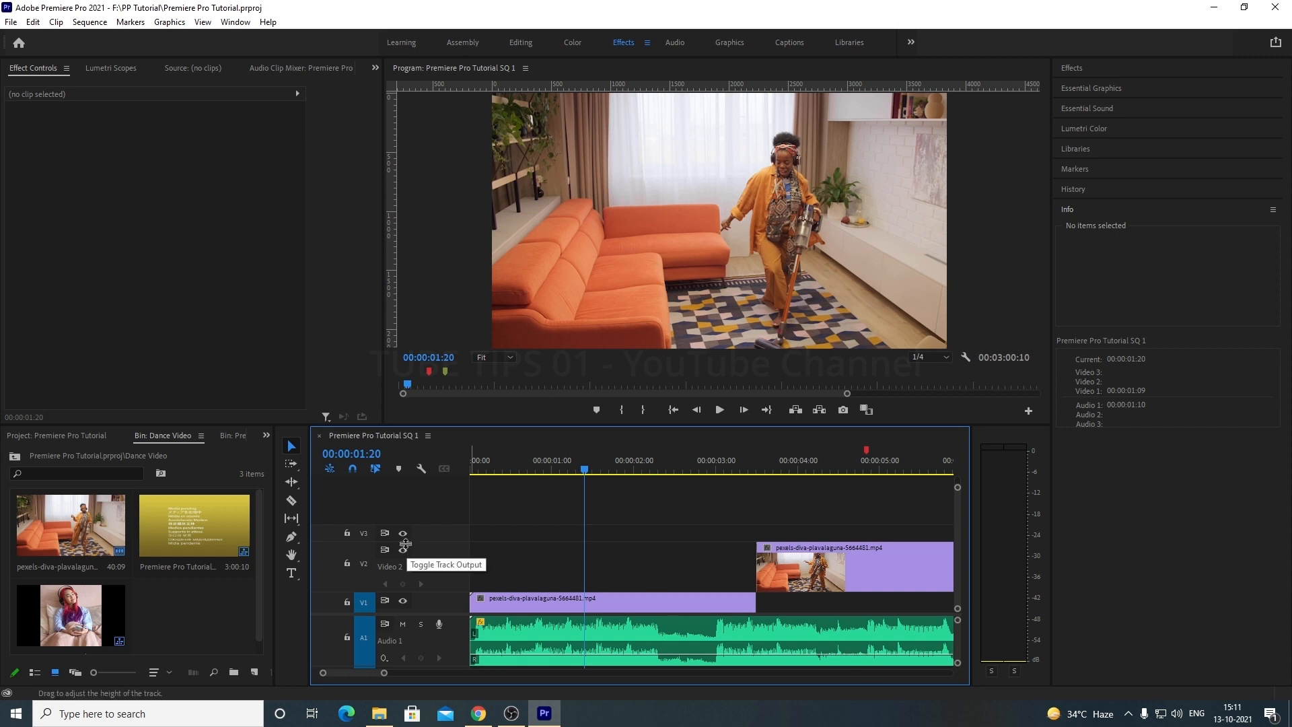
{"action": "left_click", "coordinate": [223, 611]}
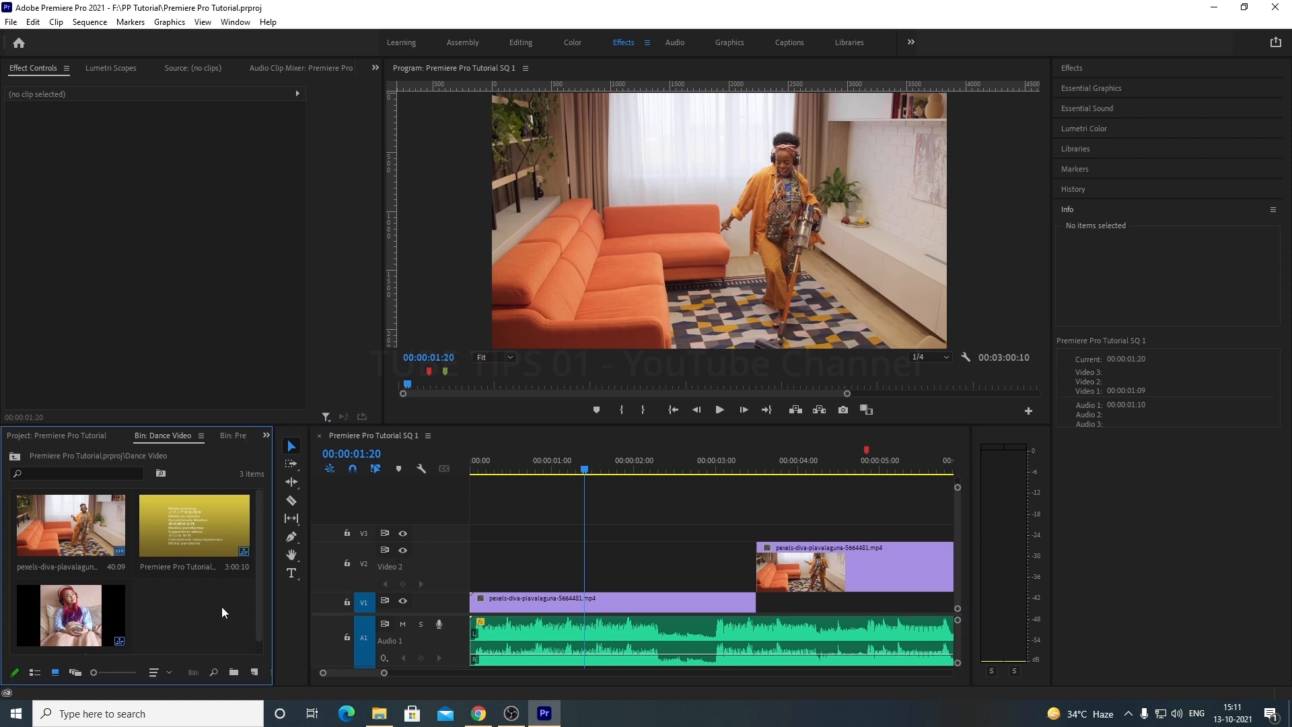
{"action": "left_click", "coordinate": [254, 673]}
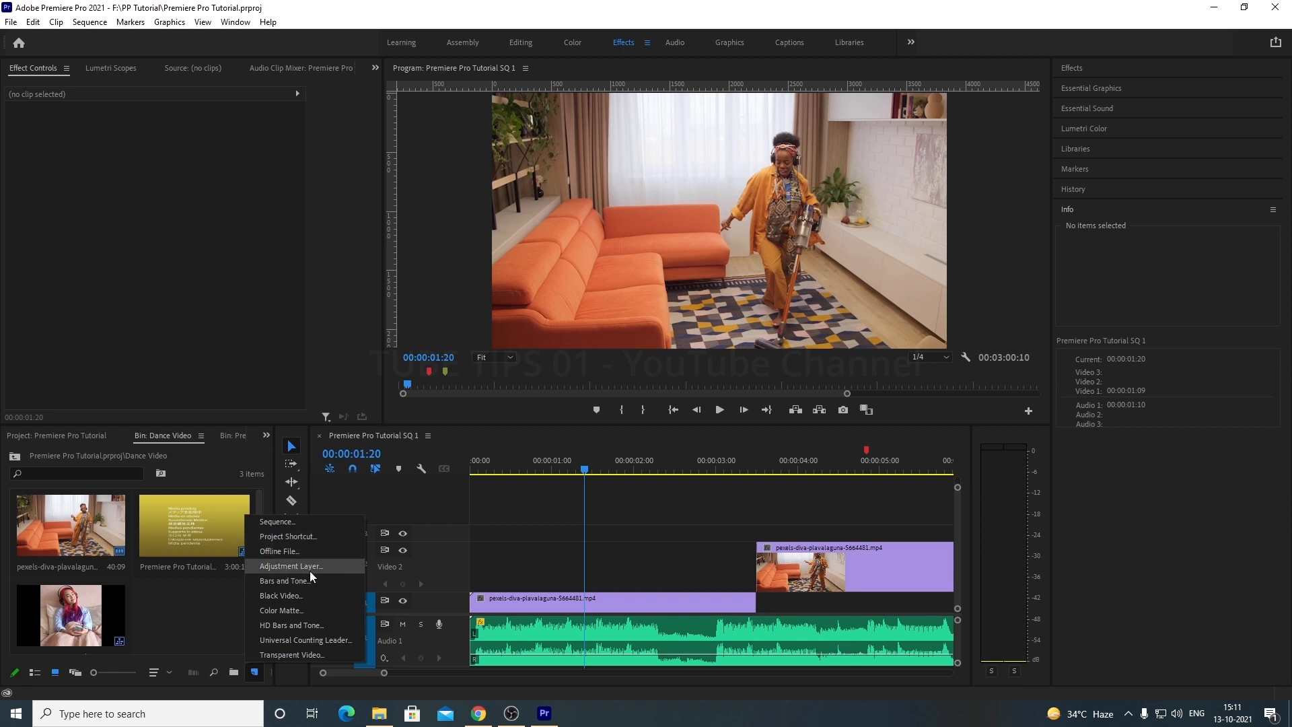
{"action": "left_click", "coordinate": [196, 616]}
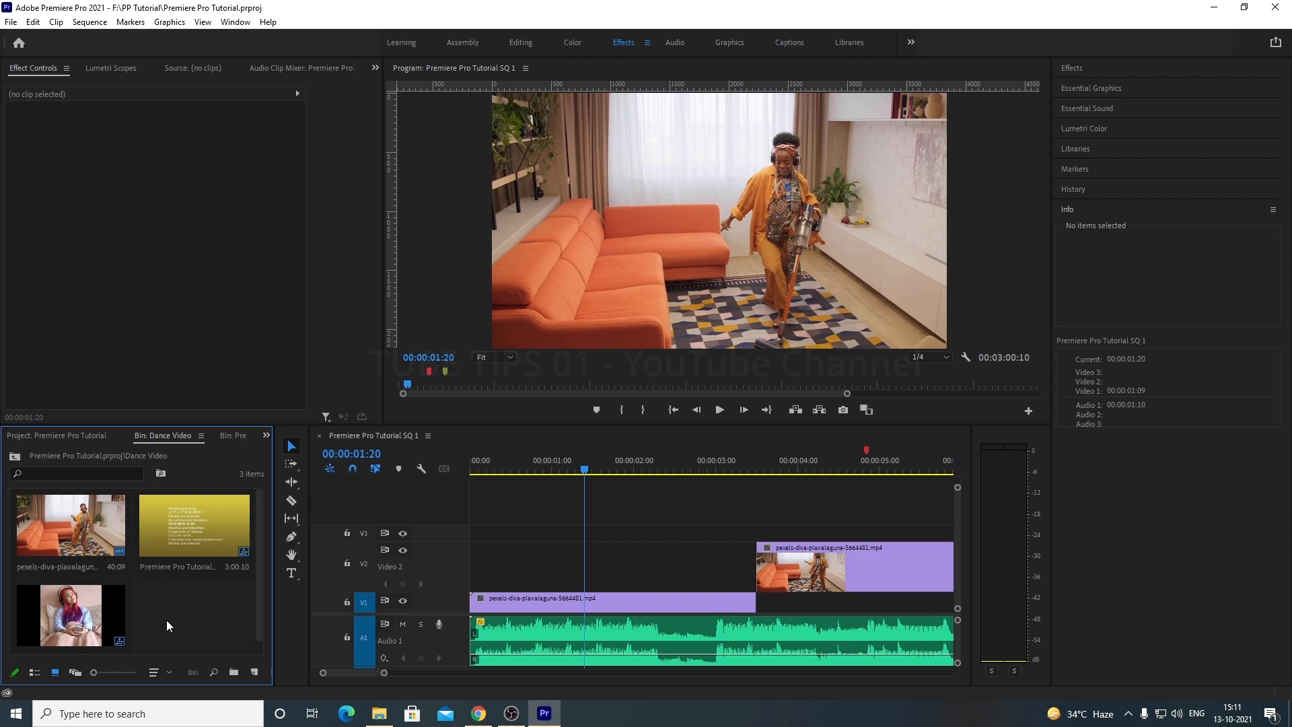
{"action": "scroll", "coordinate": [189, 610], "scroll_direction": "down", "scroll_amount": 1}
{"action": "right_click", "coordinate": [188, 611]}
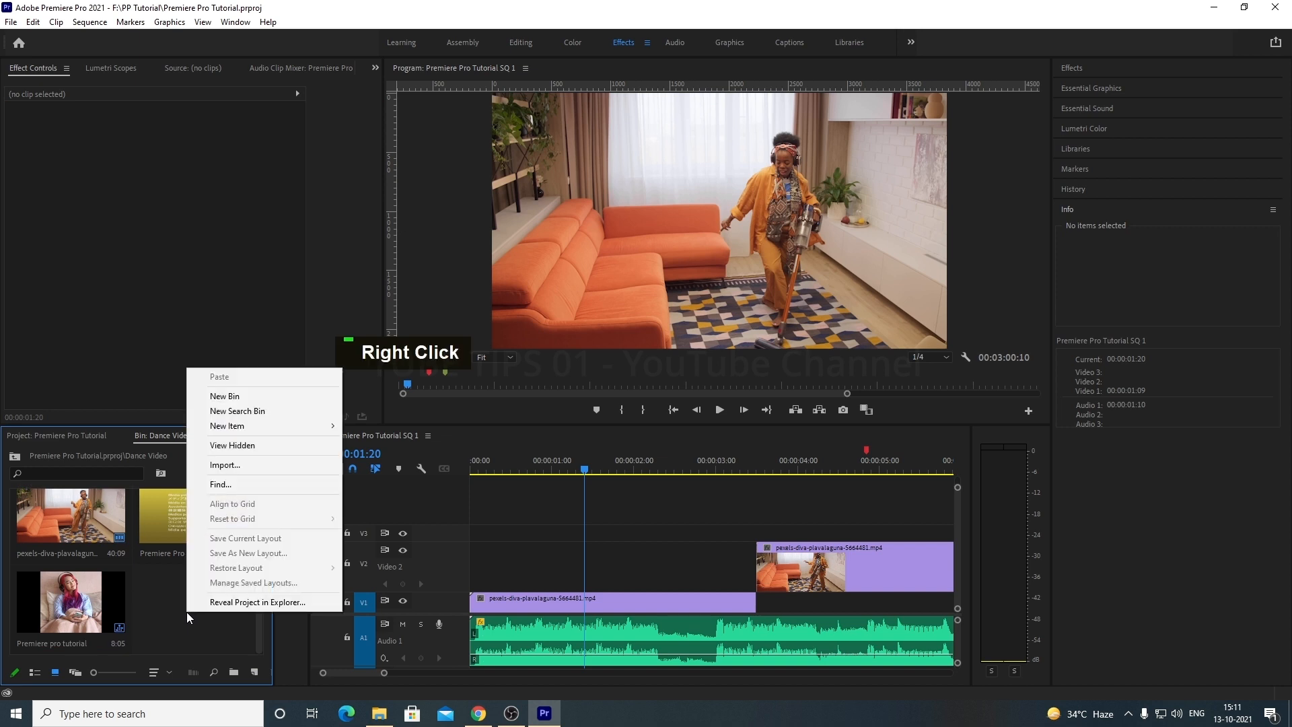
{"action": "mouse_move", "coordinate": [265, 424]}
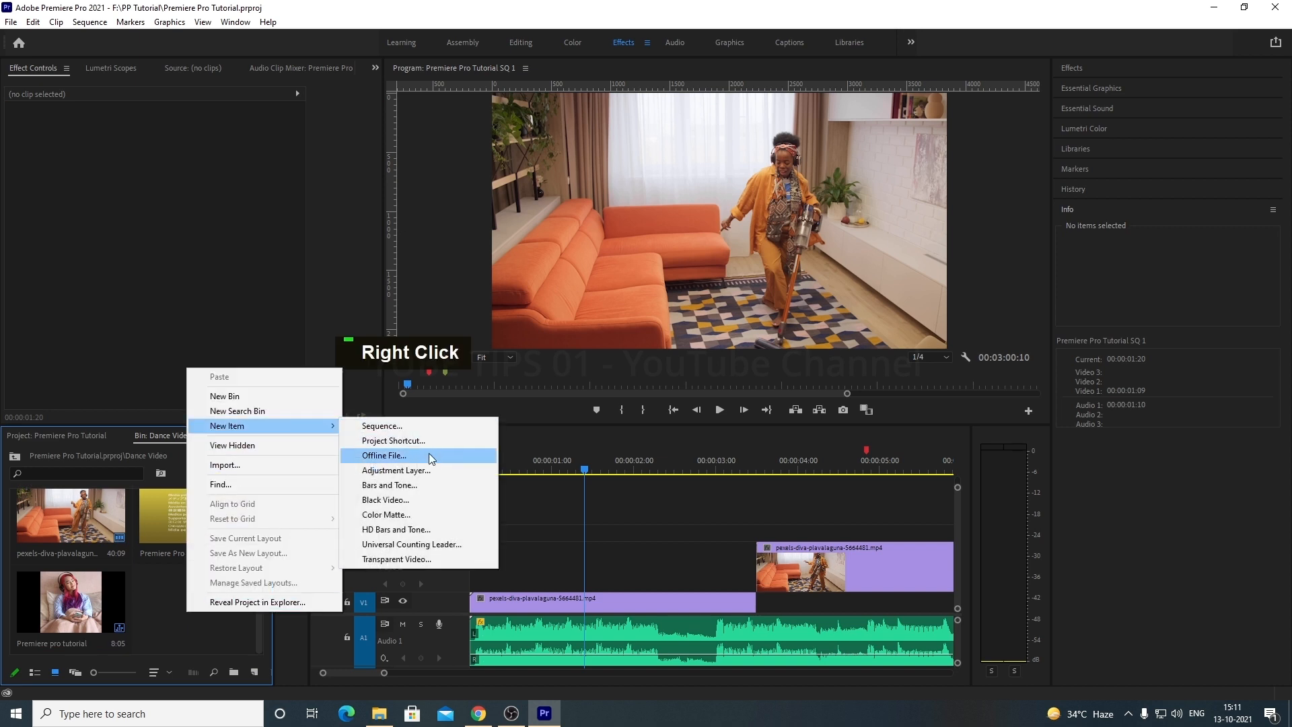
{"action": "left_click", "coordinate": [167, 629]}
{"action": "left_click", "coordinate": [15, 23]}
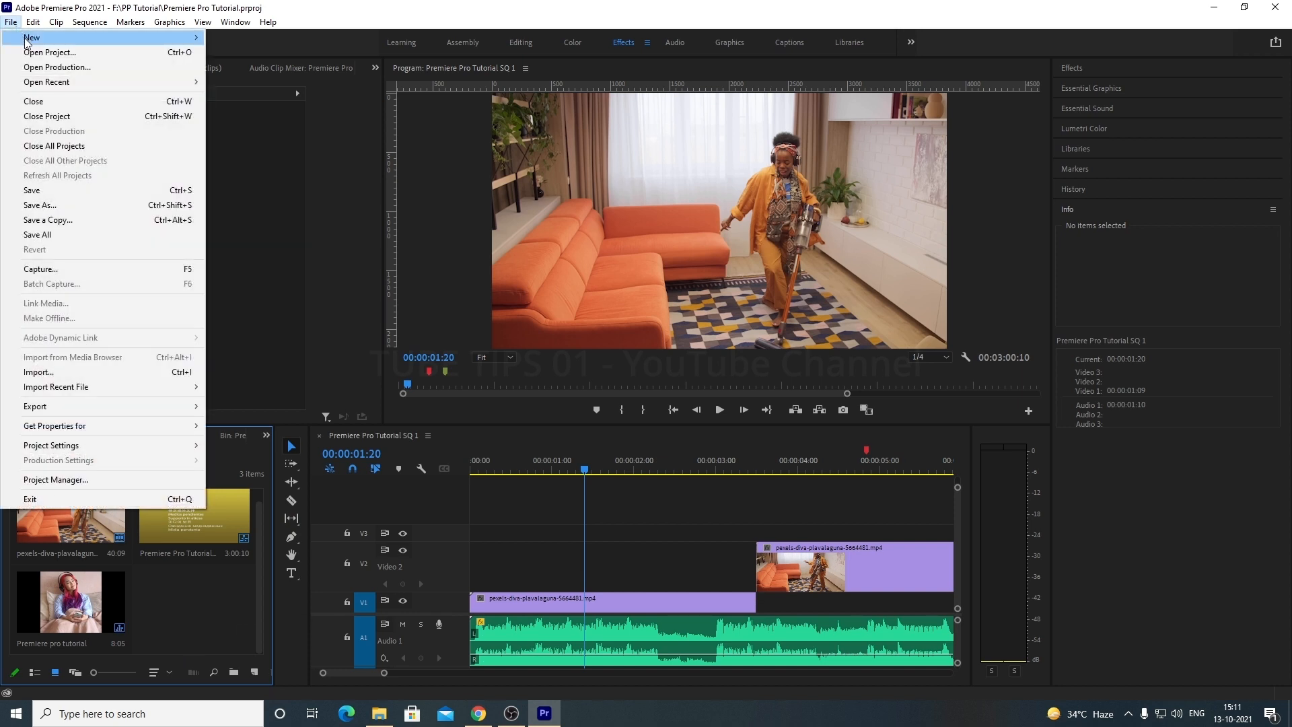
{"action": "mouse_move", "coordinate": [95, 39]}
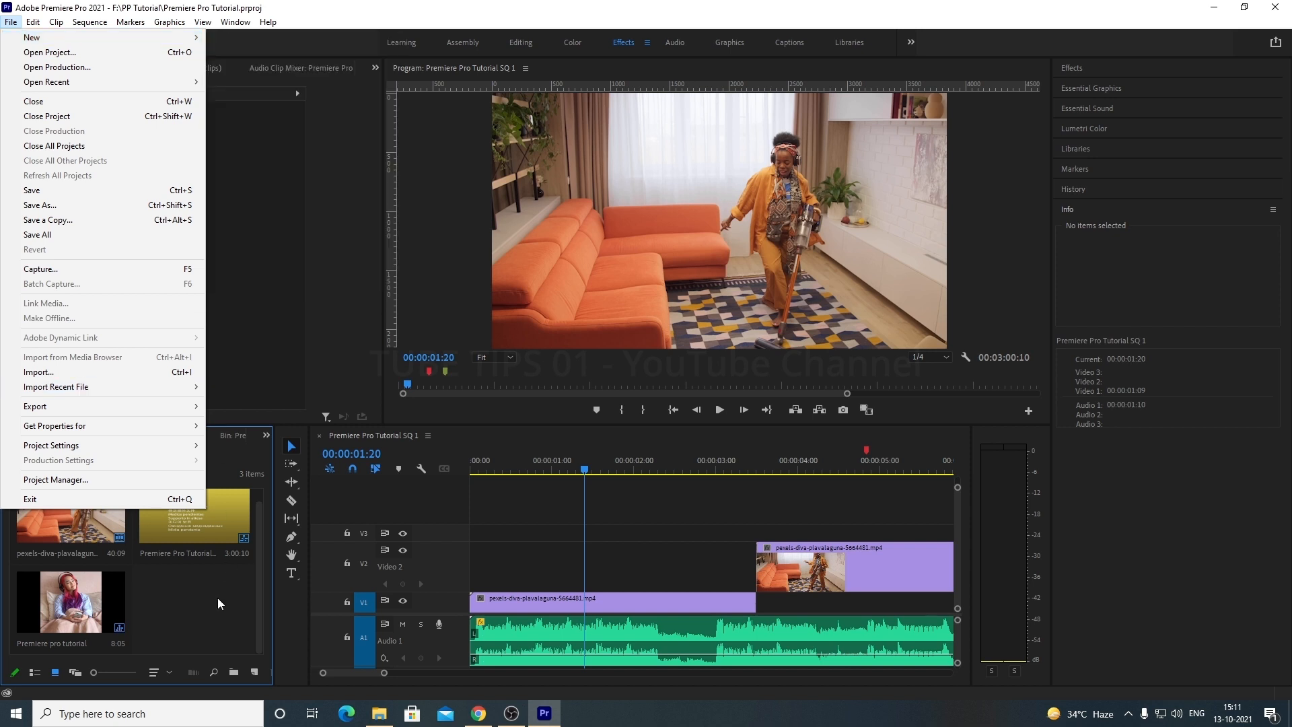
{"action": "left_click", "coordinate": [234, 643]}
Step: Create an adjustment layer in the Dance Video bin at 3840 x 2160, 50.00 fps, with square pixels
{"action": "left_click", "coordinate": [256, 671]}
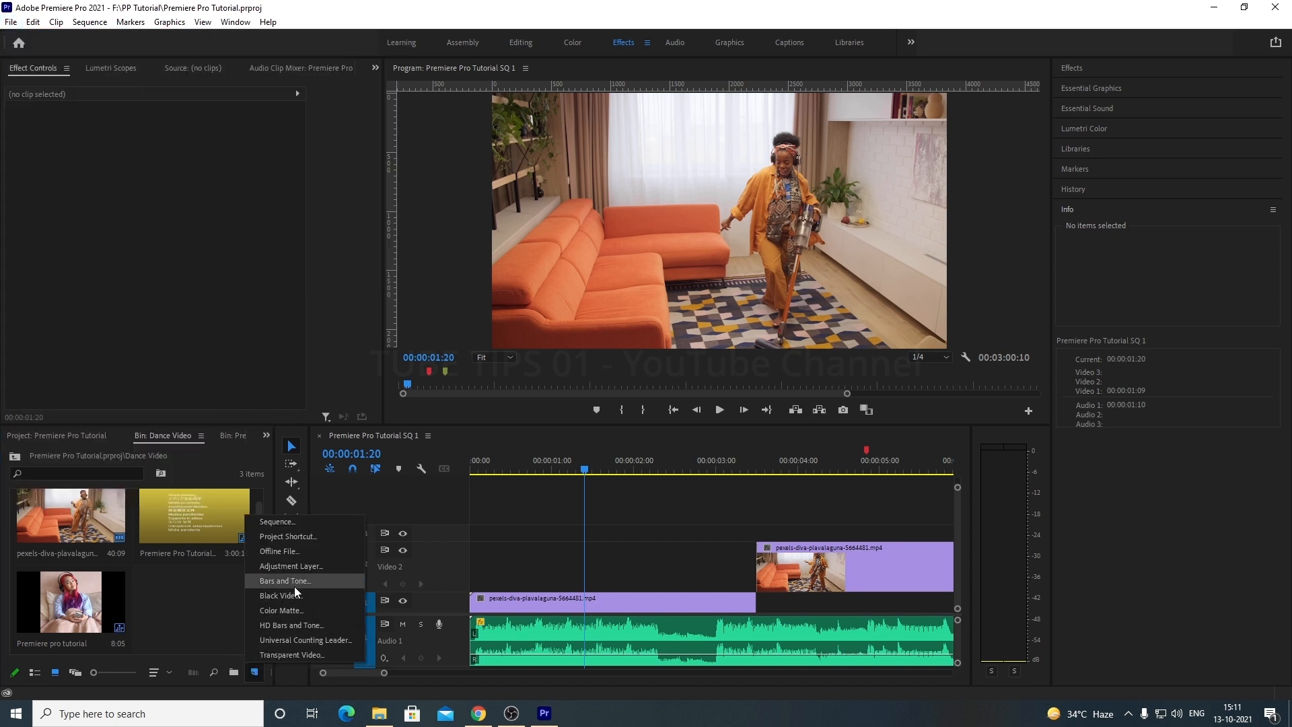
{"action": "left_click", "coordinate": [292, 567]}
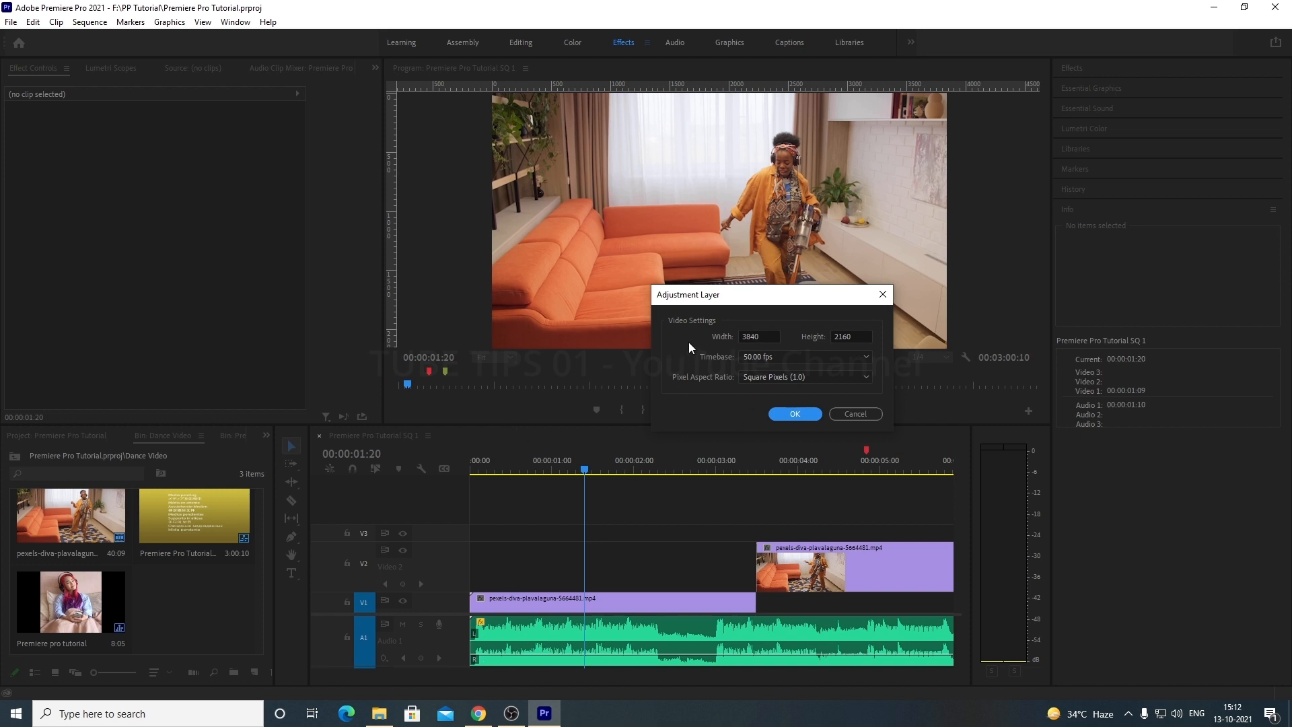
{"action": "left_click_drag", "start_coordinate": [691, 303], "coordinate": [623, 313]}
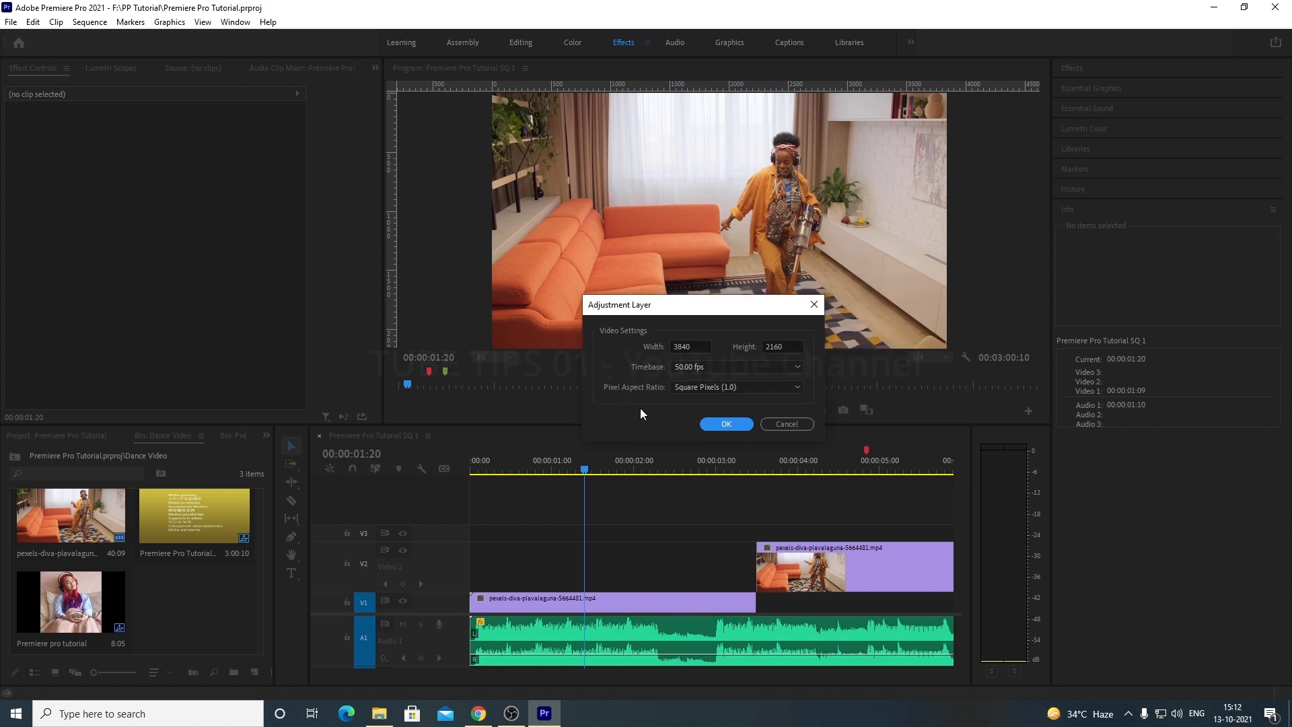
{"action": "left_click", "coordinate": [712, 428]}
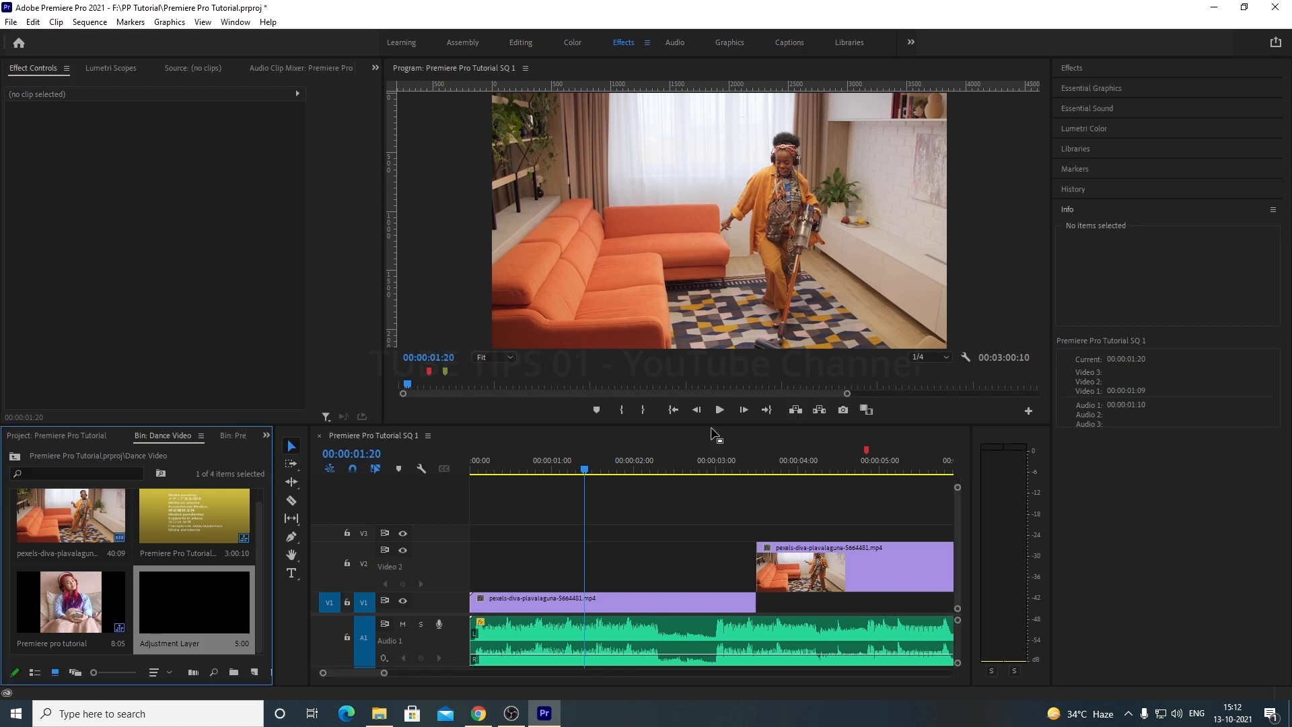
Step: Place the adjustment layer at the sequence start on V2, trimmed to span the V1 dance clip below it
{"action": "scroll", "coordinate": [195, 590], "scroll_direction": "down", "scroll_amount": 1}
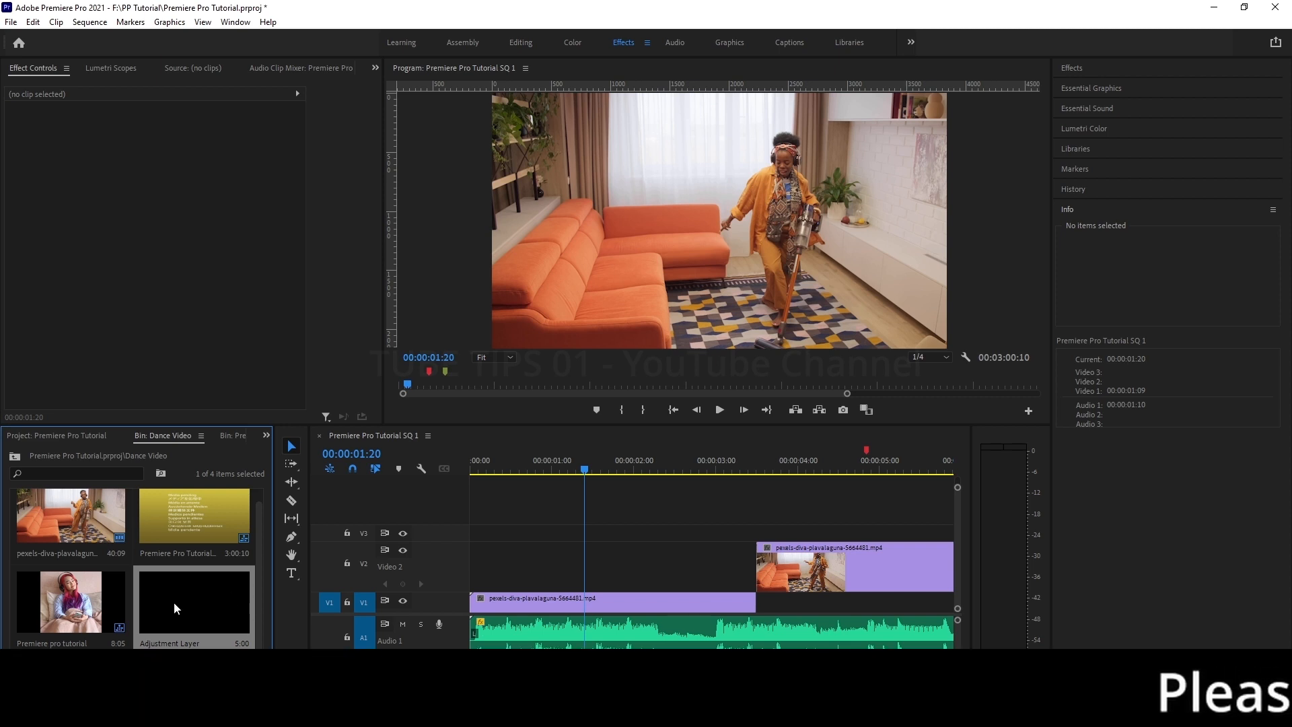
{"action": "left_click_drag", "start_coordinate": [175, 604], "coordinate": [473, 537]}
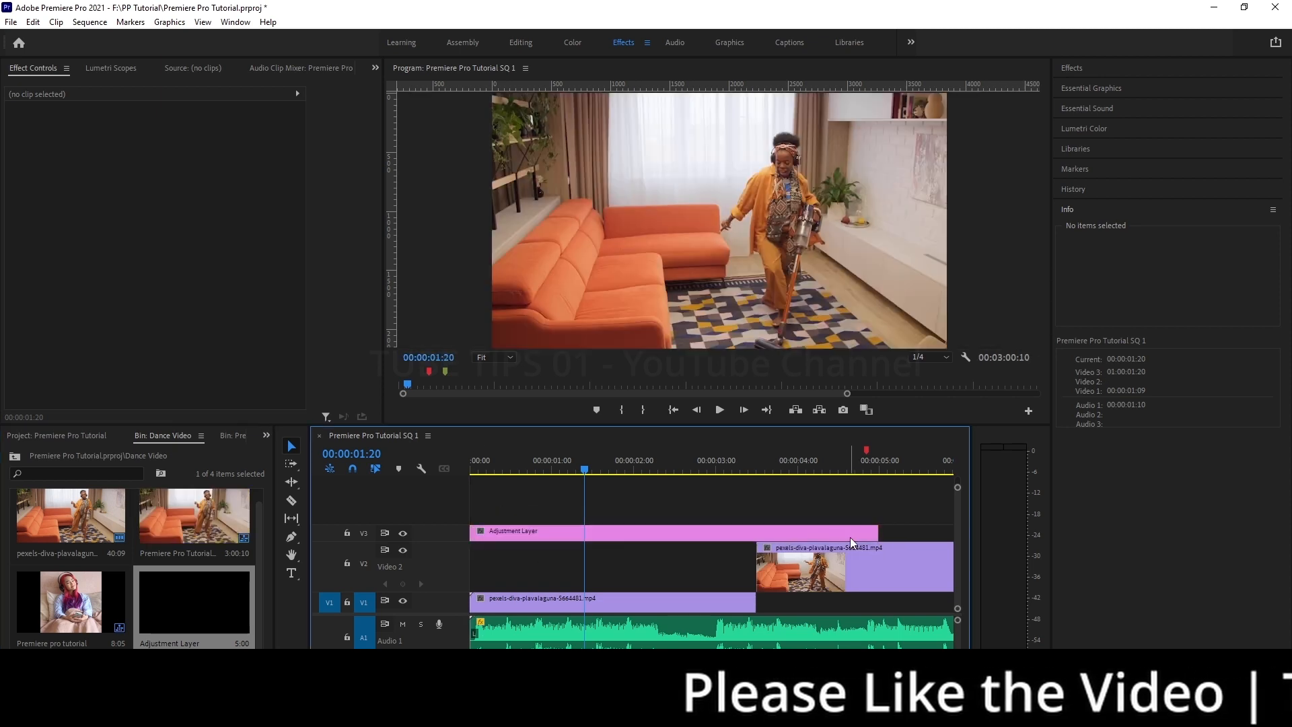
{"action": "left_click_drag", "start_coordinate": [876, 532], "coordinate": [596, 557]}
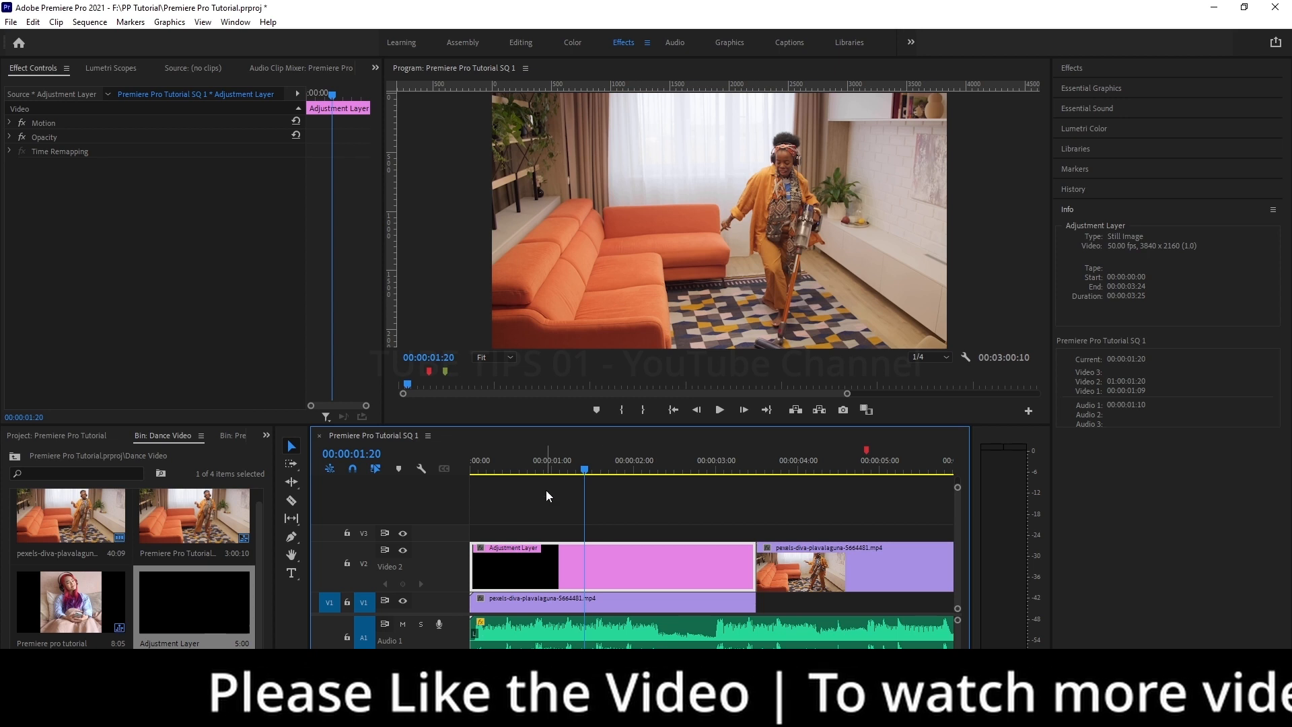
Step: Place the playhead at 00:00:00:42, select the adjustment layer on V2, and switch to the Color workspace
{"action": "left_click", "coordinate": [540, 471]}
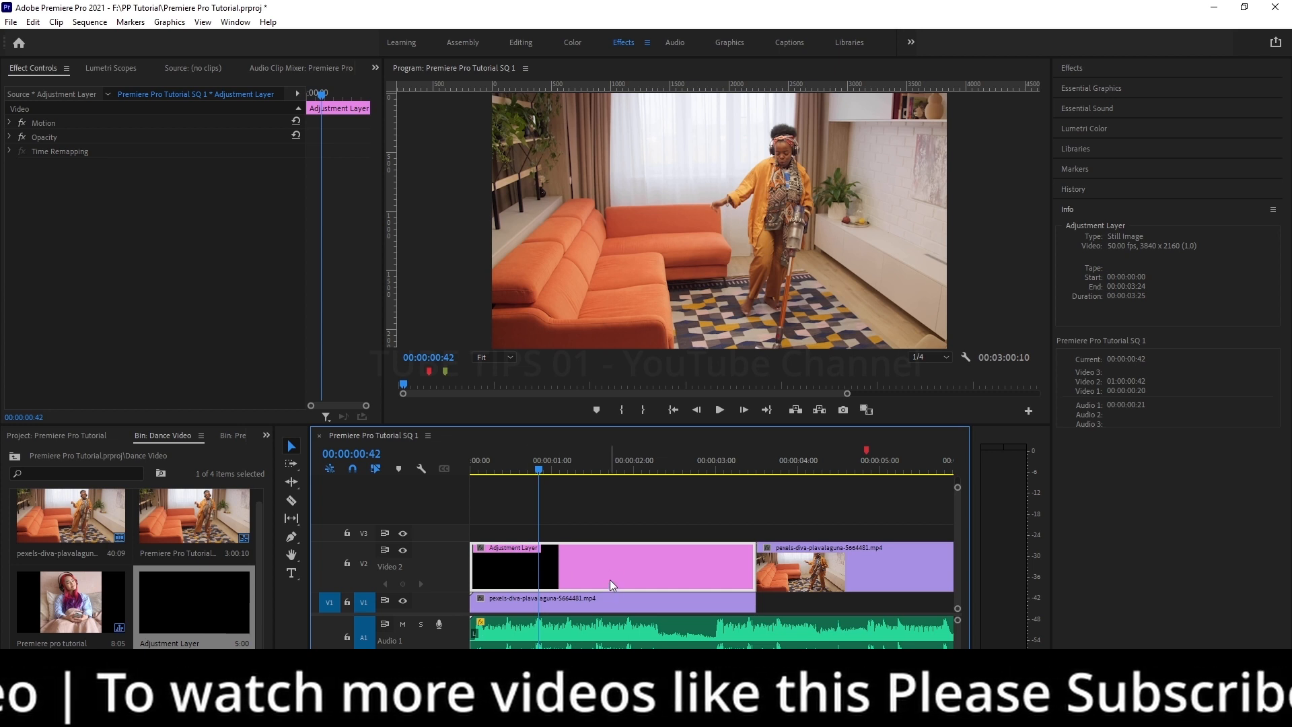
{"action": "left_click", "coordinate": [612, 606]}
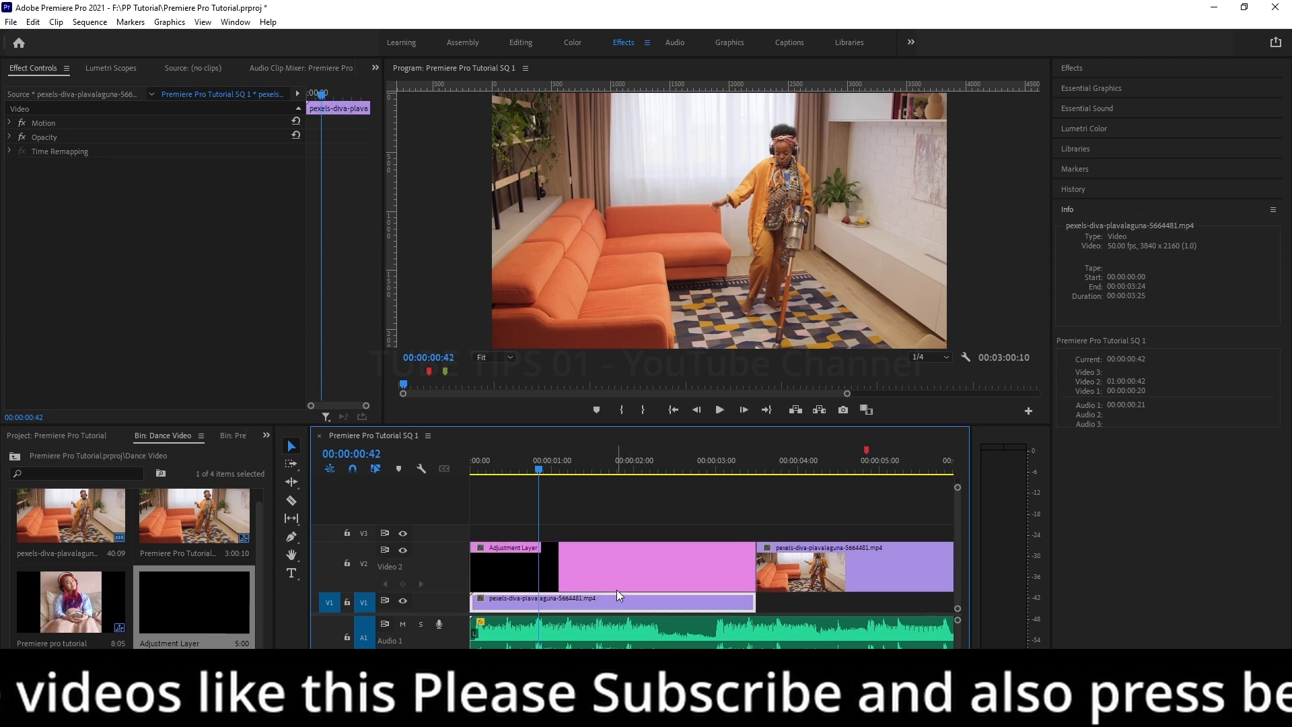
{"action": "left_click", "coordinate": [612, 575]}
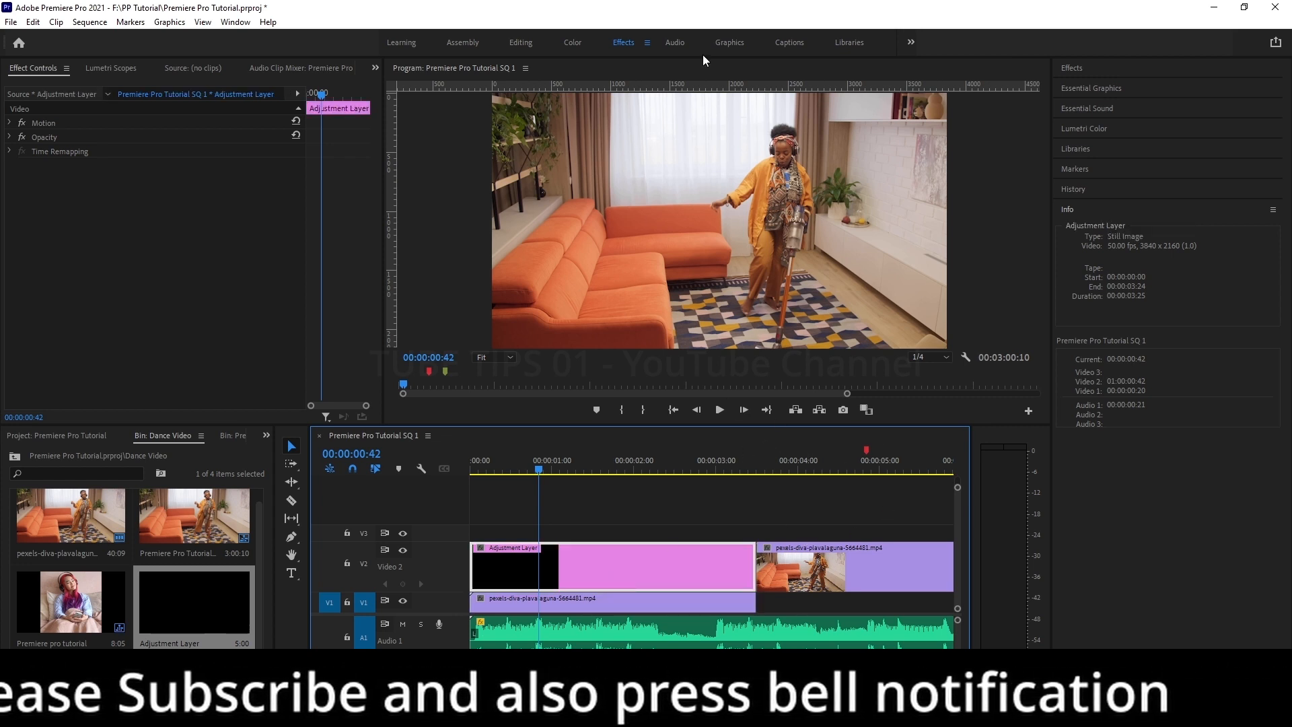
{"action": "left_click", "coordinate": [573, 43]}
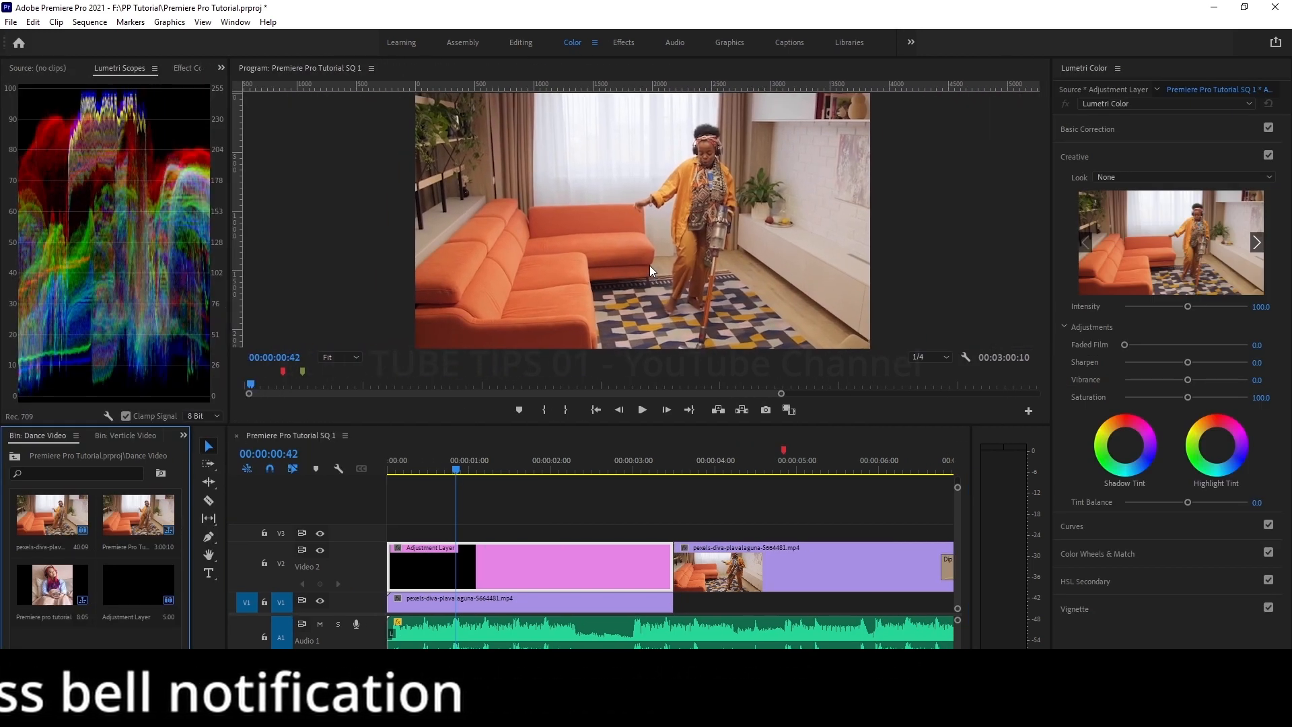
Step: Hide V2's output and give the V1 dance clip a Lumetri temperature of about -65.2 and a tint of about -41.3
{"action": "left_click", "coordinate": [320, 550]}
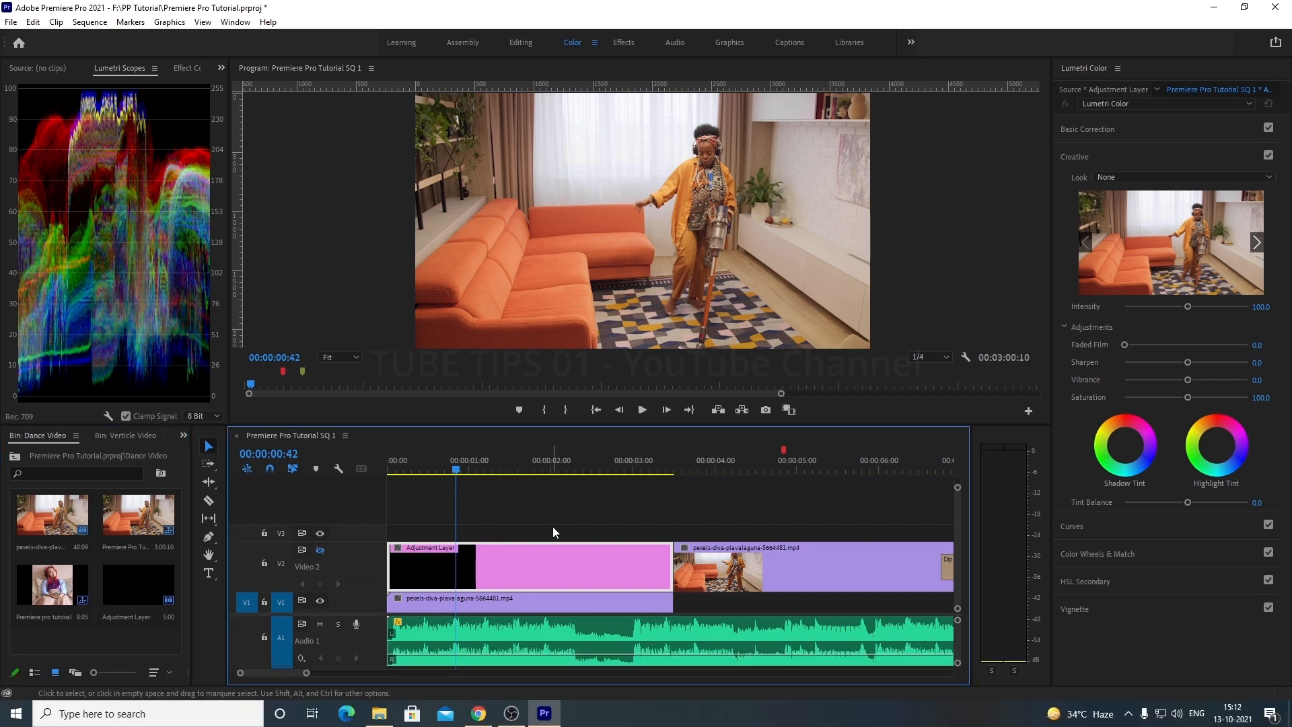
{"action": "left_click", "coordinate": [508, 605]}
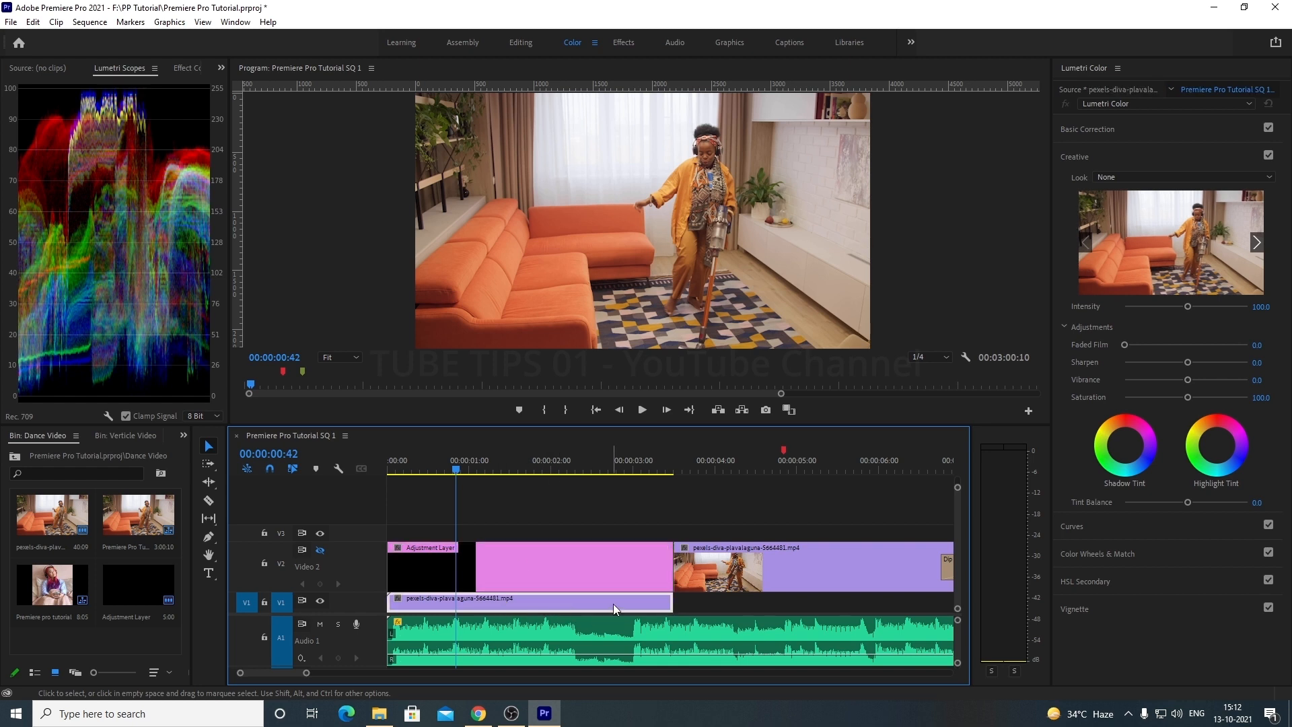
{"action": "left_click", "coordinate": [1101, 130]}
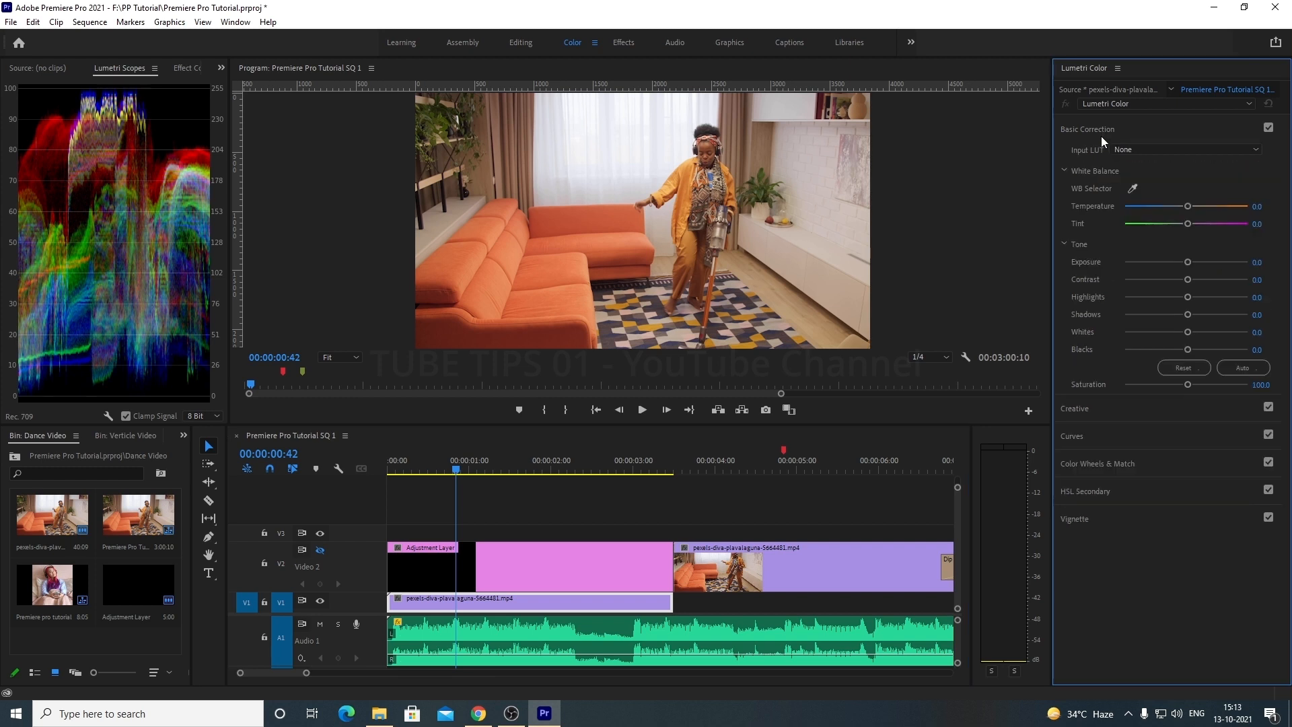
{"action": "mouse_move", "coordinate": [1170, 211]}
{"action": "left_mouse_down"}
{"action": "mouse_move", "coordinate": [1146, 207]}
{"action": "mouse_move", "coordinate": [1162, 227]}
{"action": "left_mouse_up"}
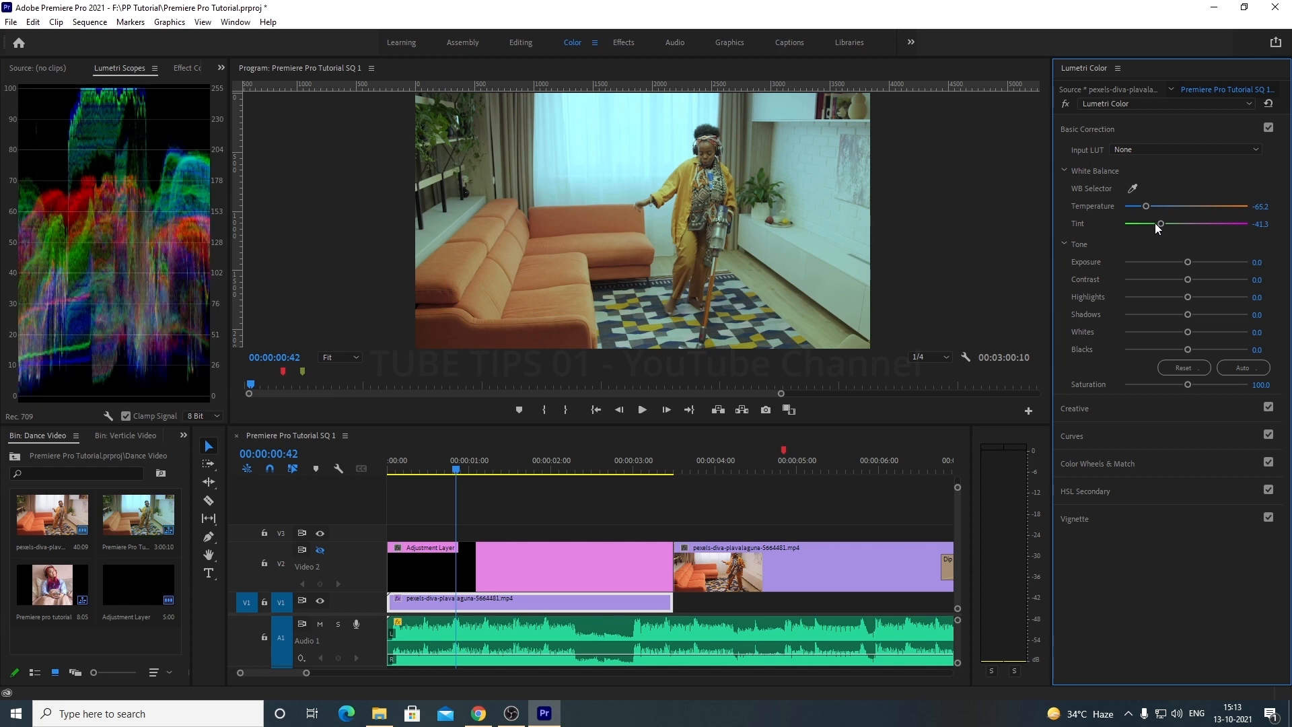
Step: Turn V2's output back on, move the adjustment layer up to V4, and scrub the playhead to 00:00:02:26
{"action": "left_click", "coordinate": [724, 469]}
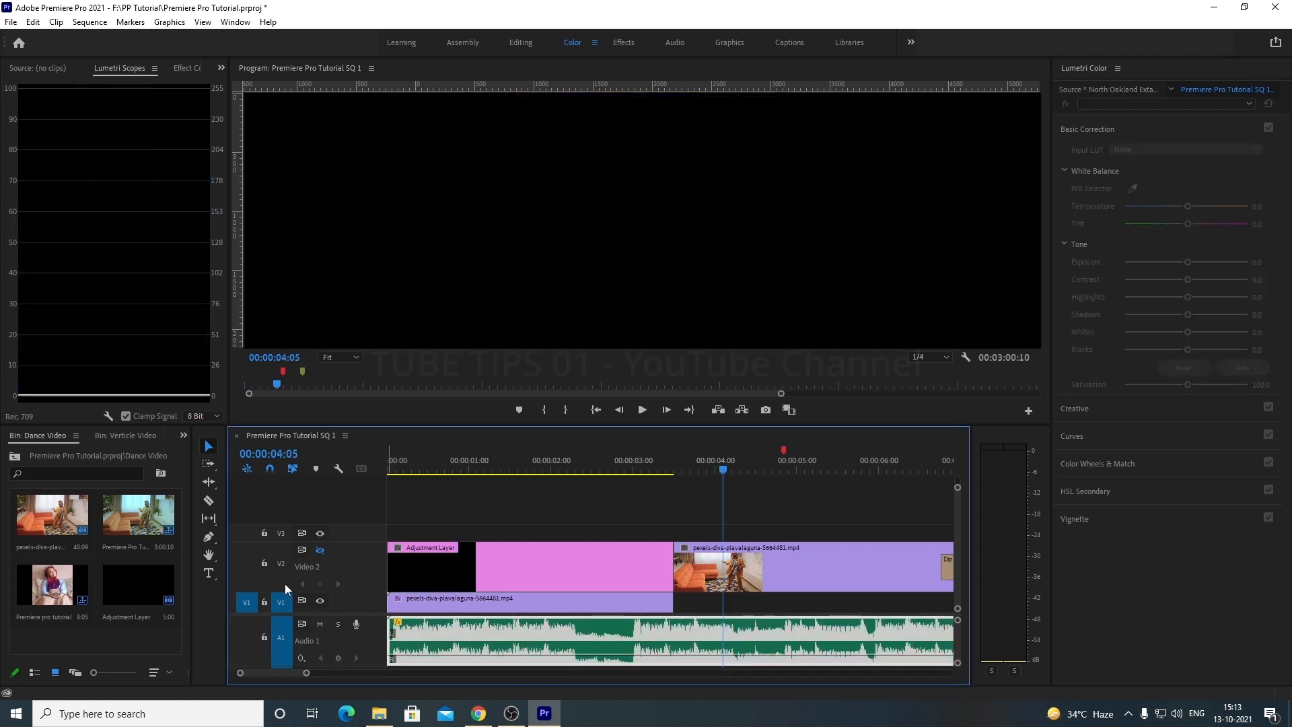
{"action": "left_click", "coordinate": [320, 550]}
{"action": "left_click_drag", "start_coordinate": [499, 560], "coordinate": [501, 516]}
{"action": "left_click_drag", "start_coordinate": [696, 465], "coordinate": [596, 466]}
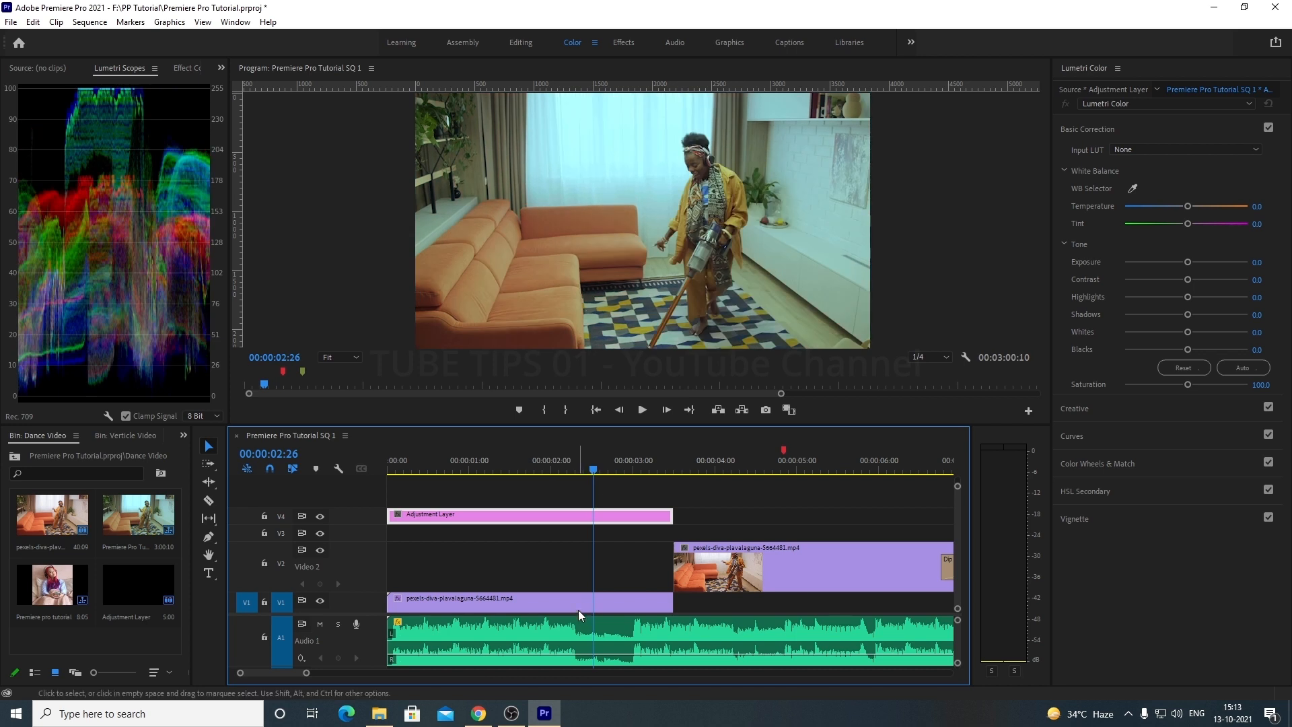
Step: Copy the V1 dance clip's attributes, including Lumetri Color, and paste them onto the first V2 dance clip
{"action": "right_click", "coordinate": [579, 603]}
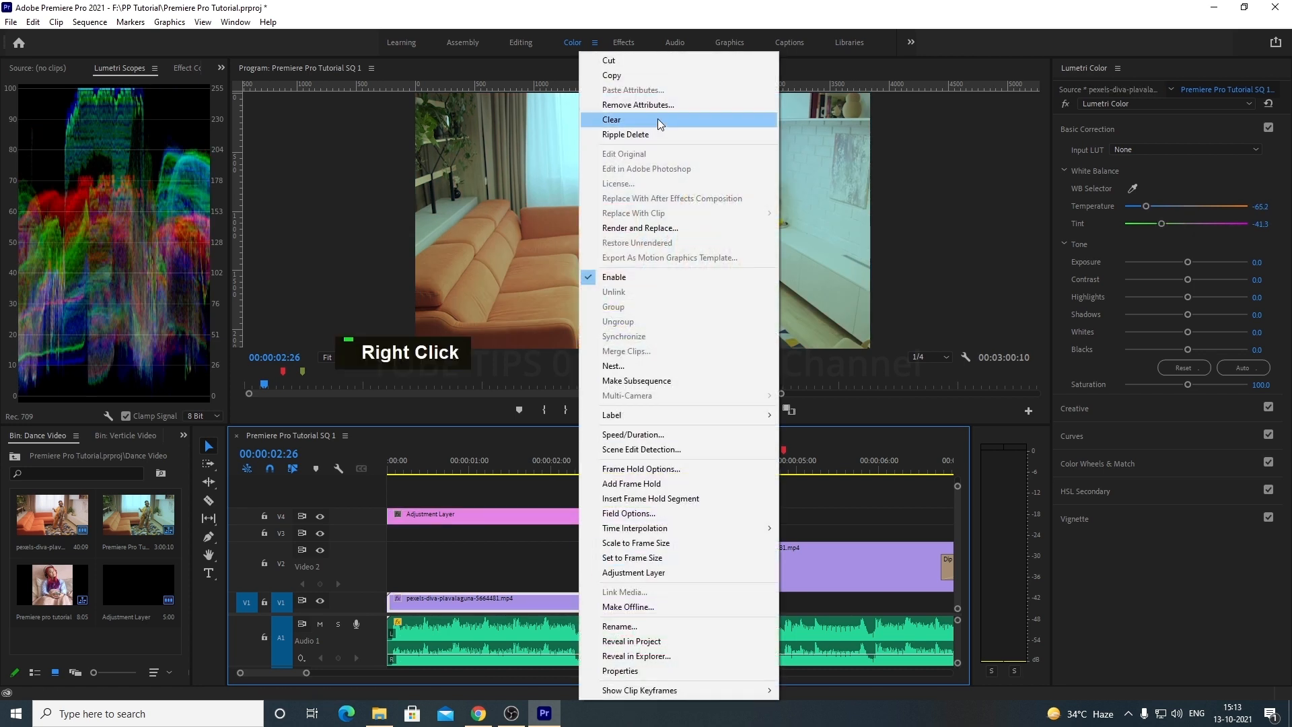
{"action": "left_click", "coordinate": [627, 77]}
{"action": "left_click", "coordinate": [761, 470]}
{"action": "right_click", "coordinate": [784, 562]}
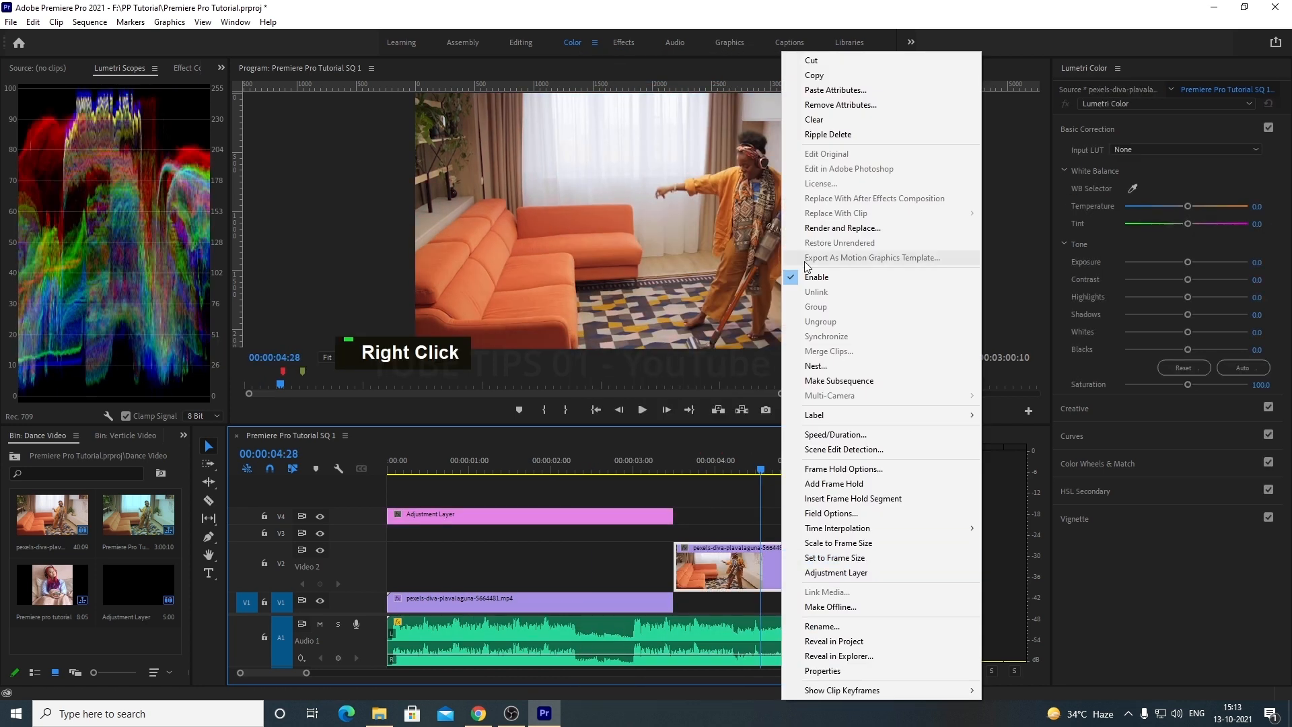
{"action": "left_click", "coordinate": [808, 105]}
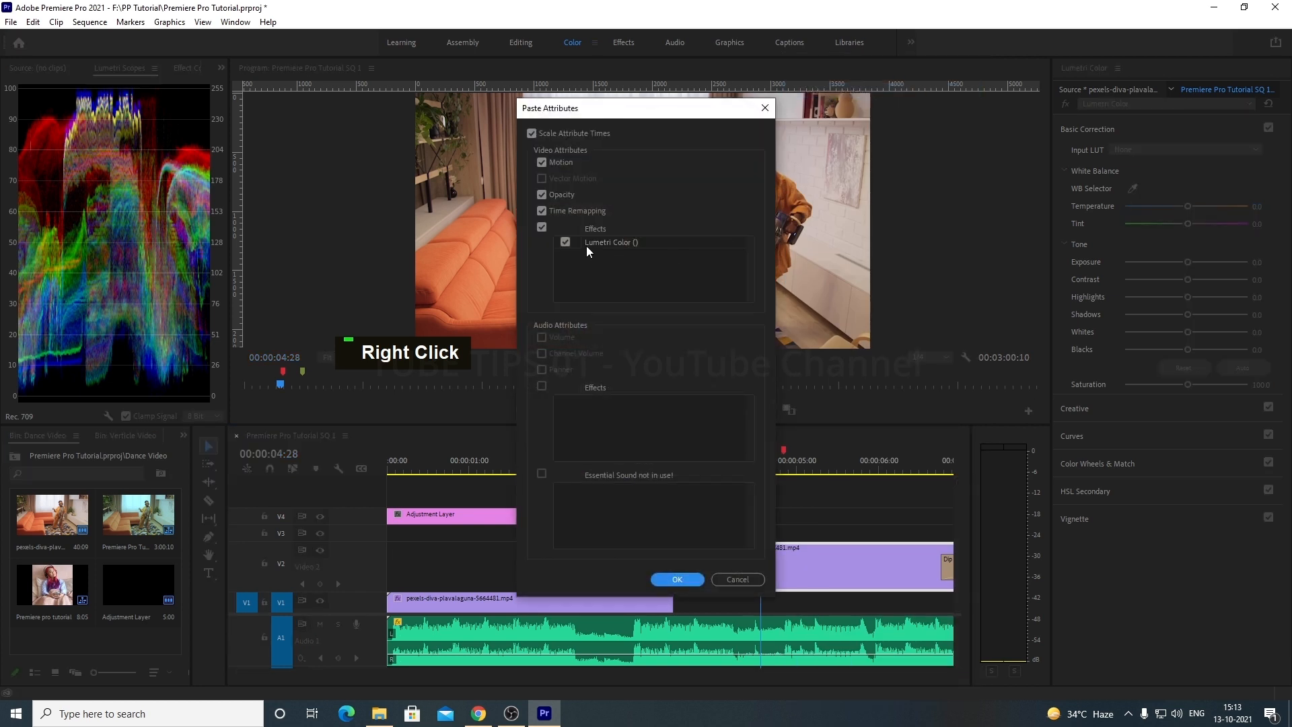
{"action": "left_click", "coordinate": [677, 578]}
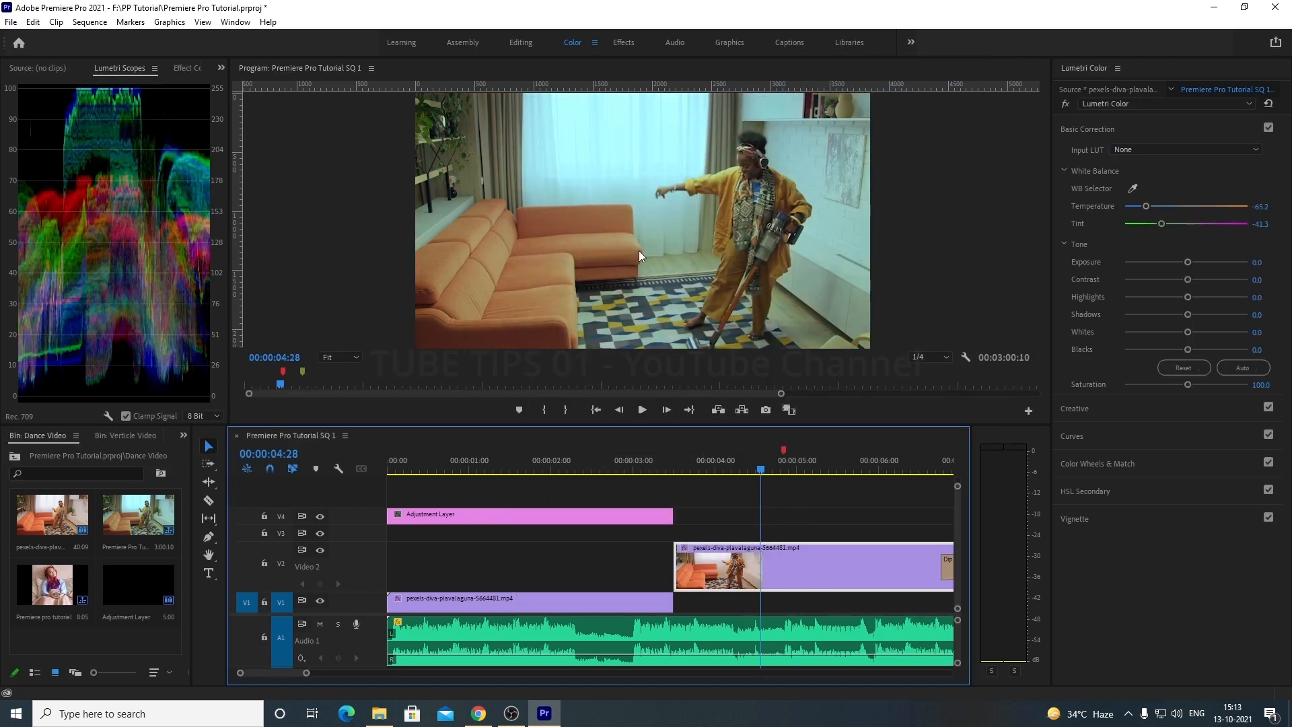
{"action": "scroll", "coordinate": [584, 628], "scroll_direction": "down", "scroll_amount": 3, "text": "alt"}
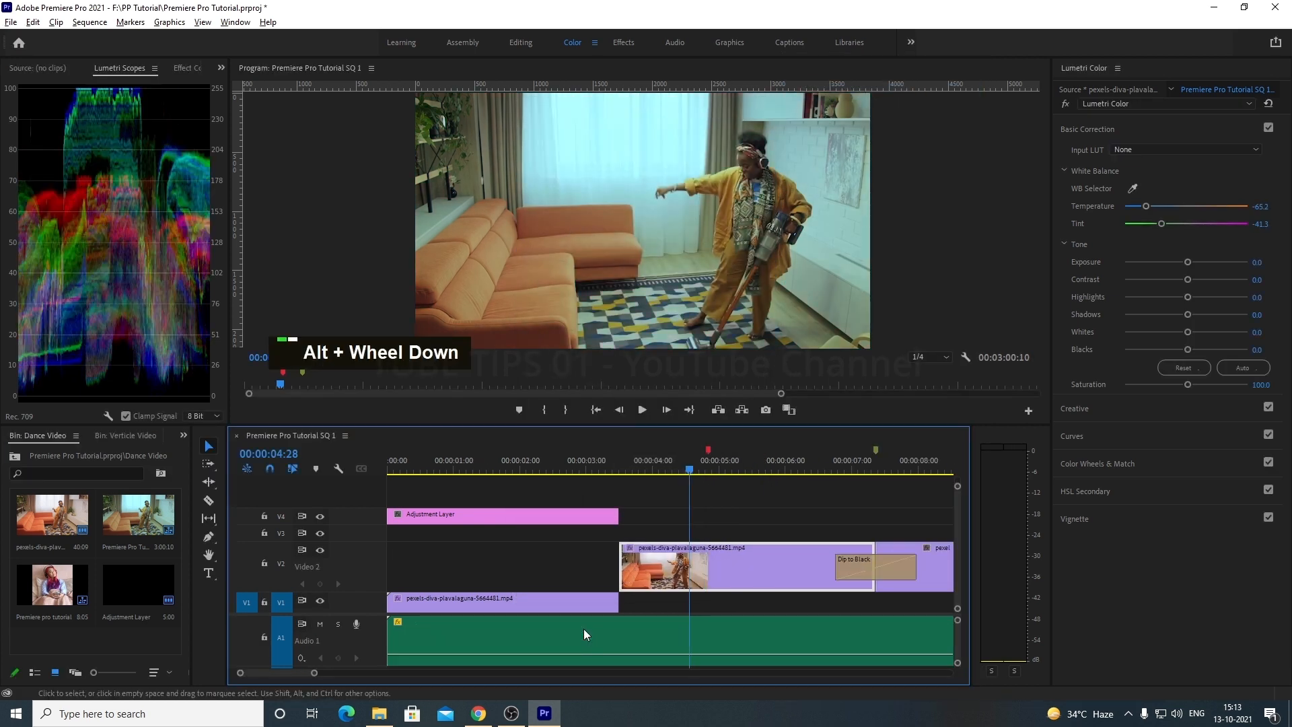
{"action": "scroll", "coordinate": [545, 647], "scroll_direction": "down", "scroll_amount": 2, "text": "alt"}
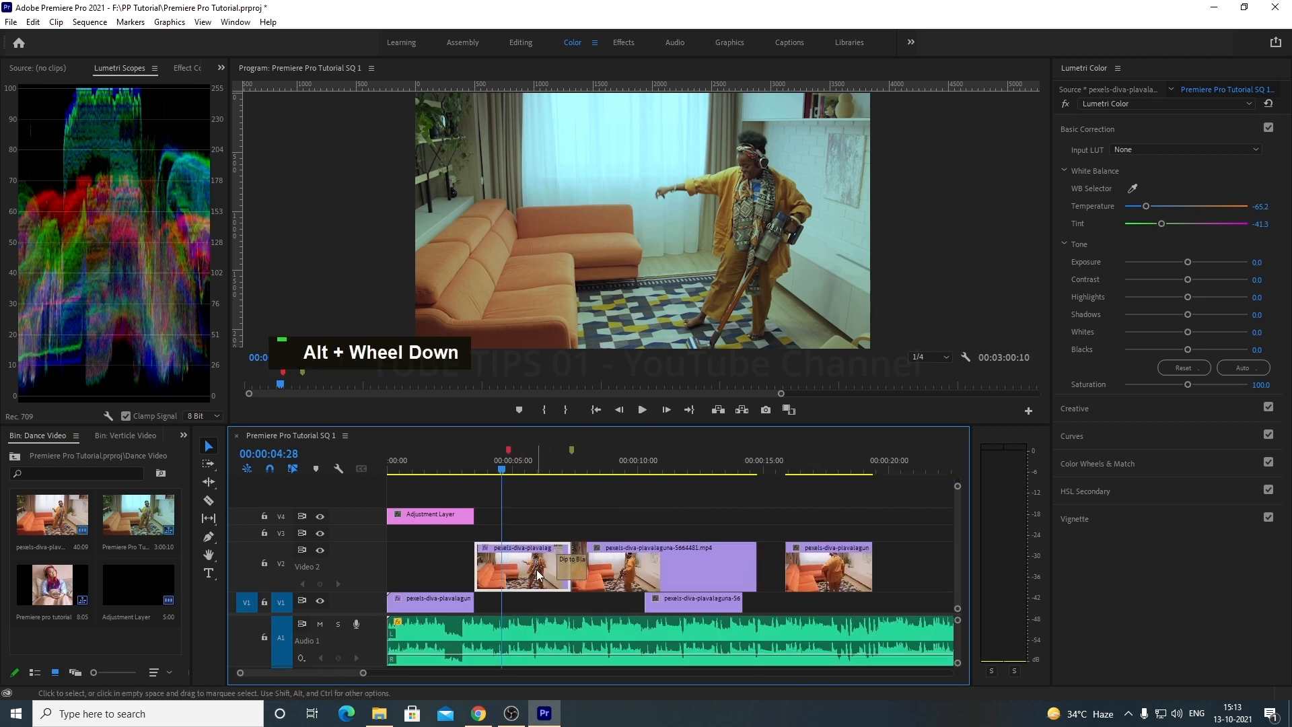
Step: Undo the pasted attributes on the first V2 dance clip and the earlier edits back through the V1 clip's Lumetri grade
{"action": "scroll", "coordinate": [542, 582], "scroll_direction": "up", "scroll_amount": 2, "text": "alt"}
{"action": "scroll", "coordinate": [543, 583], "scroll_direction": "up", "scroll_amount": 3}
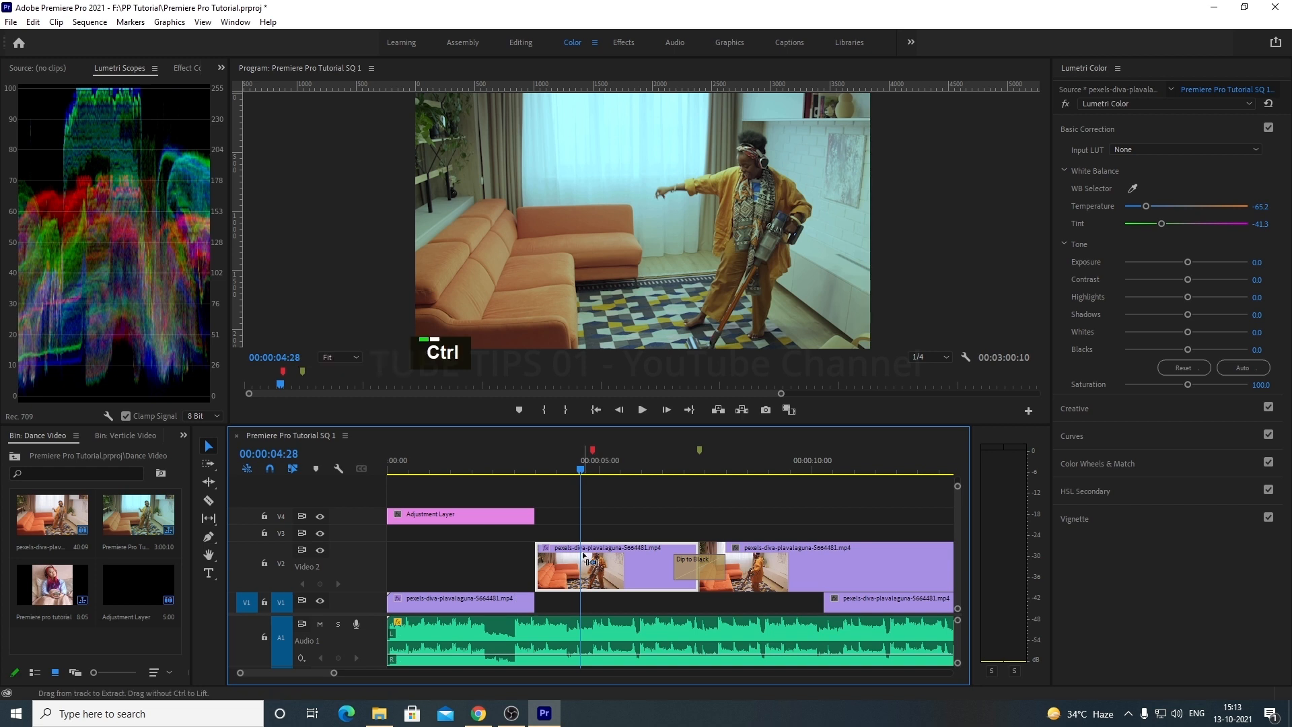
{"action": "key", "text": "ctrl+z"}
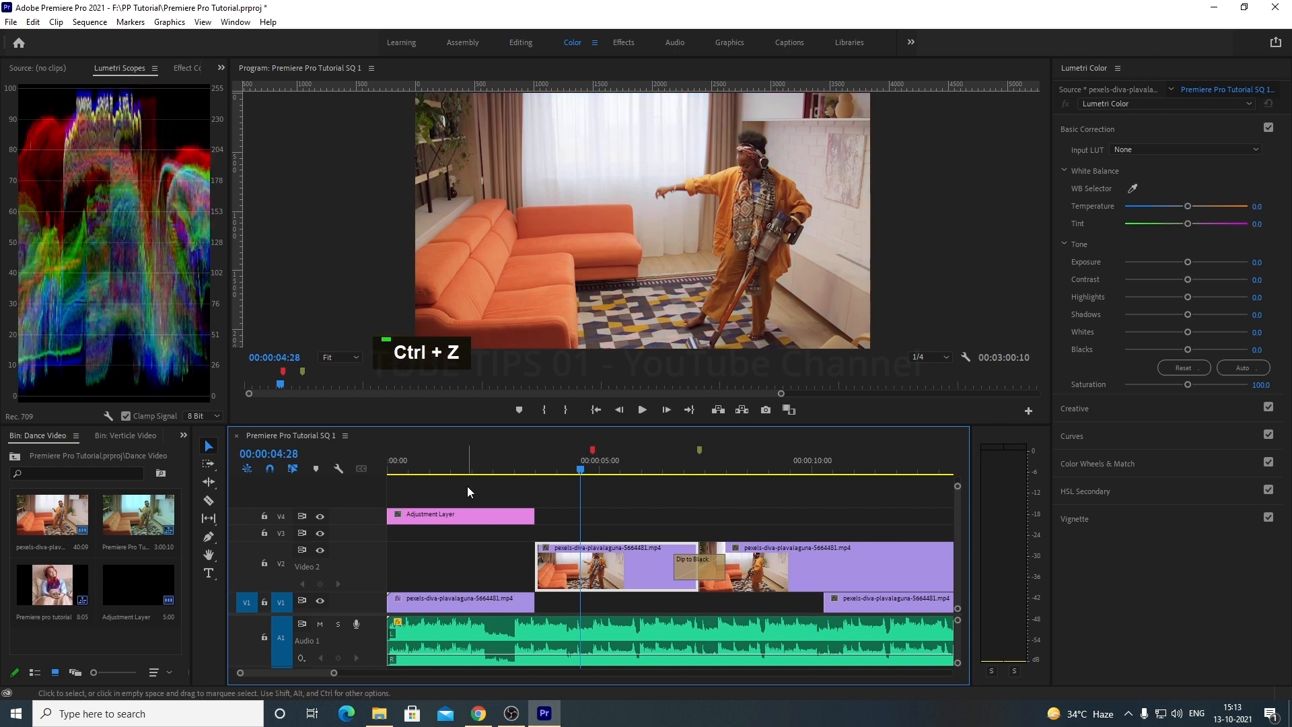
{"action": "key", "text": "ctrl+z"}
{"action": "key", "text": "ctrl+z"}
{"action": "key", "text": "ctrl+z"}
{"action": "key", "text": "ctrl+z"}
{"action": "key", "text": "ctrl+z"}
Step: Move the adjustment layer up to V3 and set its Lumetri temperature to -95.7, tint to 66.3, and contrast to 54.3
{"action": "left_click_drag", "start_coordinate": [479, 562], "coordinate": [473, 532]}
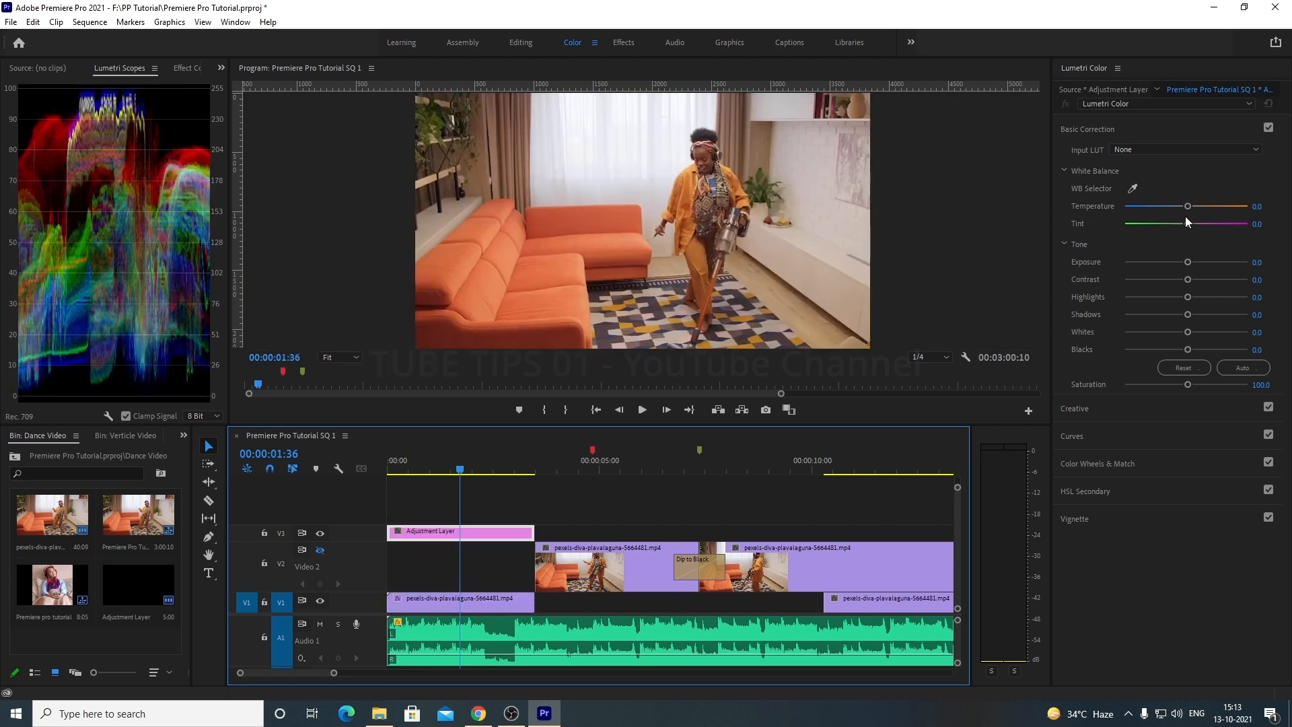
{"action": "left_click_drag", "start_coordinate": [1188, 208], "coordinate": [1228, 223]}
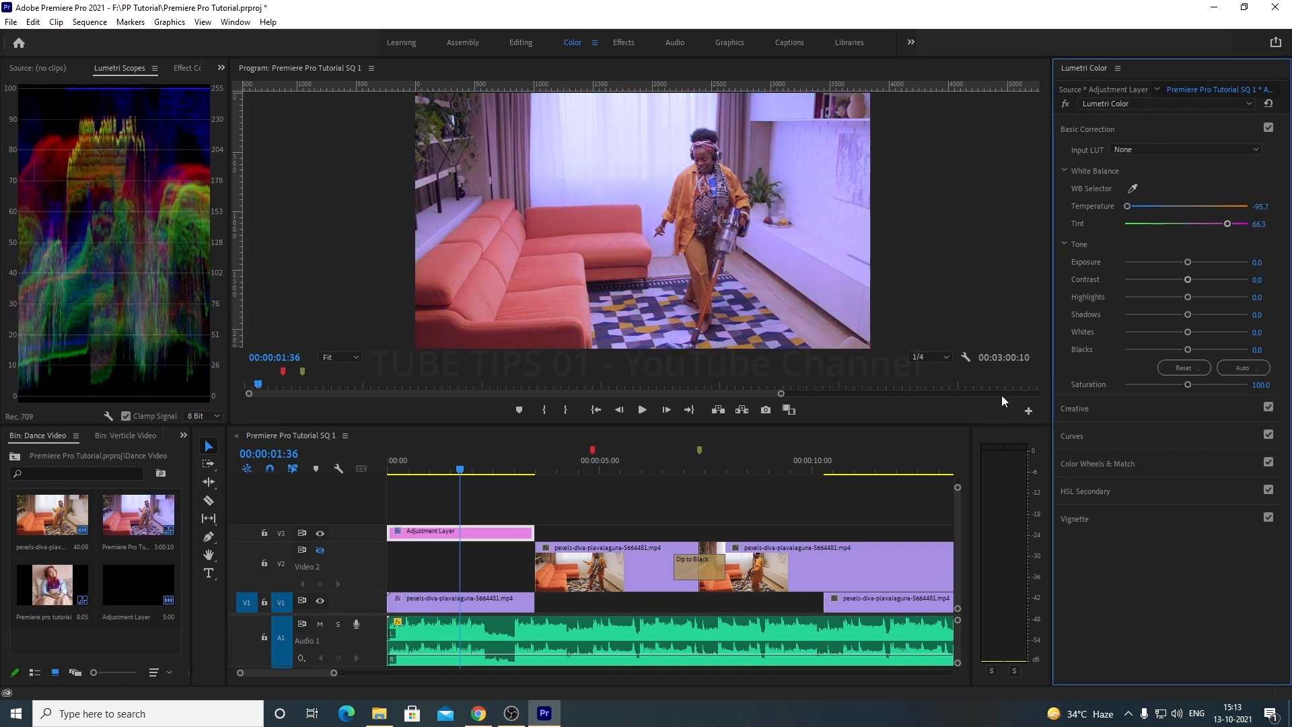
{"action": "left_click_drag", "start_coordinate": [1189, 281], "coordinate": [1222, 279]}
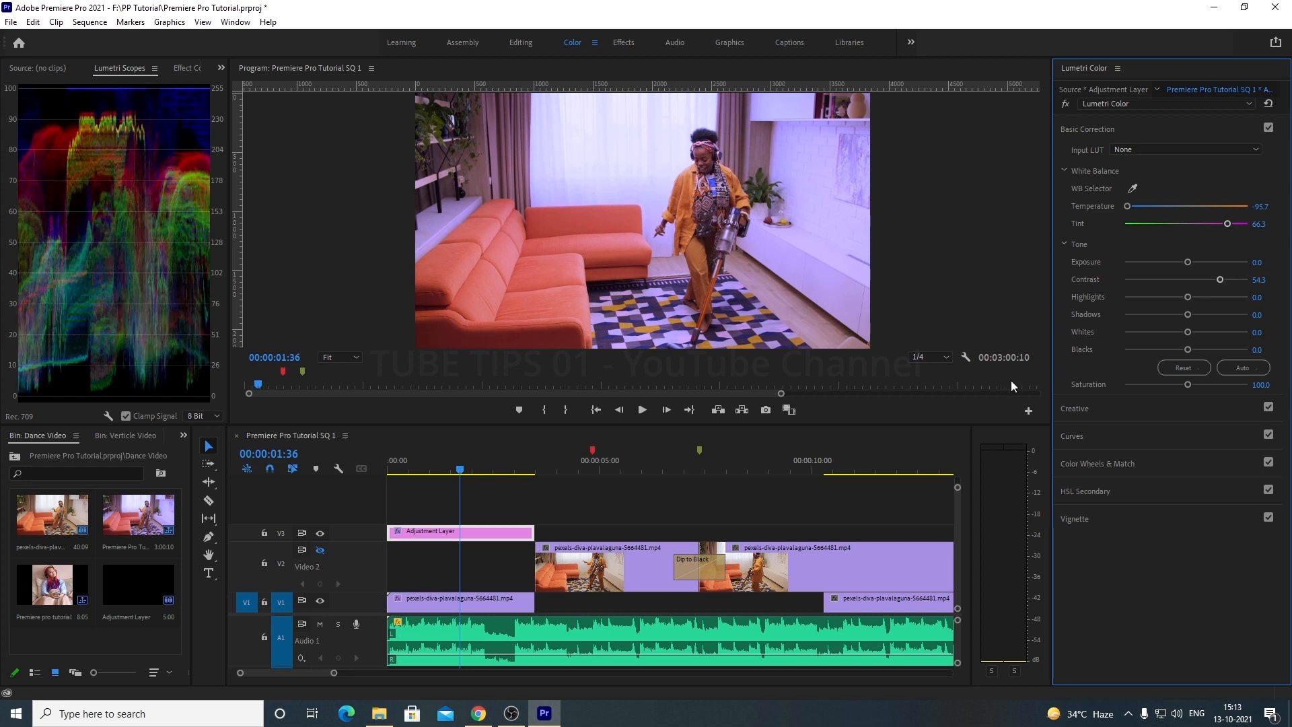
Step: Select the first dance clip on V1 and turn V2's track output back on
{"action": "left_click", "coordinate": [513, 552]}
{"action": "left_click", "coordinate": [478, 604]}
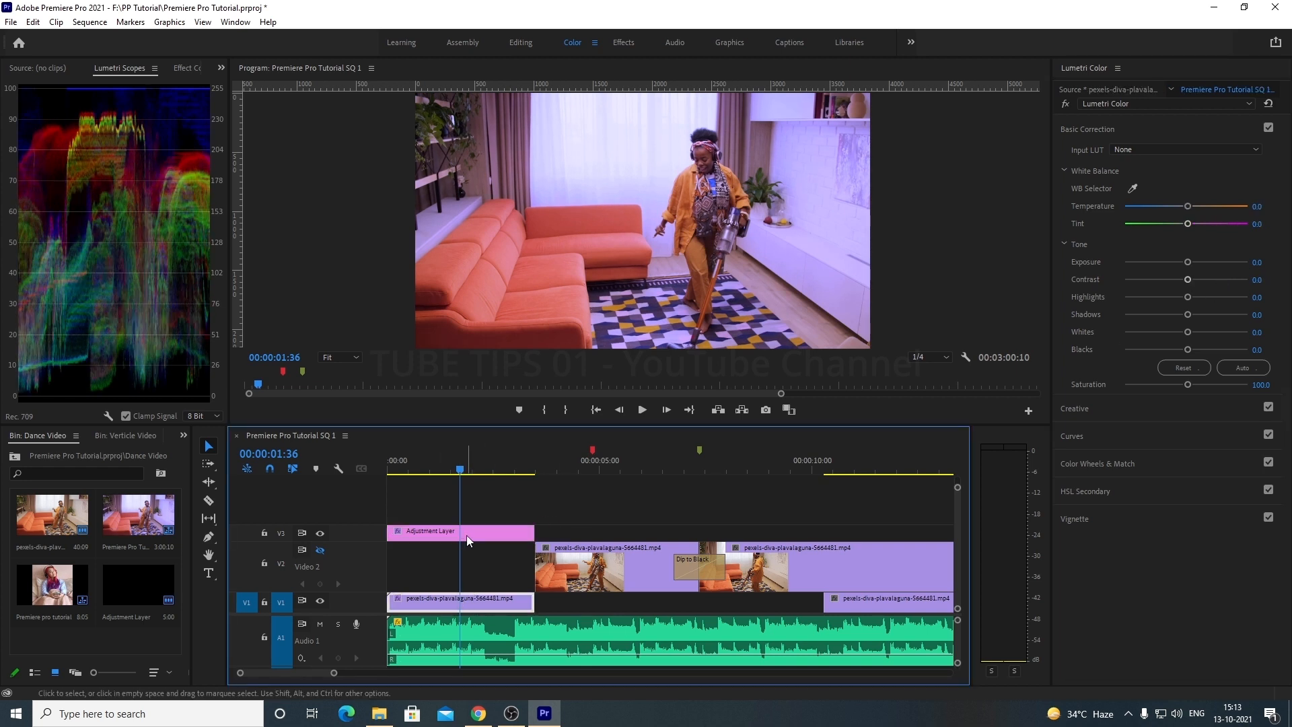
{"action": "left_click", "coordinate": [320, 550]}
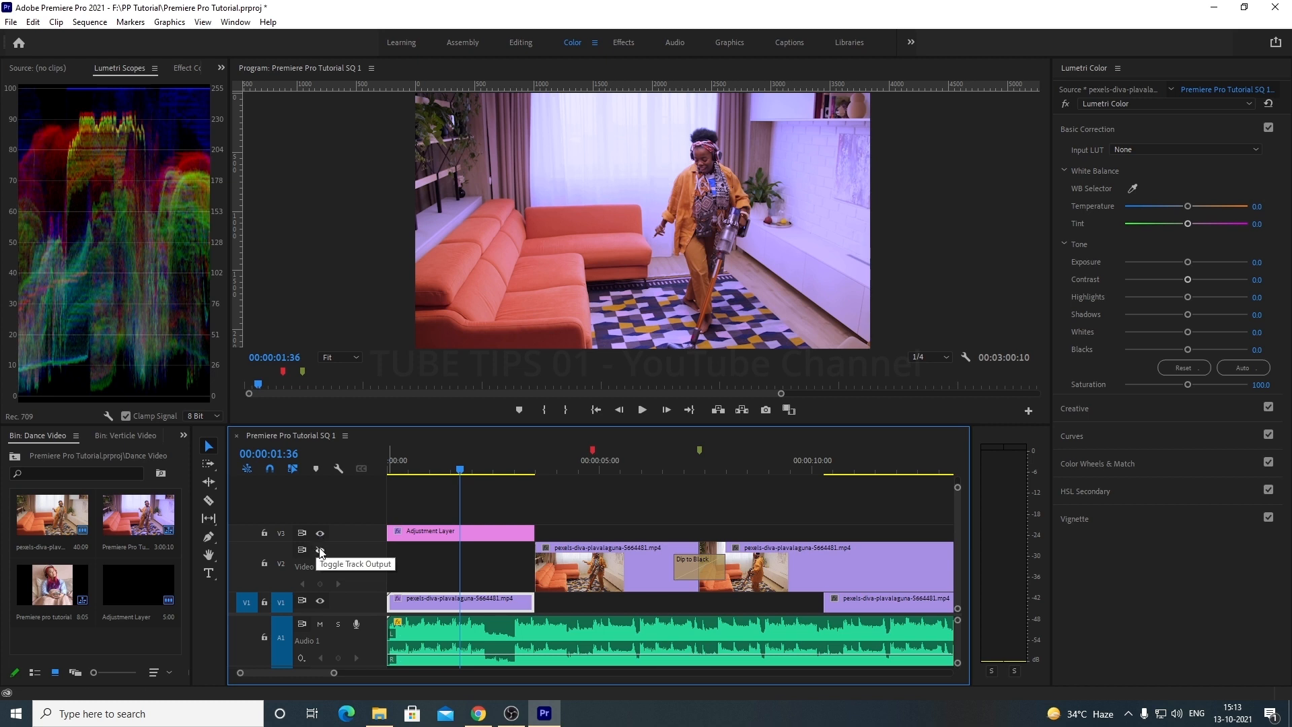
Step: Switch V3's track output off and on twice to compare the V1 clip with and without the adjustment layer
{"action": "left_click", "coordinate": [320, 533]}
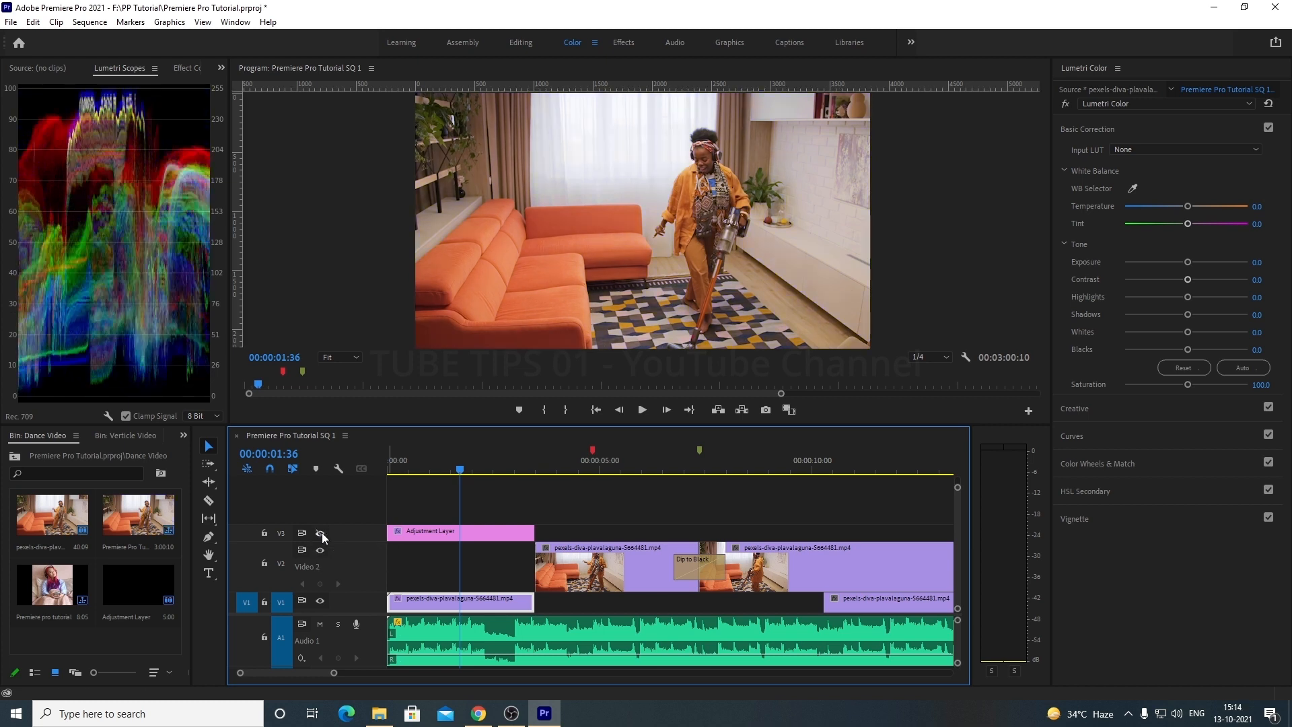
{"action": "left_click", "coordinate": [320, 533]}
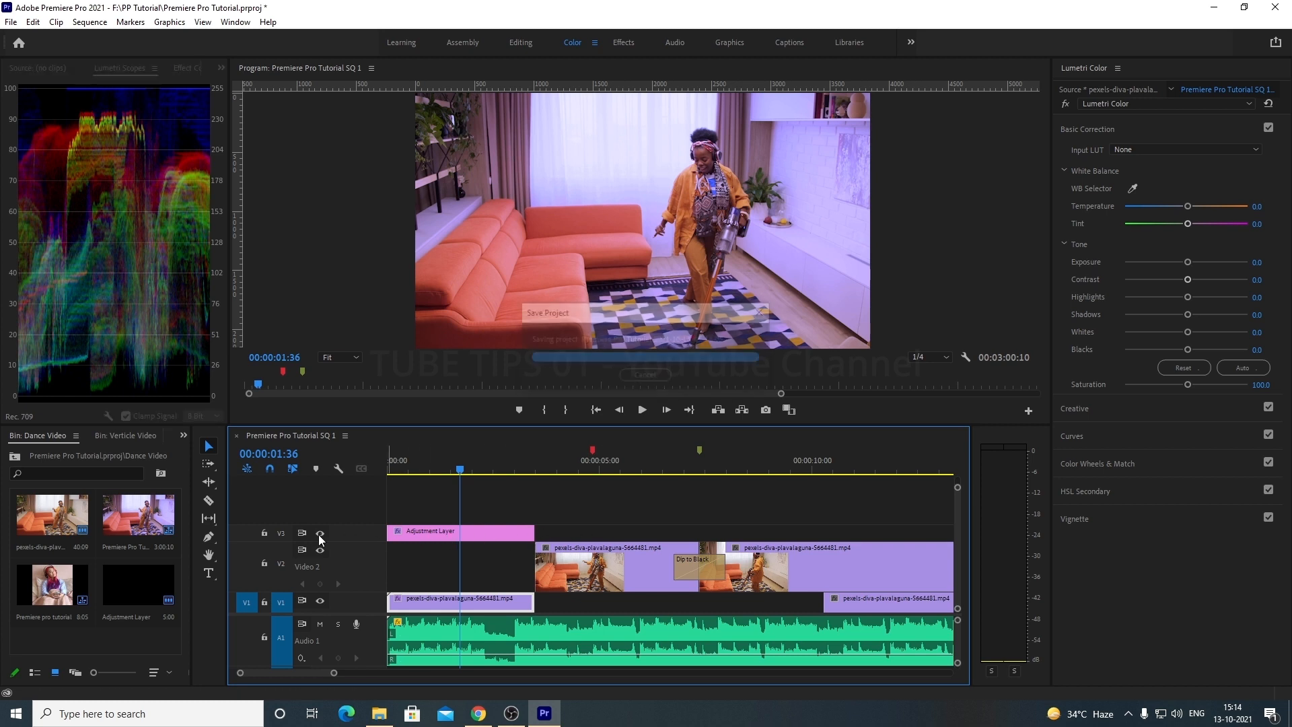
{"action": "left_click", "coordinate": [320, 533]}
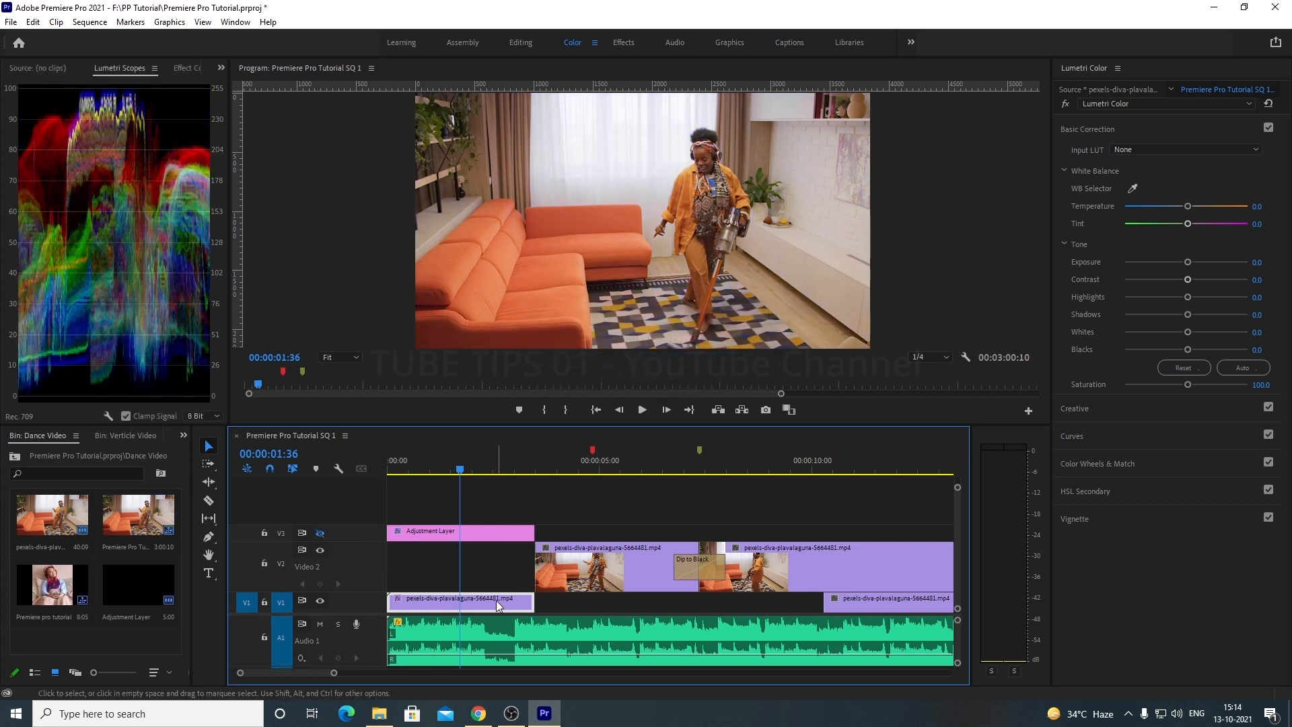
{"action": "left_click", "coordinate": [321, 537]}
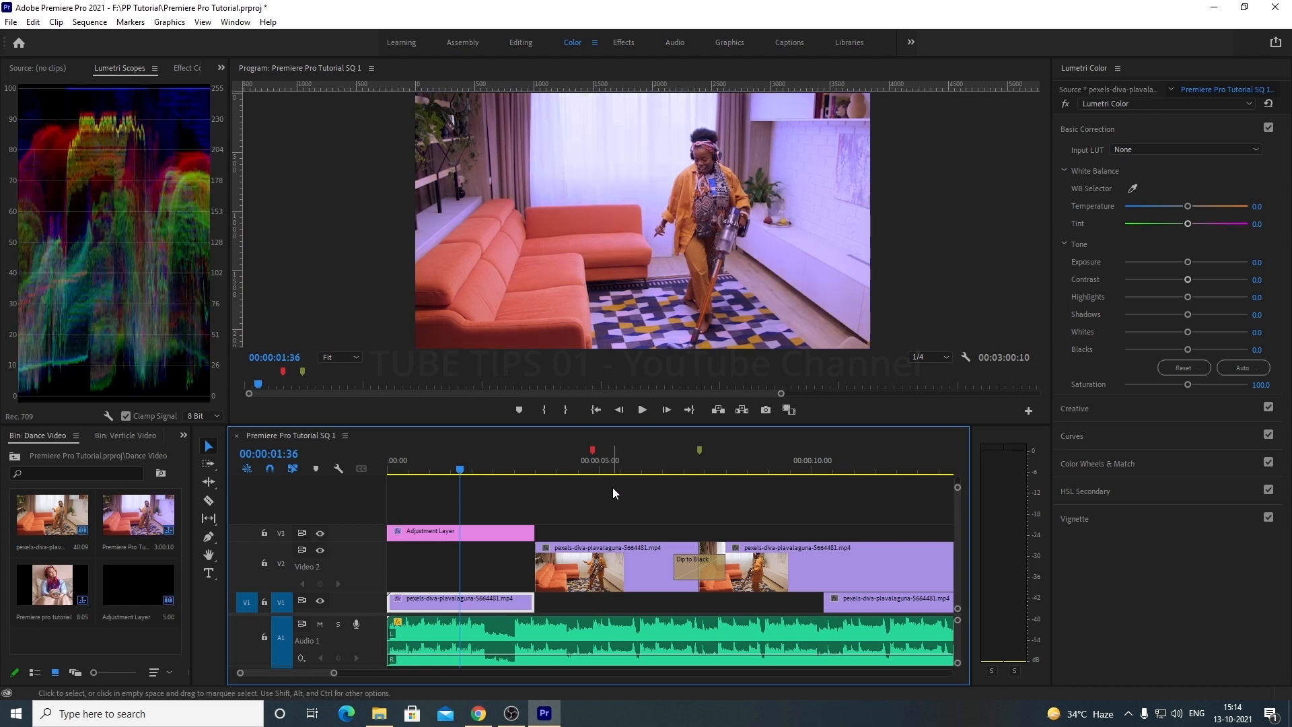
Step: Extend the V3 adjustment layer's end over the V2 dance clips and trim its start to the beginning of the first V2 clip
{"action": "left_click", "coordinate": [589, 463]}
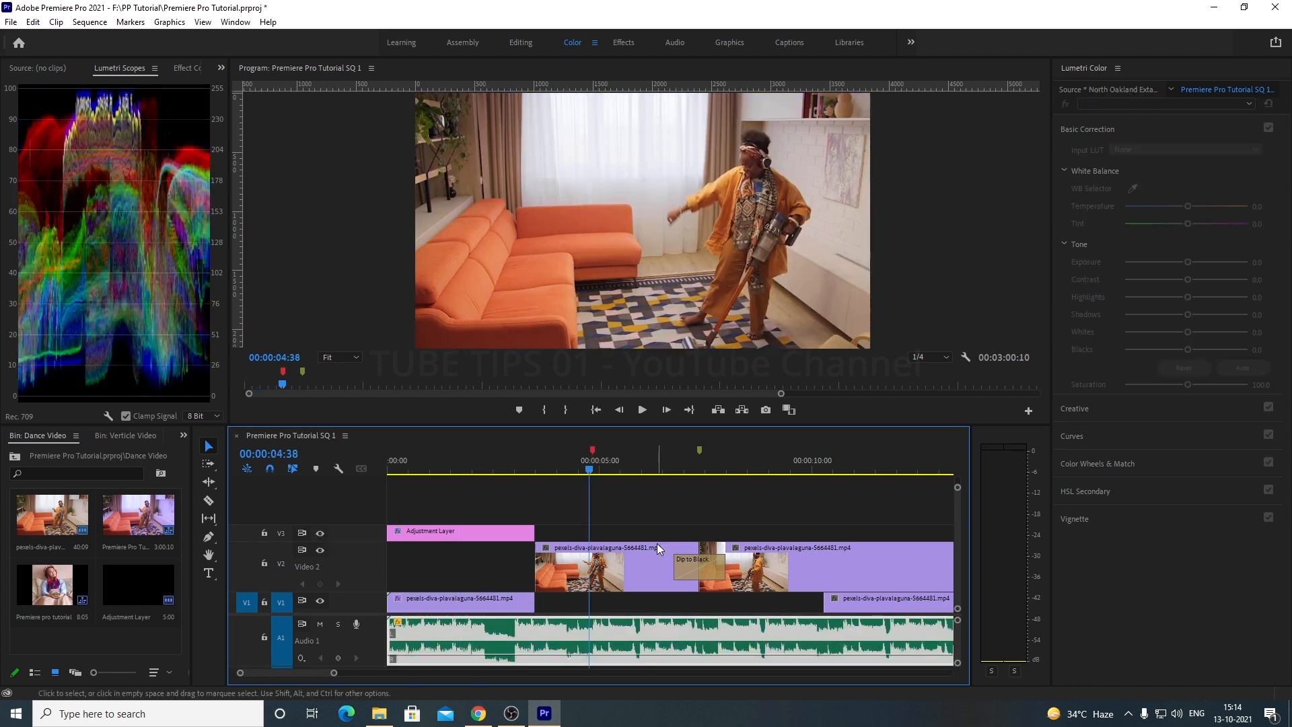
{"action": "left_click", "coordinate": [587, 570]}
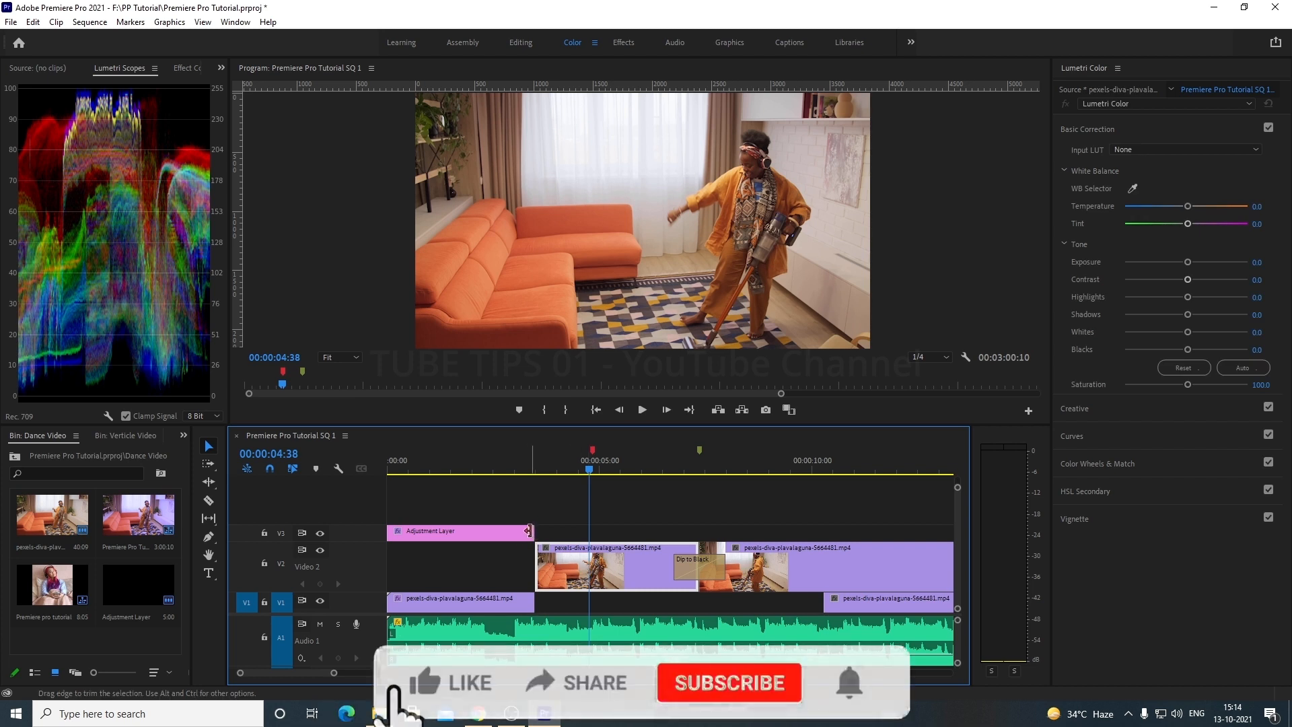
{"action": "left_click_drag", "start_coordinate": [529, 531], "coordinate": [698, 532]}
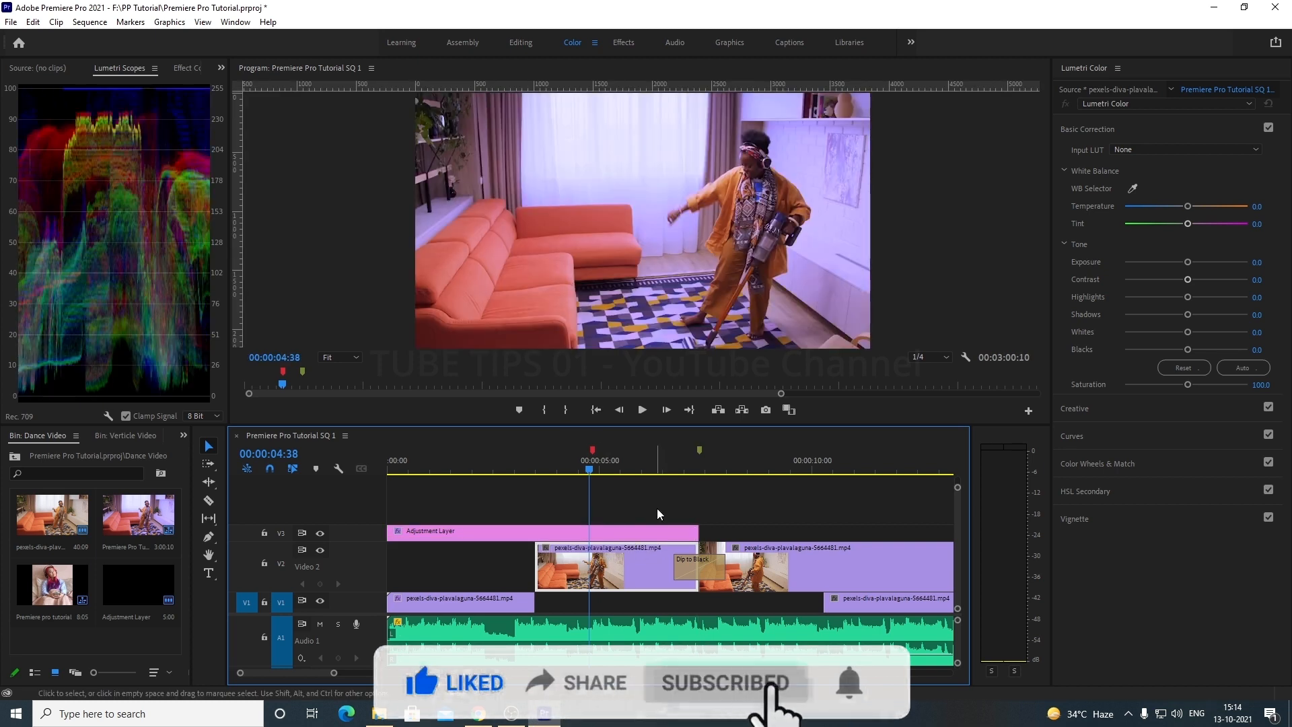
{"action": "left_click", "coordinate": [742, 469]}
{"action": "left_click_drag", "start_coordinate": [697, 532], "coordinate": [845, 531]}
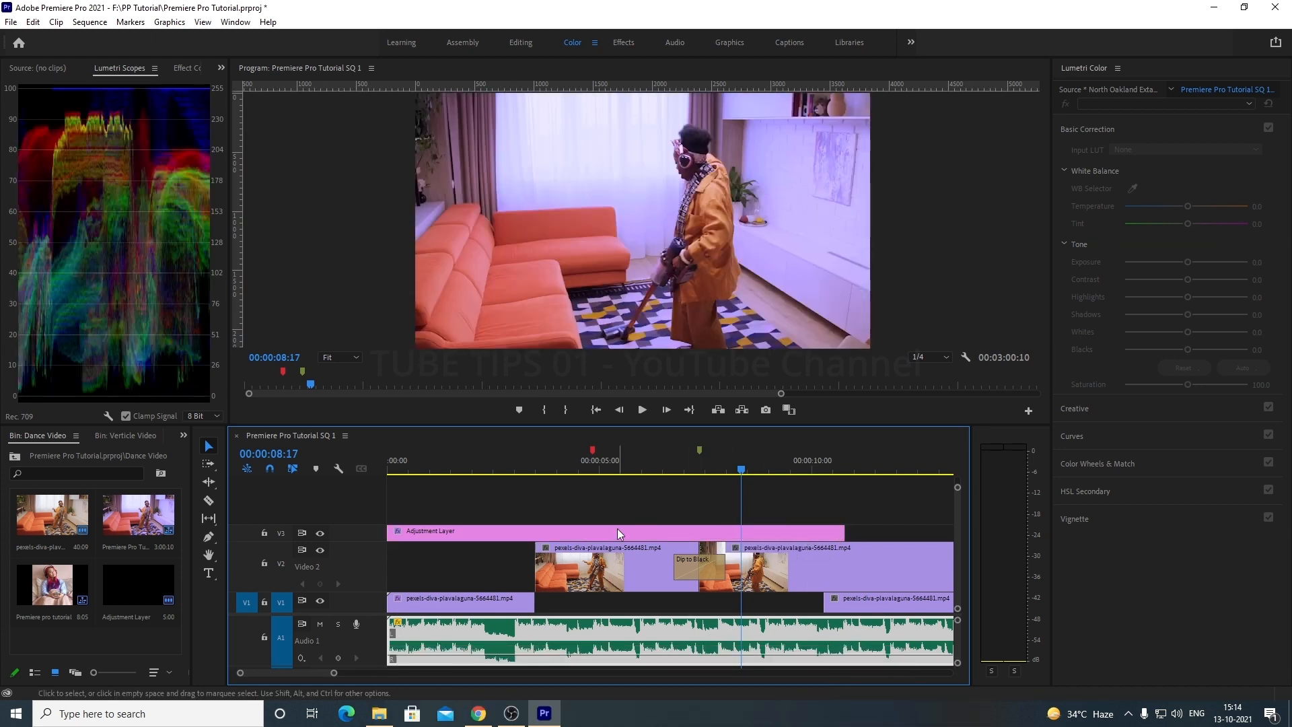
{"action": "left_click_drag", "start_coordinate": [389, 531], "coordinate": [534, 532]}
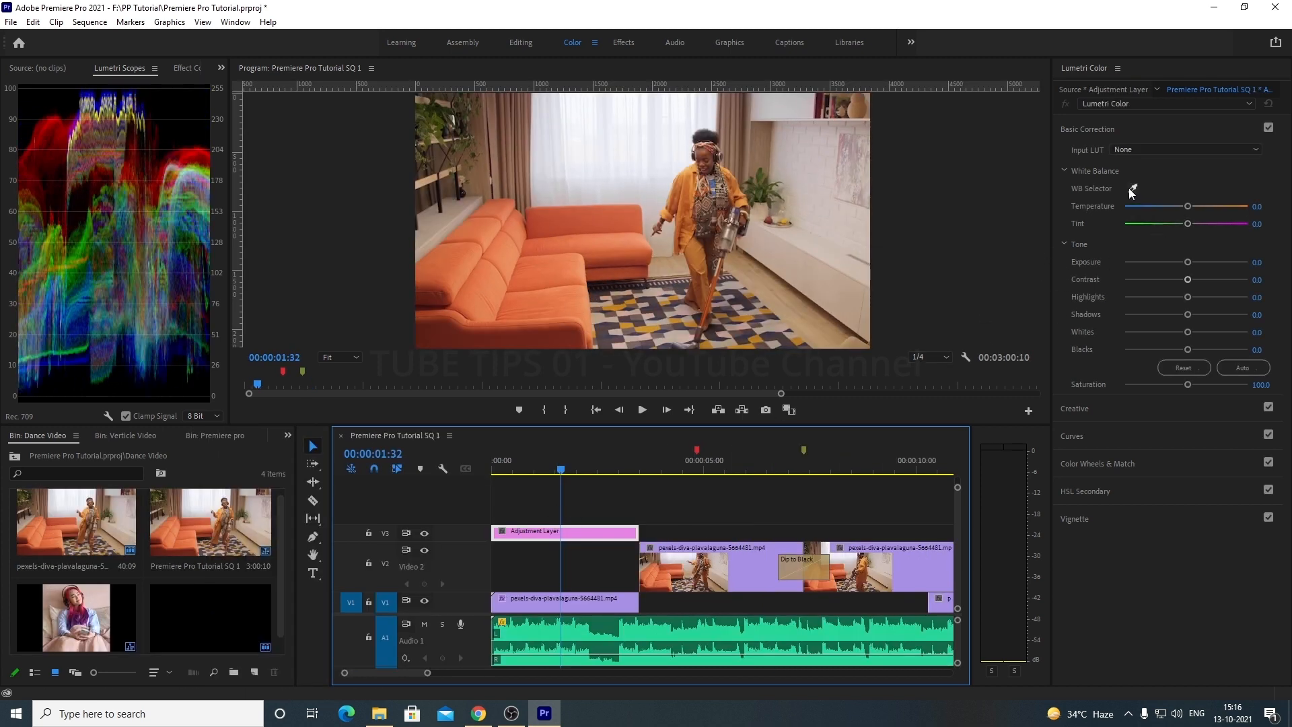
Step: Select the adjustment layer on V3 and bring up the list of available effects
{"action": "left_click", "coordinate": [565, 507]}
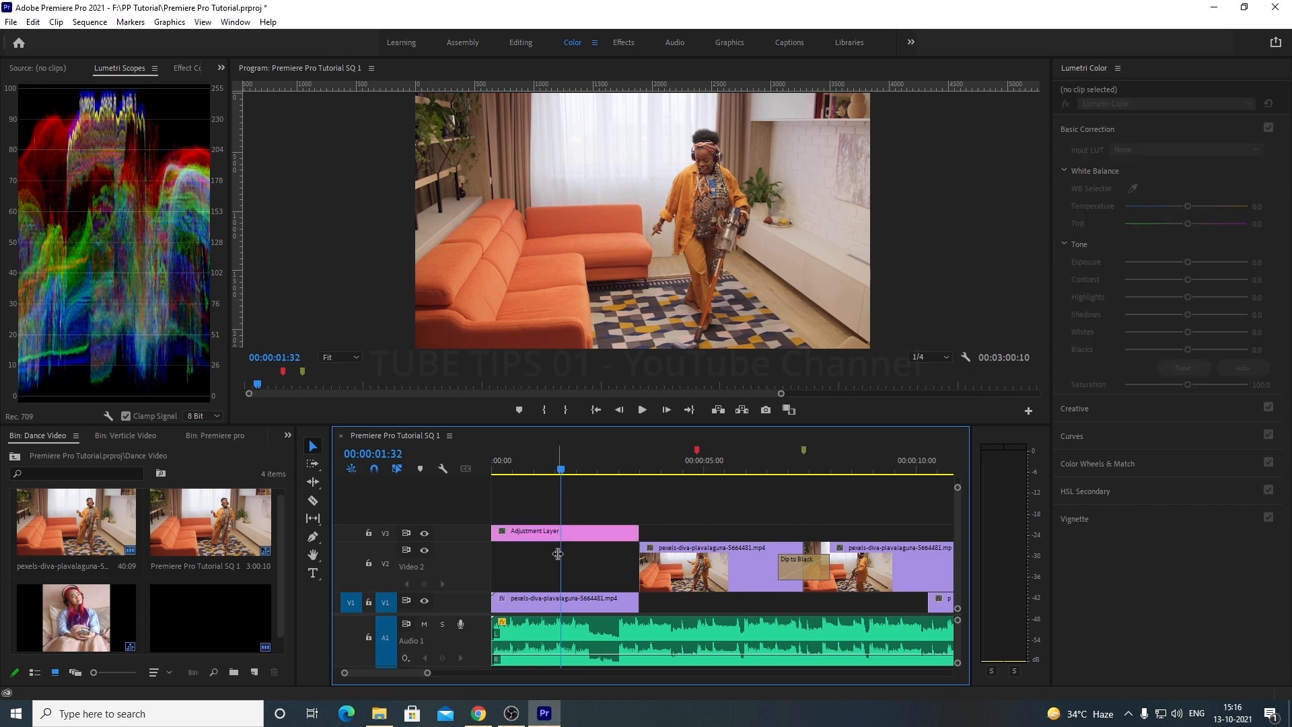
{"action": "left_click", "coordinate": [563, 602]}
{"action": "left_click", "coordinate": [572, 535]}
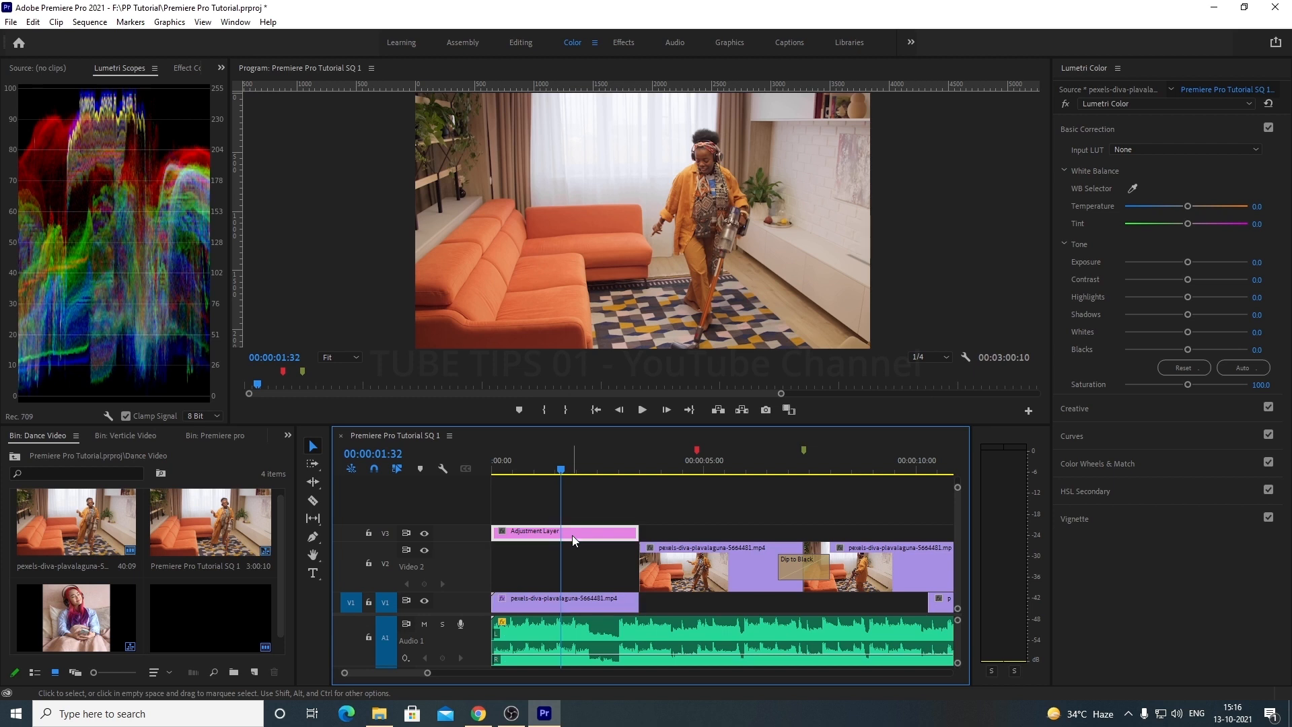
{"action": "left_click", "coordinate": [288, 436]}
{"action": "left_click", "coordinate": [306, 570]}
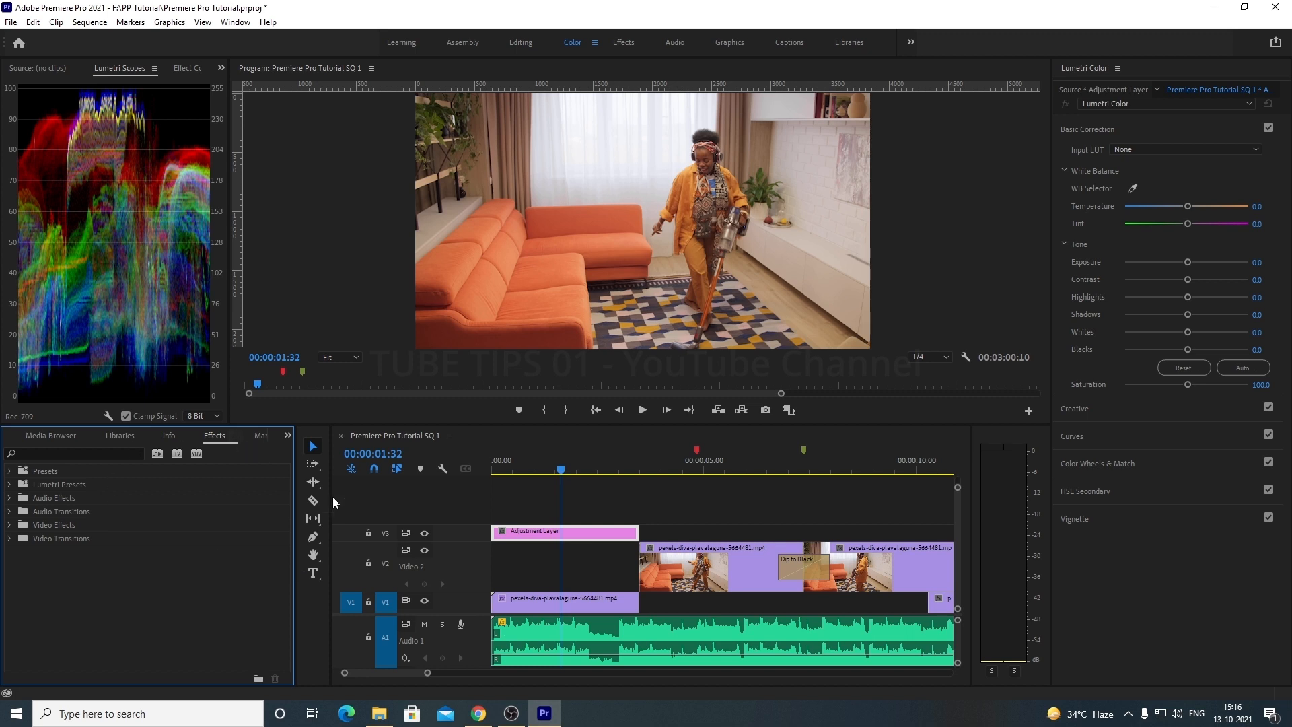
{"action": "left_click", "coordinate": [235, 22]}
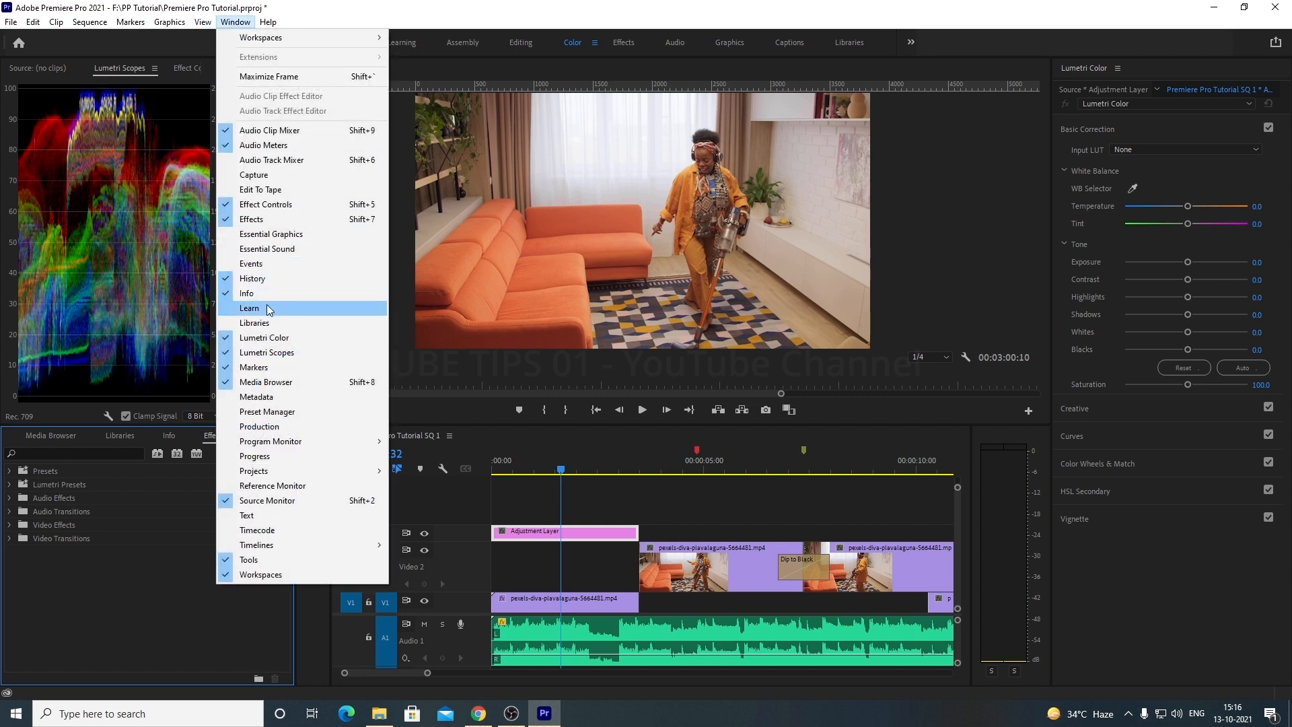
{"action": "left_click", "coordinate": [53, 559]}
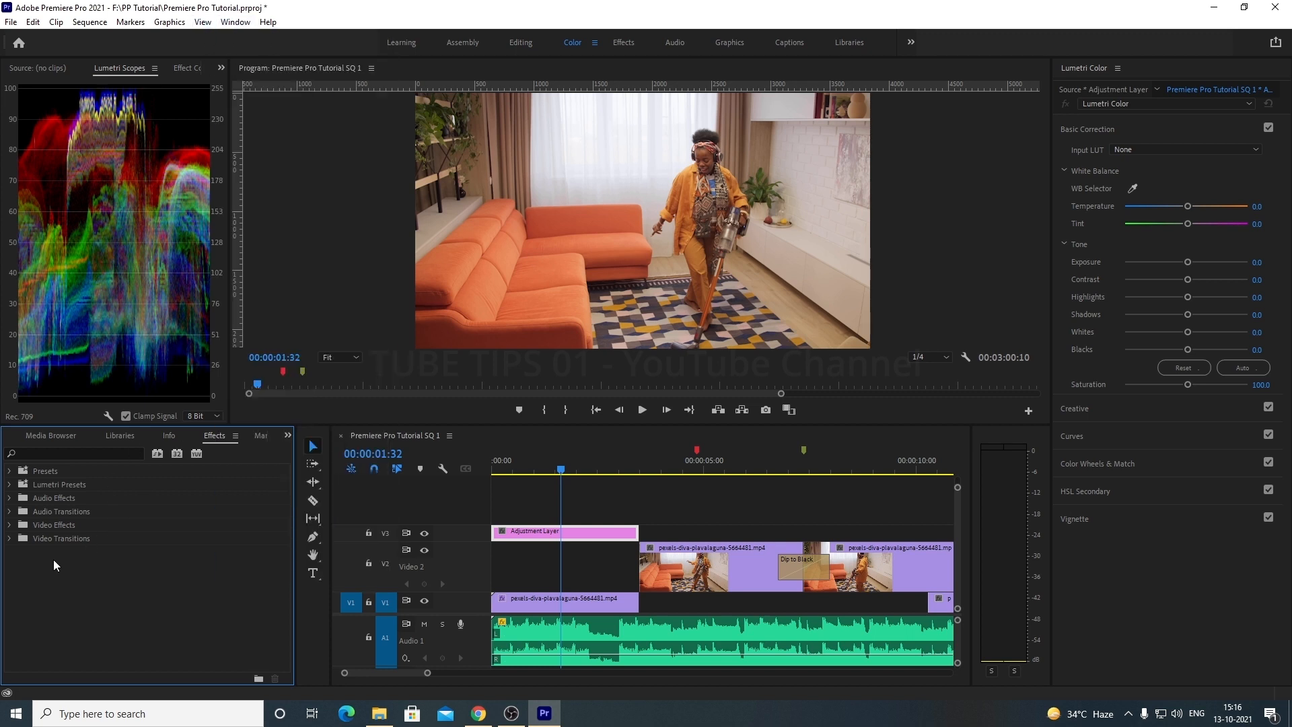
Step: Search the effects for "black" and apply the Black & White video effect to the V3 adjustment layer
{"action": "left_click", "coordinate": [61, 454]}
{"action": "type", "text": "black"}
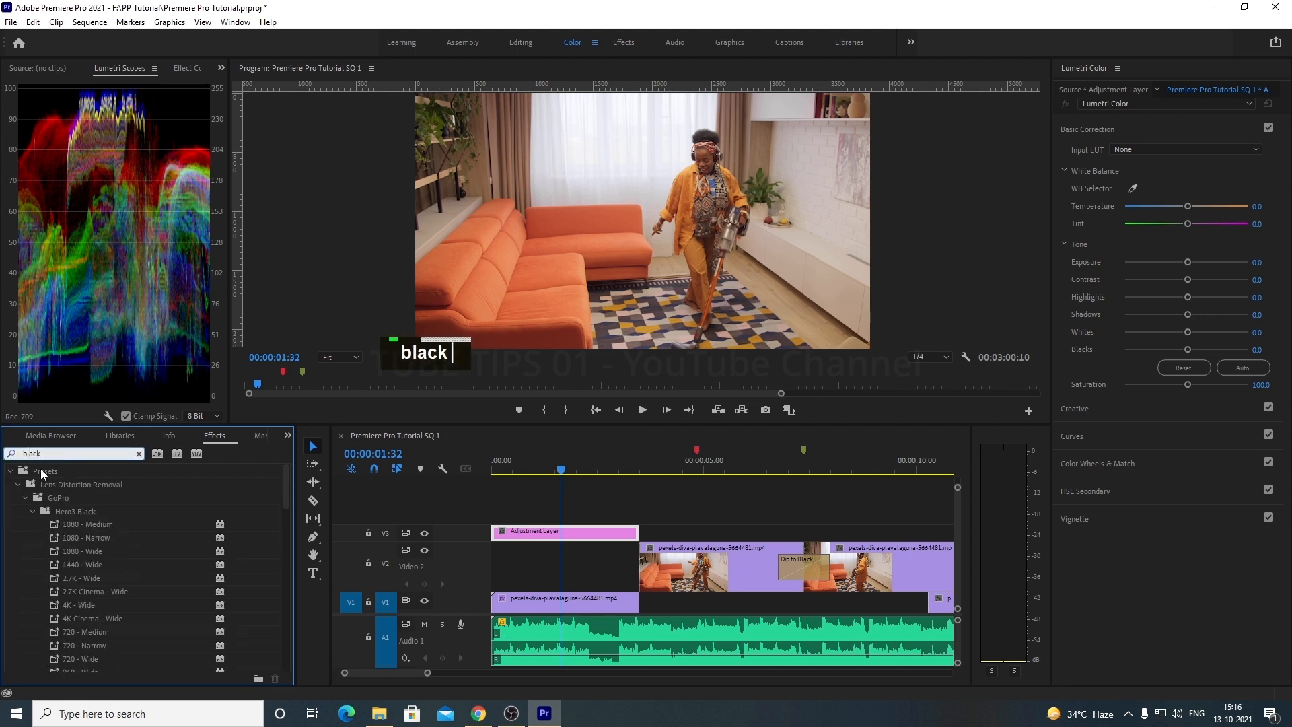
{"action": "scroll", "coordinate": [44, 599], "scroll_direction": "down", "scroll_amount": 15}
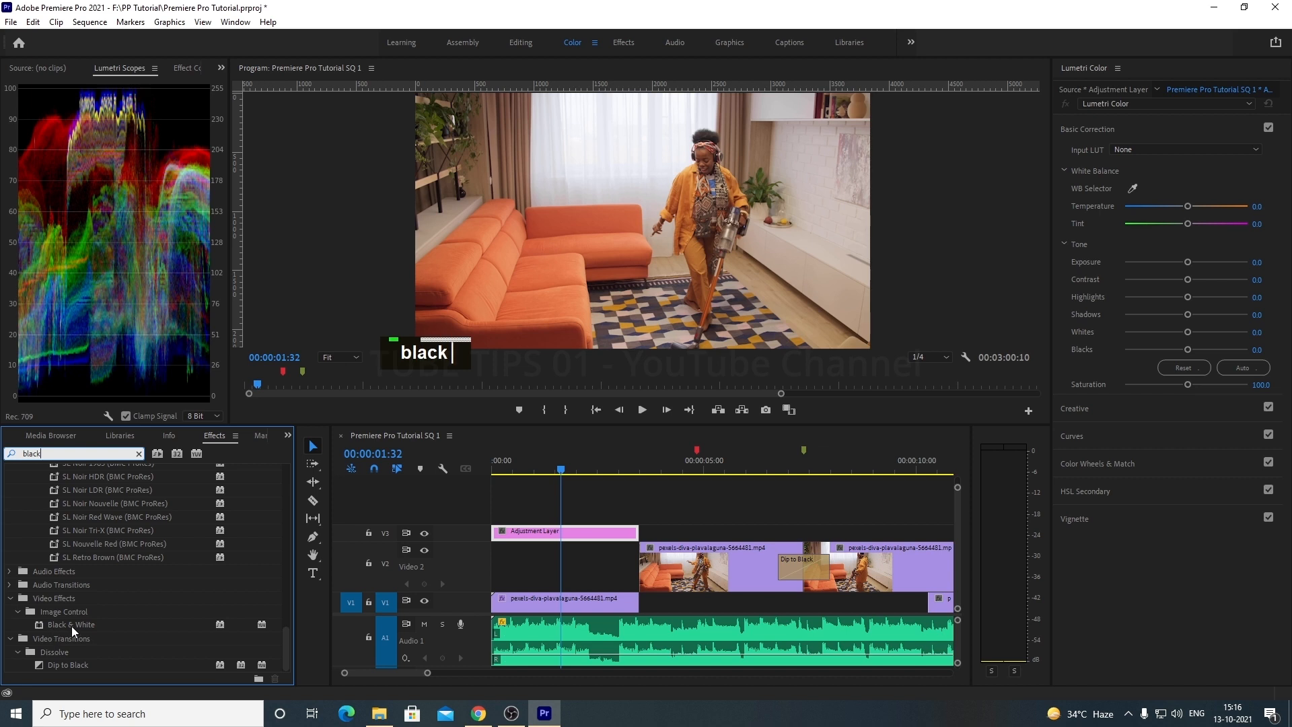
{"action": "left_click_drag", "start_coordinate": [63, 628], "coordinate": [535, 533]}
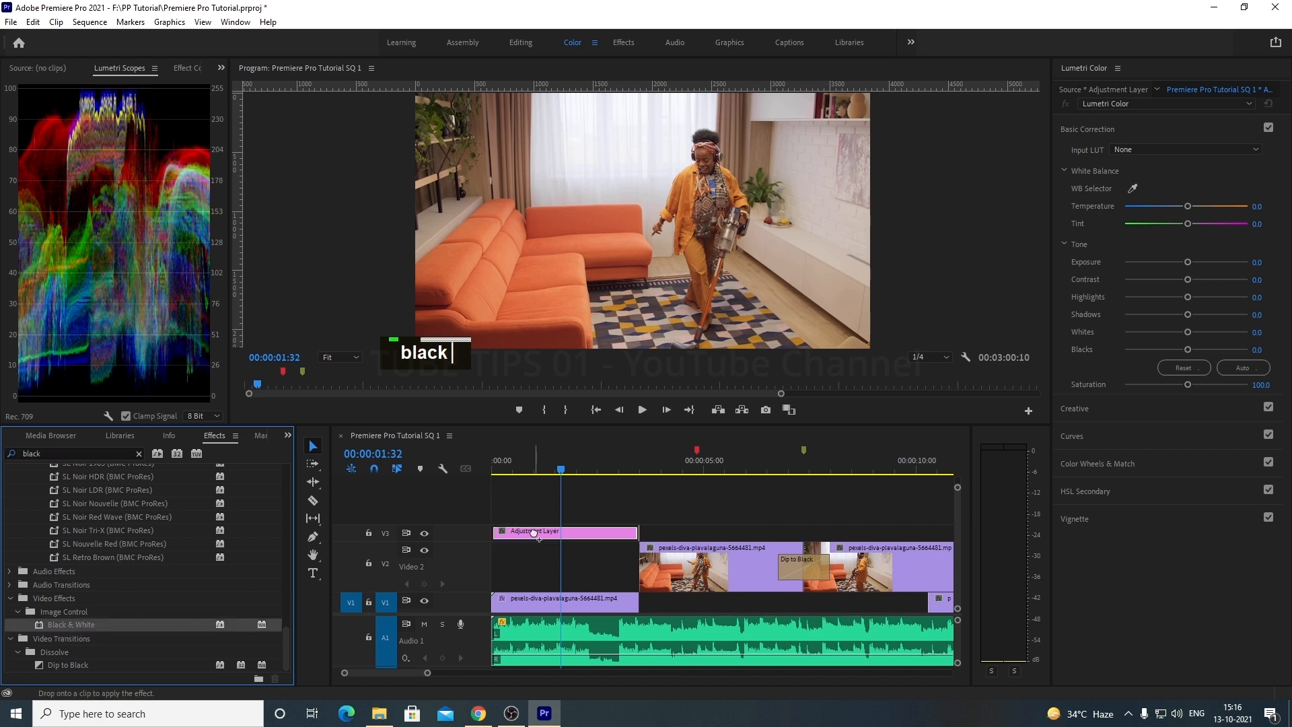
{"action": "mouse_move", "coordinate": [534, 533]}
{"action": "left_mouse_down"}
{"action": "mouse_move", "coordinate": [533, 618]}
{"action": "mouse_move", "coordinate": [529, 533]}
{"action": "left_mouse_up"}
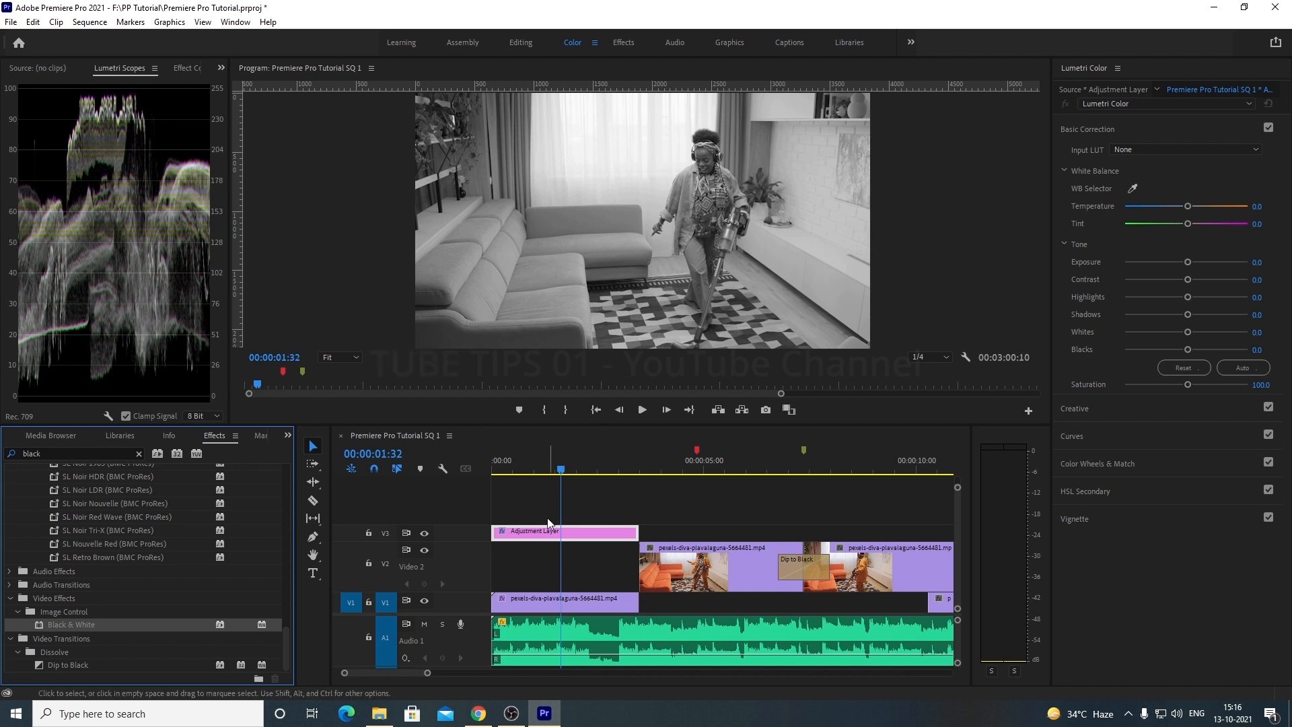
Step: Toggle V3's output off and on to compare the Black & White effect, and expand the V3 track's height
{"action": "left_click", "coordinate": [425, 534]}
{"action": "left_click", "coordinate": [425, 533]}
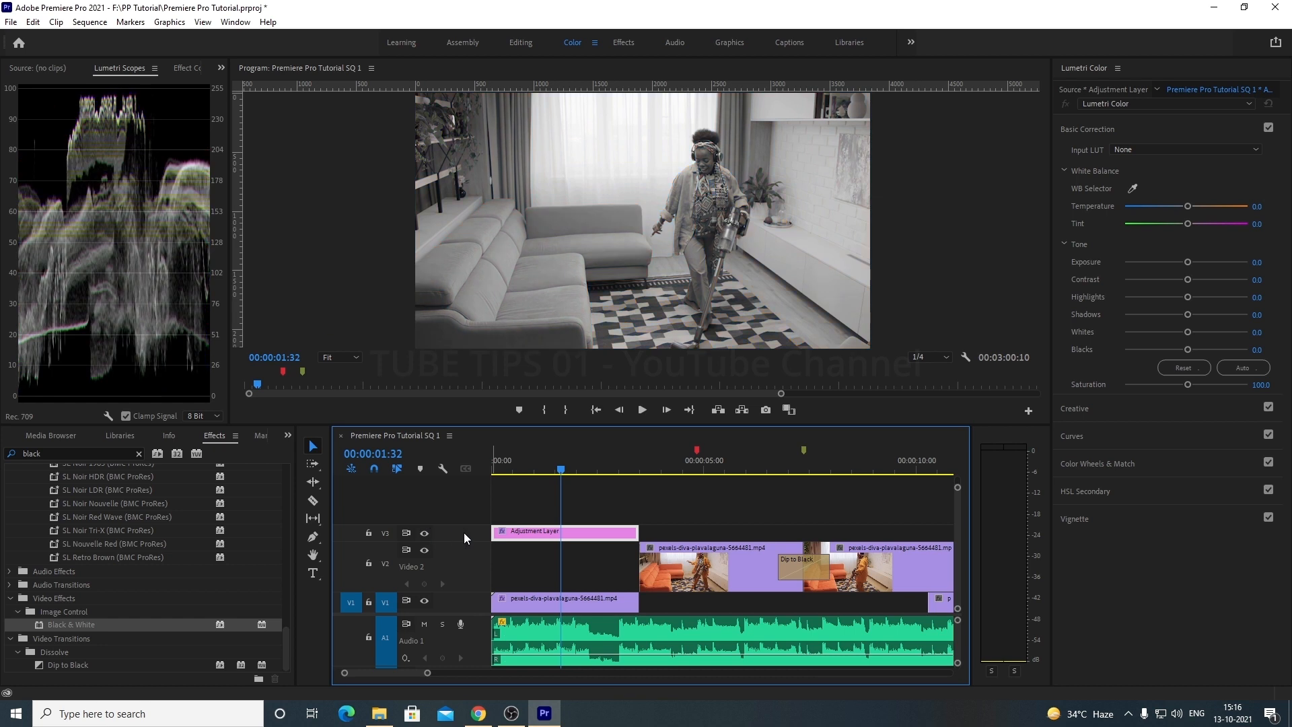
{"action": "double_click", "coordinate": [463, 532]}
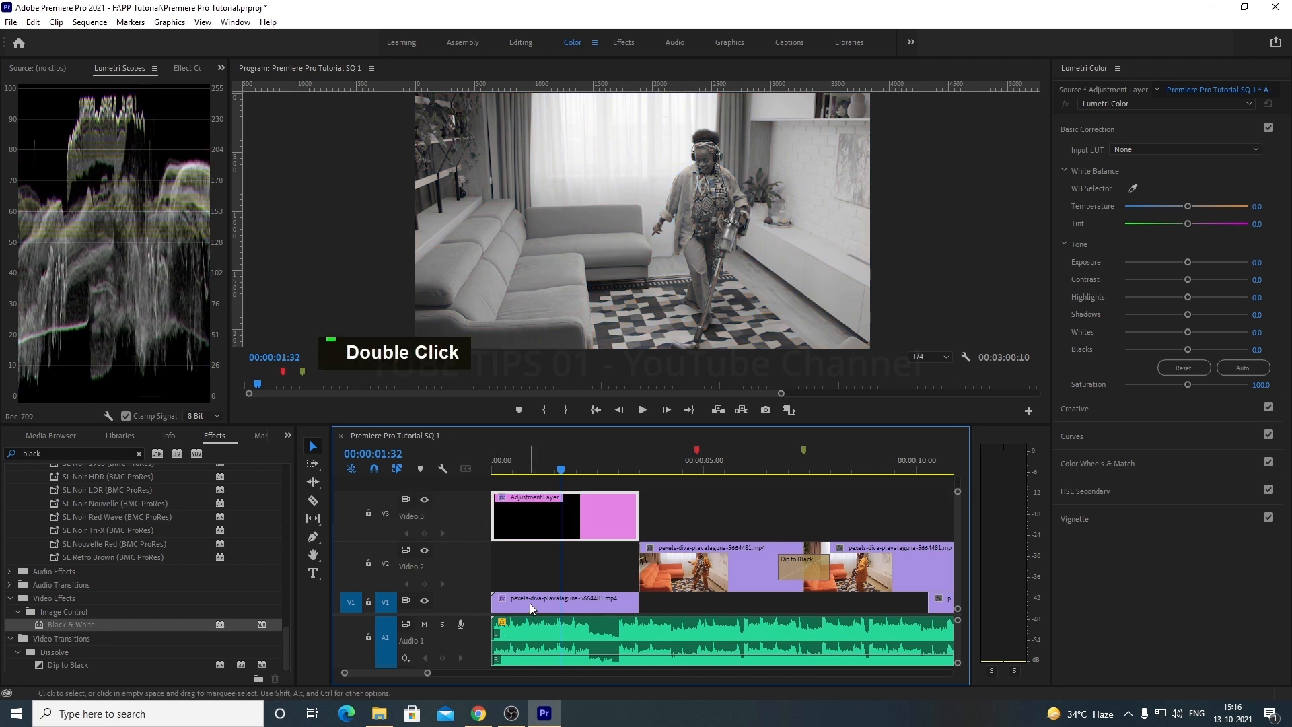
Step: With the playhead at 00:00:04:14, extend the V3 adjustment layer over the first V2 dance clip and save the project
{"action": "left_click", "coordinate": [673, 513]}
{"action": "left_click_drag", "start_coordinate": [650, 513], "coordinate": [814, 513]}
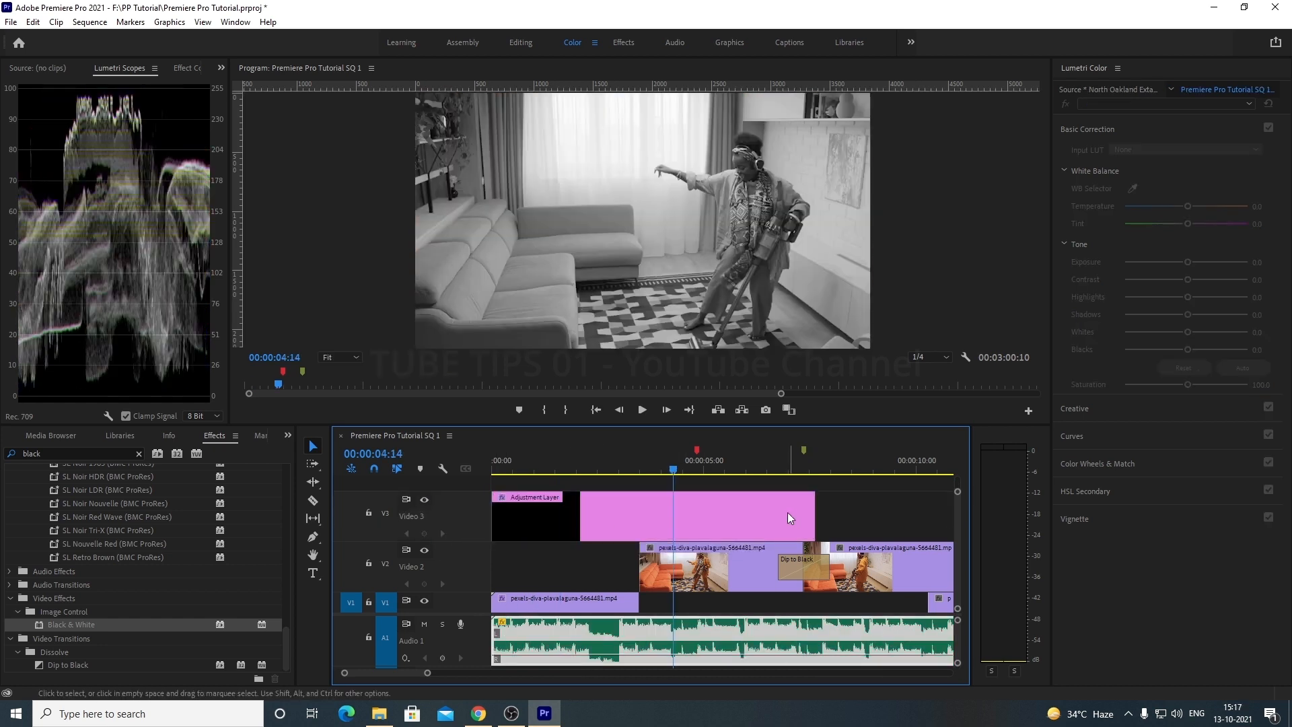
{"action": "left_click", "coordinate": [704, 569]}
{"action": "key", "text": "ctrl+s"}
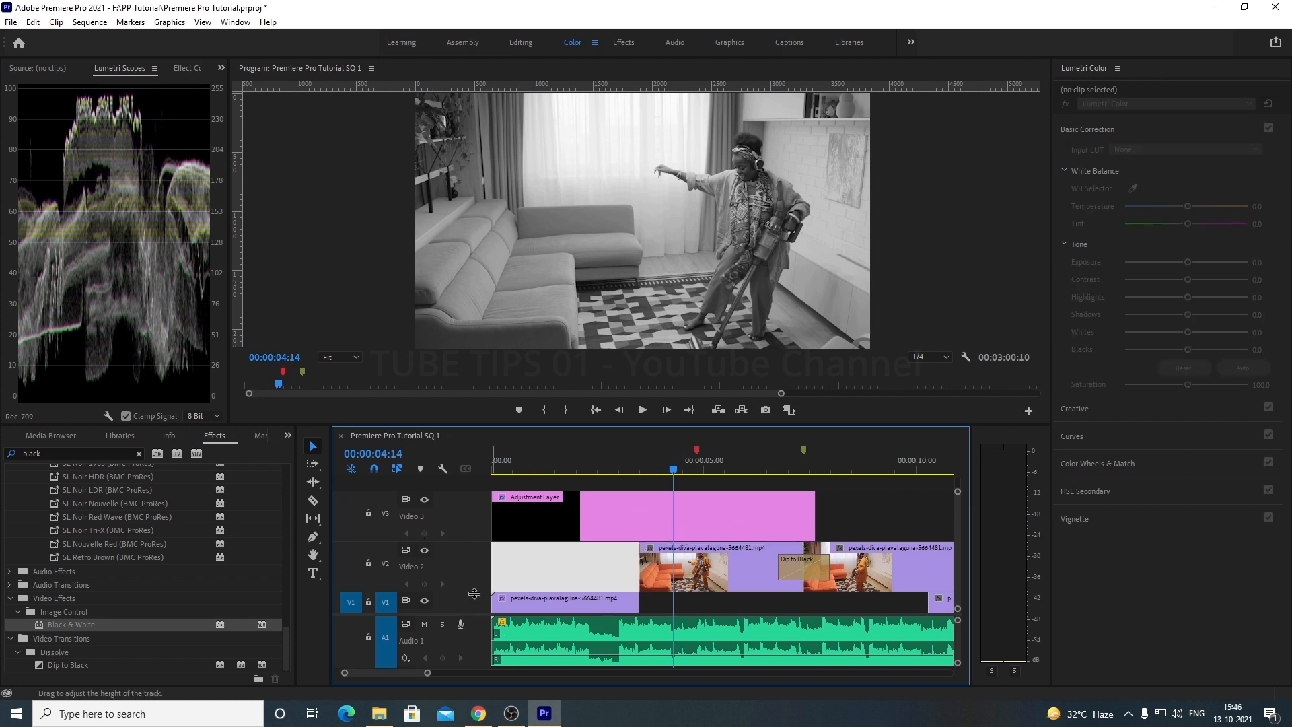
Step: Create a new adjustment layer at 3840 × 2160, 50.00 fps and square pixels in the Dance Video bin
{"action": "left_click_drag", "start_coordinate": [478, 615], "coordinate": [477, 644]}
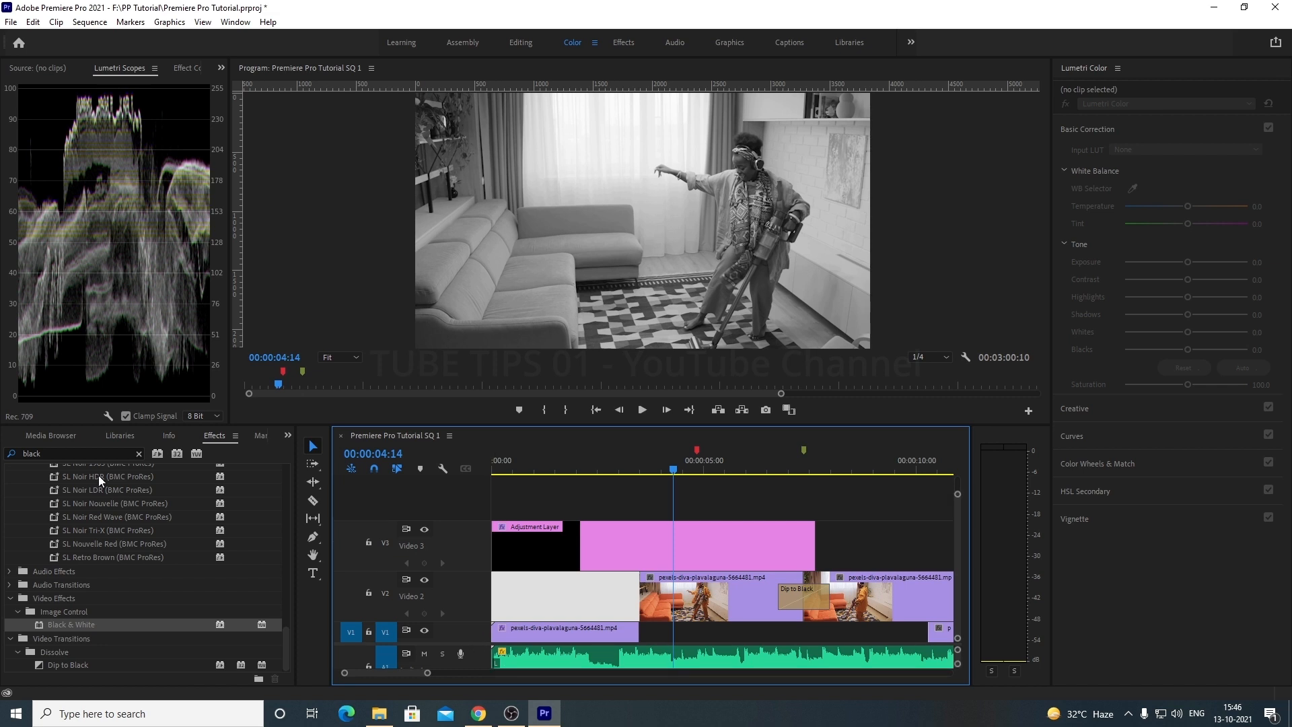
{"action": "left_click", "coordinate": [52, 438]}
{"action": "left_click", "coordinate": [128, 438]}
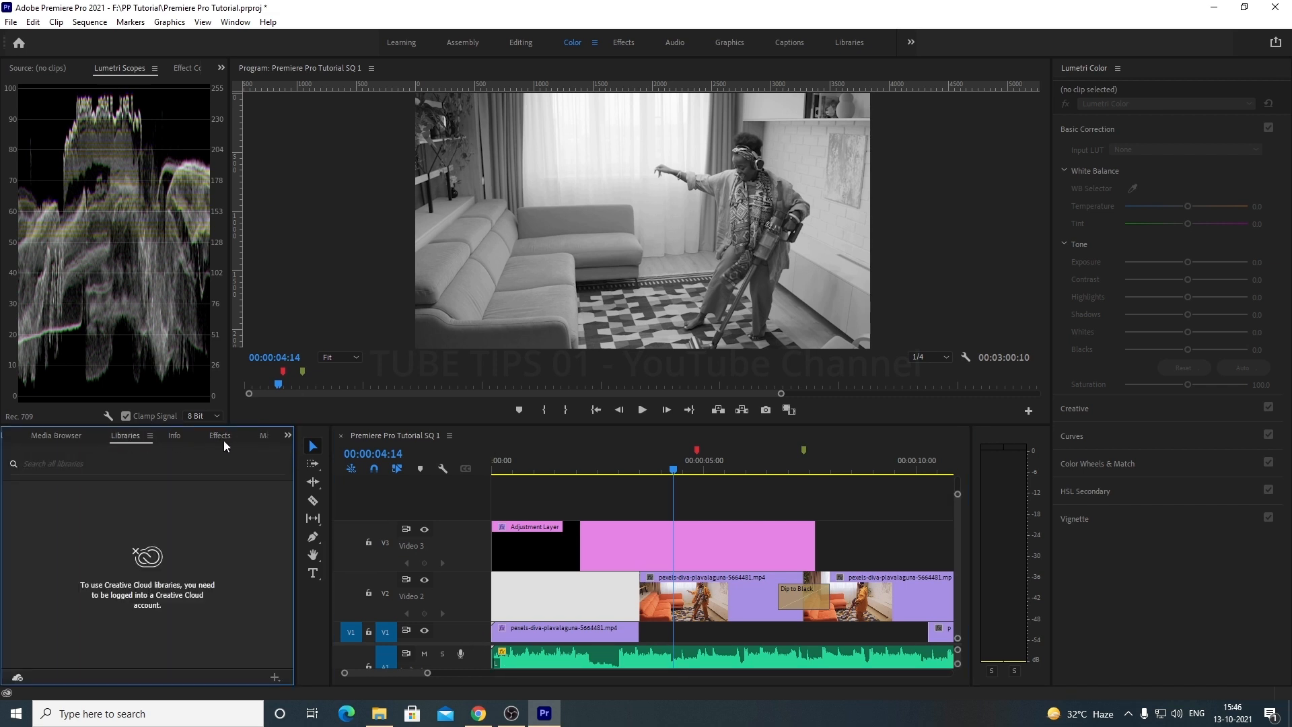
{"action": "left_click", "coordinate": [288, 436]}
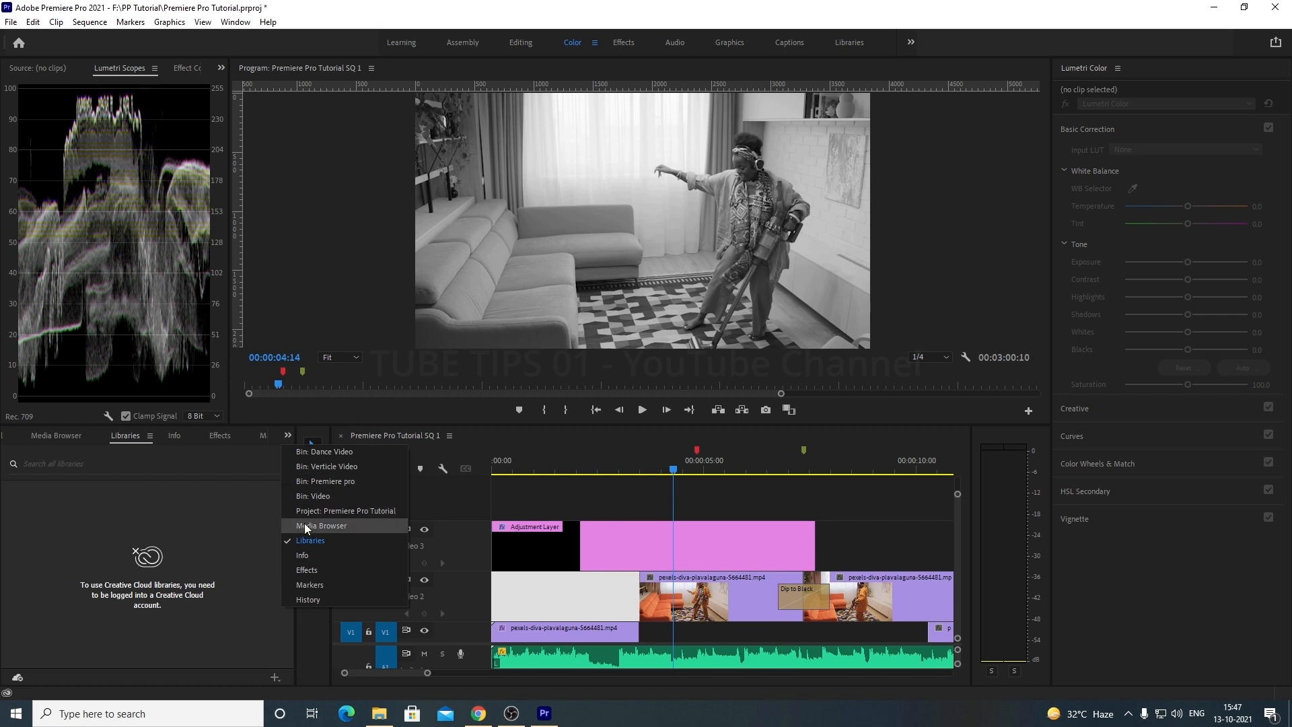
{"action": "left_click", "coordinate": [322, 452]}
{"action": "scroll", "coordinate": [262, 565], "scroll_direction": "down", "scroll_amount": 1}
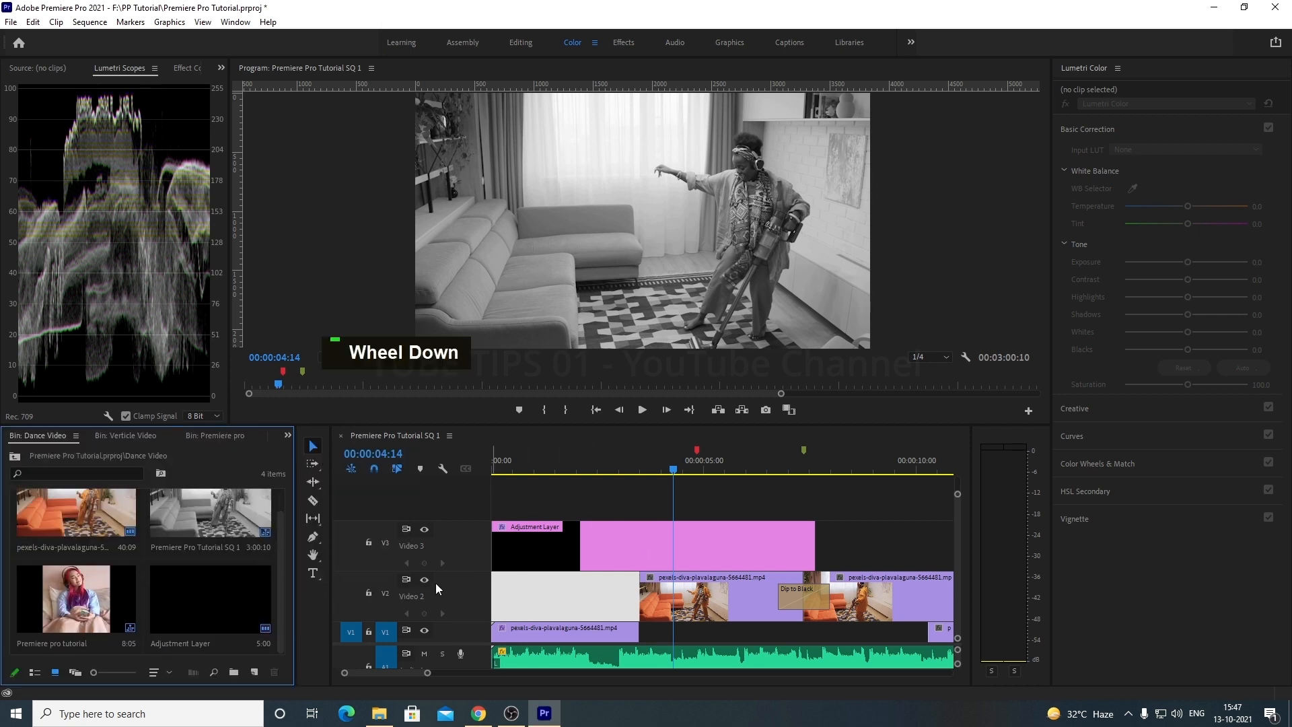
{"action": "left_click", "coordinate": [253, 671]}
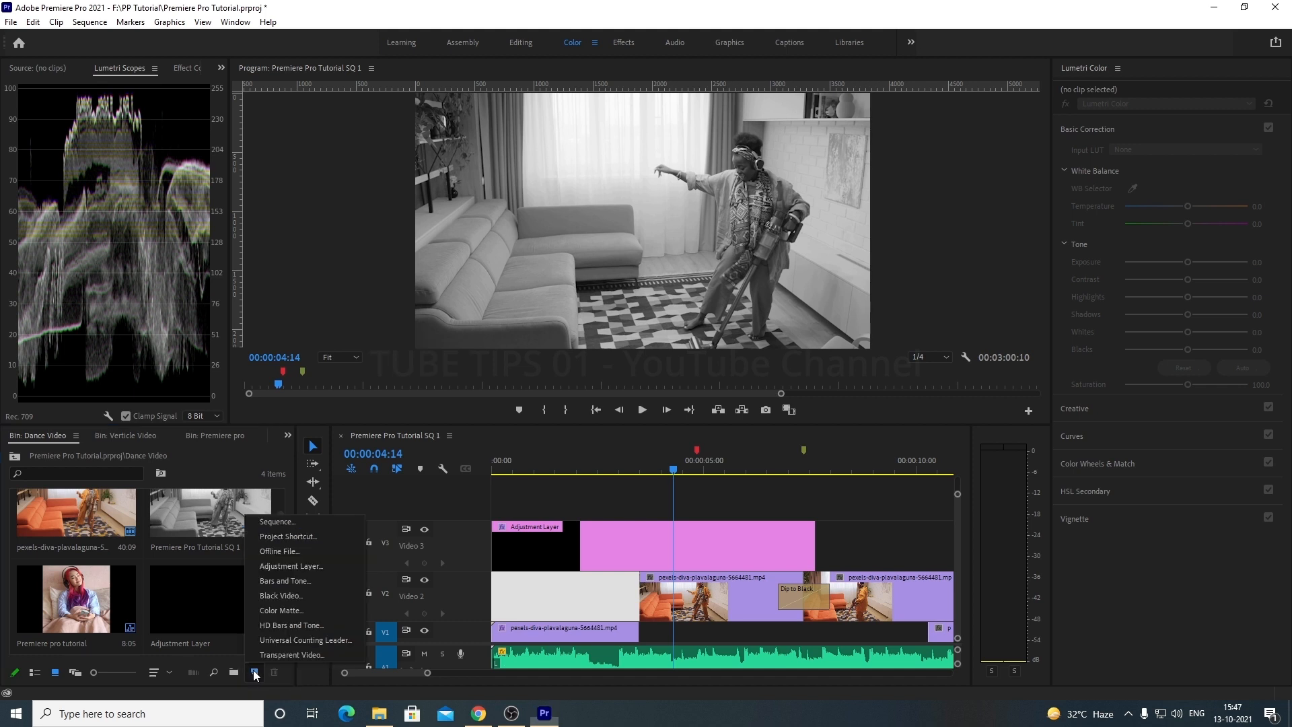
{"action": "left_click", "coordinate": [291, 566]}
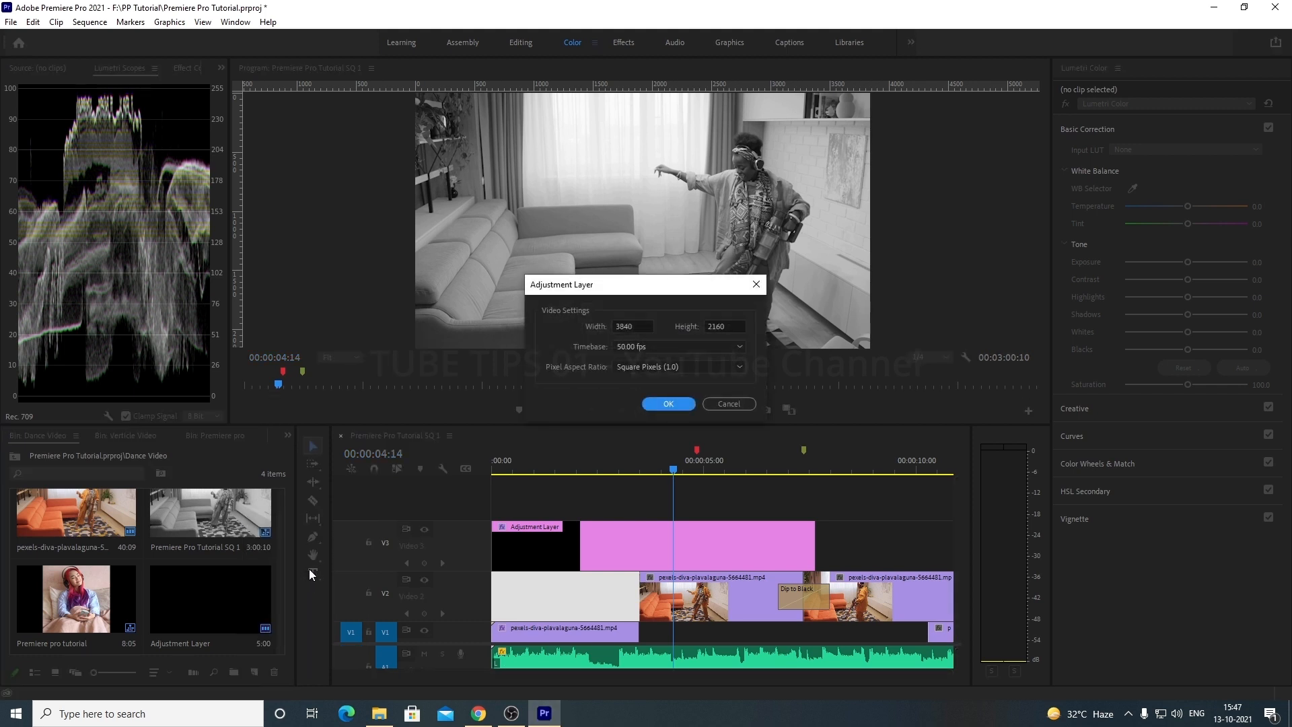
{"action": "left_click", "coordinate": [650, 404]}
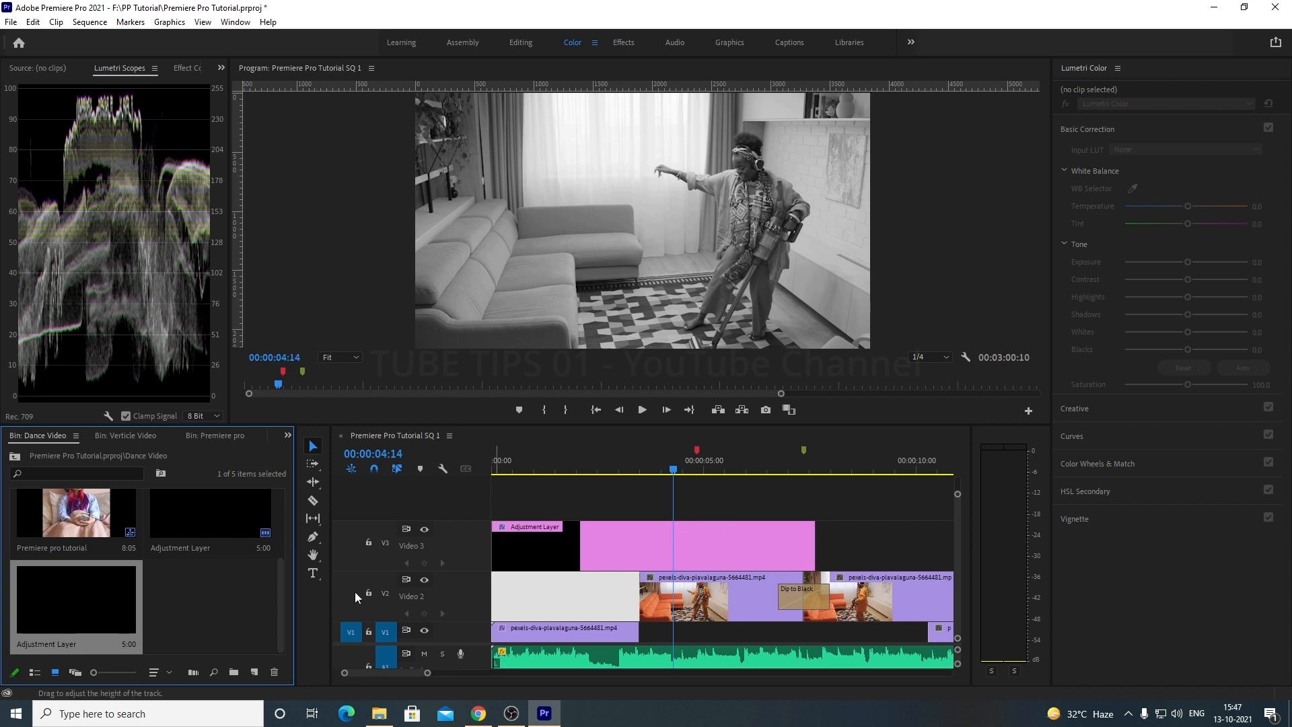
Step: Rename the new adjustment layer in the bin as "Adjustment layer 2"
{"action": "right_click", "coordinate": [58, 643]}
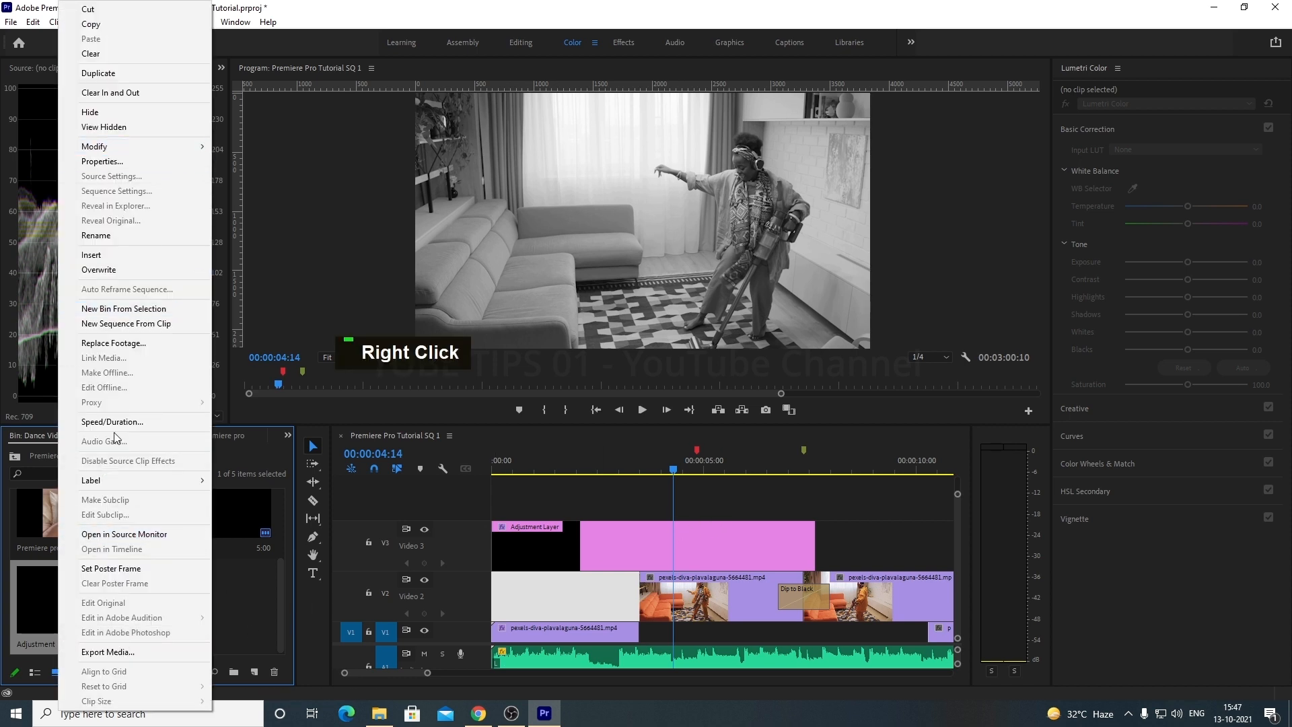
{"action": "left_click", "coordinate": [99, 237]}
{"action": "type", "text": "Adjustment"}
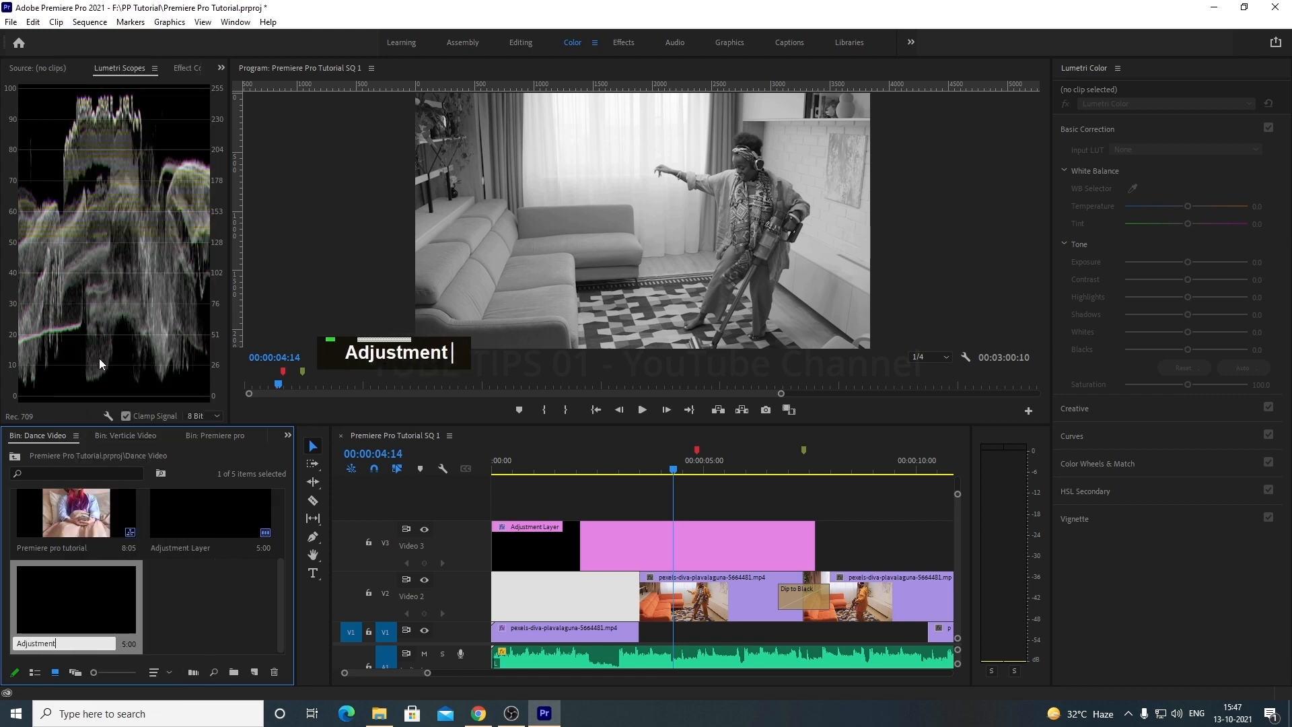
{"action": "type", "text": " layer 2"}
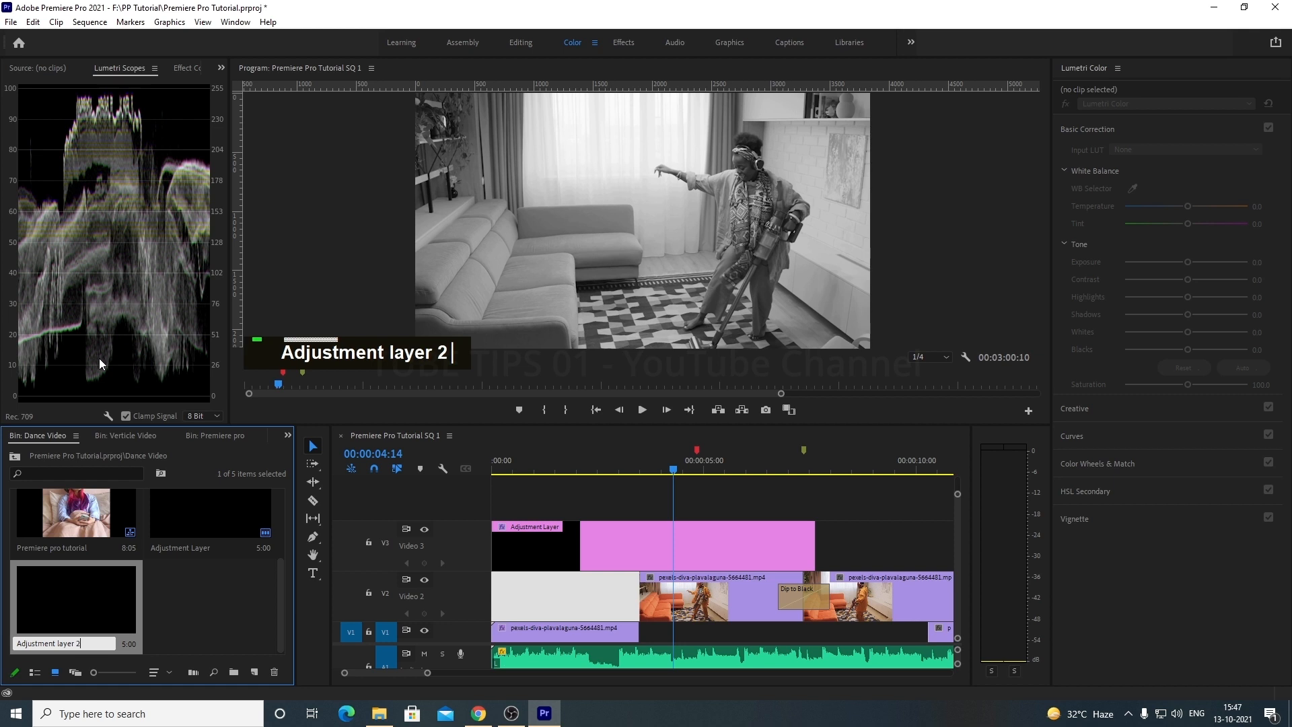
{"action": "left_click", "coordinate": [187, 600]}
Step: Place Adjustment layer 2 on V4 at the sequence start and extend it to the end of the V3 adjustment layer
{"action": "left_click_drag", "start_coordinate": [101, 612], "coordinate": [494, 510]}
{"action": "left_click_drag", "start_coordinate": [701, 511], "coordinate": [814, 513]}
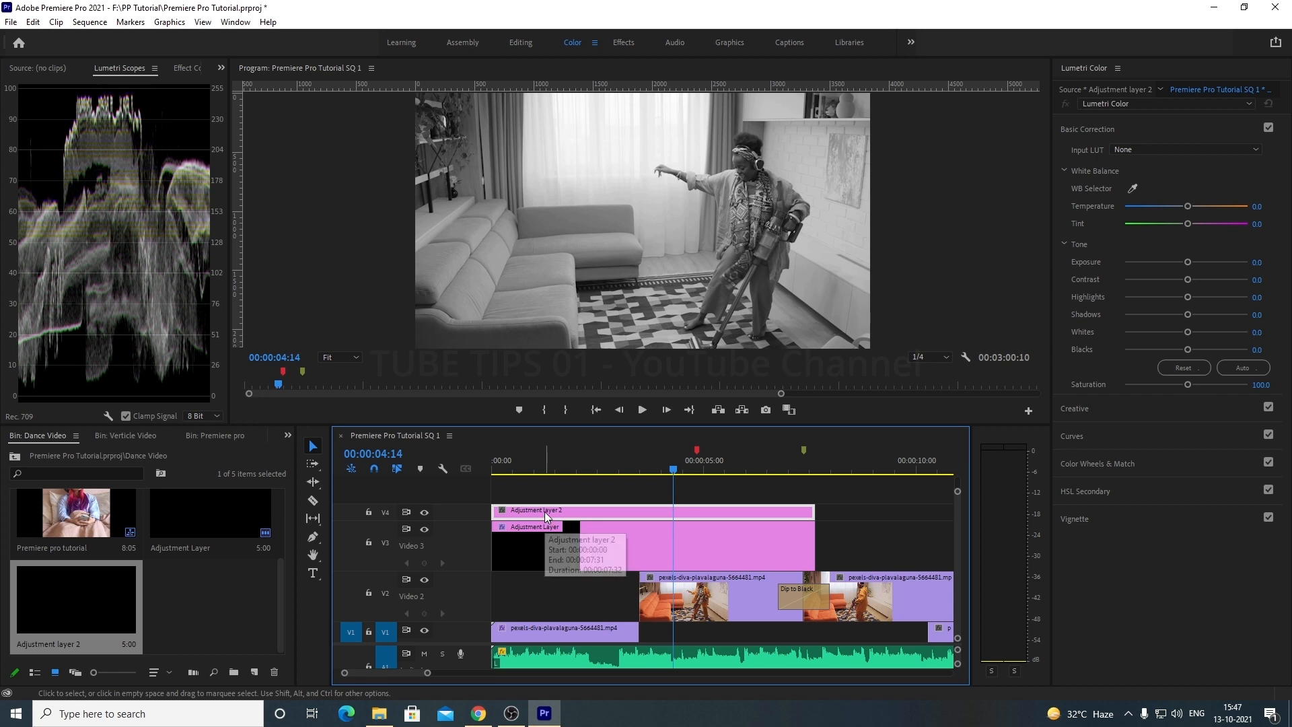
Step: Remove the attributes of the V3 adjustment layer, including its Black & White effect
{"action": "left_click", "coordinate": [634, 533]}
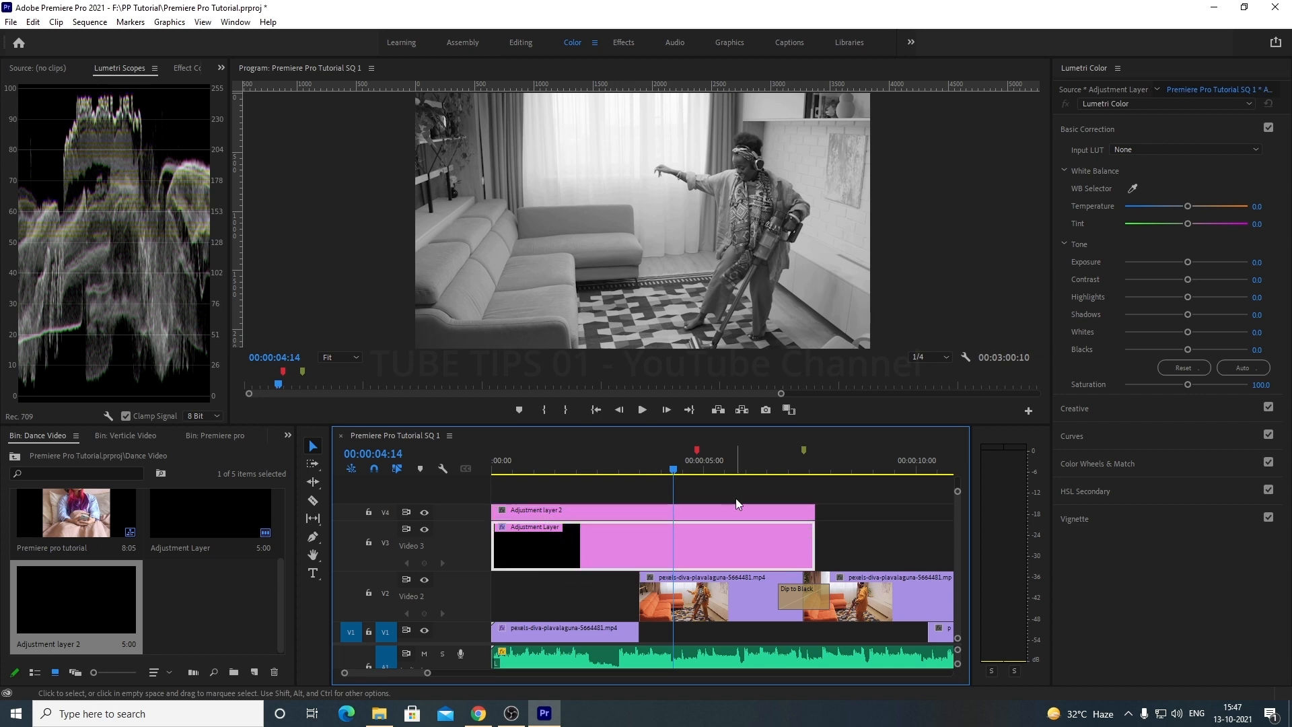
{"action": "right_click", "coordinate": [539, 551]}
{"action": "left_click", "coordinate": [600, 105]}
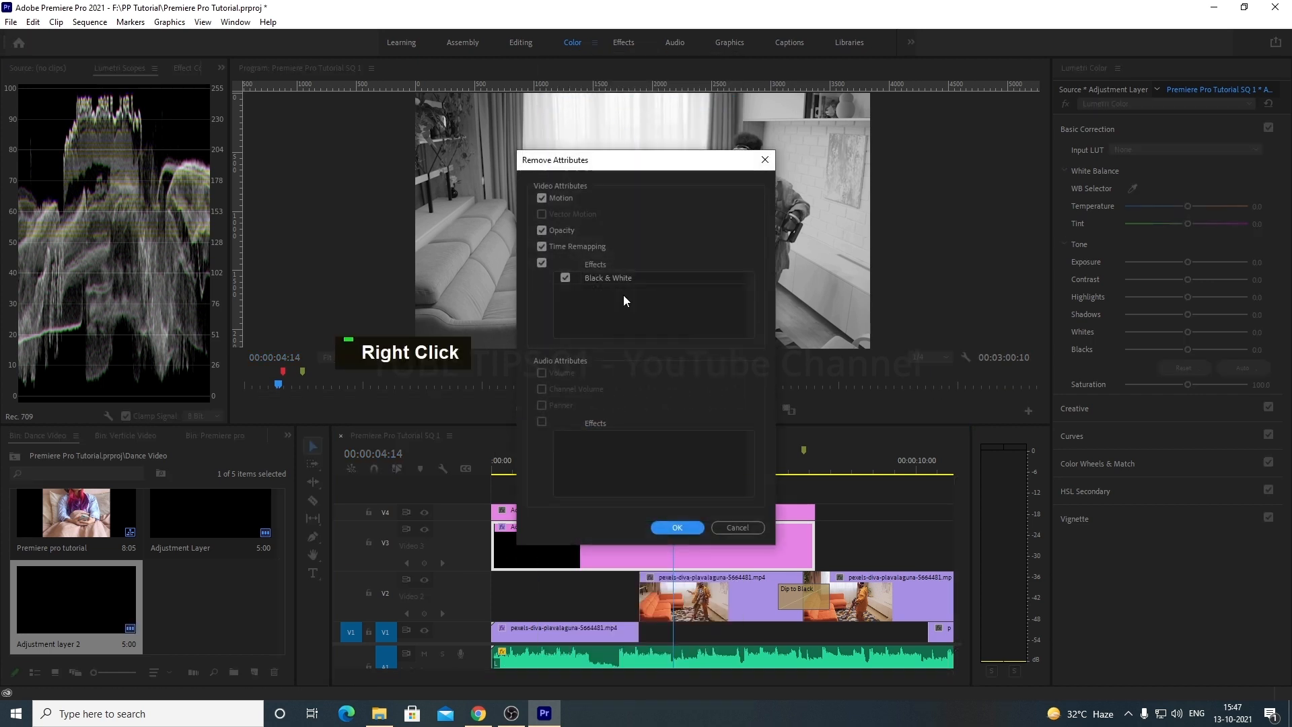
{"action": "left_click", "coordinate": [671, 524]}
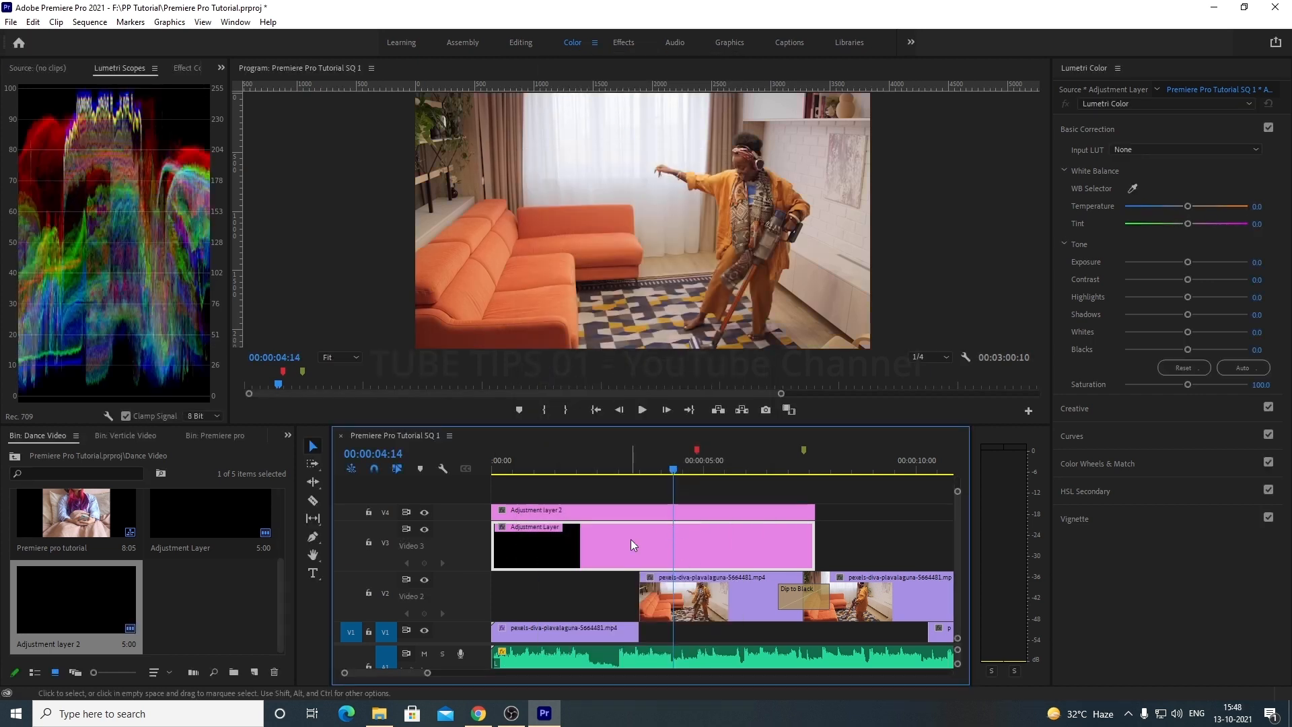
Step: Set the Lumetri temperature to -80.4 on the V3 adjustment layer and 95.7 on the V4 adjustment layer
{"action": "left_click_drag", "start_coordinate": [1186, 211], "coordinate": [1136, 211]}
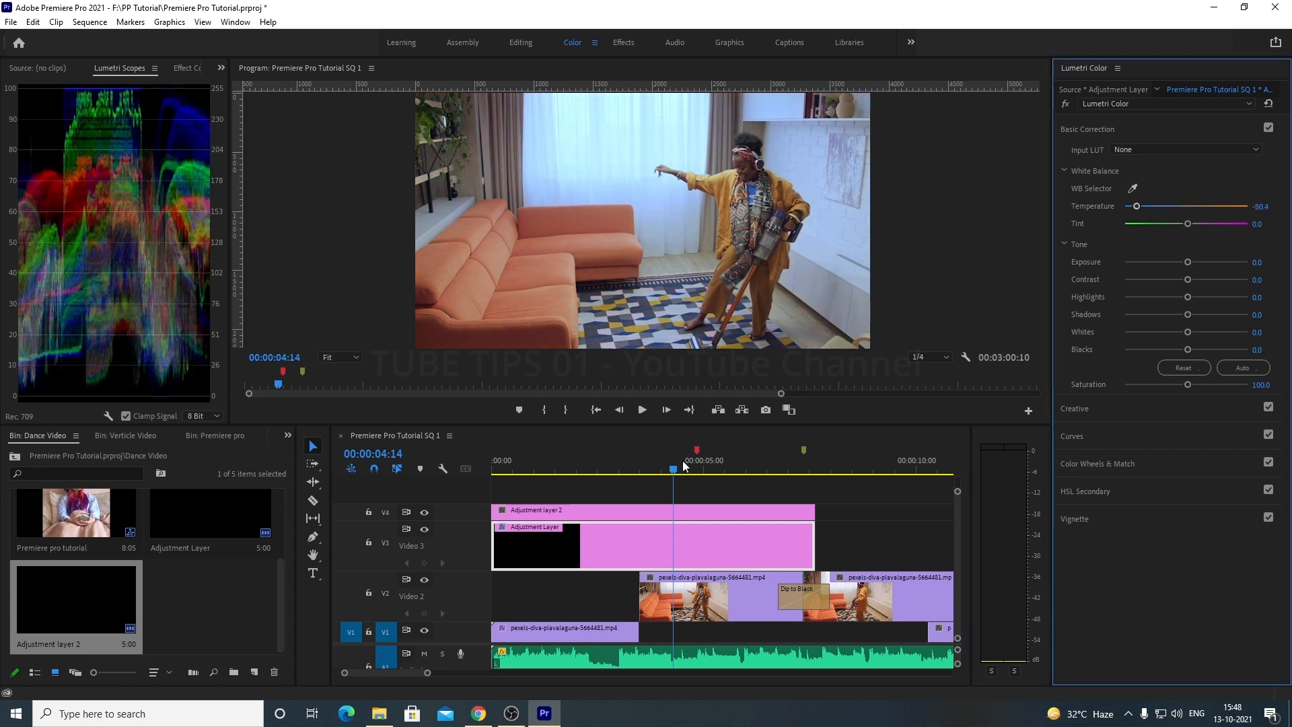
{"action": "left_click_drag", "start_coordinate": [1194, 207], "coordinate": [1245, 199]}
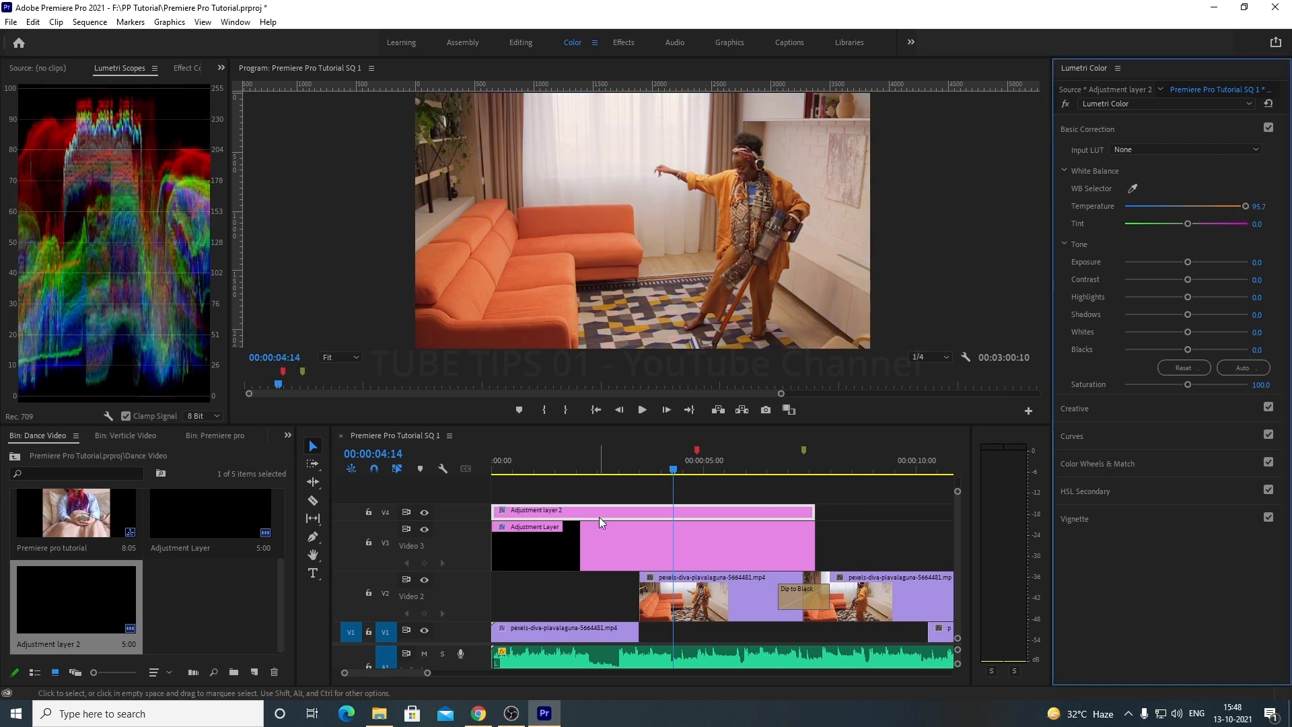
Step: Toggle V4's output off and on repeatedly to compare the picture with and without the warm grade
{"action": "left_click", "coordinate": [424, 514]}
{"action": "left_click", "coordinate": [426, 514]}
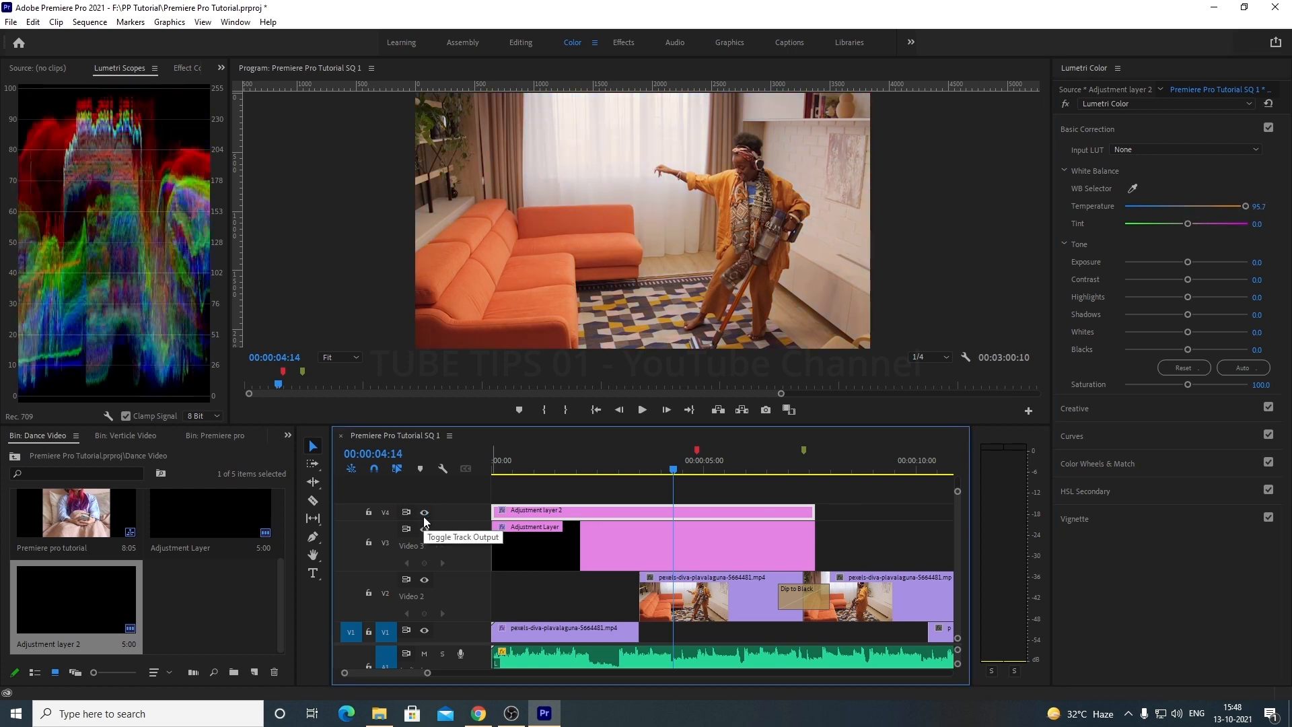
{"action": "left_click", "coordinate": [424, 512]}
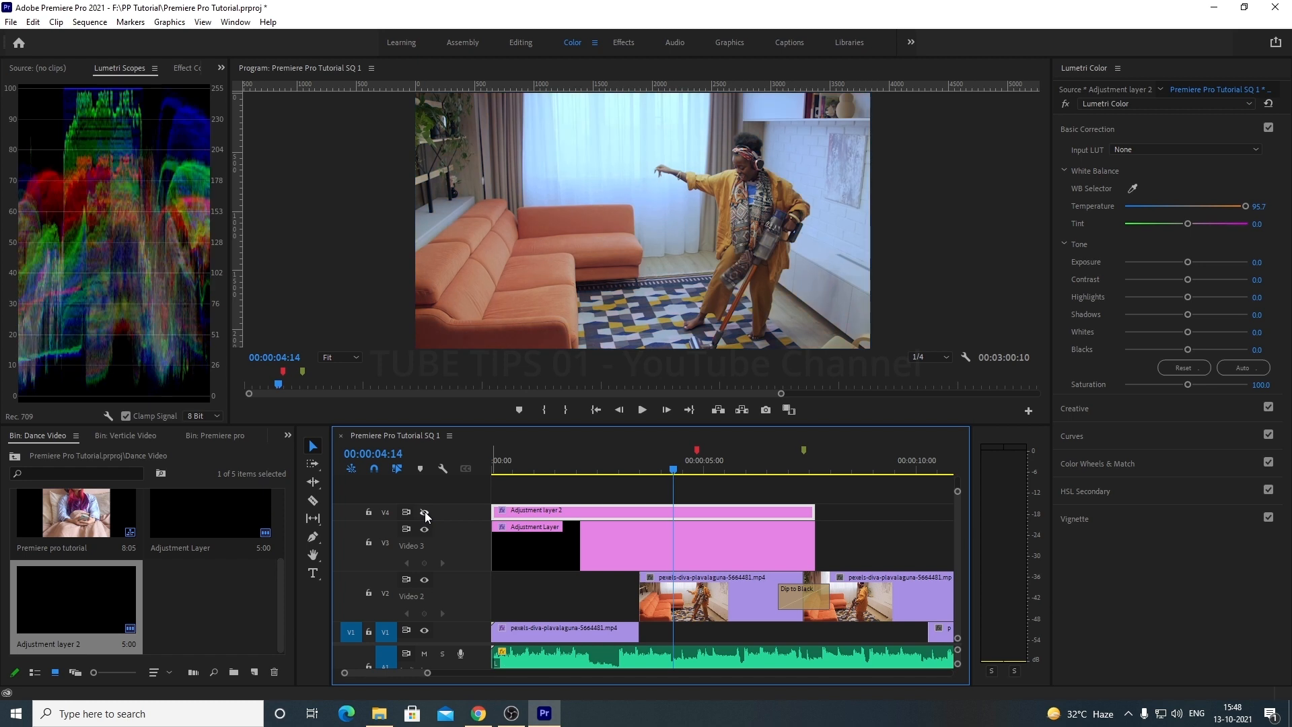
{"action": "left_click", "coordinate": [426, 512]}
{"action": "left_click", "coordinate": [424, 515]}
{"action": "left_click", "coordinate": [424, 515]}
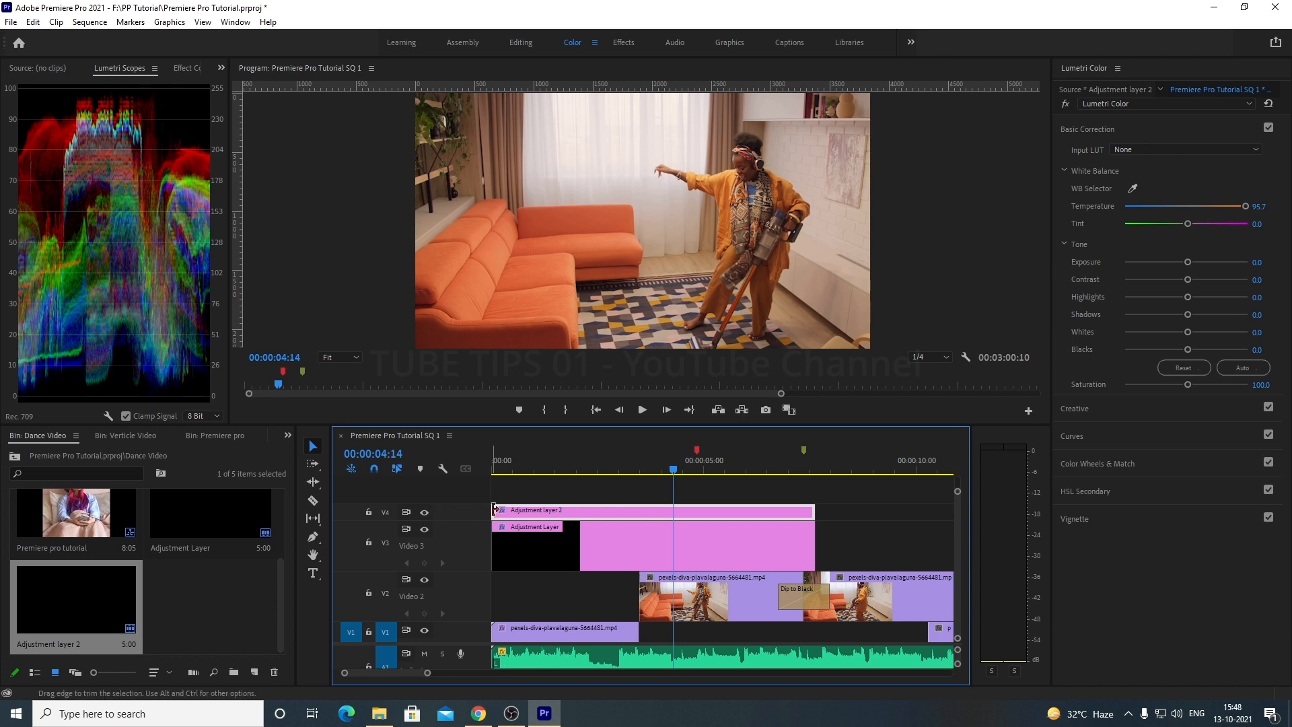
Step: Compare the Lumetri settings of the V3 and V4 adjustment layers, and toggle V3's output off and on to see their combined effect
{"action": "left_click", "coordinate": [574, 540]}
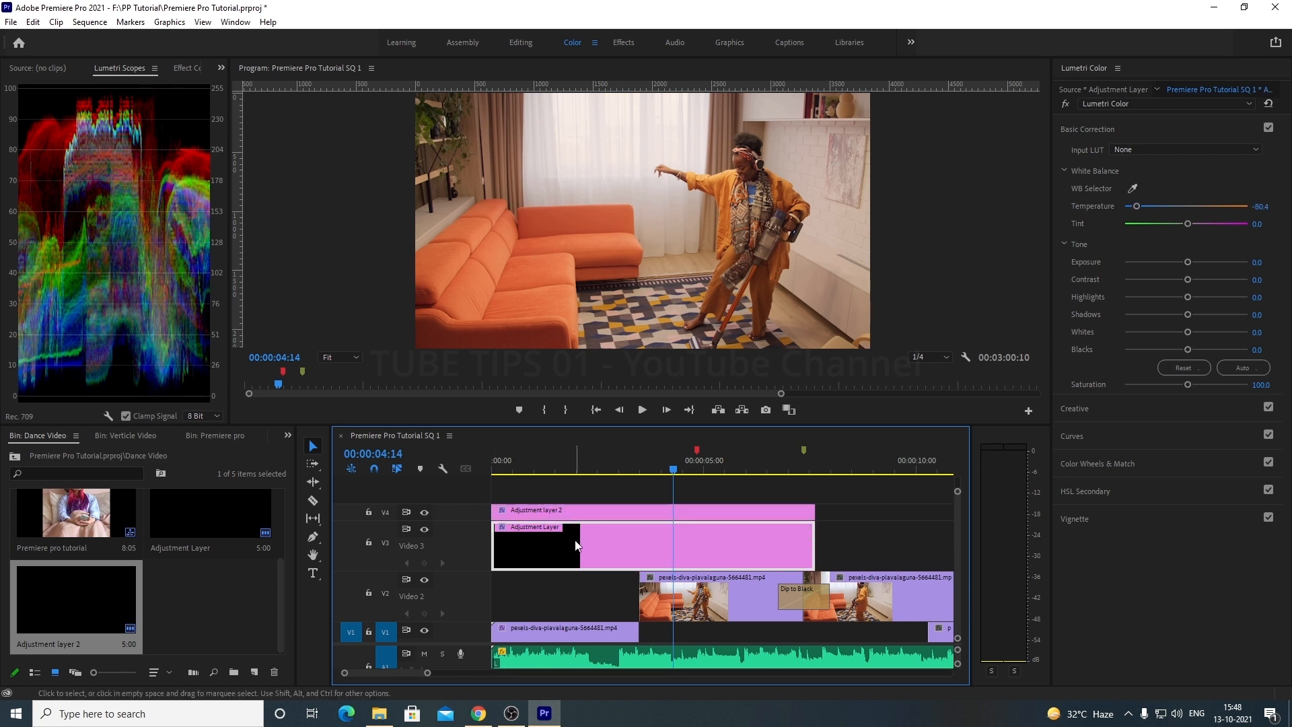
{"action": "left_click", "coordinate": [572, 510]}
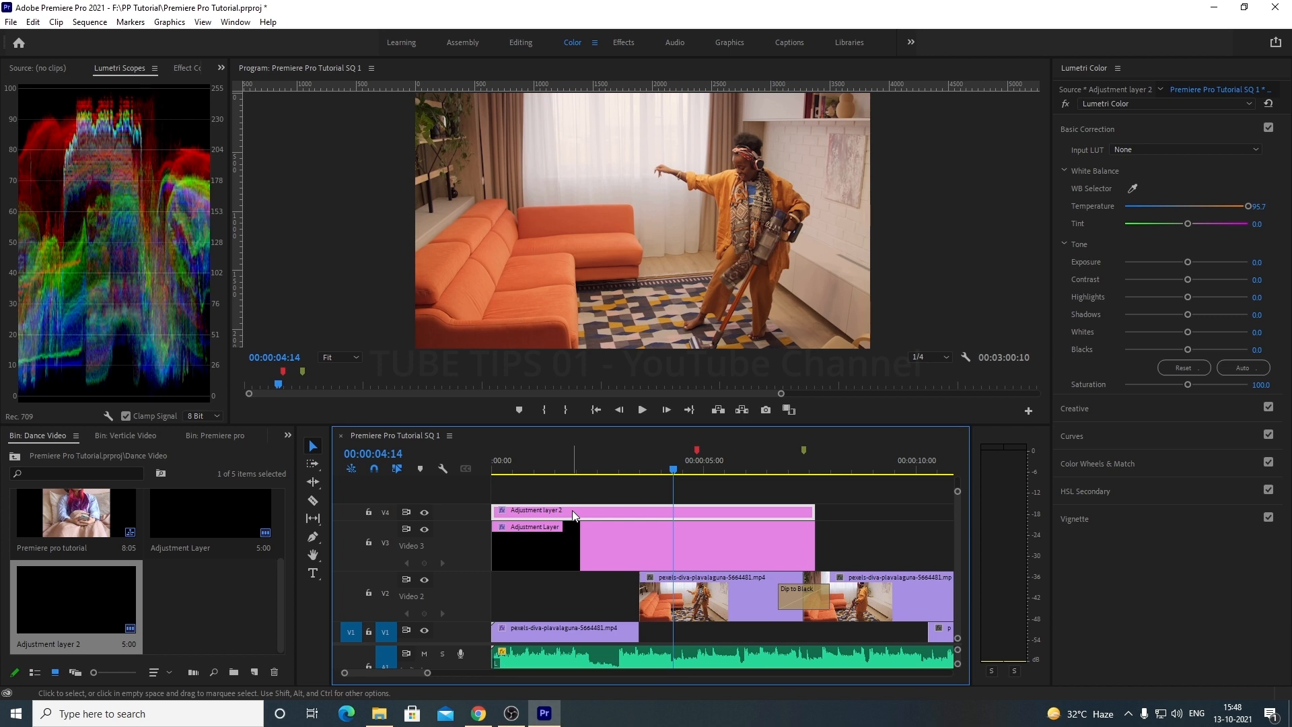
{"action": "left_click", "coordinate": [595, 547]}
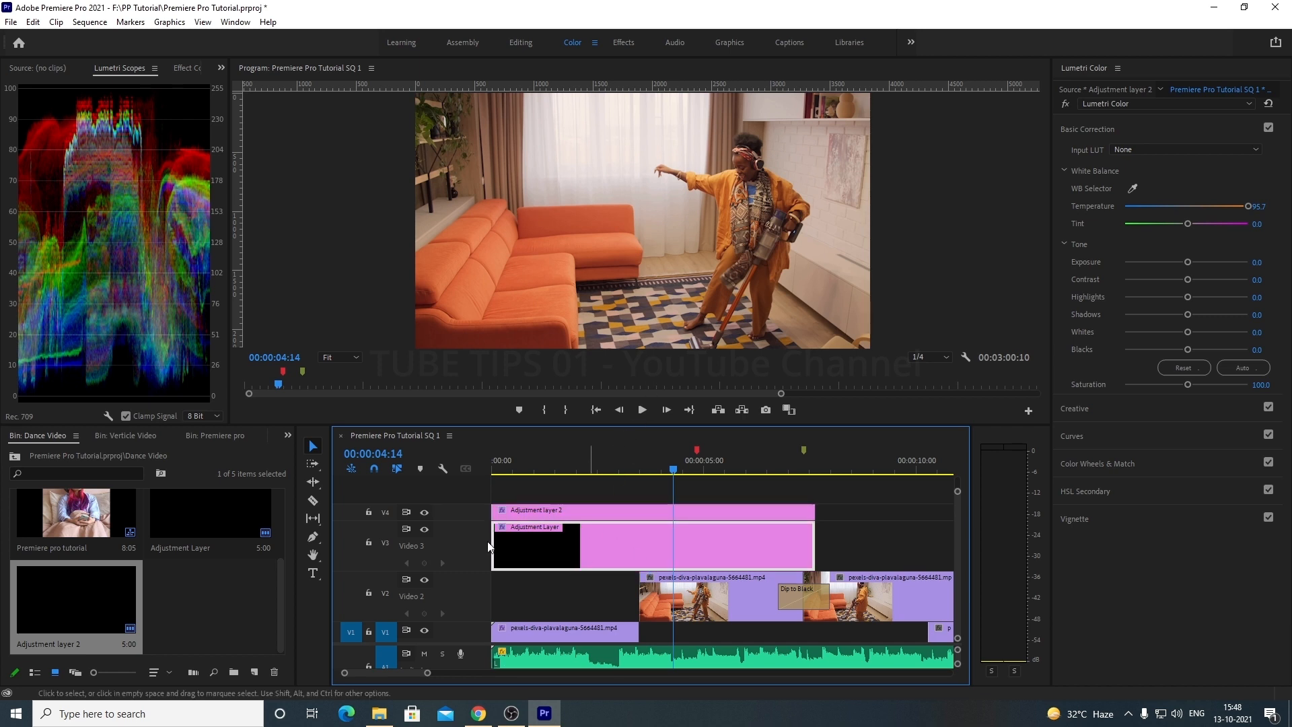
{"action": "left_click", "coordinate": [584, 511]}
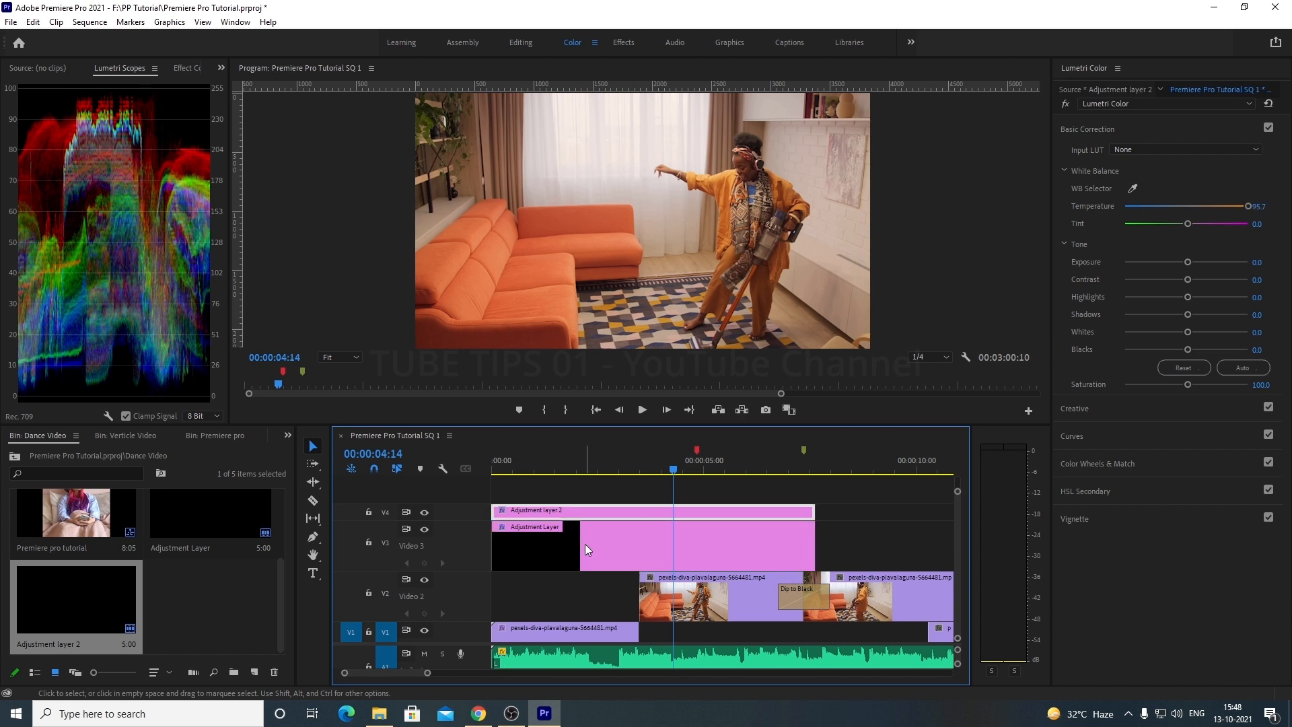
{"action": "left_click", "coordinate": [424, 529]}
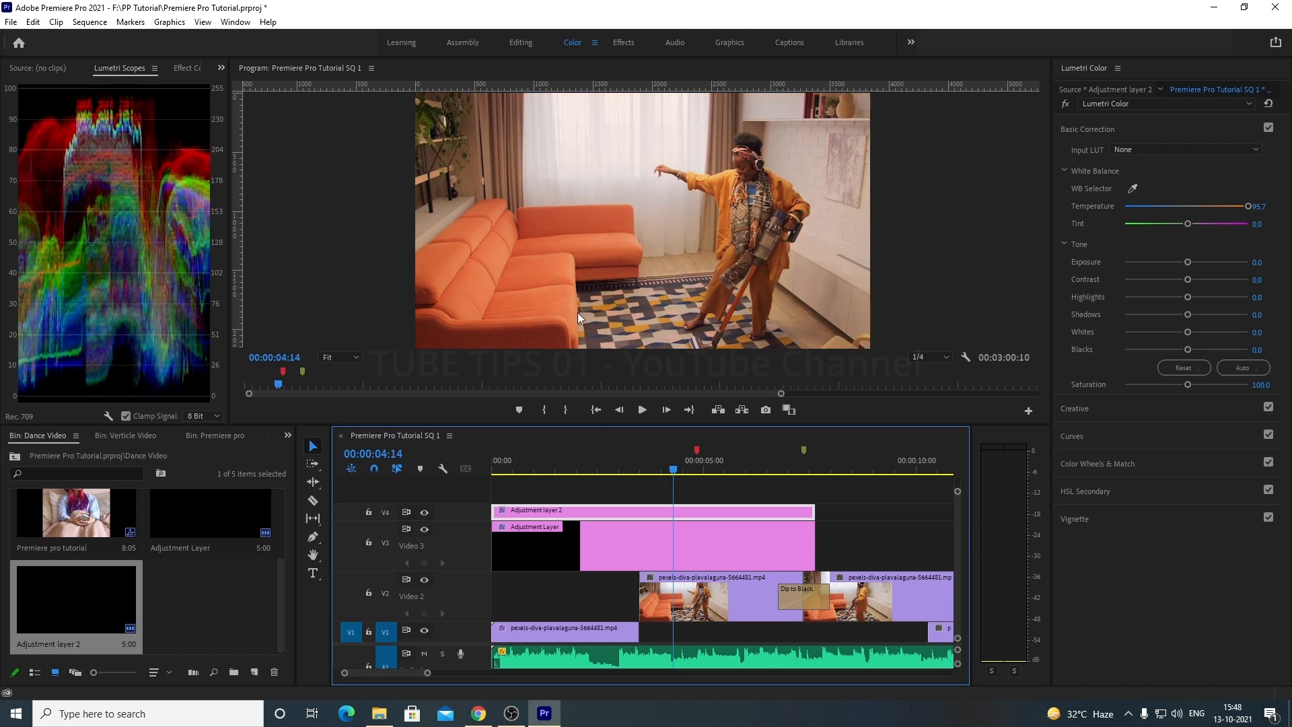
{"action": "left_click", "coordinate": [424, 531]}
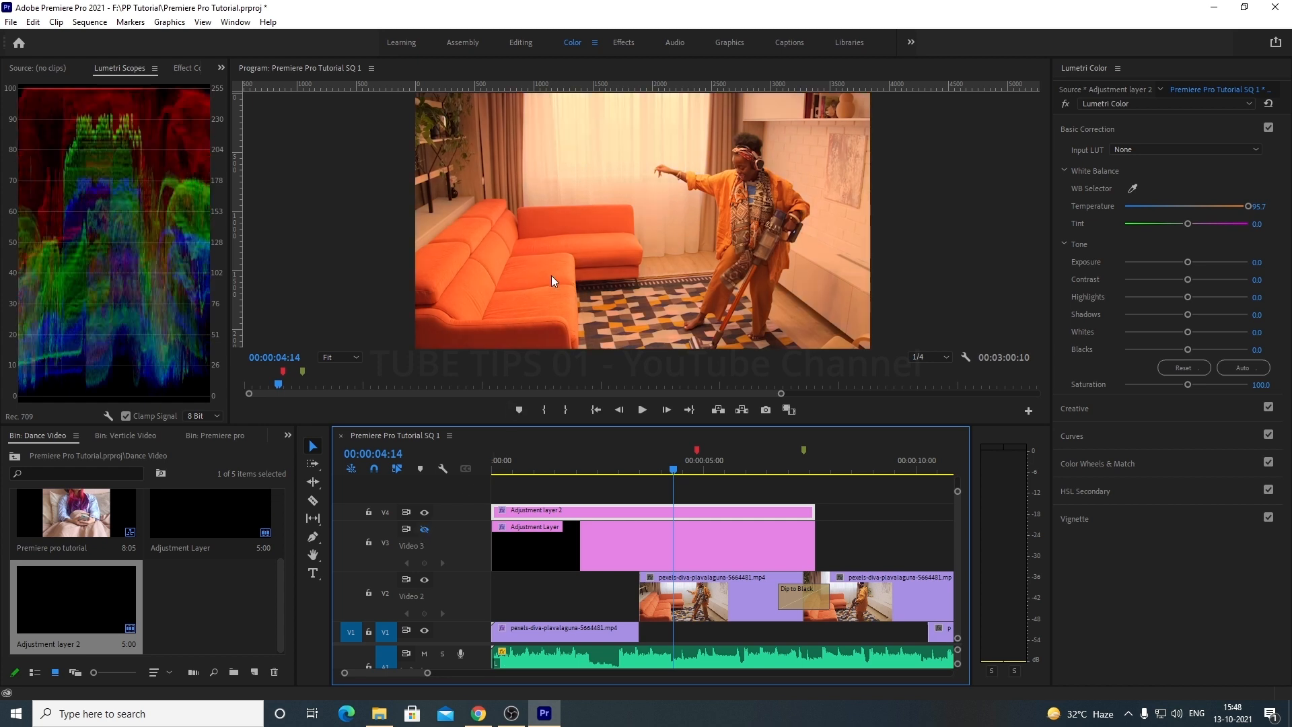
{"action": "left_click", "coordinate": [421, 529]}
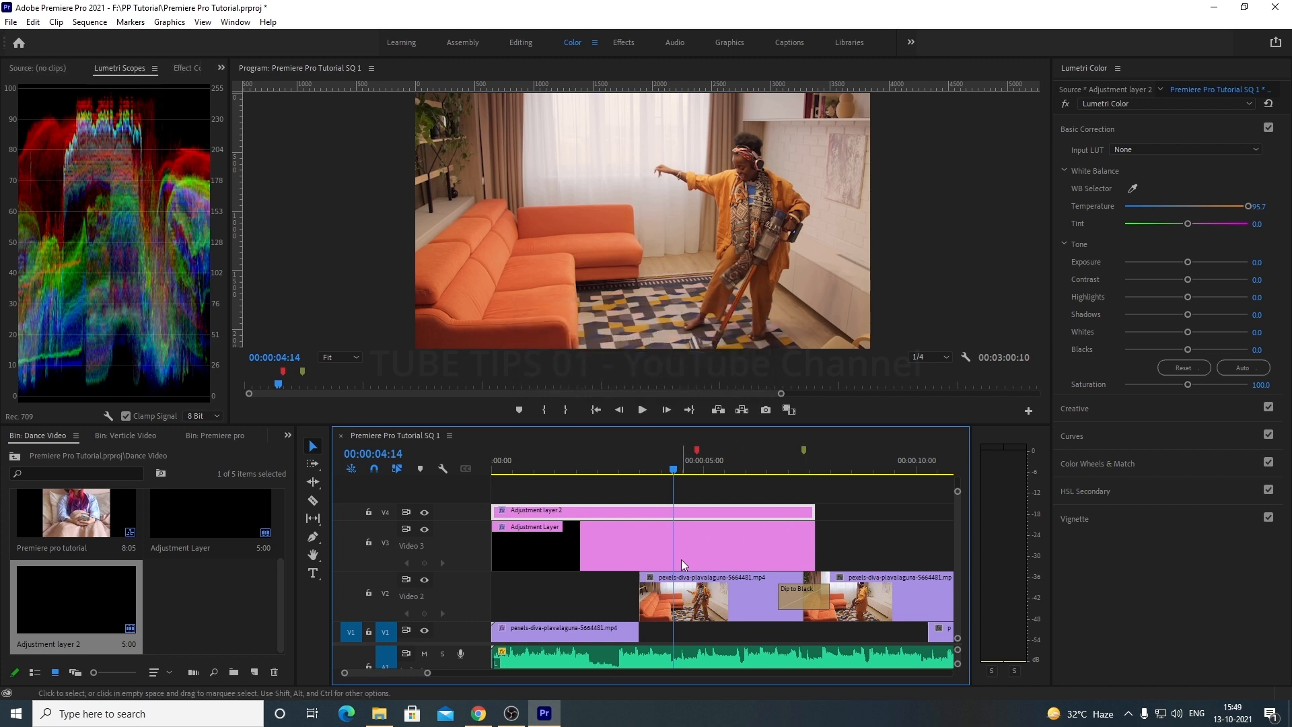
{"action": "mouse_move", "coordinate": [407, 676]}
{"action": "left_mouse_down"}
{"action": "mouse_move", "coordinate": [431, 673]}
{"action": "mouse_move", "coordinate": [402, 673]}
{"action": "left_mouse_up"}
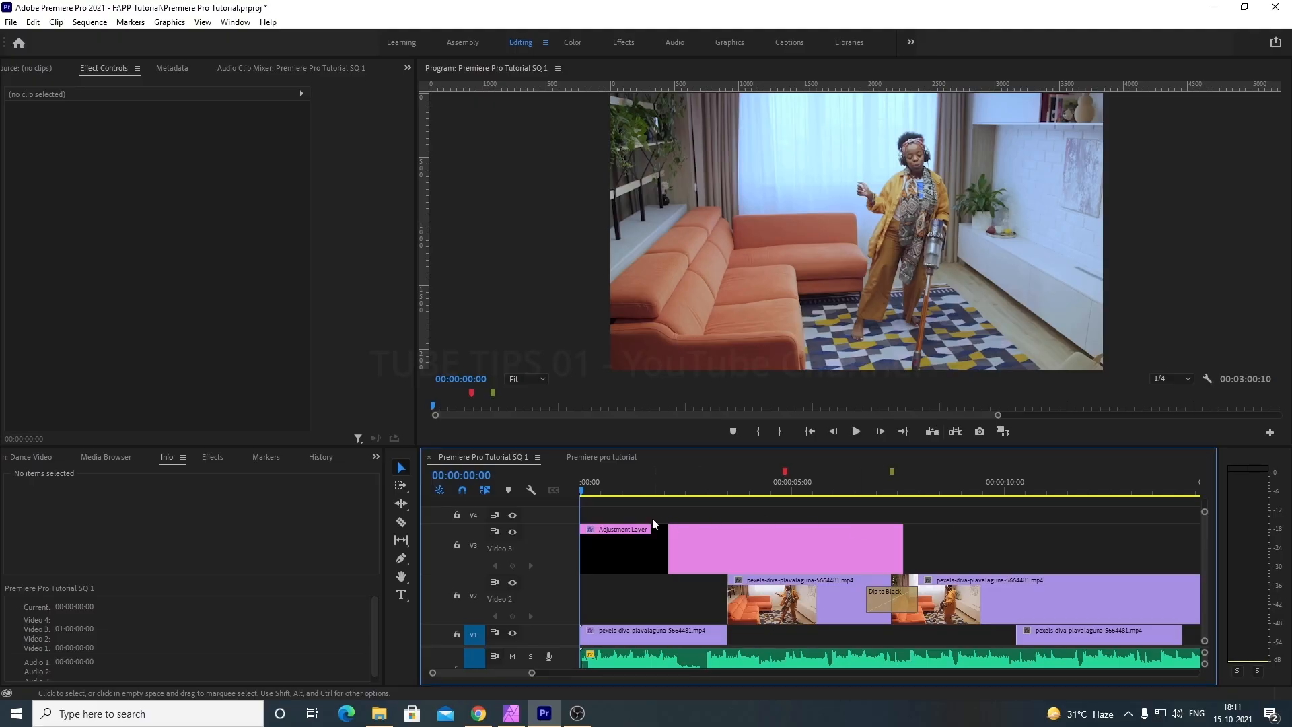
Step: Enlarge the timeline area to make room above the video tracks and clear the selection
{"action": "left_click", "coordinate": [632, 594]}
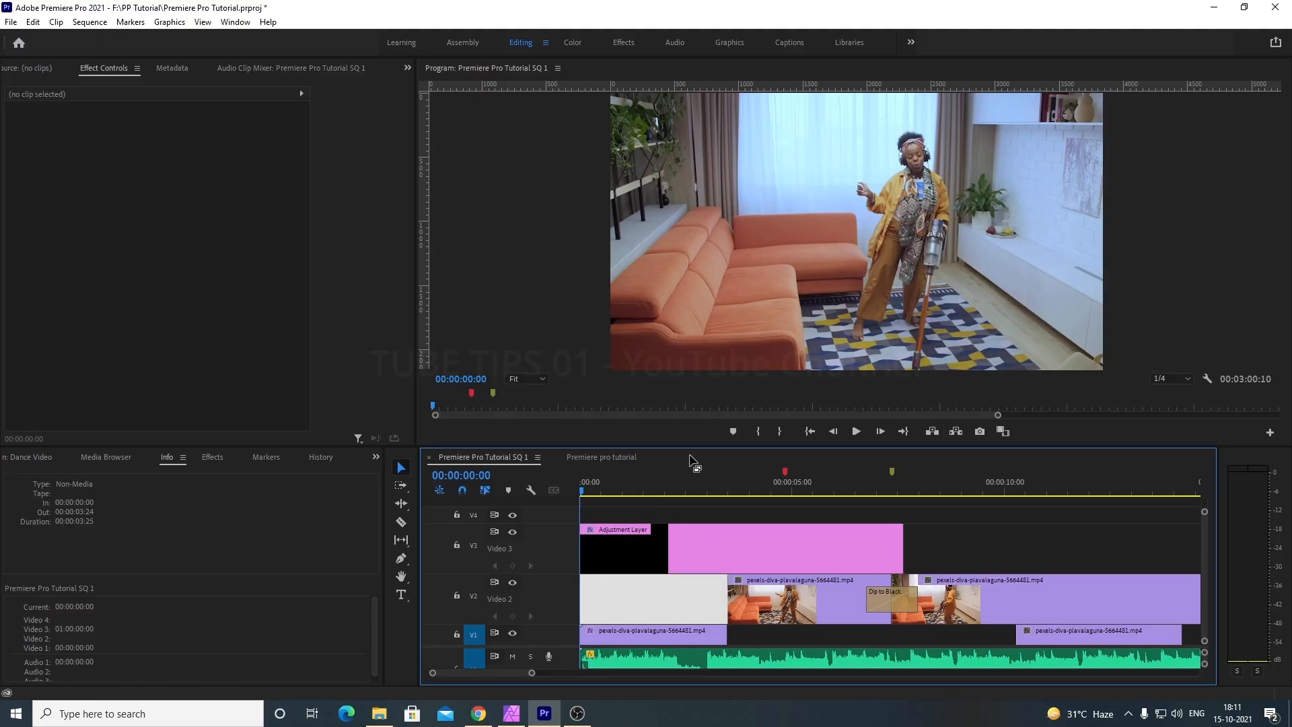
{"action": "left_click_drag", "start_coordinate": [690, 446], "coordinate": [679, 379]}
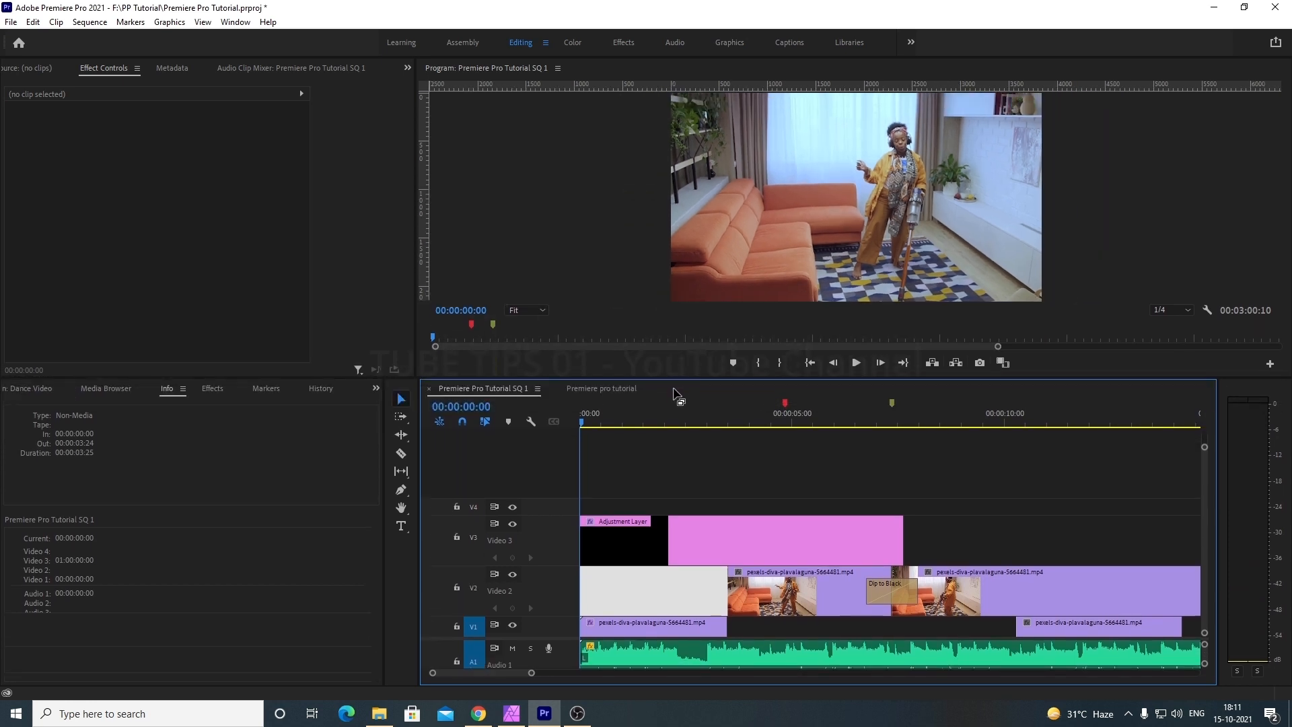
{"action": "left_click", "coordinate": [685, 479]}
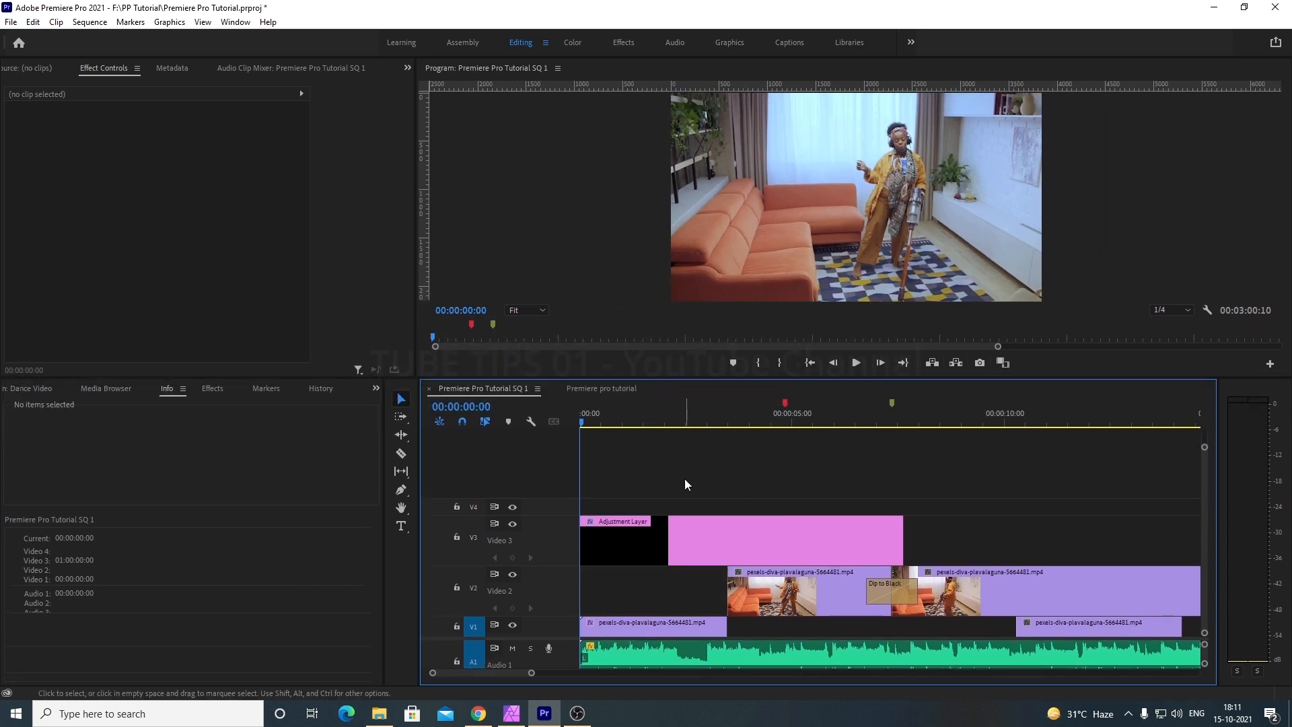
Step: Select the first V1 dance clip and collapse its Opacity and Lumetri Color settings
{"action": "left_click", "coordinate": [618, 624]}
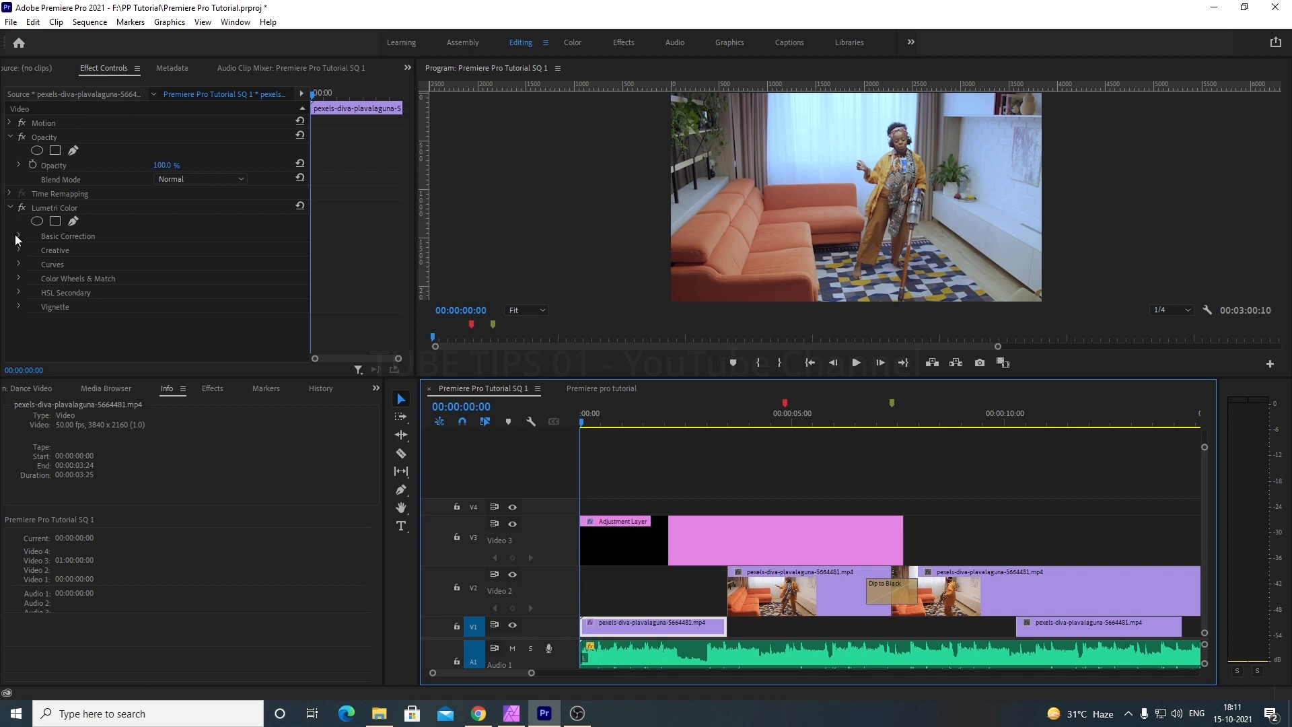
{"action": "left_click", "coordinate": [10, 208]}
{"action": "left_click", "coordinate": [9, 193]}
{"action": "left_click", "coordinate": [10, 137]}
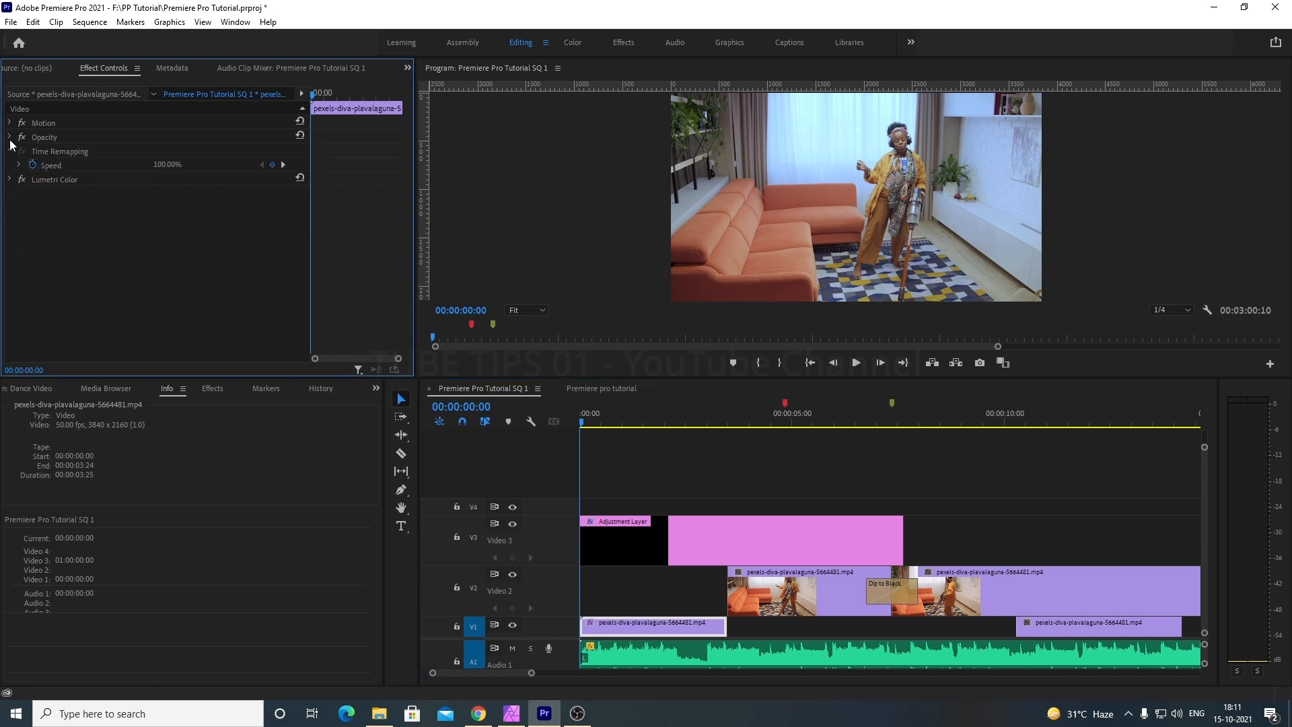
{"action": "left_click", "coordinate": [9, 152]}
Step: Remove the attributes of the first V1 dance clip, including its Lumetri Color effect
{"action": "right_click", "coordinate": [651, 624]}
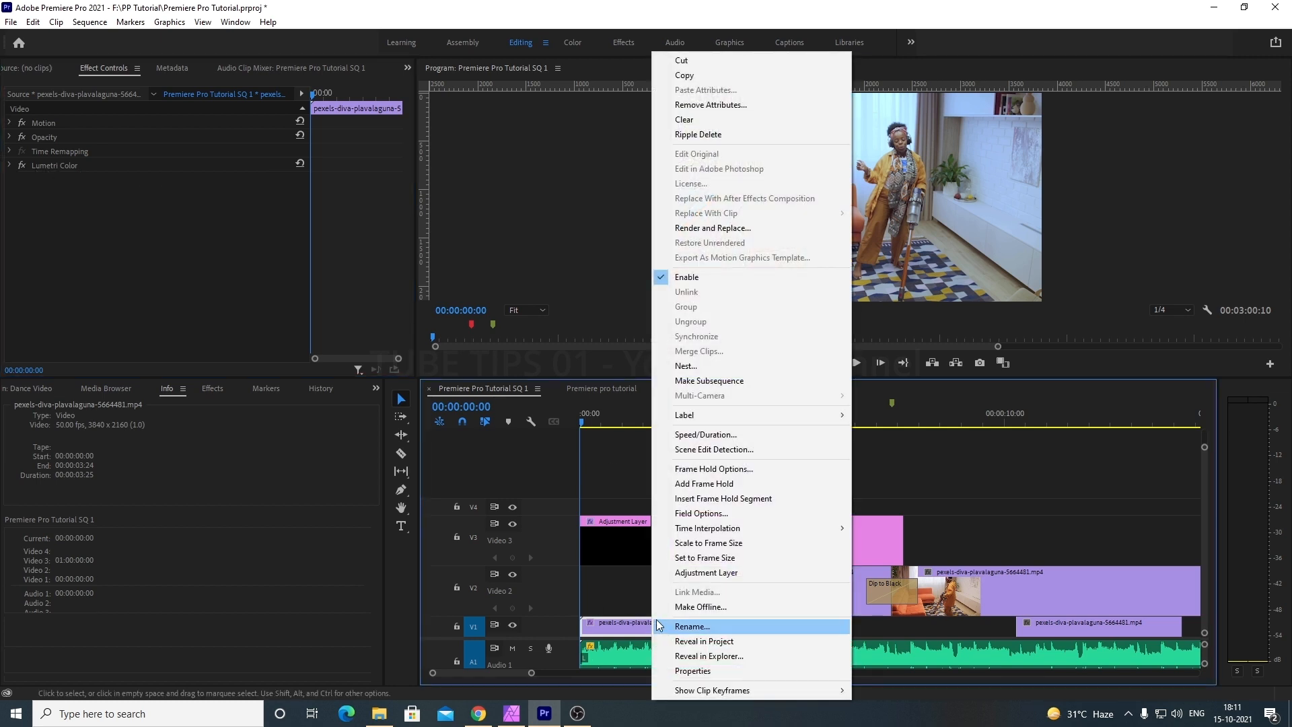
{"action": "left_click", "coordinate": [707, 105]}
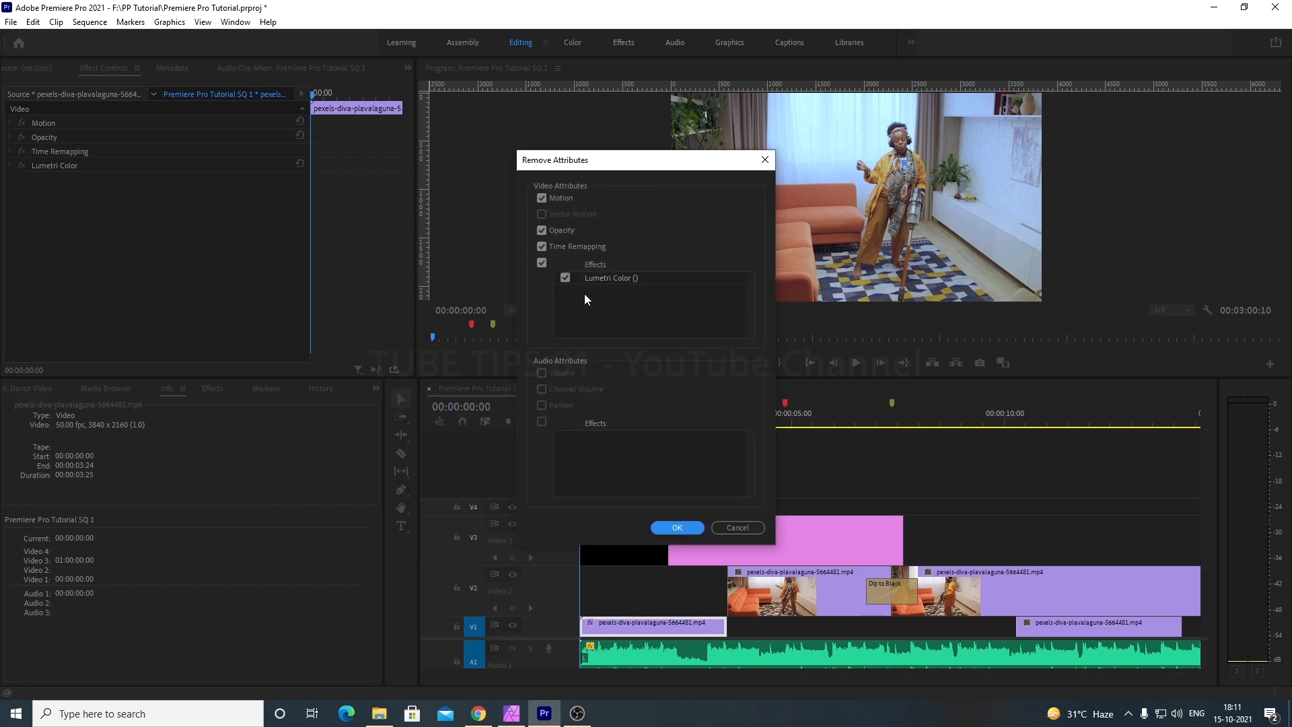
{"action": "left_click", "coordinate": [678, 529]}
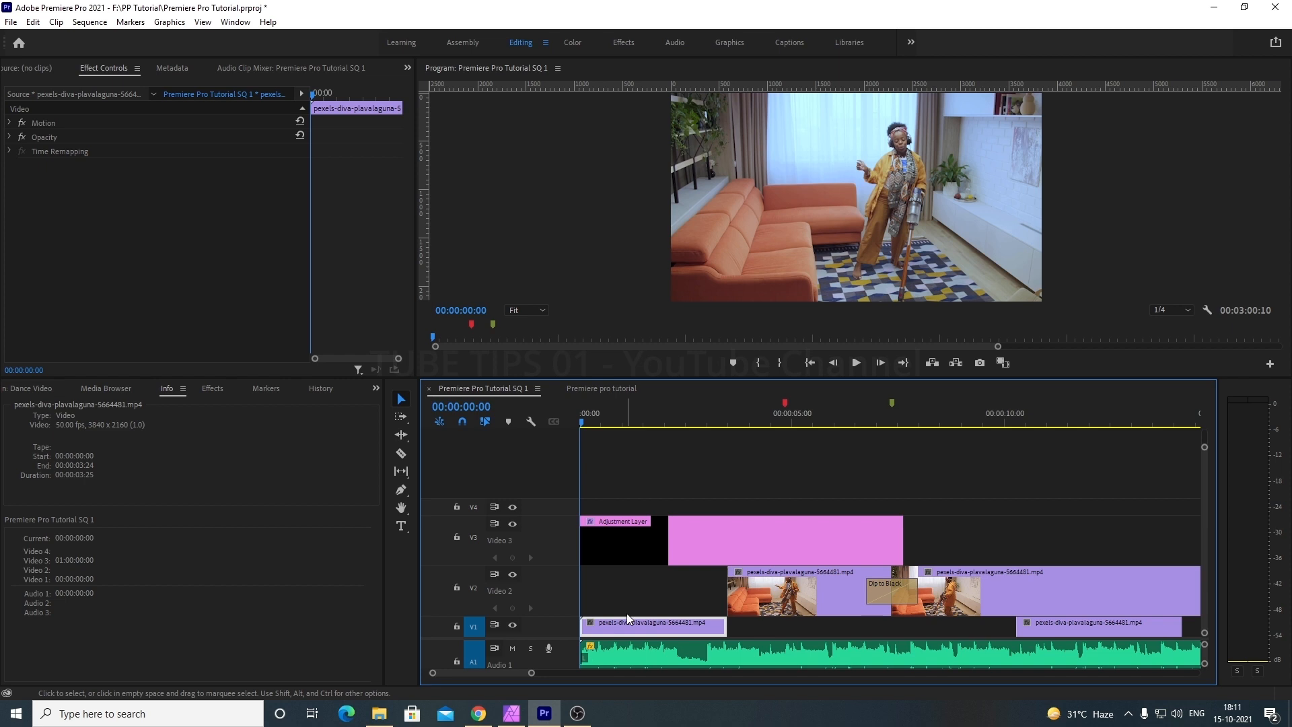
Step: Expand the first V1 clip's Motion settings, try a position of 1938, 1114, and reset the position
{"action": "left_click", "coordinate": [9, 124]}
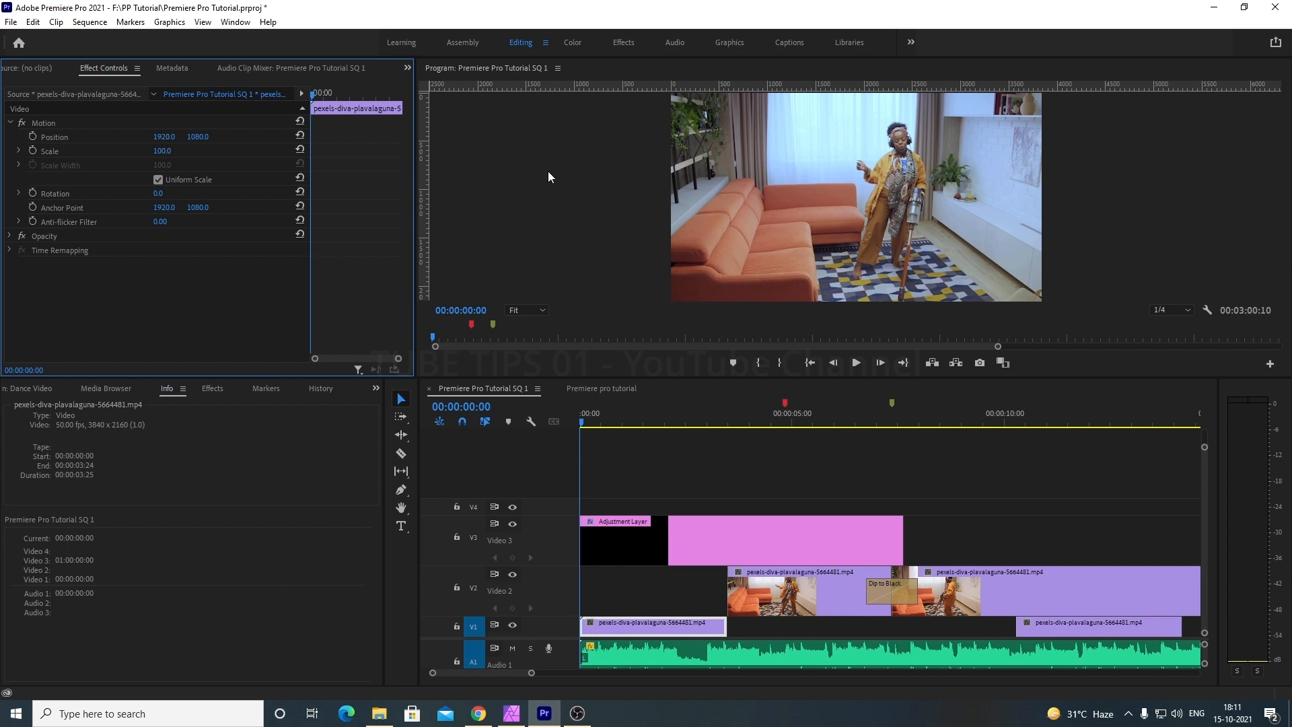
{"action": "left_click_drag", "start_coordinate": [164, 136], "coordinate": [124, 136]}
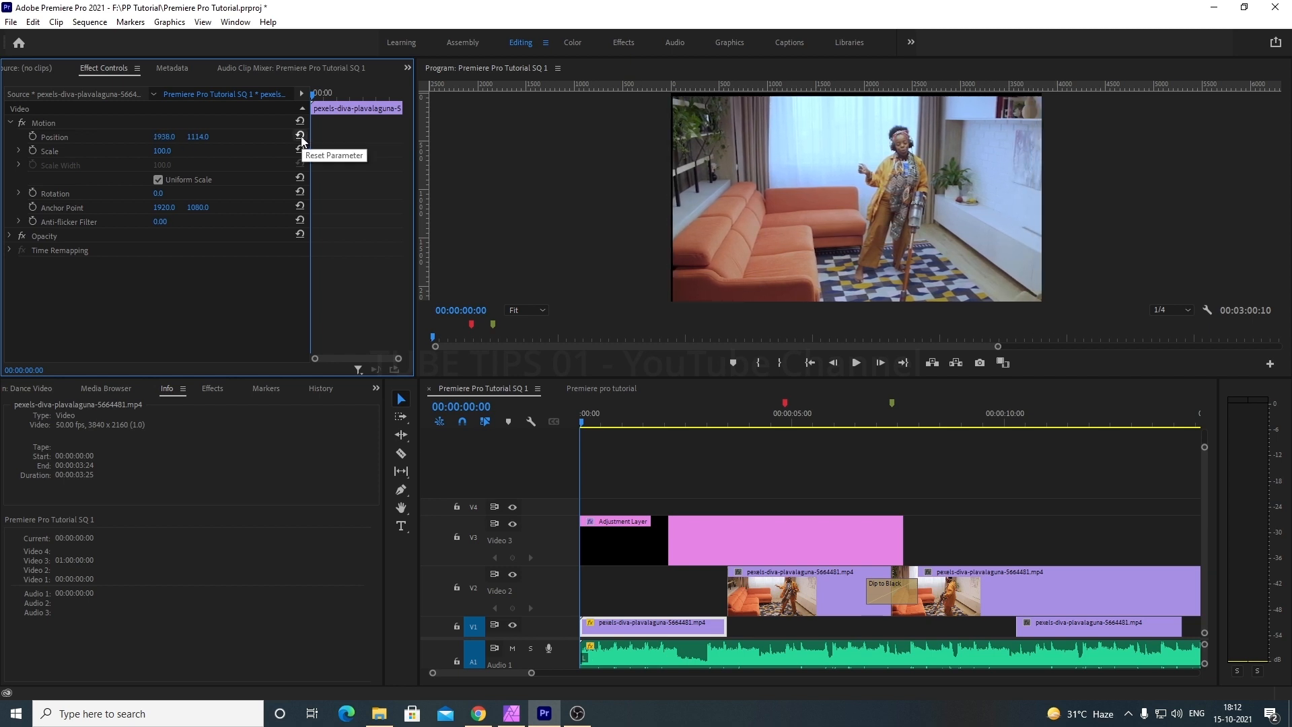
{"action": "left_click", "coordinate": [300, 136]}
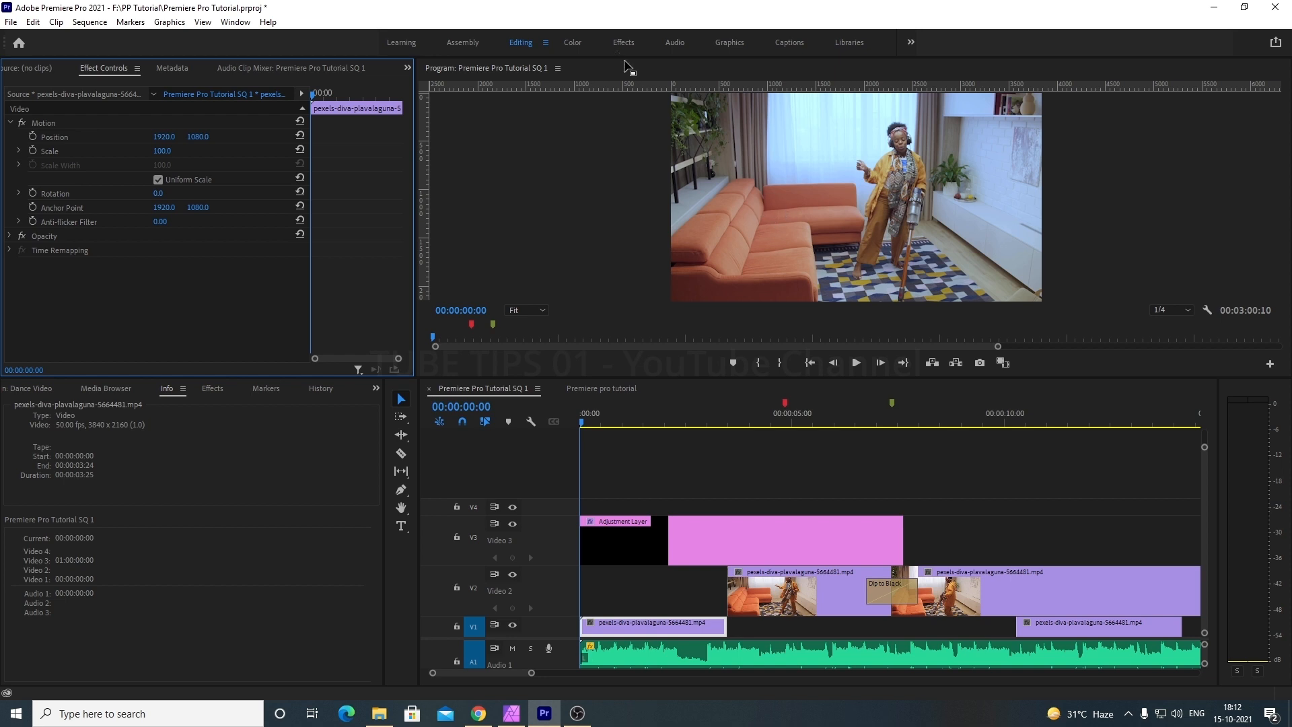
{"action": "key", "text": "ctrl+s"}
Step: Try scaling the first V1 clip to 200 with the scale slider and to 300 by value, and reset the scale
{"action": "mouse_move", "coordinate": [162, 153]}
{"action": "left_mouse_down"}
{"action": "mouse_move", "coordinate": [226, 153]}
{"action": "mouse_move", "coordinate": [129, 153]}
{"action": "mouse_move", "coordinate": [196, 153]}
{"action": "mouse_move", "coordinate": [166, 153]}
{"action": "mouse_move", "coordinate": [178, 154]}
{"action": "left_mouse_up"}
{"action": "left_click", "coordinate": [19, 150]}
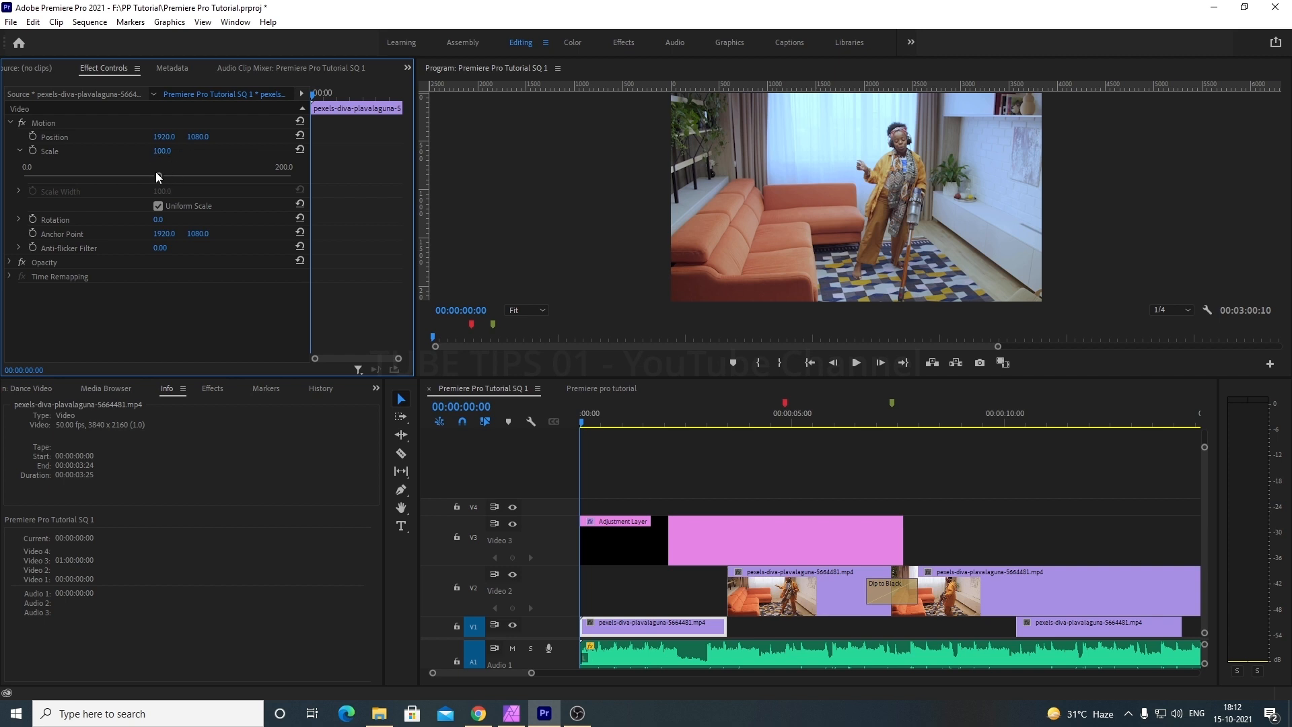
{"action": "left_click_drag", "start_coordinate": [158, 176], "coordinate": [300, 183]}
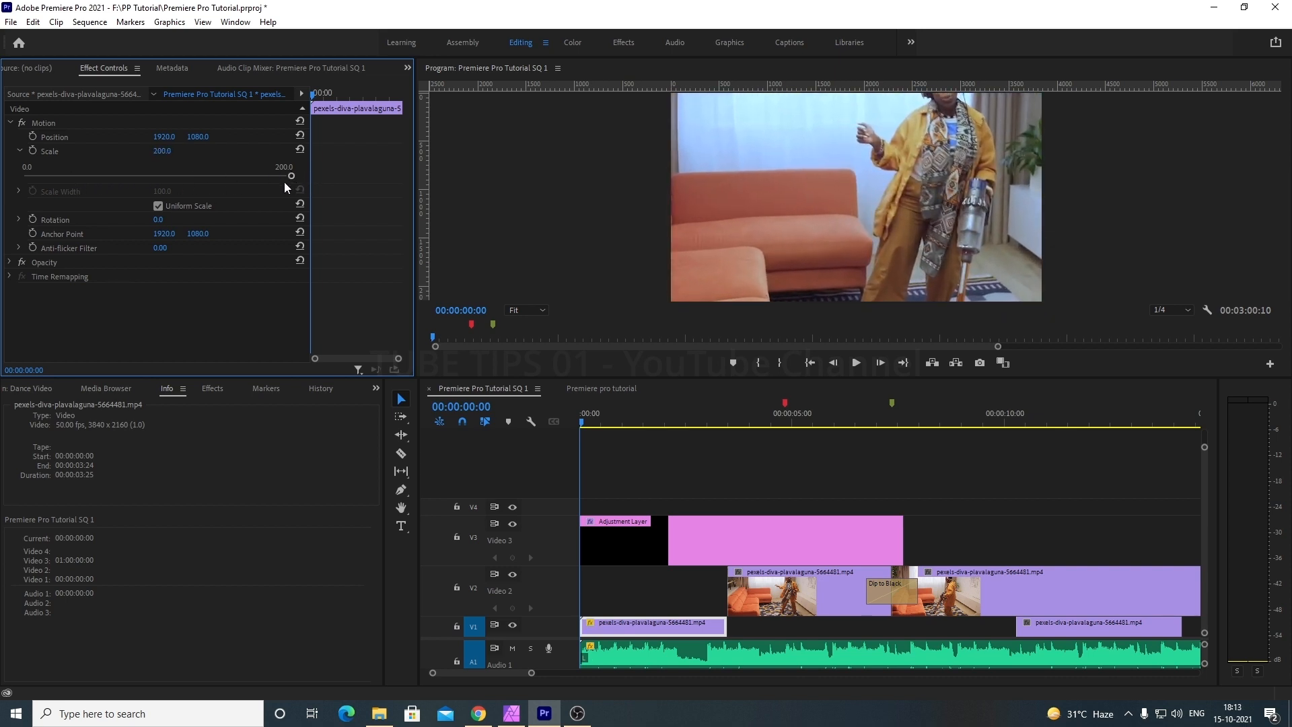
{"action": "left_click", "coordinate": [168, 150]}
{"action": "type", "text": "300"}
{"action": "key", "text": "Return"}
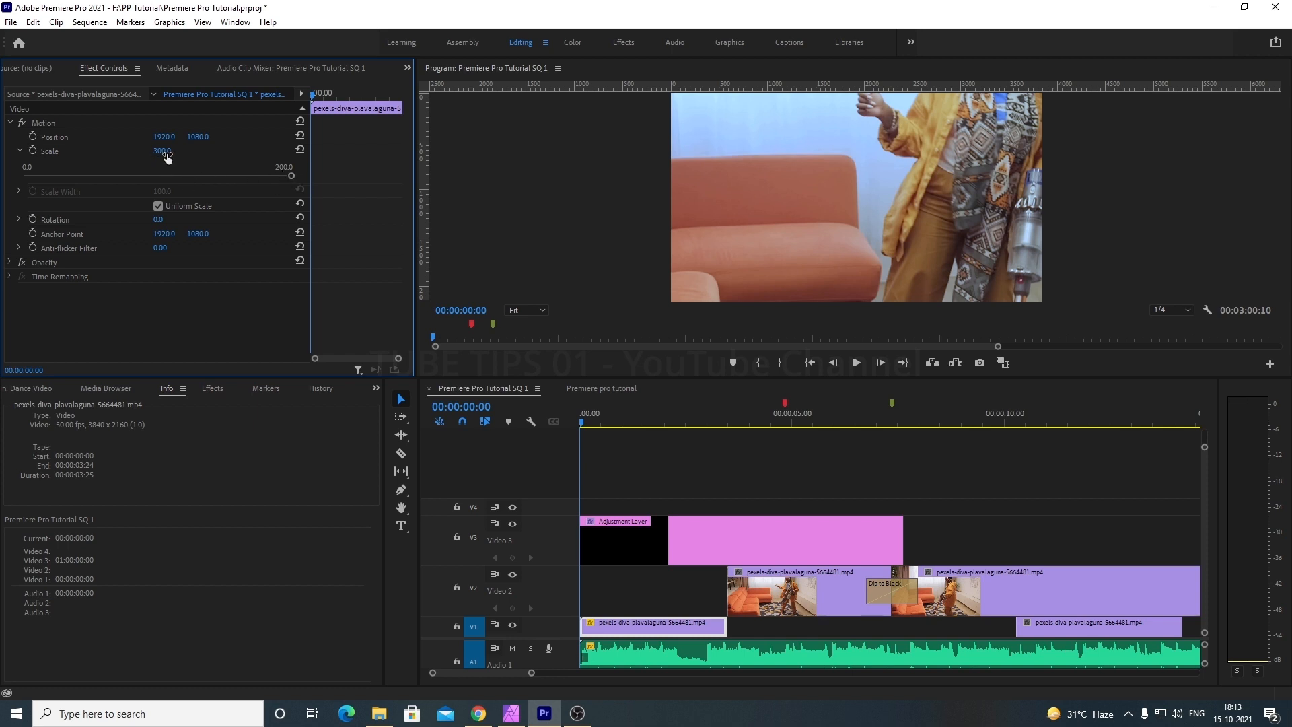
{"action": "left_click", "coordinate": [300, 149]}
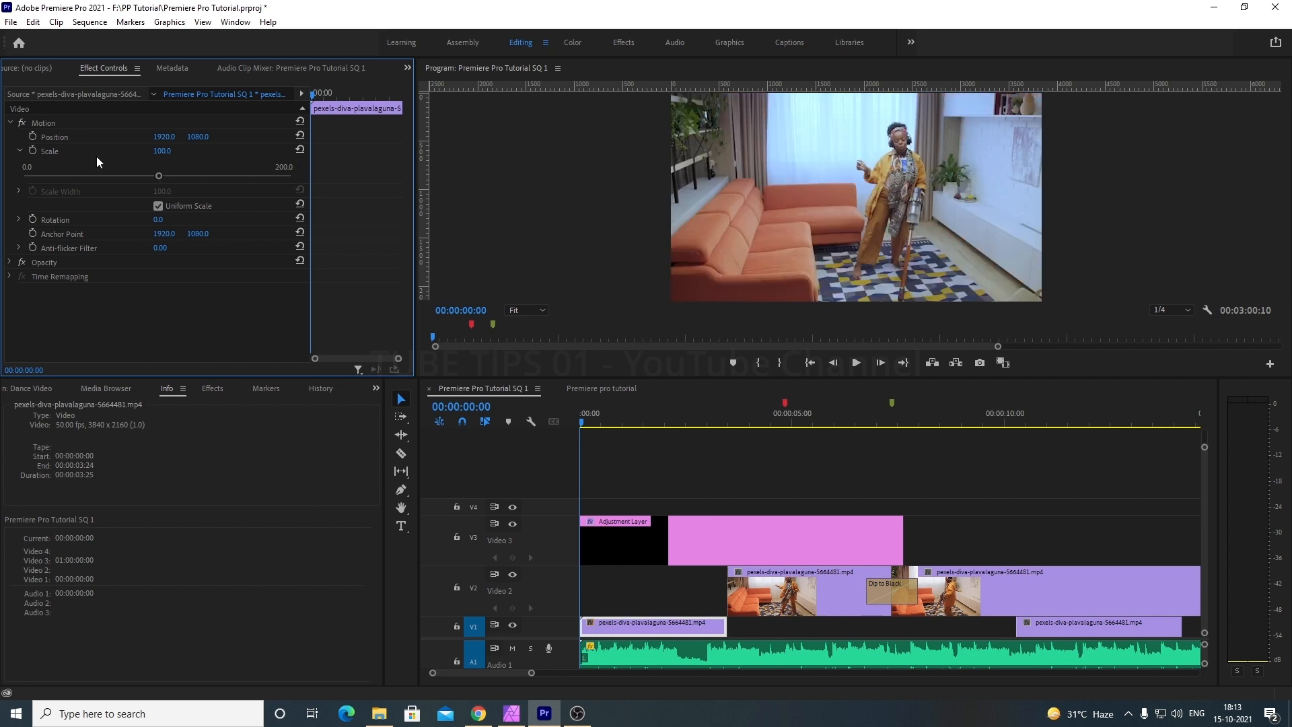
{"action": "left_click", "coordinate": [18, 150]}
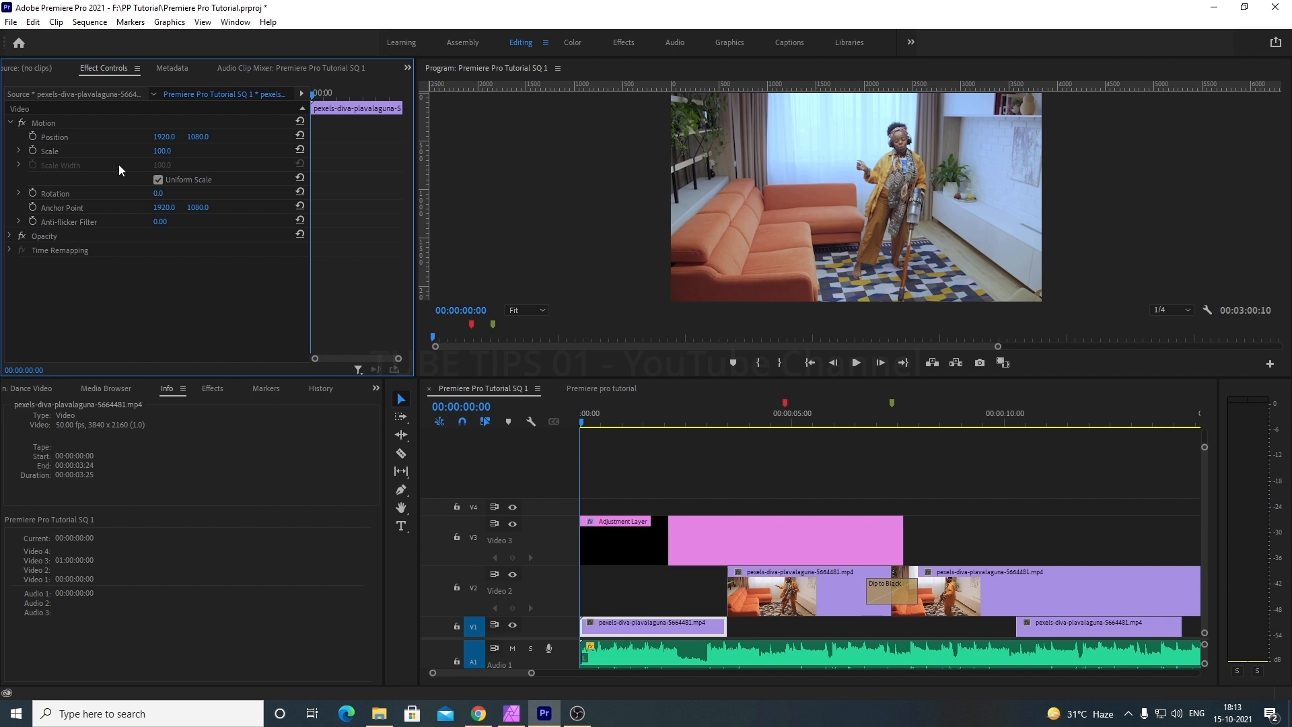
Step: Try scaling the clip uniformly and by height alone with Uniform Scale off, resetting the scale values and re-enabling Uniform Scale
{"action": "left_click_drag", "start_coordinate": [162, 151], "coordinate": [140, 150]}
{"action": "left_click", "coordinate": [297, 149]}
{"action": "left_click", "coordinate": [158, 180]}
{"action": "left_click_drag", "start_coordinate": [162, 154], "coordinate": [262, 170]}
{"action": "left_click", "coordinate": [300, 148]}
{"action": "left_click", "coordinate": [300, 164]}
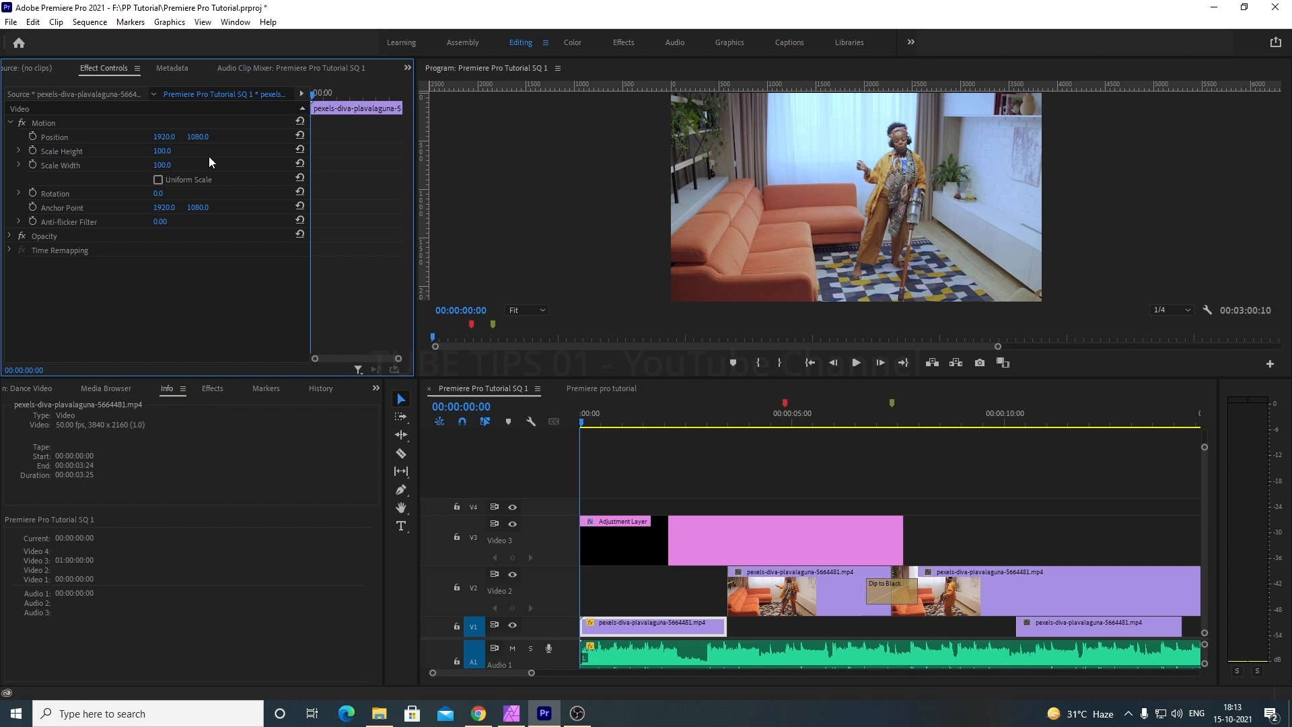
{"action": "left_click", "coordinate": [159, 179]}
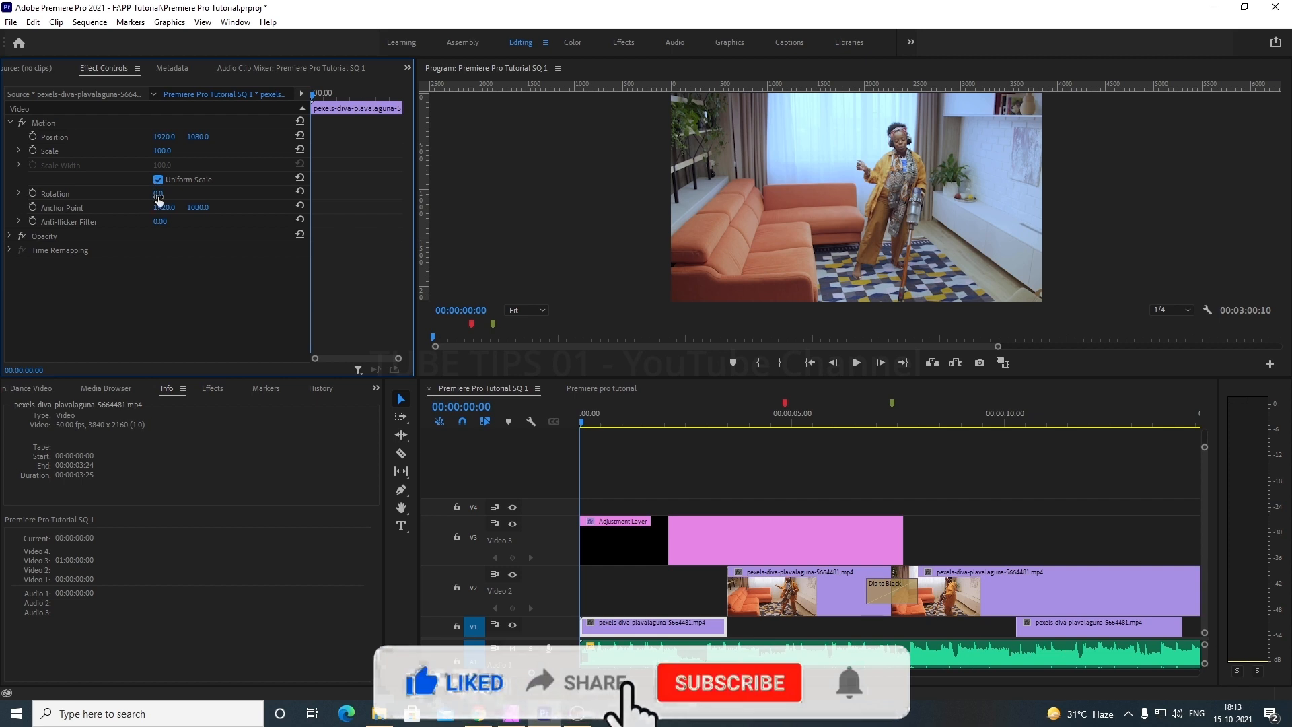
Step: Try rotating the first V1 clip by its rotation value and with the rotation dial, resetting the rotation each time
{"action": "left_click_drag", "start_coordinate": [158, 195], "coordinate": [286, 196]}
{"action": "left_click", "coordinate": [300, 192]}
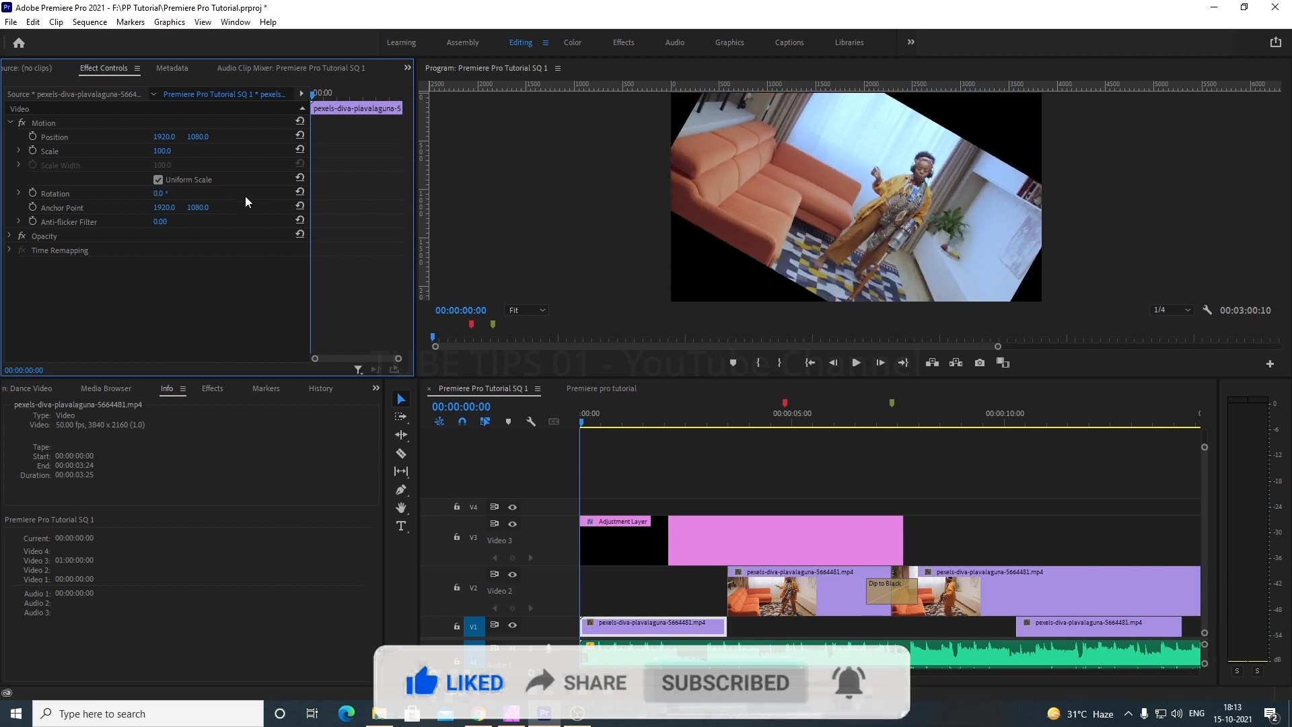
{"action": "left_click", "coordinate": [20, 193]}
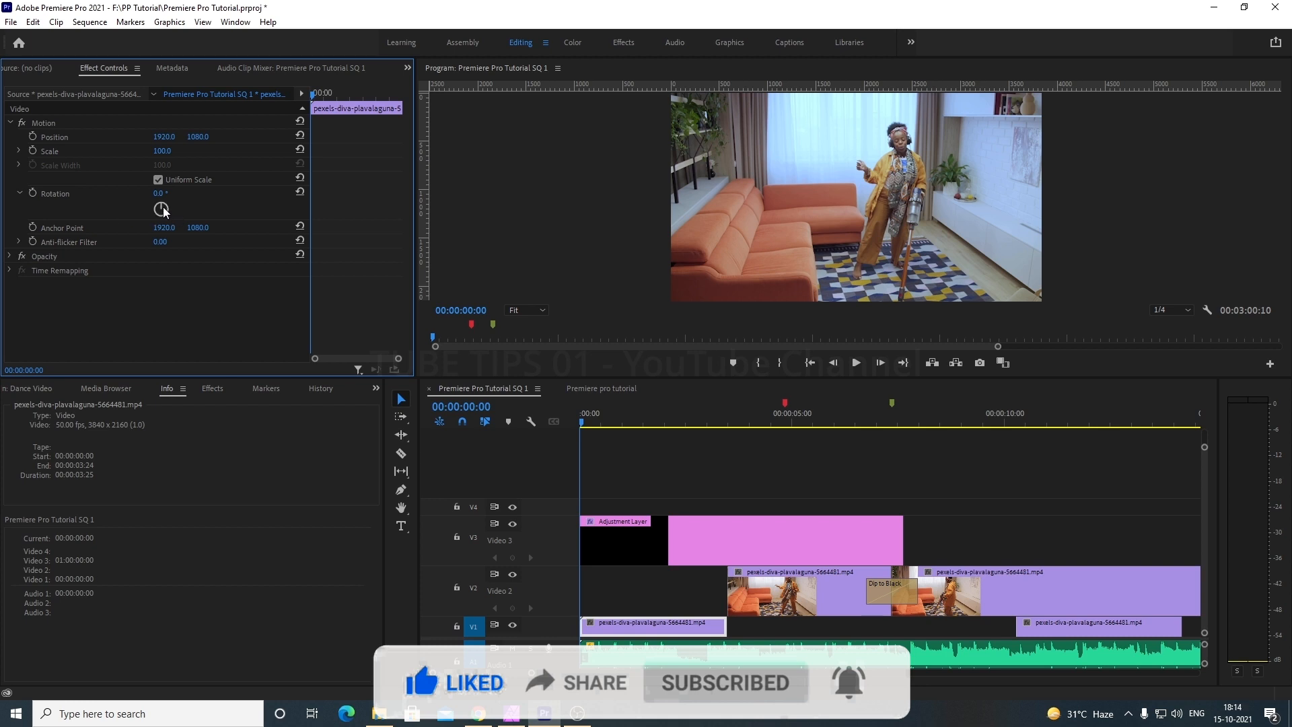
{"action": "left_click_drag", "start_coordinate": [164, 211], "coordinate": [167, 184]}
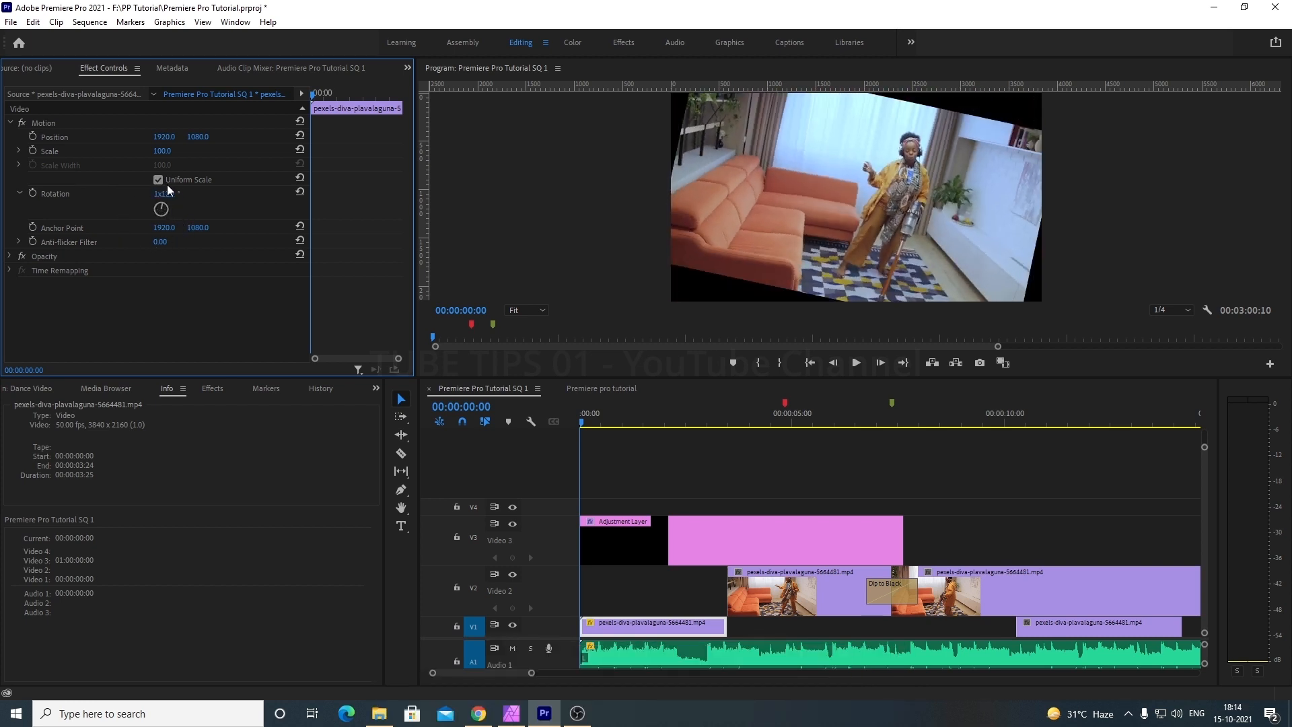
{"action": "left_click", "coordinate": [297, 192]}
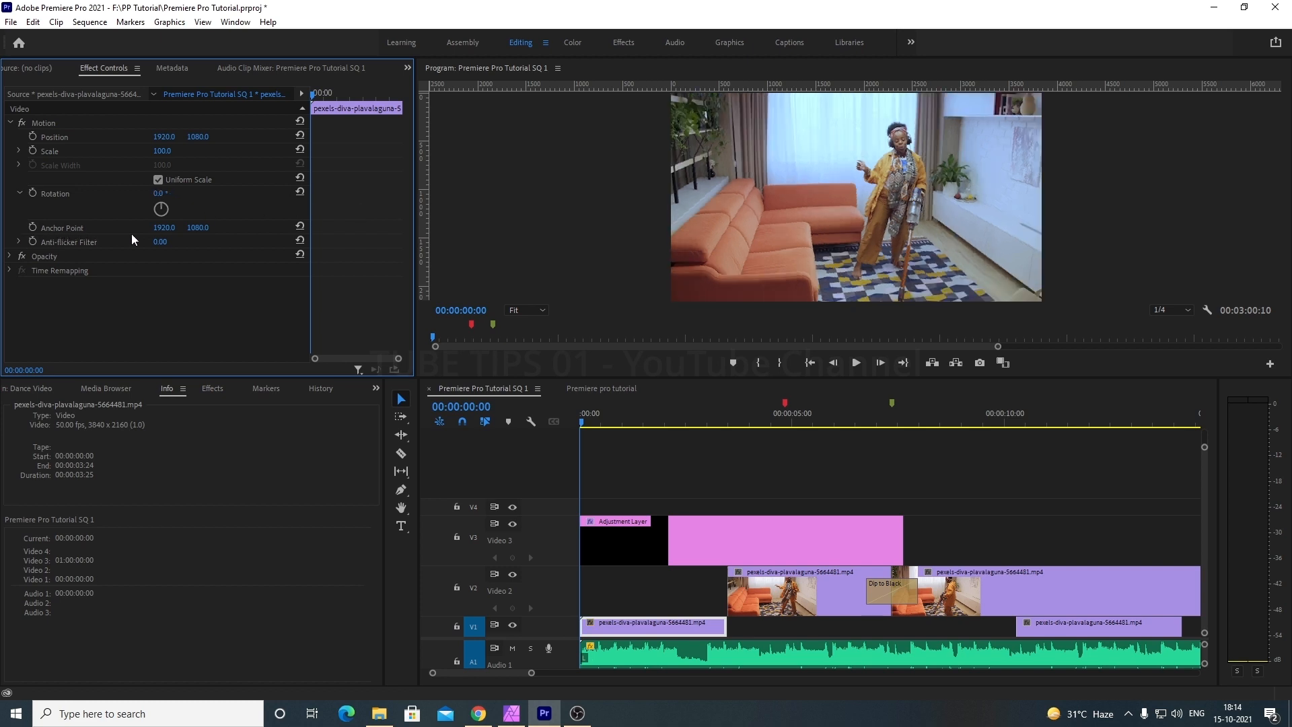
Step: Try shifting the clip's horizontal anchor point and rotating the clip to -8°, resetting each property
{"action": "left_click_drag", "start_coordinate": [163, 228], "coordinate": [216, 228]}
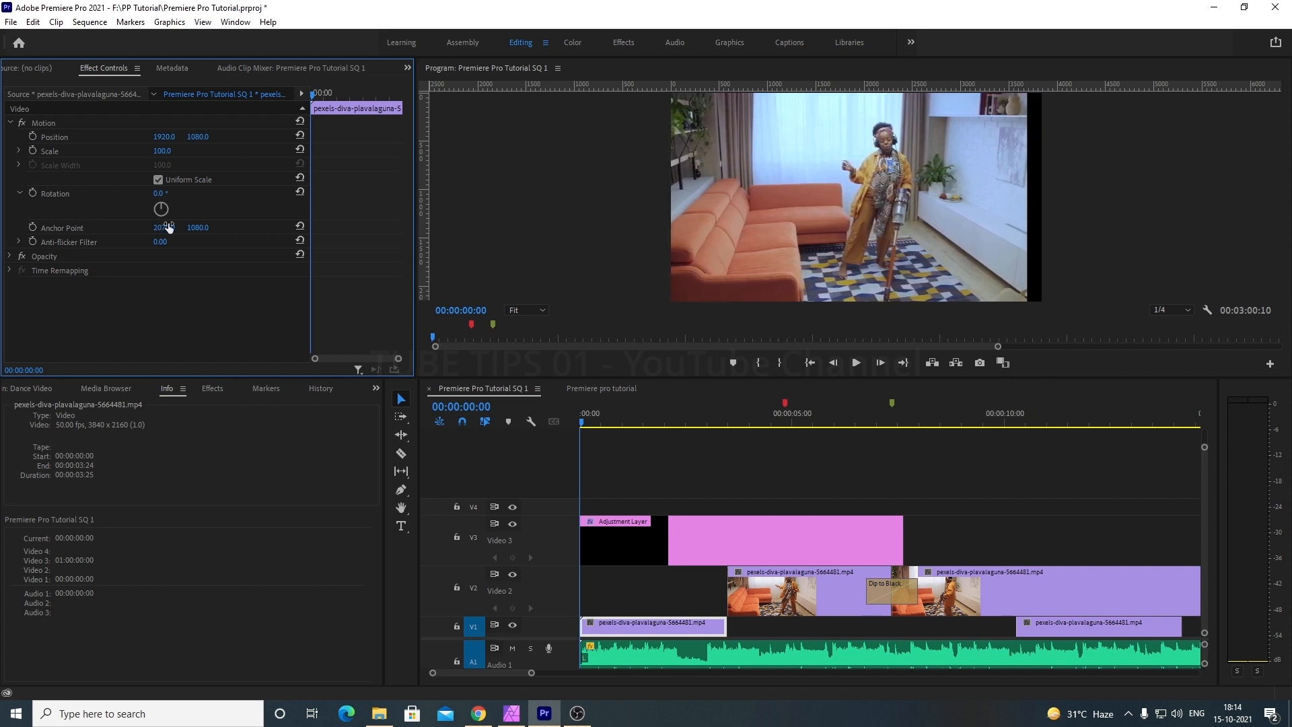
{"action": "left_click", "coordinate": [300, 226]}
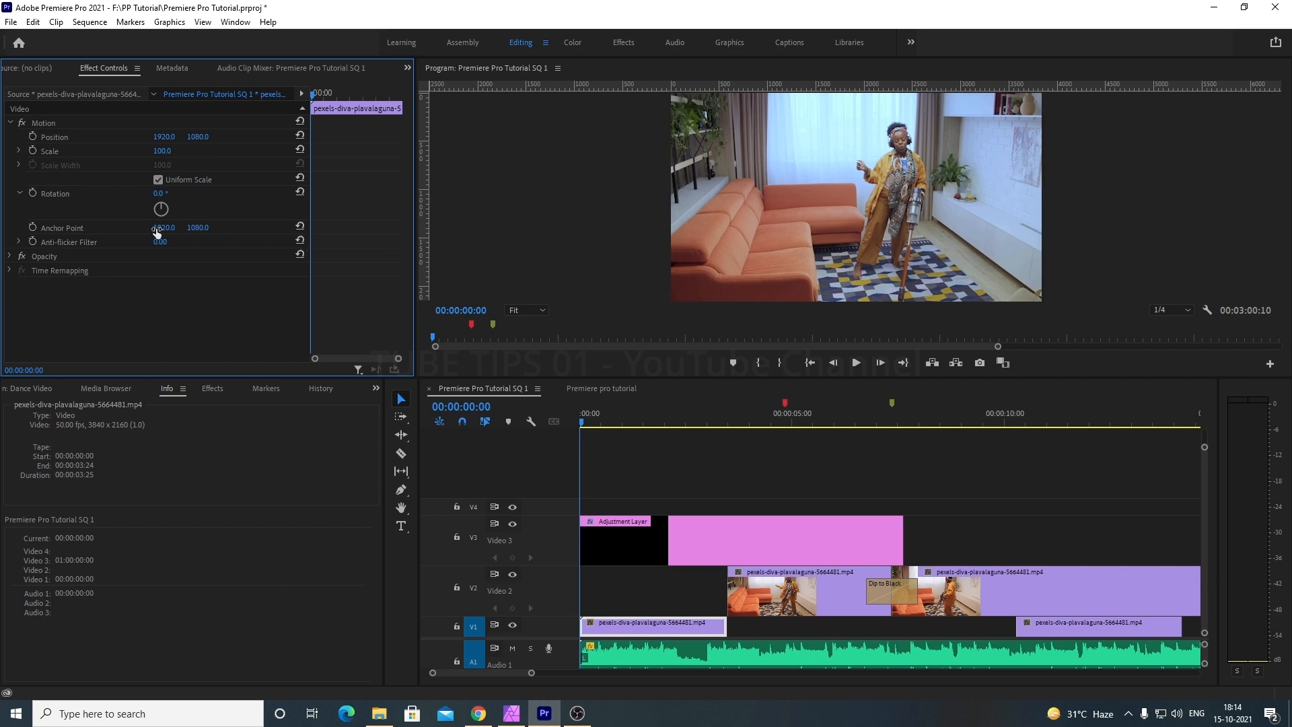
{"action": "mouse_move", "coordinate": [161, 194]}
{"action": "left_mouse_down"}
{"action": "mouse_move", "coordinate": [221, 194]}
{"action": "mouse_move", "coordinate": [156, 194]}
{"action": "left_mouse_up"}
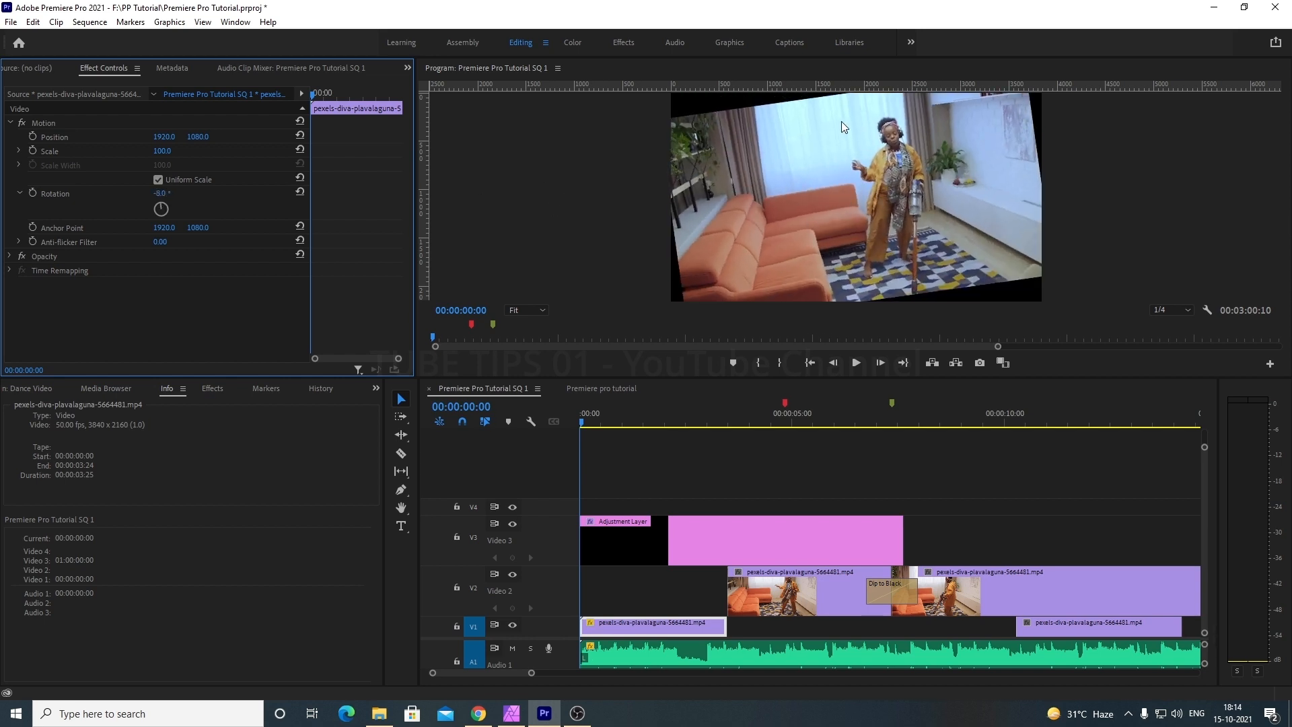
{"action": "left_click", "coordinate": [299, 192]}
Step: Try rotating the clip to 27° around a horizontal anchor point of 2369, and reset the anchor point and rotation
{"action": "left_click_drag", "start_coordinate": [163, 227], "coordinate": [317, 228]}
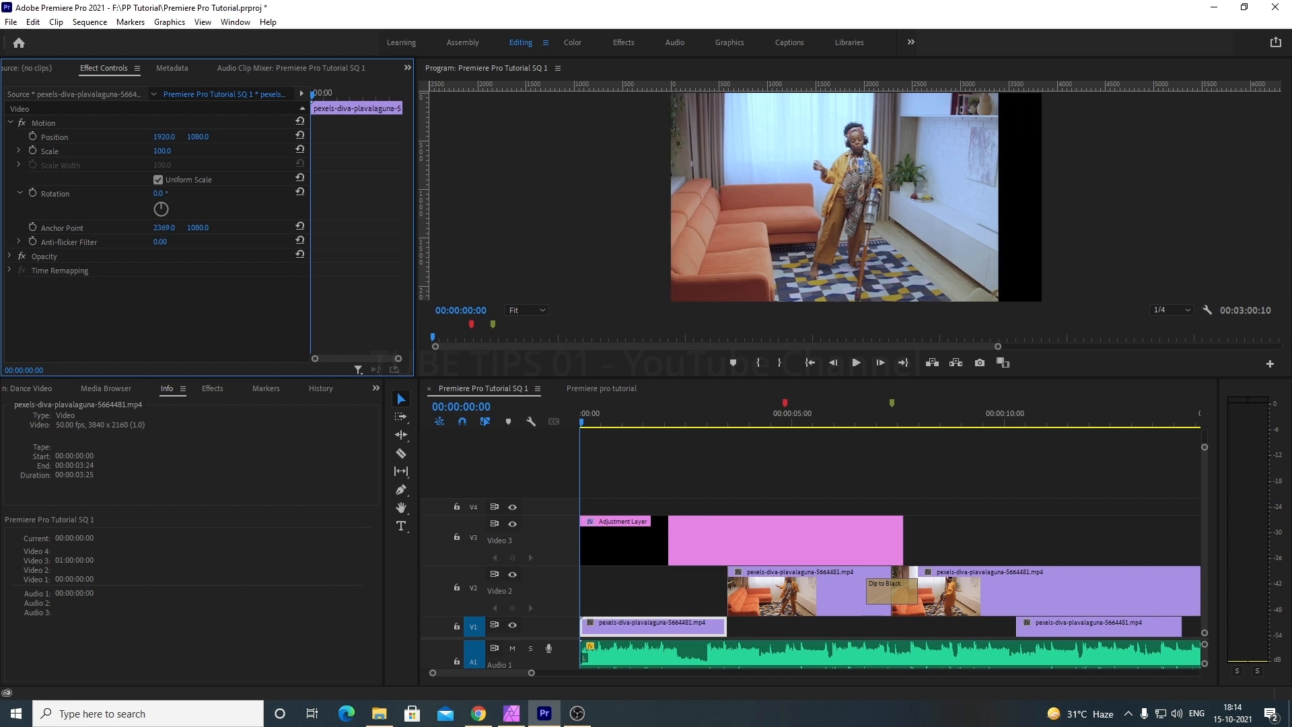
{"action": "mouse_move", "coordinate": [157, 193]}
{"action": "left_mouse_down"}
{"action": "mouse_move", "coordinate": [278, 192]}
{"action": "mouse_move", "coordinate": [175, 192]}
{"action": "left_mouse_up"}
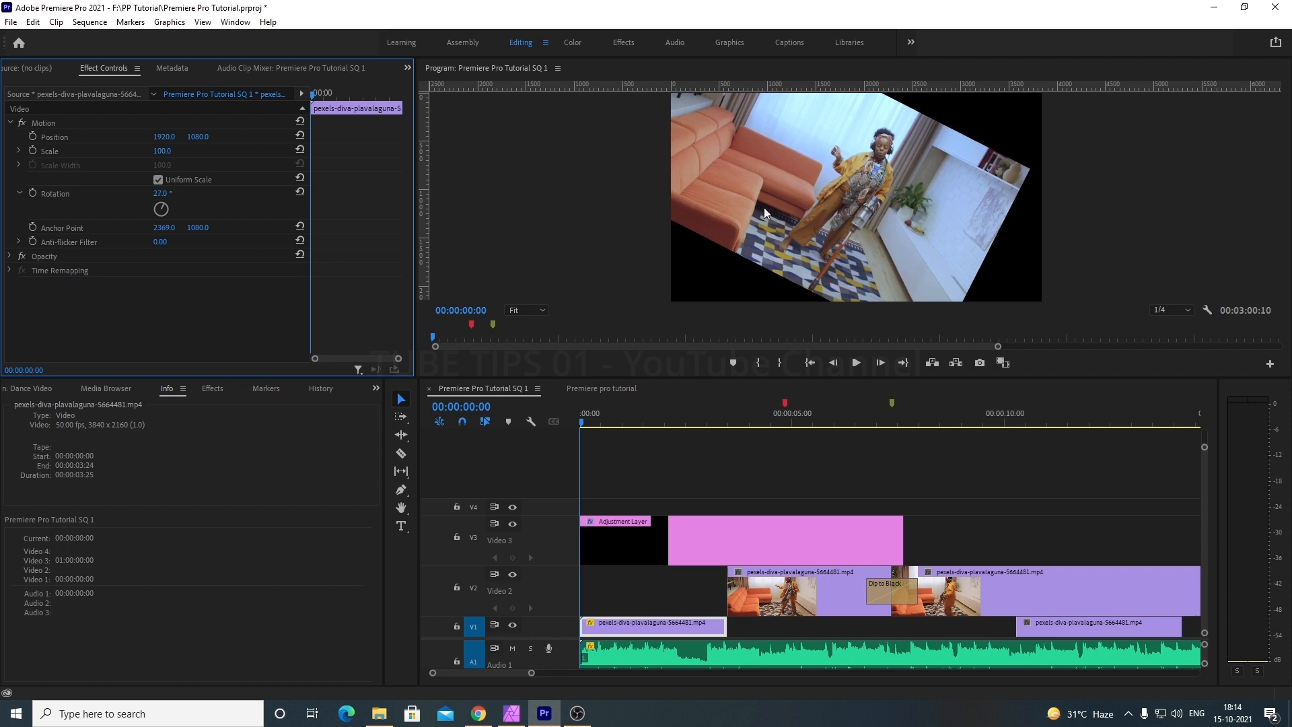
{"action": "left_click", "coordinate": [300, 229]}
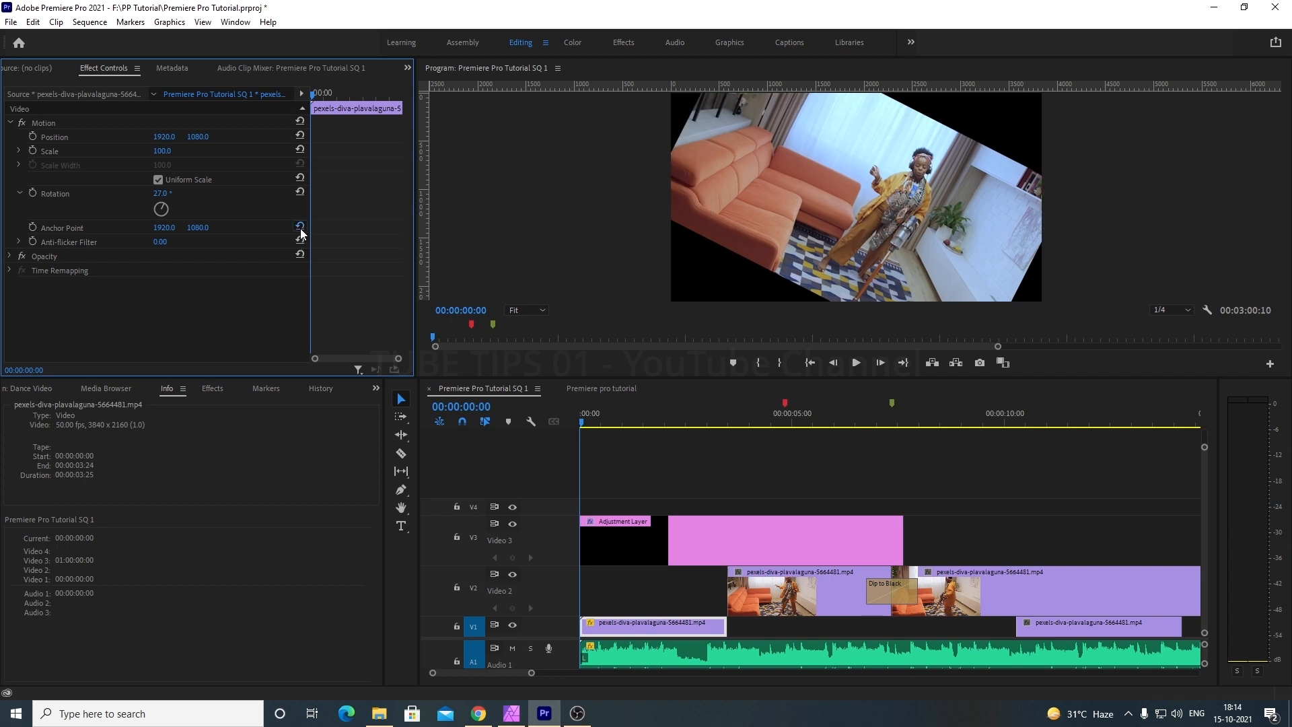
{"action": "left_click", "coordinate": [301, 192]}
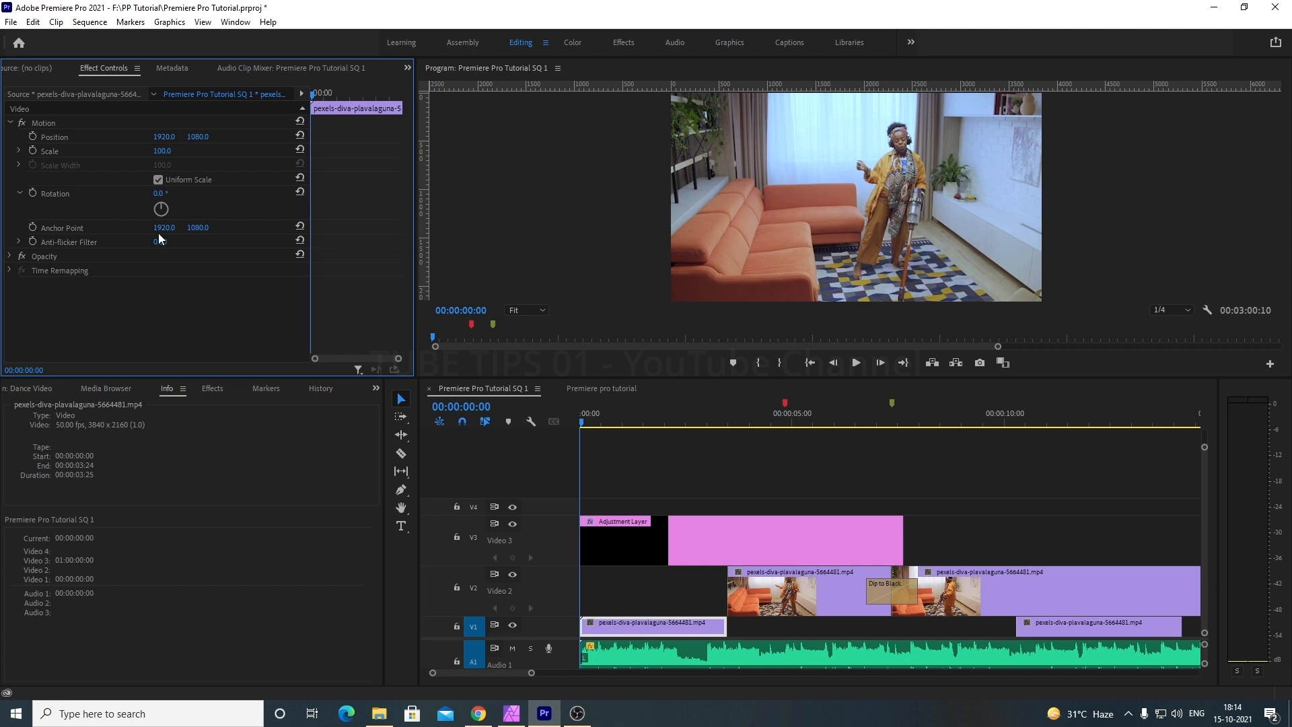
Step: Try scaling the clip to 199 from a vertical anchor point of 1673, and reset the scale and anchor point
{"action": "mouse_move", "coordinate": [198, 228]}
{"action": "left_mouse_down"}
{"action": "mouse_move", "coordinate": [249, 228]}
{"action": "mouse_move", "coordinate": [202, 229]}
{"action": "left_mouse_up"}
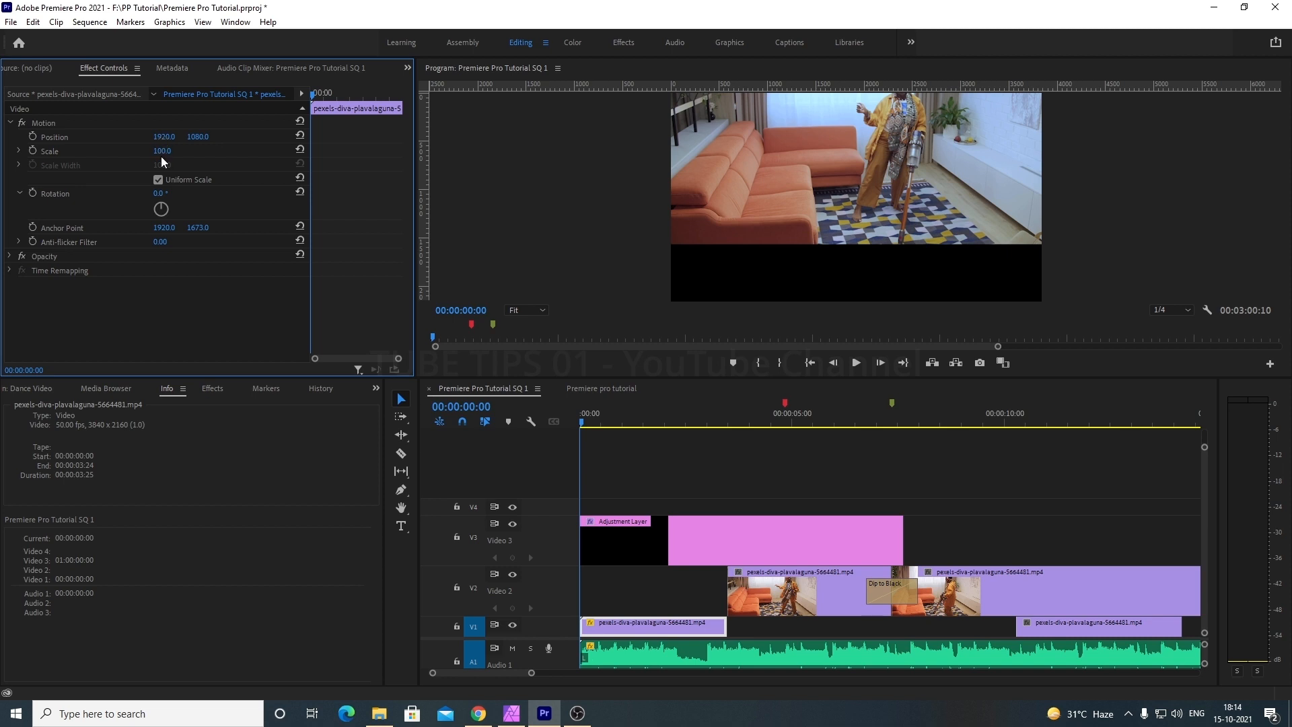
{"action": "left_click_drag", "start_coordinate": [160, 154], "coordinate": [260, 157]}
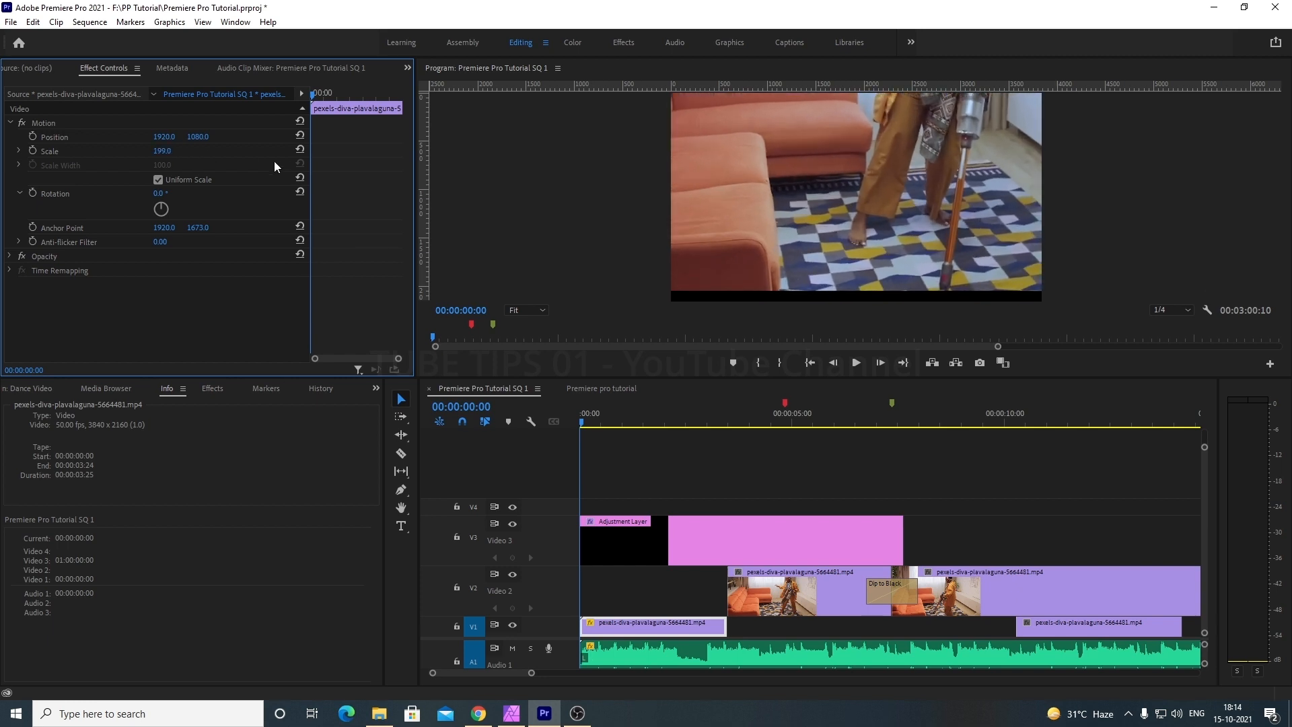
{"action": "left_click", "coordinate": [300, 149]}
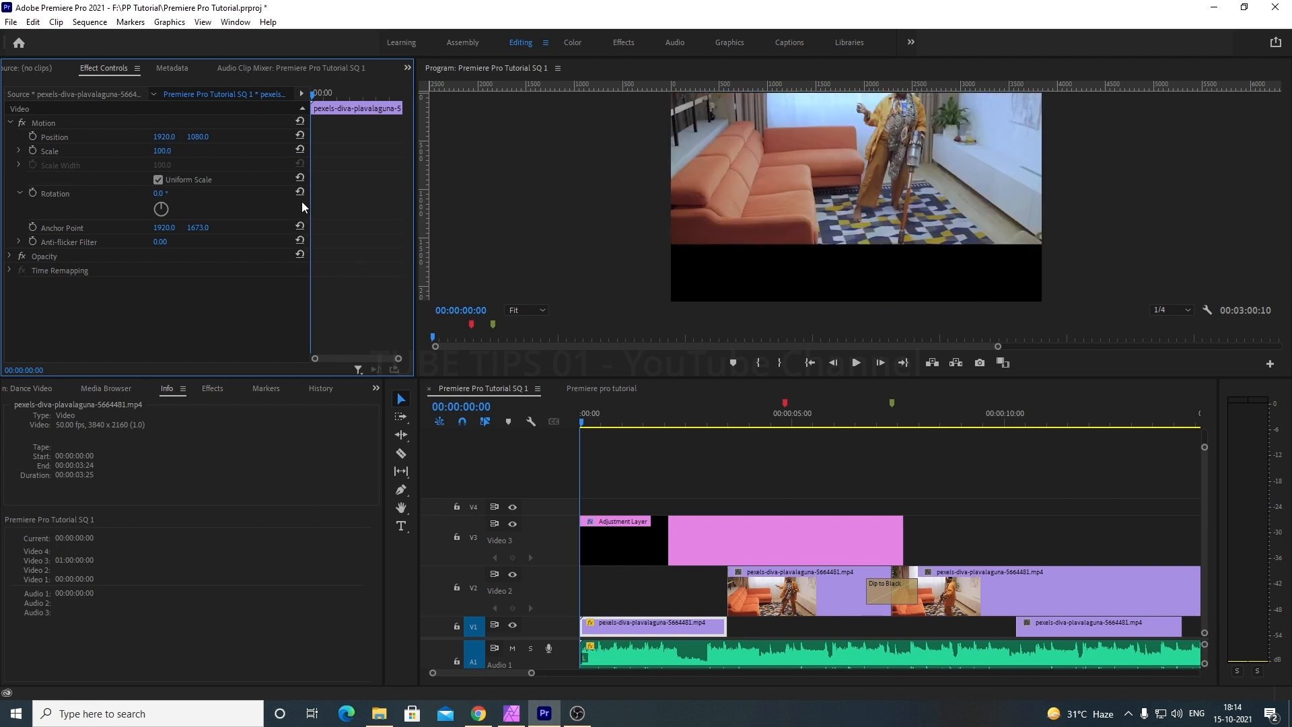
{"action": "left_click", "coordinate": [301, 227]}
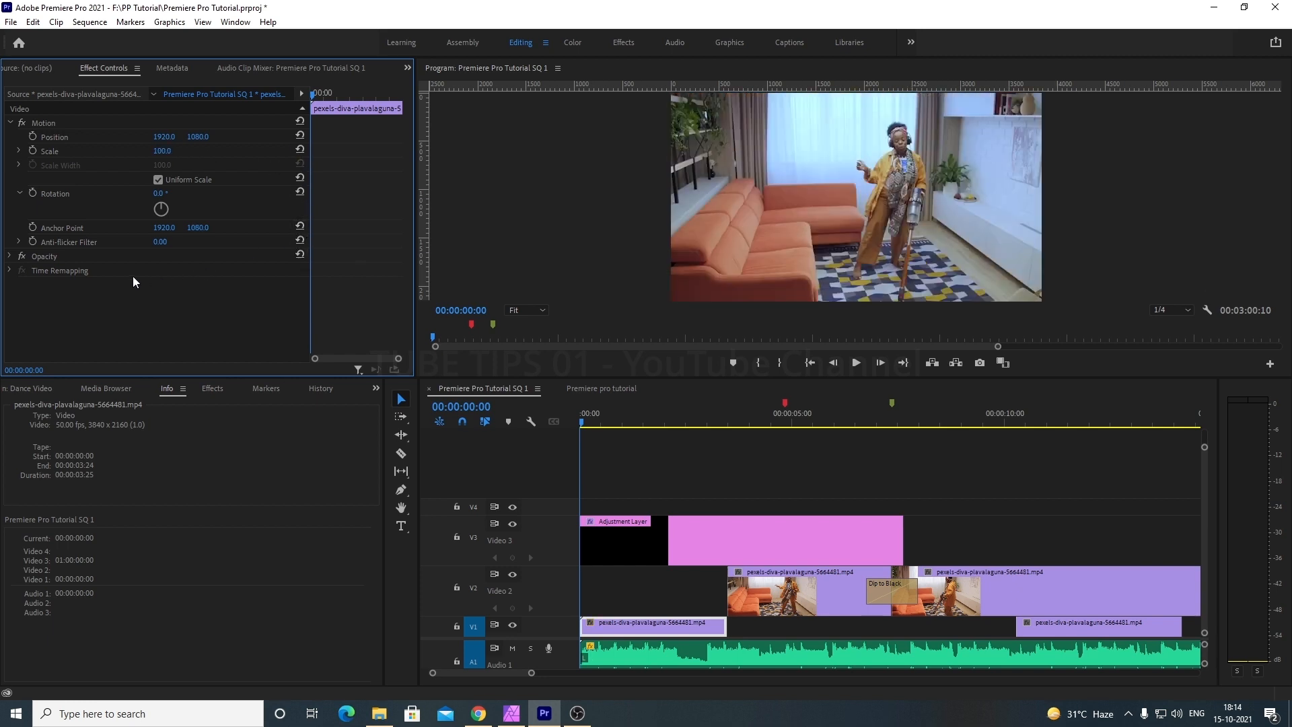
Step: Expand the clip's Anti-flicker Filter, try raising its amount, and return it to 0.00
{"action": "left_click", "coordinate": [18, 242]}
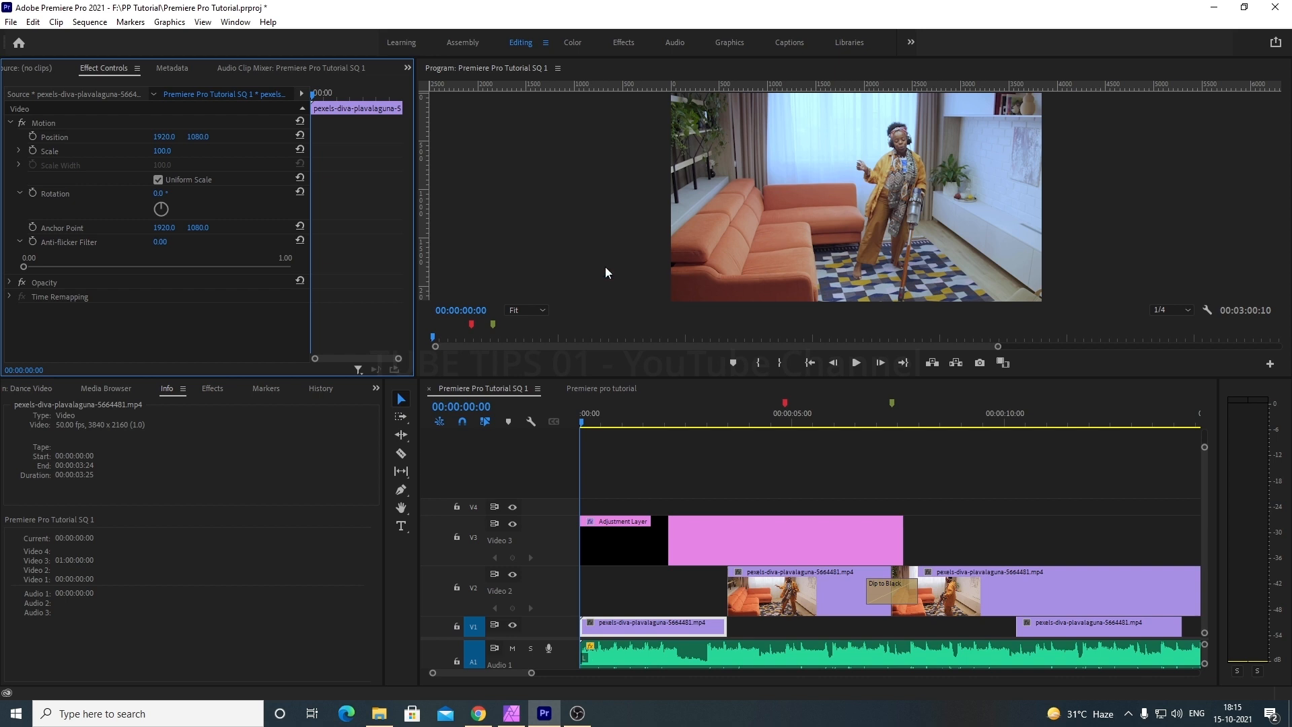
{"action": "left_click_drag", "start_coordinate": [24, 267], "coordinate": [283, 280]}
{"action": "left_click_drag", "start_coordinate": [49, 267], "coordinate": [23, 267]}
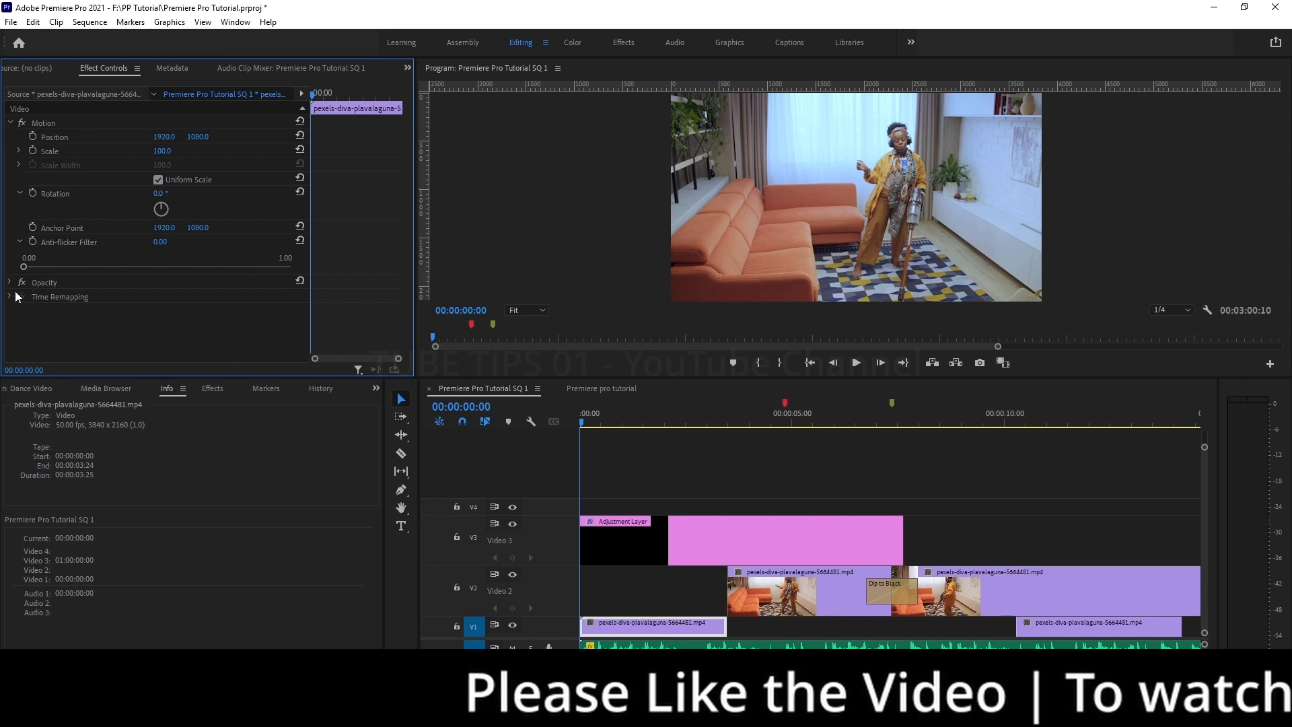
Step: Expand the clip's Opacity settings and collapse its Motion settings
{"action": "left_click", "coordinate": [9, 283]}
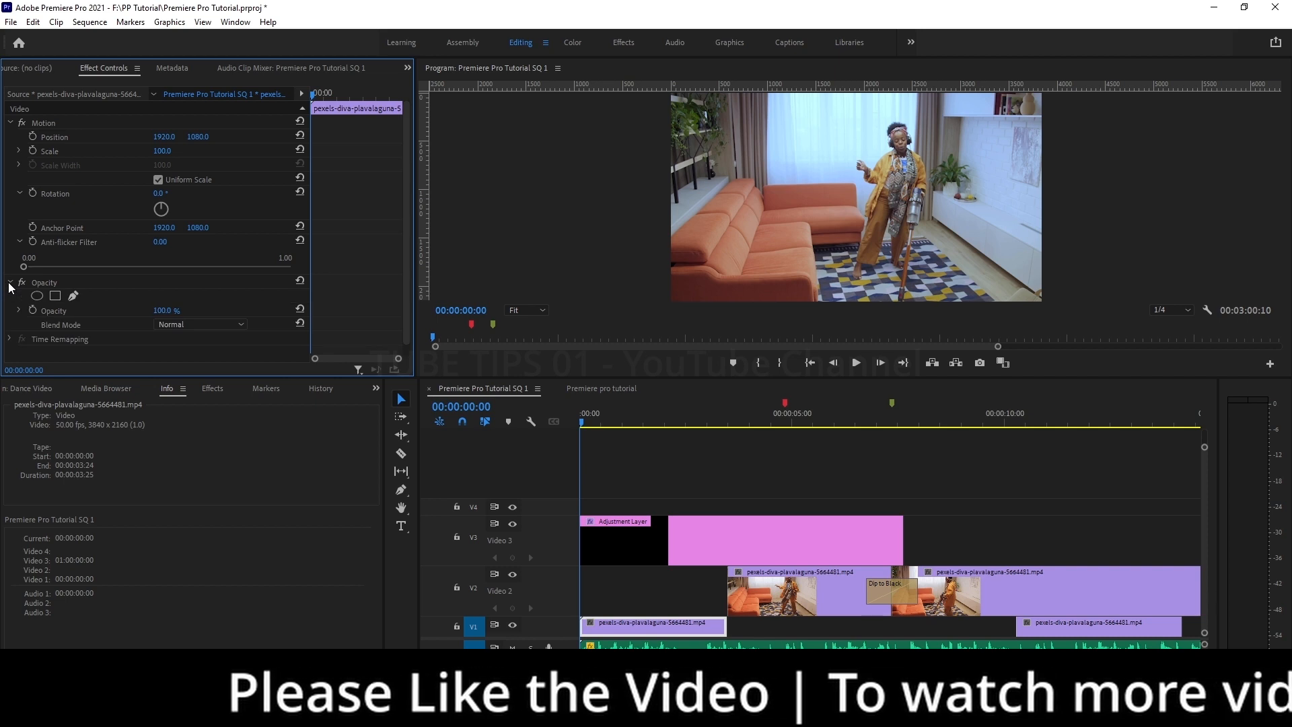
{"action": "scroll", "coordinate": [13, 289], "scroll_direction": "down", "scroll_amount": 1}
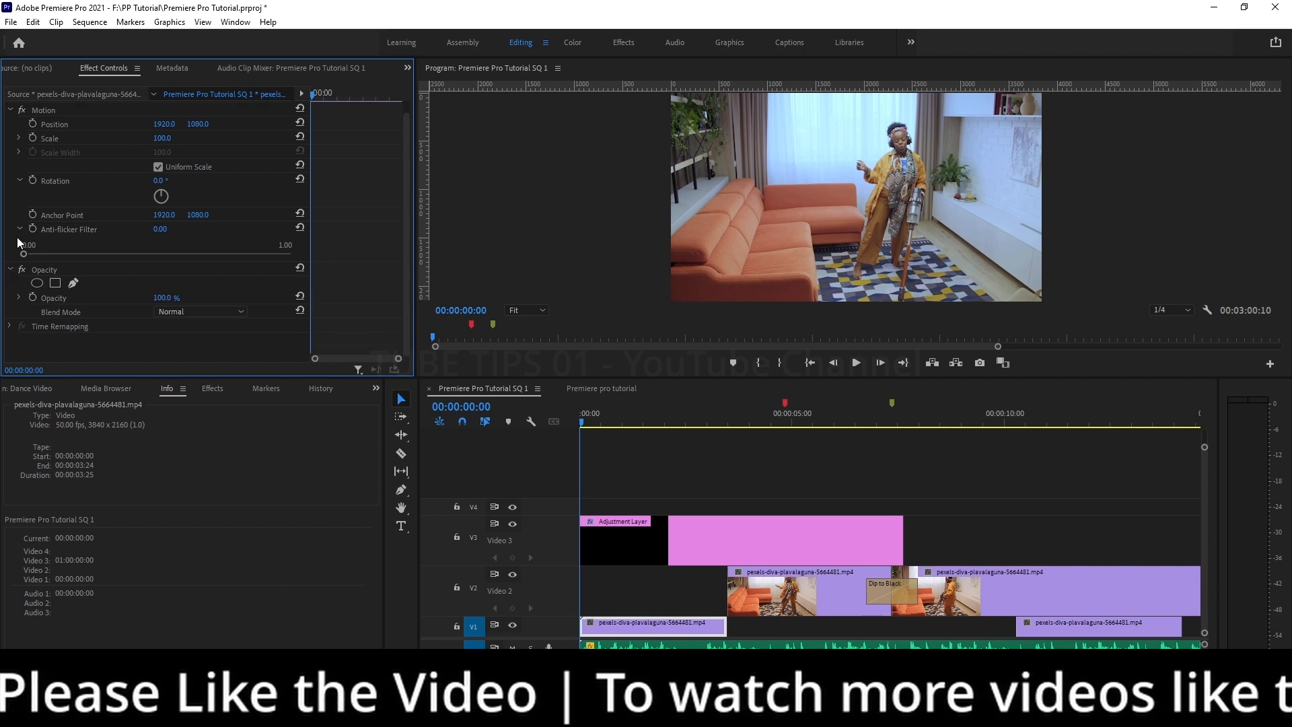
{"action": "scroll", "coordinate": [16, 236], "scroll_direction": "up", "scroll_amount": 1}
{"action": "left_click", "coordinate": [10, 124]}
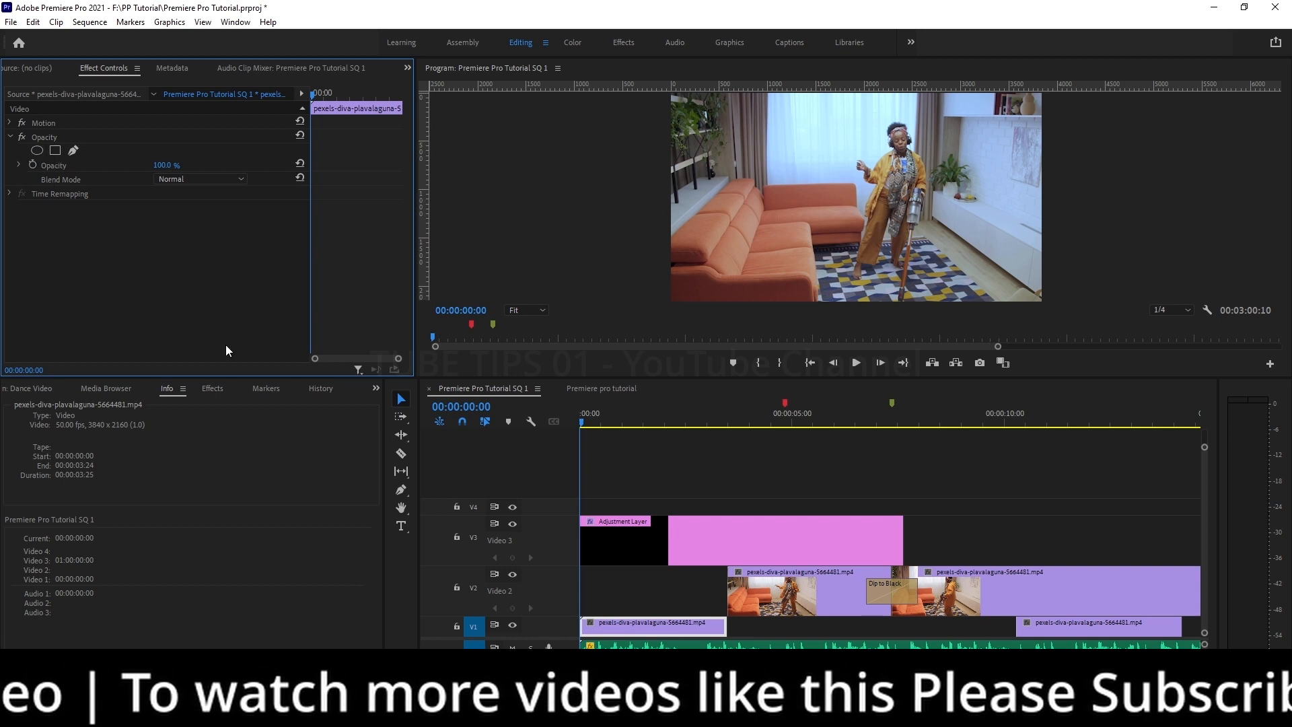
Step: Look at the shape tools grouped with the Pen tool, and return to the Selection tool
{"action": "left_click", "coordinate": [402, 494]}
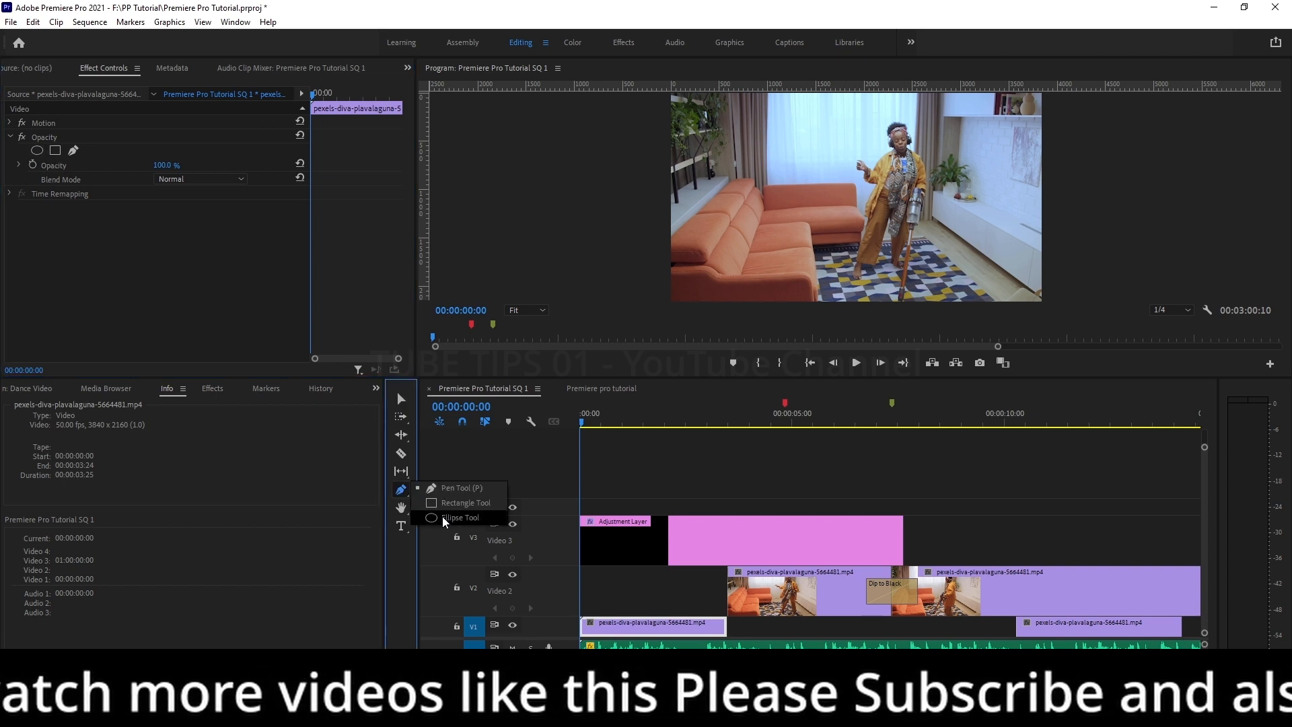
{"action": "left_click", "coordinate": [23, 177]}
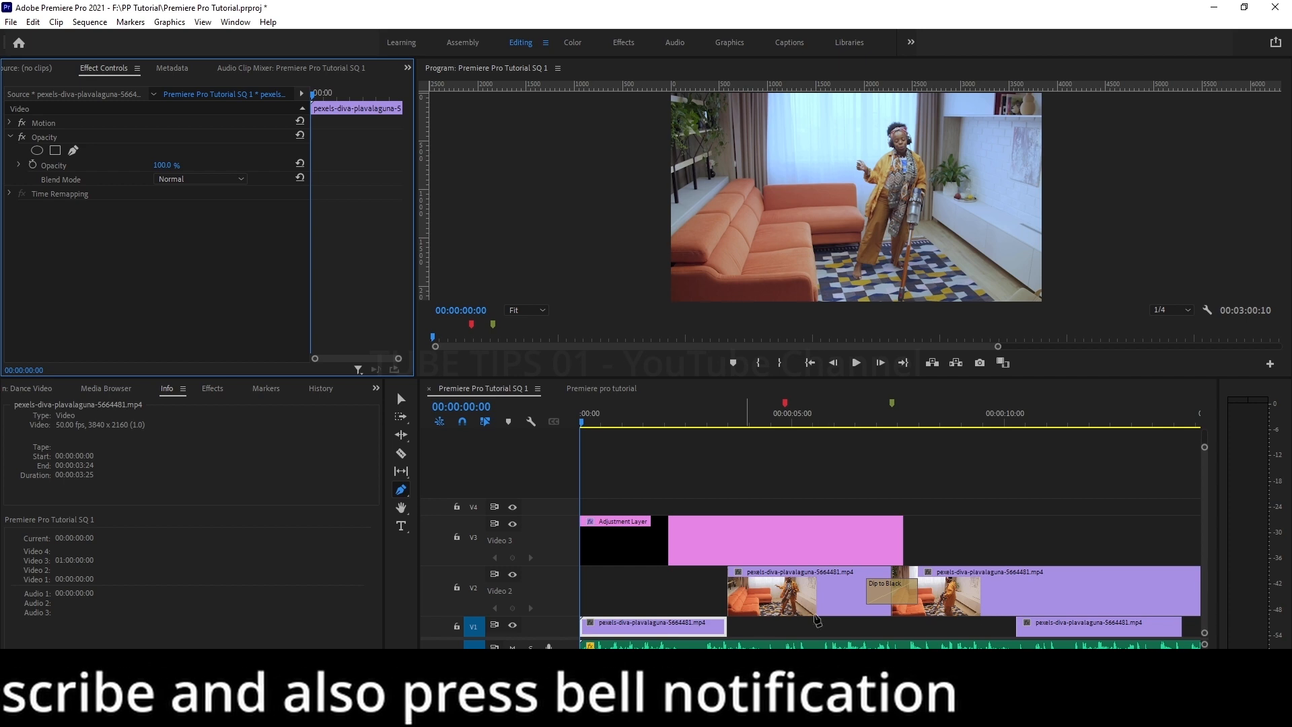
{"action": "left_click", "coordinate": [401, 399]}
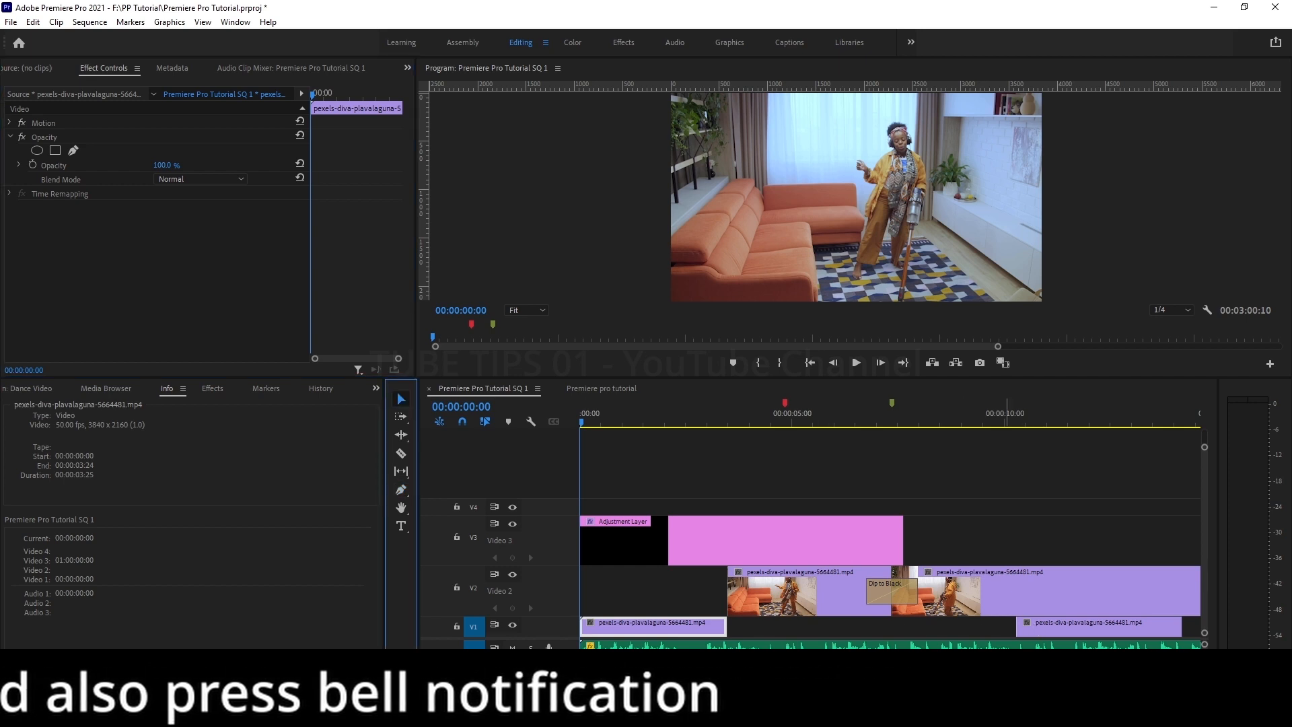
Step: Move the V3 adjustment layer up to V5 and place the last V1 dance clip at the start of V3
{"action": "left_click_drag", "start_coordinate": [801, 528], "coordinate": [801, 488]}
{"action": "left_click_drag", "start_coordinate": [1045, 628], "coordinate": [604, 543]}
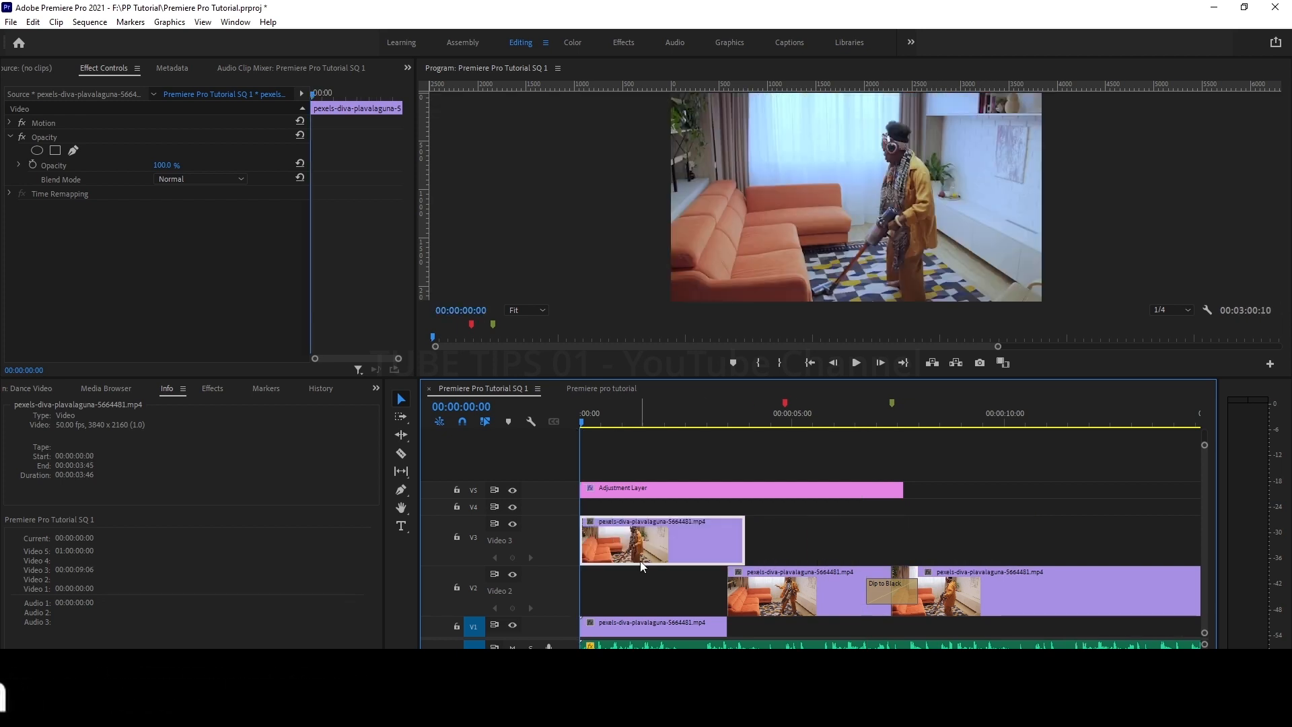
Step: Try changing the V3 clip's opacity and moving the clip further along the timeline, and undo the last two changes
{"action": "mouse_move", "coordinate": [164, 167]}
{"action": "left_mouse_down"}
{"action": "mouse_move", "coordinate": [108, 168]}
{"action": "mouse_move", "coordinate": [168, 168]}
{"action": "left_mouse_up"}
{"action": "left_click_drag", "start_coordinate": [688, 518], "coordinate": [978, 562]}
{"action": "key", "text": "ctrl+z"}
{"action": "key", "text": "ctrl+z"}
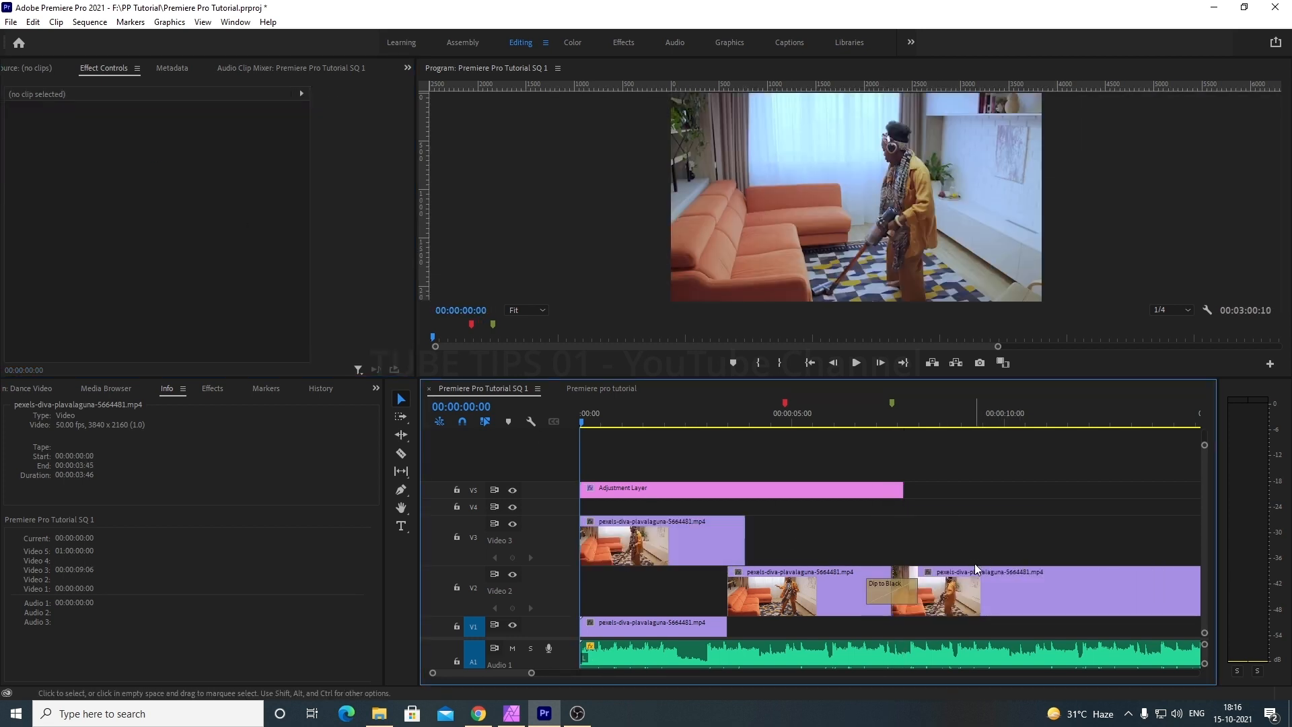
Step: Move the adjustment layer from V5 down to V3 and toggle the V3 track's visibility off and back on
{"action": "left_click", "coordinate": [646, 625]}
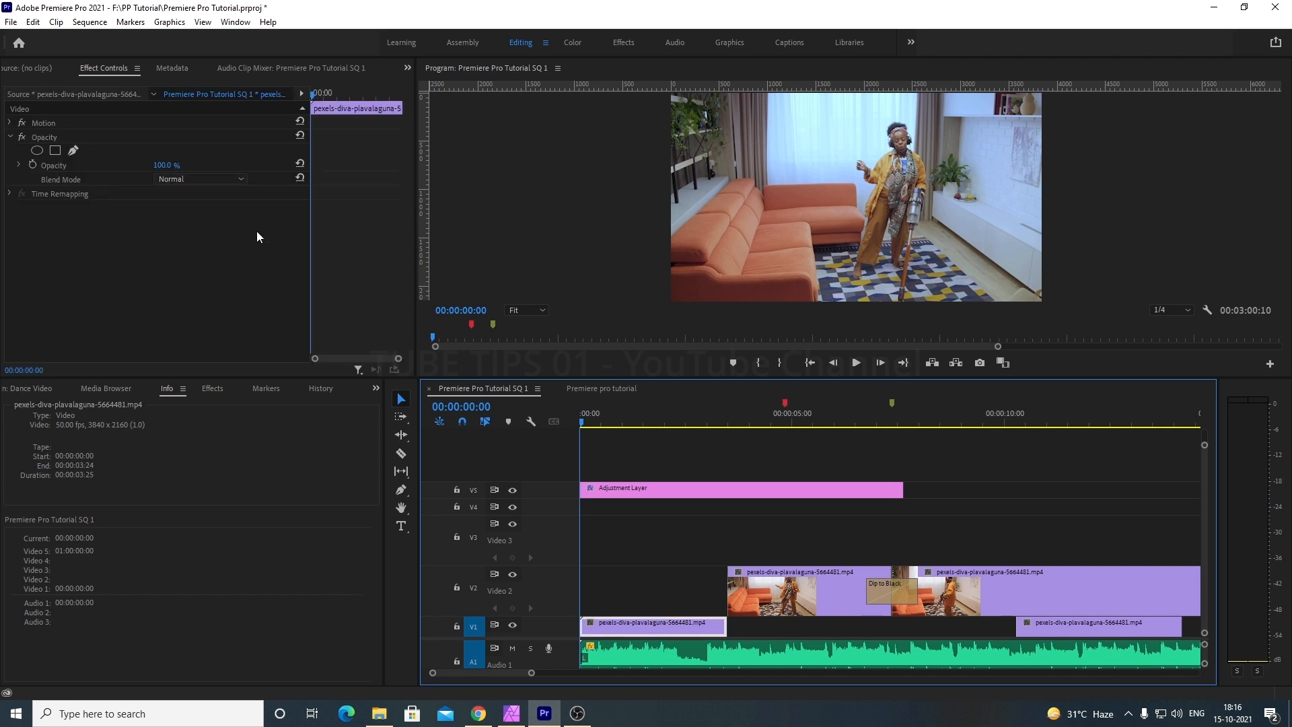
{"action": "left_click_drag", "start_coordinate": [608, 488], "coordinate": [609, 535]}
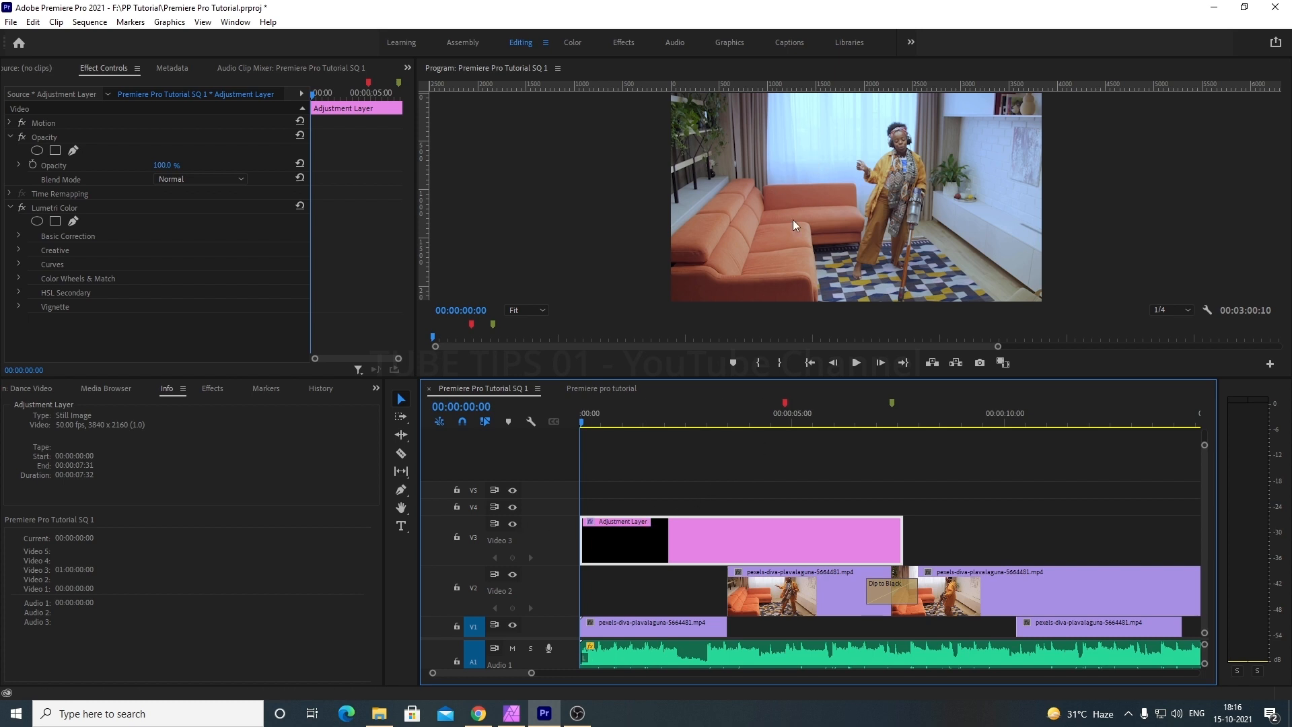
{"action": "left_click", "coordinate": [513, 524]}
{"action": "left_click", "coordinate": [512, 523]}
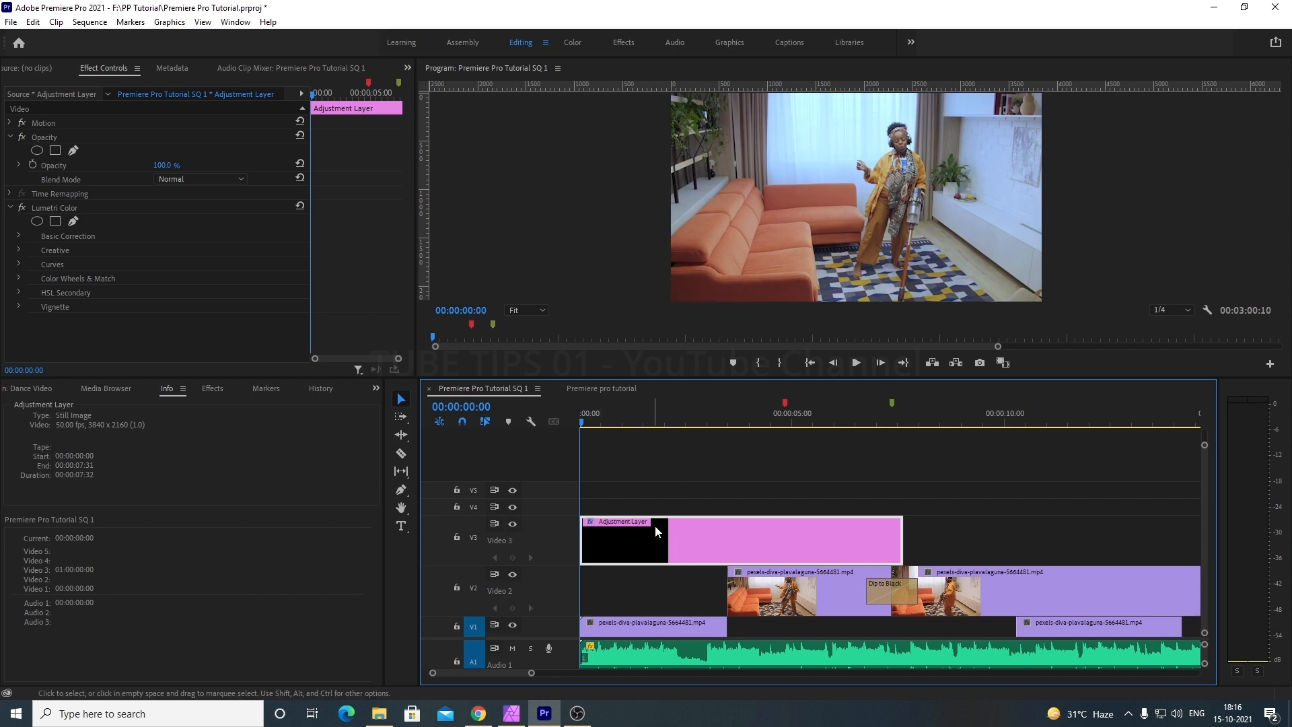
Step: Try the Screen blend mode on the V3 adjustment layer and set it back to Normal
{"action": "left_click", "coordinate": [192, 179]}
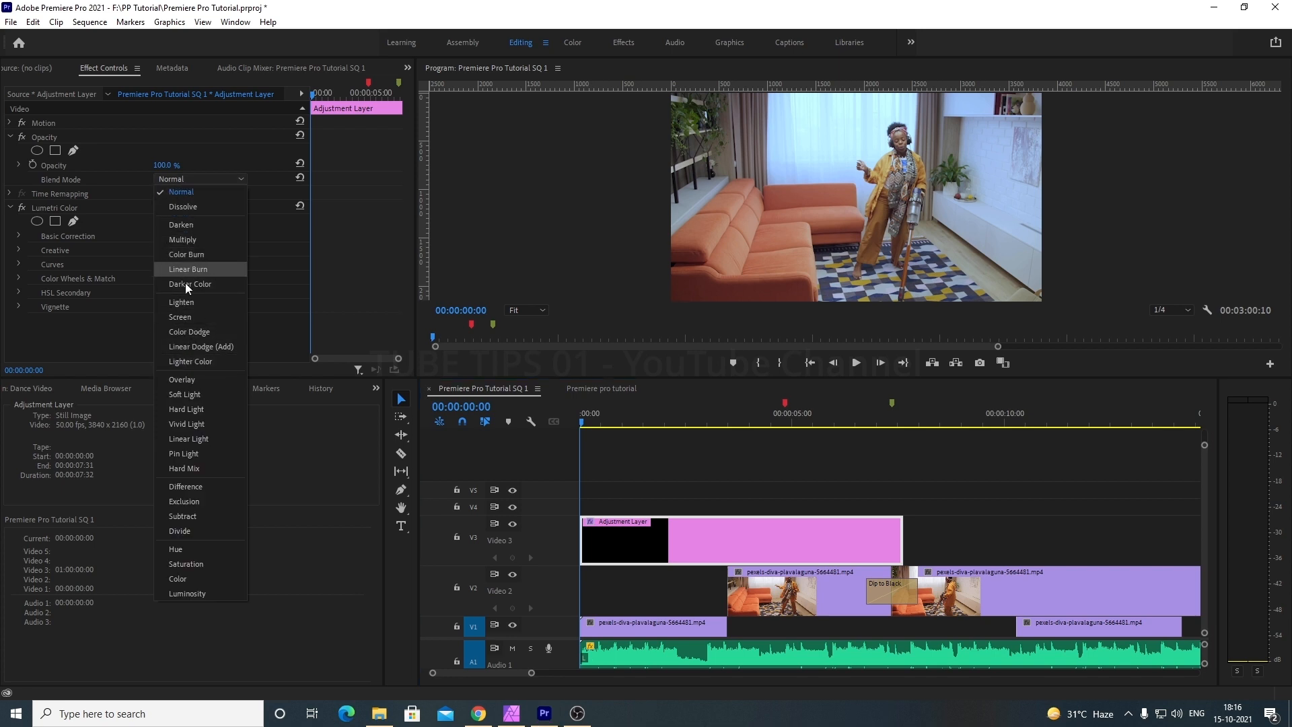
{"action": "left_click", "coordinate": [192, 317]}
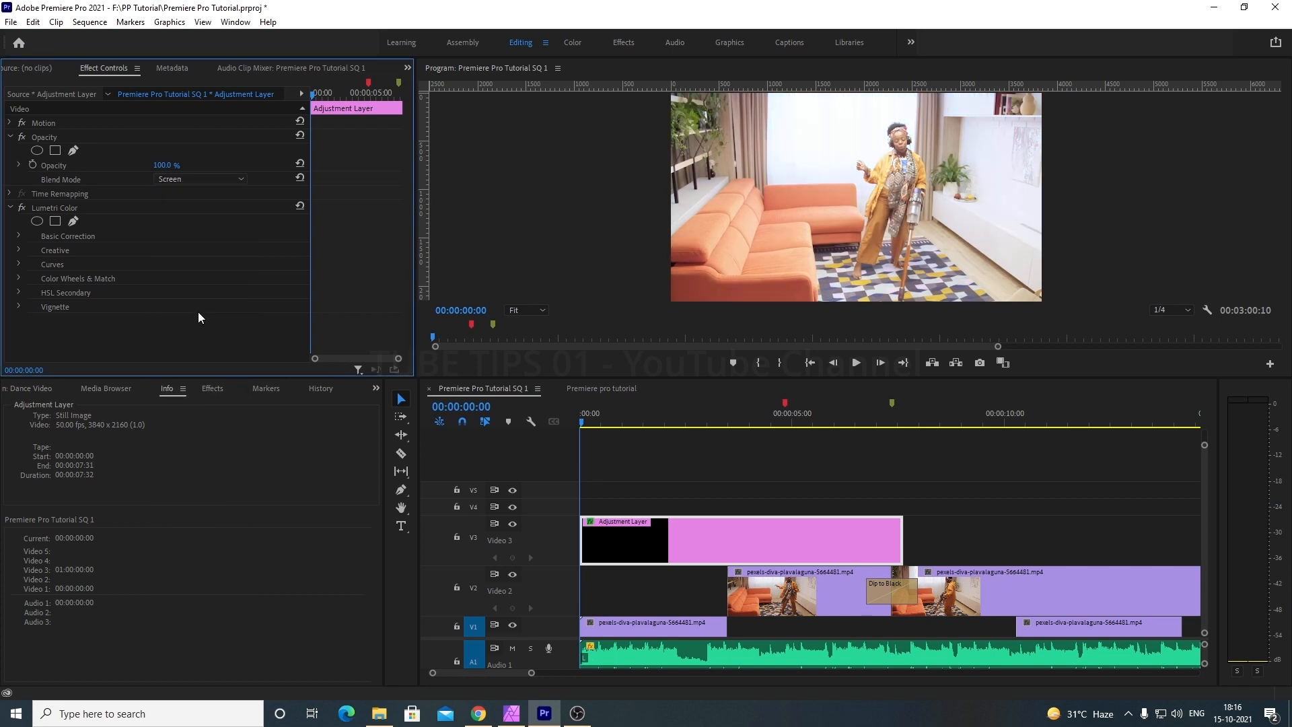
{"action": "left_click", "coordinate": [209, 179]}
{"action": "left_click", "coordinate": [200, 188]}
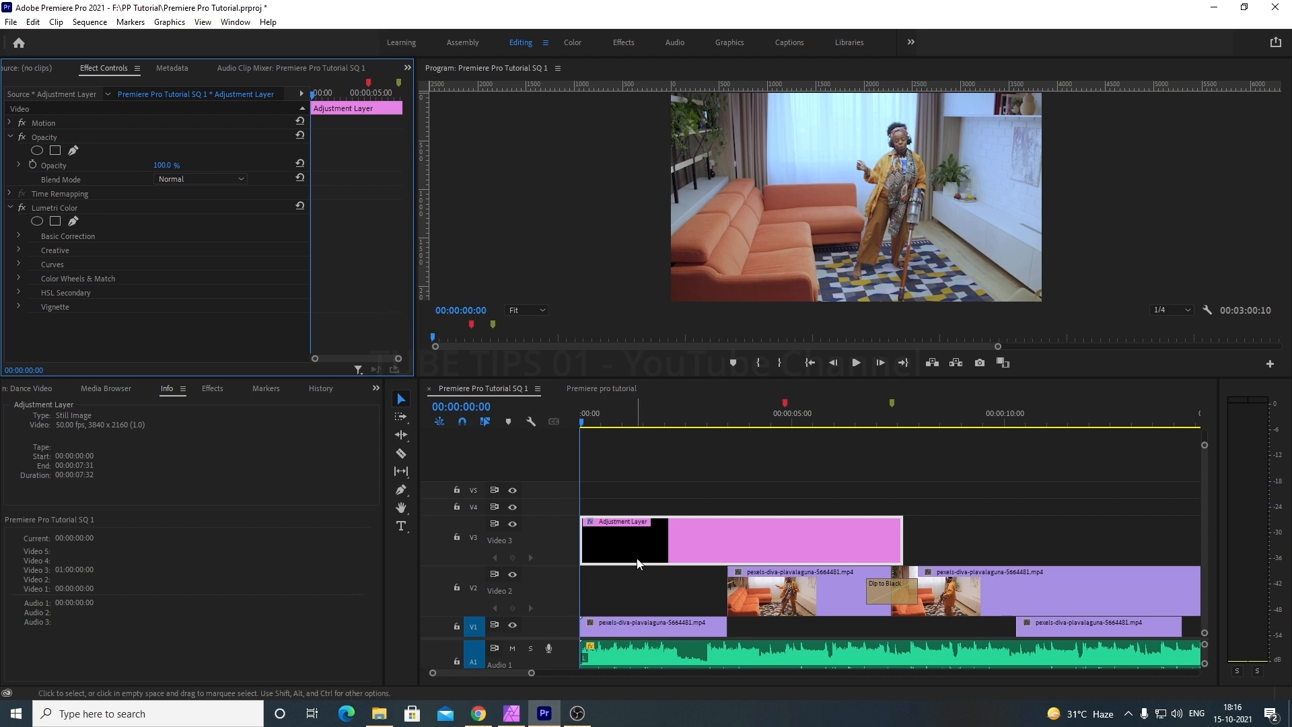
Step: Select the first dance clip on V1 and save the project
{"action": "left_click", "coordinate": [643, 605]}
{"action": "left_click", "coordinate": [639, 627]}
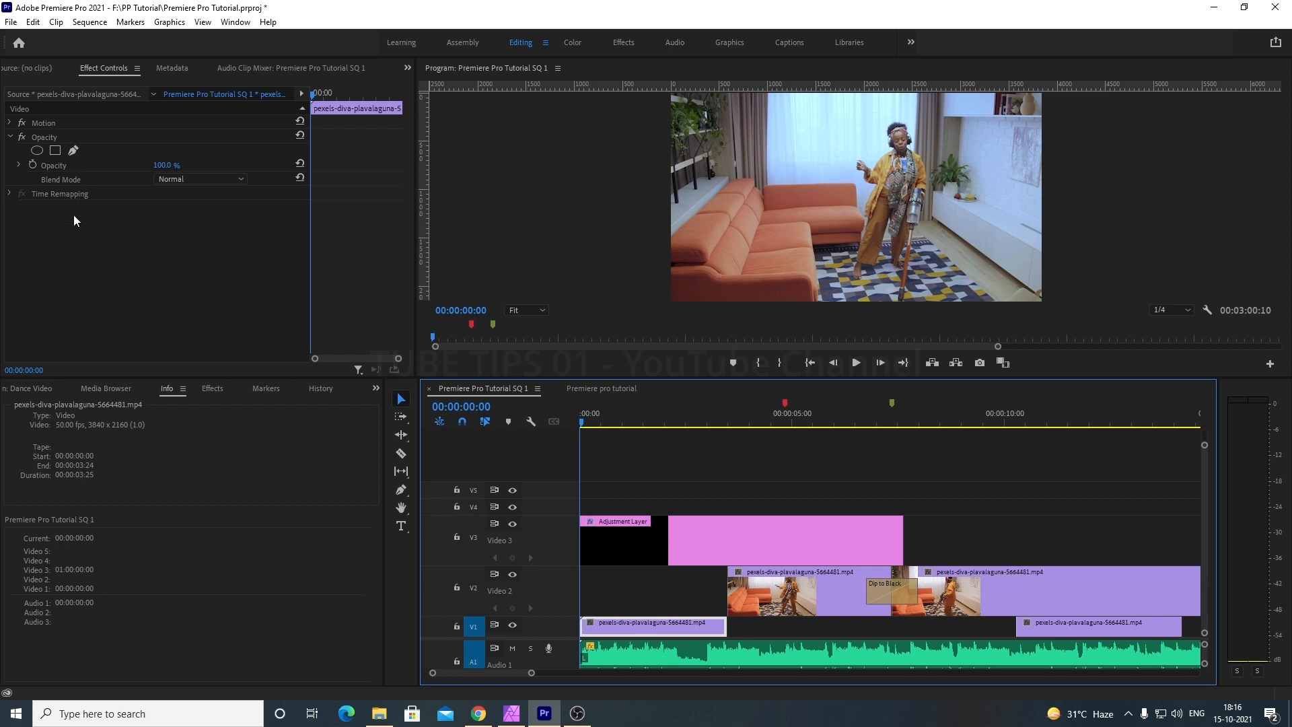
{"action": "key", "text": "ctrl+s"}
Step: Raise the A1 music clip's volume level to 4.7 dB and reset it to 0.0 dB
{"action": "left_click", "coordinate": [657, 652]}
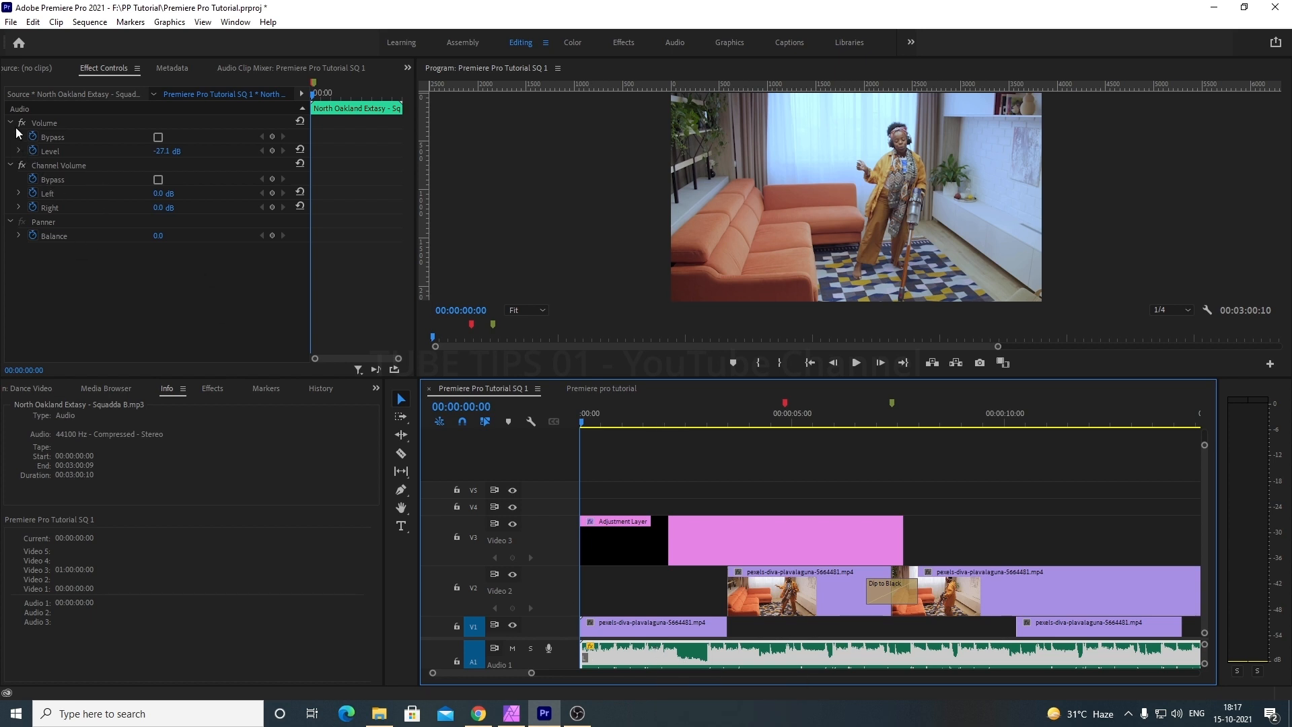
{"action": "left_click", "coordinate": [19, 151]}
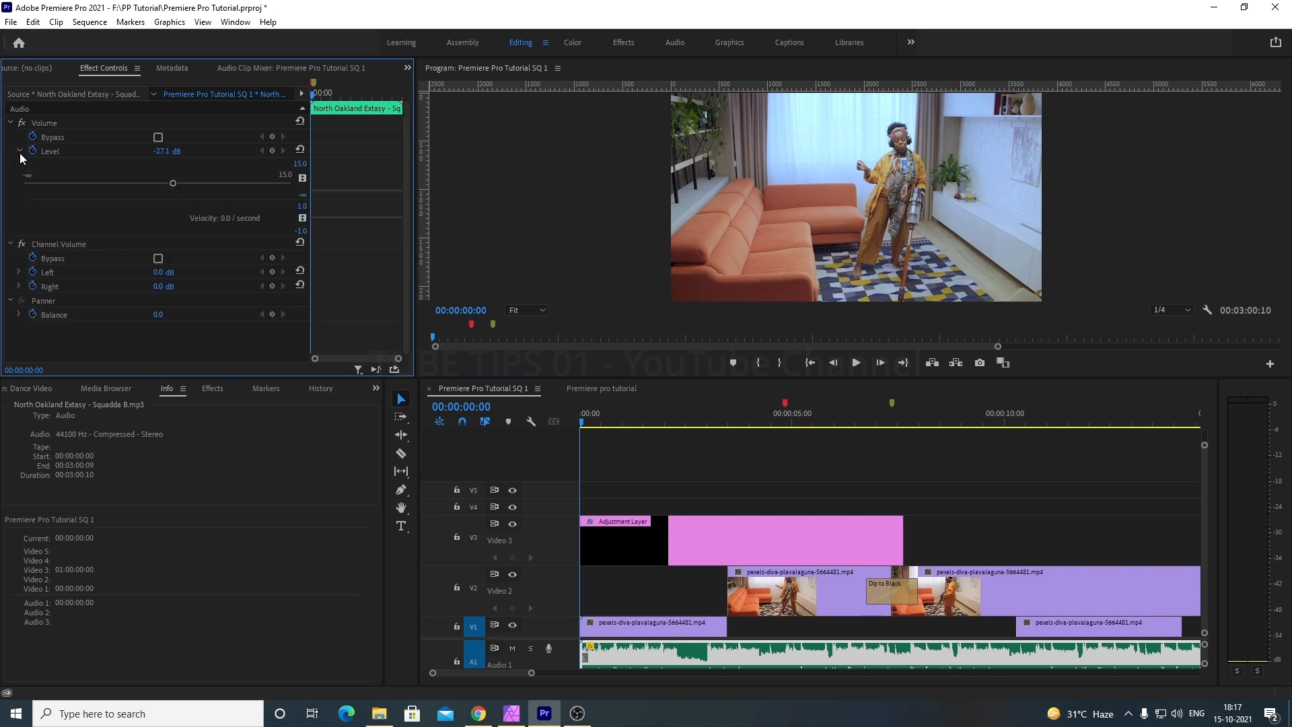
{"action": "left_click_drag", "start_coordinate": [174, 185], "coordinate": [200, 186]}
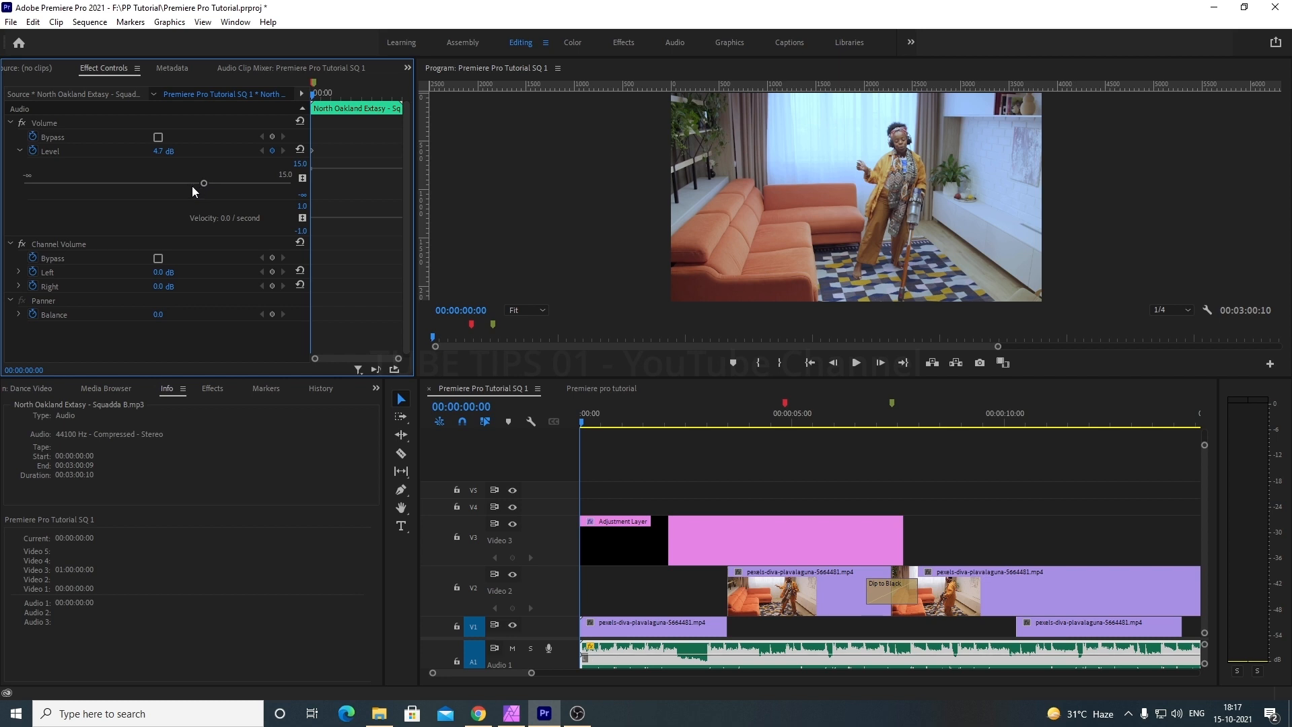
{"action": "left_click", "coordinate": [300, 151]}
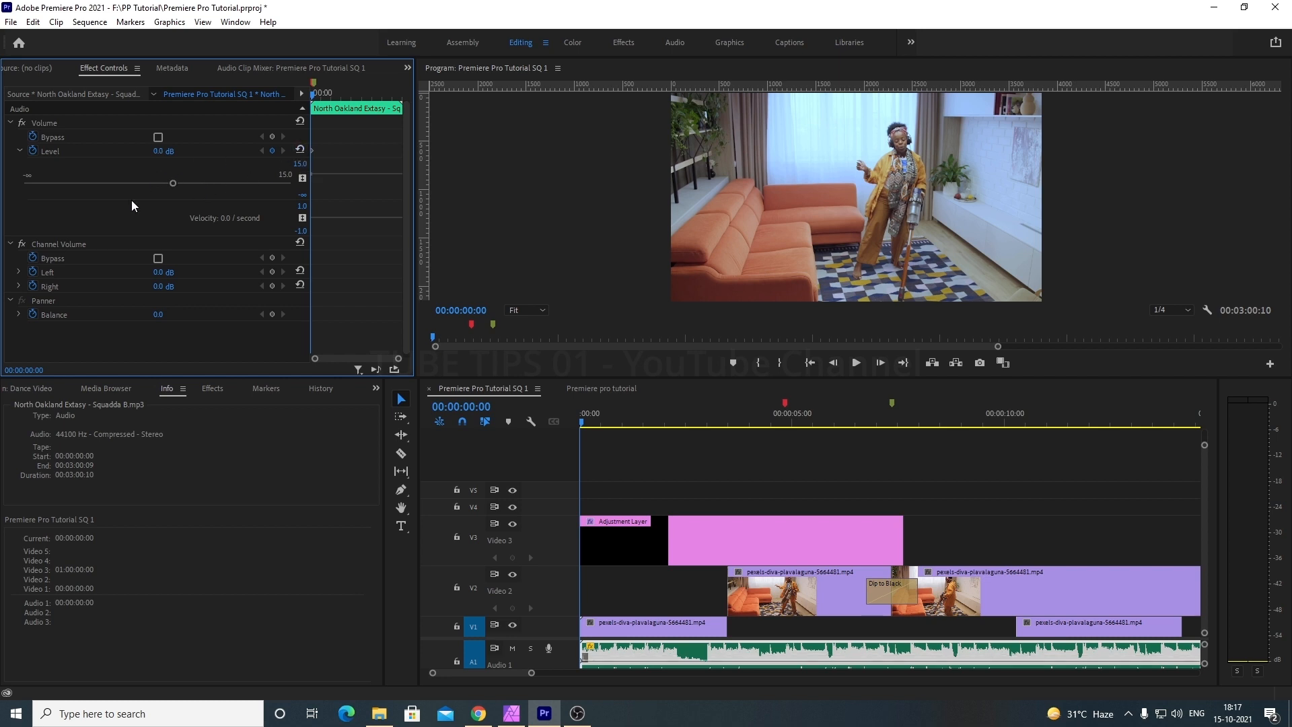
Step: Give the audio tracks more room in the timeline and look at the music clip's Left channel volume settings
{"action": "scroll", "coordinate": [19, 262], "scroll_direction": "down", "scroll_amount": 1}
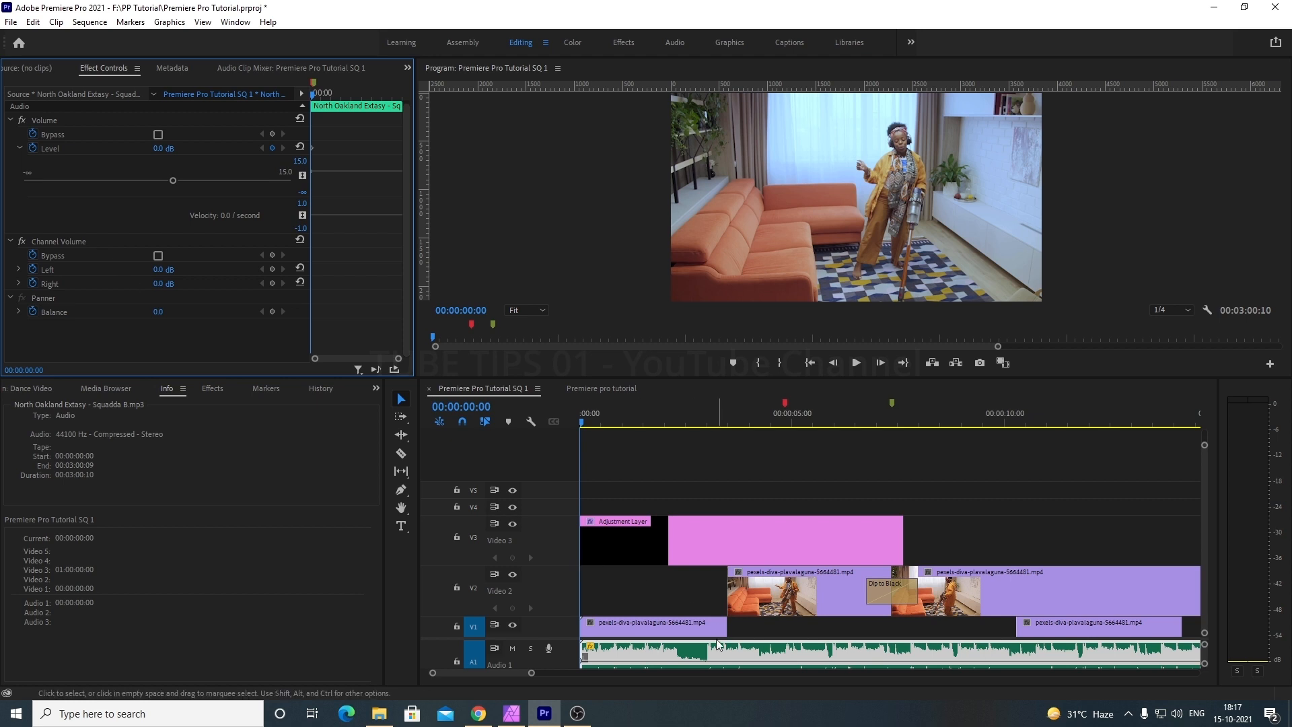
{"action": "left_click_drag", "start_coordinate": [557, 638], "coordinate": [556, 541]}
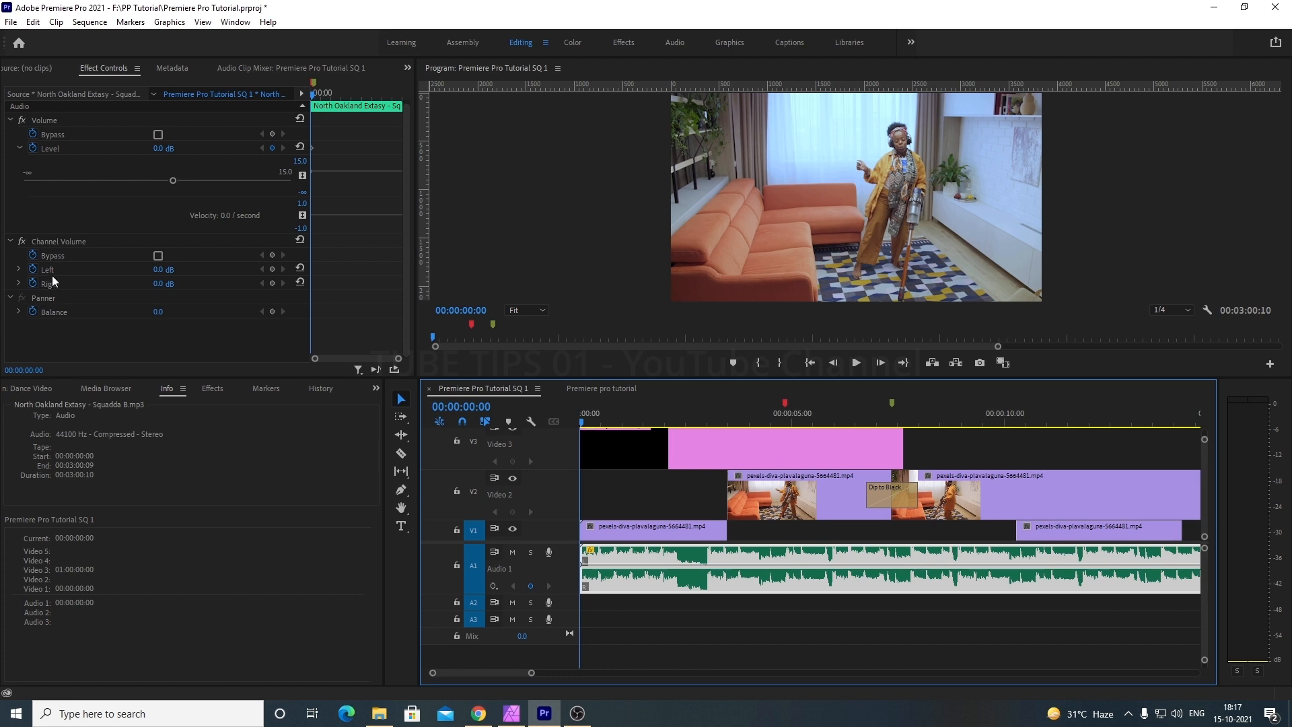
{"action": "left_click", "coordinate": [19, 269]}
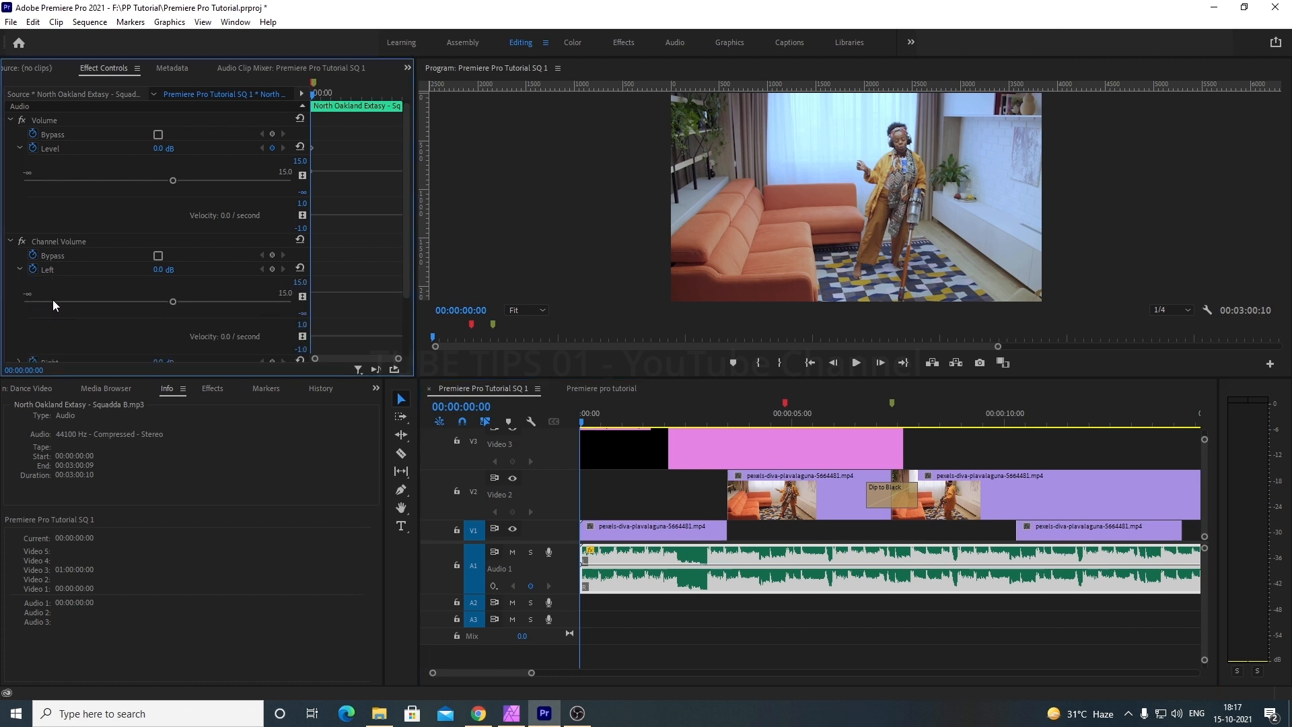
{"action": "left_click", "coordinate": [19, 270]}
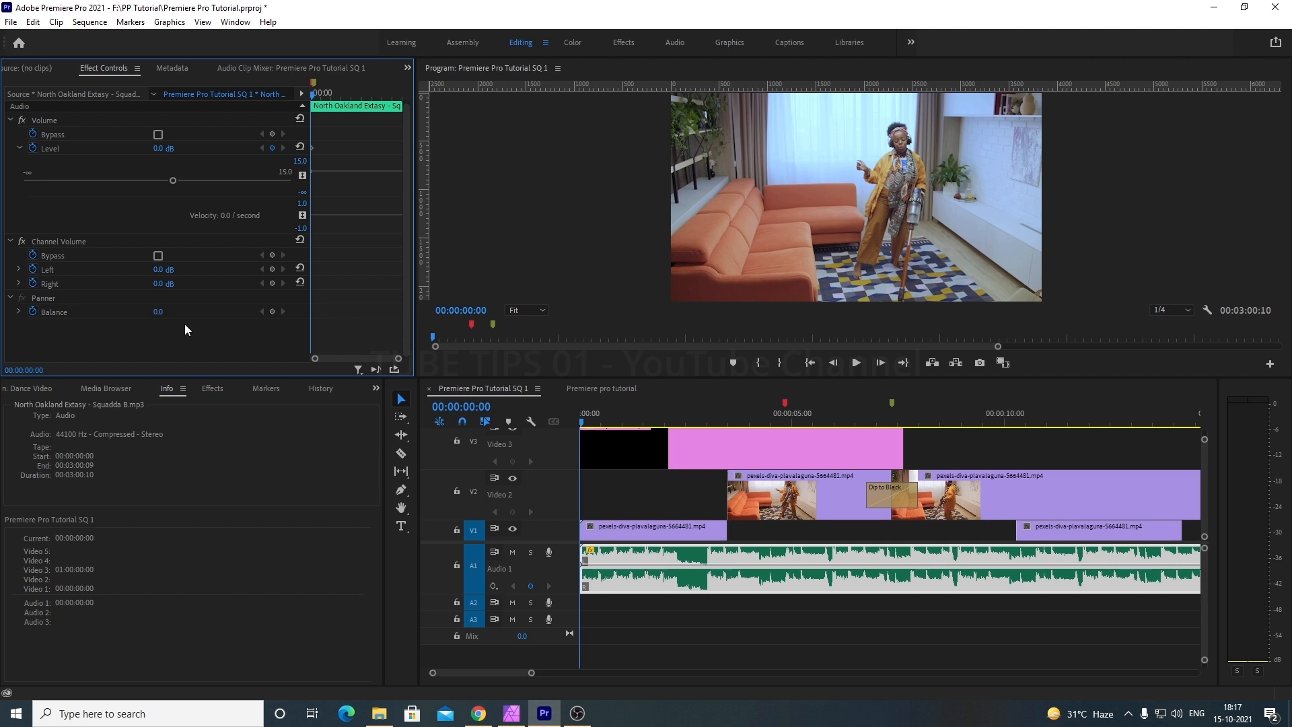
Step: Set the music clip's Panner balance to -4.5 and turn off its keyframing, deleting the existing balance keyframes
{"action": "left_click", "coordinate": [19, 312]}
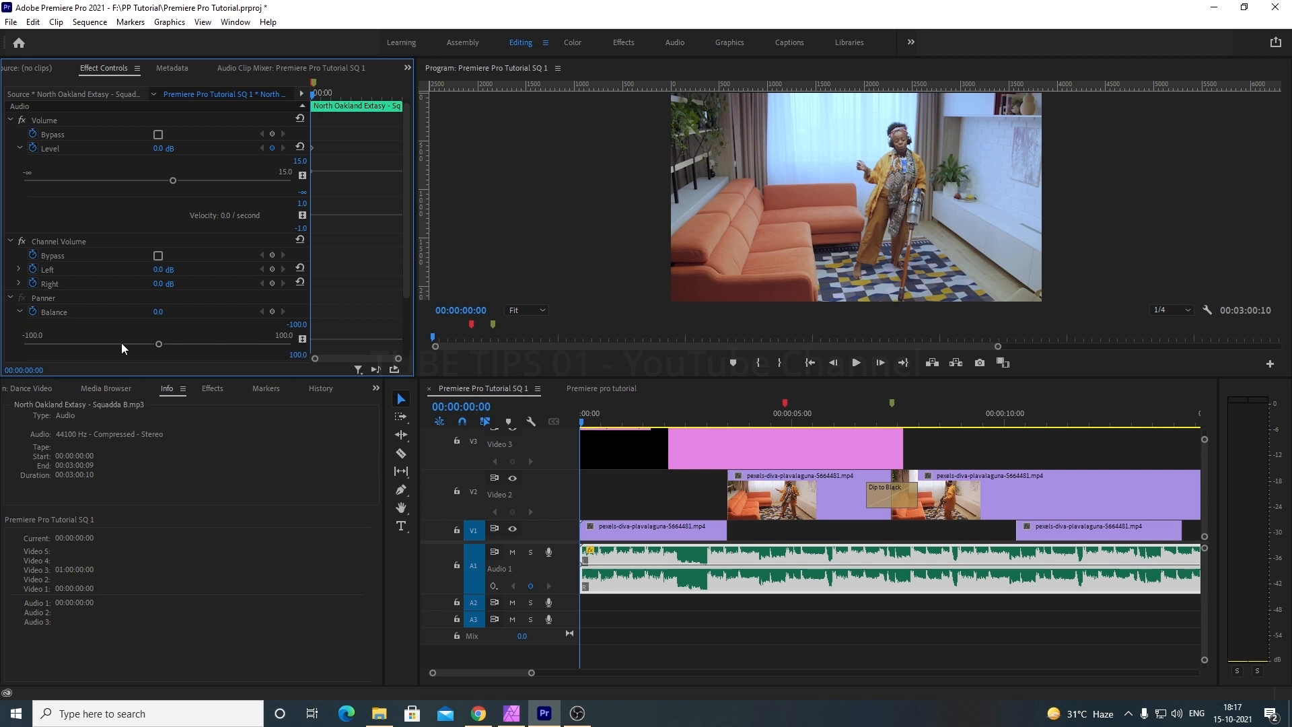
{"action": "mouse_move", "coordinate": [158, 346]}
{"action": "left_mouse_down"}
{"action": "mouse_move", "coordinate": [16, 347]}
{"action": "mouse_move", "coordinate": [331, 343]}
{"action": "mouse_move", "coordinate": [164, 345]}
{"action": "left_mouse_up"}
{"action": "mouse_move", "coordinate": [169, 345]}
{"action": "left_mouse_down"}
{"action": "mouse_move", "coordinate": [67, 349]}
{"action": "mouse_move", "coordinate": [223, 347]}
{"action": "mouse_move", "coordinate": [153, 347]}
{"action": "left_mouse_up"}
{"action": "scroll", "coordinate": [293, 290], "scroll_direction": "down", "scroll_amount": 2}
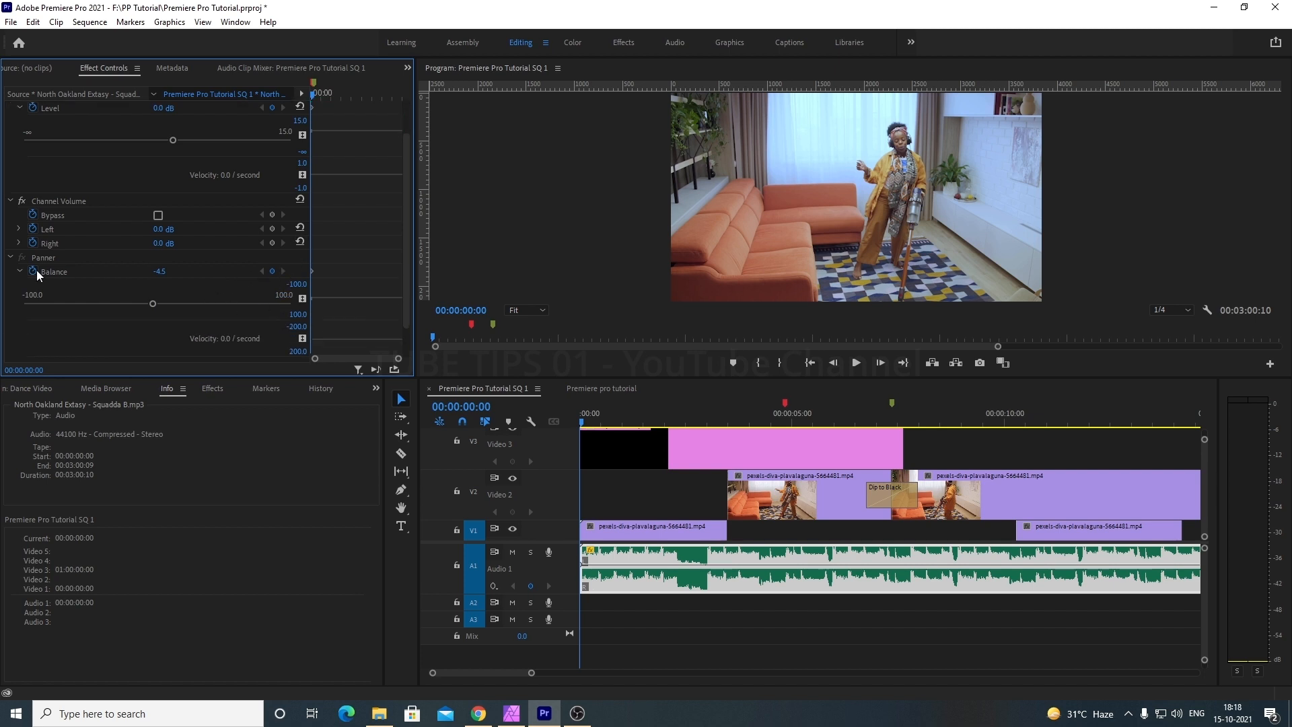
{"action": "left_click", "coordinate": [31, 271]}
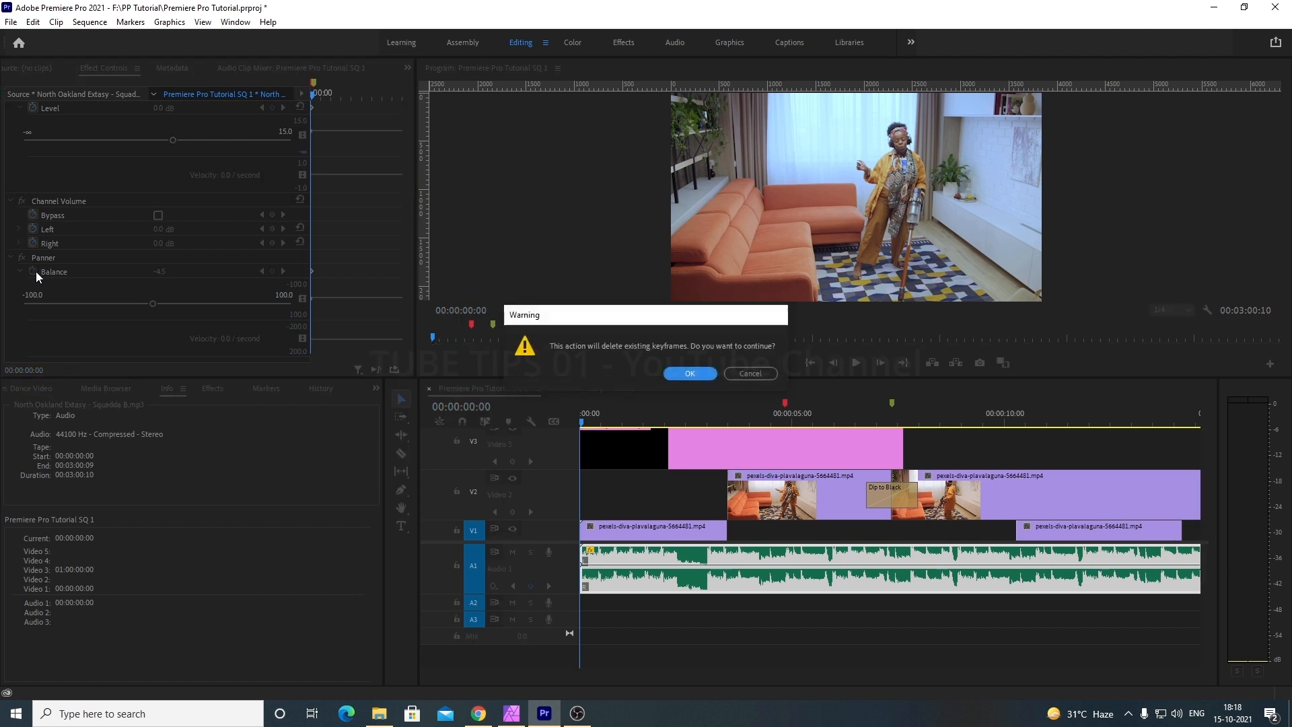
{"action": "left_click", "coordinate": [704, 372]}
{"action": "scroll", "coordinate": [290, 317], "scroll_direction": "up", "scroll_amount": 1}
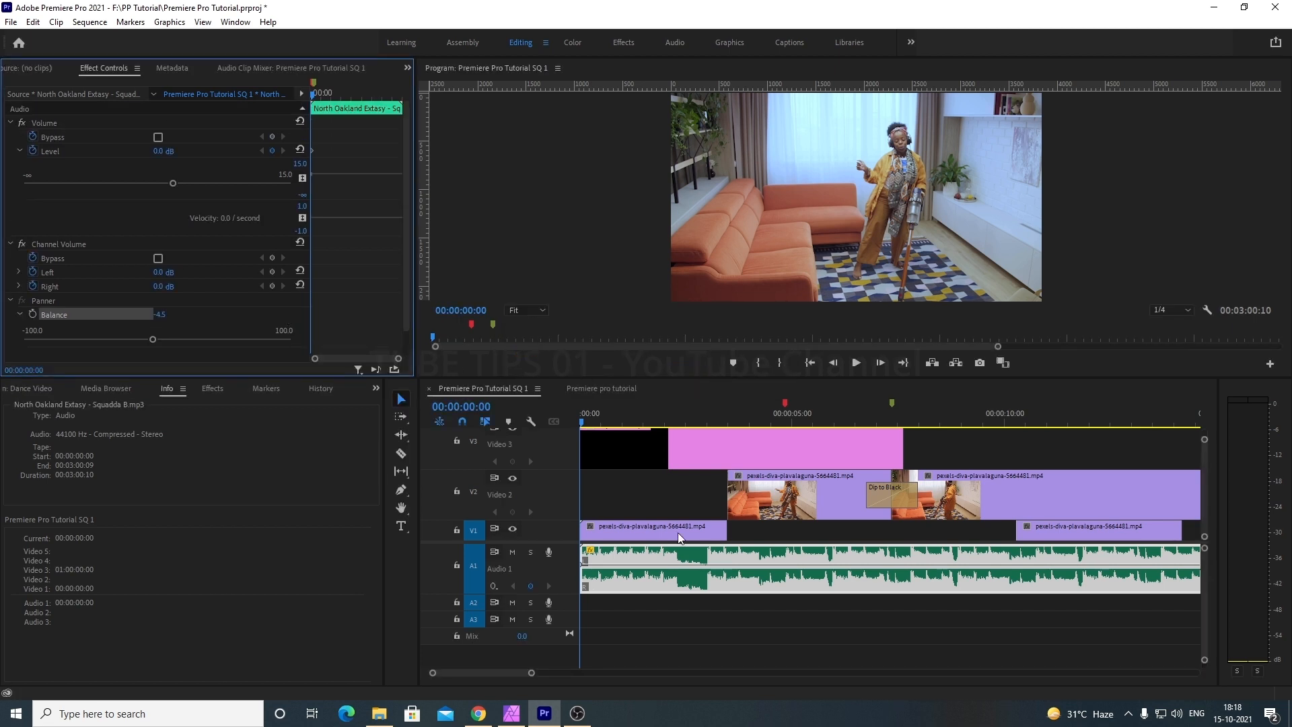
Step: View the first V1 clip's effect settings and reselect the music clip on A1
{"action": "left_click", "coordinate": [659, 526]}
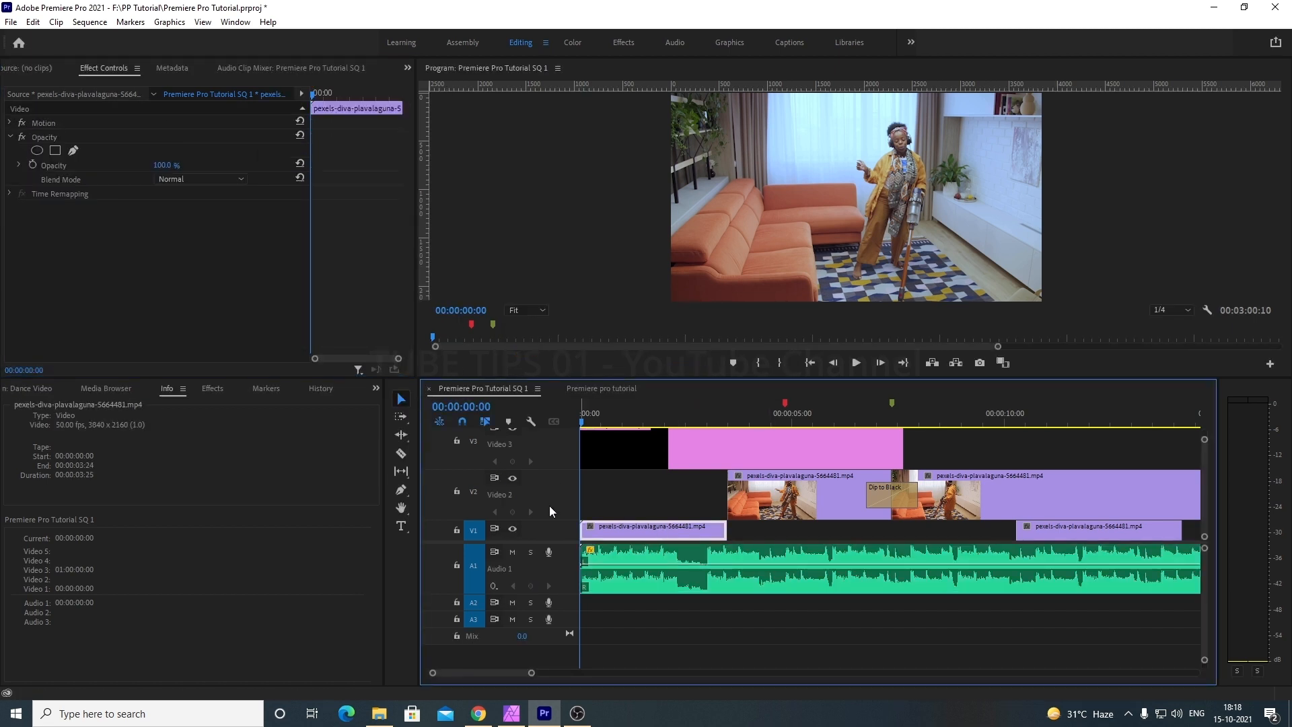
{"action": "left_click", "coordinate": [639, 558]}
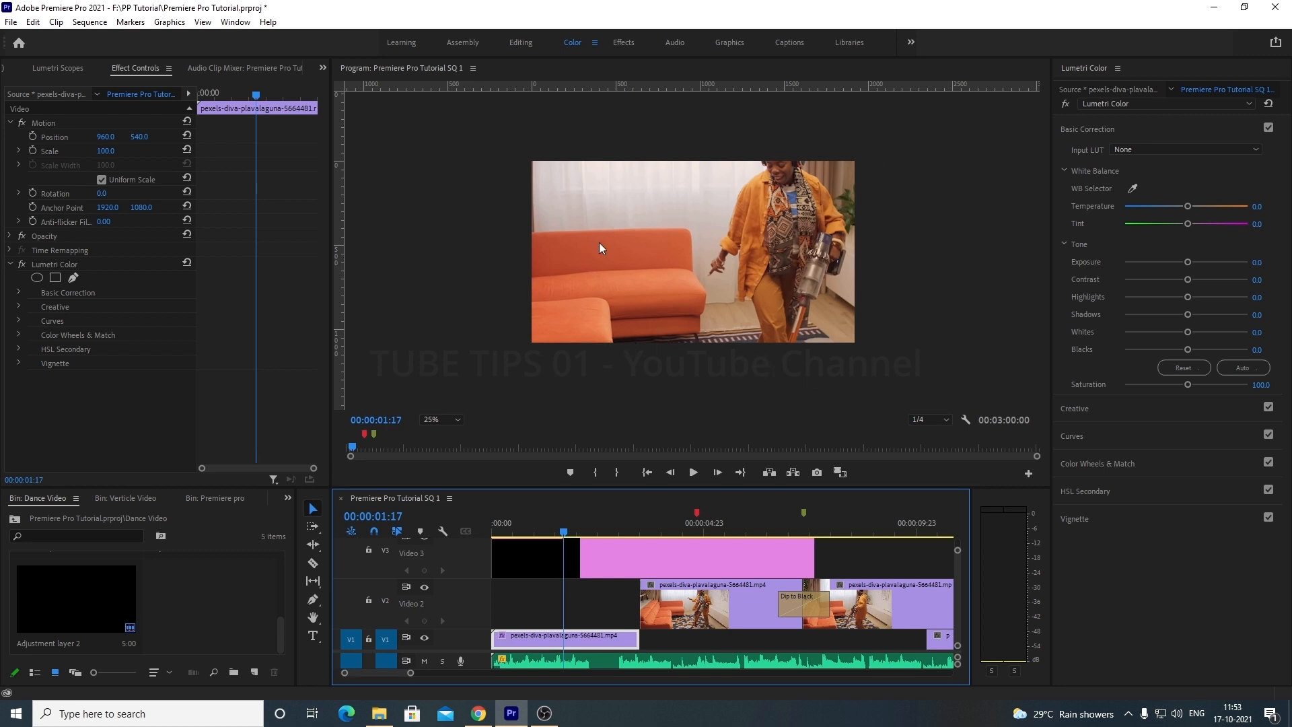
Step: Open the sequence settings and look through the available timebase frame rates without changing the selection
{"action": "left_click", "coordinate": [99, 25]}
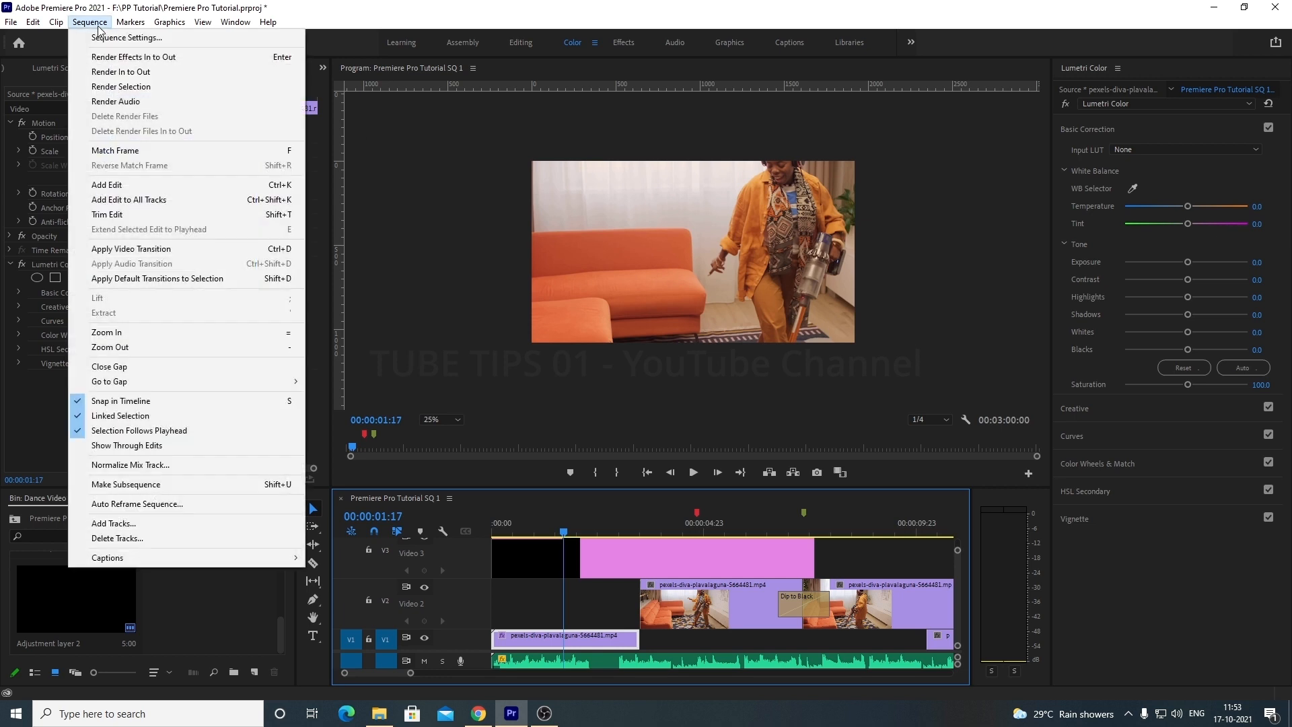
{"action": "left_click", "coordinate": [104, 35]}
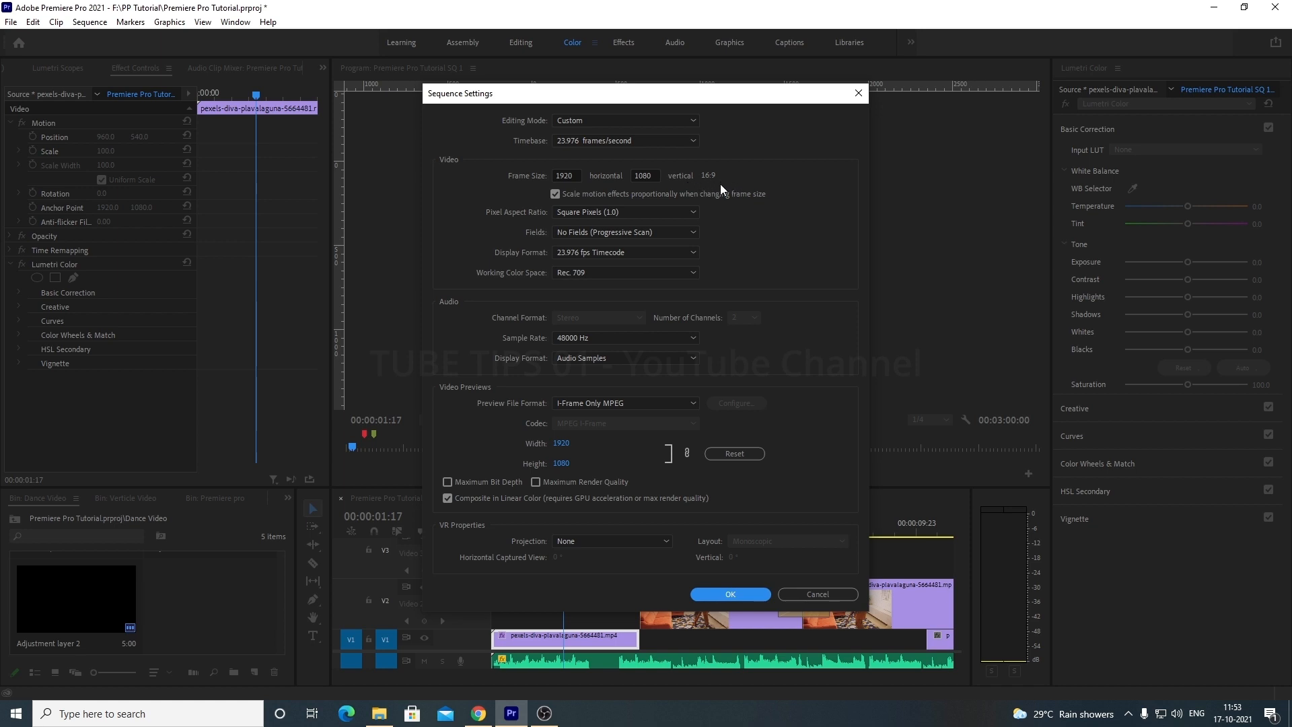
{"action": "left_click", "coordinate": [601, 142]}
{"action": "left_click", "coordinate": [763, 150]}
{"action": "left_click", "coordinate": [679, 141]}
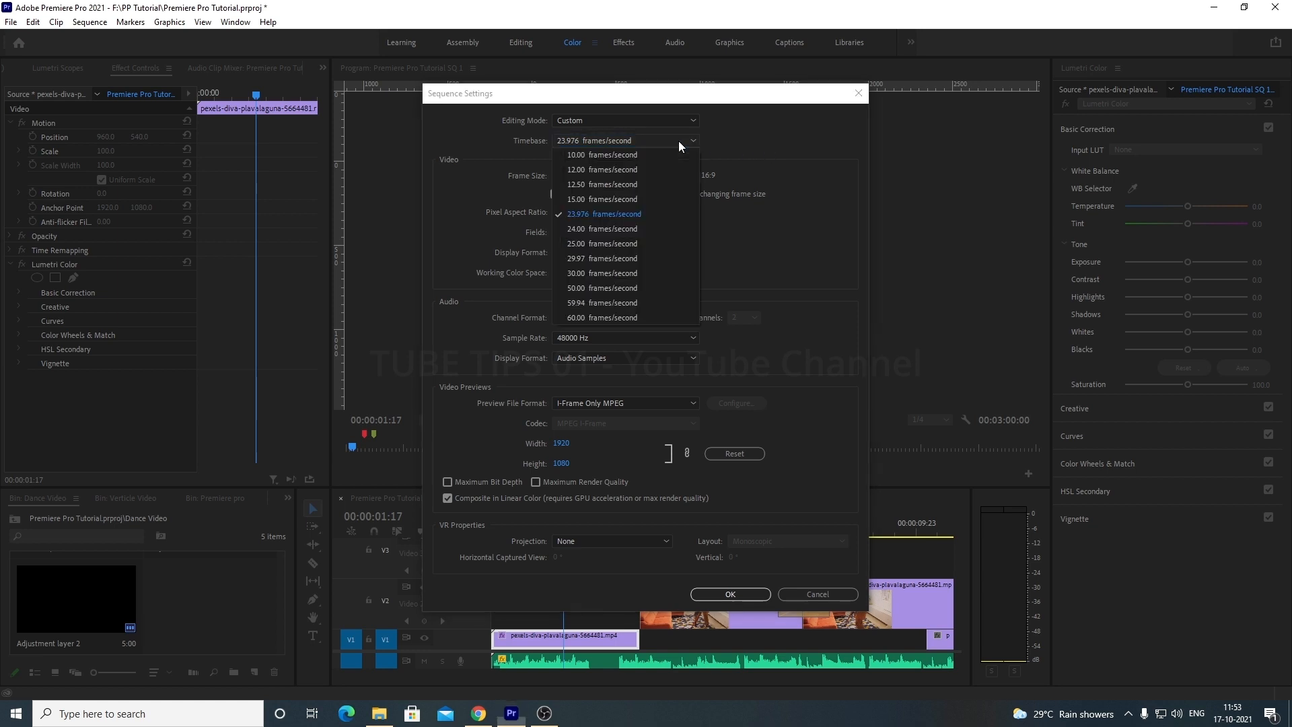
{"action": "left_click", "coordinate": [797, 149]}
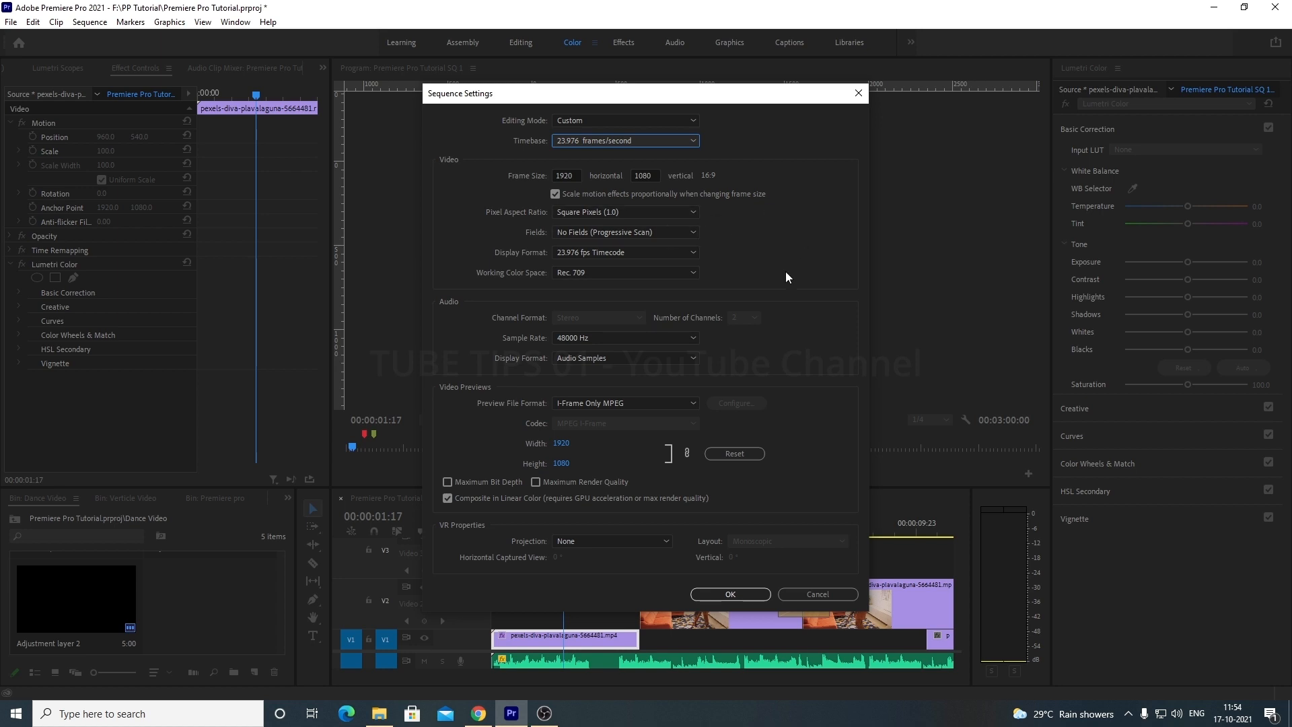
Step: Set the sequence's horizontal frame size to 1080 for a square 1:1 format and accept deleting its previews
{"action": "left_click_drag", "start_coordinate": [640, 92], "coordinate": [1063, 114]}
{"action": "left_click_drag", "start_coordinate": [975, 116], "coordinate": [702, 90]}
{"action": "left_click", "coordinate": [727, 171]}
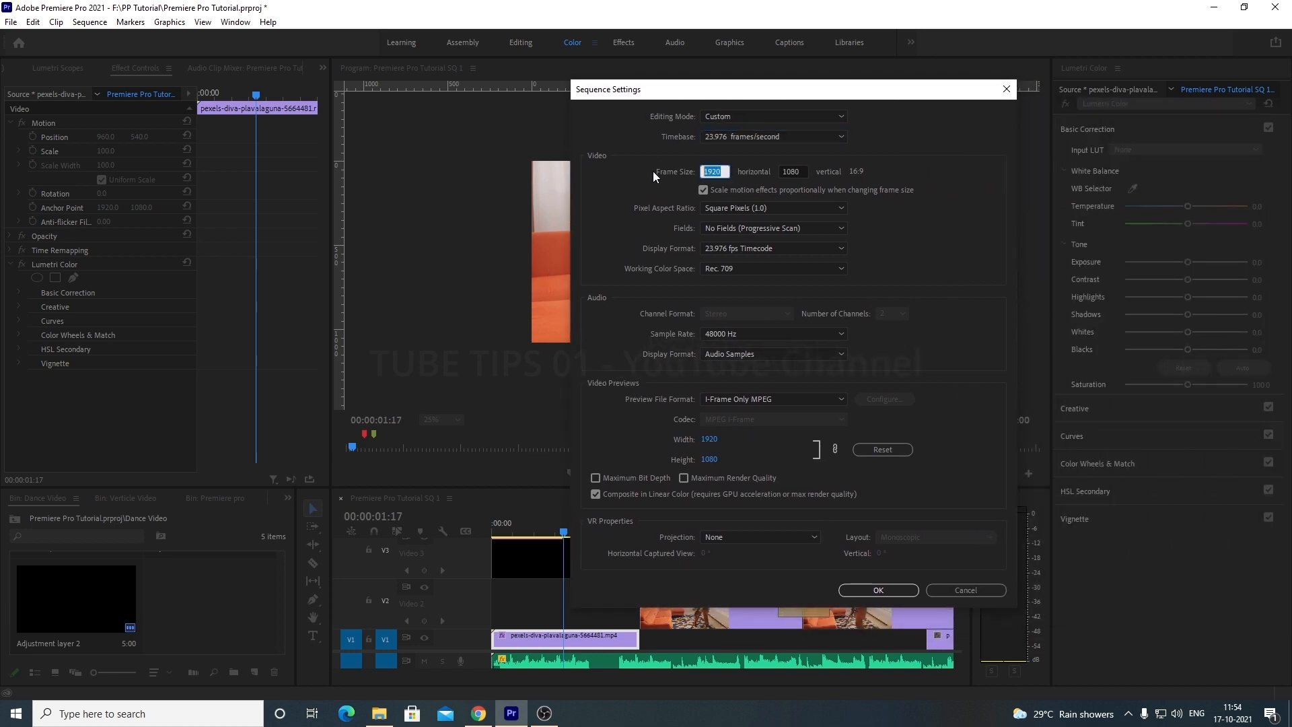
{"action": "type", "text": "1080"}
{"action": "left_click", "coordinate": [867, 180]}
{"action": "left_click", "coordinate": [876, 587]}
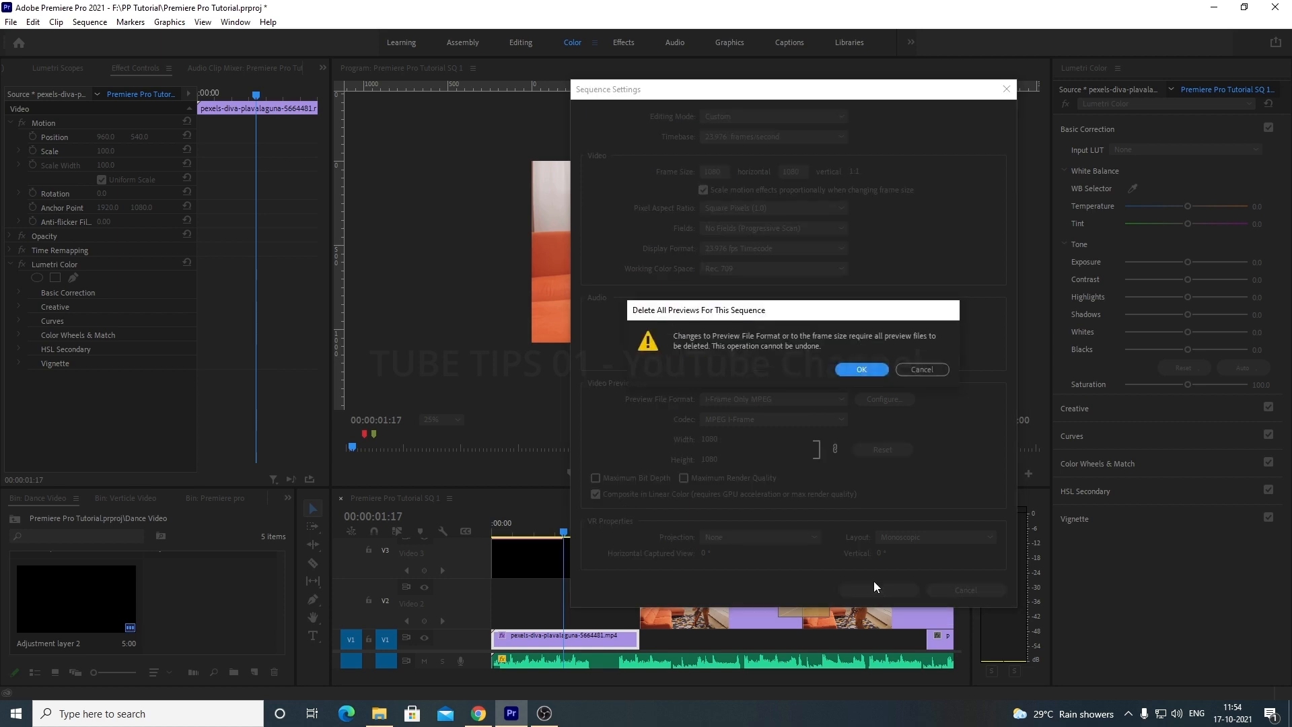
{"action": "left_click", "coordinate": [869, 372]}
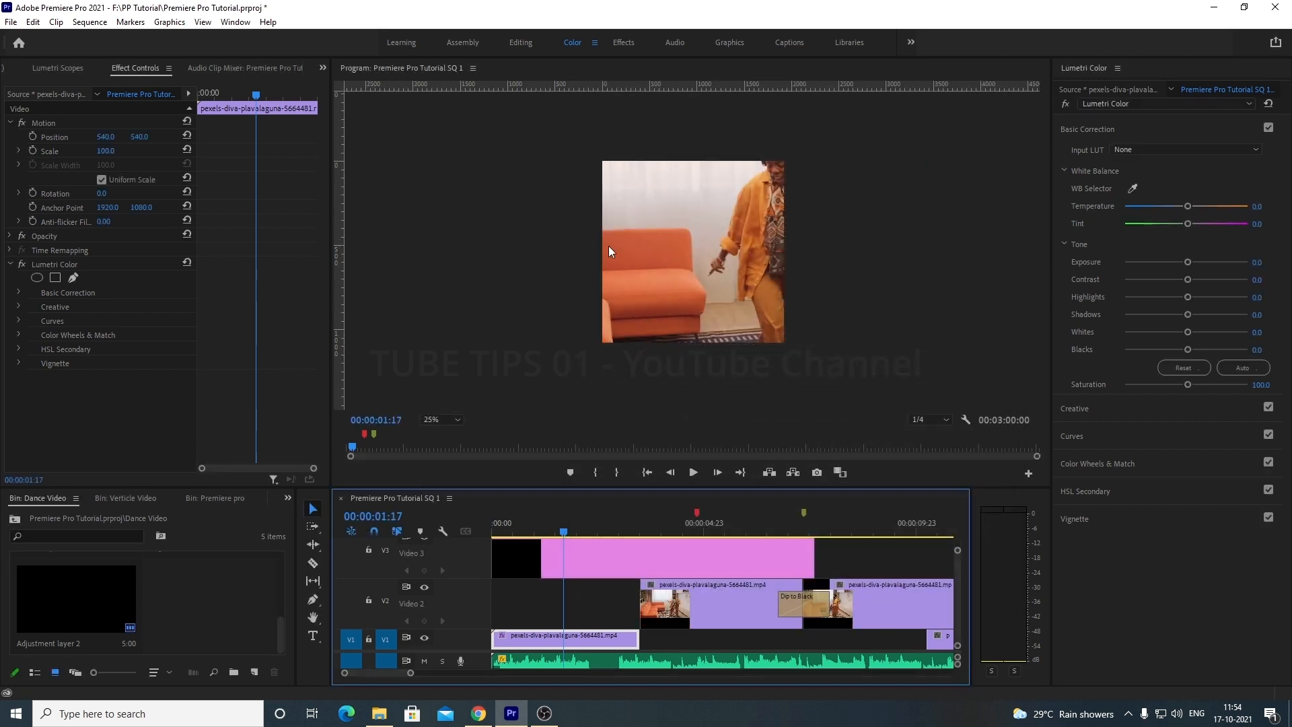
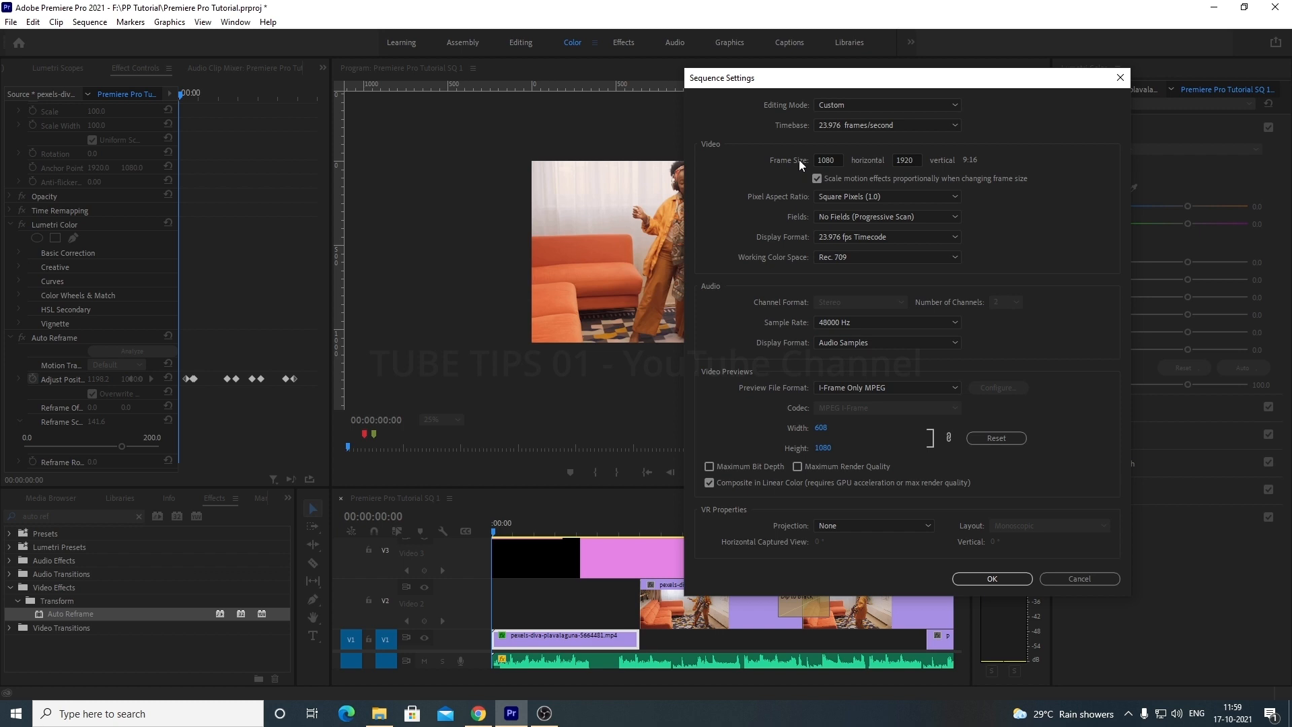
Step: Apply the vertical 1080 by 1920 frame size to the sequence and accept deleting its previews
{"action": "left_click", "coordinate": [992, 578]}
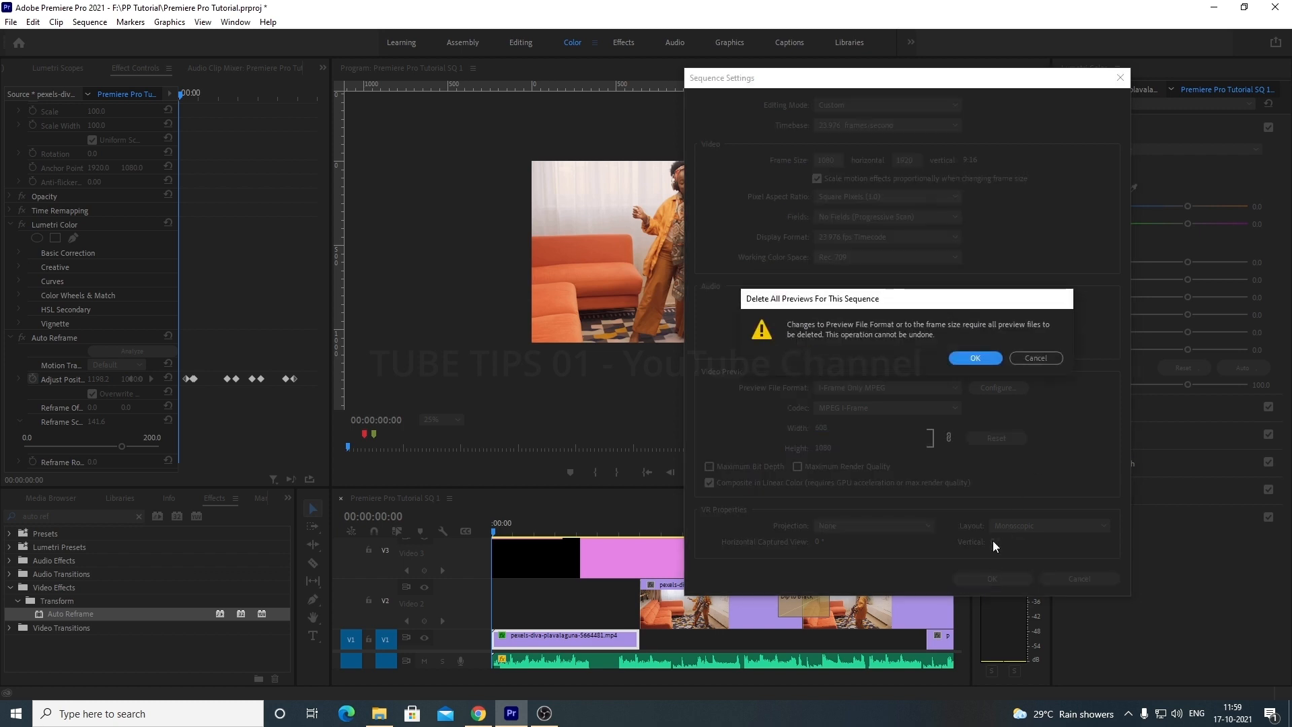
{"action": "left_click", "coordinate": [976, 358]}
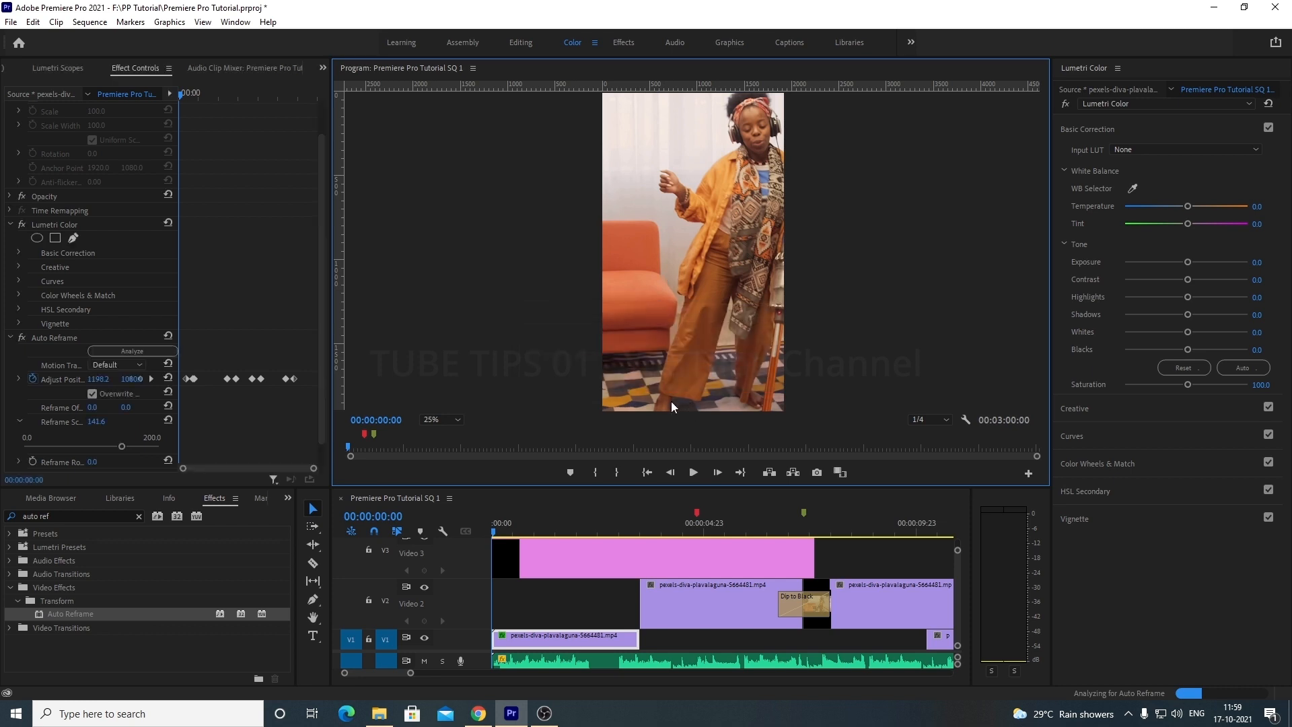
Step: Disable the Auto Reframe effect on the first V1 clip and delete it from the clip
{"action": "left_click", "coordinate": [563, 634]}
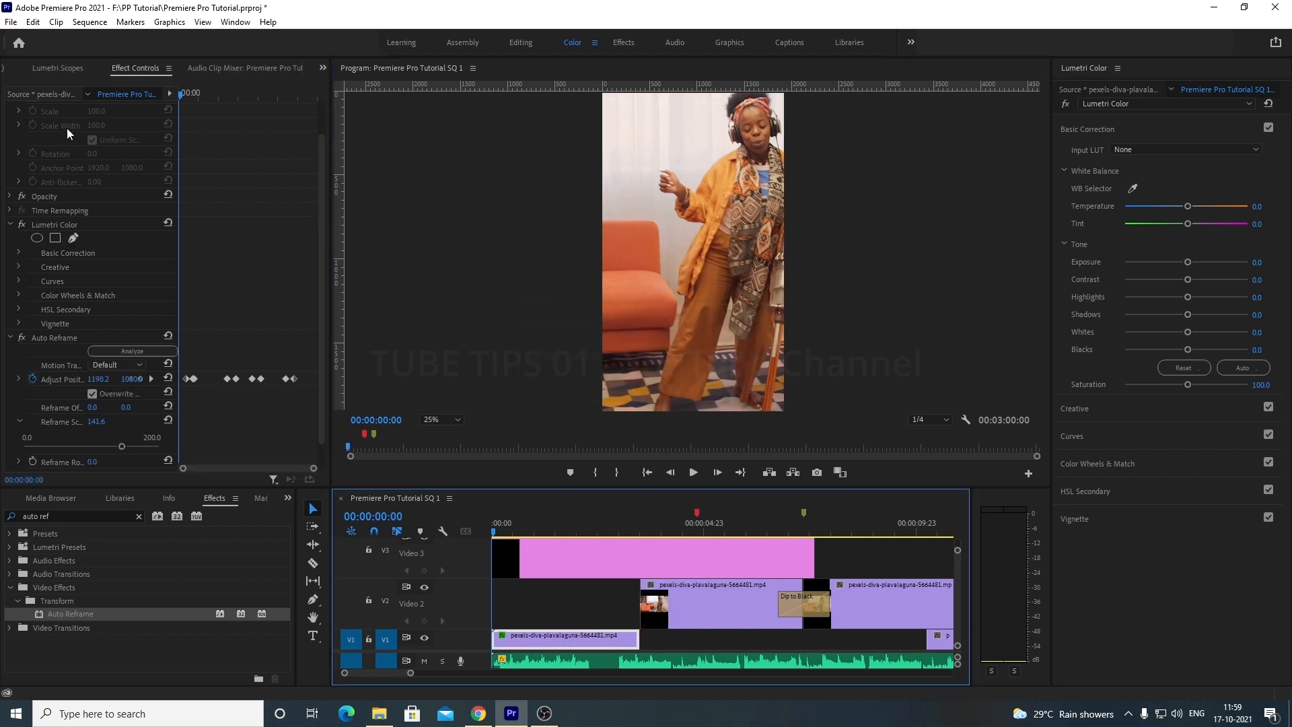
{"action": "scroll", "coordinate": [51, 230], "scroll_direction": "up", "scroll_amount": 3}
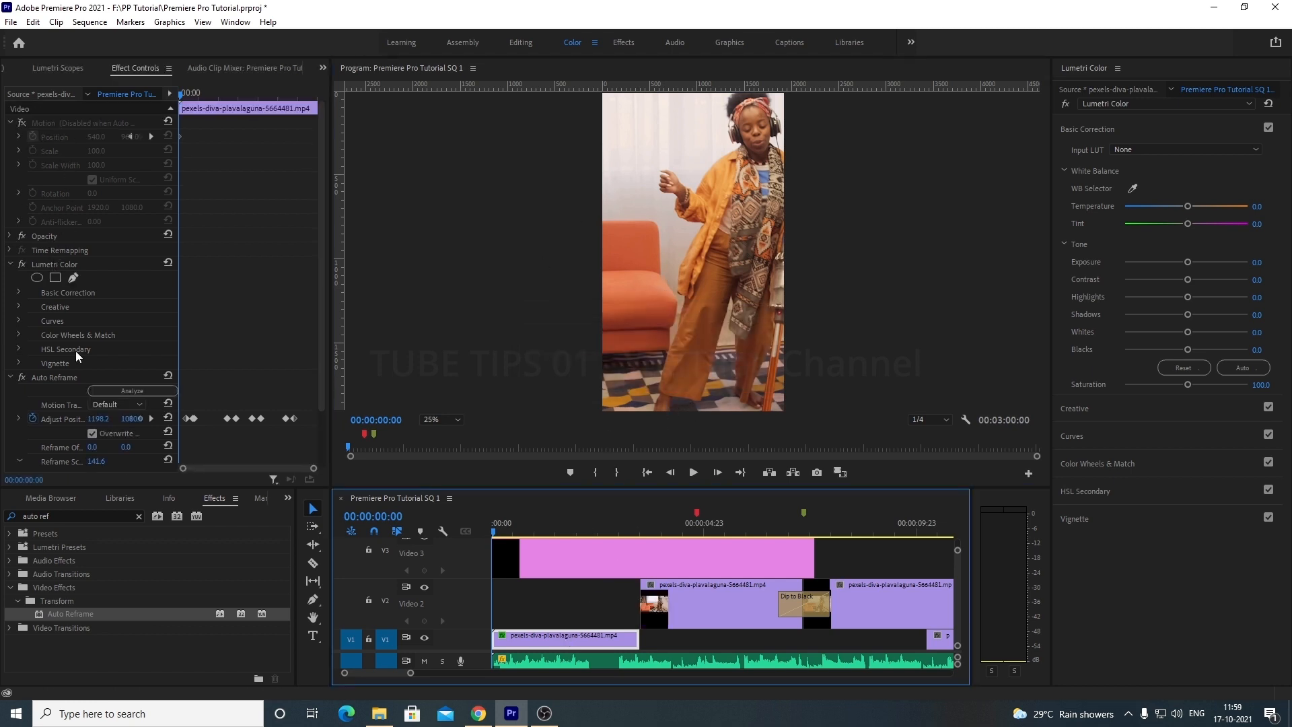
{"action": "right_click", "coordinate": [38, 377]}
{"action": "left_click", "coordinate": [20, 378]}
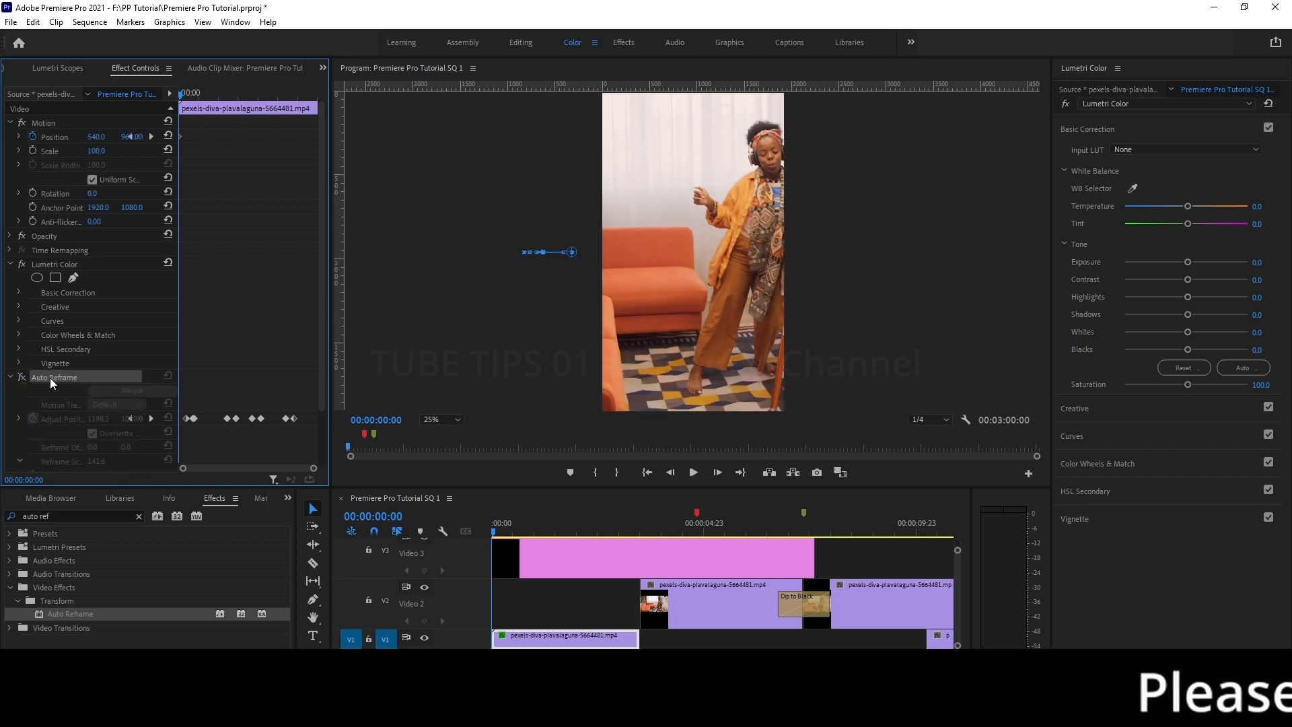
{"action": "key", "text": "Delete"}
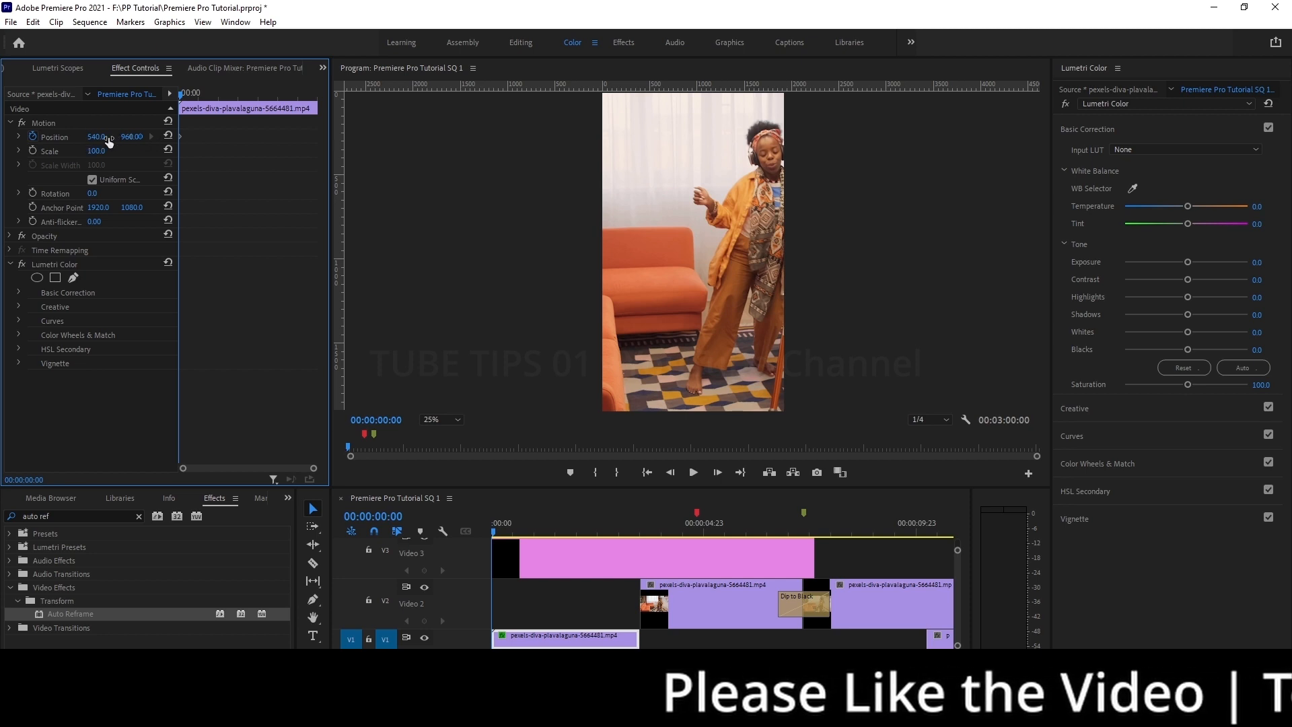
Step: Scale the first V1 clip to 45, shift its horizontal position to 286, and check the framing in an enlarged program monitor
{"action": "key", "text": "ctrl+z"}
{"action": "left_click_drag", "start_coordinate": [97, 138], "coordinate": [132, 137]}
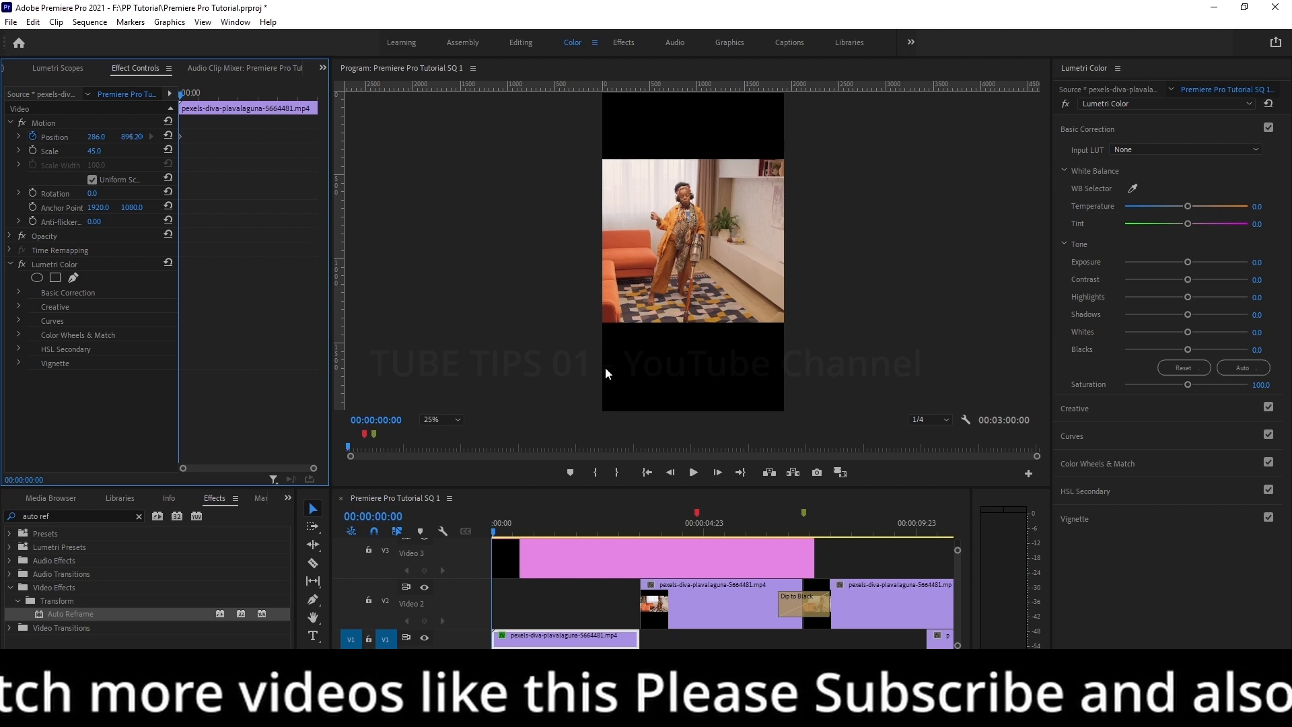
{"action": "key", "text": "grave"}
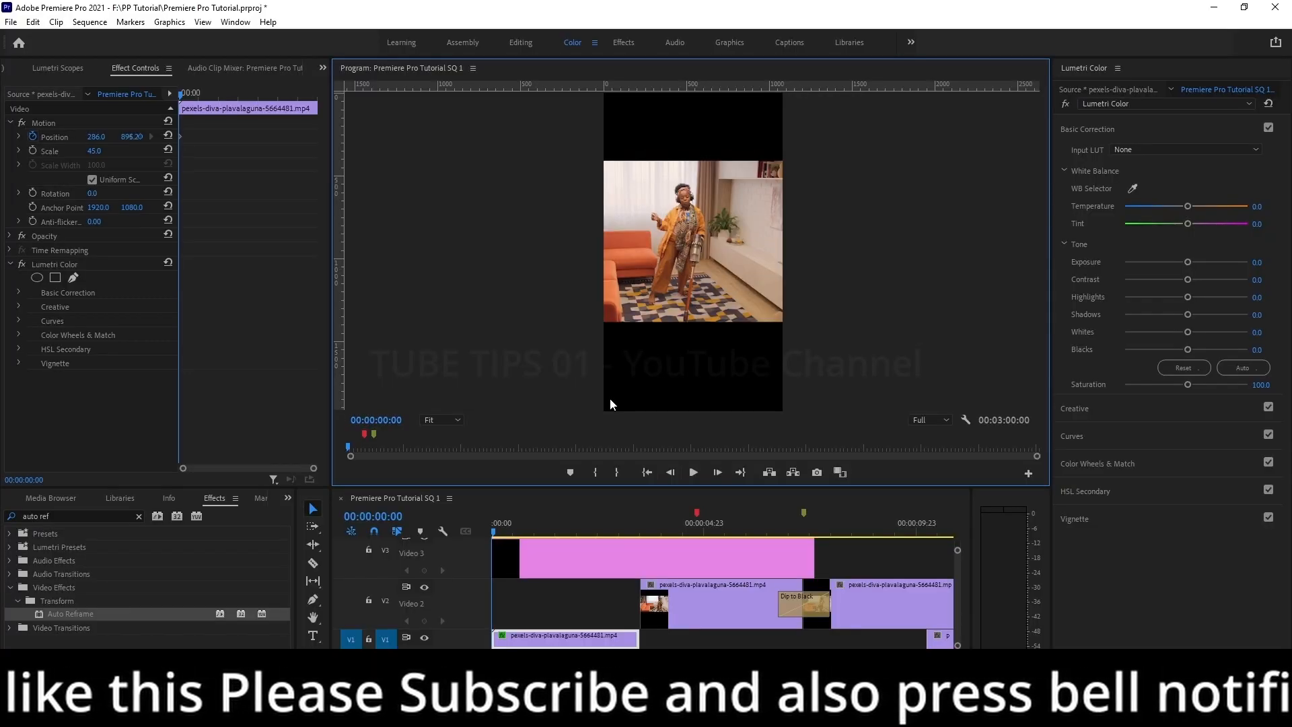
{"action": "key", "text": "grave"}
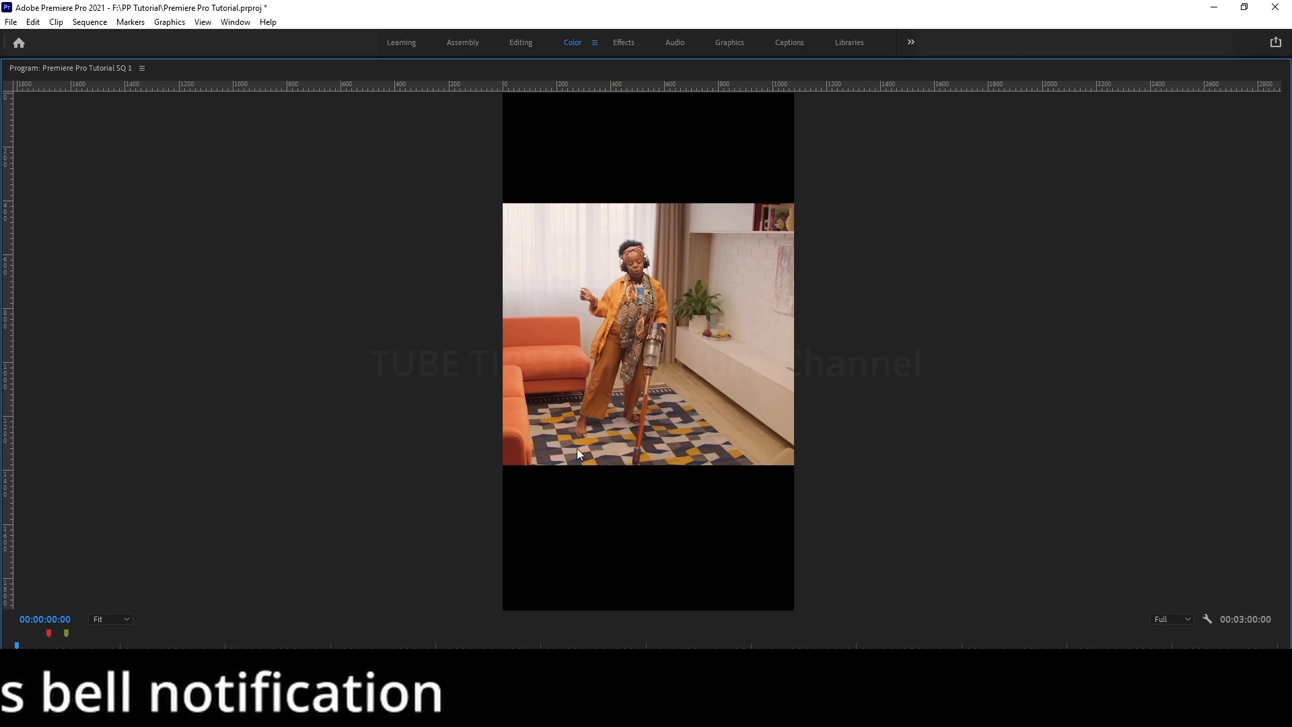
{"action": "key", "text": "grave"}
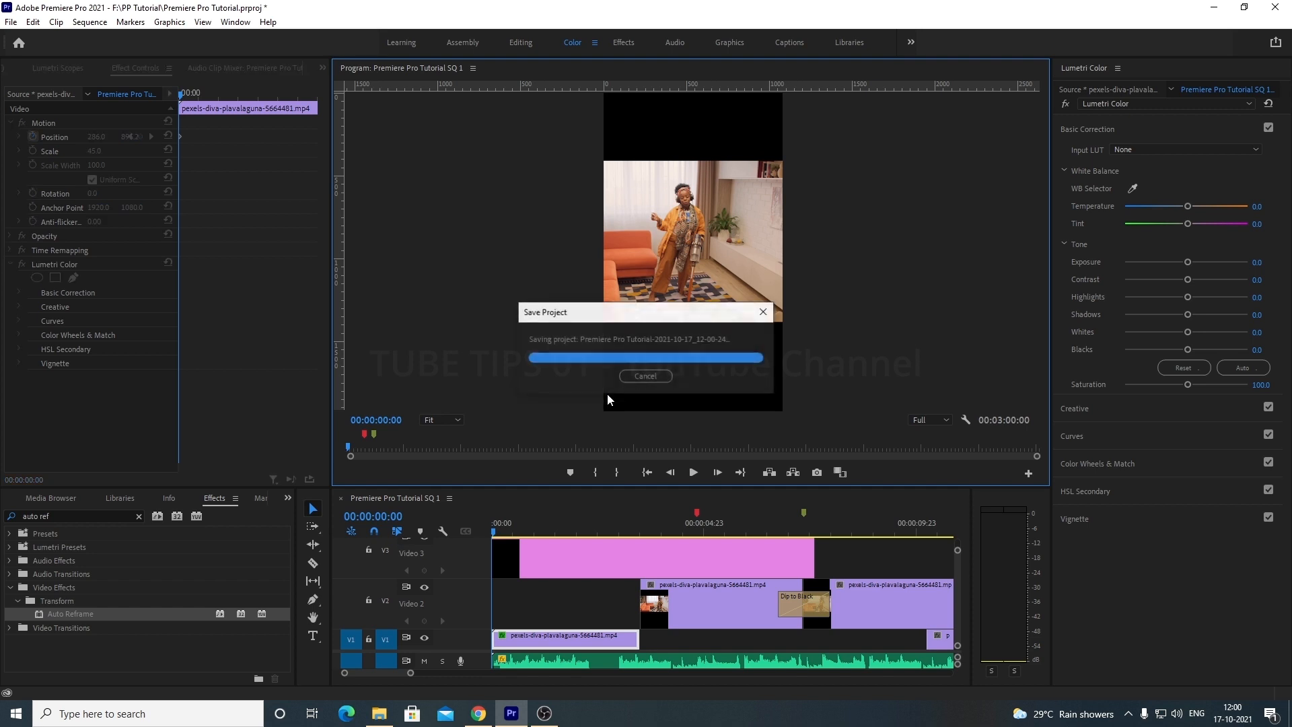
Step: Apply the Auto Reframe effect to the first V1 clip, check its playback, and enable its Overwrite option
{"action": "left_click_drag", "start_coordinate": [56, 613], "coordinate": [548, 638]}
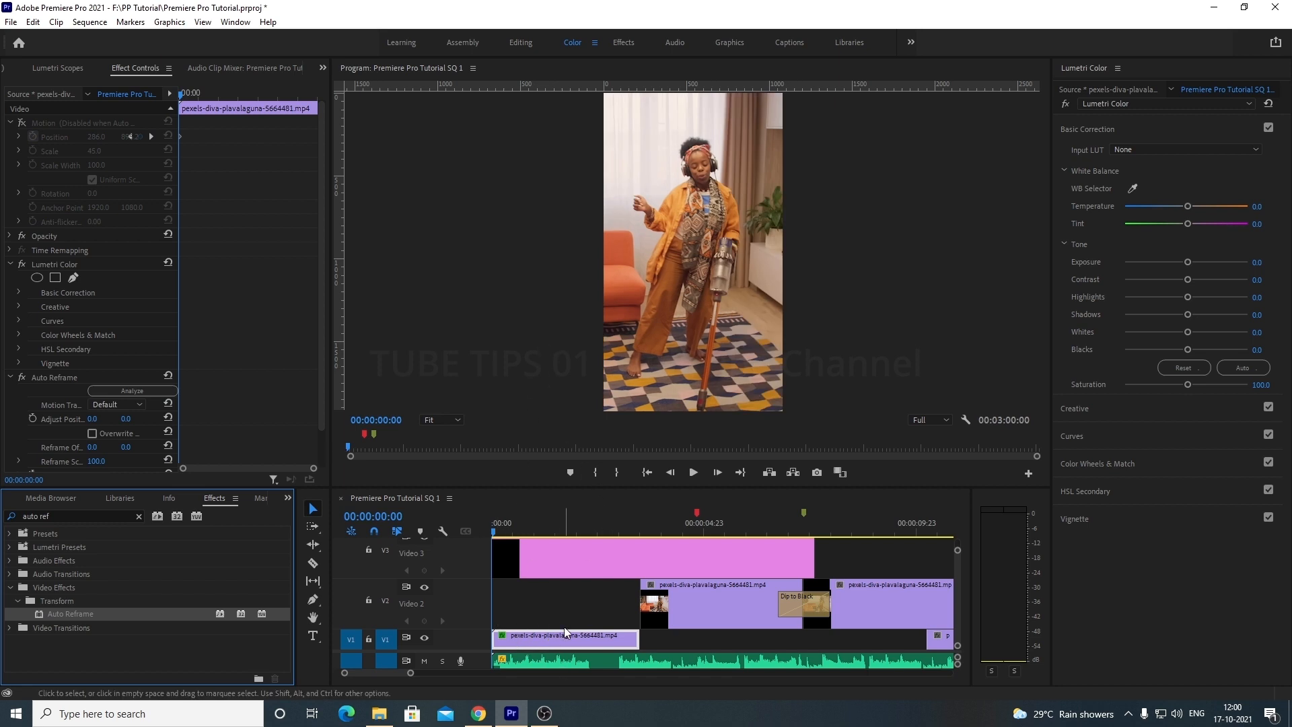
{"action": "left_click", "coordinate": [467, 529]}
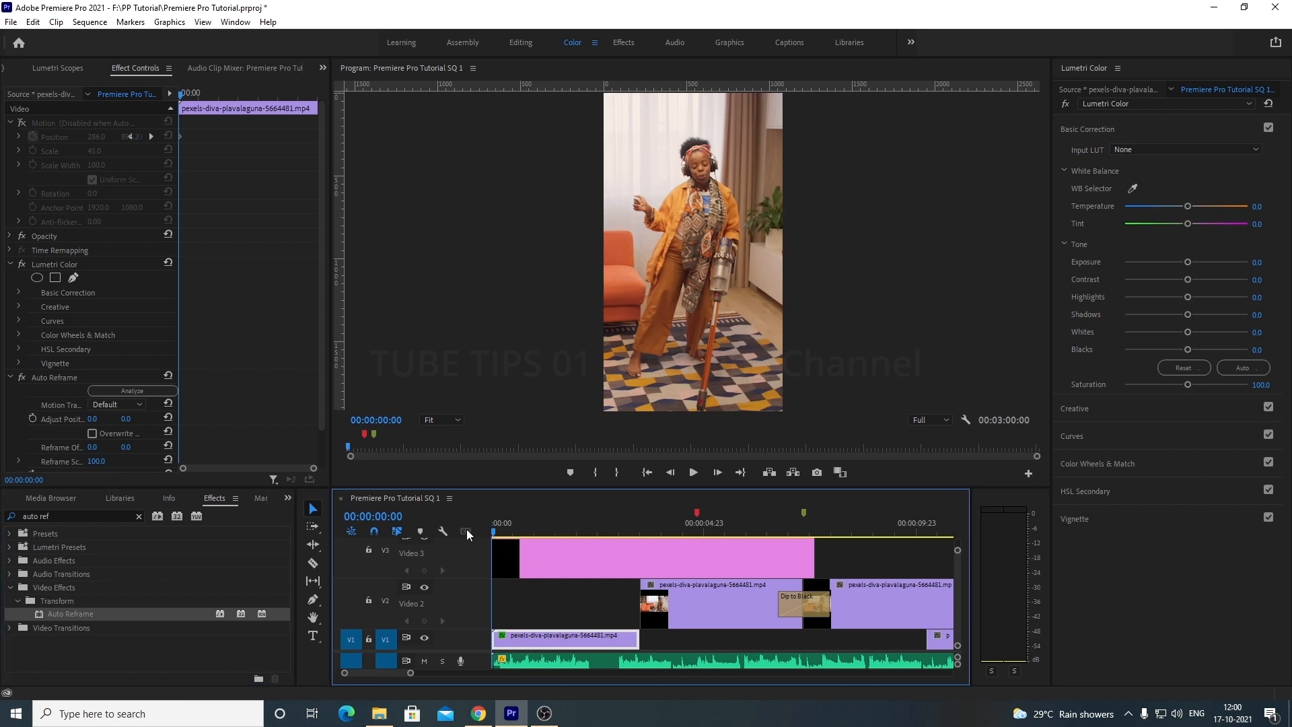
{"action": "key", "text": "space"}
{"action": "key", "text": "space"}
{"action": "left_click", "coordinate": [93, 433]}
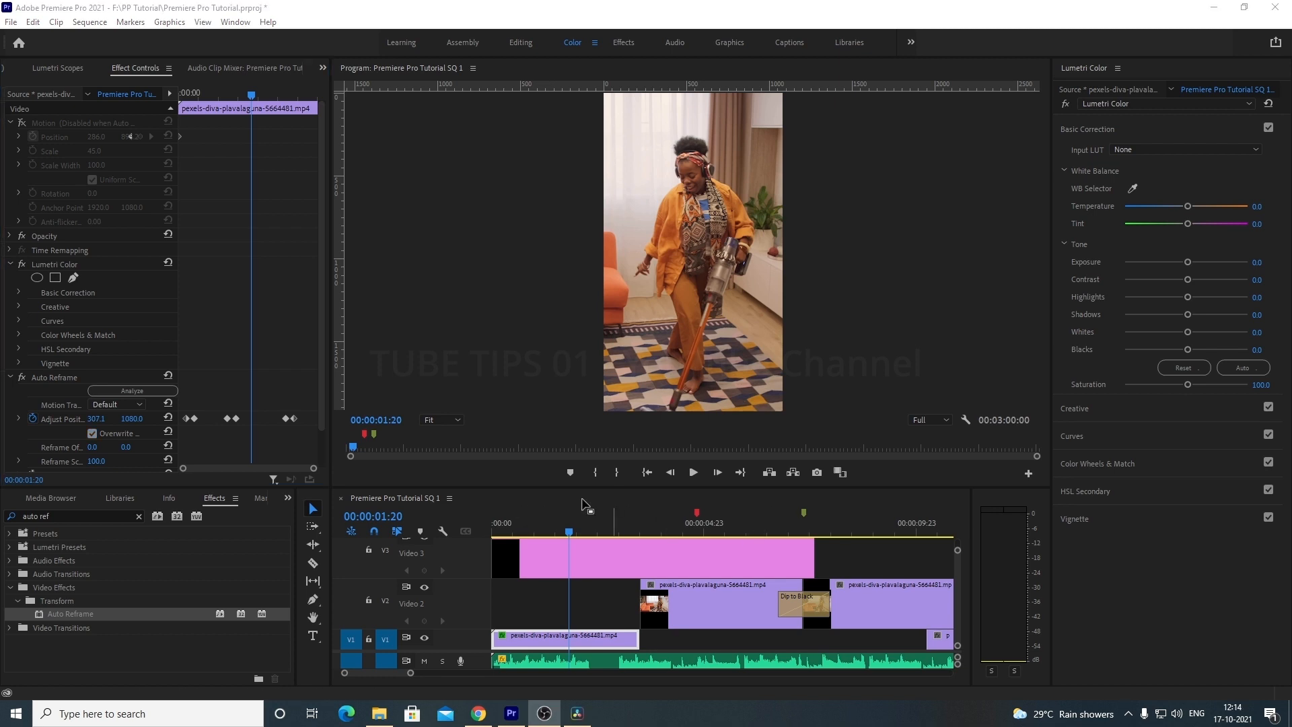
Step: Open the sequence's media export settings, enable Match Sequence Settings, and cancel without exporting
{"action": "left_click", "coordinate": [583, 505]}
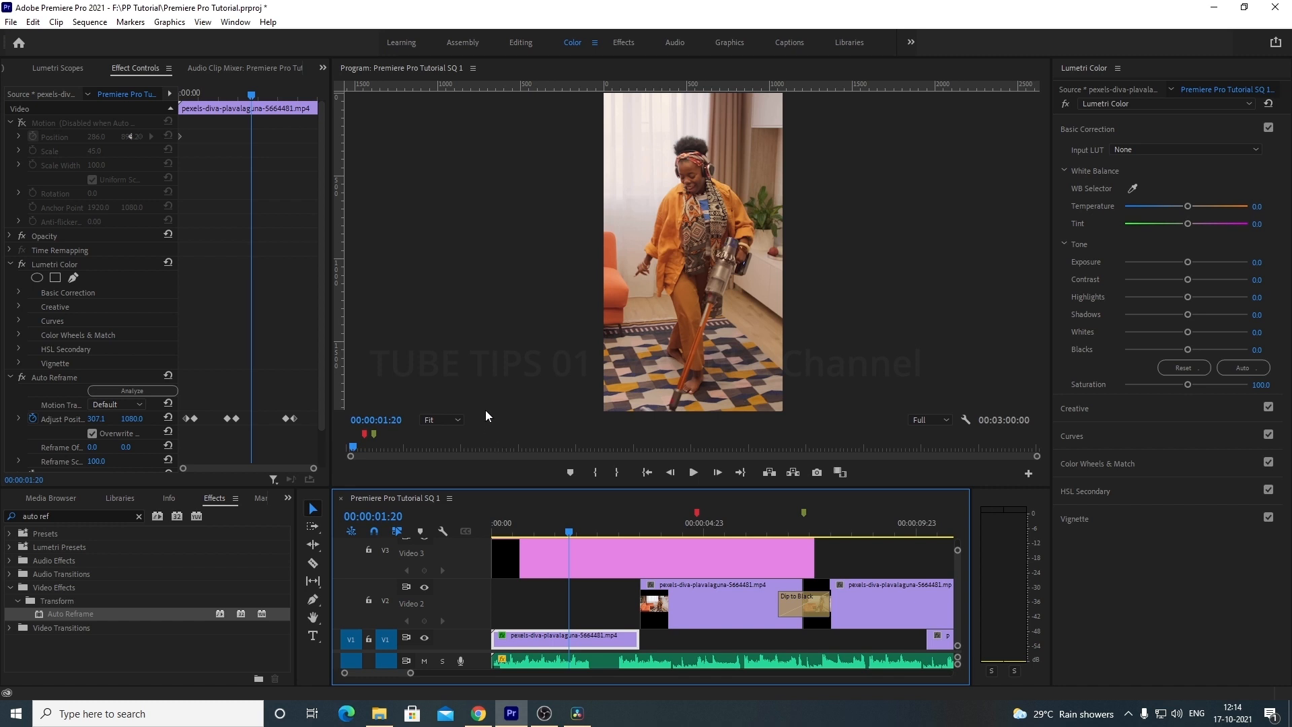
{"action": "left_click", "coordinate": [11, 21]}
{"action": "mouse_move", "coordinate": [58, 408]}
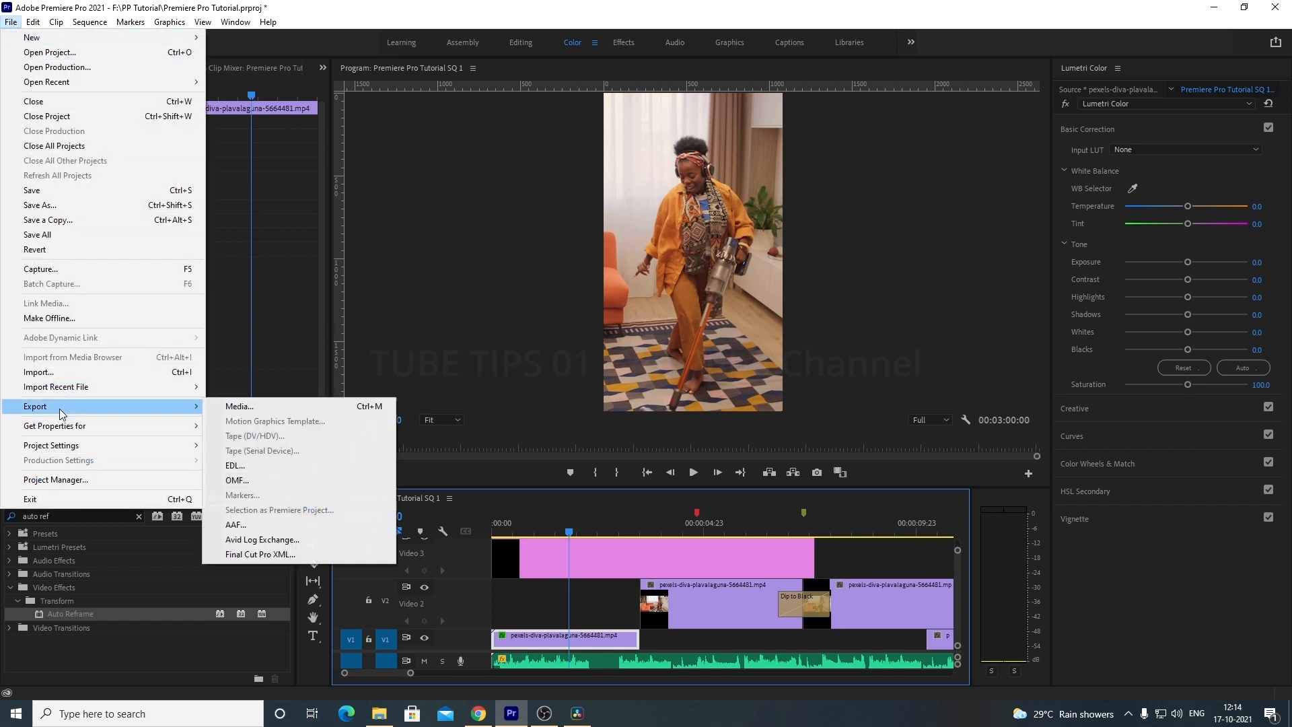
{"action": "left_click", "coordinate": [249, 408]}
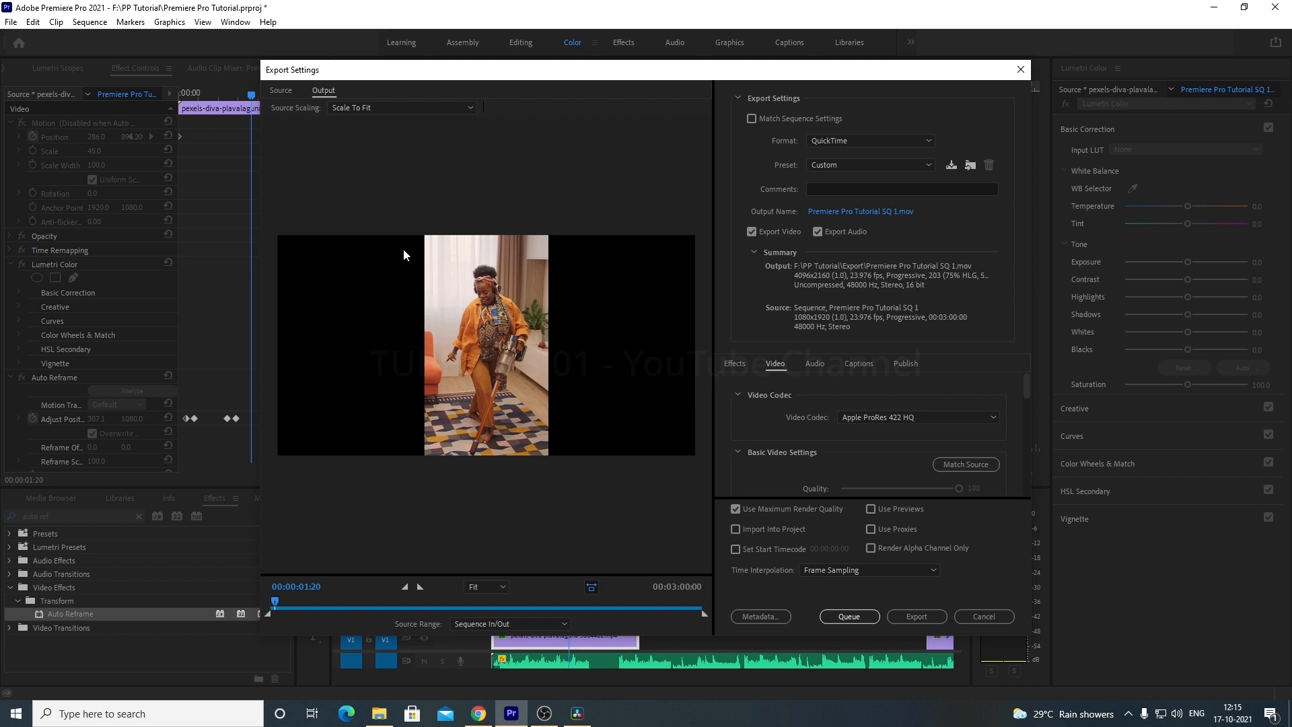
{"action": "left_click", "coordinate": [752, 118]}
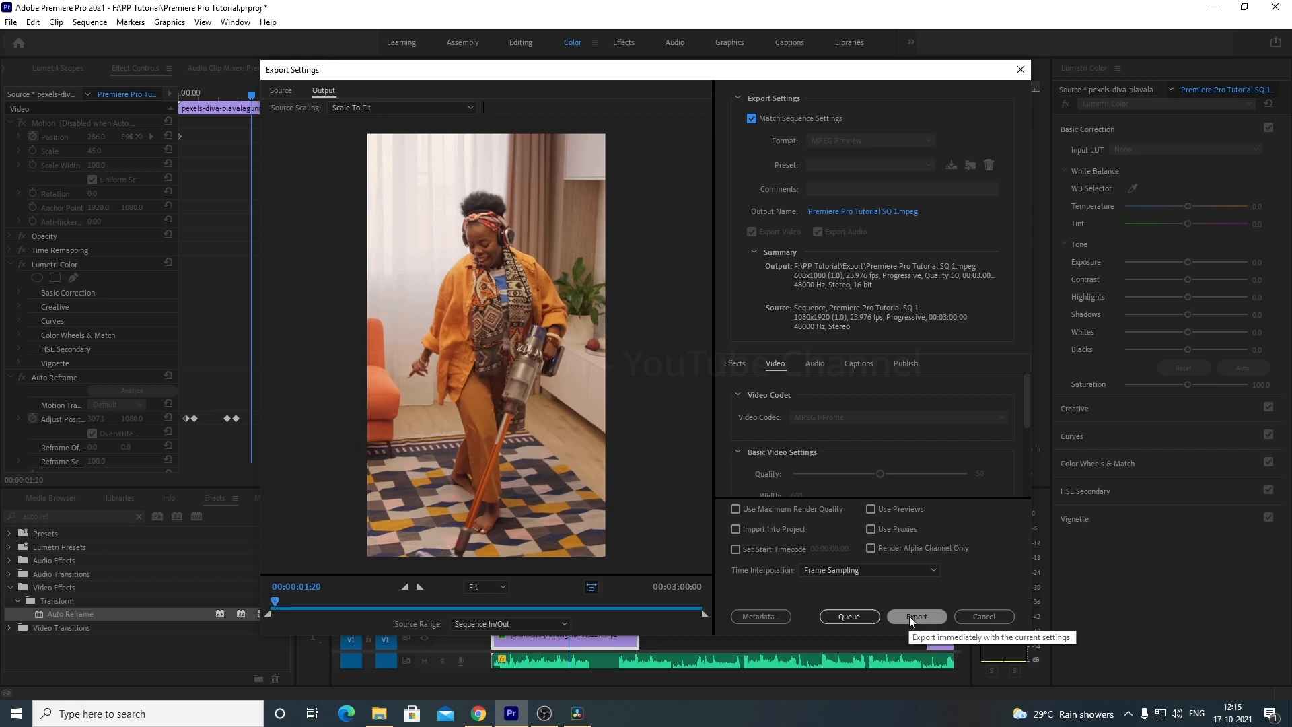
{"action": "left_click", "coordinate": [969, 616]}
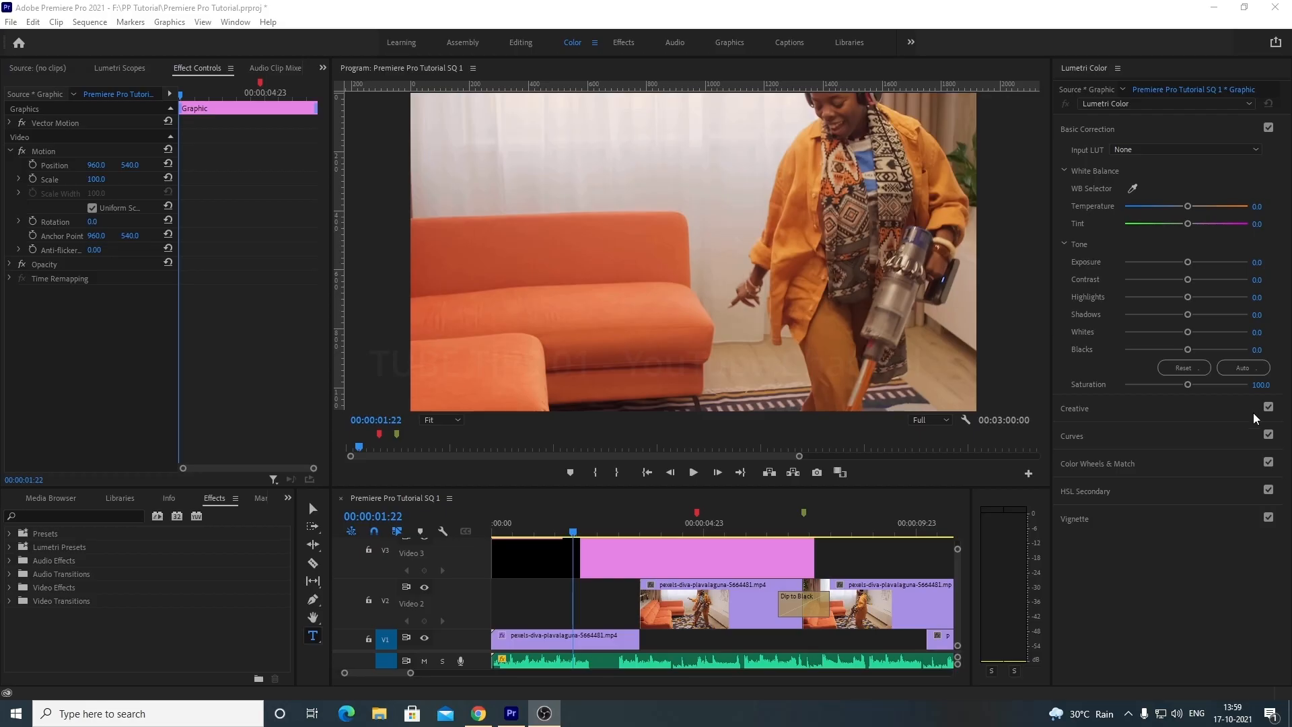
Step: Draw a text box across the middle of the frame at 00:00:01:22 with the Type tool and enter TUBE TIPS 01
{"action": "left_click", "coordinate": [583, 594]}
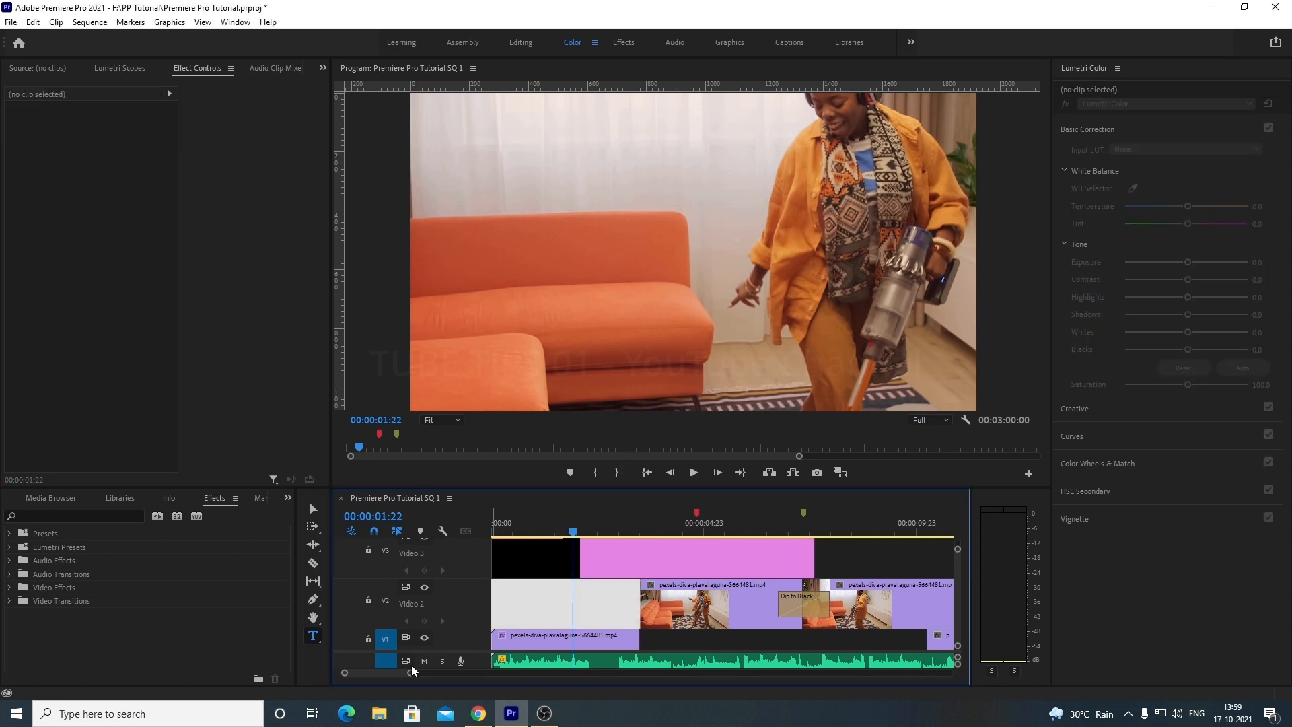
{"action": "scroll", "coordinate": [586, 558], "scroll_direction": "down", "scroll_amount": 5}
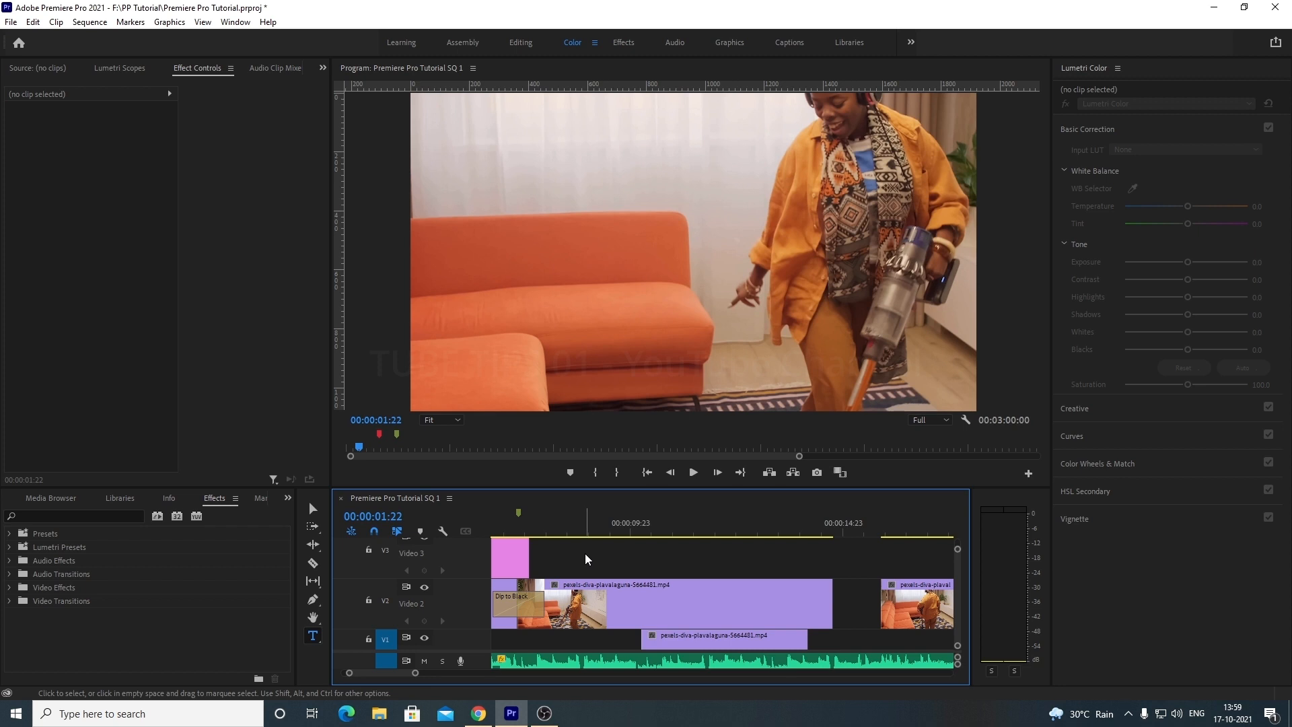
{"action": "left_click", "coordinate": [313, 509]}
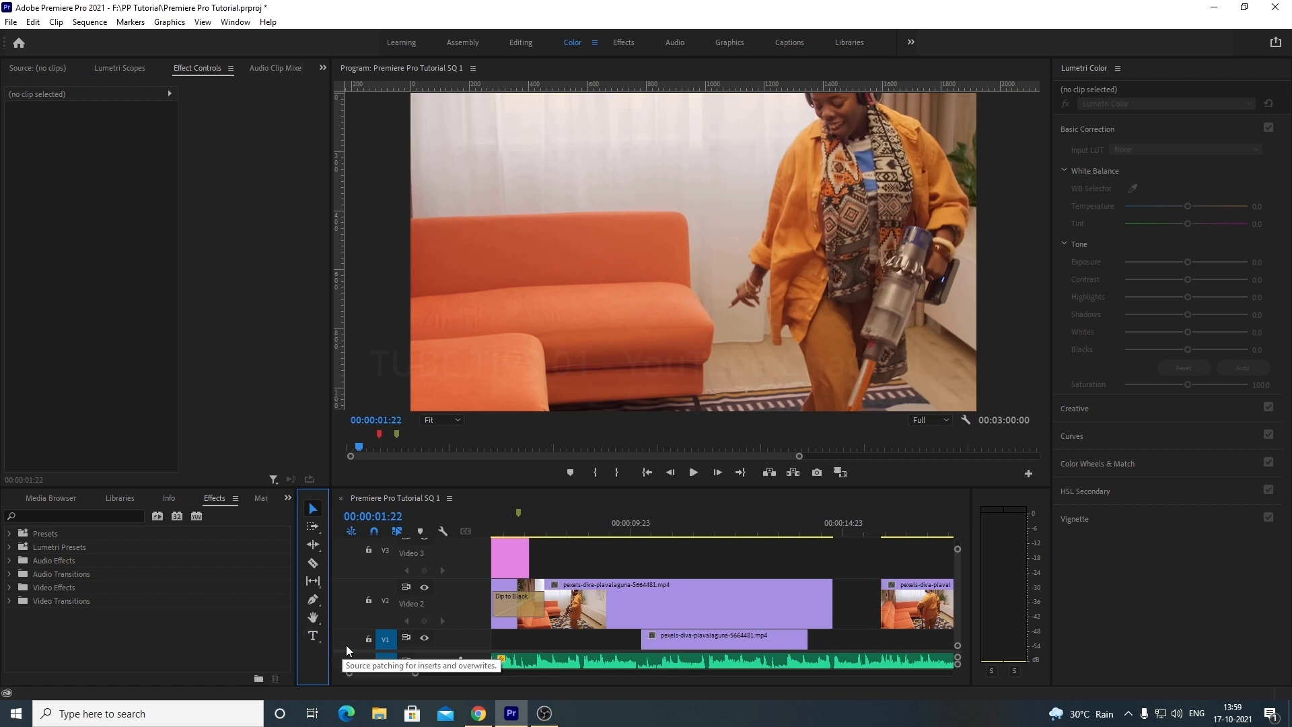
{"action": "left_click", "coordinate": [313, 637]}
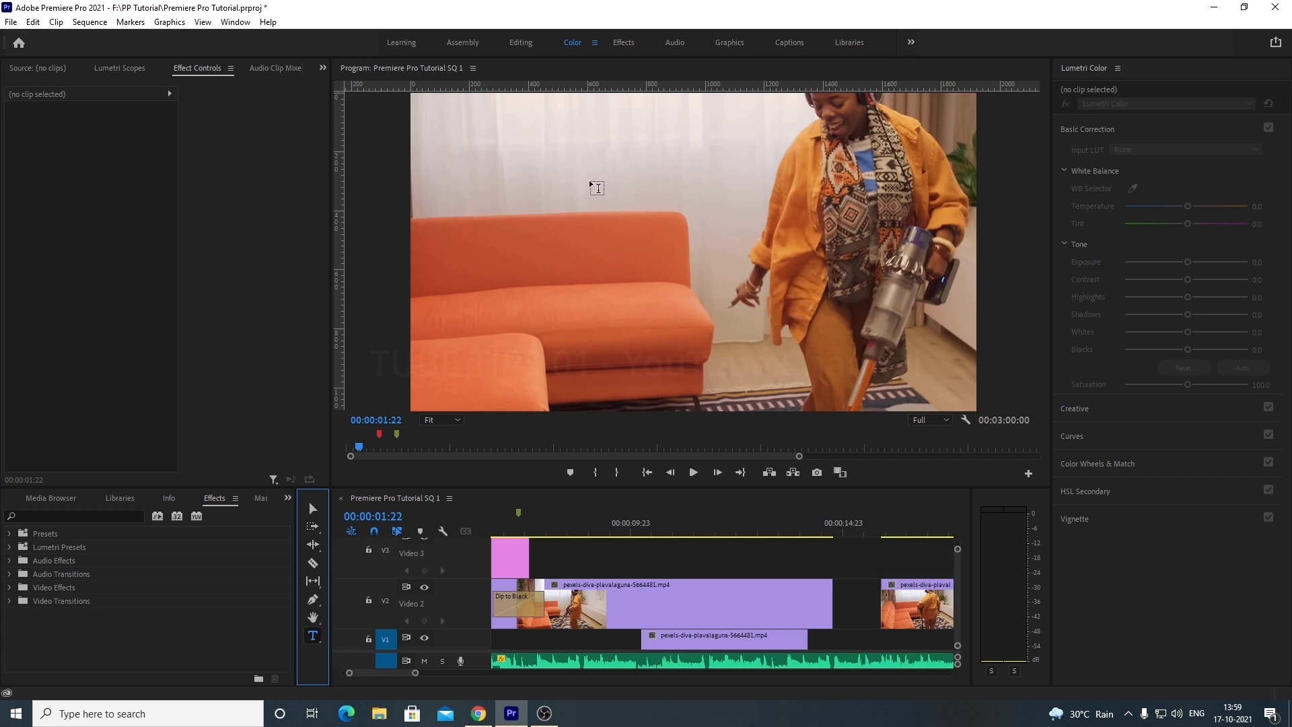
{"action": "left_click_drag", "start_coordinate": [530, 163], "coordinate": [849, 346]}
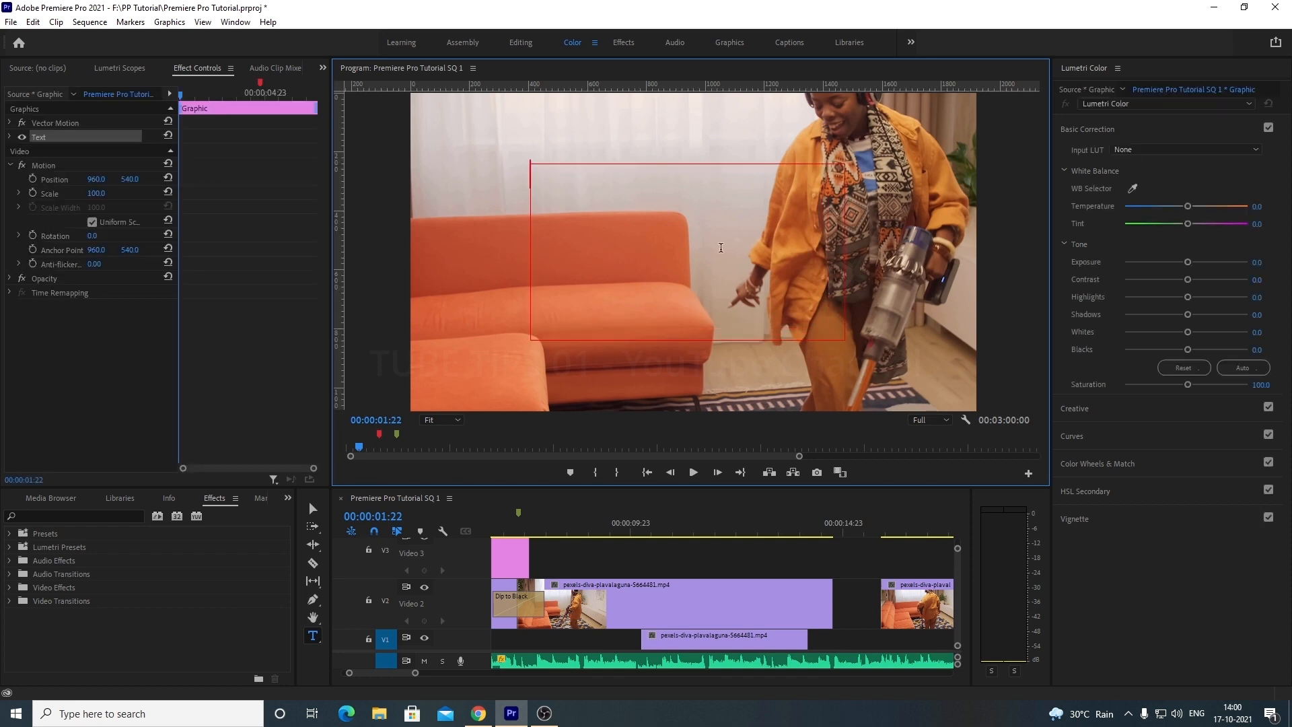
{"action": "type", "text": "TUBE TIPS "}
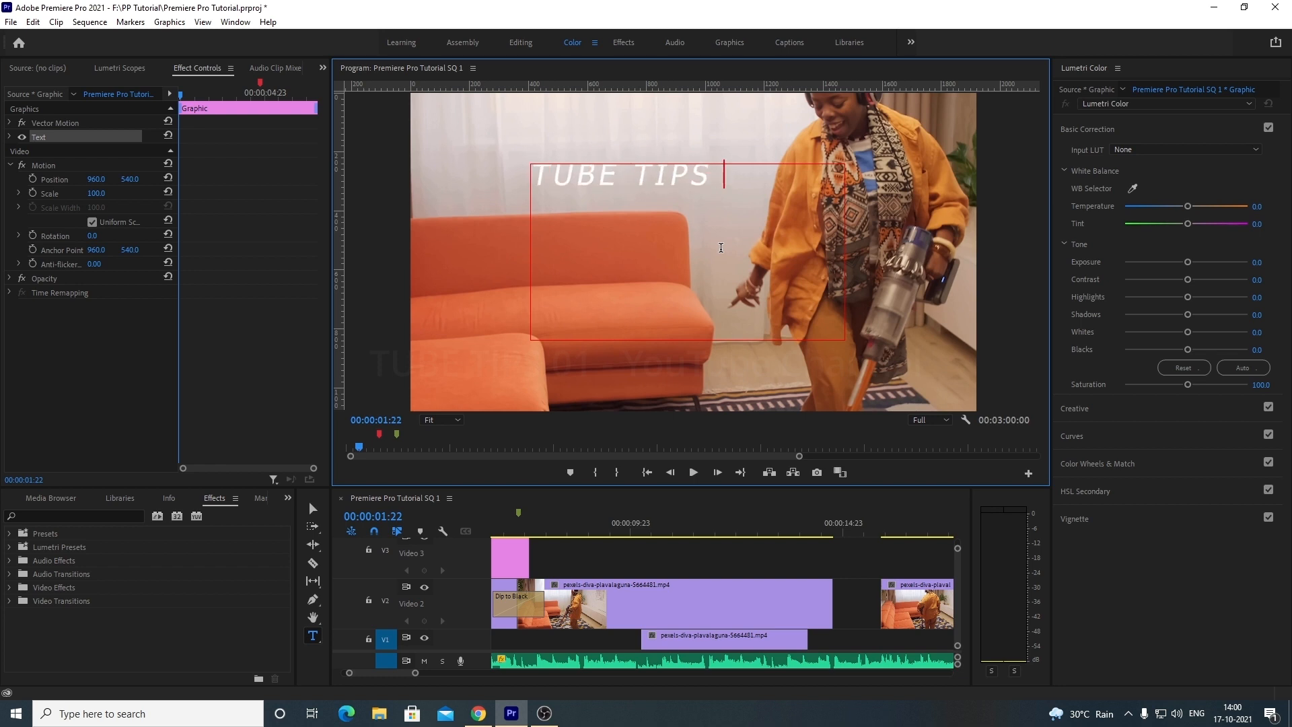
{"action": "type", "text": "01"}
Step: Format the TUBE TIPS 01 text in Verdana Bold at size 106
{"action": "left_click_drag", "start_coordinate": [764, 177], "coordinate": [529, 175]}
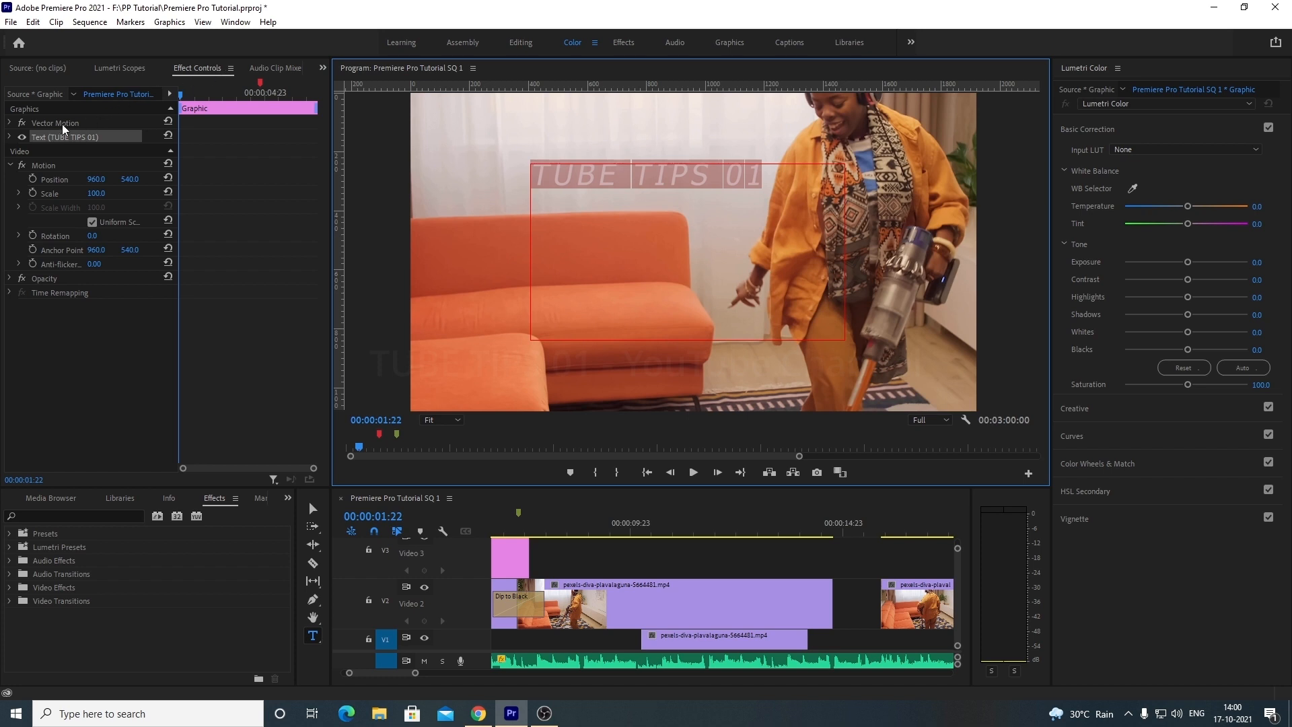
{"action": "left_click", "coordinate": [10, 138]}
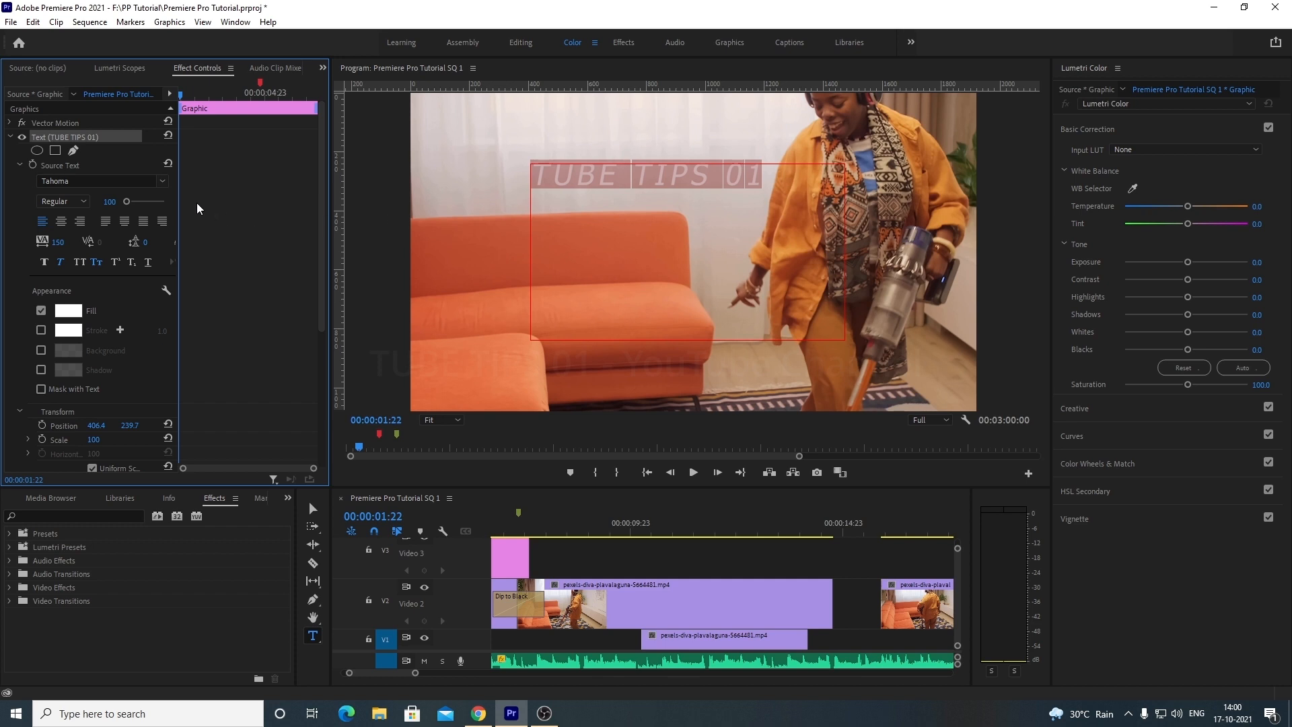
{"action": "left_click", "coordinate": [161, 181]}
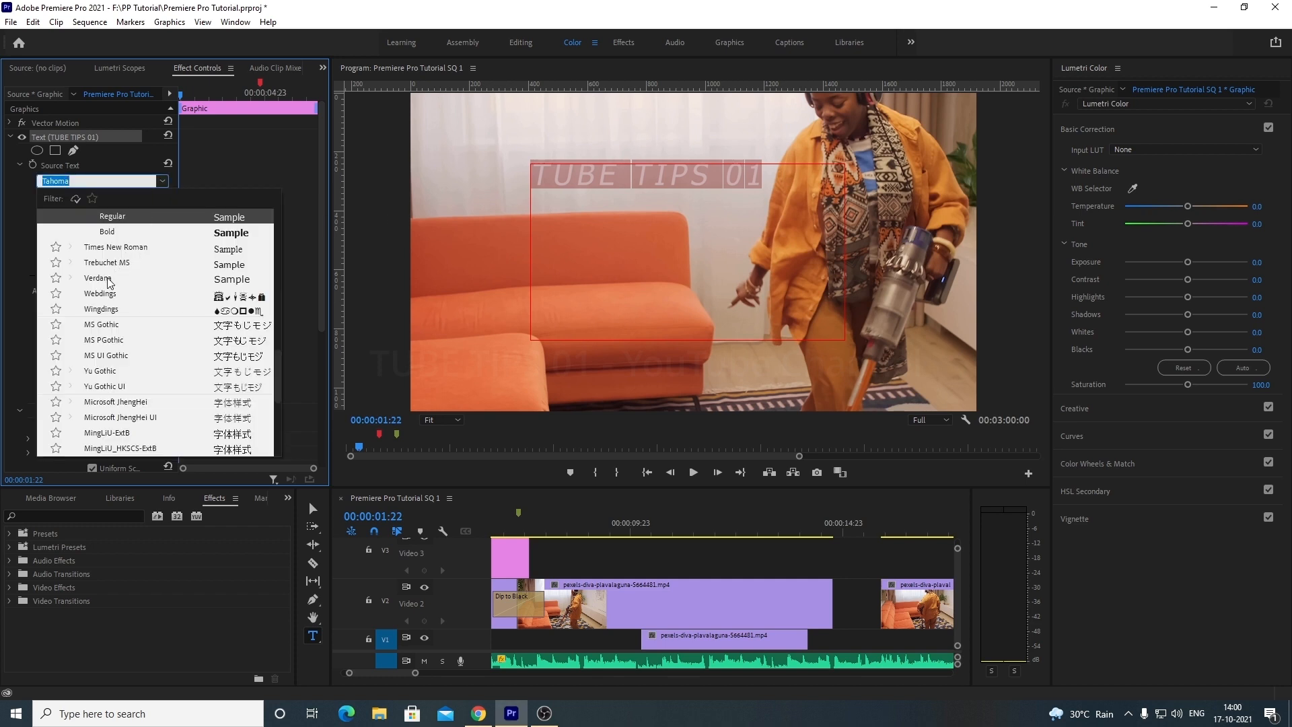
{"action": "left_click", "coordinate": [113, 281]}
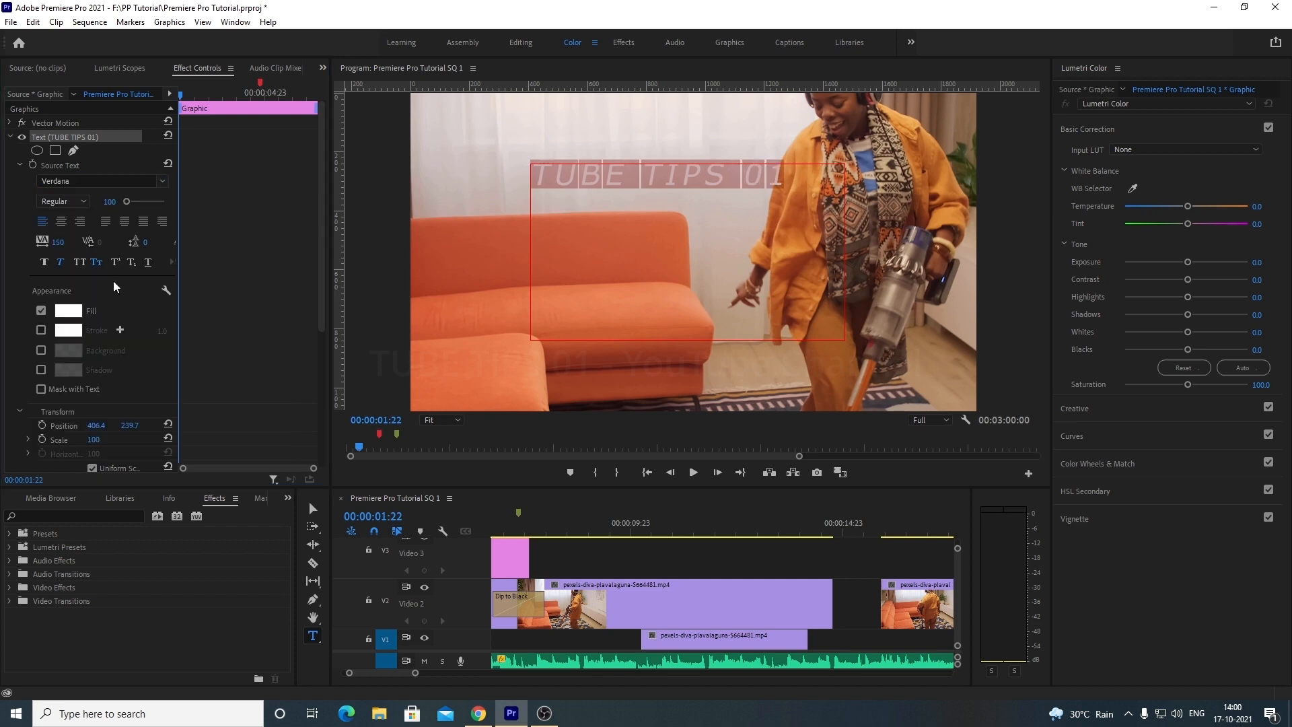
{"action": "left_click", "coordinate": [86, 203]}
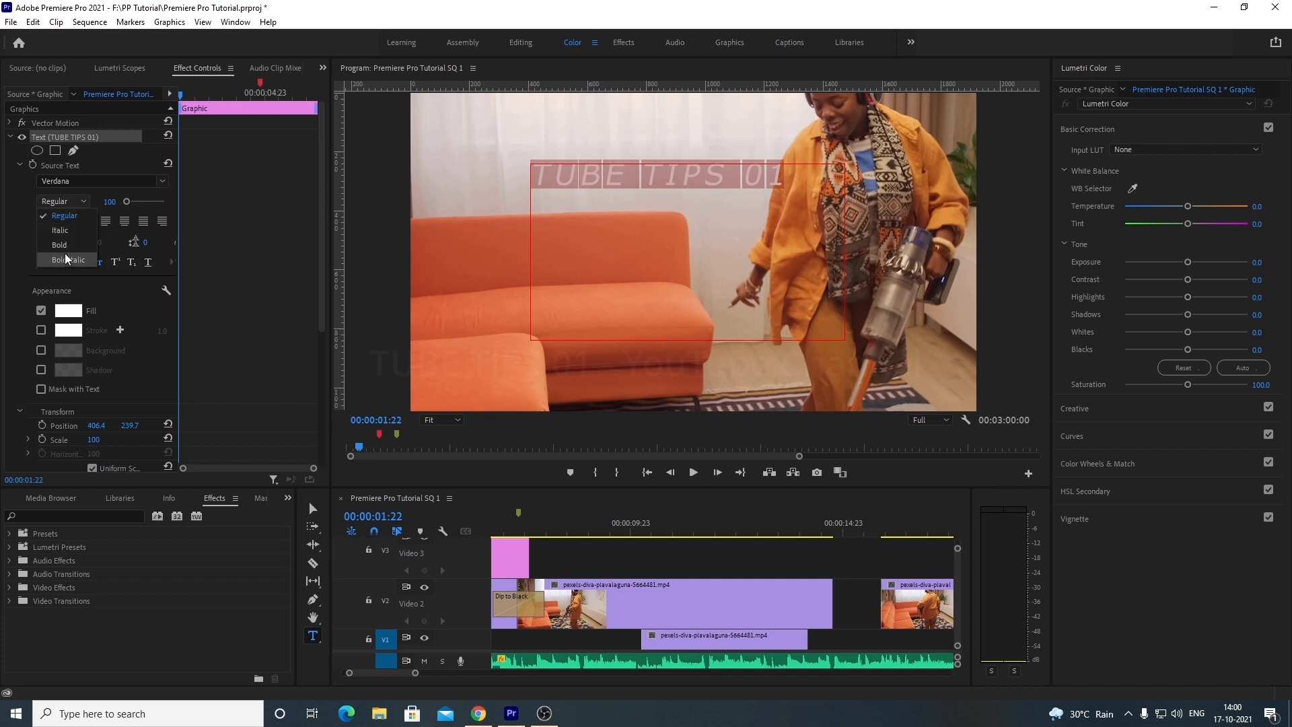
{"action": "left_click", "coordinate": [66, 246]}
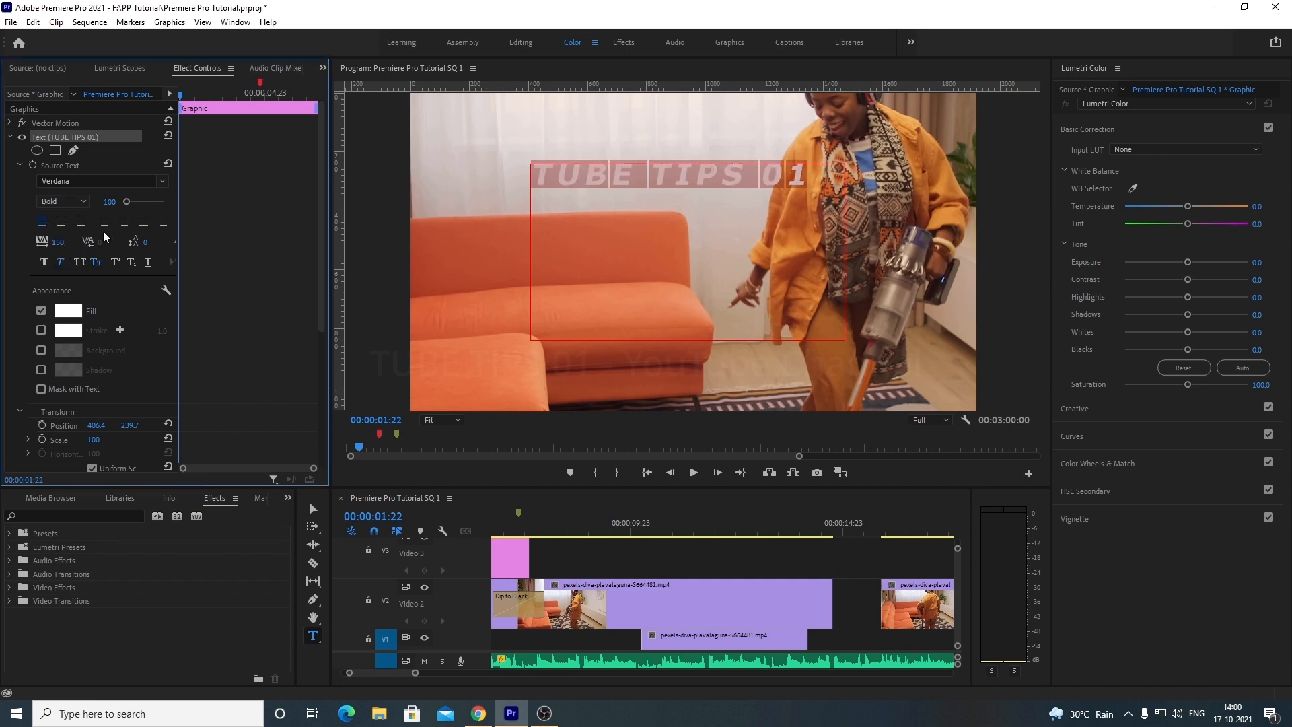
{"action": "left_click_drag", "start_coordinate": [127, 201], "coordinate": [125, 200]}
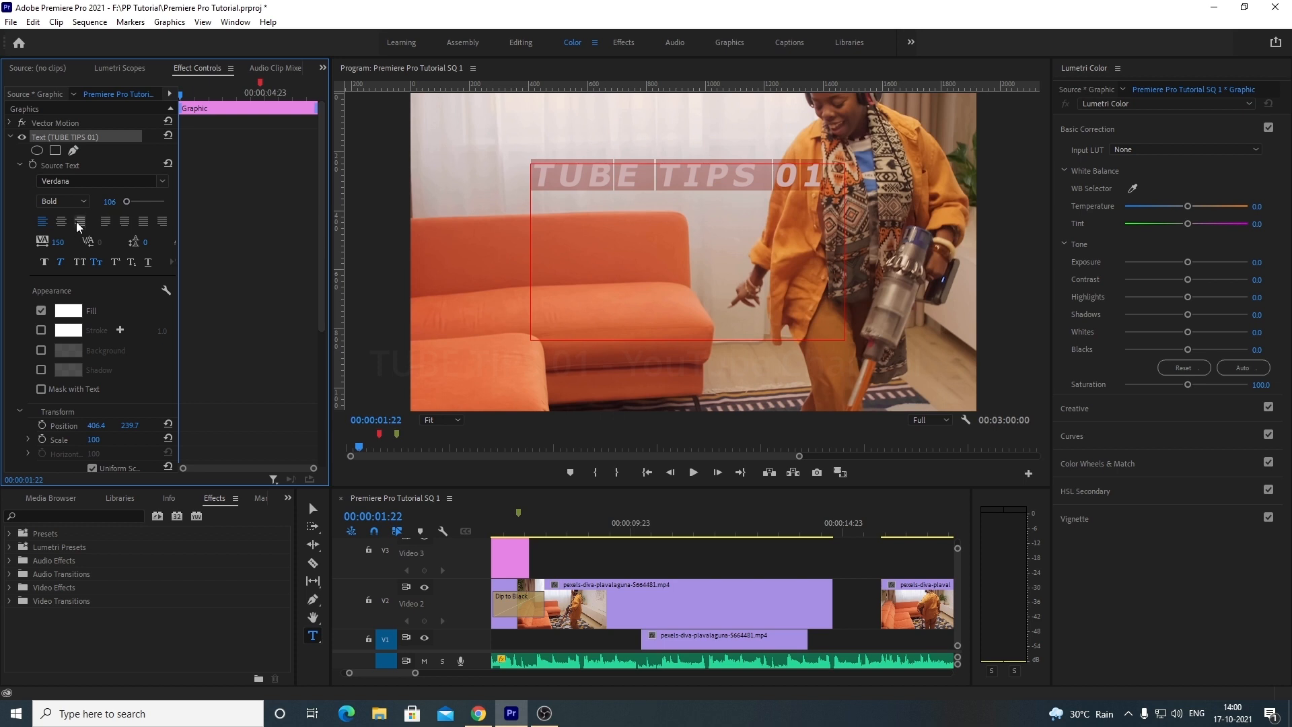
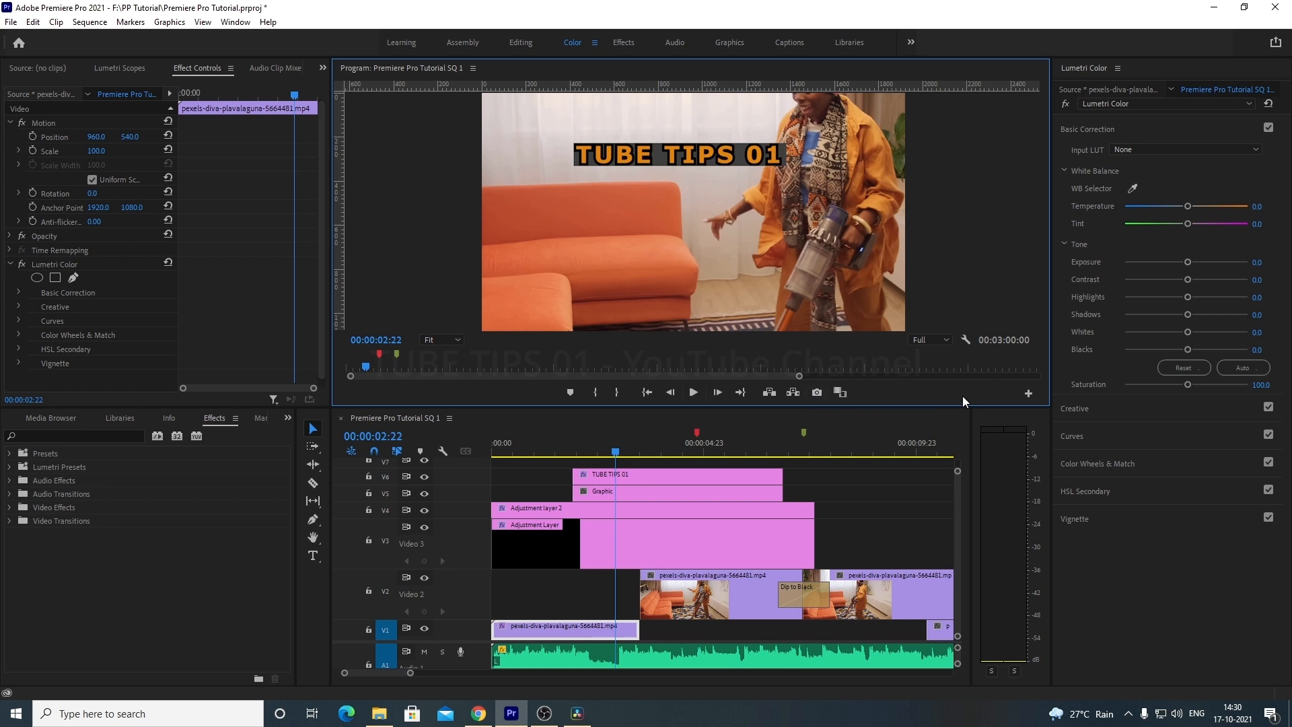
Step: Export the frame at 00:00:02:22 as a JPEG still with Import into project enabled
{"action": "left_click", "coordinate": [1029, 394]}
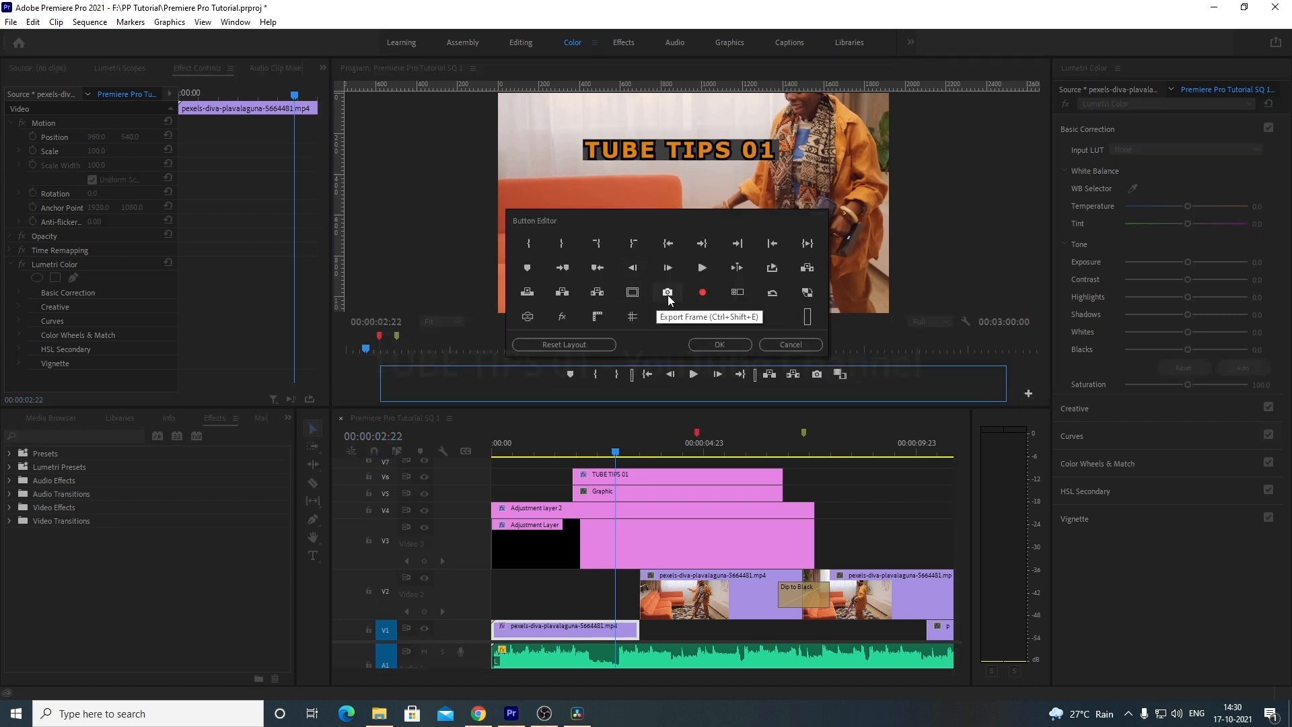
{"action": "left_click", "coordinate": [796, 347]}
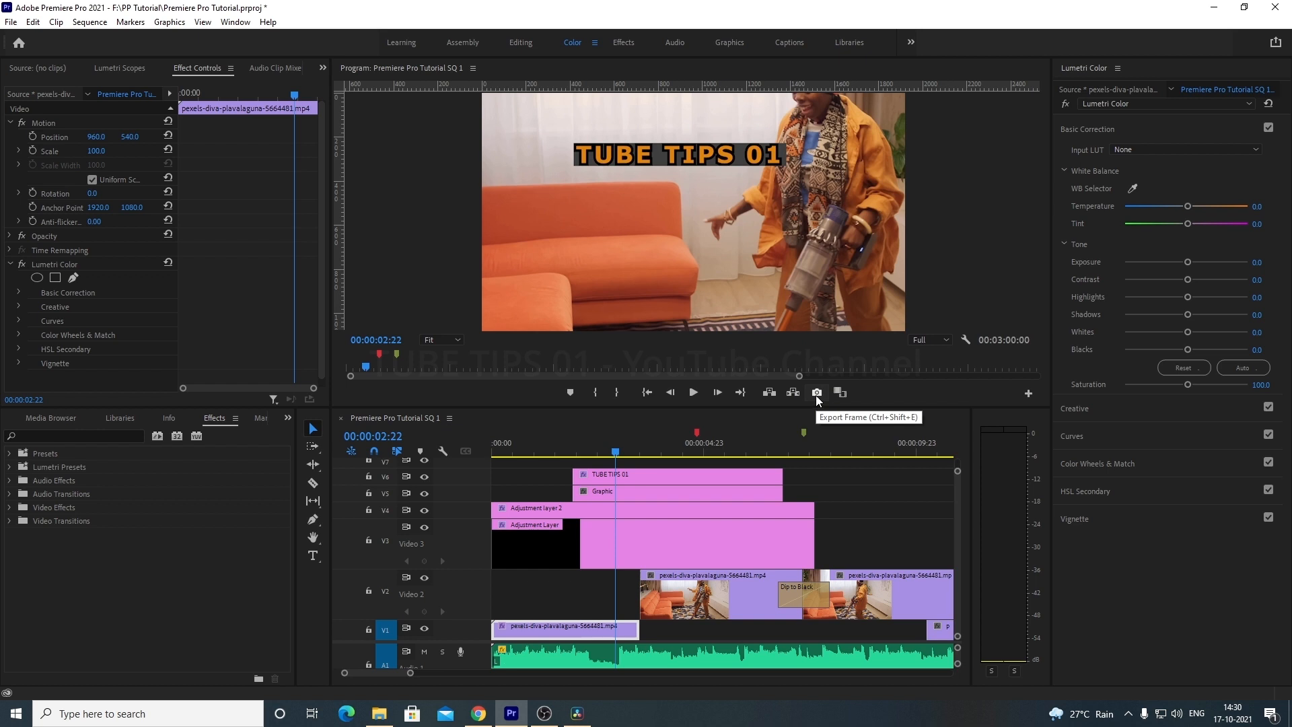
{"action": "left_click", "coordinate": [817, 396]}
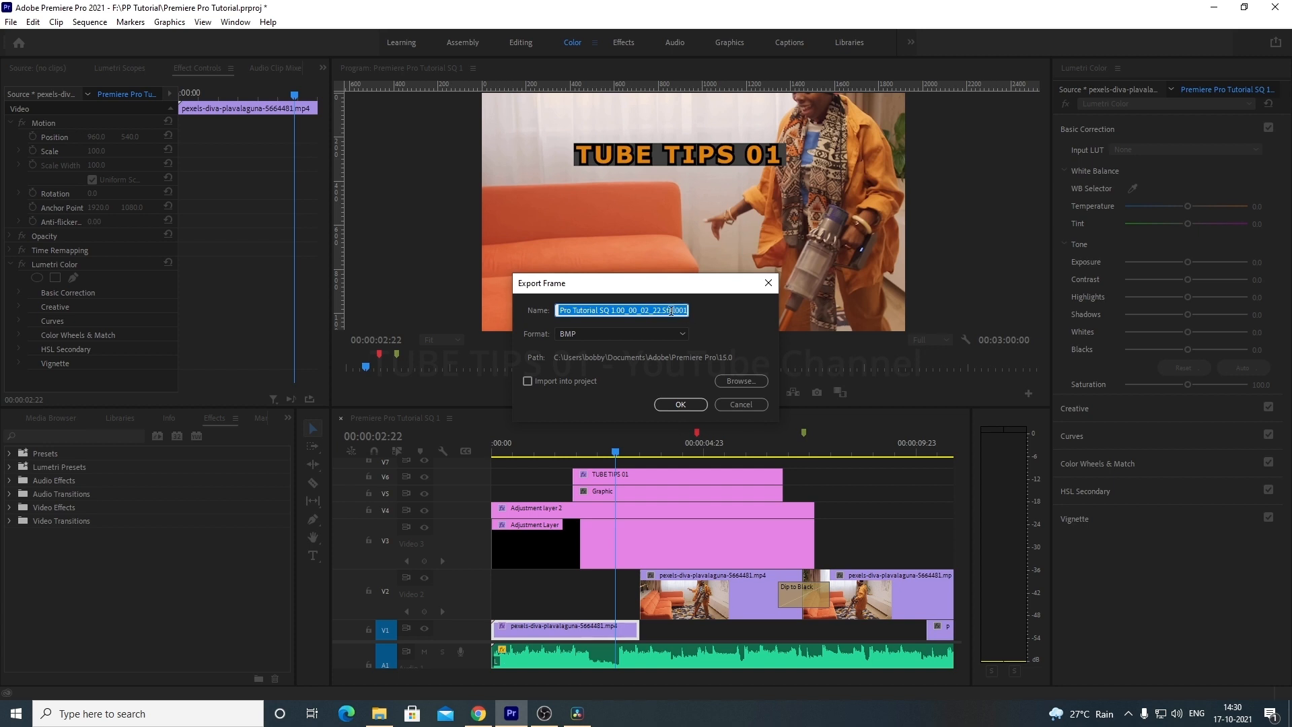
{"action": "left_click", "coordinate": [635, 339]}
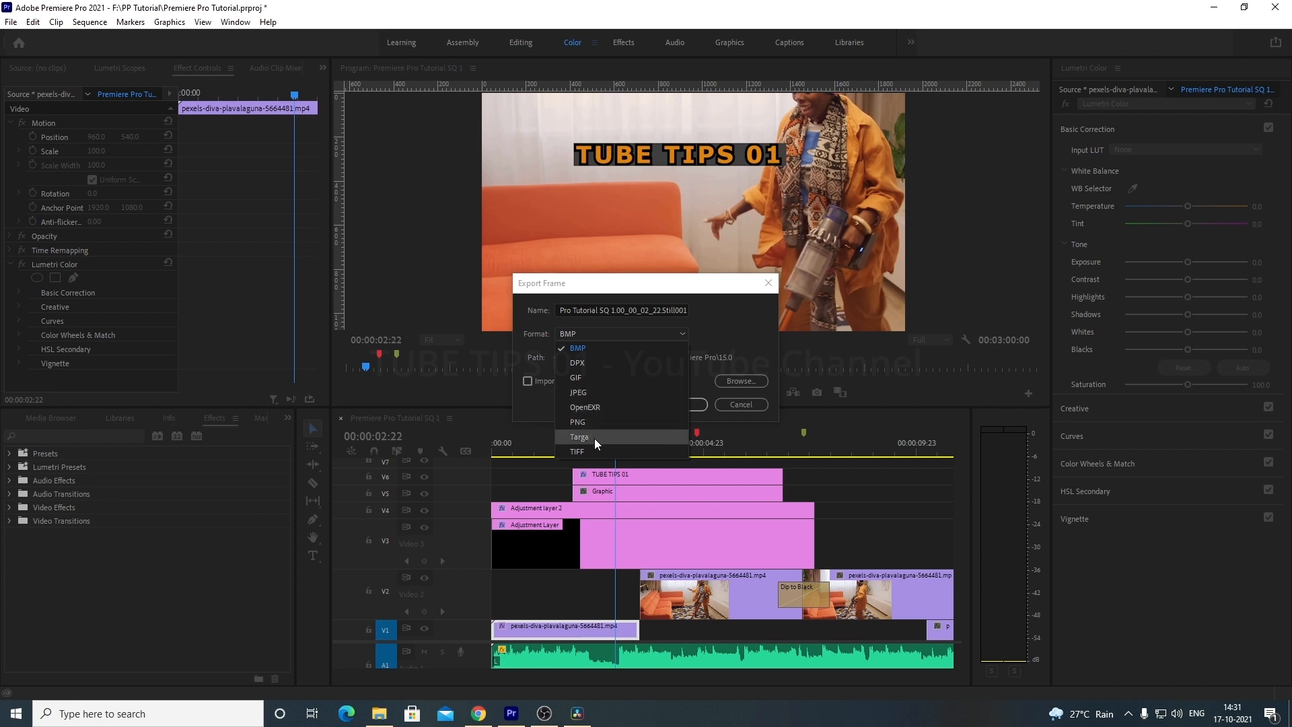
{"action": "left_click", "coordinate": [586, 393]}
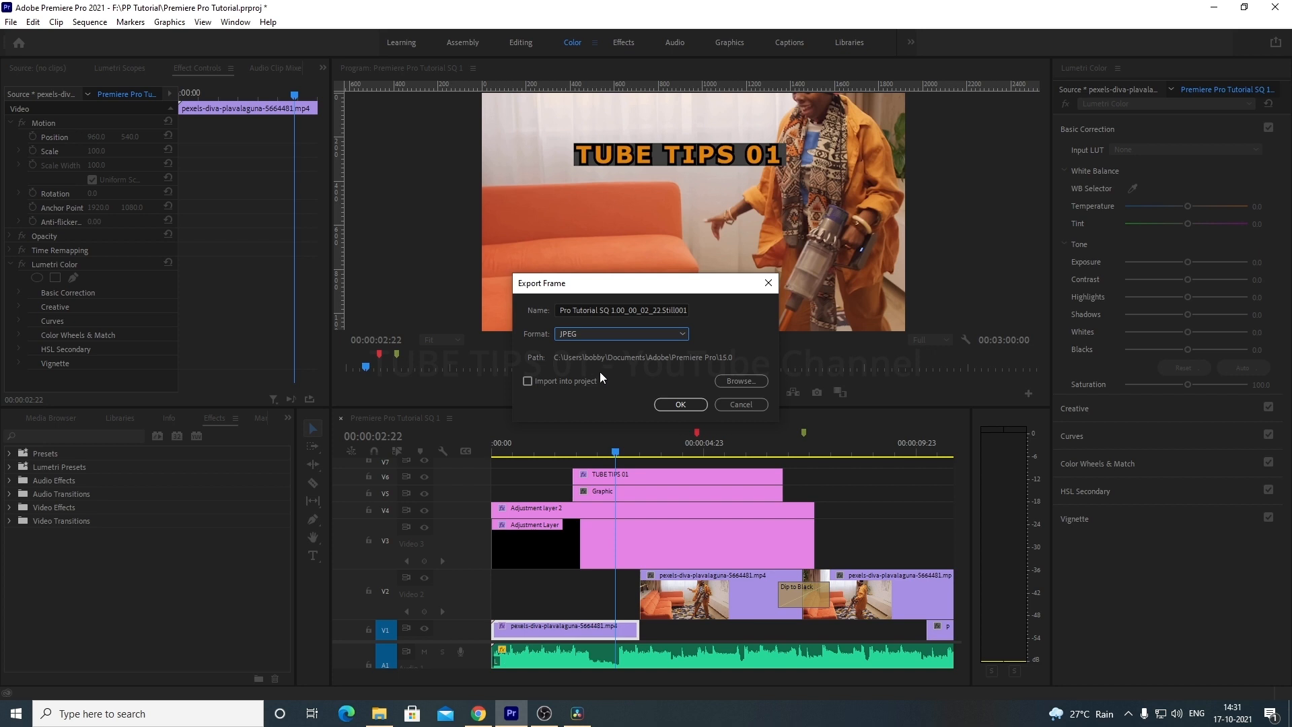
{"action": "left_click", "coordinate": [748, 381]}
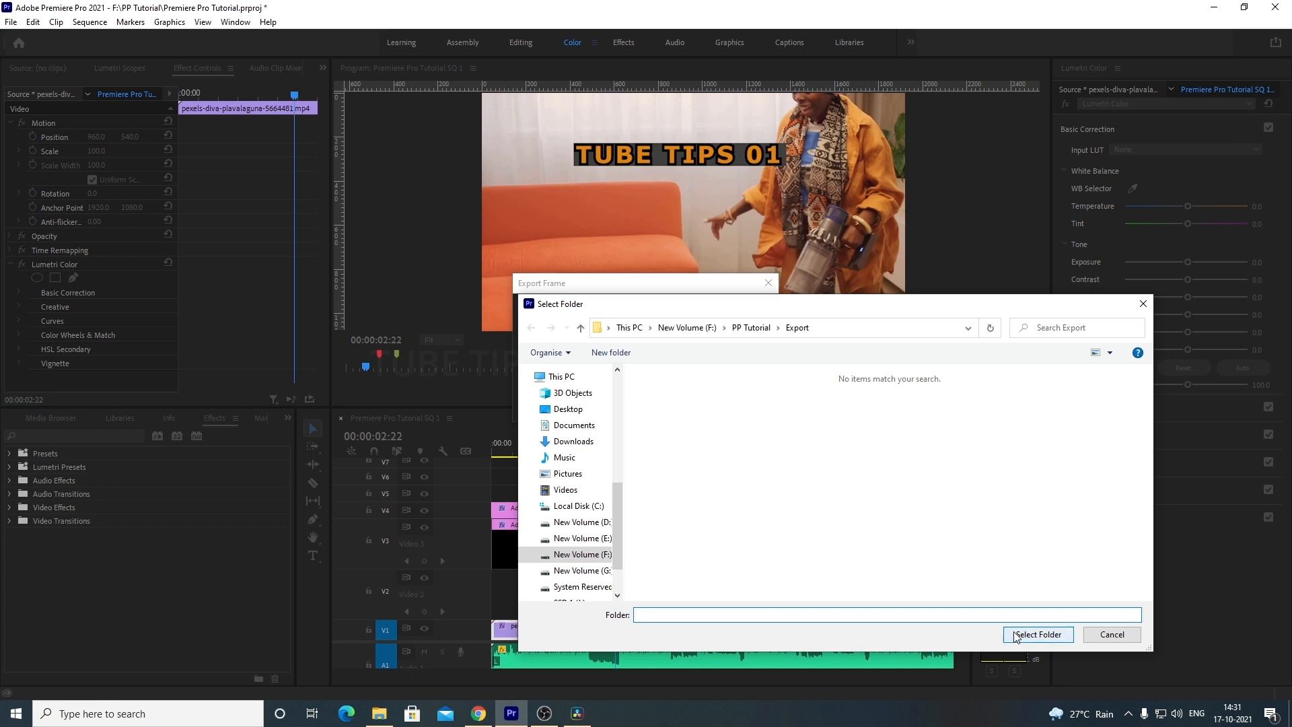
{"action": "left_click", "coordinate": [1114, 638]}
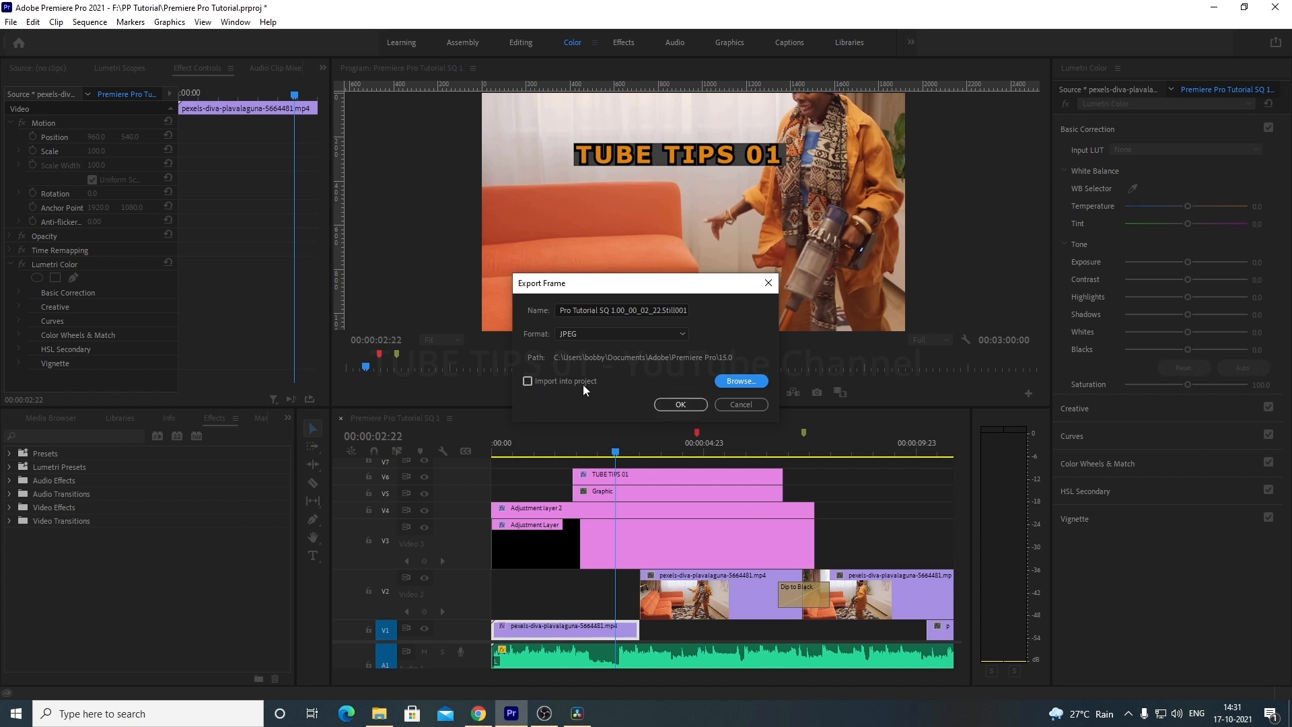
{"action": "left_click", "coordinate": [528, 382]}
{"action": "left_click_drag", "start_coordinate": [677, 283], "coordinate": [770, 242]}
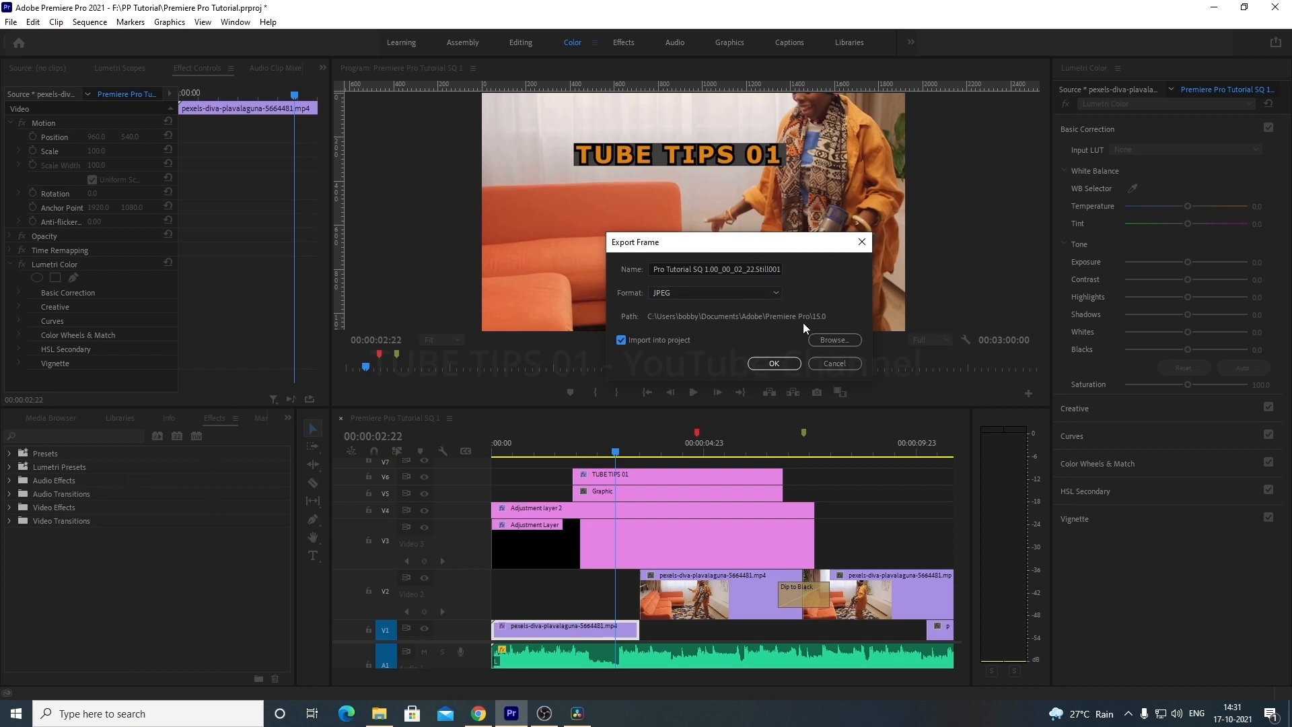
{"action": "left_click", "coordinate": [764, 367]}
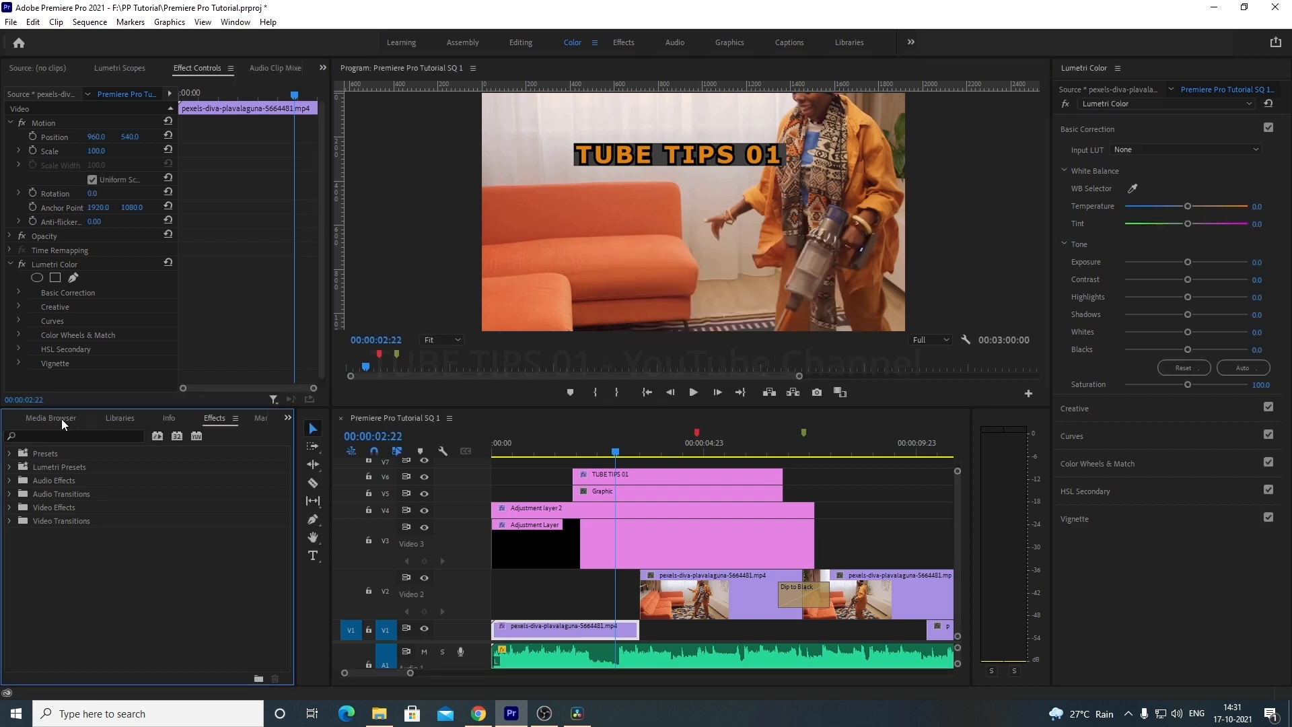
Step: Place the exported JPEG still on V5 right after the Graphic clip, and delete it from the timeline
{"action": "scroll", "coordinate": [62, 419], "scroll_direction": "up", "scroll_amount": 3}
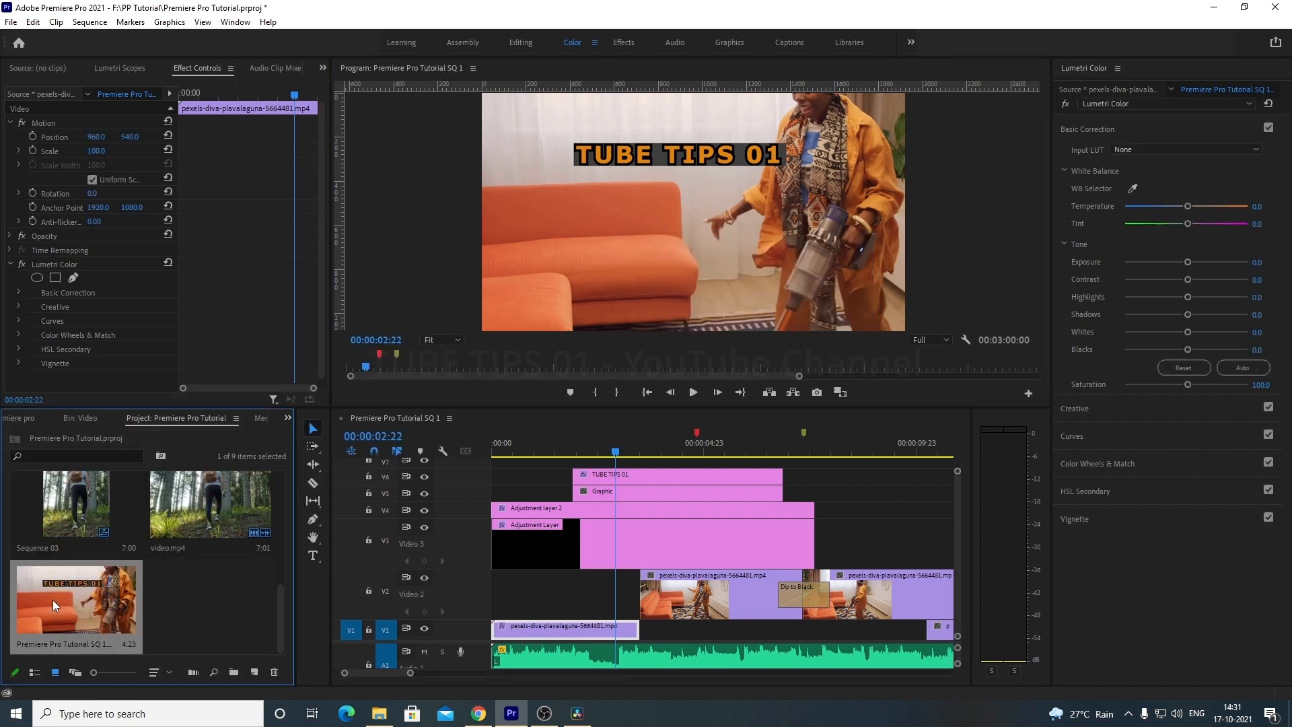
{"action": "left_click_drag", "start_coordinate": [86, 600], "coordinate": [795, 499]}
{"action": "left_click", "coordinate": [821, 495]}
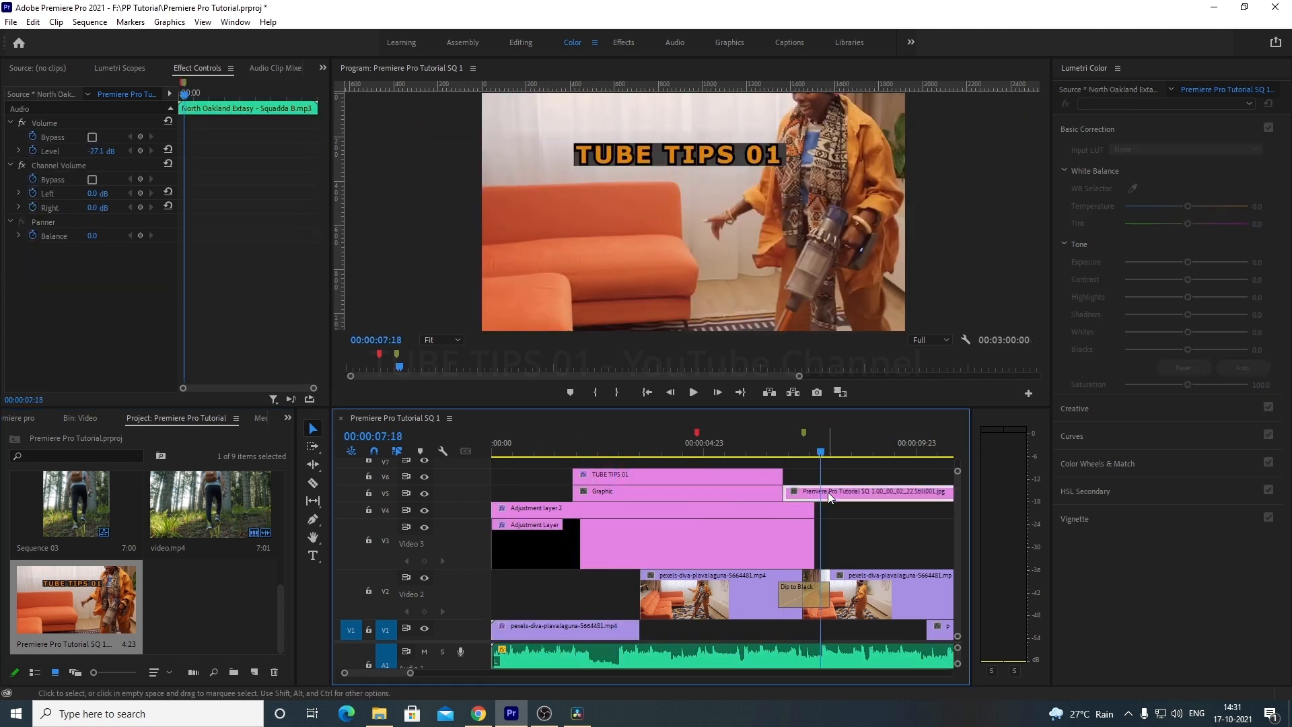
{"action": "key", "text": "Delete"}
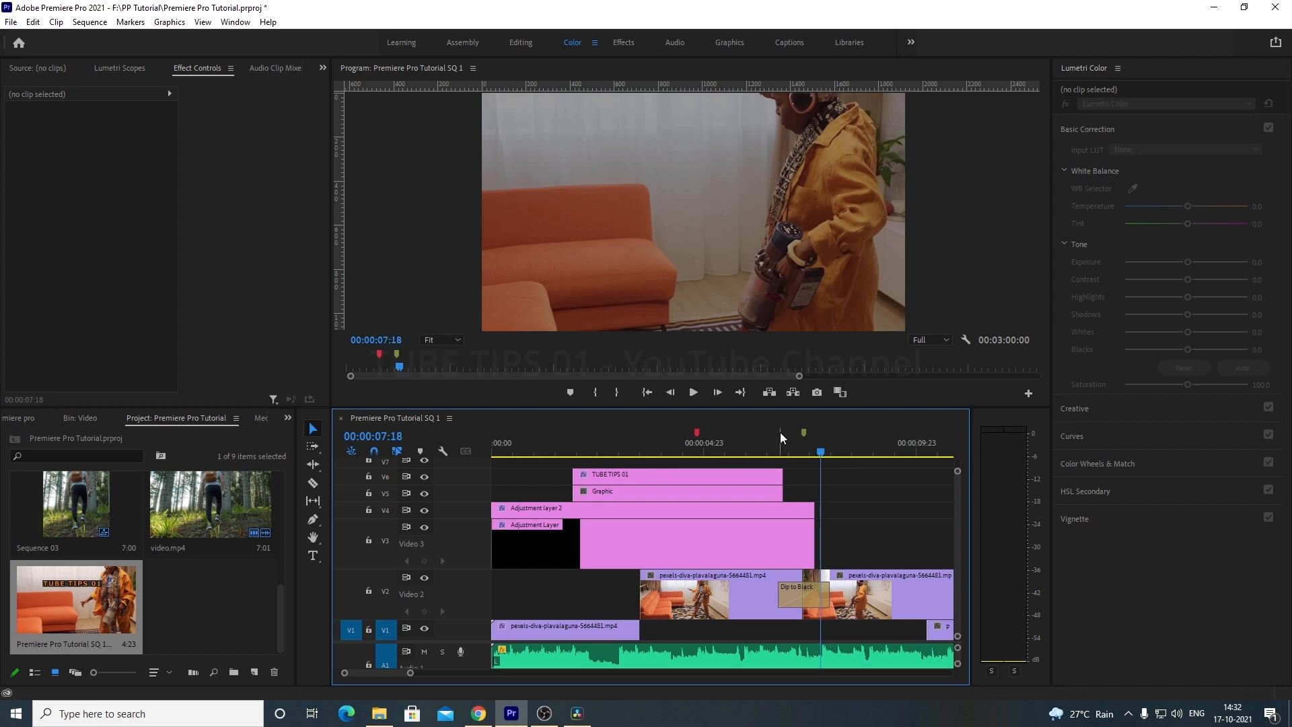
Step: Move the playhead to 00:00:06:08 and open the sequence's media export settings
{"action": "left_click", "coordinate": [759, 444]}
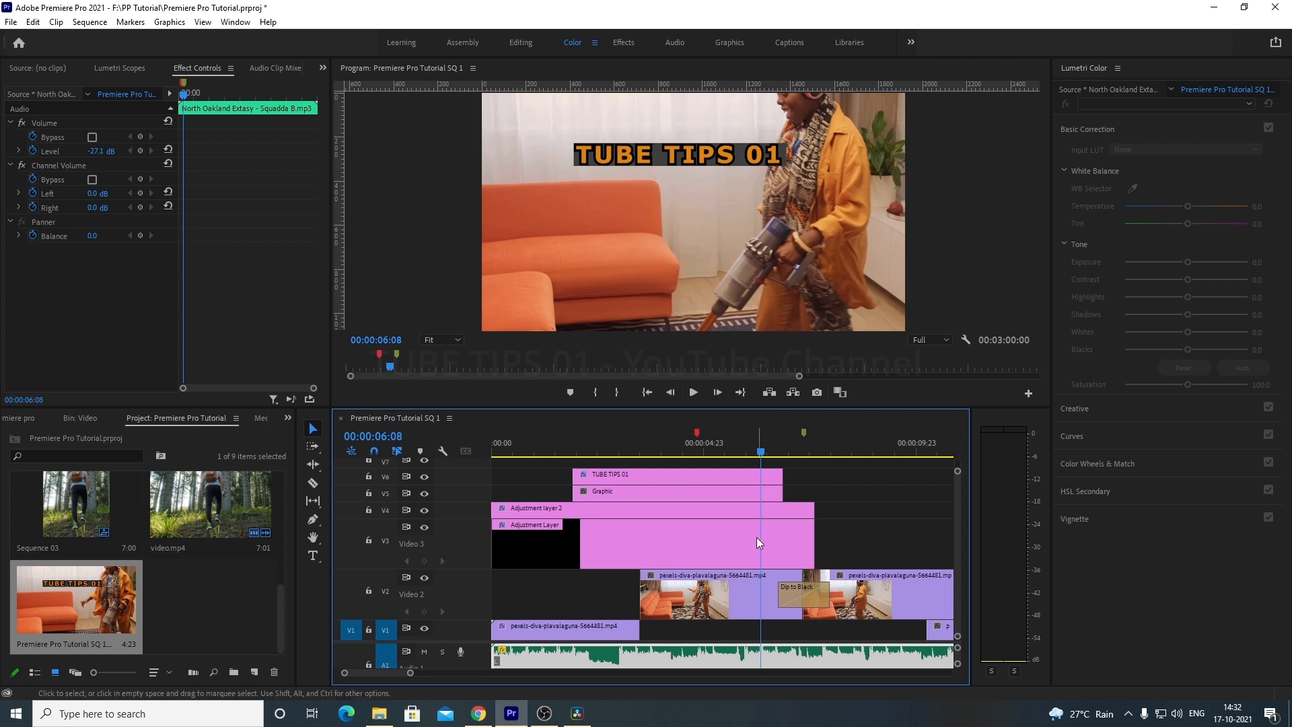
{"action": "left_click", "coordinate": [847, 501]}
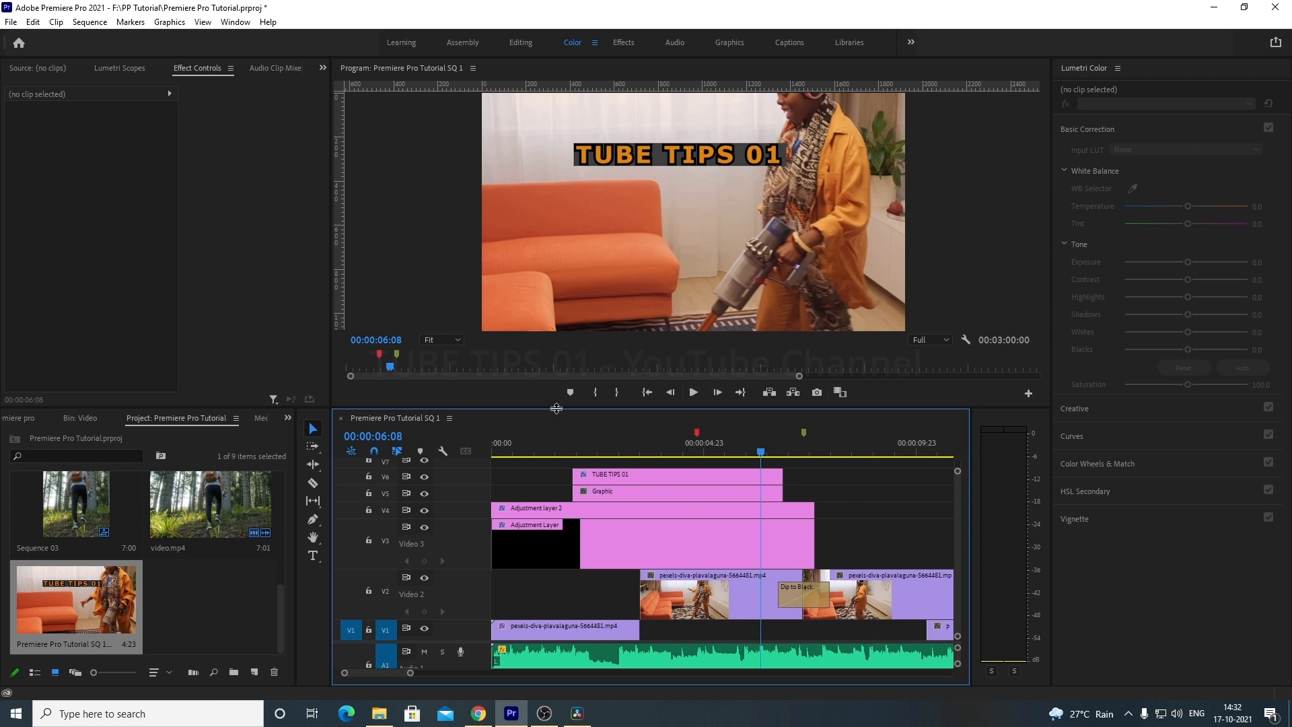
{"action": "left_click", "coordinate": [11, 22]}
{"action": "mouse_move", "coordinate": [121, 406]}
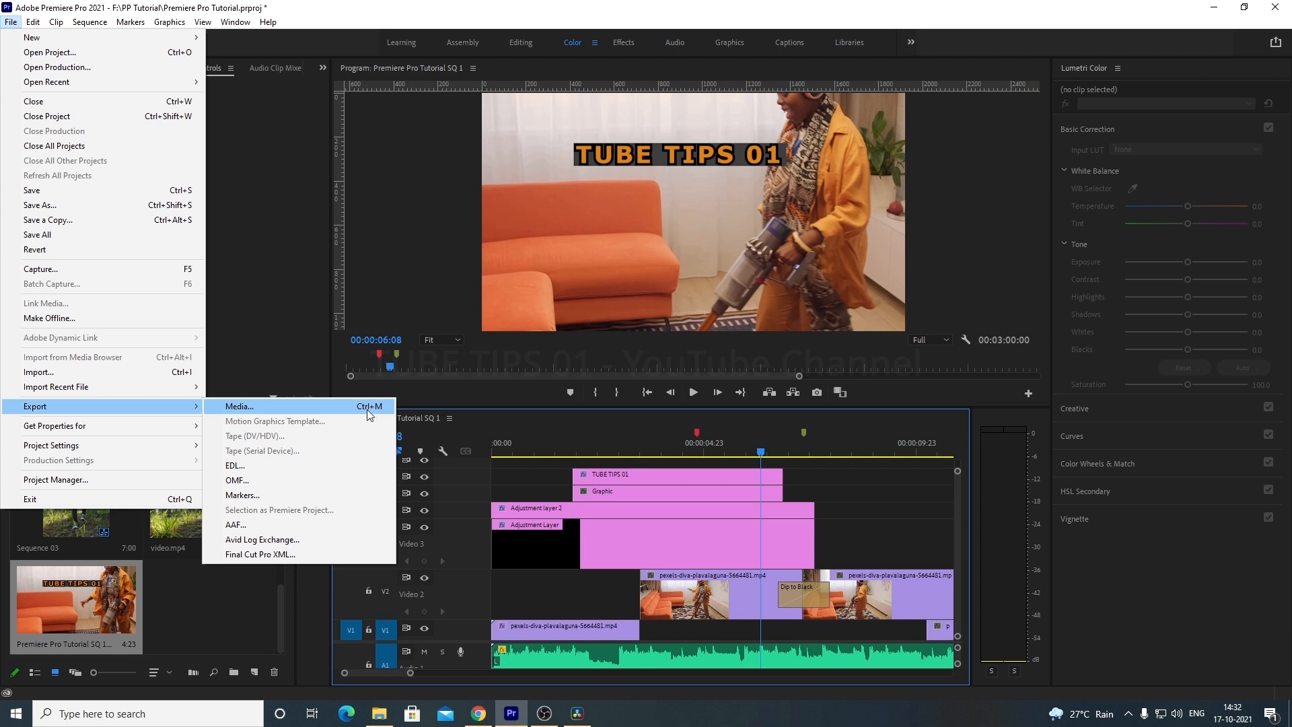
{"action": "left_click", "coordinate": [839, 480]}
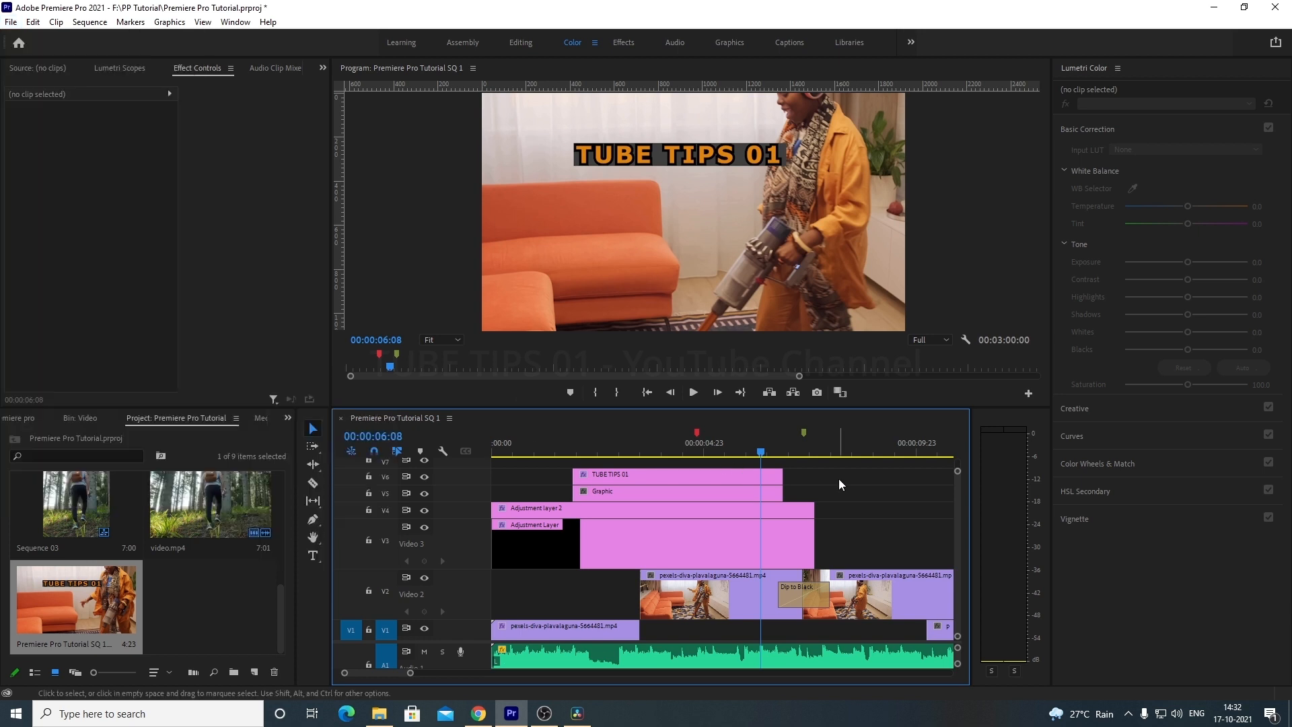
{"action": "key", "text": "ctrl+m"}
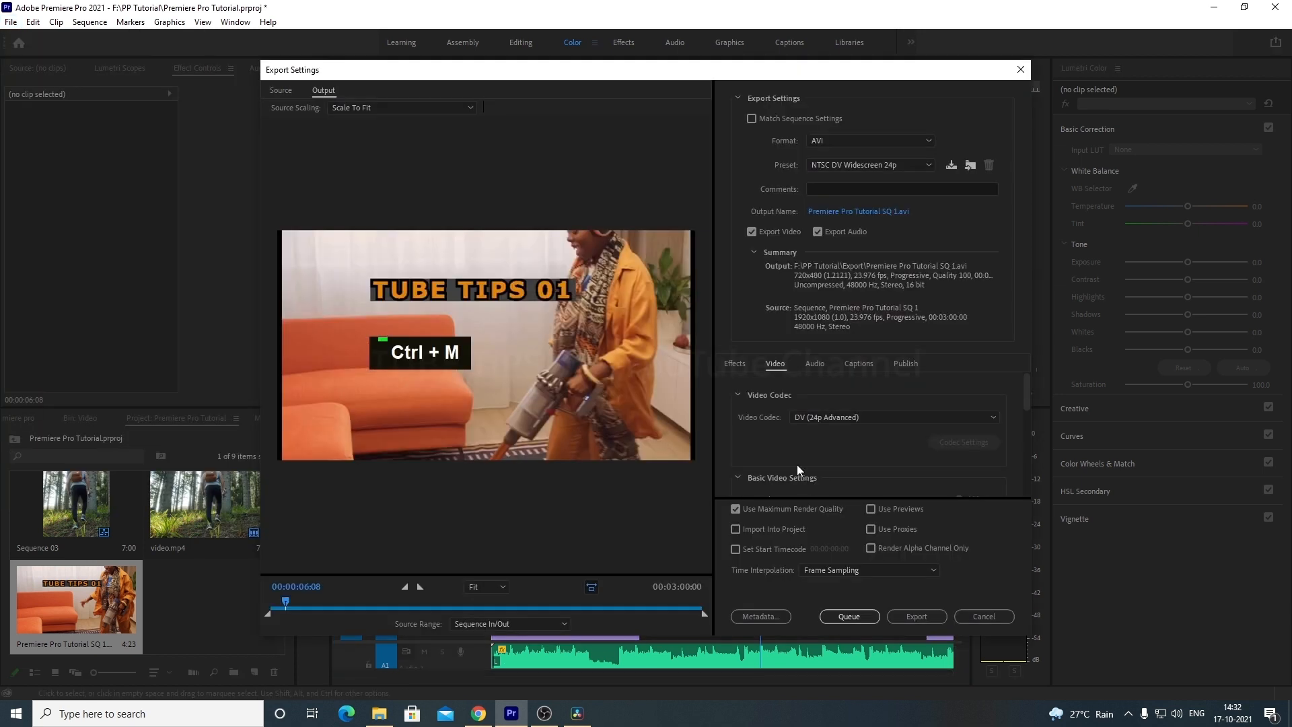
{"action": "left_click_drag", "start_coordinate": [556, 76], "coordinate": [561, 64]}
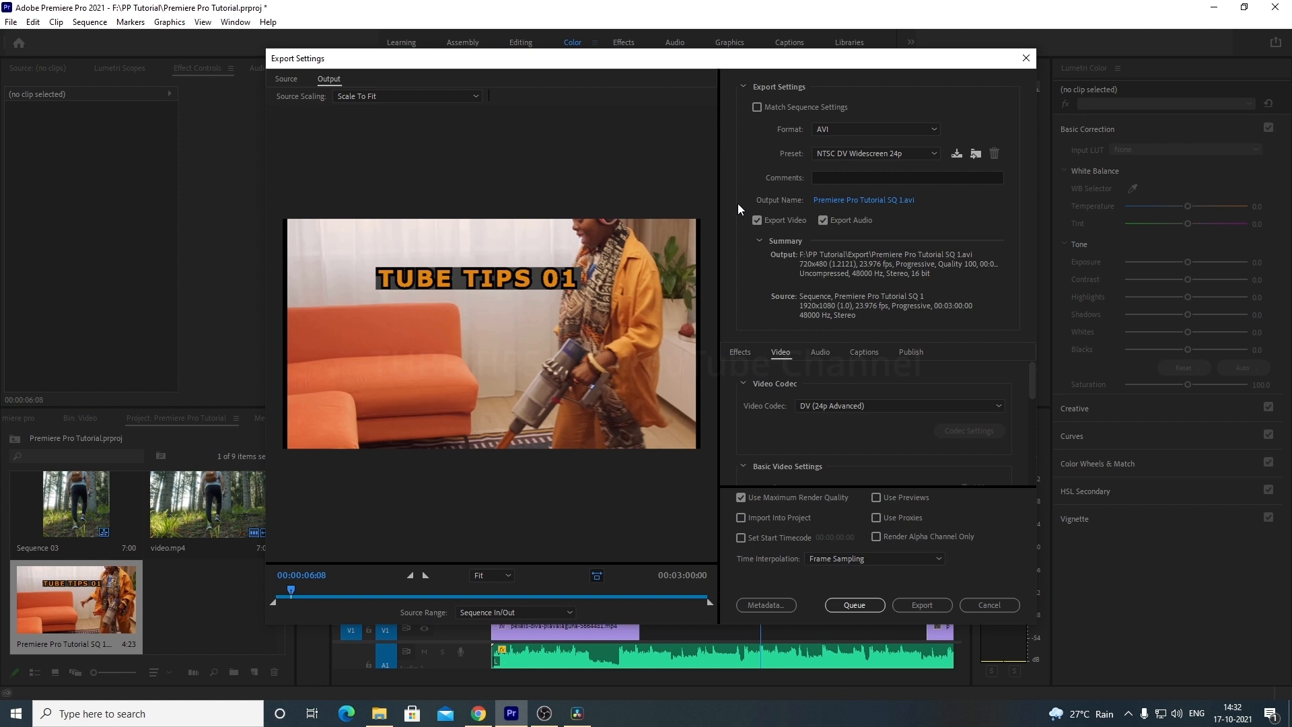
Step: Turn Match Sequence Settings on and off again, and set the export format to AAC Audio
{"action": "left_click", "coordinate": [758, 108]}
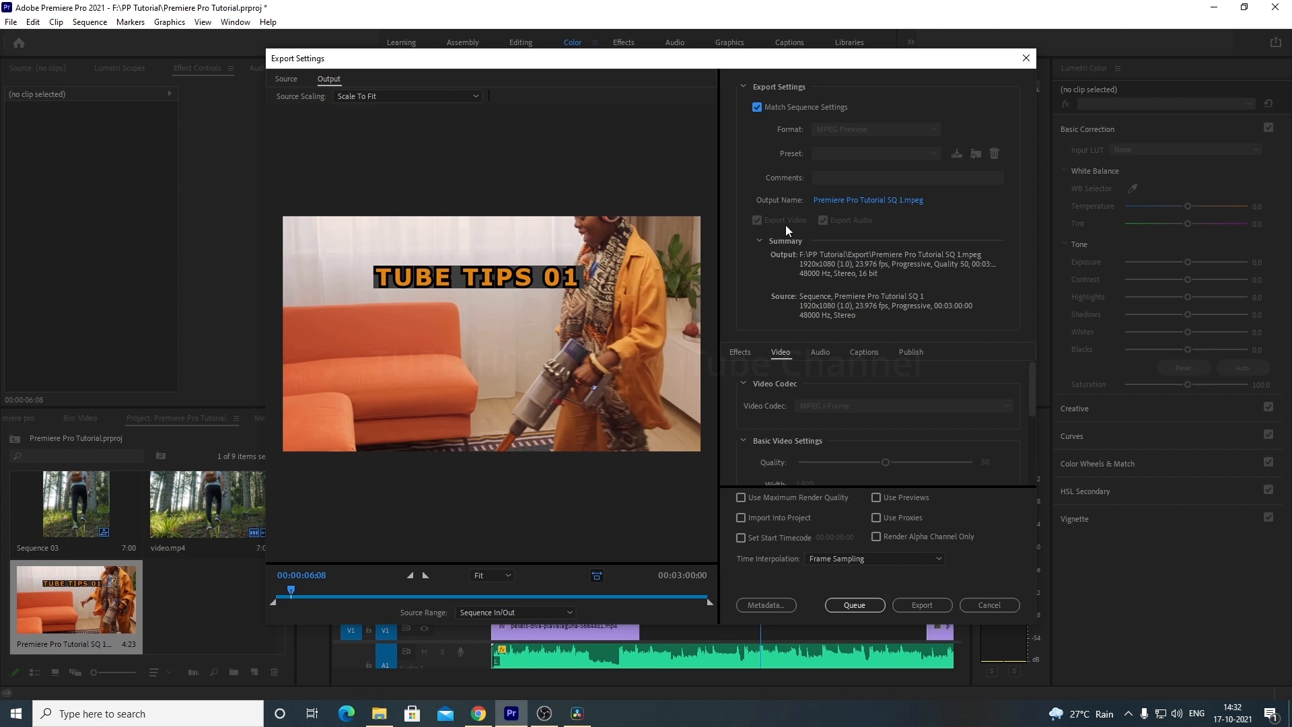
{"action": "left_click", "coordinate": [758, 107]}
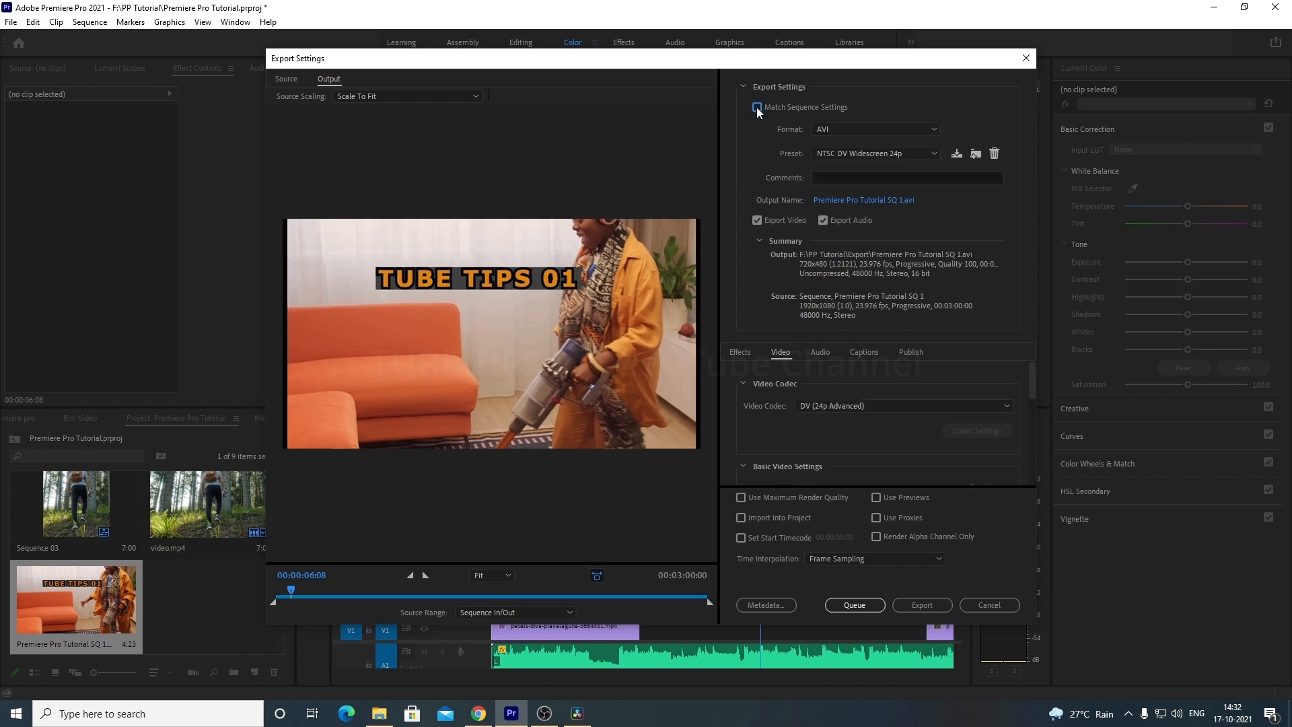
{"action": "left_click", "coordinate": [881, 131]}
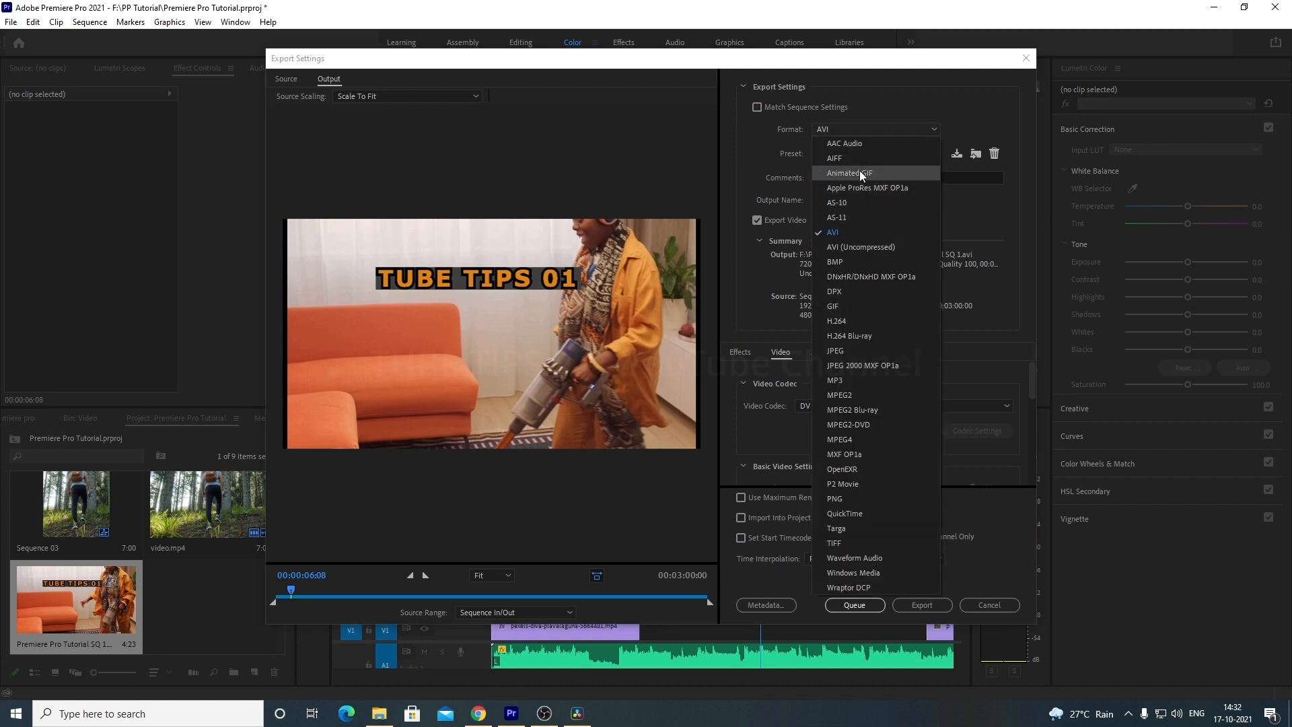
{"action": "left_click", "coordinate": [861, 144]}
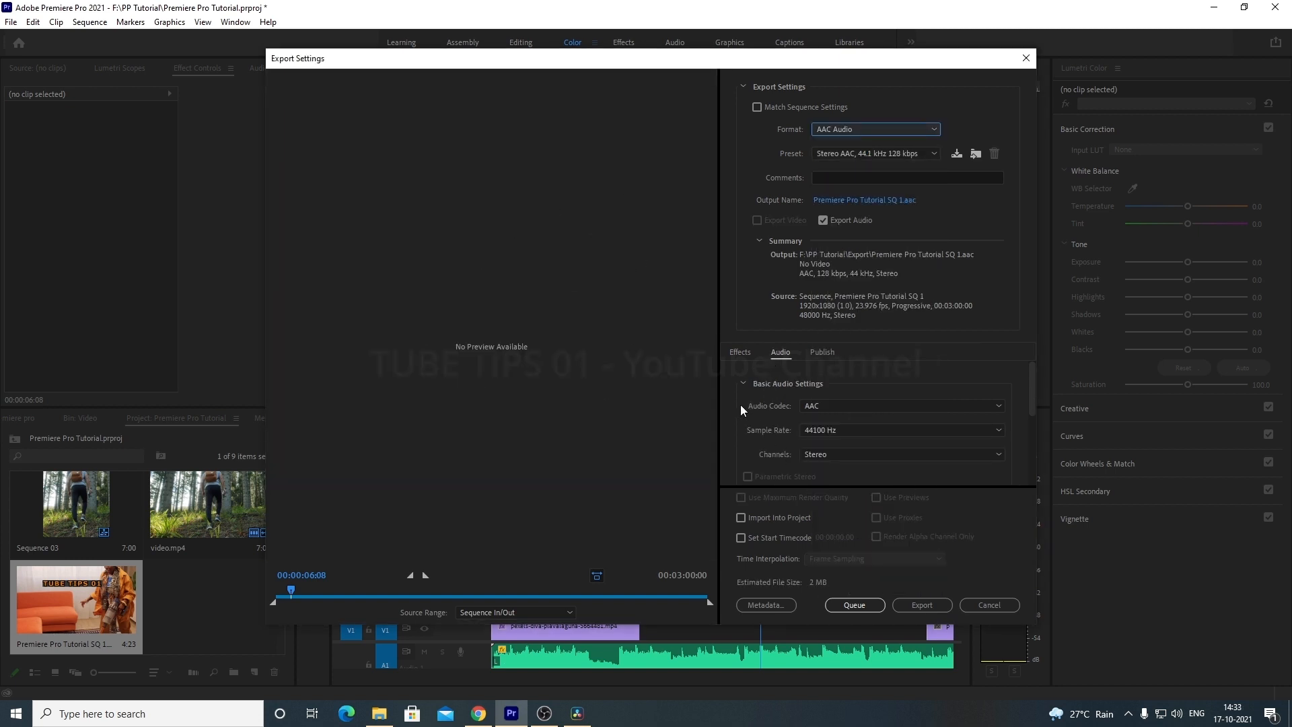
Step: Examine the AAC export's audio codec, sample rate, channels, audio quality, bitrate and precedence options
{"action": "left_click", "coordinate": [882, 408]}
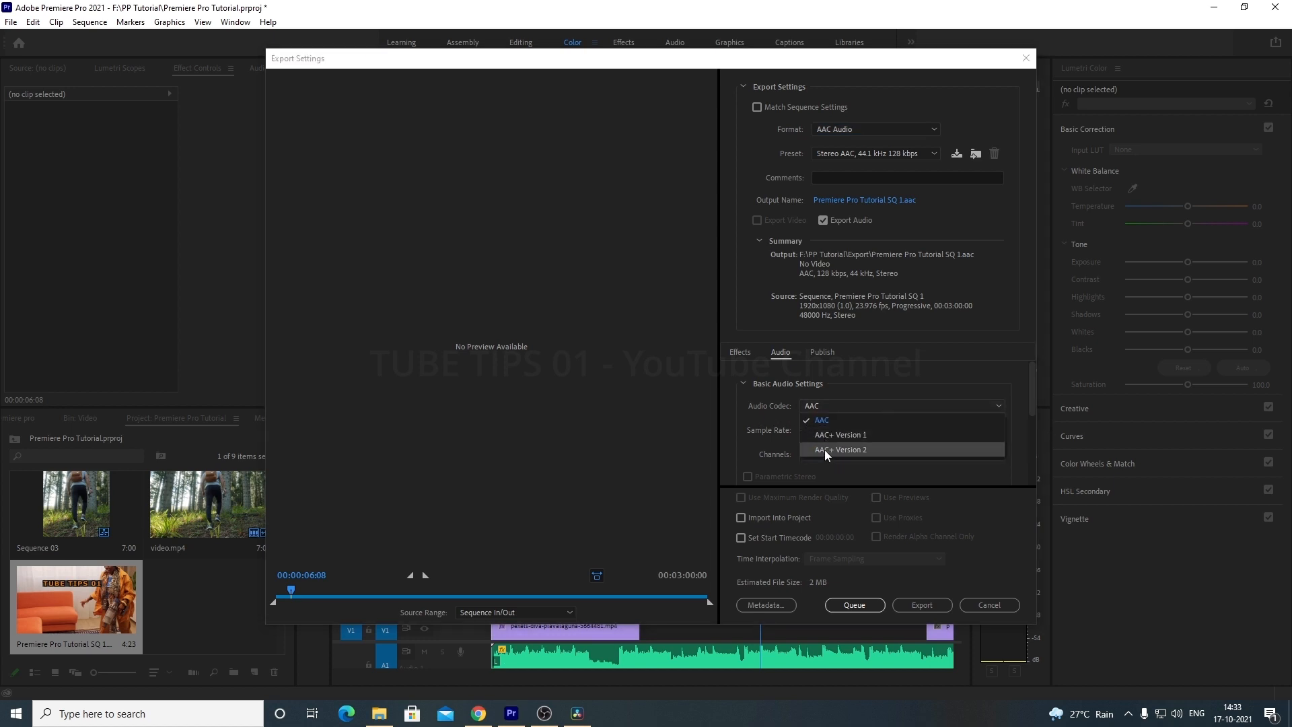
{"action": "left_click", "coordinate": [732, 411]}
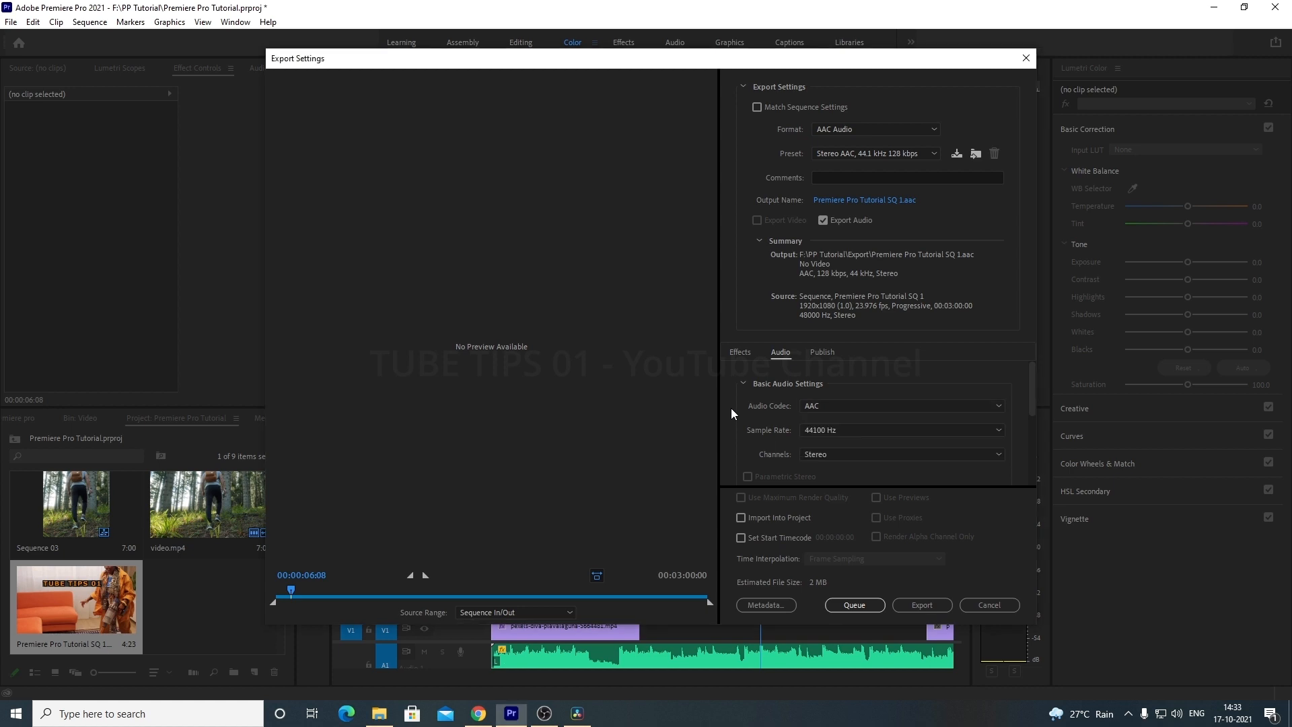
{"action": "left_click", "coordinate": [828, 435]}
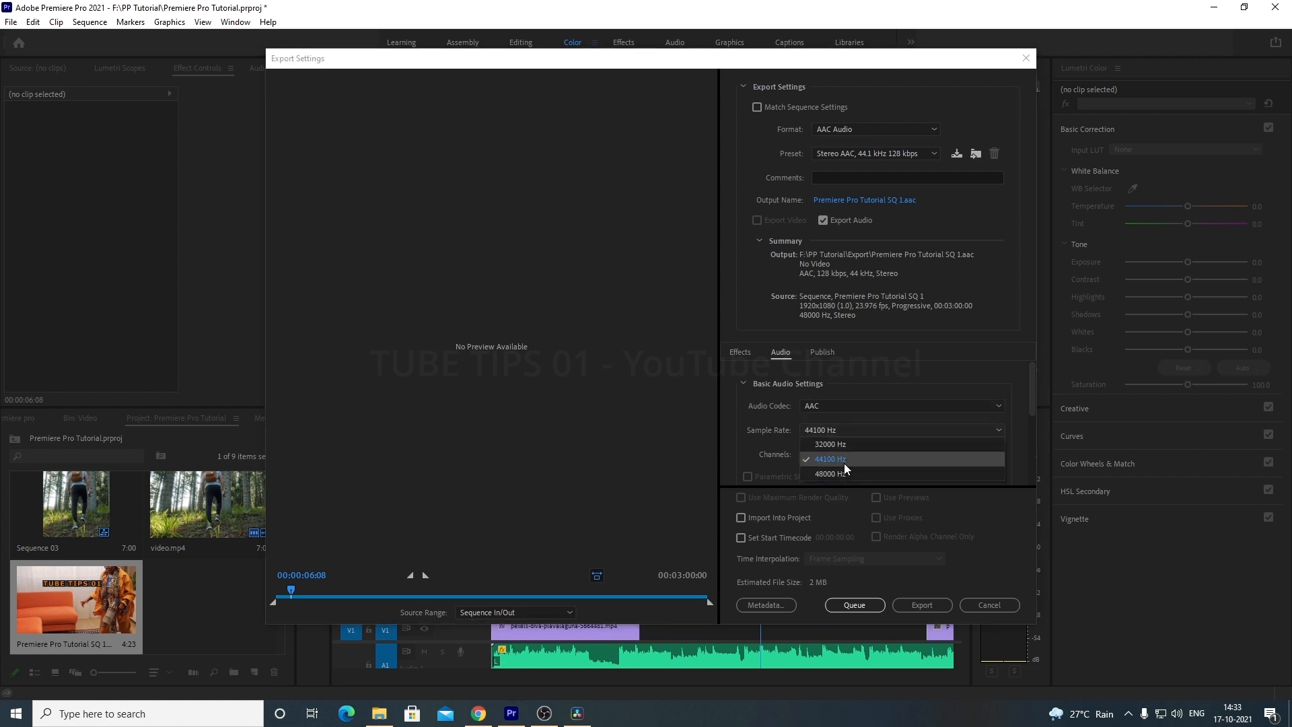
{"action": "left_click", "coordinate": [750, 432]}
{"action": "left_click", "coordinate": [836, 455]}
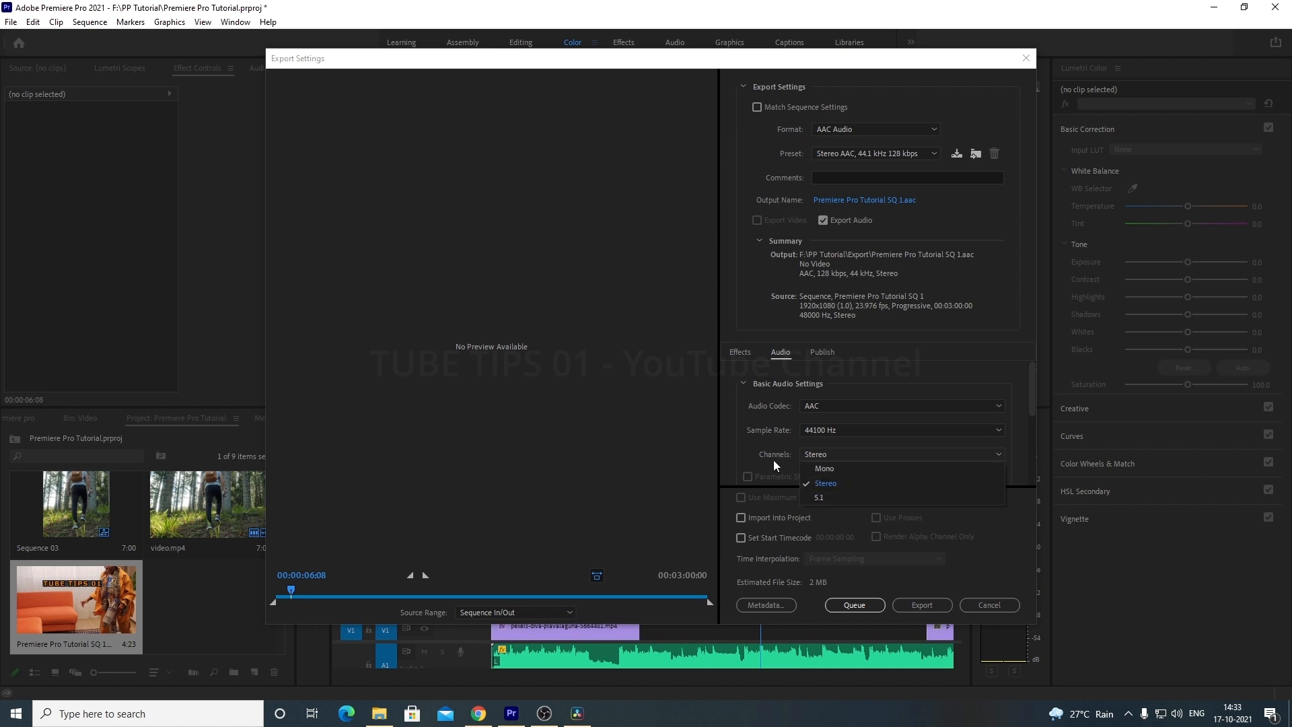
{"action": "left_click", "coordinate": [734, 436]}
{"action": "scroll", "coordinate": [738, 442], "scroll_direction": "down", "scroll_amount": 1}
{"action": "scroll", "coordinate": [738, 442], "scroll_direction": "down", "scroll_amount": 2}
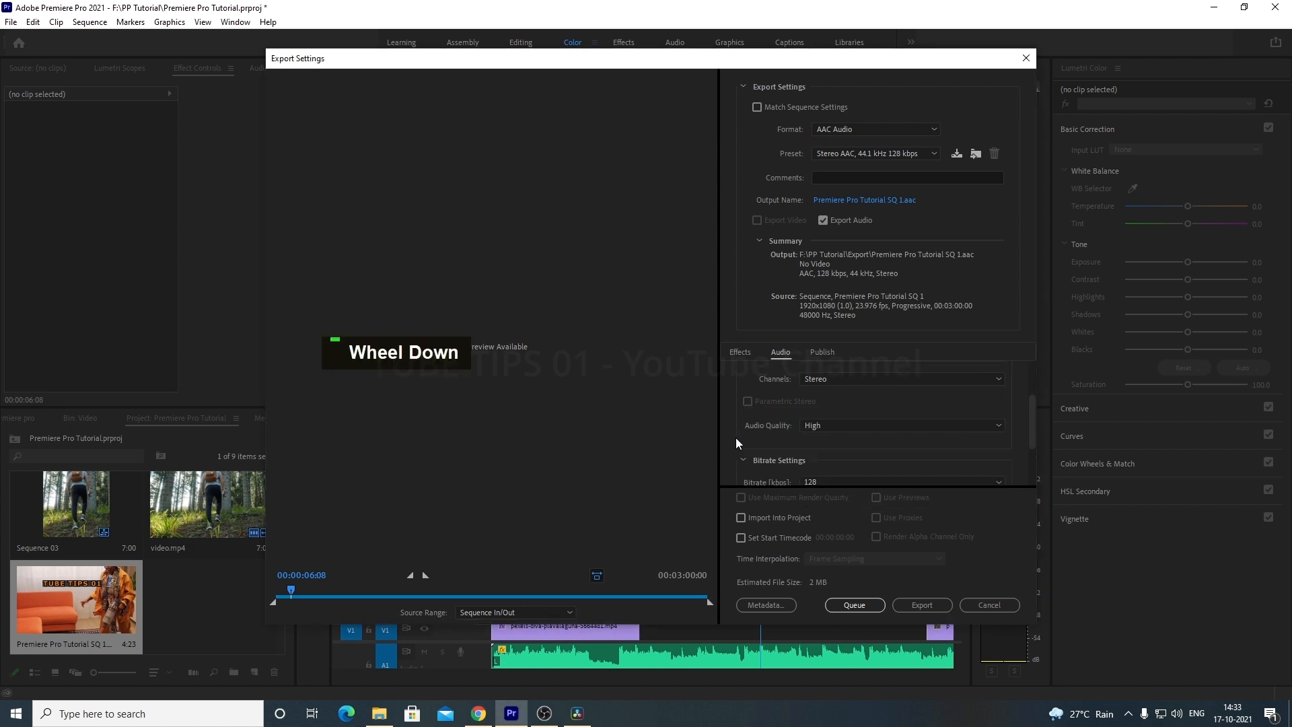
{"action": "left_click", "coordinate": [822, 425]}
{"action": "left_click", "coordinate": [821, 468]}
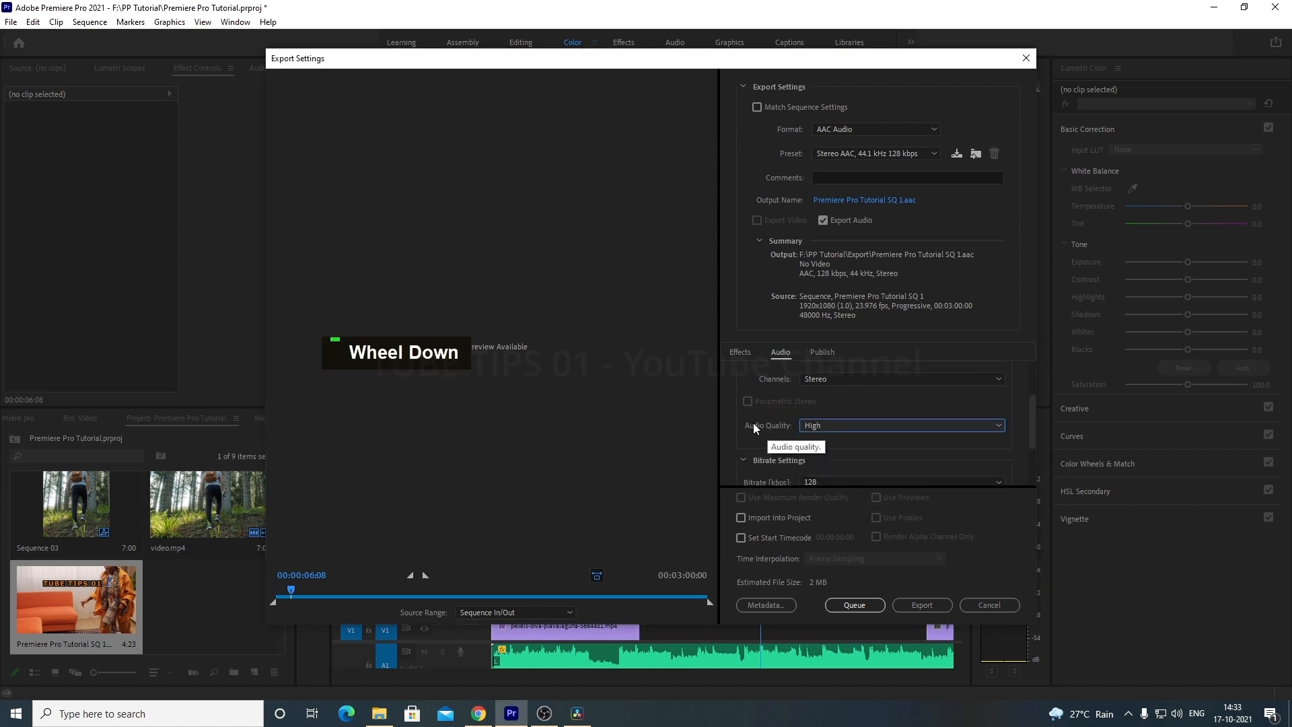
{"action": "scroll", "coordinate": [738, 434], "scroll_direction": "down", "scroll_amount": 1}
{"action": "left_click", "coordinate": [854, 444]}
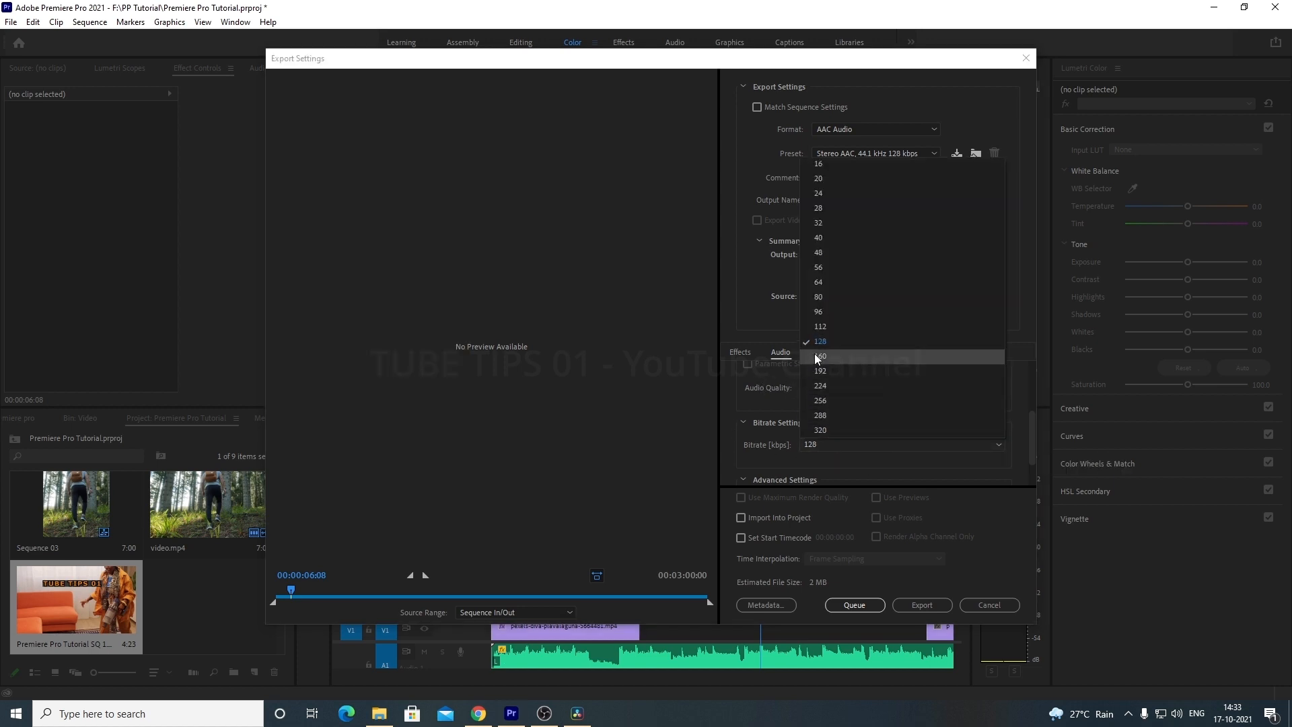
{"action": "left_click", "coordinate": [741, 403]}
{"action": "scroll", "coordinate": [732, 409], "scroll_direction": "down", "scroll_amount": 1}
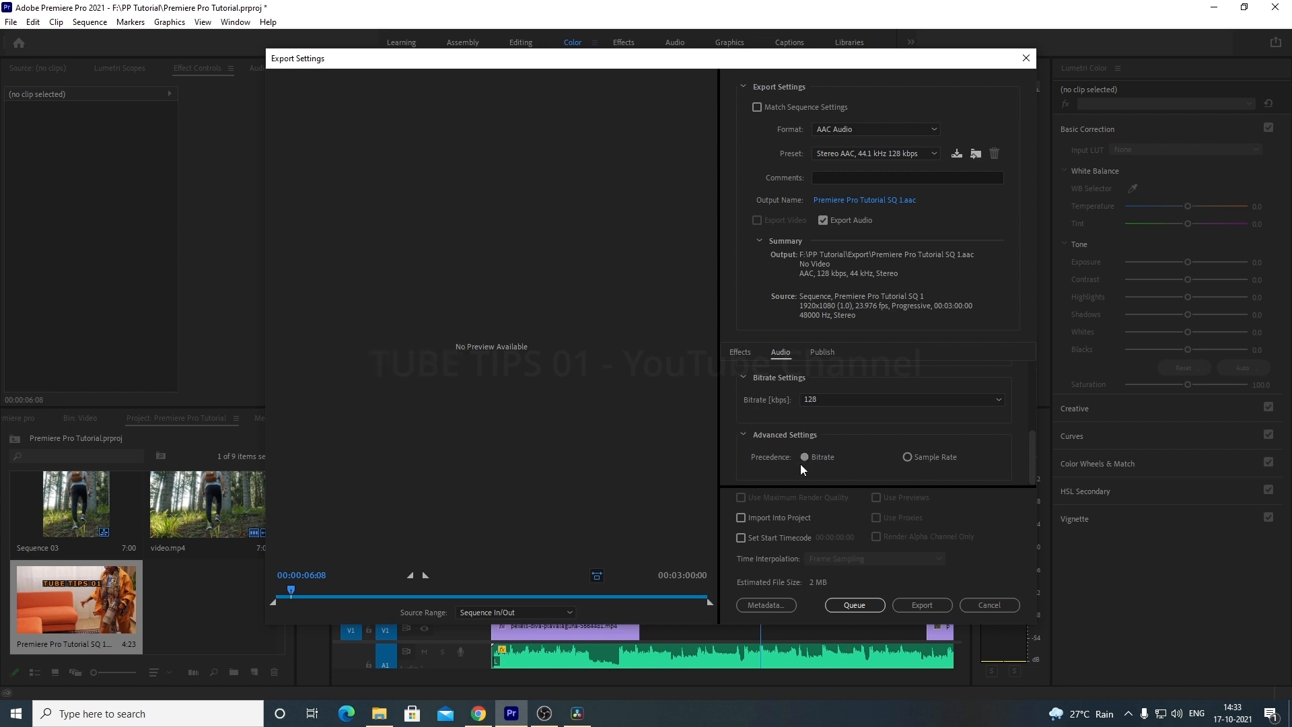
{"action": "scroll", "coordinate": [740, 455], "scroll_direction": "up", "scroll_amount": 3}
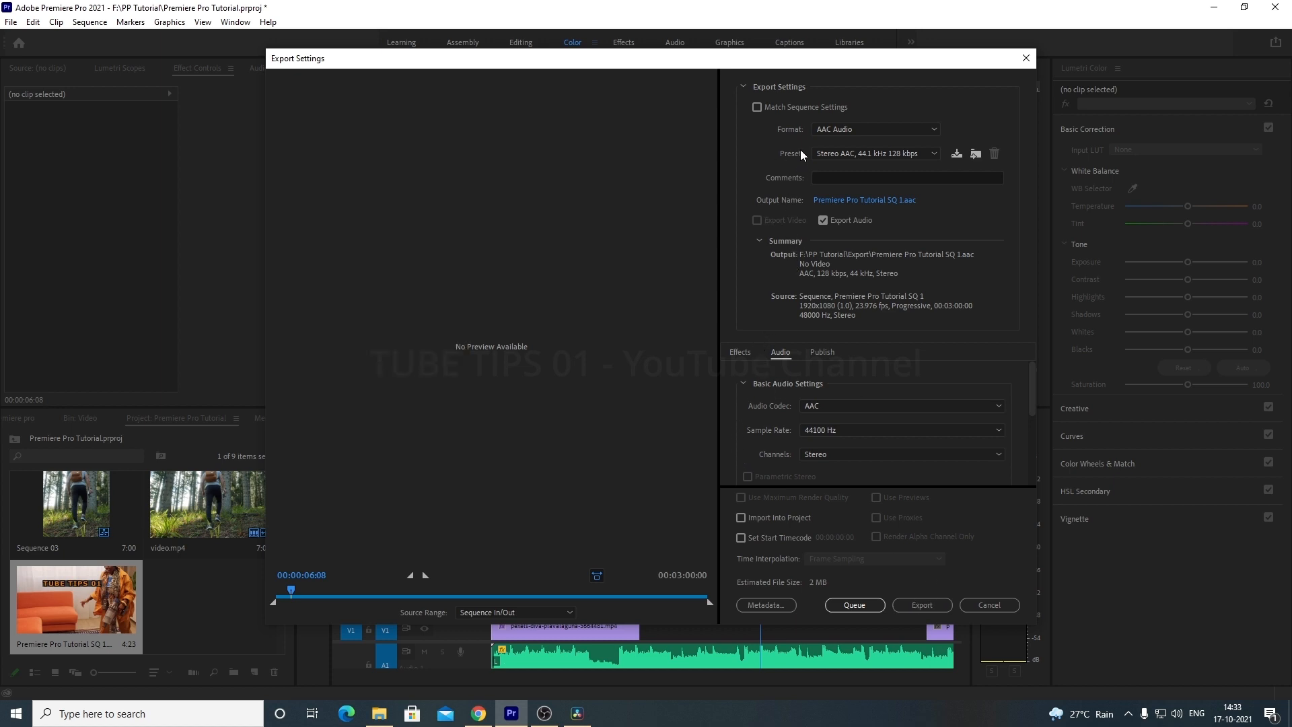
Step: Look through the available export formats and set the format to Waveform Audio
{"action": "left_click", "coordinate": [902, 134]}
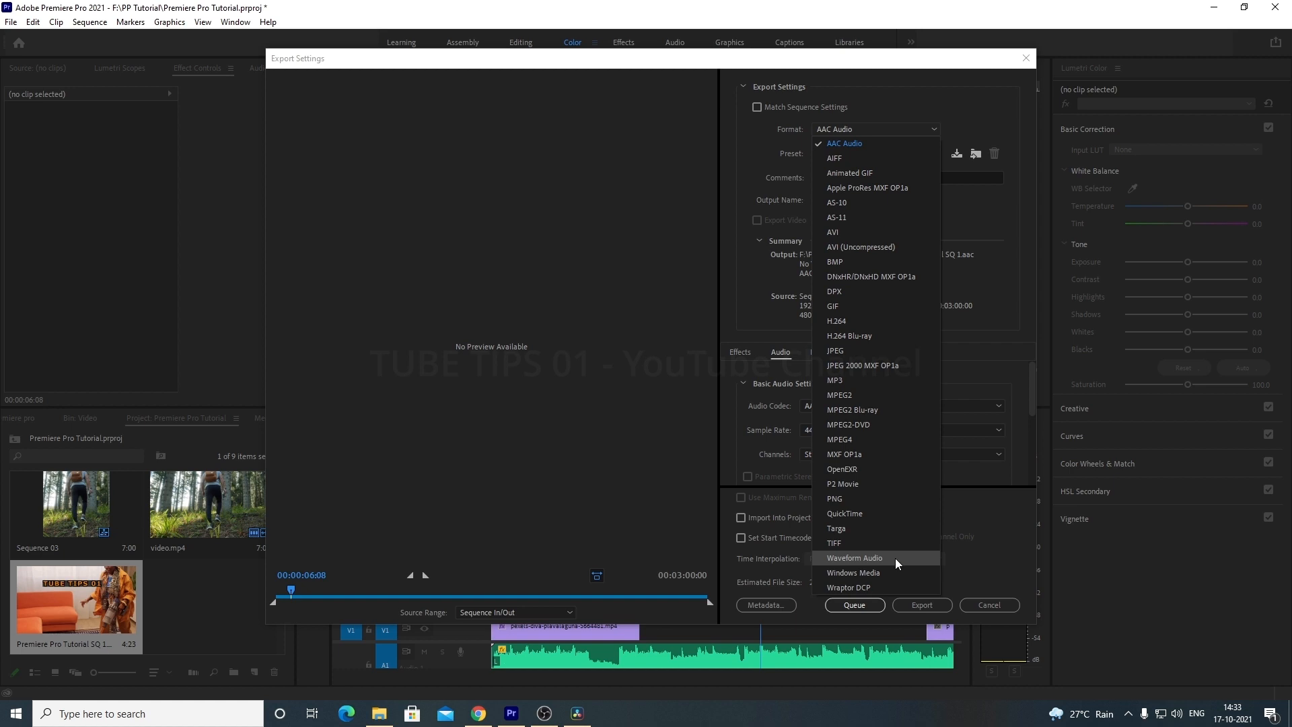
{"action": "left_click", "coordinate": [758, 172]}
{"action": "left_click", "coordinate": [858, 156]}
{"action": "left_click", "coordinate": [765, 157]}
{"action": "left_click", "coordinate": [869, 131]}
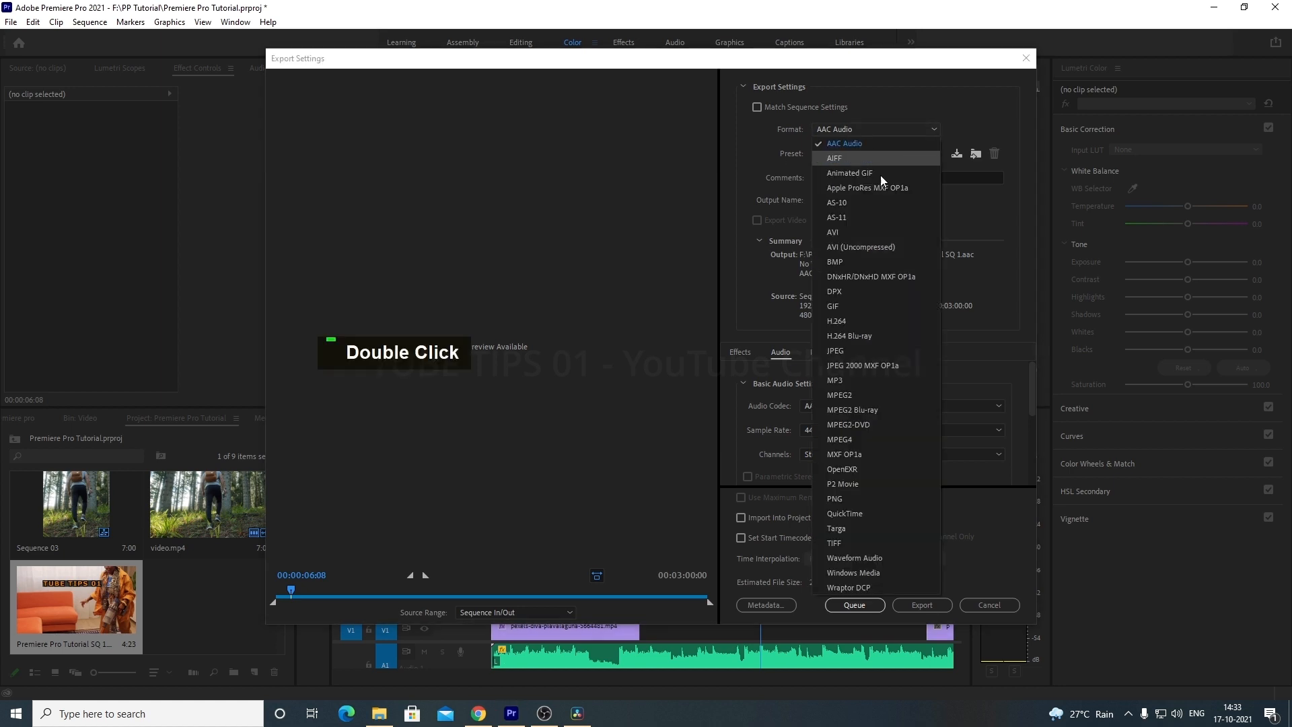
{"action": "left_click", "coordinate": [884, 553]}
Step: Review the preset and audio codec options offered for the Waveform Audio export
{"action": "left_click", "coordinate": [881, 153]}
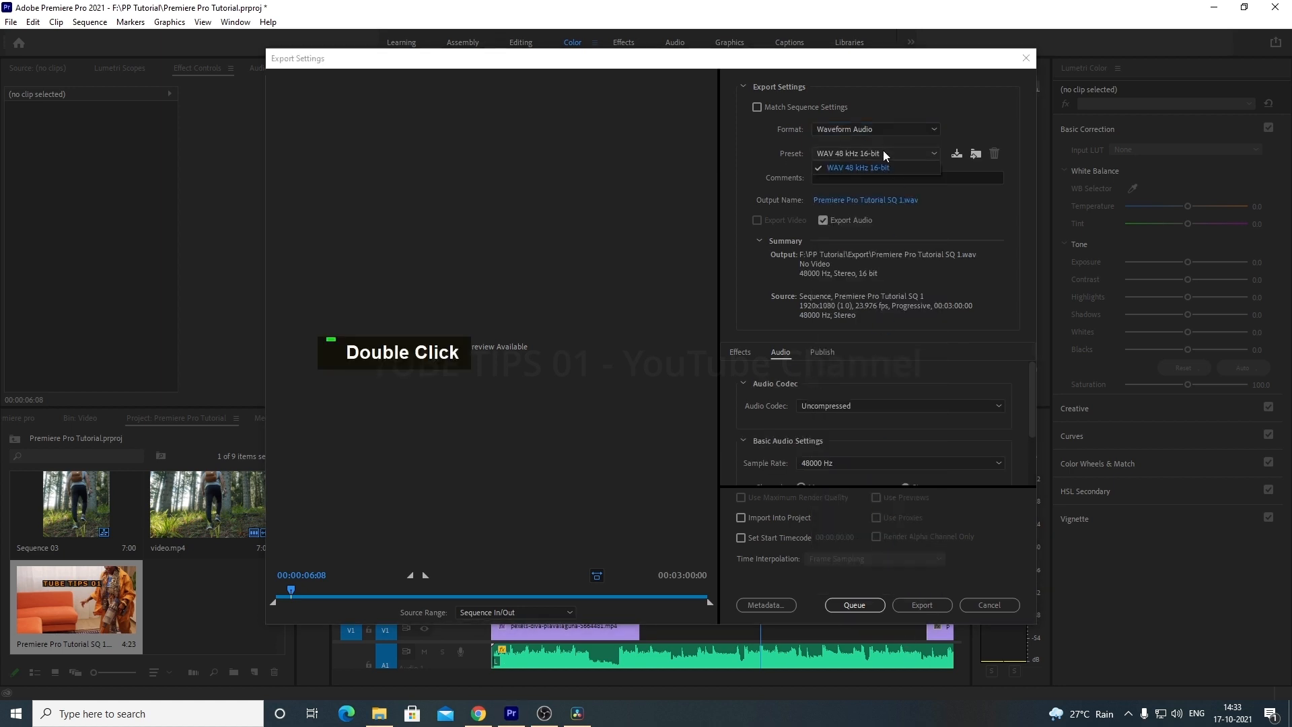
{"action": "left_click", "coordinate": [761, 166]}
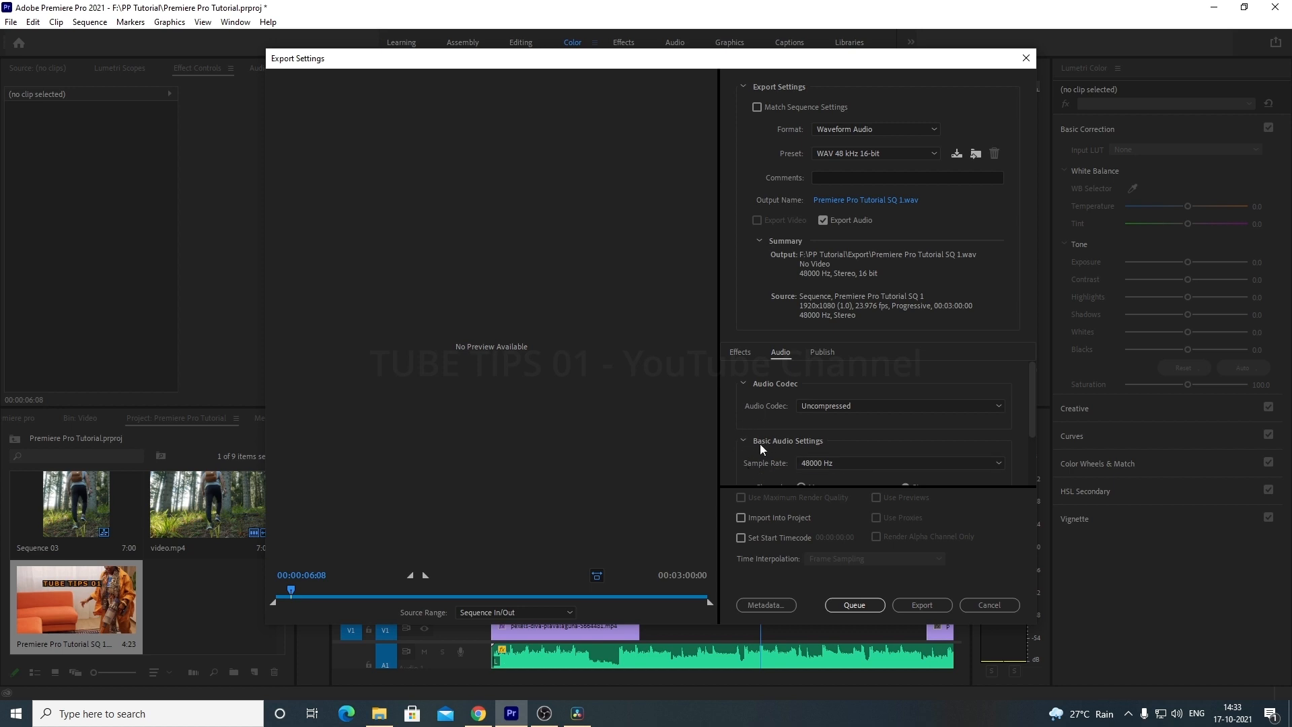
{"action": "left_click", "coordinate": [874, 404]}
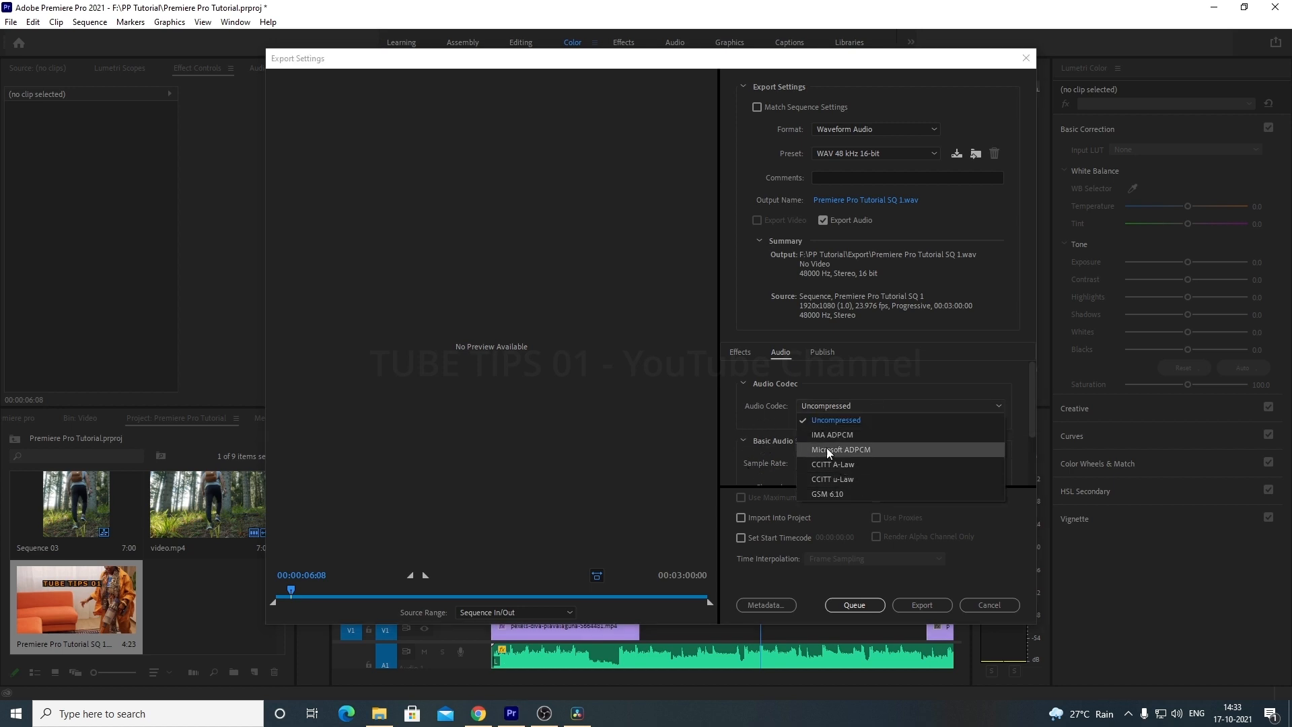
{"action": "left_click", "coordinate": [748, 402]}
{"action": "scroll", "coordinate": [748, 407], "scroll_direction": "down", "scroll_amount": 1}
{"action": "scroll", "coordinate": [748, 406], "scroll_direction": "up", "scroll_amount": 1}
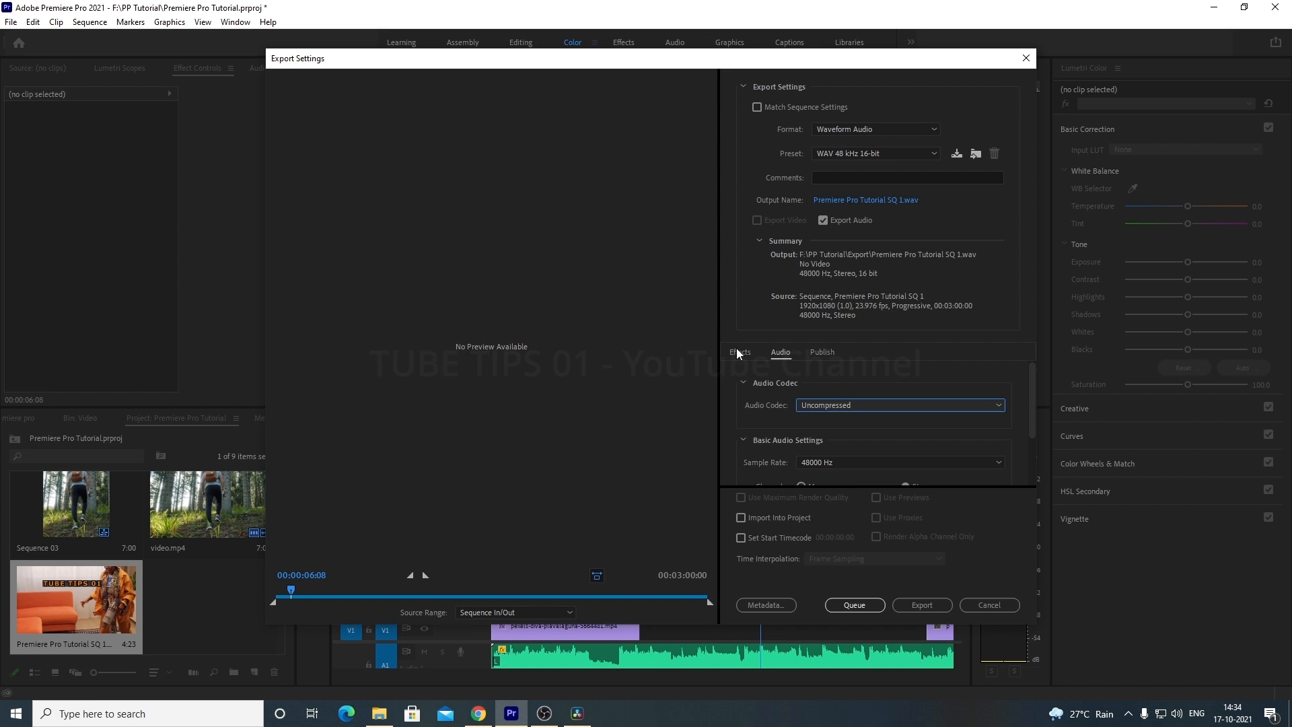
Step: Set the export format to AVI and check its available presets
{"action": "left_click", "coordinate": [884, 128]}
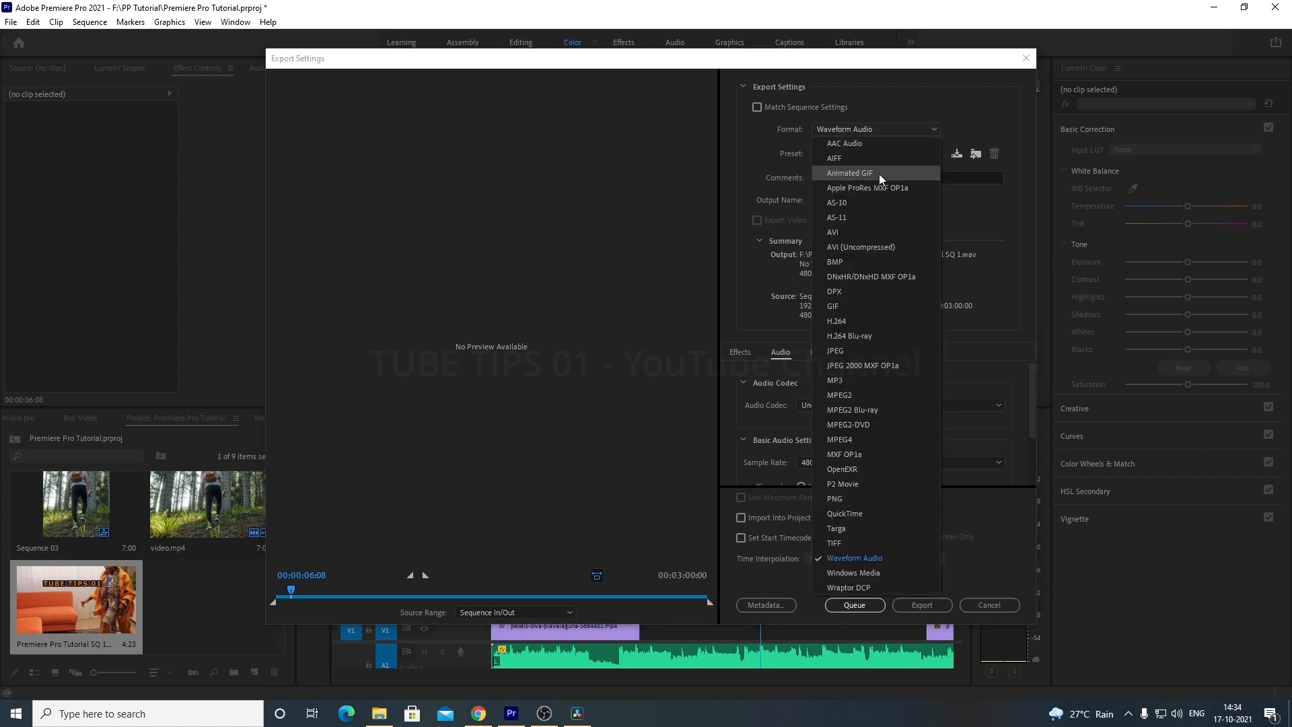
{"action": "left_click", "coordinate": [858, 230]}
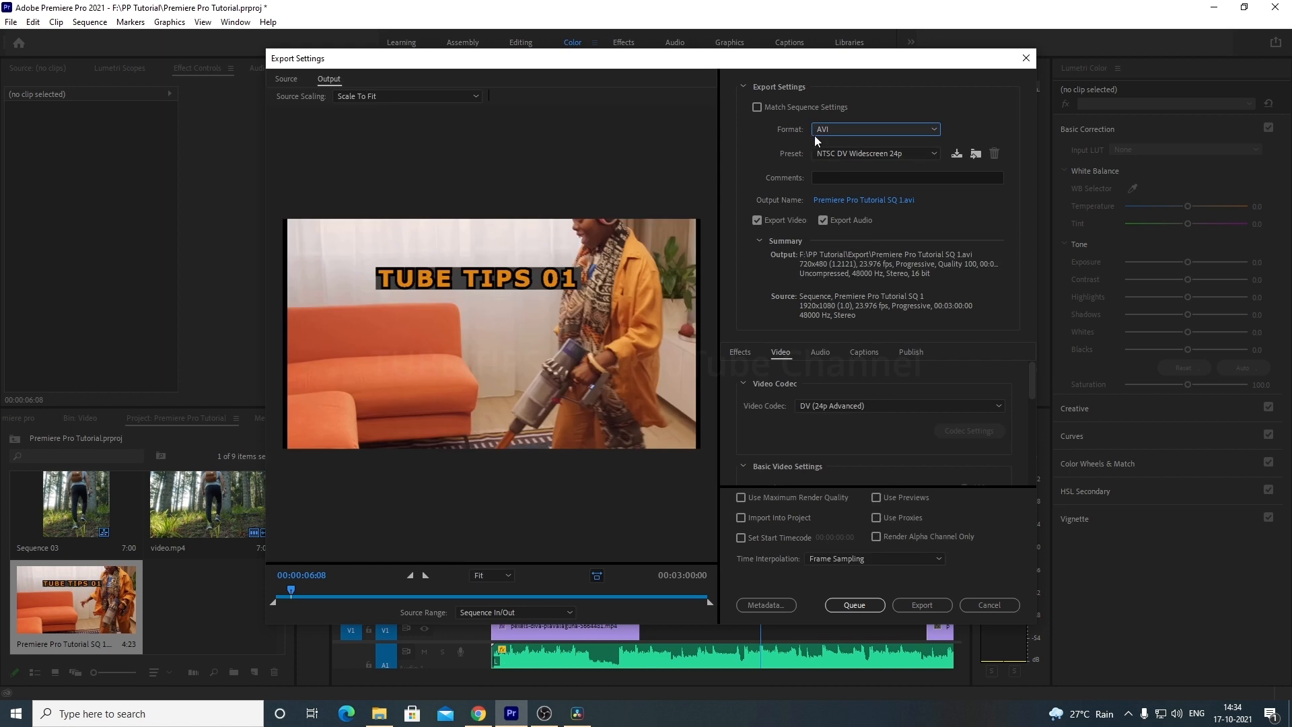
{"action": "left_click", "coordinate": [860, 154]}
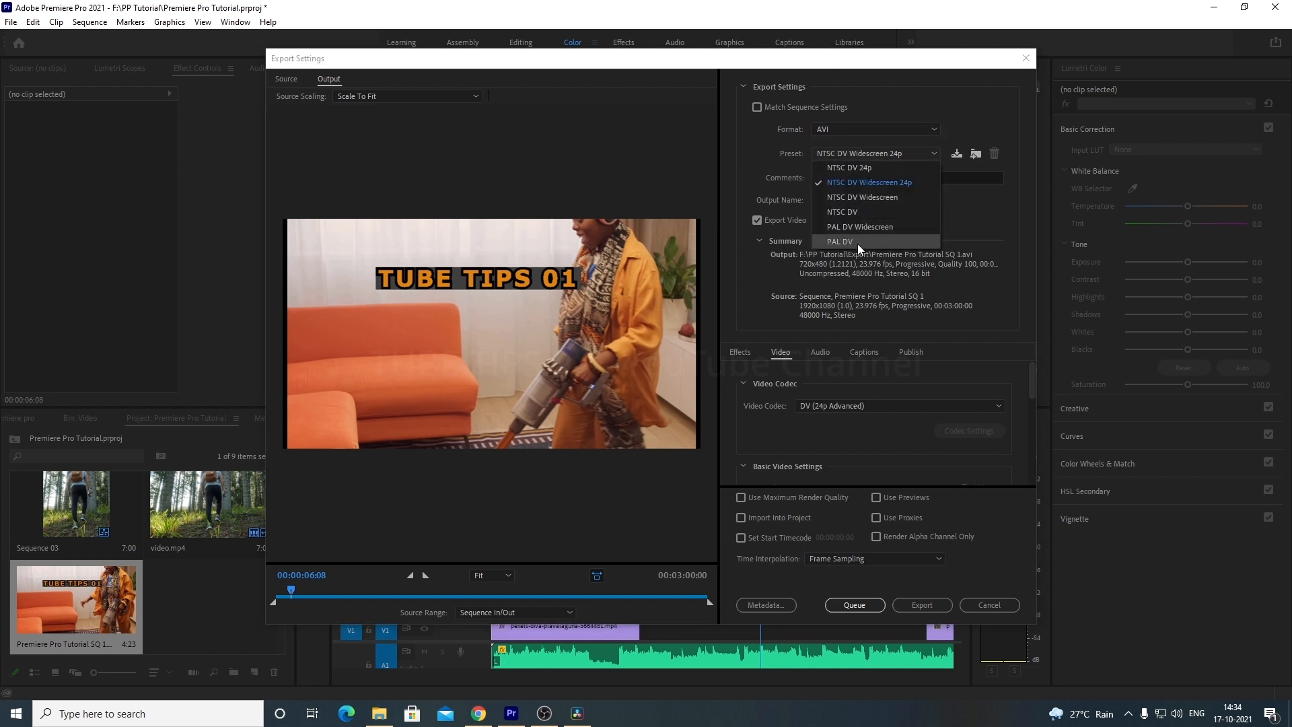
Step: Try the AVI (Uncompressed) export format, and set the format to H.264
{"action": "left_click", "coordinate": [859, 131]}
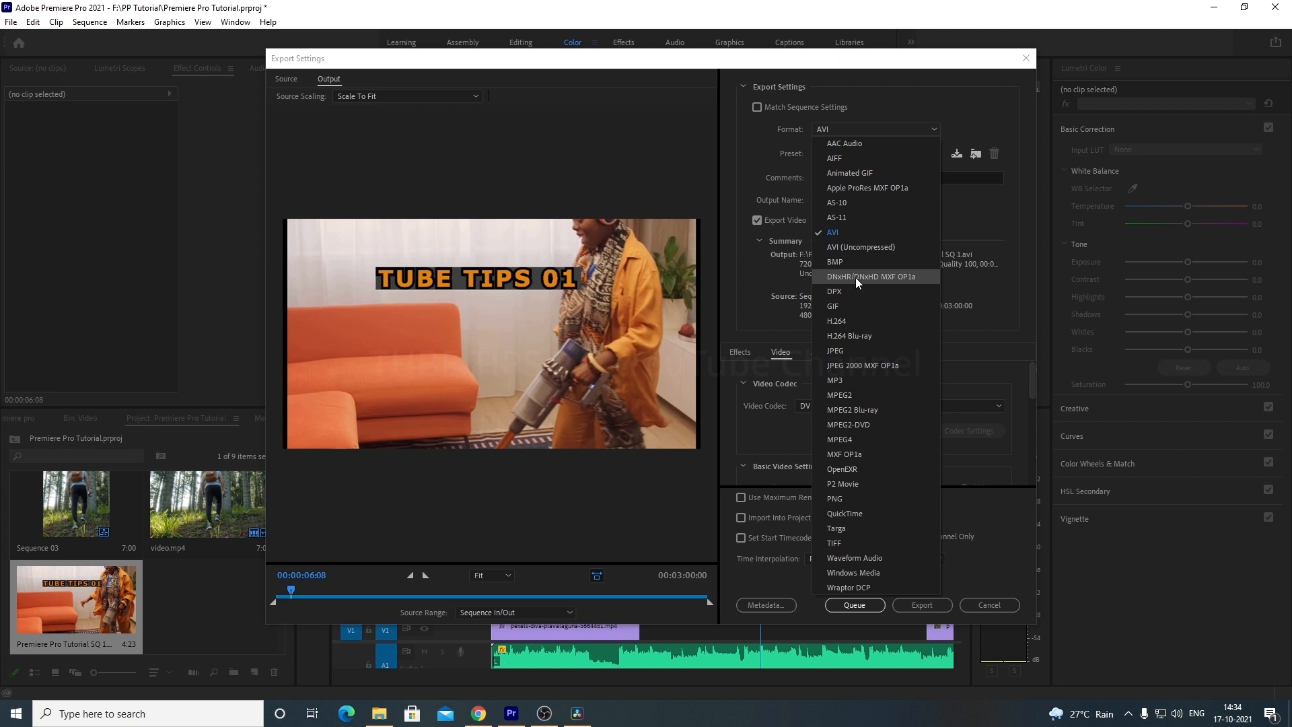
{"action": "left_click", "coordinate": [861, 248]}
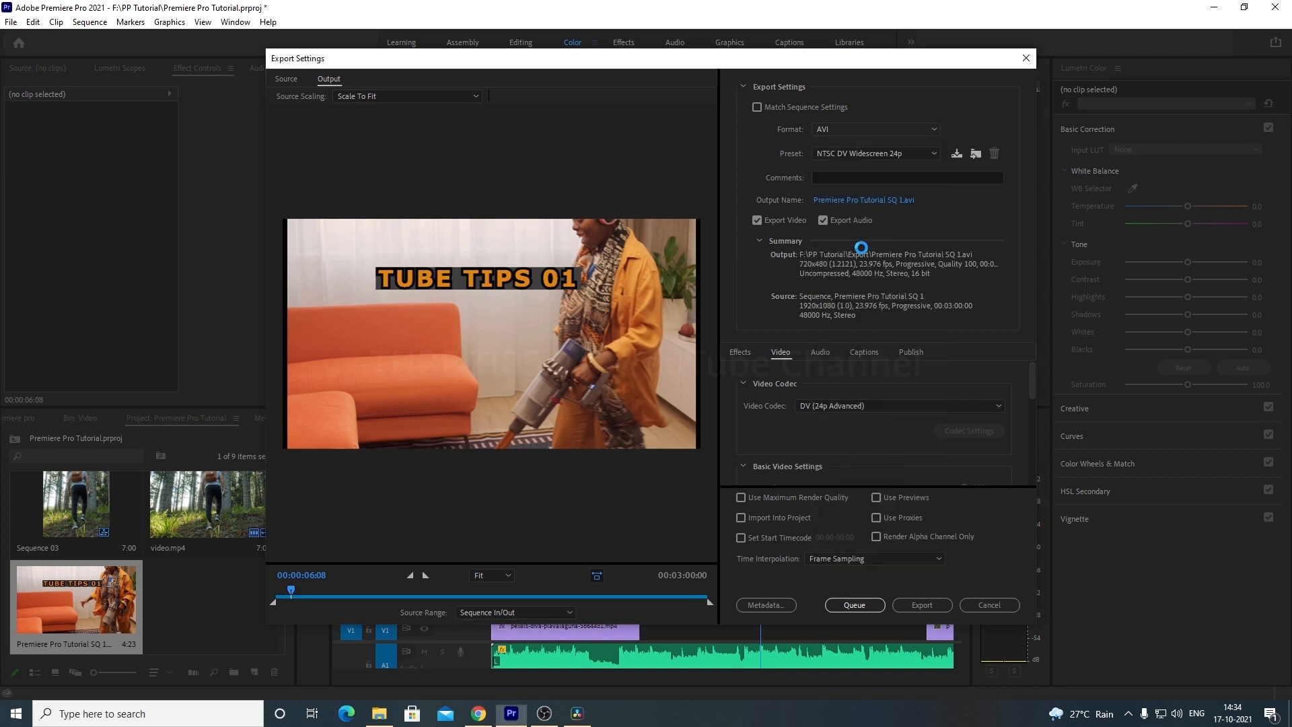
{"action": "double_click", "coordinate": [854, 131]}
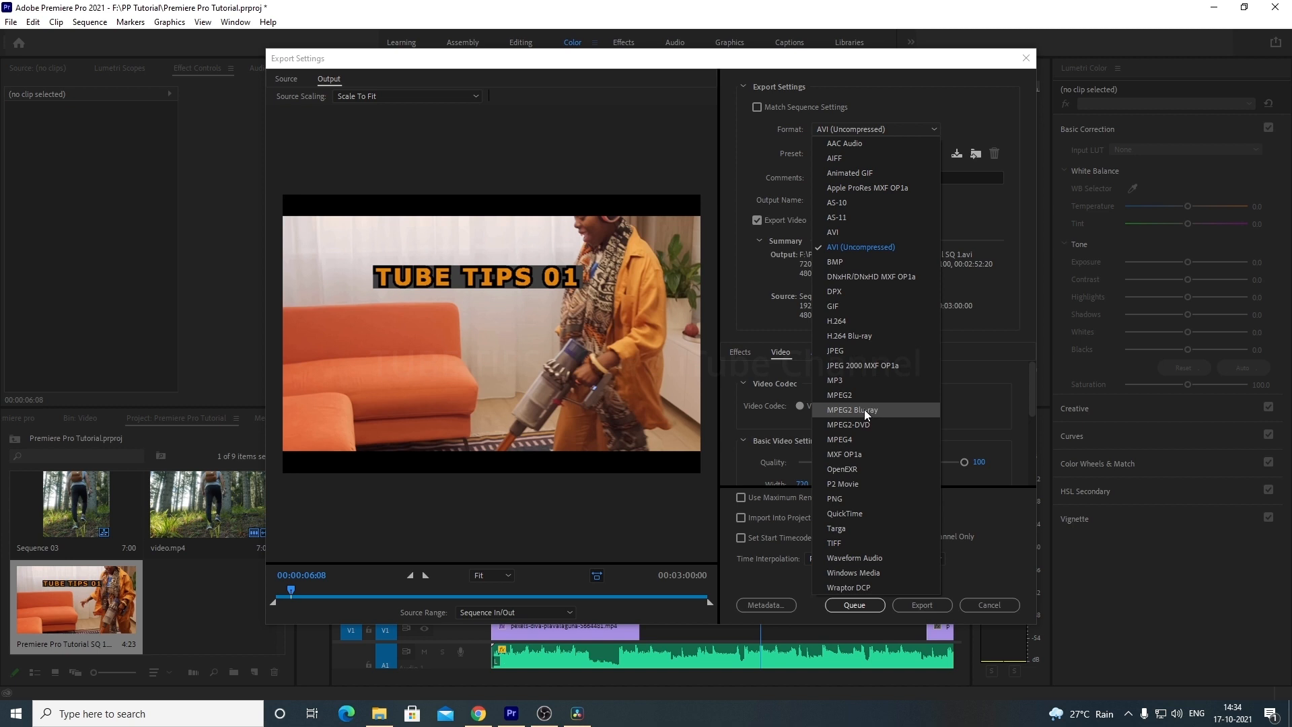
{"action": "left_click", "coordinate": [857, 322]}
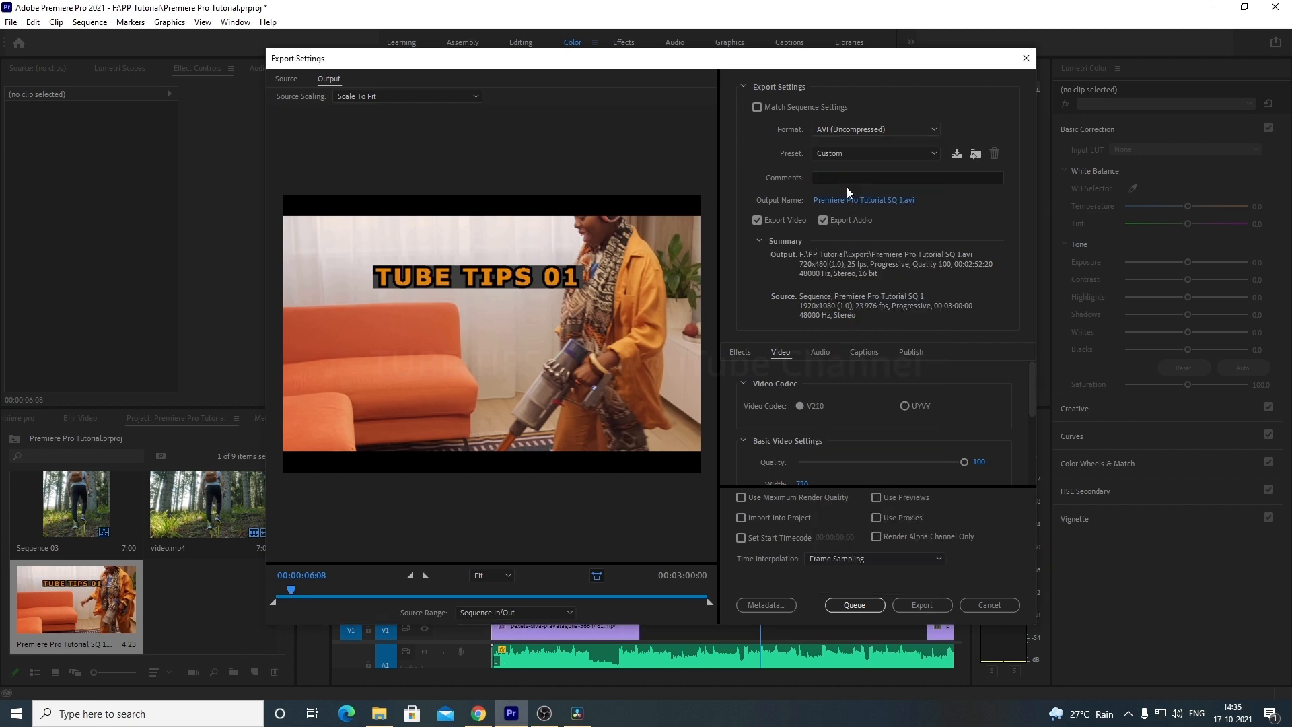
Step: Review the presets offered for the H.264 export and match the video settings to the source
{"action": "left_click", "coordinate": [887, 155]}
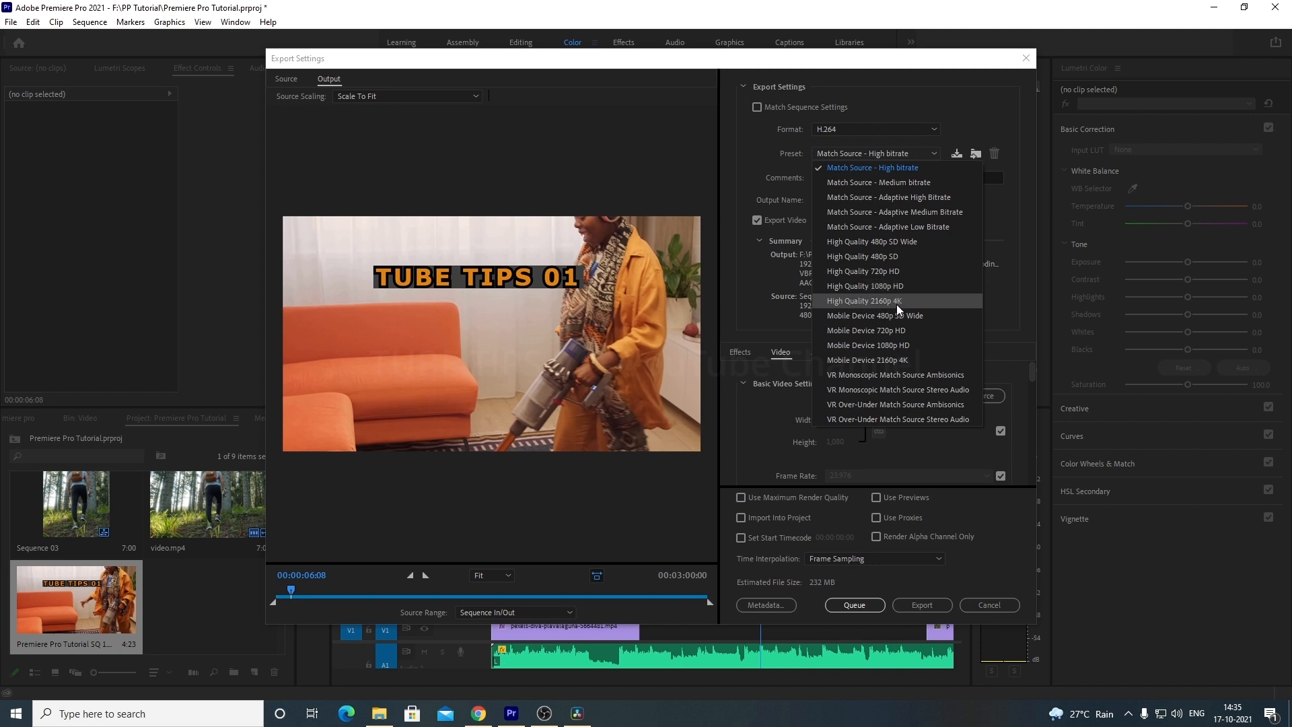
{"action": "scroll", "coordinate": [886, 325], "scroll_direction": "down", "scroll_amount": 2}
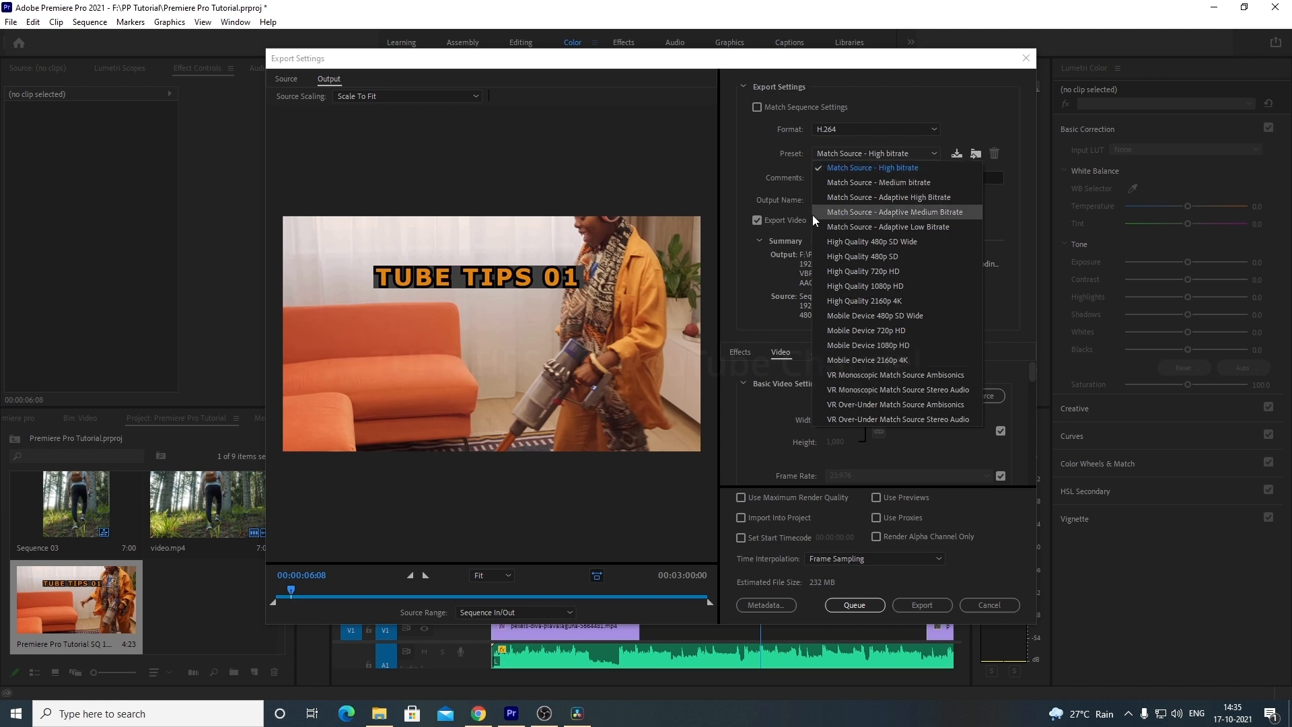
{"action": "scroll", "coordinate": [745, 279], "scroll_direction": "down", "scroll_amount": 1}
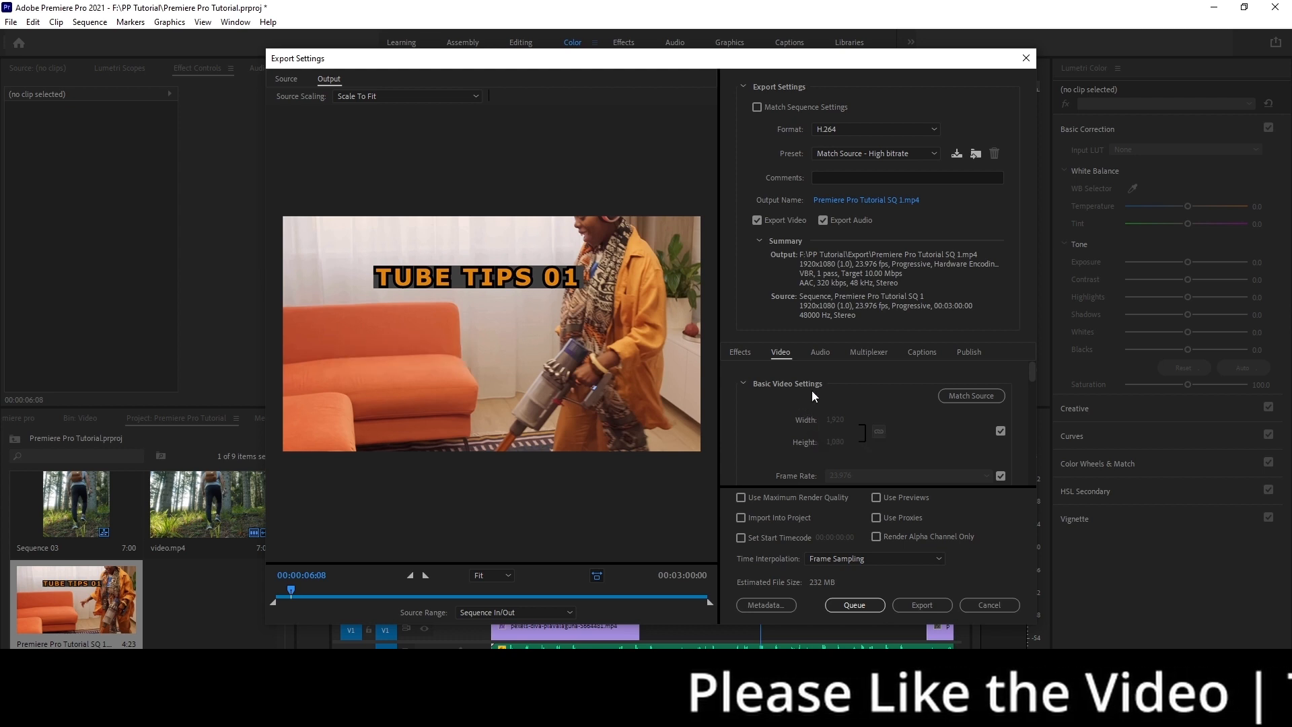
{"action": "scroll", "coordinate": [771, 431], "scroll_direction": "down", "scroll_amount": 1}
{"action": "scroll", "coordinate": [771, 430], "scroll_direction": "up", "scroll_amount": 1}
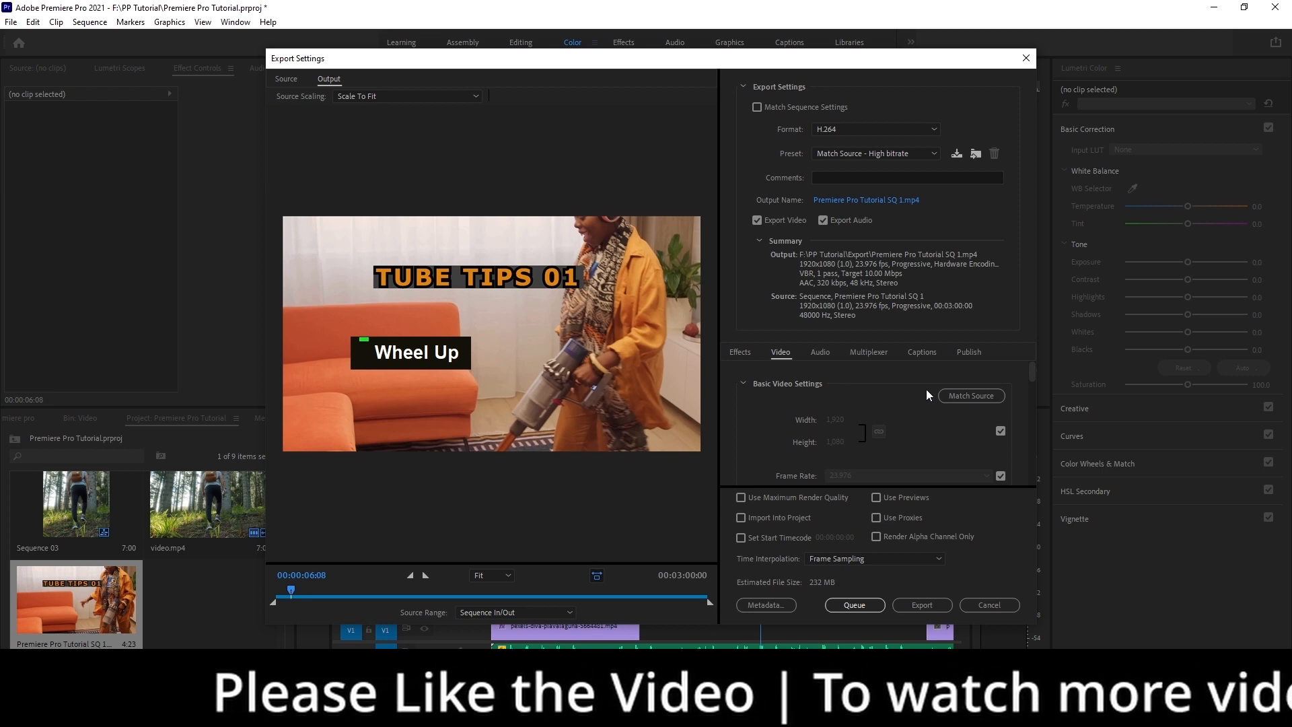
{"action": "left_click", "coordinate": [962, 399]}
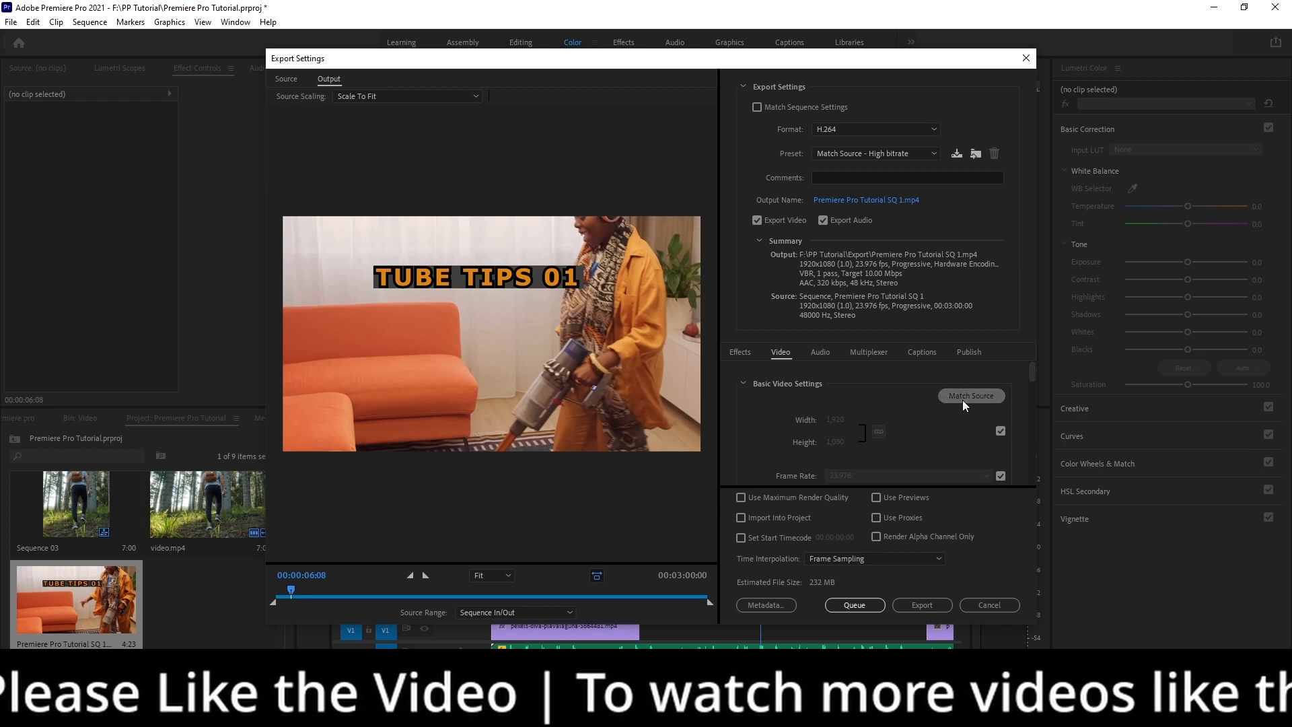
{"action": "scroll", "coordinate": [857, 182], "scroll_direction": "up", "scroll_amount": 1}
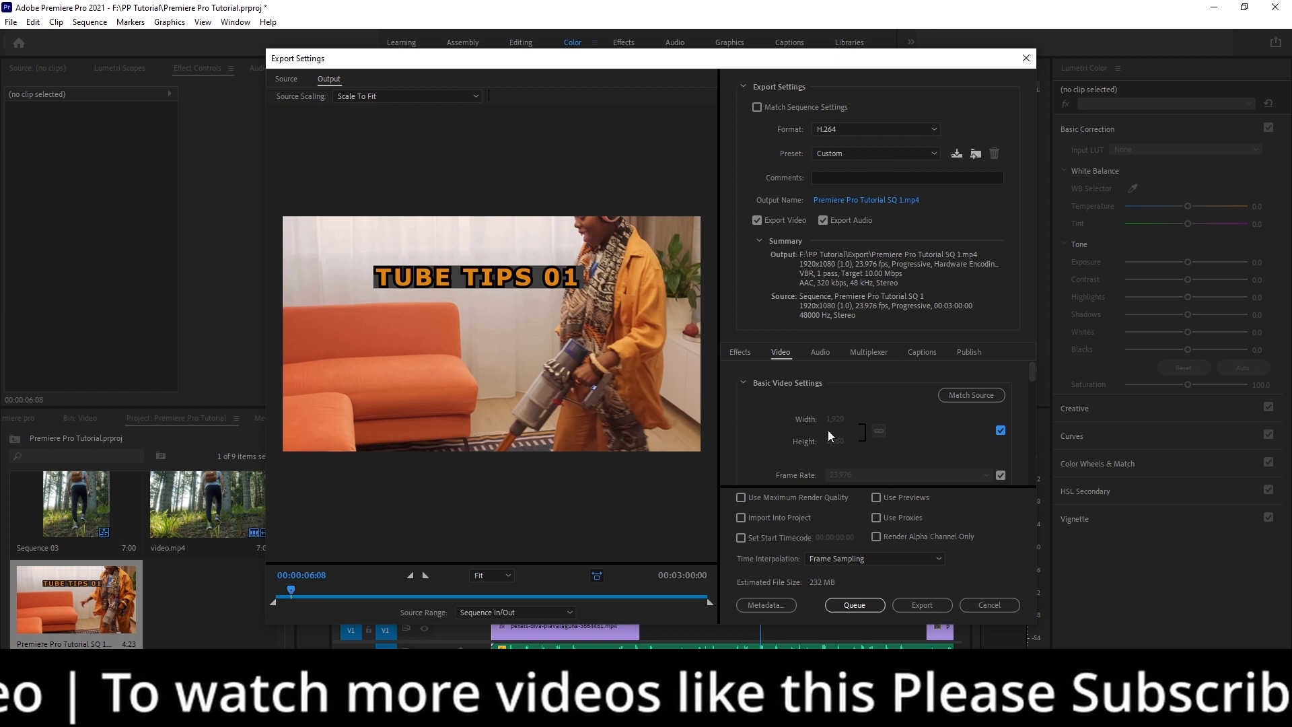
Step: Try a custom frame size, set the width back to 1920 and match the frame size to the source again
{"action": "left_click", "coordinate": [1001, 430]}
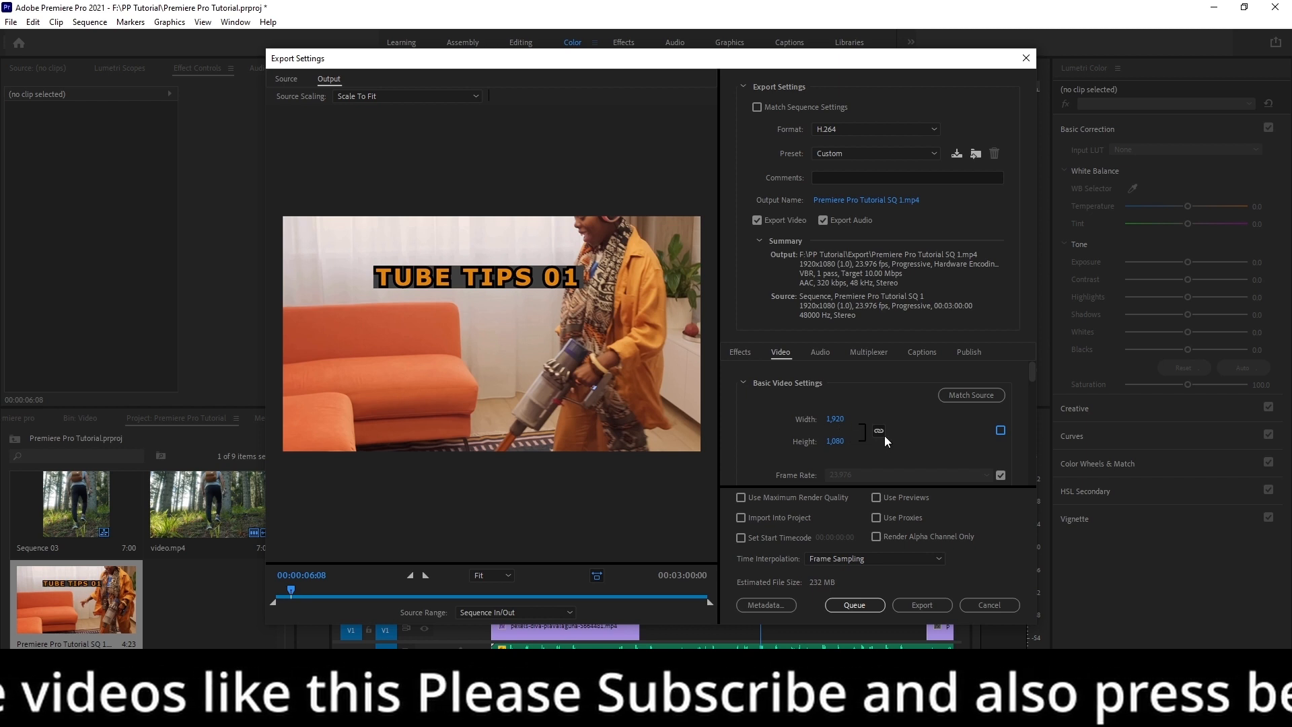
{"action": "mouse_move", "coordinate": [834, 425]}
{"action": "left_mouse_down"}
{"action": "mouse_move", "coordinate": [821, 416]}
{"action": "mouse_move", "coordinate": [840, 417]}
{"action": "left_mouse_up"}
{"action": "key", "text": "ctrl+z"}
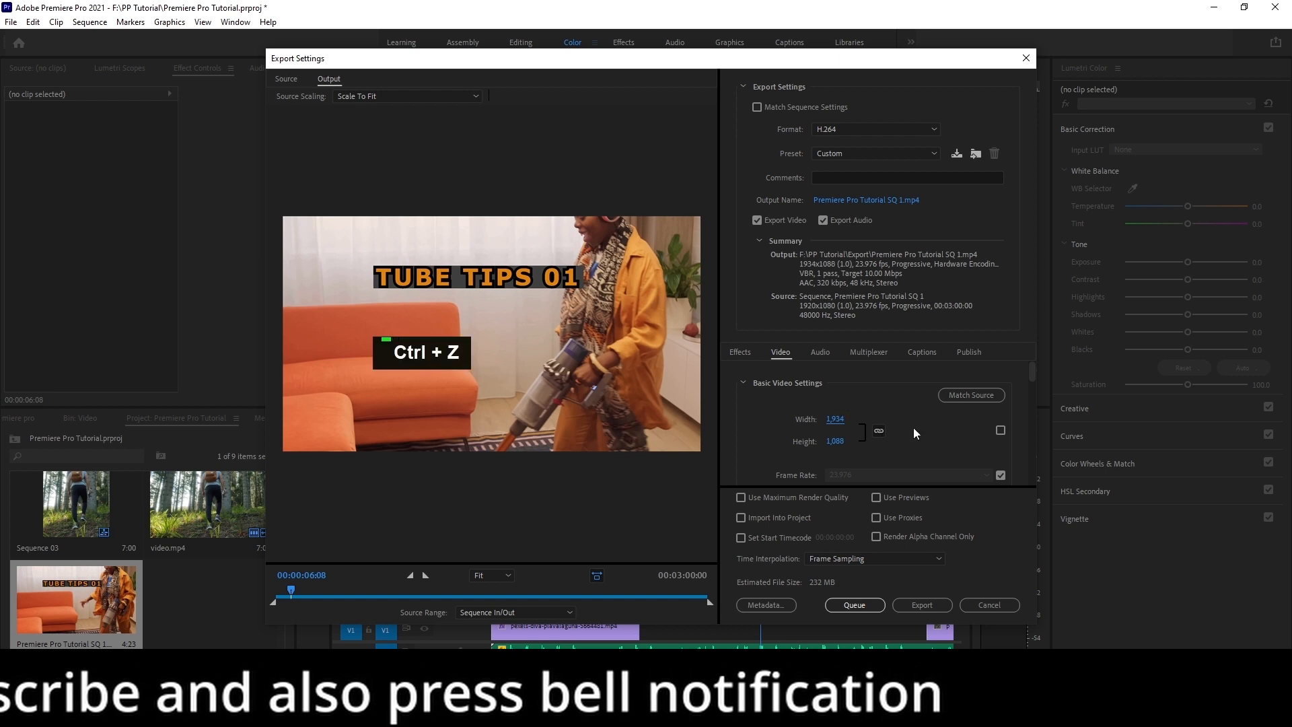
{"action": "left_click", "coordinate": [835, 419]}
{"action": "type", "text": "1920"}
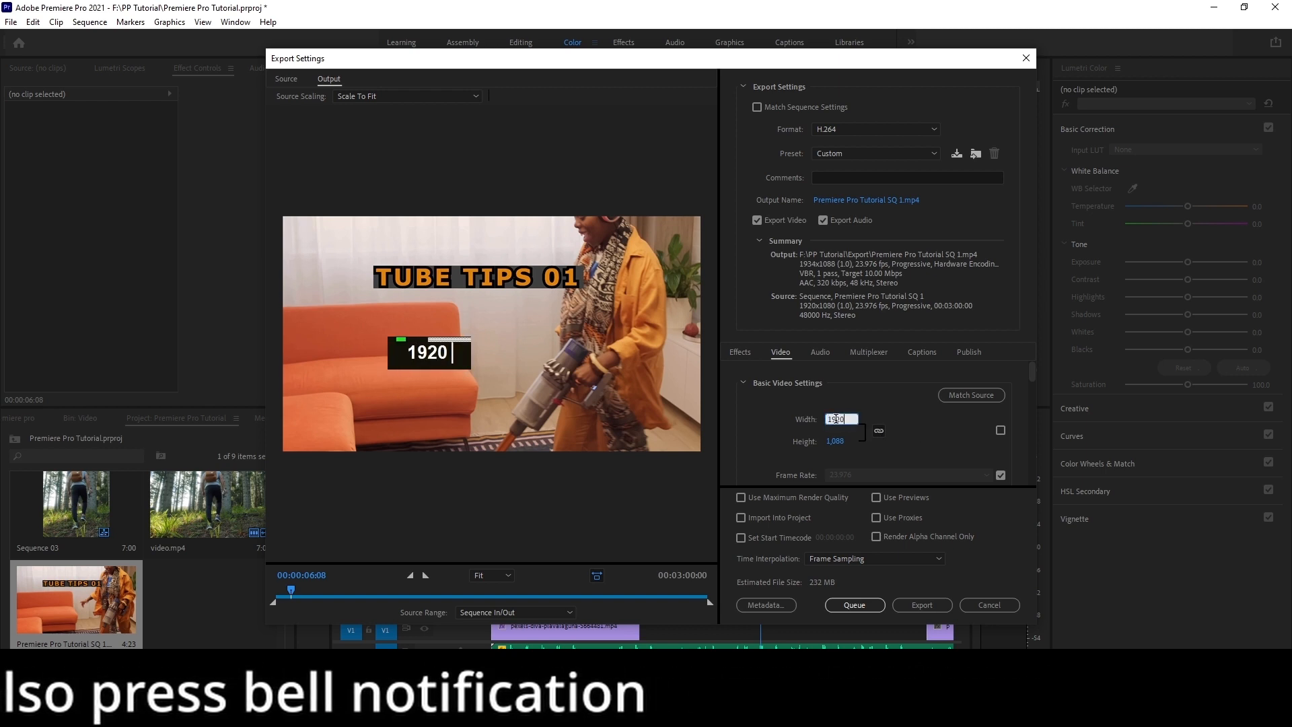
{"action": "key", "text": "Return"}
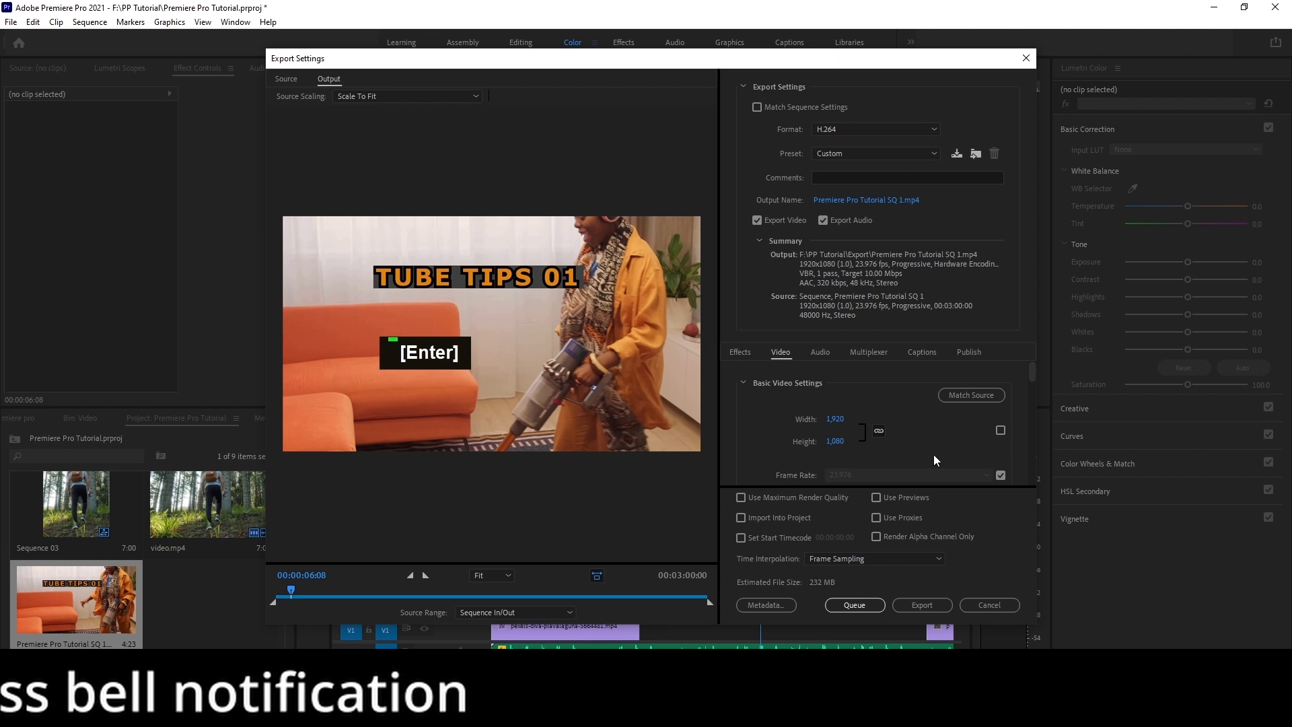
{"action": "left_click", "coordinate": [1001, 430]}
Step: Unlock the frame rate from the source and review the available frame rate values
{"action": "scroll", "coordinate": [936, 439], "scroll_direction": "down", "scroll_amount": 1}
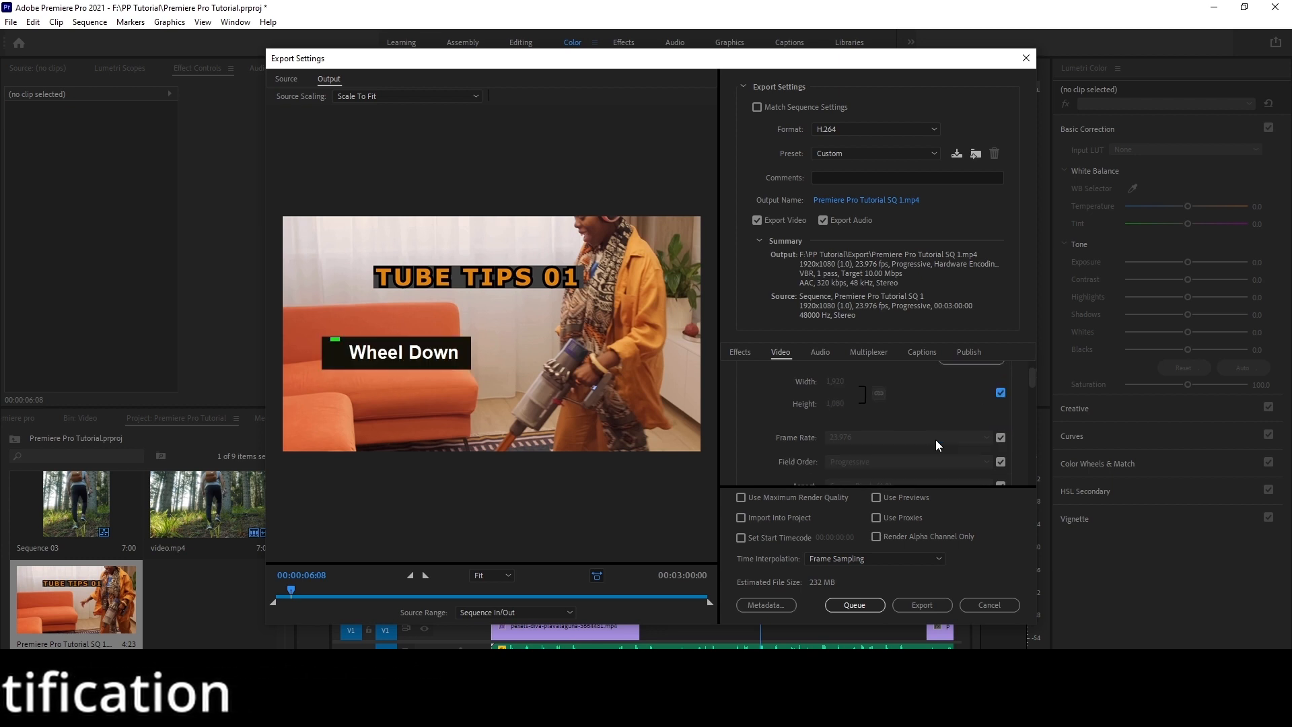
{"action": "scroll", "coordinate": [793, 438], "scroll_direction": "down", "scroll_amount": 1}
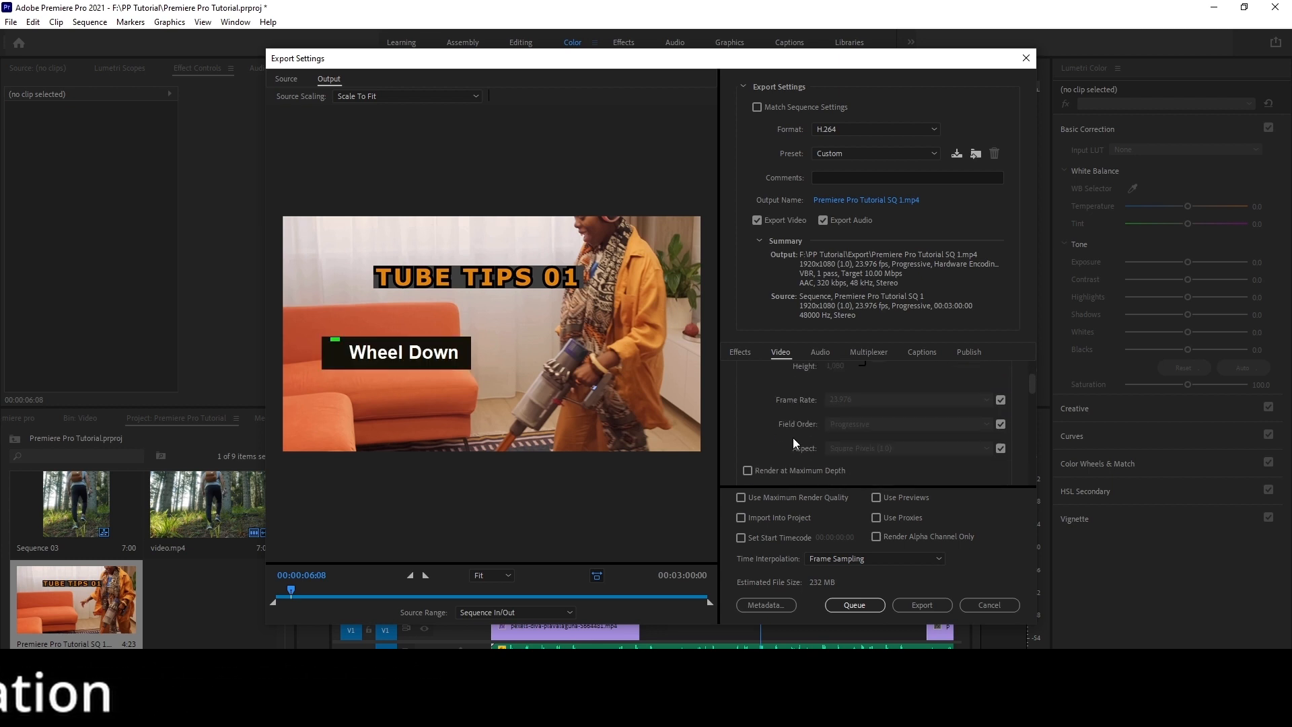
{"action": "left_click", "coordinate": [1001, 400]}
{"action": "left_click", "coordinate": [972, 402]}
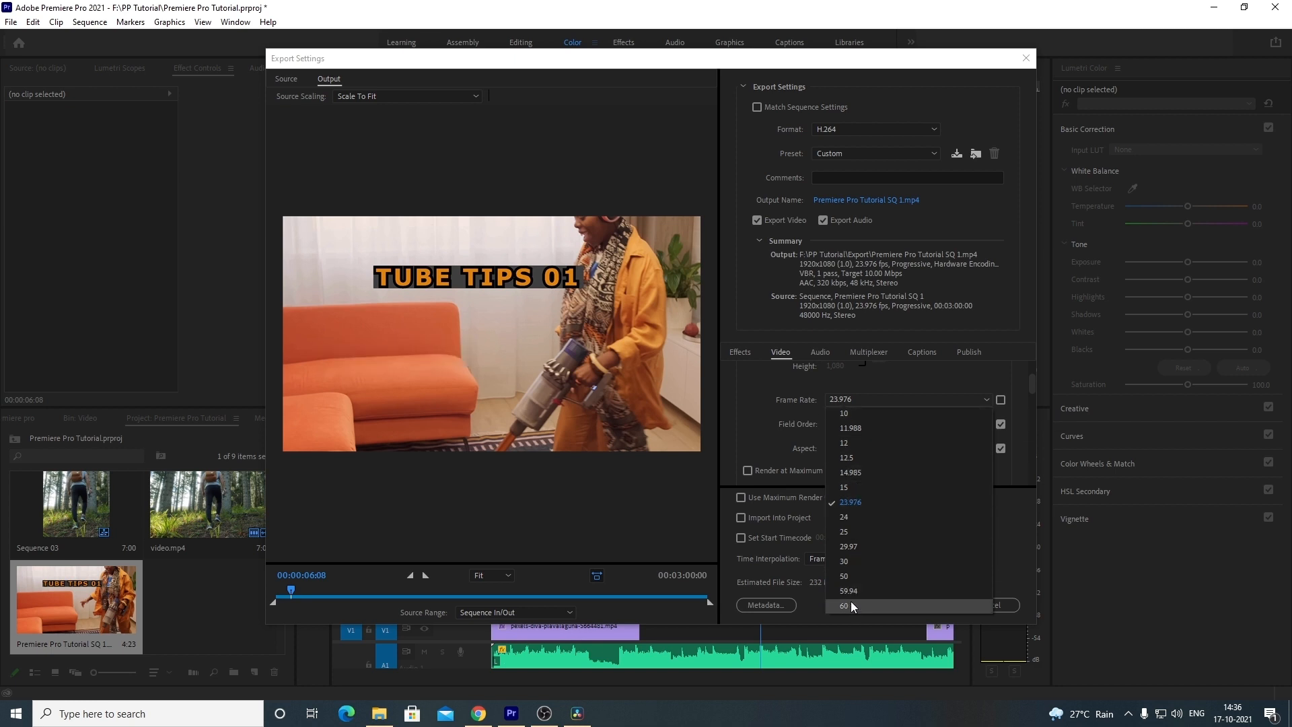
{"action": "left_click", "coordinate": [755, 421]}
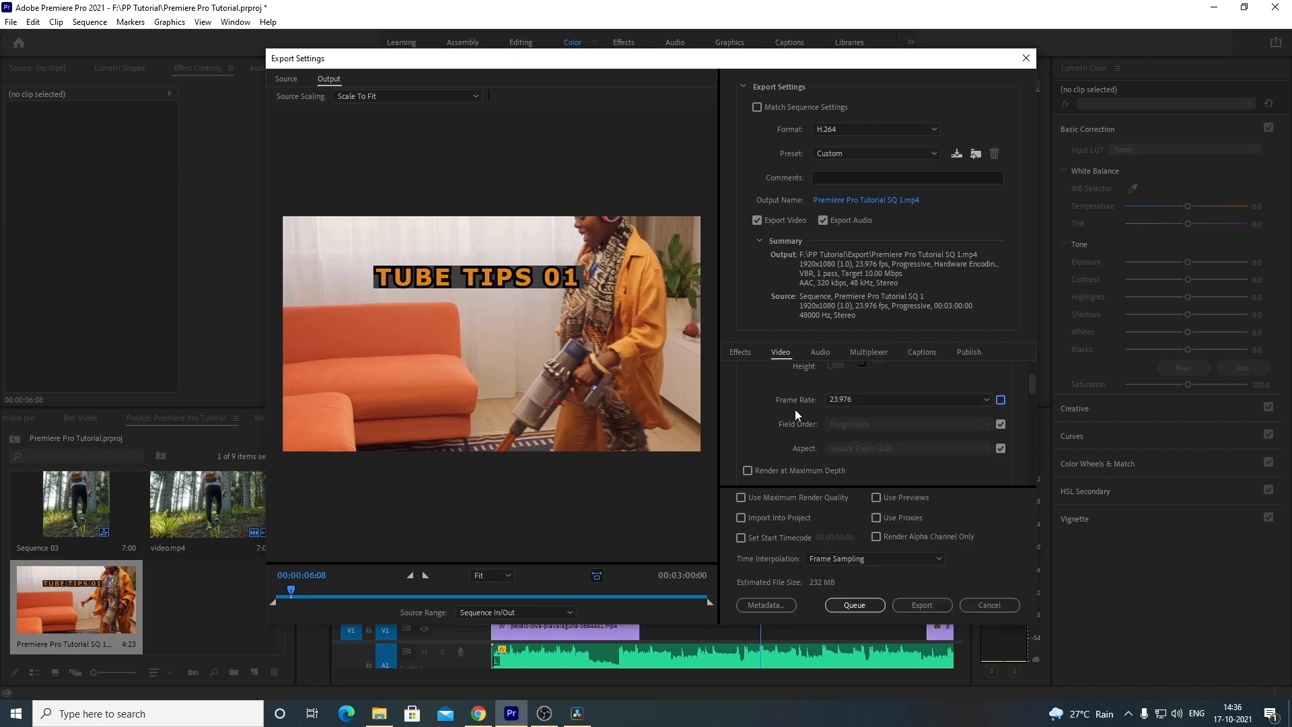
Step: Unlock the pixel aspect ratio from the source and review the available aspect options
{"action": "scroll", "coordinate": [793, 410], "scroll_direction": "down", "scroll_amount": 1}
{"action": "left_click", "coordinate": [1001, 410]}
{"action": "left_click", "coordinate": [976, 411]}
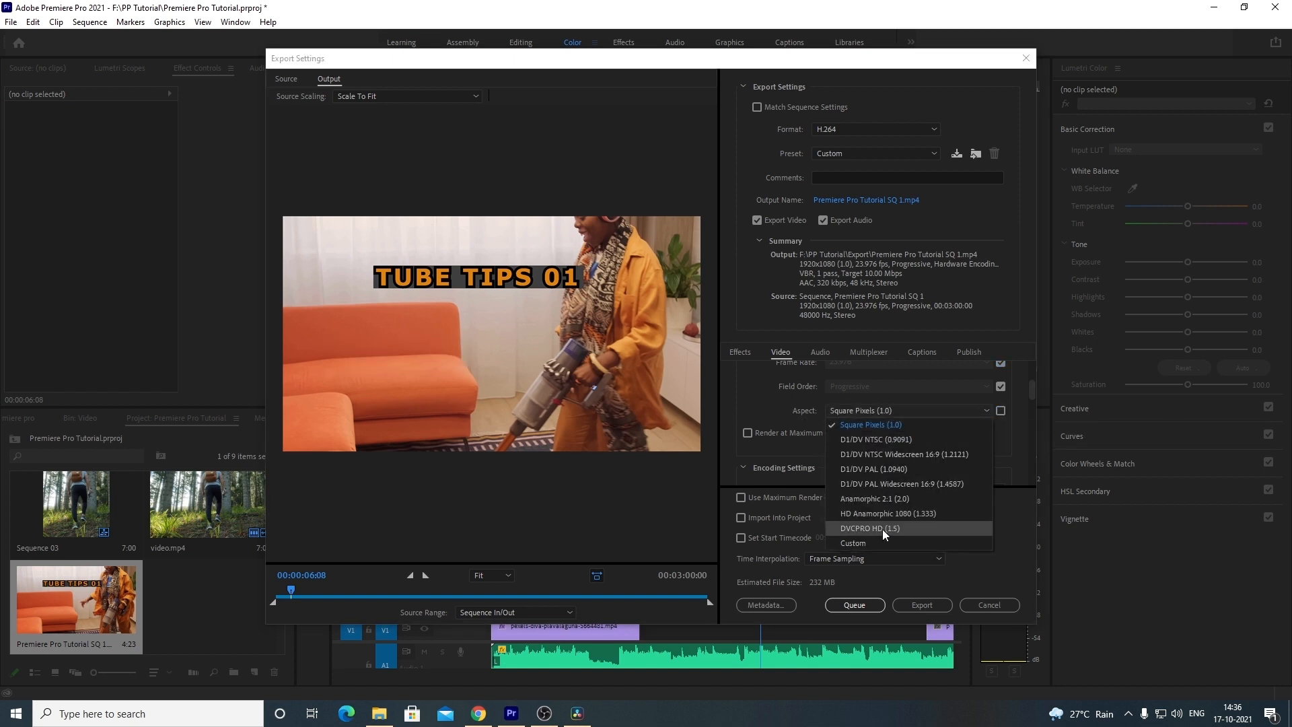
{"action": "left_click", "coordinate": [759, 408]}
Step: Review the encoding performance options and choose Hardware Encoding
{"action": "scroll", "coordinate": [913, 434], "scroll_direction": "down", "scroll_amount": 1}
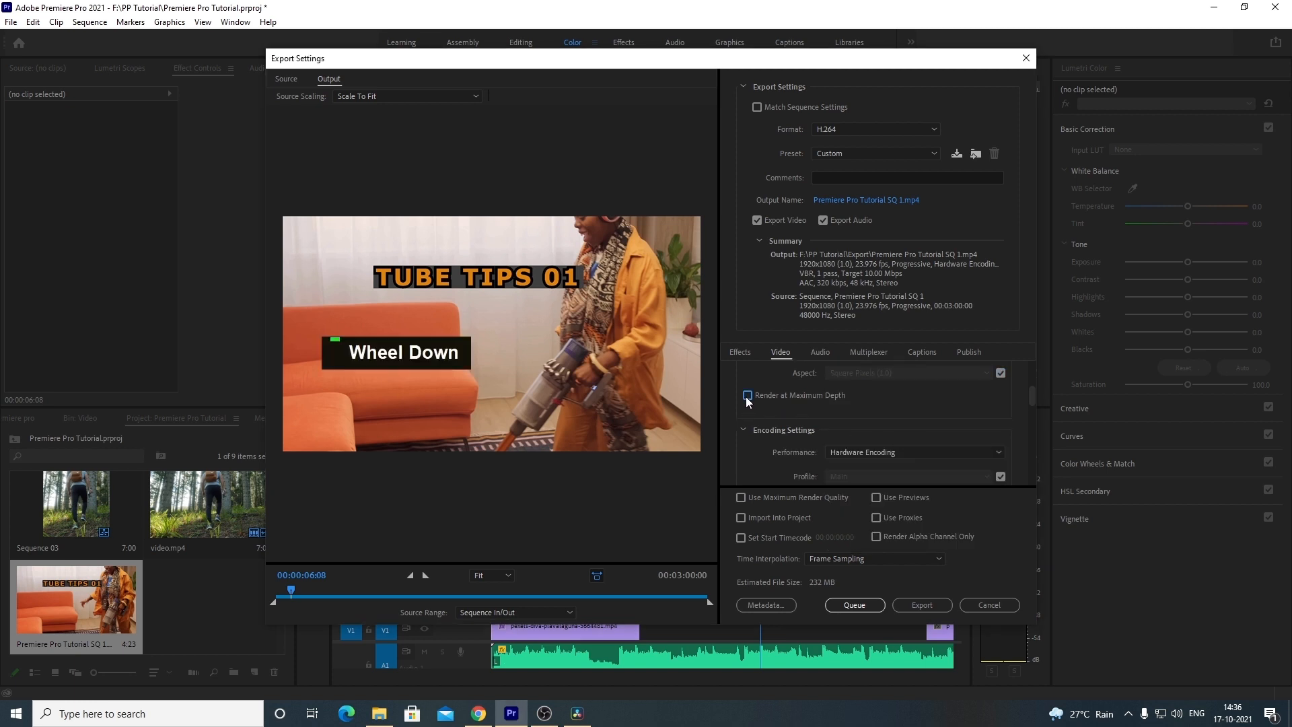
{"action": "scroll", "coordinate": [750, 447], "scroll_direction": "down", "scroll_amount": 1}
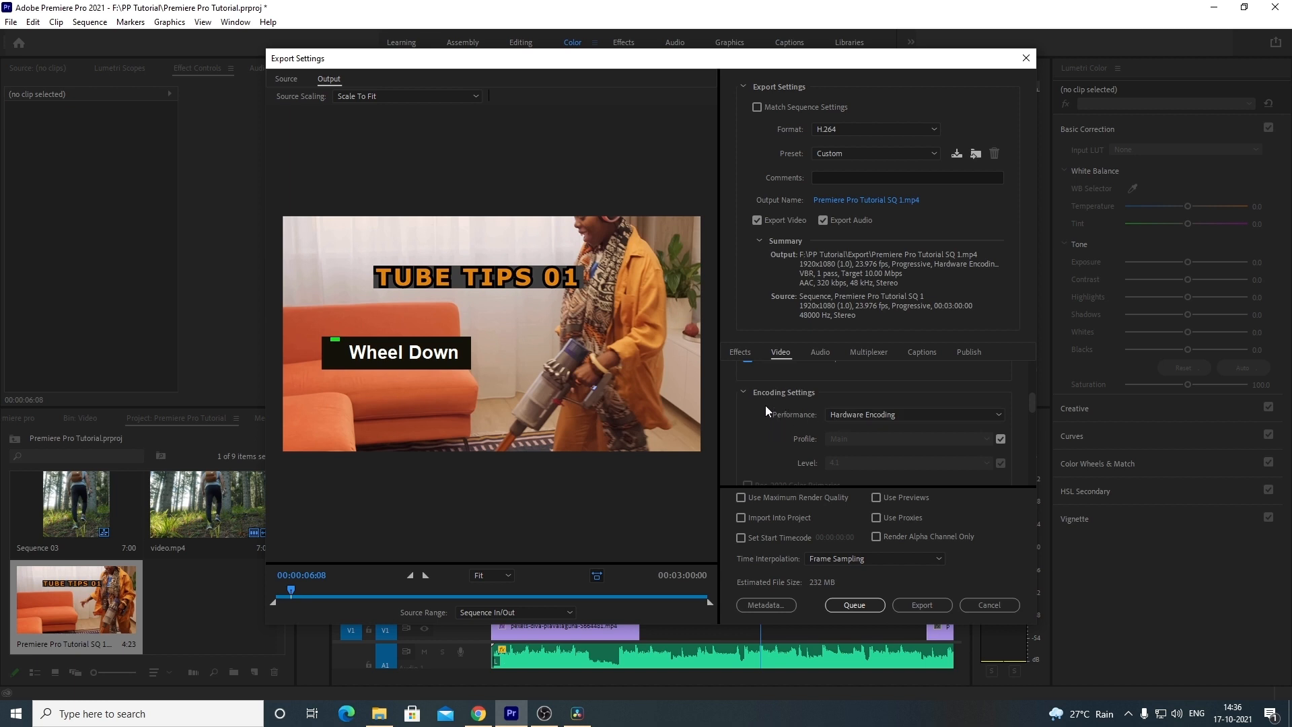
{"action": "left_click", "coordinate": [897, 413]}
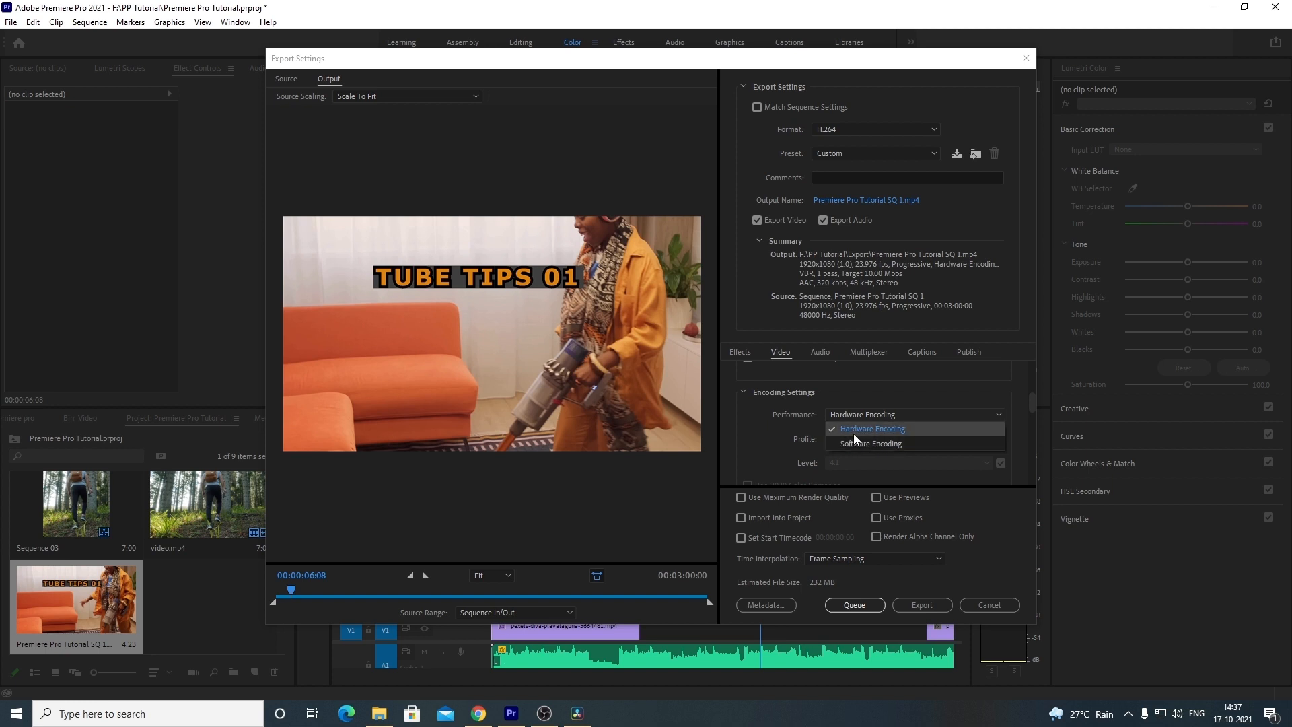
{"action": "left_click", "coordinate": [878, 432]}
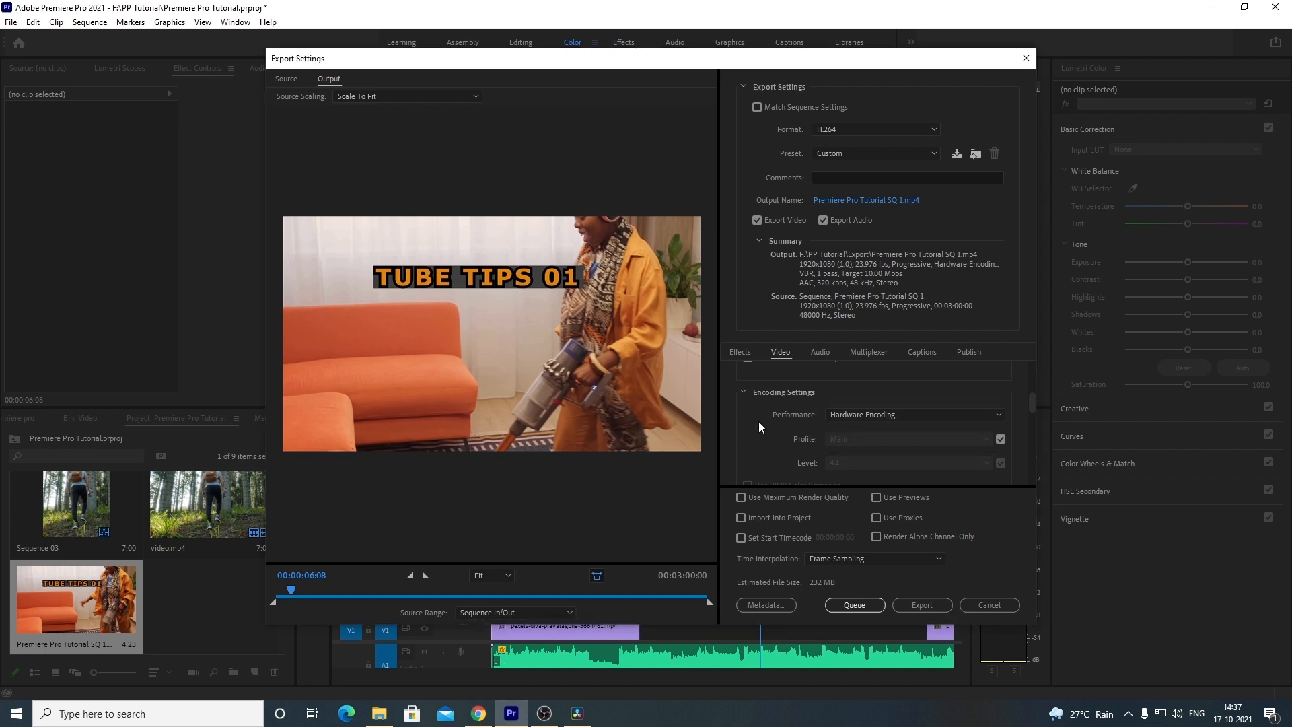
Step: Set the bitrate encoding to CBR with a target bitrate of 20.9 Mbps
{"action": "scroll", "coordinate": [759, 422], "scroll_direction": "down", "scroll_amount": 1}
{"action": "scroll", "coordinate": [761, 426], "scroll_direction": "down", "scroll_amount": 3}
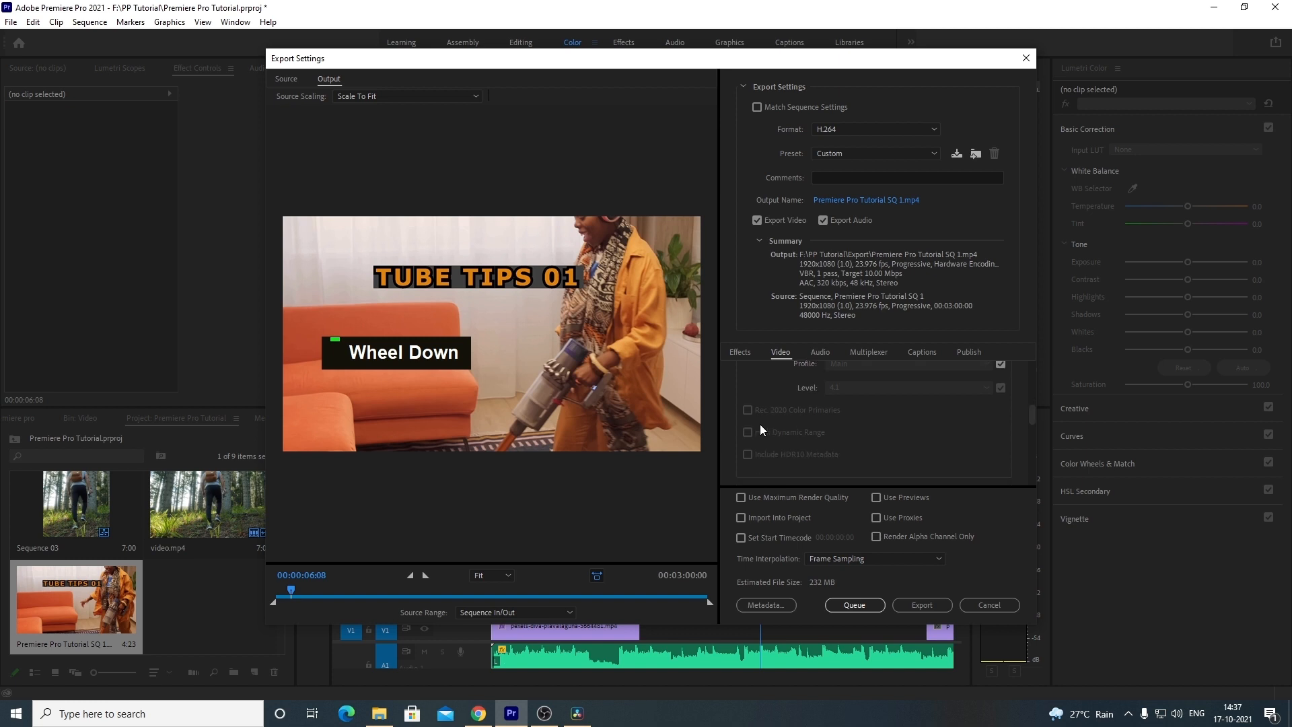
{"action": "scroll", "coordinate": [760, 434], "scroll_direction": "down", "scroll_amount": 2}
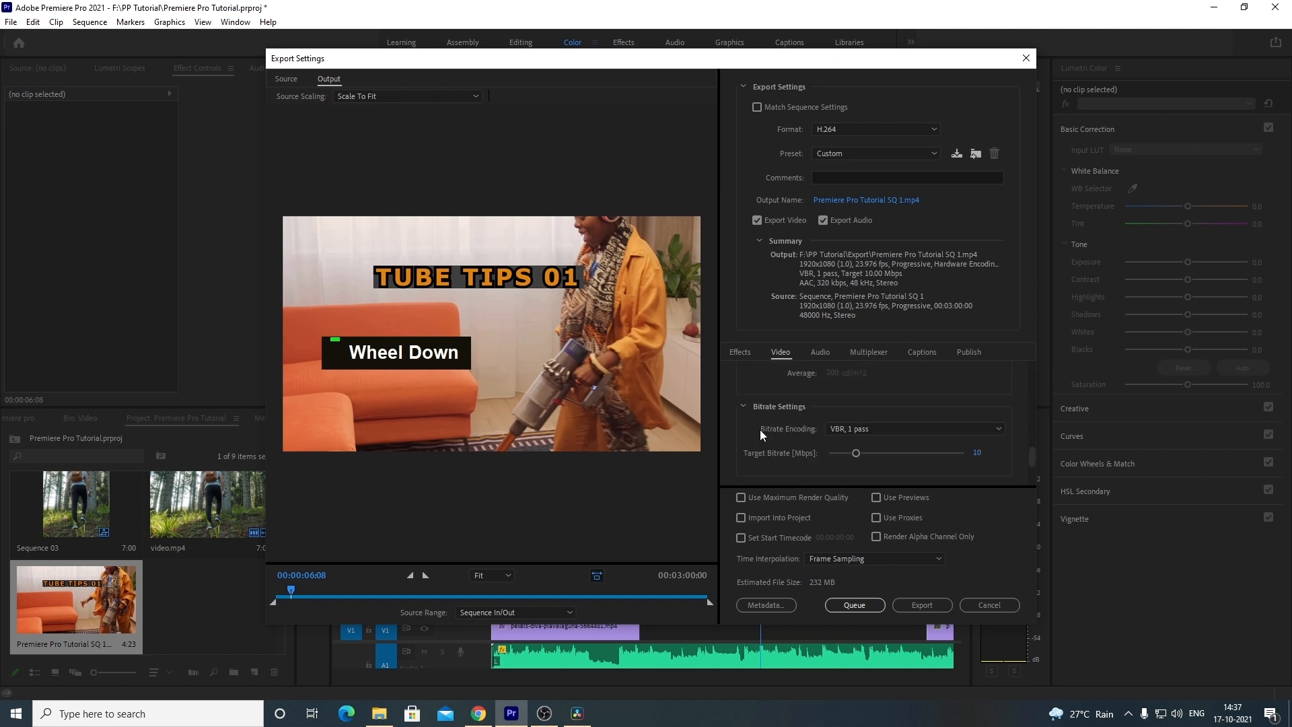
{"action": "left_click", "coordinate": [895, 432]}
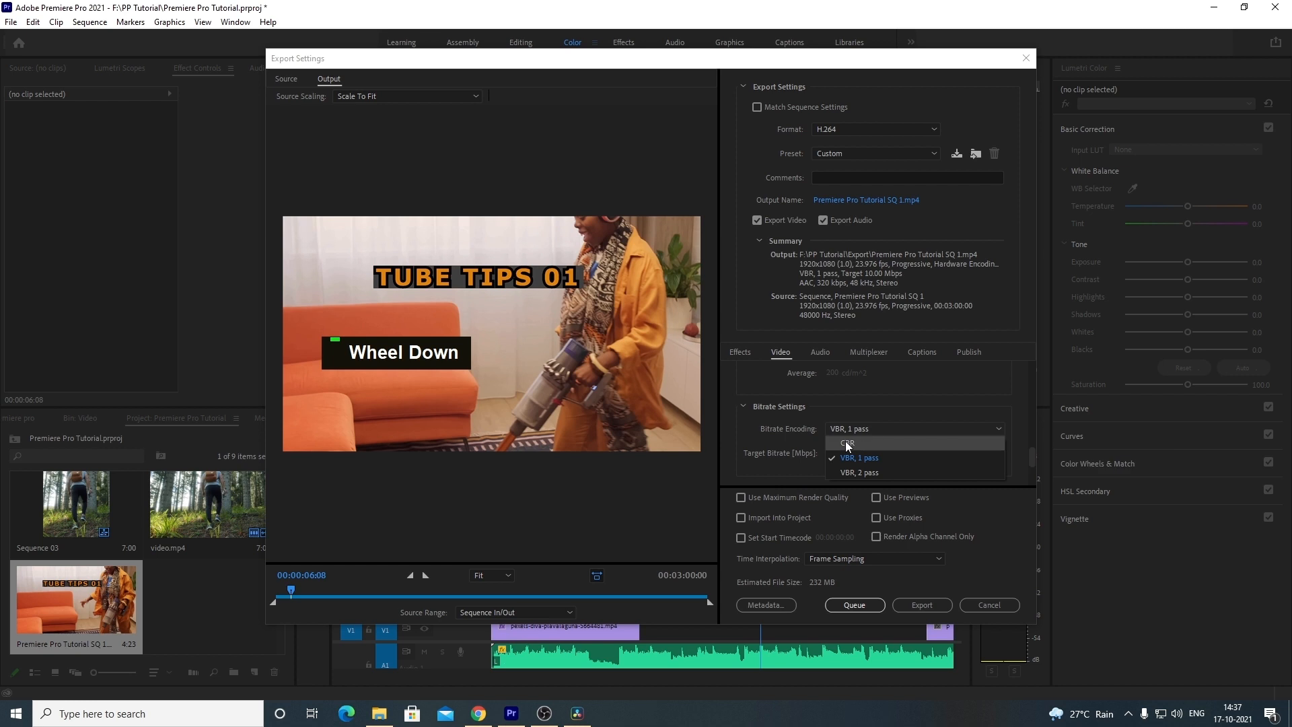
{"action": "left_click", "coordinate": [846, 444]}
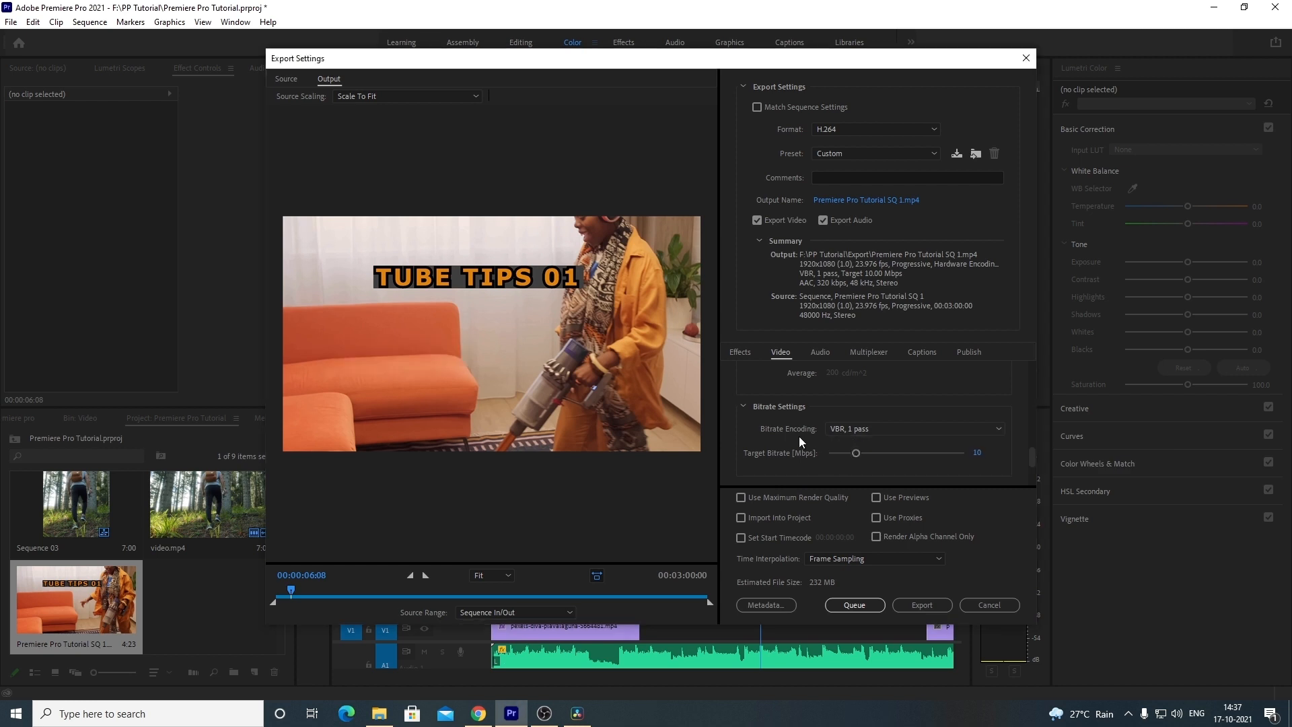
{"action": "scroll", "coordinate": [787, 431], "scroll_direction": "down", "scroll_amount": 1}
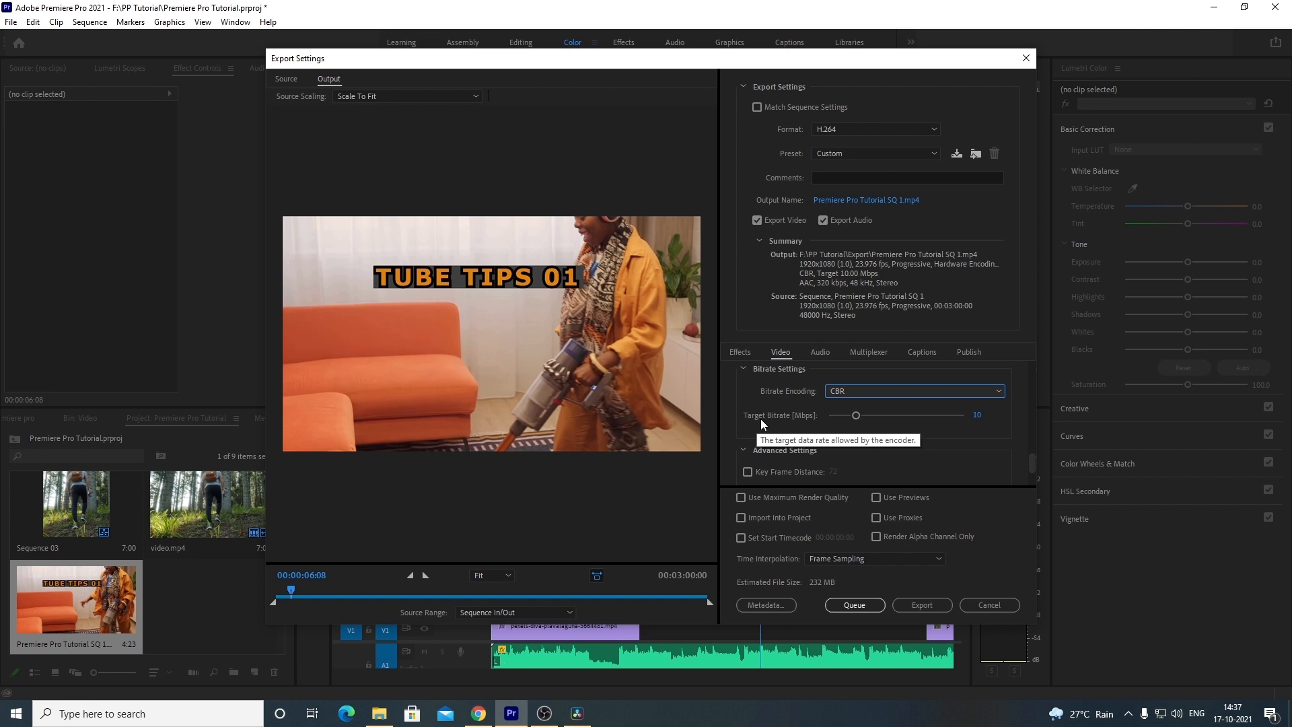
{"action": "left_click_drag", "start_coordinate": [857, 418], "coordinate": [861, 417]}
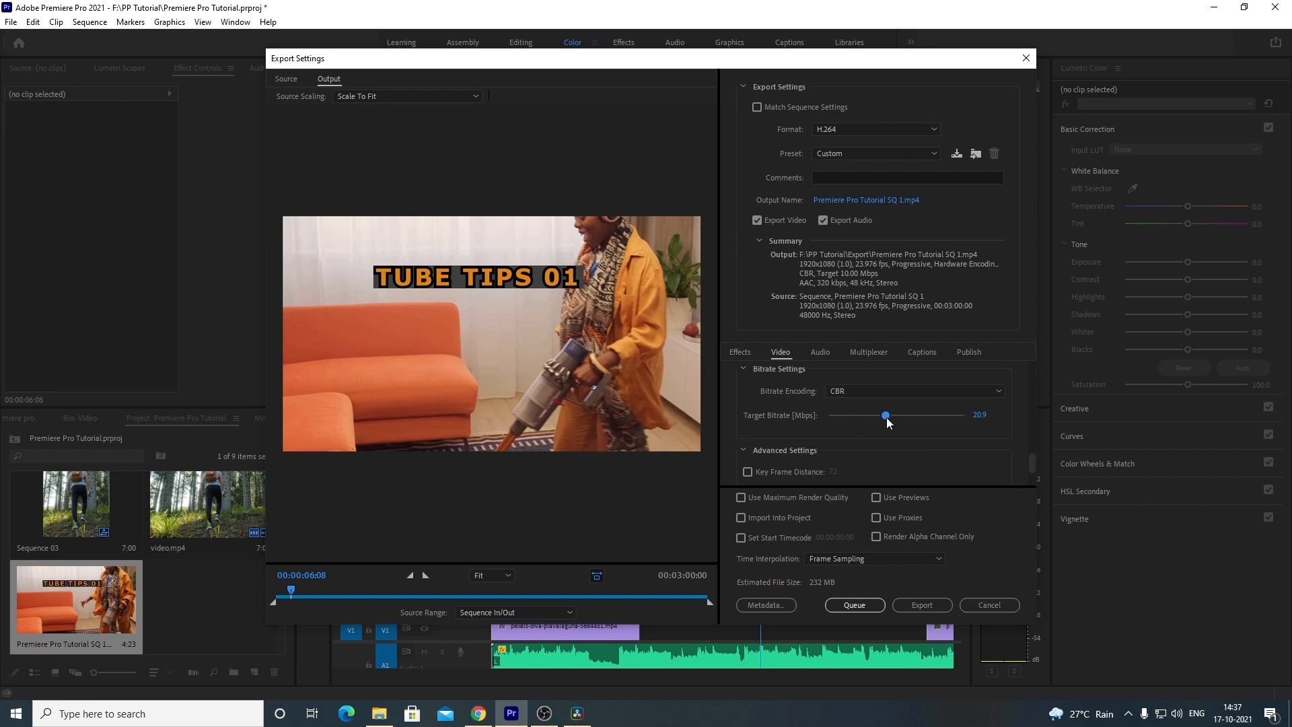
Step: Look over the advanced and VR video settings and enable Use Maximum Render Quality
{"action": "scroll", "coordinate": [773, 429], "scroll_direction": "down", "scroll_amount": 1}
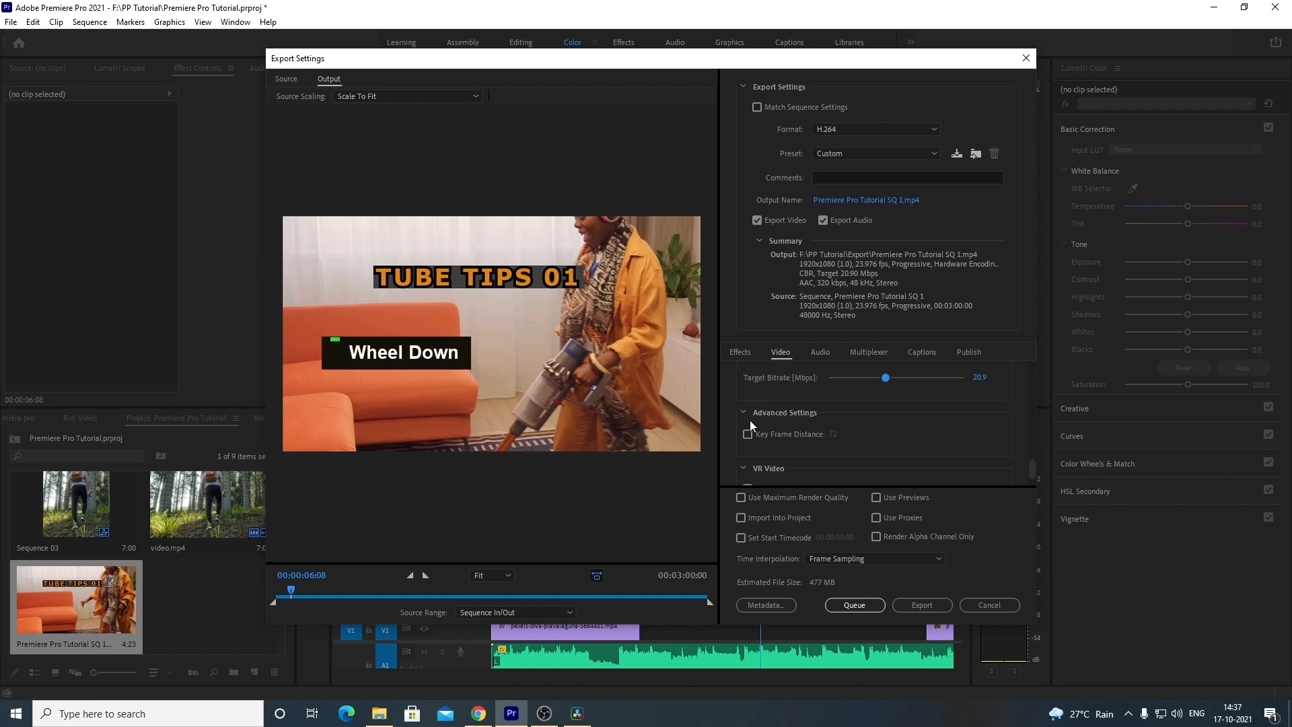
{"action": "scroll", "coordinate": [741, 441], "scroll_direction": "down", "scroll_amount": 1}
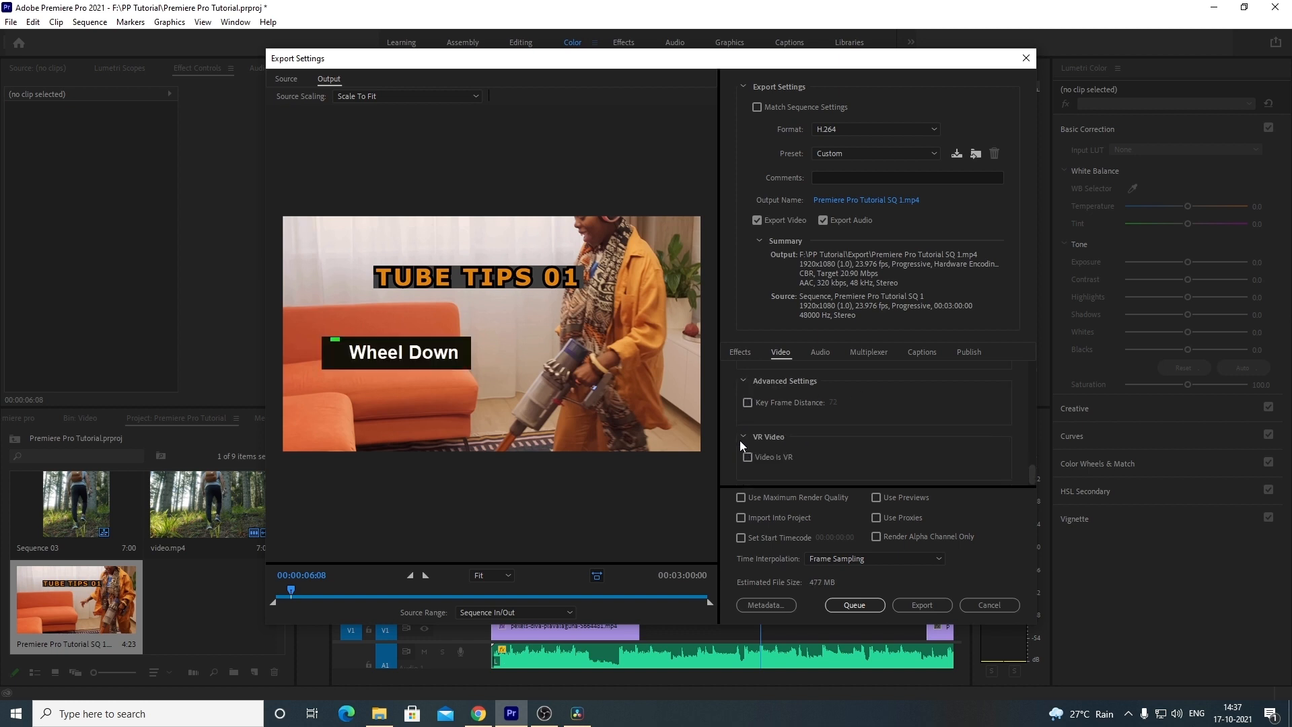
{"action": "left_click", "coordinate": [741, 498]}
Step: Try a target bitrate of 34.78 Mbps and set it back to 20.9 Mbps
{"action": "scroll", "coordinate": [740, 448], "scroll_direction": "up", "scroll_amount": 2}
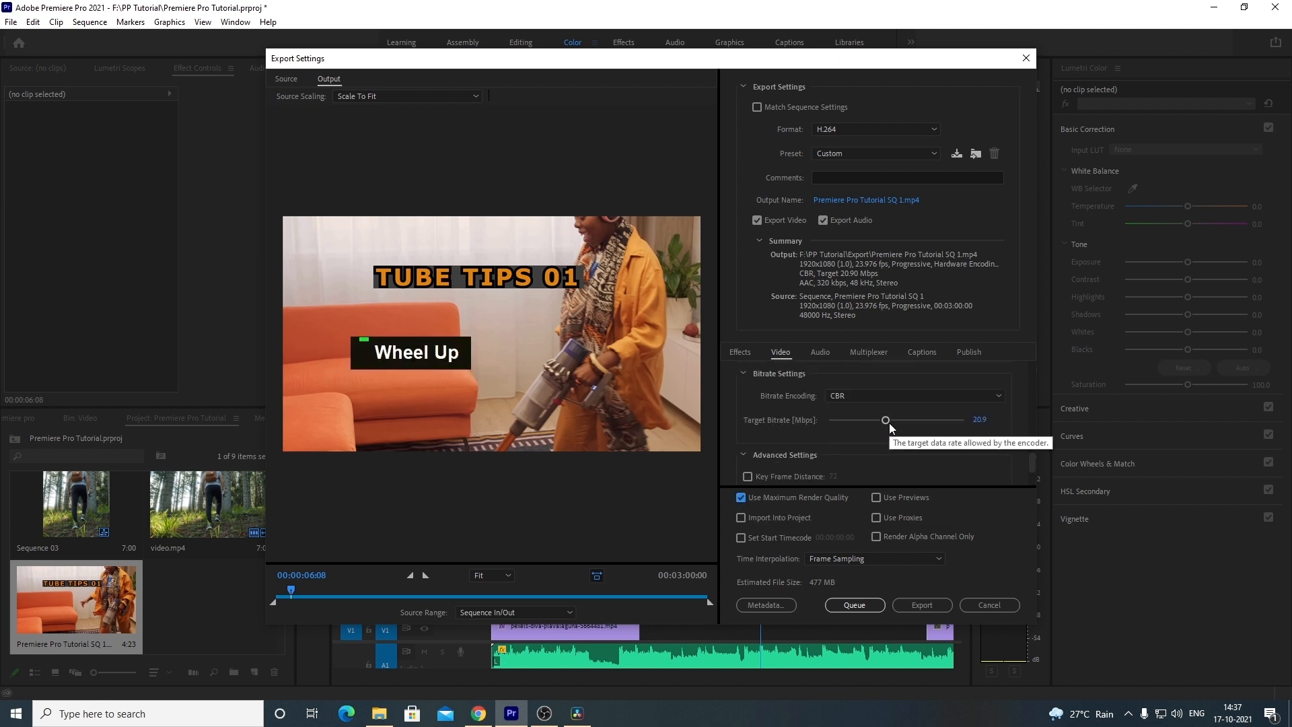
{"action": "left_click_drag", "start_coordinate": [890, 422], "coordinate": [895, 422]}
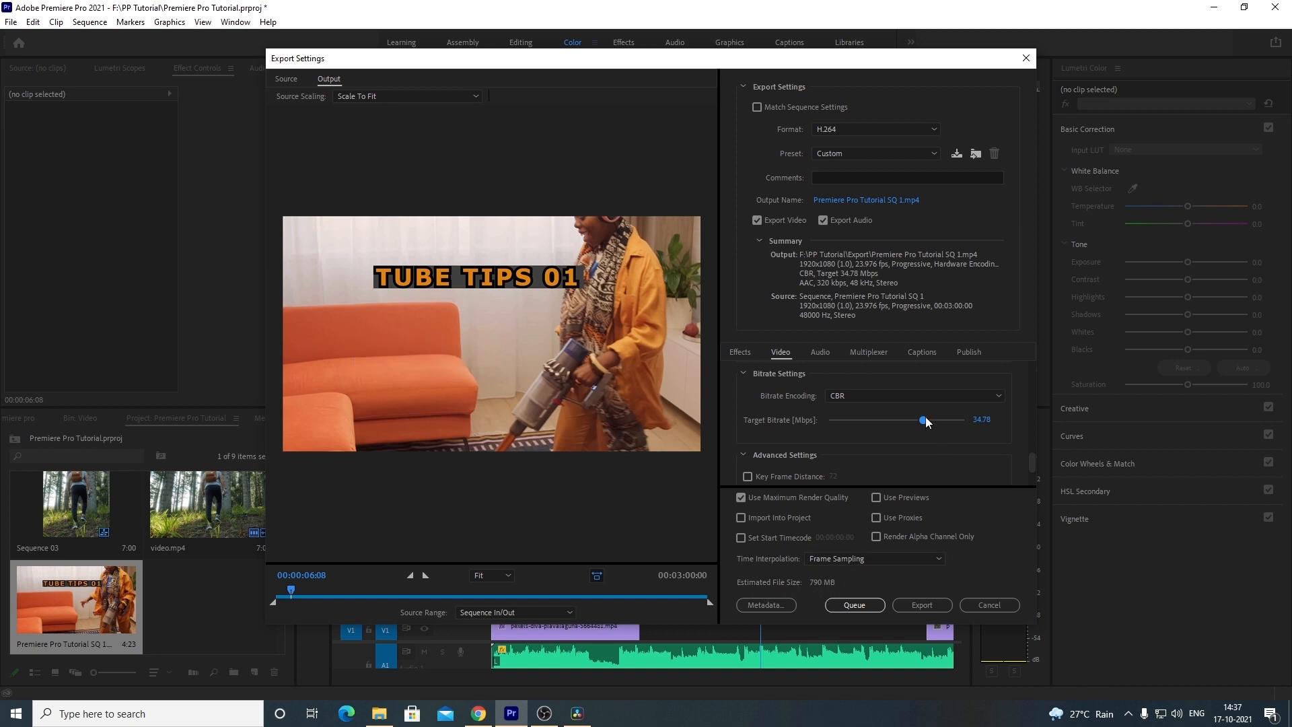
{"action": "left_click_drag", "start_coordinate": [924, 421], "coordinate": [888, 428]}
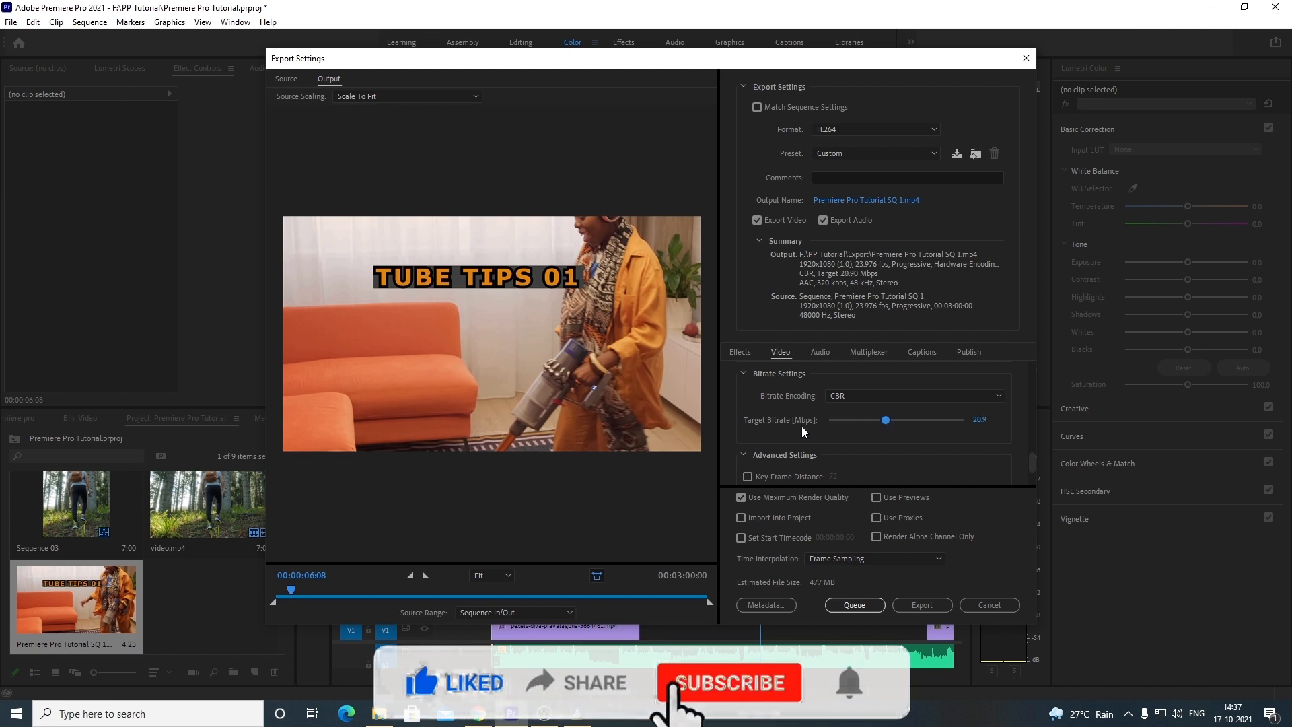
{"action": "scroll", "coordinate": [728, 426], "scroll_direction": "down", "scroll_amount": 1}
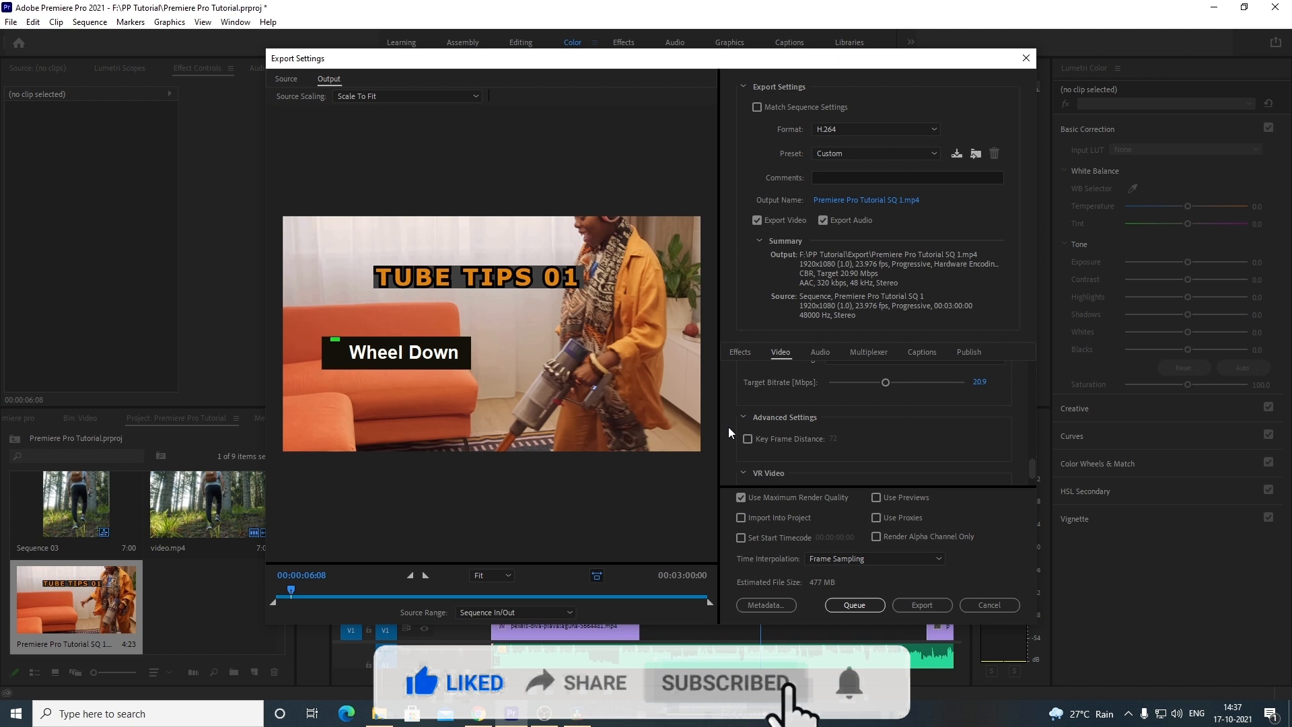